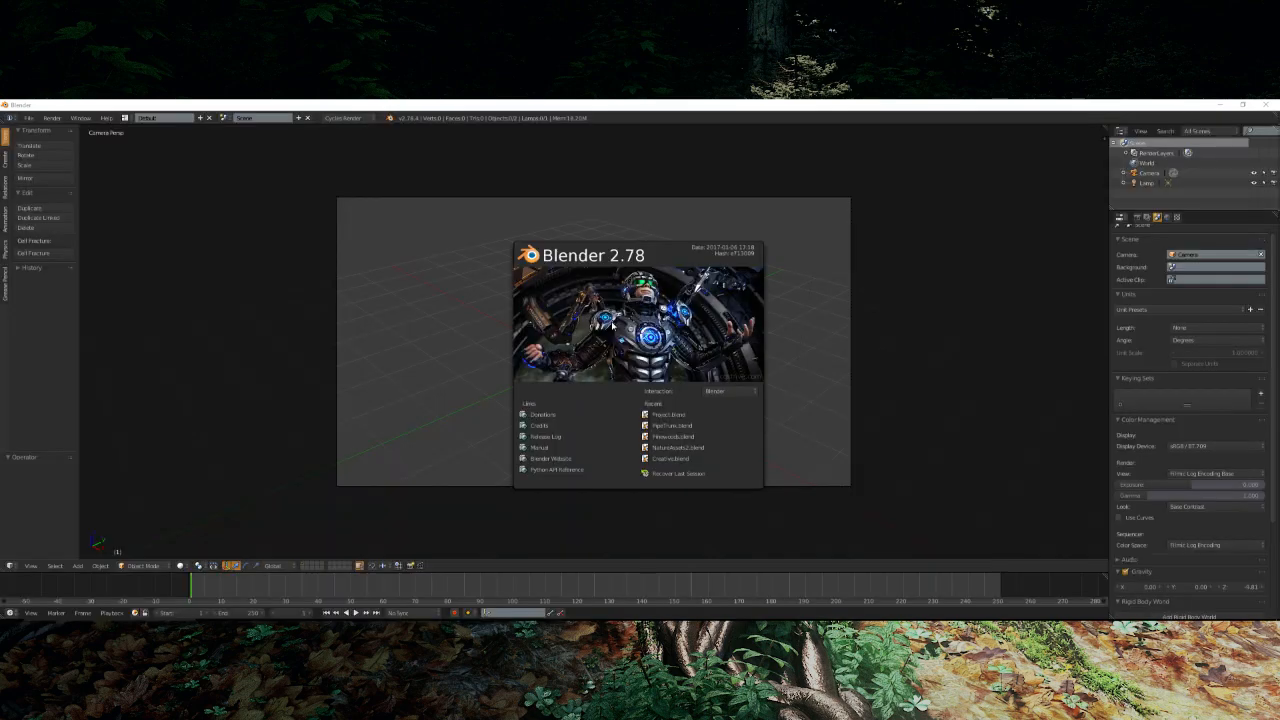
- Dismiss the splash screen and recover the most recent auto-saved scene
left_click(383, 228)
left_click(28, 118)
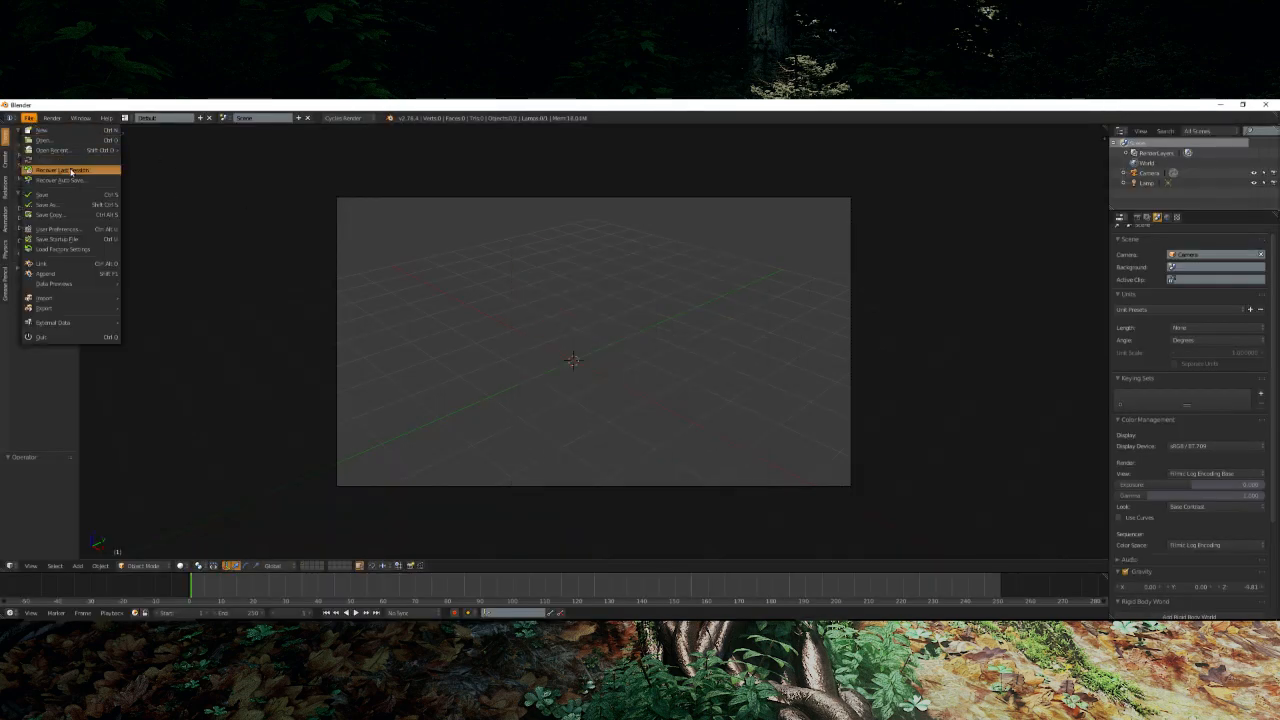
left_click(72, 181)
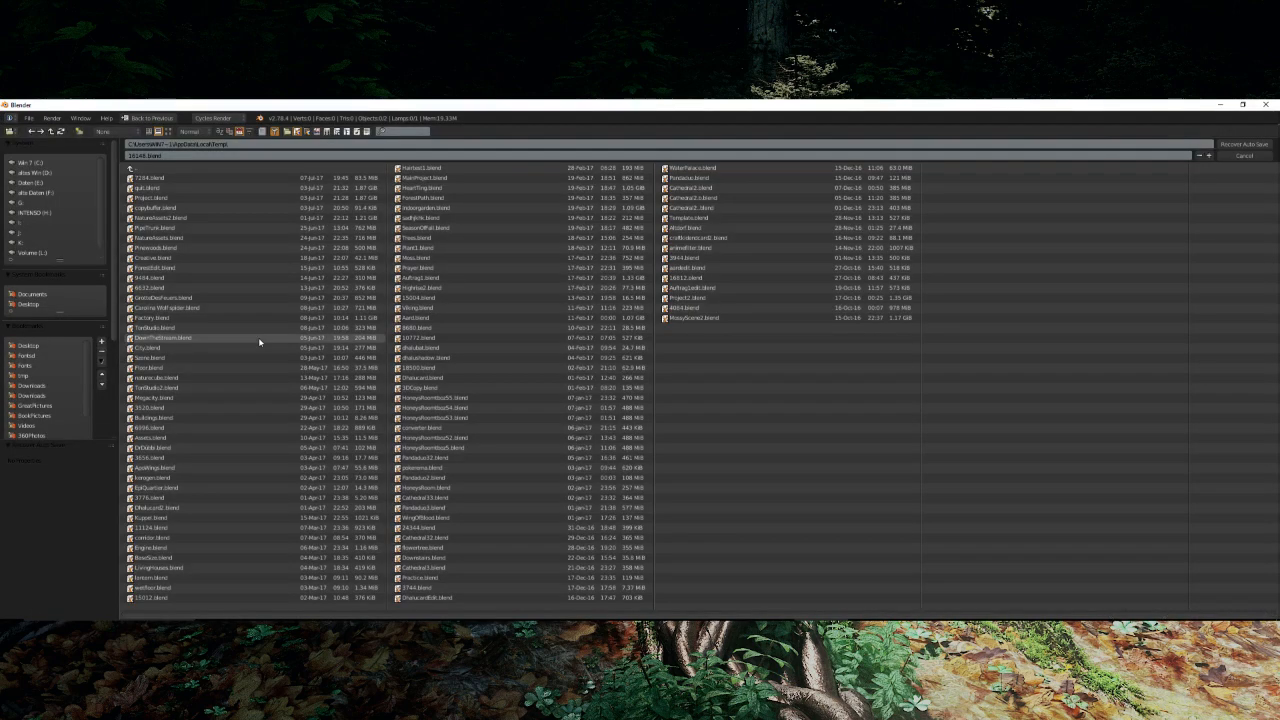
left_click(186, 178)
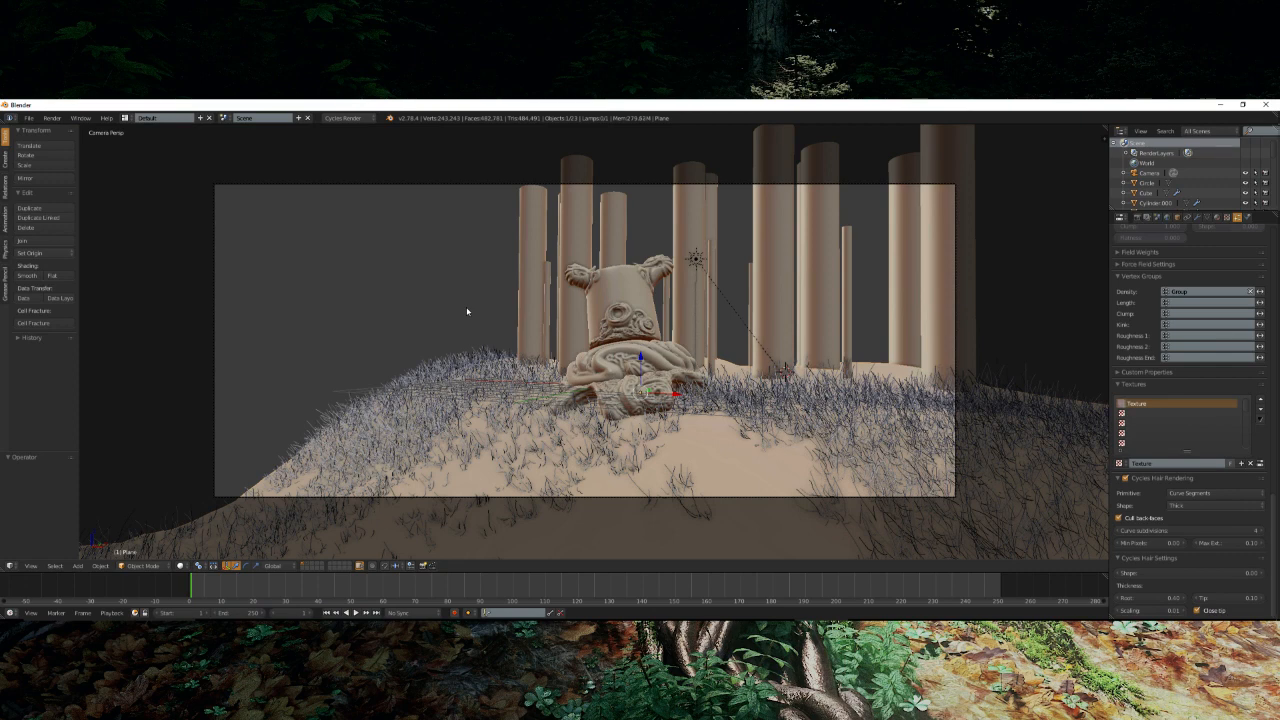
- Examine the ground plane's grass material nodes in a temporary node editor, as well as its particle settings
scroll(1200, 400, "up", 10)
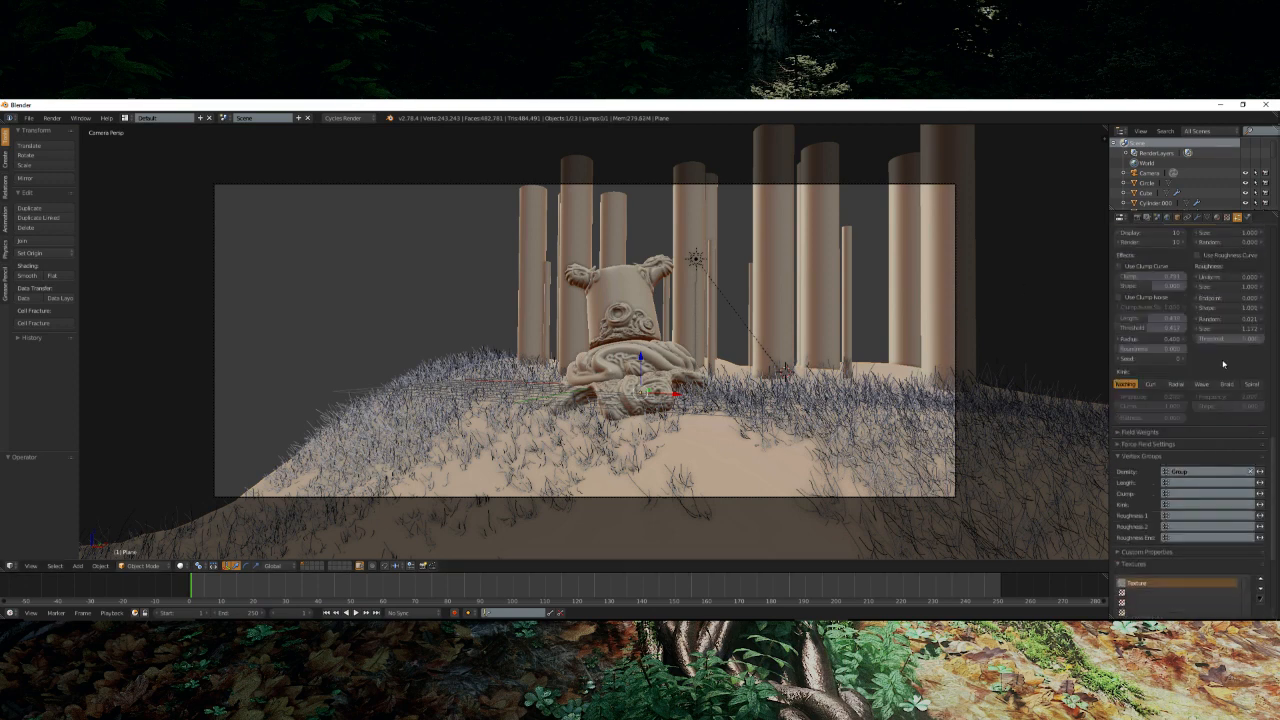
left_click(1216, 217)
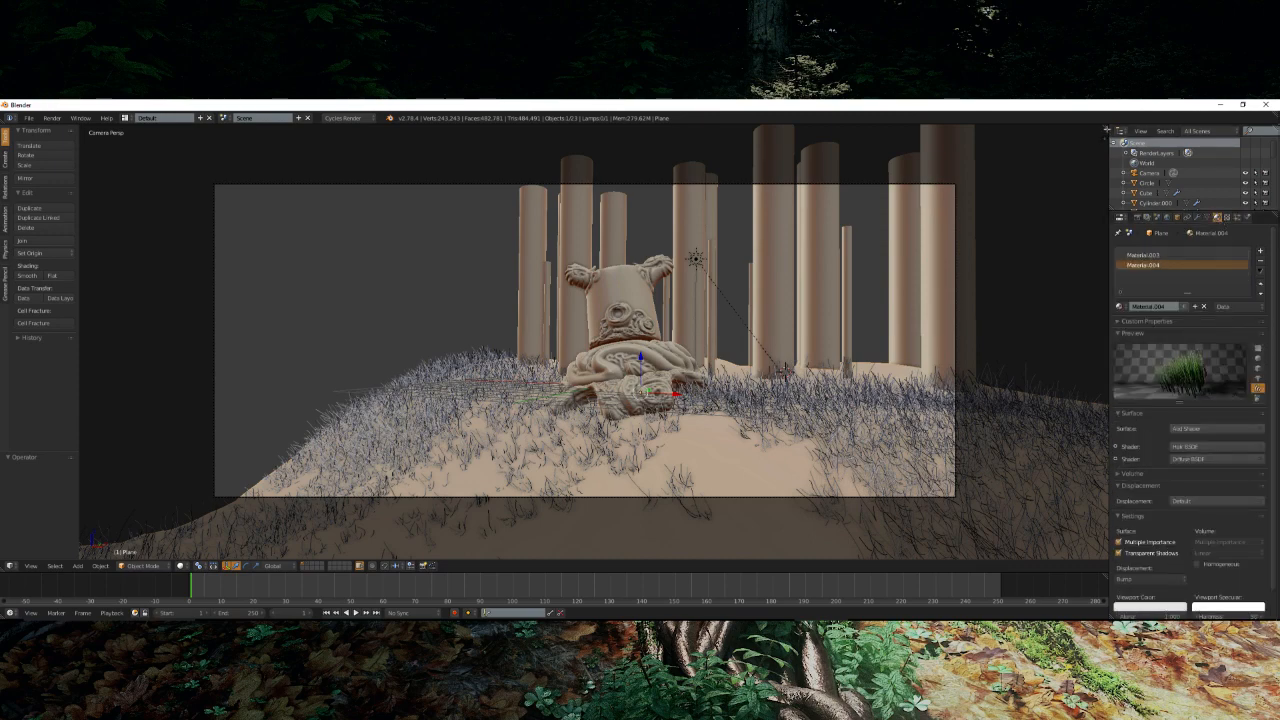
left_click_drag(1104, 128, 524, 300)
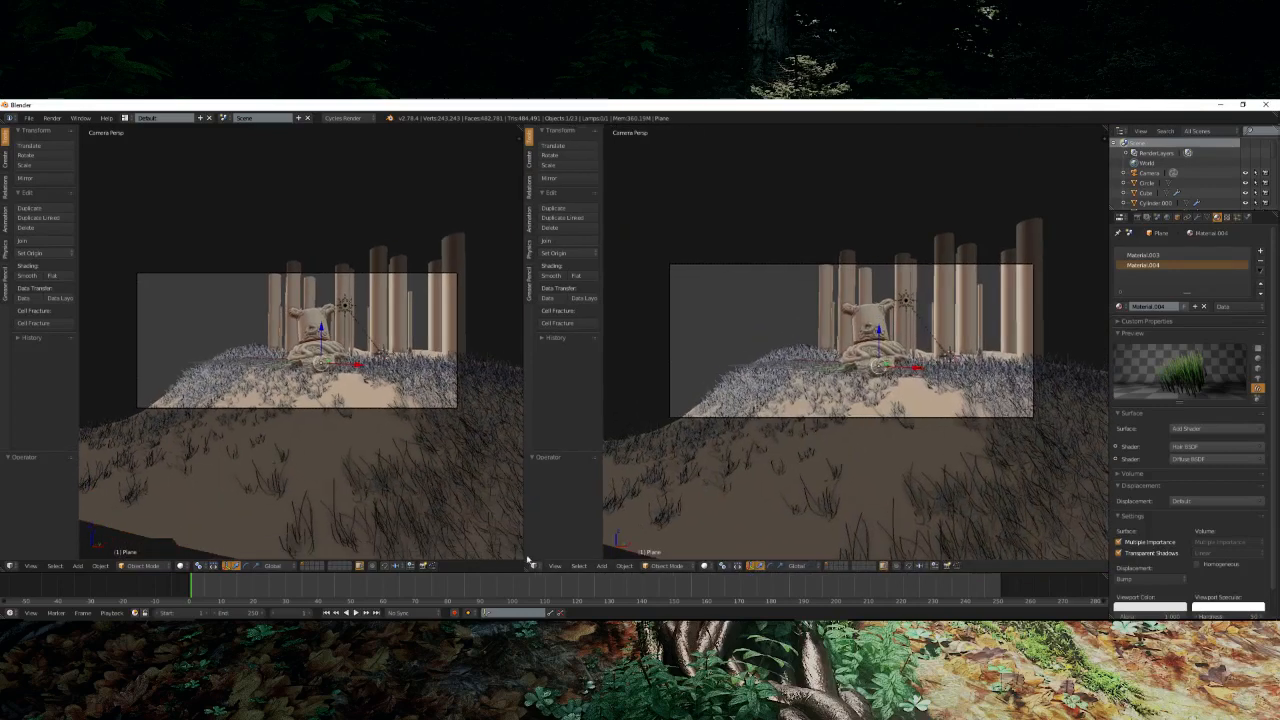
left_click(535, 565)
left_click(552, 443)
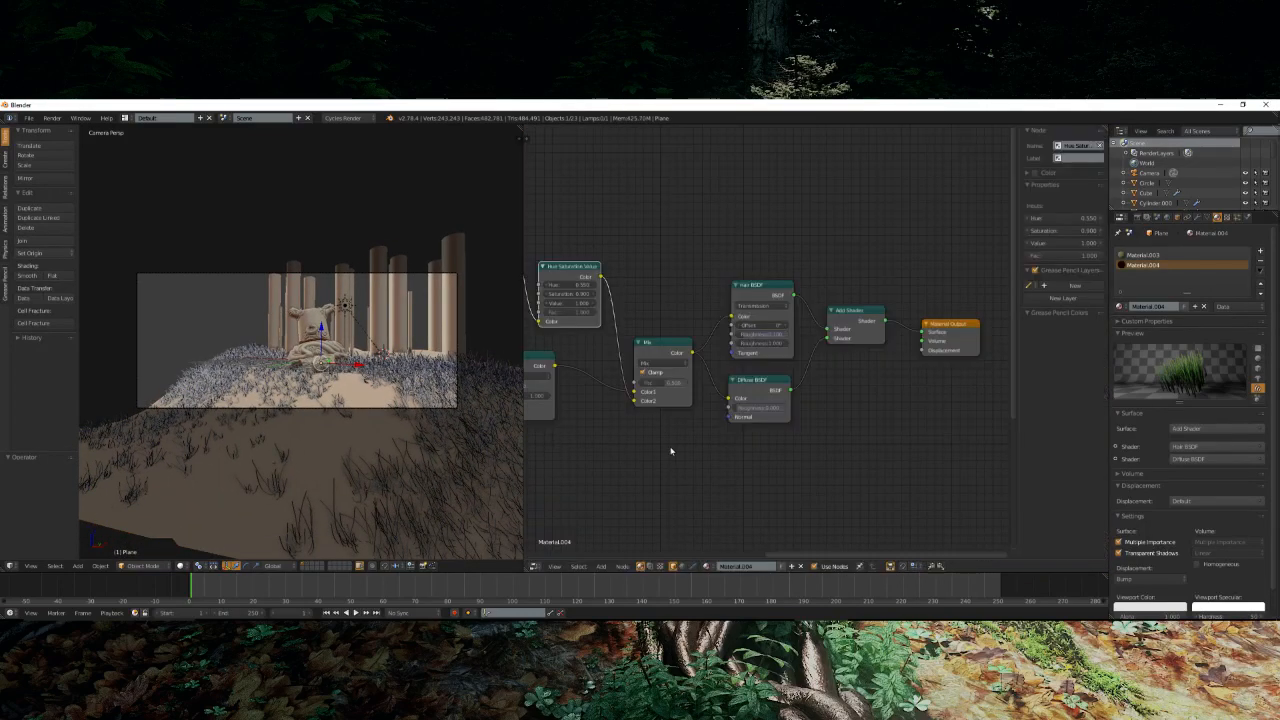
key("Home")
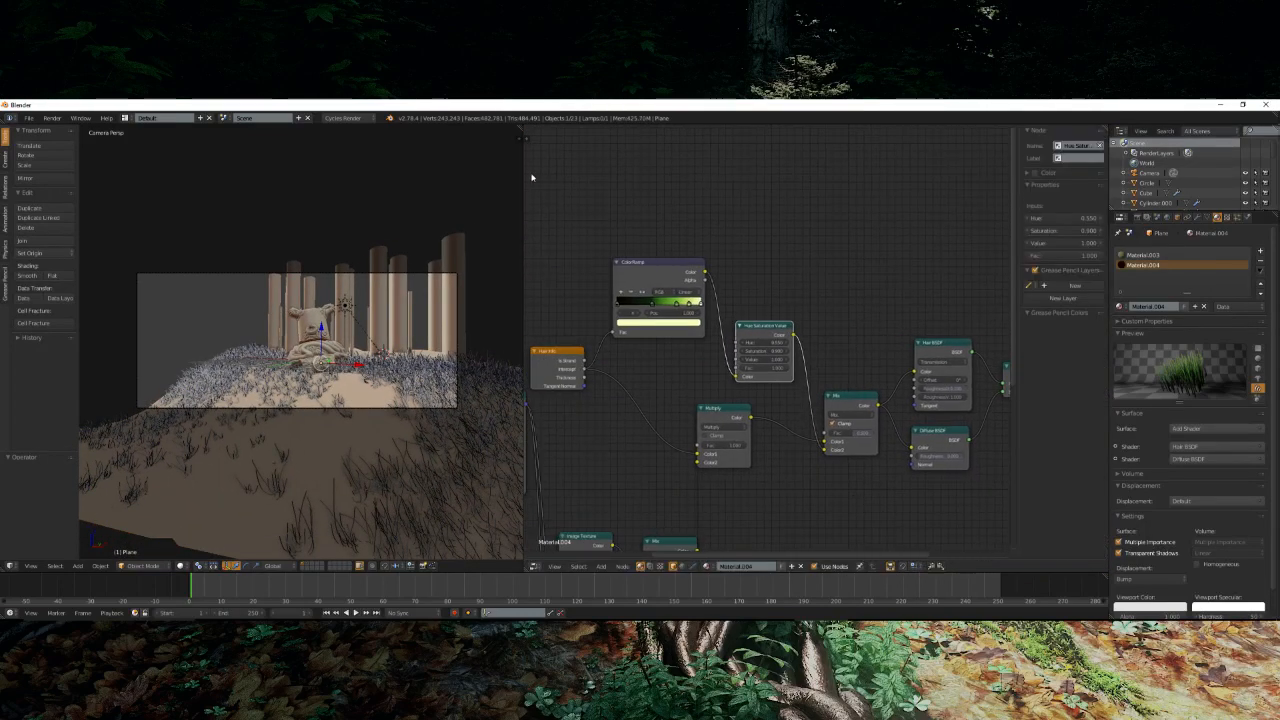
left_click_drag(519, 129, 594, 188)
scroll(600, 200, "up", 2)
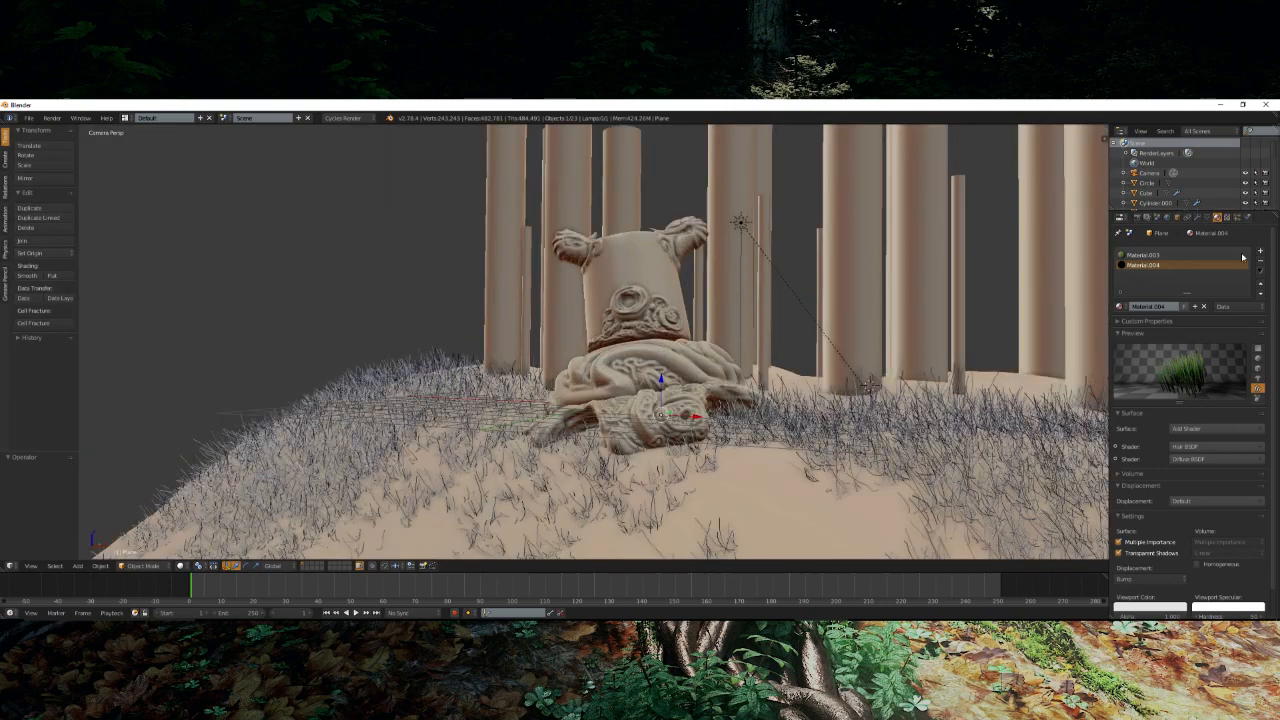
left_click(1237, 216)
scroll(1262, 527, "down", 10)
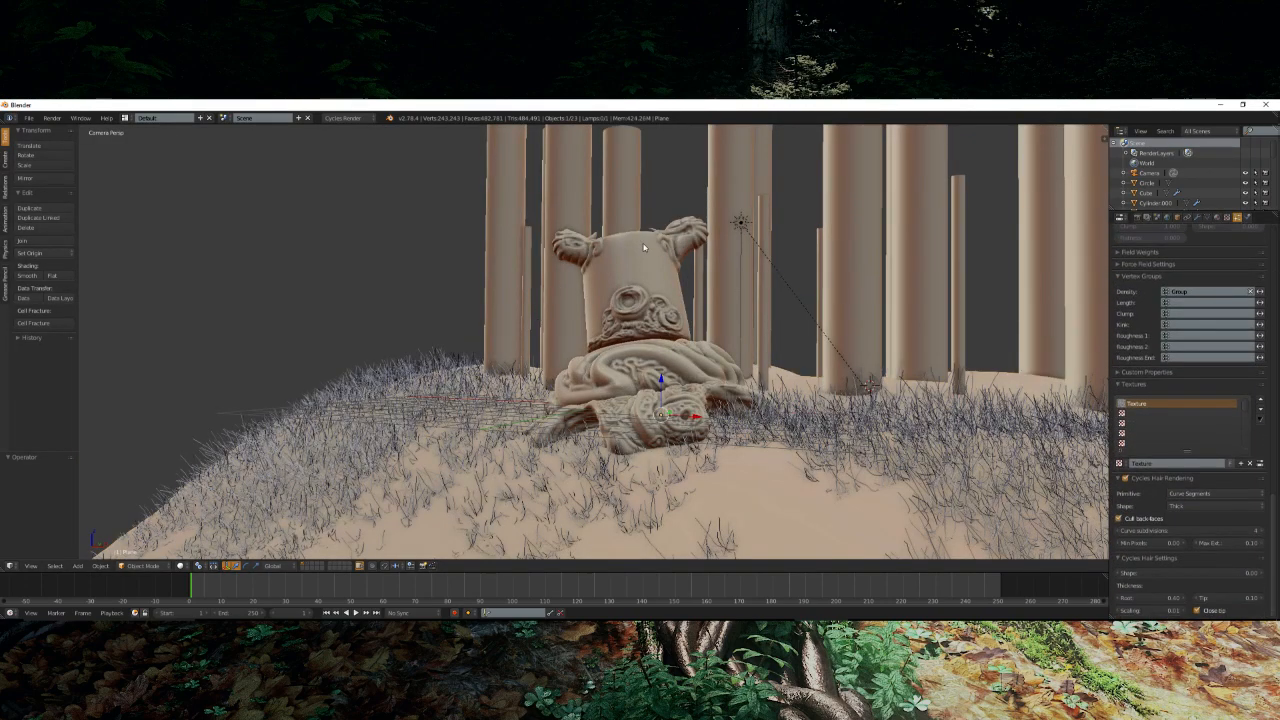
- Select the bear figure's head and assign Material.001 to it
right_click(645, 246)
left_click(1215, 217)
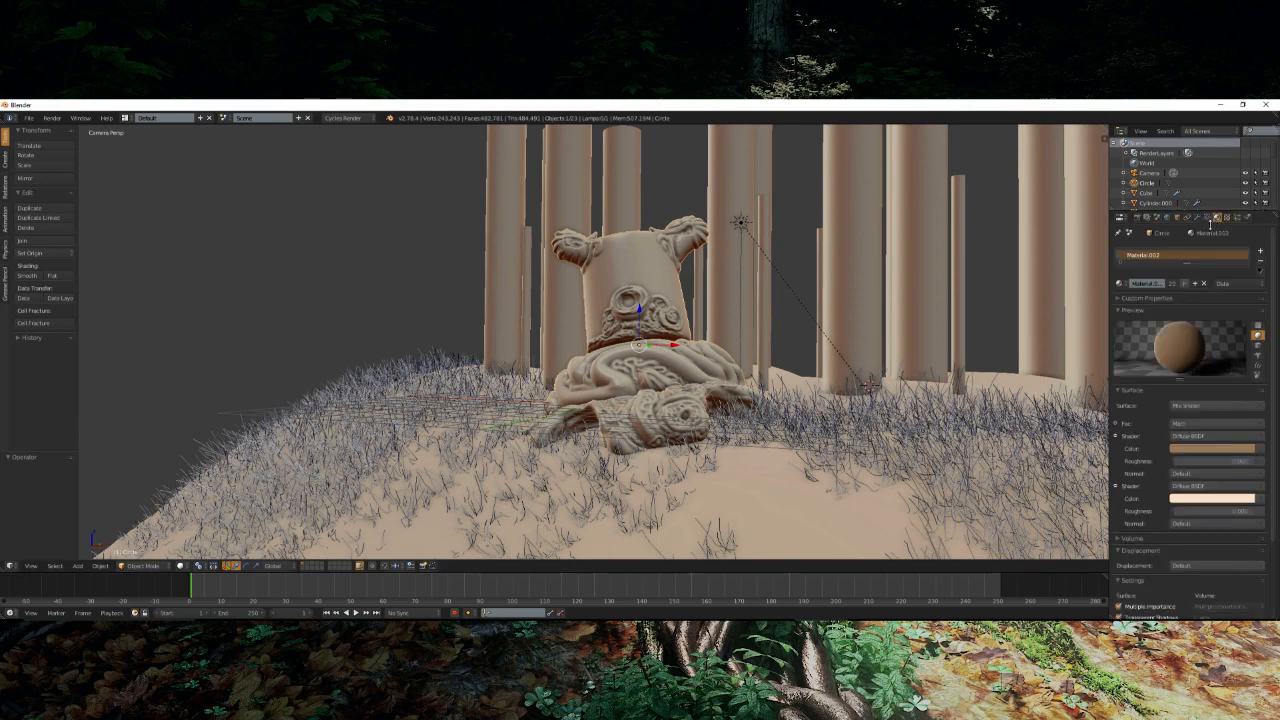
left_click(1117, 283)
left_click(1155, 306)
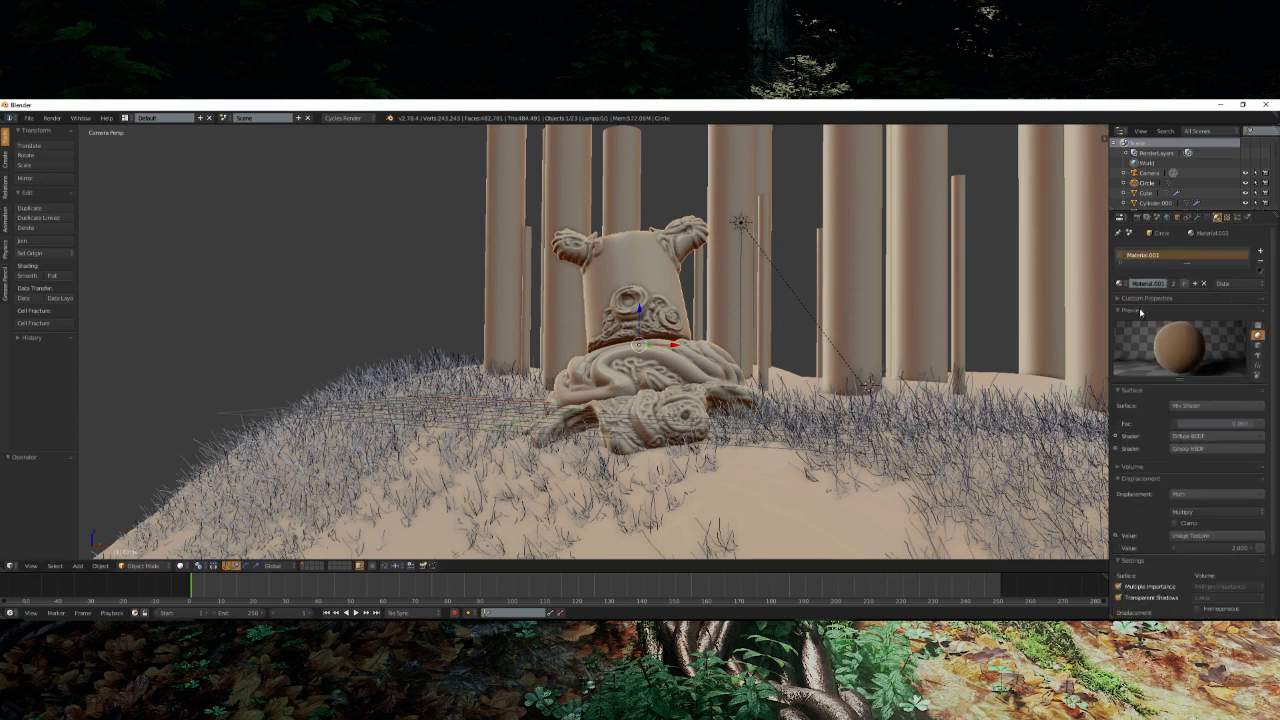
- Set the displacement method of the bear figure's material to Bump
scroll(1160, 530, "down", 3)
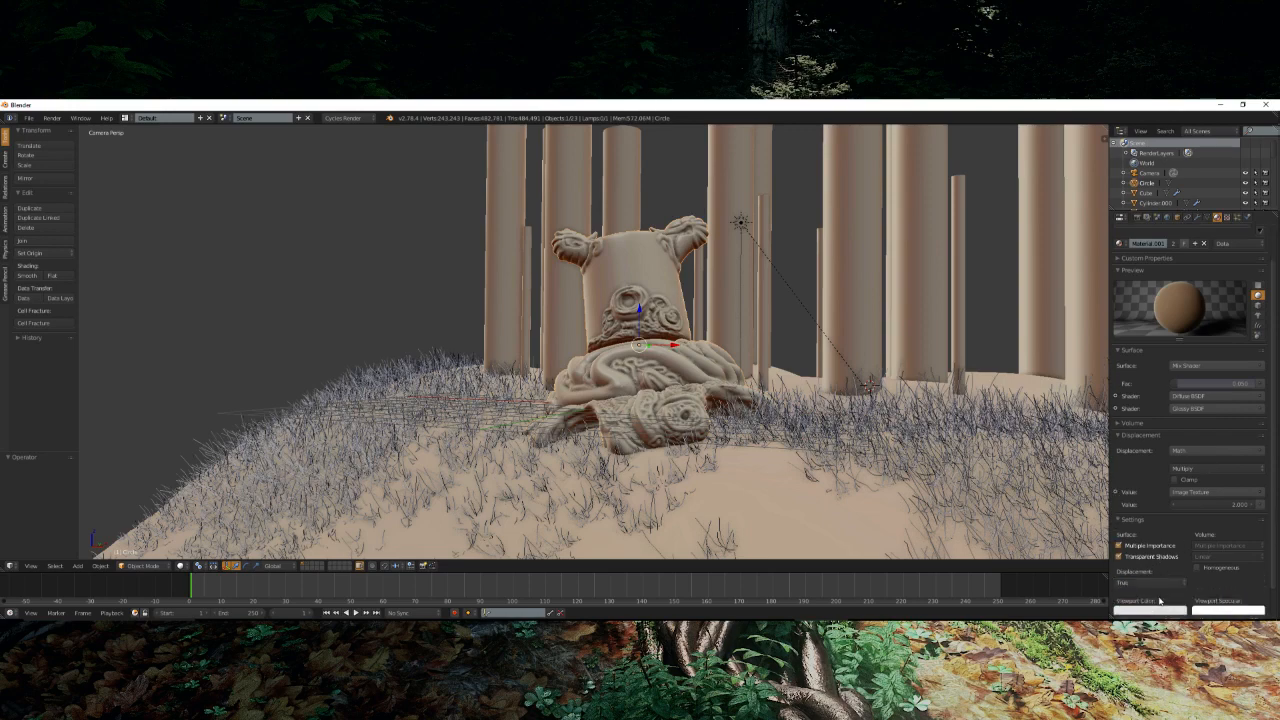
left_click(1153, 550)
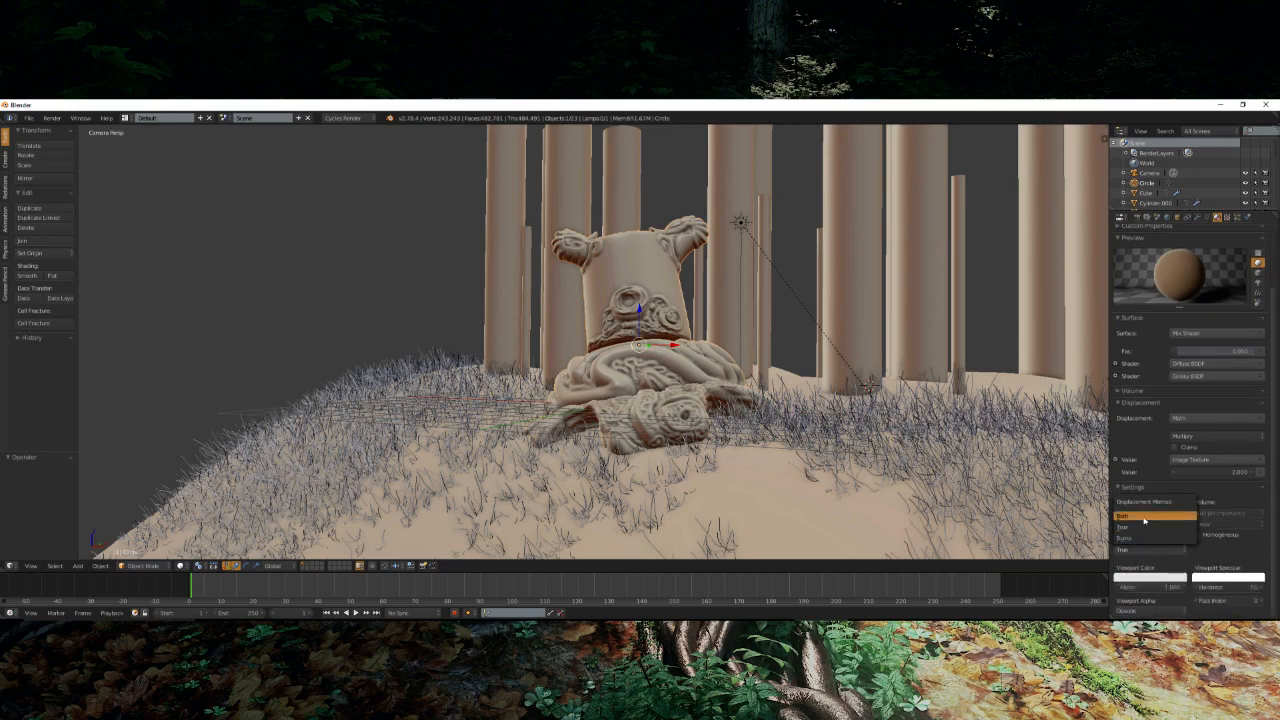
left_click(1142, 540)
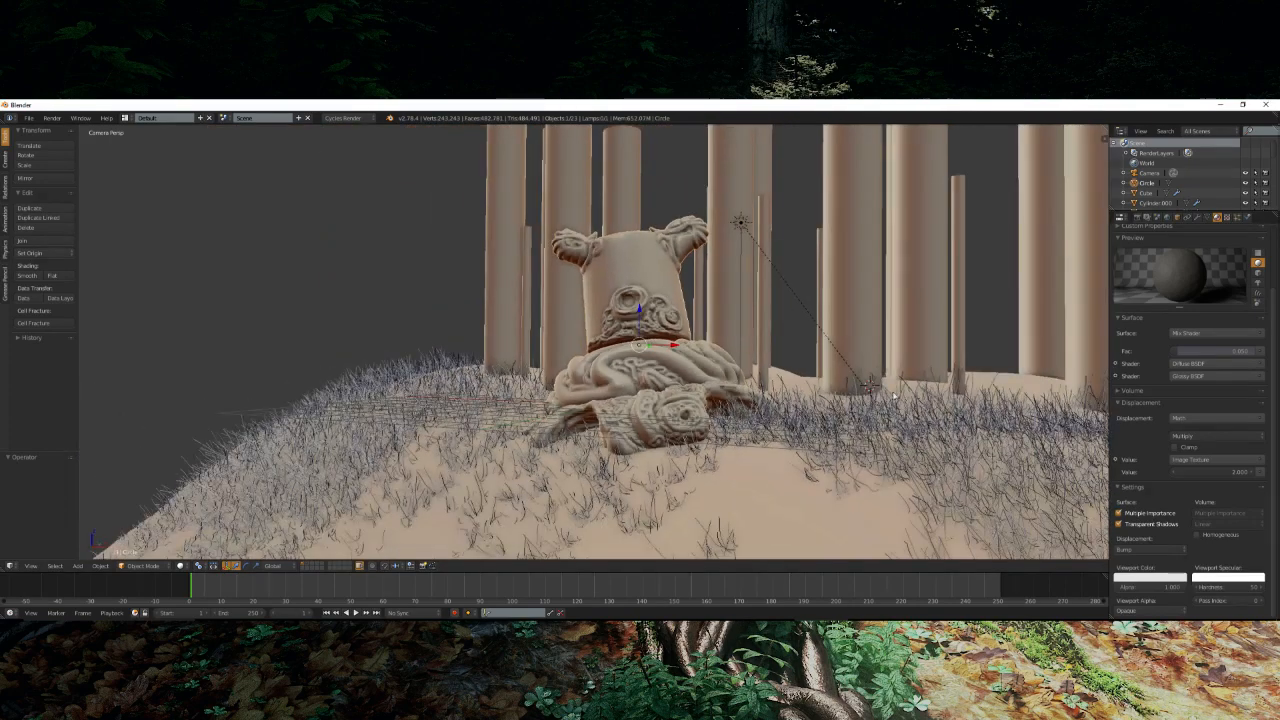
- Select the grassy ground plane in camera view and display its Cycles hair rendering settings
key("KP_0")
right_click(838, 435)
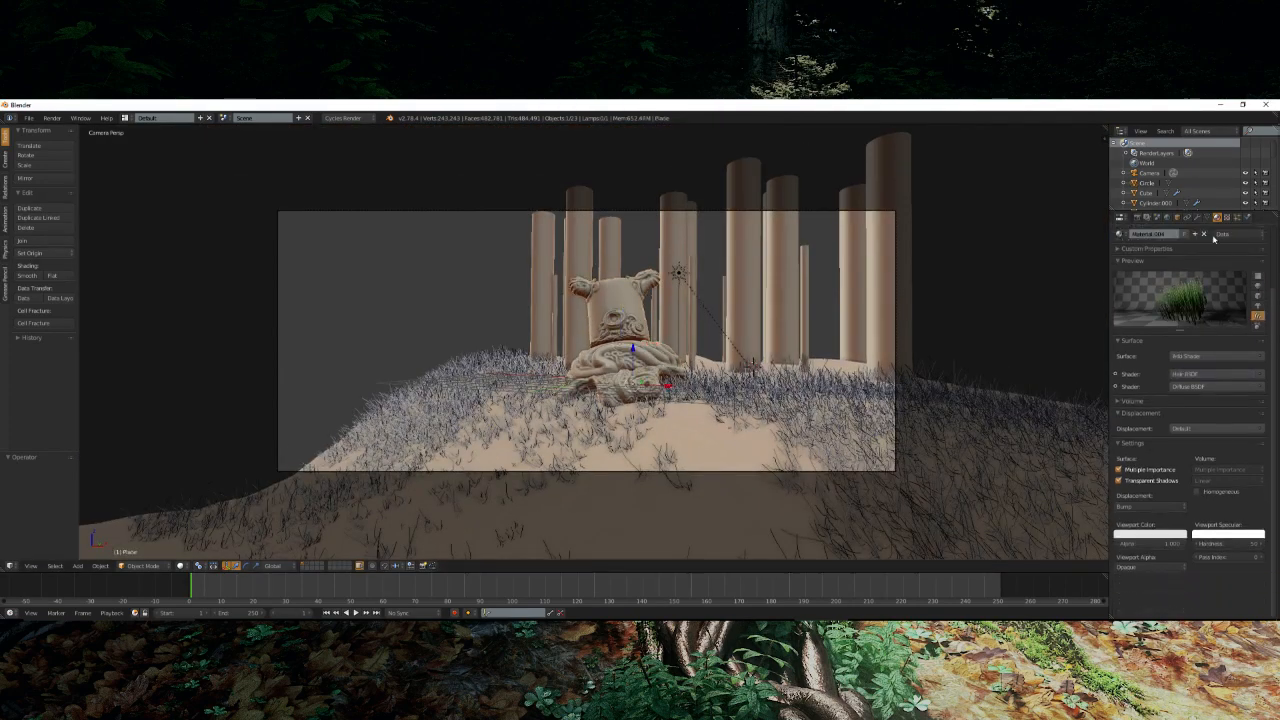
left_click(1237, 217)
left_click_drag(1274, 372, 1274, 625)
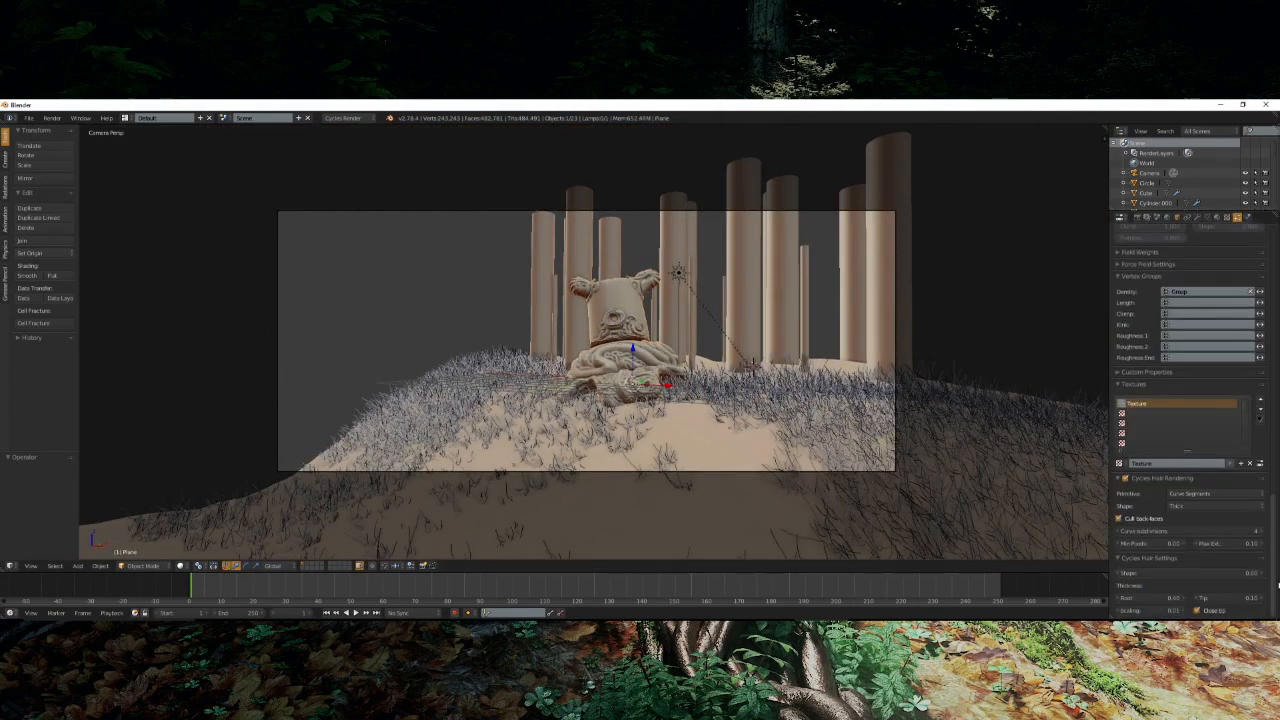
- Render the current frame from the camera and inspect the grass and bear figure in the partial render
scroll(556, 327, "up", 1)
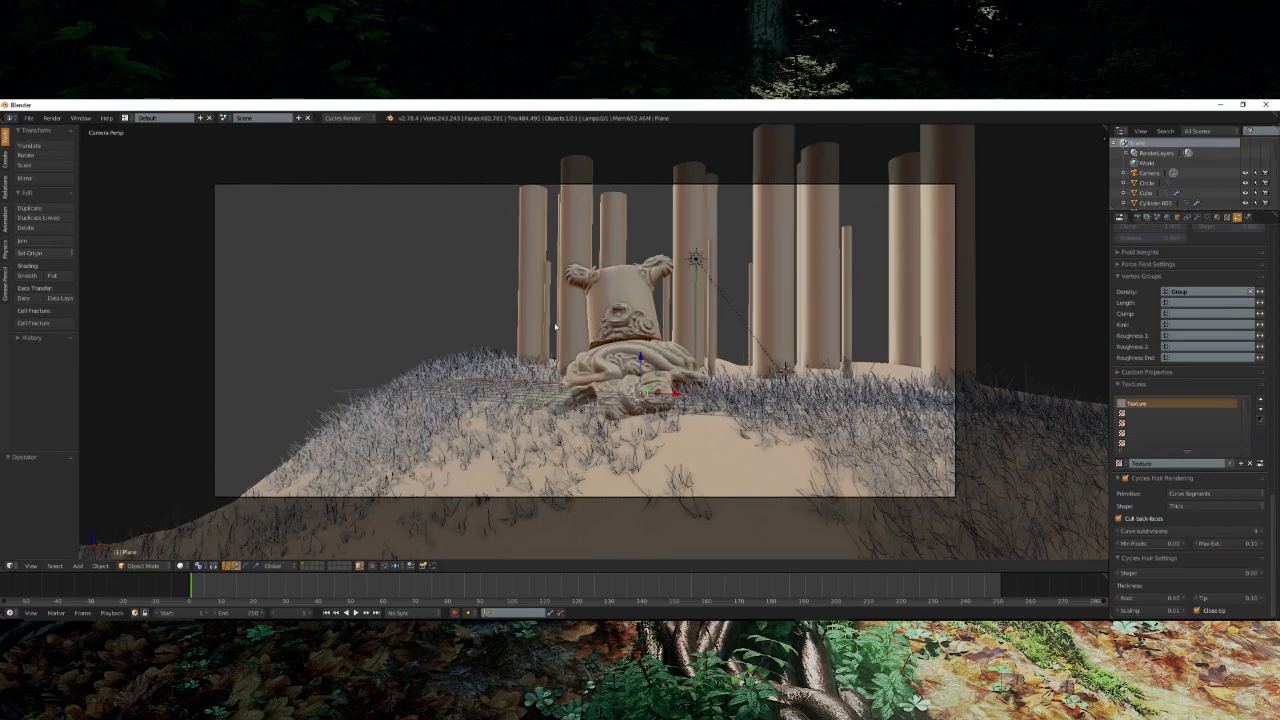
scroll(556, 327, "up", 1)
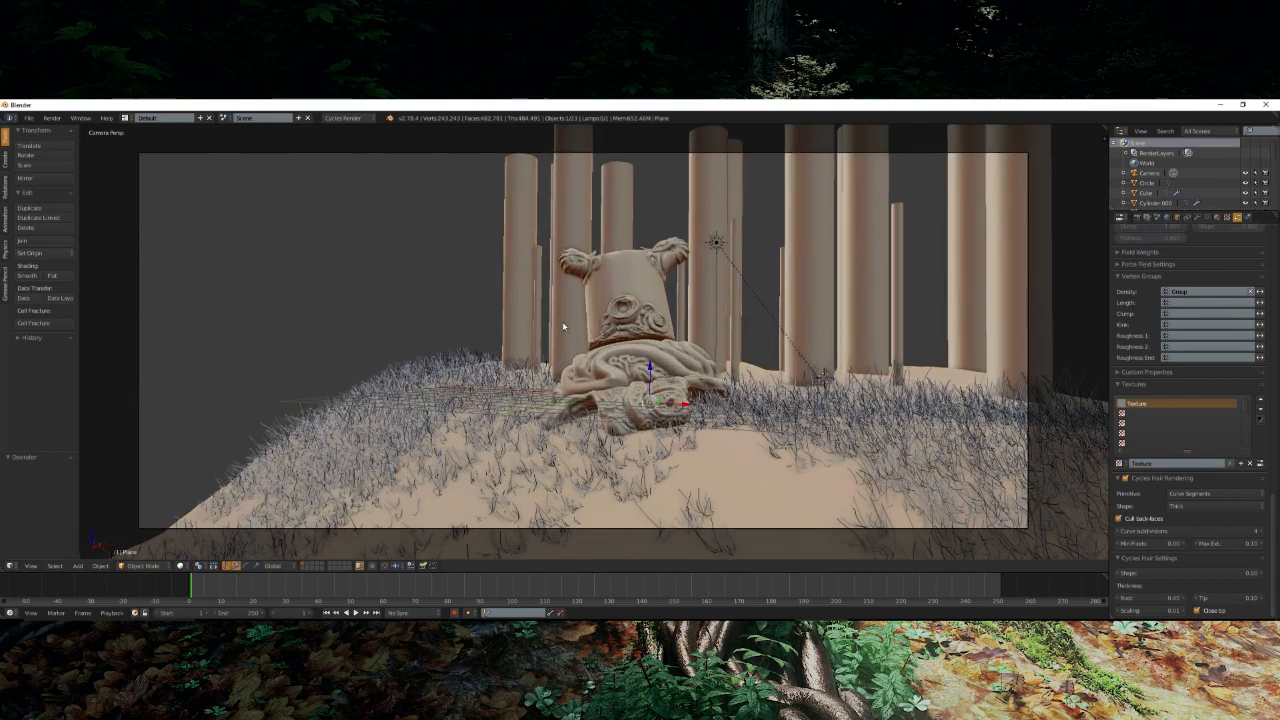
key("F12")
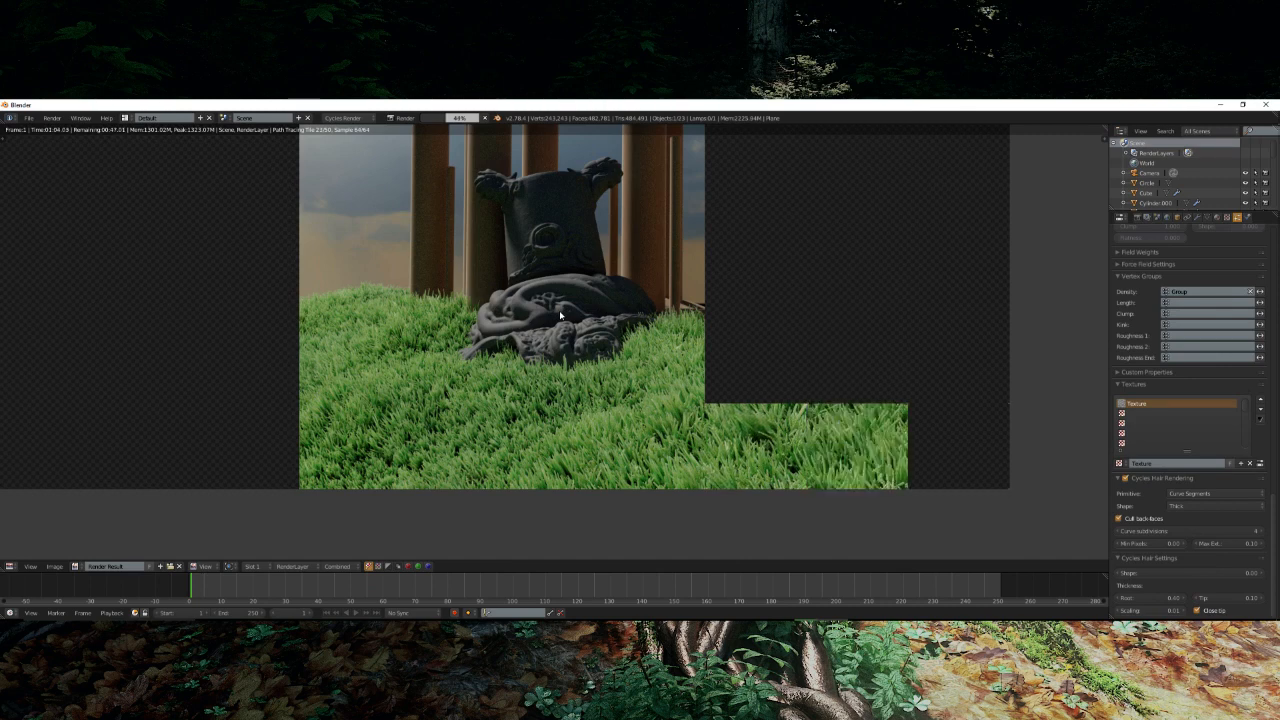
scroll(560, 316, "down", 1)
scroll(594, 377, "down", 1)
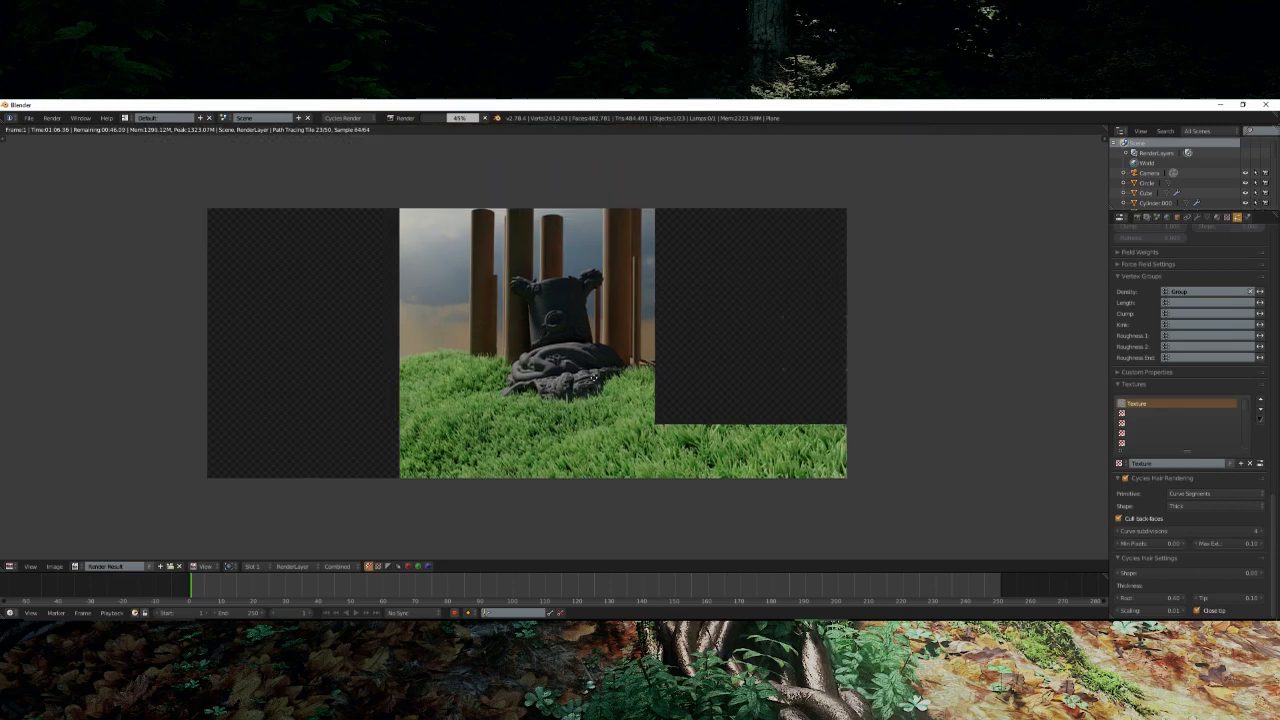
scroll(595, 380, "up", 1)
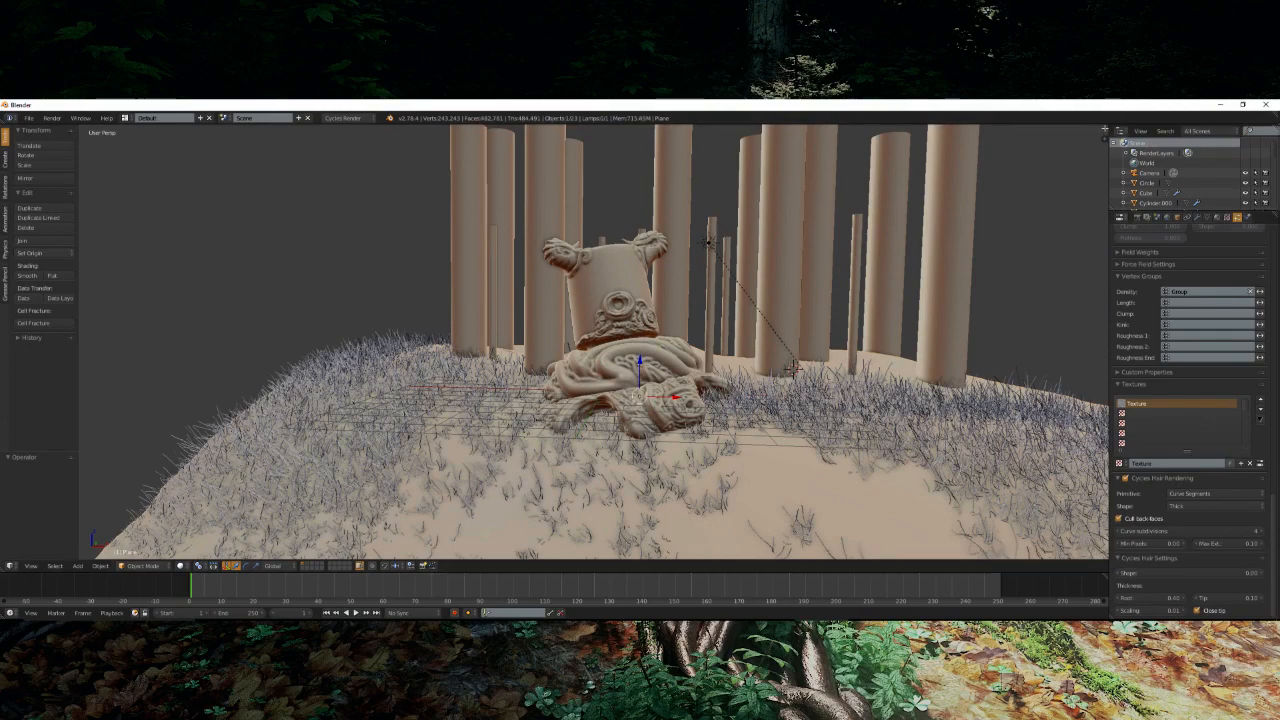
- Split the 3D view and open a node editor beside it showing the grass material's colour nodes
left_click_drag(1104, 128, 596, 278)
left_click(566, 566)
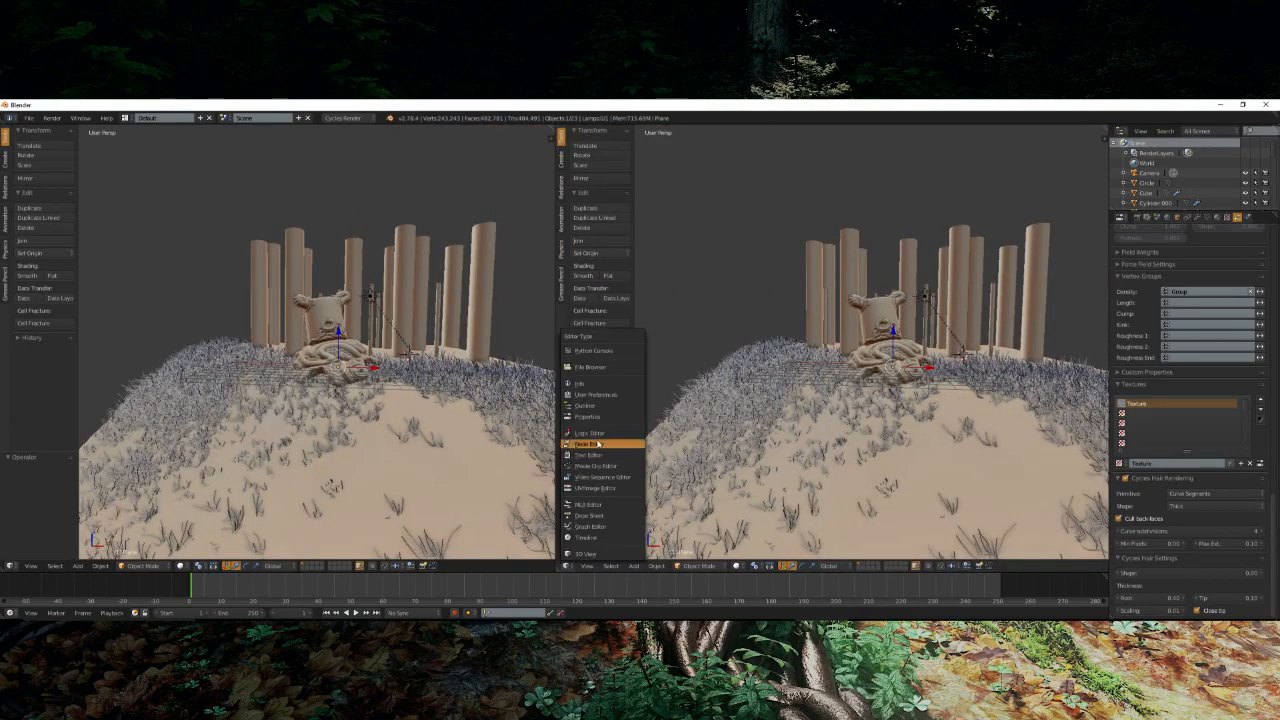
left_click(590, 444)
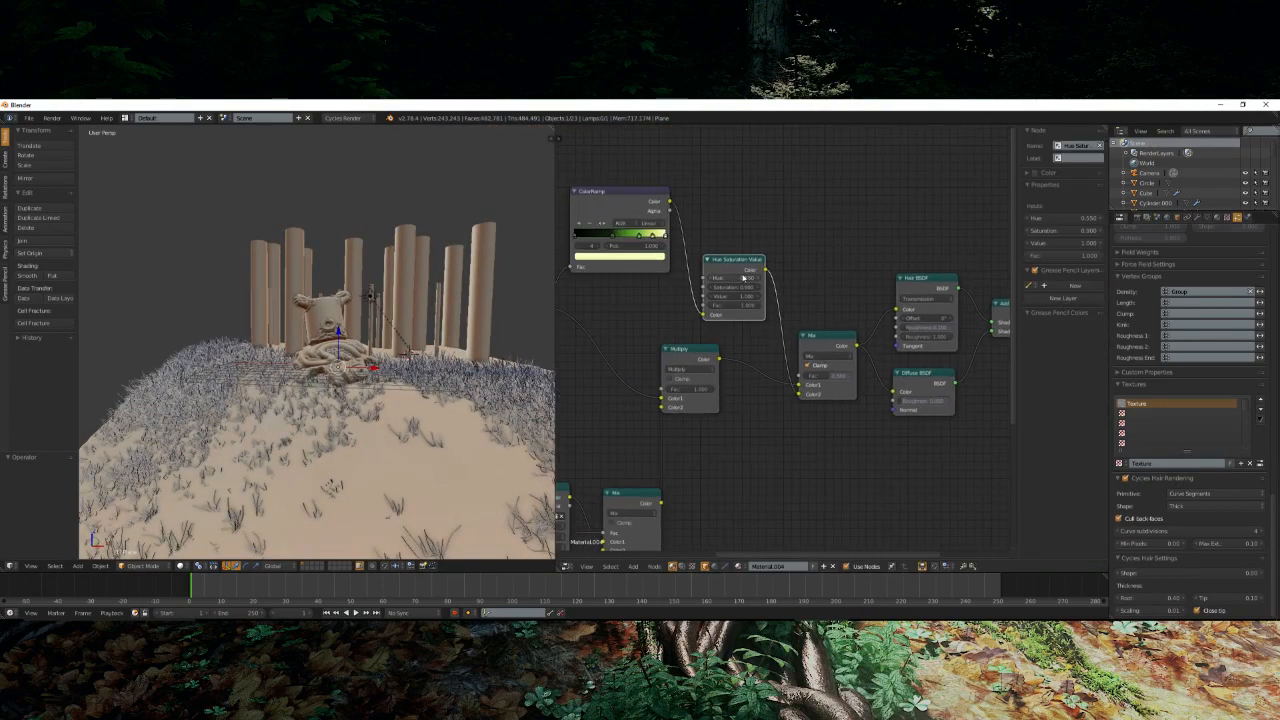
middle_click_drag(900, 329, 1042, 245)
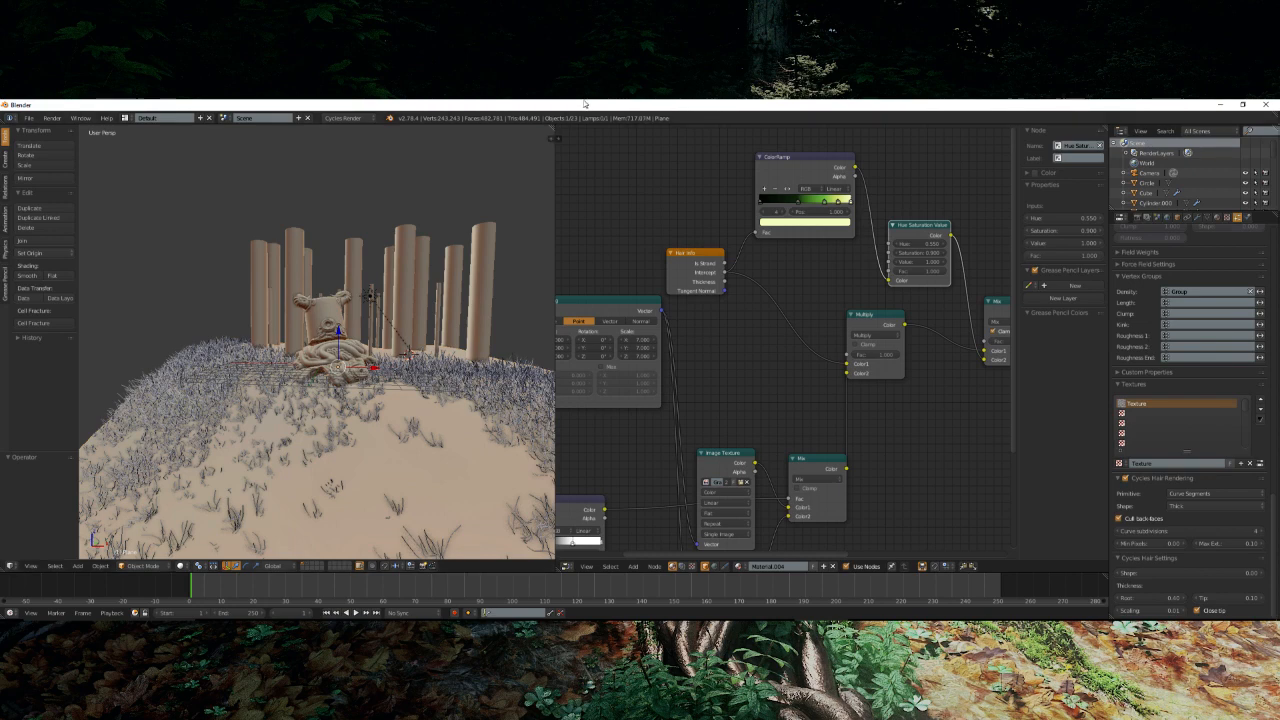
- Bring back the render result beside the nodes and inspect the grass blades up close
scroll(1276, 540, "up", 1)
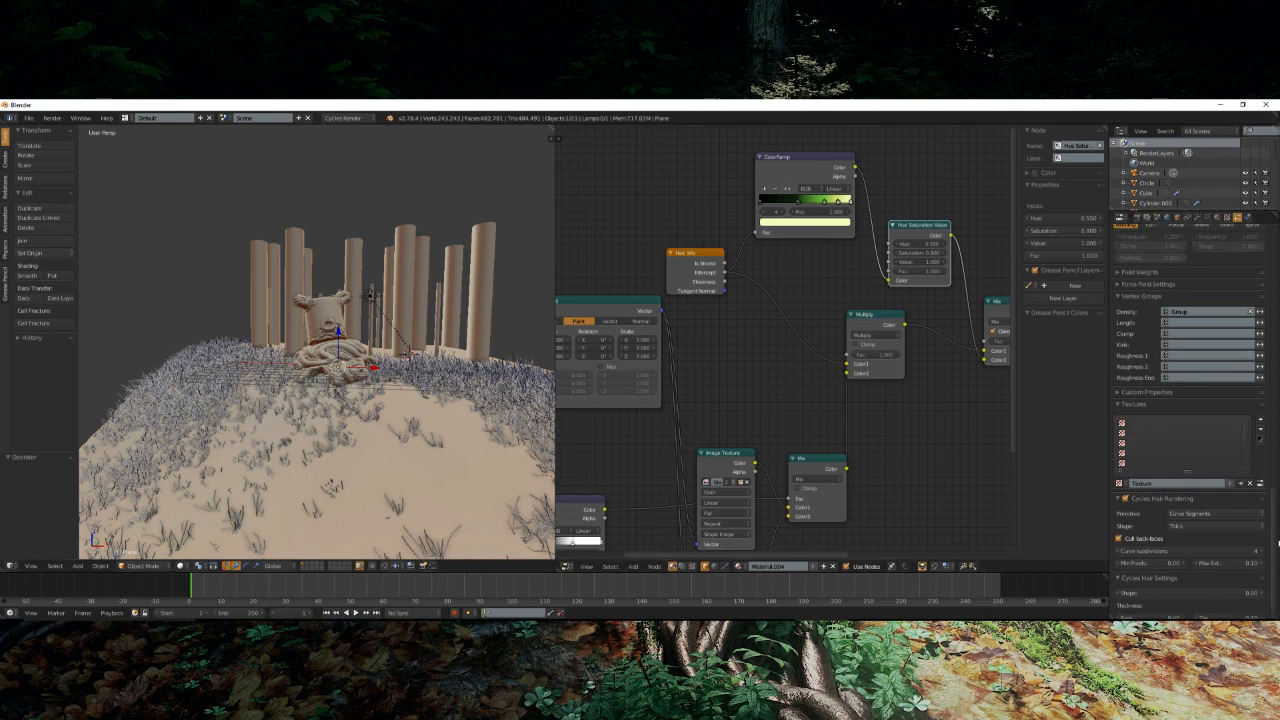
scroll(1277, 541, "down", 1)
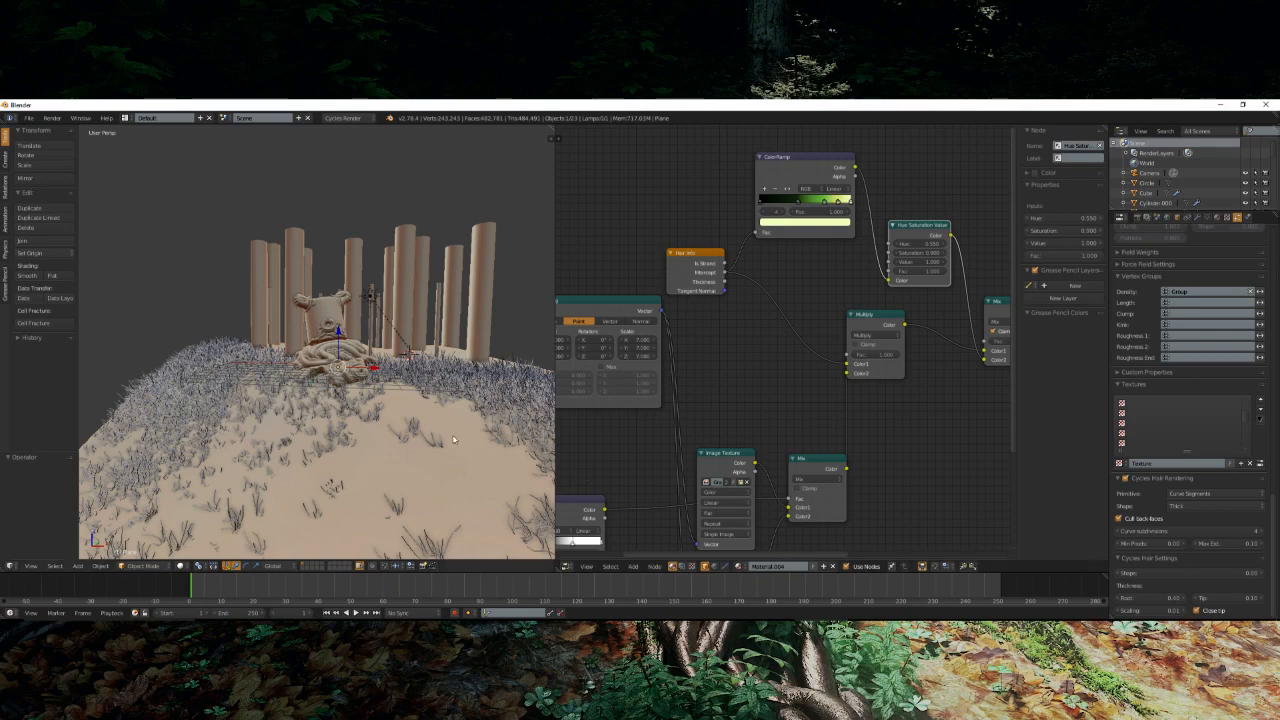
key("F11")
scroll(365, 452, "up", 6)
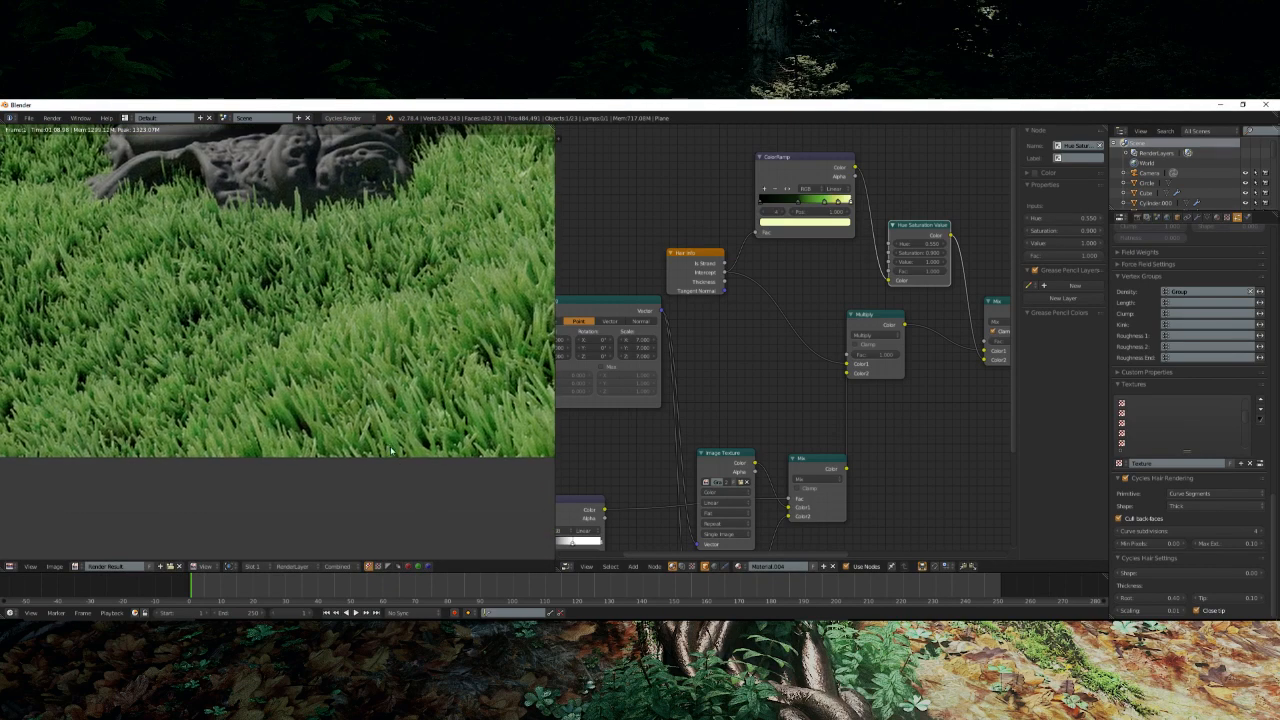
scroll(333, 414, "down", 4)
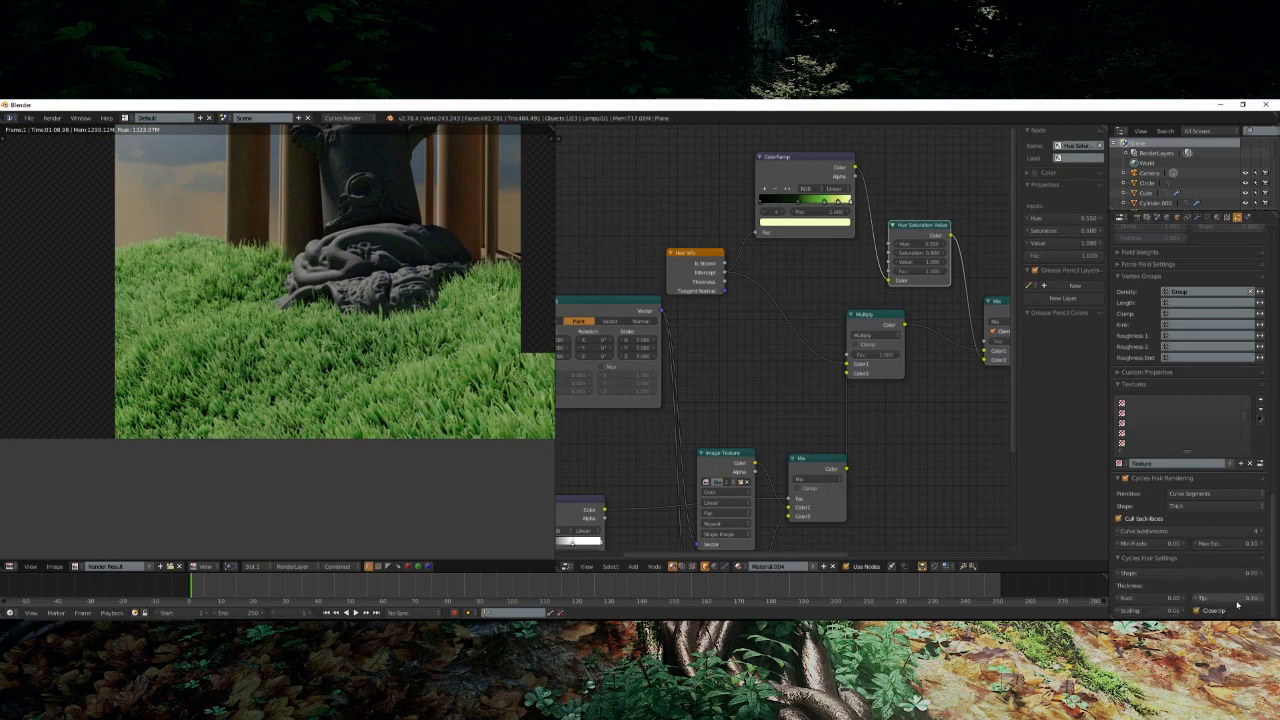
- Reduce the Tip thickness in the grass particle system's Cycles hair settings
right_click(1236, 601)
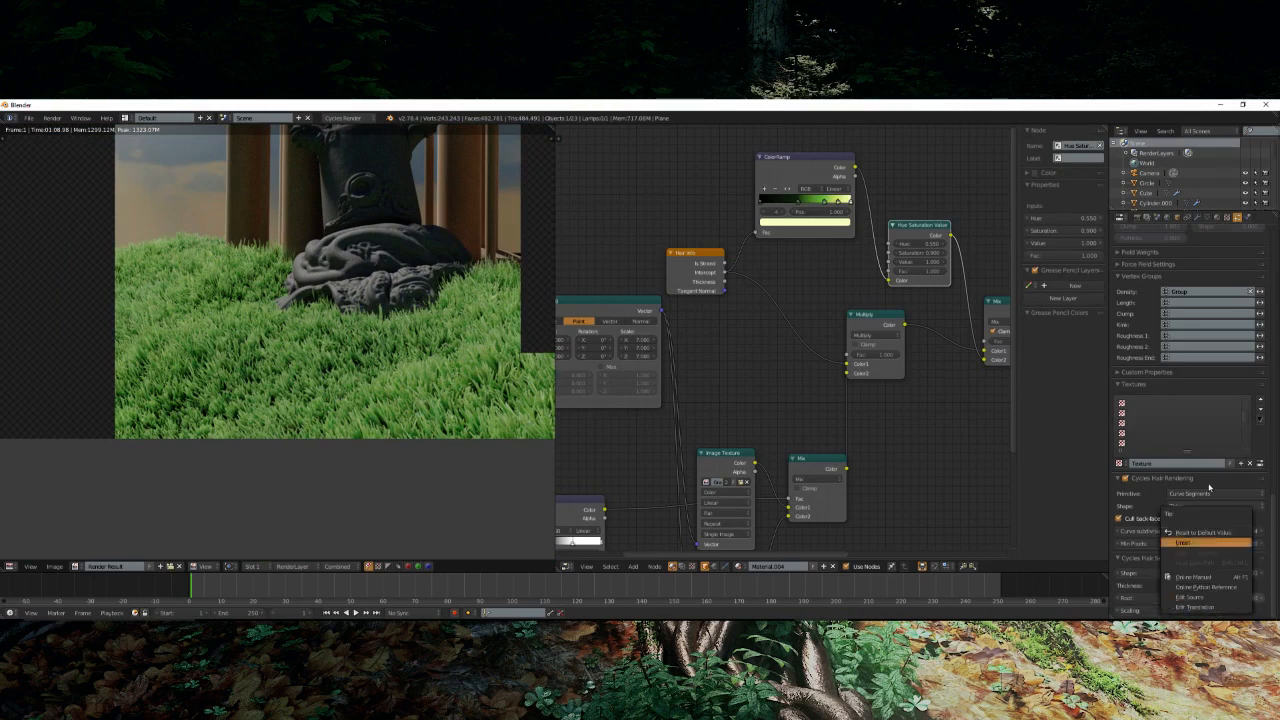
left_click(1218, 598)
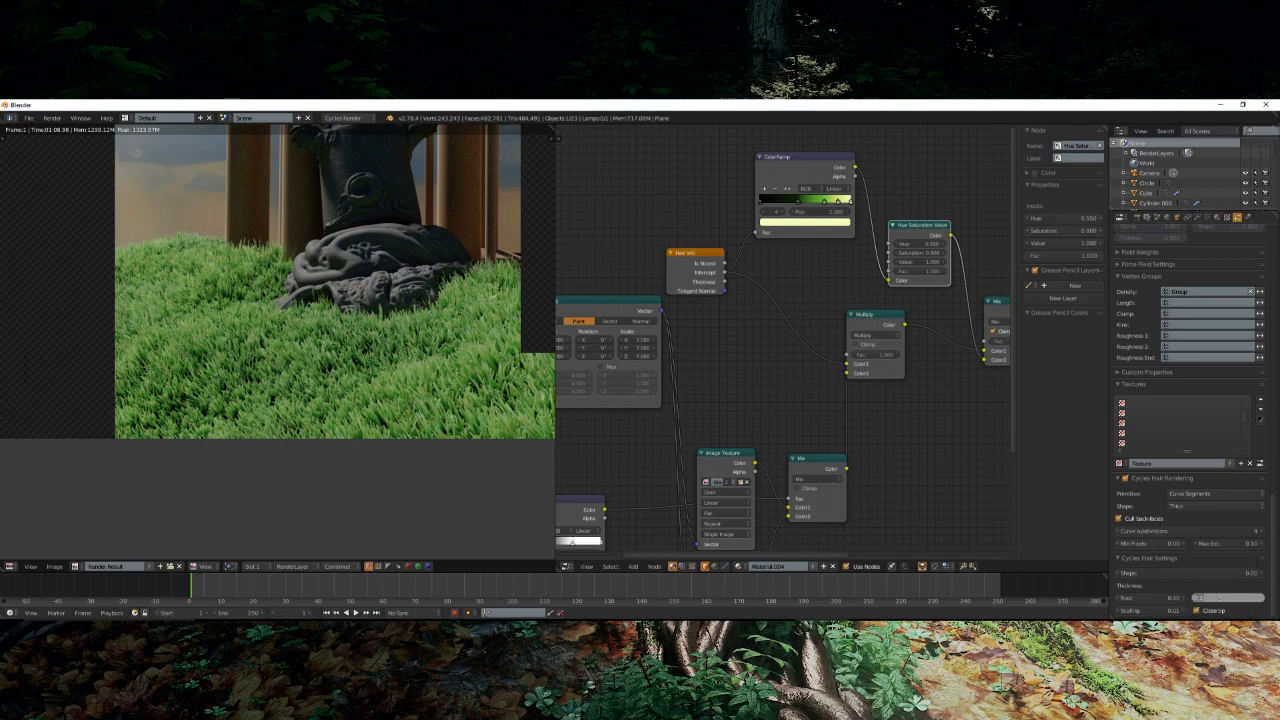
key("Return")
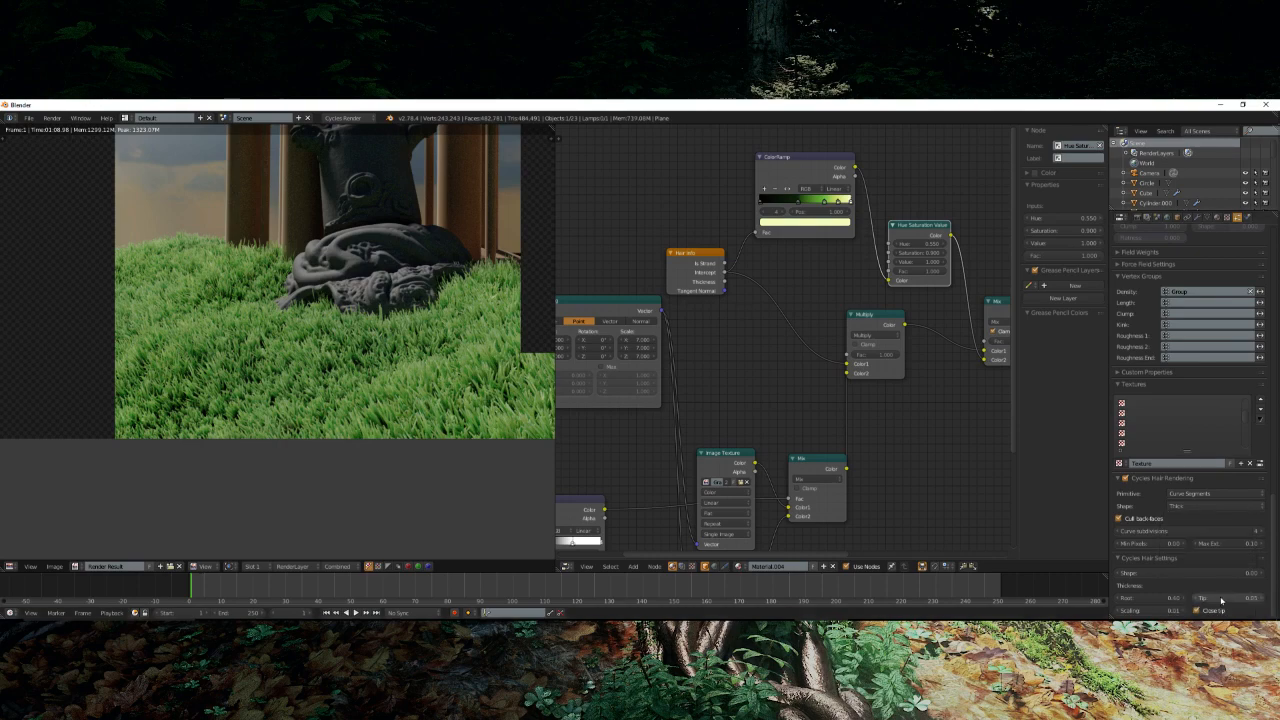
scroll(296, 390, "down", 4)
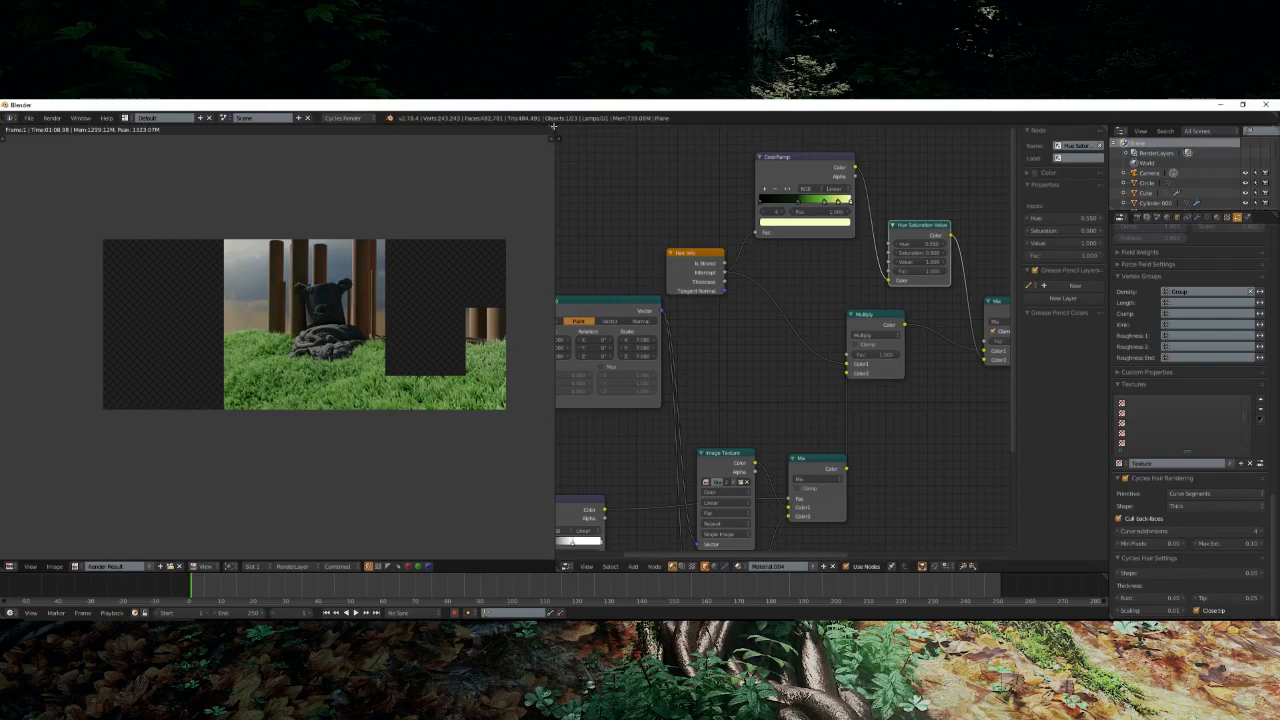
- Close the render result and select the bear figure's head to examine its Material.001 nodes
scroll(288, 335, "up", 5)
key("Escape")
scroll(355, 310, "up", 6)
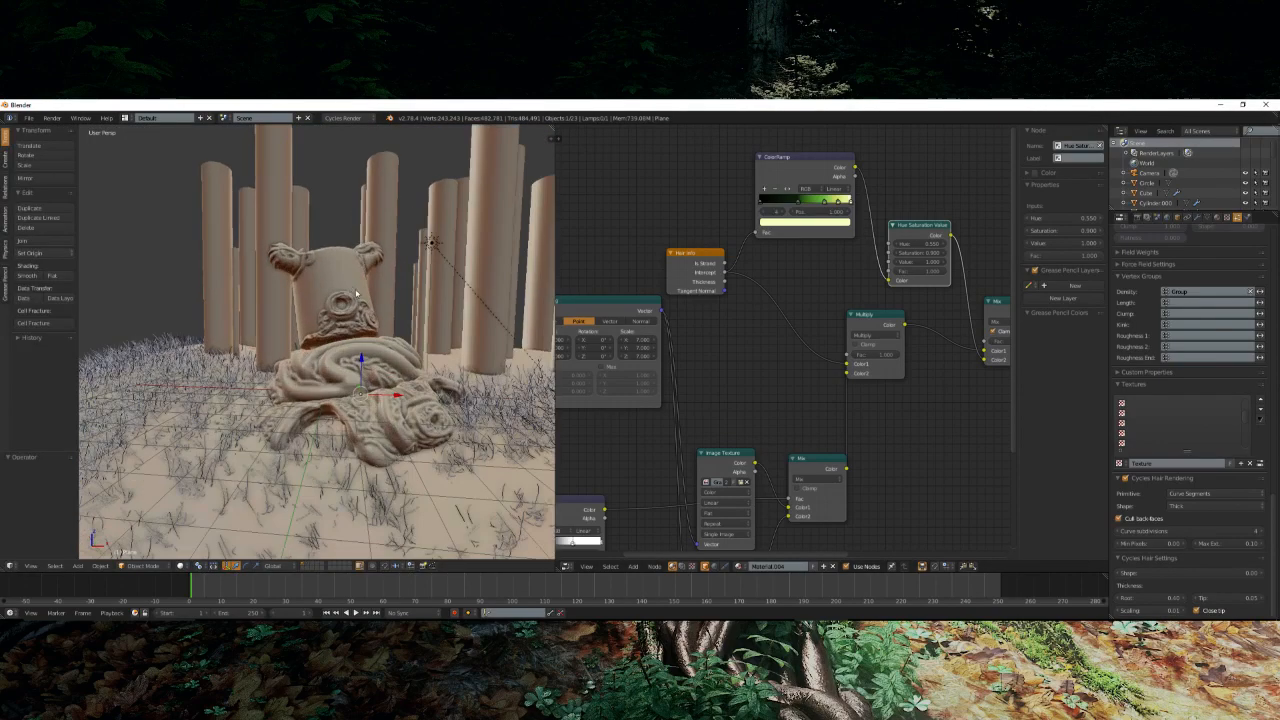
right_click(356, 293)
scroll(810, 410, "down", 3)
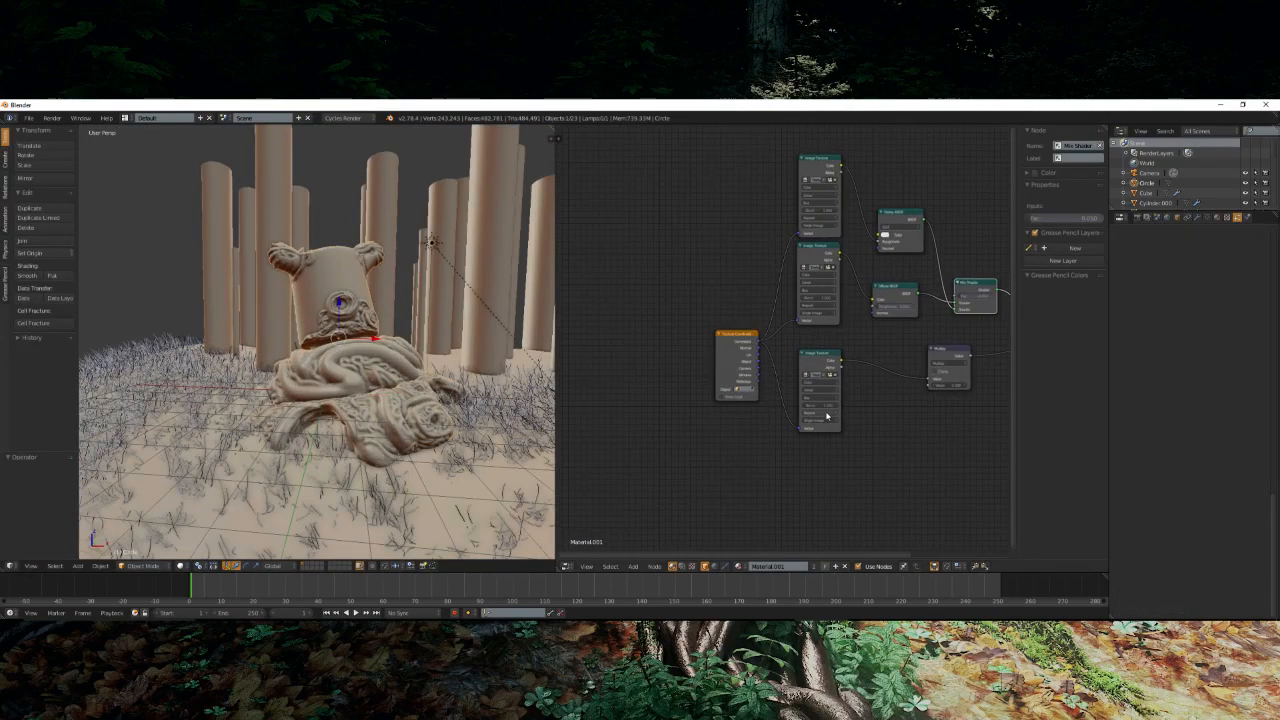
- Lower the Mix Shader's factor and set the displacement Multiply node's value to 6 in the bear figure's material
key("Home")
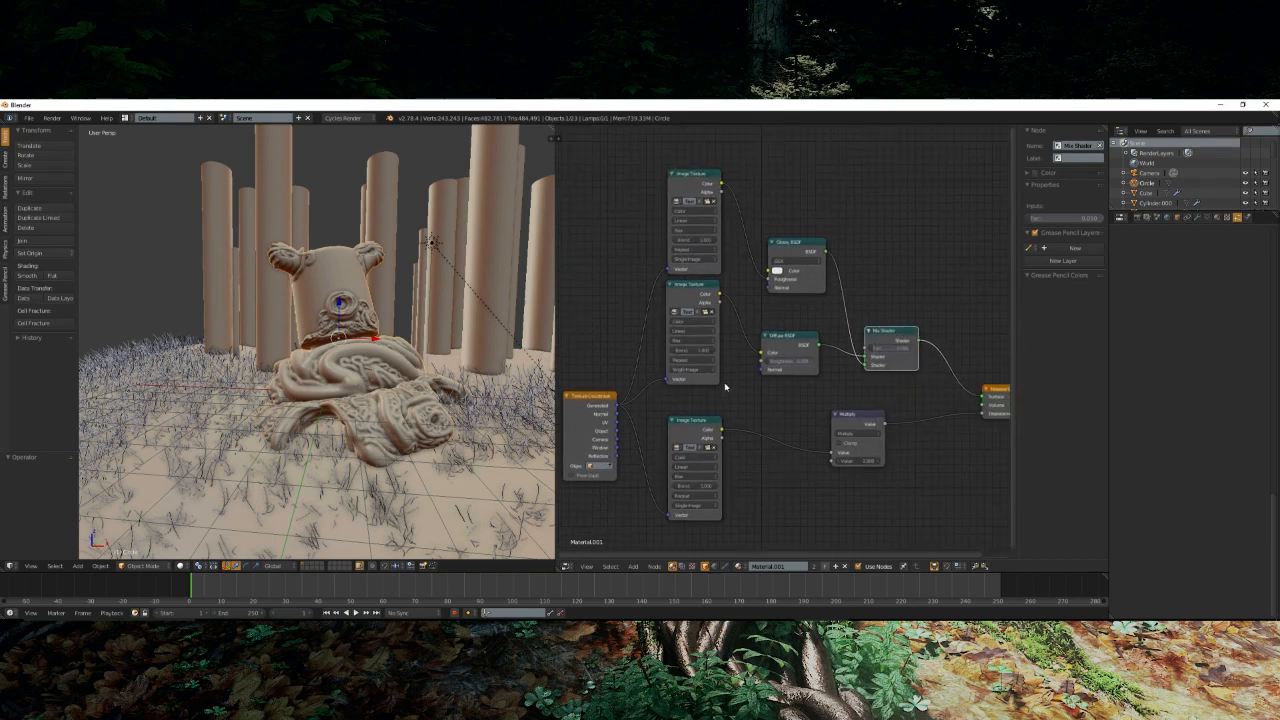
left_click(1216, 217)
key("Home")
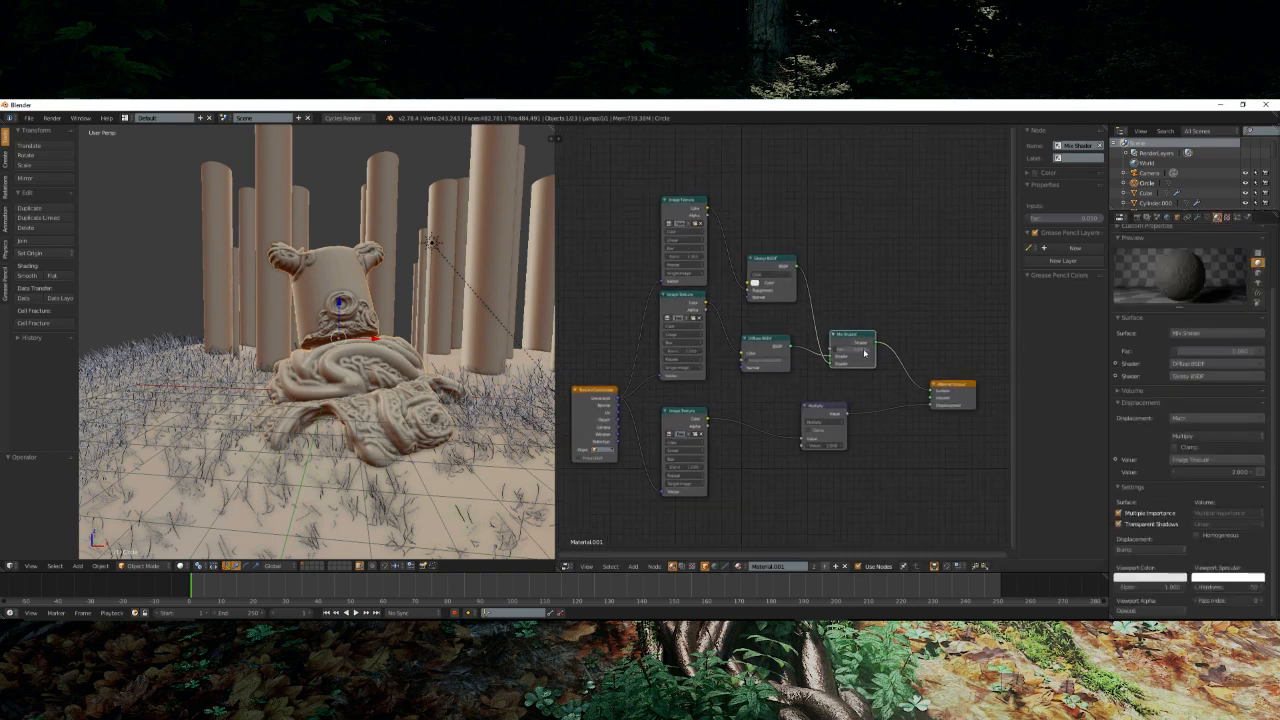
left_click_drag(865, 352, 832, 352)
scroll(477, 410, "up", 3)
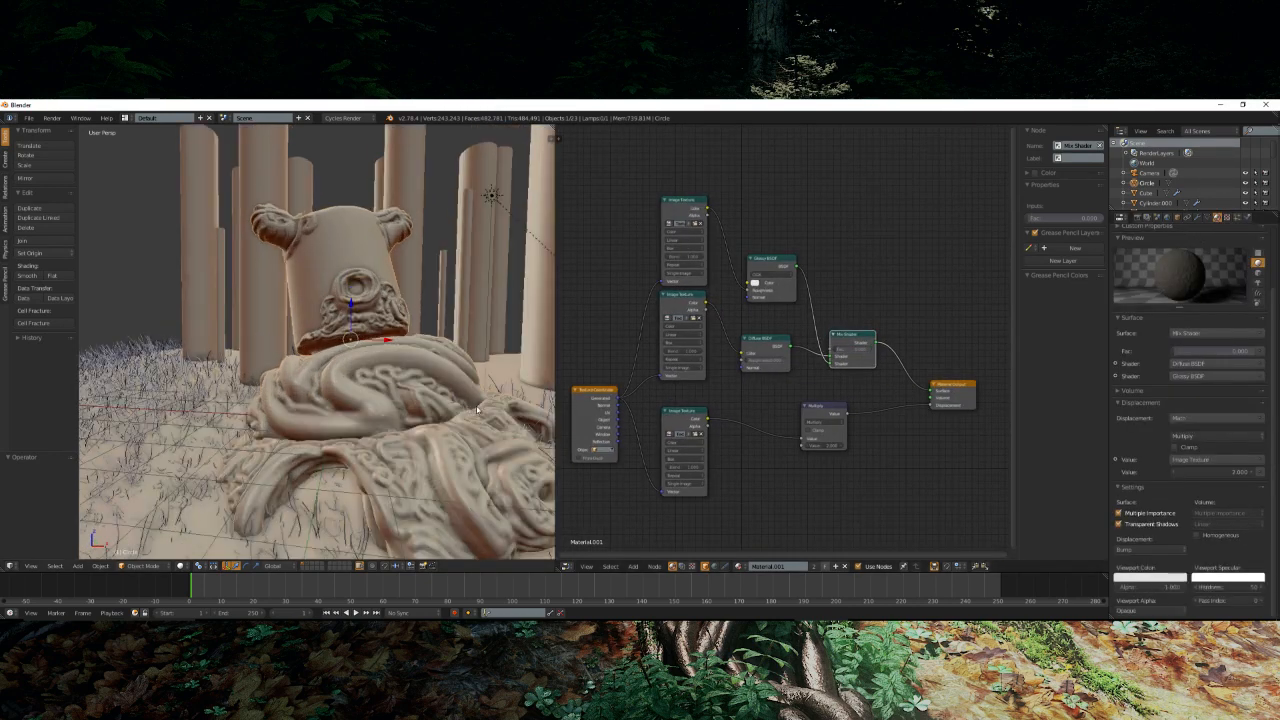
left_click(826, 447)
type("4")
key("Return")
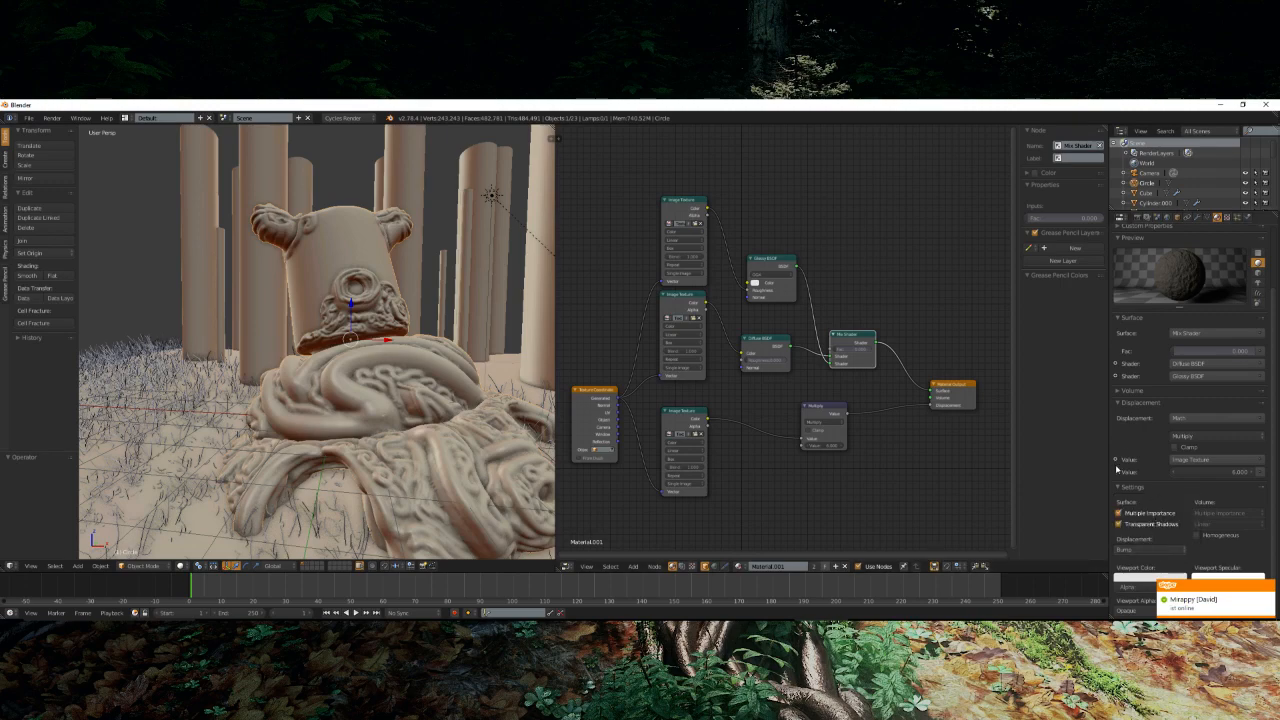
- Check the bear figure's modifiers and switch the 3D view to Material shading for a closer look at its texture
left_click(1196, 218)
scroll(290, 385, "down", 4)
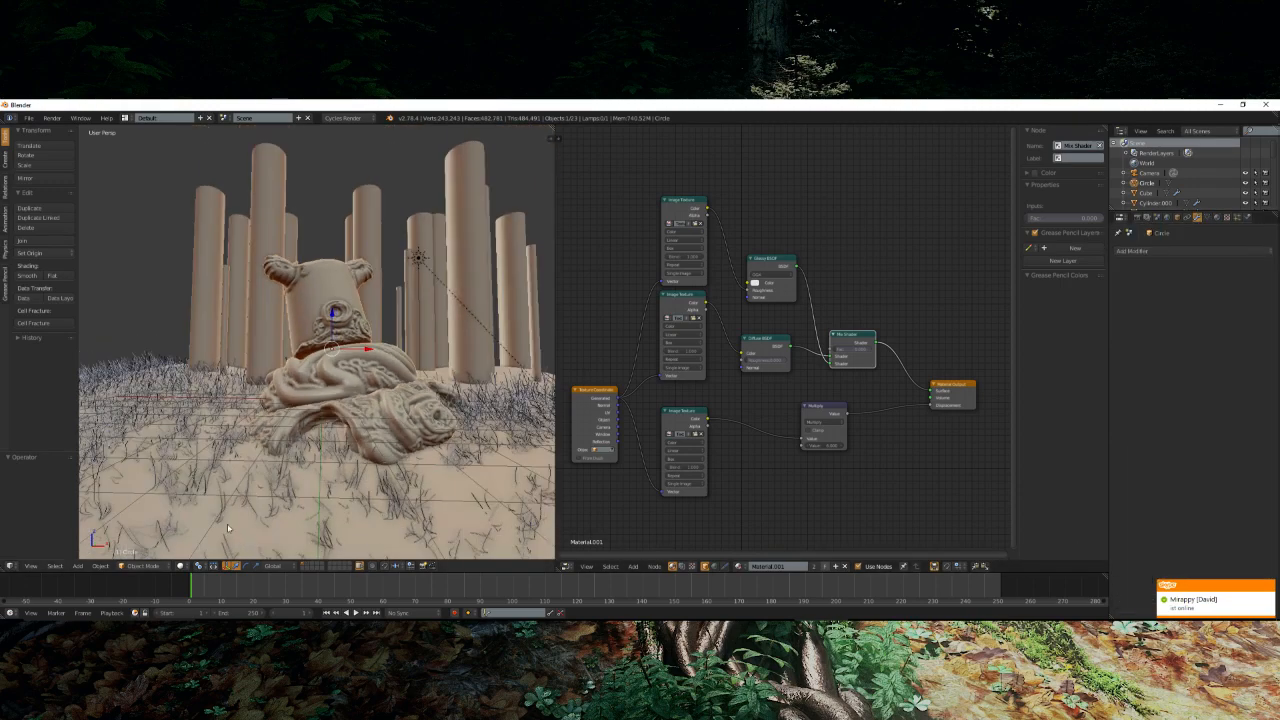
left_click(181, 566)
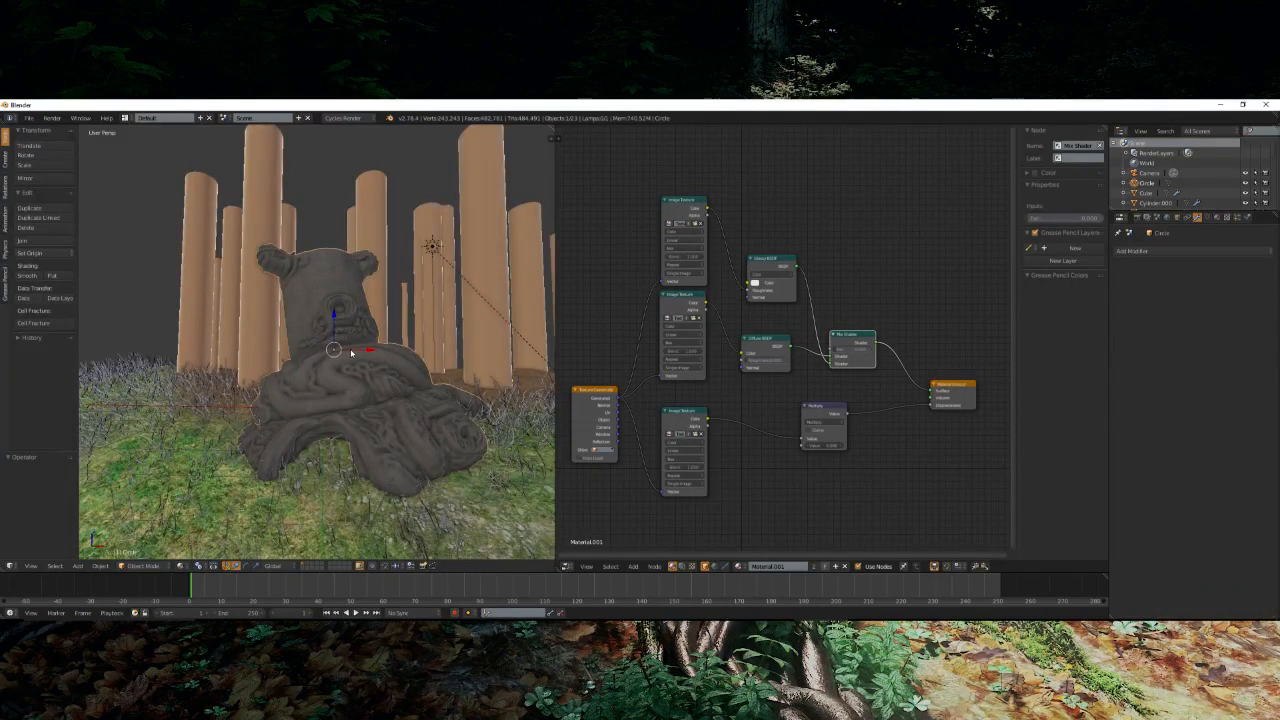
scroll(354, 354, "up", 3)
scroll(355, 354, "up", 3)
- Move the Texture Coordinate node away from the image textures and merge its three links through one reroute point
middle_click_drag(606, 412, 791, 395)
left_click_drag(782, 391, 665, 363)
left_click_drag(757, 286, 761, 477, "shift")
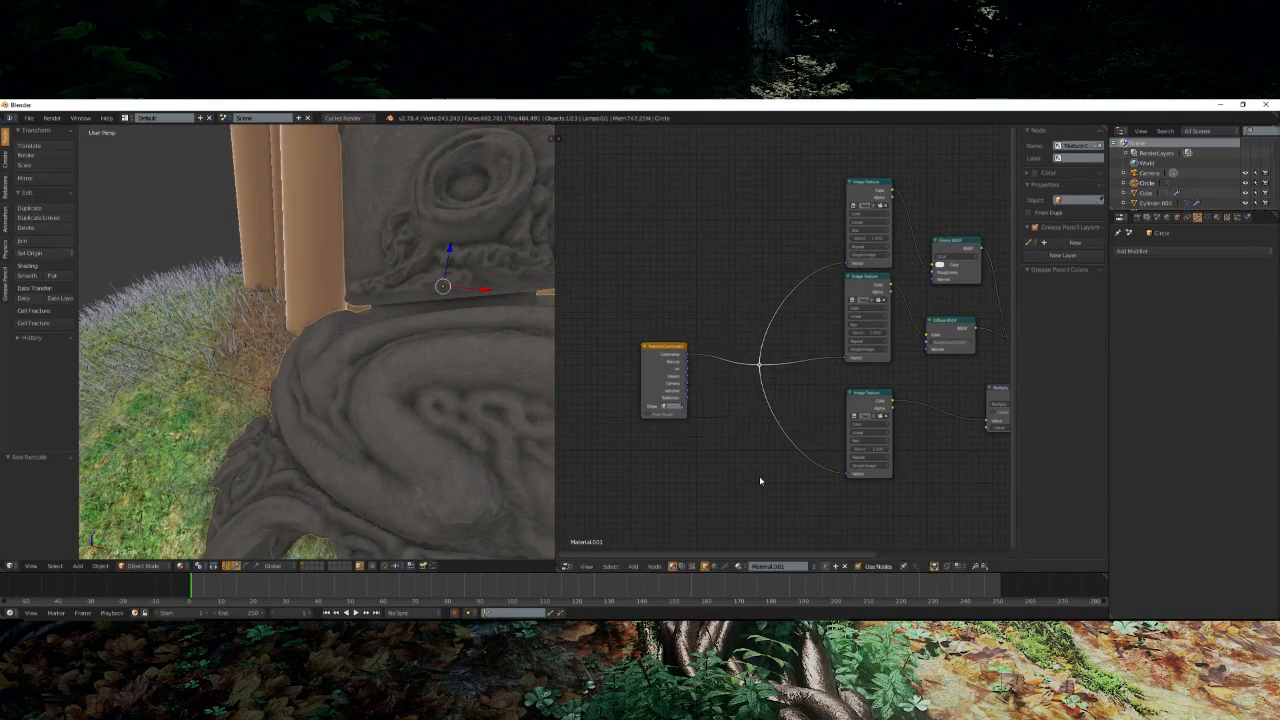
middle_click_drag(850, 399, 631, 415)
scroll(756, 406, "up", 2)
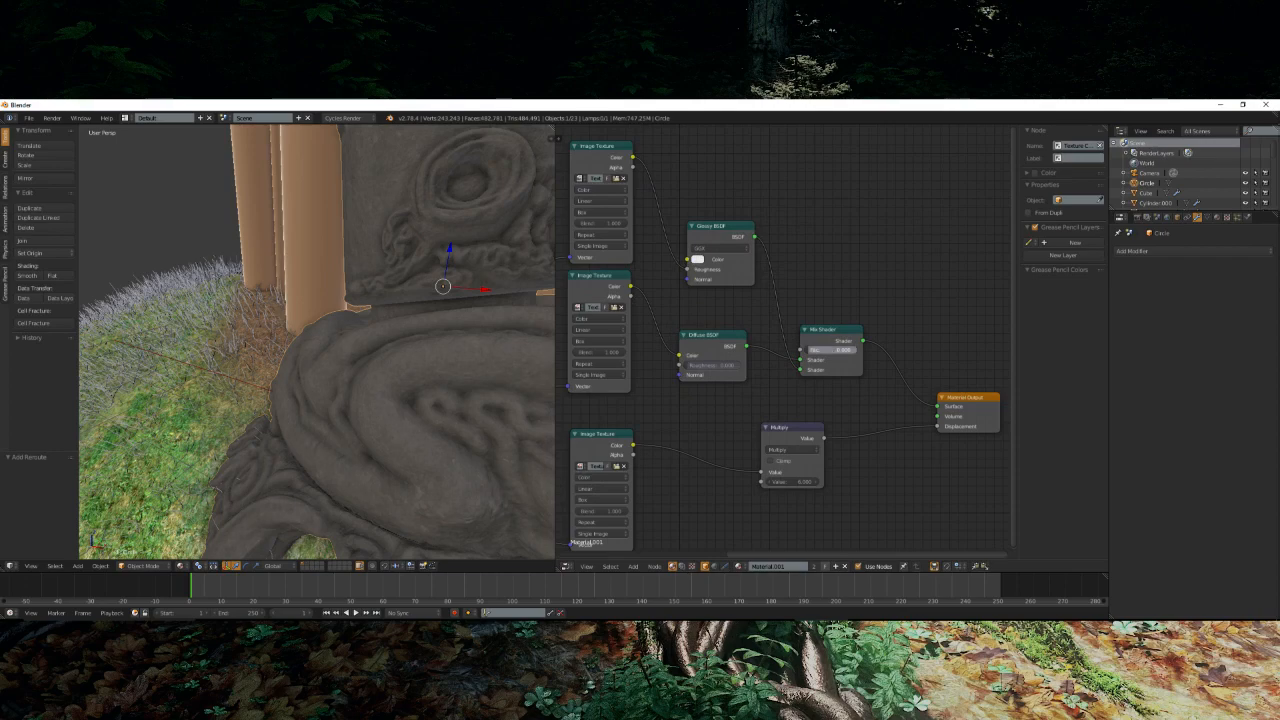
scroll(370, 353, "down", 5)
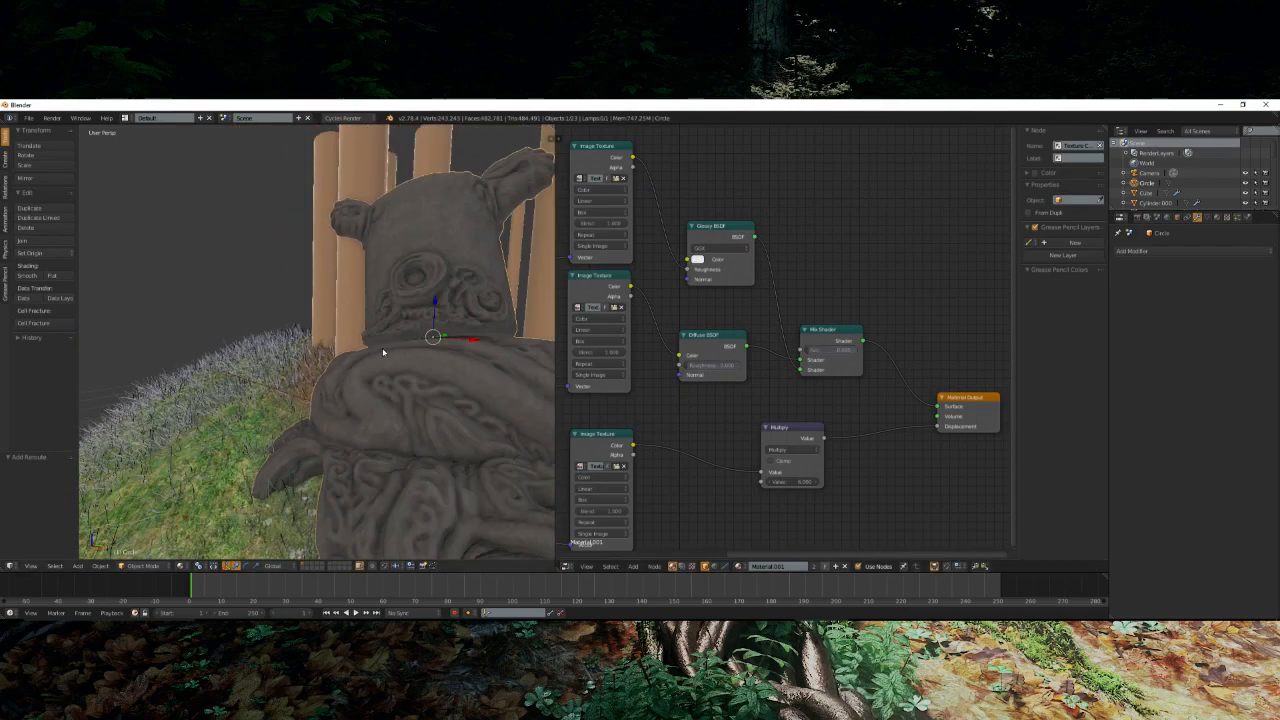
middle_click_drag(382, 347, 341, 329)
scroll(242, 328, "up", 2)
scroll(723, 412, "down", 1)
- Insert a Mapping node on the link between the Texture Coordinate node and the reroute point
middle_click_drag(723, 412, 990, 408)
left_click(633, 566)
mouse_move(652, 468)
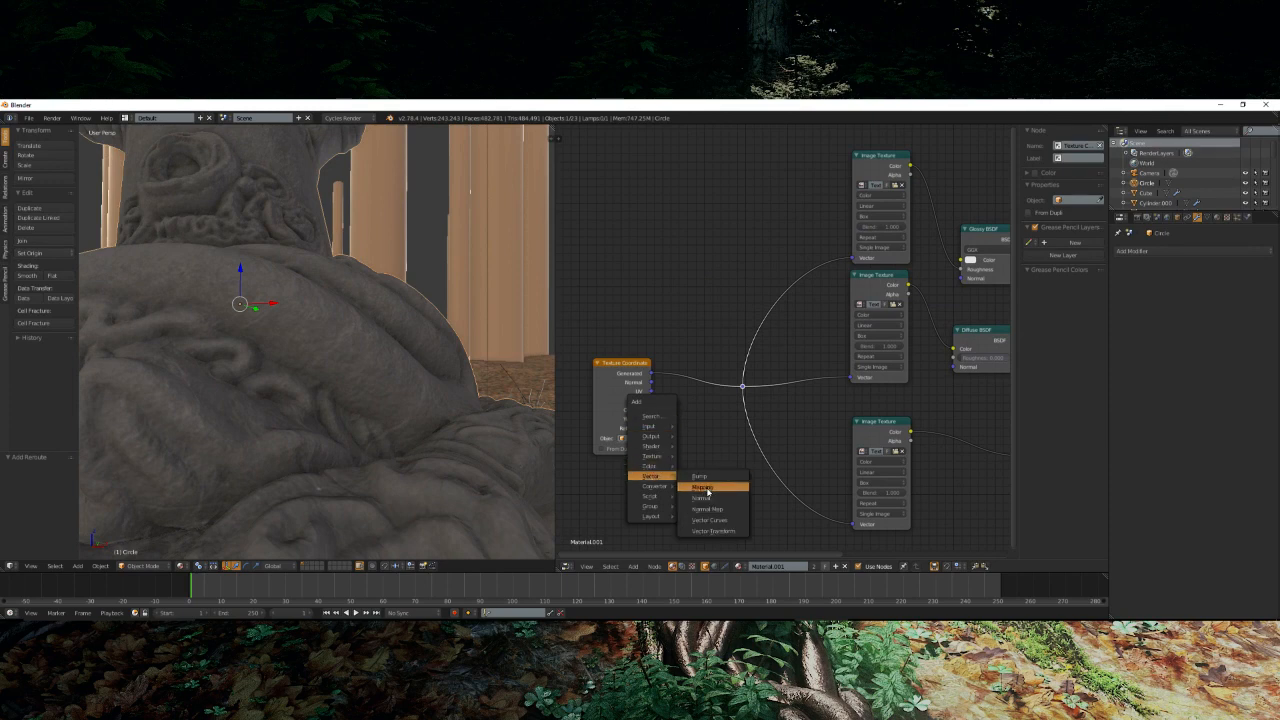
left_click(708, 480)
left_click(685, 327)
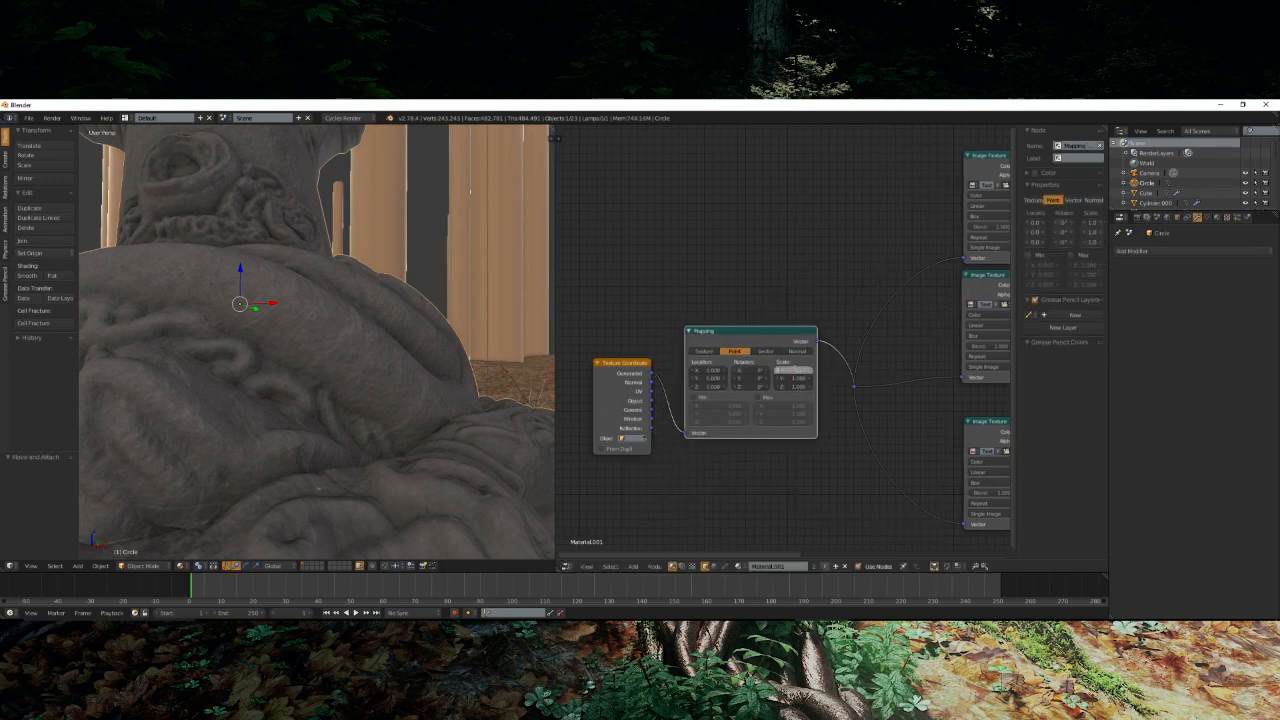
- Set the Mapping node's scale to 2 on X, Y and Z and check the texture on the bear figure
type("2")
key("Tab")
type("2")
key("Tab")
type("2")
key("Return")
middle_click_drag(446, 372, 371, 386)
scroll(405, 367, "down", 8)
scroll(420, 386, "up", 4)
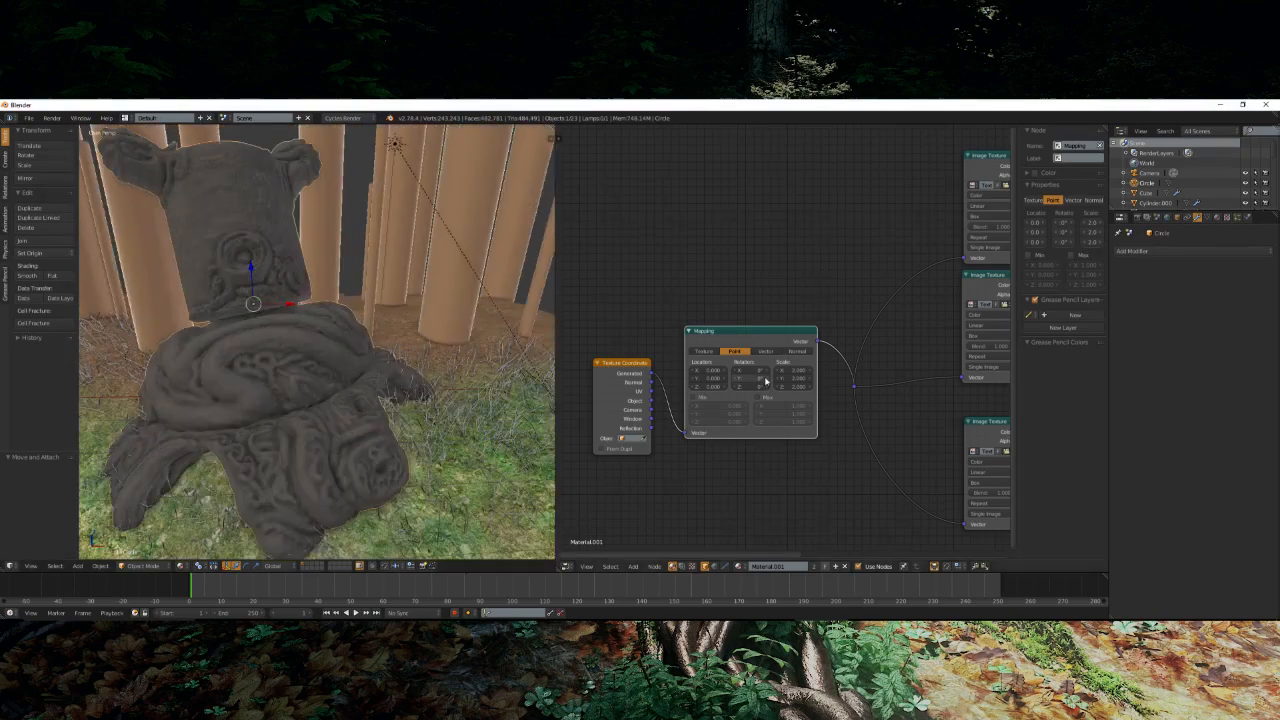
- Set the Mapping node's scale to 4 on X, Y and Z
left_click(795, 370)
type("4")
key("Tab")
type("4")
key("Tab")
type("4")
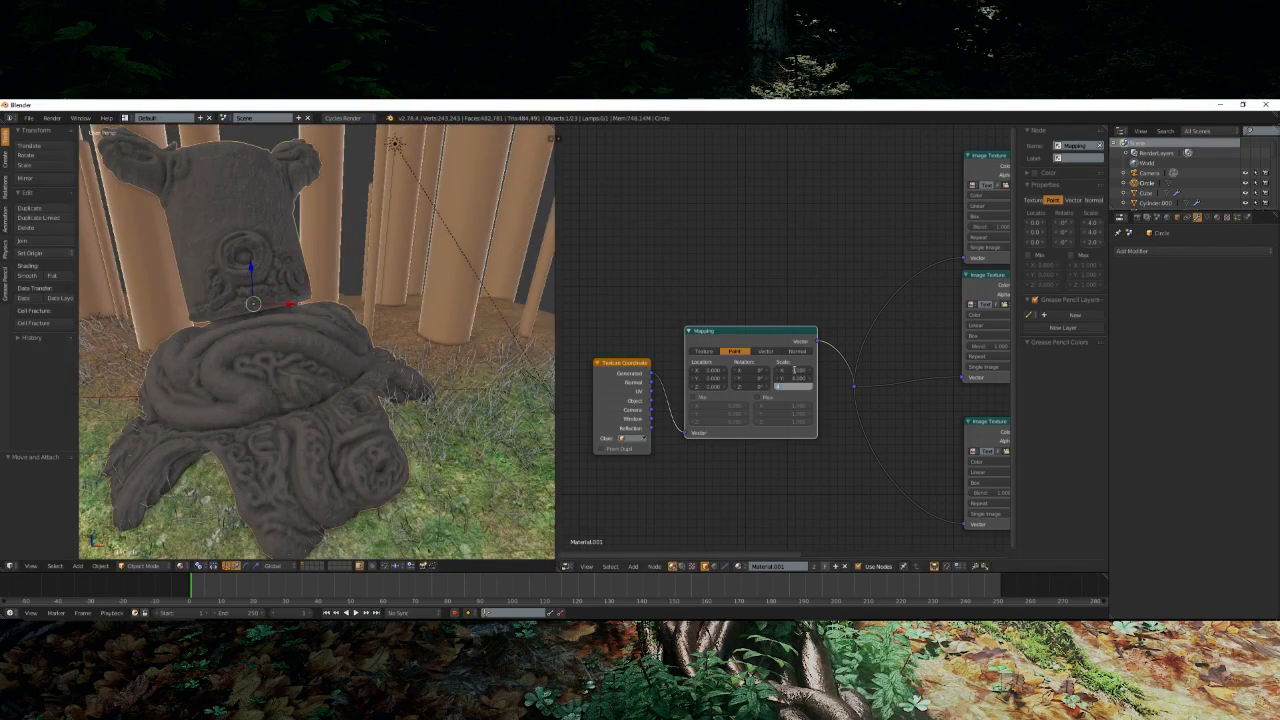
key("Return")
- Switch the 3D view to the camera view and inspect the denser texture on the bear figure
middle_click_drag(300, 330, 270, 322)
key("KP_0")
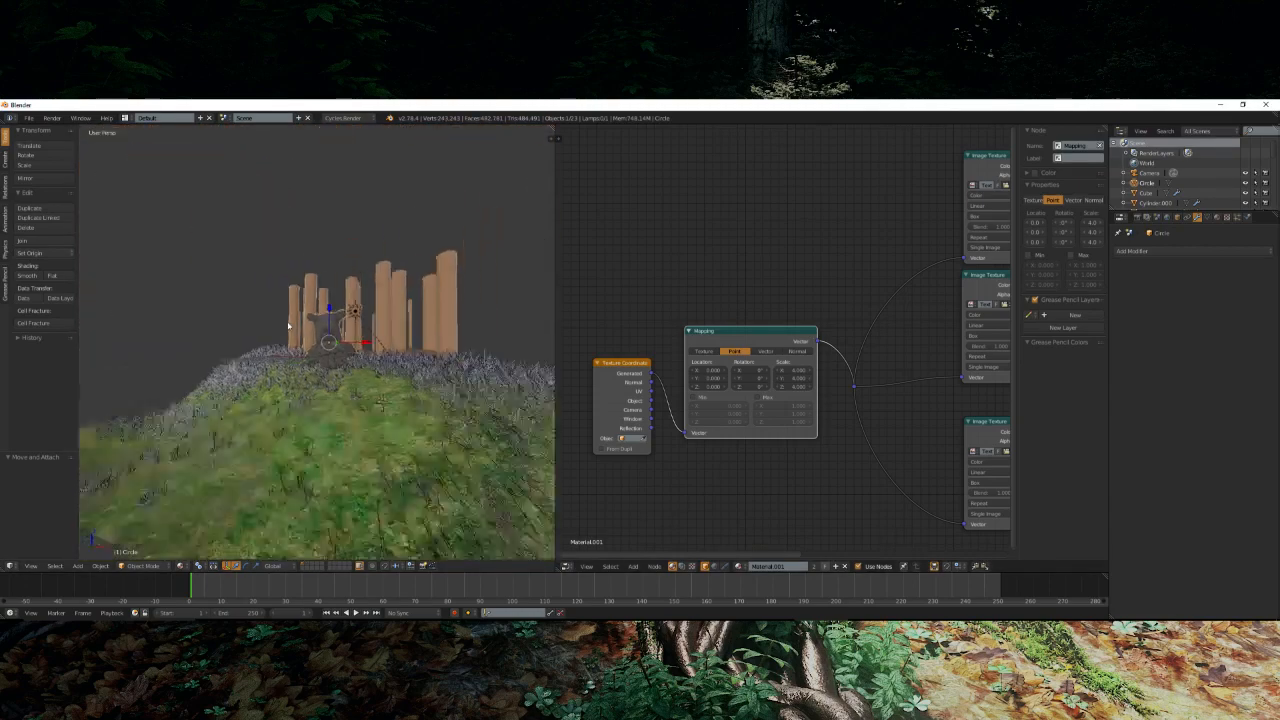
scroll(298, 325, "up", 4)
scroll(394, 350, "up", 4)
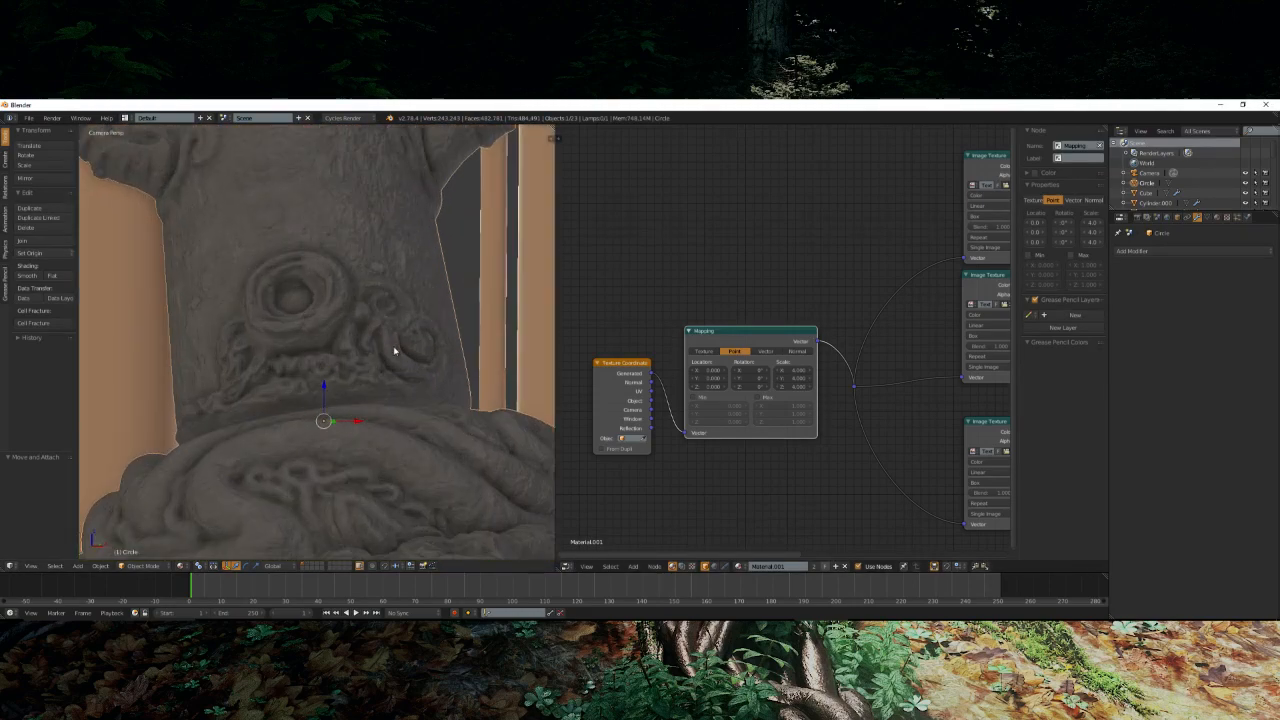
scroll(408, 405, "down", 4)
scroll(851, 526, "down", 2)
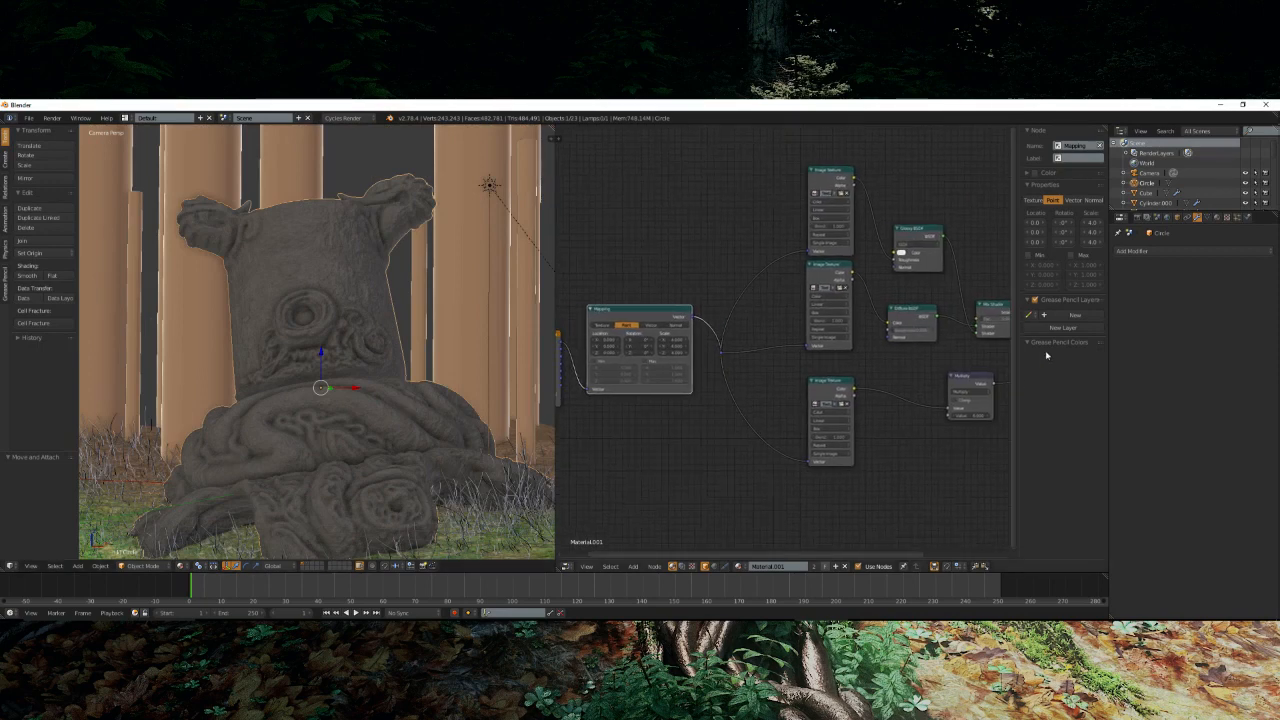
- Try True as the displacement method in Material.001's settings
left_click(1224, 217)
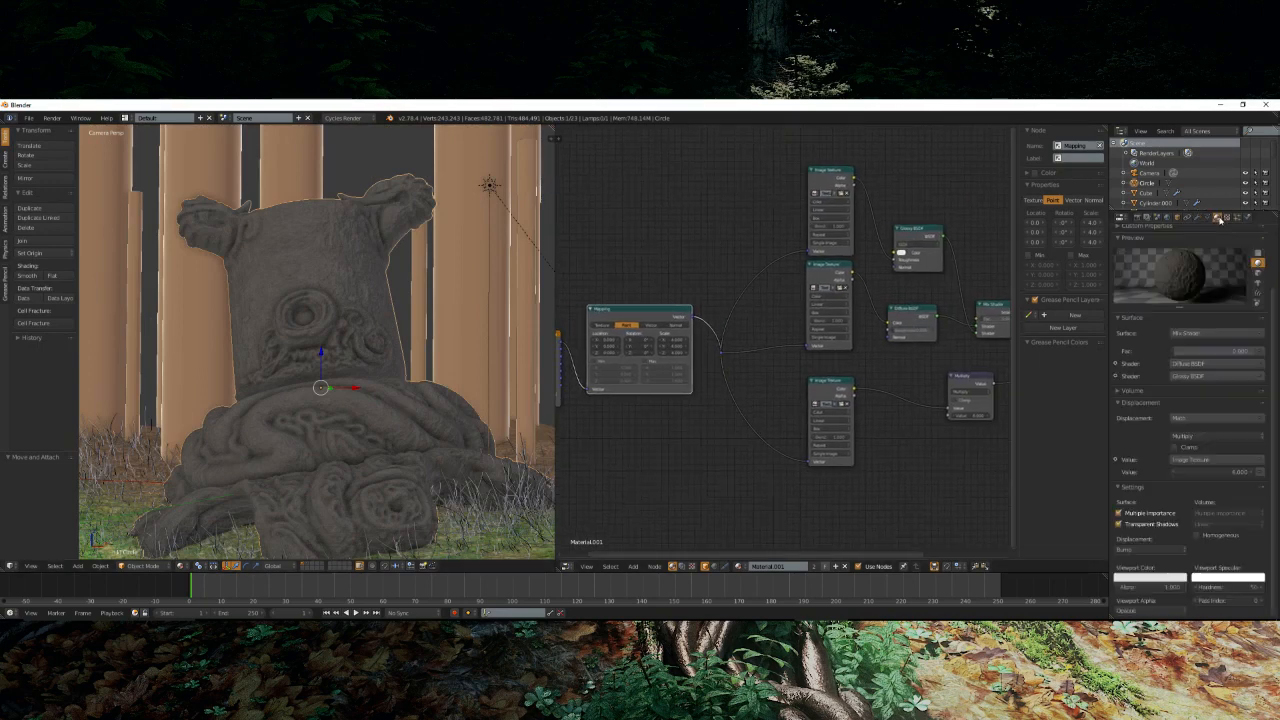
left_click(1148, 548)
left_click(1142, 528)
- Set the displacement Multiply node's value to 4
scroll(985, 484, "down", 2)
middle_click_drag(985, 484, 943, 492)
scroll(954, 494, "up", 2)
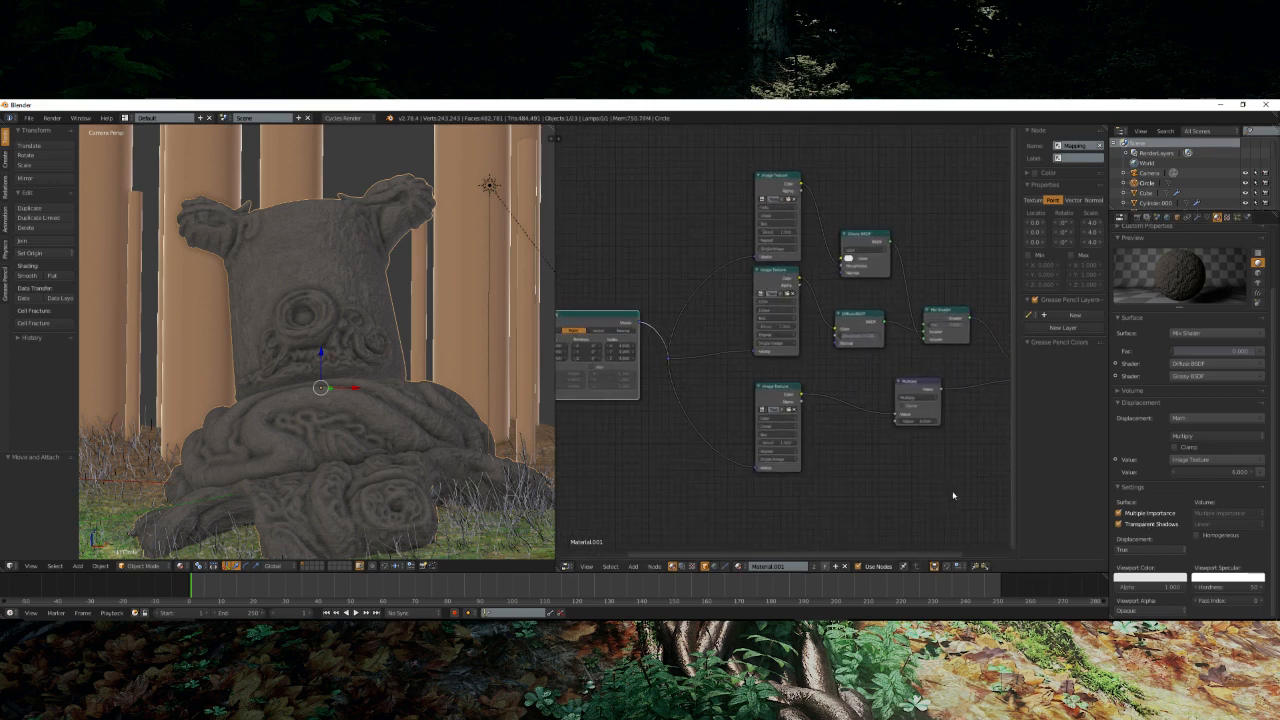
scroll(925, 436, "up", 1)
left_click(927, 428)
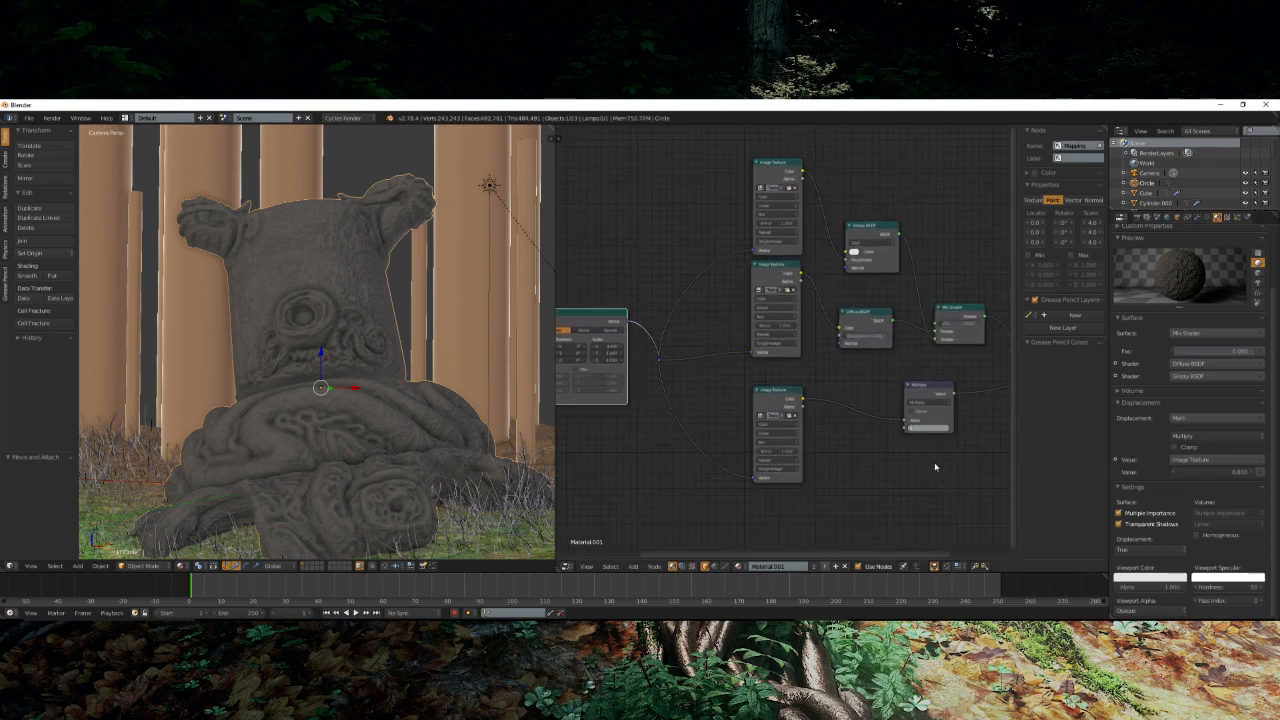
key("Return")
scroll(507, 413, "down", 5)
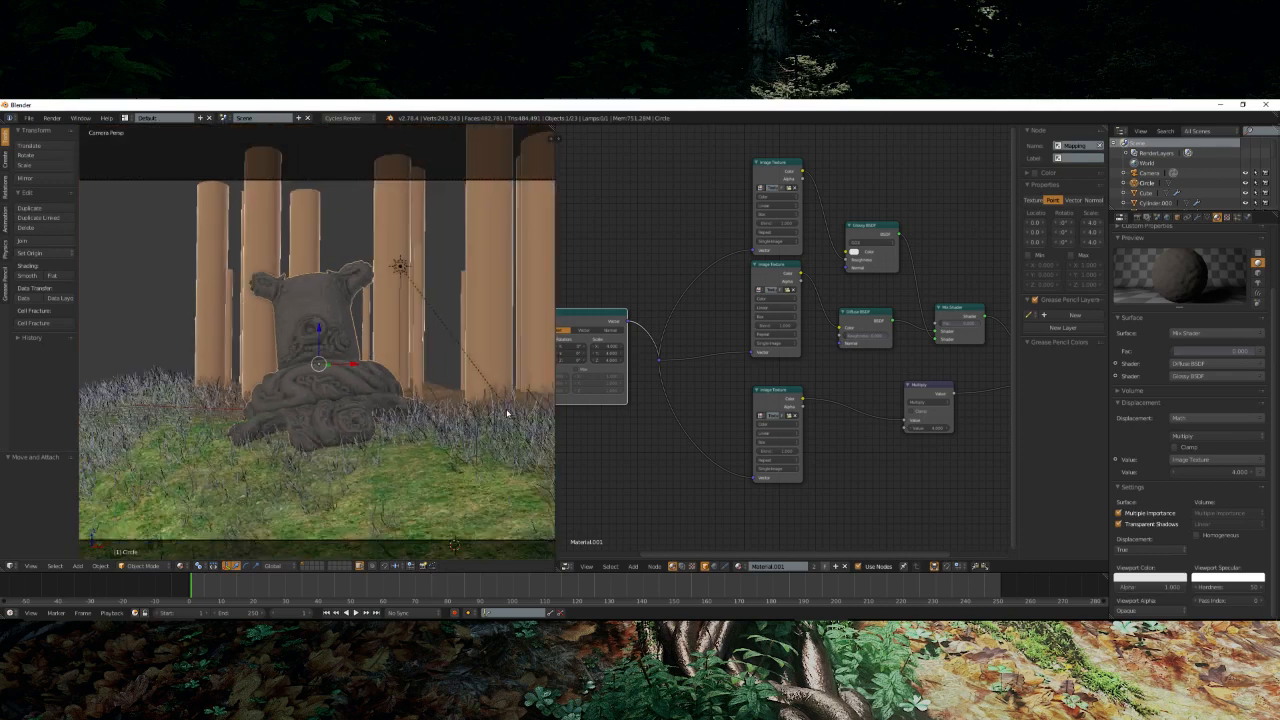
- Test-render the scene, inspect the bear figure's displaced surface in the partial result, and leave the render
key("F12")
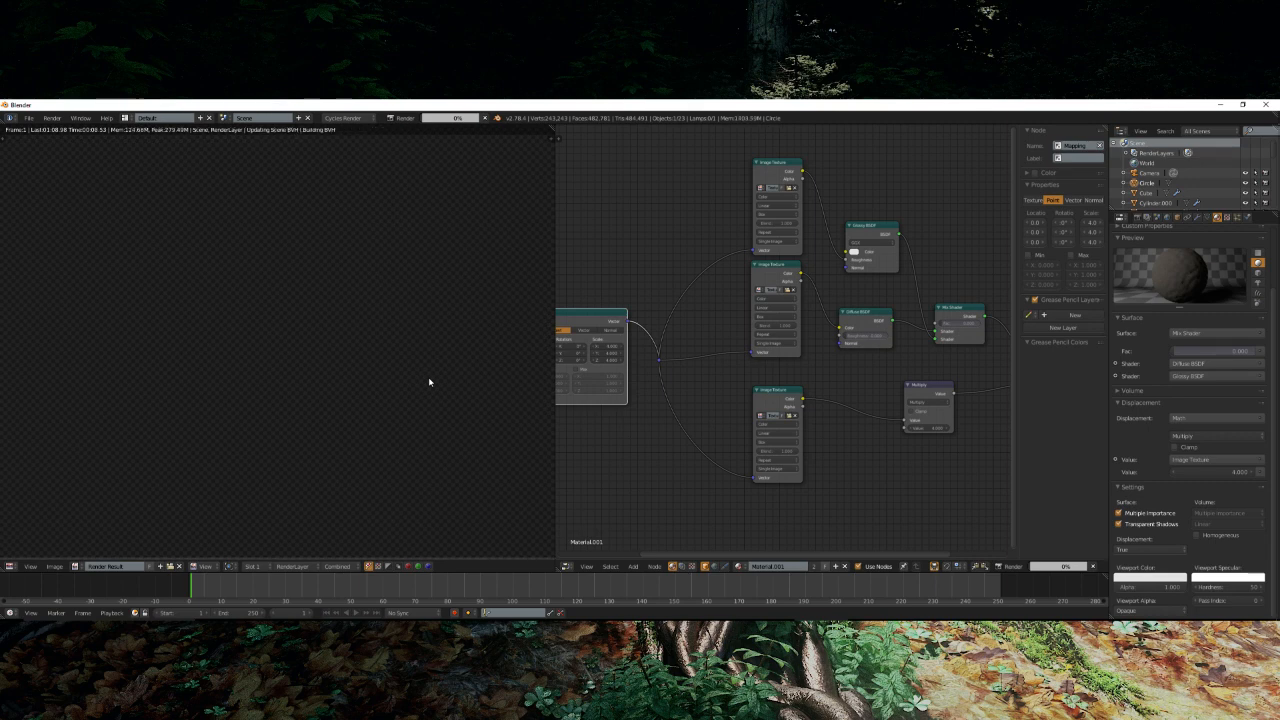
scroll(429, 381, "down", 5)
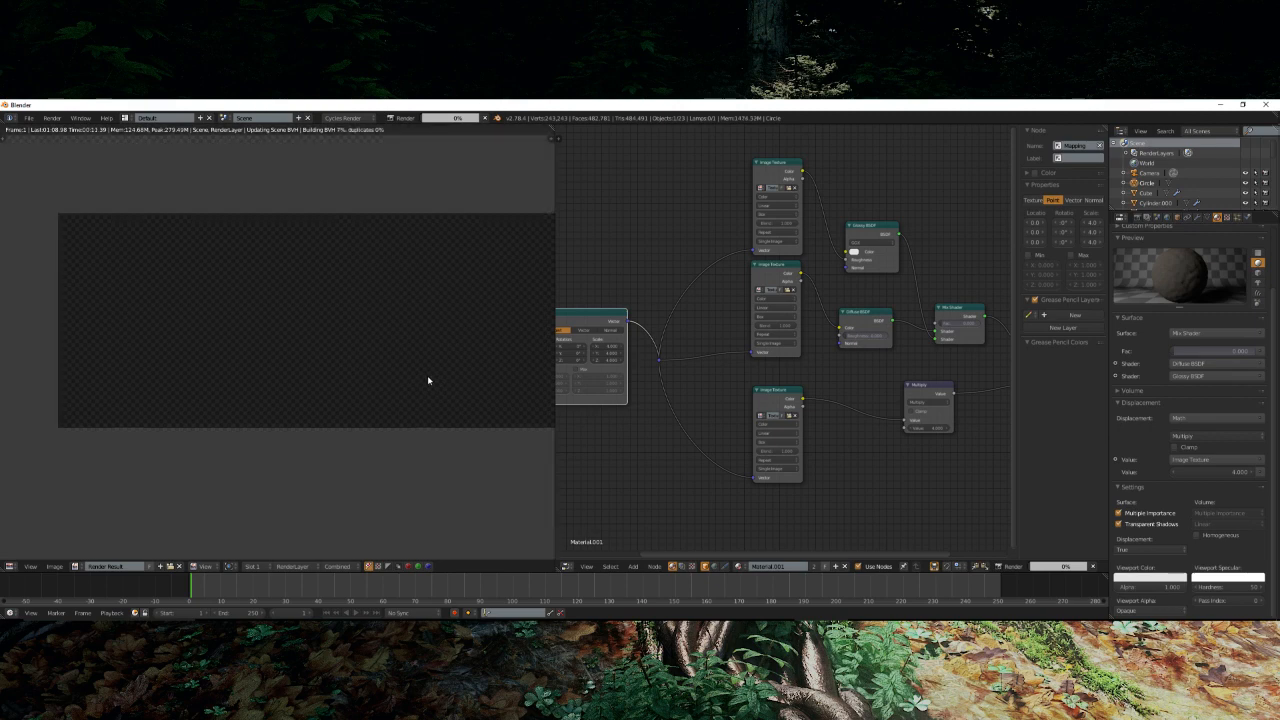
middle_click_drag(457, 350, 341, 362)
scroll(355, 372, "up", 2)
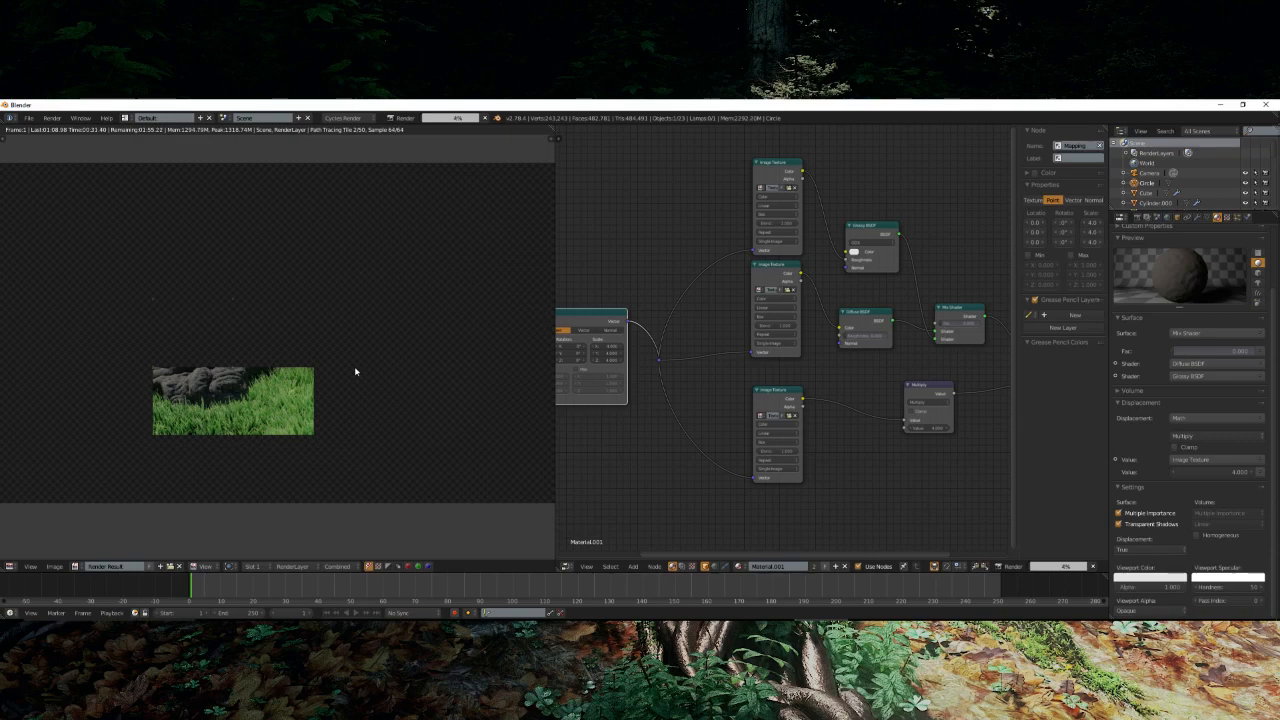
scroll(342, 345, "up", 4)
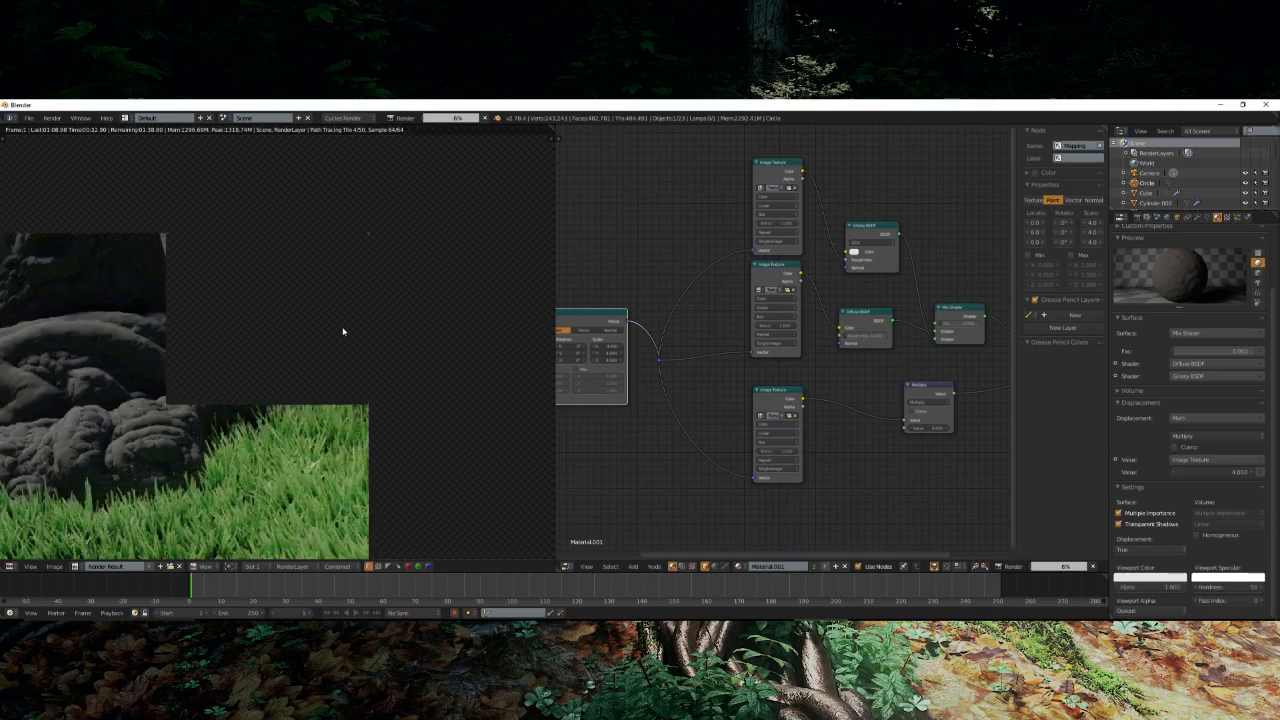
scroll(342, 331, "up", 1)
scroll(350, 332, "down", 4)
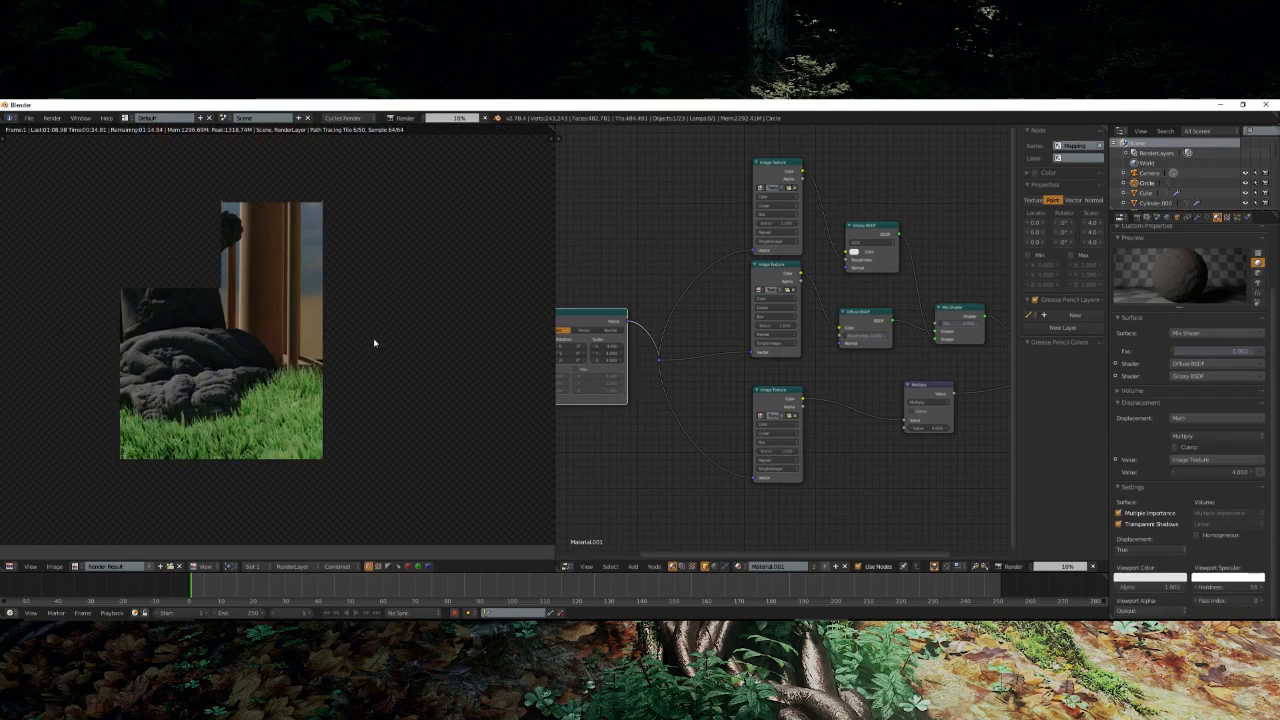
scroll(266, 278, "up", 1)
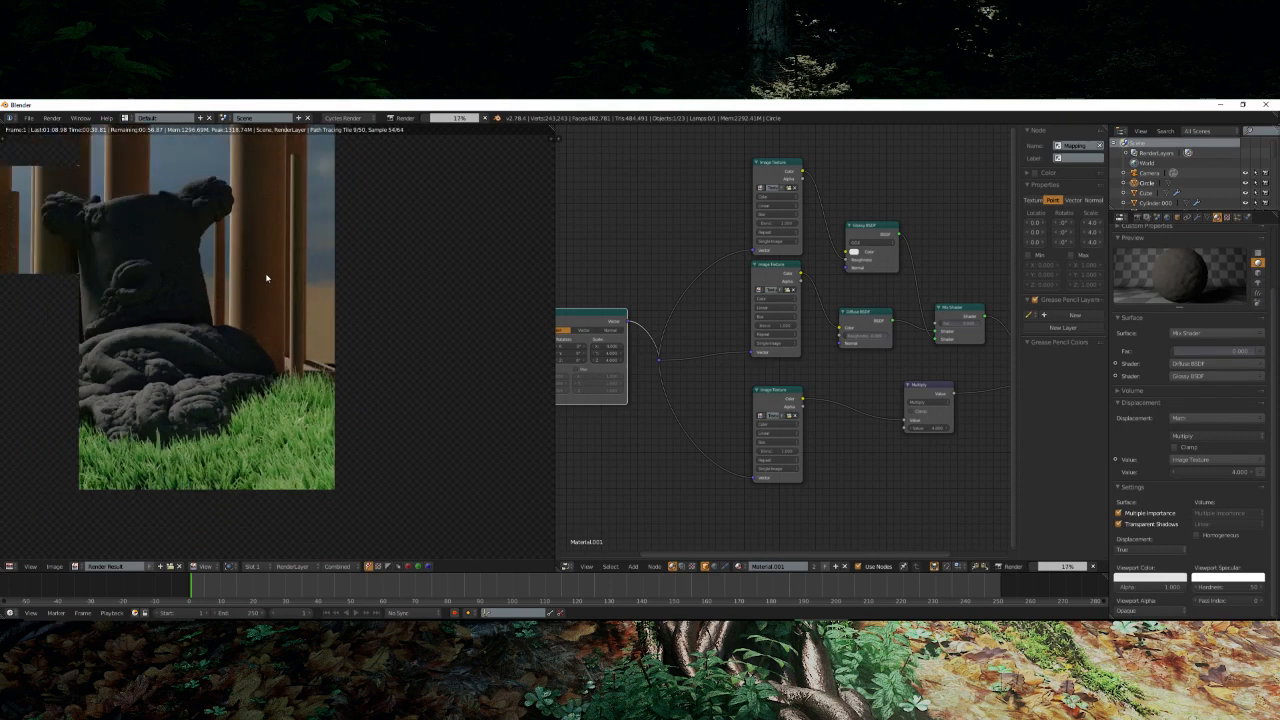
scroll(266, 278, "down", 1)
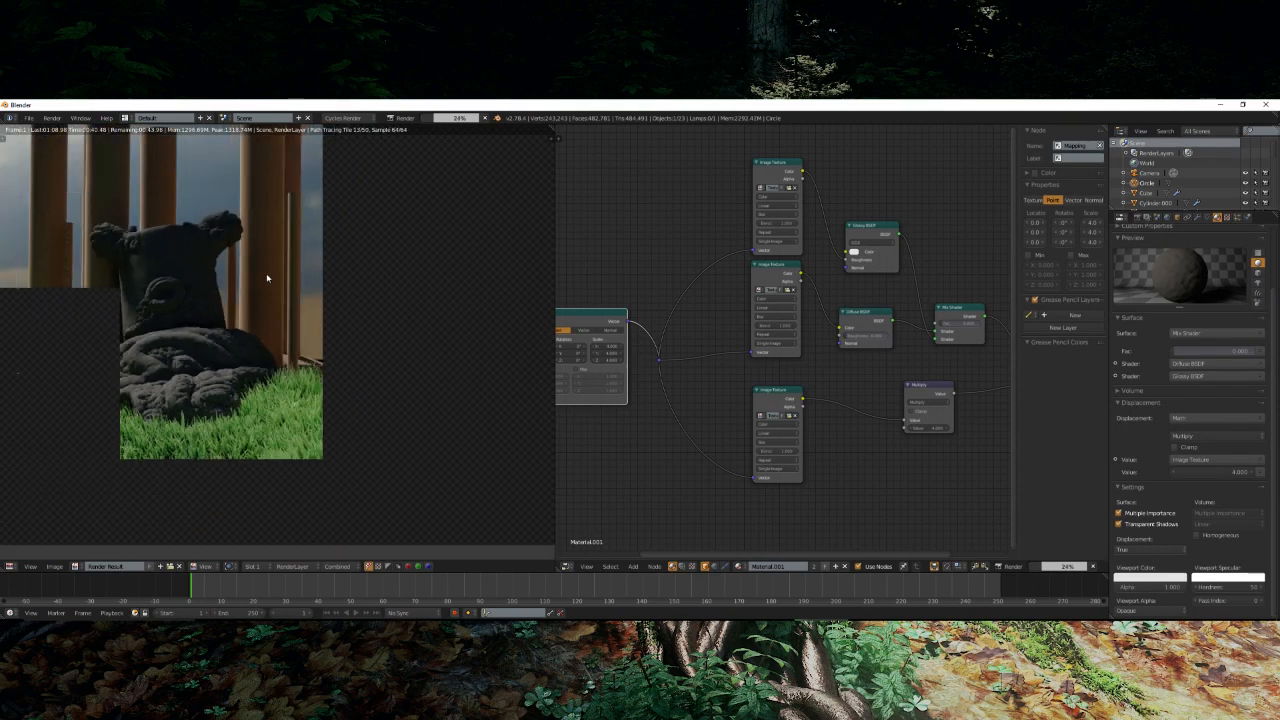
key("Escape")
- Set Material.001's displacement method to Bump and re-enter the Multiply node's value
left_click(1150, 549)
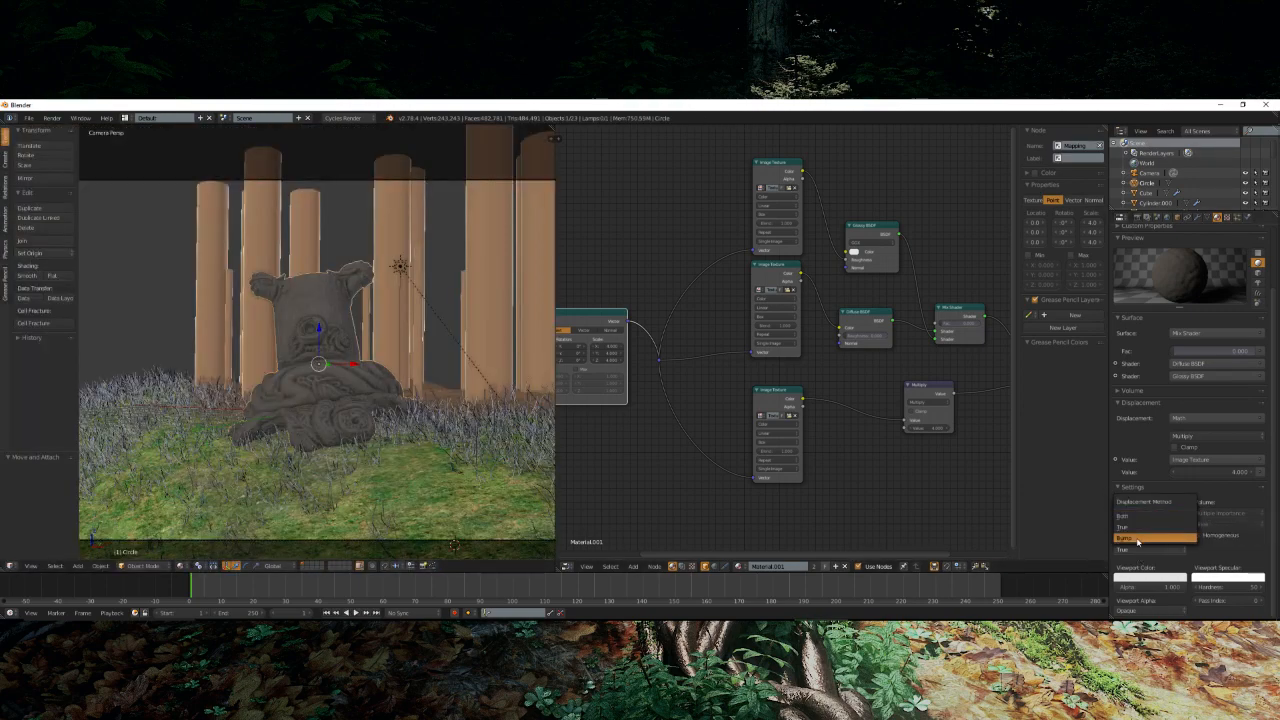
left_click(1140, 538)
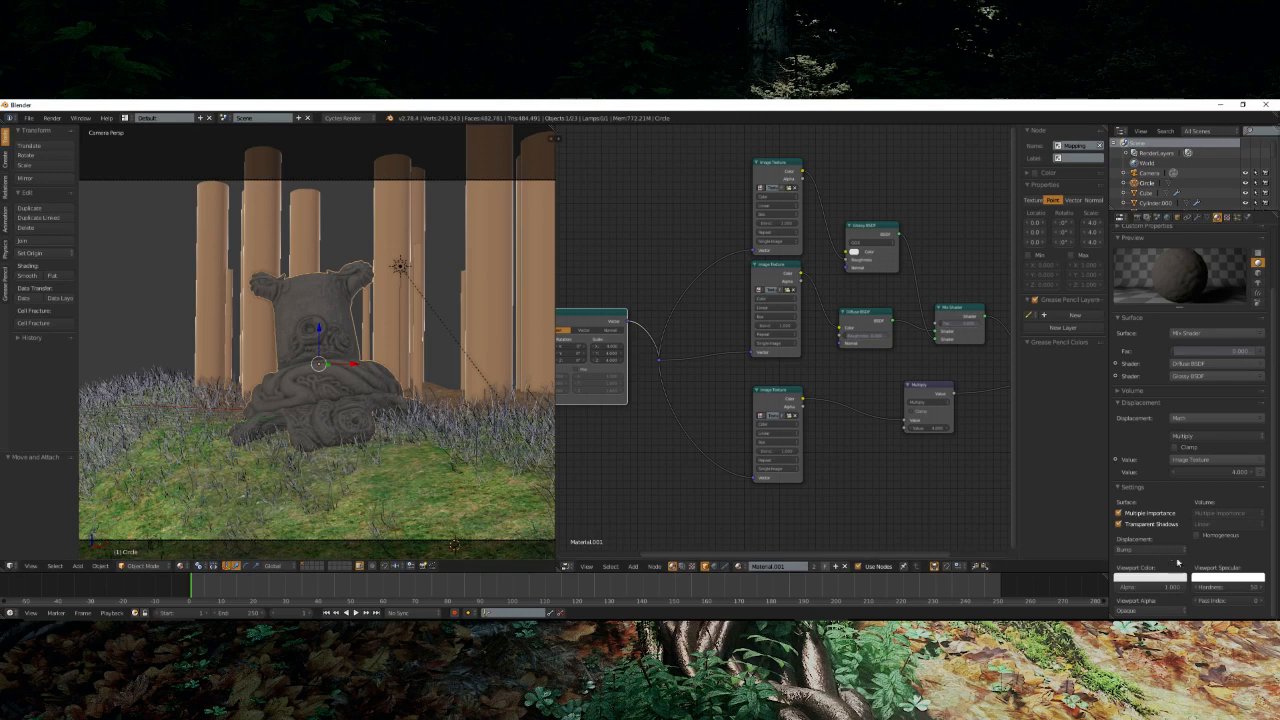
left_click(937, 429)
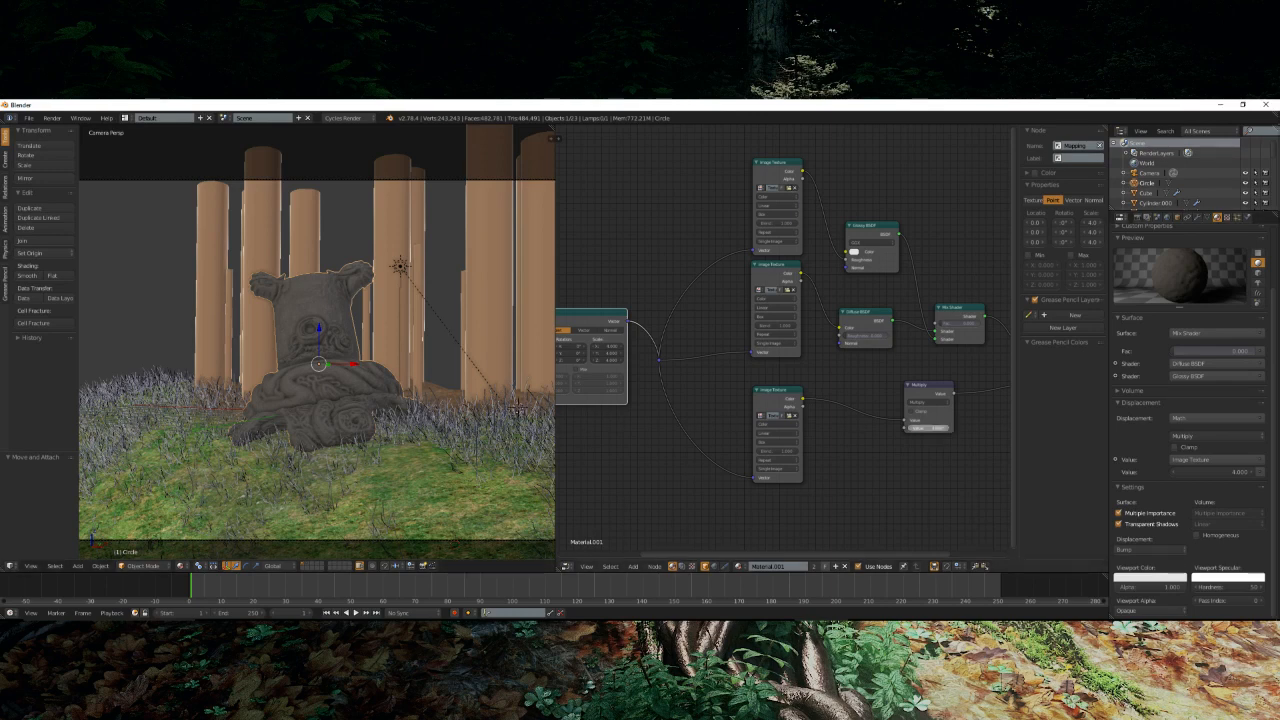
type("6")
key("Return")
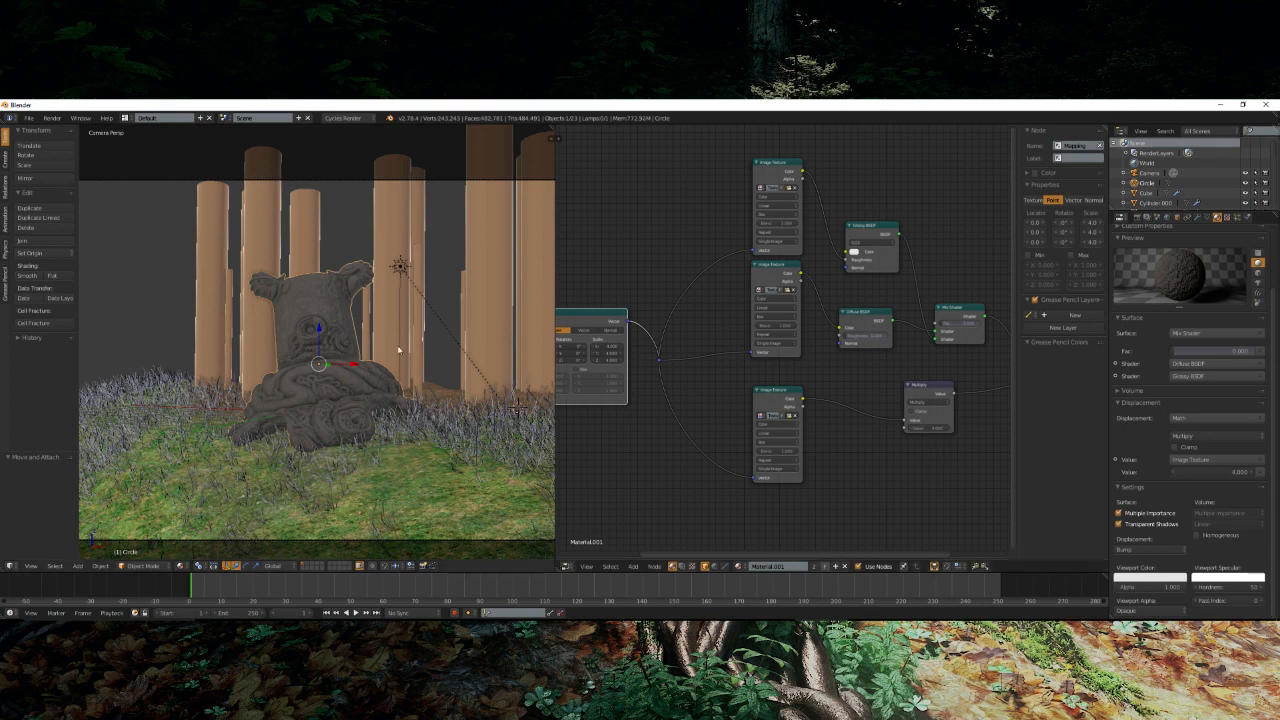
- Render the scene again with Bump displacement and examine the bear figure's surface detail in the result
key("F12")
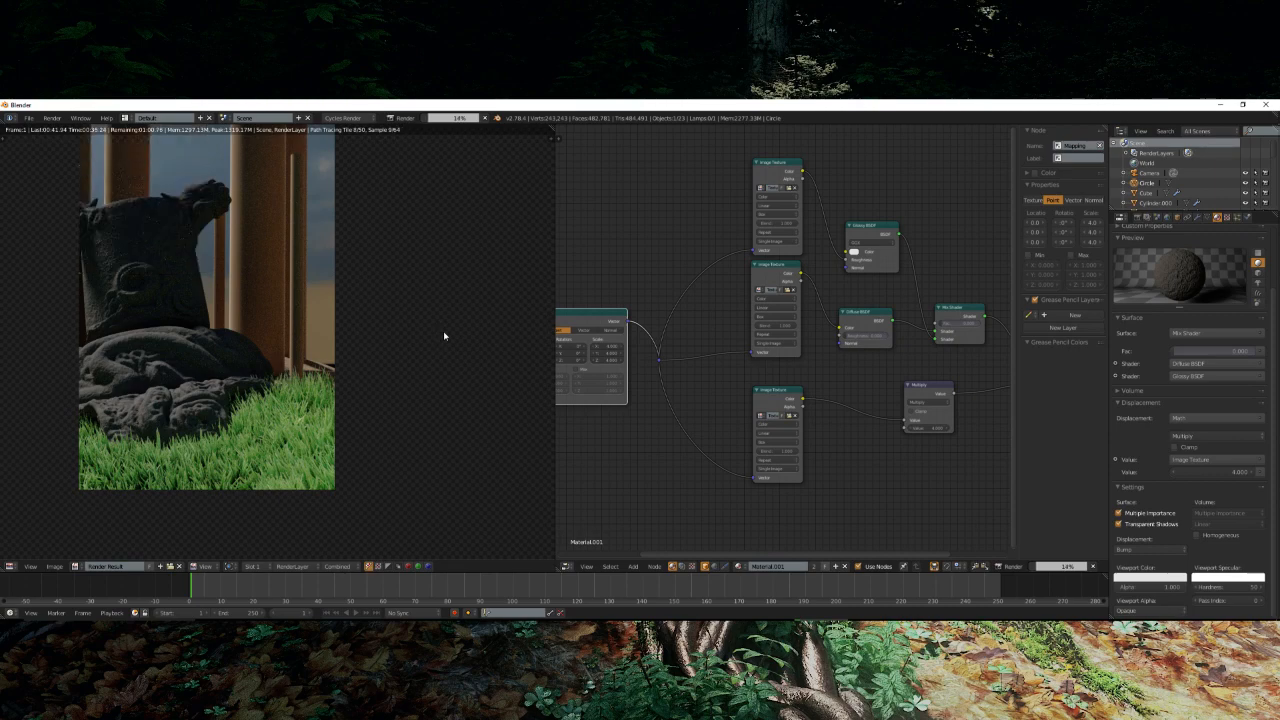
scroll(426, 354, "up", 2)
middle_click_drag(193, 258, 411, 297)
scroll(451, 351, "up", 2)
scroll(453, 352, "down", 4)
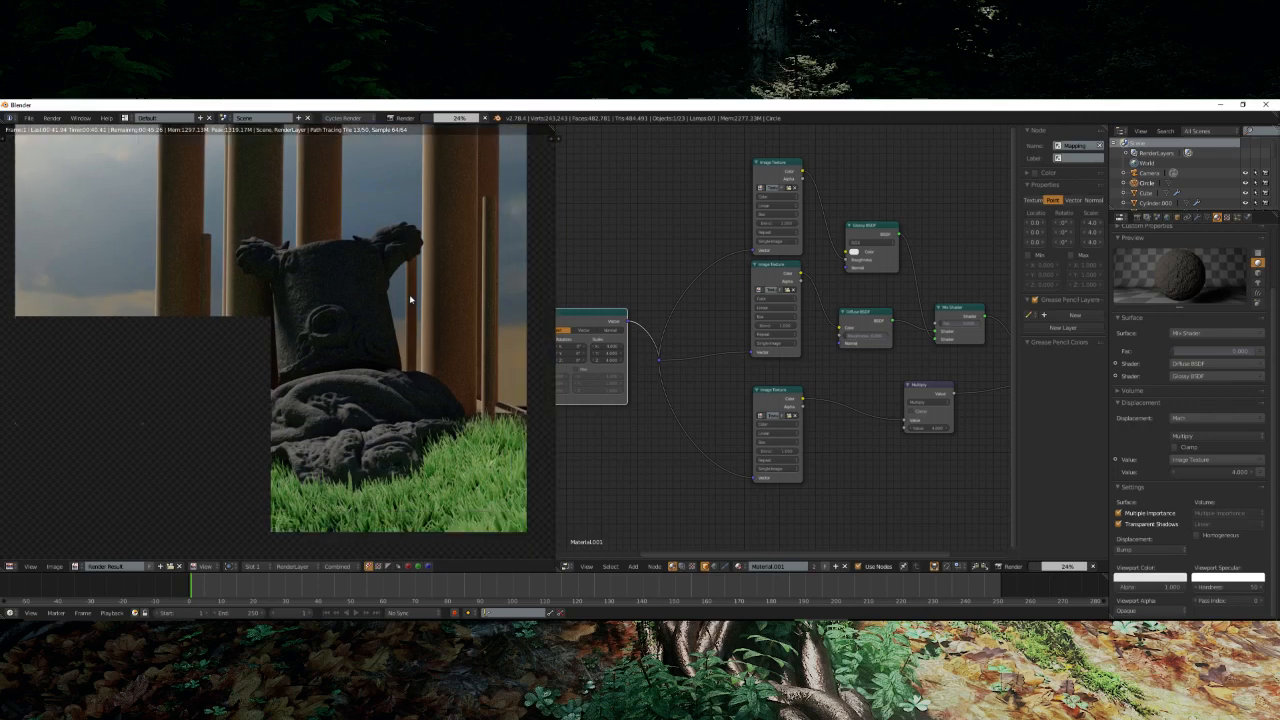
scroll(412, 297, "down", 1)
scroll(418, 297, "up", 1)
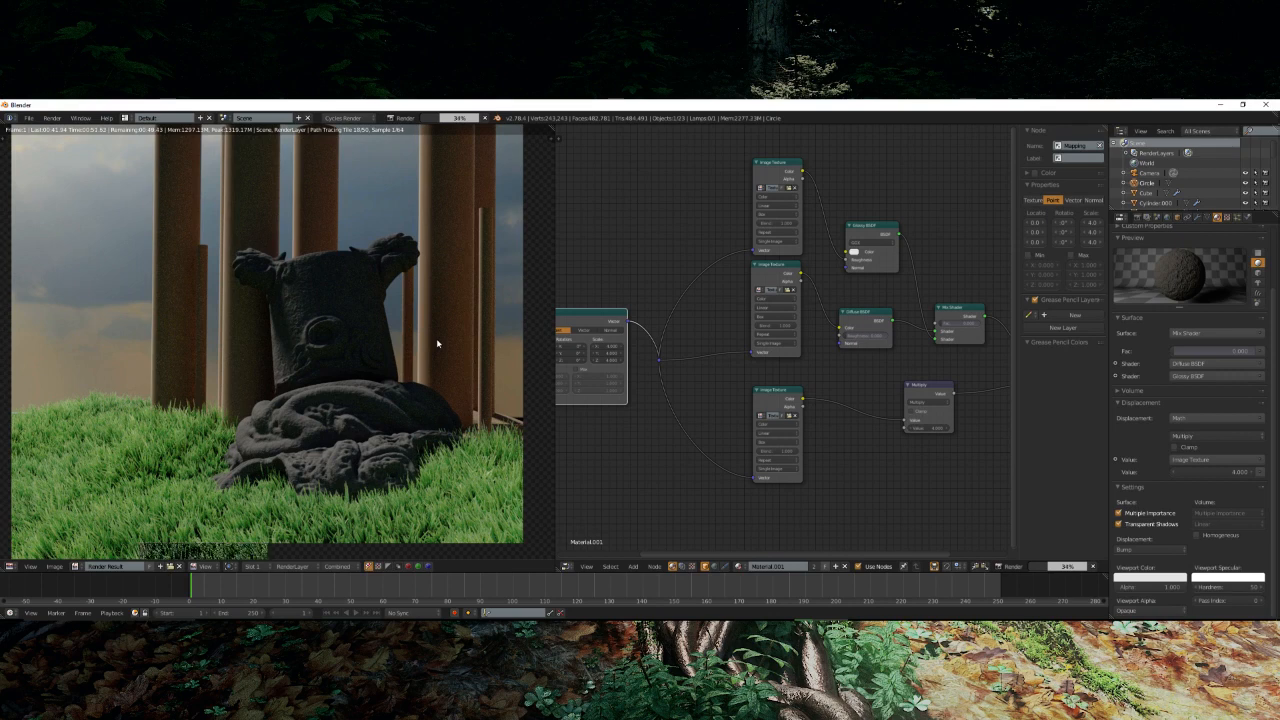
- Add a Fresnel node above the shader nodes and link its Fac output to the Mix Shader's Fac input
key("n")
middle_click_drag(868, 214, 757, 260)
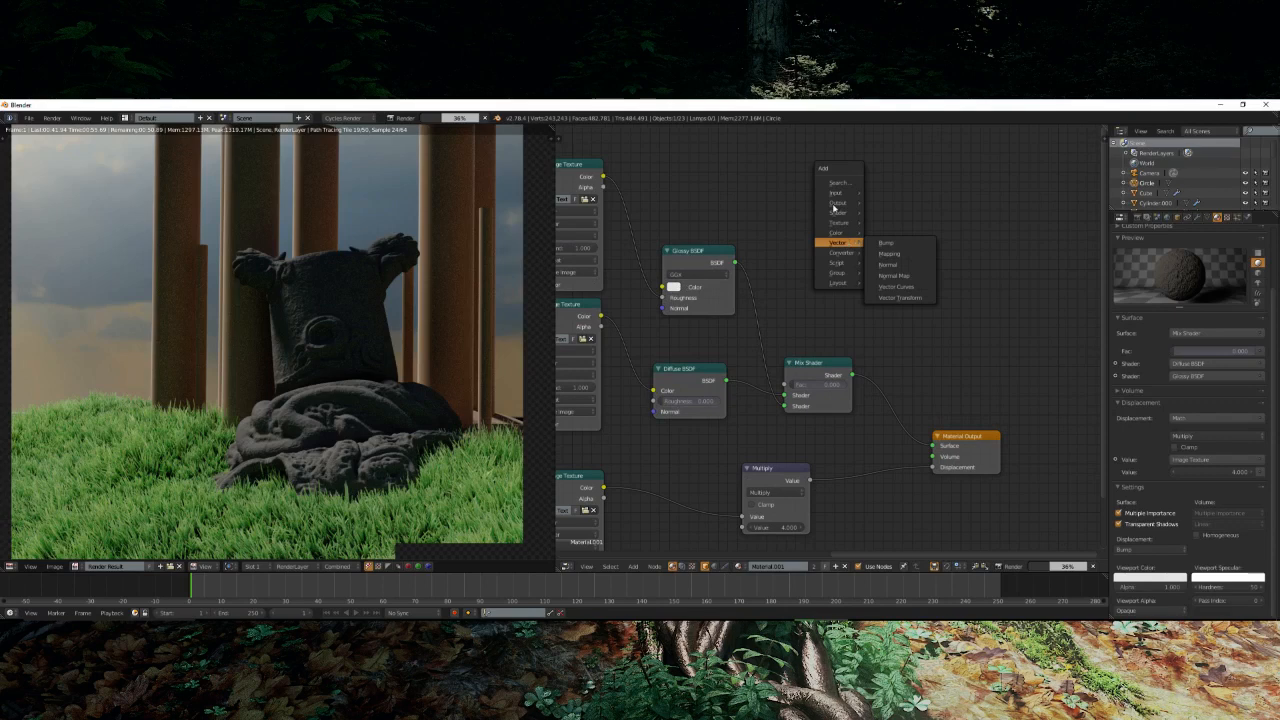
mouse_move(836, 192)
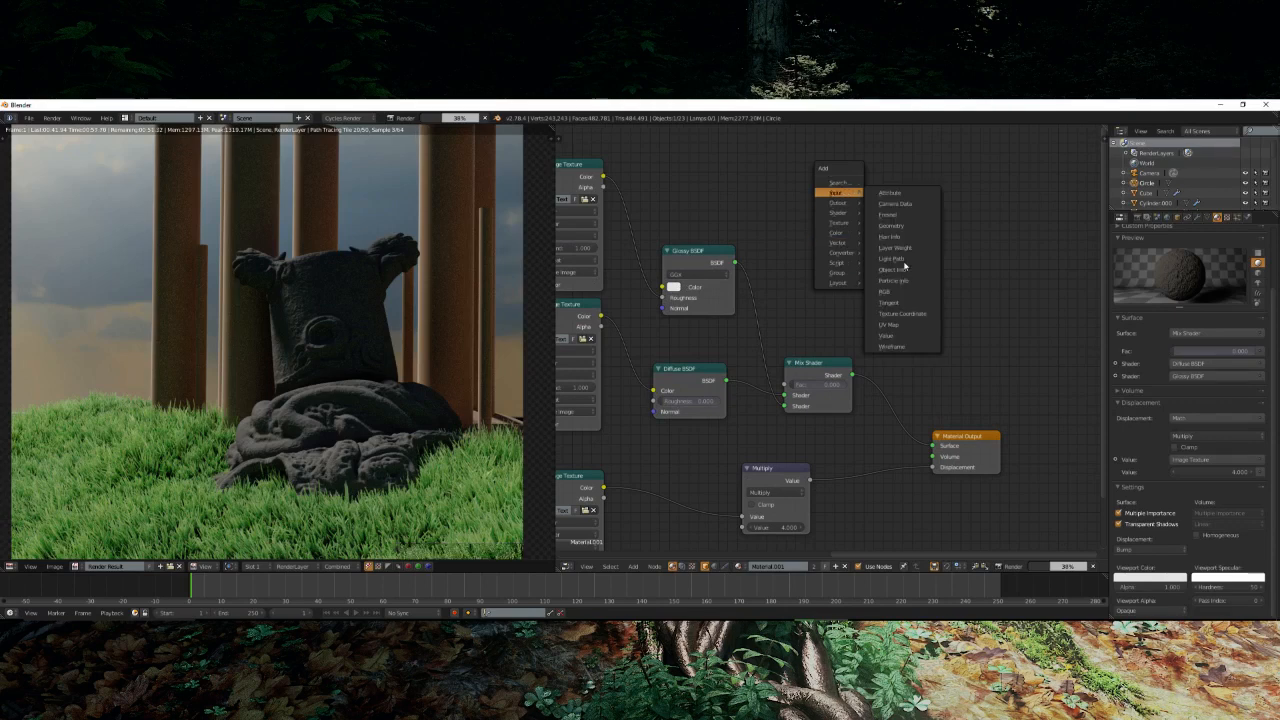
left_click(890, 214)
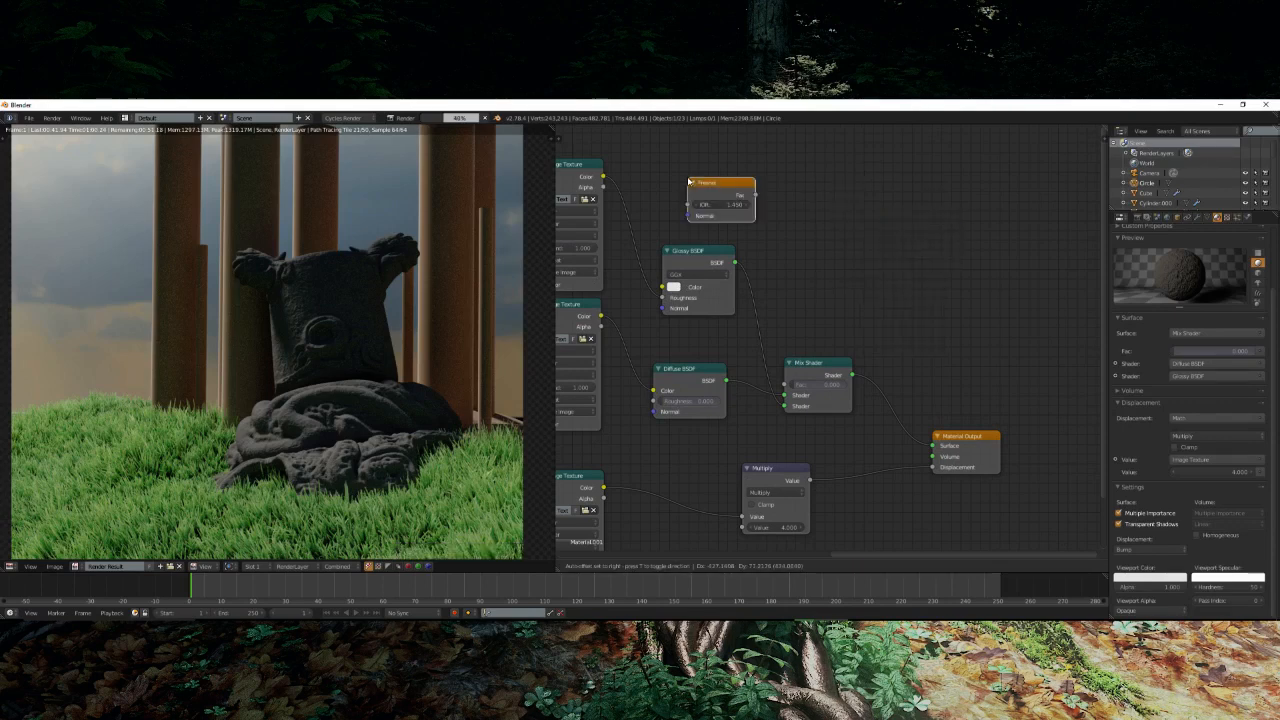
left_click(764, 200)
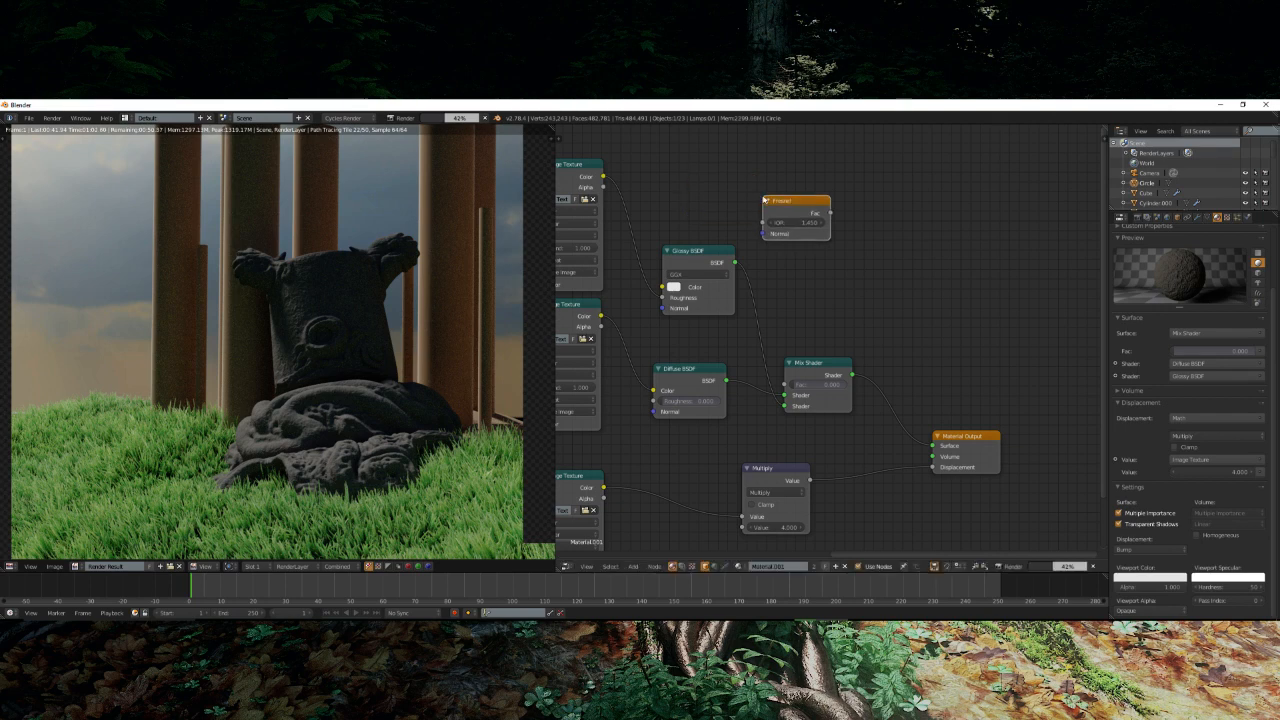
left_click_drag(829, 213, 785, 385)
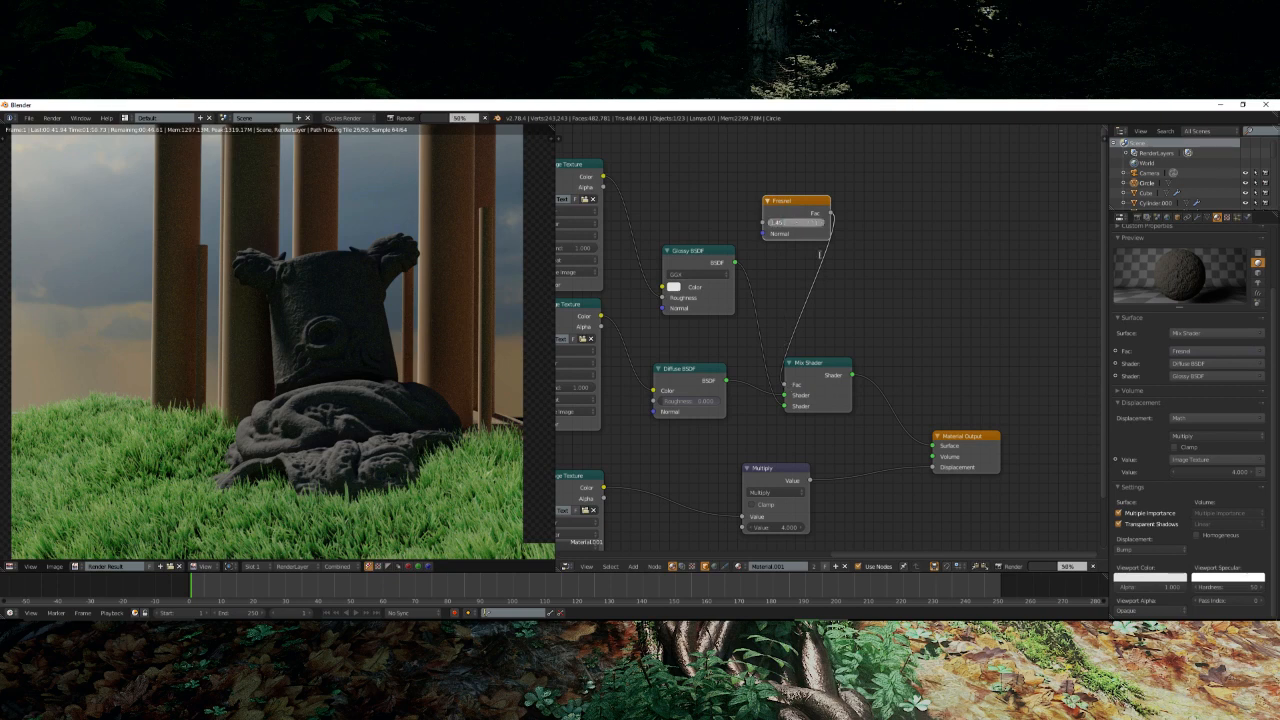
- Cancel the running render, inspect the bear figure in the partial result, close it, and set the Fresnel node's IOR to 1.150
key("Return")
scroll(382, 281, "down", 1)
scroll(382, 281, "down", 1)
key("Escape")
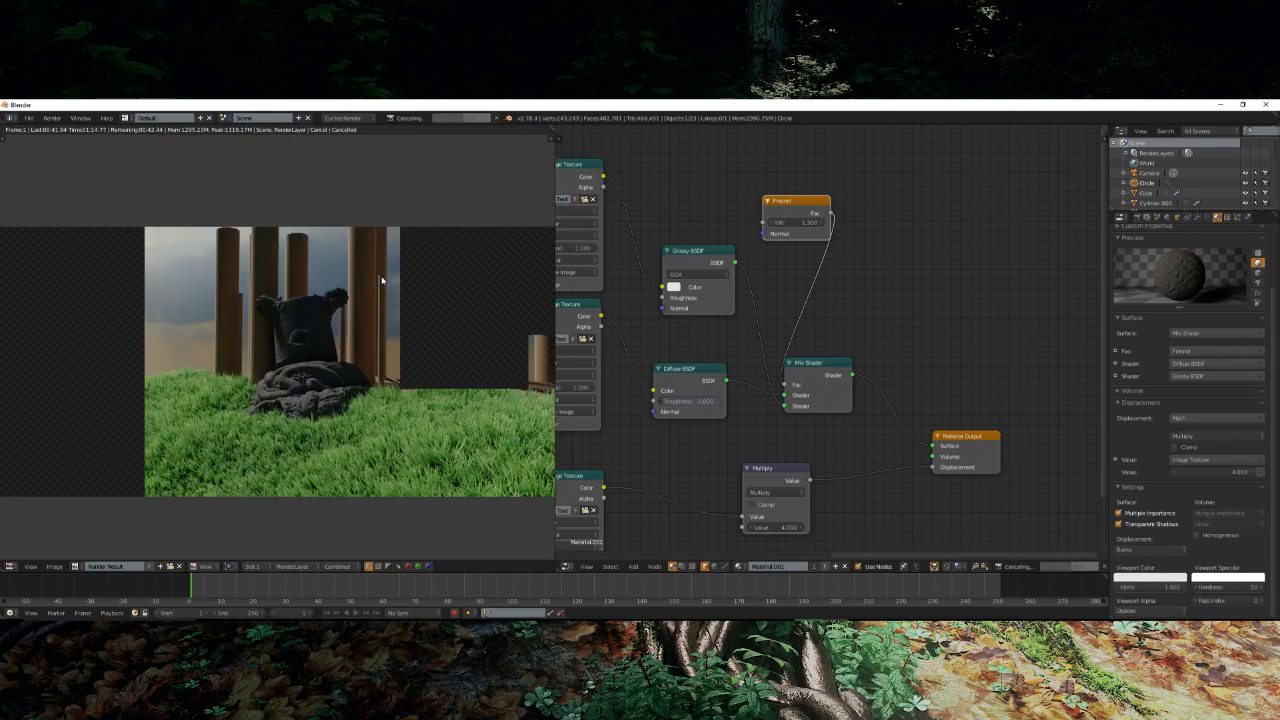
scroll(382, 281, "up", 1)
scroll(382, 281, "up", 1)
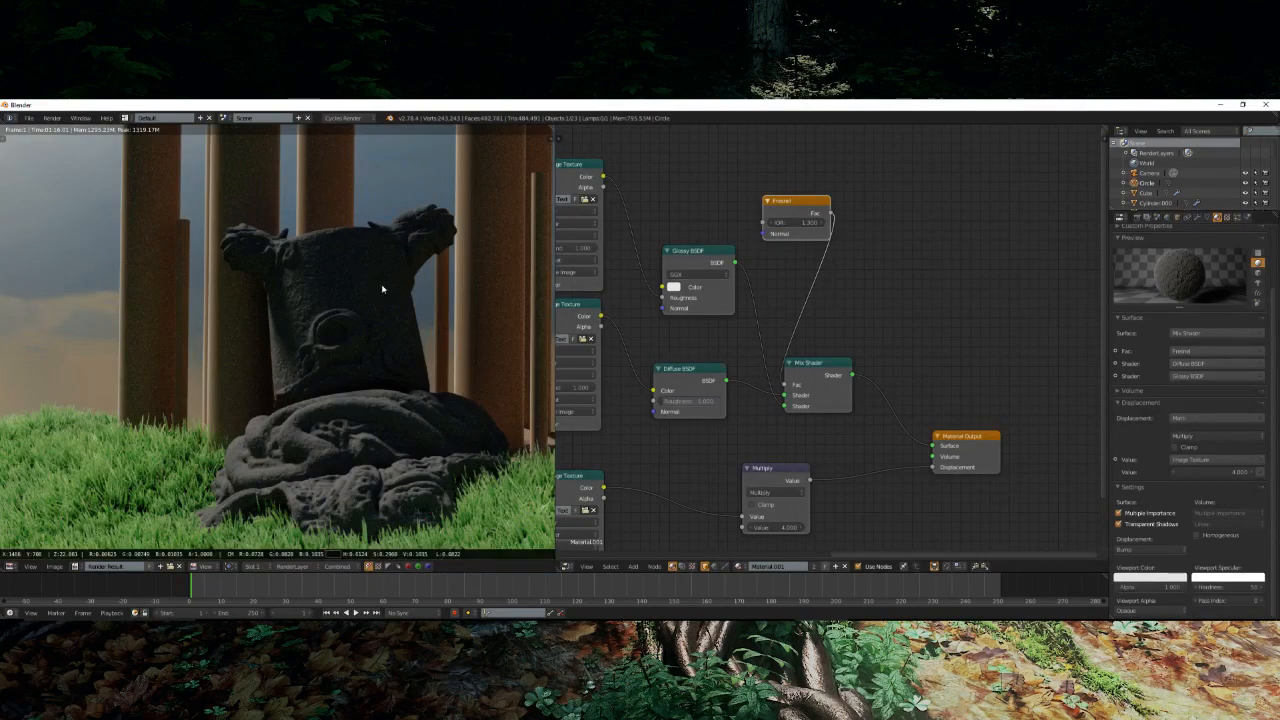
key("Escape")
left_click(804, 224)
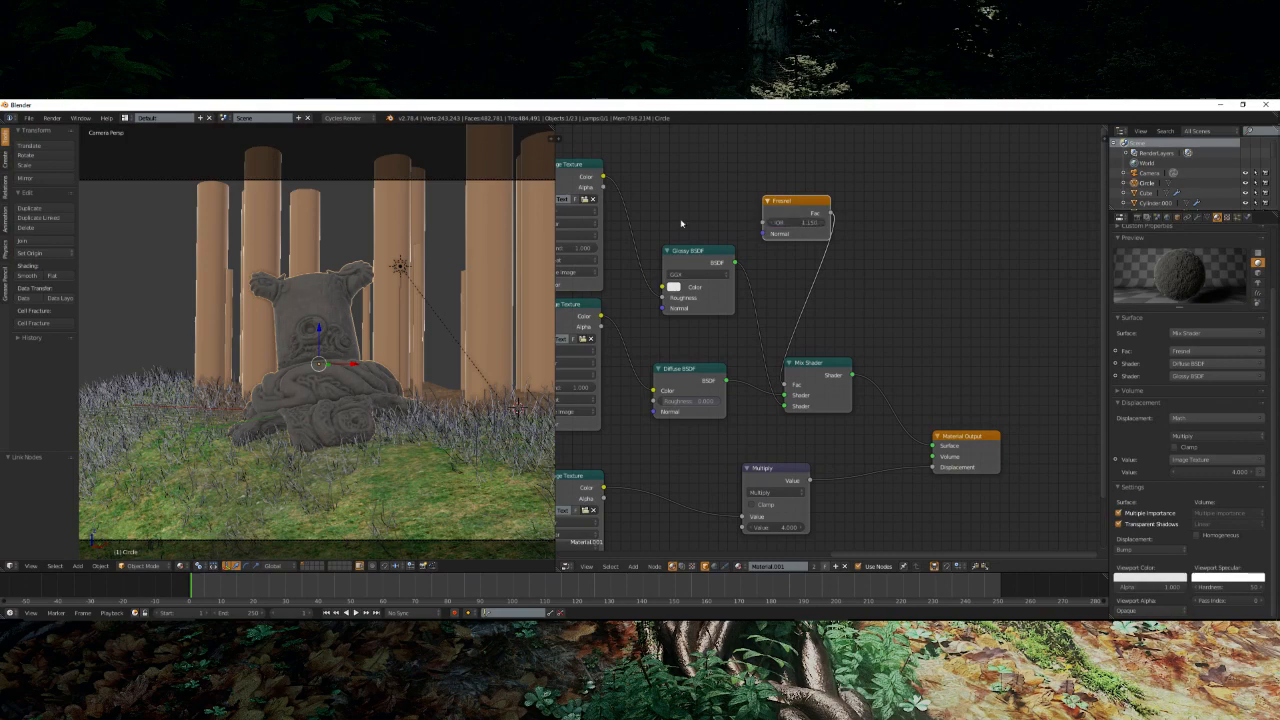
- Join the two work areas into one 3D view, then split it again into a wider 3D view beside a Node Editor
left_click_drag(553, 128, 600, 145)
middle_click_drag(560, 350, 507, 397)
scroll(693, 365, "up", 4)
middle_click_drag(693, 365, 545, 405)
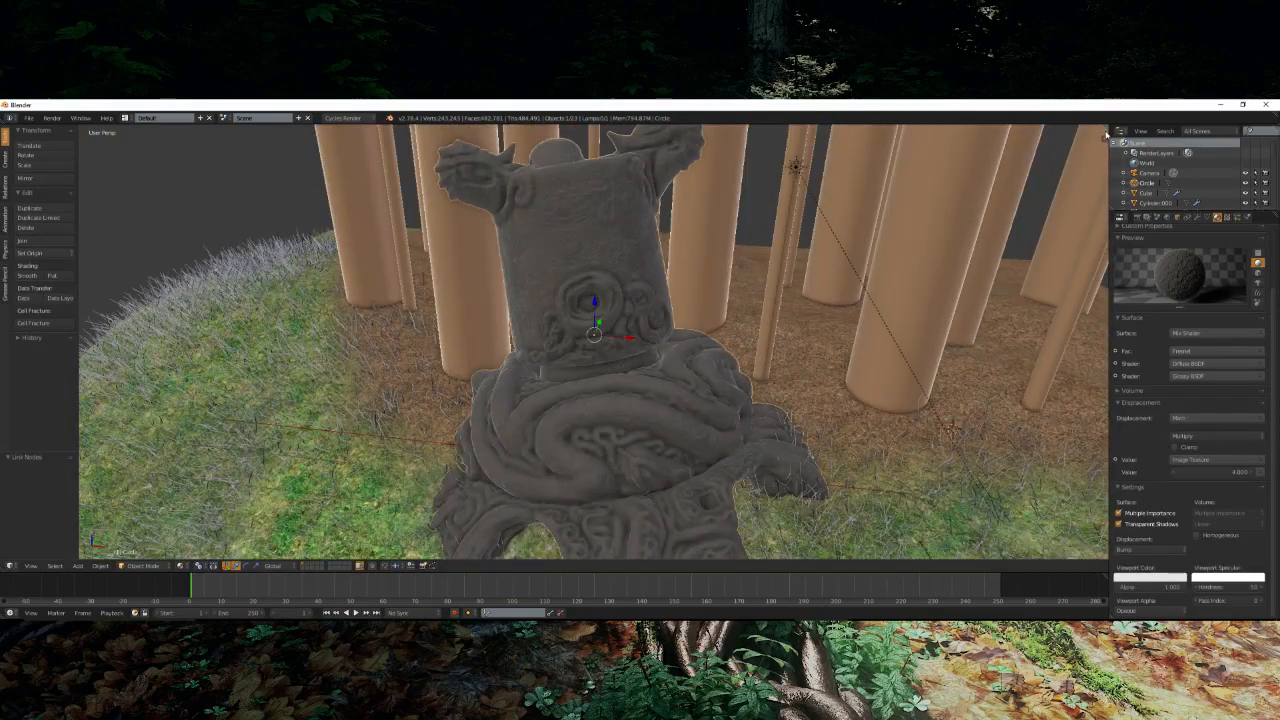
left_click_drag(1106, 133, 629, 357)
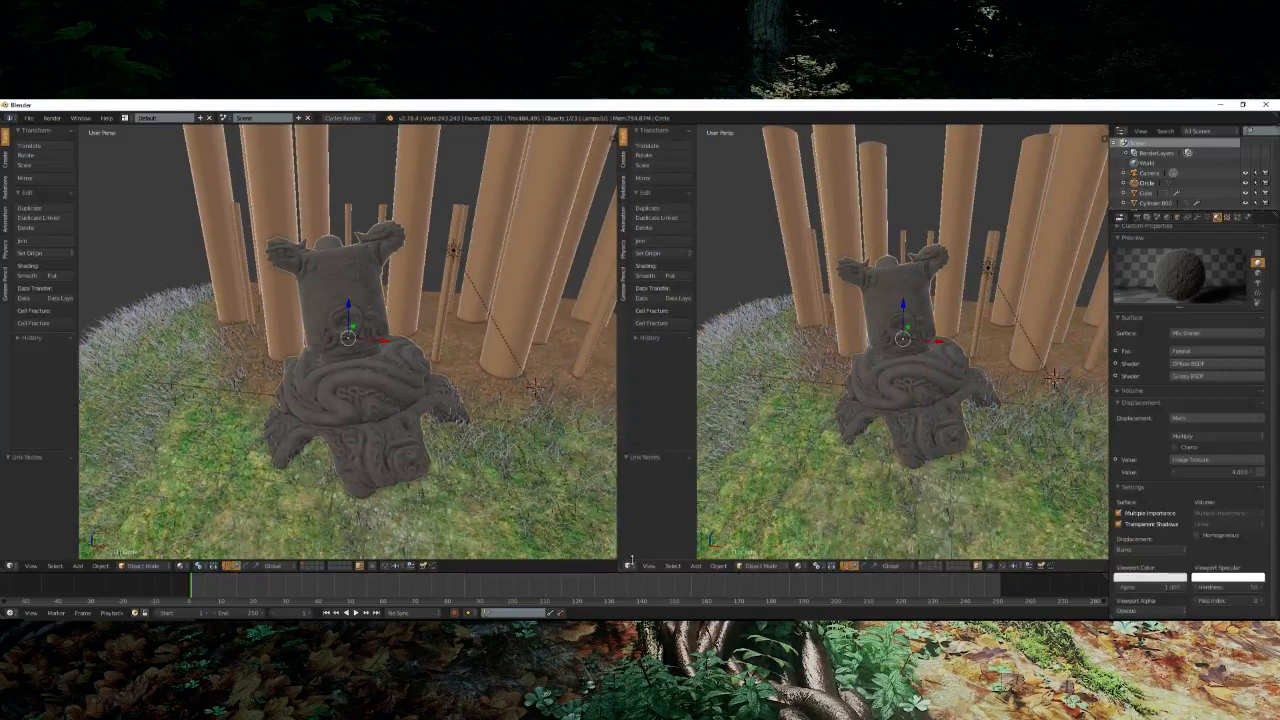
left_click(628, 568)
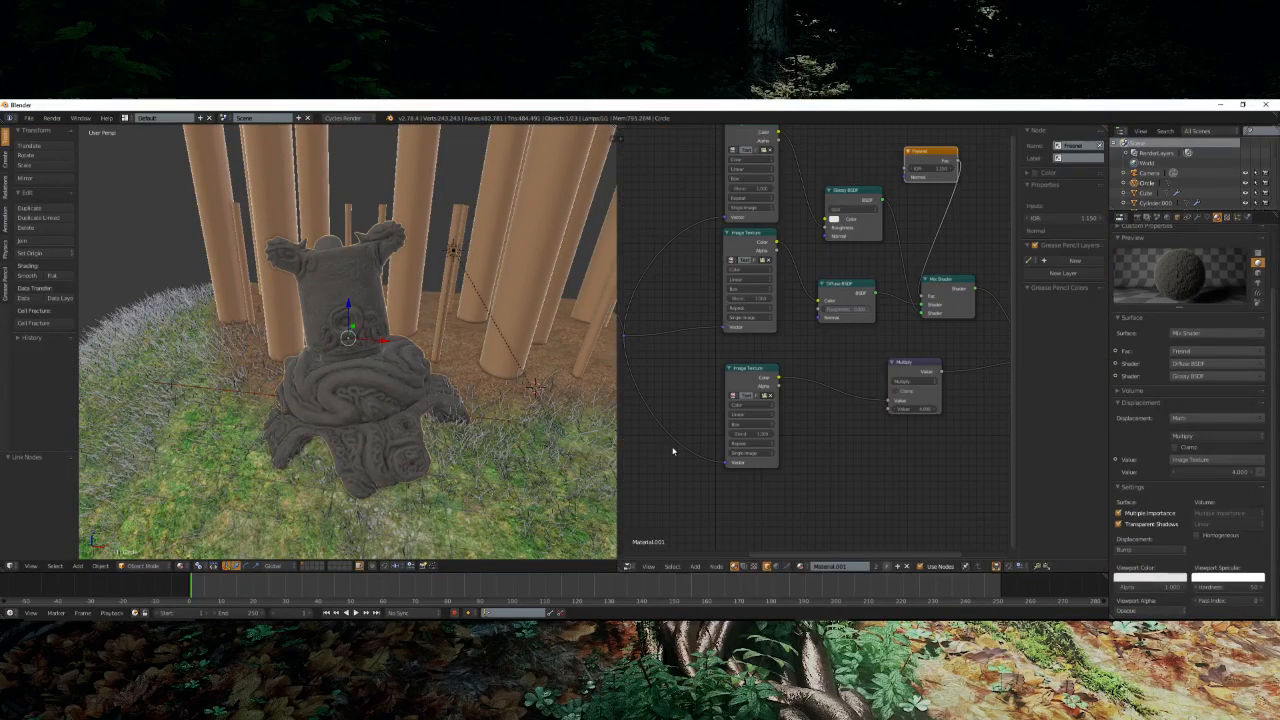
left_click(660, 446)
key("Home")
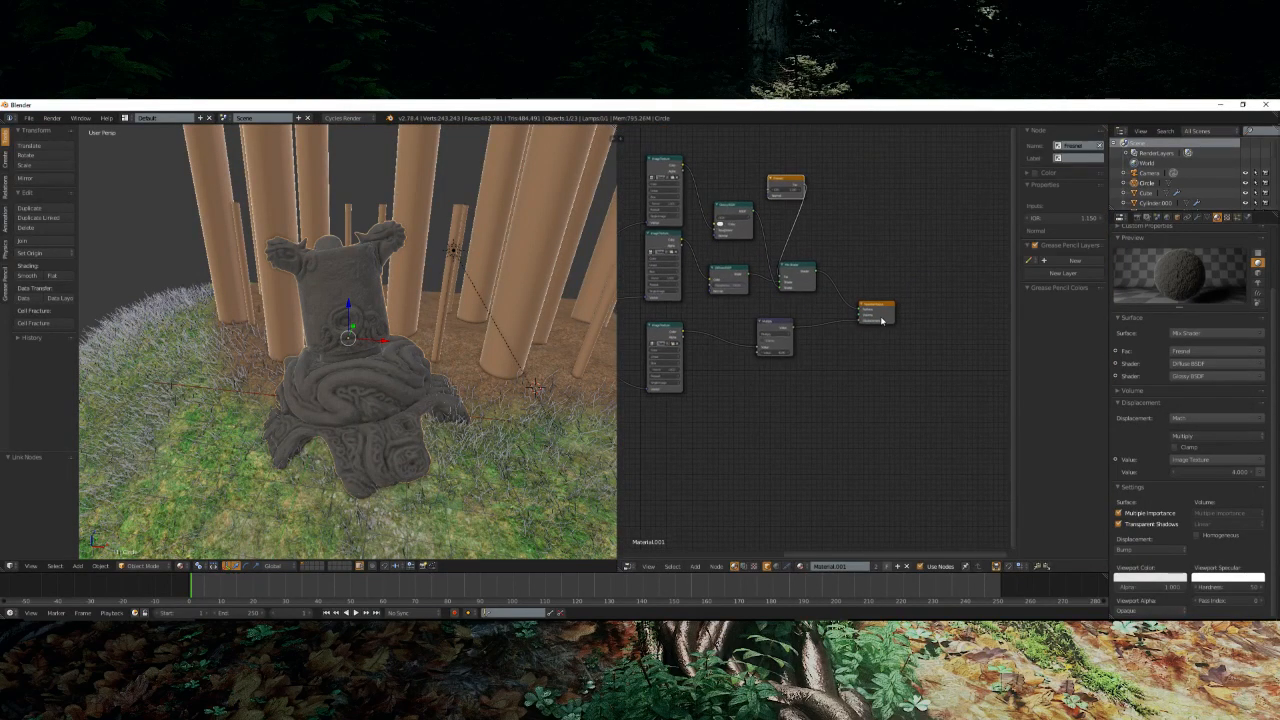
- Move the Material Output node farther away from the shaders and add a Texture Coordinate node below the existing nodes
left_click_drag(882, 321, 1014, 320)
key("n")
middle_click_drag(800, 423, 897, 376)
key("shift+a")
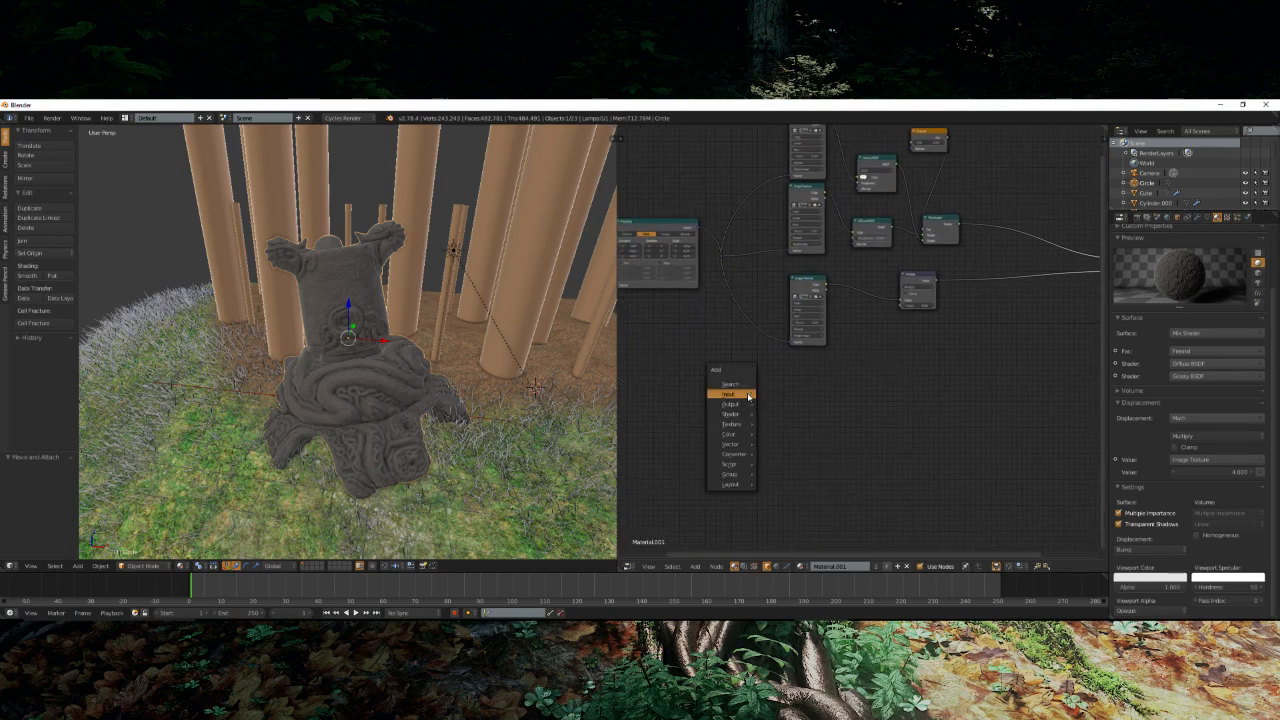
mouse_move(747, 397)
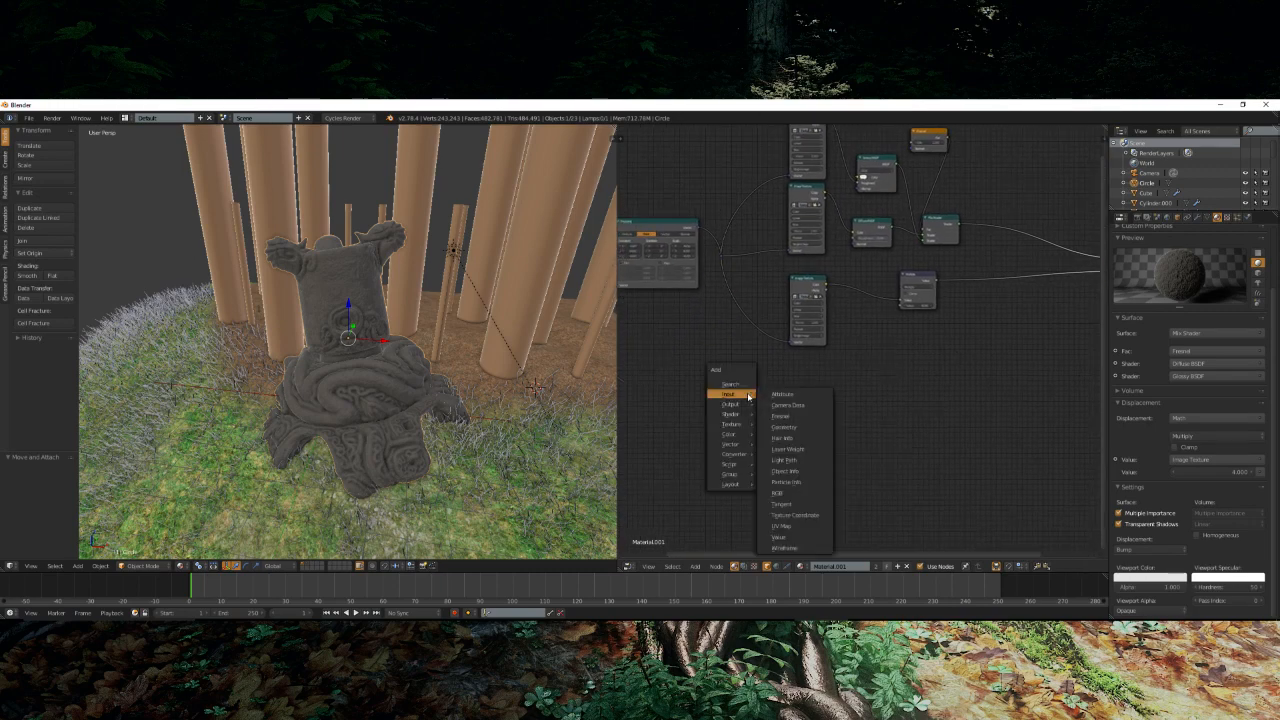
left_click(793, 521)
left_click(711, 453)
- Add a Mapping node beside the new Texture Coordinate node and link the Generated output to its Vector input
key("shift+a")
mouse_move(712, 502)
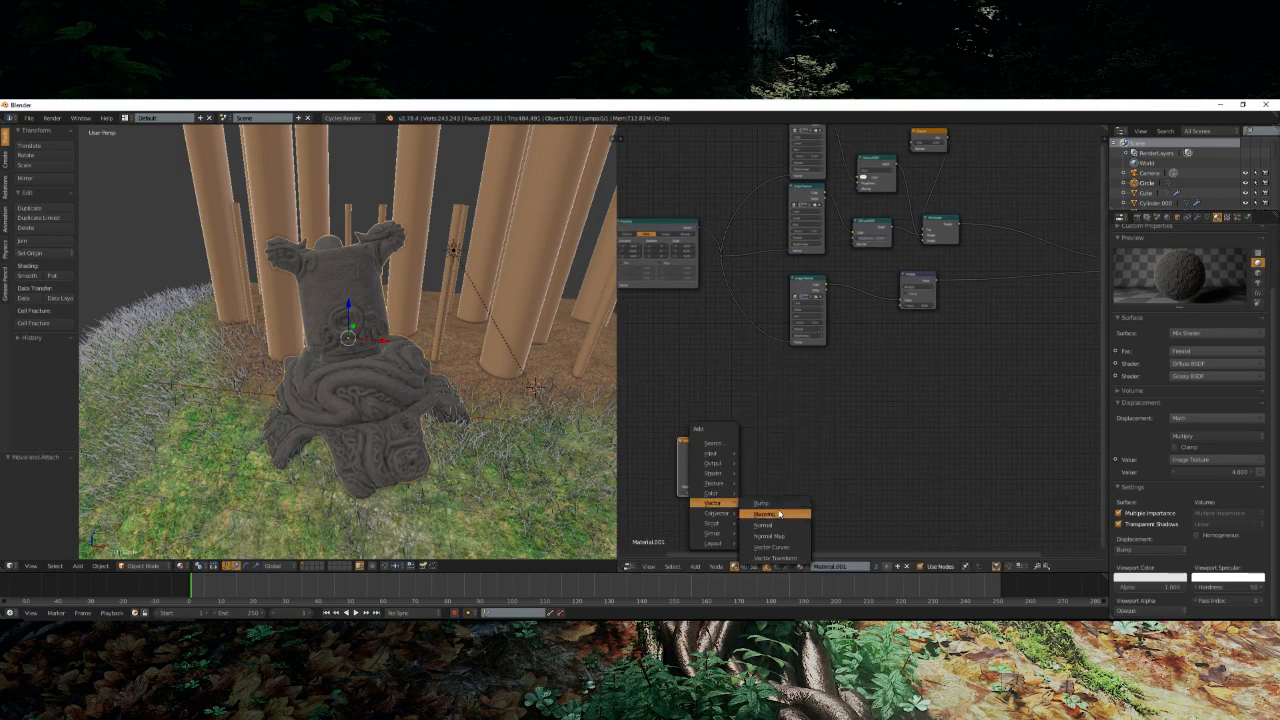
left_click(779, 514)
left_click(779, 514)
left_click_drag(714, 449, 772, 521)
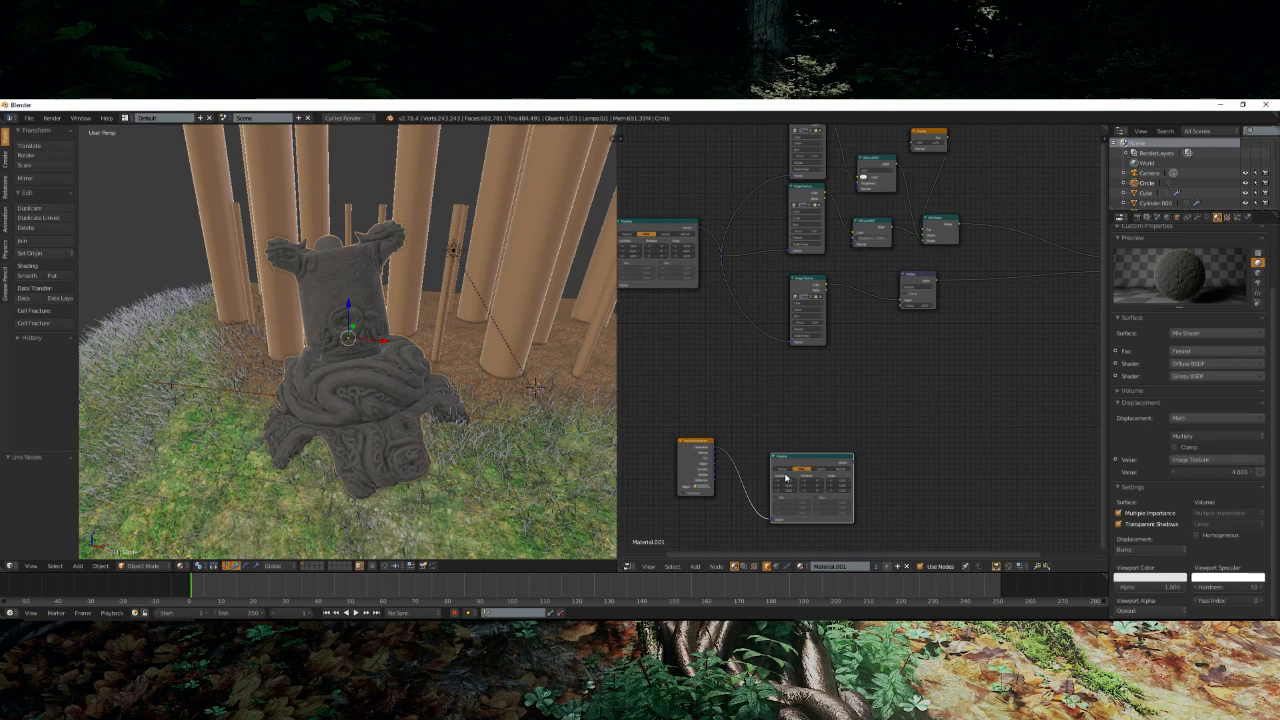
left_click_drag(812, 457, 797, 427)
- Add an Image Texture node next to the new Mapping node and browse to the Downloads folder for its image
middle_click_drag(931, 434, 856, 429)
key("shift+a")
mouse_move(835, 401)
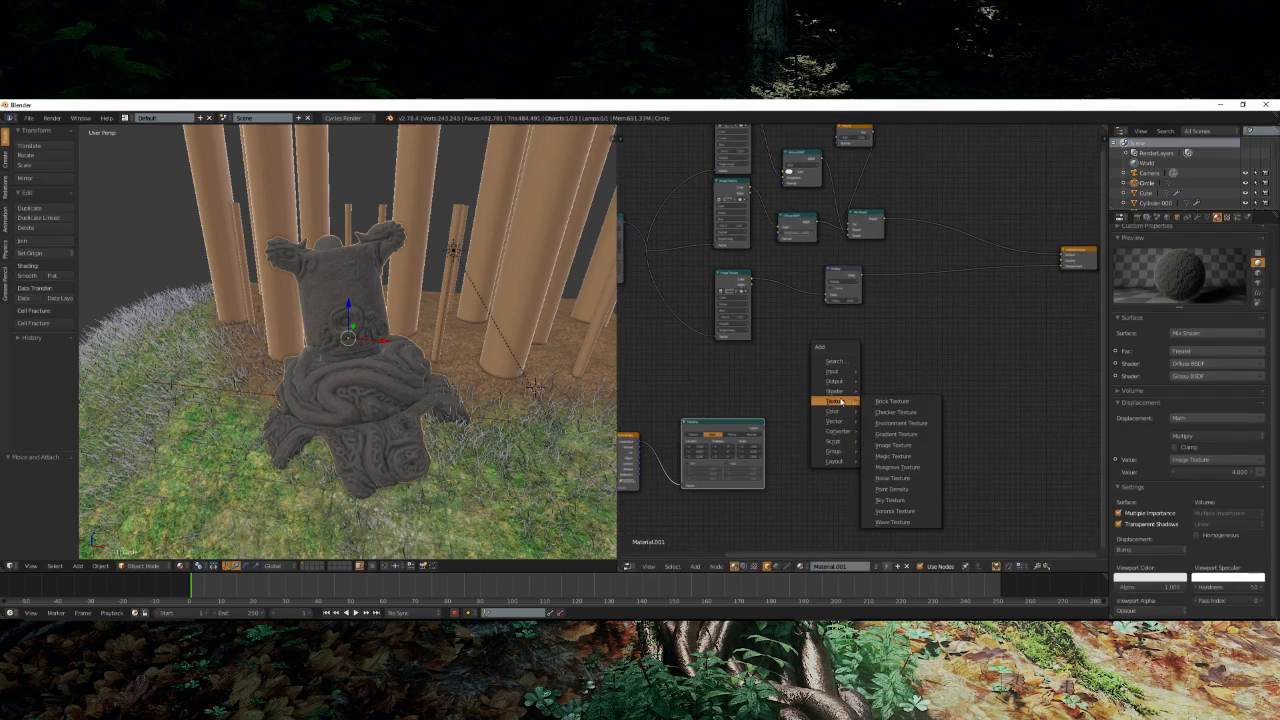
left_click(880, 446)
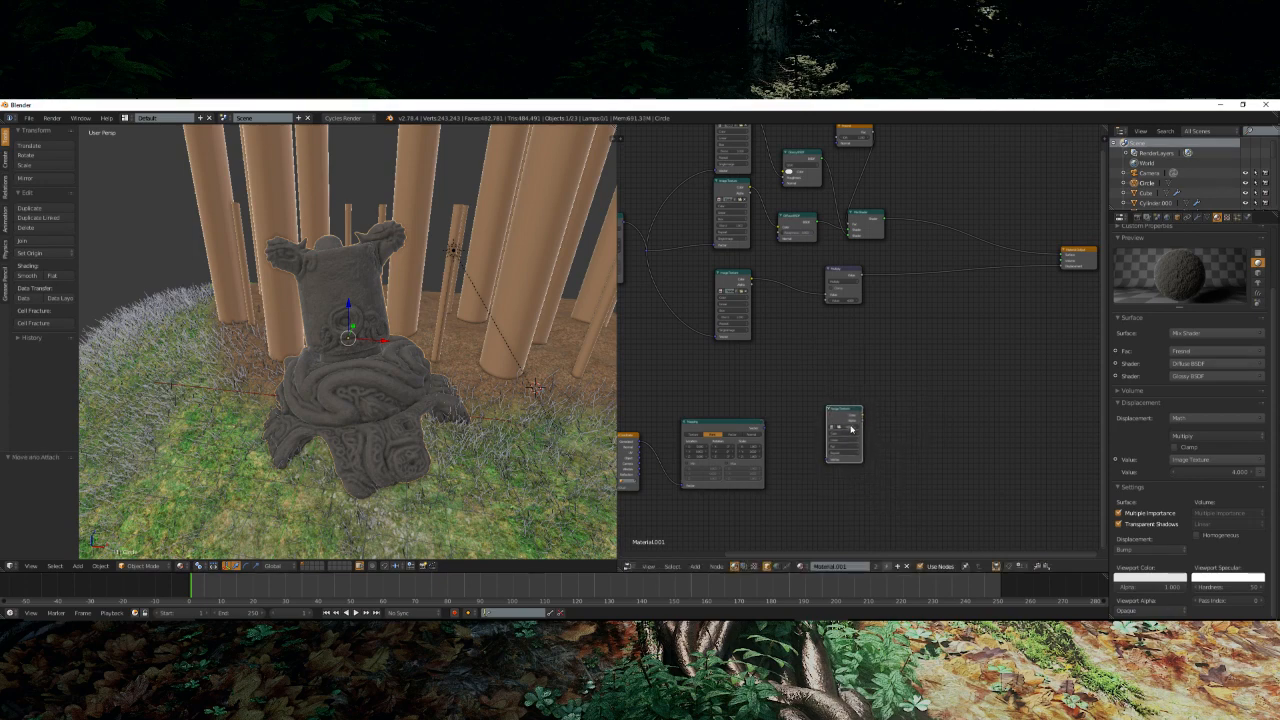
left_click(851, 428)
left_click(160, 131)
left_click(41, 386)
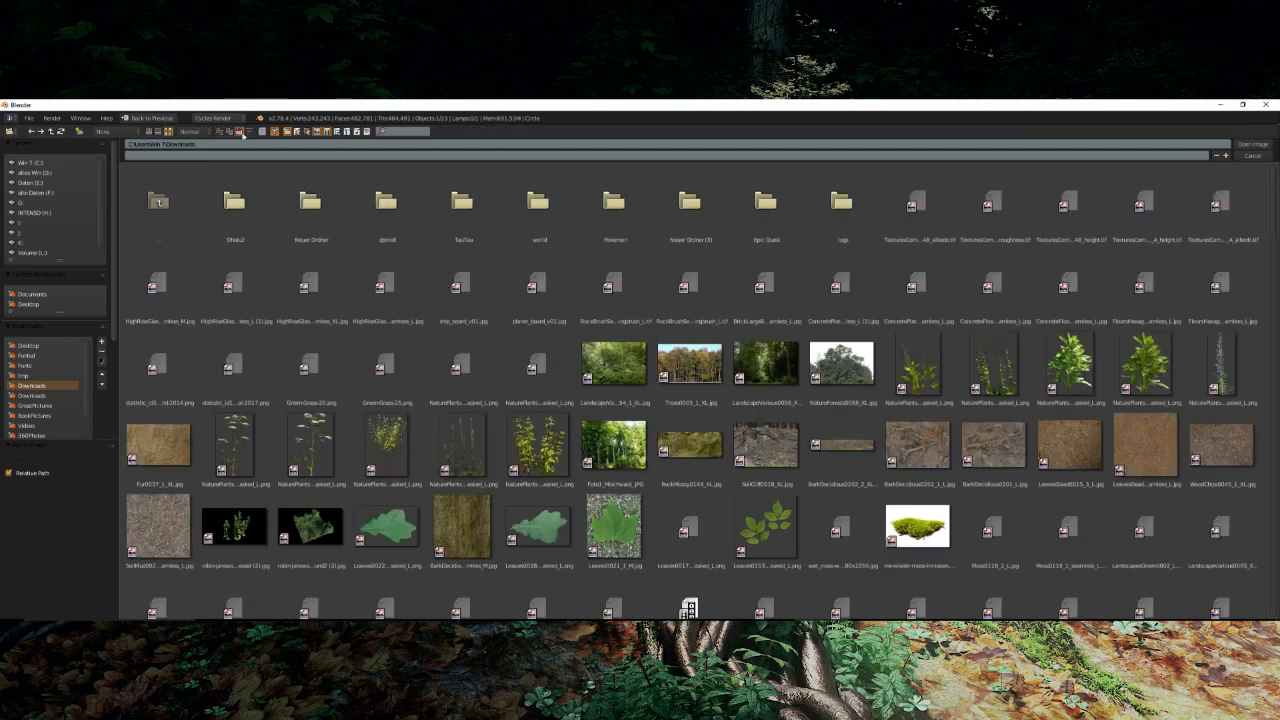
- Look through the texture thumbnails and load BrickMessy0027_1_seamless_L.jpg into the new Image Texture node
scroll(1248, 225, "down", 3)
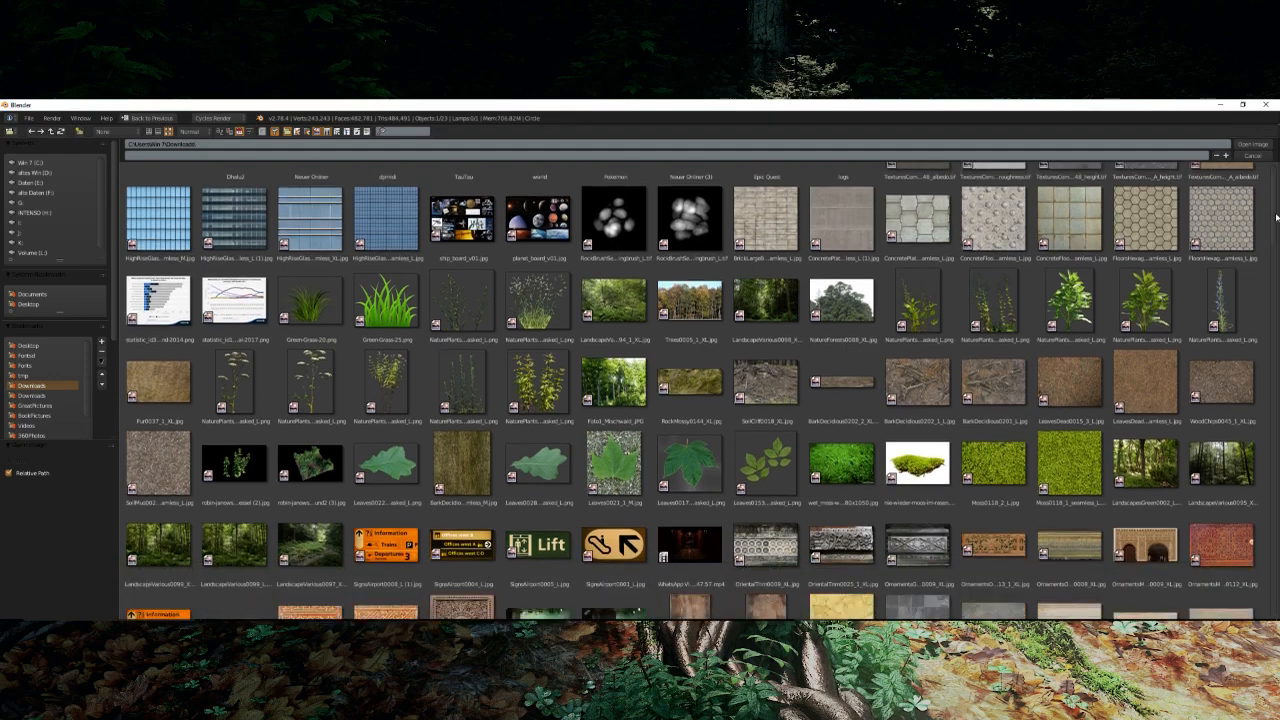
left_click_drag(1278, 200, 1278, 292)
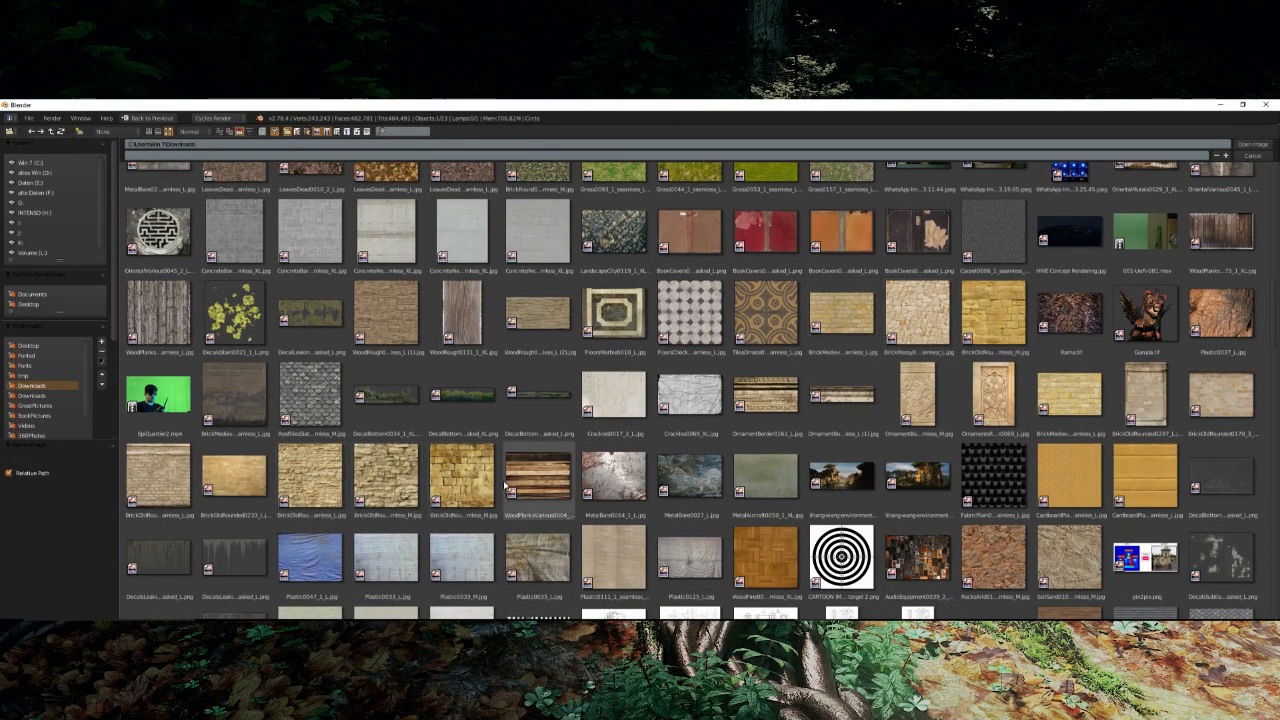
scroll(955, 540, "down", 5)
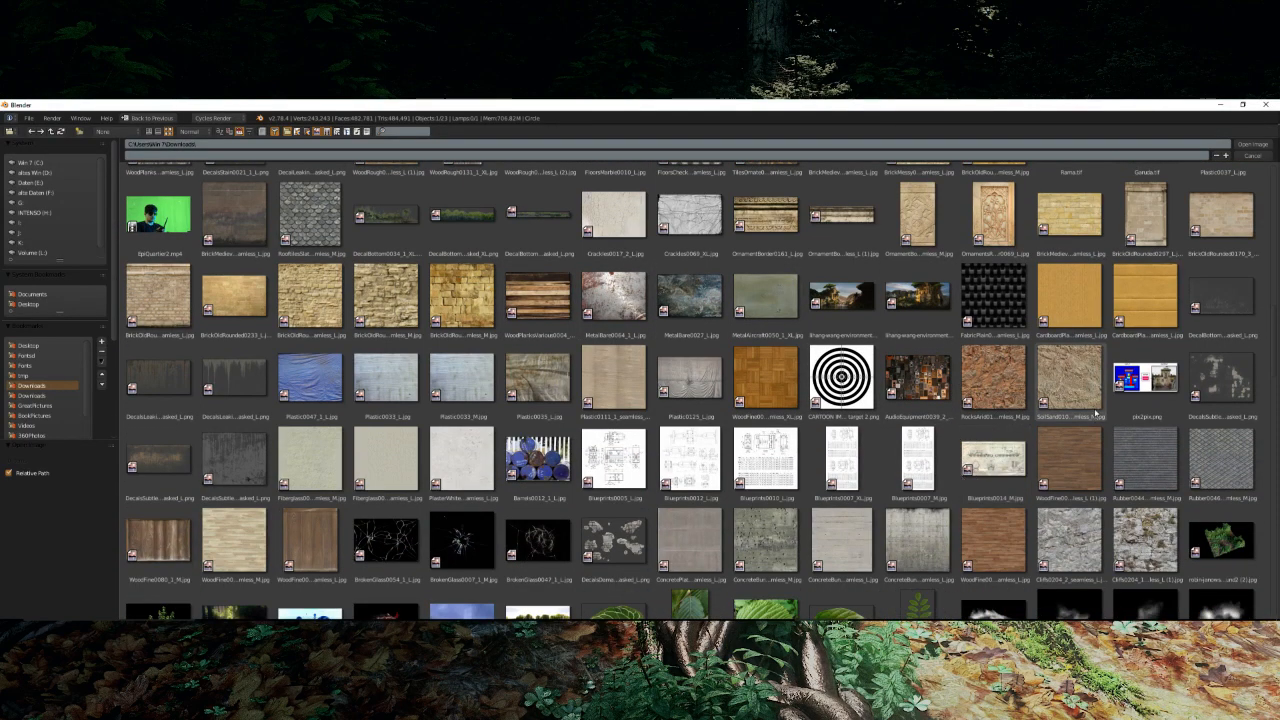
scroll(1097, 393, "up", 6)
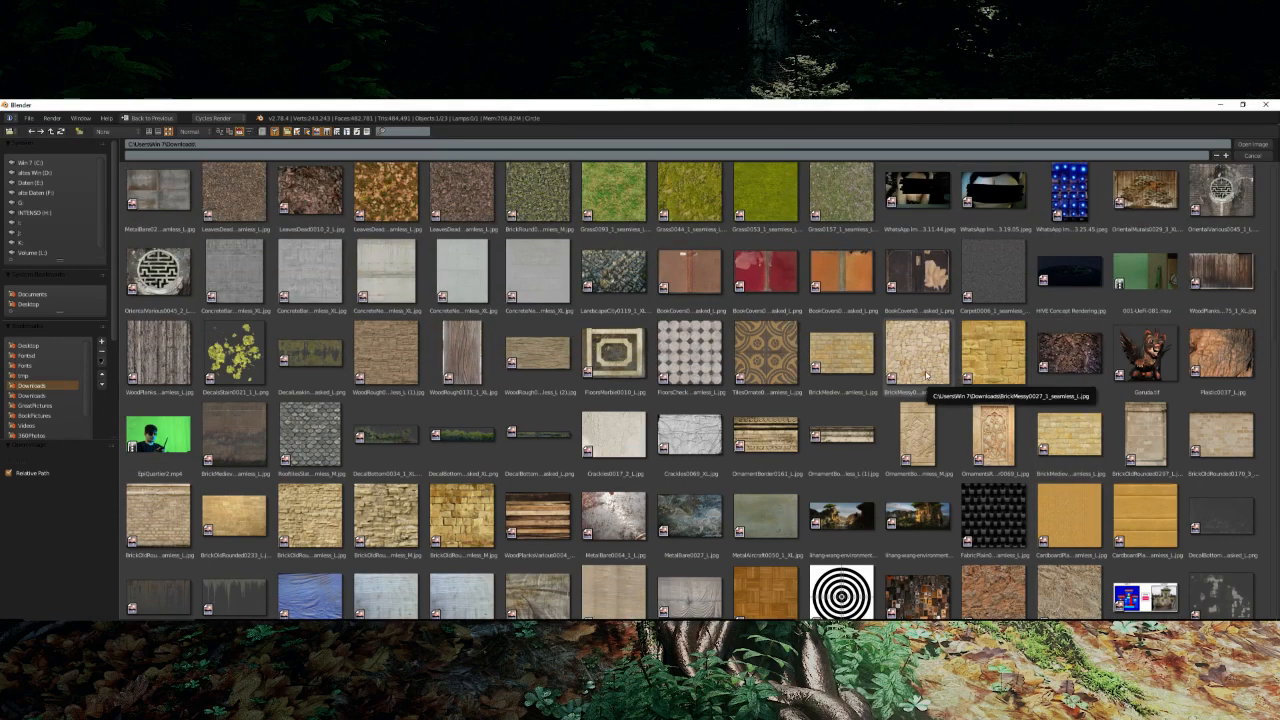
double_click(926, 376)
- Link the new Mapping node's Vector output to the brick Image Texture node's Vector input
scroll(431, 389, "up", 5)
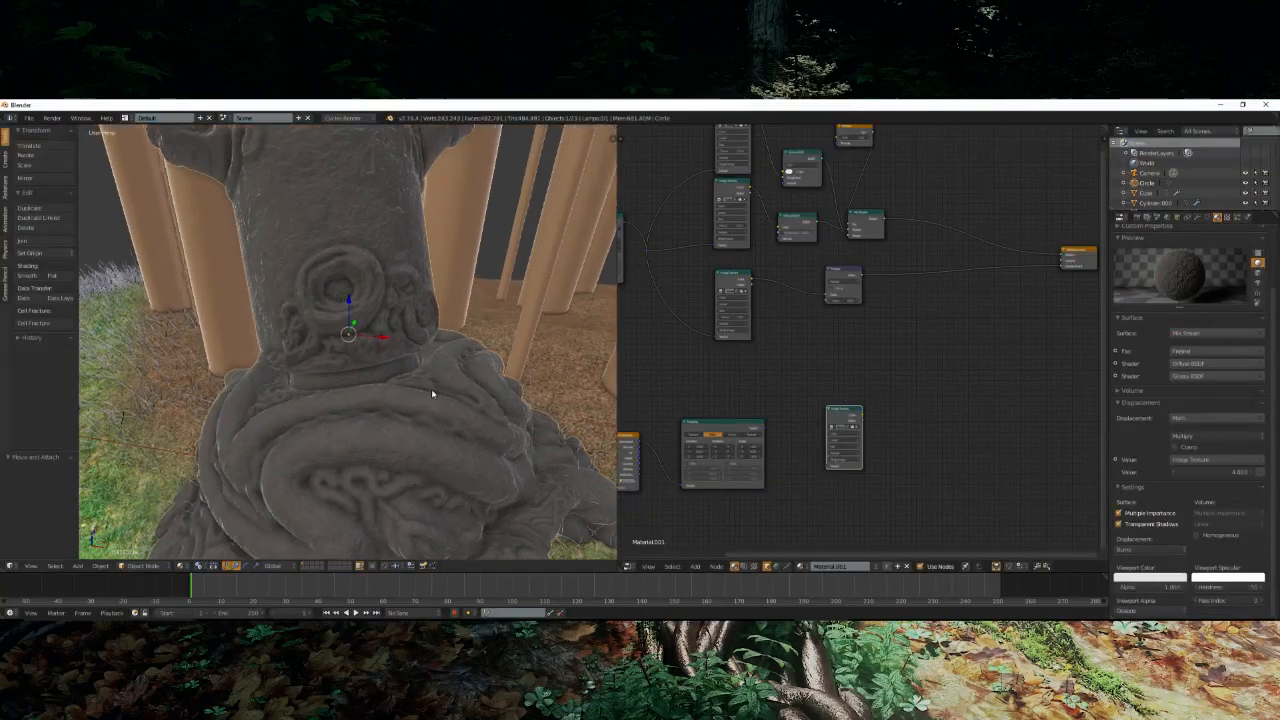
scroll(833, 434, "up", 2)
left_click_drag(729, 461, 815, 515)
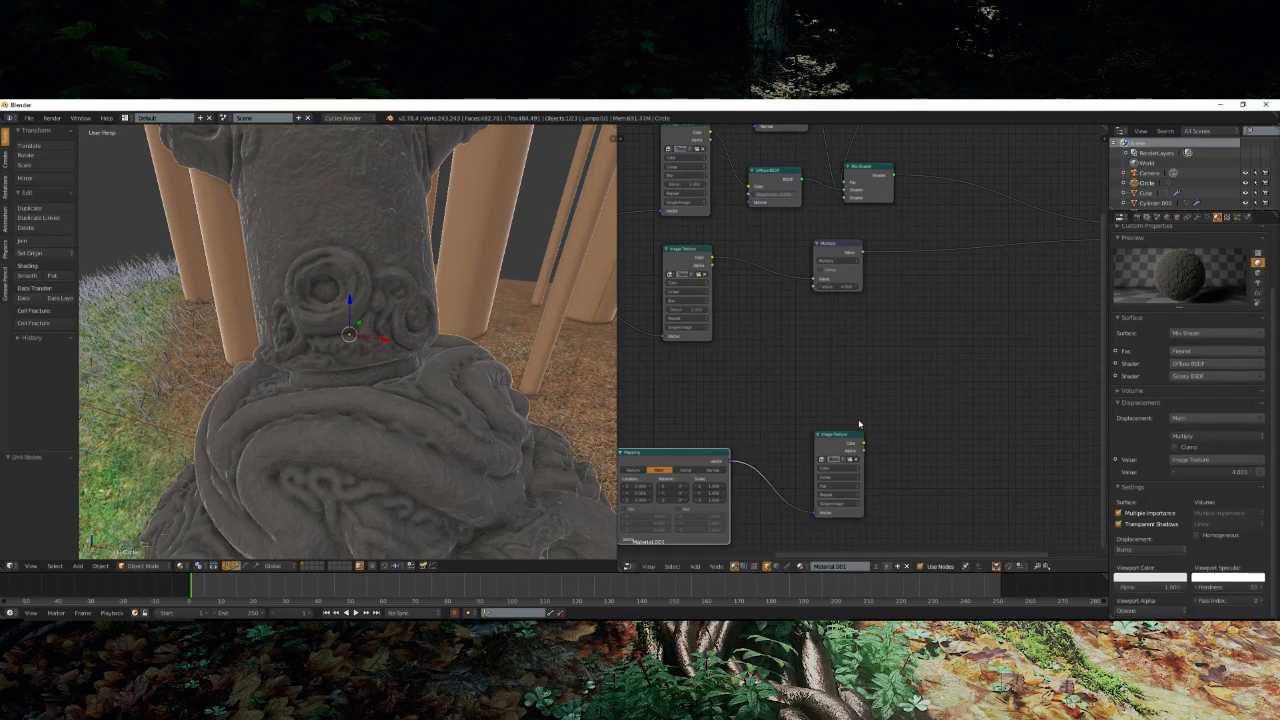
- Arrange the brick Image Texture, Mapping and Texture Coordinate nodes in a row below the displacement Multiply node
scroll(858, 425, "down", 5)
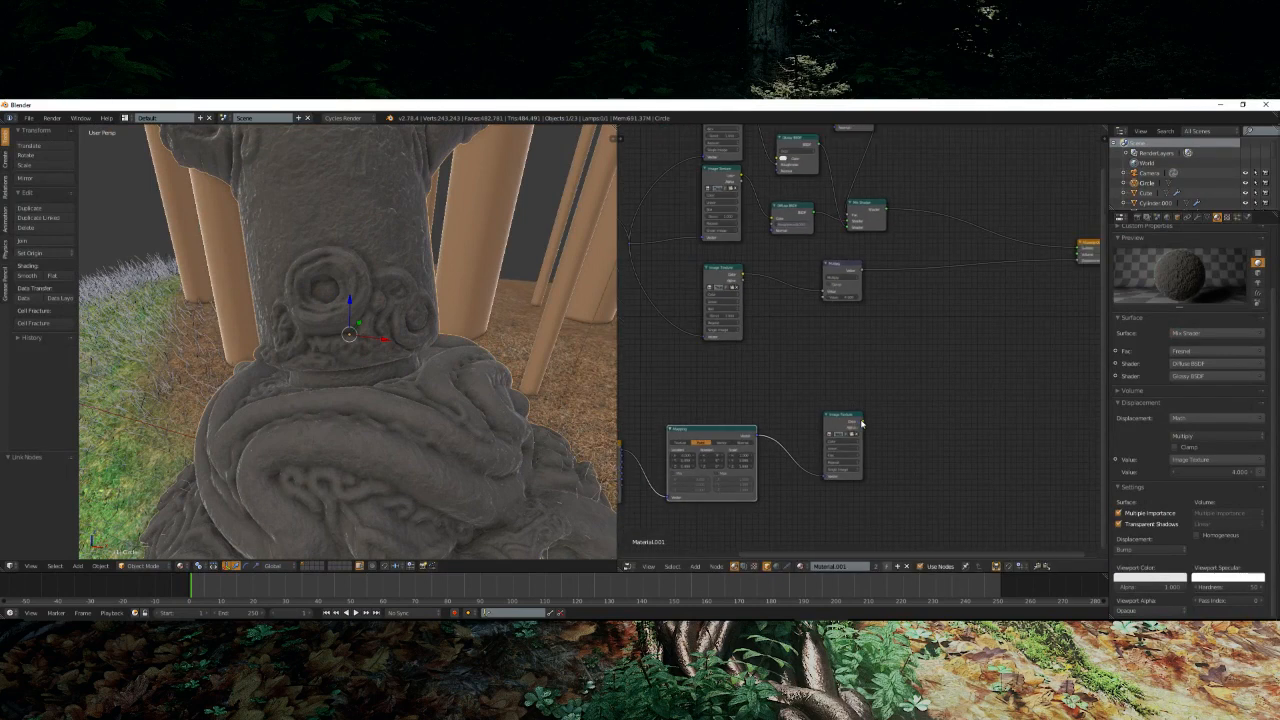
middle_click_drag(795, 405, 793, 410)
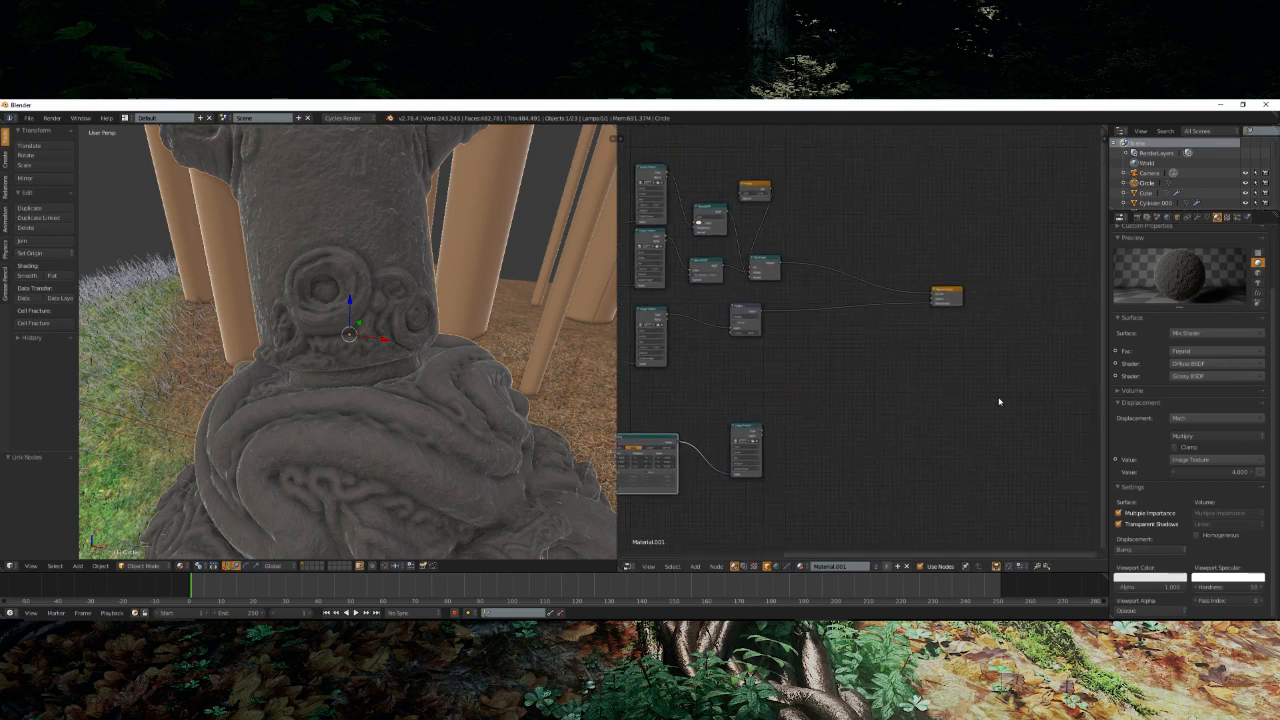
middle_click_drag(831, 371, 831, 380)
scroll(815, 400, "up", 2)
left_click_drag(716, 463, 729, 375)
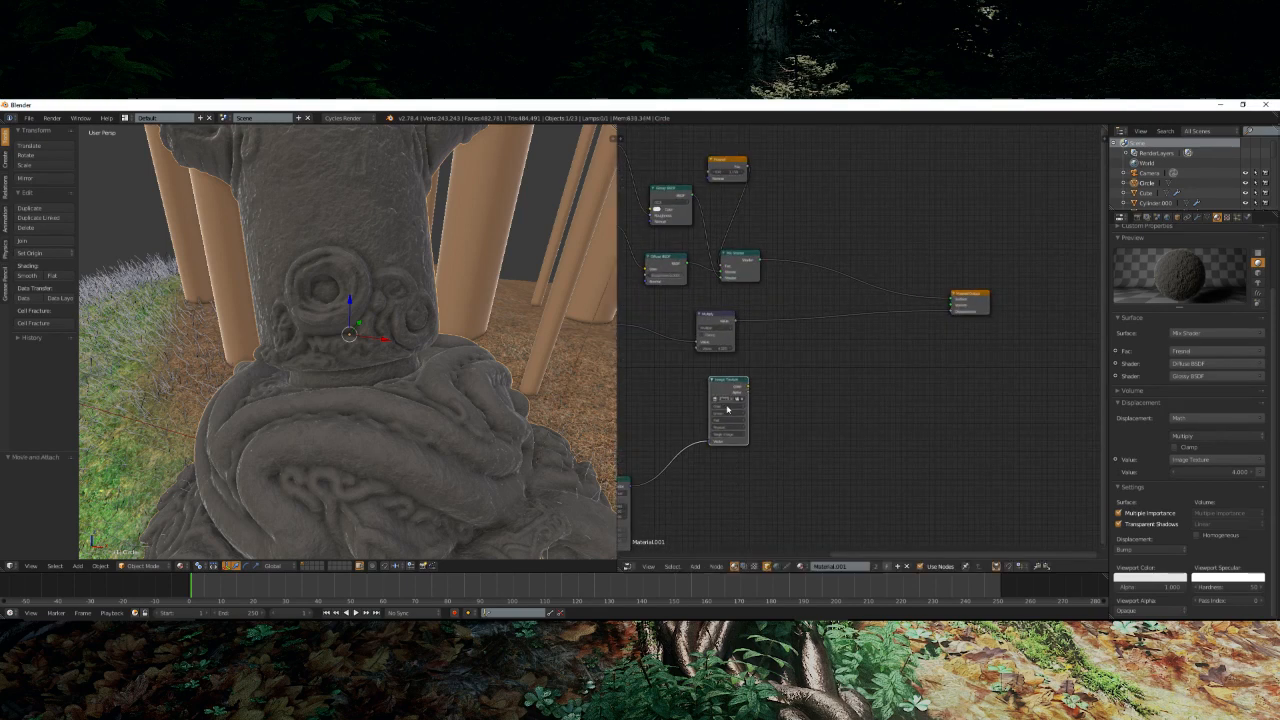
scroll(733, 448, "down", 1)
middle_click_drag(735, 451, 1042, 369)
left_click_drag(902, 393, 901, 361)
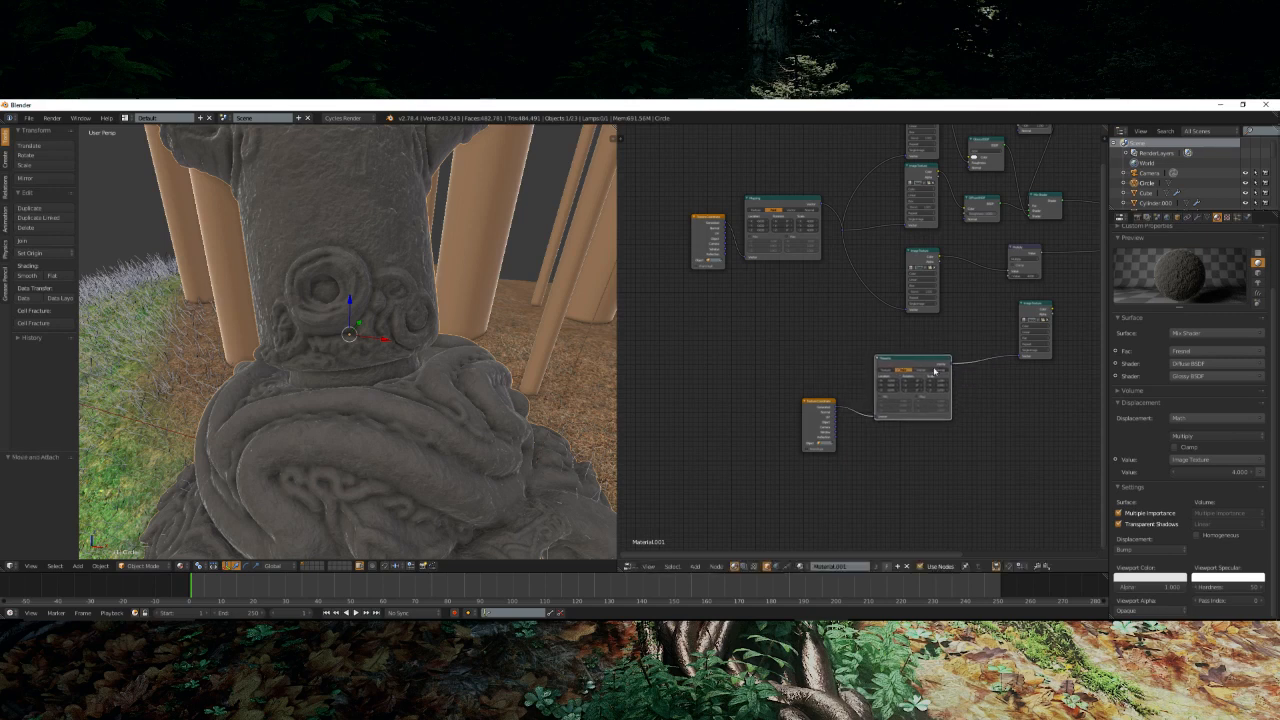
scroll(952, 368, "down", 1)
middle_click_drag(976, 366, 837, 388)
scroll(872, 382, "up", 3)
middle_click_drag(931, 365, 1100, 314)
scroll(885, 497, "down", 2)
scroll(880, 410, "up", 1)
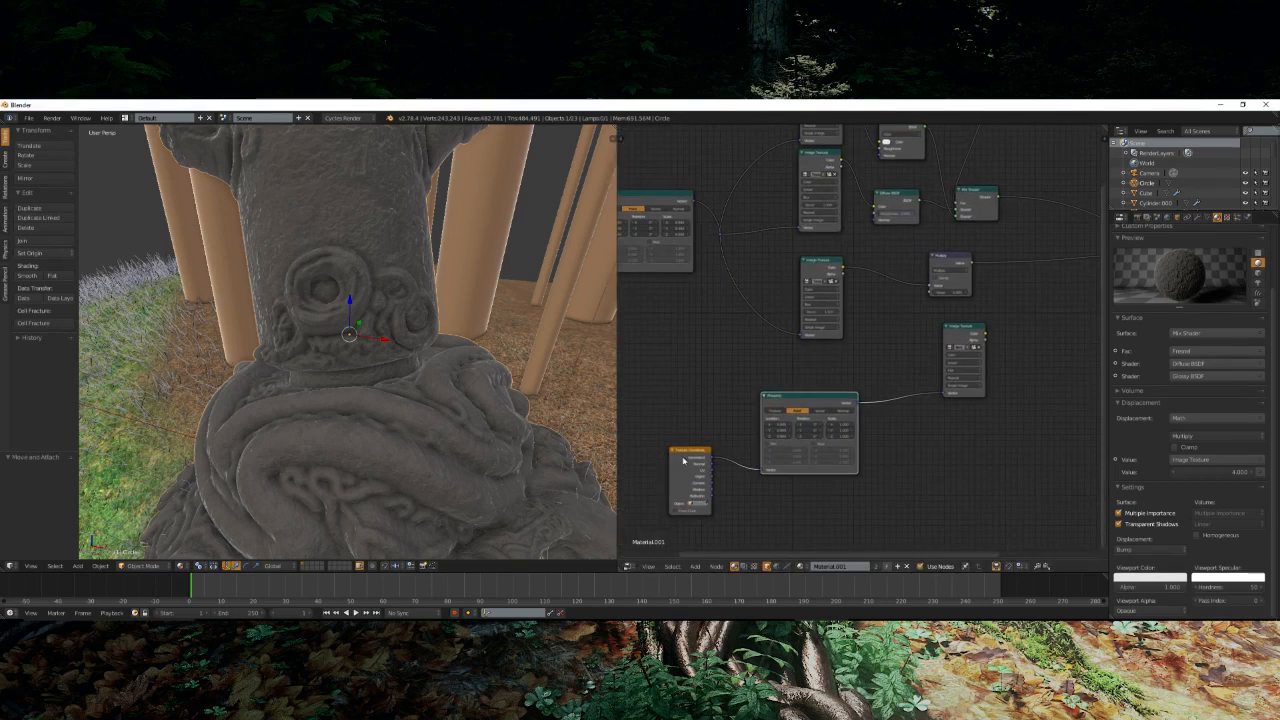
mouse_move(683, 460)
left_mouse_down()
mouse_move(678, 483)
mouse_move(679, 472)
left_mouse_up()
- Add a second Mix Shader and insert it into the link between the existing Mix Shader and the Material Output
scroll(895, 443, "down", 1)
middle_click_drag(899, 442, 729, 496)
scroll(812, 444, "up", 1)
middle_click_drag(816, 436, 818, 452)
scroll(818, 452, "up", 2)
key("shift+a")
mouse_move(818, 452)
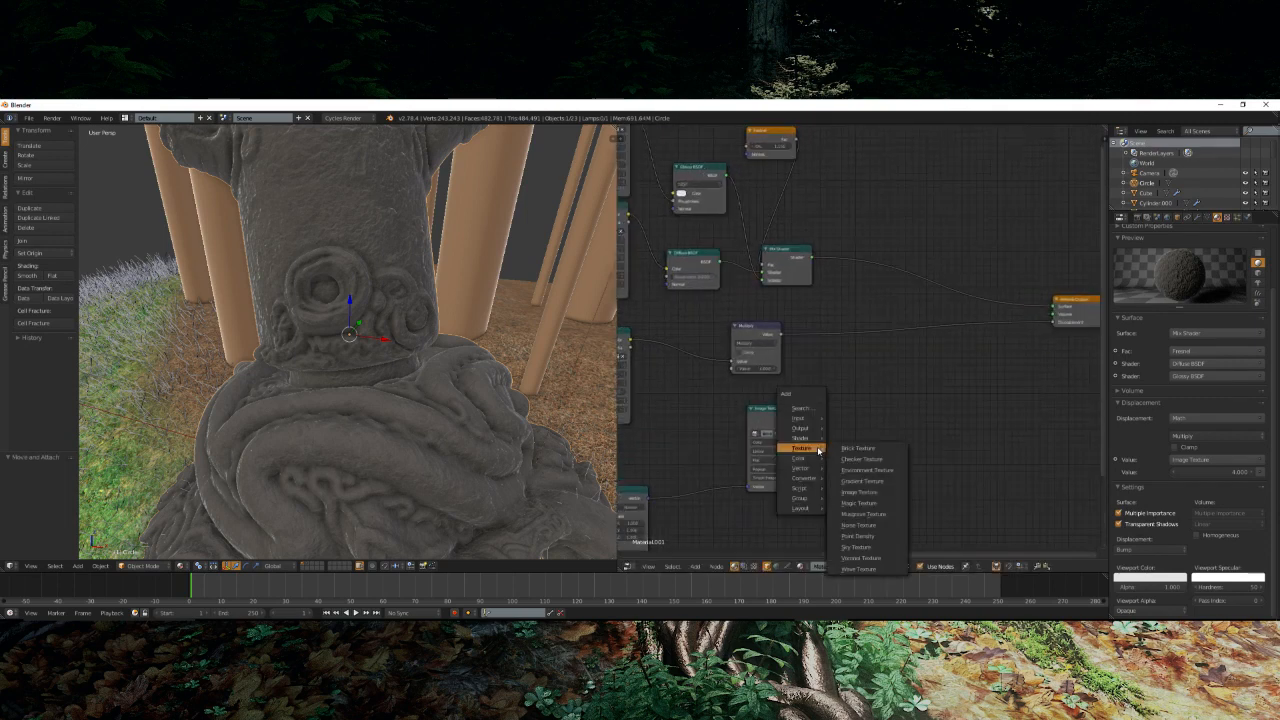
mouse_move(810, 430)
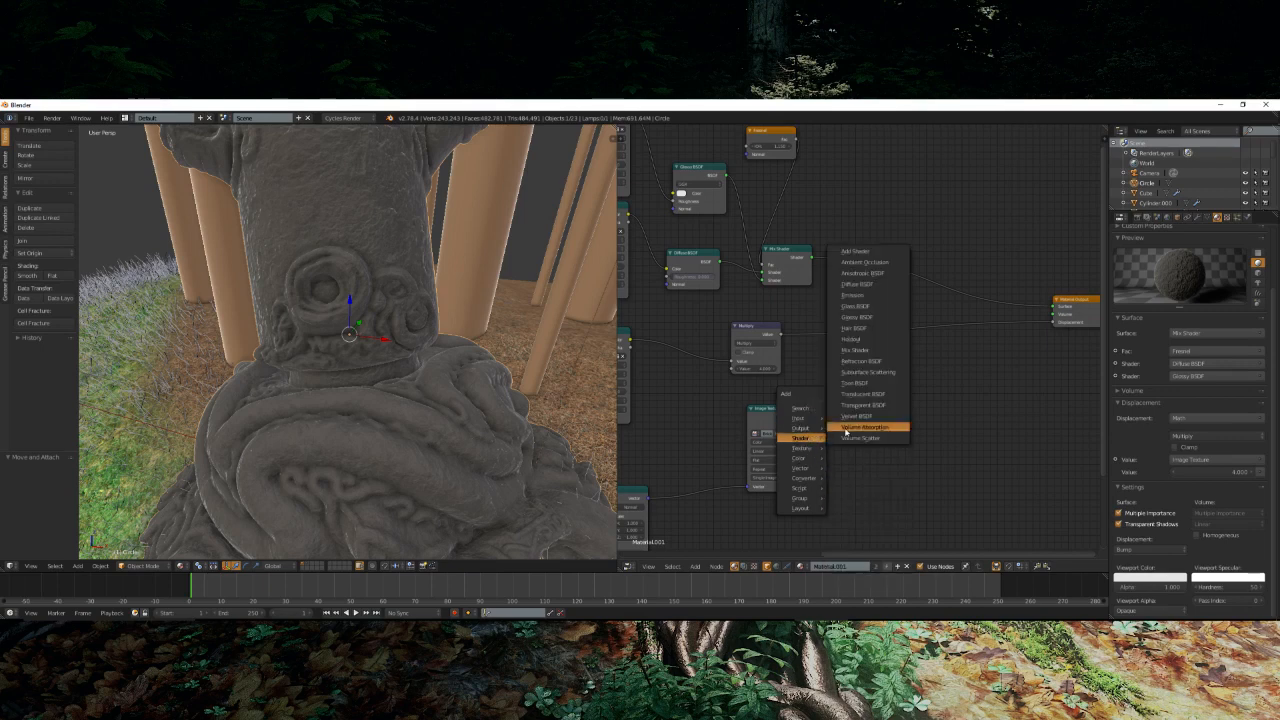
left_click(866, 352)
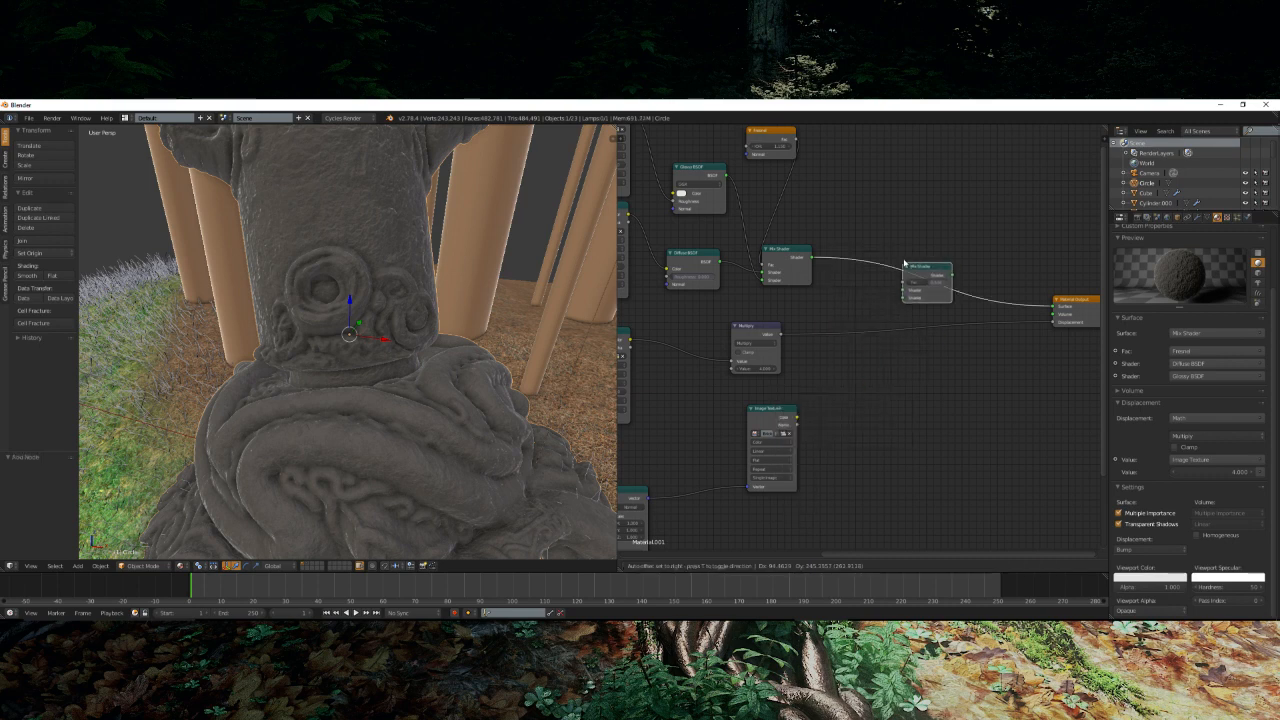
left_click(844, 370)
- Duplicate the first Mix Shader beside the brick texture, link the texture's Color to its Fac, and feed its output into the final Mix Shader
left_click(786, 262)
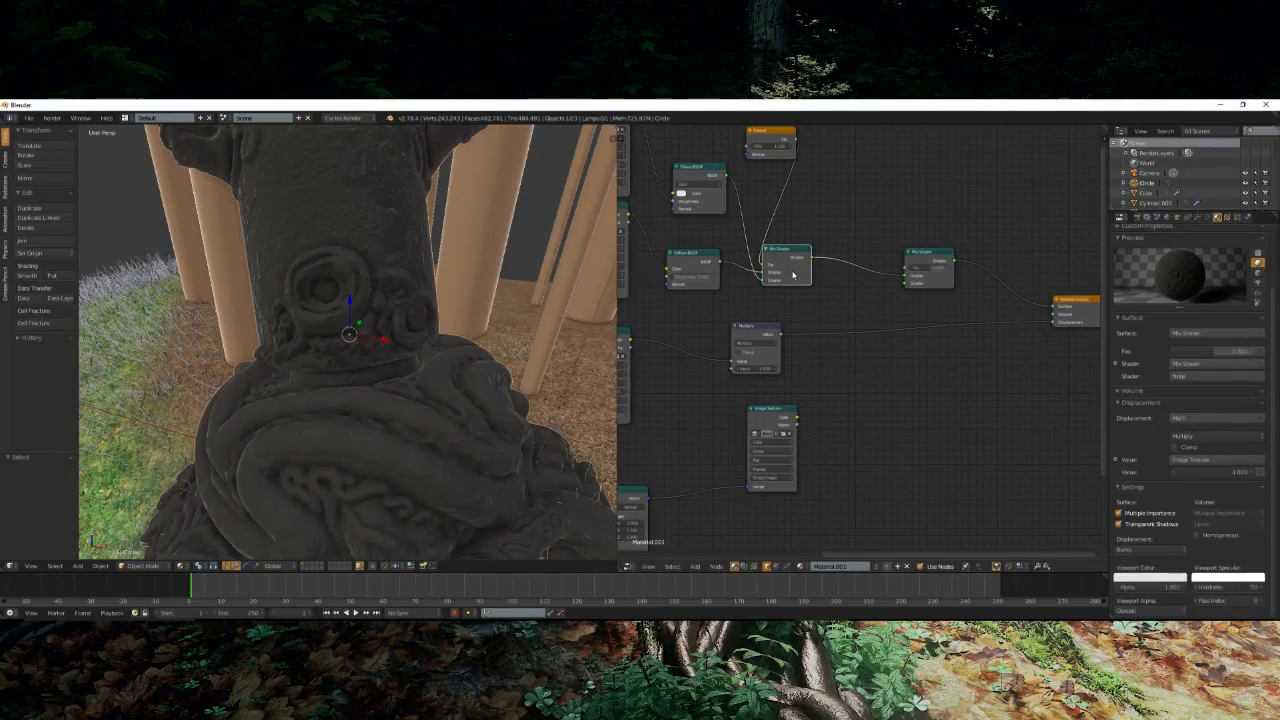
key("shift+d")
left_click(862, 410)
left_click_drag(796, 414, 906, 283)
- Add an Attribute node above the final Mix Shader and link its Color output to that shader's Fac
middle_click_drag(927, 181, 901, 232)
key("shift+a")
mouse_move(896, 212)
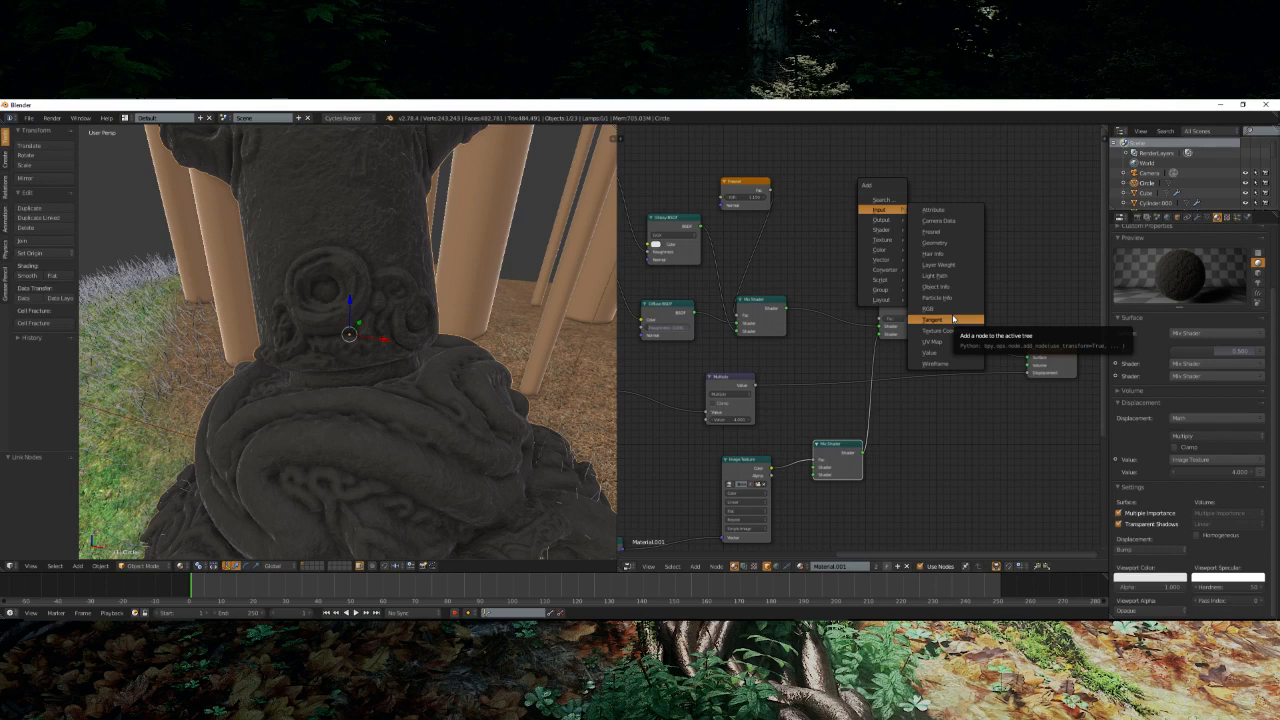
left_click(940, 210)
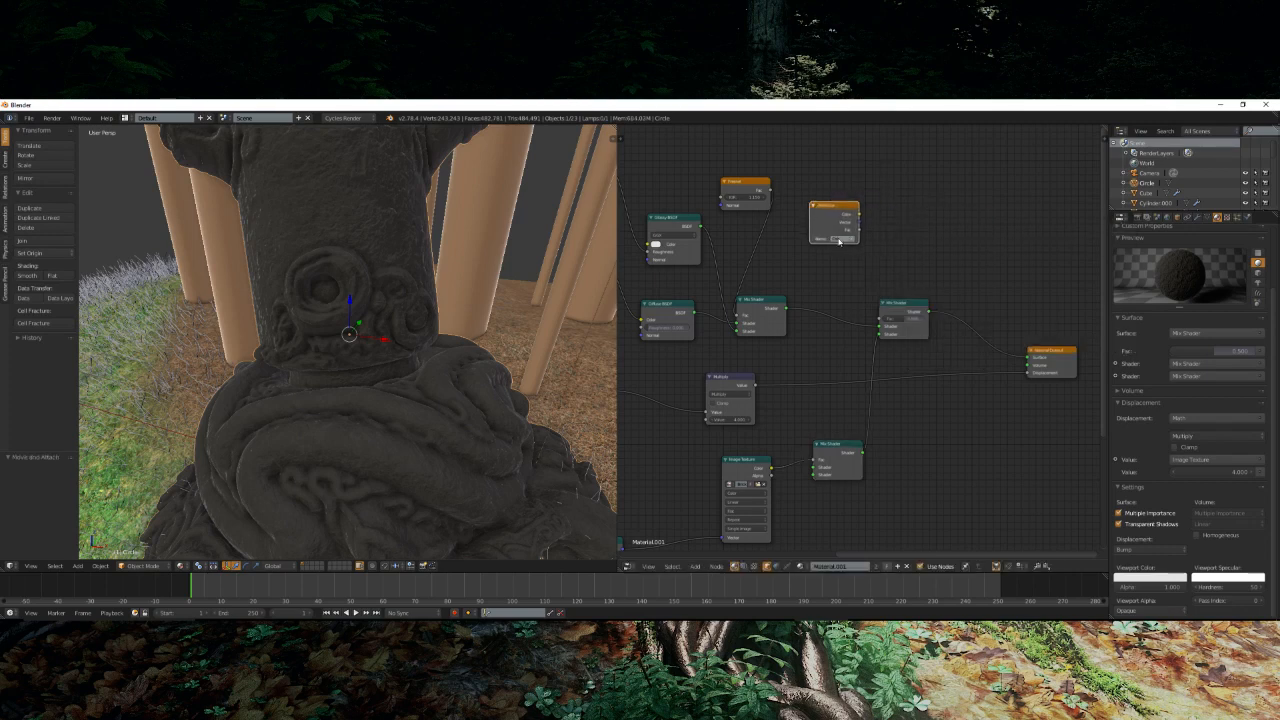
left_click_drag(859, 214, 859, 218)
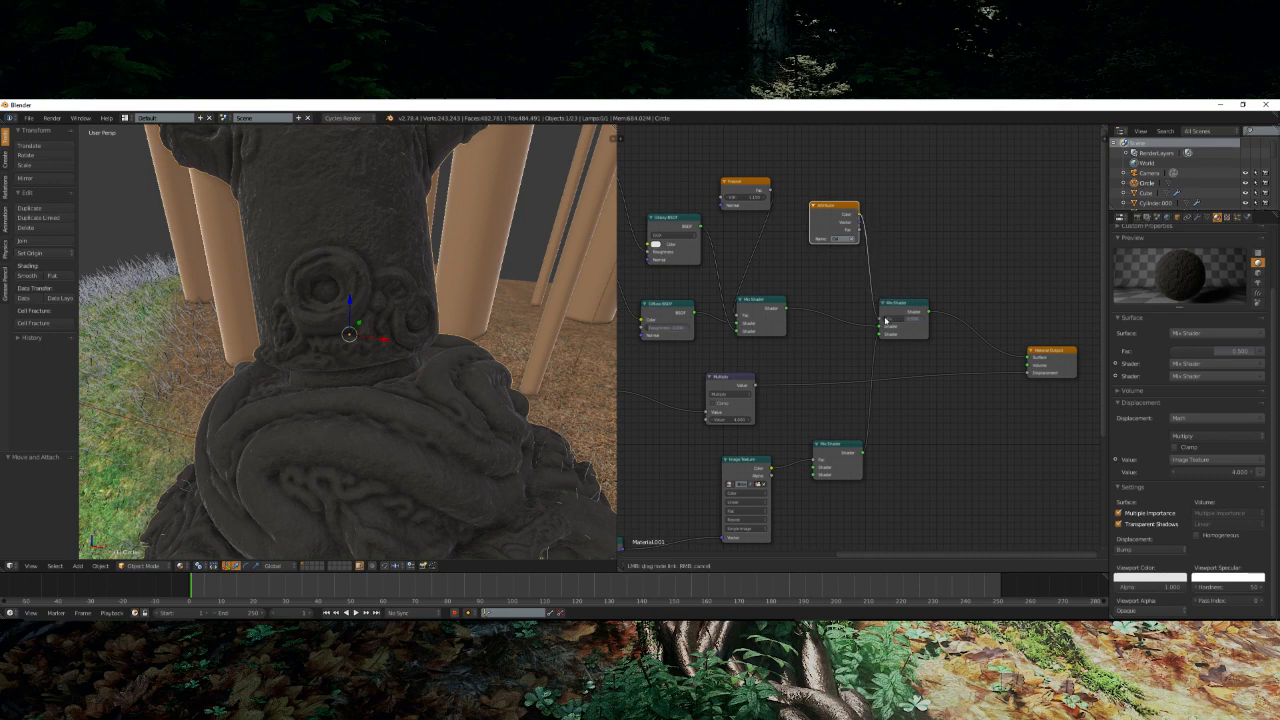
left_click_drag(885, 321, 886, 322)
- Switch the bear figure to Vertex Paint mode and display the viewport in solid shading
scroll(434, 451, "down", 5)
scroll(387, 437, "up", 3)
middle_click_drag(387, 437, 395, 465)
scroll(370, 410, "up", 2)
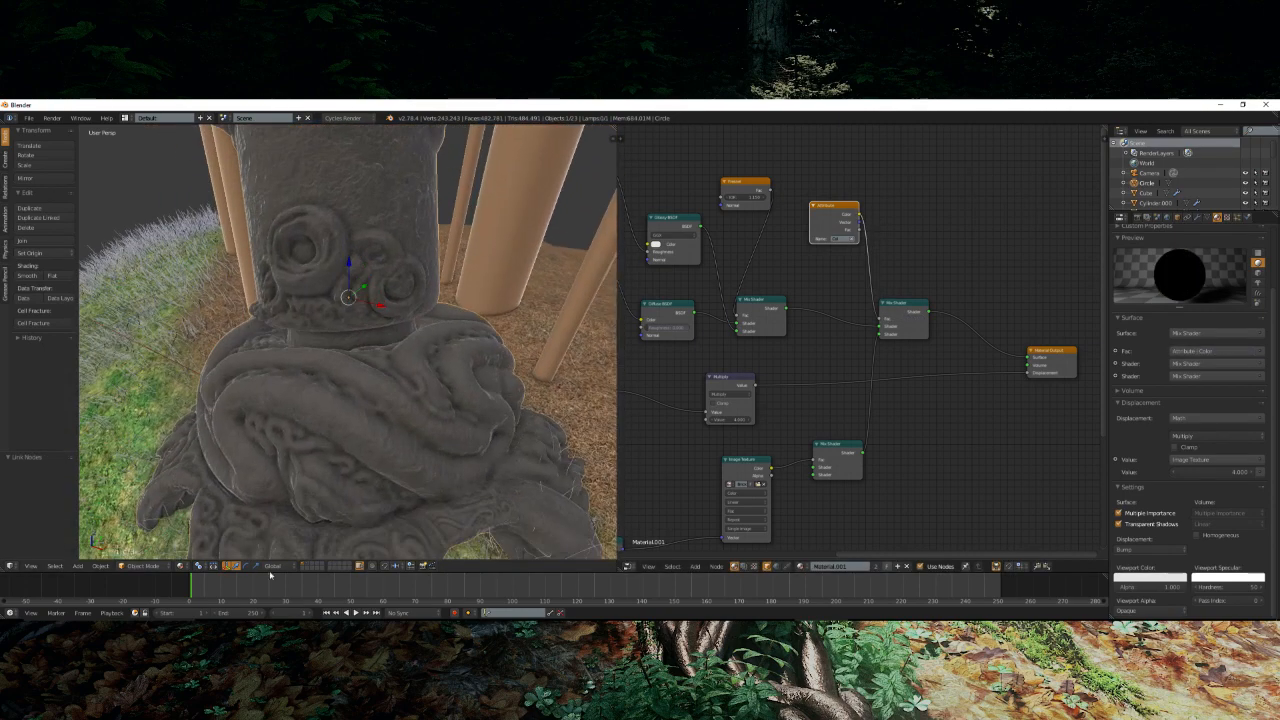
left_click(155, 567)
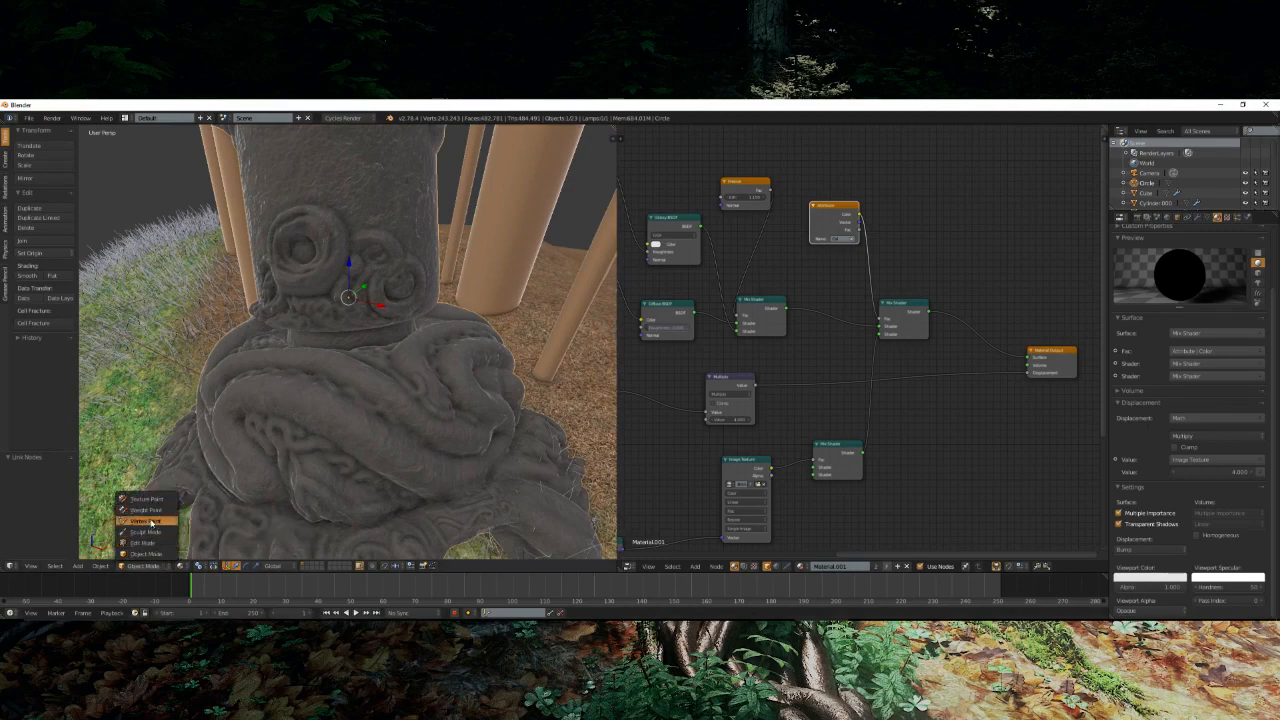
left_click(155, 522)
scroll(380, 440, "up", 3)
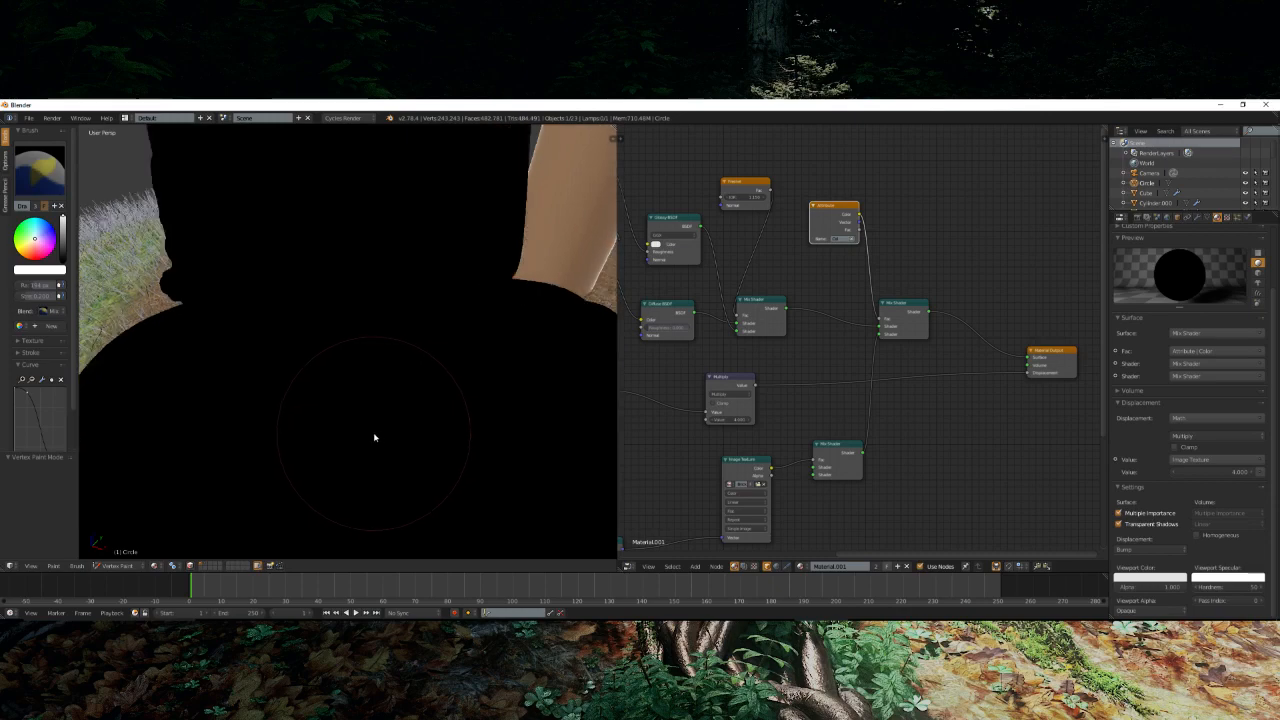
scroll(367, 436, "down", 4)
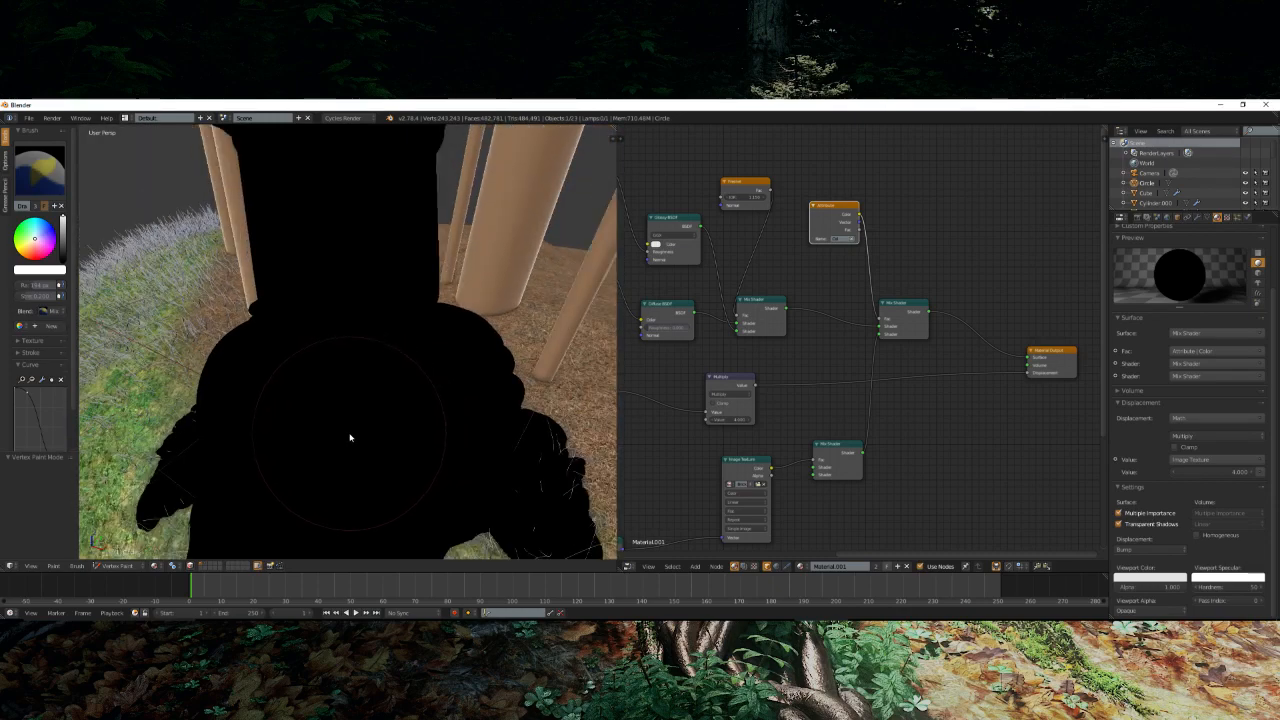
left_click(155, 567)
left_click(164, 533)
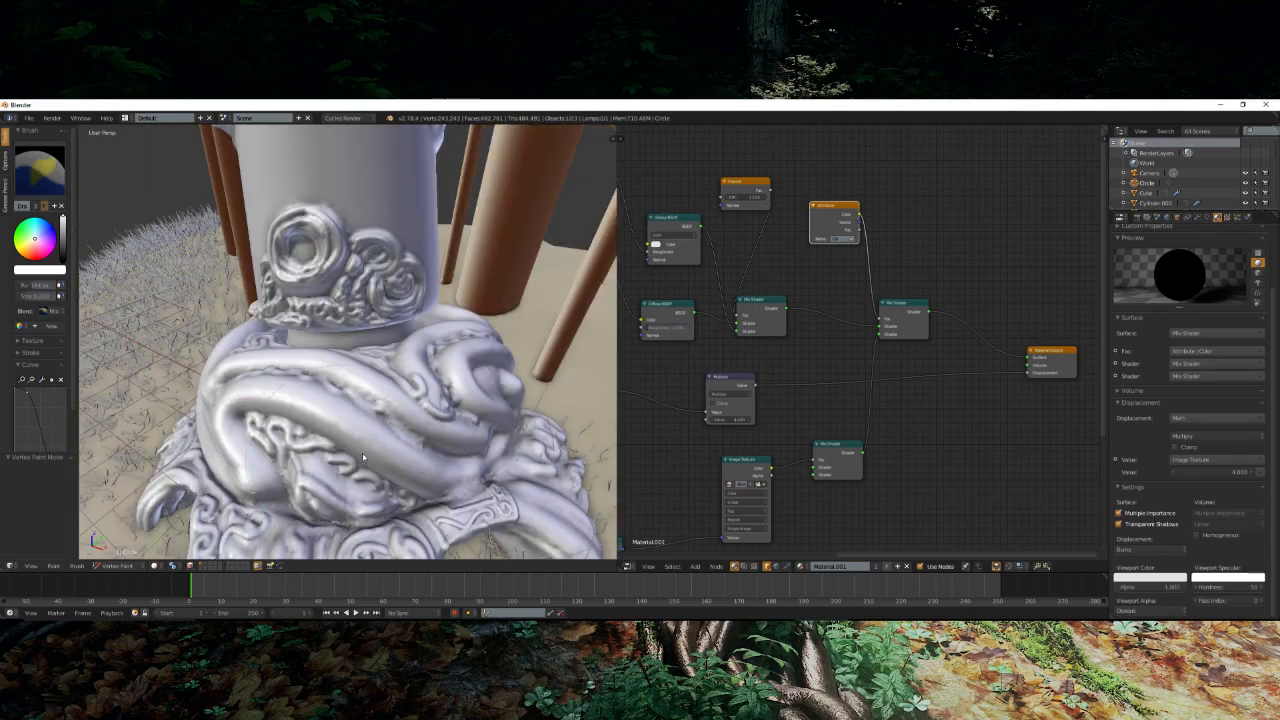
- Set the vertex paint brush colour to black
scroll(365, 452, "up", 3)
middle_click_drag(397, 453, 338, 417)
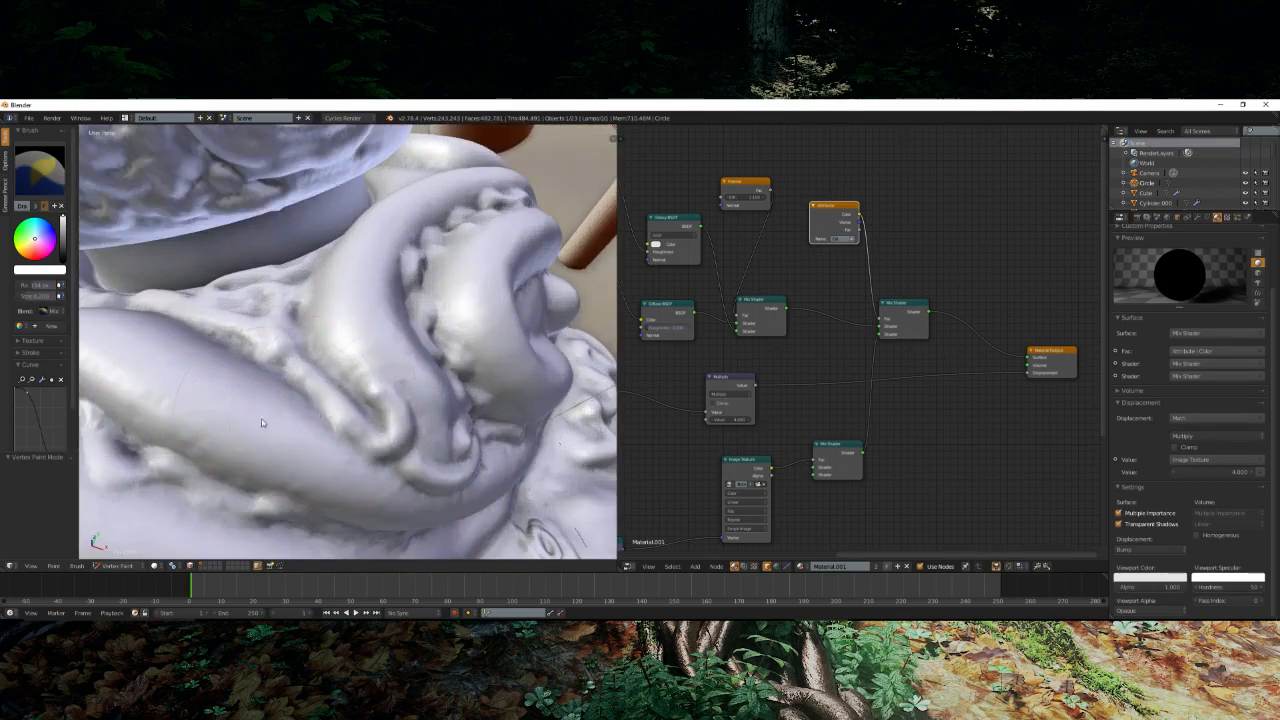
left_click_drag(63, 251, 63, 264)
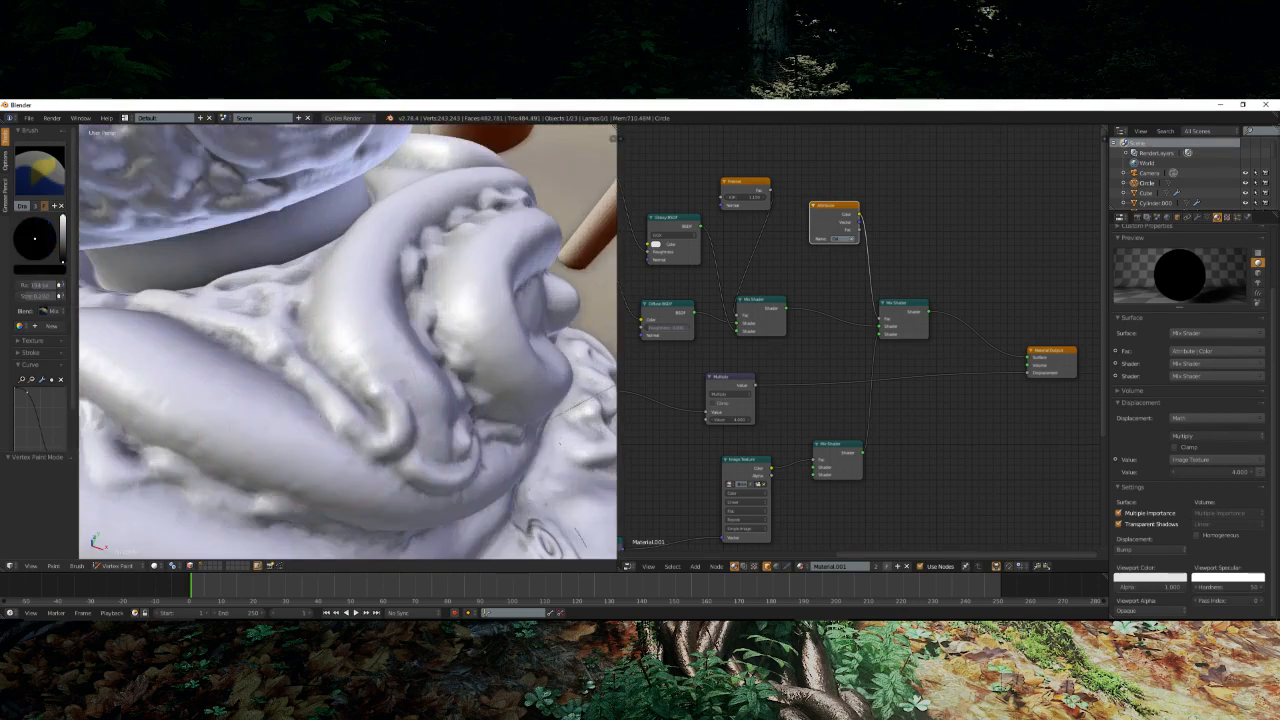
scroll(223, 400, "up", 3)
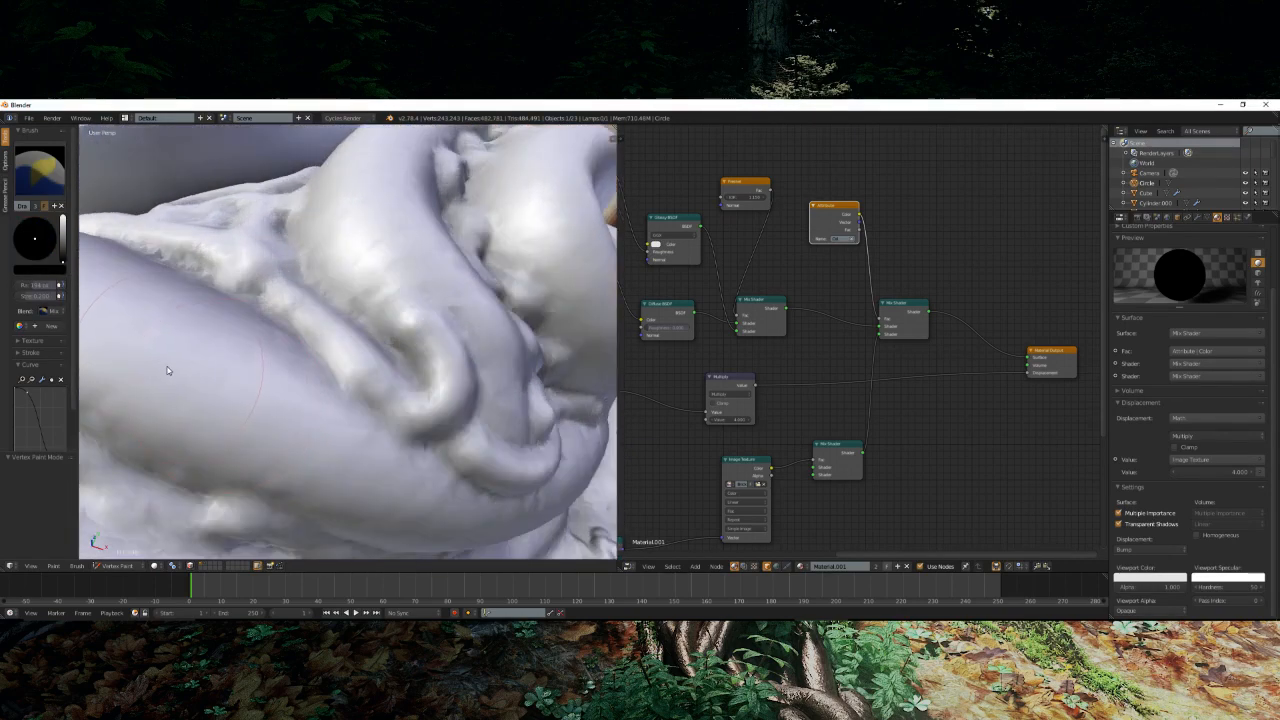
scroll(168, 370, "down", 6)
mouse_move(168, 370)
middle_mouse_down()
mouse_move(187, 333)
mouse_move(224, 347)
middle_mouse_up()
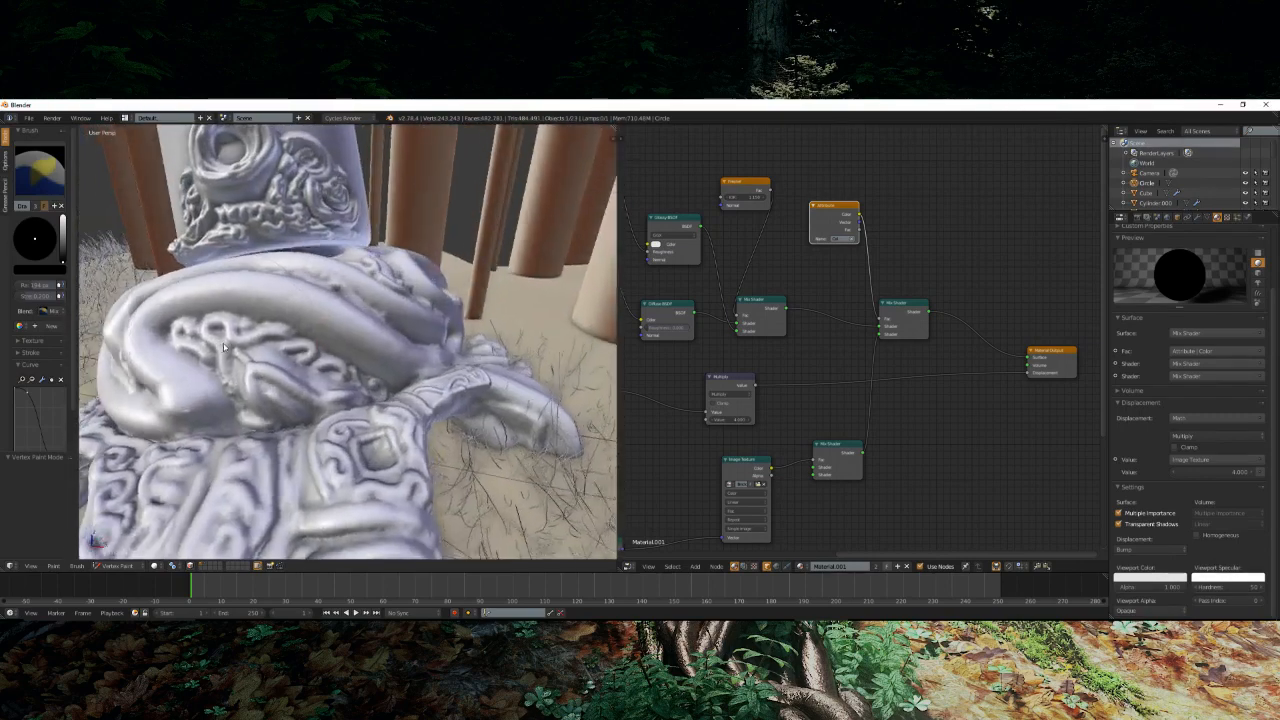
- Adjust the brush radius and paint a black band along the large smooth coil above the figure's base
scroll(298, 370, "up", 6)
mouse_move(341, 425)
left_mouse_down()
mouse_move(250, 370)
mouse_move(355, 461)
left_mouse_up()
left_click_drag(41, 286, 68, 286)
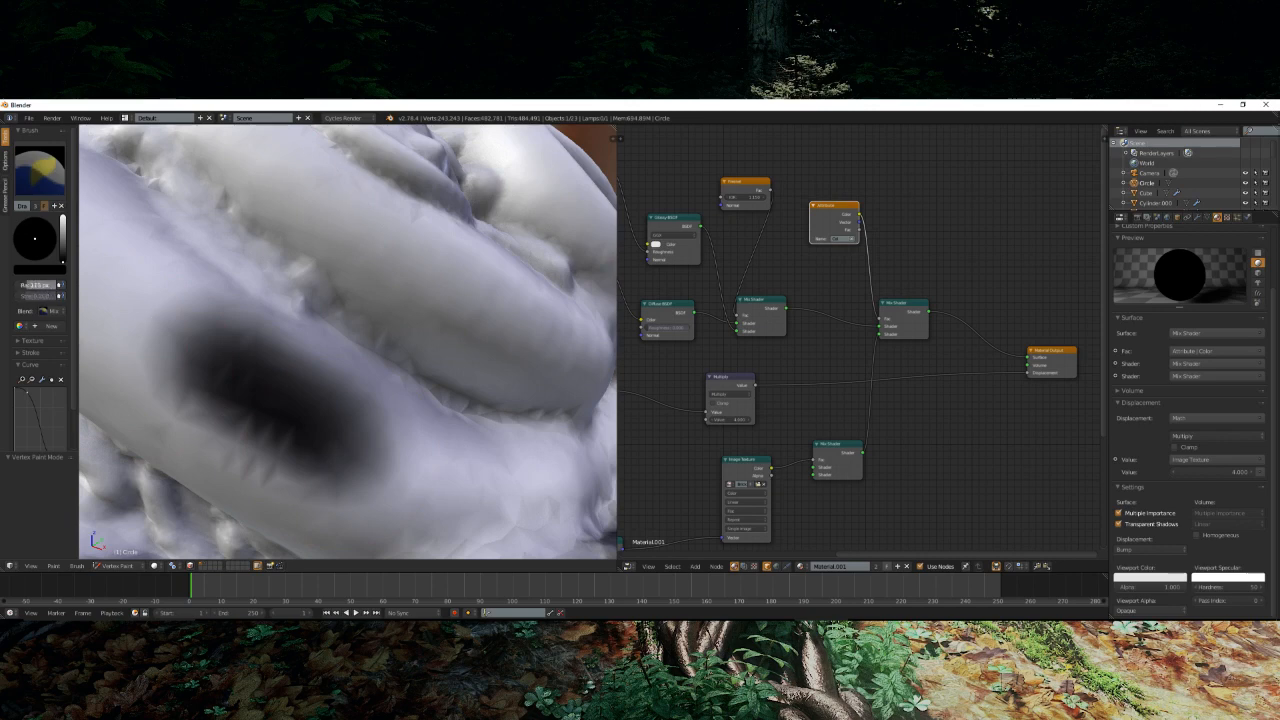
mouse_move(340, 443)
left_mouse_down()
mouse_move(360, 449)
mouse_move(249, 351)
mouse_move(460, 460)
left_mouse_up()
scroll(434, 461, "down", 6)
scroll(424, 461, "up", 6)
middle_click_drag(414, 460, 392, 453)
mouse_move(392, 453)
left_mouse_down()
mouse_move(337, 497)
mouse_move(171, 406)
mouse_move(146, 371)
left_mouse_up()
scroll(203, 397, "down", 6)
scroll(203, 397, "up", 2)
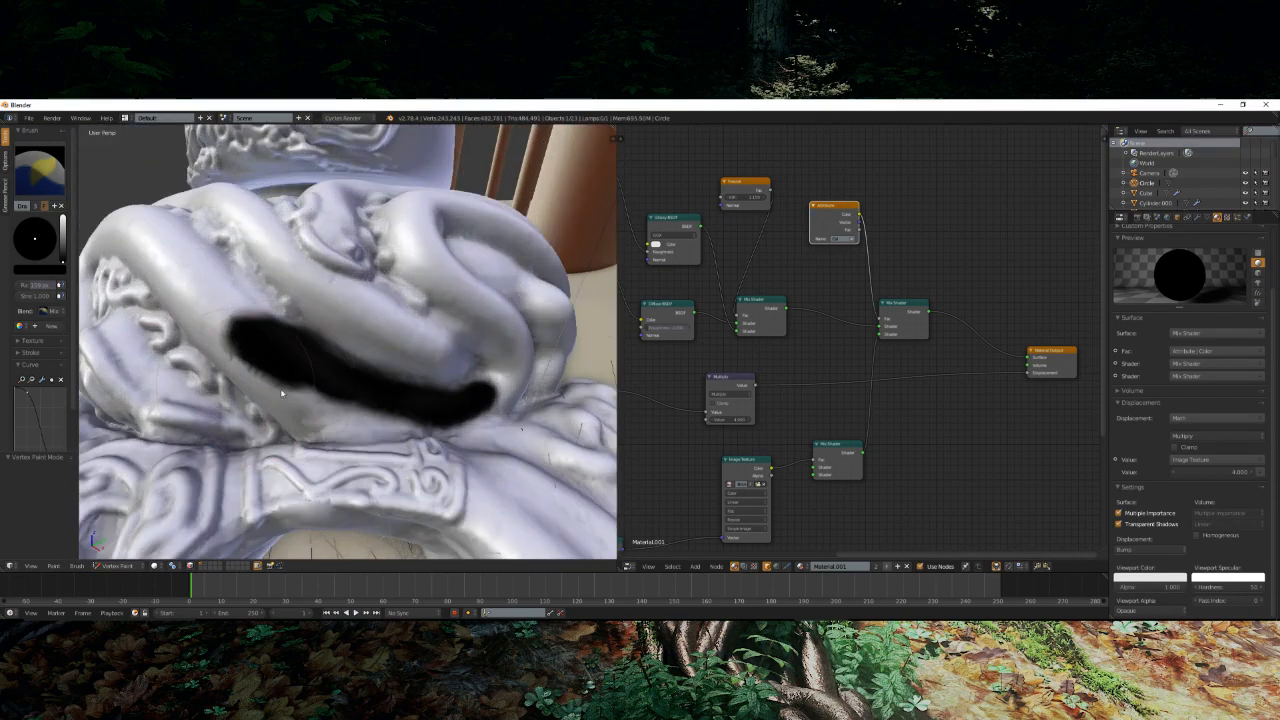
- Swap the two shader inputs of the final Mix Shader
left_click_drag(878, 326, 879, 334)
- Paint a second black band beneath the first one, along the lower edge of the same coil
mouse_move(428, 354)
middle_mouse_down()
mouse_move(420, 374)
mouse_move(439, 388)
mouse_move(492, 378)
middle_mouse_up()
scroll(414, 406, "up", 4)
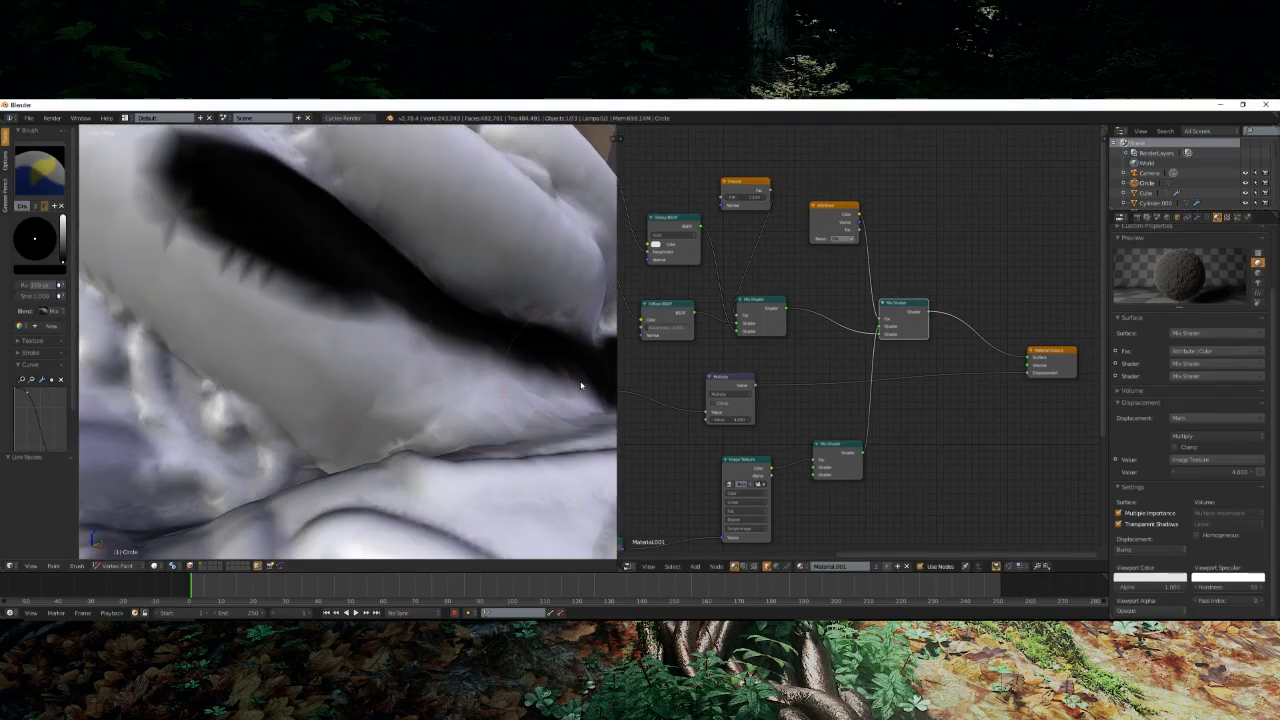
mouse_move(581, 385)
left_mouse_down()
mouse_move(449, 386)
mouse_move(334, 423)
mouse_move(221, 319)
left_mouse_up()
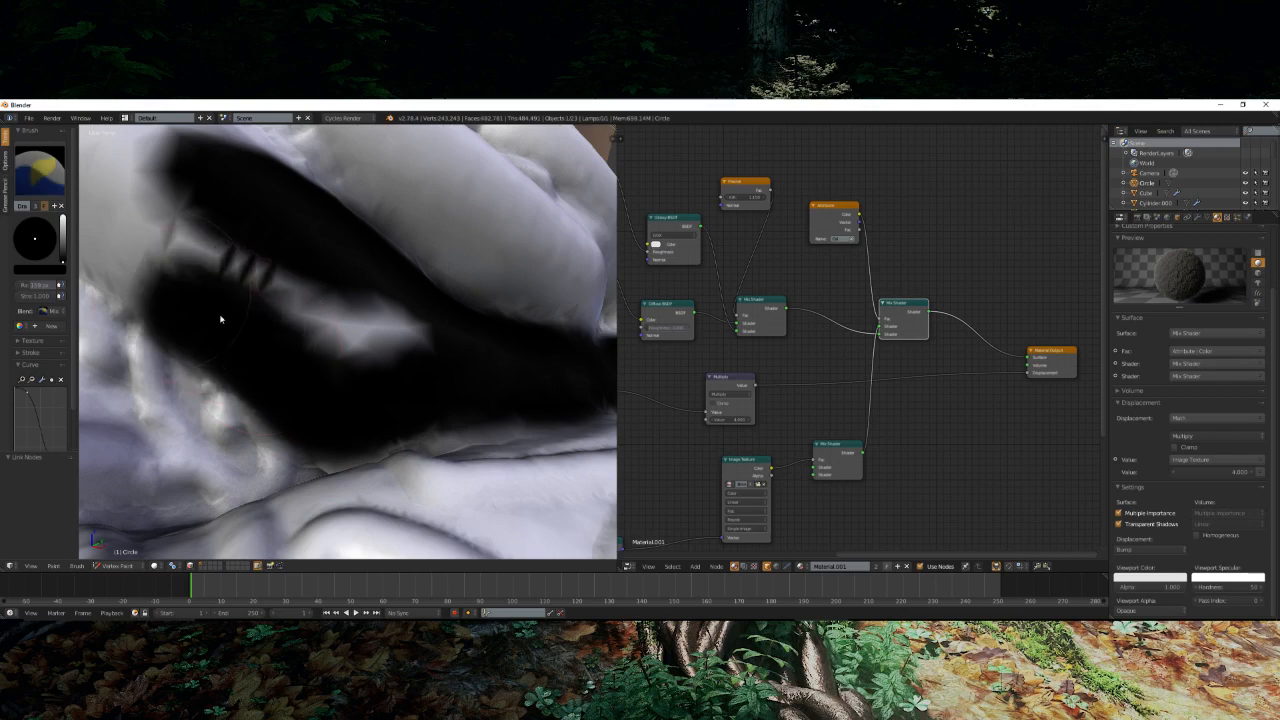
scroll(221, 319, "down", 8)
scroll(225, 325, "up", 3)
mouse_move(225, 325)
middle_mouse_down()
mouse_move(288, 372)
mouse_move(278, 366)
middle_mouse_up()
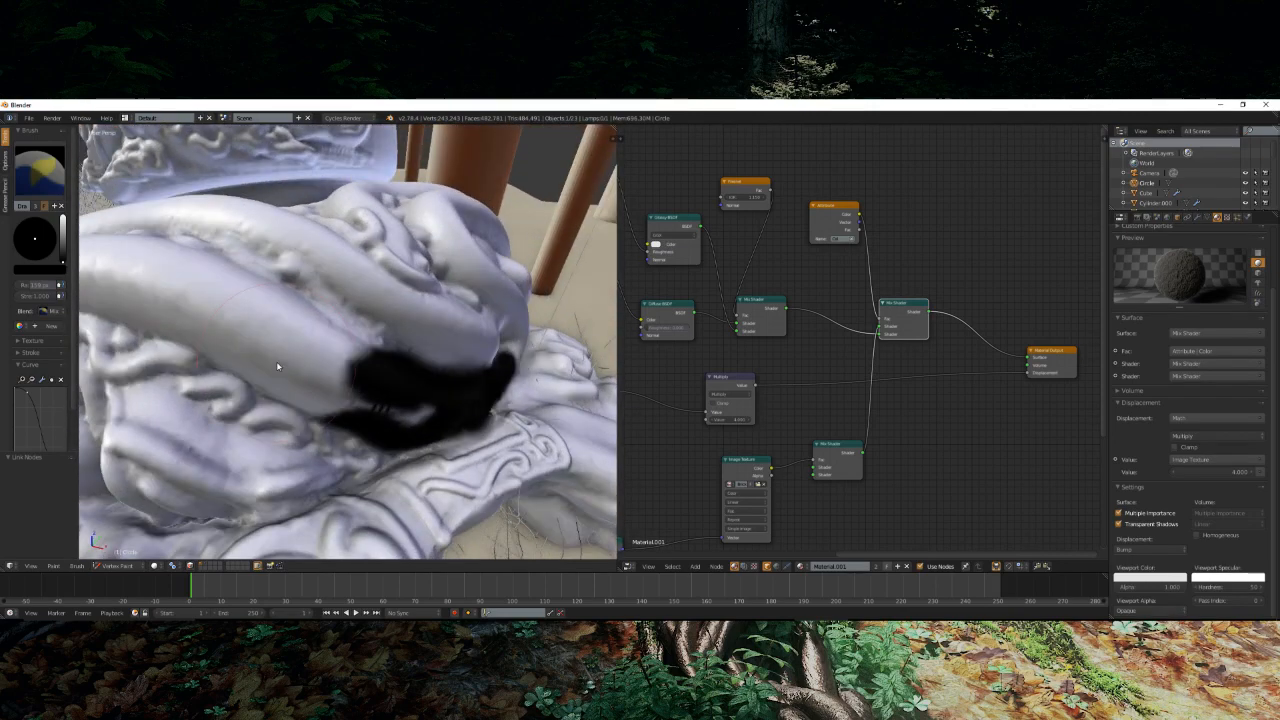
- Fill the unpainted gap between the two bands on the coil with black
mouse_move(363, 375)
middle_mouse_down()
mouse_move(354, 366)
mouse_move(335, 384)
middle_mouse_up()
scroll(354, 366, "up", 2)
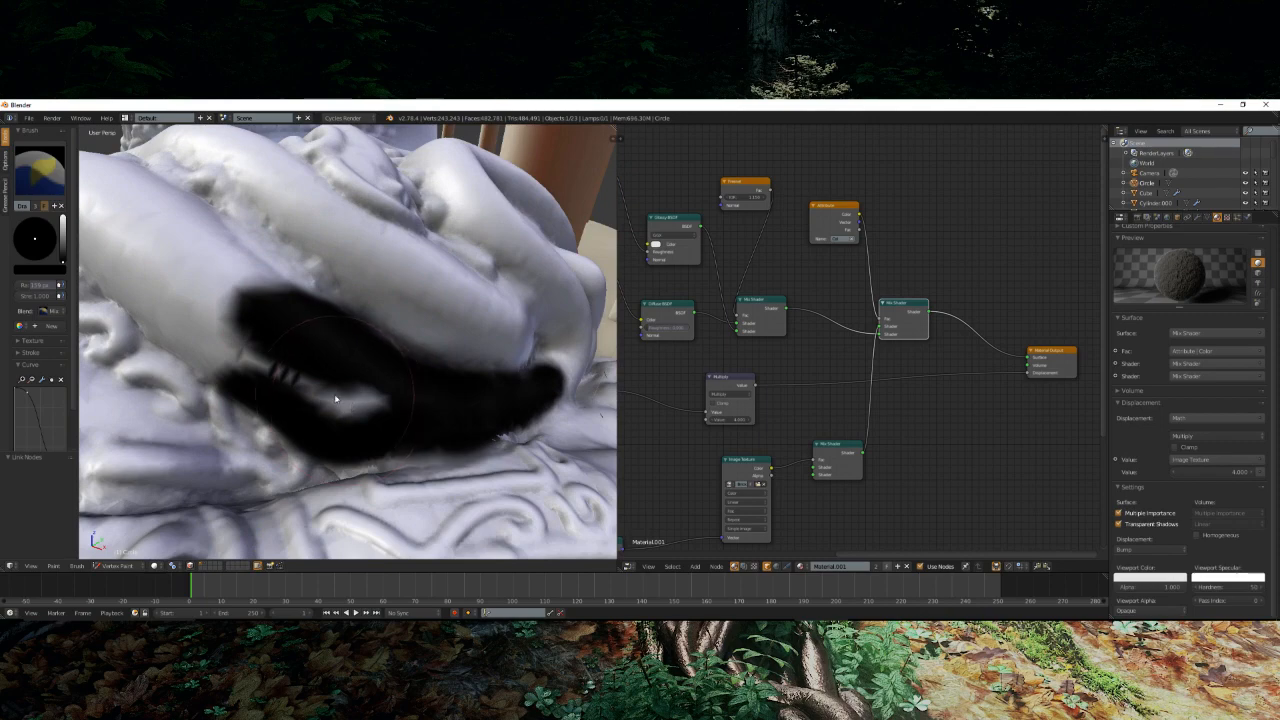
scroll(336, 398, "up", 4)
middle_click_drag(336, 398, 369, 405)
mouse_move(467, 446)
left_mouse_down()
mouse_move(443, 454)
mouse_move(212, 350)
left_mouse_up()
scroll(239, 357, "down", 6)
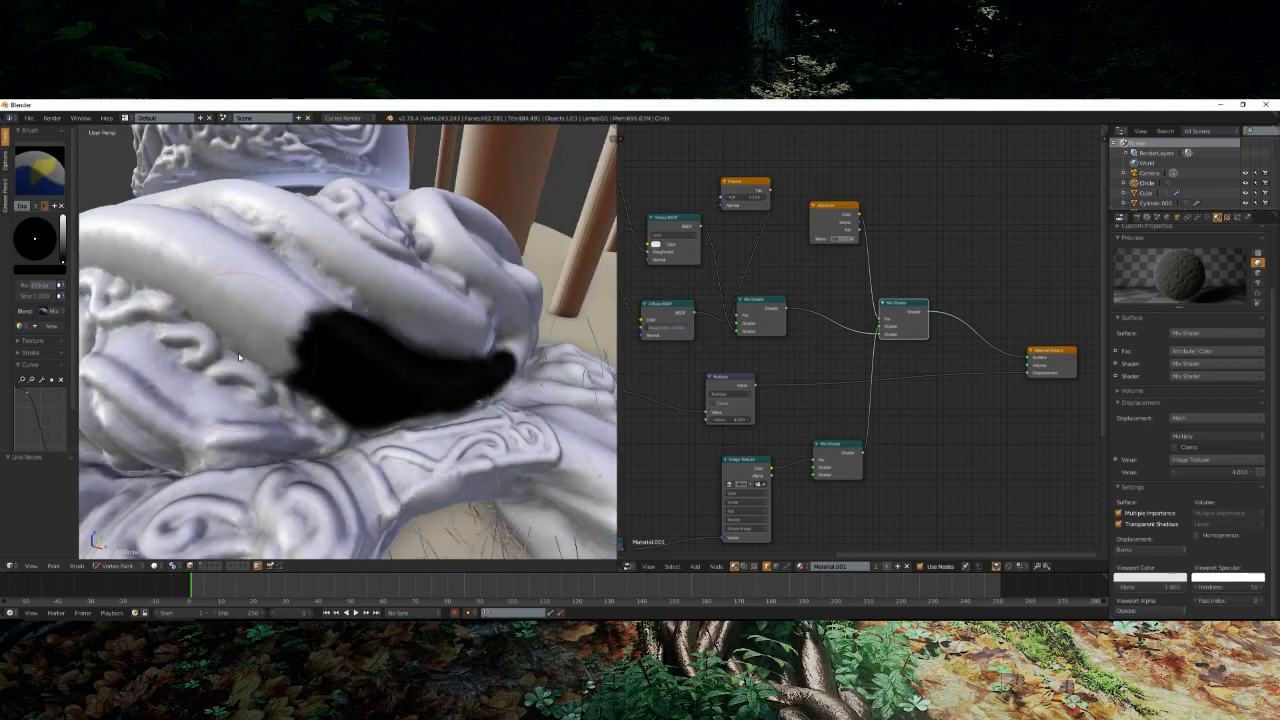
- Extend the black paint from the finished patch further along the smooth coil, covering its full width
middle_click_drag(239, 357, 323, 363)
scroll(323, 363, "up", 2)
scroll(404, 387, "up", 2)
scroll(406, 389, "down", 2)
middle_click_drag(411, 383, 421, 380)
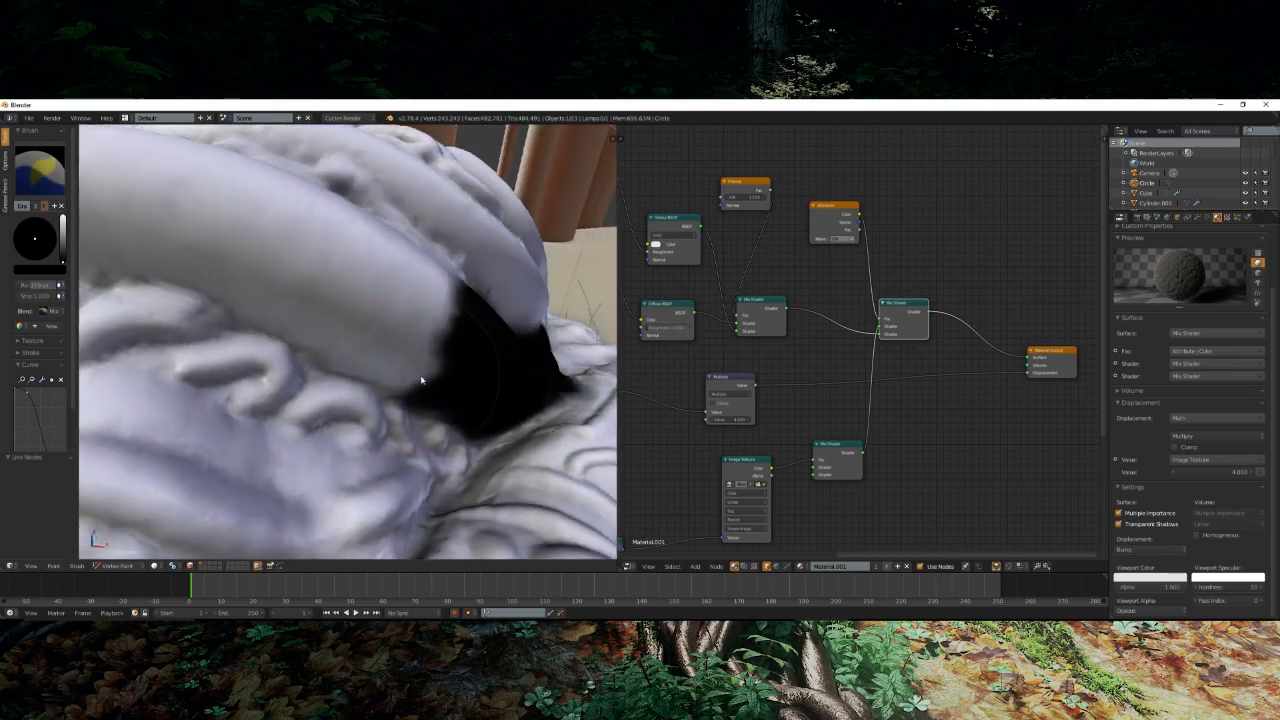
left_click_drag(421, 380, 171, 223)
mouse_move(171, 223)
middle_mouse_down()
mouse_move(285, 310)
mouse_move(279, 320)
middle_mouse_up()
left_click_drag(318, 393, 115, 268)
left_click_drag(374, 426, 277, 377)
mouse_move(186, 334)
middle_mouse_down()
mouse_move(260, 386)
mouse_move(324, 284)
mouse_move(329, 297)
middle_mouse_up()
mouse_move(390, 295)
left_mouse_down()
mouse_move(329, 306)
mouse_move(383, 263)
mouse_move(374, 248)
mouse_move(534, 289)
left_mouse_up()
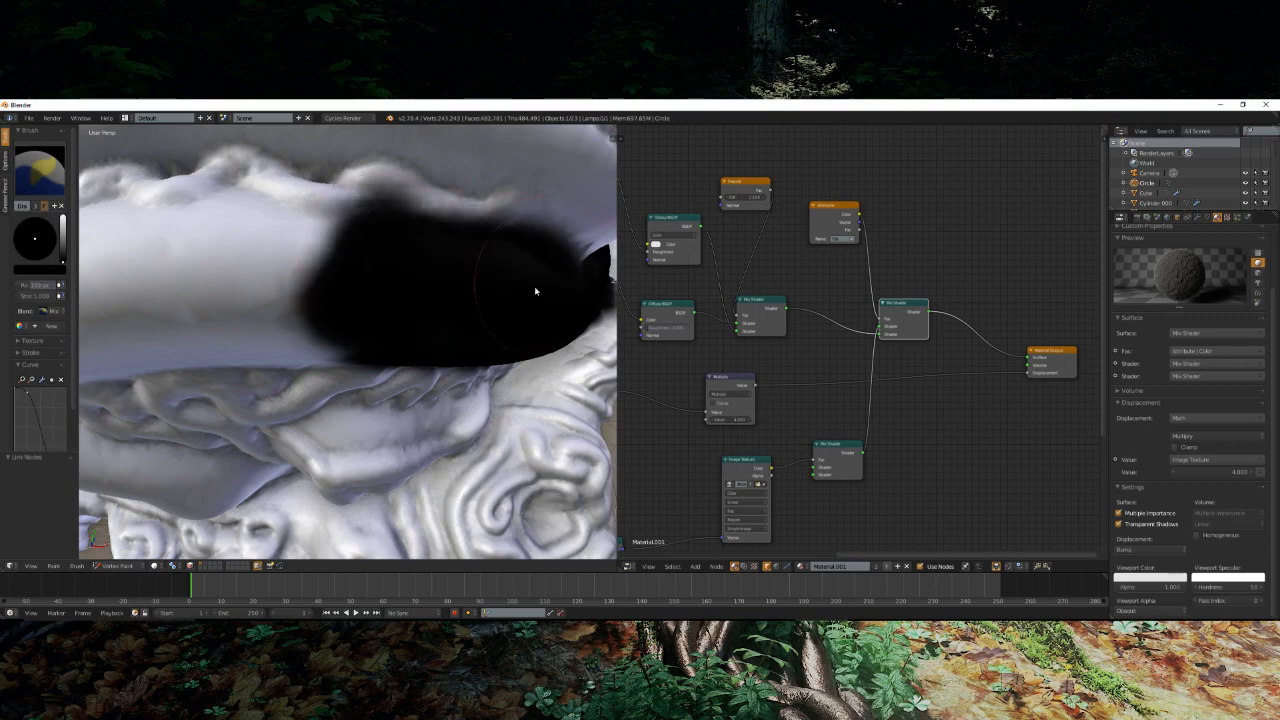
- Paint a black band across the front of the coil up to where it bends
mouse_move(534, 289)
middle_mouse_down()
mouse_move(423, 303)
mouse_move(463, 295)
middle_mouse_up()
scroll(482, 289, "up", 3)
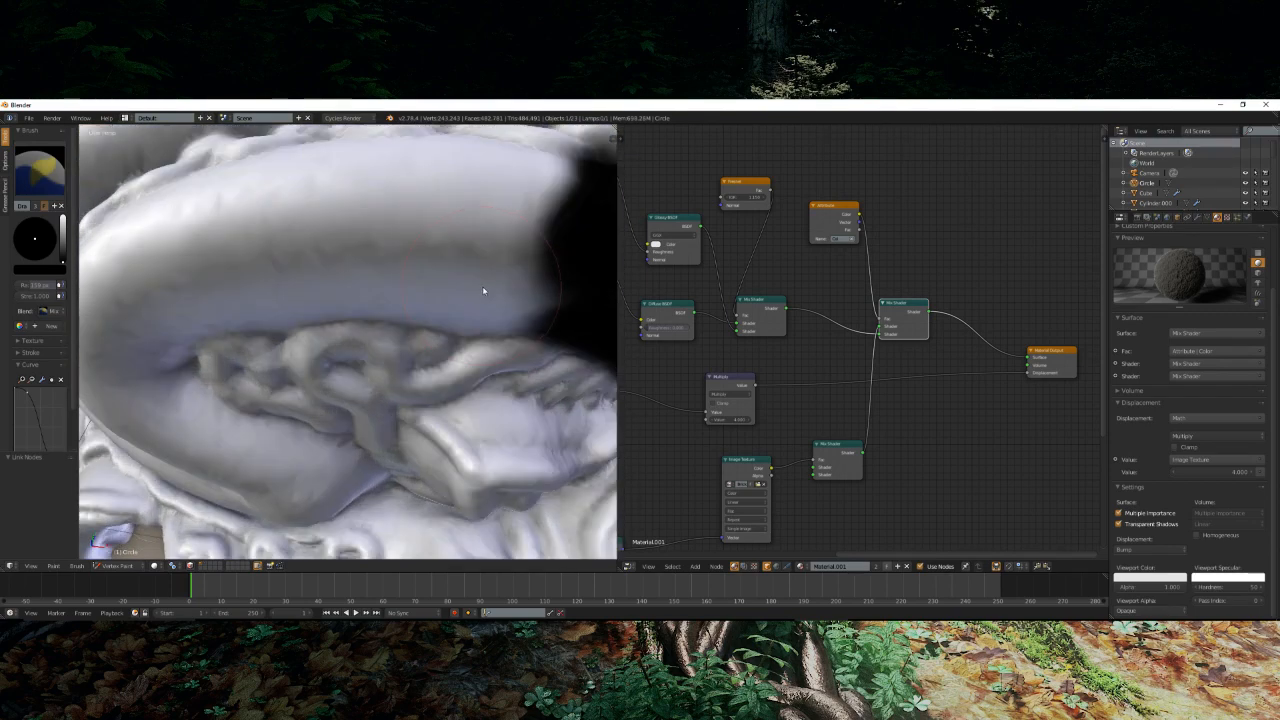
mouse_move(509, 258)
left_mouse_down()
mouse_move(160, 257)
mouse_move(429, 291)
mouse_move(523, 289)
mouse_move(176, 283)
mouse_move(204, 294)
left_mouse_up()
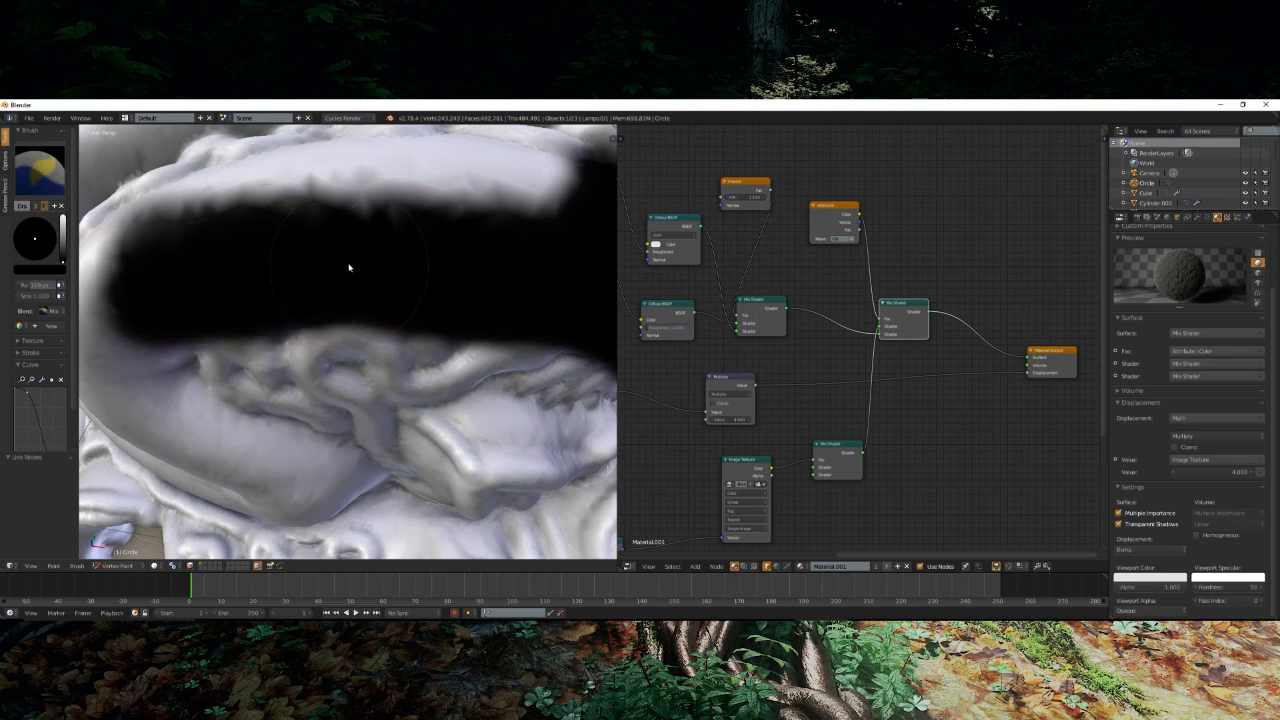
- Paint the upper side of the coil black up to the wavy ridge bordering it
scroll(328, 272, "down", 6)
mouse_move(328, 272)
middle_mouse_down()
mouse_move(306, 234)
mouse_move(311, 286)
mouse_move(420, 337)
middle_mouse_up()
scroll(420, 337, "up", 3)
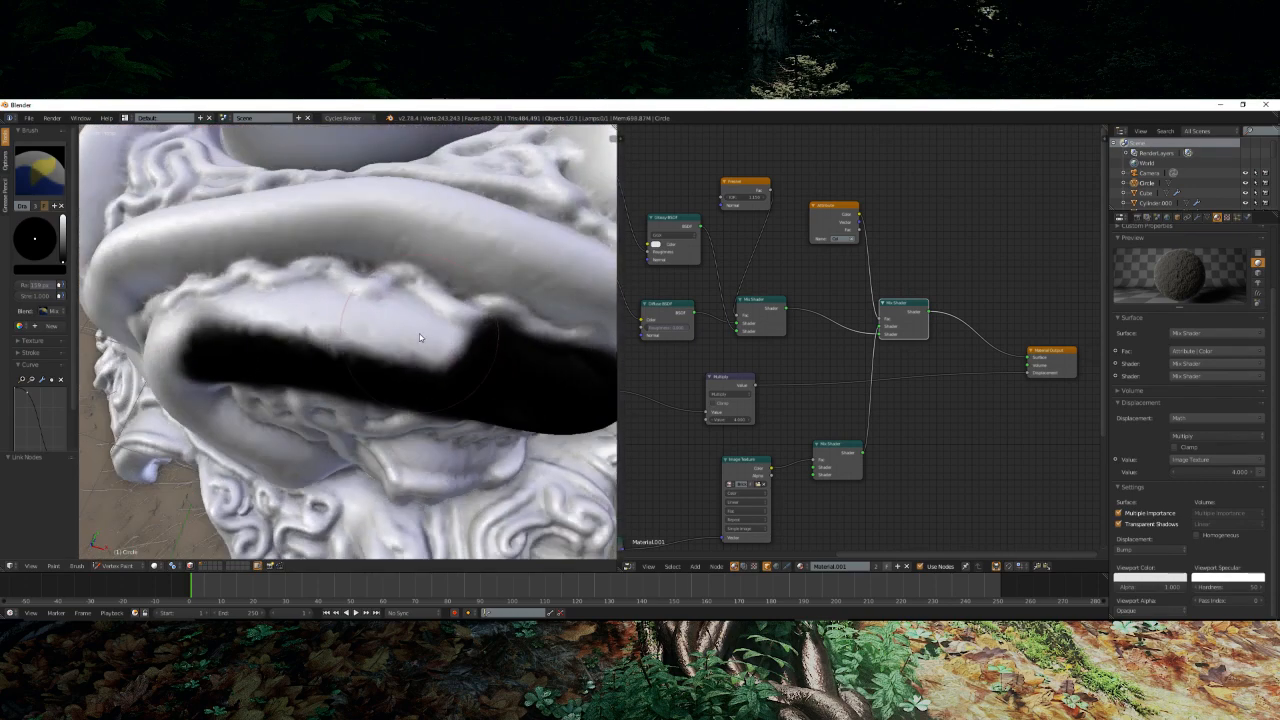
scroll(485, 380, "up", 3)
middle_click_drag(485, 380, 501, 392)
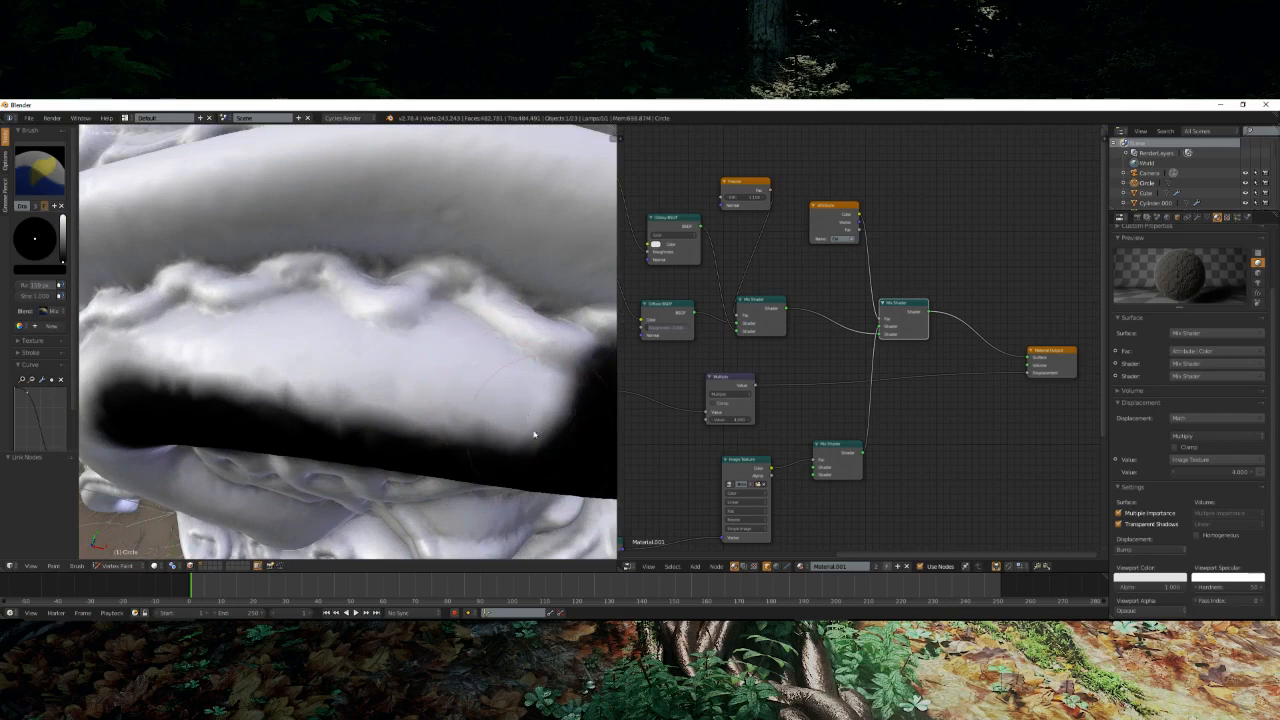
mouse_move(534, 434)
left_mouse_down()
mouse_move(443, 334)
mouse_move(529, 405)
mouse_move(291, 386)
mouse_move(286, 360)
mouse_move(327, 351)
left_mouse_up()
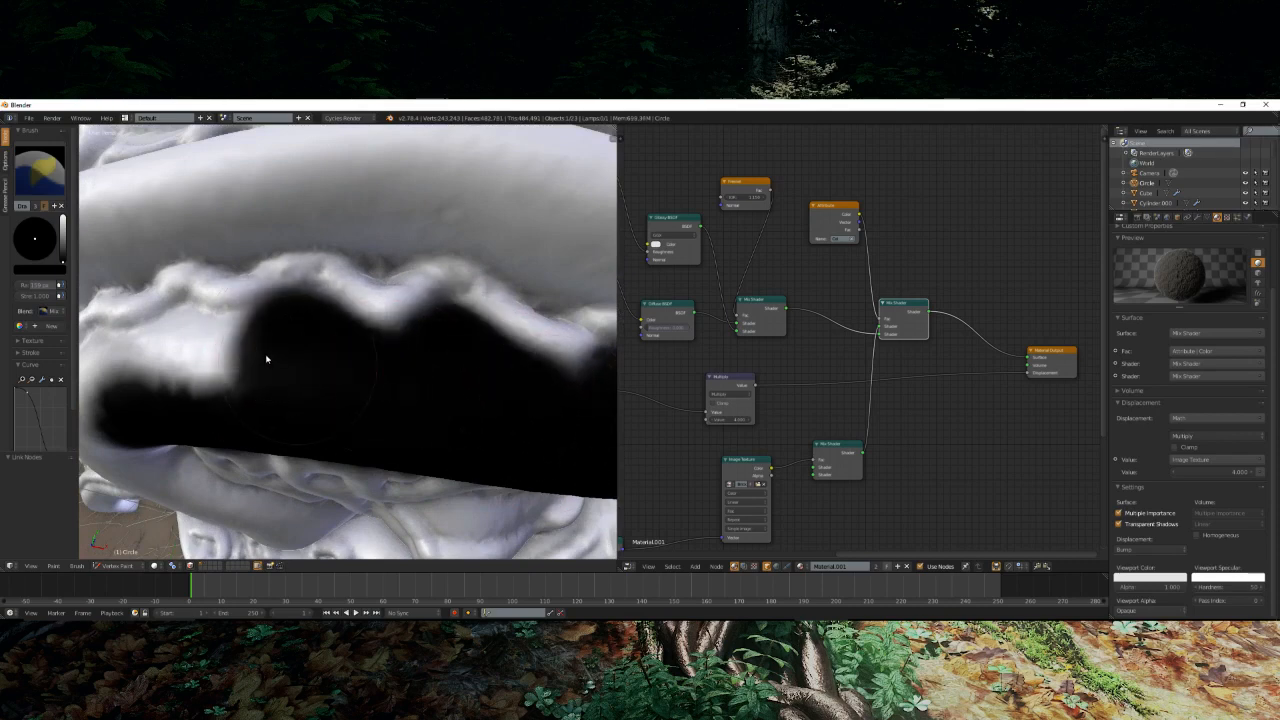
middle_click_drag(267, 358, 311, 341)
mouse_move(546, 364)
left_mouse_down()
mouse_move(524, 369)
mouse_move(565, 341)
left_mouse_up()
middle_click_drag(549, 349, 531, 320)
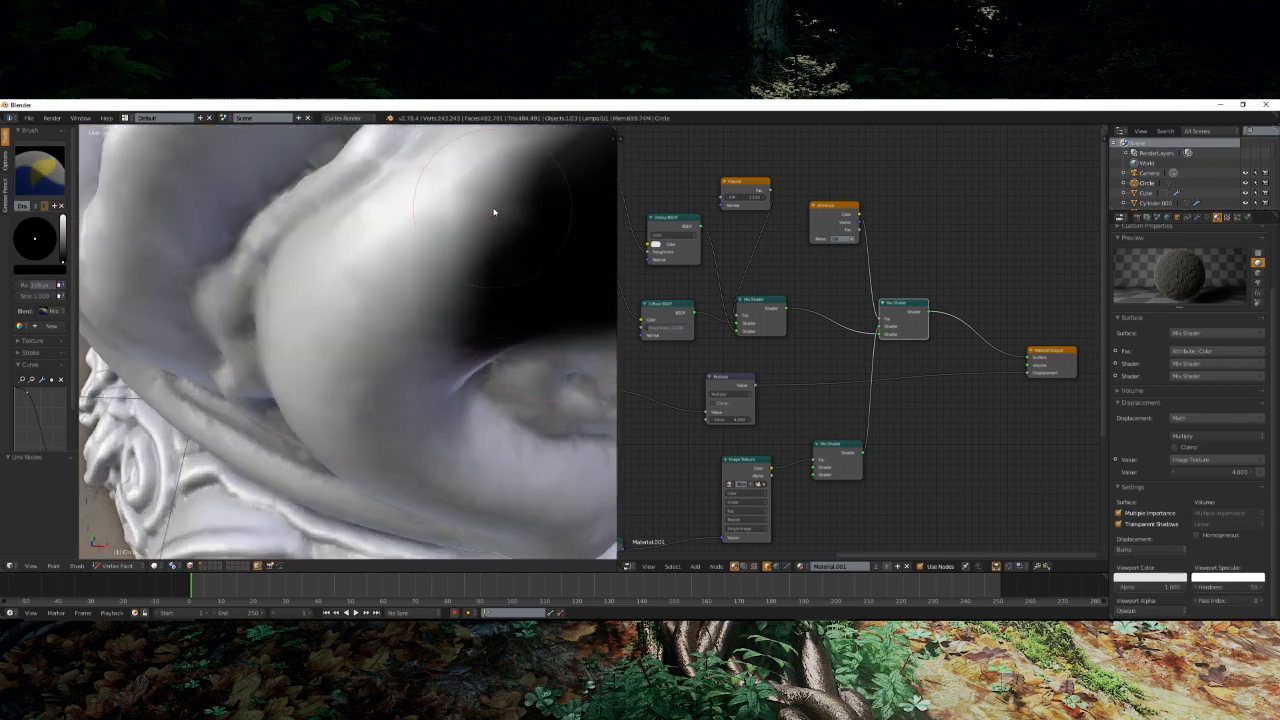
mouse_move(493, 212)
middle_mouse_down()
mouse_move(511, 217)
mouse_move(417, 337)
mouse_move(434, 330)
middle_mouse_up()
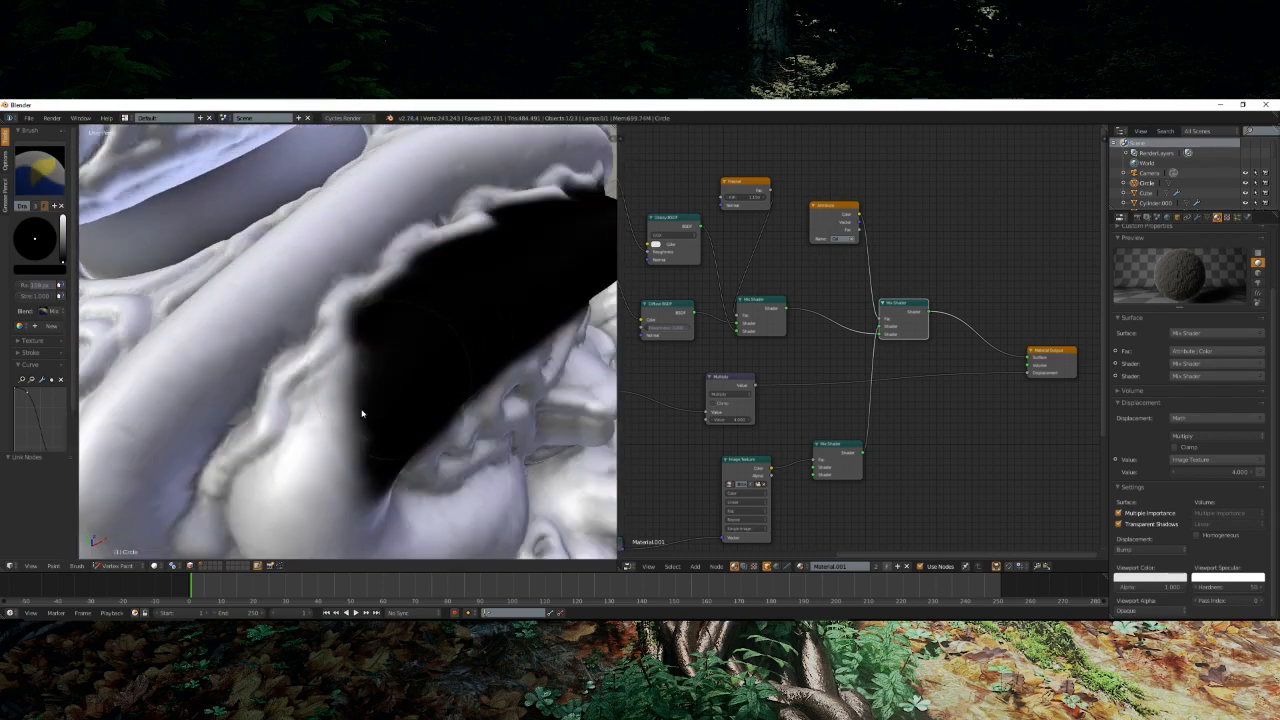
left_click_drag(362, 413, 333, 455)
scroll(379, 387, "down", 5)
middle_click_drag(379, 387, 394, 349)
scroll(386, 347, "up", 3)
left_click_drag(343, 393, 241, 253)
middle_click_drag(264, 298, 356, 391)
key("ctrl+z")
- Paint the coil's bend black, following it around beneath the small knotted relief
scroll(346, 380, "up", 2)
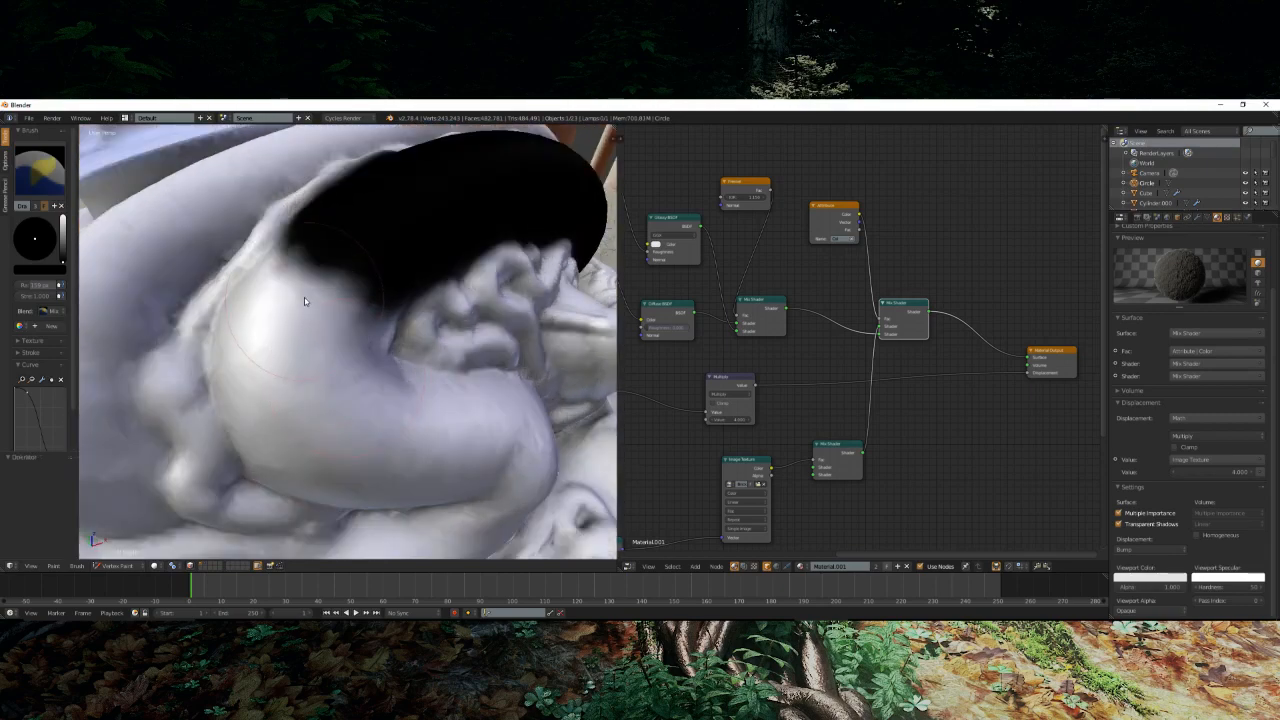
mouse_move(304, 297)
left_mouse_down()
mouse_move(284, 295)
mouse_move(271, 420)
mouse_move(371, 466)
mouse_move(366, 304)
left_mouse_up()
mouse_move(352, 361)
middle_mouse_down()
mouse_move(310, 377)
mouse_move(264, 372)
middle_mouse_up()
mouse_move(264, 373)
left_mouse_down()
mouse_move(297, 417)
mouse_move(256, 380)
left_mouse_up()
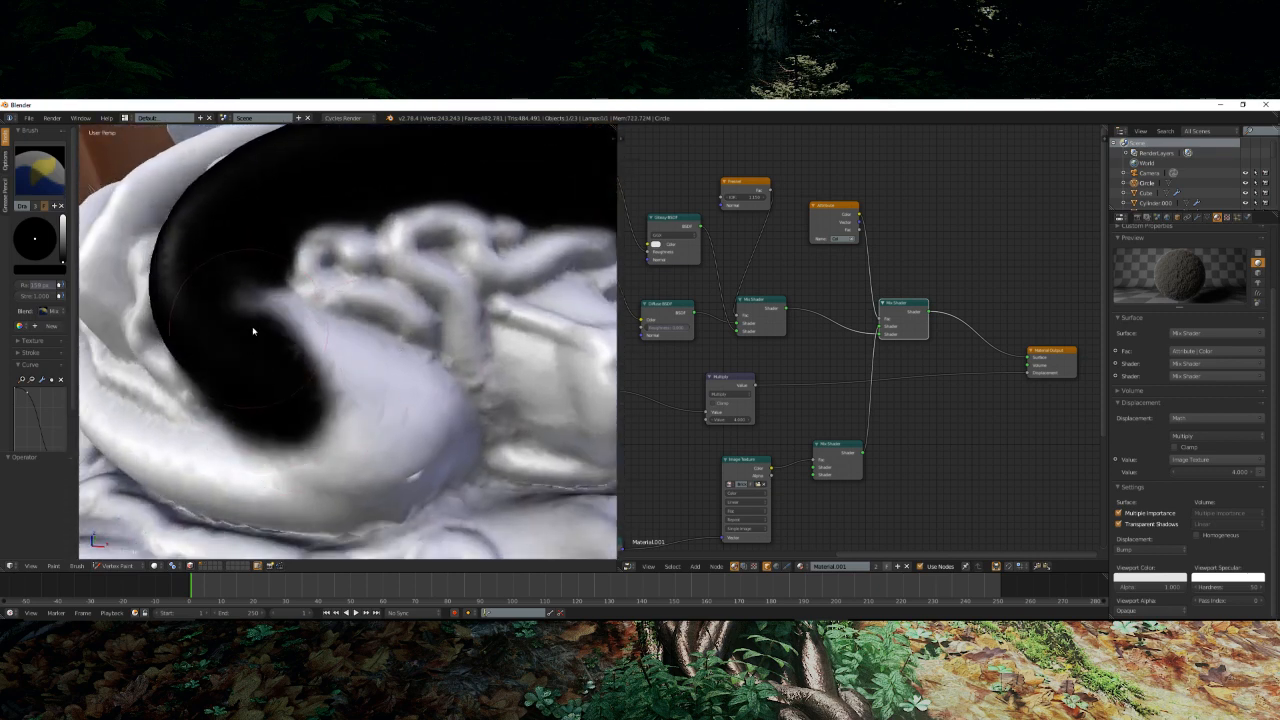
mouse_move(253, 331)
left_mouse_down()
mouse_move(355, 395)
mouse_move(411, 409)
mouse_move(351, 363)
mouse_move(414, 486)
mouse_move(334, 503)
mouse_move(308, 457)
left_mouse_up()
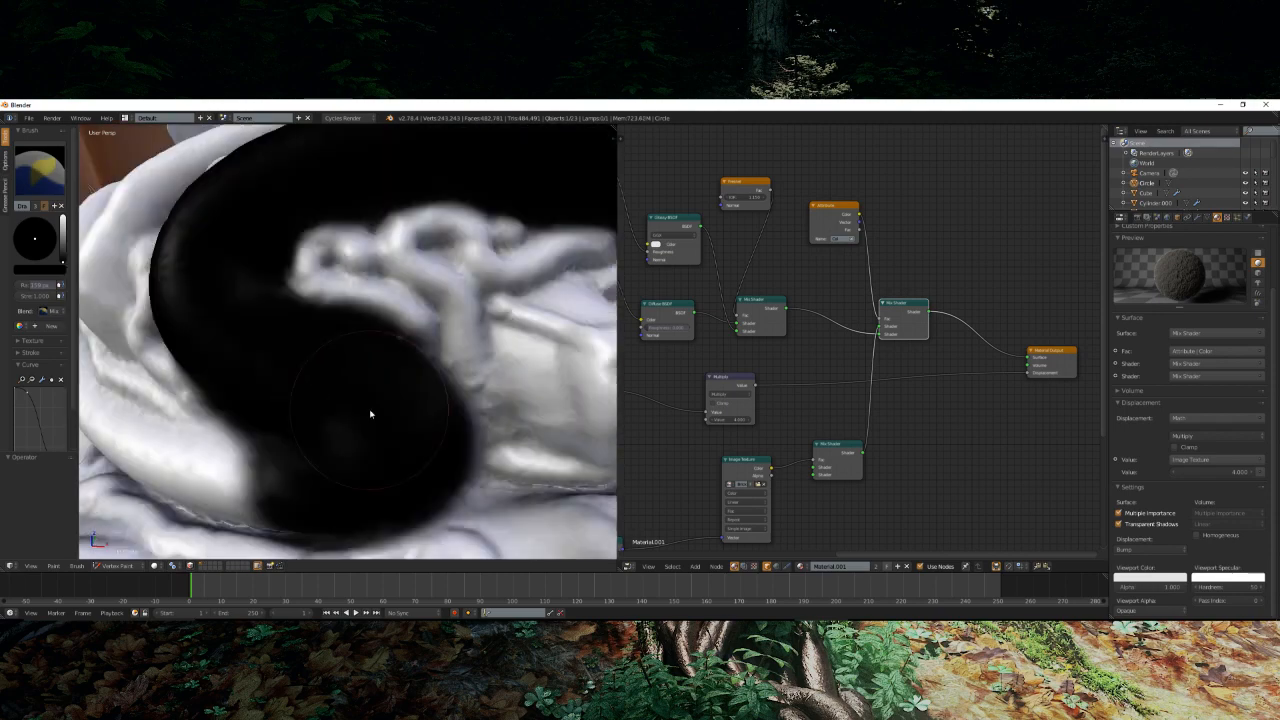
- Paint the lower coil black from the finished bend along its front, covering it down to the base
mouse_move(370, 413)
middle_mouse_down()
mouse_move(486, 357)
mouse_move(366, 337)
mouse_move(406, 358)
middle_mouse_up()
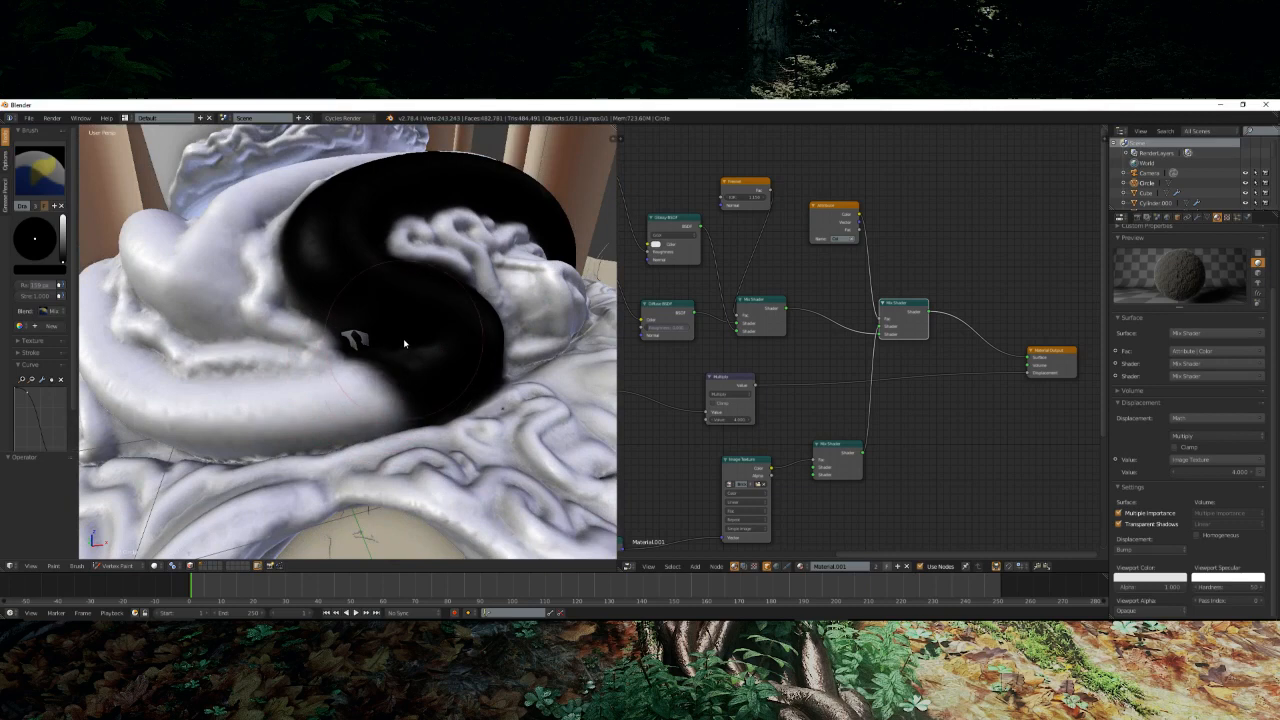
scroll(405, 344, "up", 6)
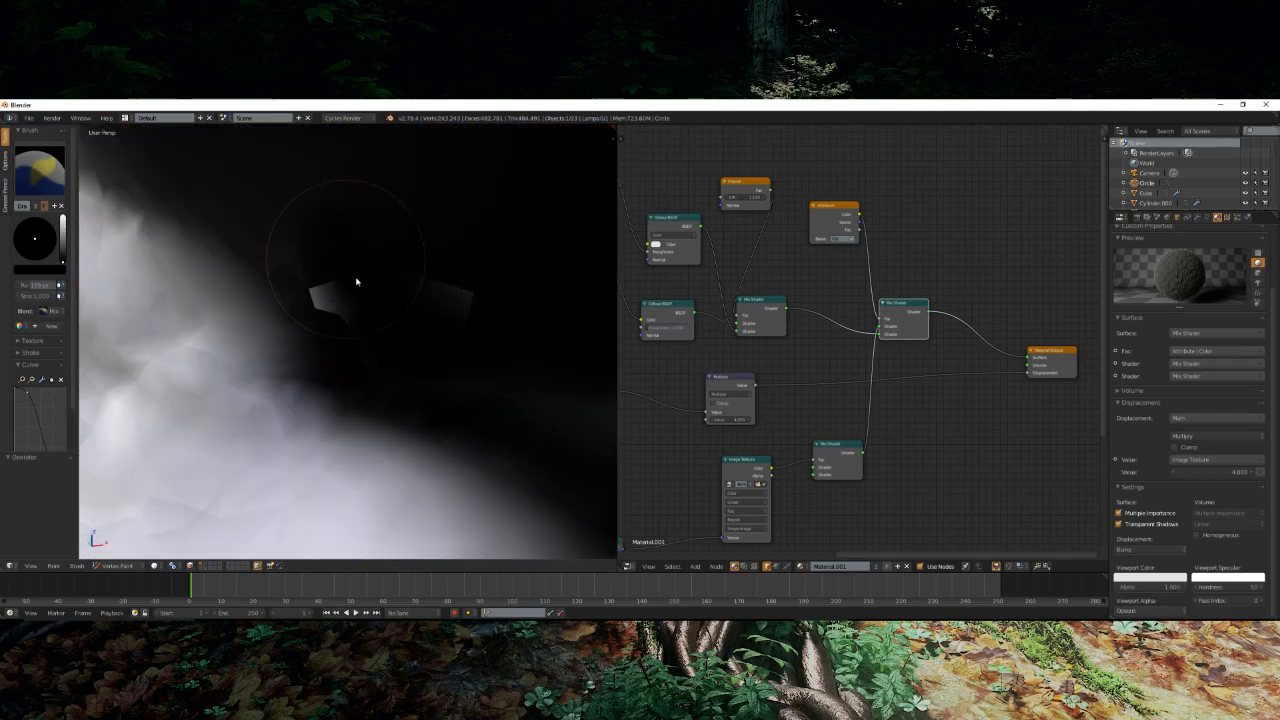
scroll(469, 338, "down", 5)
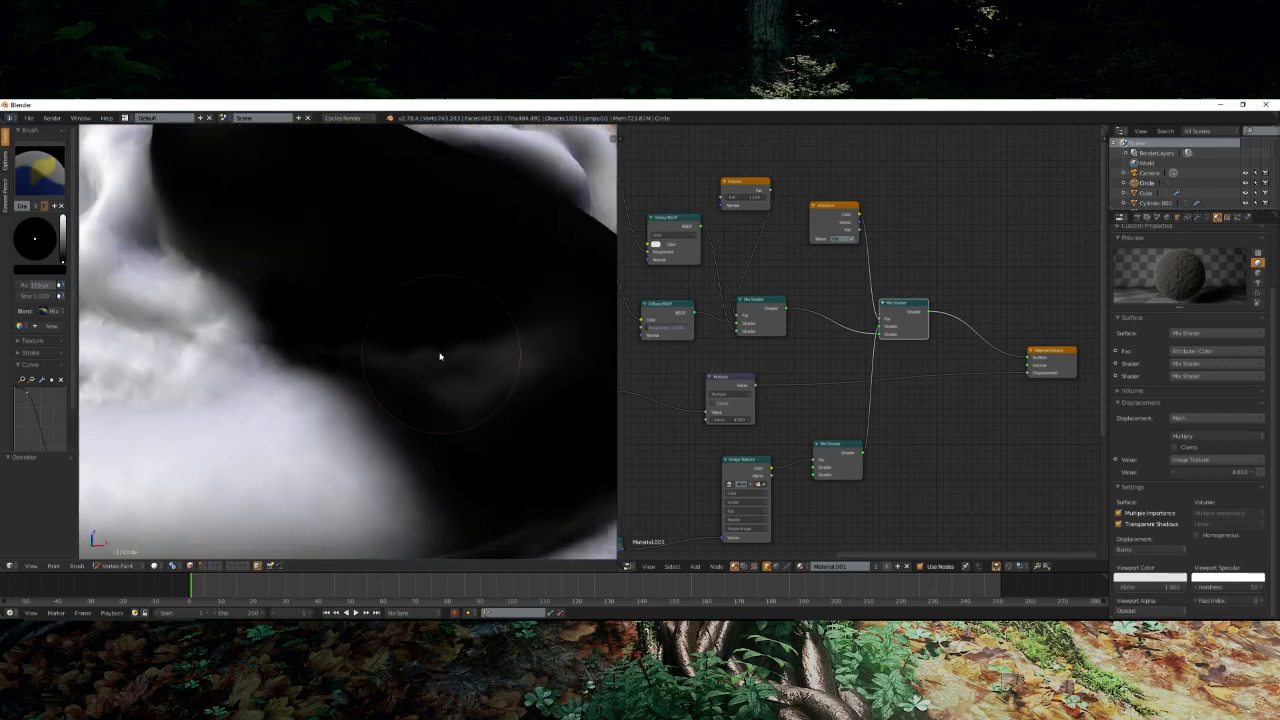
middle_click_drag(437, 403, 440, 380)
mouse_move(434, 379)
left_mouse_down()
mouse_move(343, 394)
mouse_move(378, 402)
mouse_move(354, 377)
mouse_move(131, 417)
mouse_move(237, 417)
left_mouse_up()
mouse_move(237, 417)
middle_mouse_down()
mouse_move(380, 388)
mouse_move(408, 396)
middle_mouse_up()
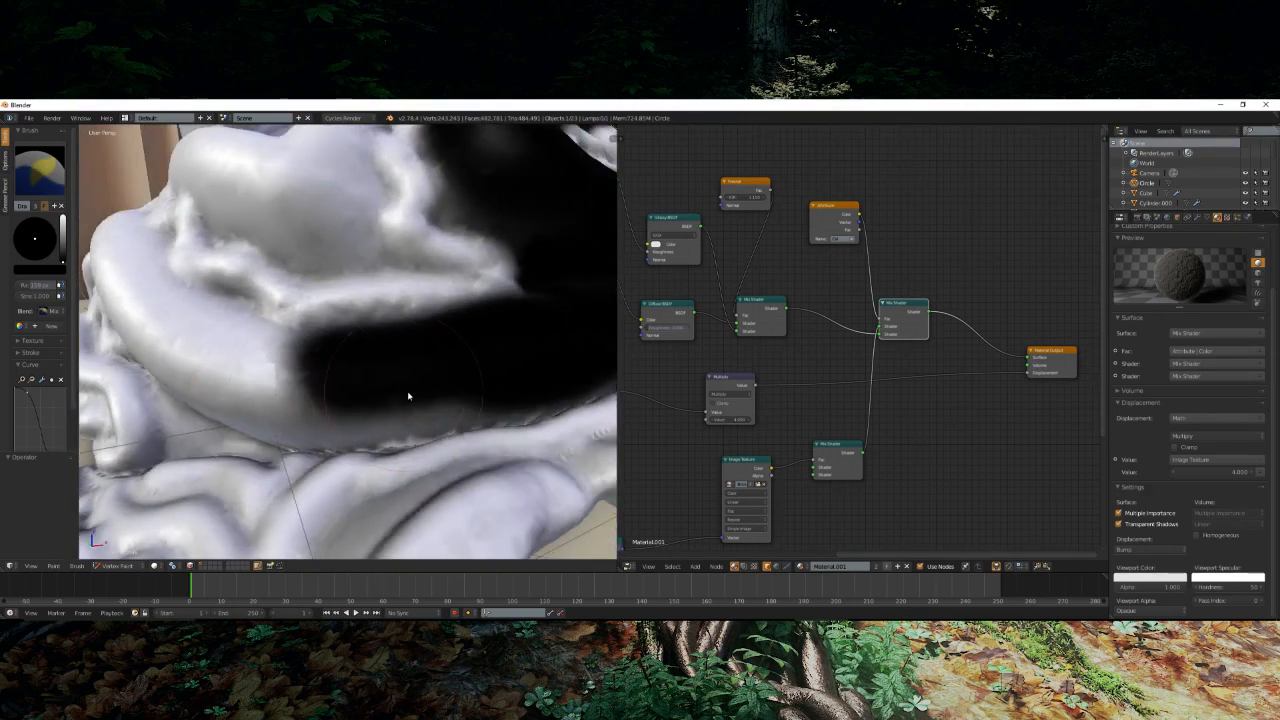
mouse_move(423, 392)
left_mouse_down()
mouse_move(277, 391)
mouse_move(335, 399)
left_mouse_up()
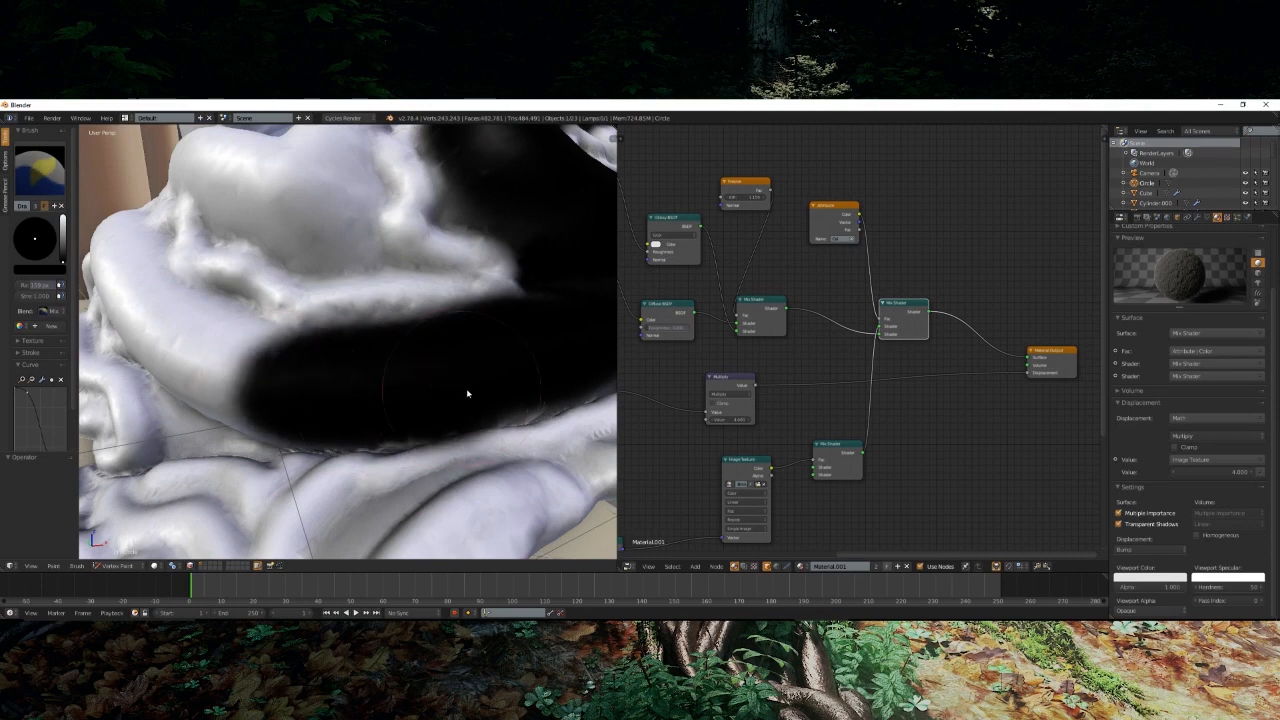
- Carry the black further along the lower coil and cover the rounded bulge enclosed by the knotted relief
middle_click_drag(474, 350, 457, 400)
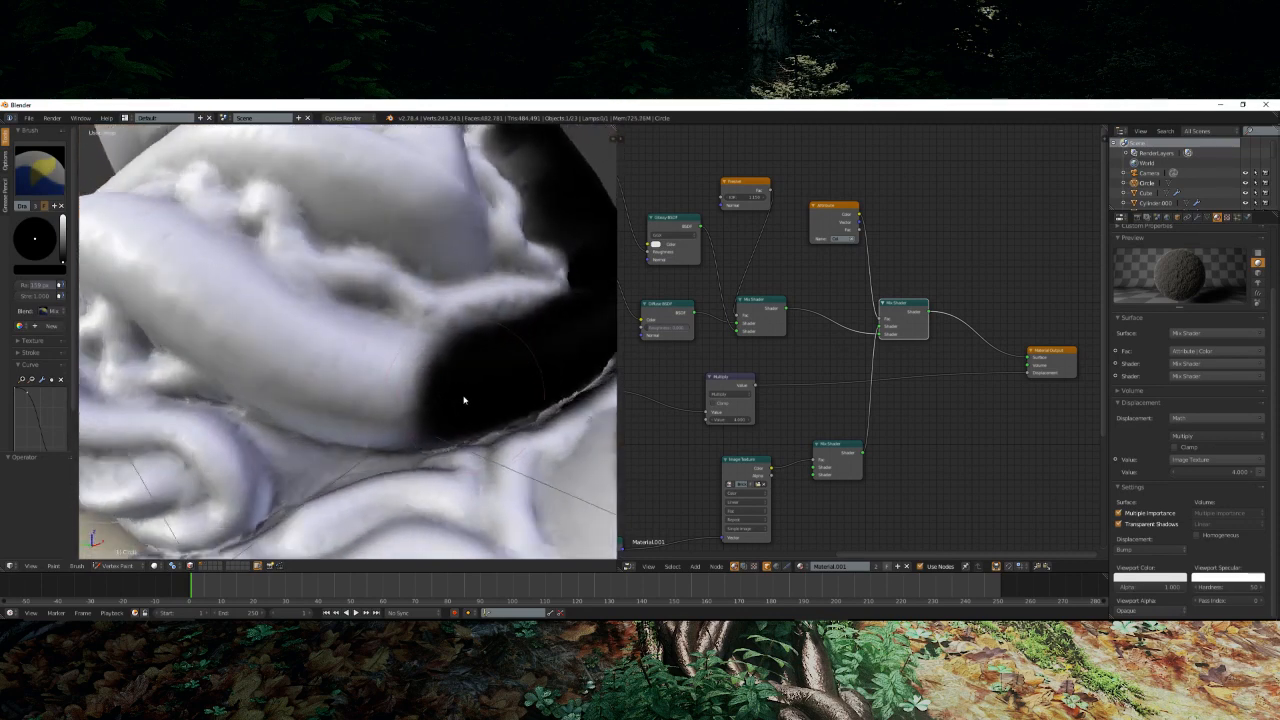
mouse_move(457, 400)
left_mouse_down()
mouse_move(309, 381)
mouse_move(189, 297)
mouse_move(352, 370)
mouse_move(217, 277)
mouse_move(280, 309)
left_mouse_up()
mouse_move(280, 309)
middle_mouse_down()
mouse_move(226, 289)
mouse_move(241, 345)
mouse_move(287, 374)
mouse_move(316, 338)
mouse_move(414, 334)
mouse_move(329, 346)
mouse_move(429, 376)
middle_mouse_up()
mouse_move(428, 376)
left_mouse_down()
mouse_move(391, 289)
mouse_move(457, 340)
mouse_move(440, 400)
mouse_move(333, 354)
mouse_move(323, 249)
mouse_move(403, 249)
mouse_move(525, 335)
left_mouse_up()
mouse_move(525, 335)
middle_mouse_down()
mouse_move(430, 310)
mouse_move(435, 331)
middle_mouse_up()
left_click_drag(340, 419, 256, 351)
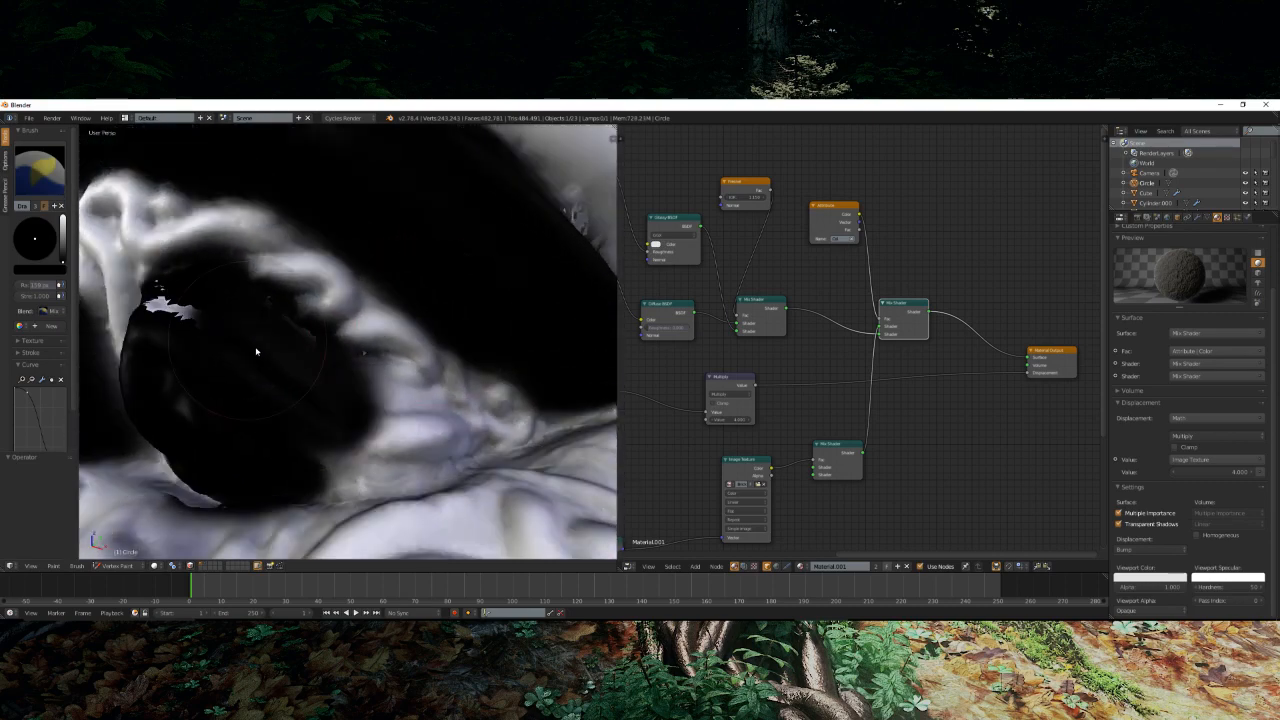
- Touch up the pale spots left along the lower edges of the black coils where they meet the ornamented base
mouse_move(278, 370)
middle_mouse_down()
mouse_move(312, 397)
mouse_move(425, 428)
mouse_move(467, 375)
middle_mouse_up()
scroll(448, 427, "down", 6)
scroll(468, 373, "up", 8)
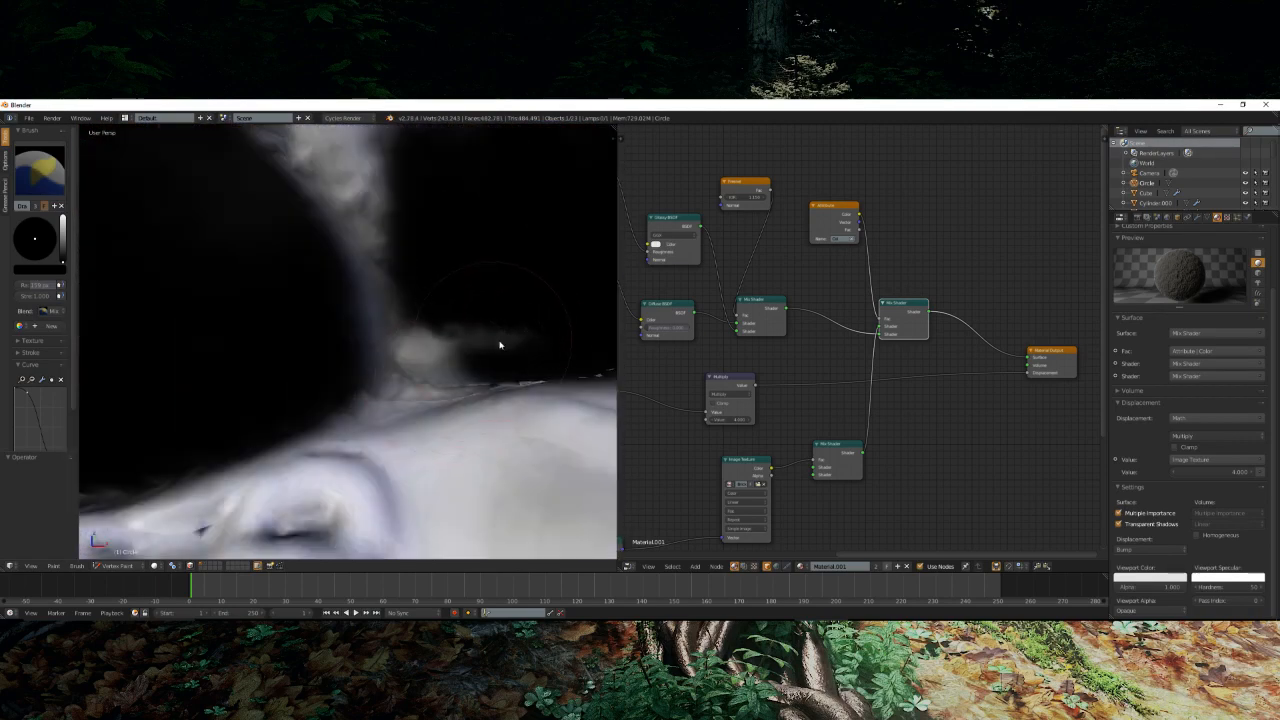
left_click_drag(500, 345, 481, 334)
scroll(480, 334, "down", 8)
middle_click_drag(480, 334, 410, 331)
scroll(408, 331, "up", 6)
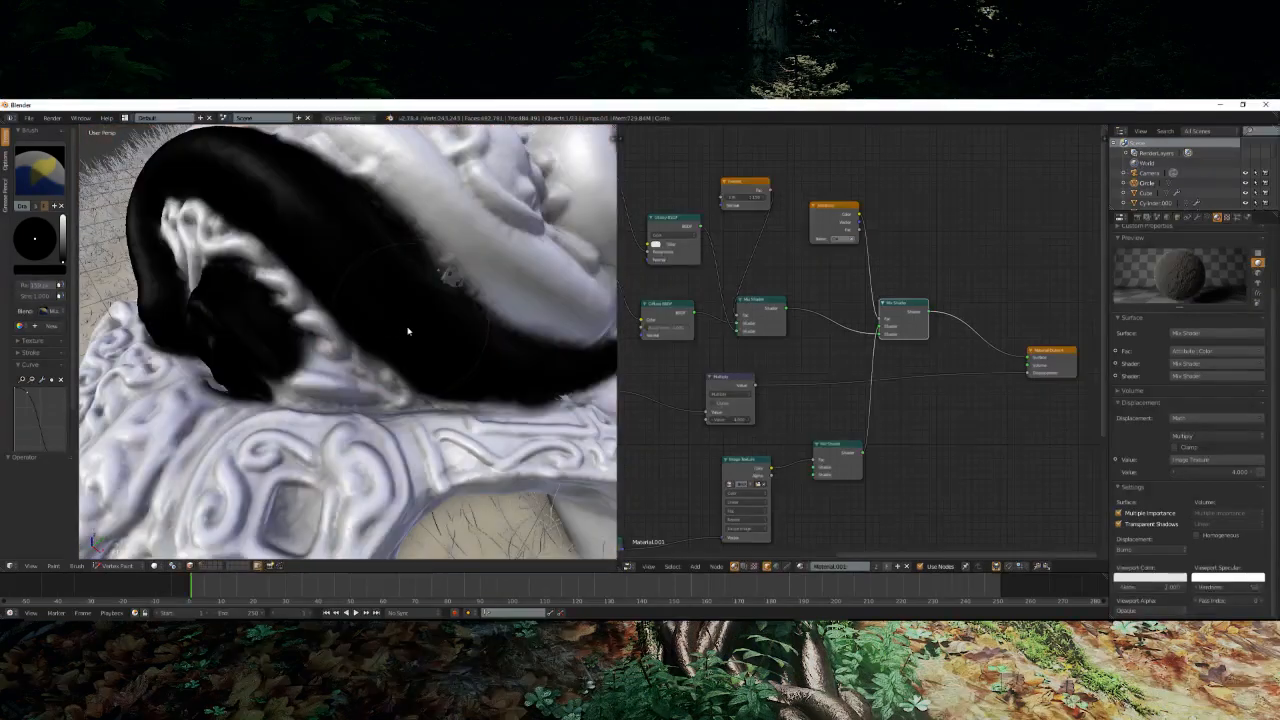
scroll(330, 410, "up", 6)
scroll(317, 420, "down", 3)
mouse_move(270, 406)
left_mouse_down()
mouse_move(296, 409)
mouse_move(243, 371)
mouse_move(337, 414)
left_mouse_up()
scroll(337, 414, "down", 6)
mouse_move(337, 414)
middle_mouse_down()
mouse_move(145, 350)
mouse_move(390, 380)
middle_mouse_up()
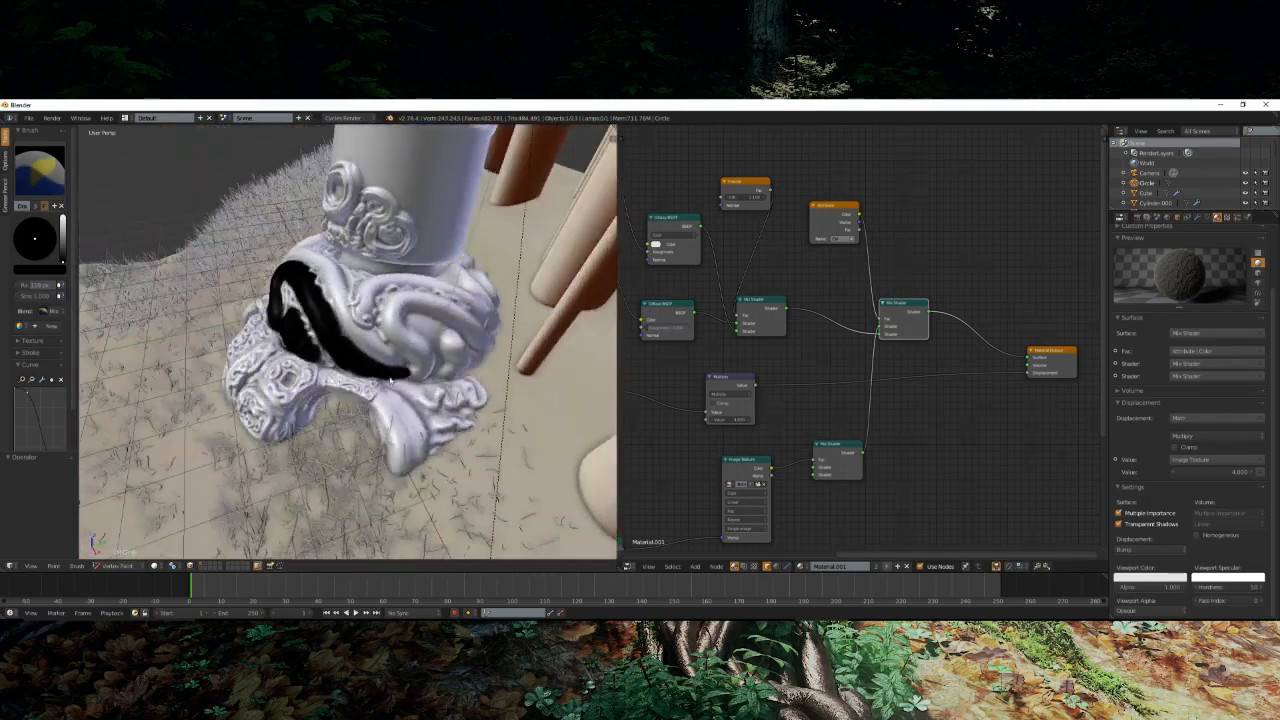
- Paint the lower bend of the adjoining smooth coil black and carry the paint up its front strand
scroll(390, 380, "up", 8)
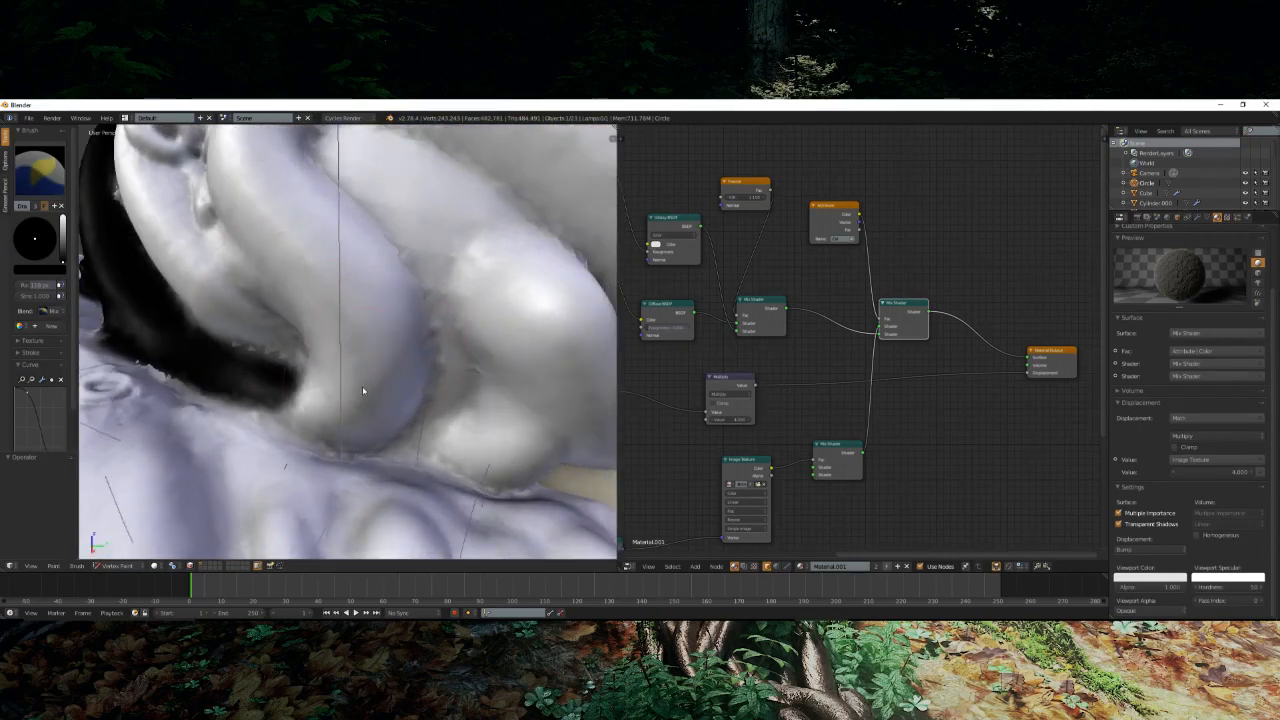
key("KP_0")
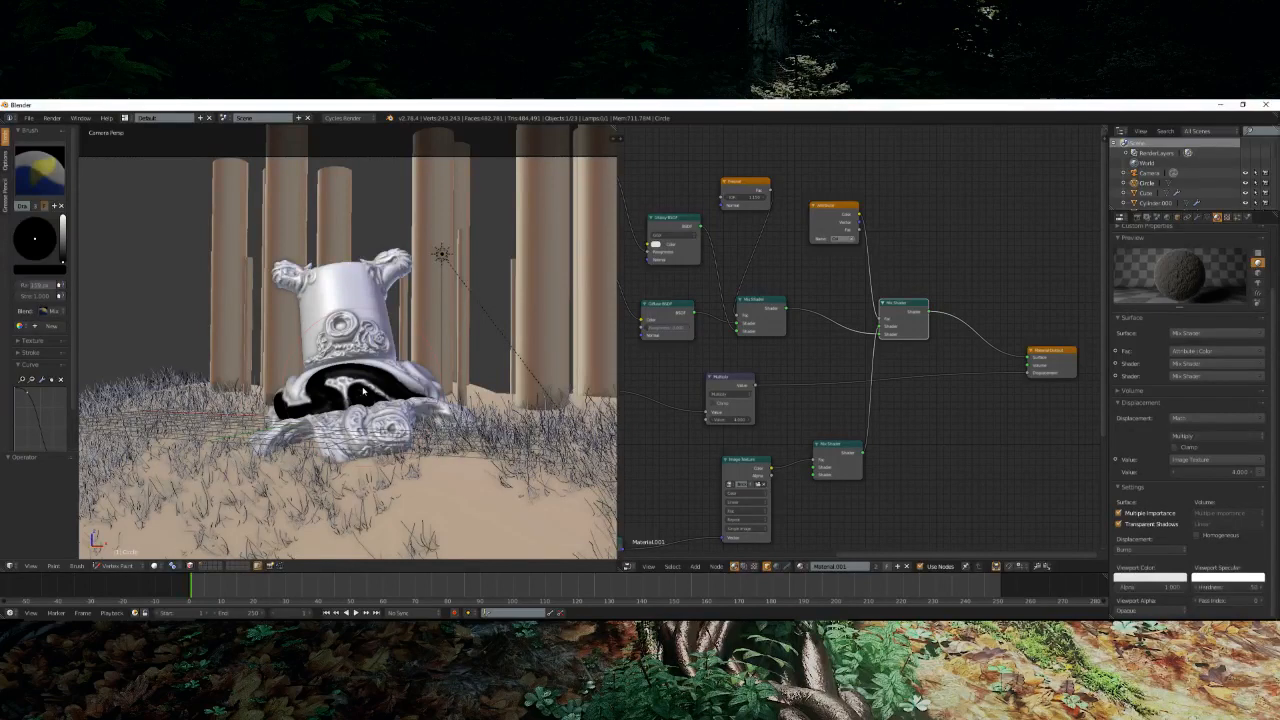
key("KP_0")
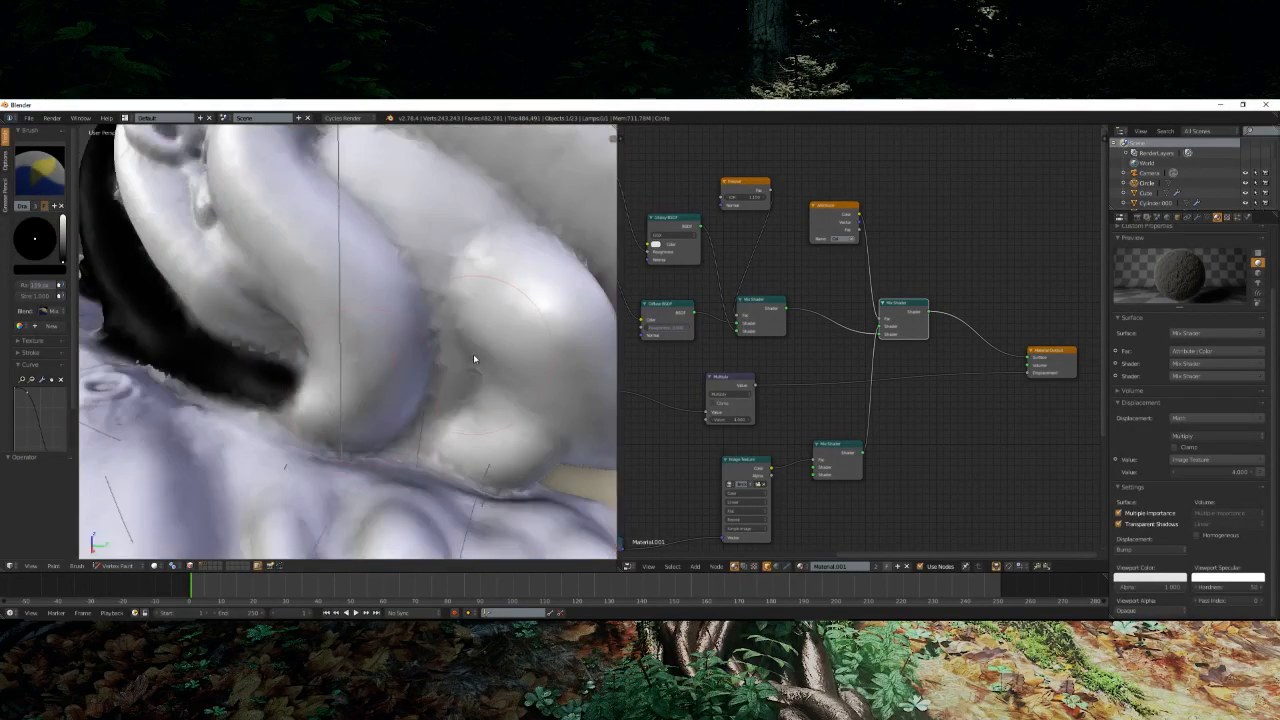
mouse_move(390, 353)
left_mouse_down()
mouse_move(366, 423)
mouse_move(309, 249)
mouse_move(362, 322)
left_mouse_up()
left_click_drag(292, 272, 257, 171)
middle_click_drag(257, 171, 278, 212)
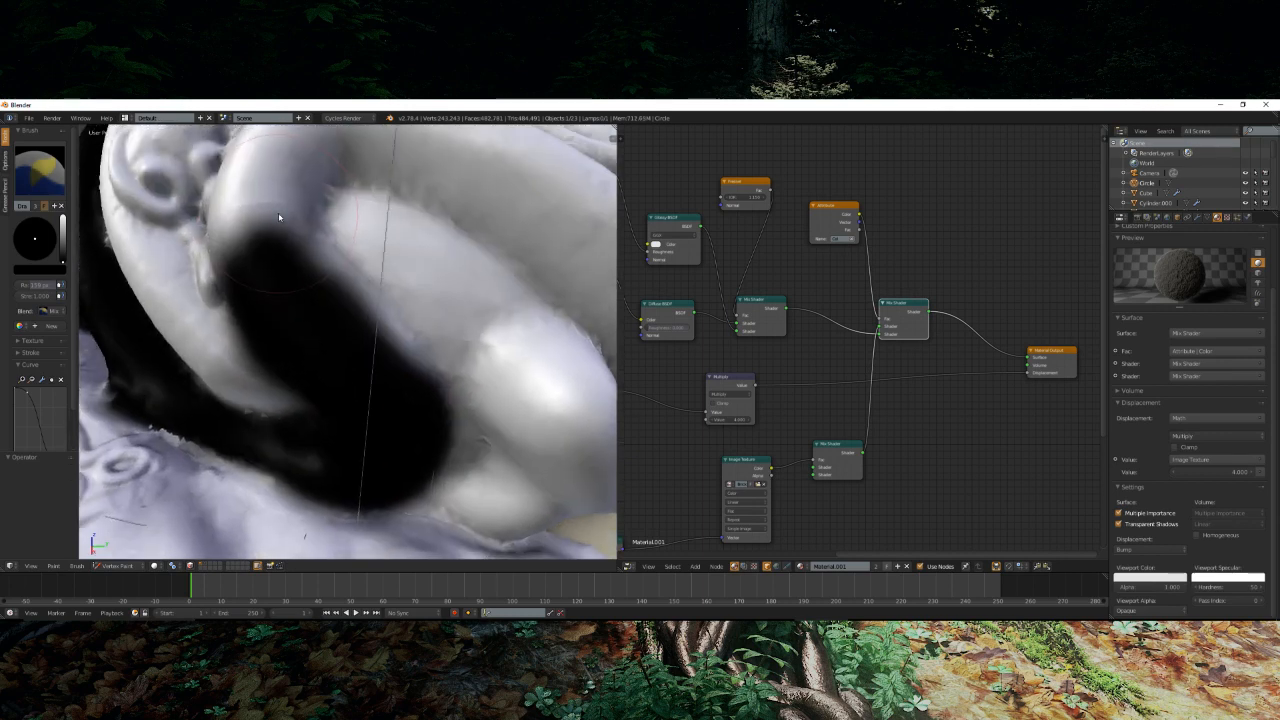
mouse_move(381, 353)
left_mouse_down()
mouse_move(274, 237)
mouse_move(277, 177)
left_mouse_up()
middle_click_drag(277, 177, 311, 218)
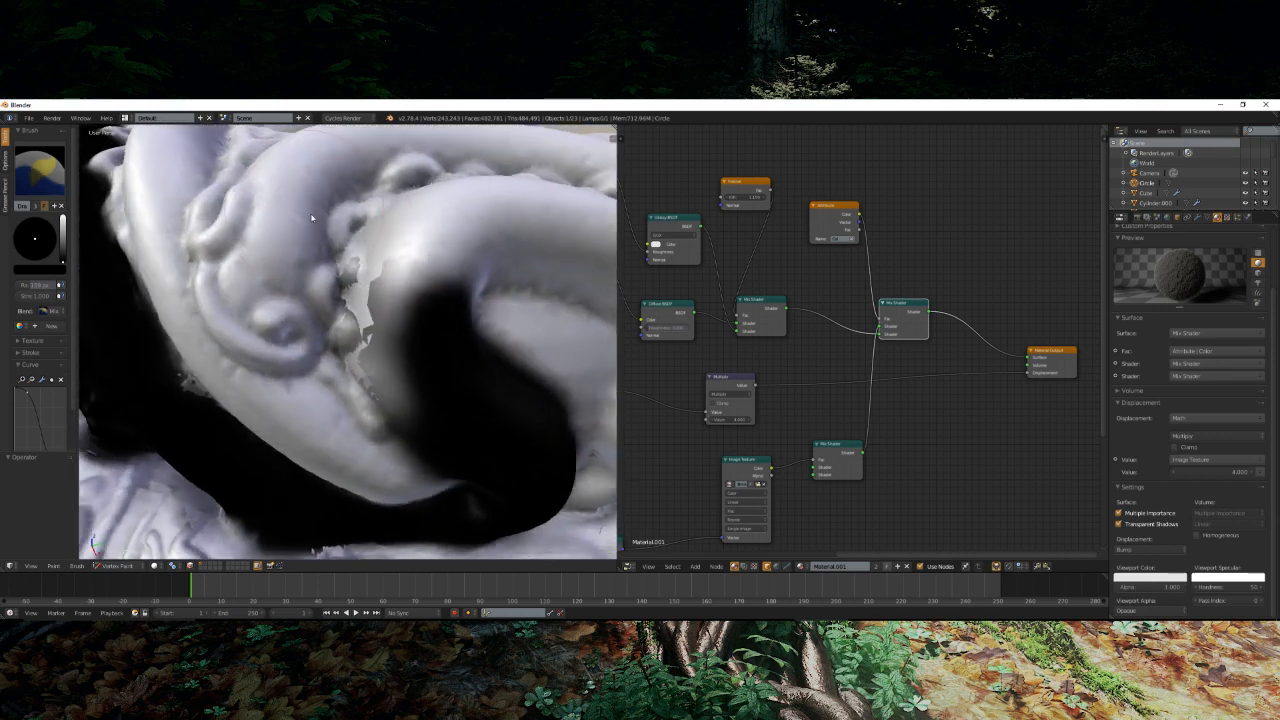
- Paint the top of the coil's loop black, following the curve over to its far side
mouse_move(389, 334)
left_mouse_down()
mouse_move(380, 289)
mouse_move(394, 341)
mouse_move(491, 246)
mouse_move(451, 271)
left_mouse_up()
middle_click_drag(451, 271, 381, 367)
mouse_move(381, 367)
left_mouse_down()
mouse_move(307, 381)
mouse_move(514, 420)
mouse_move(420, 383)
left_mouse_up()
mouse_move(420, 383)
middle_mouse_down()
mouse_move(353, 393)
mouse_move(388, 352)
mouse_move(417, 400)
mouse_move(387, 381)
middle_mouse_up()
scroll(400, 380, "up", 3)
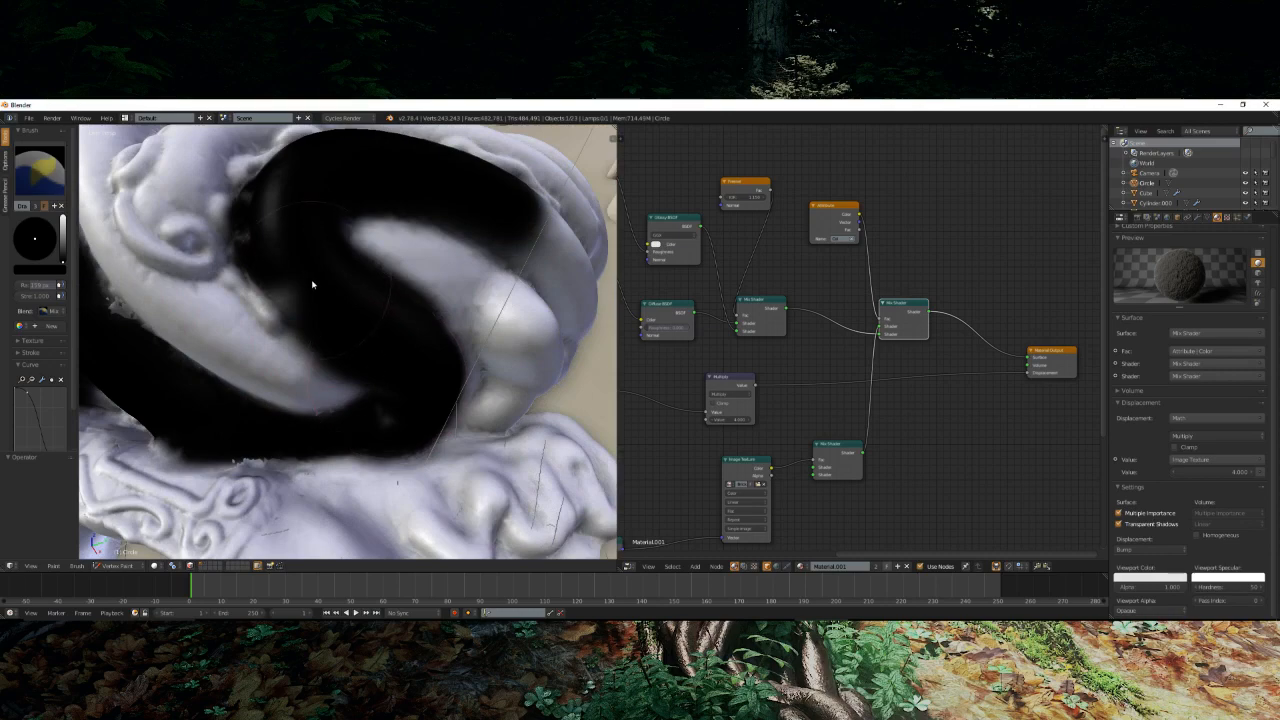
- Paint the loop's far strand black down to the underside of the figure, covering its full width
middle_click_drag(312, 285, 354, 320)
left_click_drag(366, 366, 487, 495)
middle_click_drag(435, 436, 467, 438)
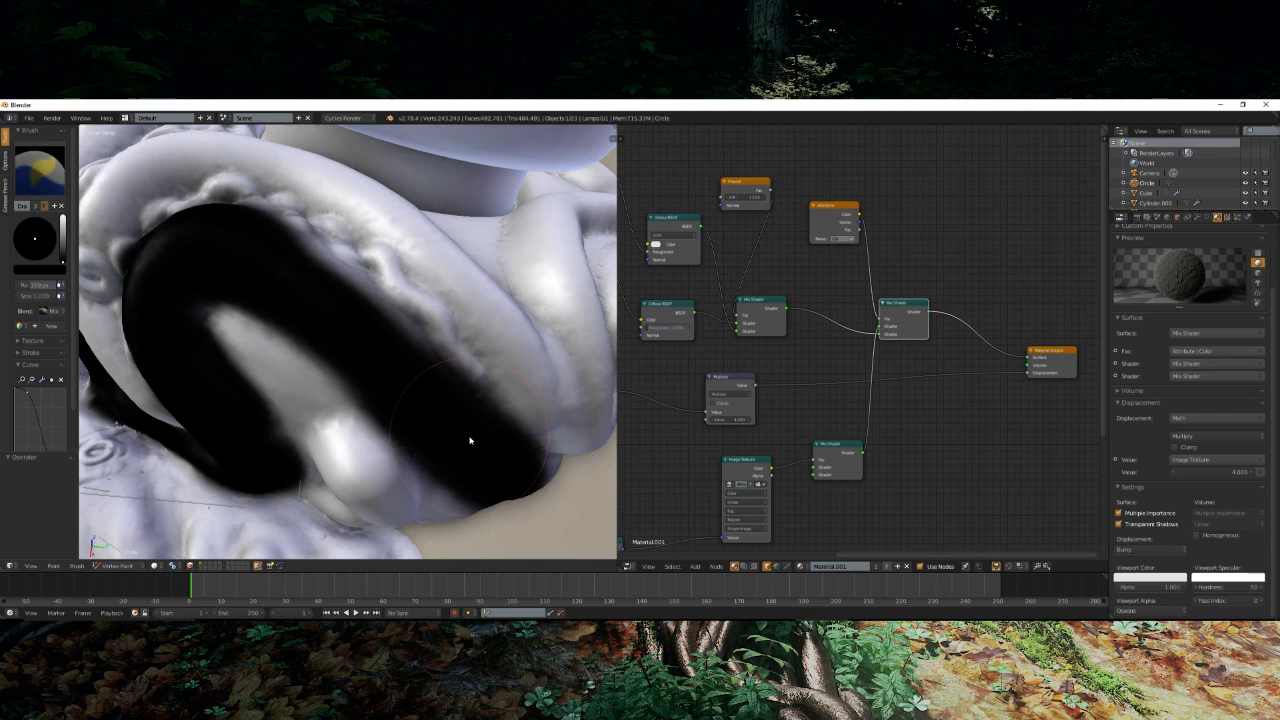
mouse_move(474, 447)
middle_mouse_down()
mouse_move(537, 514)
mouse_move(397, 434)
mouse_move(426, 442)
middle_mouse_up()
left_click_drag(388, 427, 197, 351)
scroll(195, 346, "down", 11)
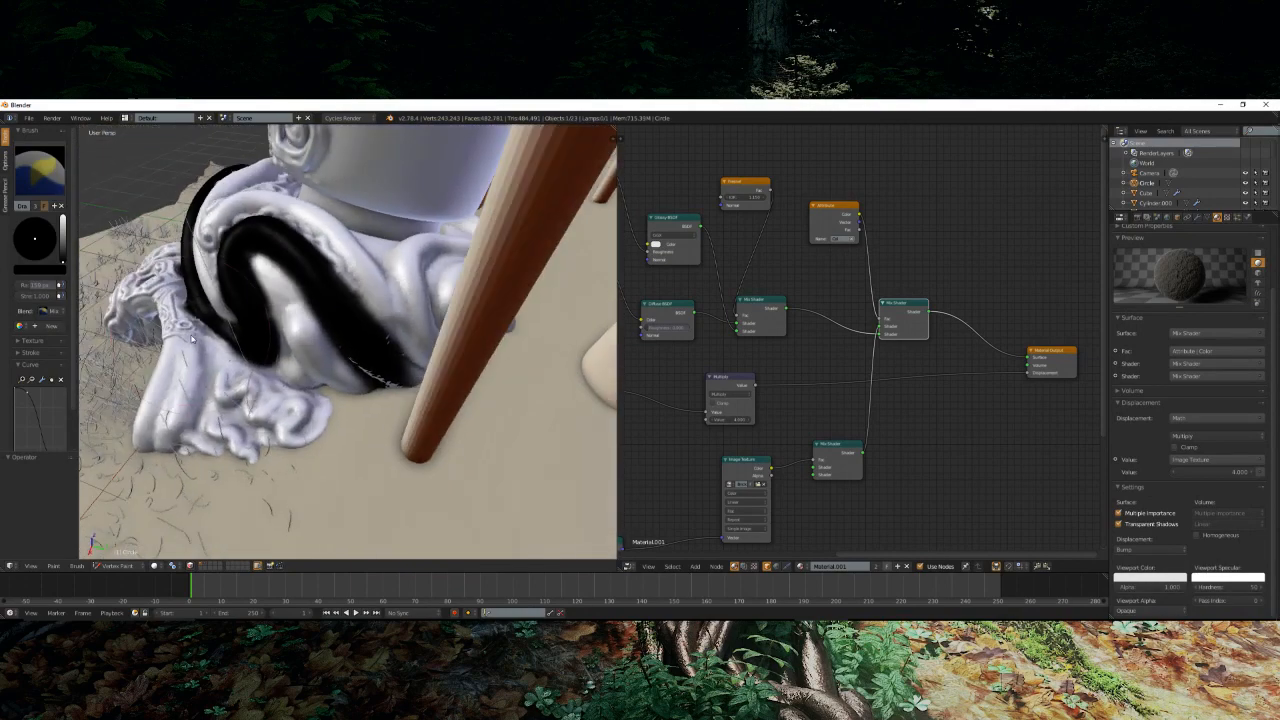
scroll(181, 322, "up", 10)
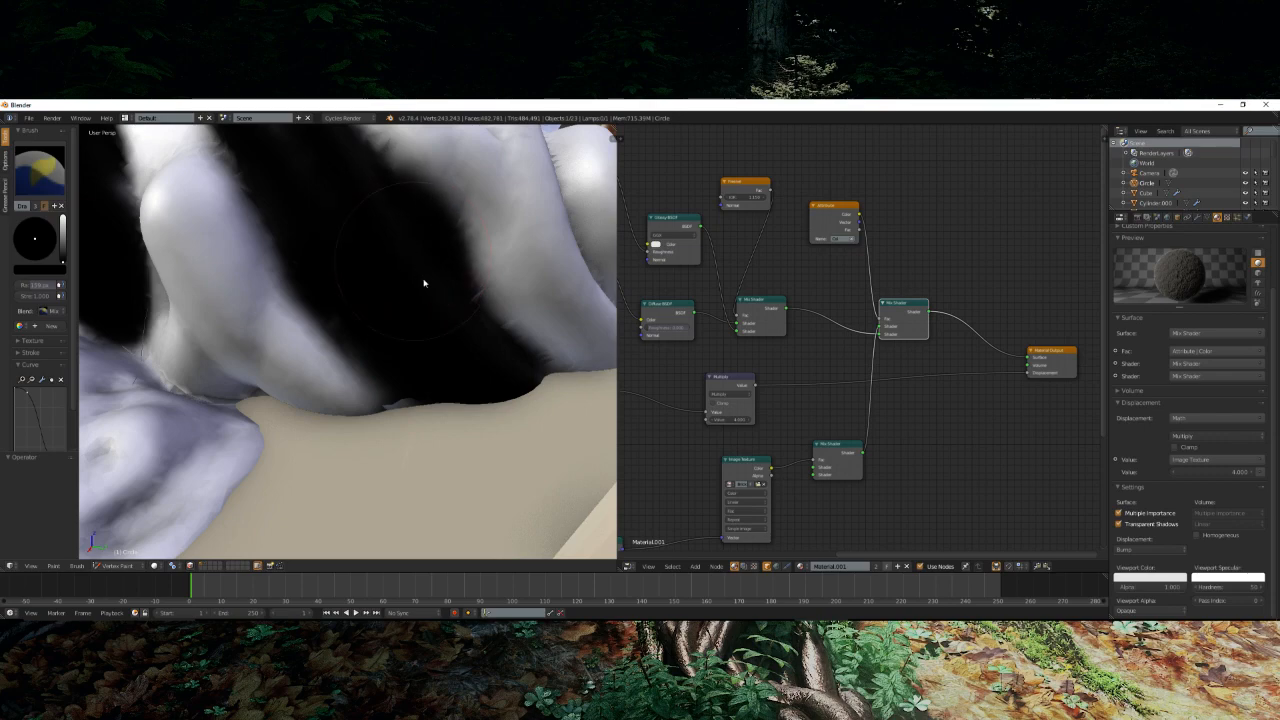
- Paint the next smooth strand at the figure's side black down to its lower edge
mouse_move(528, 390)
middle_mouse_down()
mouse_move(486, 360)
mouse_move(444, 367)
middle_mouse_up()
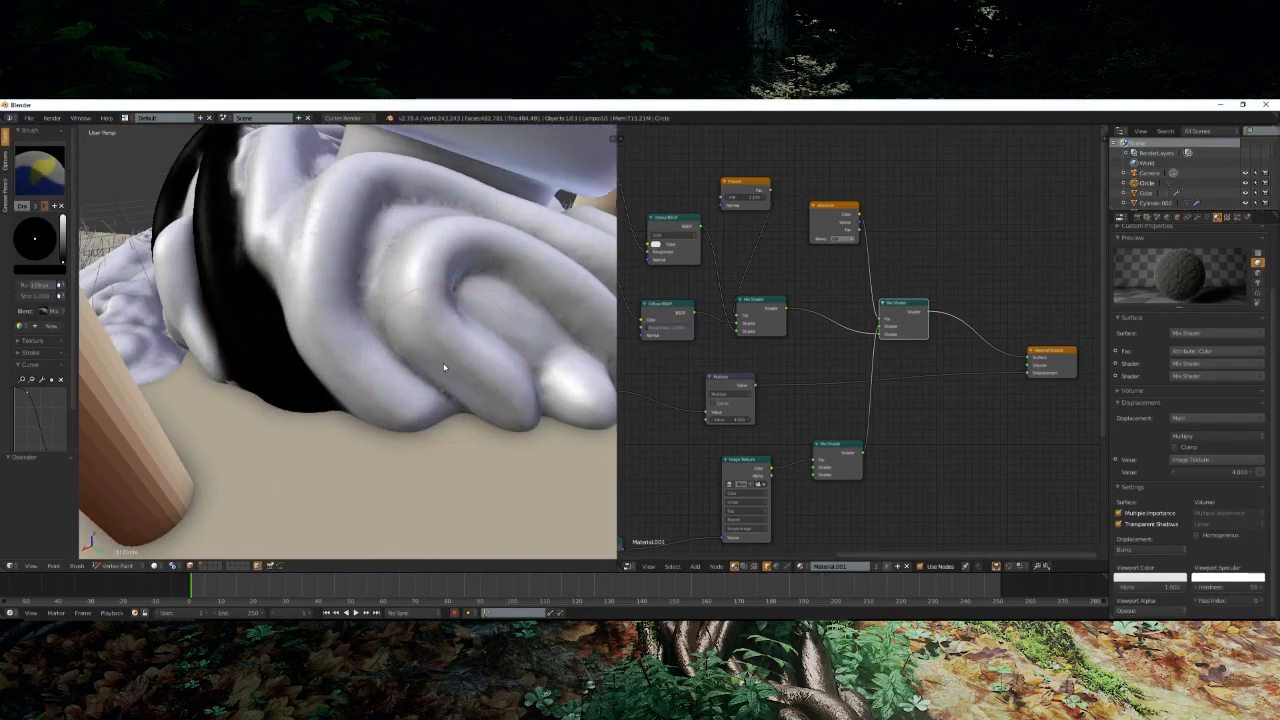
scroll(420, 427, "up", 5)
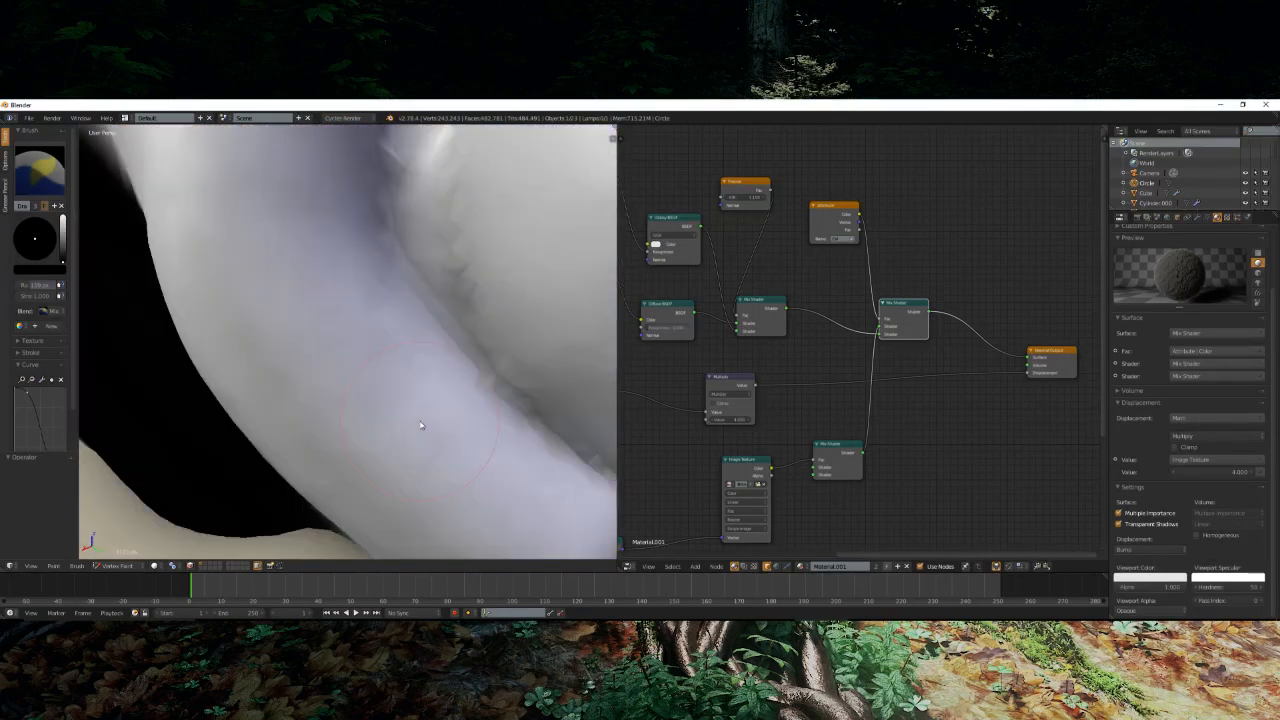
scroll(423, 423, "down", 3)
mouse_move(440, 458)
left_mouse_down()
mouse_move(323, 349)
mouse_move(304, 191)
mouse_move(444, 513)
left_mouse_up()
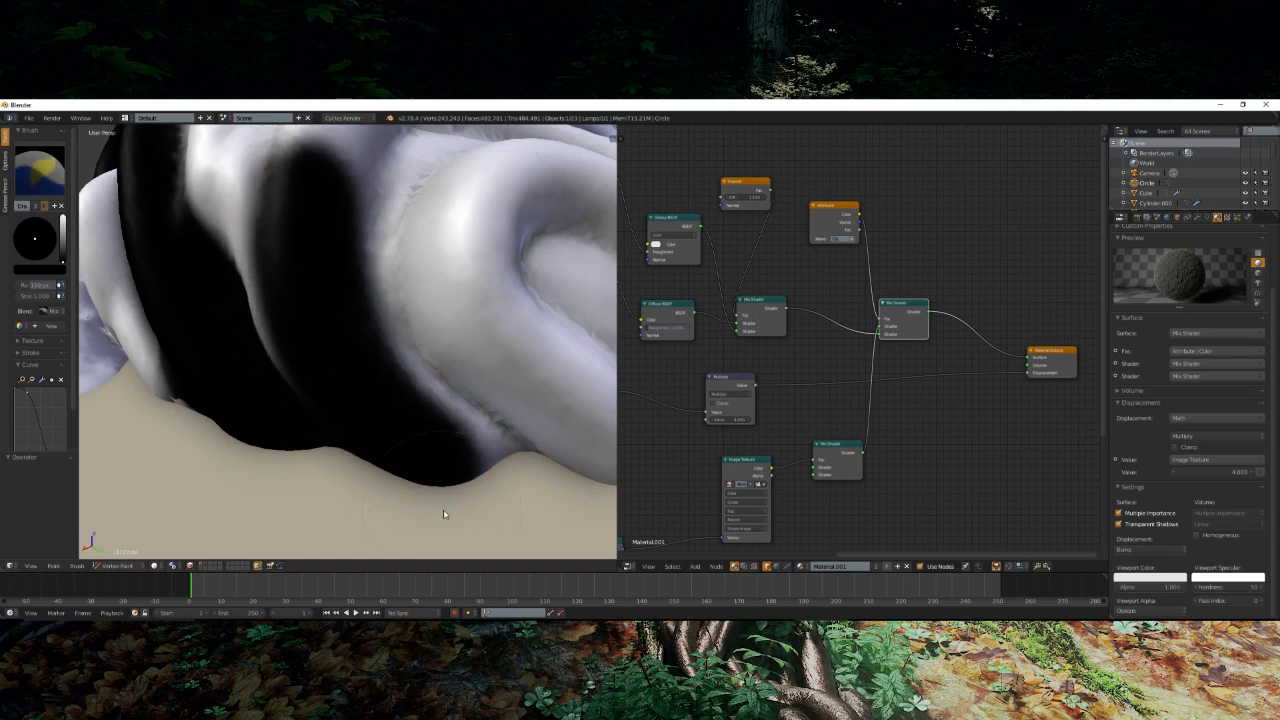
- Extend the black up the side strand toward the shoulder below the cylindrical body
middle_click_drag(298, 270, 349, 301)
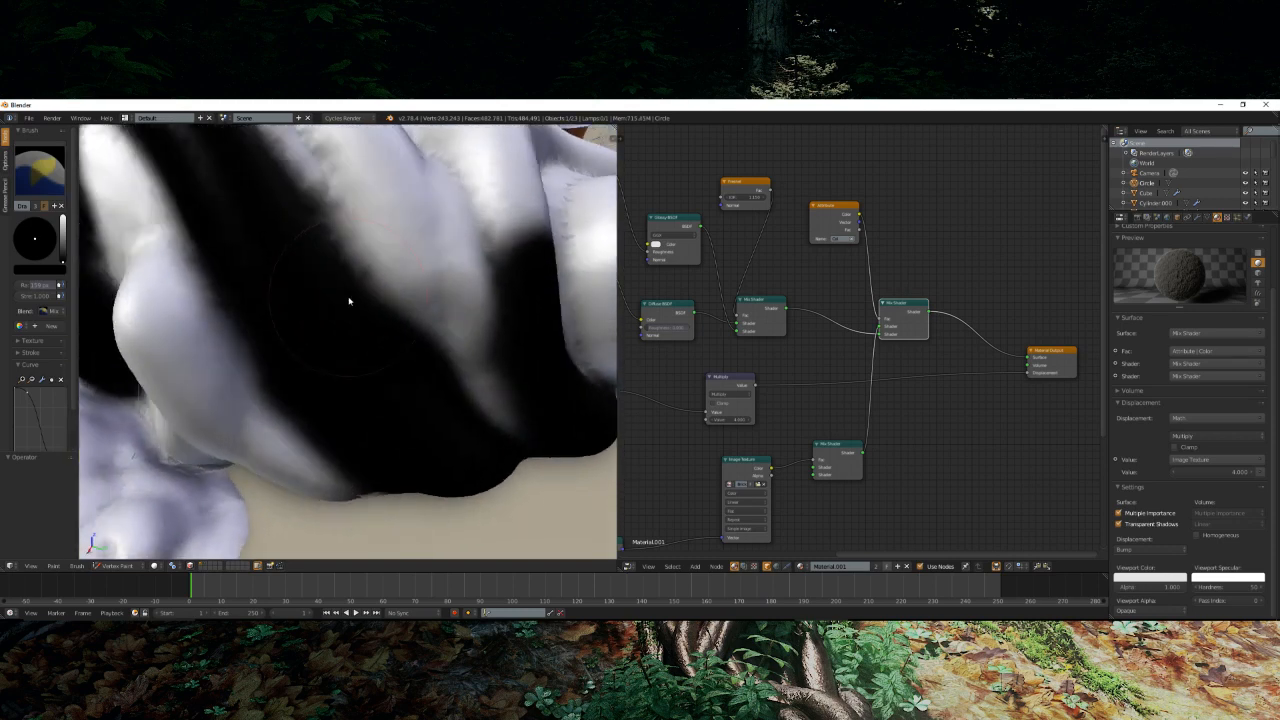
mouse_move(502, 376)
left_mouse_down()
mouse_move(414, 209)
mouse_move(386, 194)
left_mouse_up()
middle_click_drag(386, 194, 418, 332)
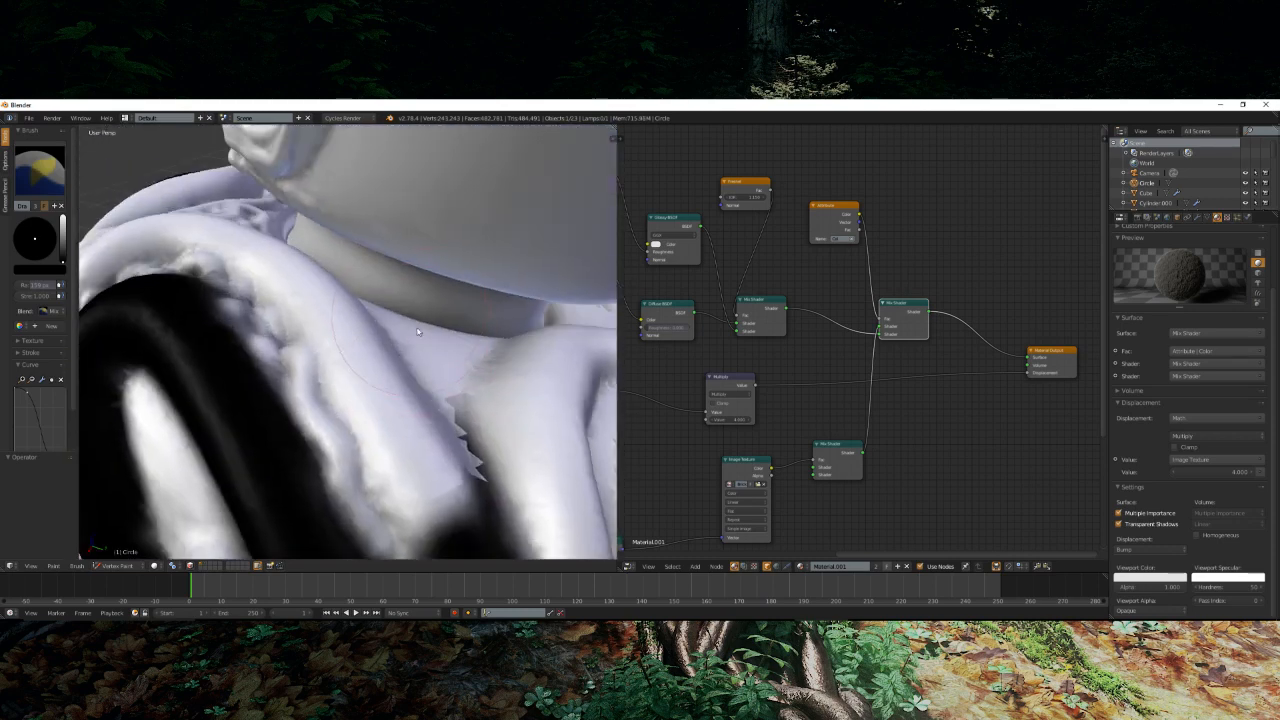
mouse_move(447, 522)
left_mouse_down()
mouse_move(371, 386)
mouse_move(437, 491)
left_mouse_up()
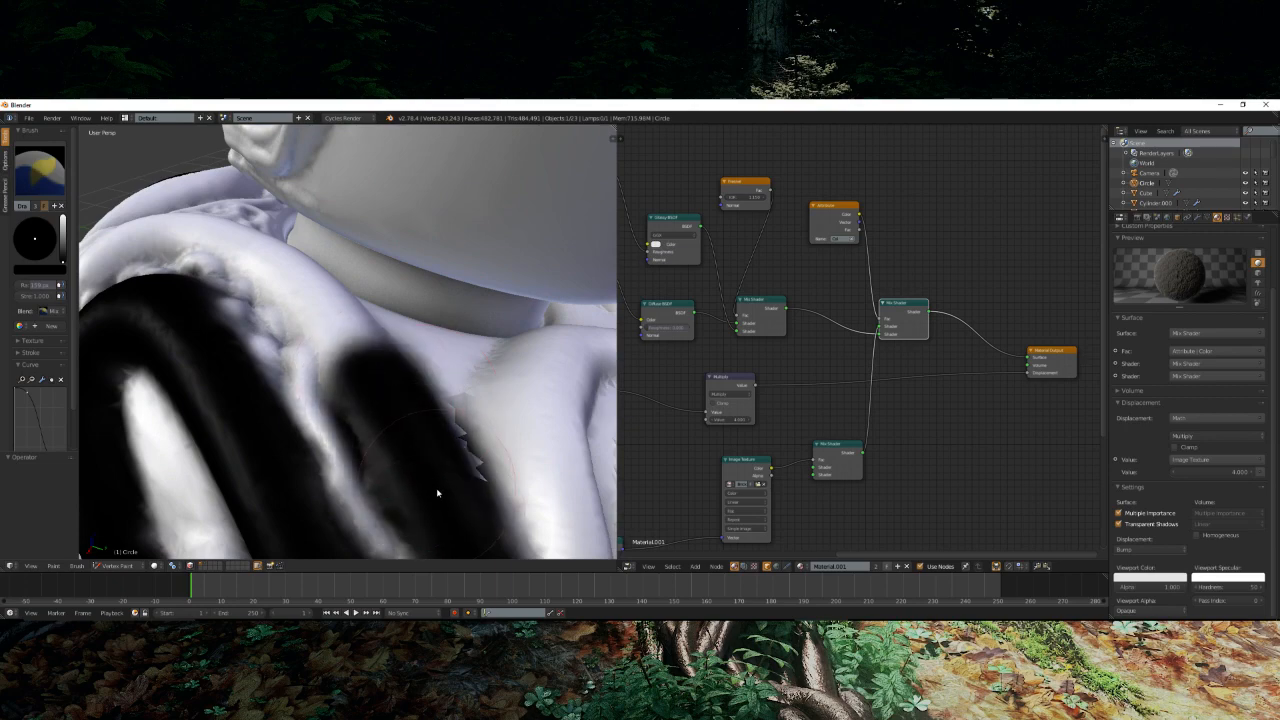
mouse_move(437, 491)
middle_mouse_down()
mouse_move(394, 436)
mouse_move(483, 449)
middle_mouse_up()
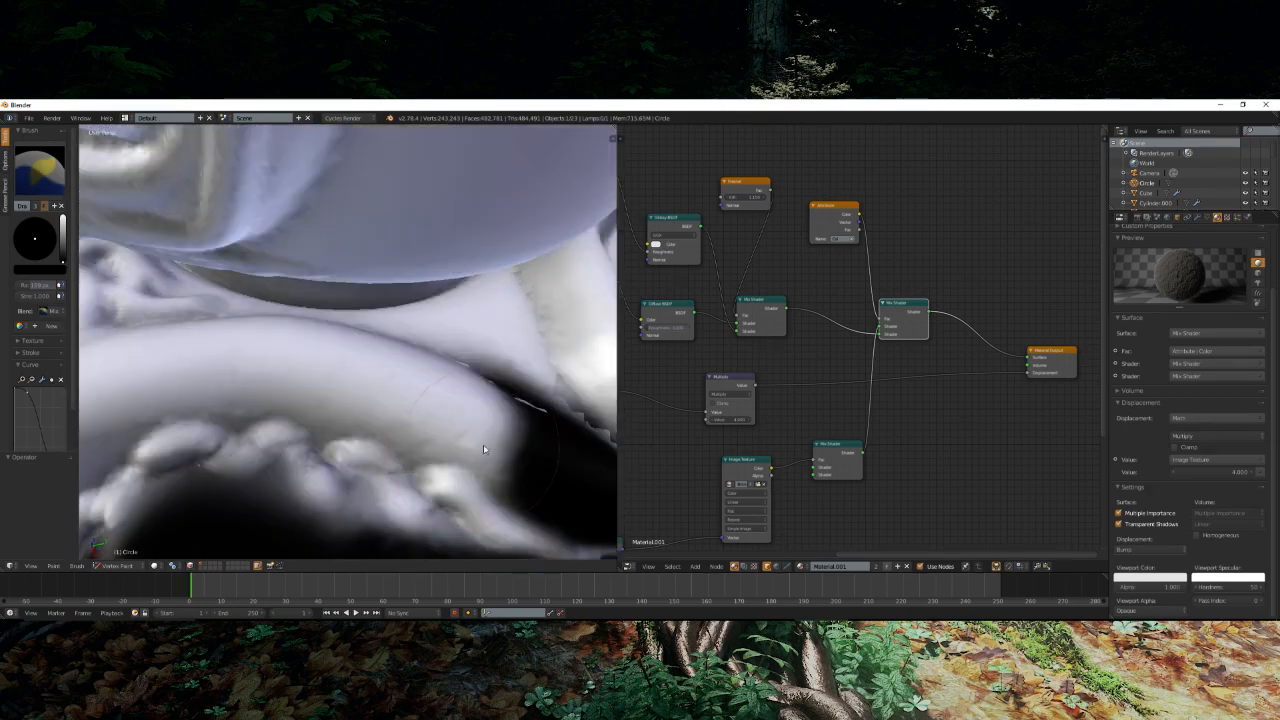
- Paint the coil beneath the cylindrical body black across its top and down around its curved front end
mouse_move(527, 438)
left_mouse_down()
mouse_move(380, 363)
mouse_move(491, 449)
mouse_move(289, 366)
mouse_move(186, 366)
left_mouse_up()
middle_click_drag(186, 366, 327, 318)
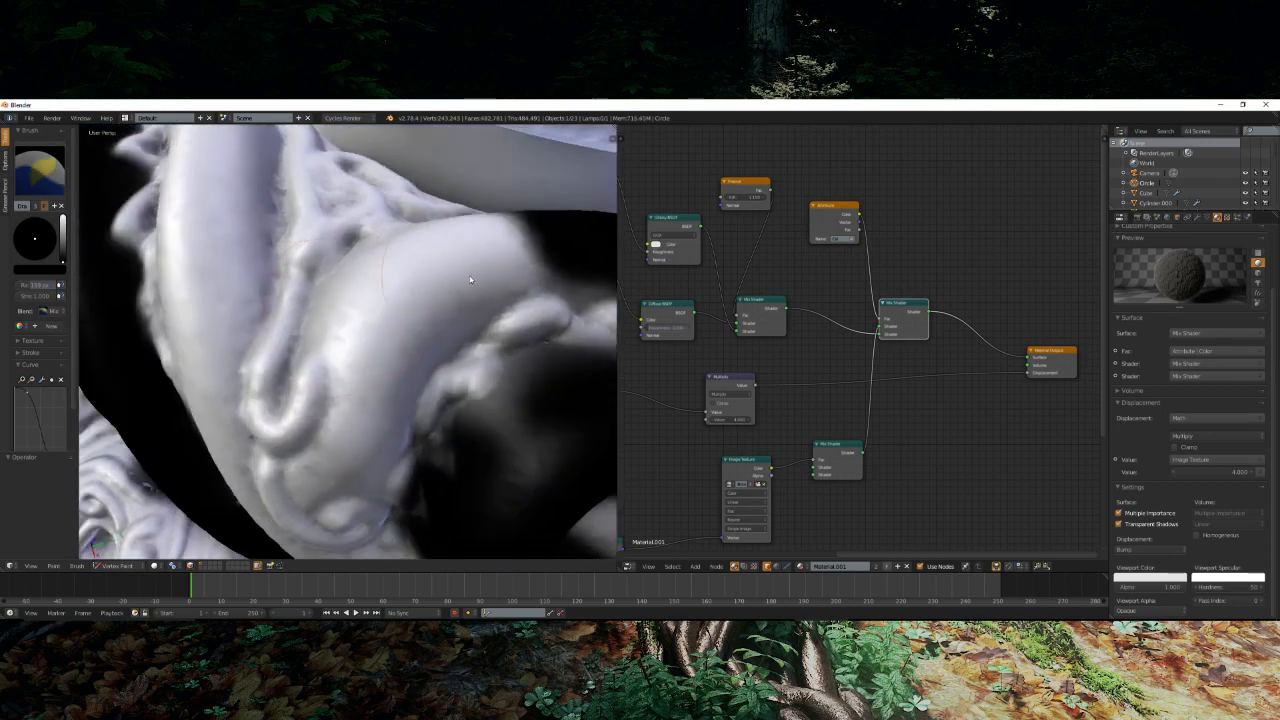
mouse_move(470, 280)
left_mouse_down()
mouse_move(486, 263)
mouse_move(363, 360)
mouse_move(334, 457)
mouse_move(359, 450)
mouse_move(445, 306)
mouse_move(325, 431)
left_mouse_up()
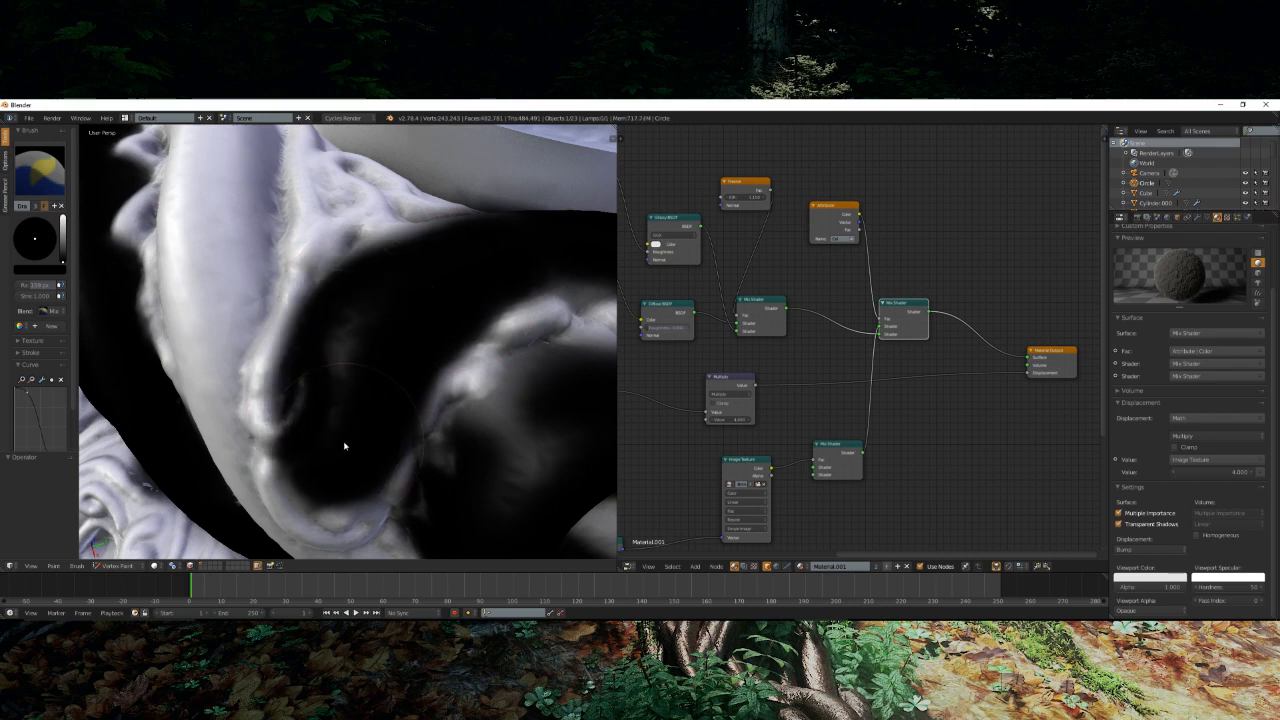
- Blacken the coil's lower end and the areas beside the crevice where it meets the neighbouring coil
middle_click_drag(344, 446, 354, 412)
mouse_move(499, 465)
left_mouse_down()
mouse_move(310, 314)
mouse_move(461, 408)
left_mouse_up()
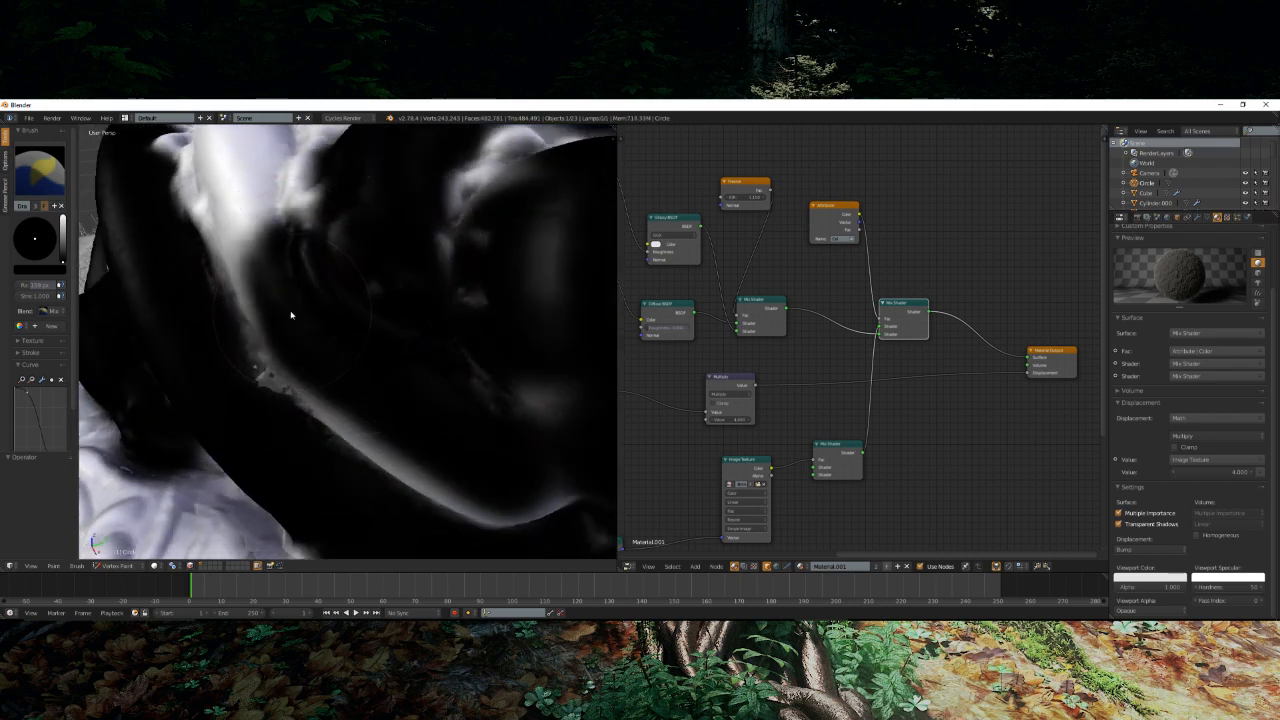
middle_click_drag(475, 450, 454, 434)
scroll(333, 475, "up", 4)
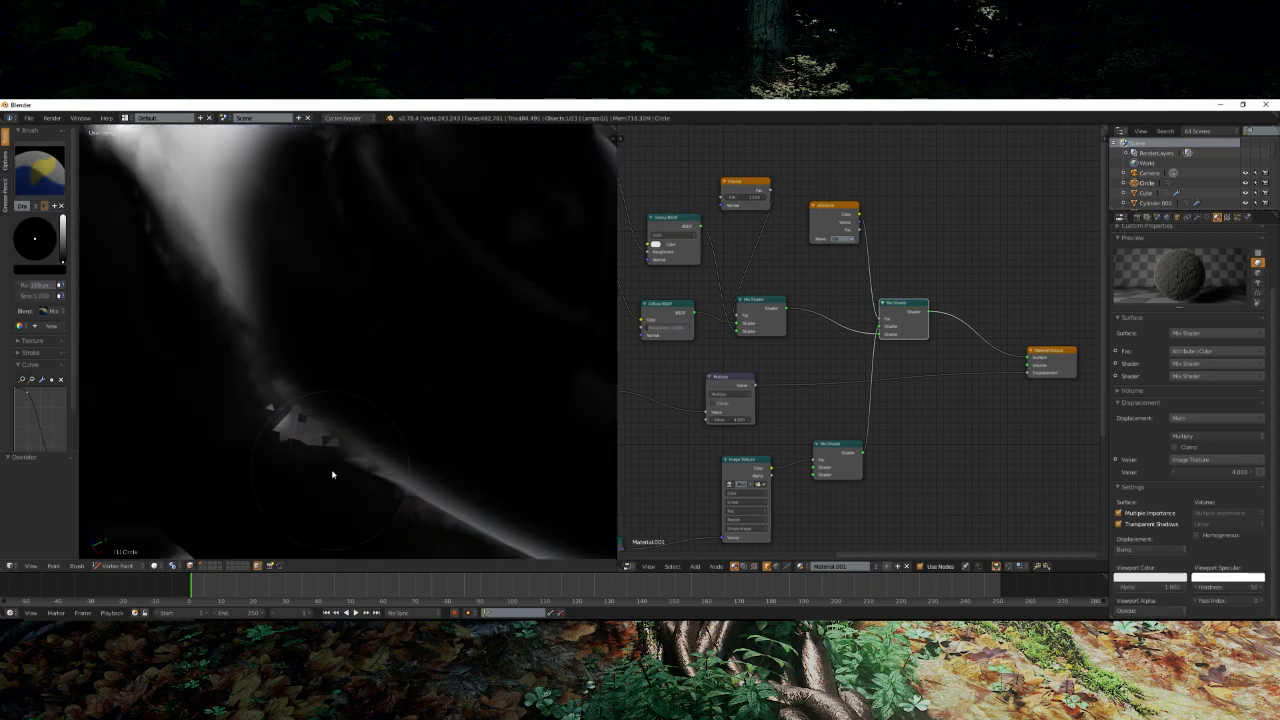
scroll(430, 532, "down", 6)
- Paint the remaining white front coil black from its tapered end up along its smooth surface
middle_click_drag(389, 398, 454, 452)
scroll(445, 396, "up", 3)
scroll(445, 395, "down", 3)
scroll(470, 418, "up", 3)
scroll(433, 405, "down", 3)
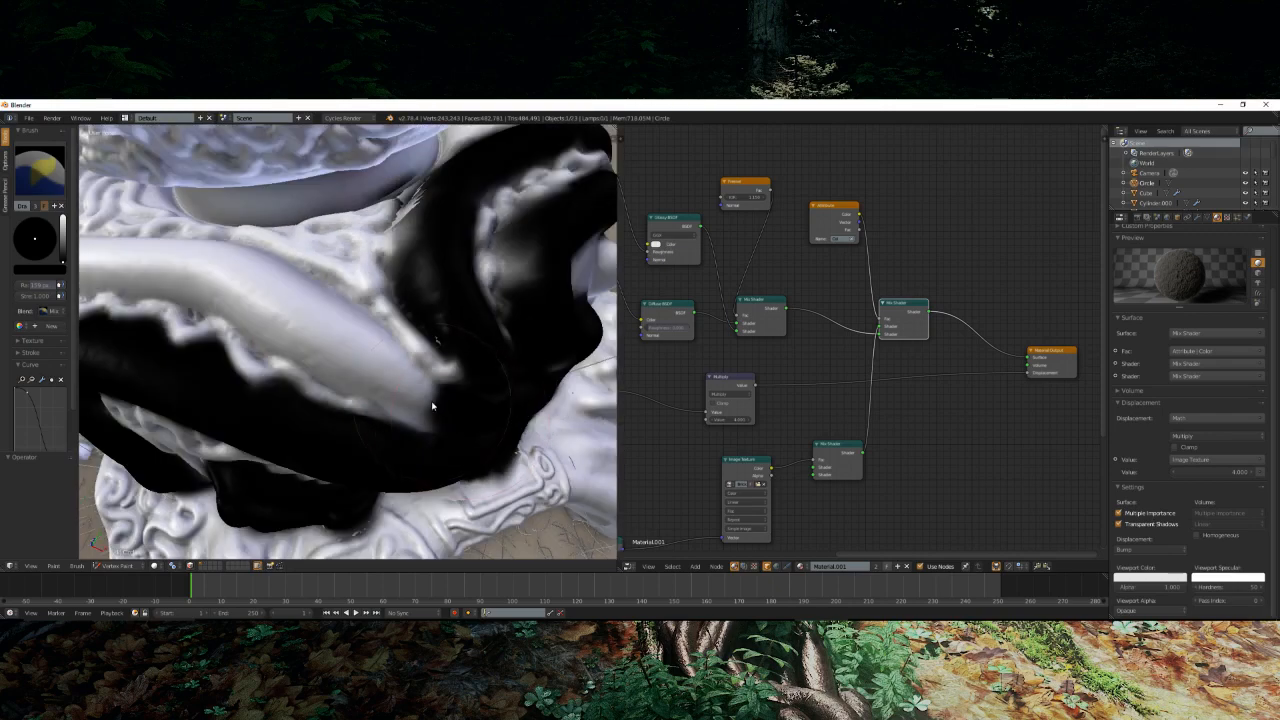
scroll(440, 408, "up", 3)
mouse_move(472, 418)
left_mouse_down()
mouse_move(377, 367)
mouse_move(400, 418)
mouse_move(240, 277)
mouse_move(206, 274)
left_mouse_up()
- Continue the black band along the front coil above the wavy ridge to the figure's far side
mouse_move(206, 274)
middle_mouse_down()
mouse_move(294, 323)
mouse_move(403, 352)
middle_mouse_up()
mouse_move(485, 363)
left_mouse_down()
mouse_move(349, 329)
mouse_move(270, 346)
left_mouse_up()
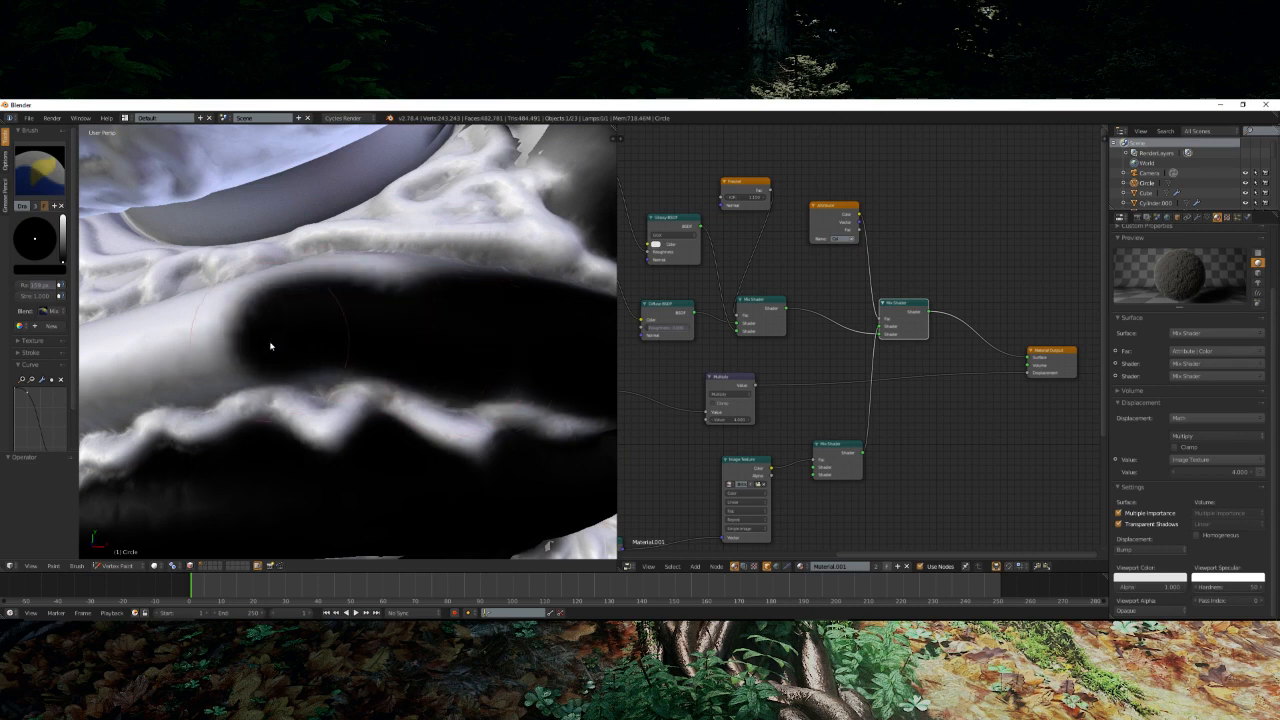
middle_click_drag(309, 333, 296, 315)
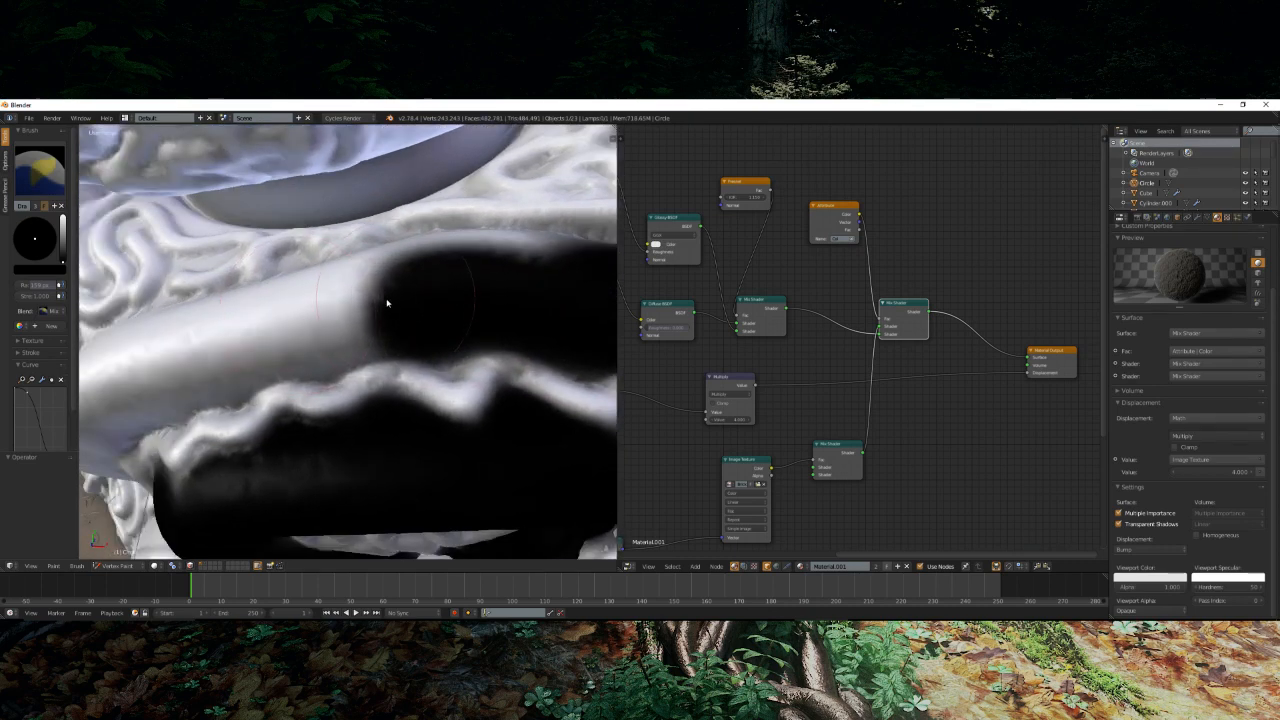
left_click_drag(386, 300, 129, 381)
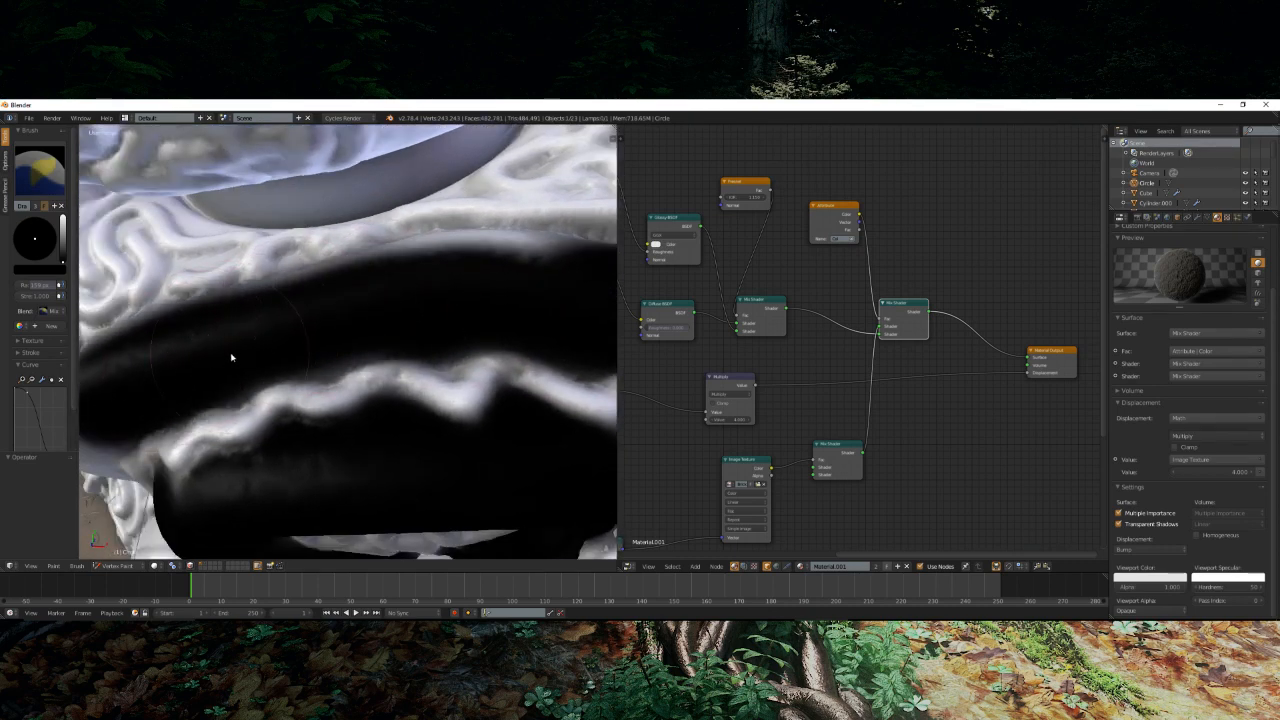
left_click_drag(321, 339, 323, 331)
scroll(323, 331, "down", 4)
middle_click_drag(323, 331, 397, 397)
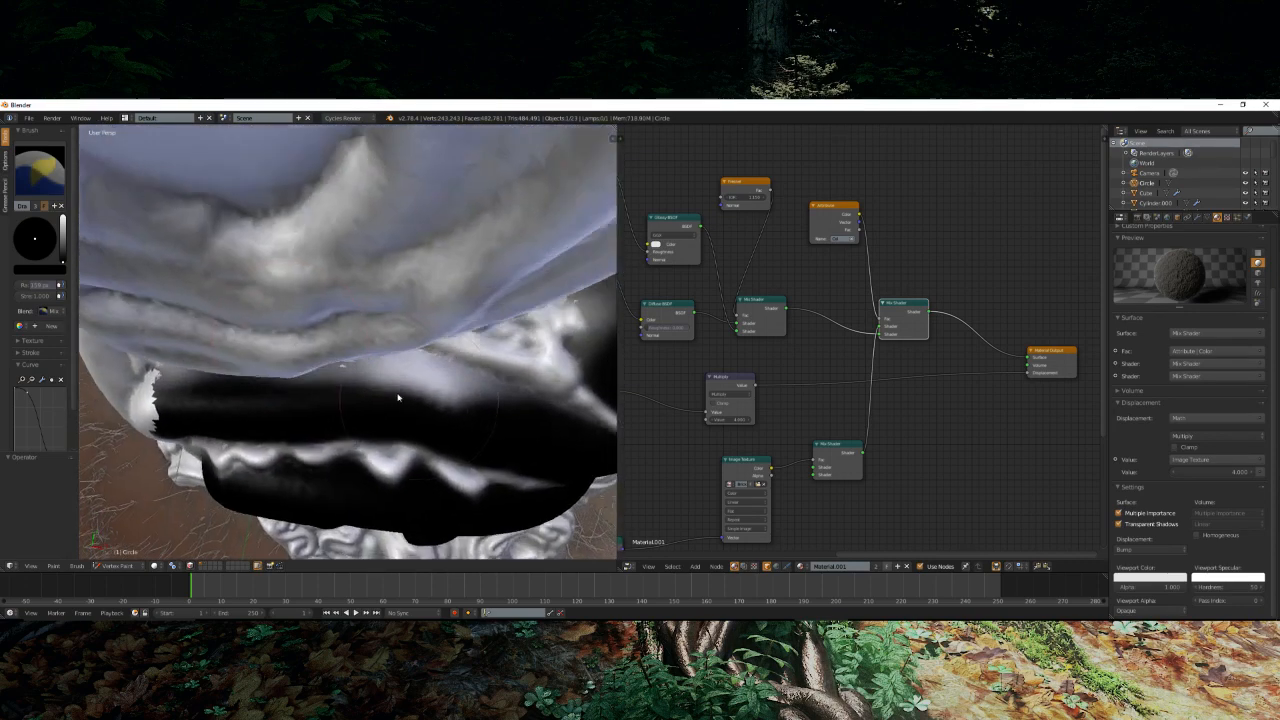
- Widen the black paint across the front coil's upper surface above the wavy ridge and carry it around the side
scroll(400, 400, "up", 4)
mouse_move(413, 413)
left_mouse_down()
mouse_move(277, 374)
mouse_move(203, 371)
mouse_move(365, 389)
left_mouse_up()
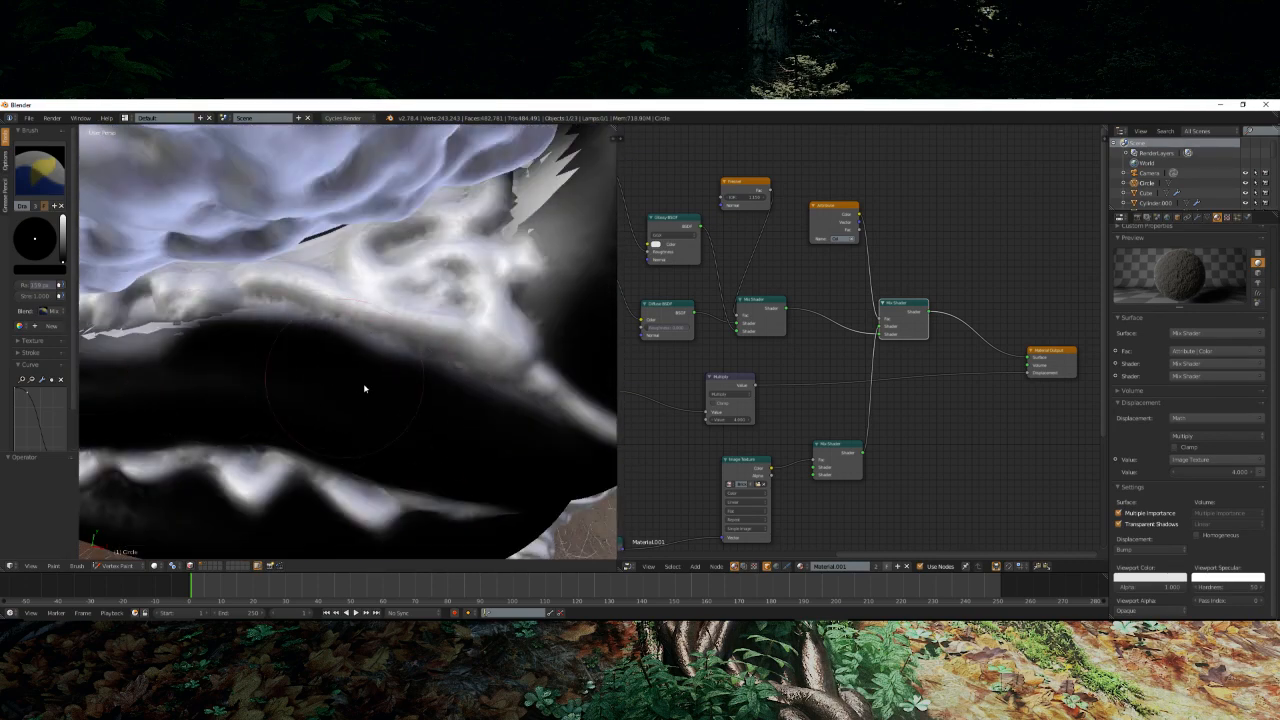
middle_click_drag(285, 400, 423, 366)
mouse_move(423, 366)
left_mouse_down()
mouse_move(380, 351)
mouse_move(128, 383)
left_mouse_up()
- Fill the patchy bend of the coil beneath the cylindrical body with black and extend the paint along its length
scroll(226, 386, "down", 3)
mouse_move(226, 386)
middle_mouse_down()
mouse_move(280, 351)
mouse_move(194, 334)
mouse_move(281, 357)
mouse_move(374, 354)
mouse_move(380, 341)
middle_mouse_up()
scroll(374, 354, "up", 2)
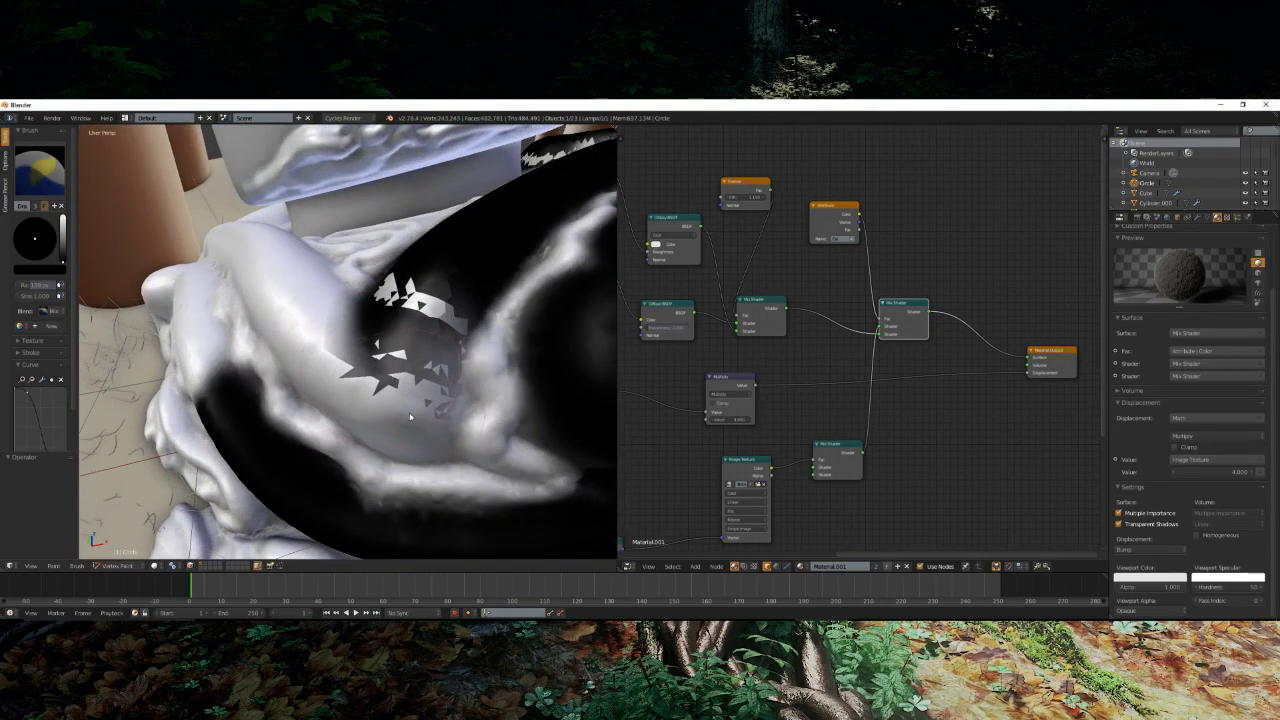
mouse_move(412, 420)
left_mouse_down()
mouse_move(433, 300)
mouse_move(390, 386)
left_mouse_up()
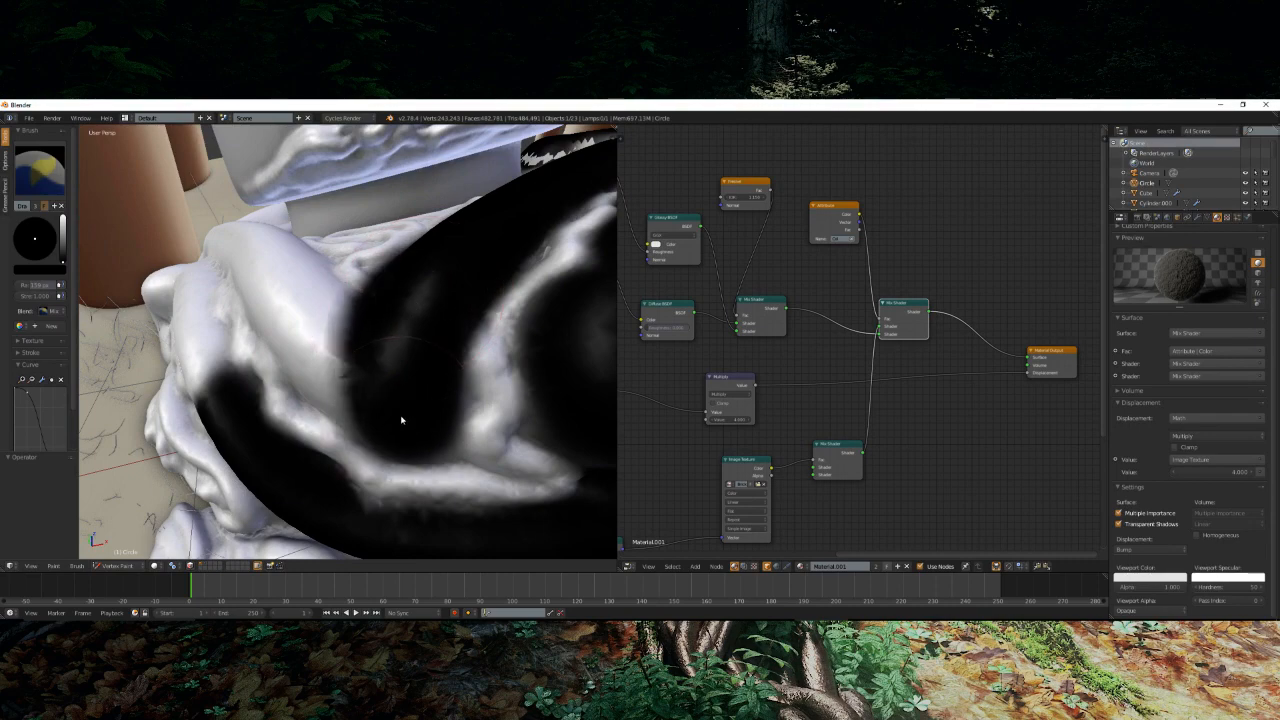
middle_click_drag(401, 420, 457, 394)
mouse_move(457, 394)
left_mouse_down()
mouse_move(343, 291)
mouse_move(409, 348)
left_mouse_up()
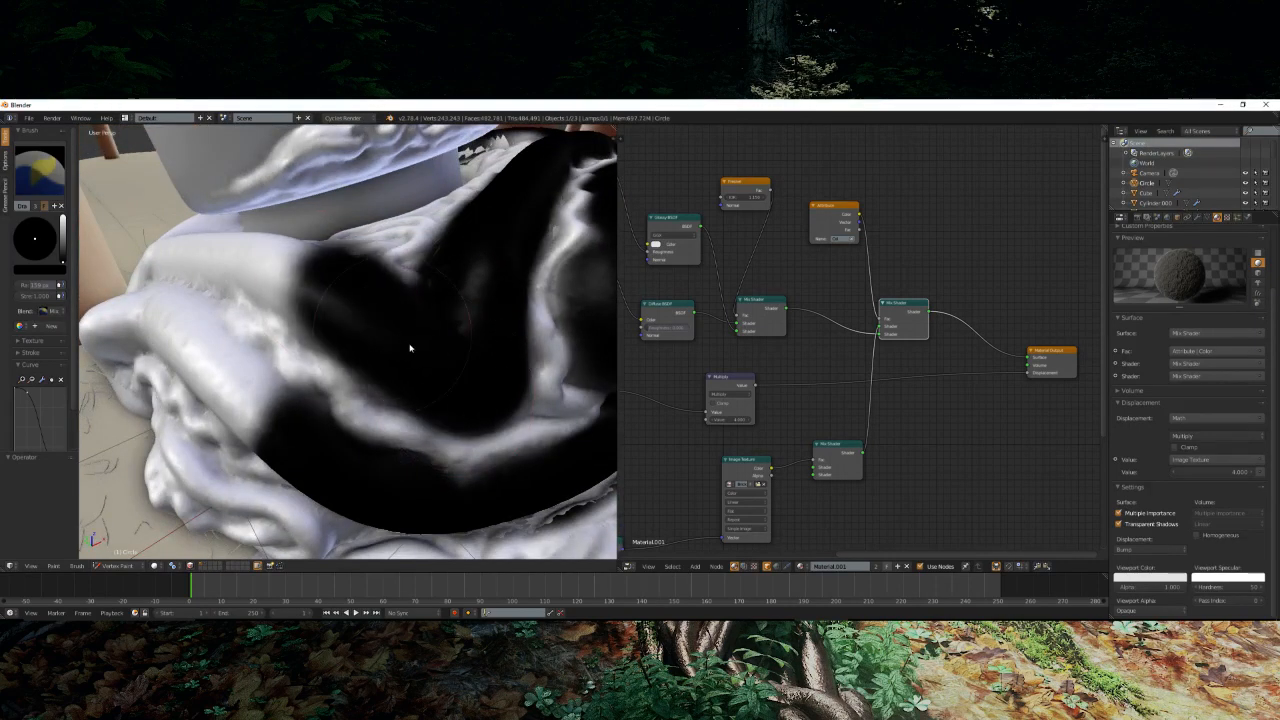
mouse_move(409, 348)
middle_mouse_down()
mouse_move(374, 346)
mouse_move(394, 366)
middle_mouse_up()
left_click_drag(394, 366, 155, 303)
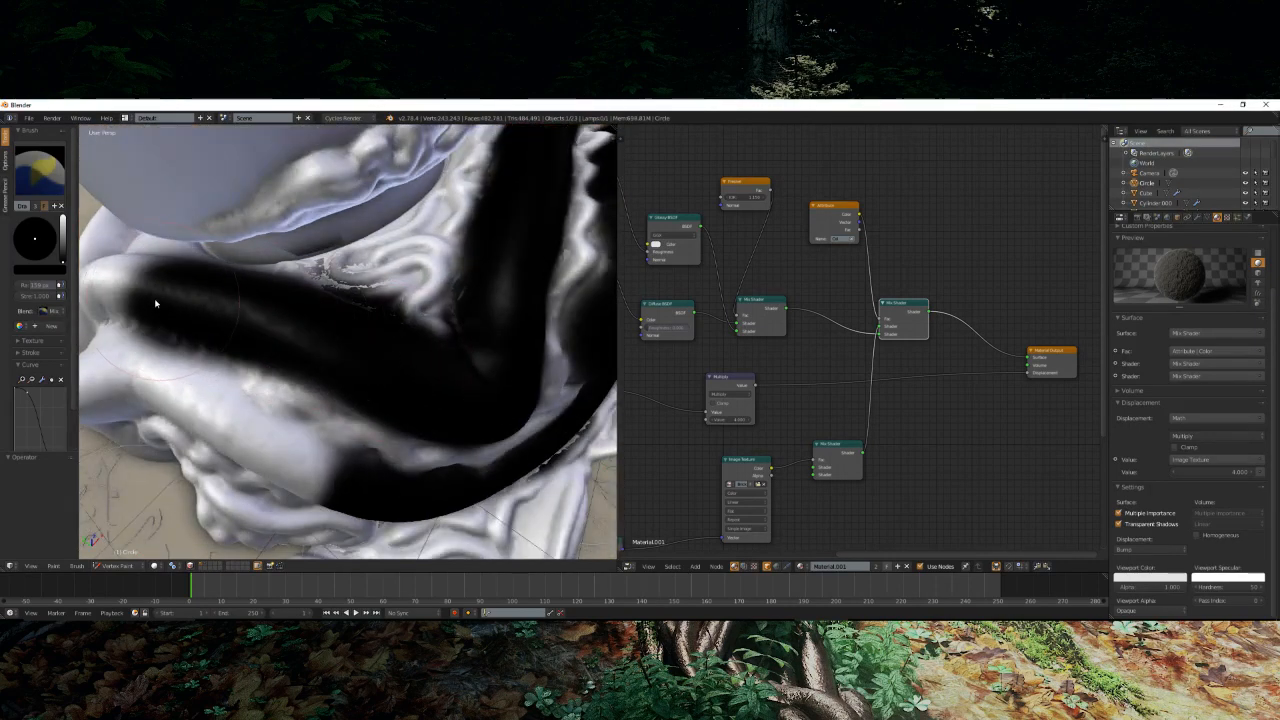
- Undo the black stroke over the swirled ornament beside the coil and repaint the ornament's edge white
mouse_move(155, 303)
middle_mouse_down()
mouse_move(323, 337)
mouse_move(349, 329)
middle_mouse_up()
mouse_move(349, 329)
left_mouse_down()
mouse_move(309, 263)
mouse_move(360, 311)
left_mouse_up()
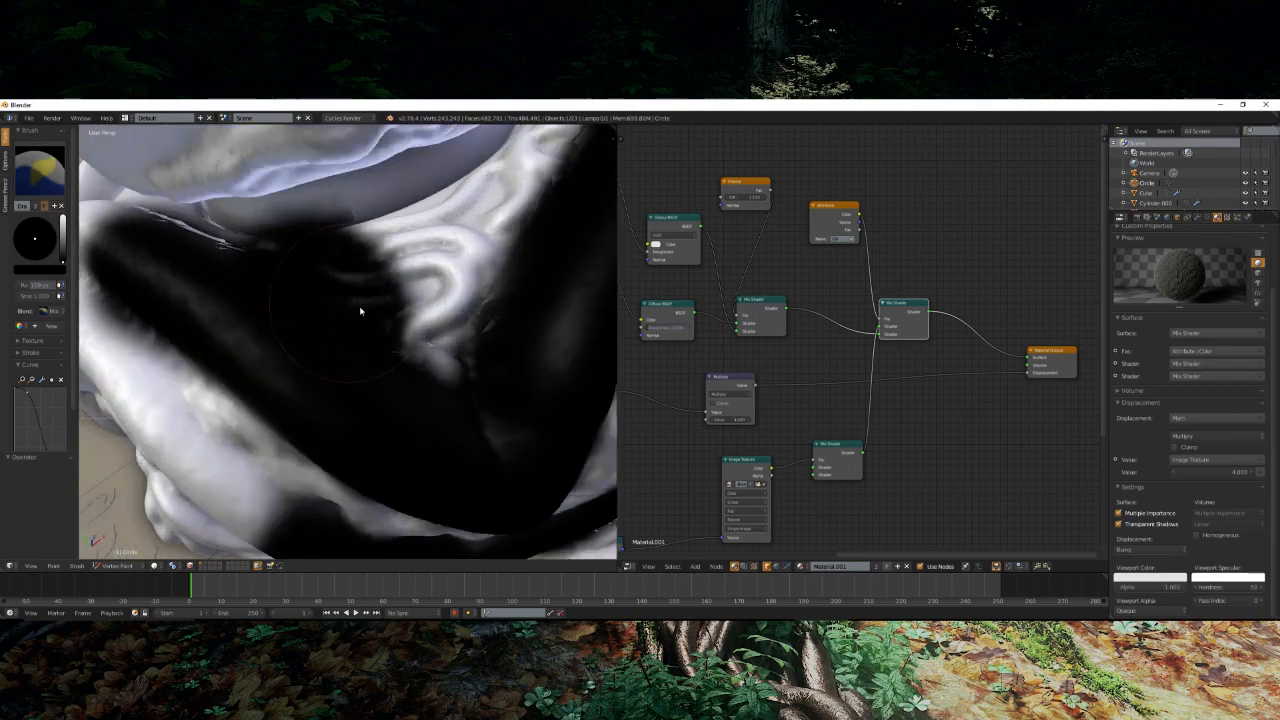
key("ctrl+z")
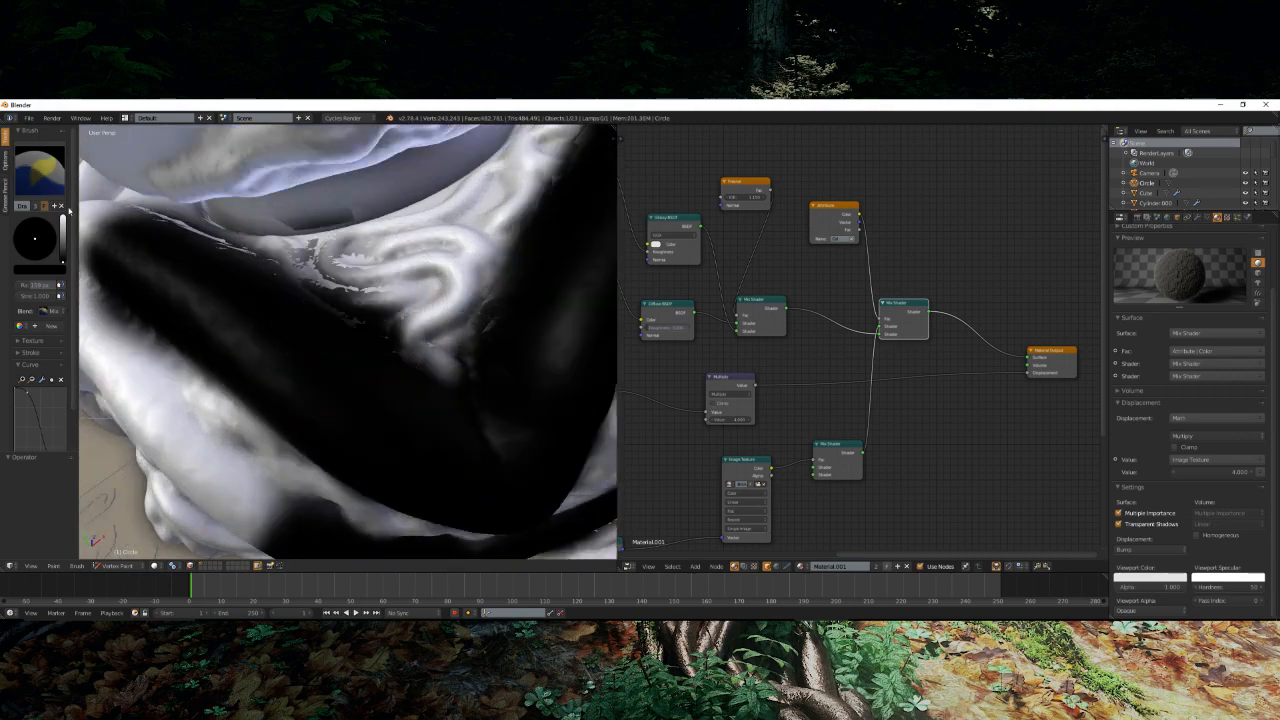
middle_click_drag(331, 327, 393, 357)
left_click_drag(393, 357, 276, 321)
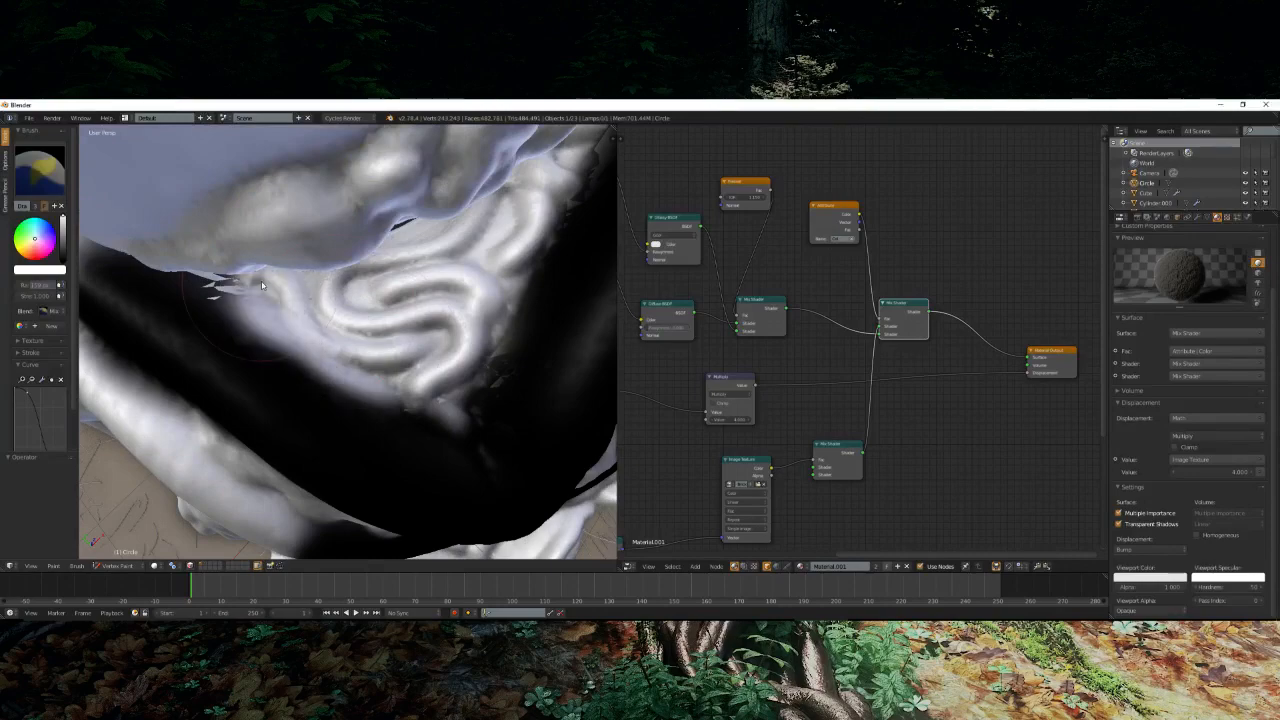
- Switch the brush back to black and paint the remaining white length of the lower coil above the ornamental base
scroll(329, 322, "down", 5)
mouse_move(329, 322)
middle_mouse_down()
mouse_move(360, 323)
mouse_move(379, 411)
middle_mouse_up()
key("KP_0")
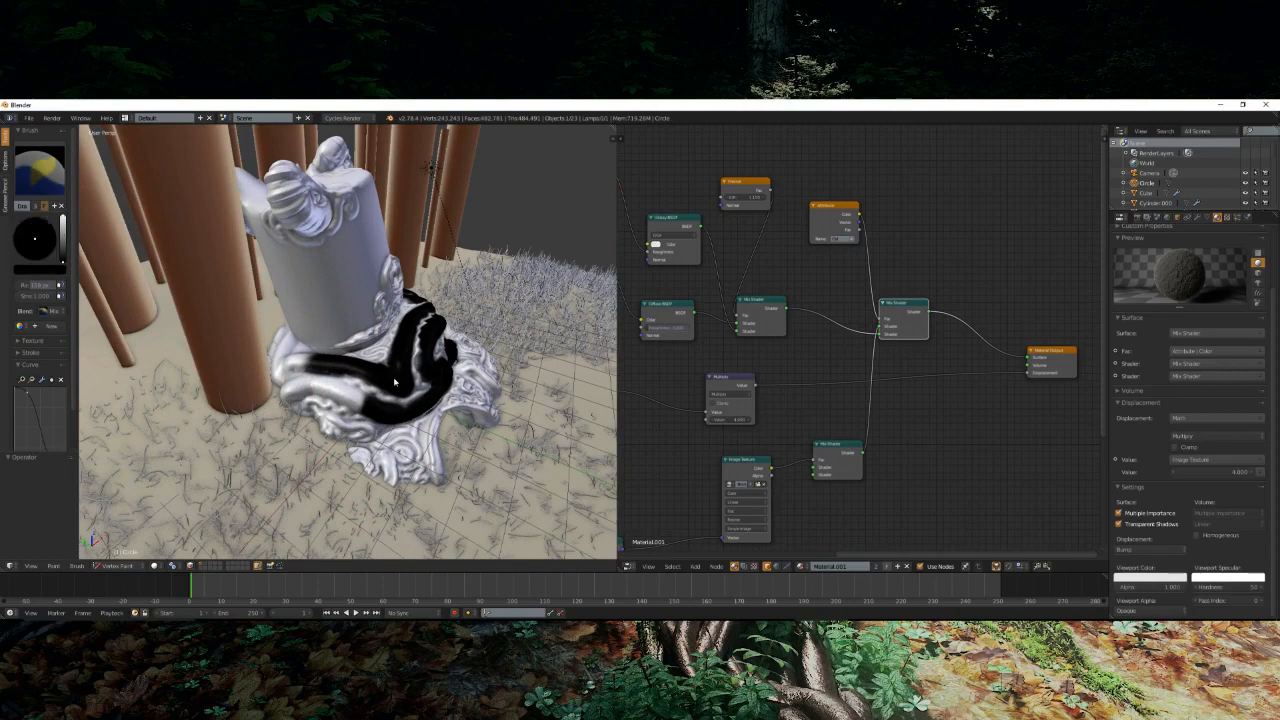
scroll(394, 381, "up", 8)
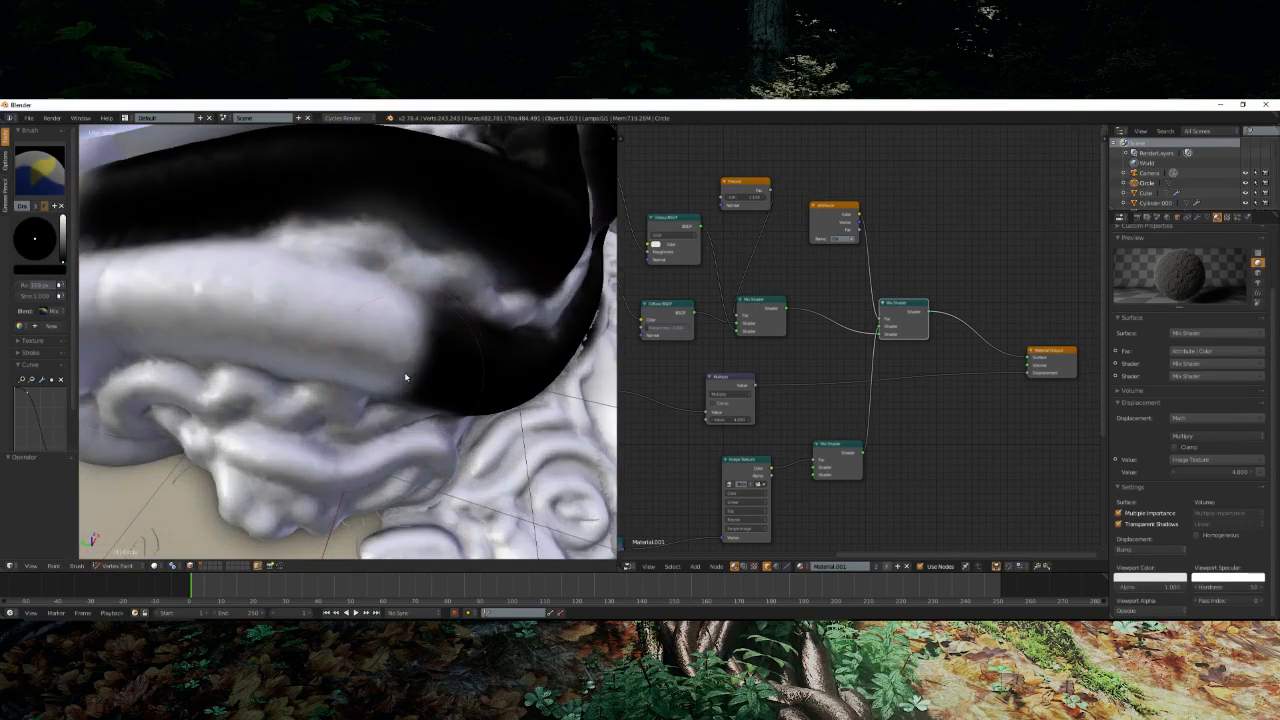
mouse_move(405, 377)
left_mouse_down()
mouse_move(366, 343)
mouse_move(191, 317)
mouse_move(449, 334)
mouse_move(312, 306)
mouse_move(77, 294)
left_mouse_up()
scroll(305, 520, "down", 2)
- Return to Object Mode and show the bear figure through the camera with Material viewport shading
left_click(120, 566)
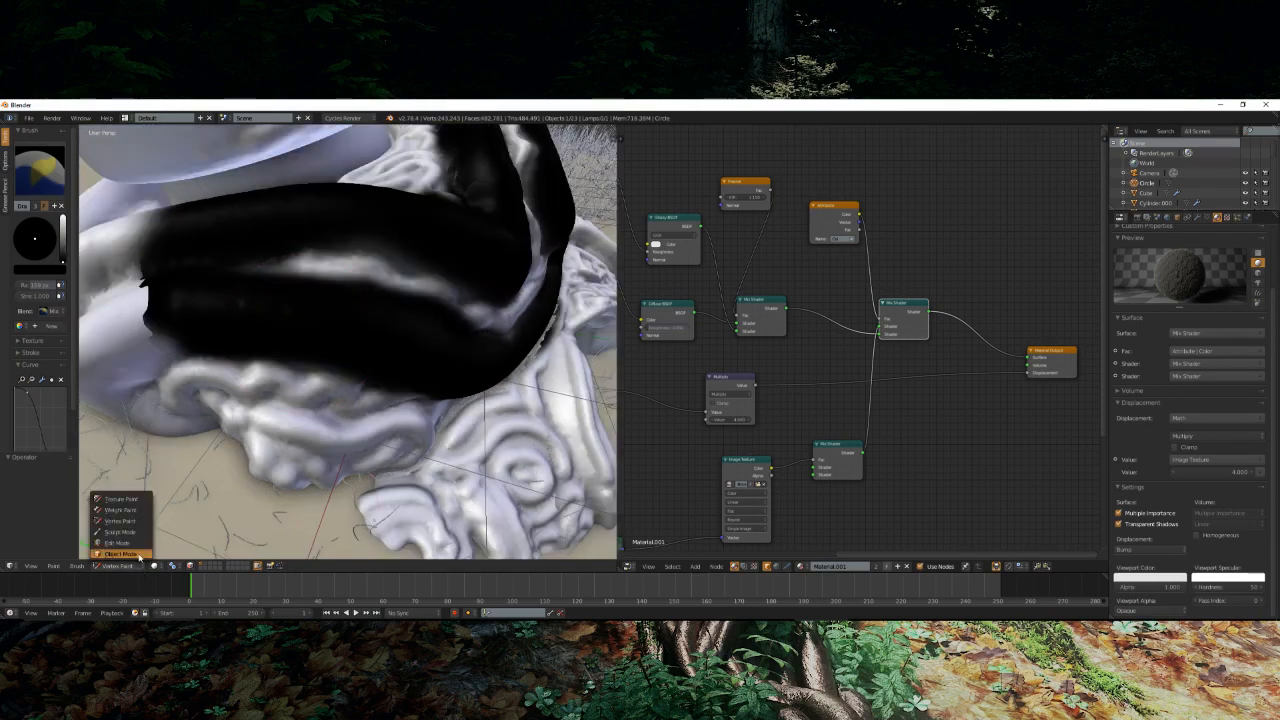
left_click(118, 549)
key("KP_0")
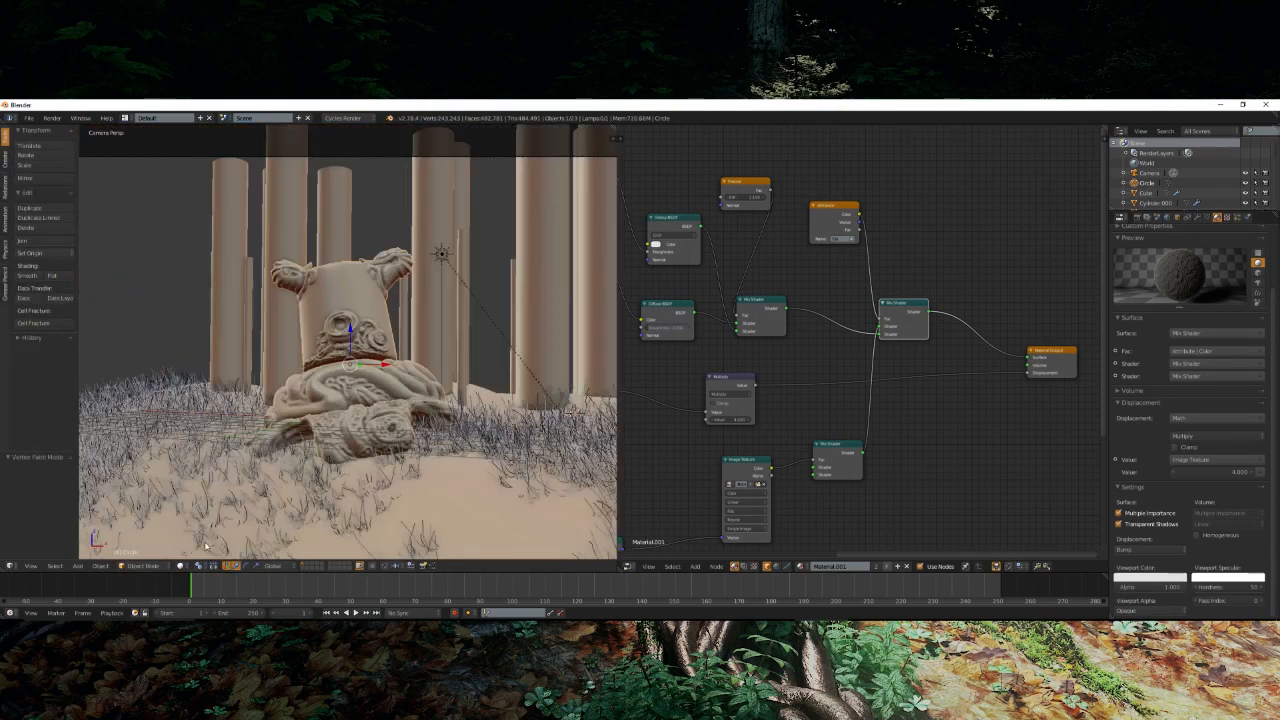
left_click(181, 566)
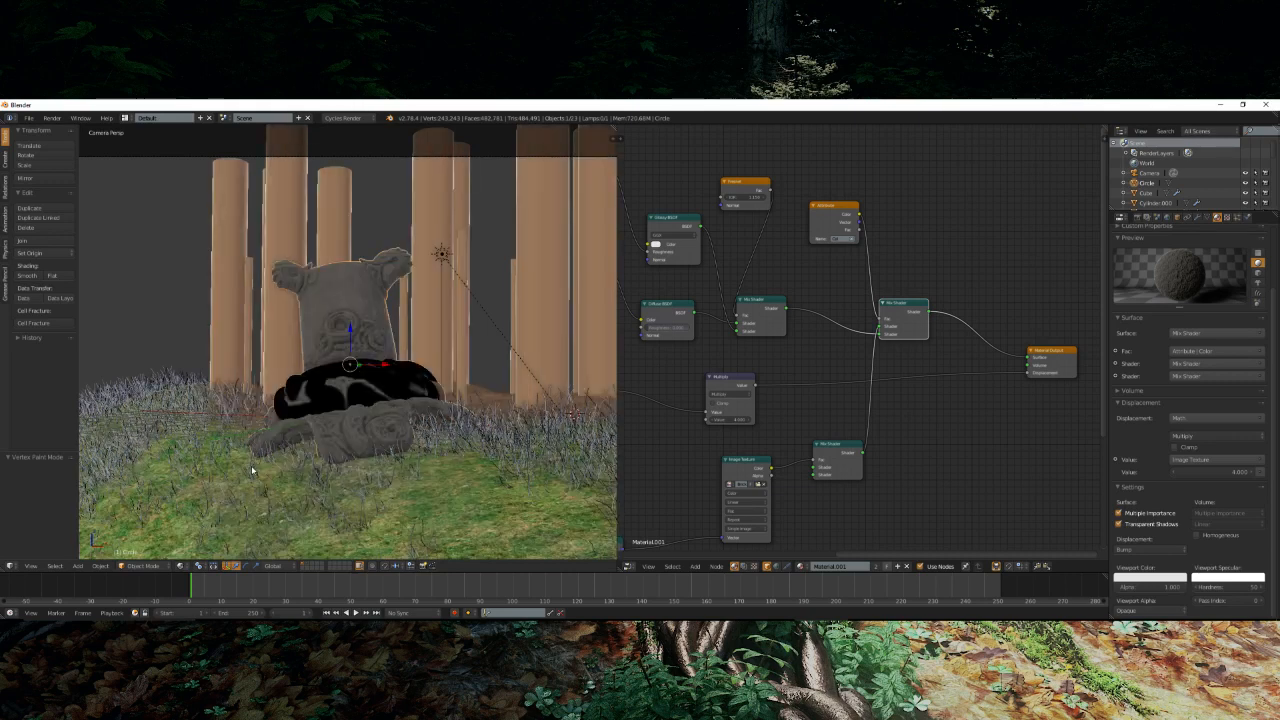
scroll(251, 465, "up", 3)
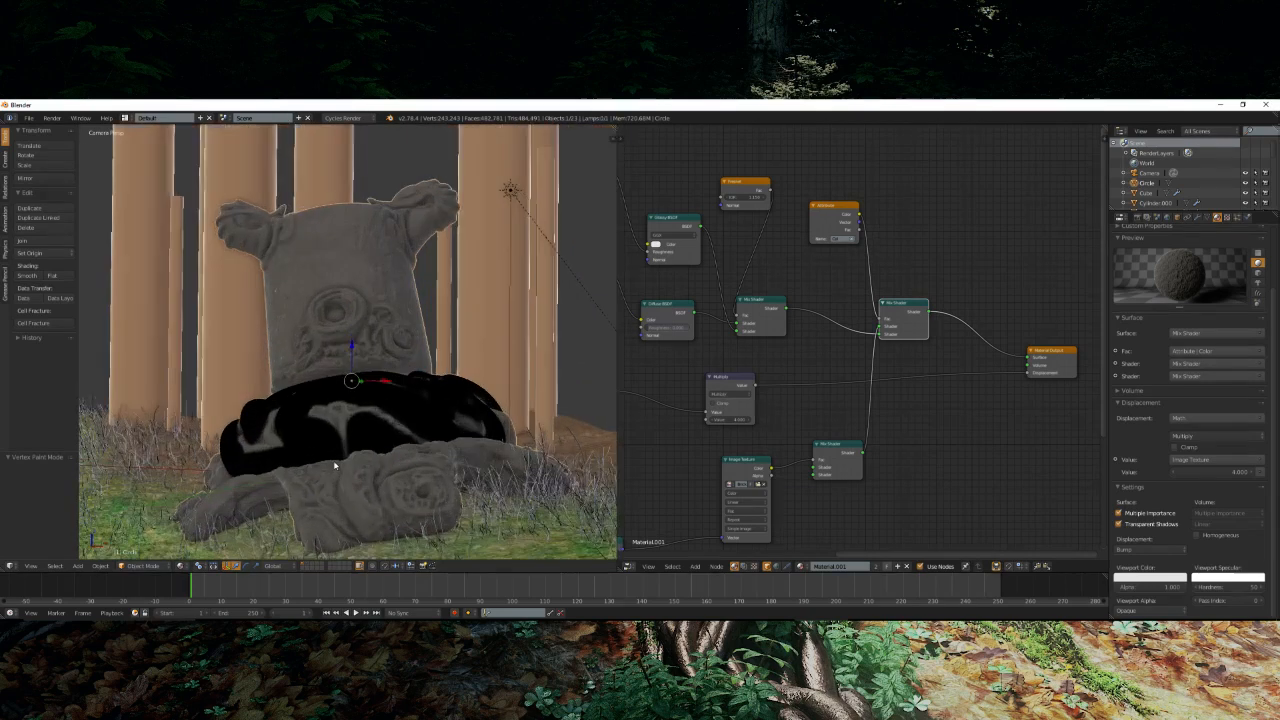
- Replace the lower Mix Shader with a Diffuse BSDF coloured by the brick image texture and link it into the final Mix Shader
middle_click_drag(875, 422, 891, 379)
left_click(866, 408)
key("ctrl+x")
key("shift+a")
mouse_move(864, 427)
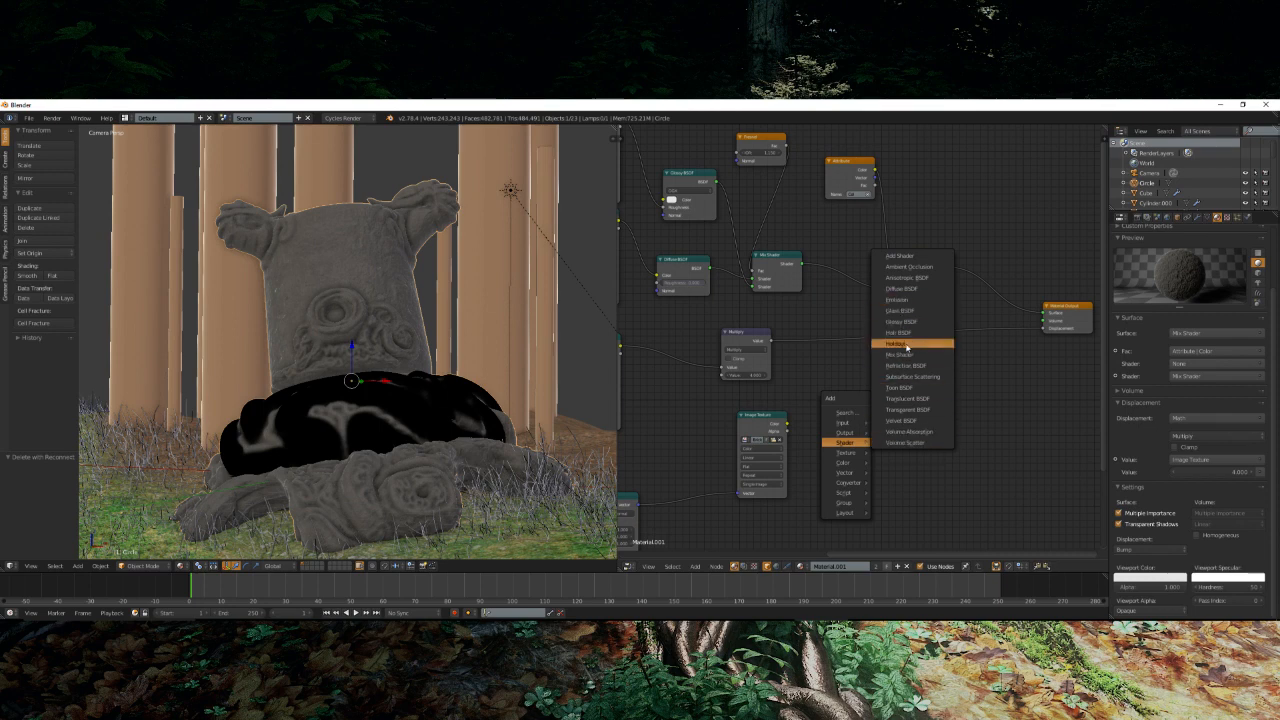
left_click(900, 288)
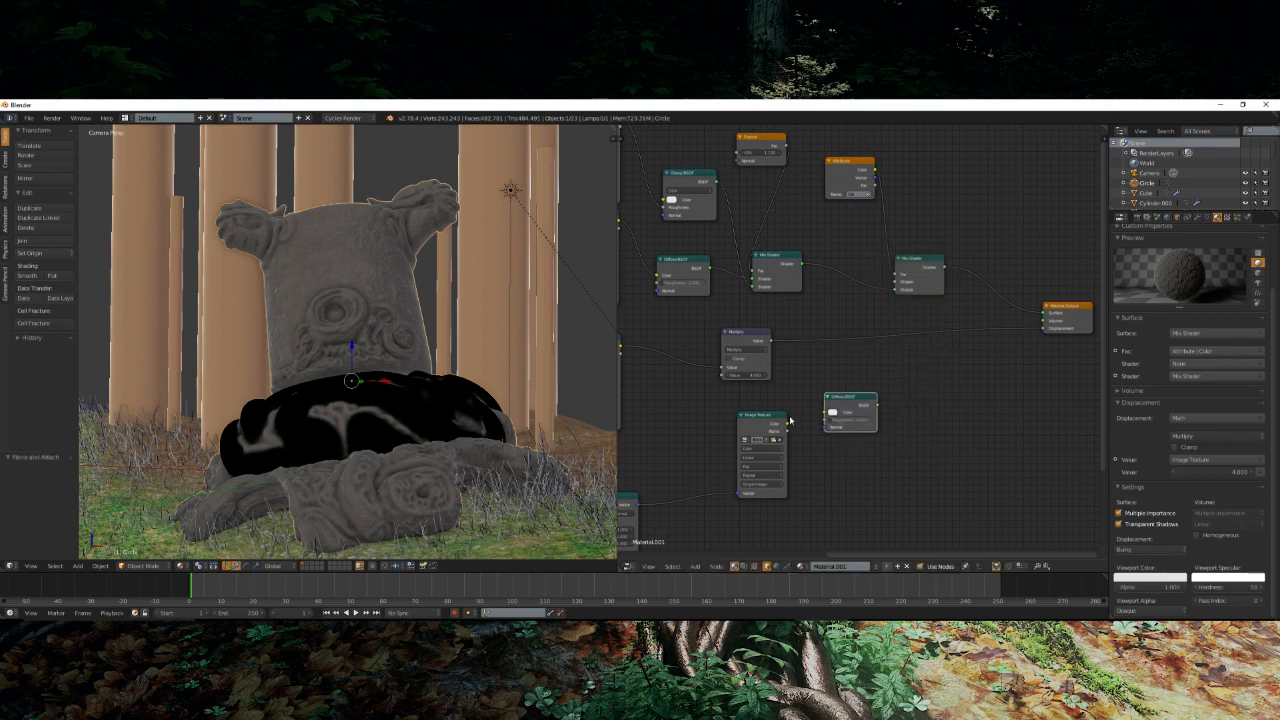
left_click_drag(787, 422, 896, 281)
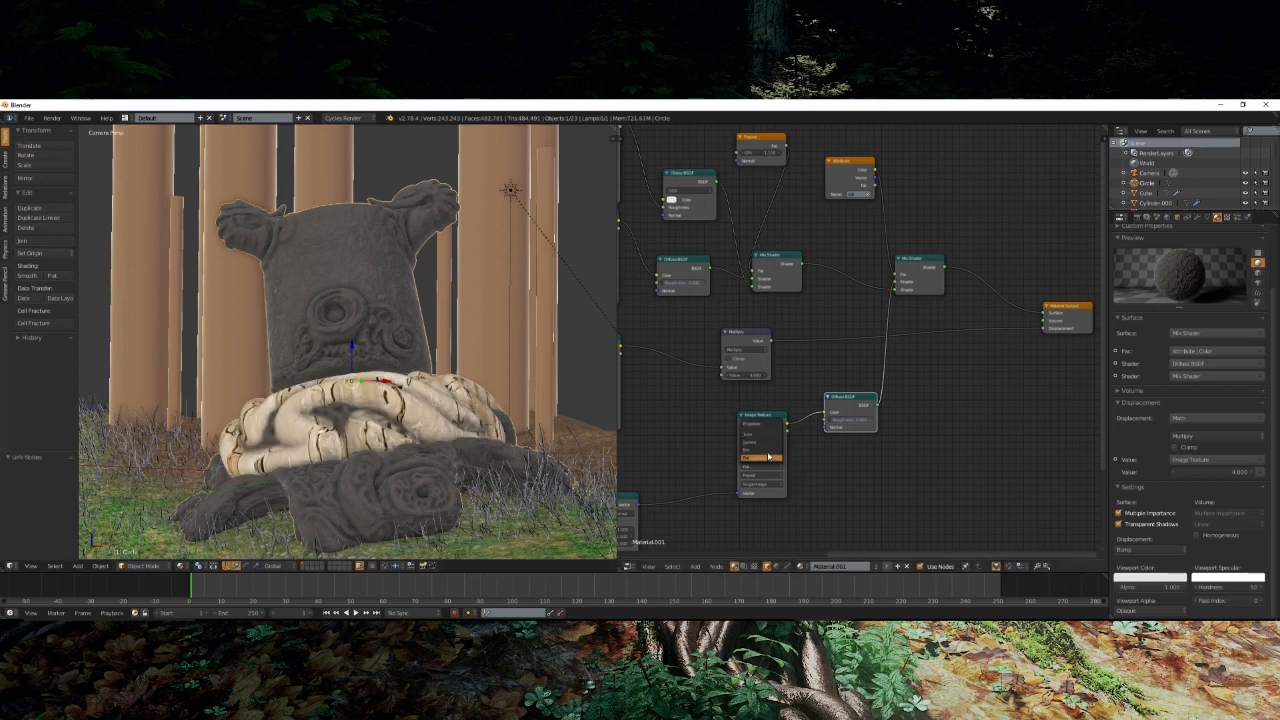
- Set the brick image texture's projection to Box and increase its Mapping node's scale uniformly
middle_click_drag(777, 473, 879, 357)
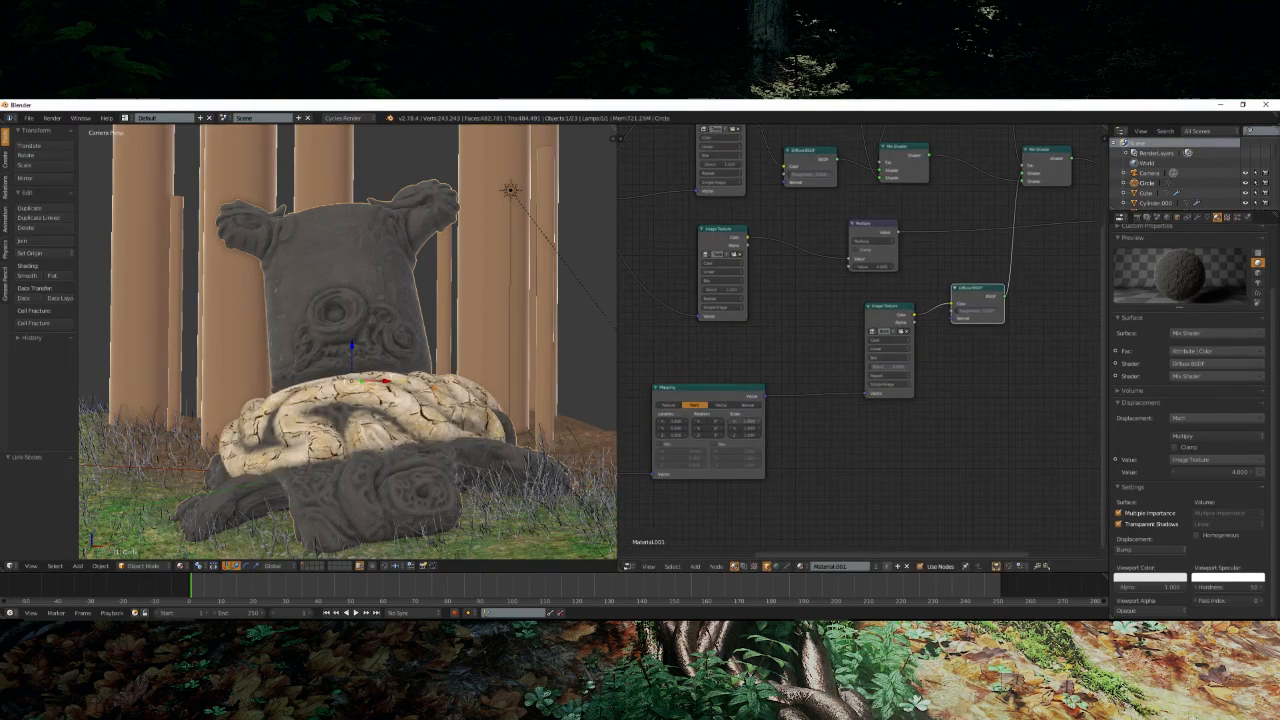
key("Return")
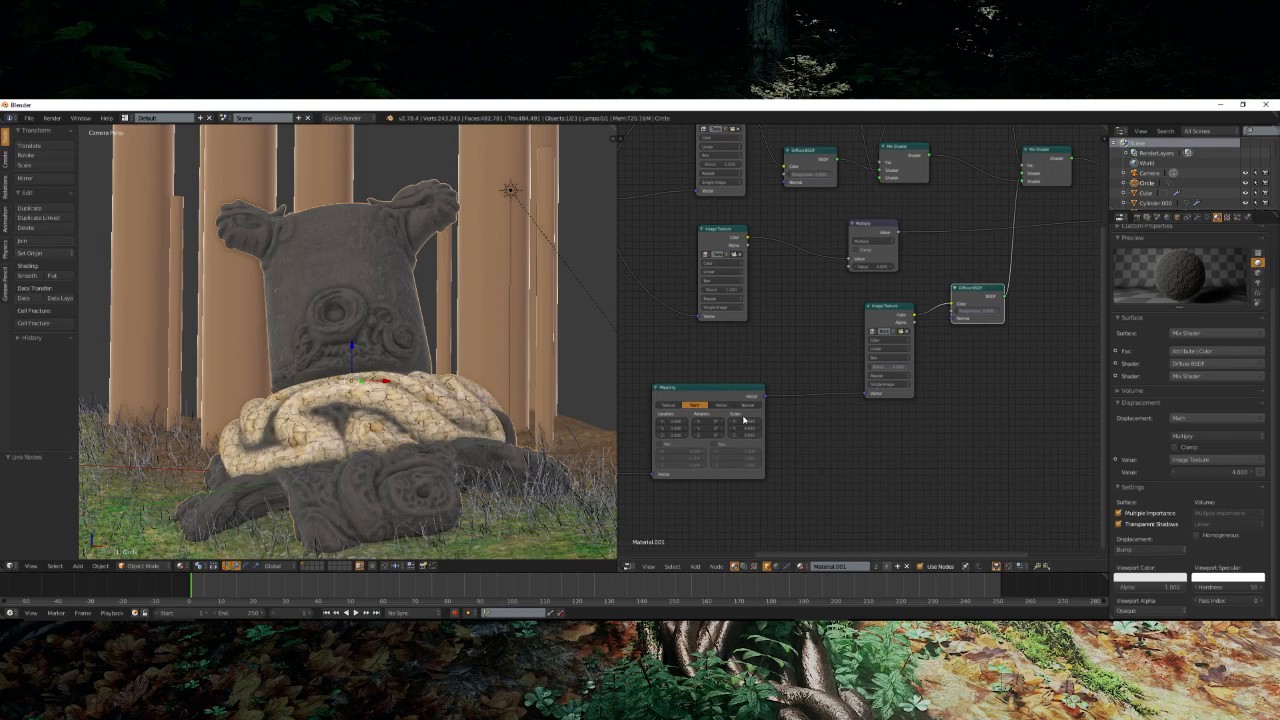
- Preview the textured coils through the camera in Rendered shading and return to Solid shading
scroll(350, 400, "down", 3)
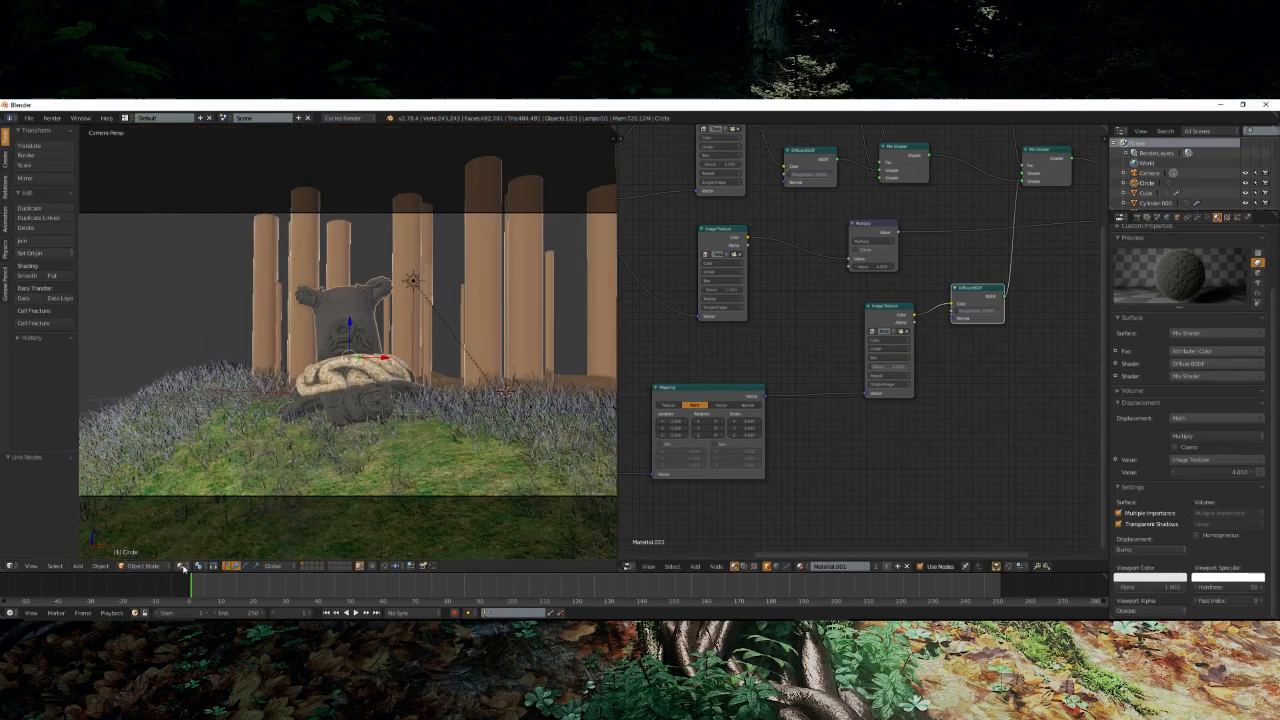
left_click(181, 566)
left_click(206, 499)
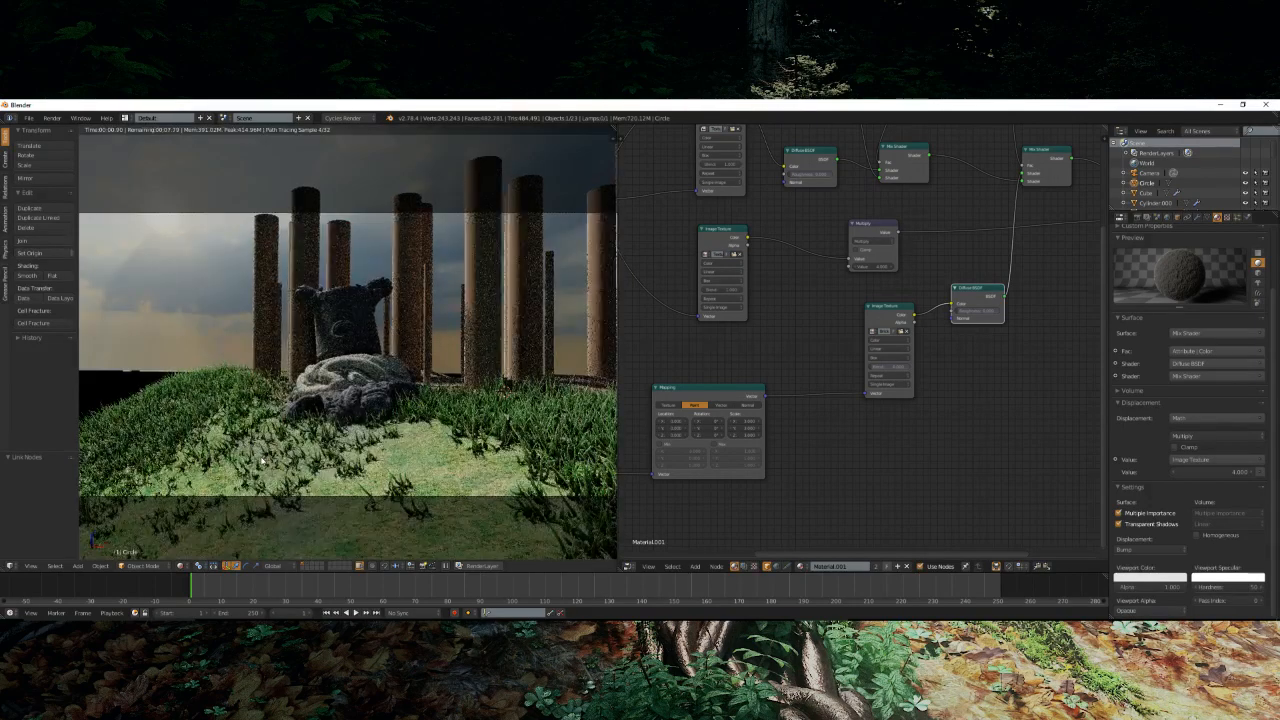
key("shift+z")
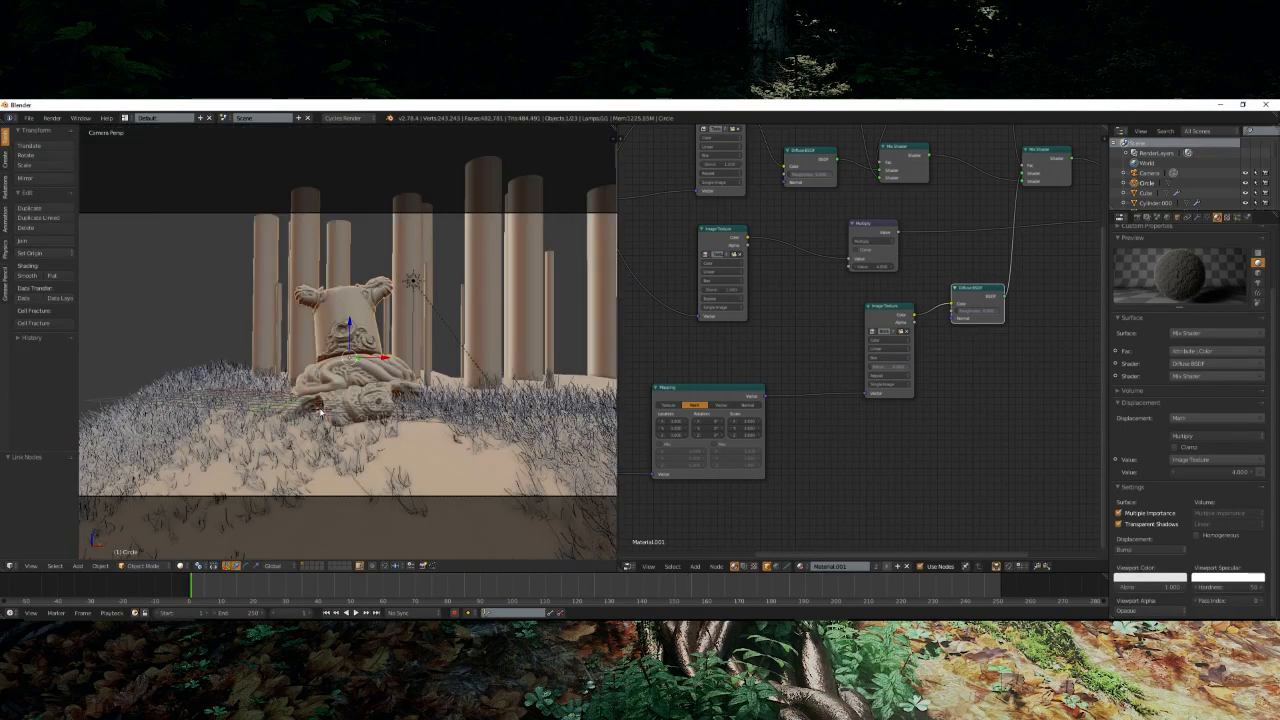
- Put the bear figure back into Vertex Paint mode
middle_click_drag(323, 412, 243, 507)
scroll(243, 507, "up", 7)
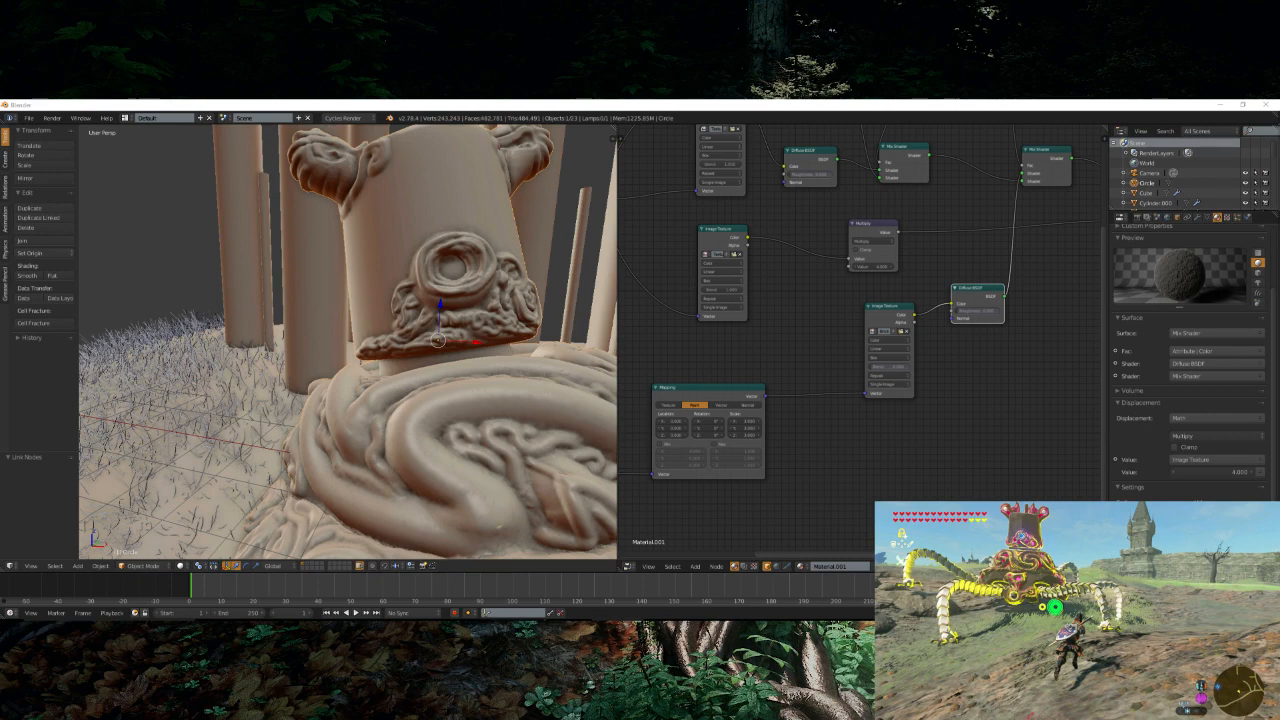
middle_click_drag(389, 388, 364, 532)
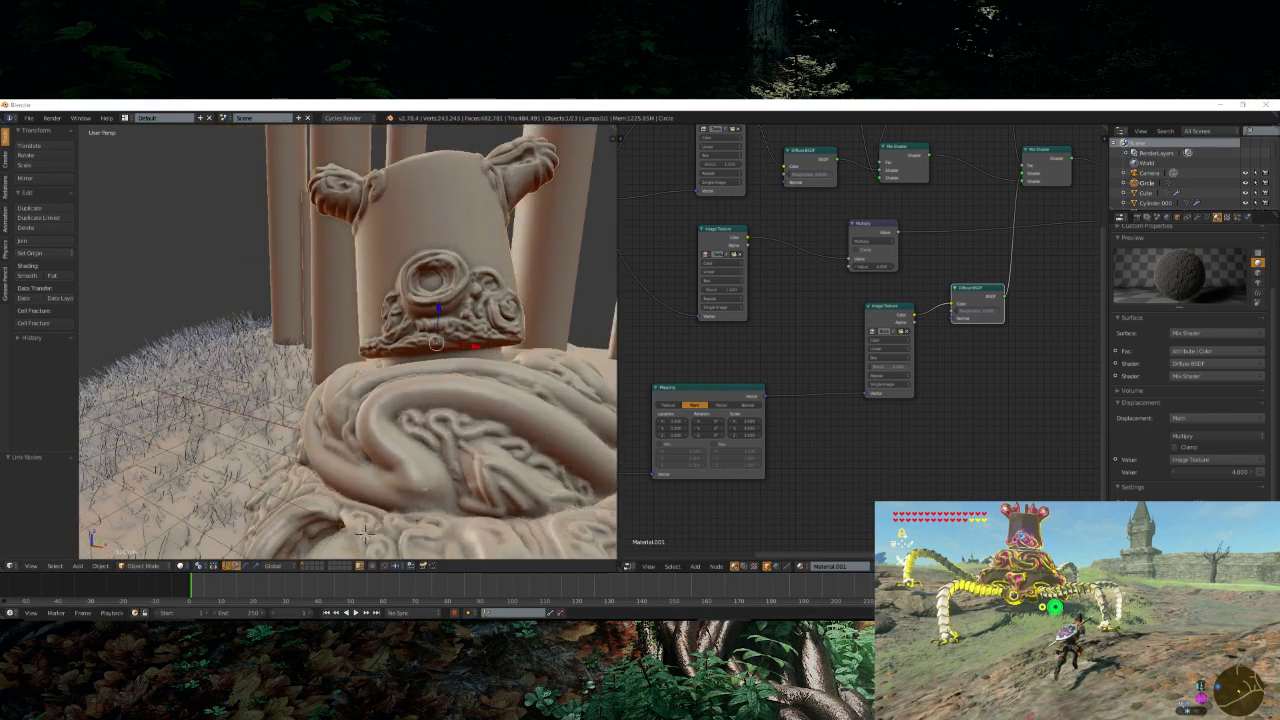
middle_click_drag(172, 372, 288, 398)
middle_click_drag(324, 353, 229, 519)
left_click(142, 568)
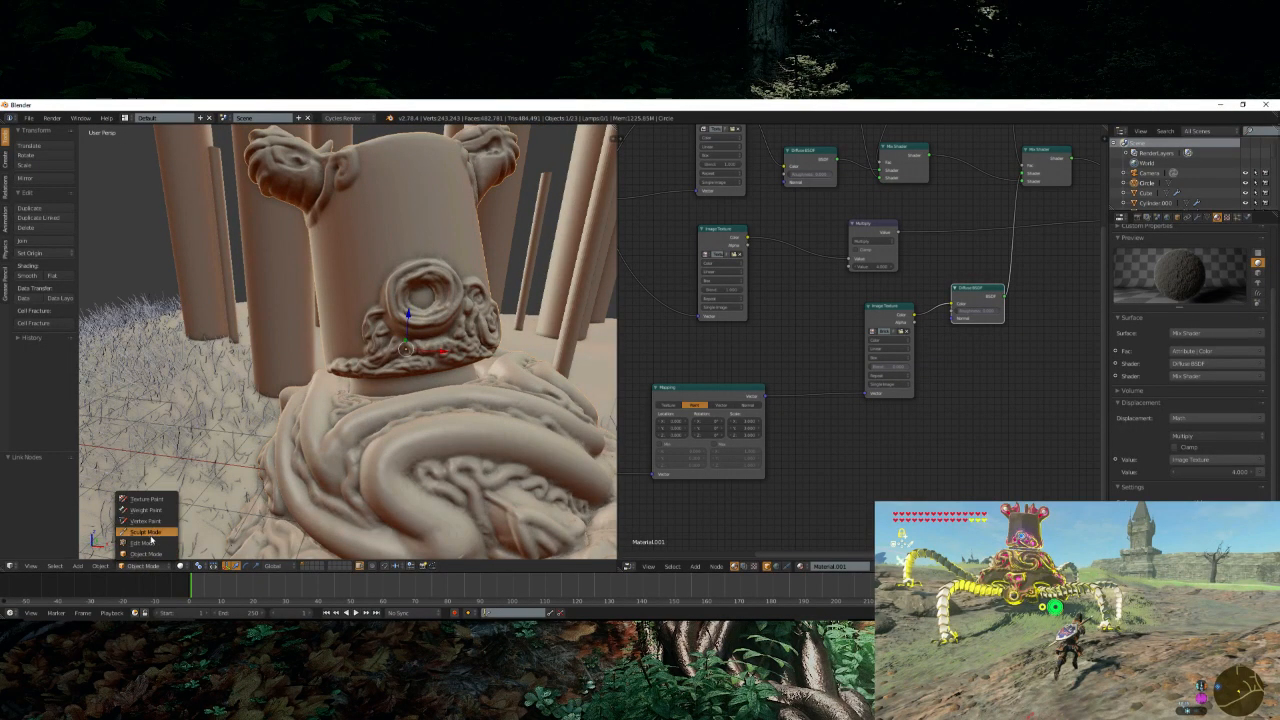
left_click(160, 531)
scroll(314, 417, "up", 2)
left_click(150, 567)
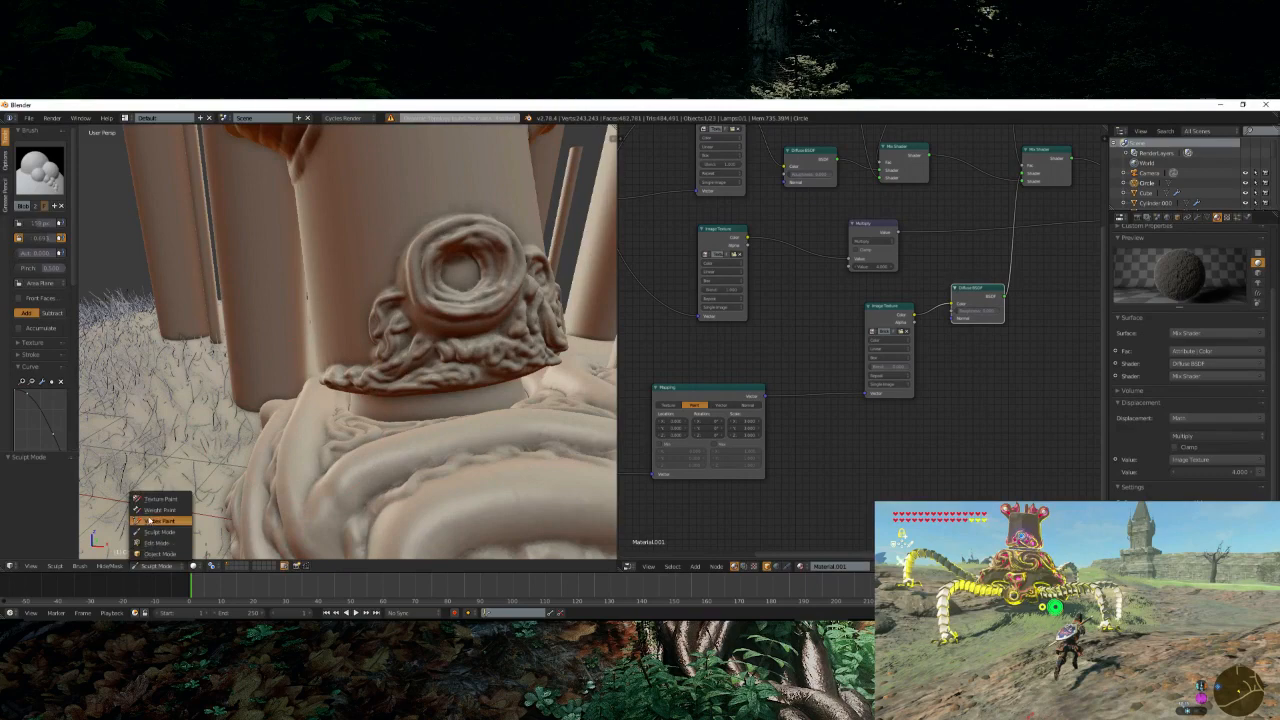
left_click(158, 520)
- Paint the raised strand beneath the round eye ornament black, continuing along the cylindrical body's lower edge
scroll(460, 380, "up", 3)
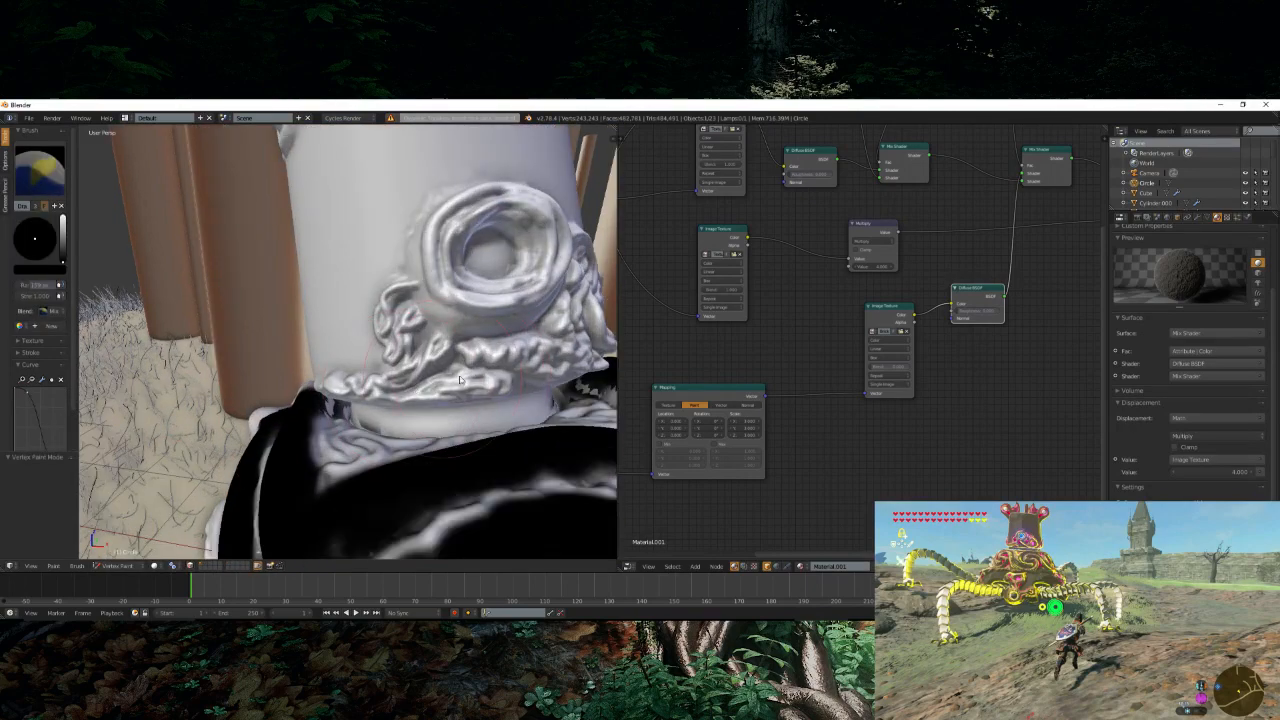
middle_click_drag(460, 380, 442, 369)
scroll(442, 369, "up", 4)
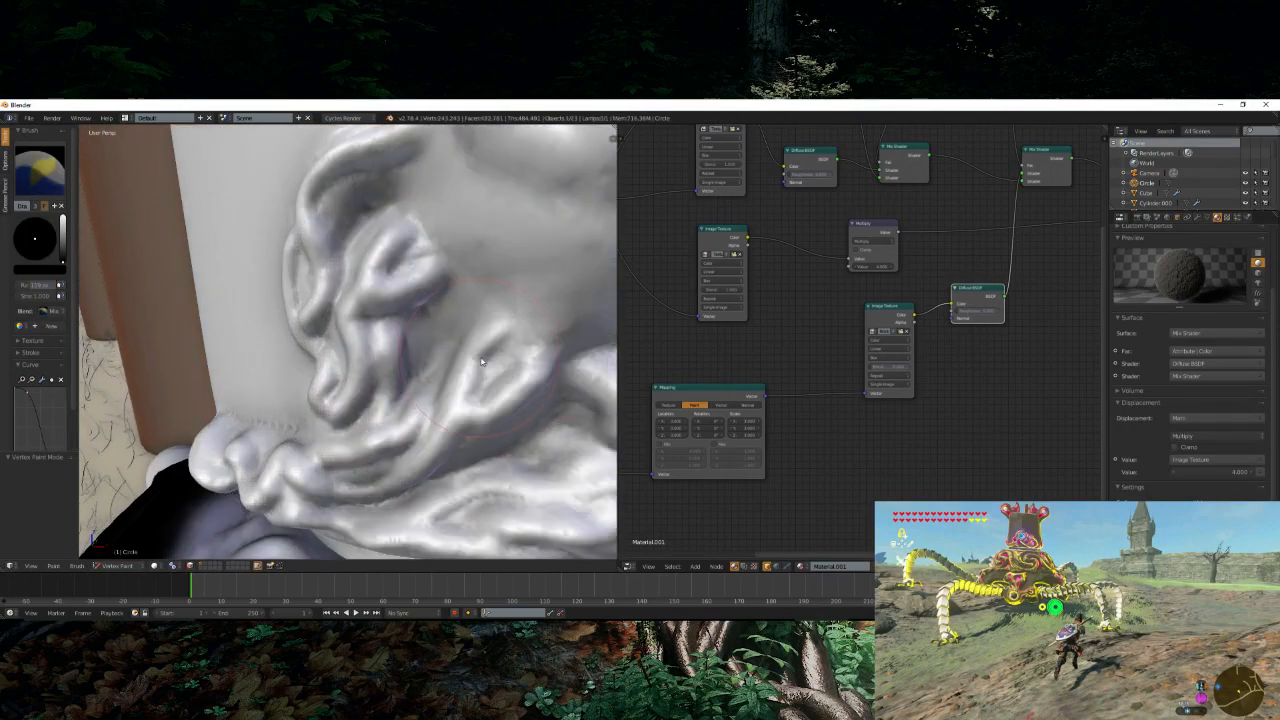
mouse_move(495, 367)
left_mouse_down()
mouse_move(456, 407)
mouse_move(317, 470)
mouse_move(223, 461)
mouse_move(209, 444)
left_mouse_up()
scroll(215, 442, "down", 4)
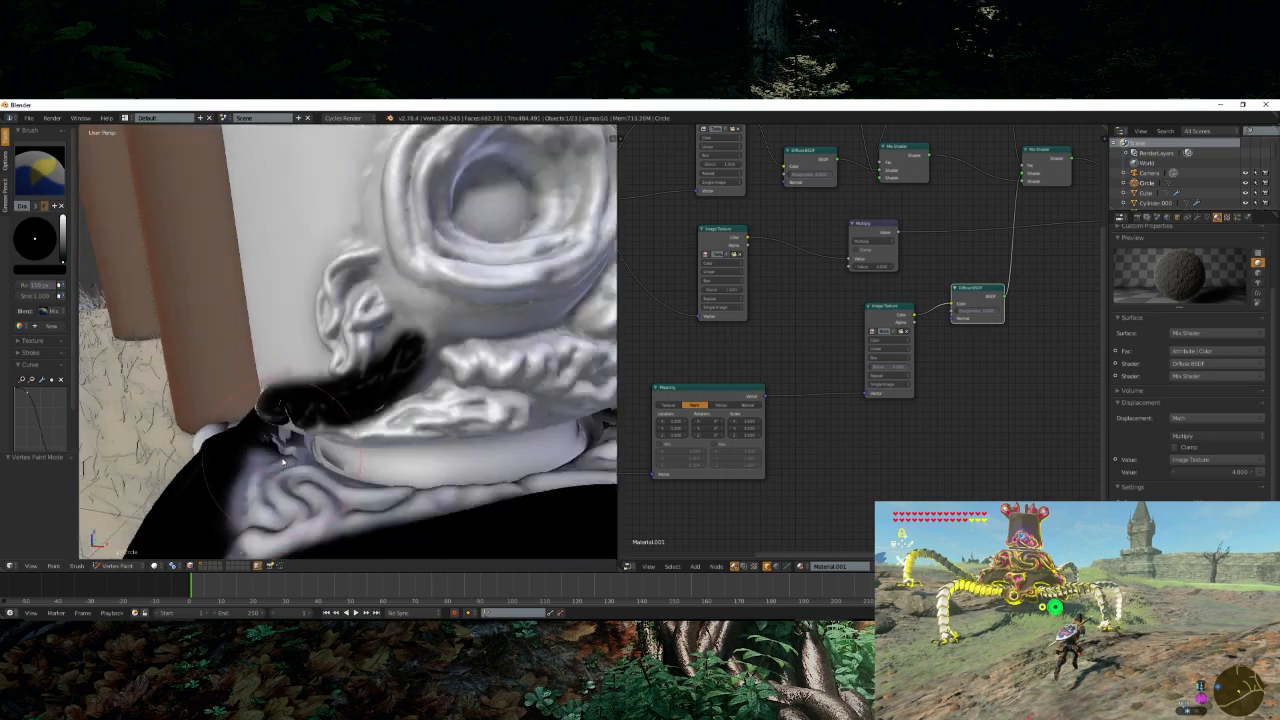
mouse_move(278, 432)
middle_mouse_down()
mouse_move(323, 437)
mouse_move(388, 392)
middle_mouse_up()
scroll(325, 435, "up", 2)
mouse_move(402, 382)
left_mouse_down()
mouse_move(238, 431)
mouse_move(226, 420)
left_mouse_up()
- Paint the ear-shaped curl beside the round eye ornament black from its base to its upper end
middle_click_drag(417, 346, 311, 400)
scroll(313, 405, "up", 2)
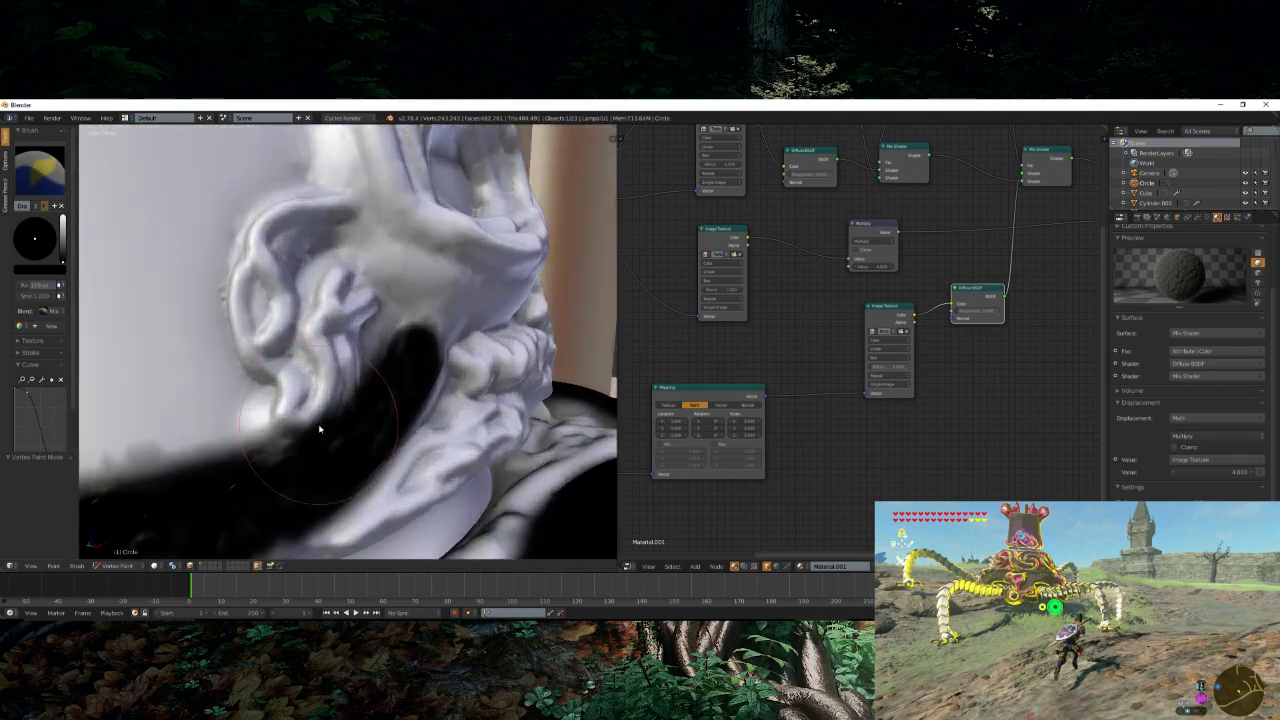
mouse_move(323, 429)
left_mouse_down()
mouse_move(330, 283)
mouse_move(317, 220)
left_mouse_up()
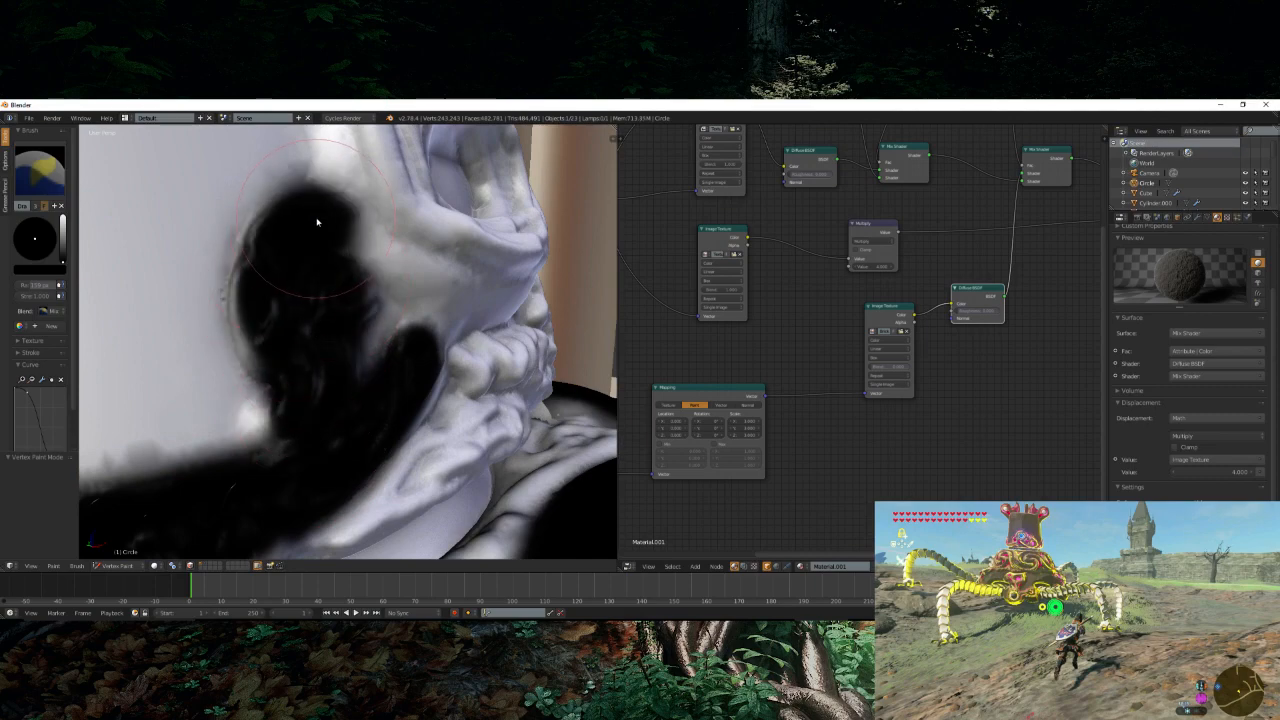
- Paint the concentric rings of the round eye ornament black around its central ball
mouse_move(325, 230)
middle_mouse_down()
mouse_move(288, 262)
mouse_move(352, 281)
mouse_move(300, 302)
middle_mouse_up()
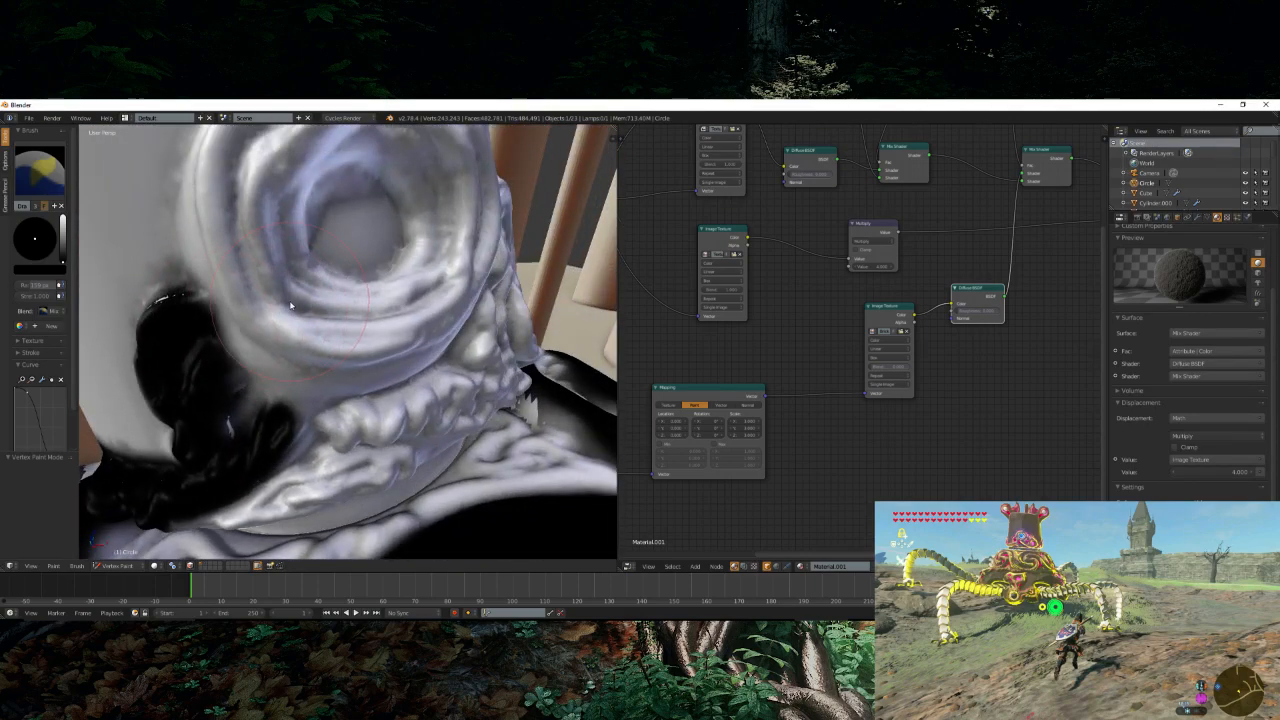
mouse_move(300, 302)
left_mouse_down()
mouse_move(366, 322)
mouse_move(468, 270)
mouse_move(452, 186)
left_mouse_up()
middle_click_drag(452, 186, 424, 270)
mouse_move(424, 272)
left_mouse_down()
mouse_move(355, 212)
mouse_move(262, 245)
mouse_move(268, 345)
mouse_move(351, 385)
left_mouse_up()
middle_click_drag(351, 385, 421, 378)
mouse_move(327, 404)
left_mouse_down()
mouse_move(323, 251)
mouse_move(384, 201)
mouse_move(346, 286)
left_mouse_up()
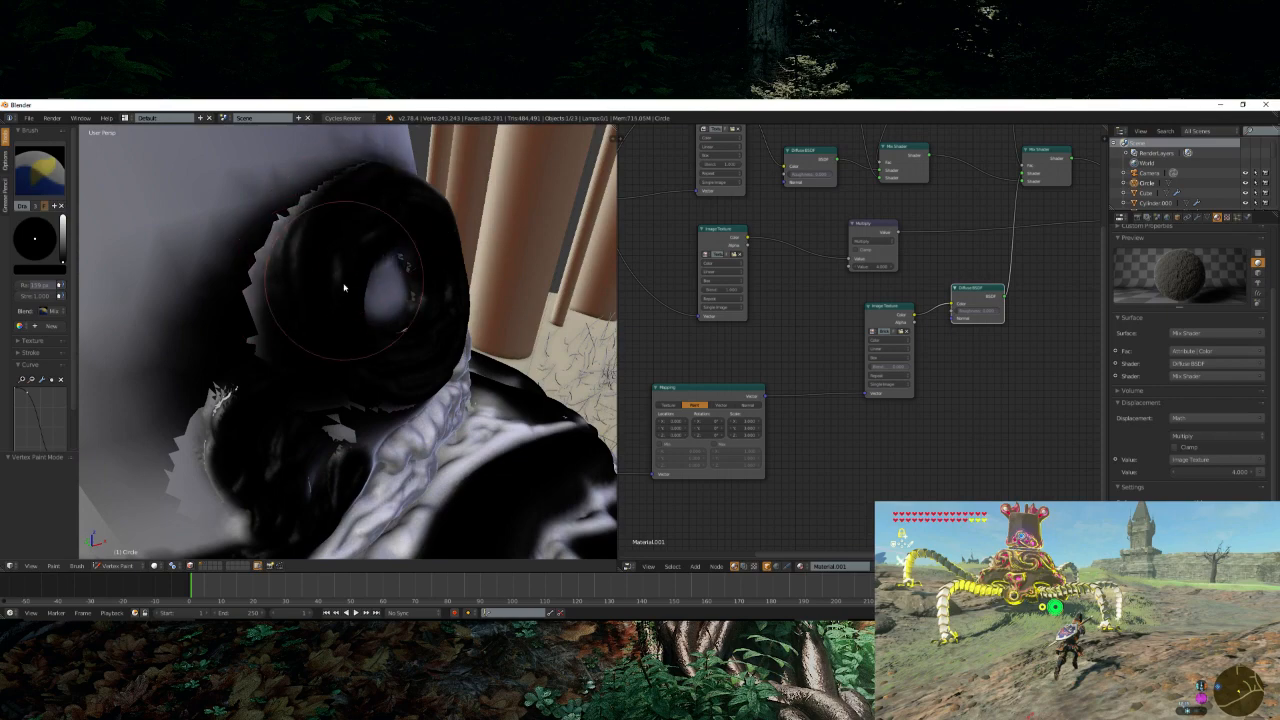
- Blacken the gap between the eye rings and the curl, along with the ornament's side against the cylindrical body
mouse_move(339, 342)
middle_mouse_down()
mouse_move(314, 323)
mouse_move(331, 298)
middle_mouse_up()
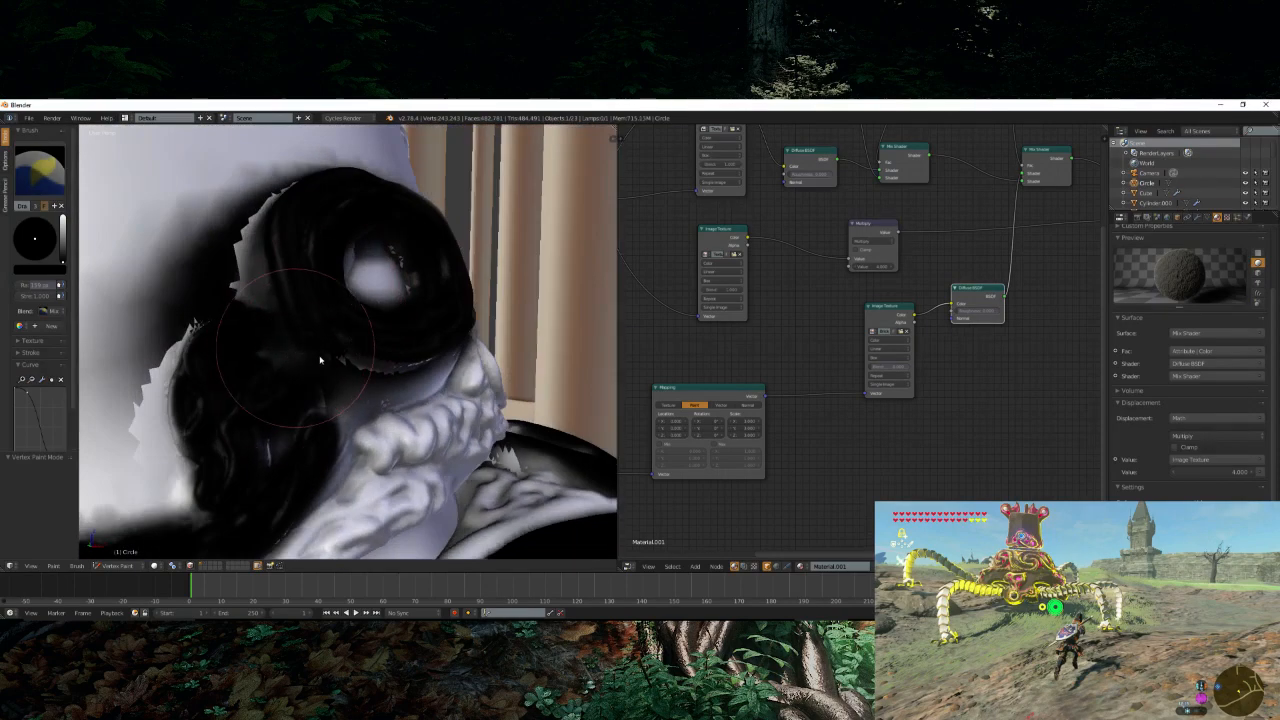
mouse_move(284, 396)
middle_mouse_down()
mouse_move(396, 427)
mouse_move(262, 290)
mouse_move(255, 255)
middle_mouse_up()
left_click_drag(255, 255, 340, 478)
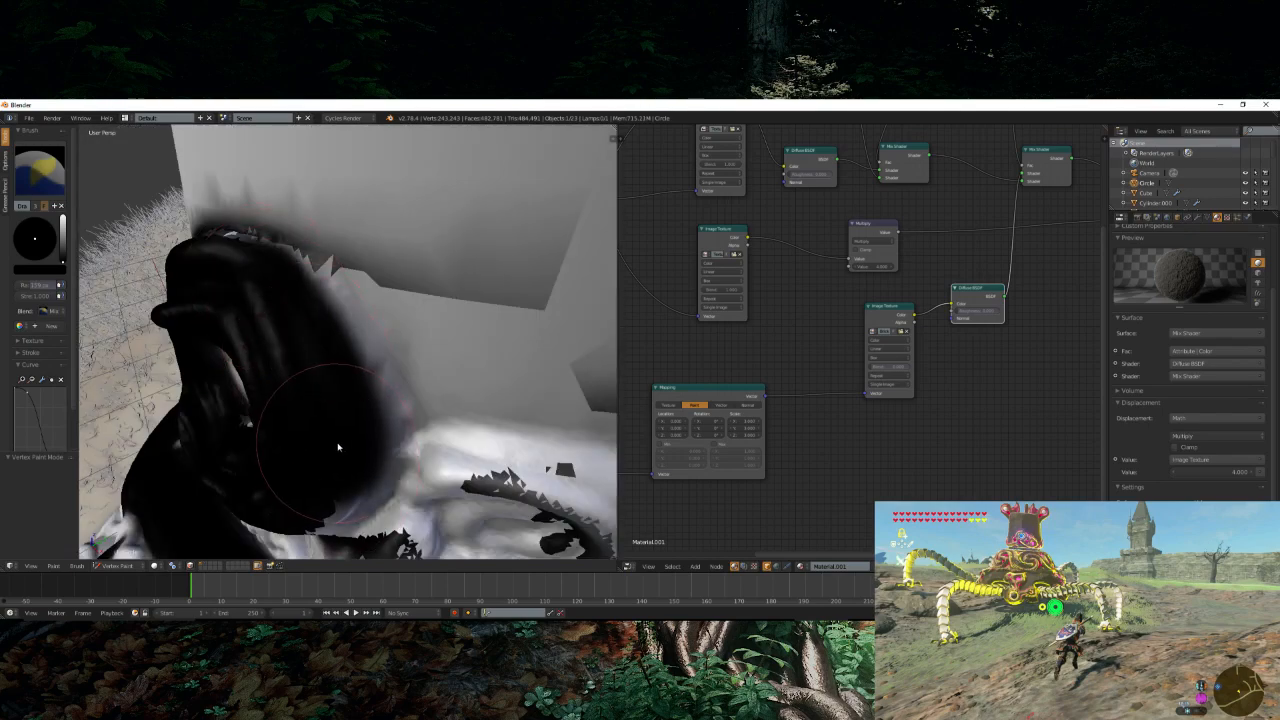
- Paint the lower edge and underside of the round eye ornament black, down to the wavy strands below it
middle_click_drag(337, 446, 357, 403)
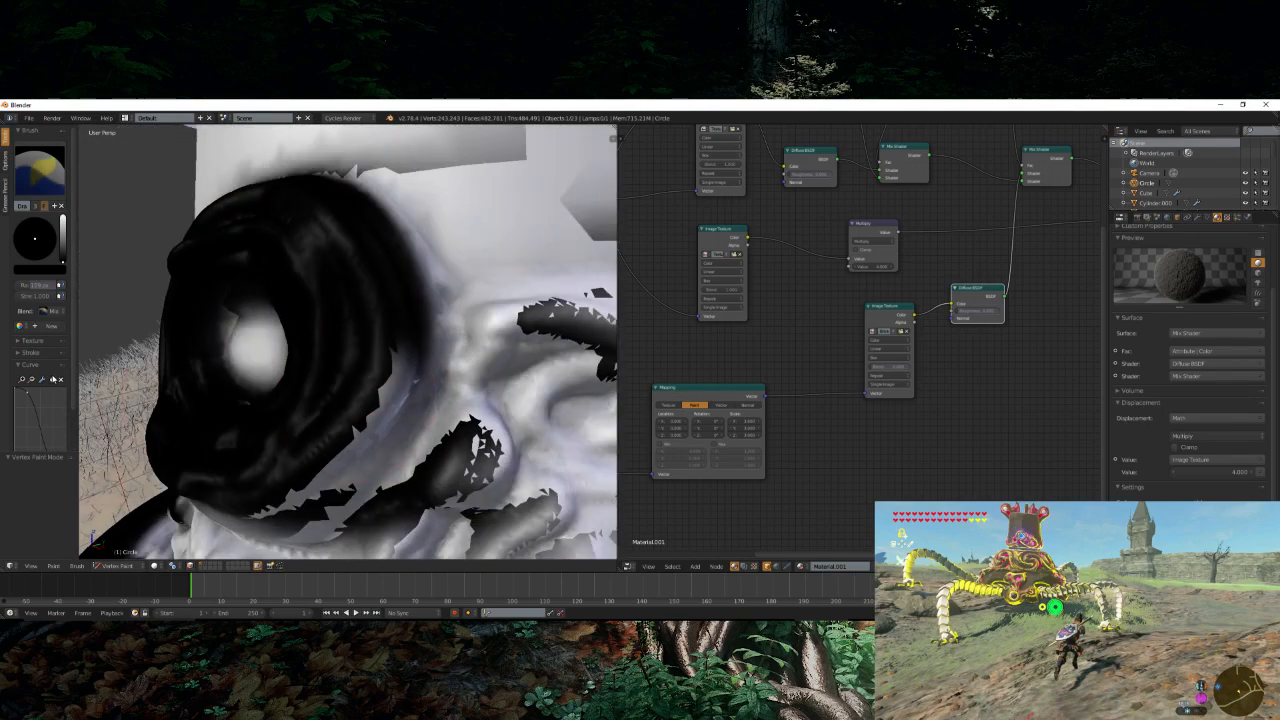
middle_click_drag(330, 360, 392, 367)
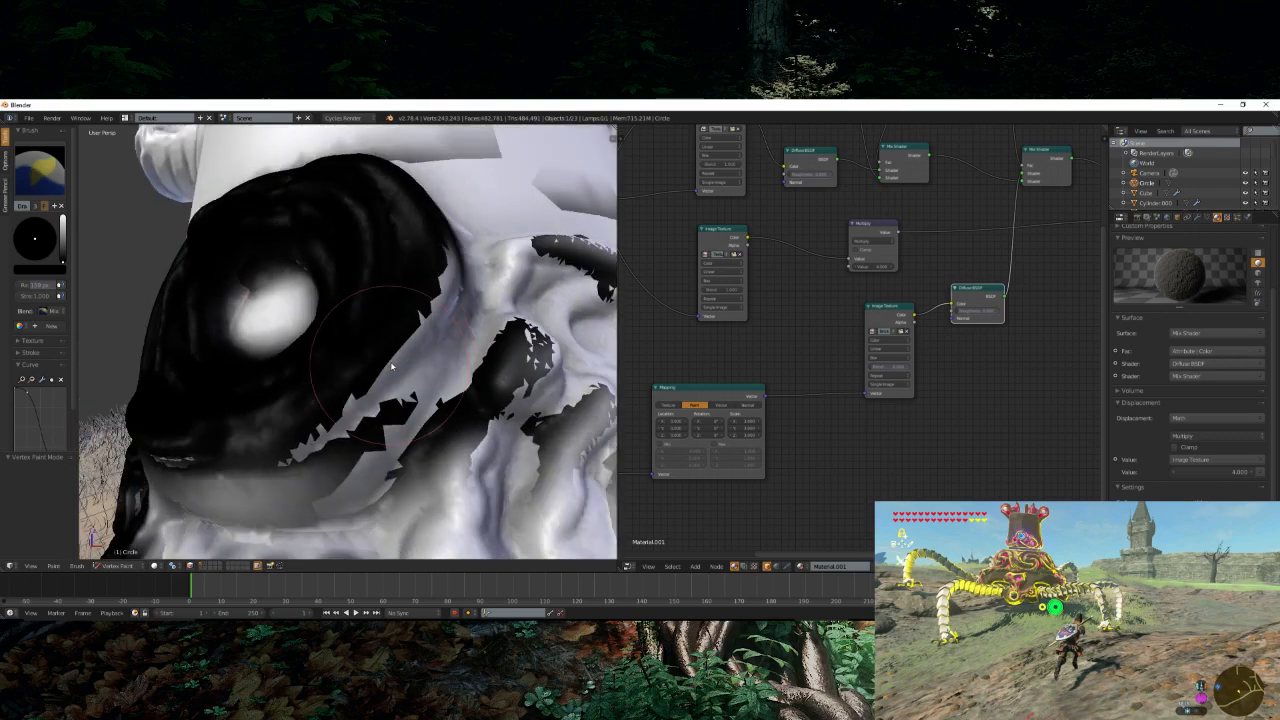
mouse_move(438, 281)
left_mouse_down()
mouse_move(391, 397)
mouse_move(306, 471)
mouse_move(348, 466)
left_mouse_up()
mouse_move(264, 453)
middle_mouse_down()
mouse_move(298, 456)
mouse_move(332, 430)
middle_mouse_up()
mouse_move(471, 431)
left_mouse_down()
mouse_move(206, 429)
mouse_move(246, 414)
left_mouse_up()
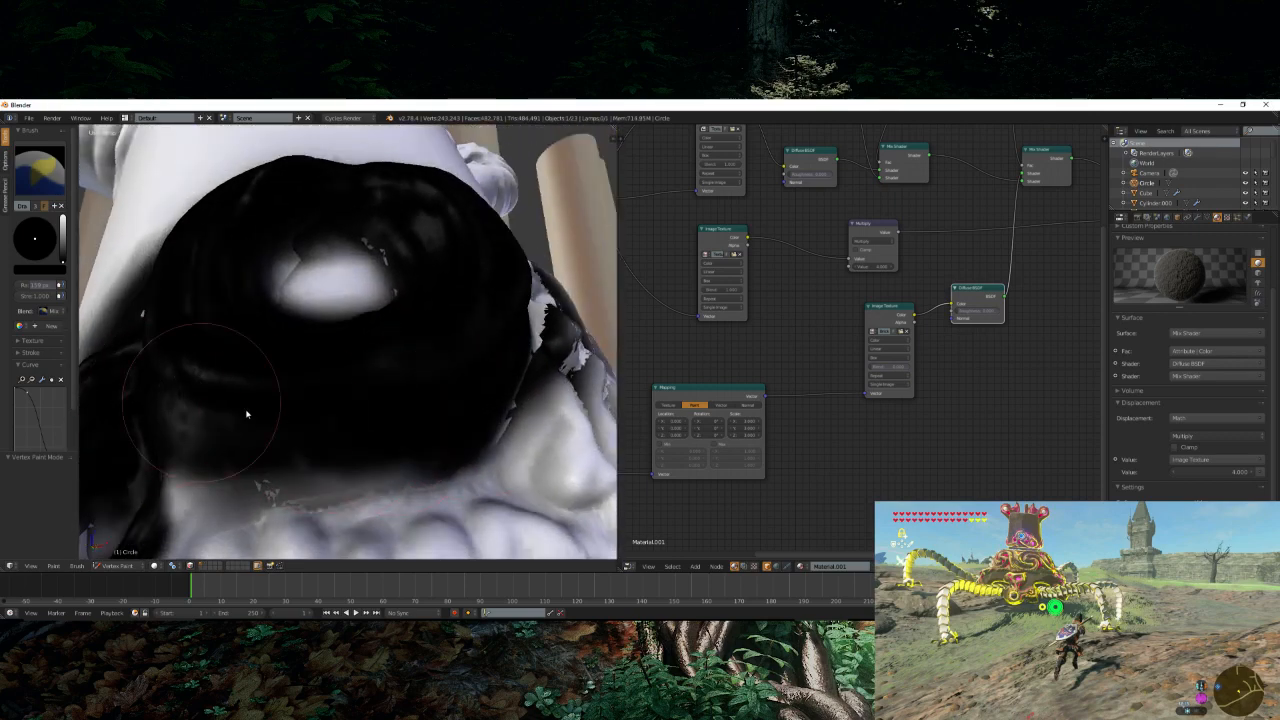
- With a smaller white brush, clean the stray black paint off the cylindrical body around the eye ornament's outer edge
scroll(310, 412, "down", 4)
middle_click_drag(310, 412, 352, 449)
scroll(352, 449, "up", 3)
left_click_drag(63, 257, 63, 215)
mouse_move(243, 494)
left_mouse_down()
mouse_move(186, 443)
mouse_move(210, 370)
mouse_move(223, 396)
mouse_move(224, 326)
left_mouse_up()
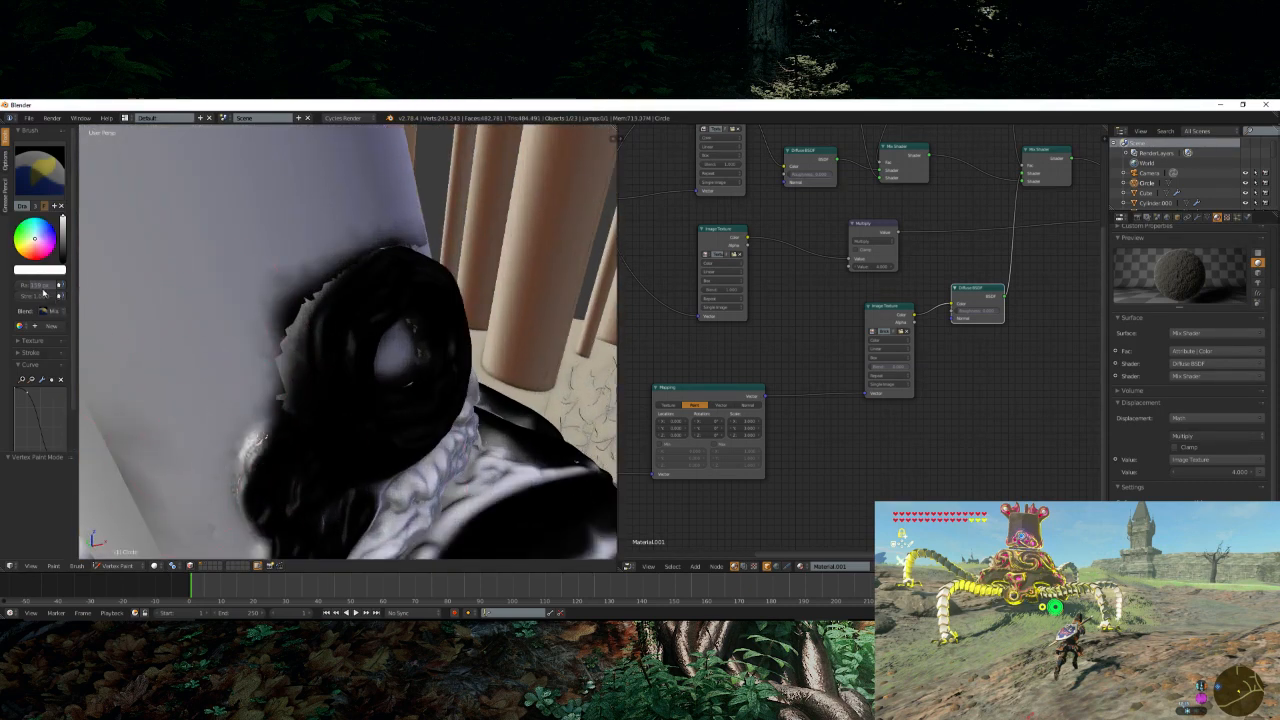
left_click_drag(43, 287, 30, 287)
mouse_move(264, 376)
left_mouse_down()
mouse_move(285, 263)
mouse_move(345, 226)
left_mouse_up()
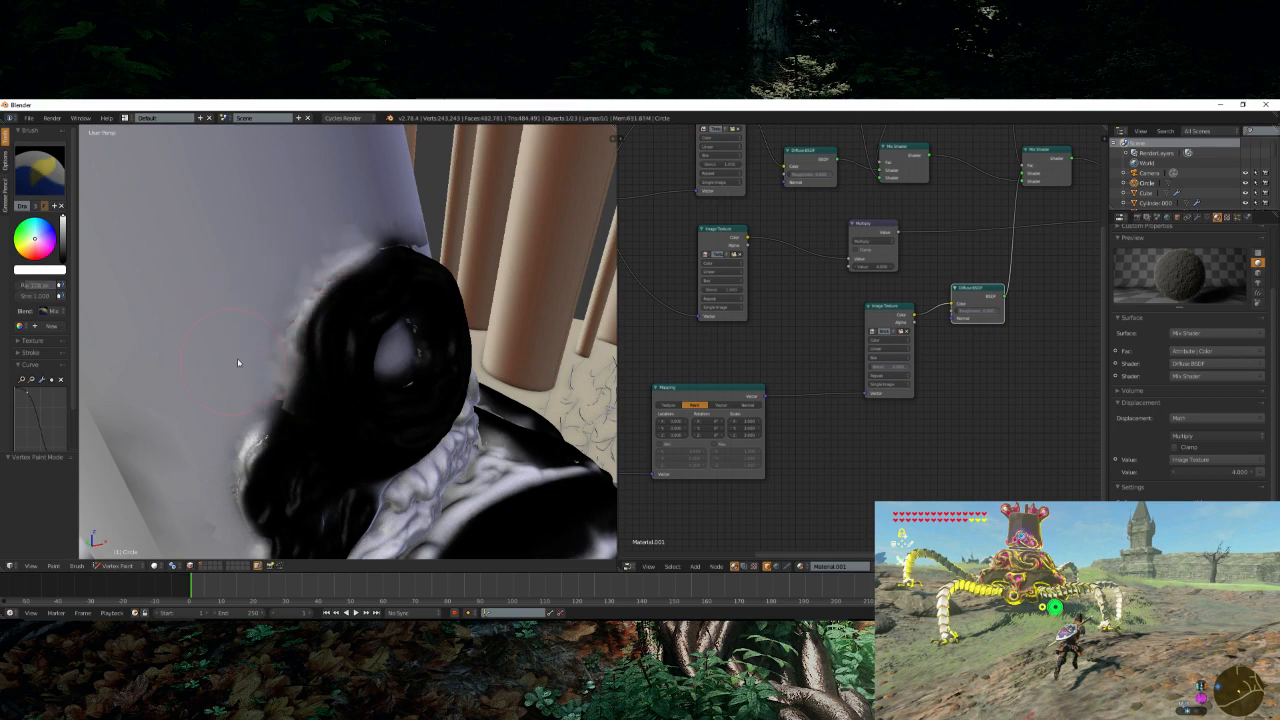
middle_click_drag(237, 358, 252, 331)
left_click_drag(318, 345, 304, 322)
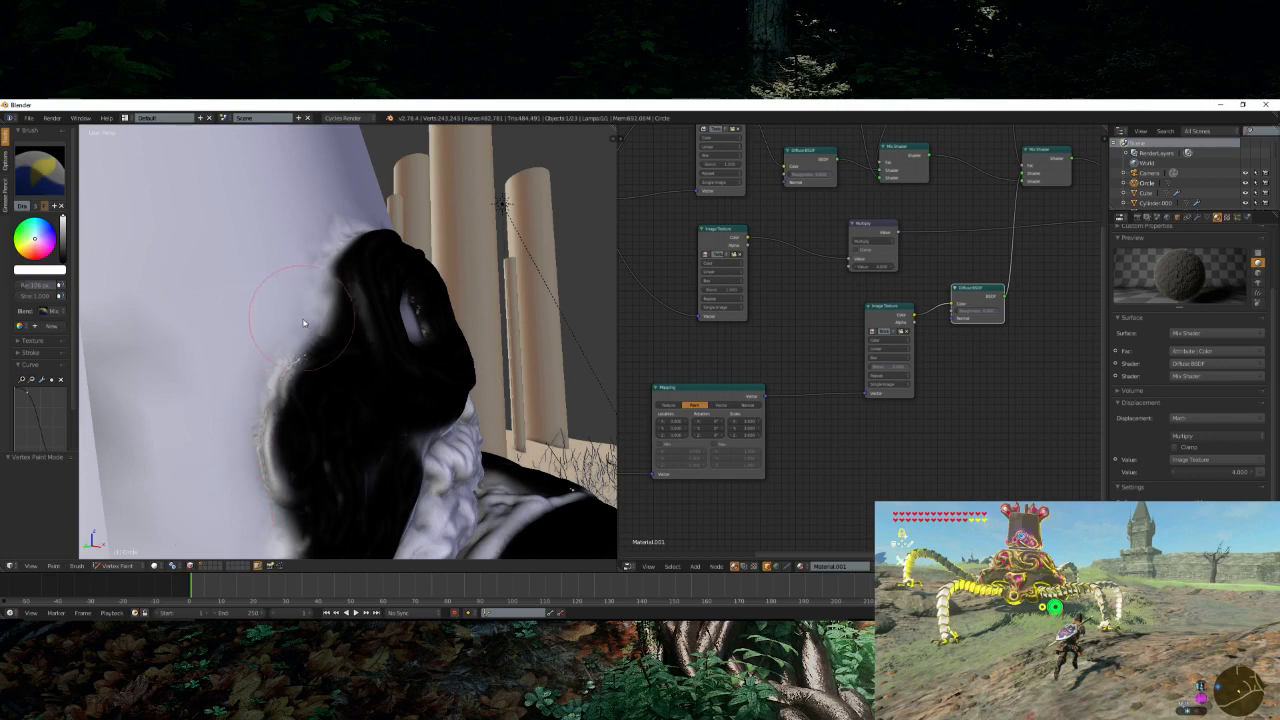
- Paint the stray dark patches on the body and the two spirals beside the eye ornament white
middle_click_drag(281, 325, 327, 413)
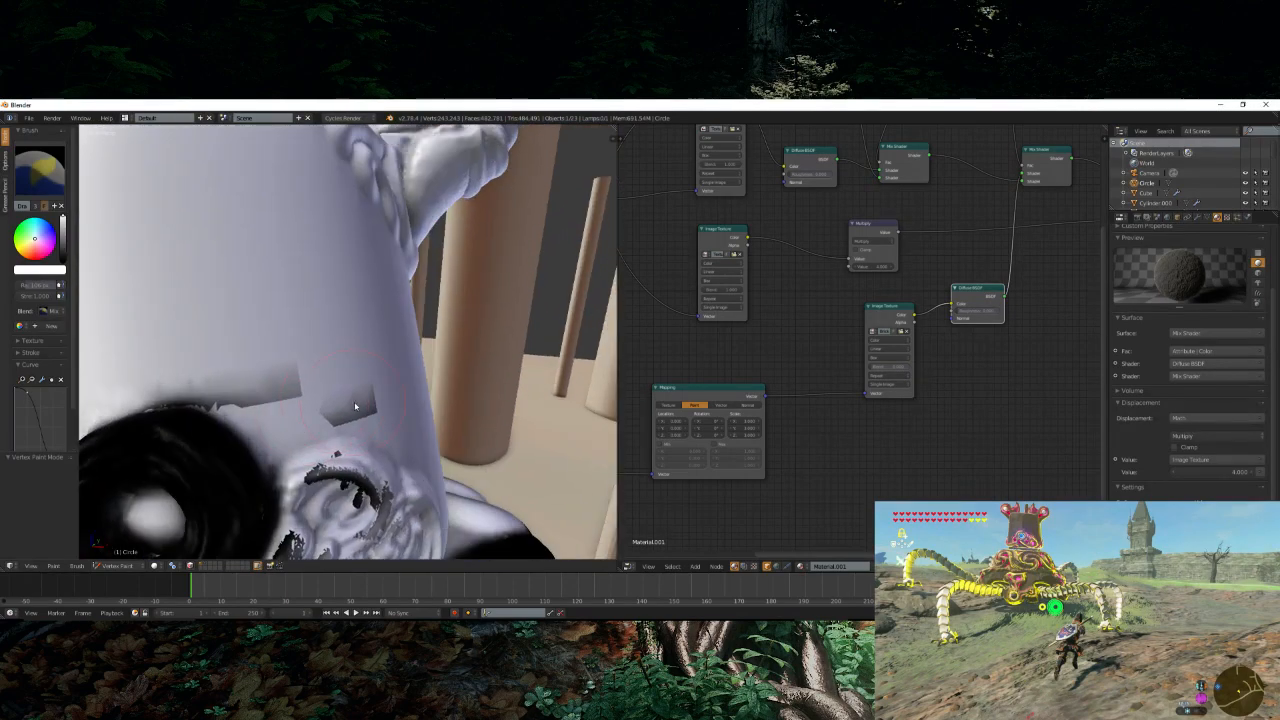
mouse_move(185, 398)
middle_mouse_down()
mouse_move(350, 372)
mouse_move(320, 470)
mouse_move(368, 370)
middle_mouse_up()
left_click(302, 486)
left_click_drag(288, 392, 385, 410)
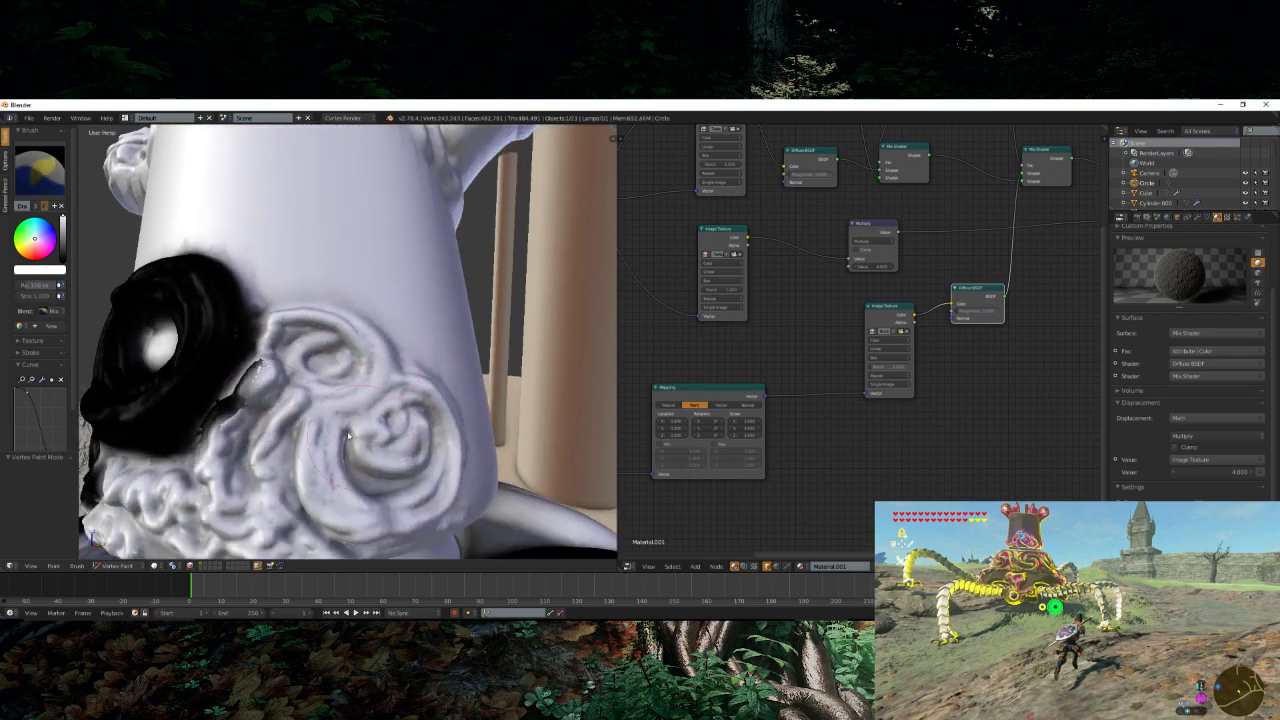
left_click_drag(258, 372, 235, 467)
middle_click_drag(266, 415, 344, 428)
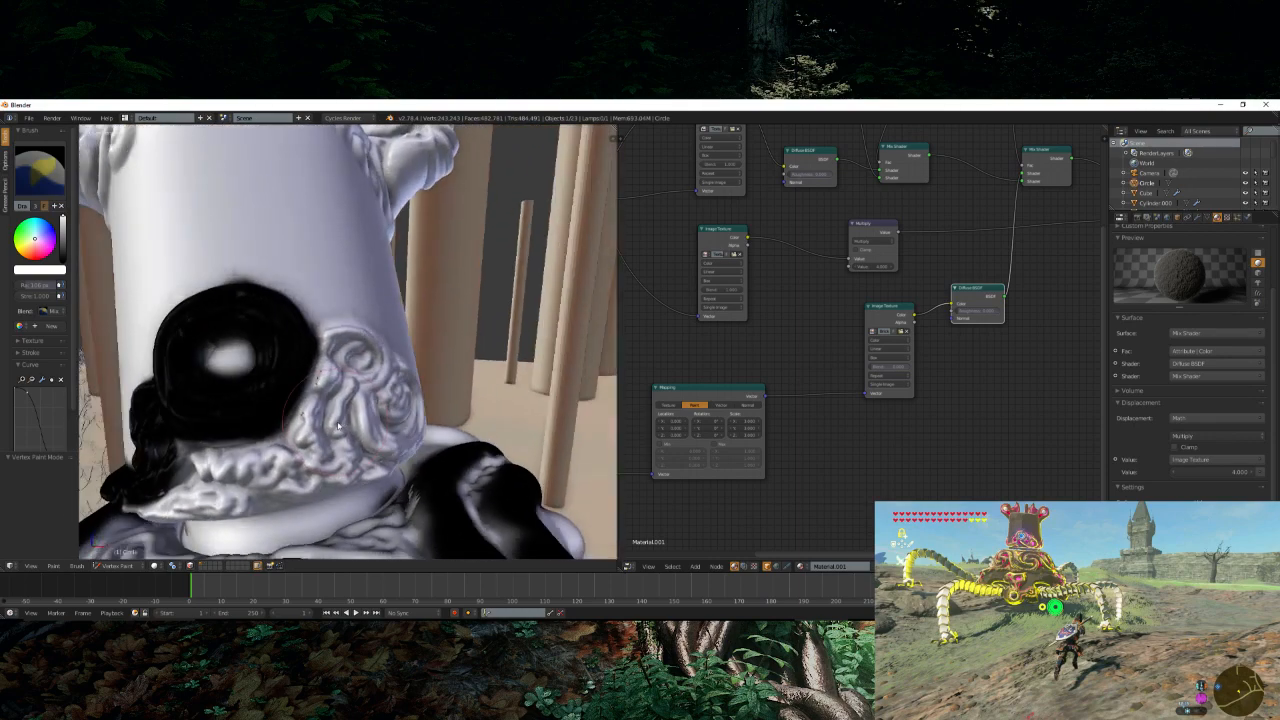
mouse_move(307, 387)
middle_mouse_down()
mouse_move(362, 420)
mouse_move(327, 428)
middle_mouse_up()
scroll(327, 428, "up", 5)
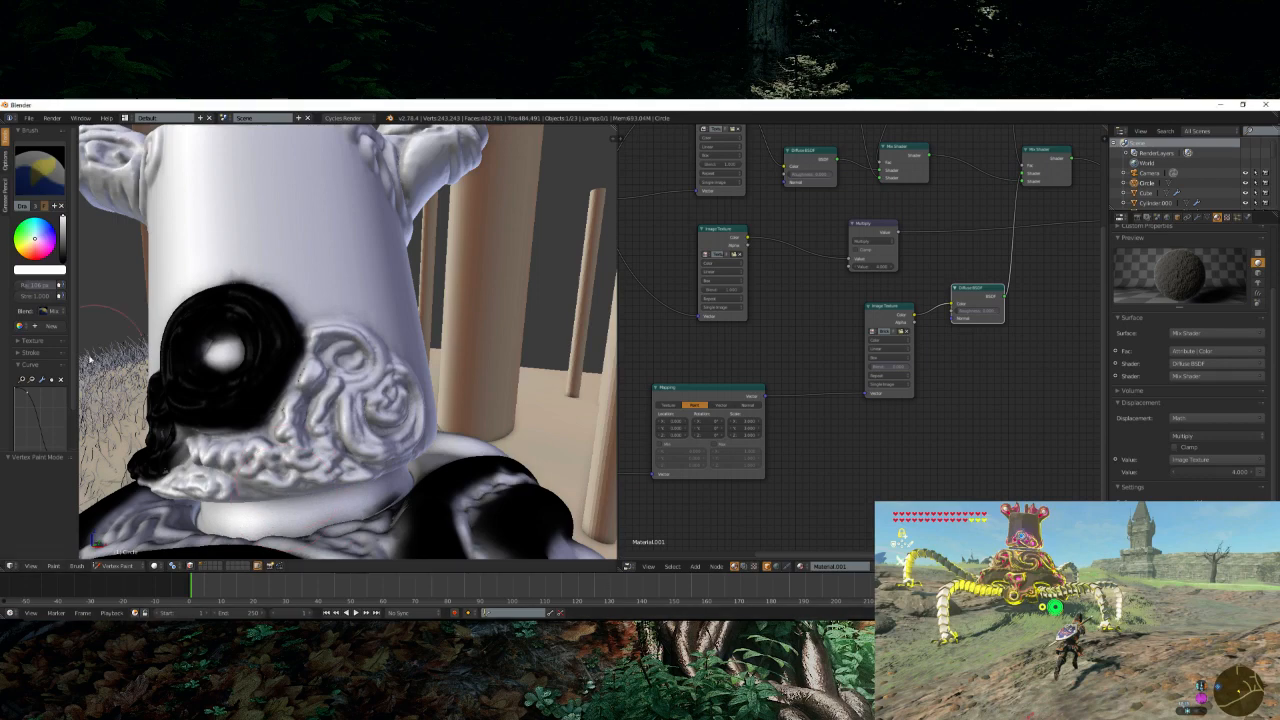
- Set the brush color back to black and paint the small upper spiral and the large spiral beside the eye ornament
left_click(64, 262)
scroll(374, 386, "up", 4)
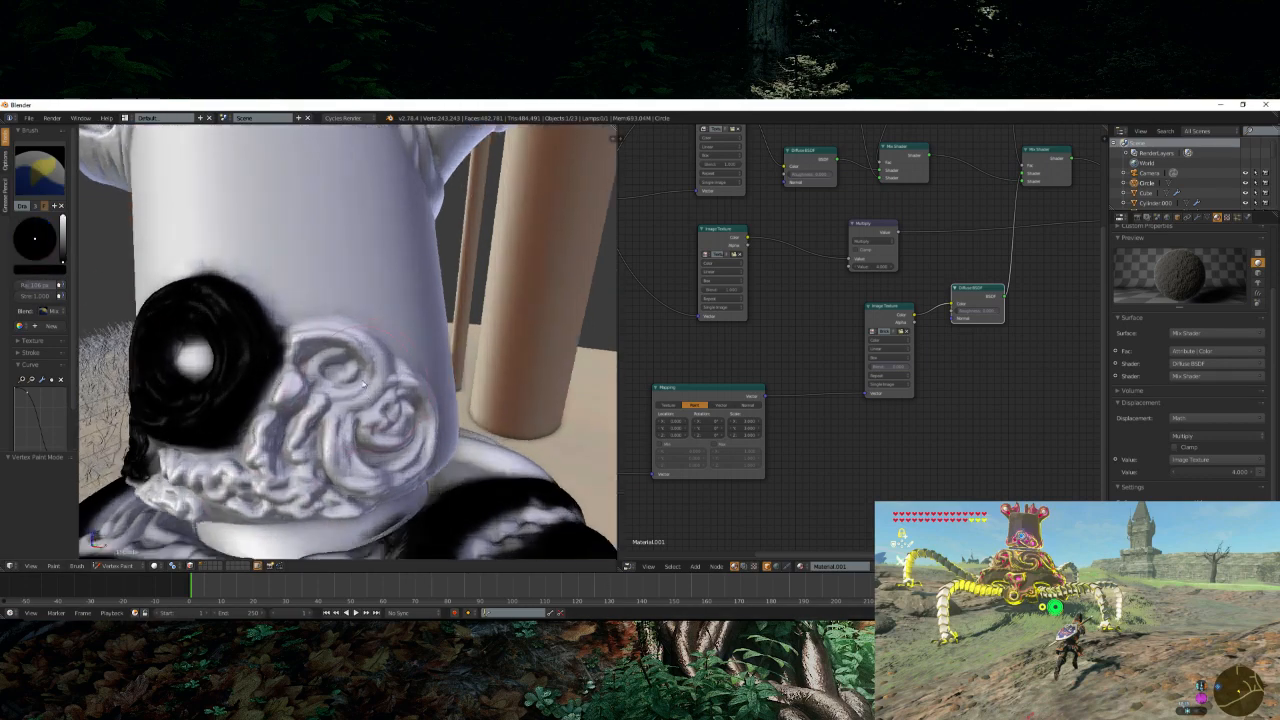
middle_click_drag(374, 388, 352, 384)
scroll(295, 345, "up", 2)
mouse_move(205, 345)
left_mouse_down()
mouse_move(330, 340)
mouse_move(380, 406)
mouse_move(247, 470)
mouse_move(214, 366)
mouse_move(291, 471)
mouse_move(357, 457)
left_mouse_up()
mouse_move(357, 457)
middle_mouse_down()
mouse_move(316, 393)
mouse_move(267, 397)
middle_mouse_up()
mouse_move(132, 412)
left_mouse_down()
mouse_move(245, 528)
mouse_move(367, 480)
mouse_move(345, 330)
mouse_move(225, 360)
mouse_move(300, 440)
mouse_move(249, 405)
mouse_move(337, 417)
left_mouse_up()
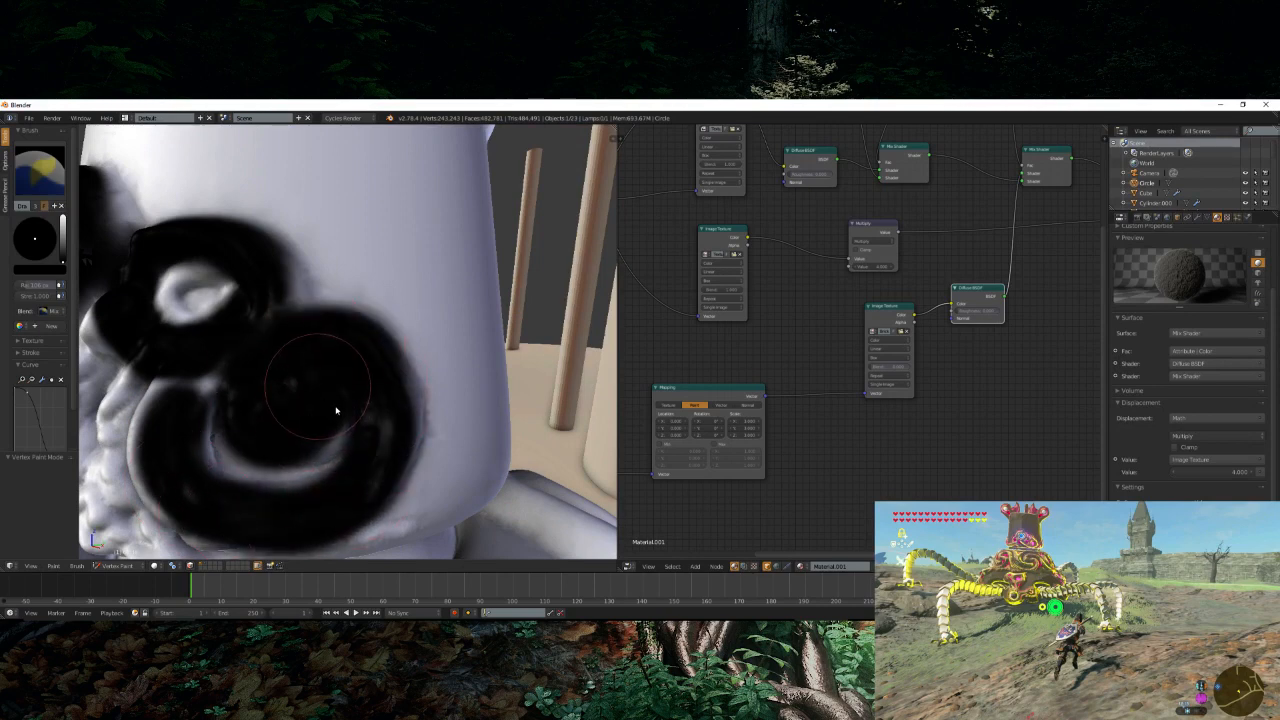
- Fill the remaining white gaps along the large spiral's rings, outer rim and inner side with black
mouse_move(337, 417)
middle_mouse_down()
mouse_move(337, 443)
mouse_move(326, 420)
middle_mouse_up()
left_click_drag(341, 492, 294, 506)
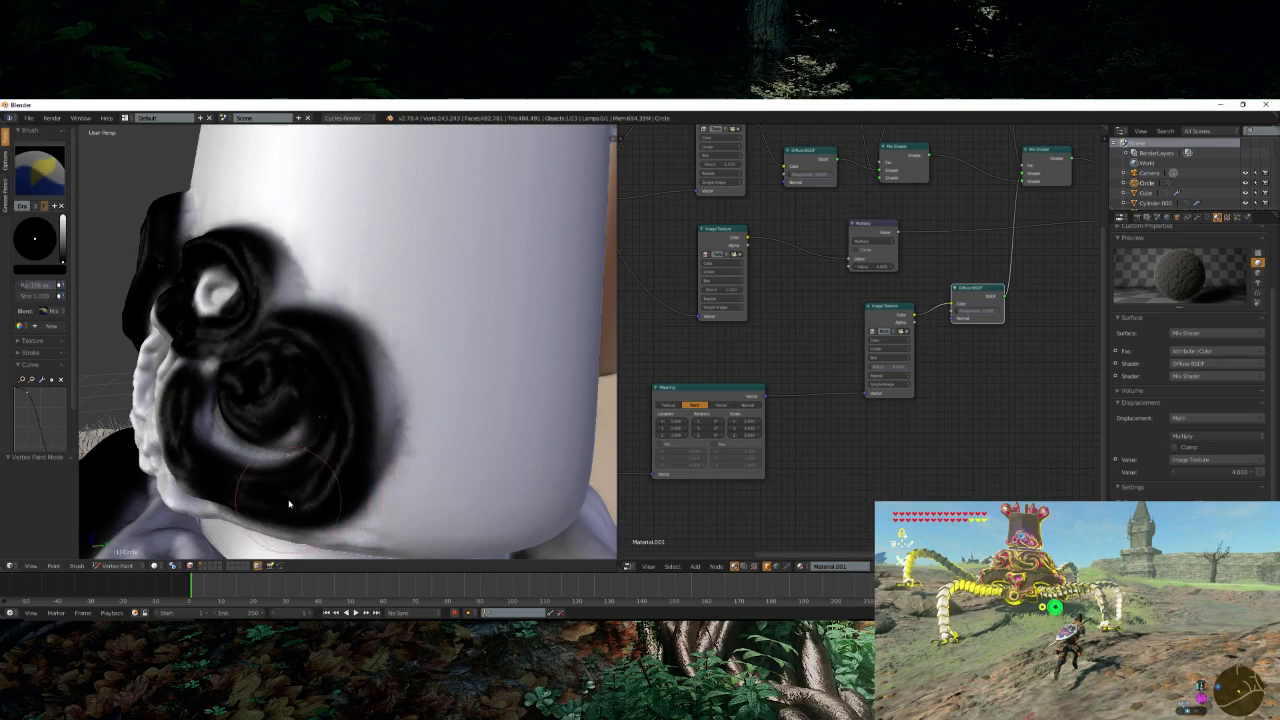
mouse_move(294, 506)
middle_mouse_down()
mouse_move(357, 443)
mouse_move(456, 473)
middle_mouse_up()
mouse_move(456, 473)
left_mouse_down()
mouse_move(265, 440)
mouse_move(190, 380)
mouse_move(212, 300)
left_mouse_up()
middle_click_drag(217, 292, 272, 346)
mouse_move(272, 346)
left_mouse_down()
mouse_move(300, 382)
mouse_move(343, 372)
left_mouse_up()
mouse_move(343, 372)
middle_mouse_down()
mouse_move(376, 389)
mouse_move(341, 452)
middle_mouse_up()
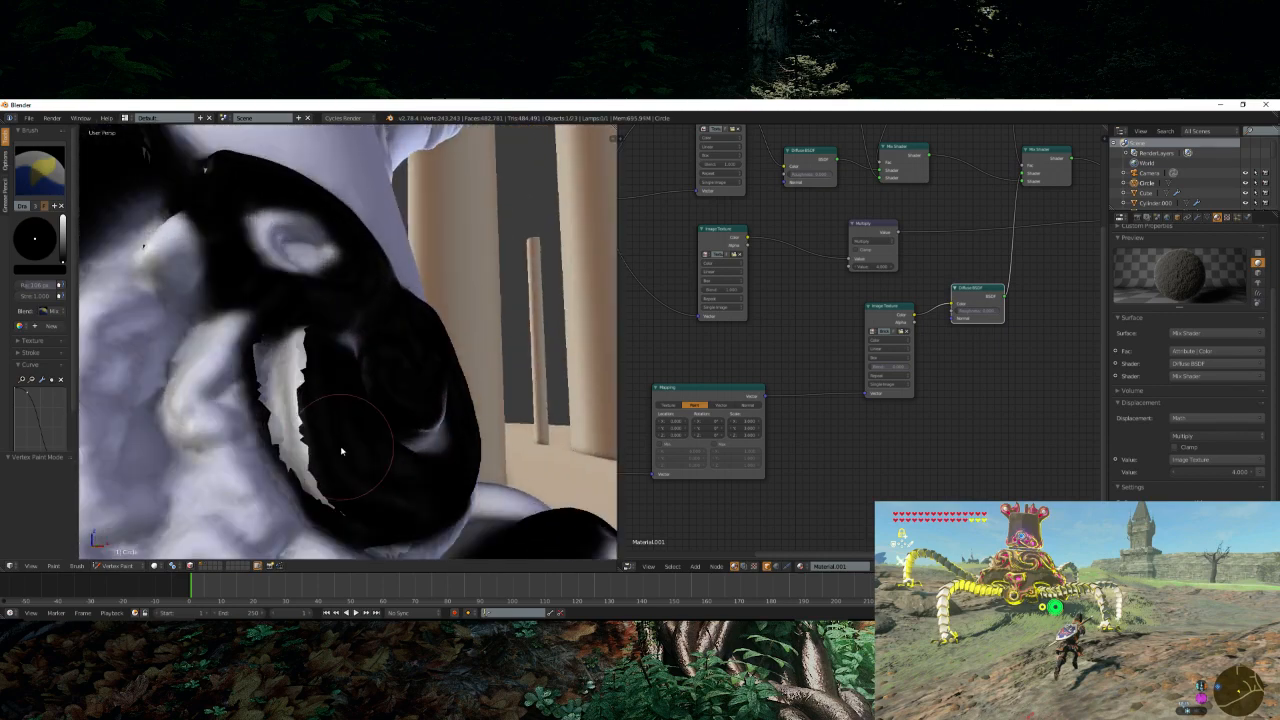
left_click_drag(312, 466, 280, 349)
mouse_move(280, 349)
middle_mouse_down()
mouse_move(258, 436)
mouse_move(424, 286)
middle_mouse_up()
scroll(424, 286, "up", 4)
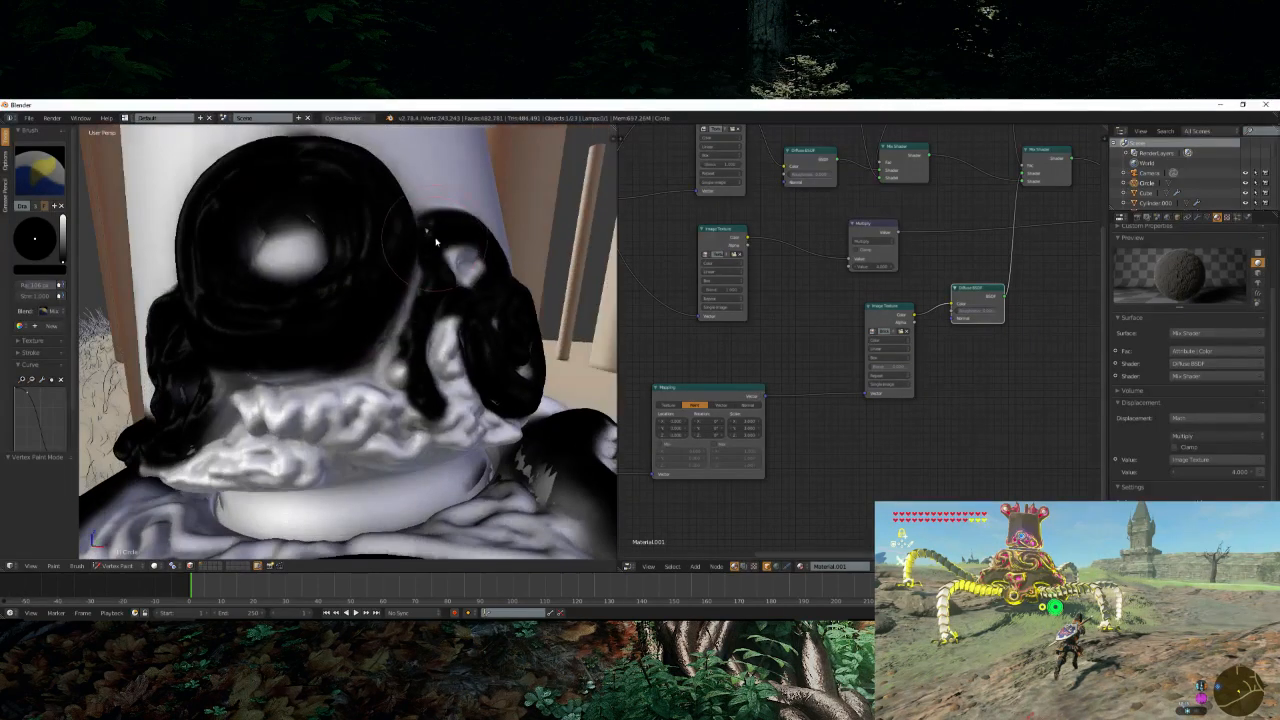
- Paint the upper wavy strand beneath the eye ornament black, across to the large spiral
middle_click_drag(436, 241, 245, 398)
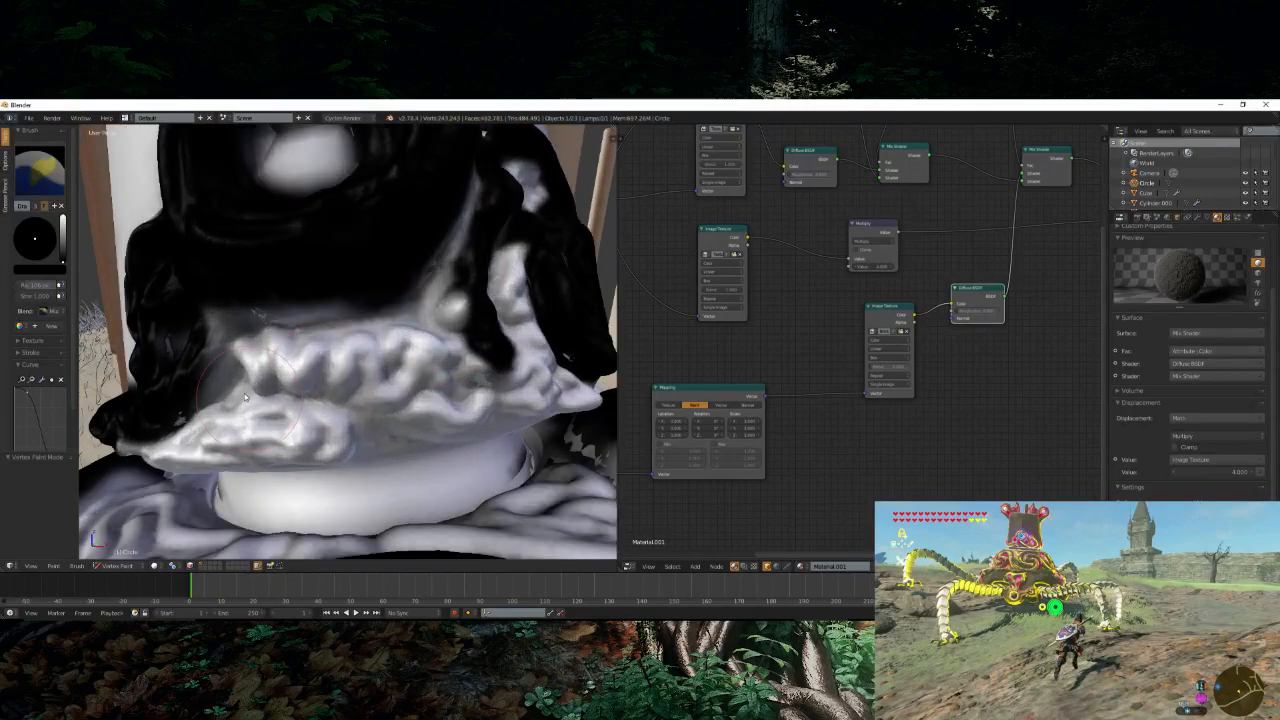
left_click_drag(251, 368, 322, 376)
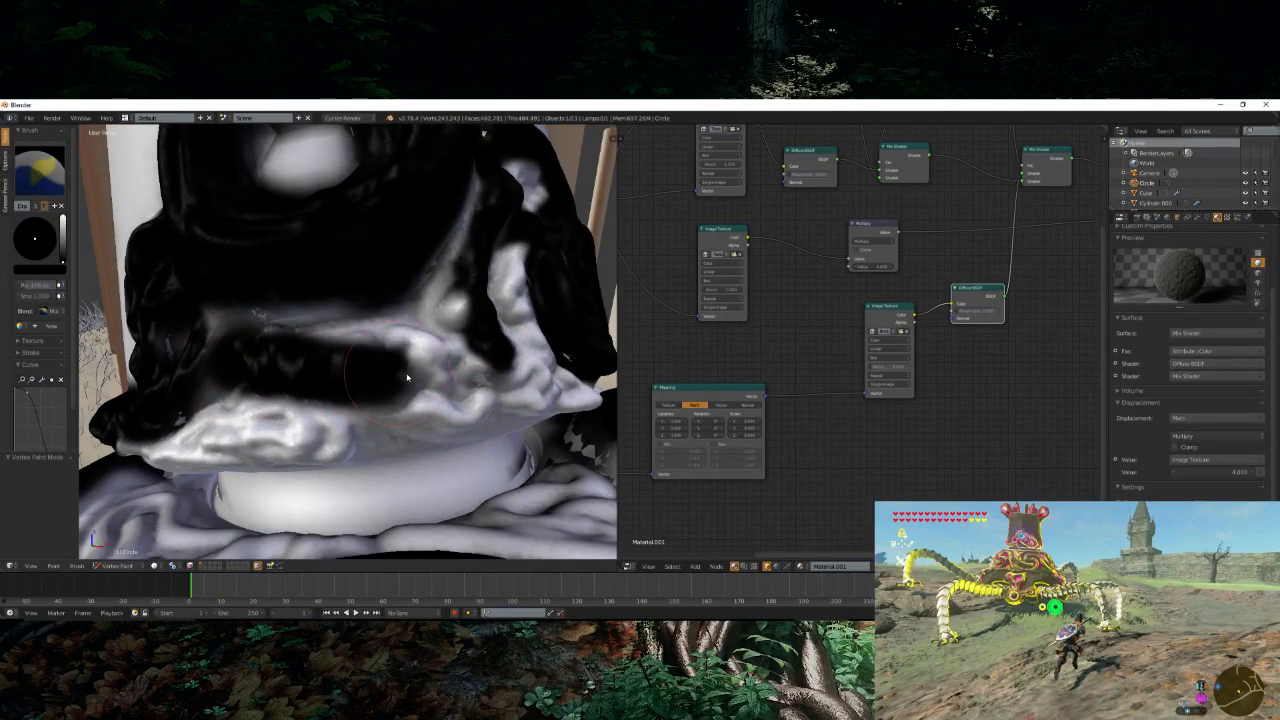
mouse_move(407, 376)
left_mouse_down()
mouse_move(450, 352)
mouse_move(567, 358)
left_mouse_up()
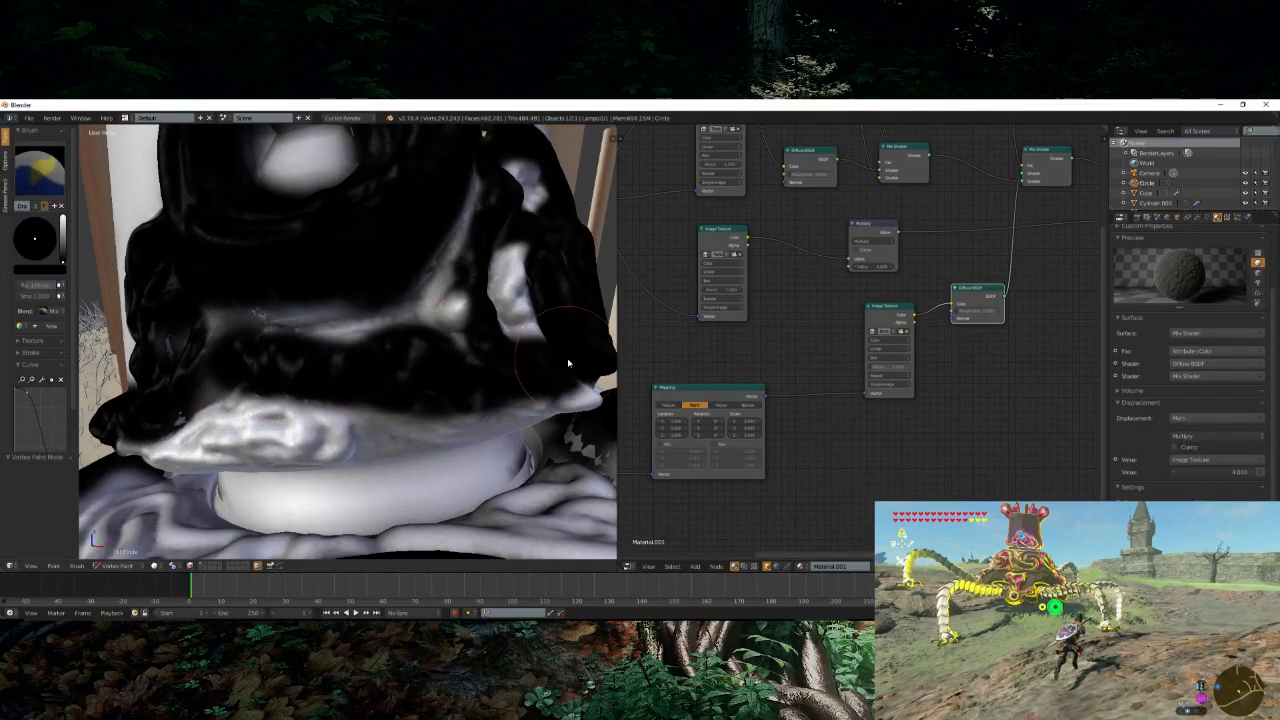
- Blacken the remaining white areas on the thick coil below the cylindrical body, working around its inner fold
scroll(567, 362, "down", 5)
middle_click_drag(567, 362, 400, 350)
scroll(400, 350, "up", 4)
mouse_move(405, 415)
middle_mouse_down()
mouse_move(421, 364)
mouse_move(323, 451)
middle_mouse_up()
mouse_move(300, 430)
left_mouse_down()
mouse_move(220, 450)
mouse_move(355, 527)
left_mouse_up()
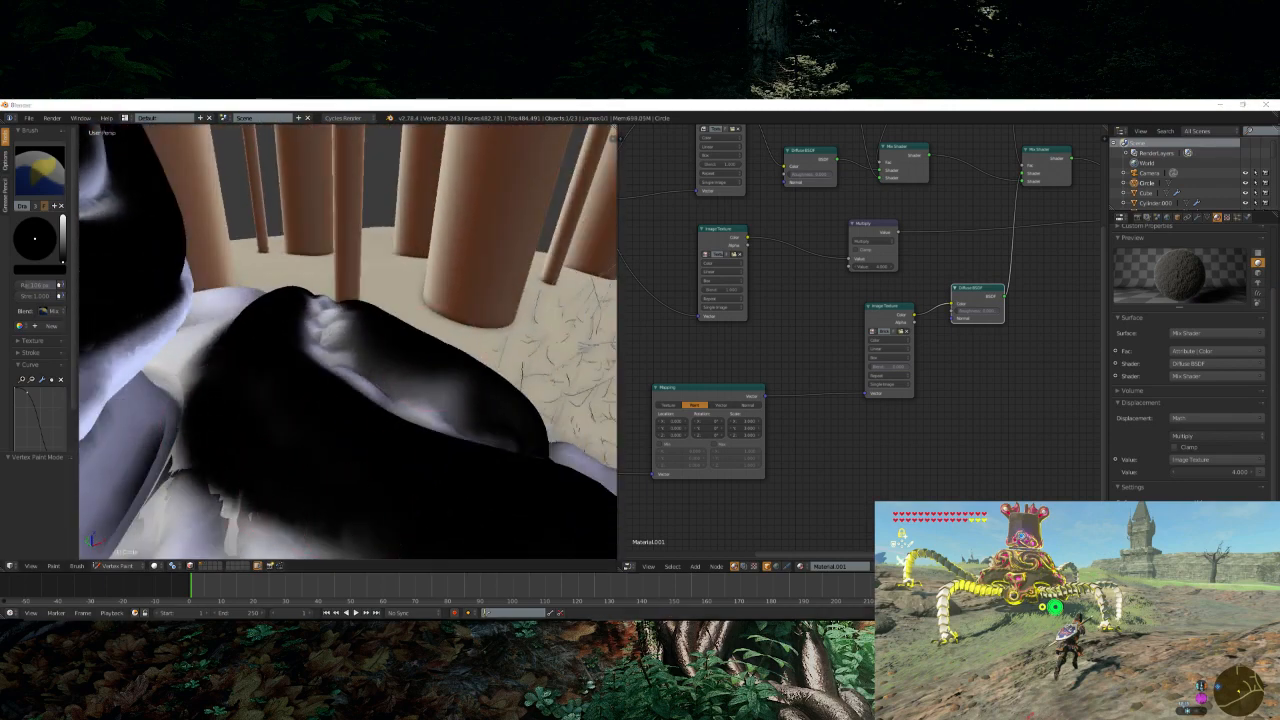
mouse_move(343, 434)
middle_mouse_down()
mouse_move(328, 482)
mouse_move(300, 434)
mouse_move(361, 446)
middle_mouse_up()
mouse_move(361, 446)
left_mouse_down()
mouse_move(300, 409)
mouse_move(220, 434)
mouse_move(220, 363)
mouse_move(215, 392)
left_mouse_up()
middle_click_drag(215, 392, 270, 386)
left_click_drag(270, 386, 284, 366)
left_click_drag(282, 358, 260, 306)
- Paint the lowest bumpy strand along the cylindrical body's bottom rim black
scroll(254, 335, "down", 4)
middle_click_drag(252, 340, 280, 337)
scroll(290, 345, "up", 5)
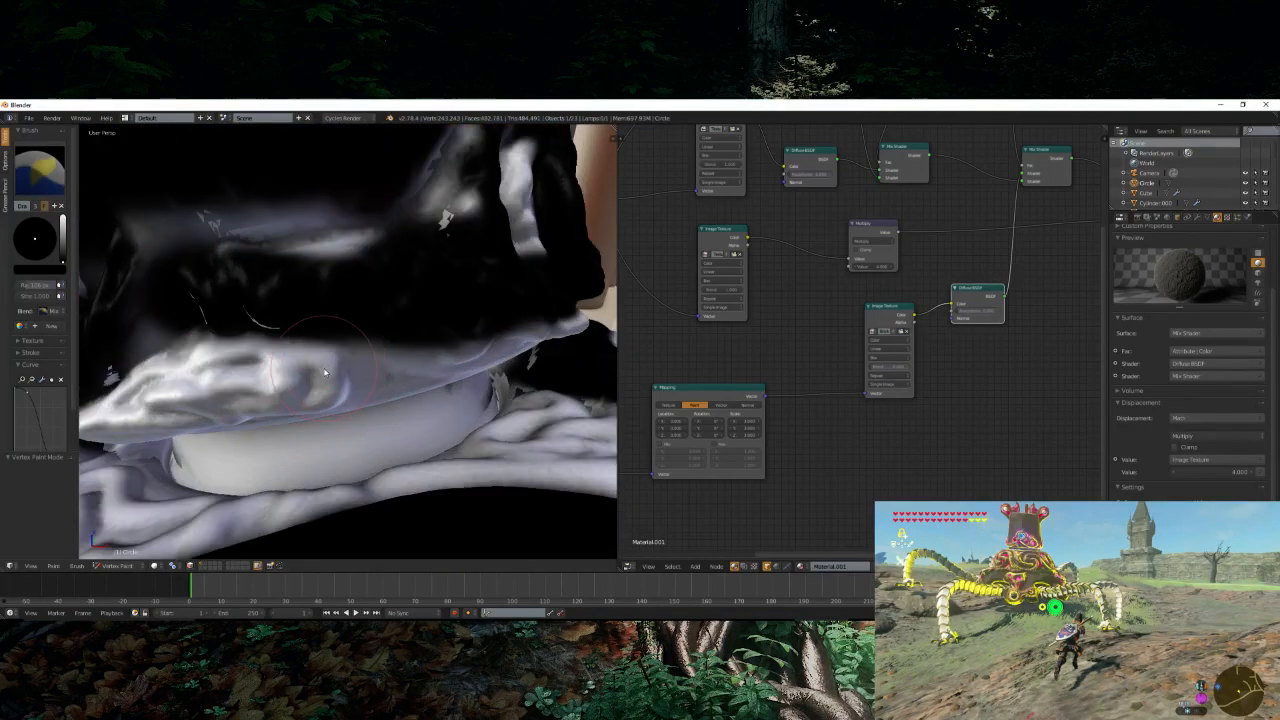
mouse_move(320, 374)
left_mouse_down()
mouse_move(123, 409)
mouse_move(318, 374)
left_mouse_up()
scroll(318, 372, "down", 9)
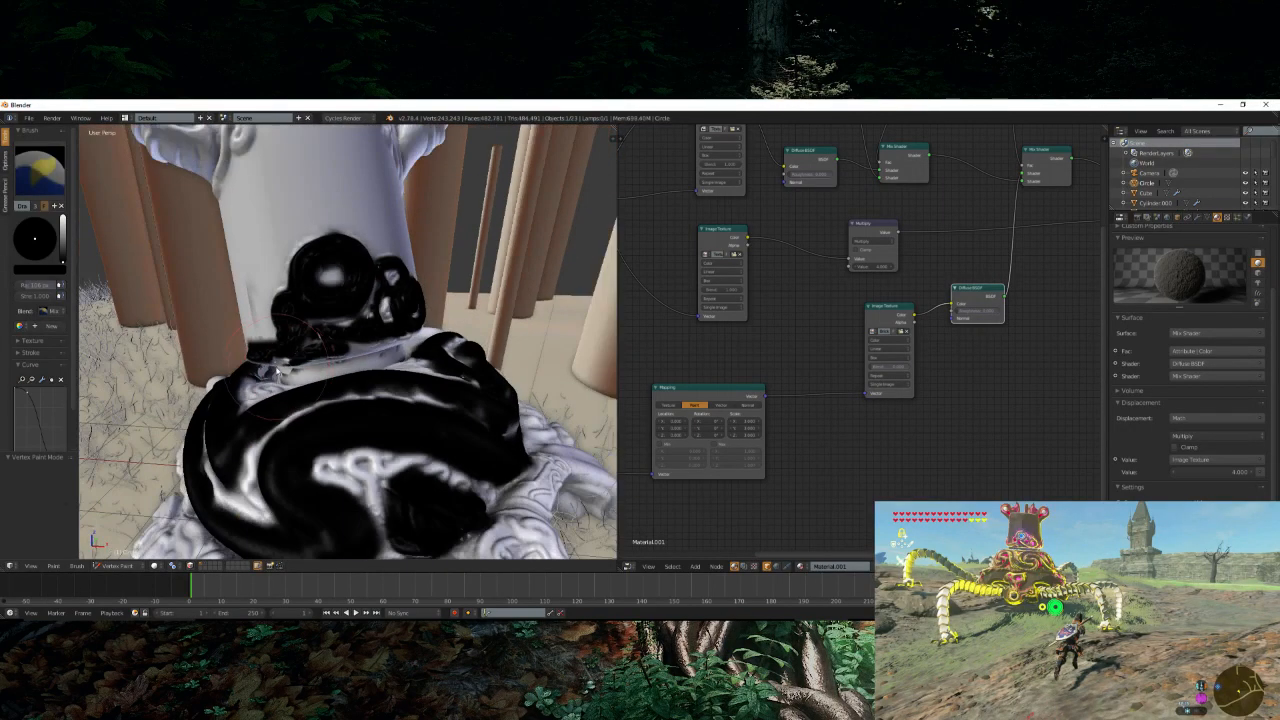
- Paint the small hook-shaped curl on the upper body beside the ear black
mouse_move(316, 370)
middle_mouse_down()
mouse_move(297, 361)
mouse_move(350, 402)
middle_mouse_up()
scroll(366, 352, "up", 4)
middle_click_drag(390, 280, 361, 356, "shift")
scroll(340, 325, "up", 5)
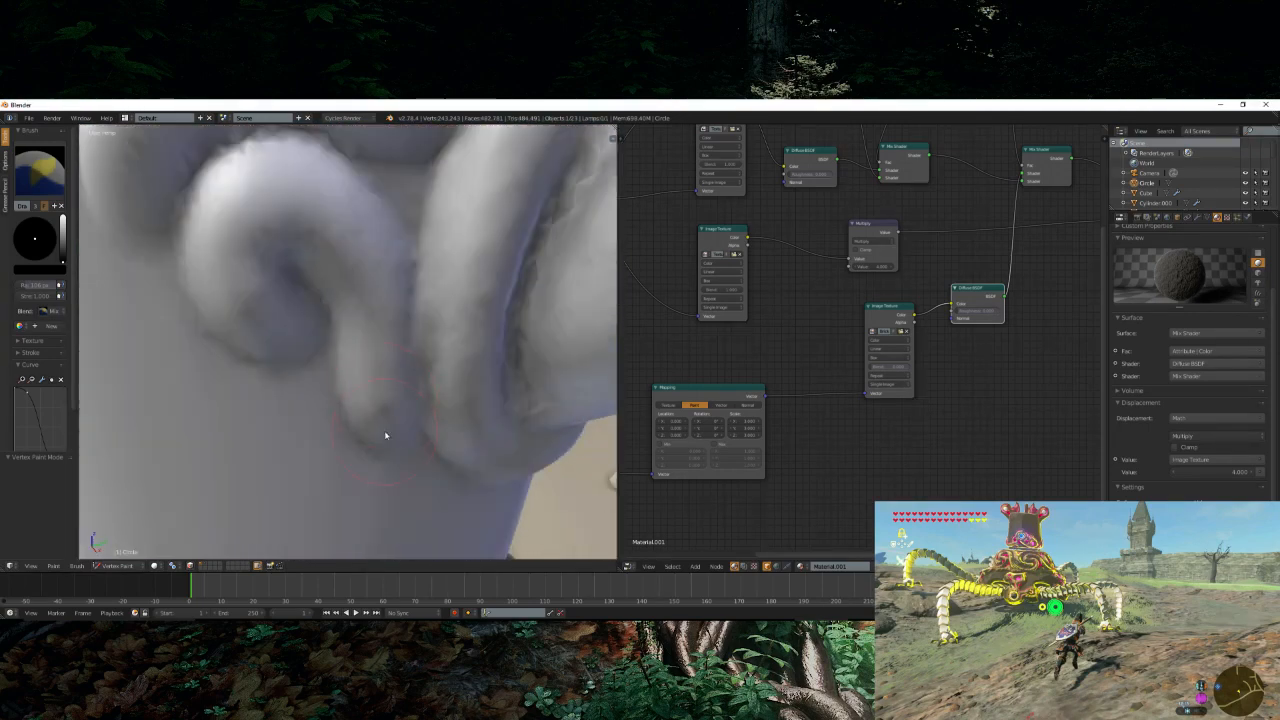
mouse_move(385, 435)
left_mouse_down()
mouse_move(363, 232)
mouse_move(252, 192)
mouse_move(262, 316)
mouse_move(289, 337)
mouse_move(223, 211)
mouse_move(331, 177)
mouse_move(380, 330)
left_mouse_up()
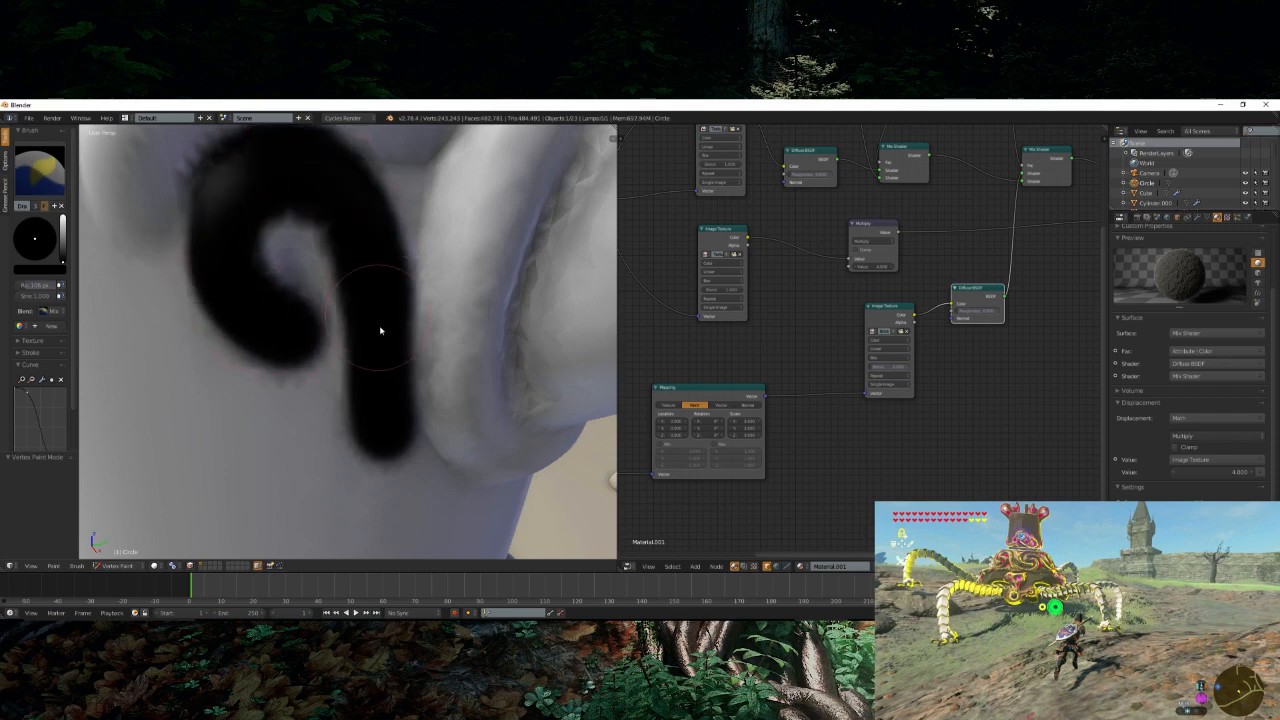
- Paint the curved strand above the hook-shaped curl black, continuing along the base of the ear
scroll(382, 328, "down", 6)
middle_click_drag(394, 309, 401, 347)
scroll(402, 346, "up", 3)
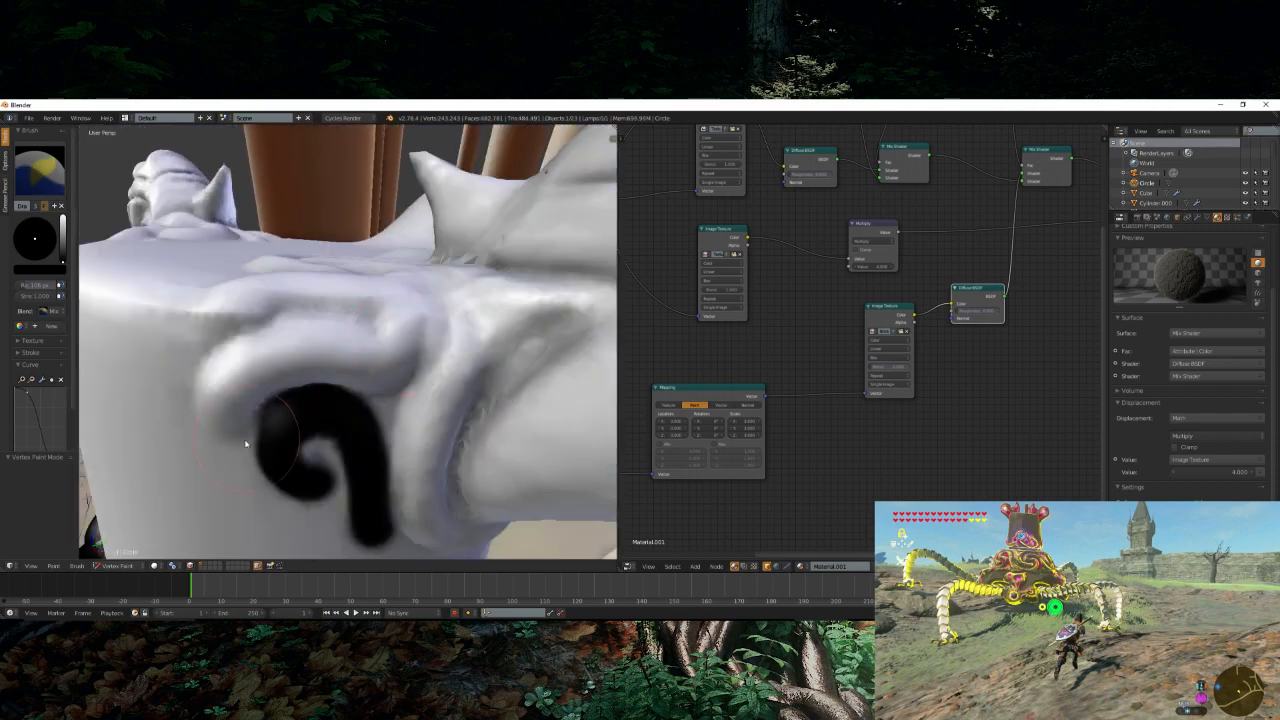
mouse_move(245, 443)
left_mouse_down()
mouse_move(212, 430)
mouse_move(292, 335)
mouse_move(400, 377)
mouse_move(415, 319)
left_mouse_up()
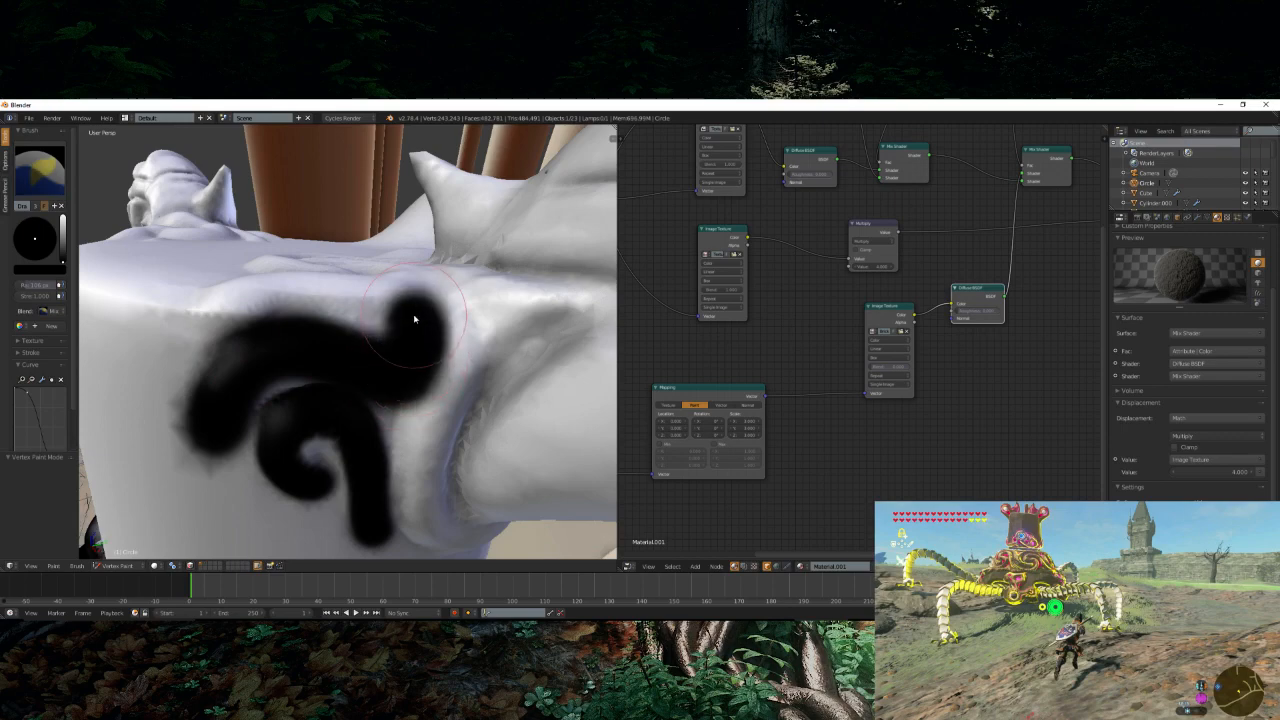
mouse_move(415, 319)
middle_mouse_down()
mouse_move(432, 372)
mouse_move(418, 370)
middle_mouse_up()
mouse_move(369, 262)
left_mouse_down()
mouse_move(355, 355)
mouse_move(390, 440)
mouse_move(412, 452)
left_mouse_up()
- Blacken the S-shaped strand that winds beneath the ear, including its curled end and outer folds
middle_click_drag(412, 452, 338, 436)
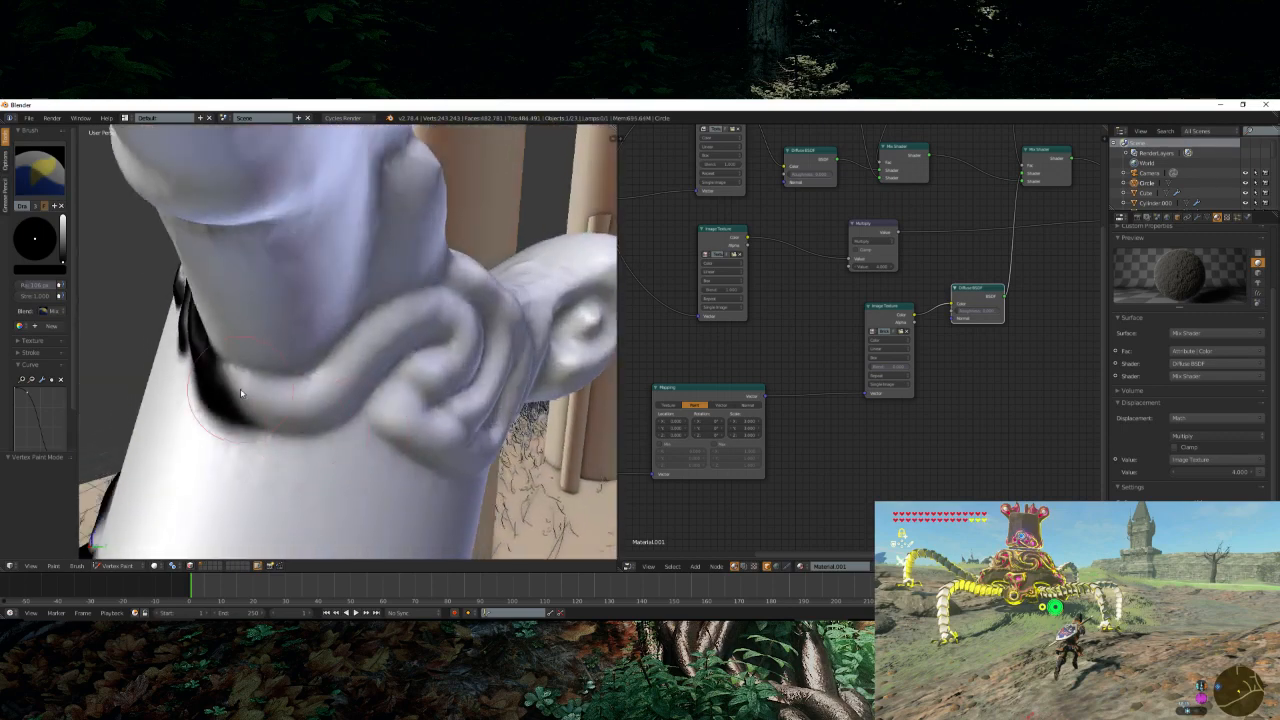
mouse_move(240, 393)
left_mouse_down()
mouse_move(295, 395)
mouse_move(400, 310)
mouse_move(470, 335)
mouse_move(392, 413)
left_mouse_up()
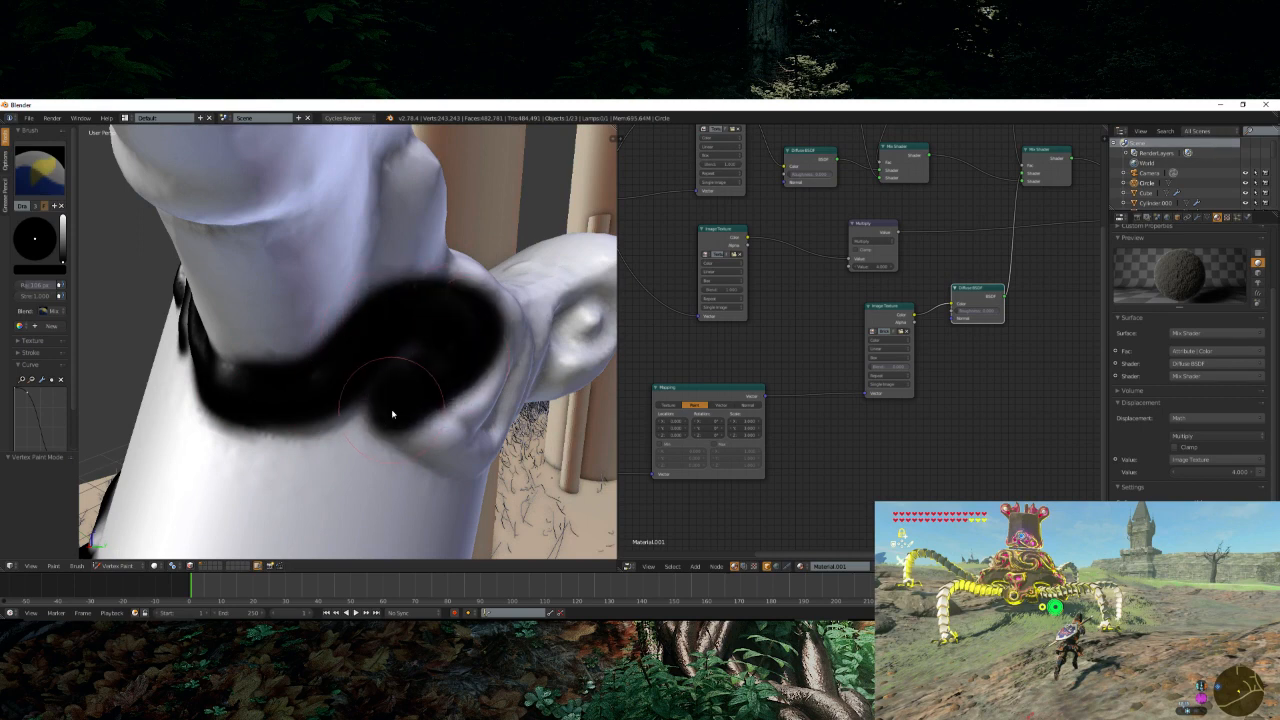
middle_click_drag(421, 402, 407, 402)
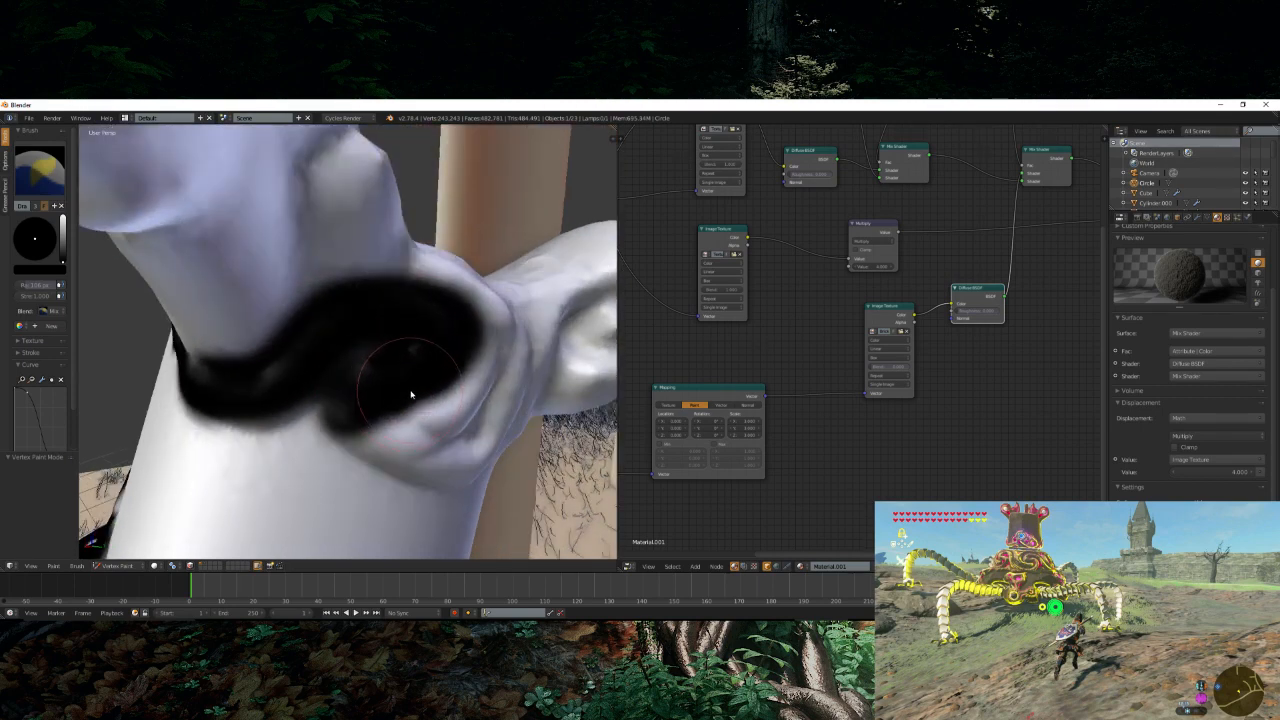
mouse_move(412, 393)
middle_mouse_down()
mouse_move(414, 380)
mouse_move(394, 391)
middle_mouse_up()
scroll(394, 391, "up", 3)
middle_click_drag(293, 476, 332, 452)
mouse_move(320, 430)
left_mouse_down()
mouse_move(354, 406)
mouse_move(266, 417)
mouse_move(360, 403)
mouse_move(409, 328)
mouse_move(346, 264)
mouse_move(319, 259)
left_mouse_up()
mouse_move(459, 396)
middle_mouse_down()
mouse_move(451, 433)
mouse_move(425, 370)
middle_mouse_up()
mouse_move(389, 297)
left_mouse_down()
mouse_move(390, 400)
mouse_move(320, 460)
mouse_move(350, 362)
left_mouse_up()
- Paint the strand around the other ear's base black, including its spiral end and the part beneath the ear
middle_click_drag(350, 362, 572, 392)
scroll(409, 383, "up", 4)
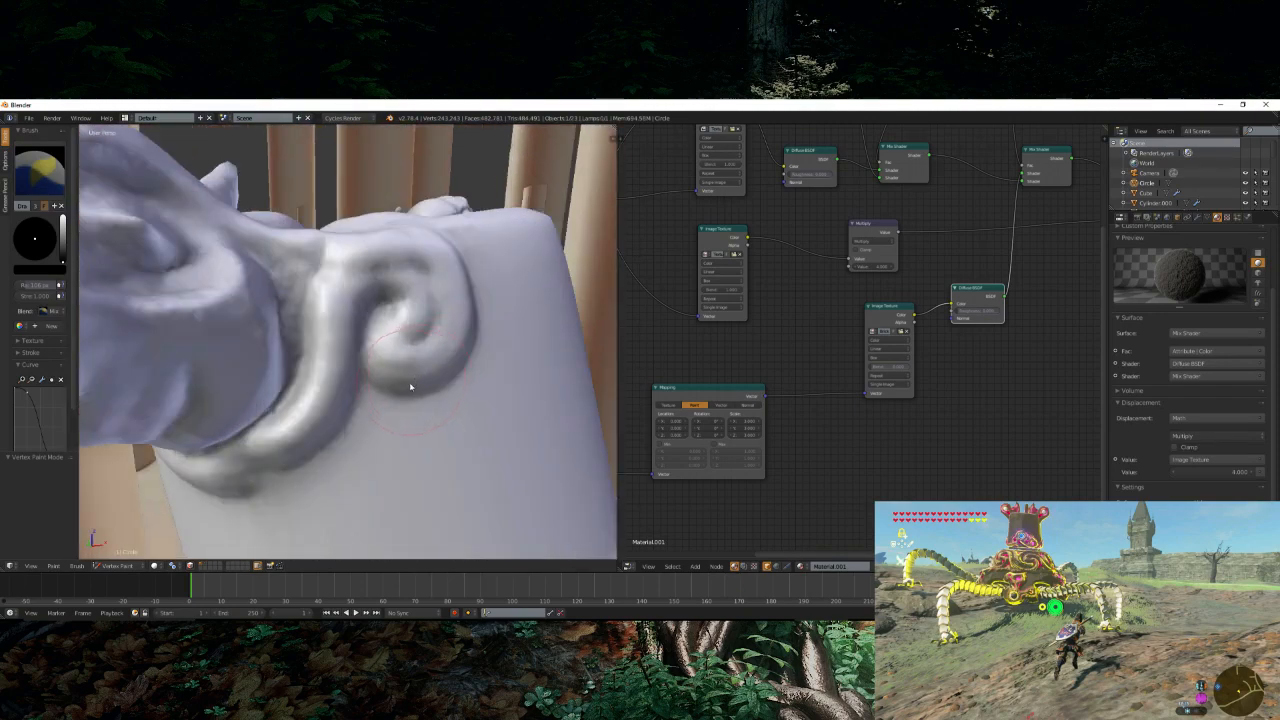
mouse_move(409, 383)
middle_mouse_down()
mouse_move(350, 353)
mouse_move(290, 360)
middle_mouse_up()
mouse_move(290, 360)
left_mouse_down()
mouse_move(318, 415)
mouse_move(415, 455)
mouse_move(350, 510)
mouse_move(366, 463)
mouse_move(286, 480)
mouse_move(306, 486)
left_mouse_up()
middle_click_drag(306, 486, 376, 384)
left_click_drag(434, 222, 374, 300)
middle_click_drag(374, 300, 419, 300)
mouse_move(449, 296)
left_mouse_down()
mouse_move(340, 292)
mouse_move(276, 242)
left_mouse_up()
mouse_move(276, 242)
middle_mouse_down()
mouse_move(355, 268)
mouse_move(390, 300)
mouse_move(368, 287)
middle_mouse_up()
mouse_move(436, 345)
left_mouse_down()
mouse_move(349, 337)
mouse_move(394, 391)
mouse_move(371, 423)
mouse_move(283, 349)
mouse_move(335, 264)
mouse_move(387, 232)
left_mouse_up()
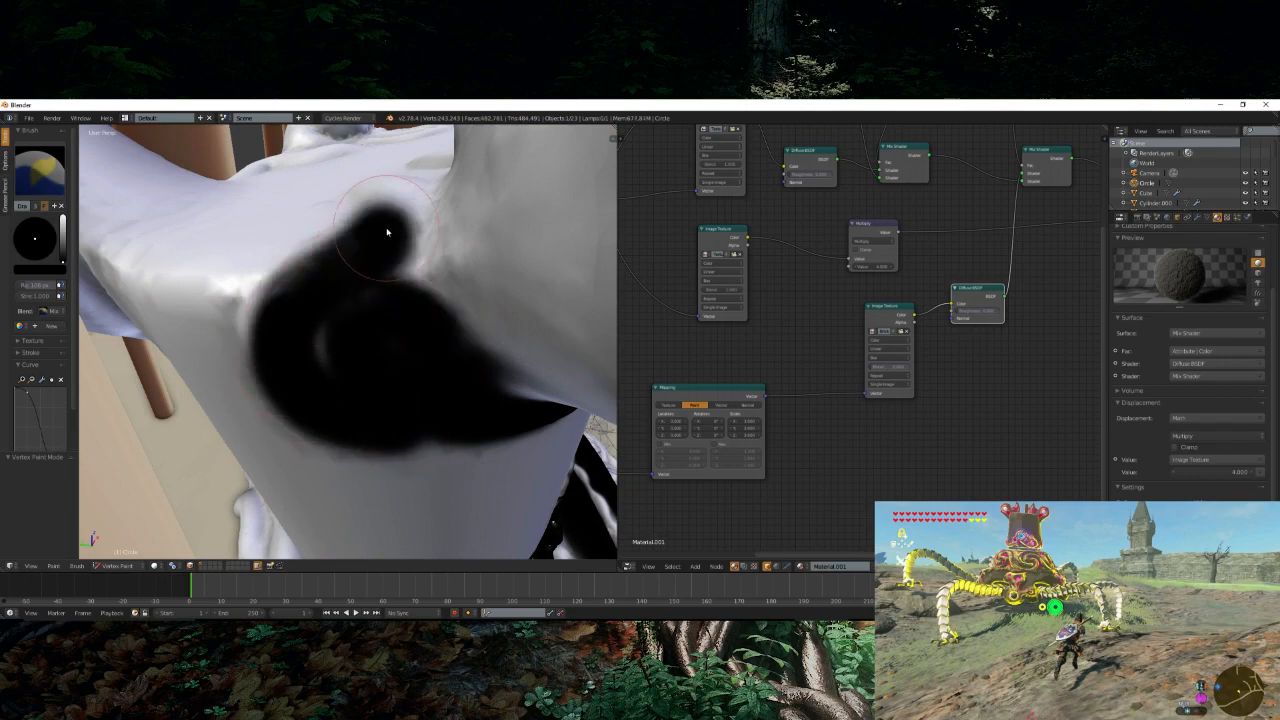
- From the camera view, return the bear figure to Object Mode and show its textures with Material viewport shading
key("KP_0")
scroll(404, 240, "up", 8)
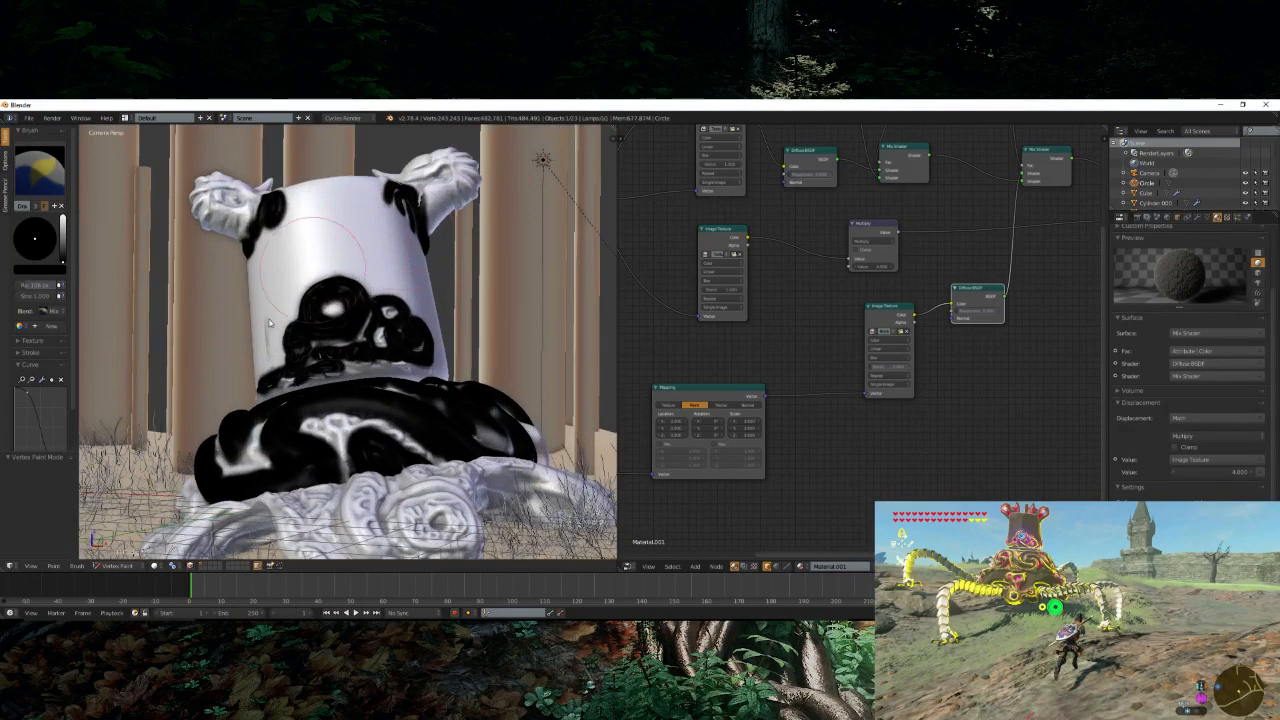
scroll(404, 240, "down", 2)
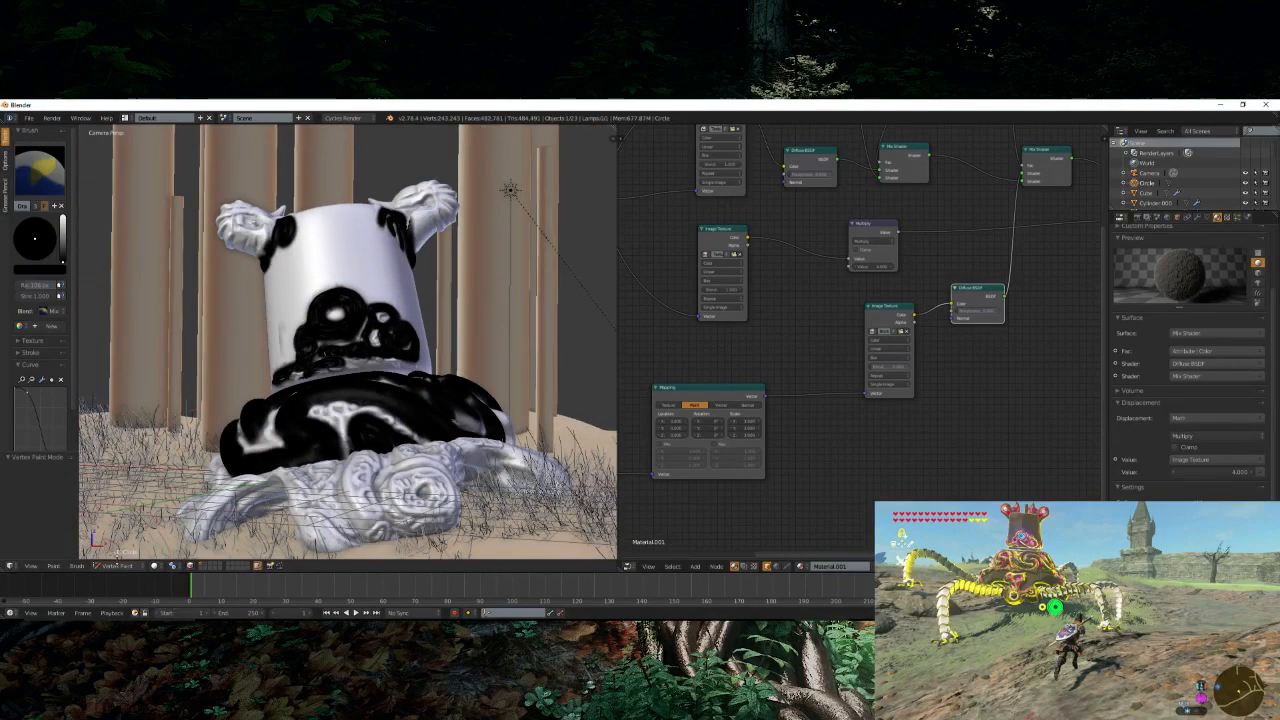
left_click(115, 565)
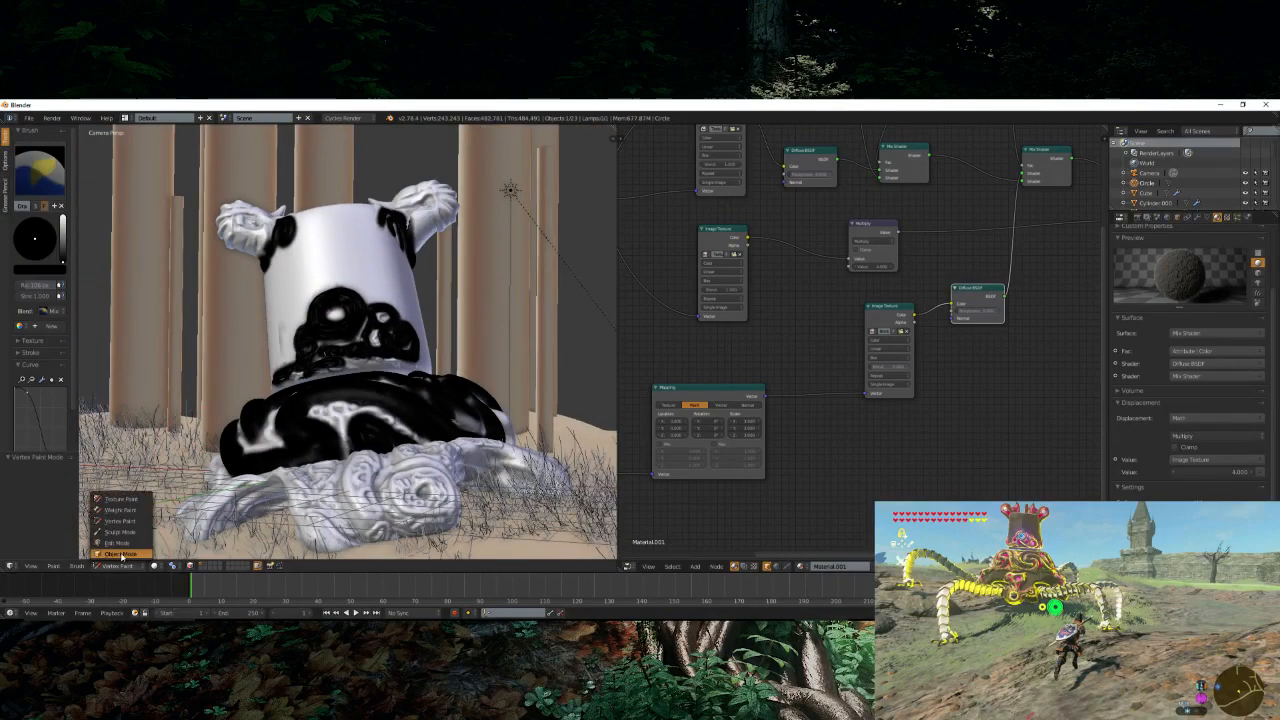
left_click(122, 553)
left_click(181, 566)
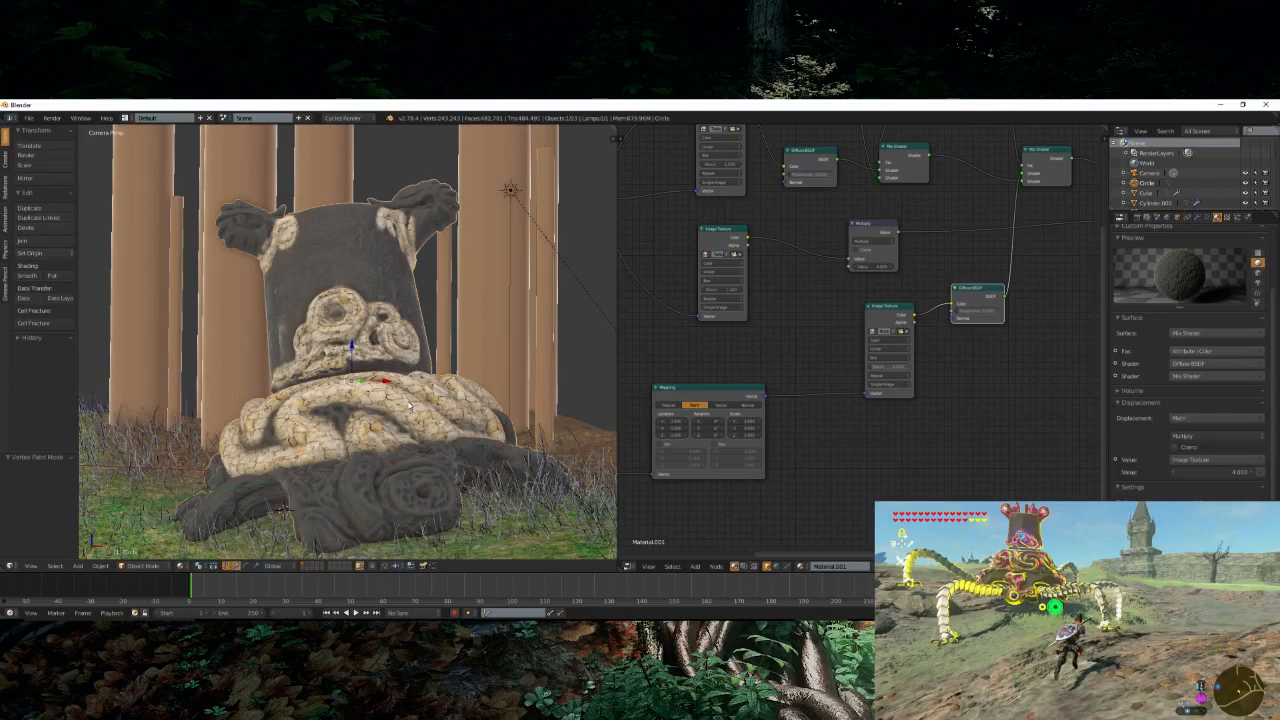
- Switch the bear figure to Vertex Paint mode and set the brush color to white
scroll(408, 404, "up", 5)
middle_click_drag(395, 399, 392, 372)
scroll(402, 404, "up", 6)
left_click(142, 566)
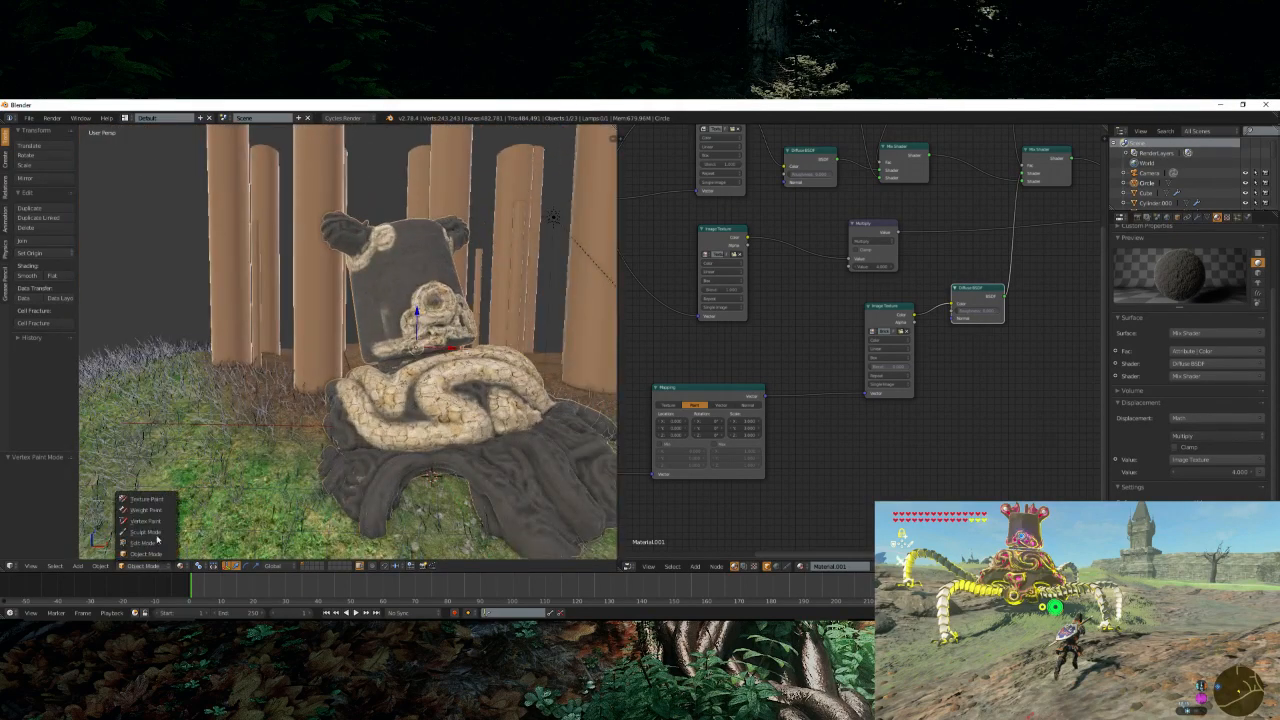
left_click(146, 521)
scroll(370, 305, "up", 6)
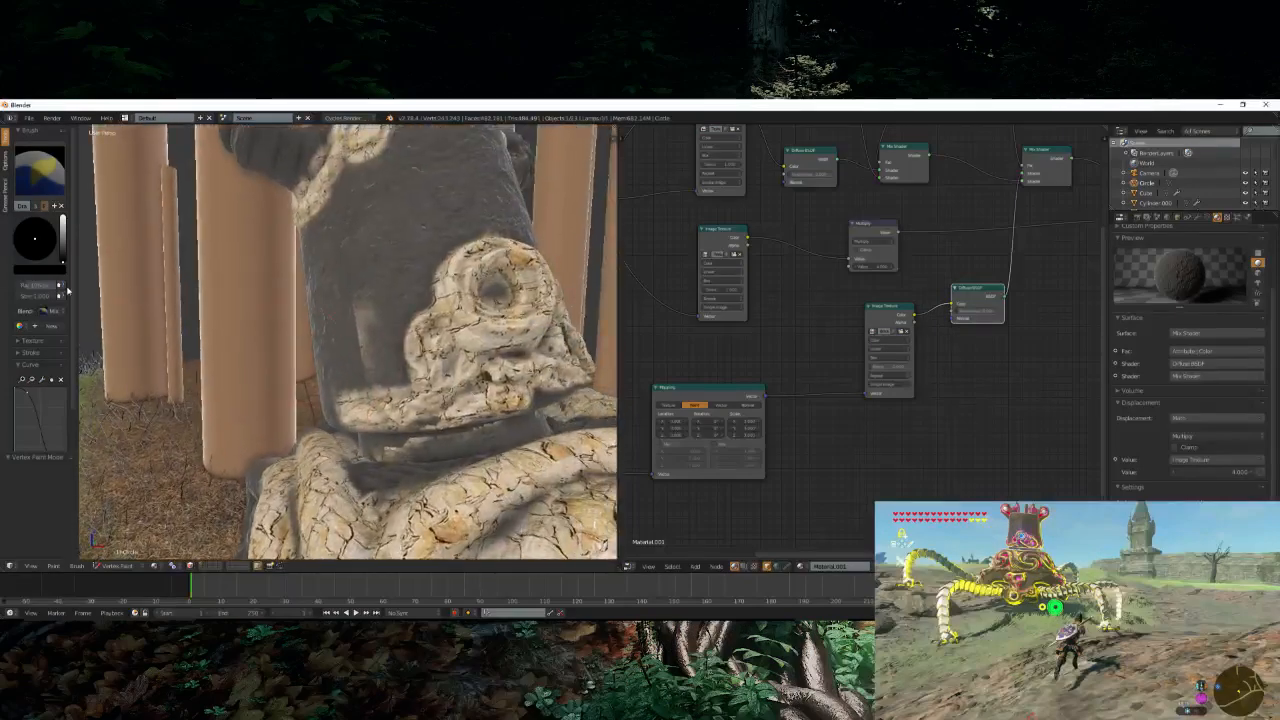
scroll(371, 300, "up", 4)
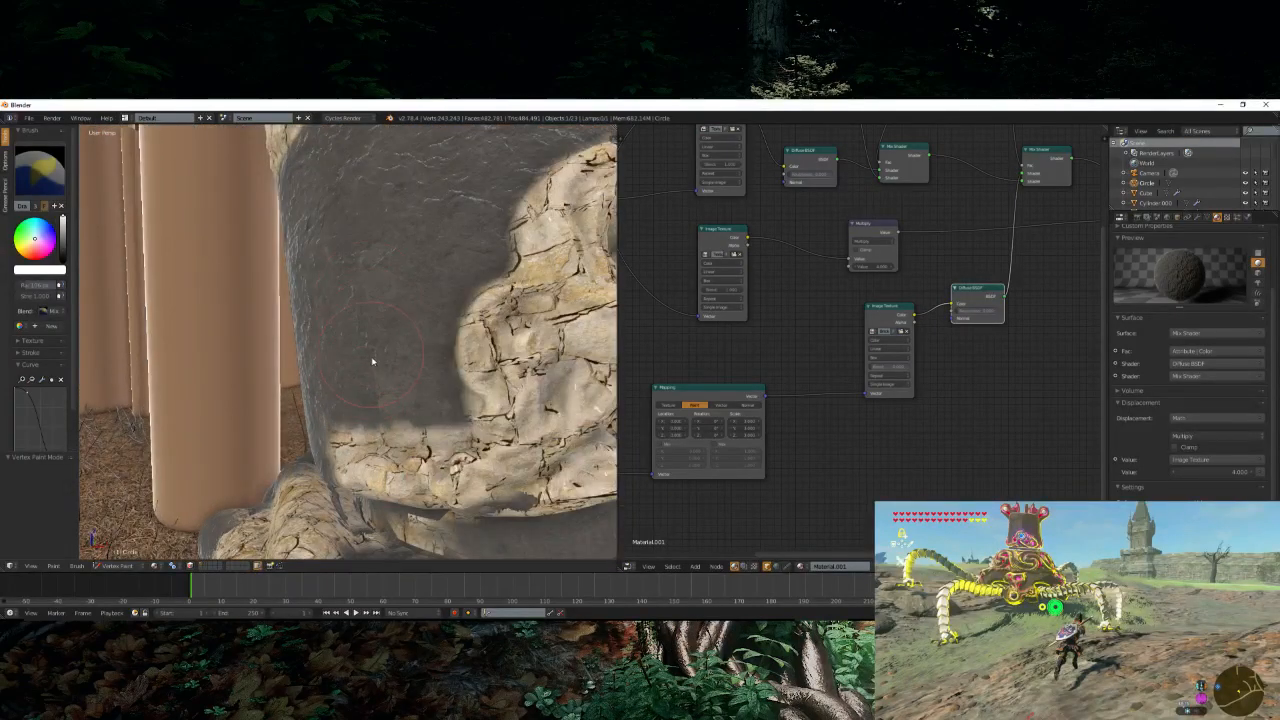
- Clean up the stray brick patches on the neck beneath the eye ornament with the white brush
scroll(368, 388, "down", 8)
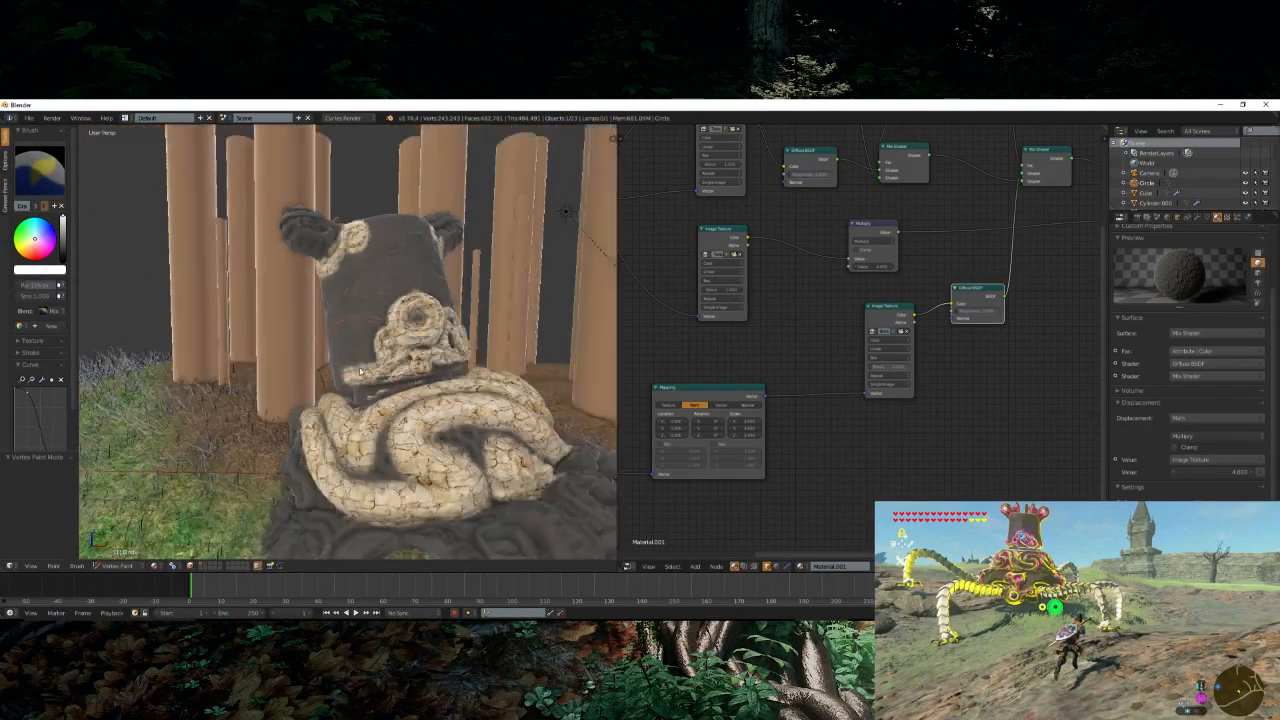
mouse_move(368, 388)
middle_mouse_down()
mouse_move(447, 424)
mouse_move(277, 403)
mouse_move(337, 414)
middle_mouse_up()
scroll(447, 424, "up", 3)
scroll(277, 403, "up", 4)
scroll(346, 411, "up", 2)
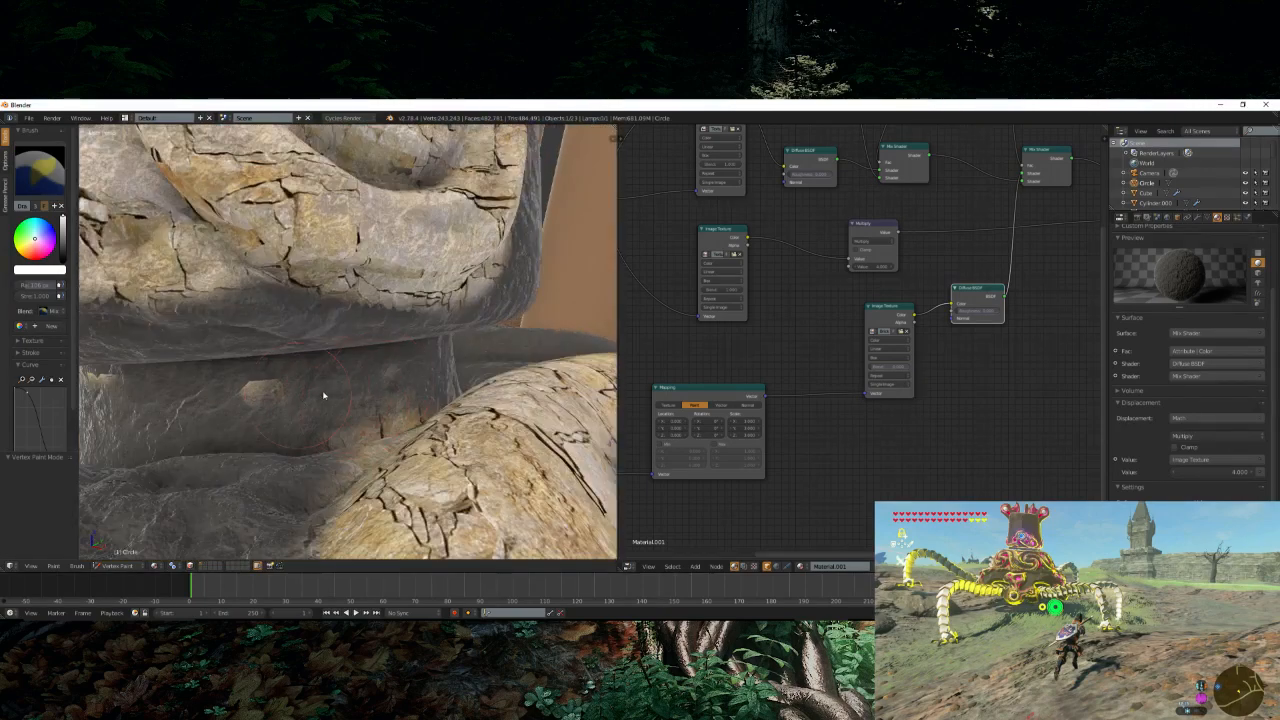
scroll(298, 430, "down", 10)
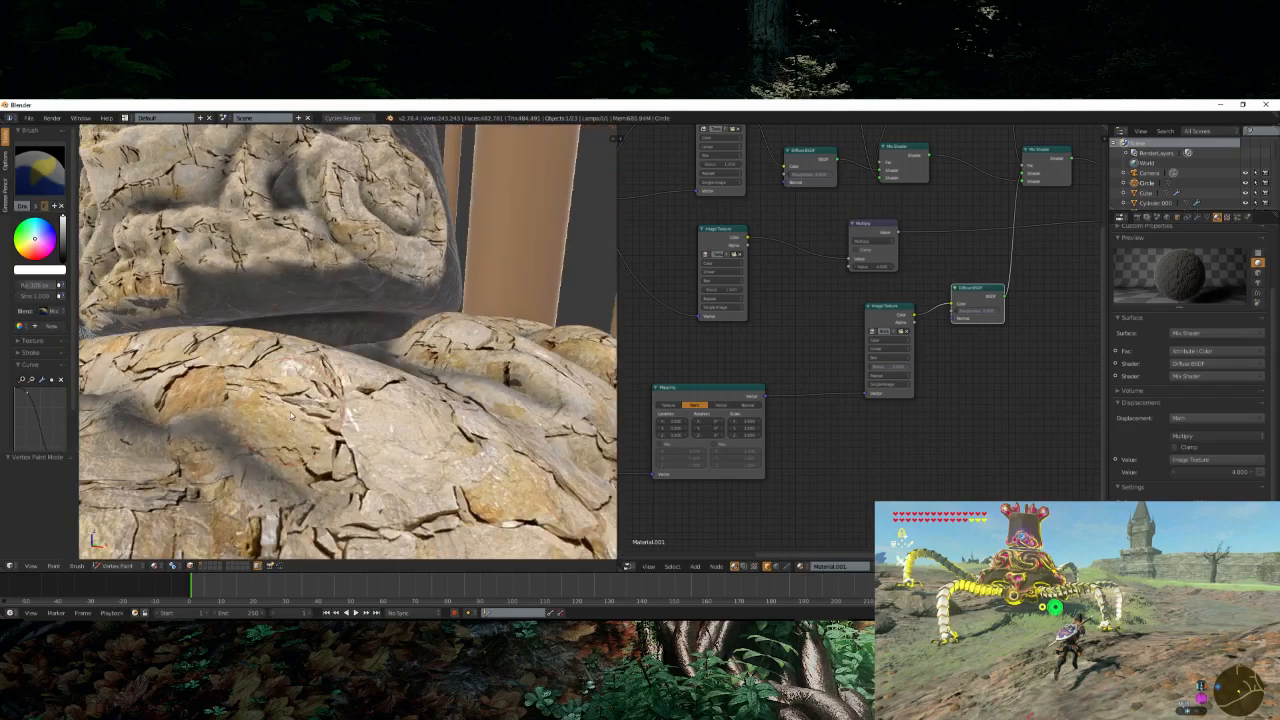
- Set the brush color to black and paint a first band across the front leg, above its lower spiral
middle_click_drag(257, 450, 331, 355)
scroll(331, 355, "up", 8)
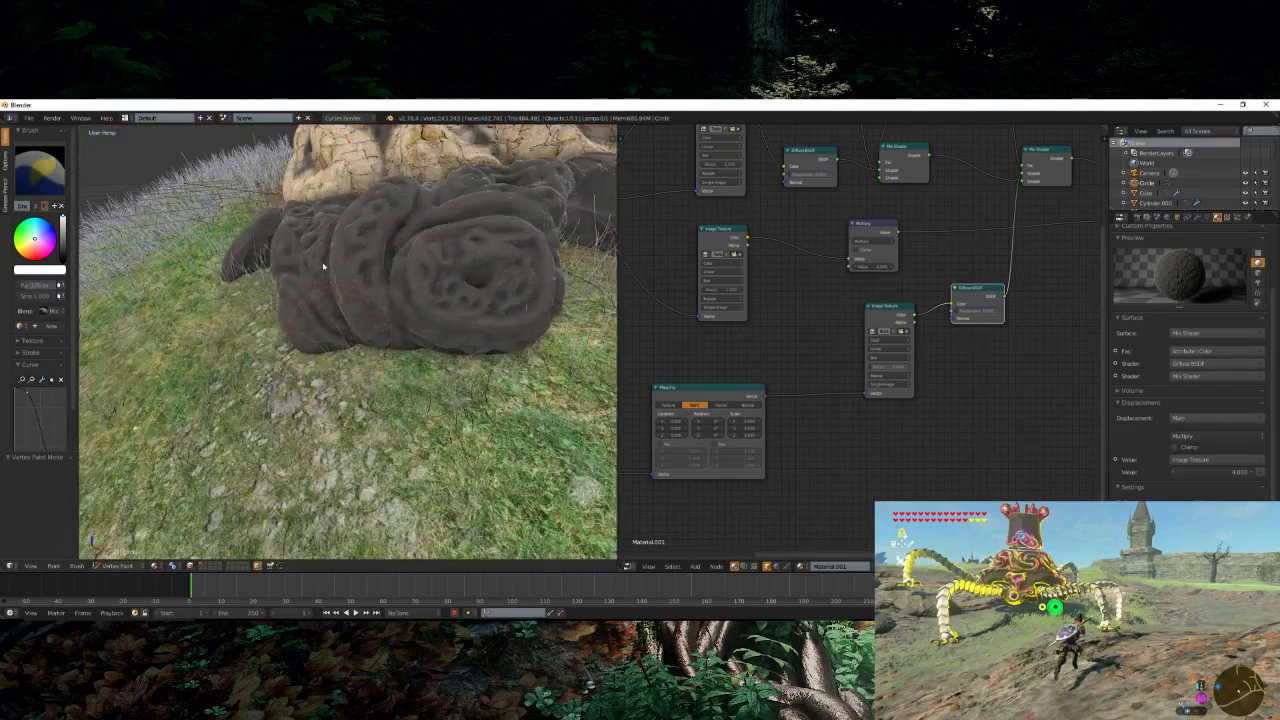
left_click(53, 322)
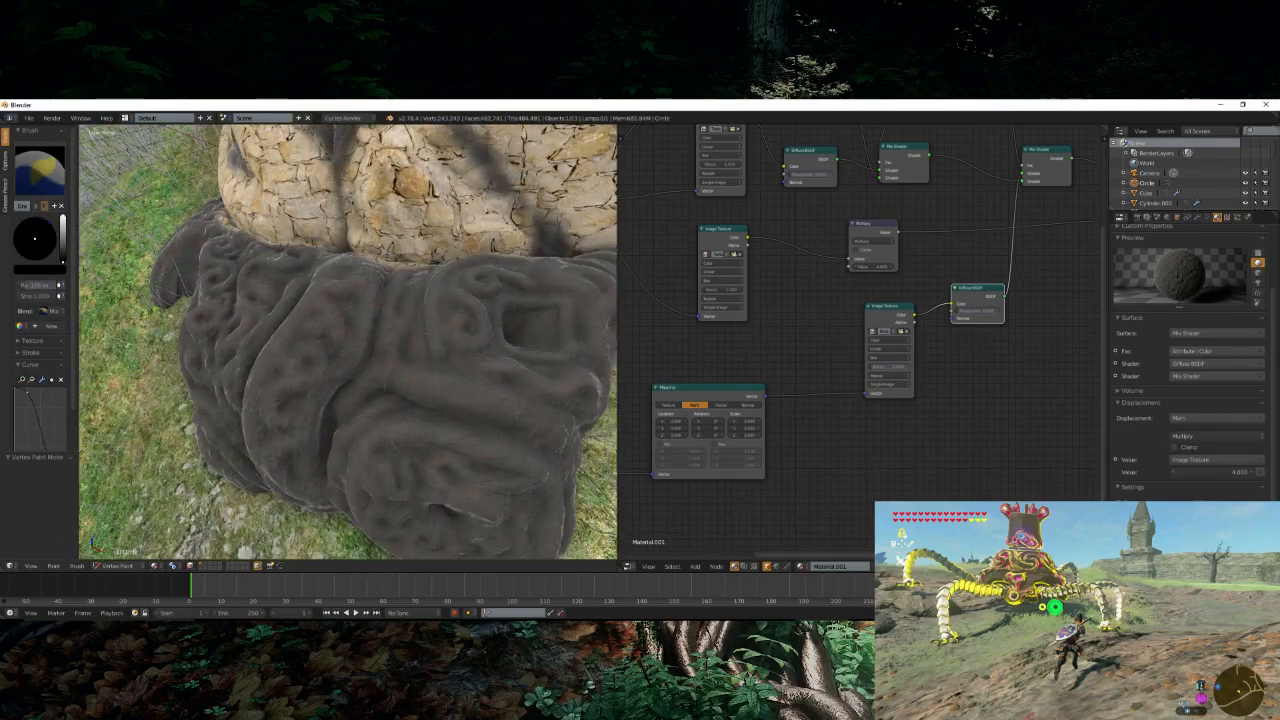
middle_click_drag(333, 404, 321, 387)
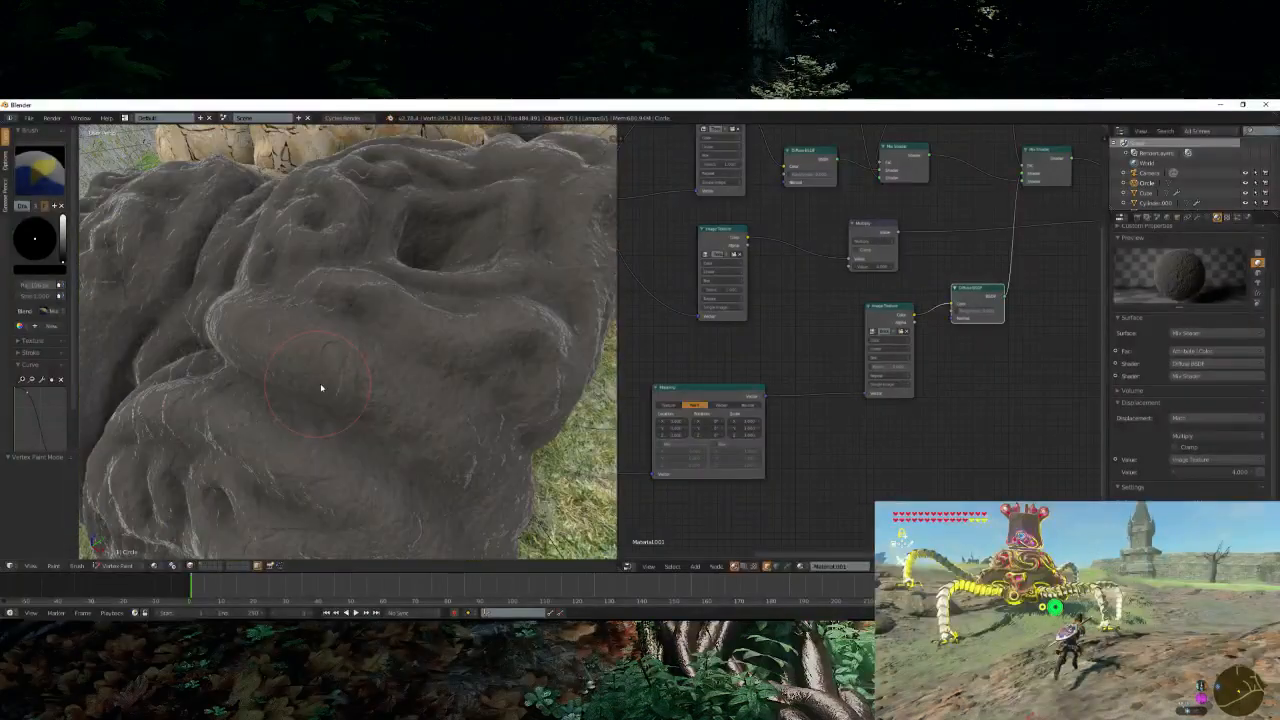
mouse_move(478, 473)
left_mouse_down()
mouse_move(380, 385)
mouse_move(235, 325)
left_mouse_up()
scroll(298, 365, "down", 3)
middle_click_drag(298, 365, 341, 366)
scroll(341, 366, "up", 3)
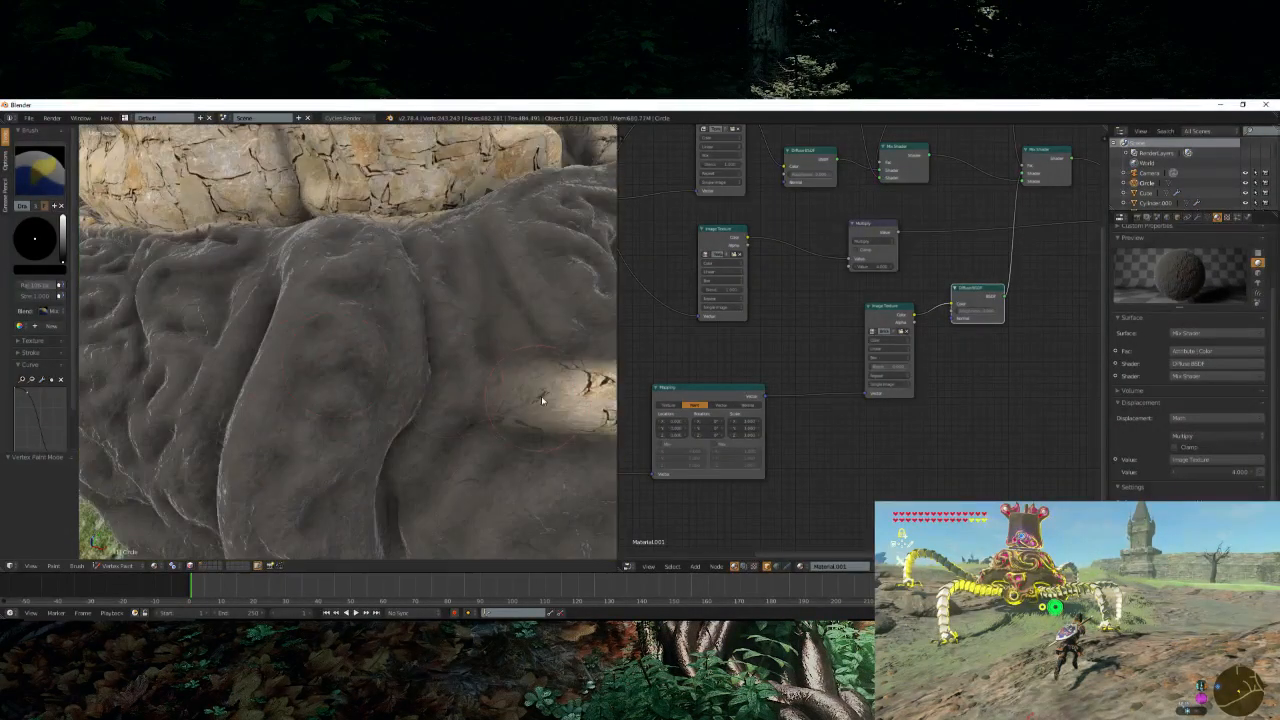
- Extend the black band up to the front leg's upper edge and down along the rim of the lower spiral
mouse_move(542, 400)
left_mouse_down()
mouse_move(471, 330)
mouse_move(453, 240)
left_mouse_up()
middle_click_drag(492, 390, 475, 344)
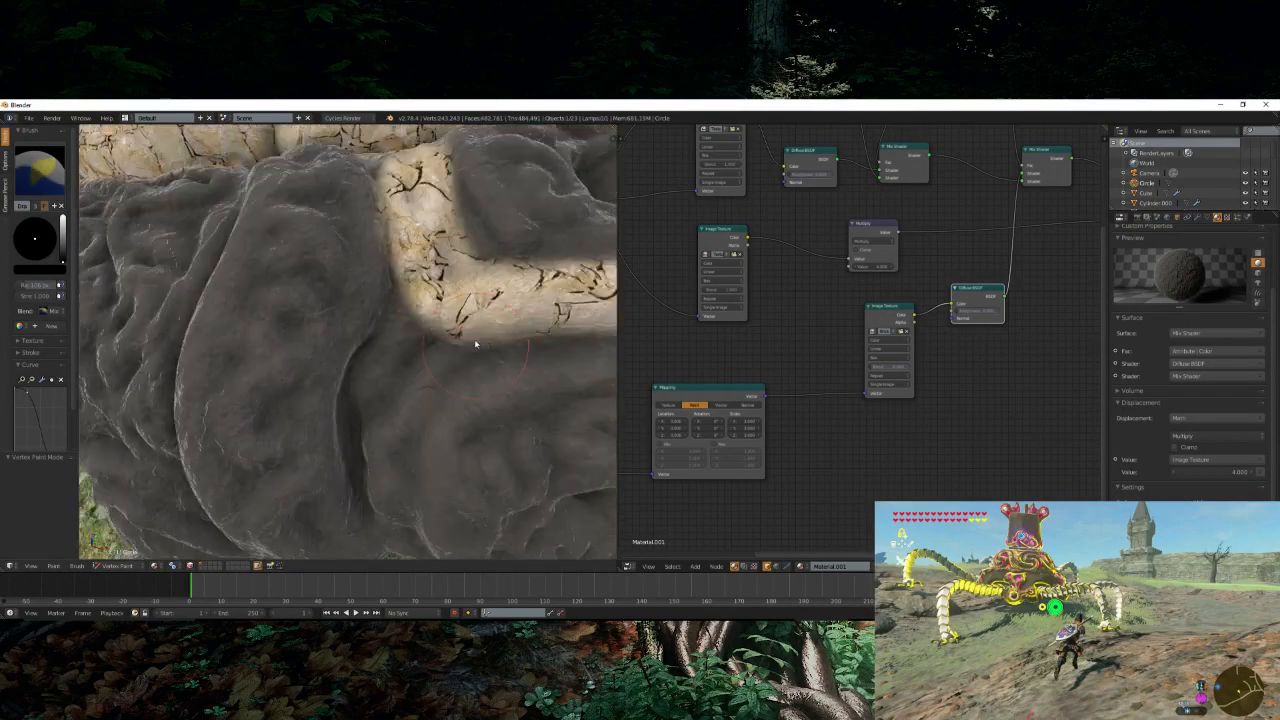
scroll(475, 344, "down", 3)
mouse_move(418, 235)
left_mouse_down()
mouse_move(352, 335)
mouse_move(362, 395)
left_mouse_up()
scroll(364, 399, "down", 3)
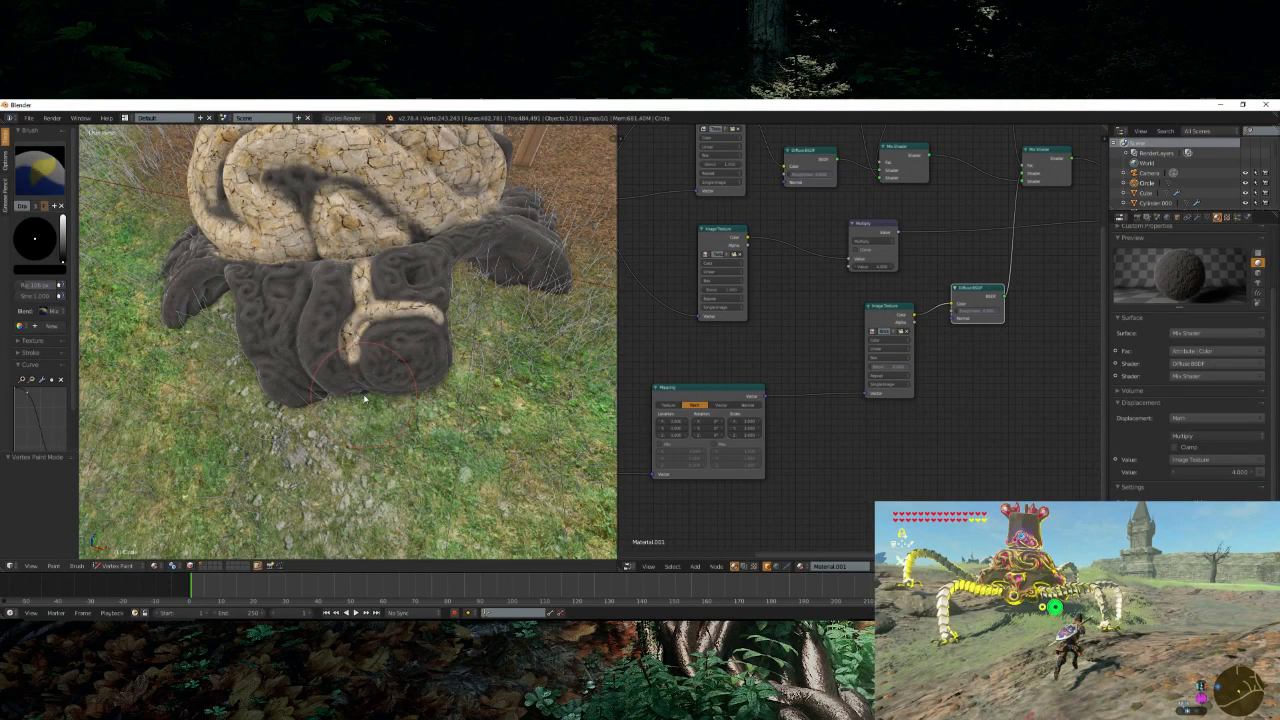
middle_click_drag(364, 399, 311, 405)
scroll(352, 390, "up", 3)
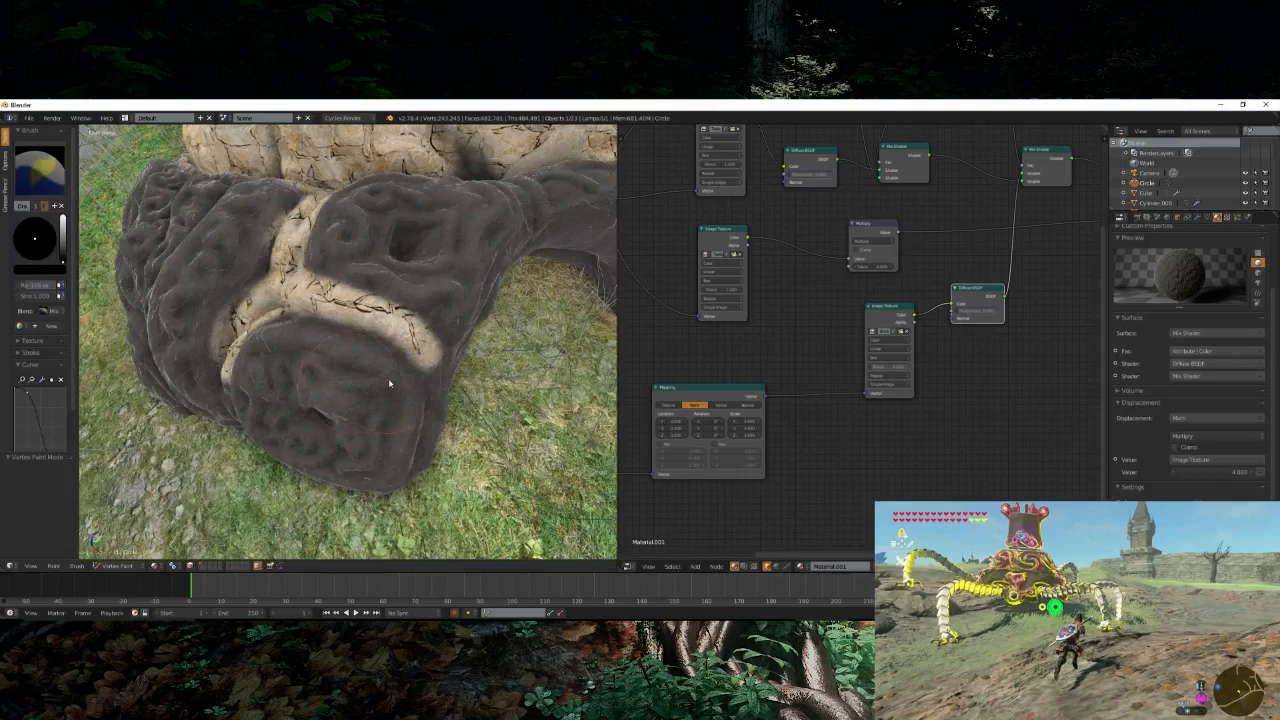
- Fill the front leg's lower spiral and the ridges around it with black
middle_click_drag(390, 383, 425, 323)
mouse_move(425, 323)
left_mouse_down()
mouse_move(380, 318)
mouse_move(309, 354)
mouse_move(345, 396)
mouse_move(430, 378)
mouse_move(430, 346)
left_mouse_up()
scroll(390, 366, "up", 3)
scroll(390, 366, "down", 6)
mouse_move(390, 366)
middle_mouse_down()
mouse_move(437, 368)
mouse_move(410, 422)
middle_mouse_up()
scroll(437, 368, "up", 5)
scroll(423, 389, "down", 5)
scroll(393, 402, "up", 2)
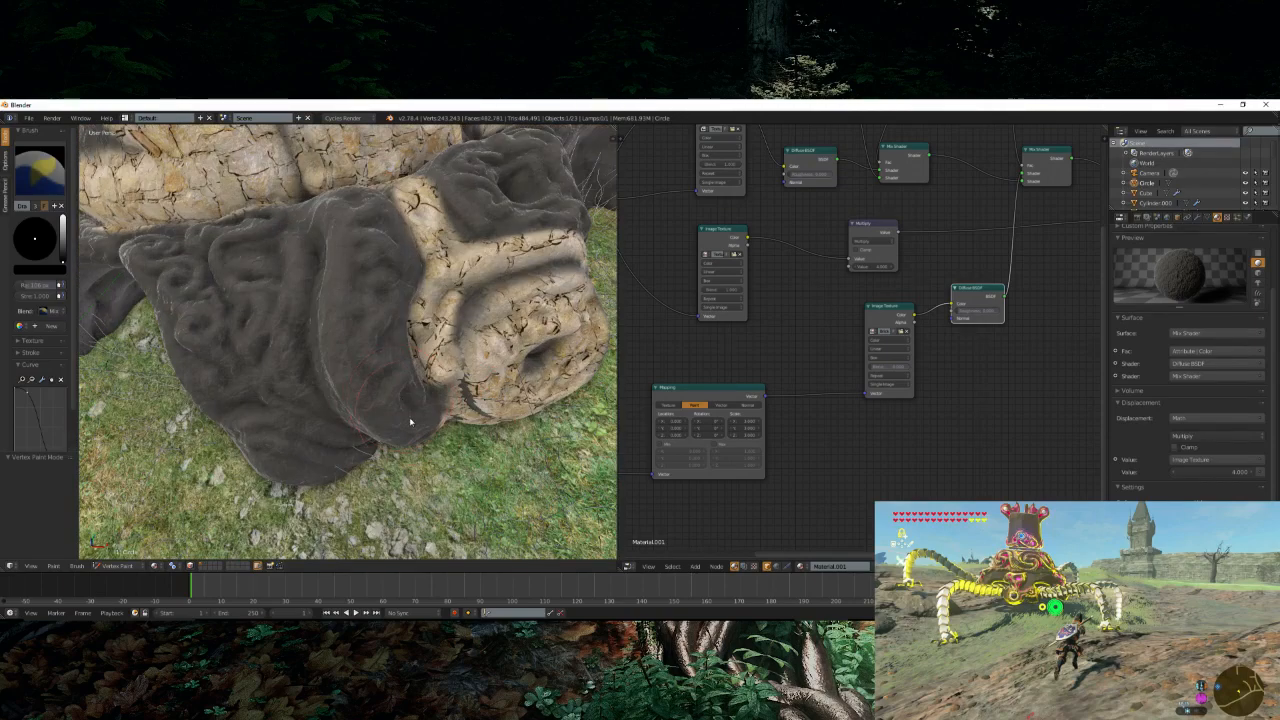
- Paint the front leg's middle and outer folds black, leaving the deep groove between them unpainted
mouse_move(384, 403)
left_mouse_down()
mouse_move(360, 347)
mouse_move(362, 215)
left_mouse_up()
mouse_move(362, 215)
middle_mouse_down()
mouse_move(393, 325)
mouse_move(366, 366)
mouse_move(334, 363)
mouse_move(354, 343)
mouse_move(386, 392)
middle_mouse_up()
mouse_move(410, 424)
left_mouse_down()
mouse_move(368, 318)
mouse_move(372, 225)
mouse_move(328, 292)
mouse_move(290, 250)
left_mouse_up()
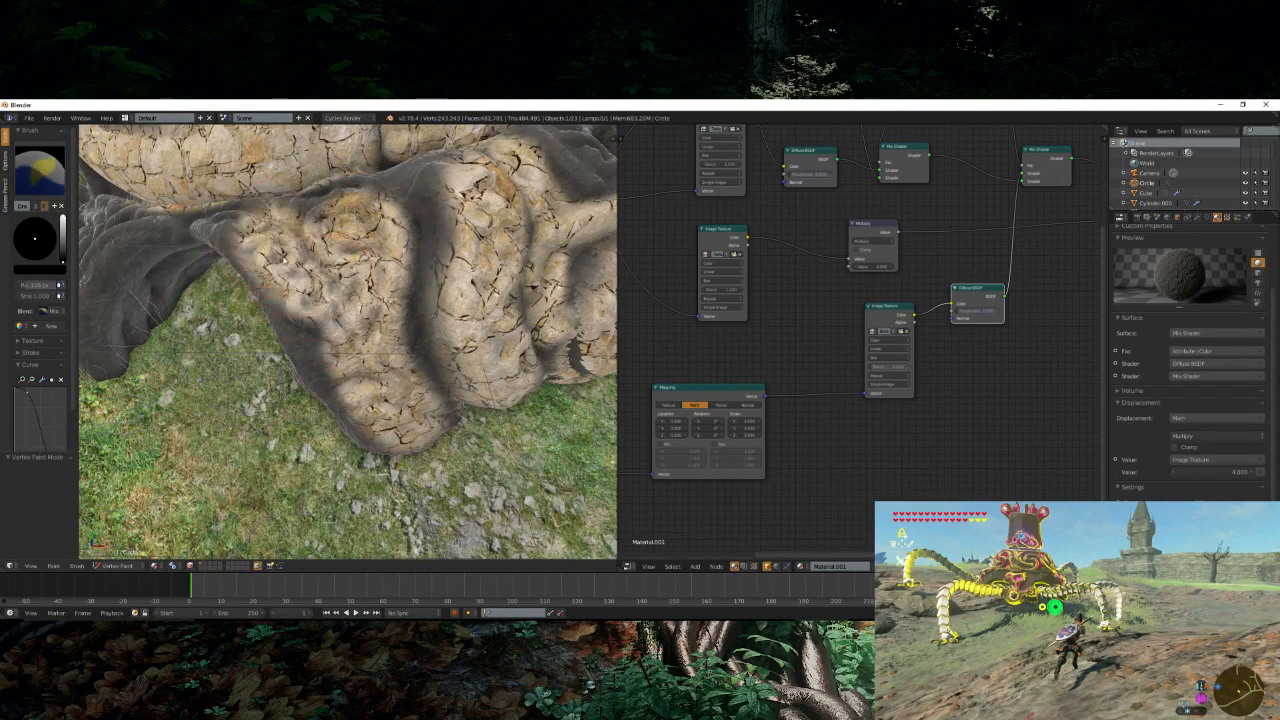
- Paint the drooping end of the side leg next to the front leg black
mouse_move(290, 250)
middle_mouse_down()
mouse_move(471, 349)
mouse_move(480, 476)
middle_mouse_up()
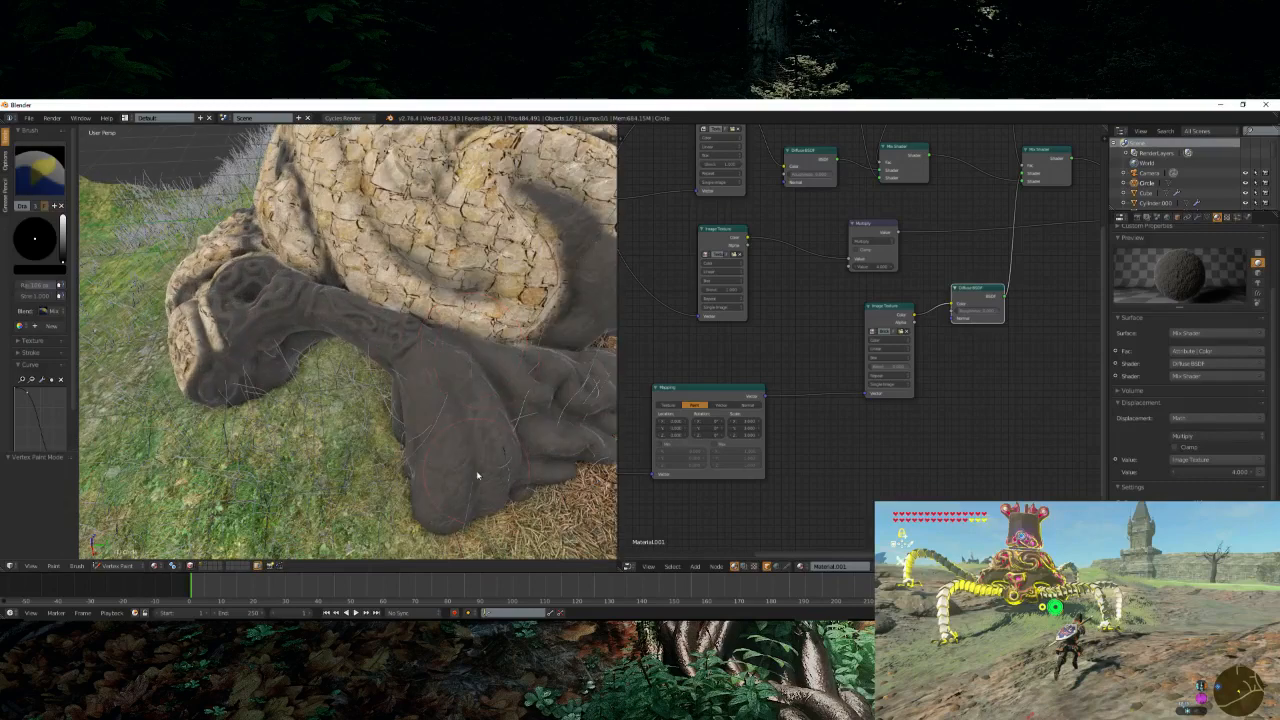
left_click_drag(480, 476, 425, 375)
middle_click_drag(425, 375, 489, 416)
scroll(515, 414, "up", 5)
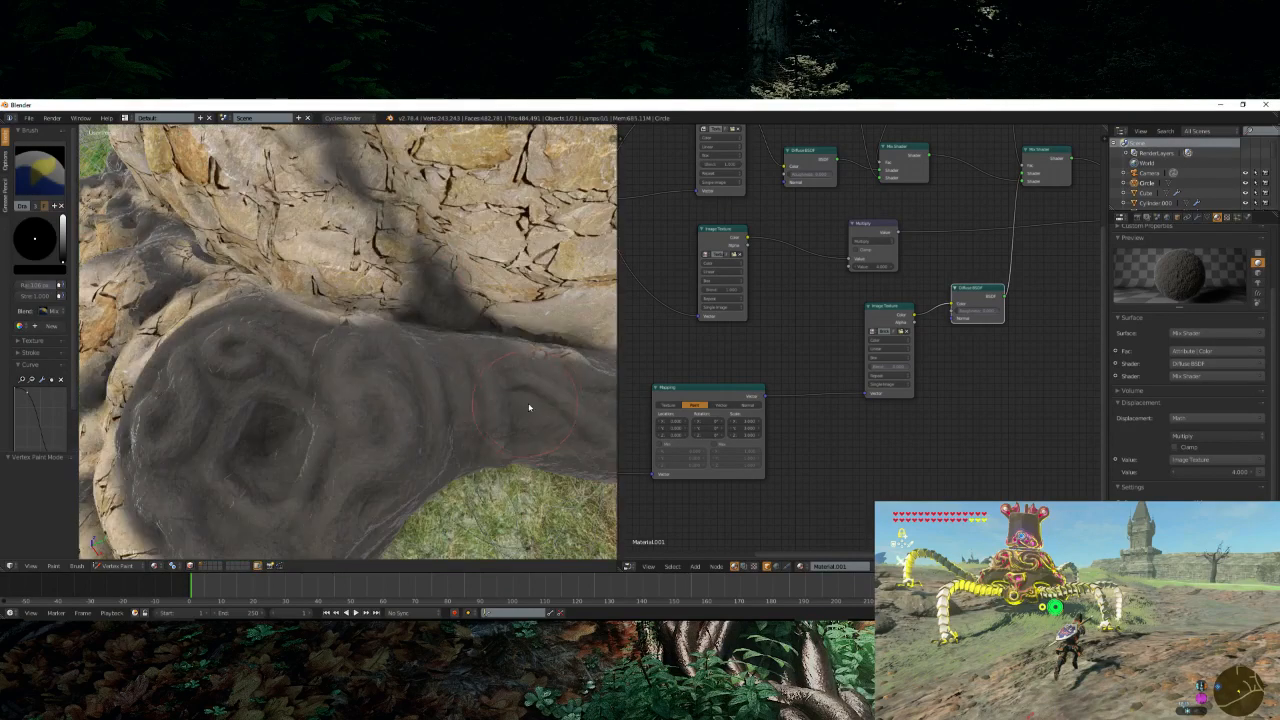
mouse_move(392, 484)
left_mouse_down()
mouse_move(395, 440)
mouse_move(320, 365)
mouse_move(256, 422)
left_mouse_up()
key("ctrl+z")
scroll(369, 423, "down", 4)
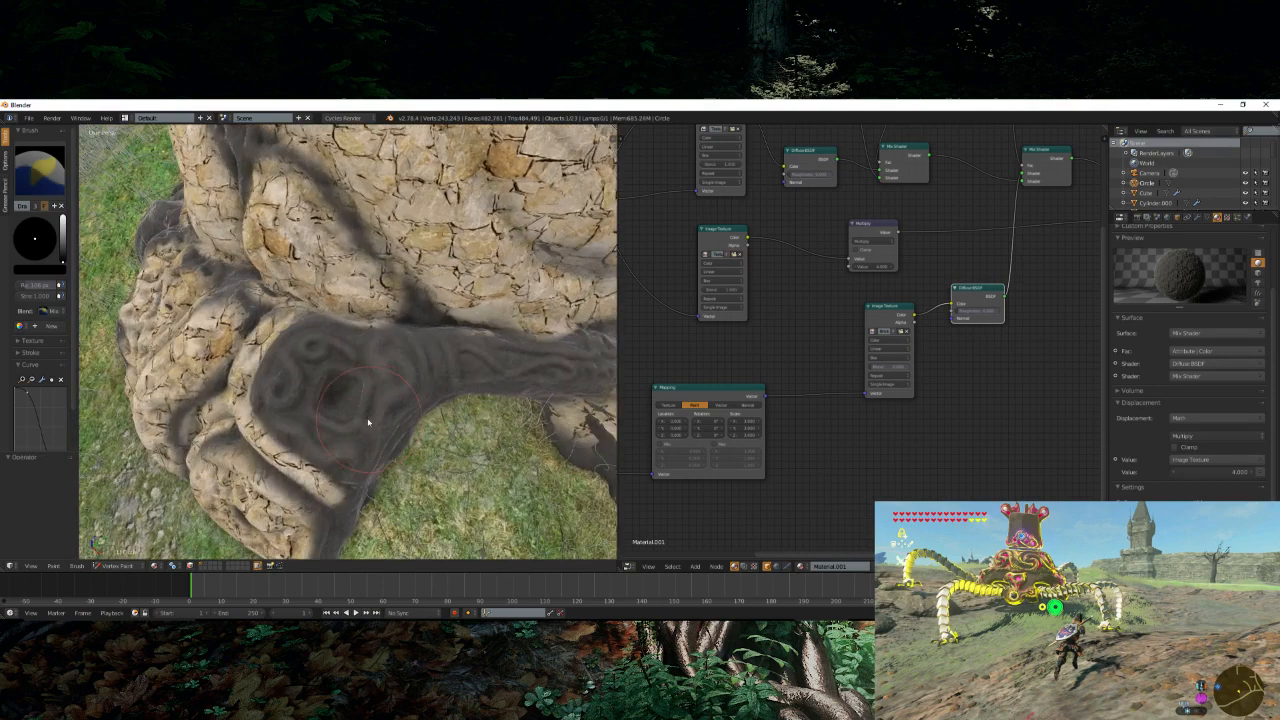
- Paint the front leg's upper spiral black out to its rim
middle_click_drag(369, 423, 372, 421)
scroll(371, 421, "up", 4)
scroll(294, 483, "down", 3)
middle_click_drag(294, 483, 320, 472)
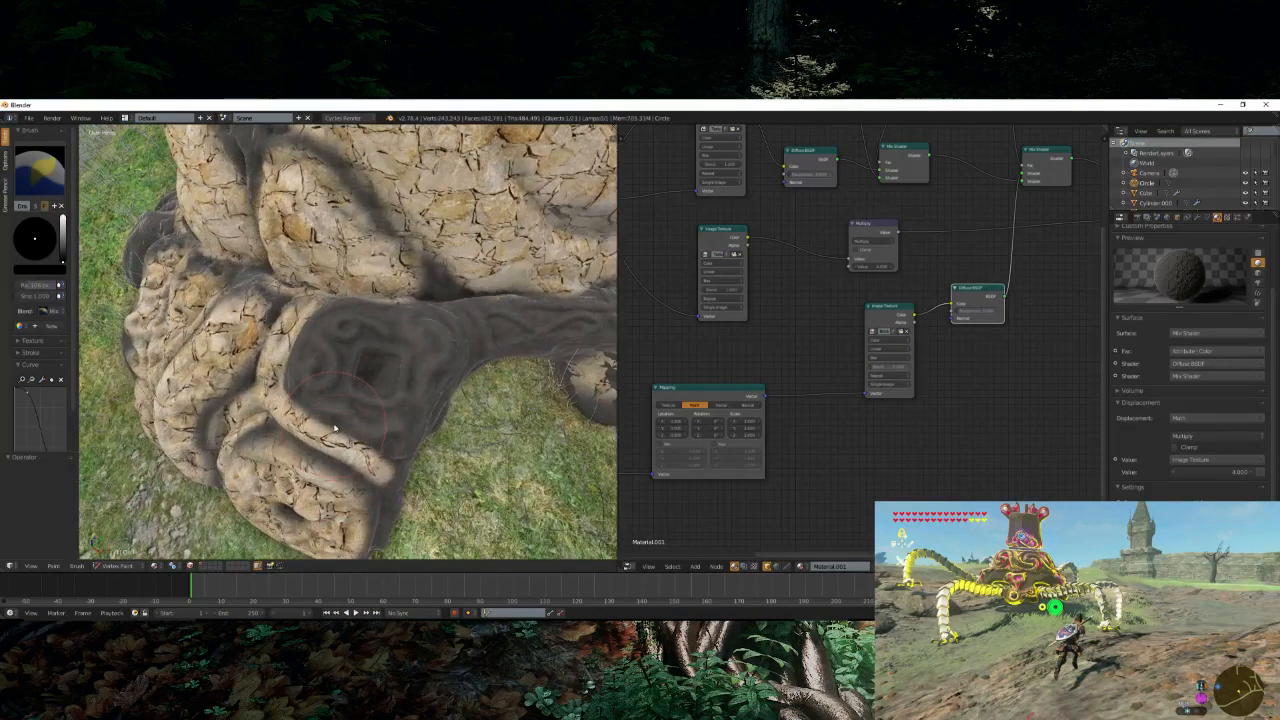
mouse_move(335, 428)
left_mouse_down()
mouse_move(412, 412)
mouse_move(372, 332)
mouse_move(302, 392)
left_mouse_up()
scroll(393, 383, "down", 4)
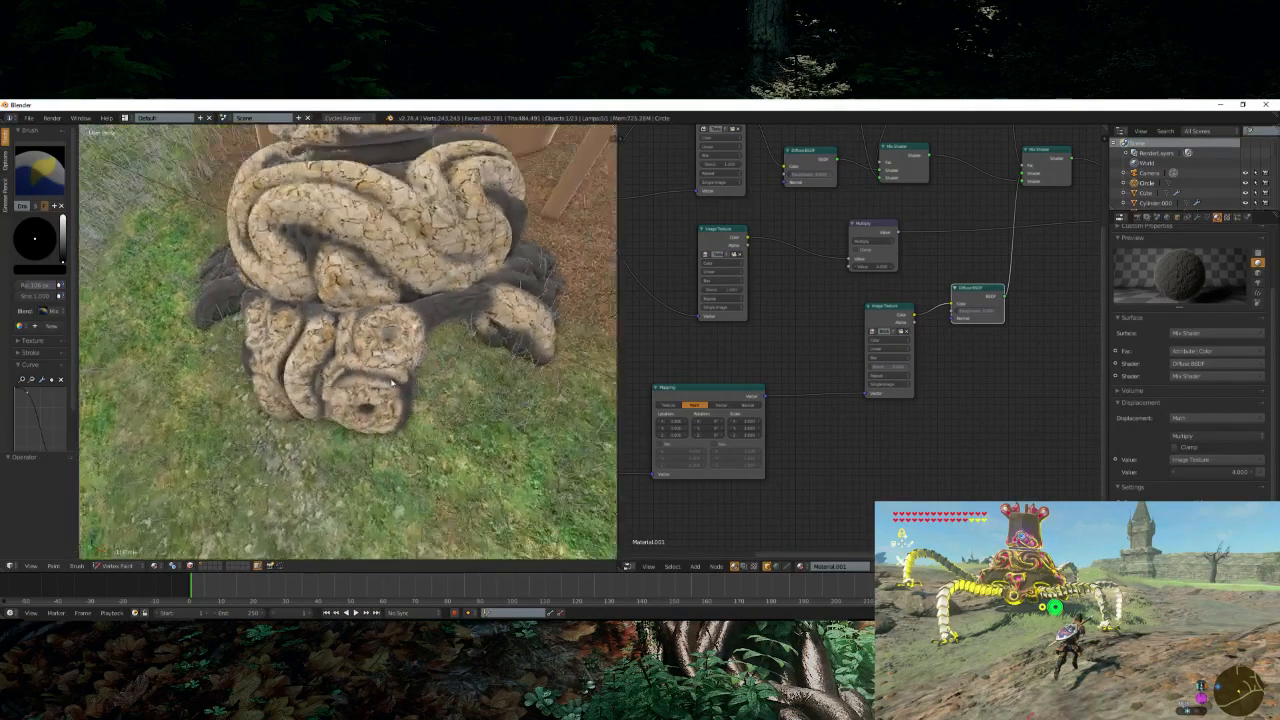
- Set the brush color to white and paint a narrow crescent along the inside of the front leg's middle fold
middle_click_drag(392, 382, 398, 350)
left_click_drag(62, 261, 62, 217)
scroll(400, 396, "up", 6)
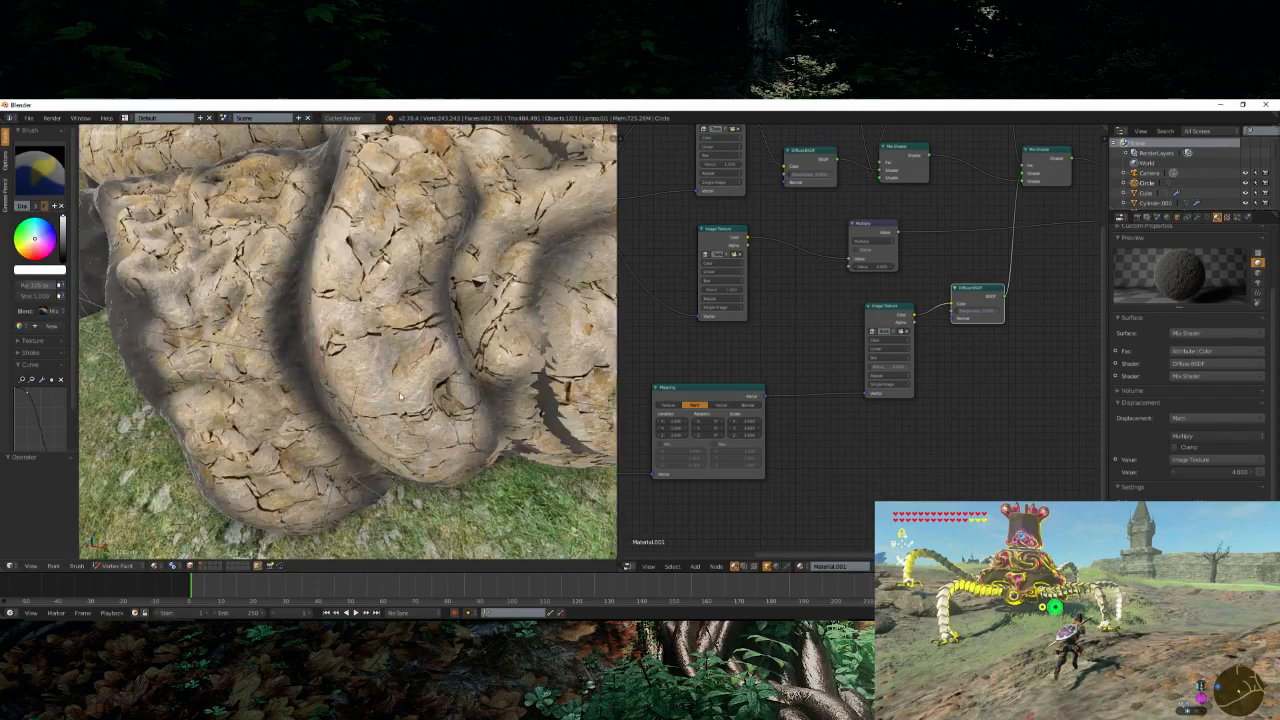
scroll(400, 396, "up", 3)
scroll(402, 400, "down", 3)
mouse_move(434, 435)
left_mouse_down()
mouse_move(422, 376)
mouse_move(368, 305)
mouse_move(392, 285)
left_mouse_up()
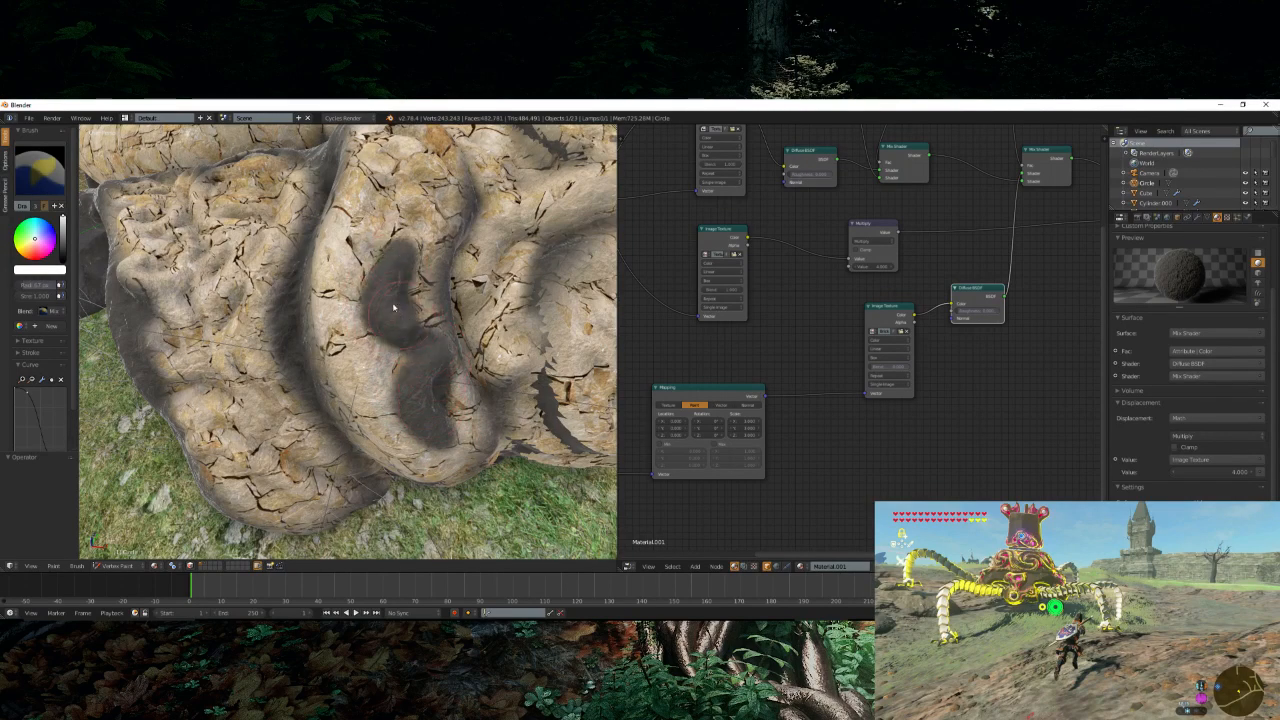
mouse_move(425, 216)
left_mouse_down()
mouse_move(410, 160)
mouse_move(380, 272)
left_mouse_up()
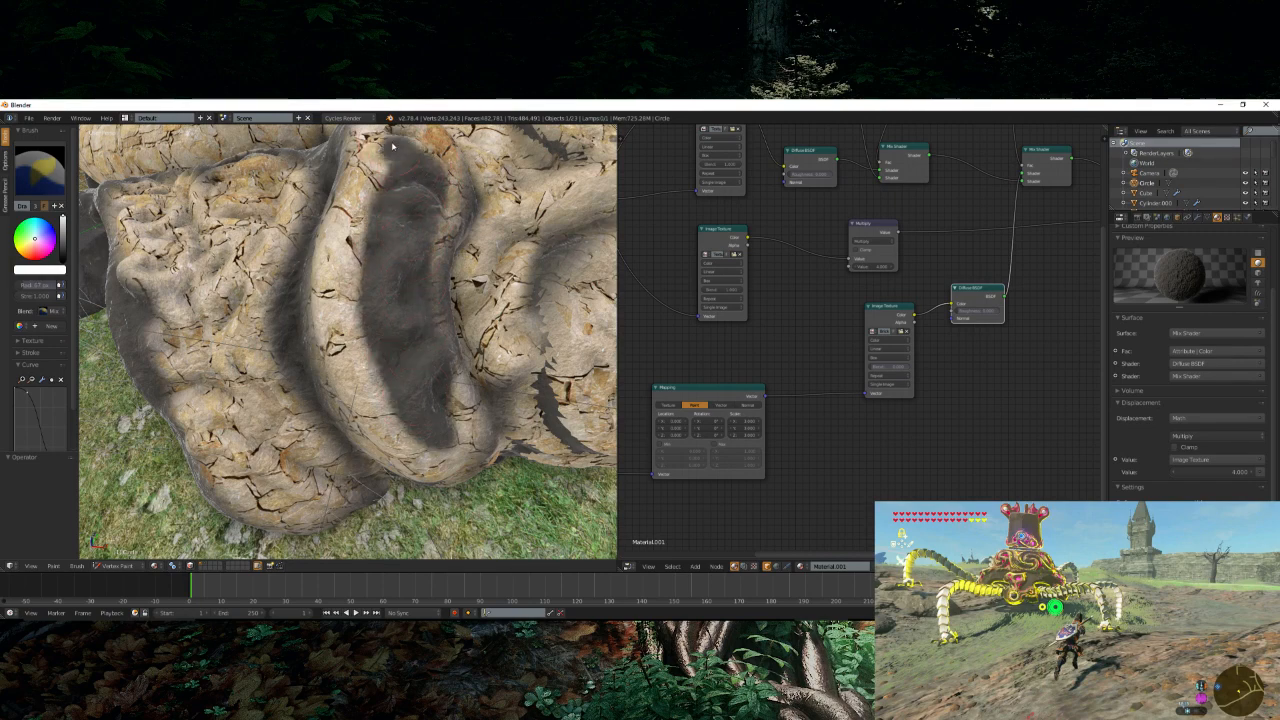
- Paint a white ring inside the front leg's lower spiral, around its central hollow
middle_click_drag(392, 146, 484, 326)
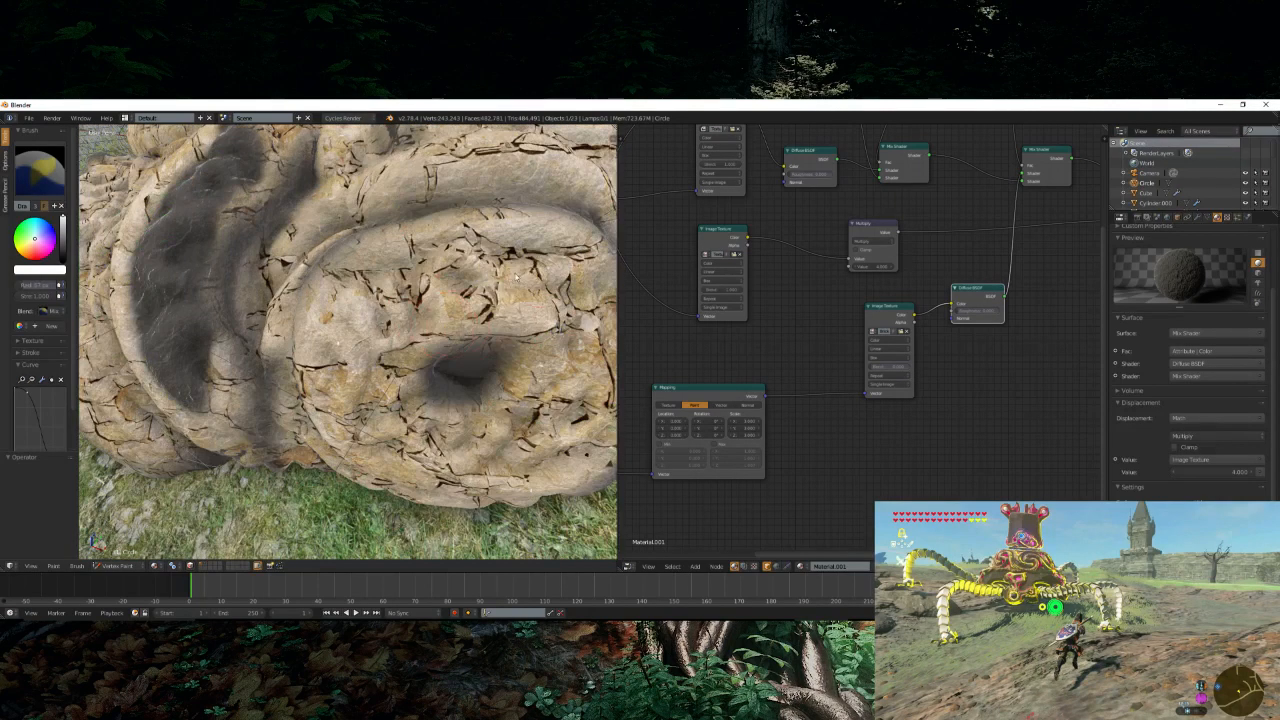
mouse_move(515, 277)
left_mouse_down()
mouse_move(416, 309)
mouse_move(340, 390)
mouse_move(425, 465)
mouse_move(392, 337)
left_mouse_up()
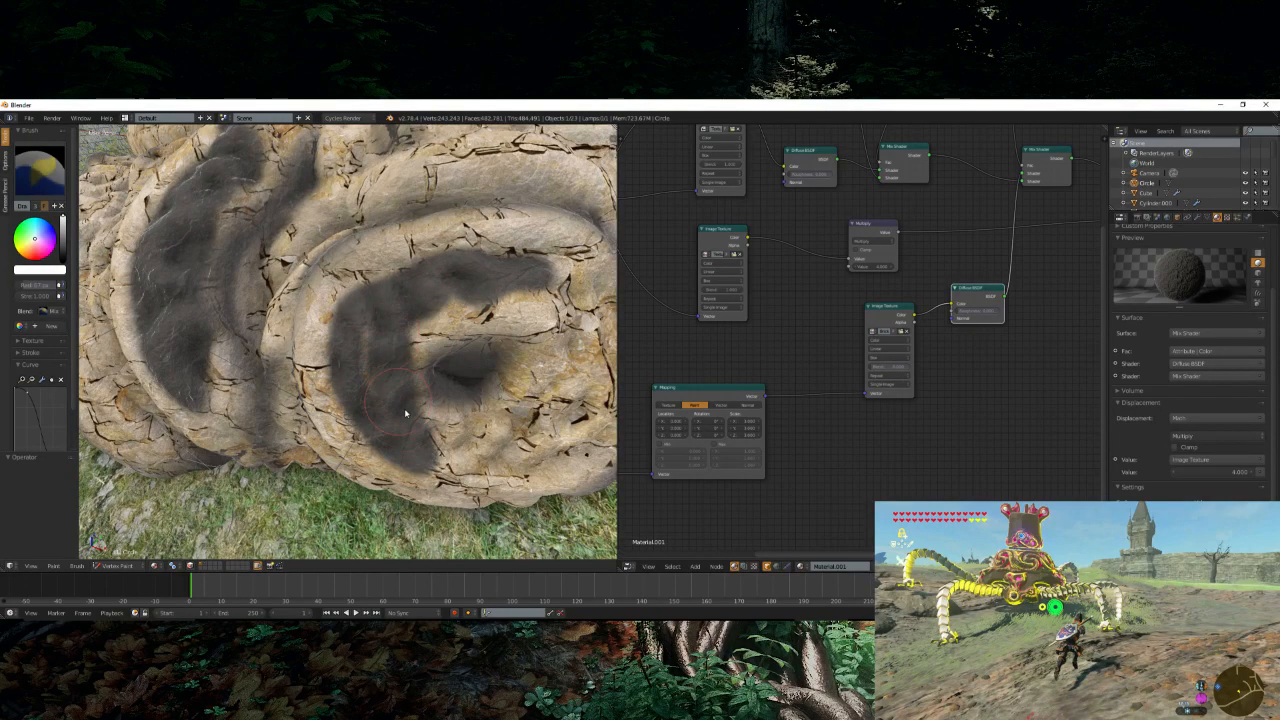
middle_click_drag(480, 408, 428, 402)
mouse_move(404, 425)
left_mouse_down()
mouse_move(420, 448)
mouse_move(538, 425)
mouse_move(508, 277)
mouse_move(497, 422)
left_mouse_up()
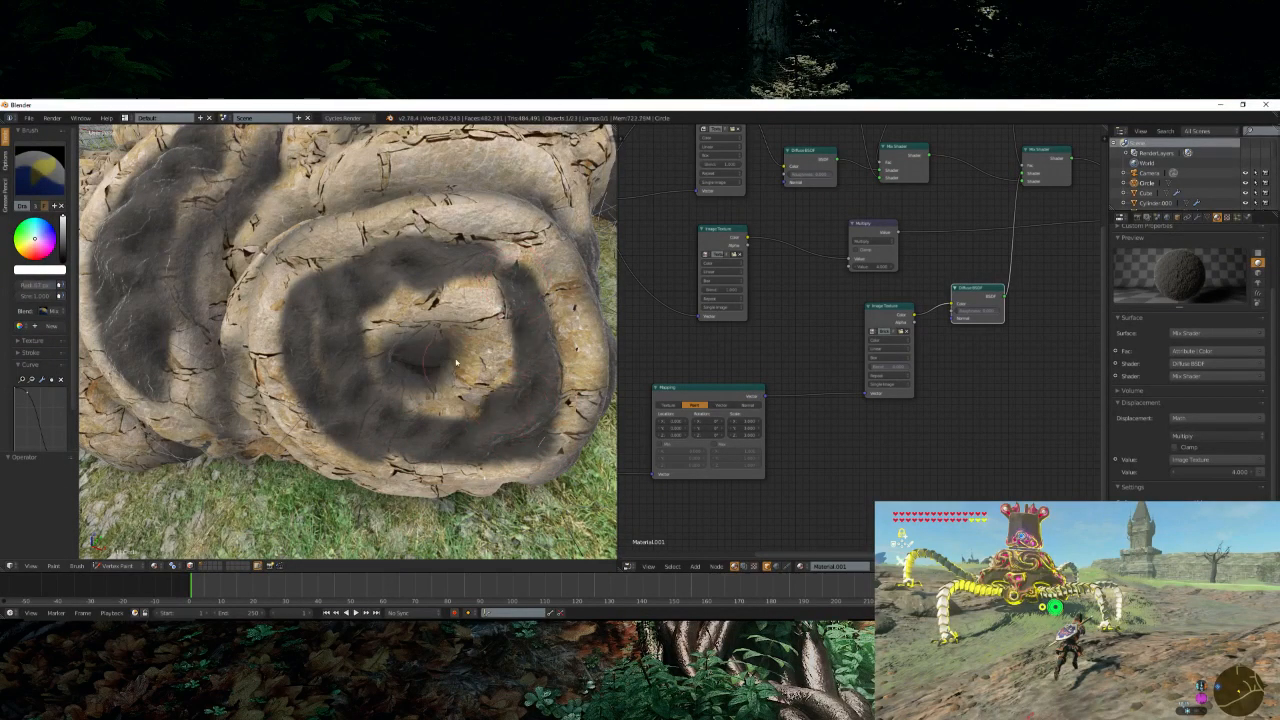
scroll(423, 365, "down", 3)
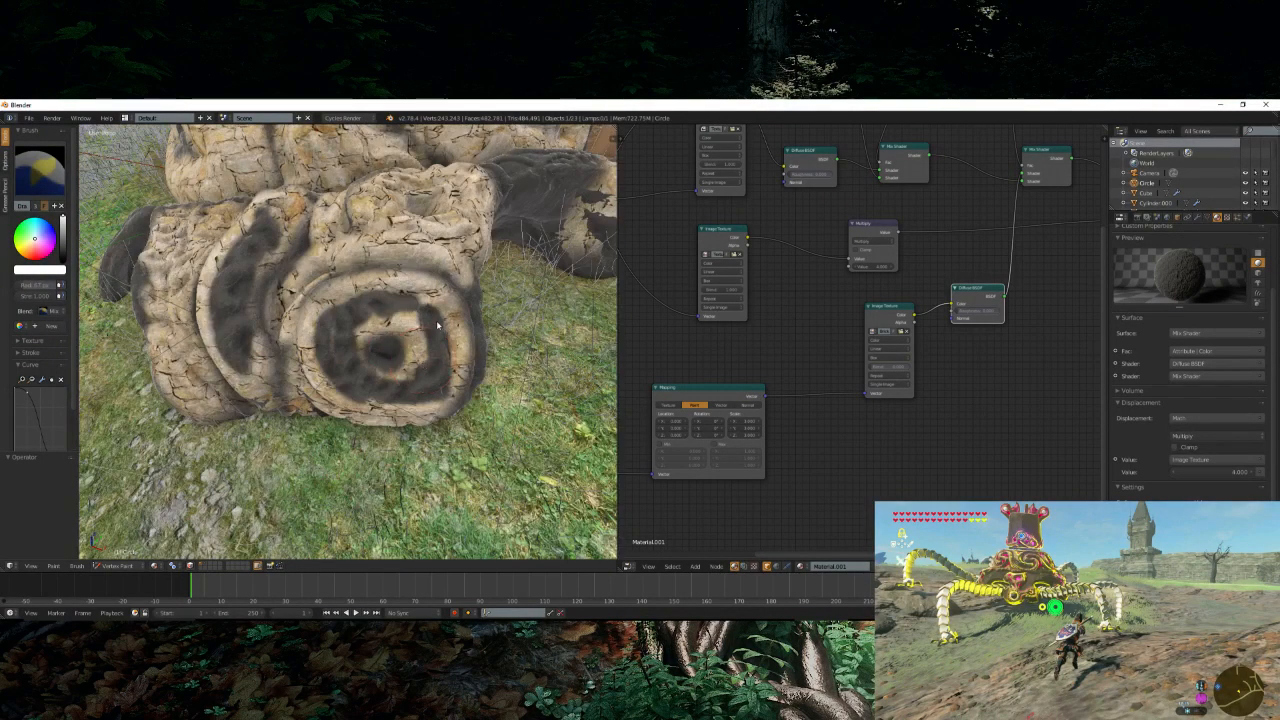
- Paint a white ring with a small inner curl around the hollow of the front leg's upper spiral
middle_click_drag(437, 325, 490, 365)
scroll(470, 340, "up", 4)
scroll(494, 346, "down", 4)
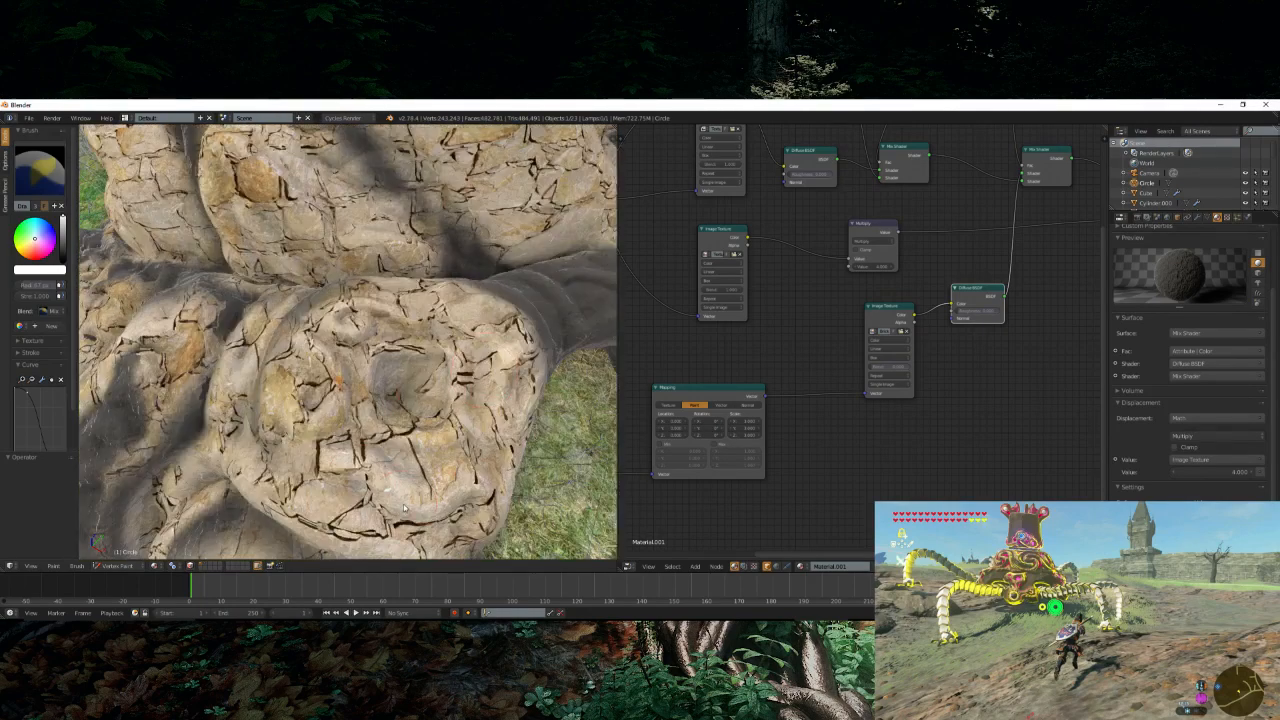
left_click_drag(404, 507, 337, 458)
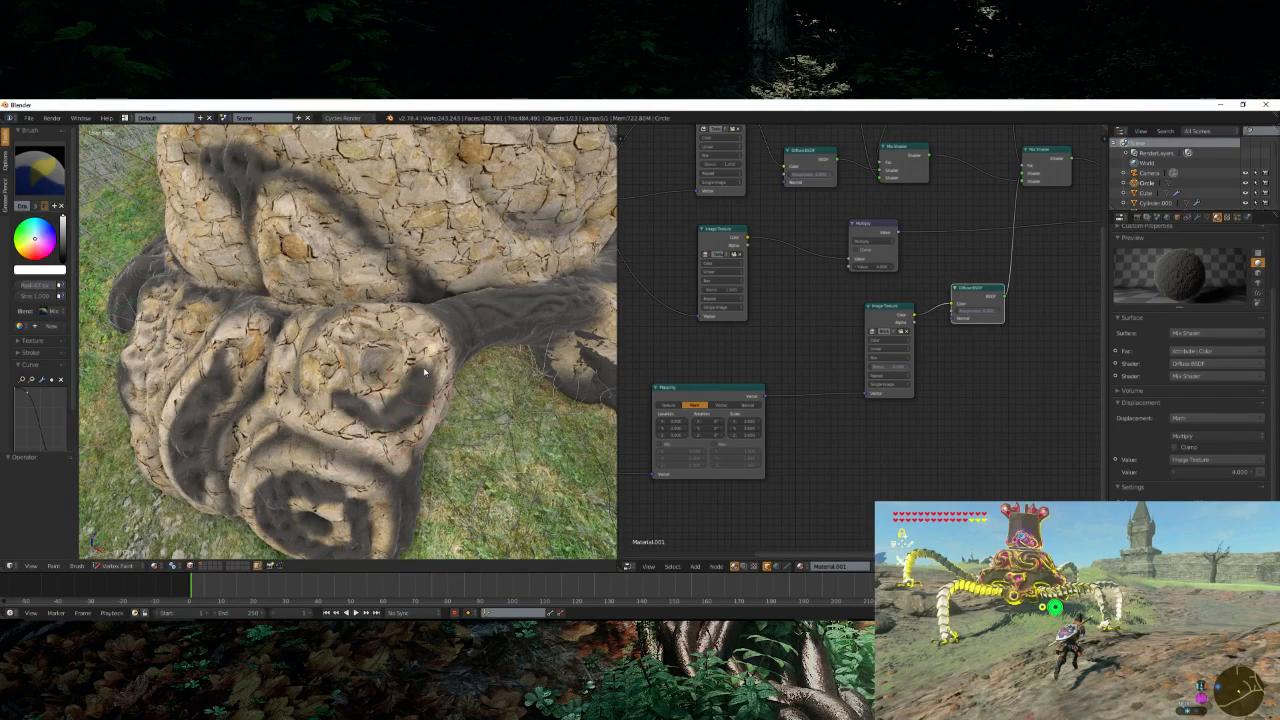
mouse_move(424, 372)
left_mouse_down()
mouse_move(428, 318)
mouse_move(350, 306)
mouse_move(338, 387)
left_mouse_up()
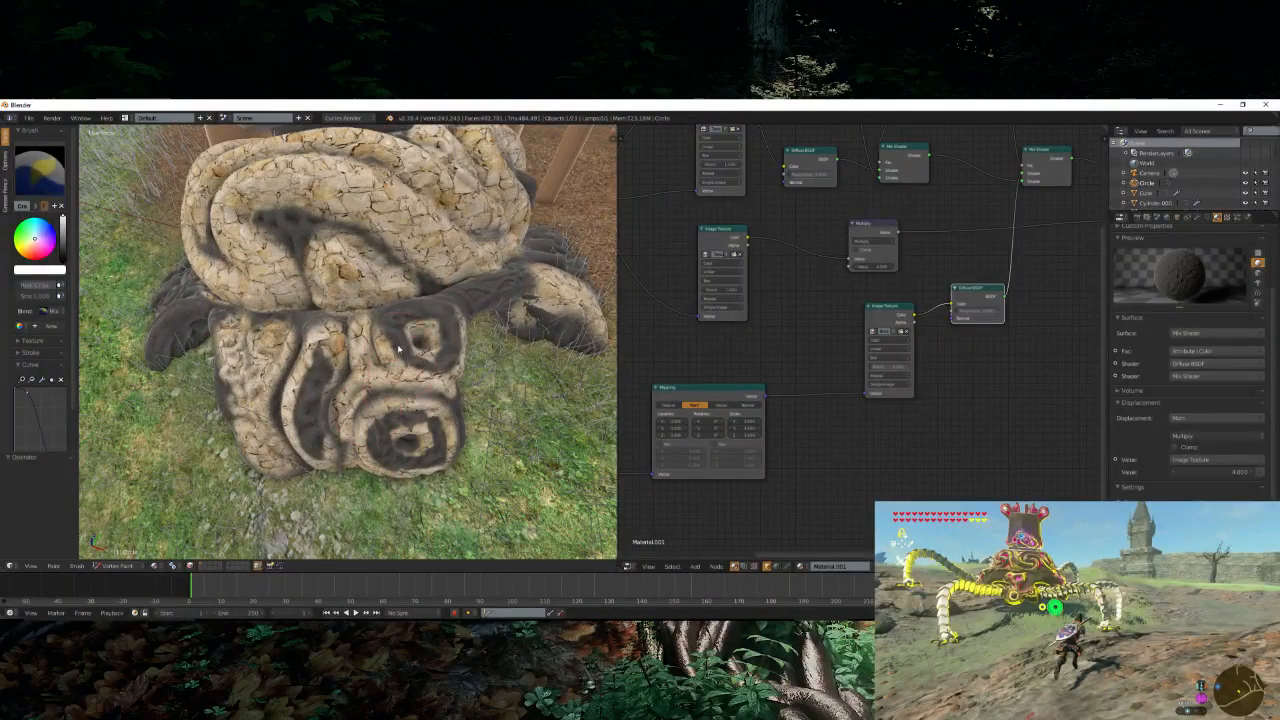
scroll(398, 348, "up", 2)
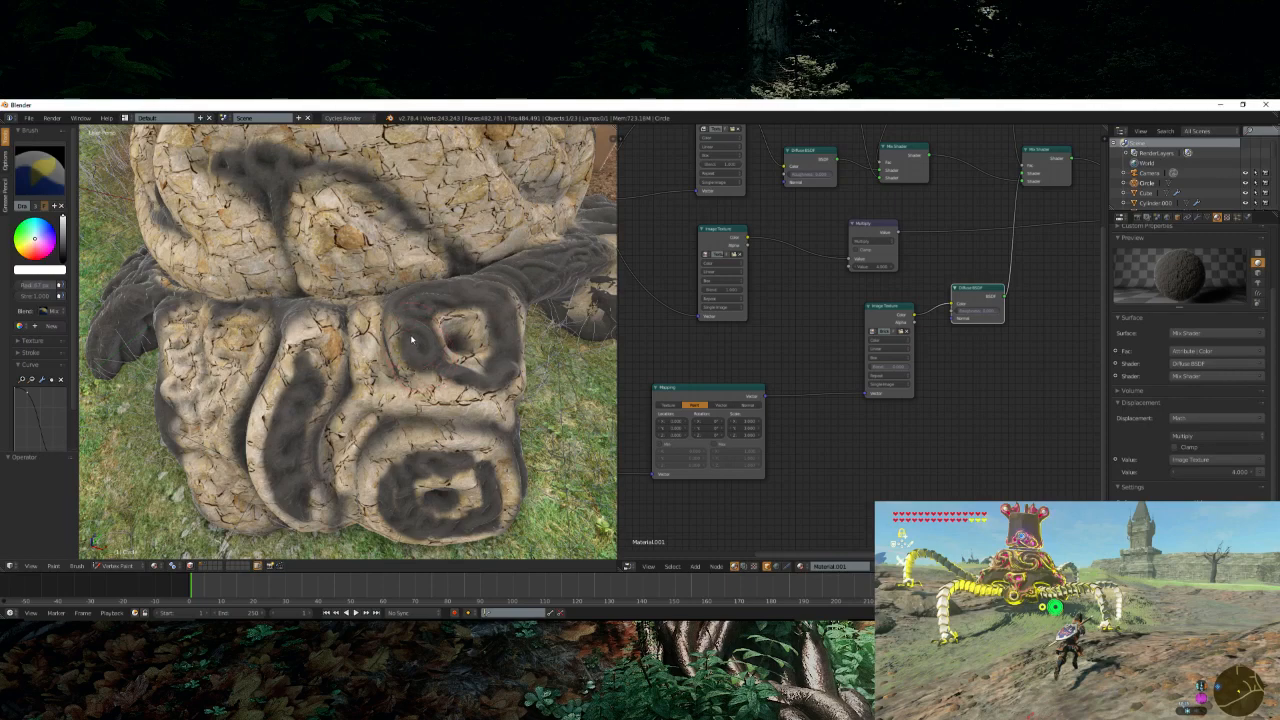
- Paint white along the front leg's outer fold, from its lower tip up its surface
middle_click_drag(436, 367, 348, 400)
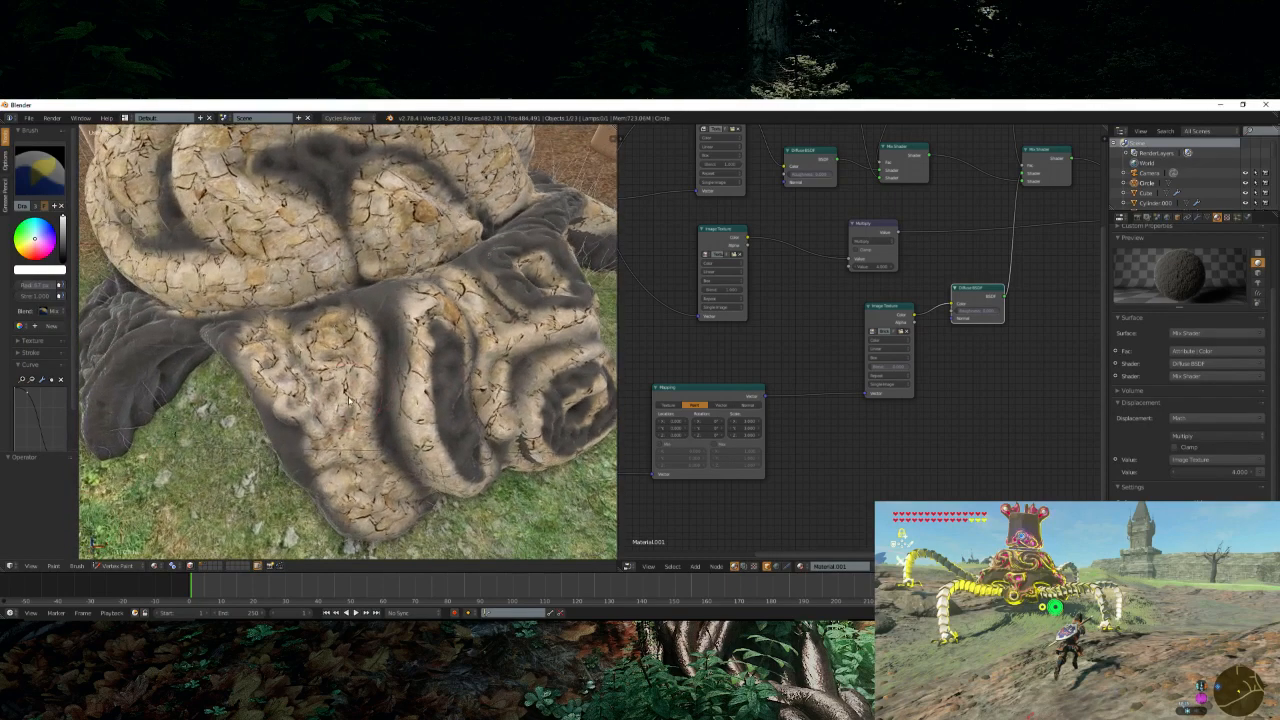
mouse_move(378, 508)
left_mouse_down()
mouse_move(340, 452)
mouse_move(325, 345)
mouse_move(274, 384)
left_mouse_up()
scroll(304, 415, "down", 9)
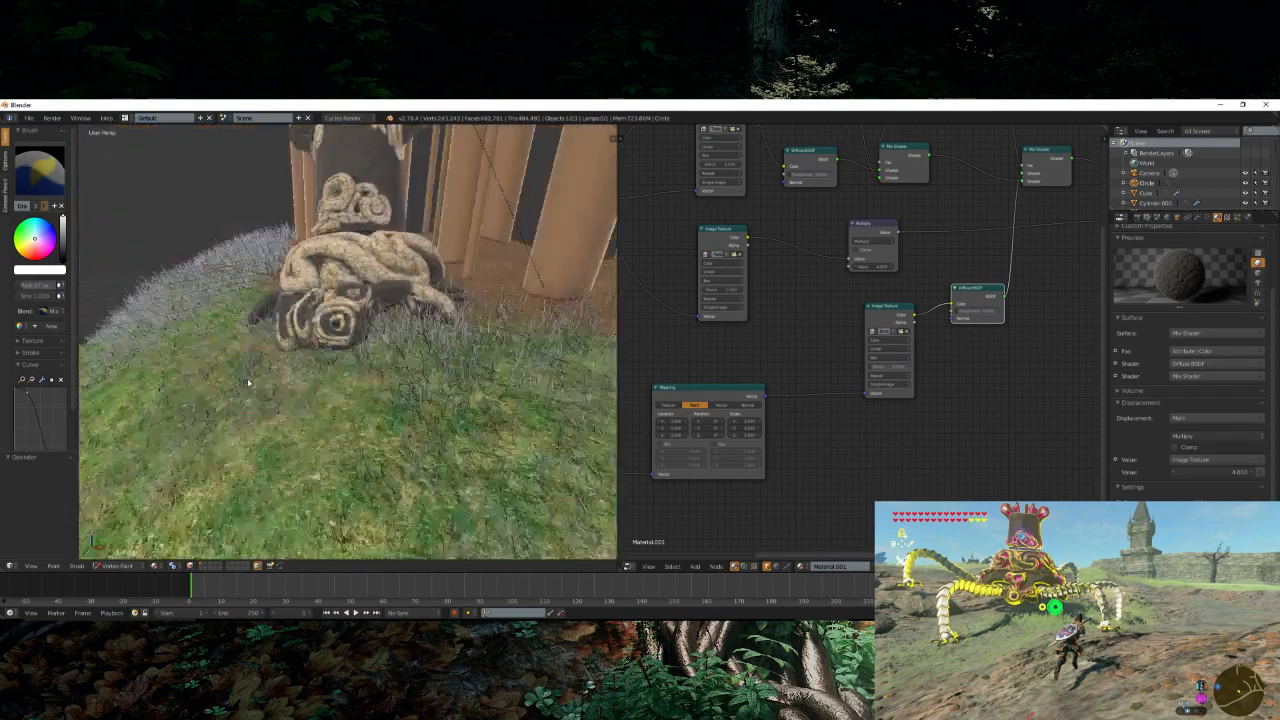
- Set the brush color to black and paint over the narrow band linking the leg's spiral to its lower end
middle_click_drag(249, 380, 300, 410)
scroll(349, 417, "up", 8)
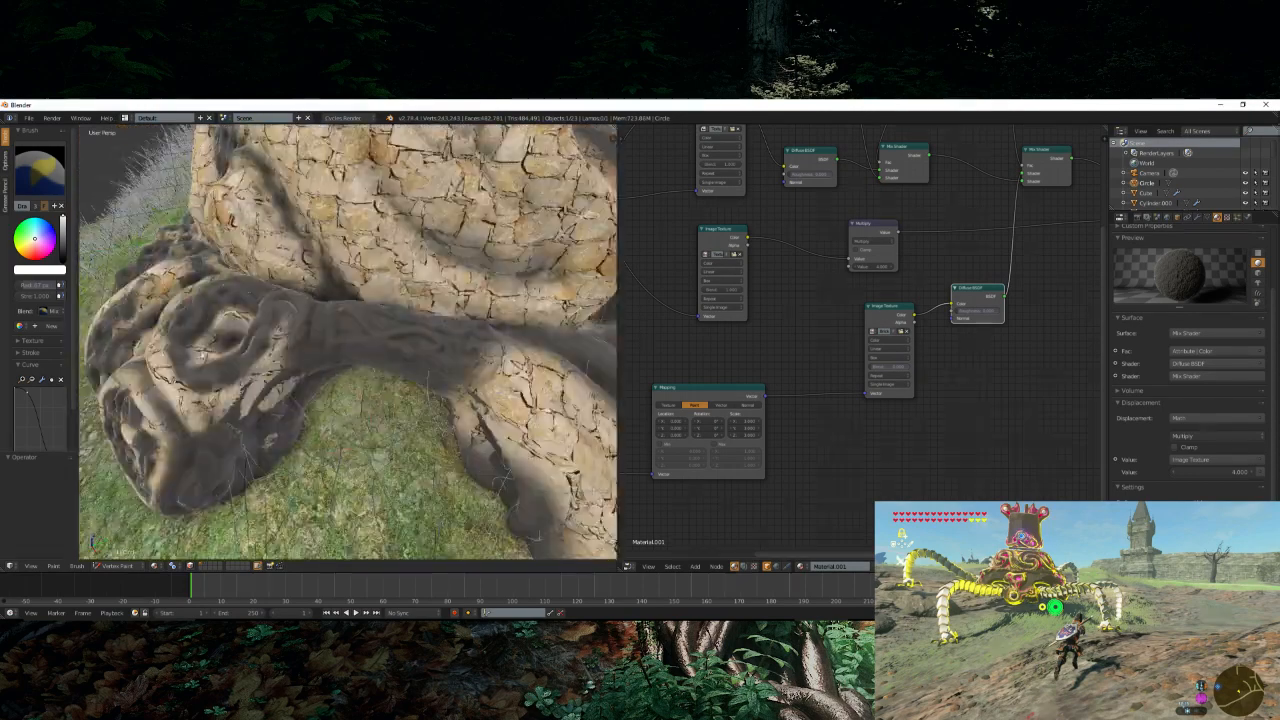
middle_click_drag(305, 335, 323, 379)
left_click_drag(66, 258, 66, 268)
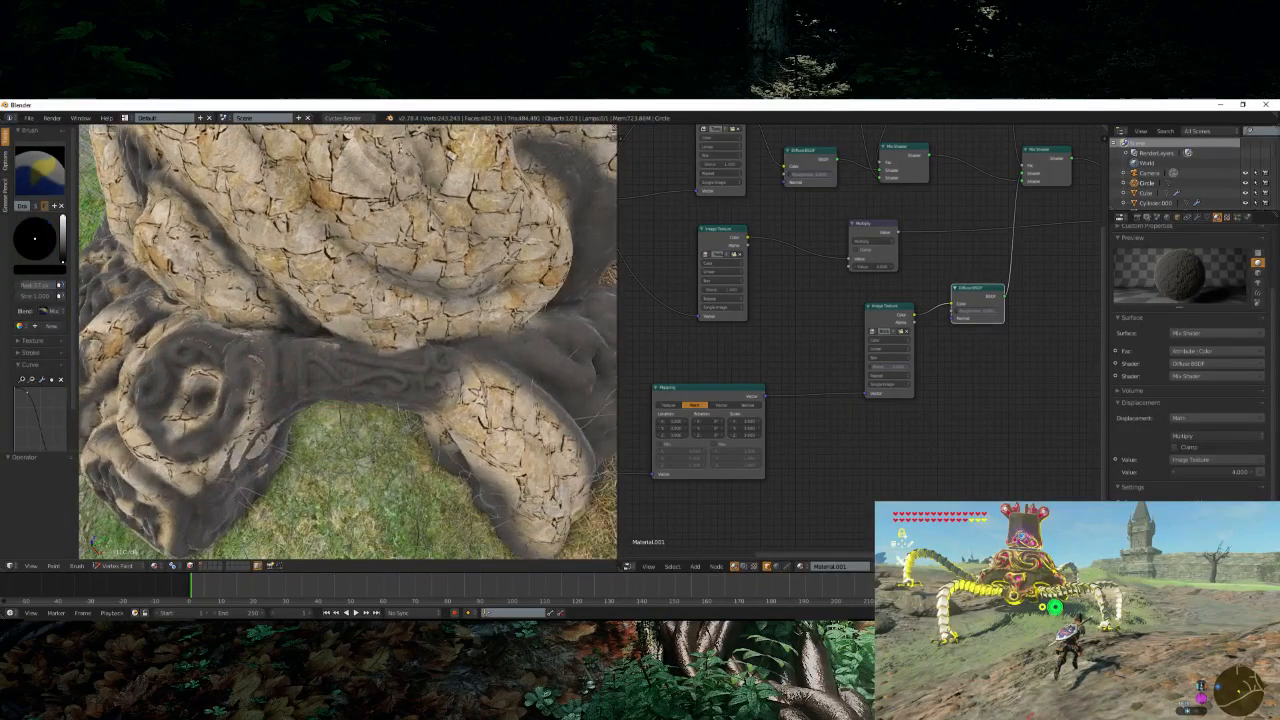
left_click_drag(297, 382, 444, 392)
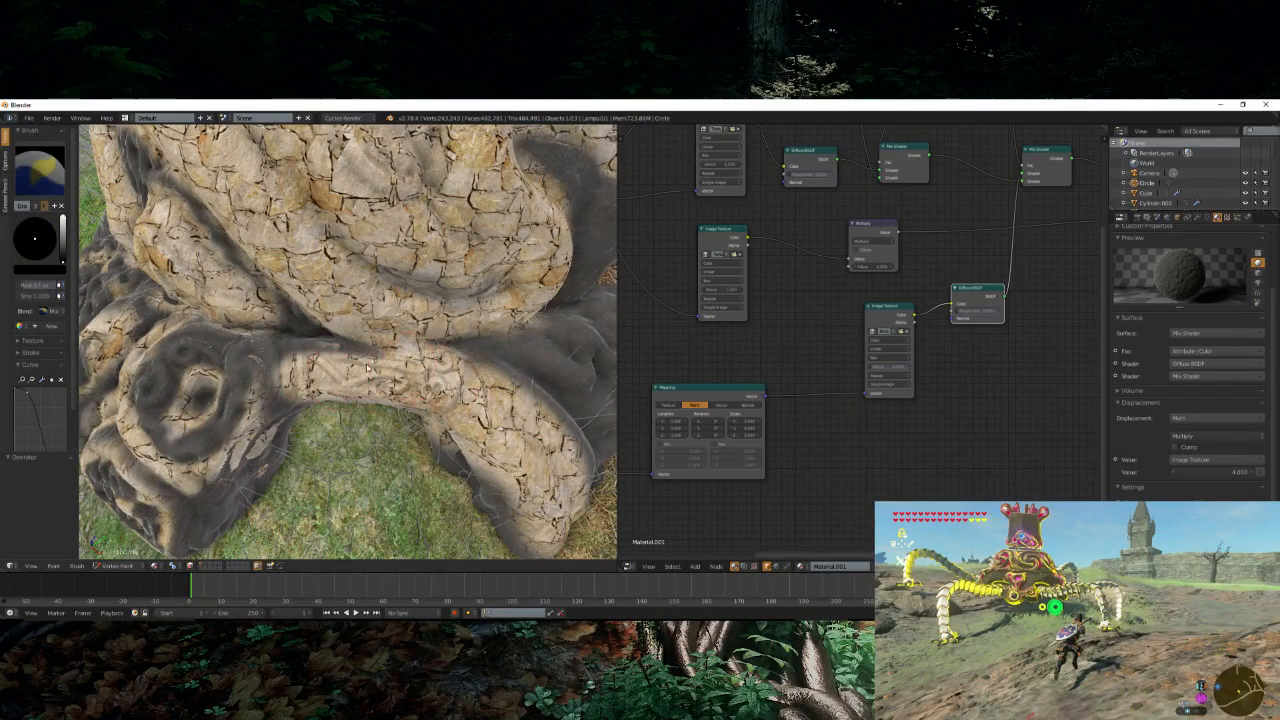
mouse_move(367, 368)
left_mouse_down()
mouse_move(276, 364)
mouse_move(268, 408)
mouse_move(260, 363)
left_mouse_up()
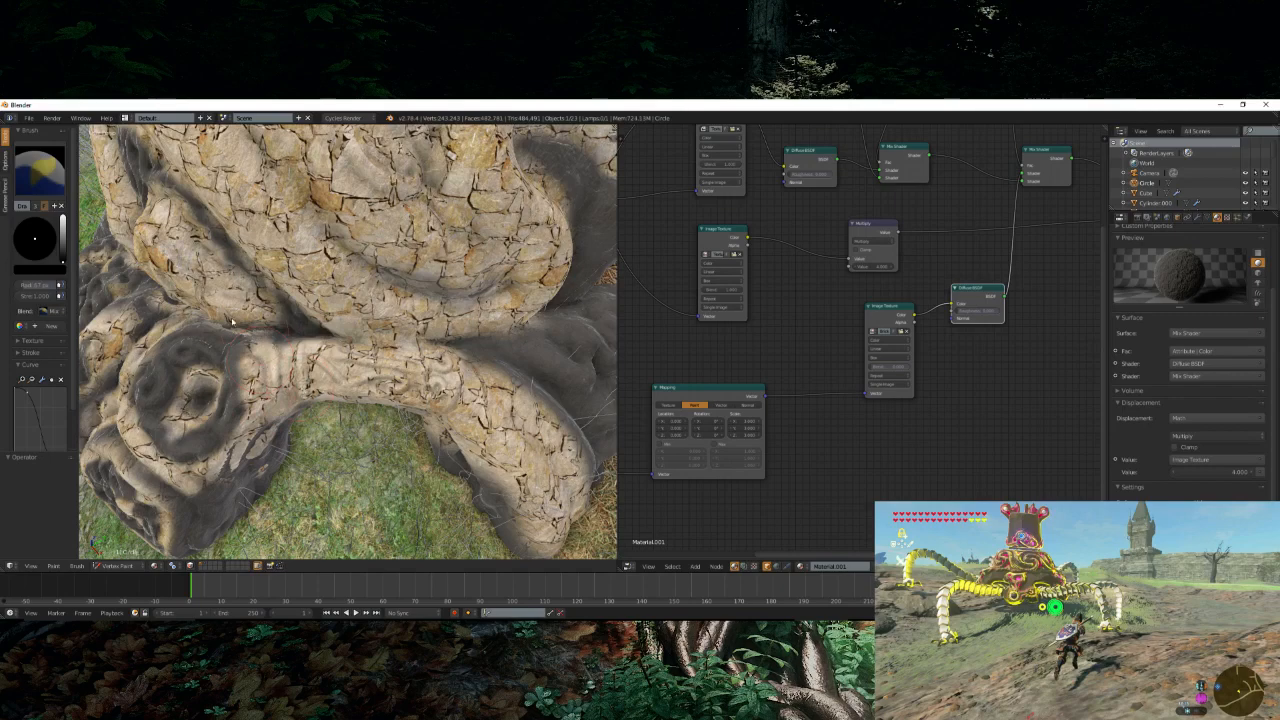
- Set the brush color to white and paint a lengthwise strip with a flared end along the middle of the leg's narrow band
left_click_drag(59, 256, 81, 205)
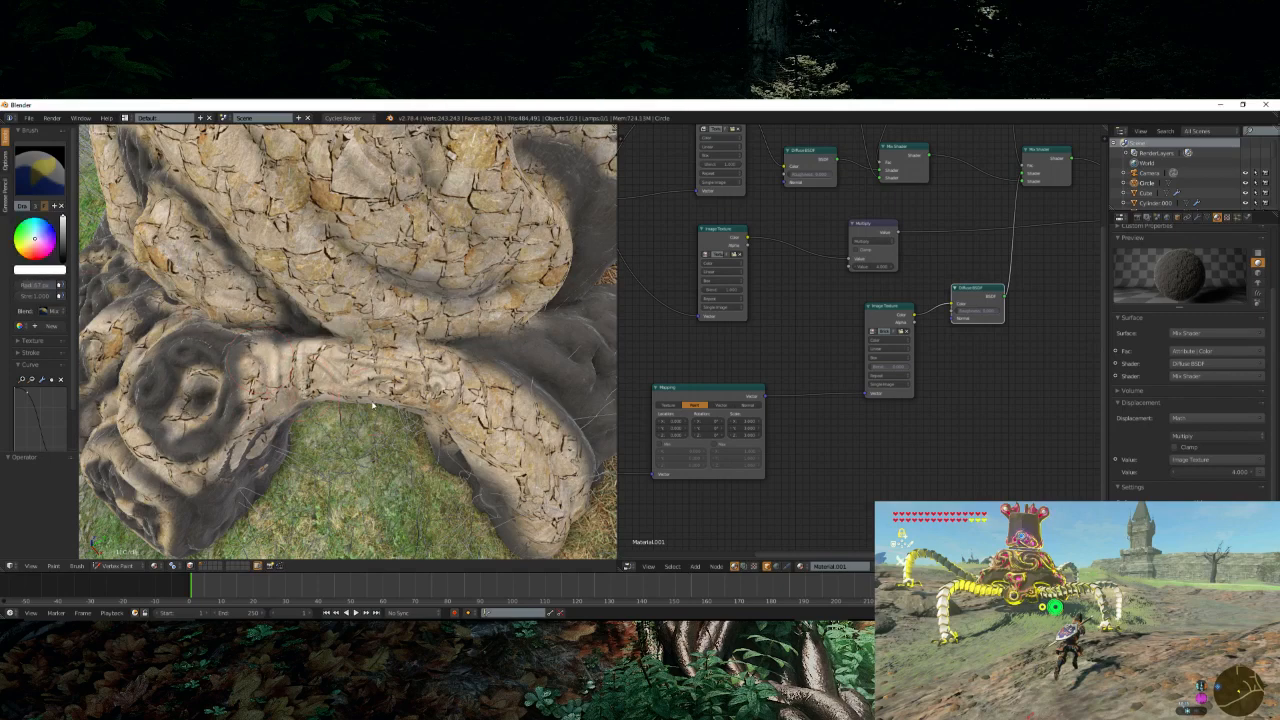
middle_click_drag(372, 405, 447, 395)
mouse_move(522, 422)
left_mouse_down()
mouse_move(333, 406)
mouse_move(405, 384)
mouse_move(519, 389)
left_mouse_up()
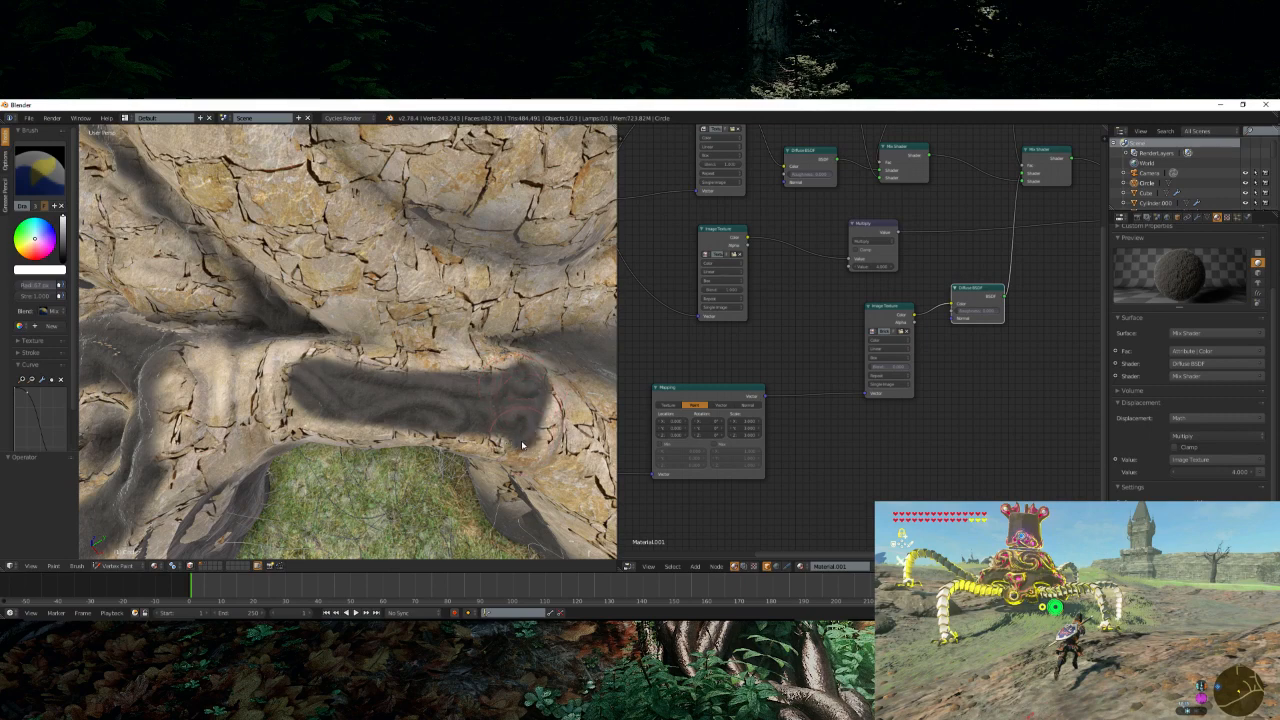
left_click_drag(533, 443, 563, 453)
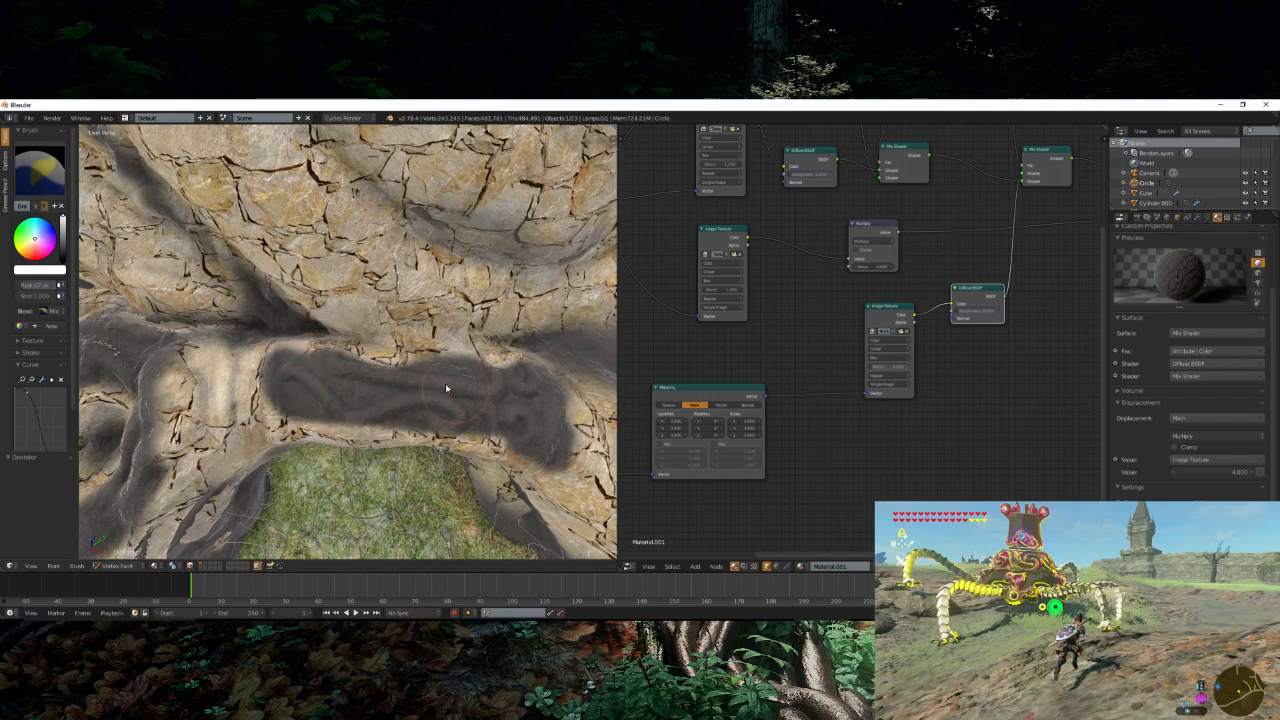
- Paint white along the underside edge of the narrow band and onto the leg's lower end, then return to the camera view
middle_click_drag(446, 388, 348, 338)
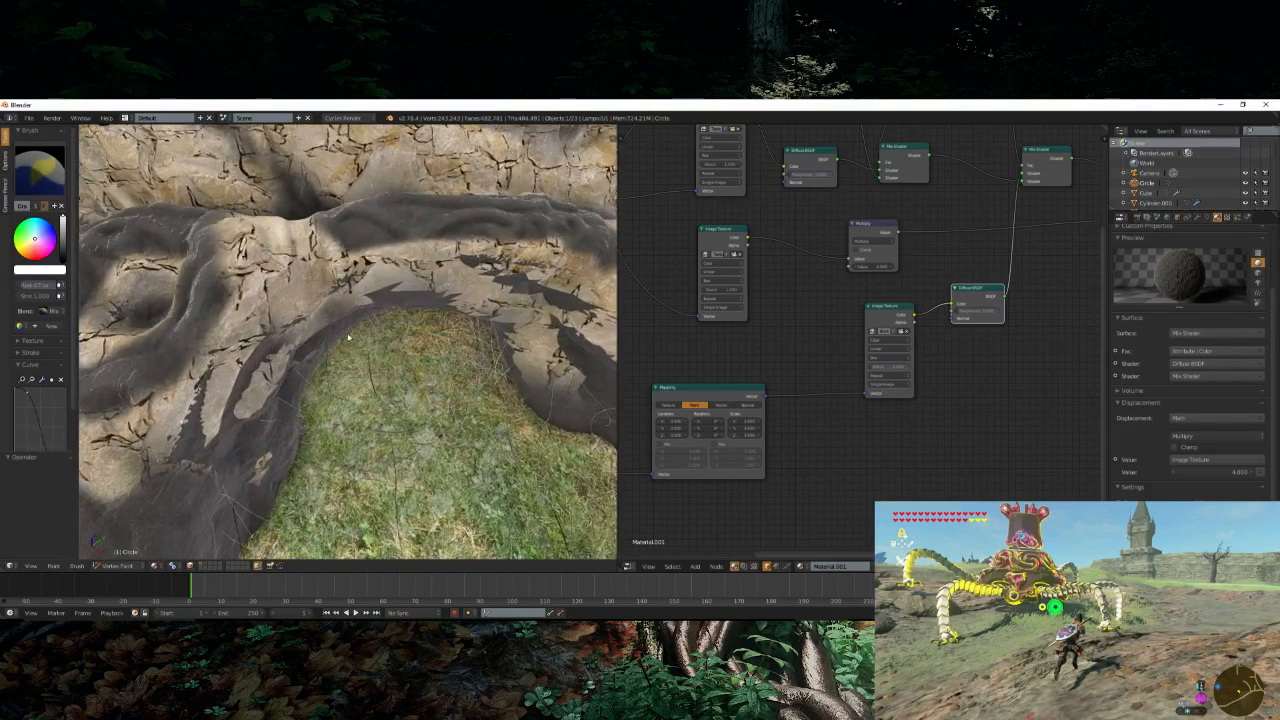
left_click_drag(329, 287, 501, 291)
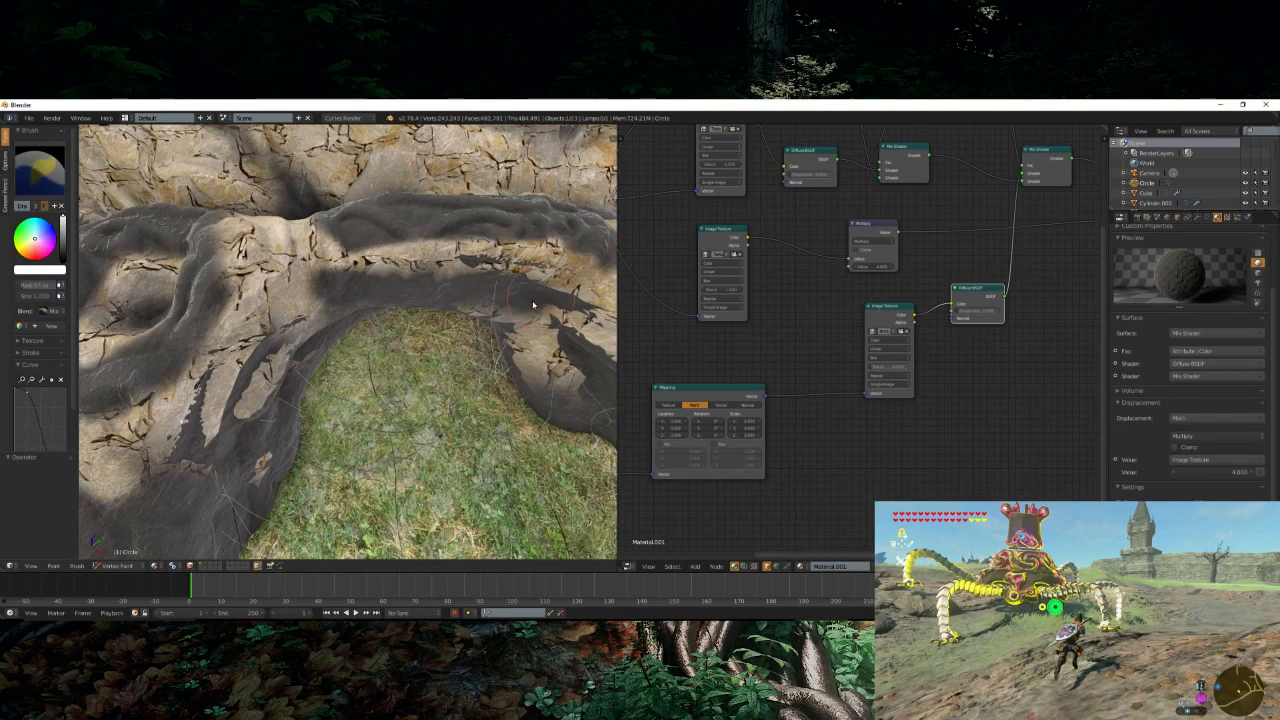
middle_click_drag(533, 305, 456, 318)
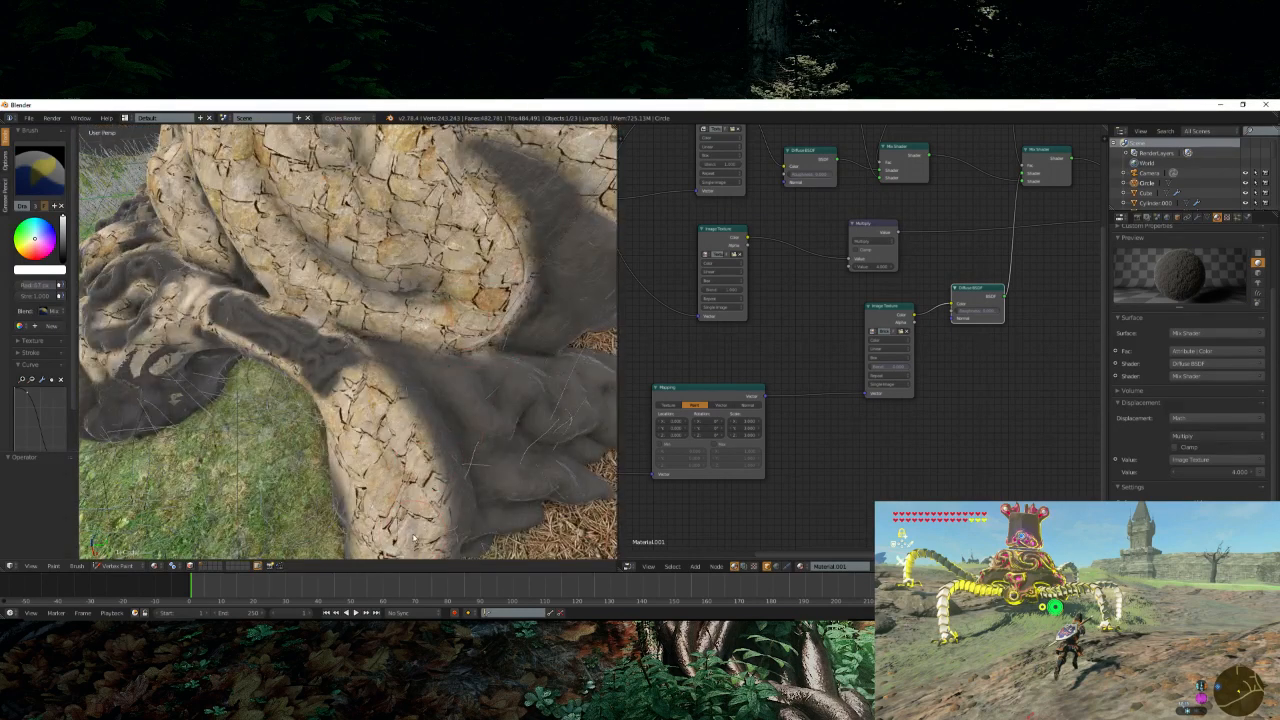
mouse_move(413, 537)
left_mouse_down()
mouse_move(395, 440)
mouse_move(380, 500)
mouse_move(425, 530)
mouse_move(369, 404)
mouse_move(400, 478)
left_mouse_up()
key("KP_0")
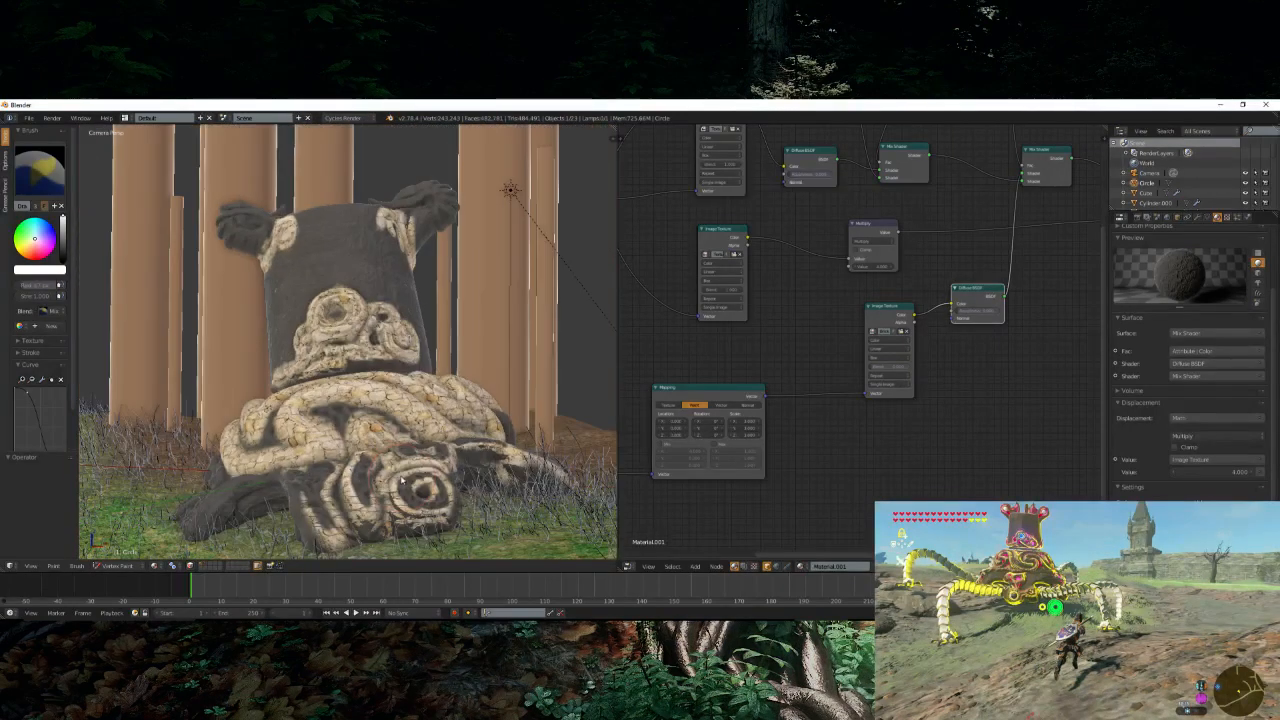
- Set the brush color to black and try a stroke across the middle ridge on the left ear's outer side, then undo it
scroll(402, 480, "down", 9)
middle_click_drag(314, 431, 340, 366)
scroll(350, 410, "up", 3)
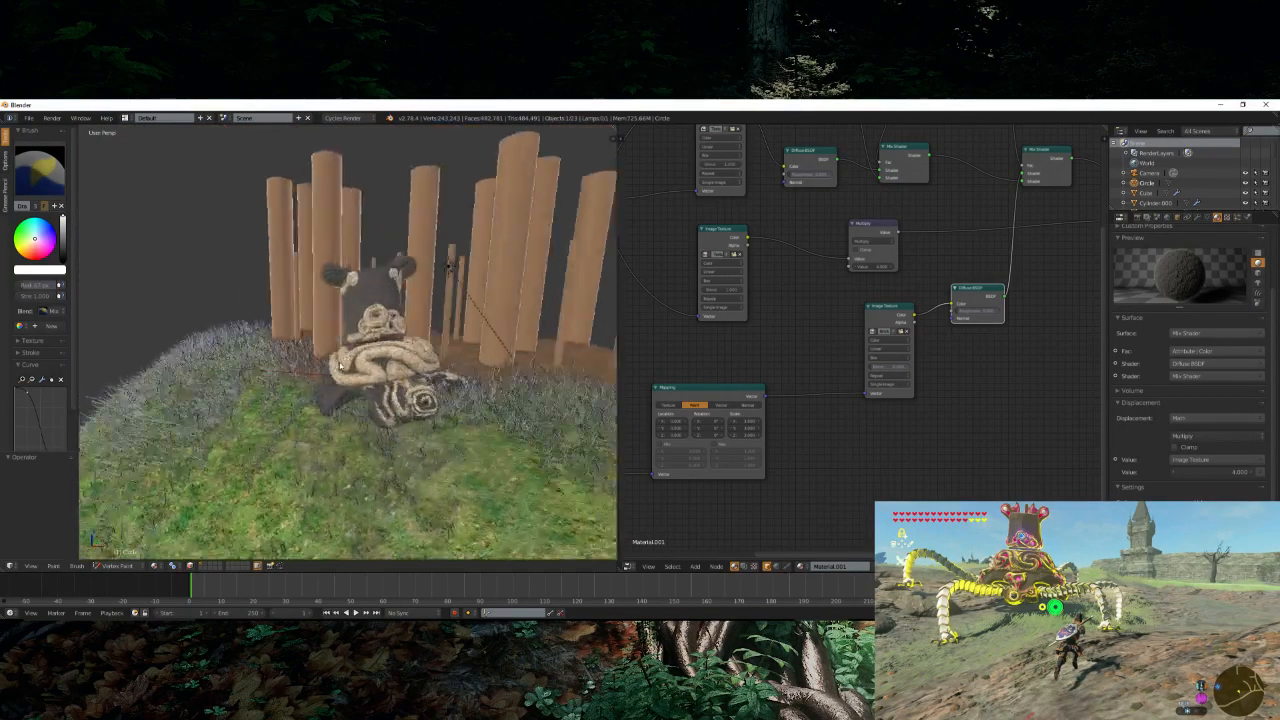
scroll(345, 358, "up", 2)
middle_click_drag(391, 274, 407, 367, "shift")
scroll(407, 367, "up", 4)
scroll(403, 361, "up", 3)
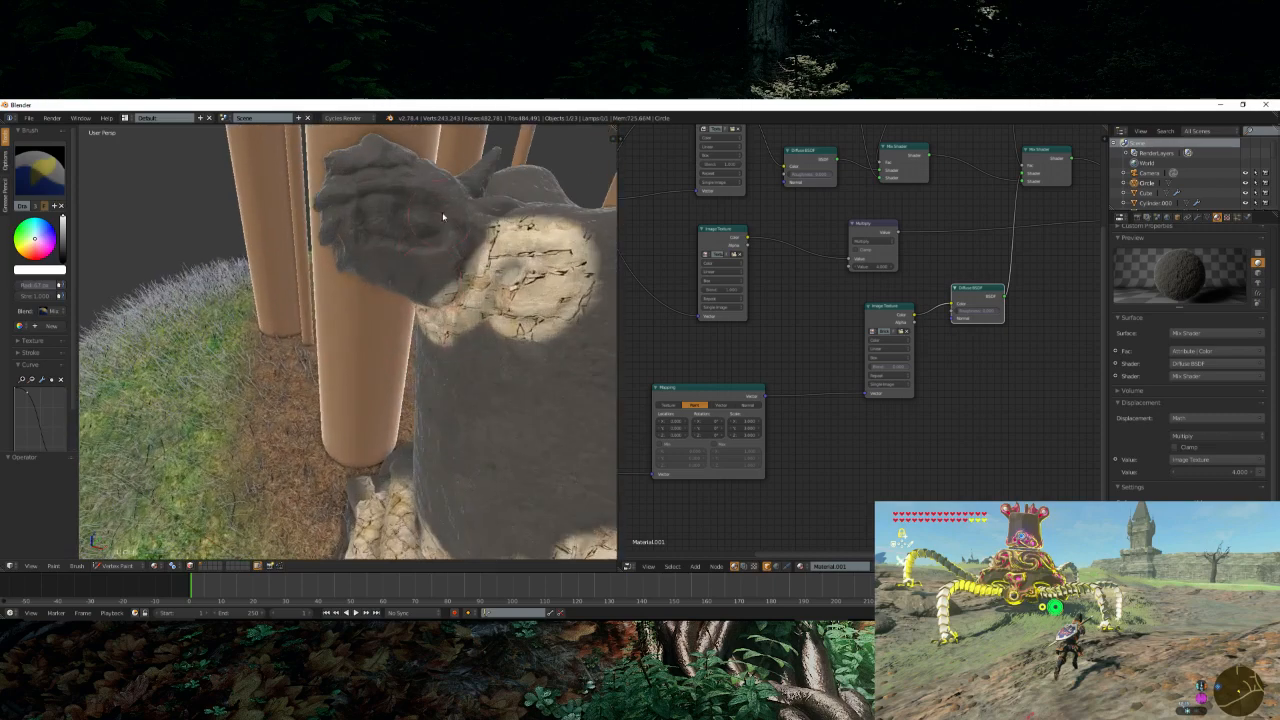
middle_click_drag(443, 214, 364, 409)
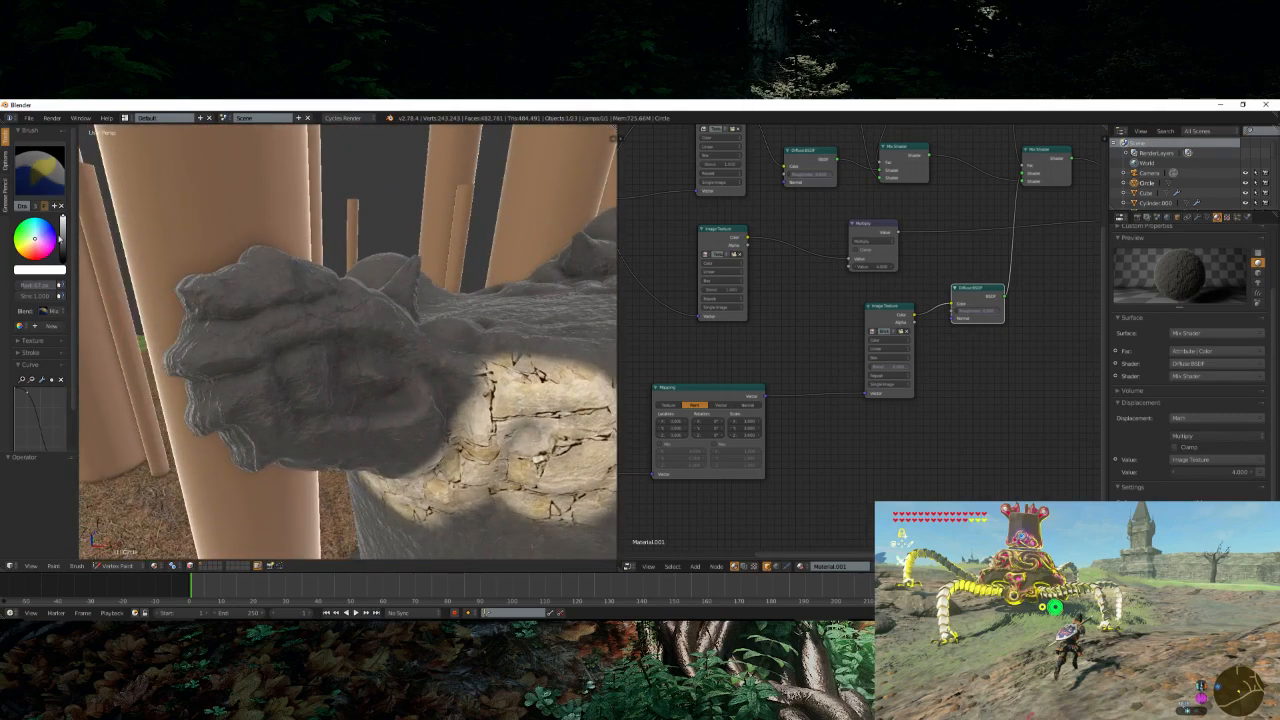
mouse_move(258, 320)
middle_mouse_down()
mouse_move(294, 360)
mouse_move(327, 348)
mouse_move(235, 370)
mouse_move(260, 320)
middle_mouse_up()
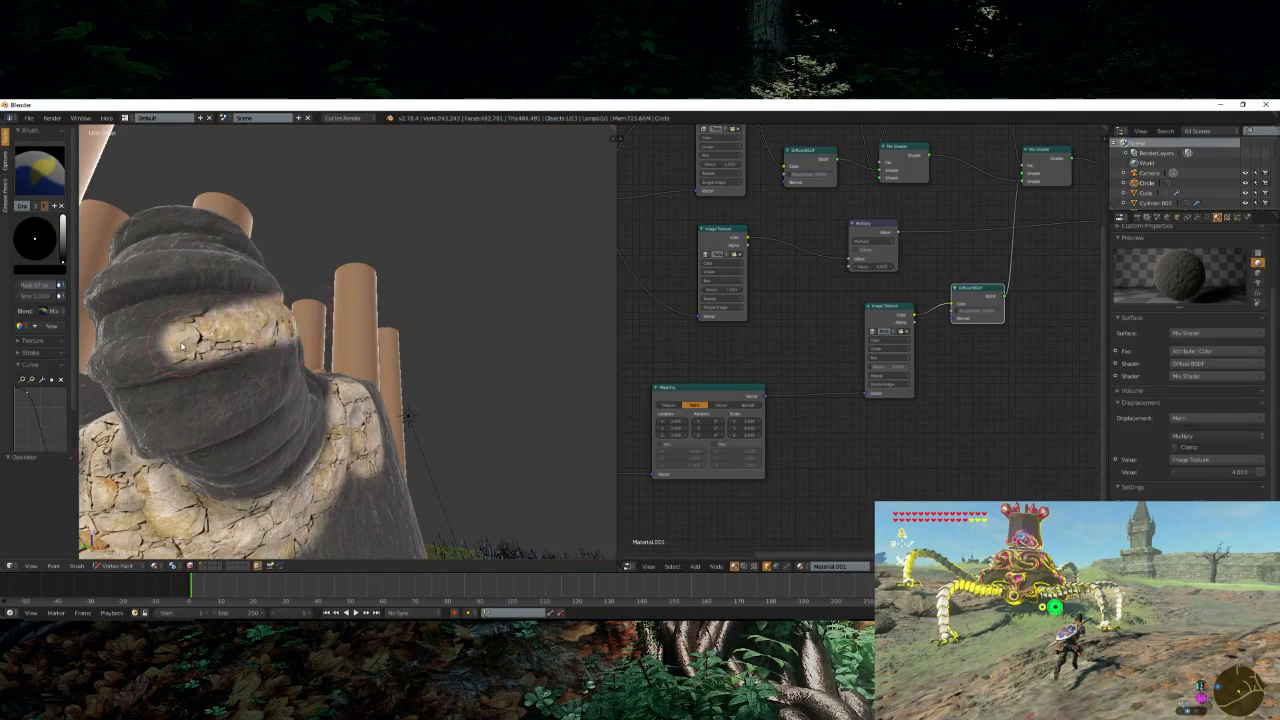
middle_click_drag(206, 371, 358, 354)
left_click_drag(358, 354, 436, 322)
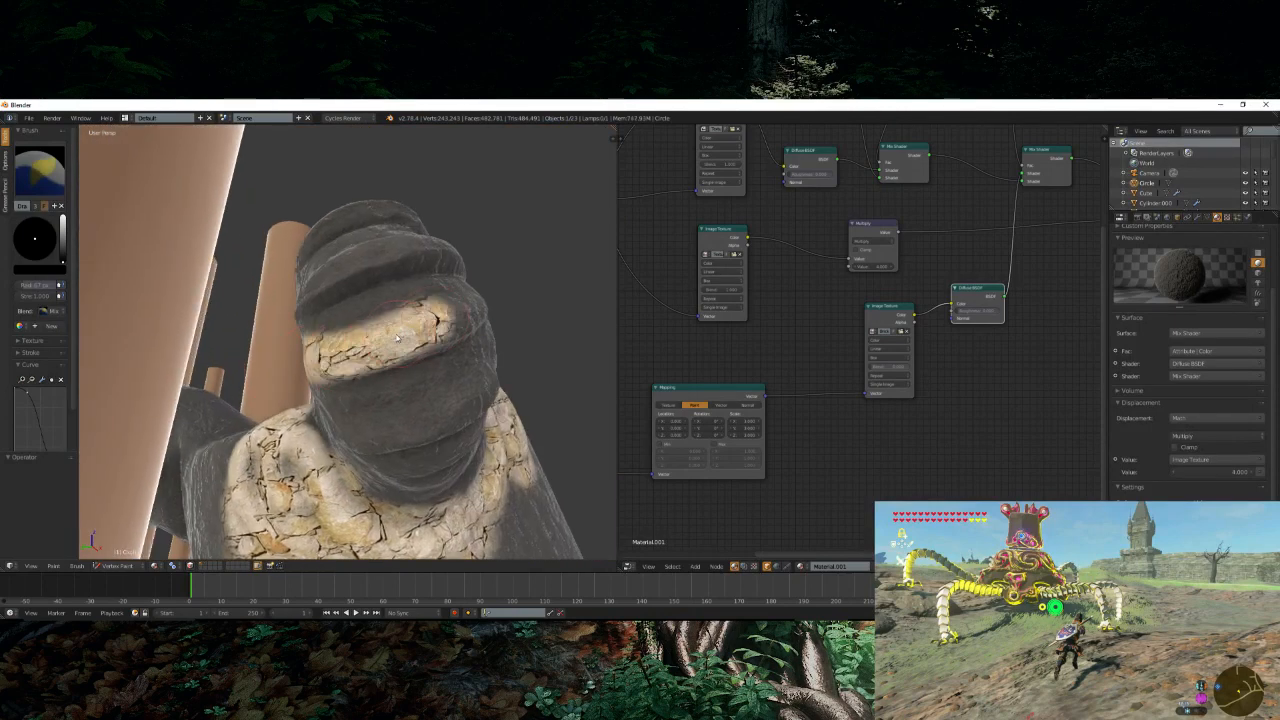
key("ctrl+z")
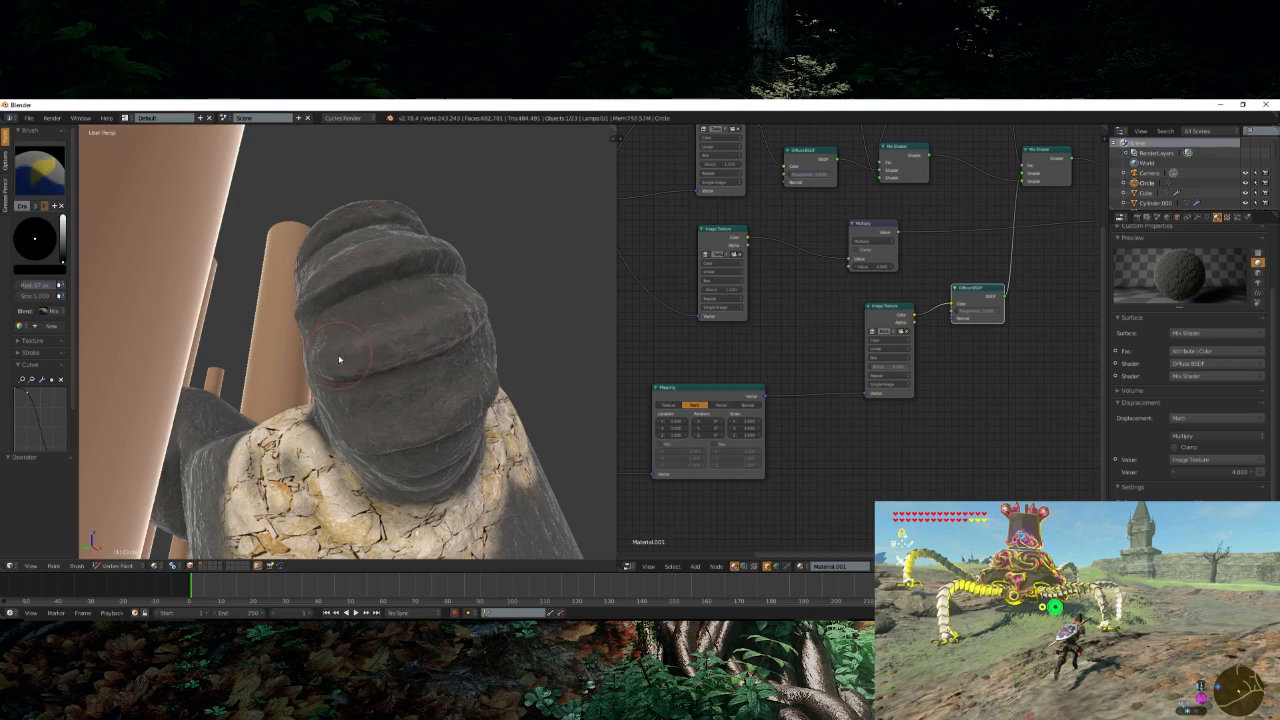
- Paint black bands along the ridges on the outer side of the left ear
left_click_drag(339, 359, 464, 315)
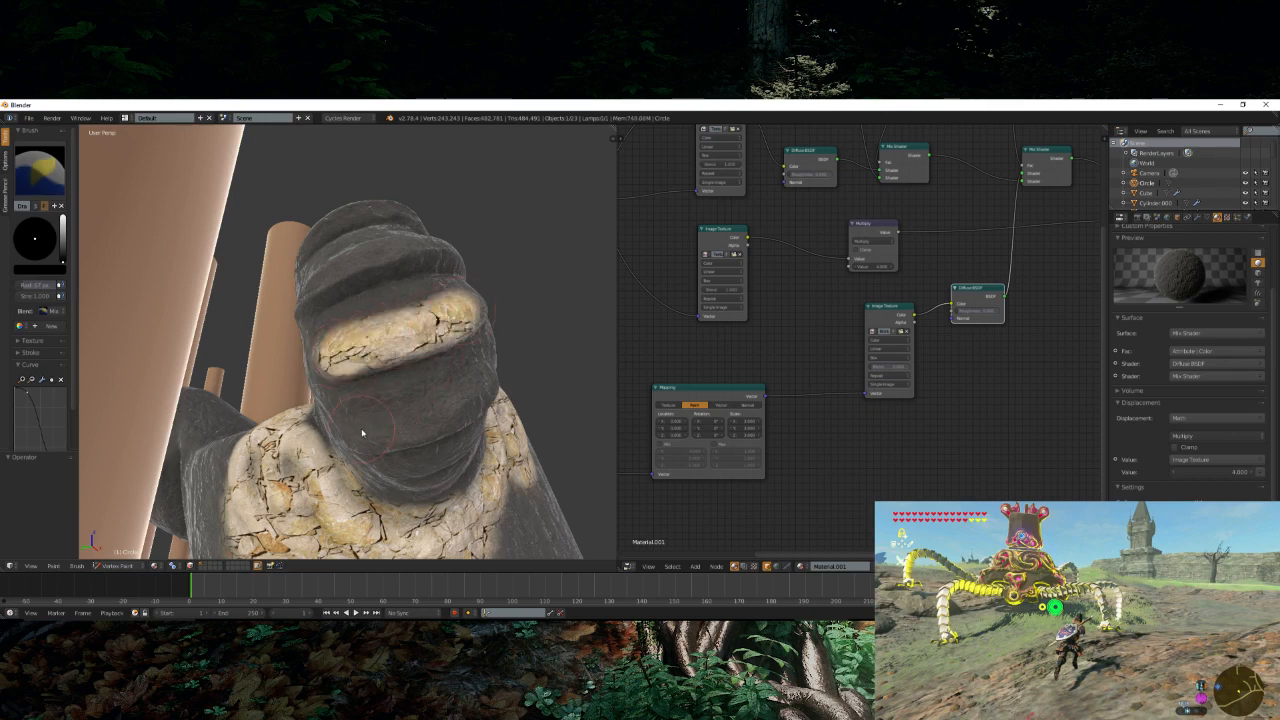
left_click_drag(362, 432, 485, 385)
mouse_move(485, 385)
middle_mouse_down()
mouse_move(455, 418)
mouse_move(327, 342)
middle_mouse_up()
left_click_drag(312, 327, 470, 280)
mouse_move(470, 280)
middle_mouse_down()
mouse_move(332, 328)
mouse_move(355, 257)
mouse_move(320, 362)
middle_mouse_up()
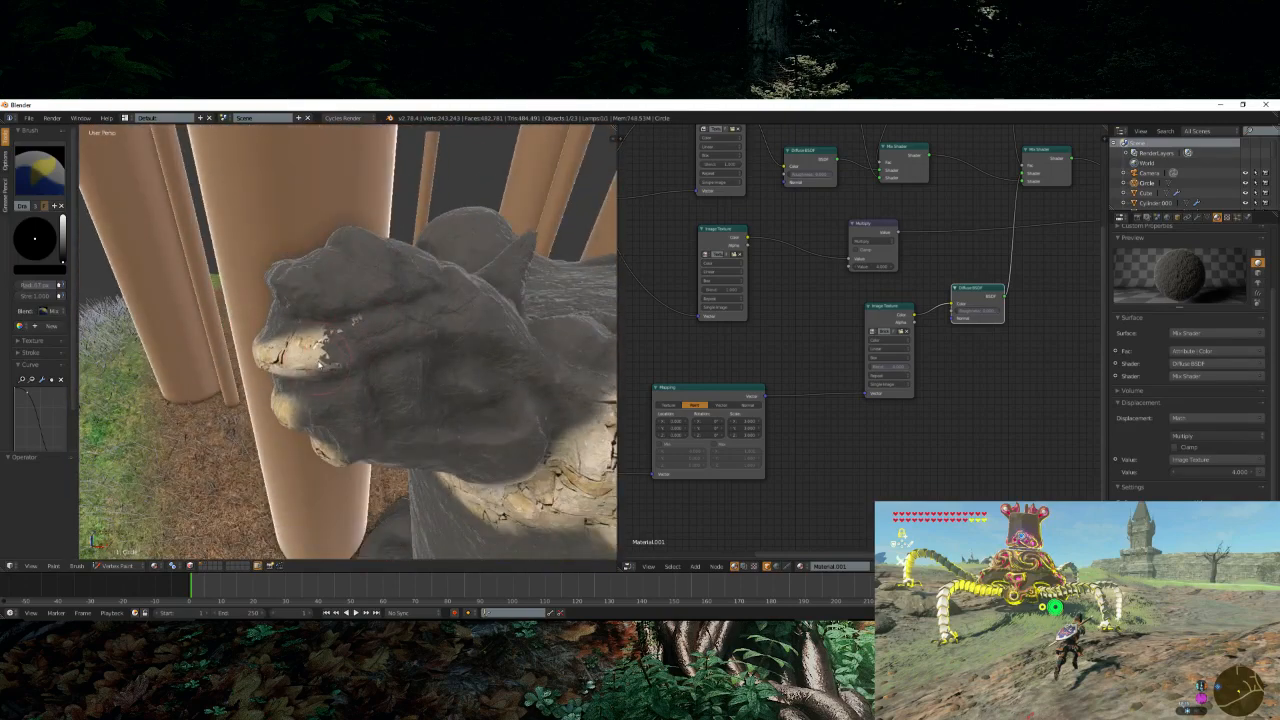
- Extend the black band from the left ear's upper ridge across its front to the brick patch on the head
mouse_move(320, 362)
left_mouse_down()
mouse_move(451, 330)
mouse_move(595, 400)
left_mouse_up()
mouse_move(595, 400)
middle_mouse_down()
mouse_move(519, 394)
mouse_move(529, 360)
mouse_move(446, 403)
middle_mouse_up()
scroll(446, 403, "up", 6)
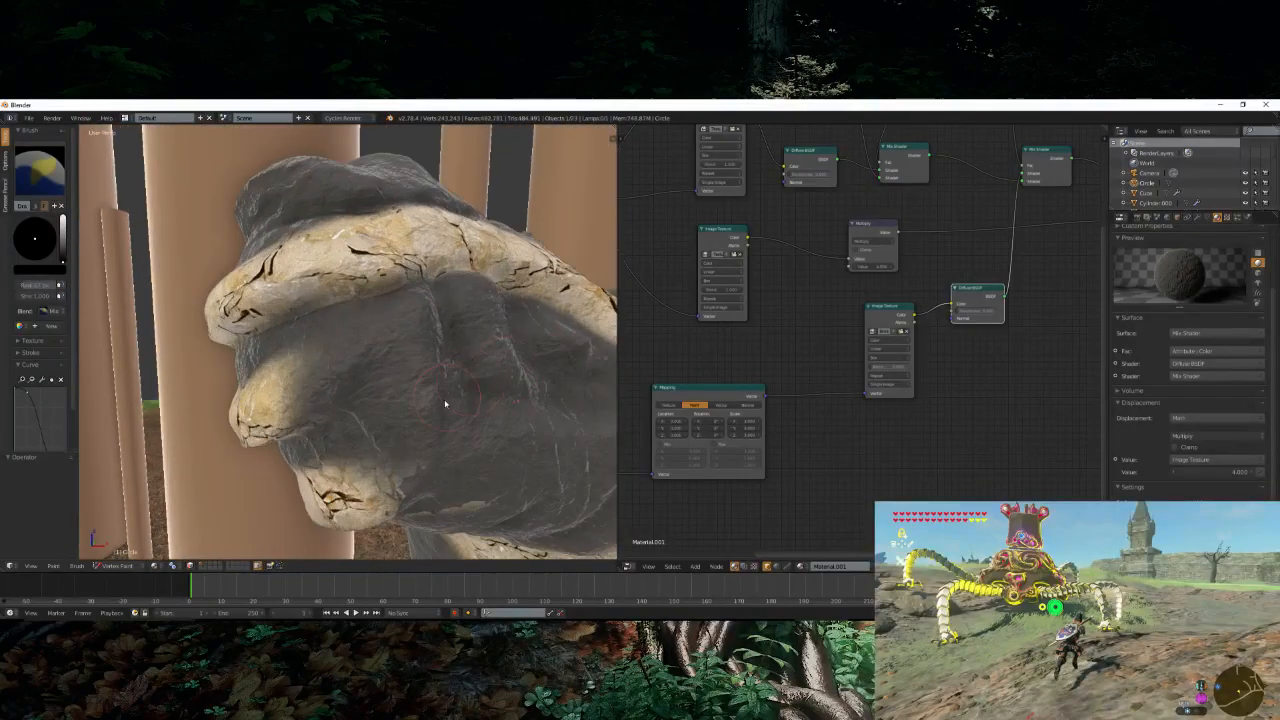
scroll(446, 403, "down", 2)
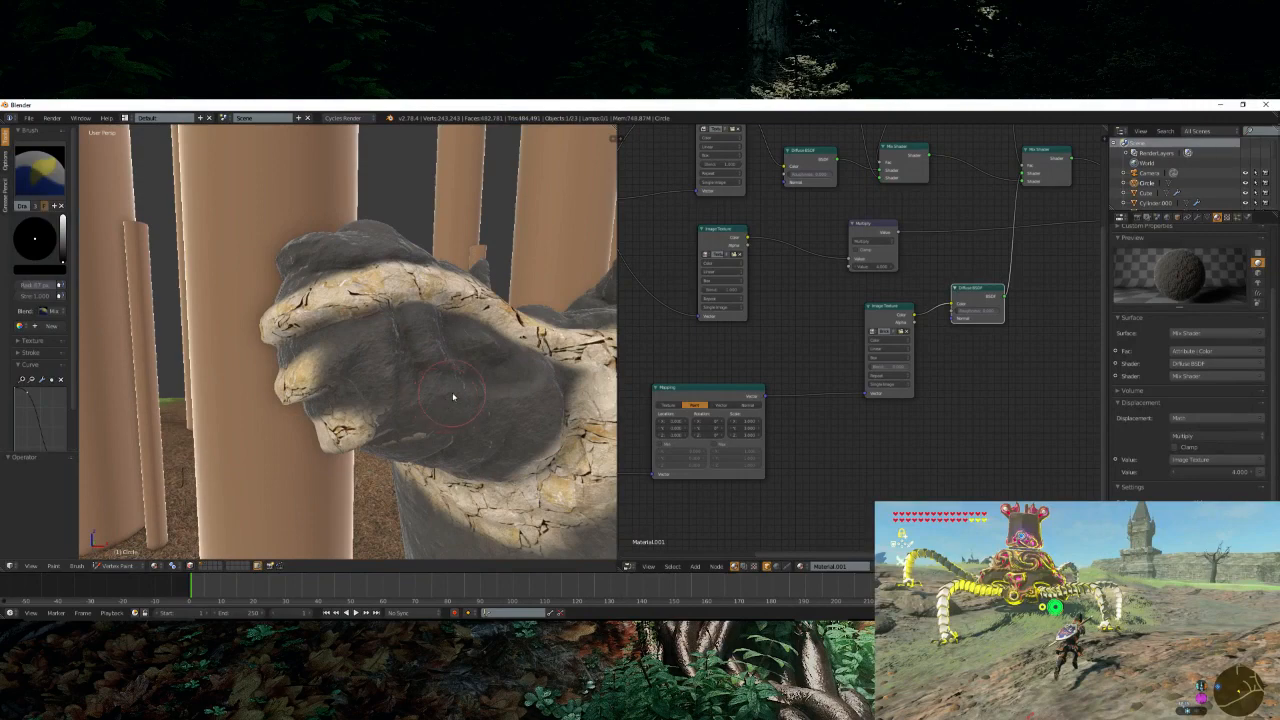
scroll(348, 381, "down", 6)
middle_click_drag(350, 376, 330, 323)
scroll(376, 392, "up", 4)
scroll(394, 348, "up", 2)
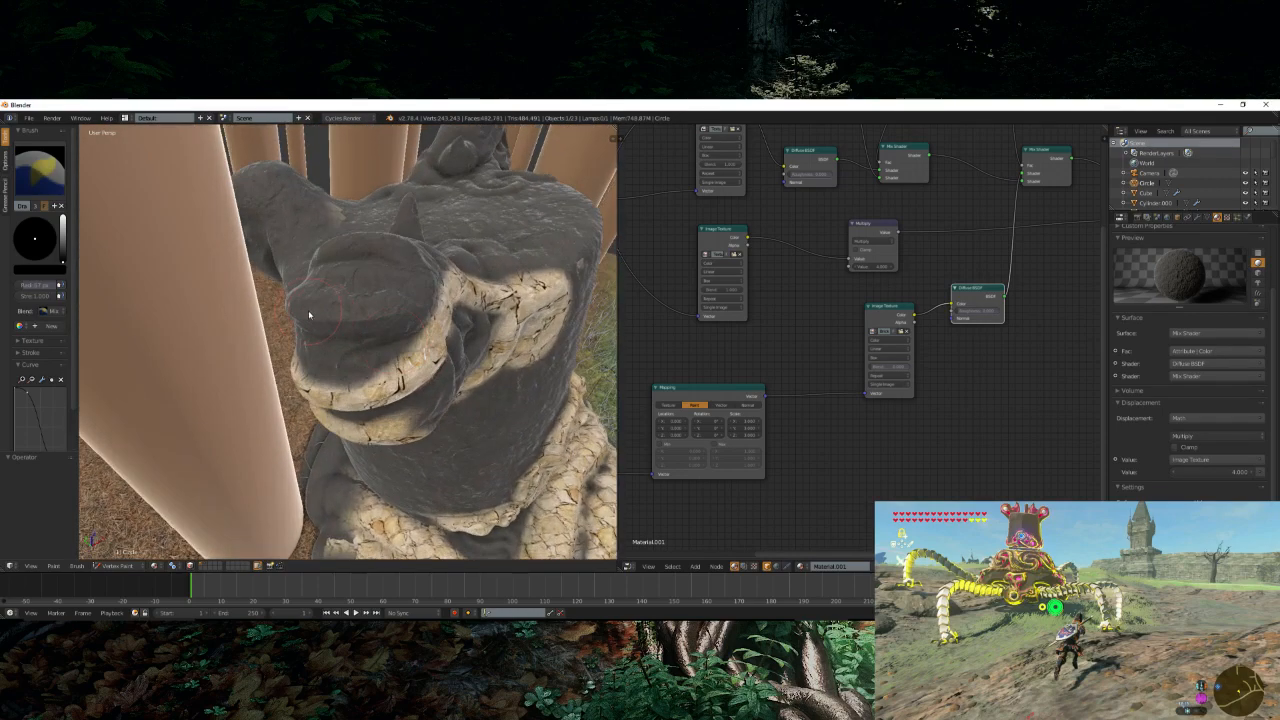
- Paint black along the top ridge of the left ear and over its rounded back
left_click_drag(309, 315, 460, 310)
mouse_move(460, 310)
middle_mouse_down()
mouse_move(520, 300)
mouse_move(575, 360)
mouse_move(334, 347)
mouse_move(337, 366)
mouse_move(300, 377)
mouse_move(347, 340)
middle_mouse_up()
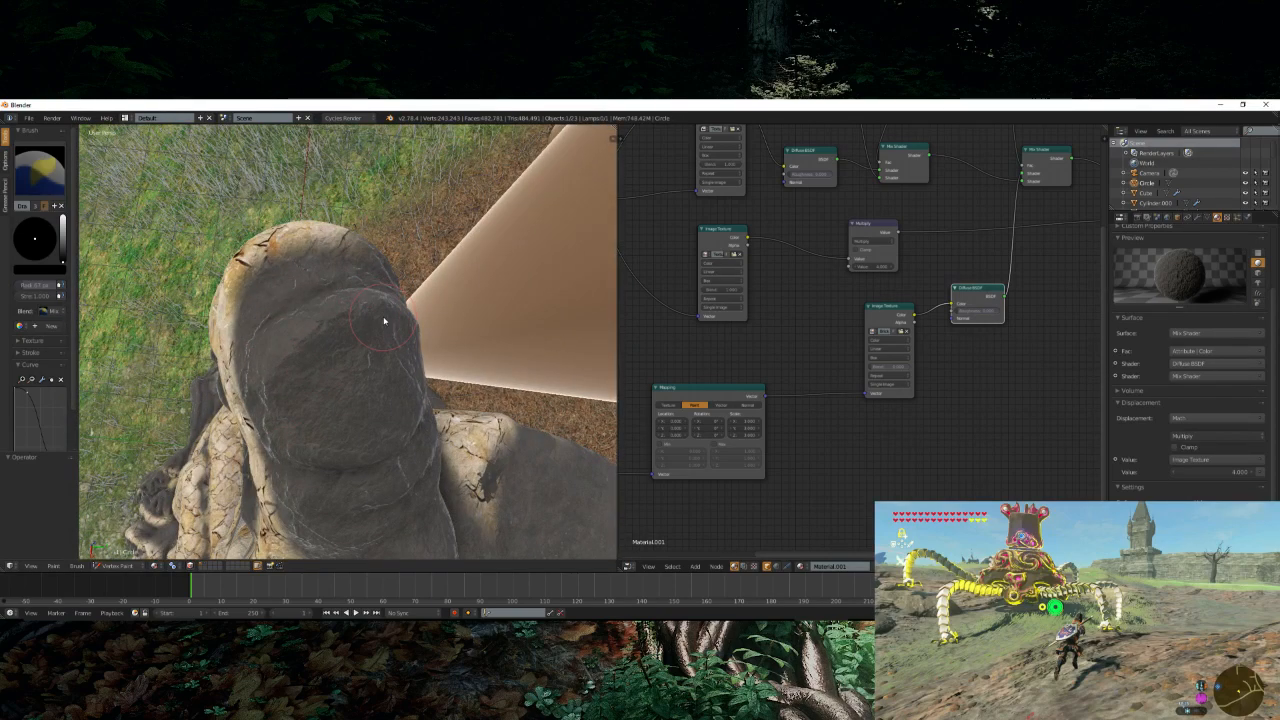
mouse_move(384, 321)
left_mouse_down()
mouse_move(276, 356)
mouse_move(261, 449)
left_mouse_up()
middle_click_drag(261, 449, 368, 366)
scroll(368, 366, "down", 3)
scroll(368, 366, "up", 4)
- Set the brush color to white and paint over the stray brick areas around the left ear's inner hollow
left_click_drag(64, 244, 63, 216)
scroll(350, 400, "up", 3)
middle_click_drag(432, 472, 346, 351, "shift")
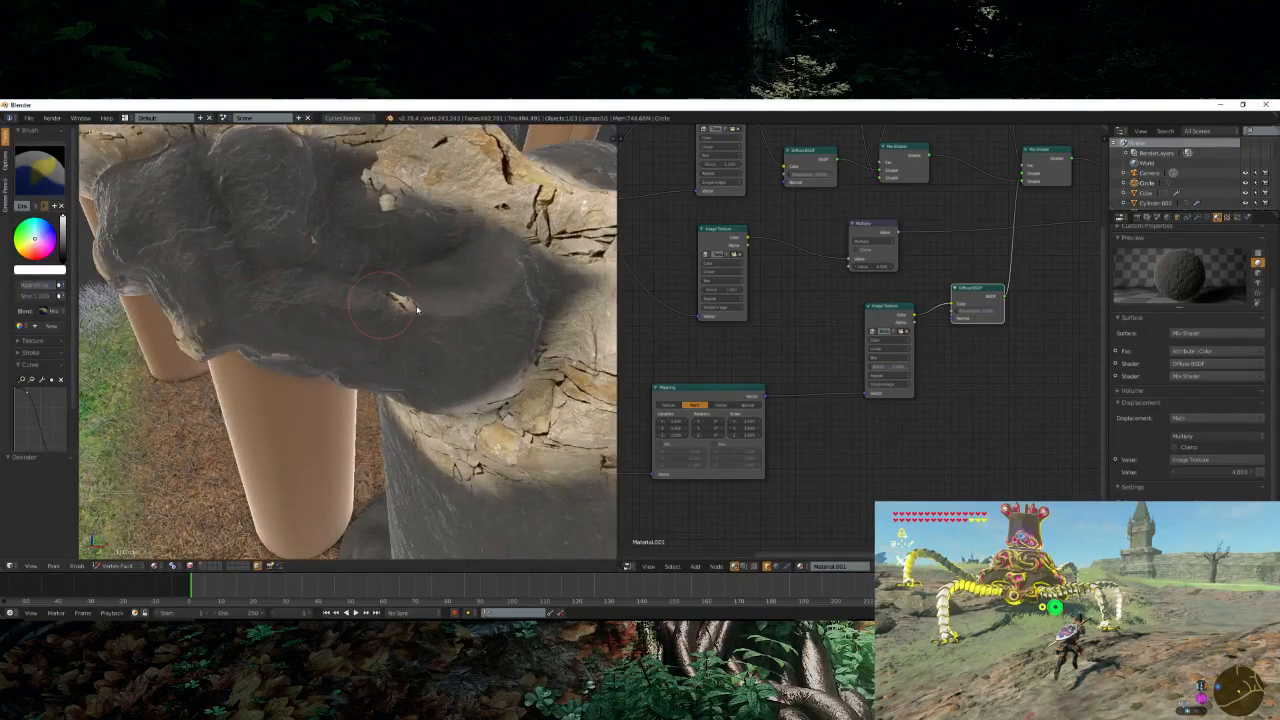
left_click_drag(361, 192, 408, 218)
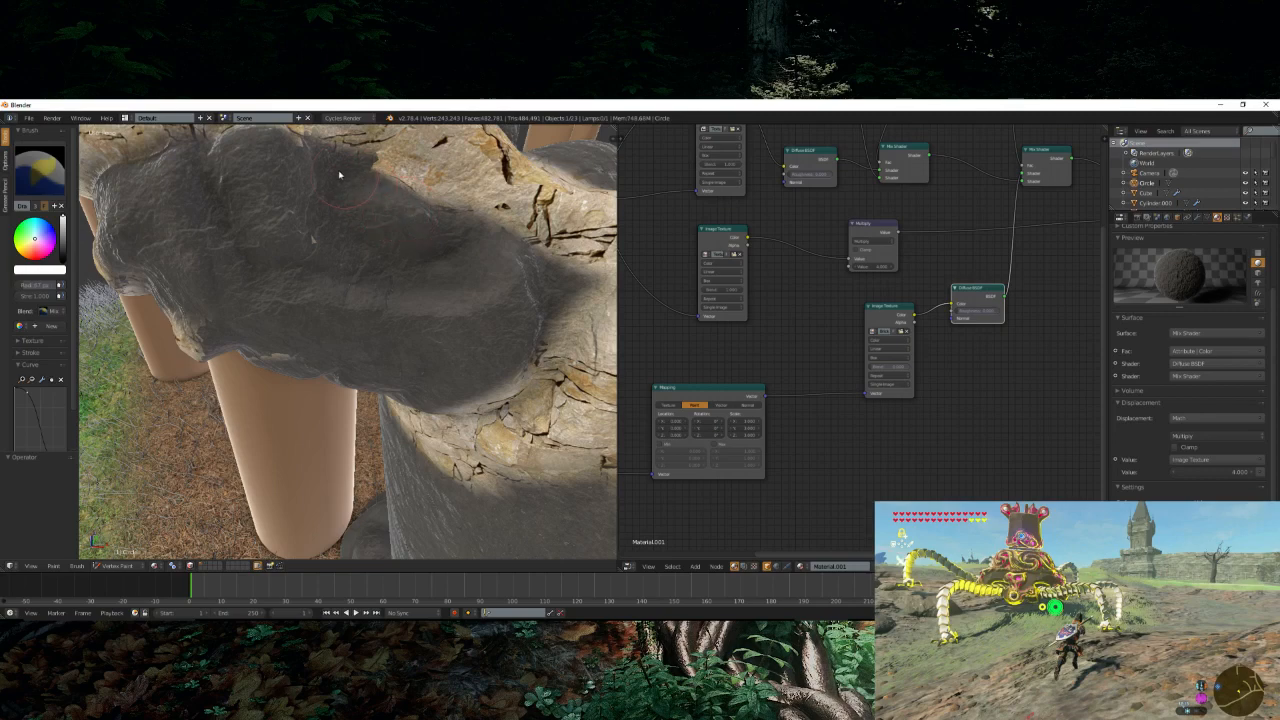
mouse_move(339, 175)
middle_mouse_down()
mouse_move(323, 257)
mouse_move(337, 280)
mouse_move(348, 257)
mouse_move(323, 343)
mouse_move(266, 330)
middle_mouse_up()
mouse_move(266, 330)
left_mouse_down()
mouse_move(285, 290)
mouse_move(321, 301)
mouse_move(354, 288)
mouse_move(372, 306)
mouse_move(389, 282)
left_mouse_up()
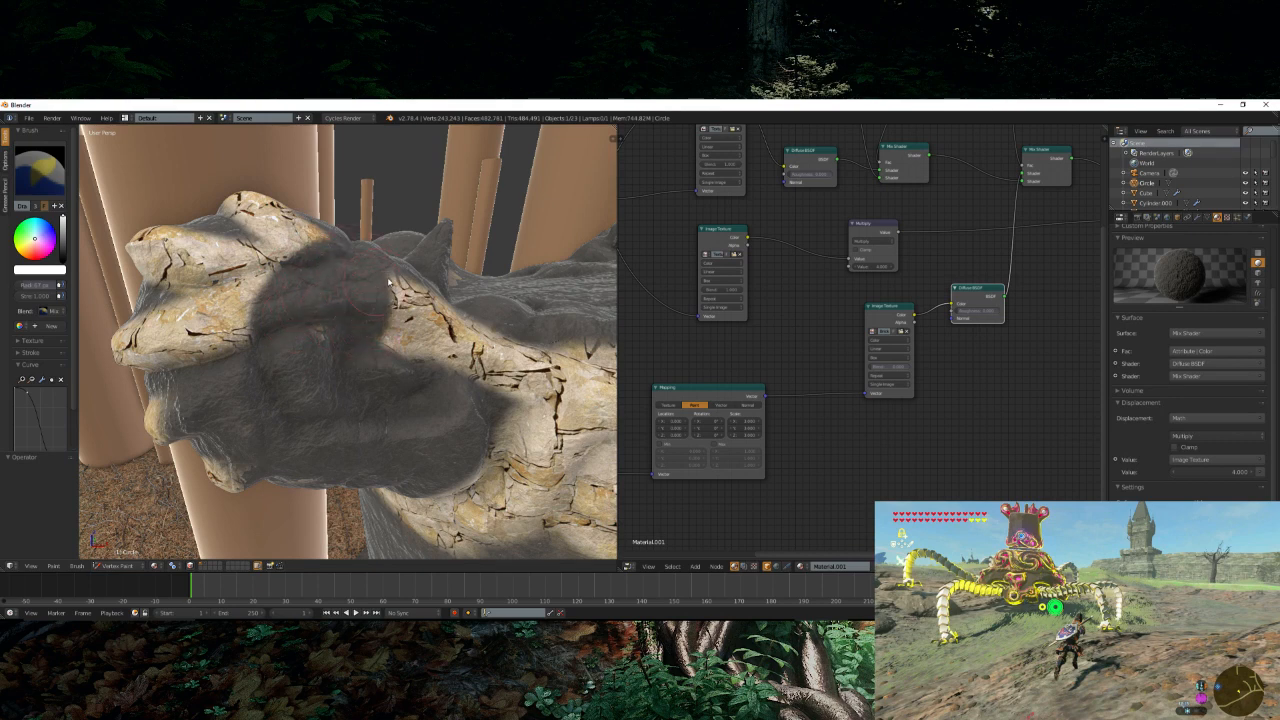
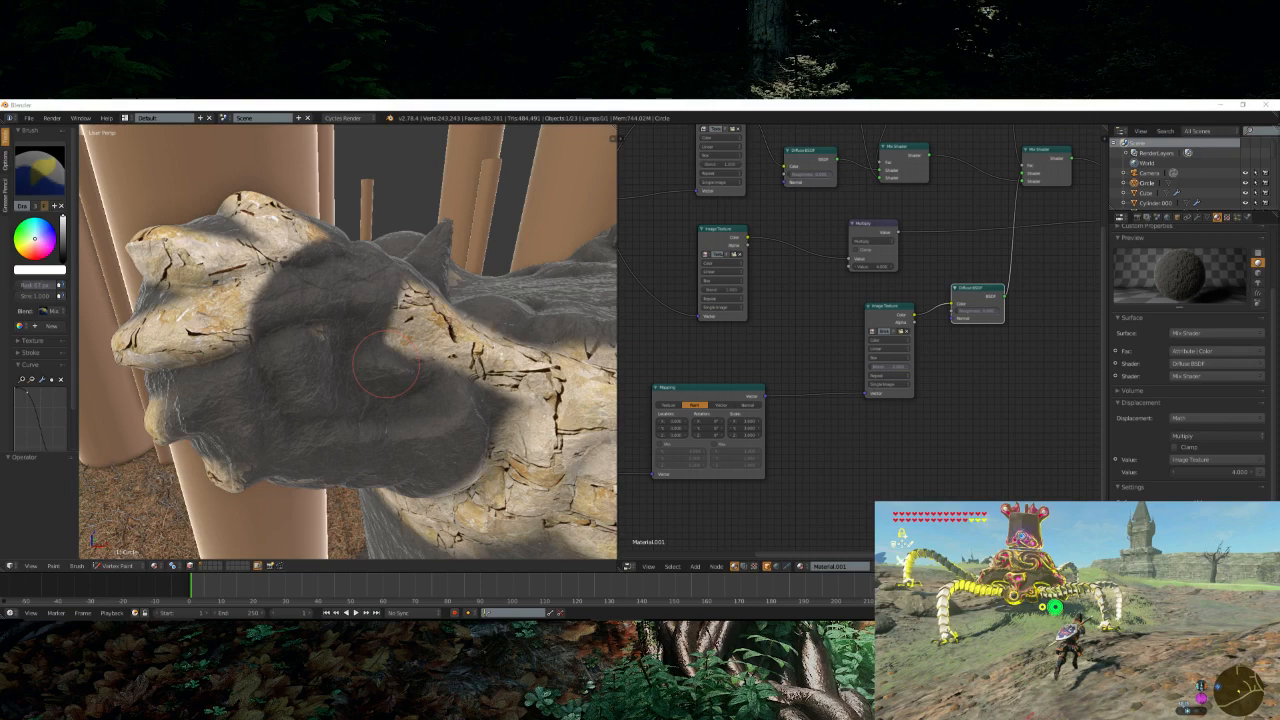
- Paint white over the ridges and front of the left ear, leaving the brick patch at its base on the head
scroll(300, 378, "down", 7)
mouse_move(257, 387)
middle_mouse_down()
mouse_move(137, 394)
mouse_move(392, 368)
middle_mouse_up()
scroll(200, 388, "up", 5)
scroll(357, 377, "up", 2)
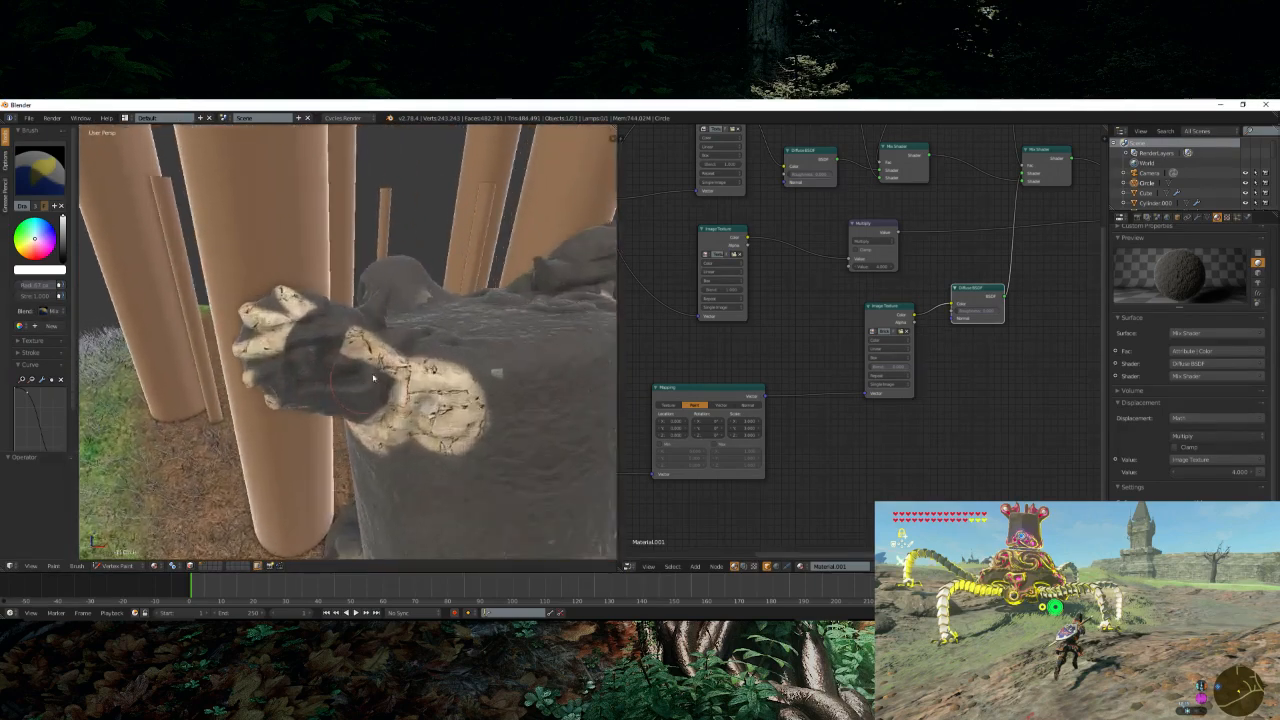
scroll(396, 366, "up", 2)
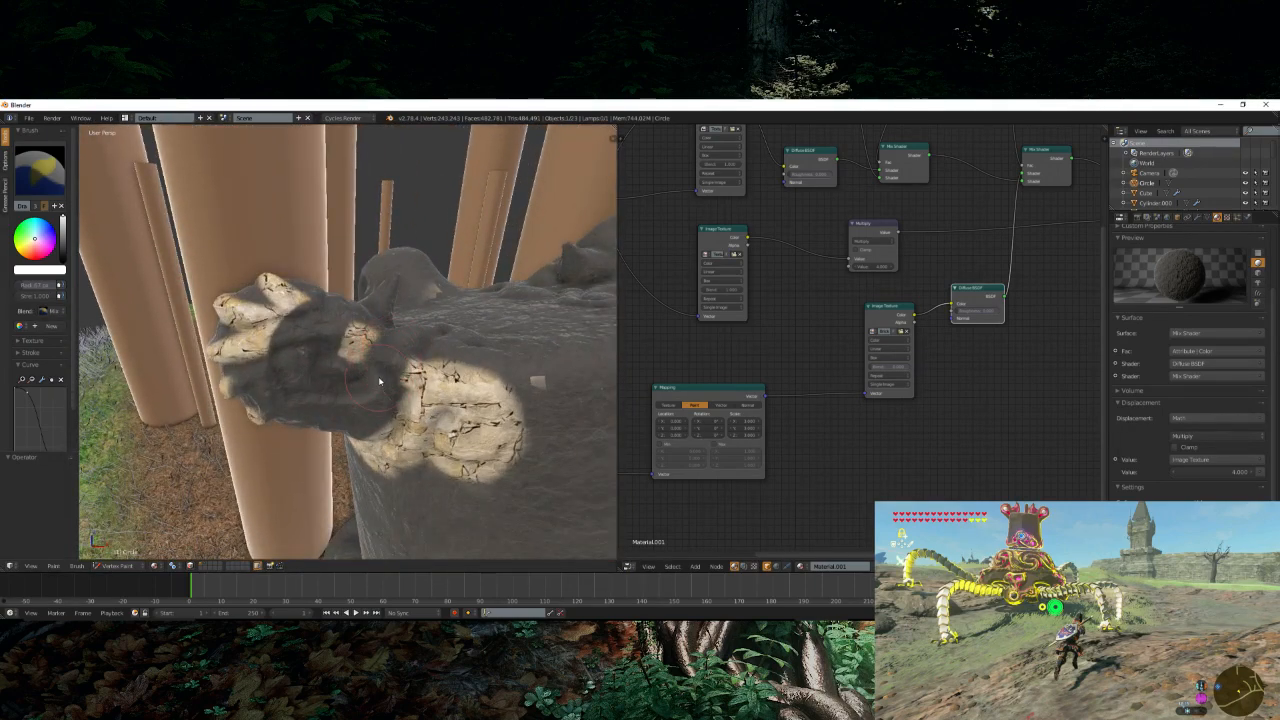
mouse_move(328, 350)
left_mouse_down()
mouse_move(228, 345)
mouse_move(278, 291)
left_mouse_up()
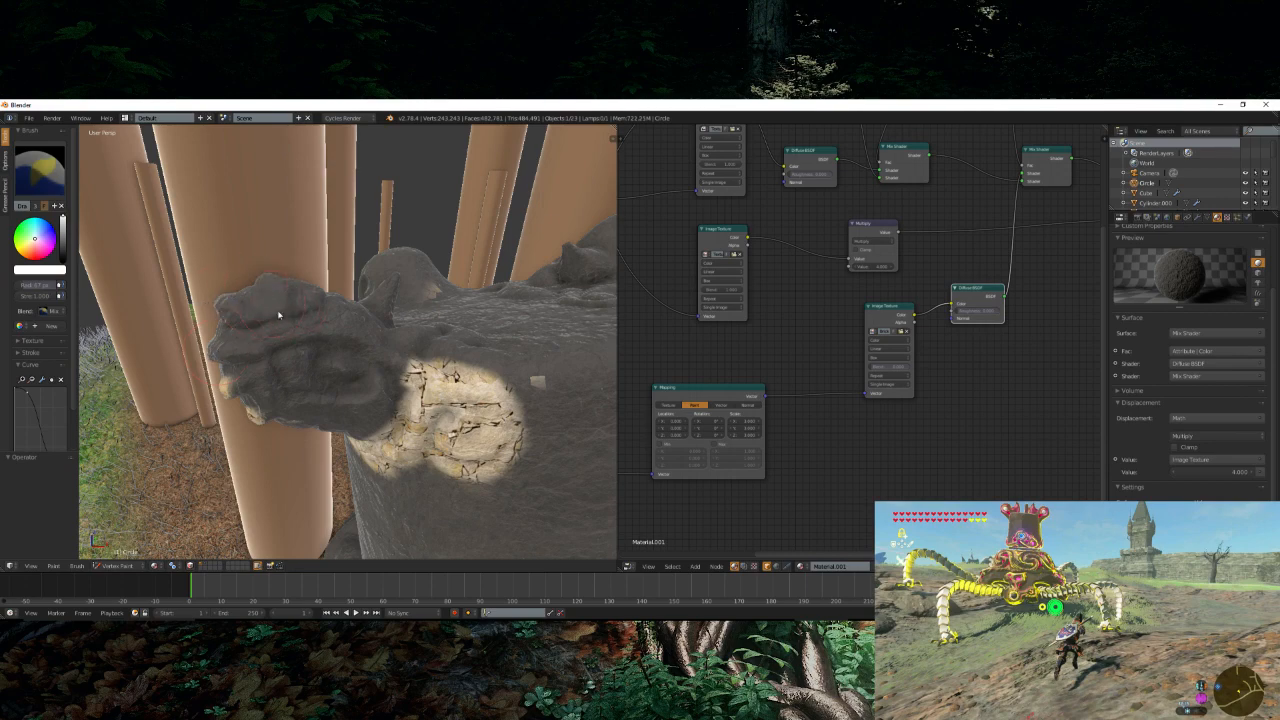
middle_click_drag(279, 315, 326, 304)
left_click_drag(326, 304, 252, 346)
mouse_move(252, 346)
middle_mouse_down()
mouse_move(258, 328)
mouse_move(313, 302)
middle_mouse_up()
mouse_move(305, 335)
left_mouse_down()
mouse_move(360, 345)
mouse_move(382, 322)
mouse_move(318, 355)
left_mouse_up()
mouse_move(373, 294)
left_mouse_down()
mouse_move(340, 250)
mouse_move(297, 240)
mouse_move(290, 215)
left_mouse_up()
- Paint white over the leftover brick patch on top of the left ear
mouse_move(344, 222)
middle_mouse_down()
mouse_move(366, 243)
mouse_move(420, 243)
middle_mouse_up()
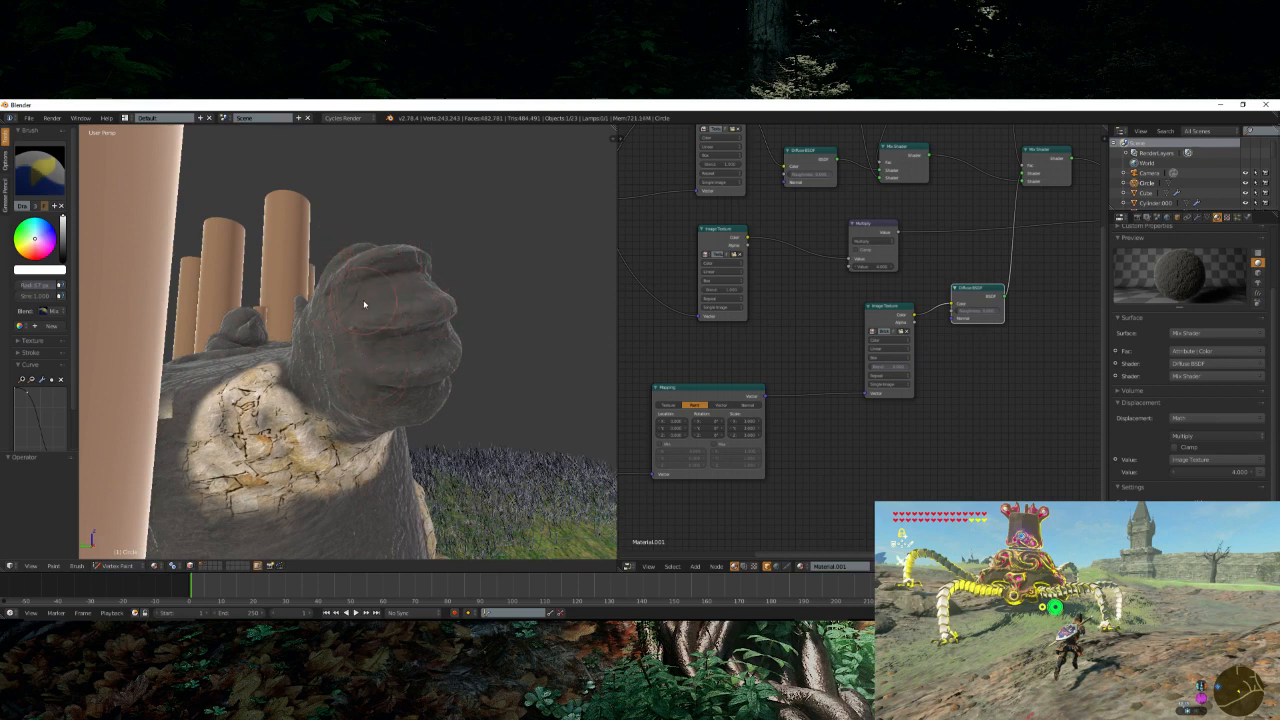
middle_click_drag(365, 304, 345, 292)
scroll(352, 455, "up", 2)
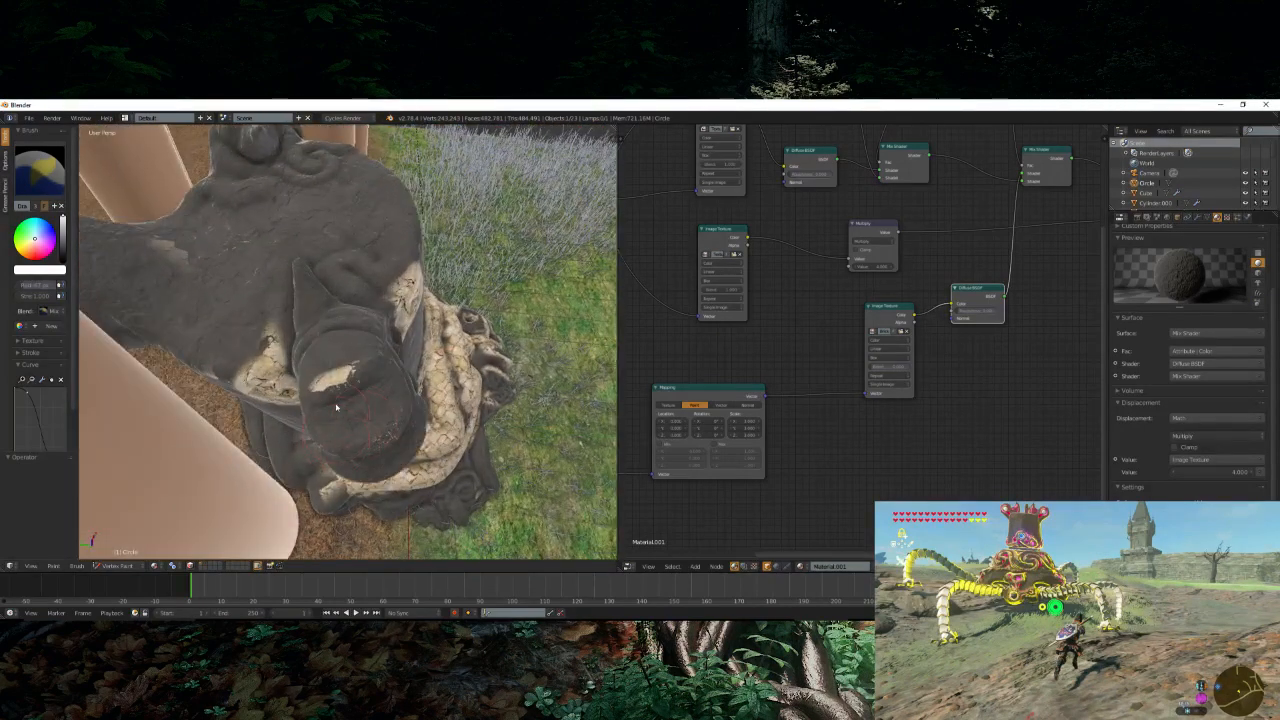
left_click_drag(336, 407, 326, 391)
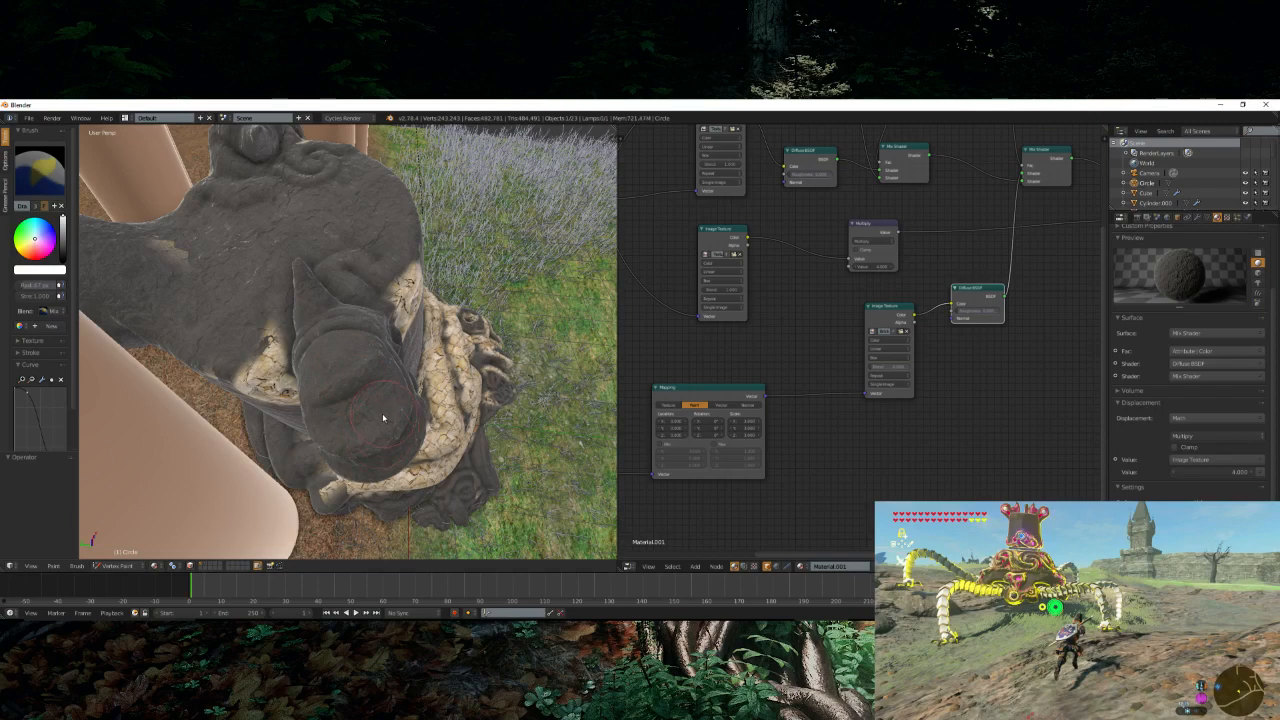
mouse_move(382, 418)
middle_mouse_down()
mouse_move(271, 343)
mouse_move(313, 370)
middle_mouse_up()
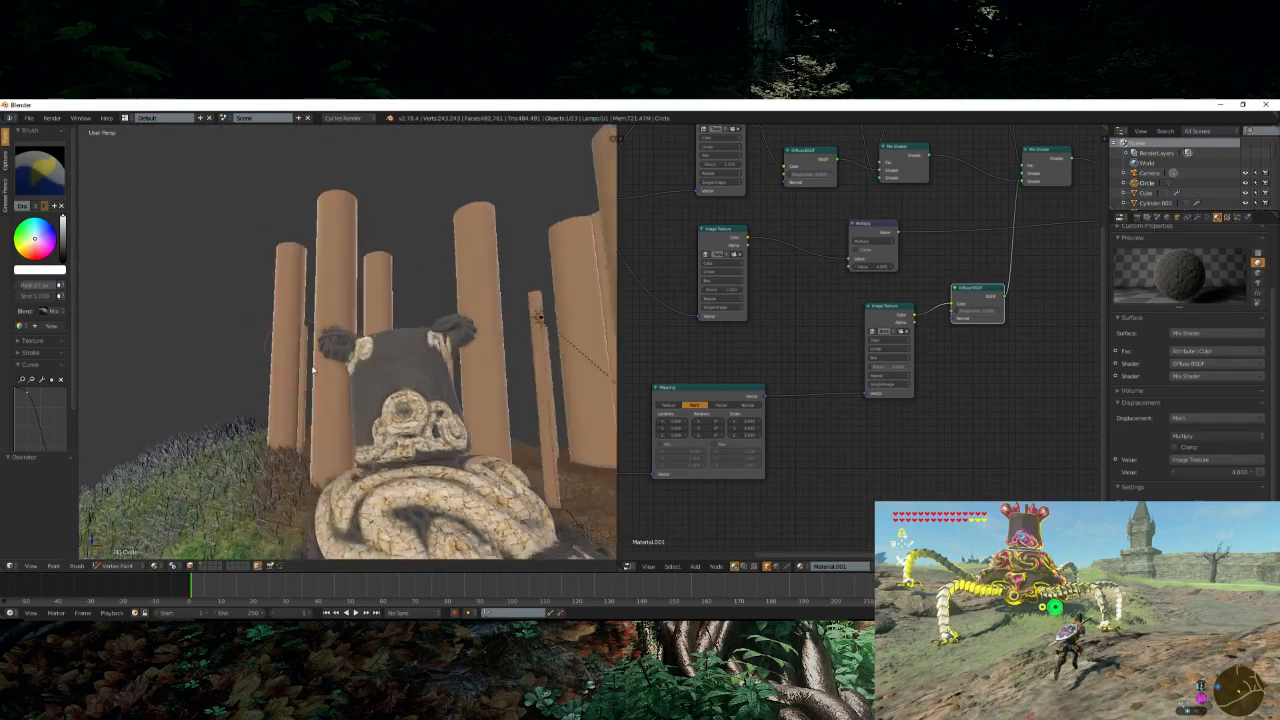
scroll(313, 370, "up", 5)
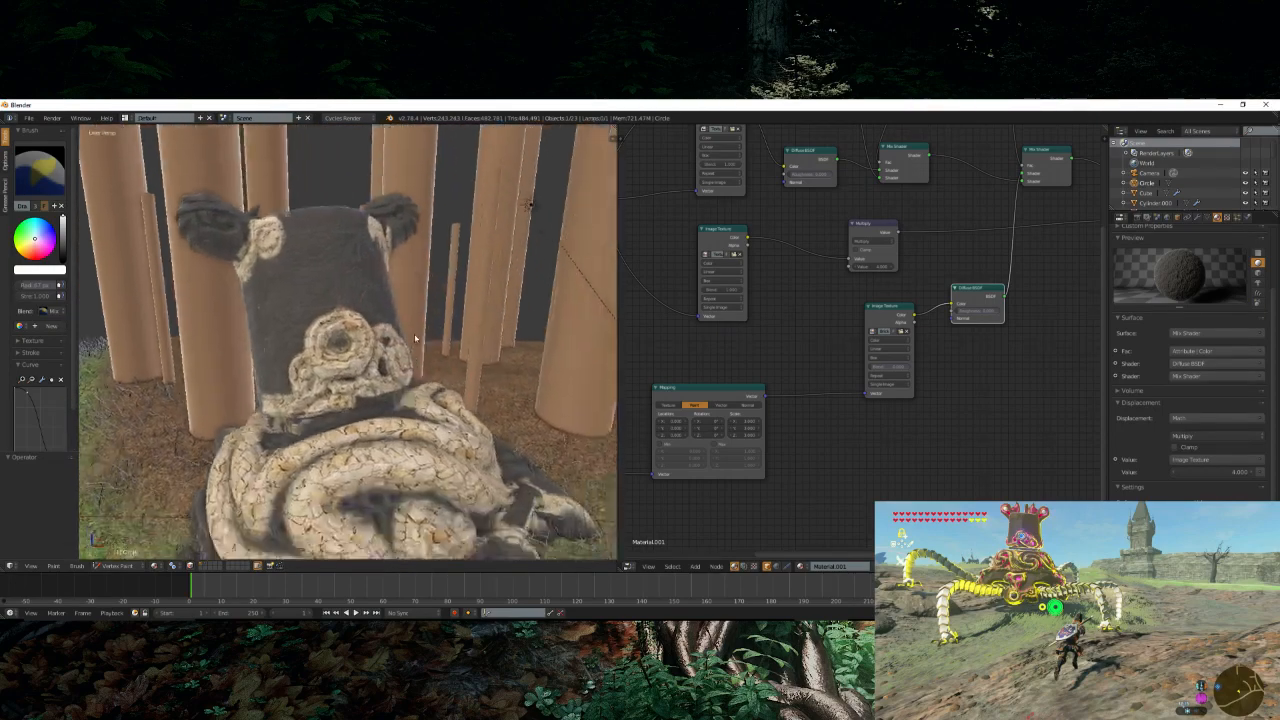
scroll(416, 338, "down", 5)
mouse_move(416, 338)
middle_mouse_down()
mouse_move(390, 380)
mouse_move(409, 314)
middle_mouse_up()
scroll(390, 380, "up", 5)
scroll(409, 314, "up", 2)
scroll(960, 370, "down", 1)
middle_click_drag(960, 370, 842, 397)
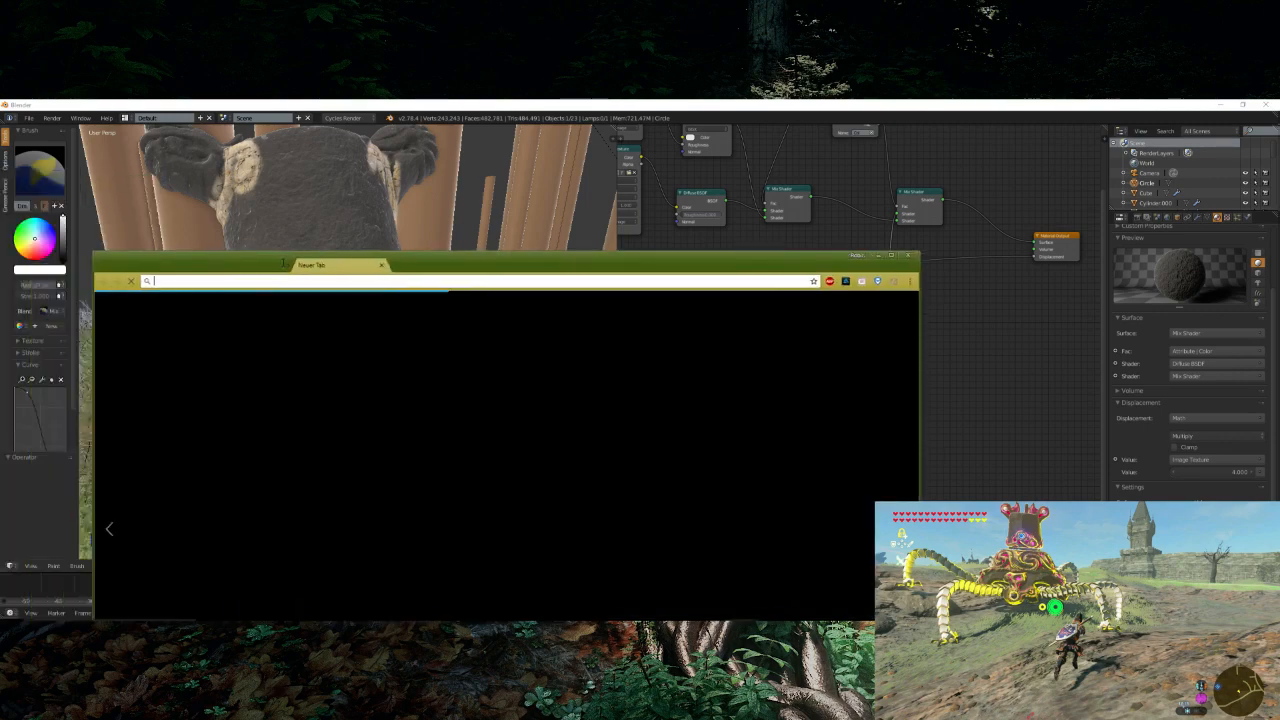
double_click(286, 257)
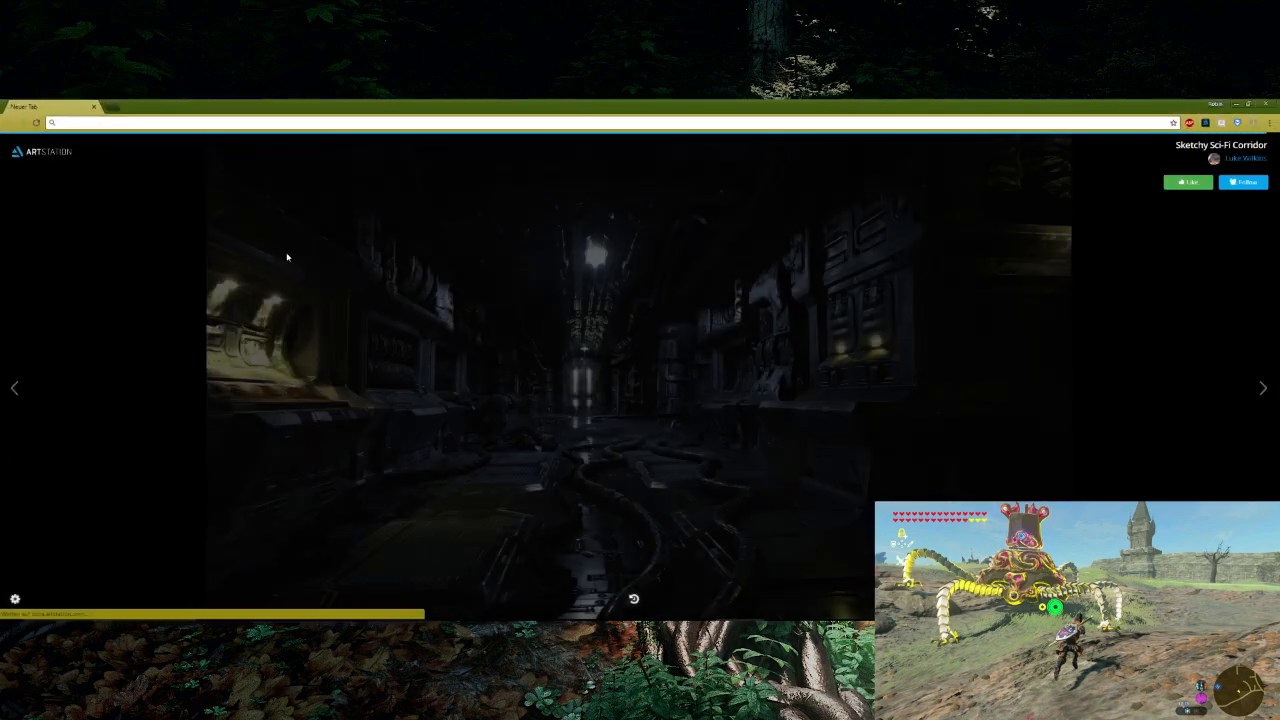
type("www.textures.com")
key("Return")
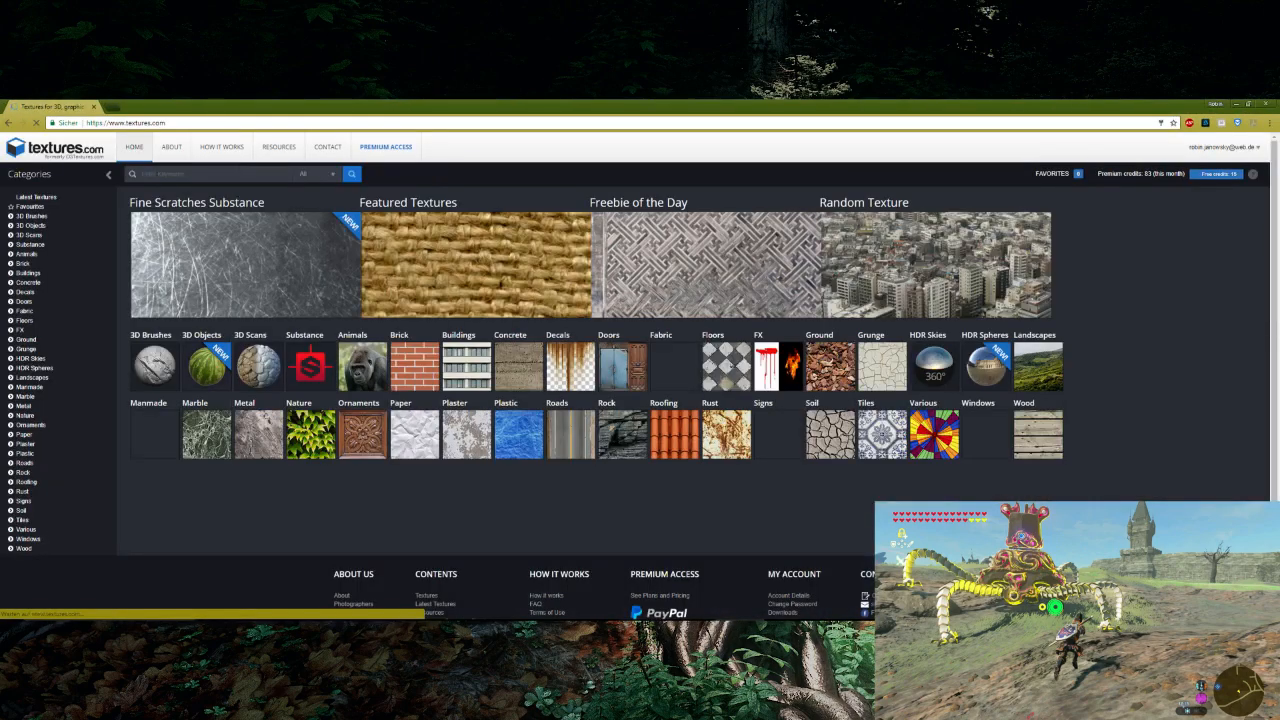
left_click(518, 366)
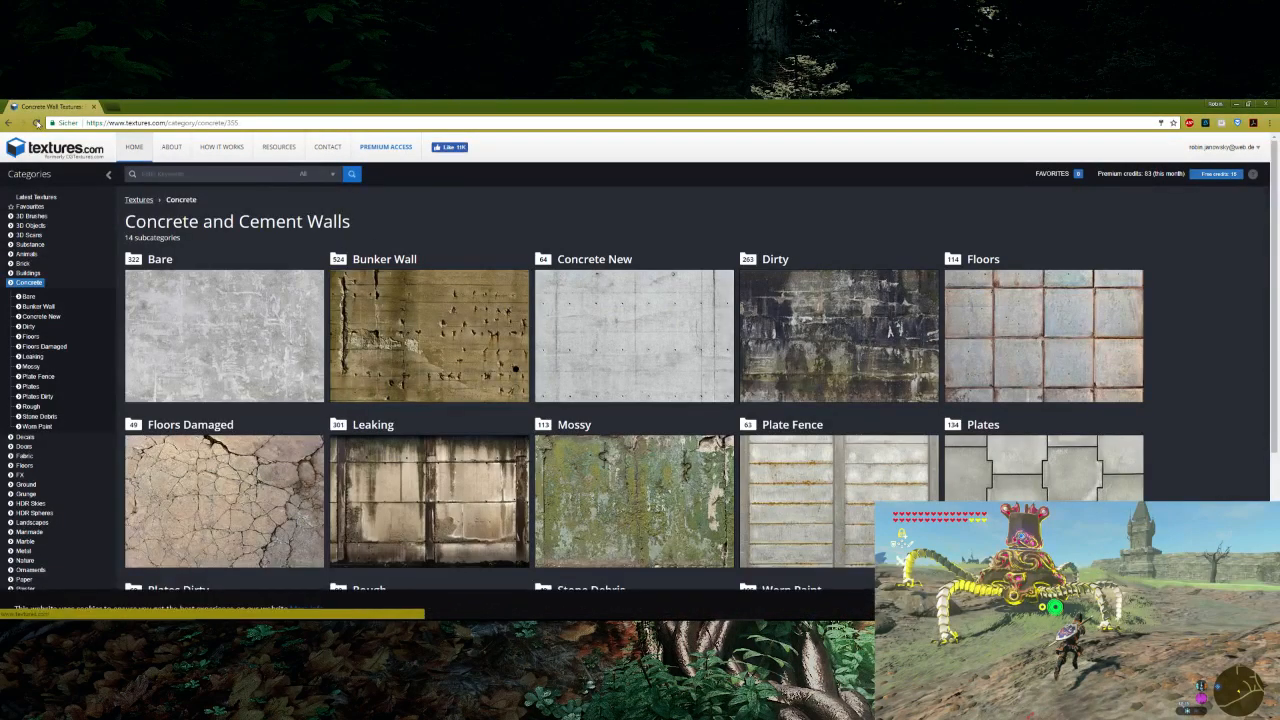
left_click(10, 123)
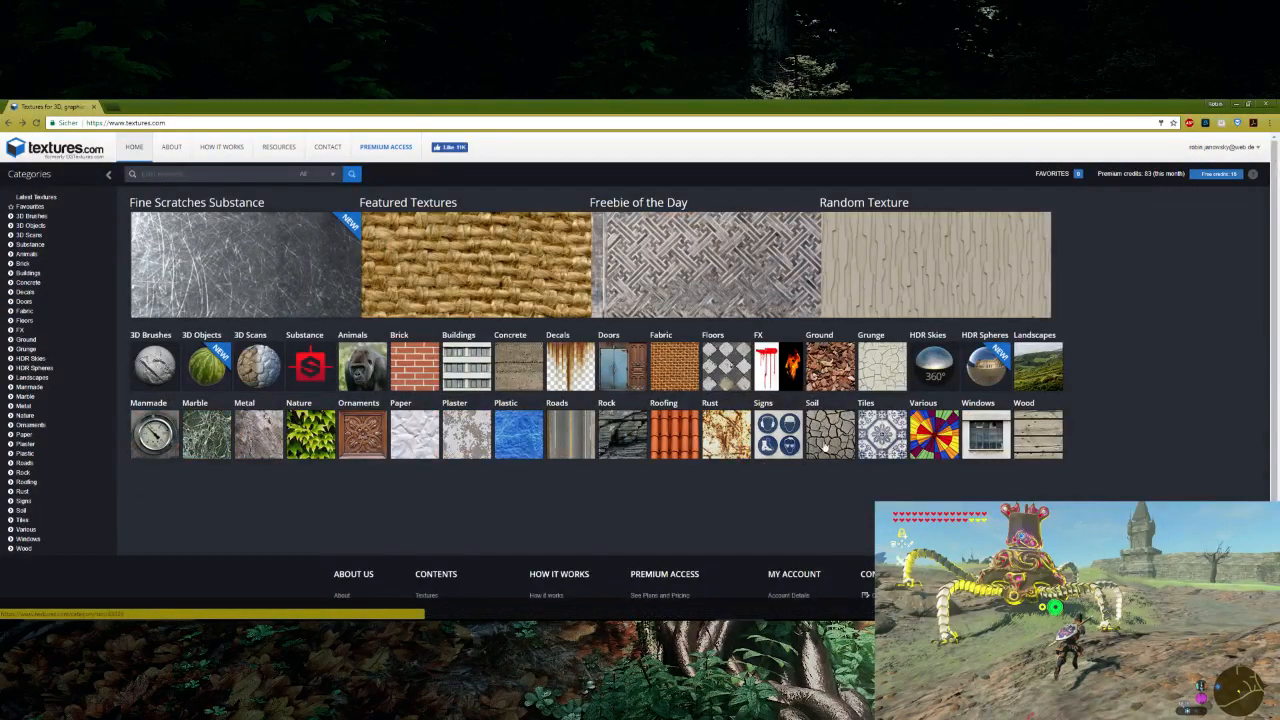
left_click(625, 435)
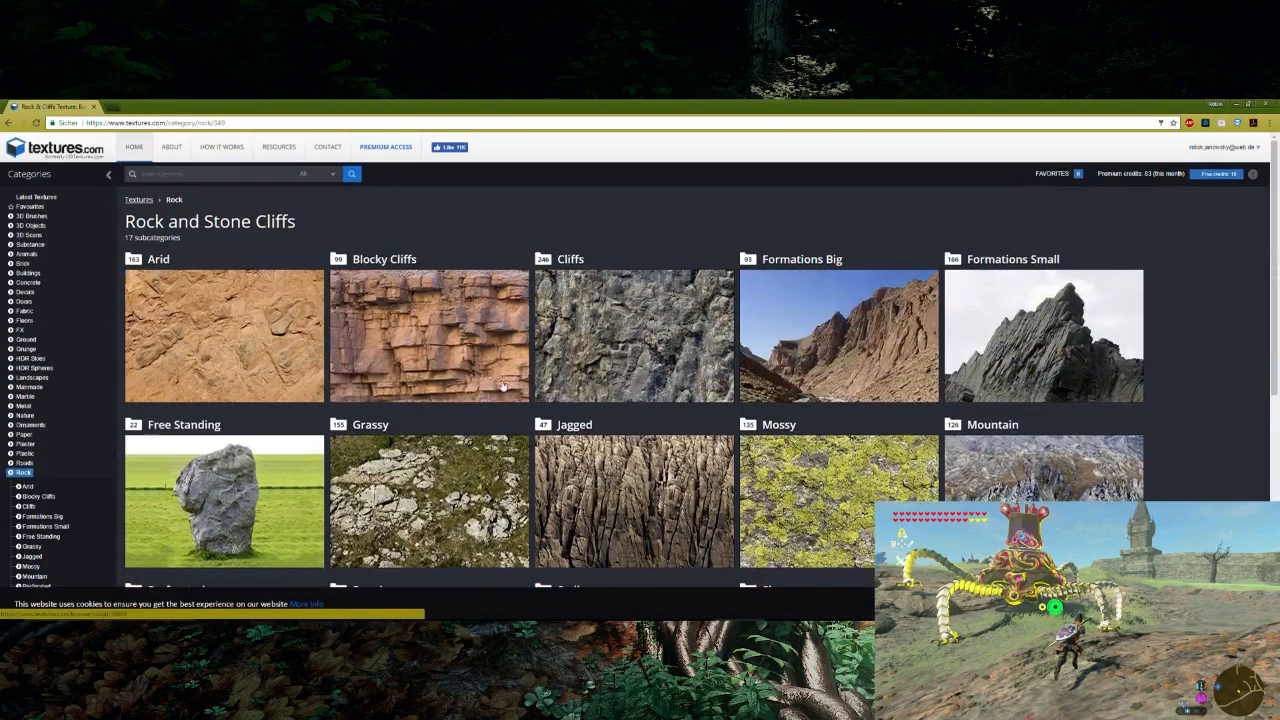
- Open the Arid and Perforated rock subcategories in separate new tabs and bring up the Perforated Rocks page
middle_click(290, 370)
scroll(360, 395, "down", 3)
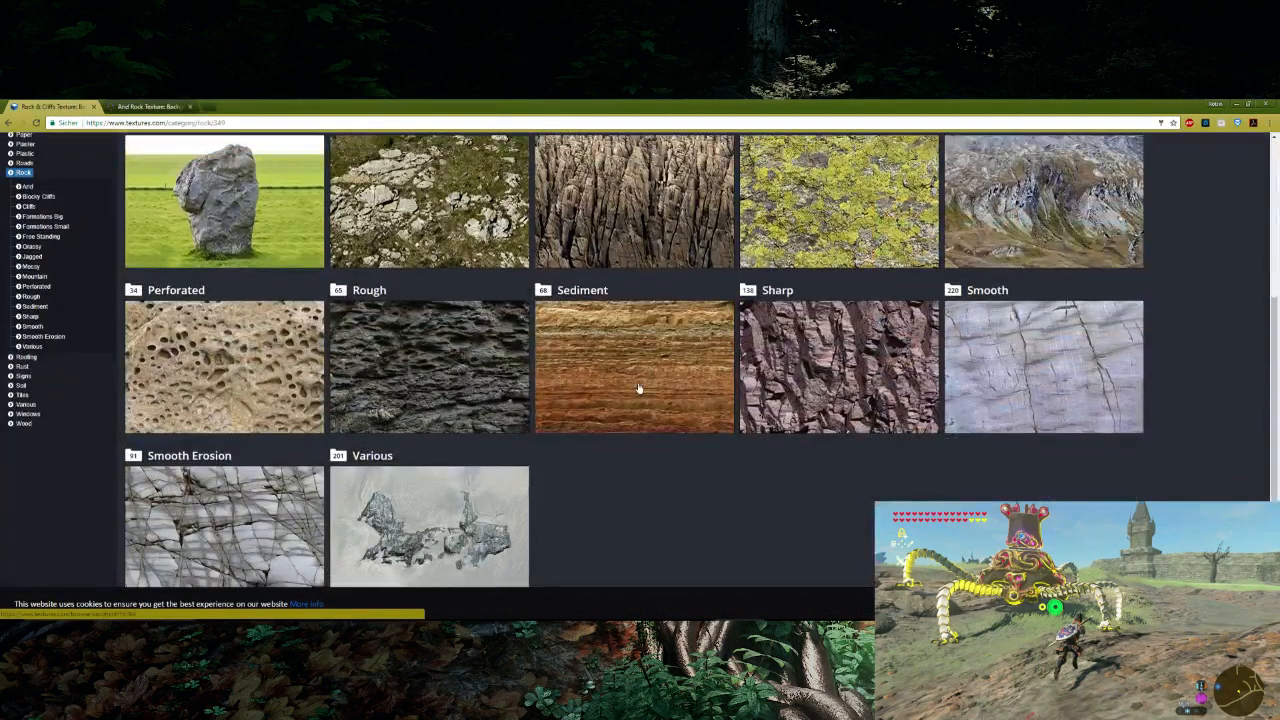
middle_click(183, 364)
left_click(246, 106)
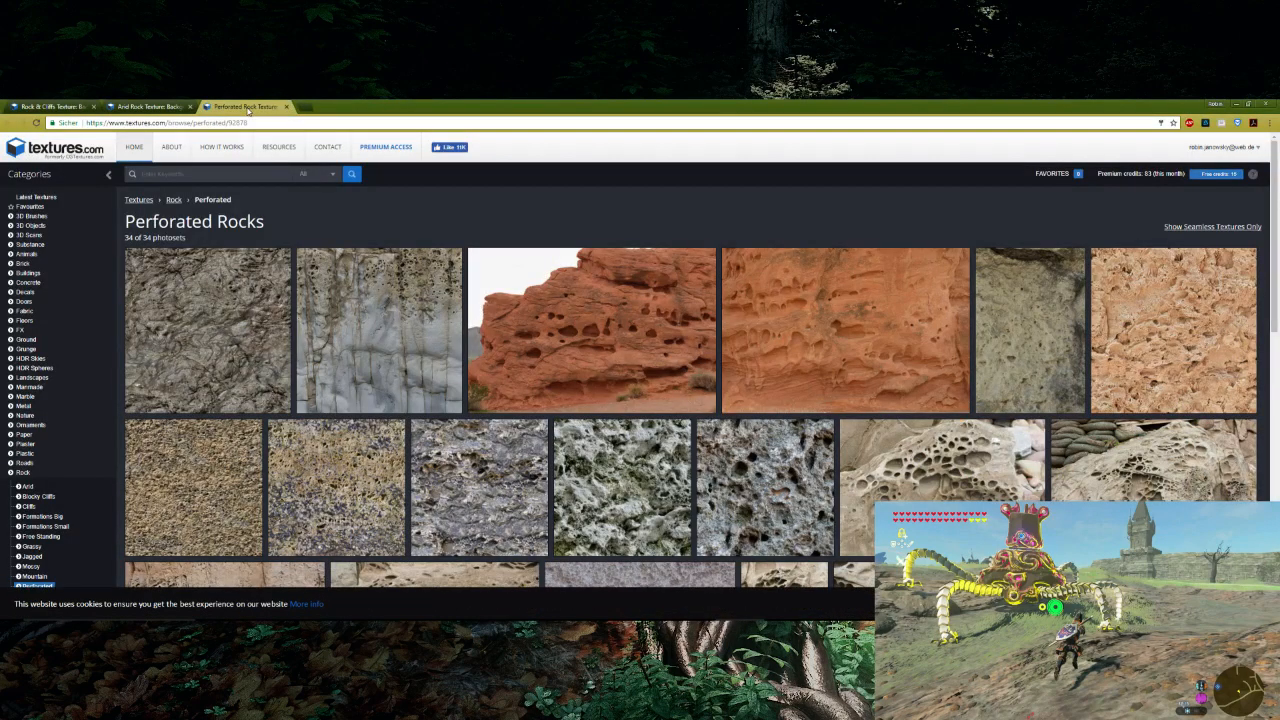
- Look through the Perforated Rocks and Arid Rocks textures for a suitable stone surface
scroll(325, 342, "down", 5)
scroll(323, 348, "up", 5)
left_click(184, 104)
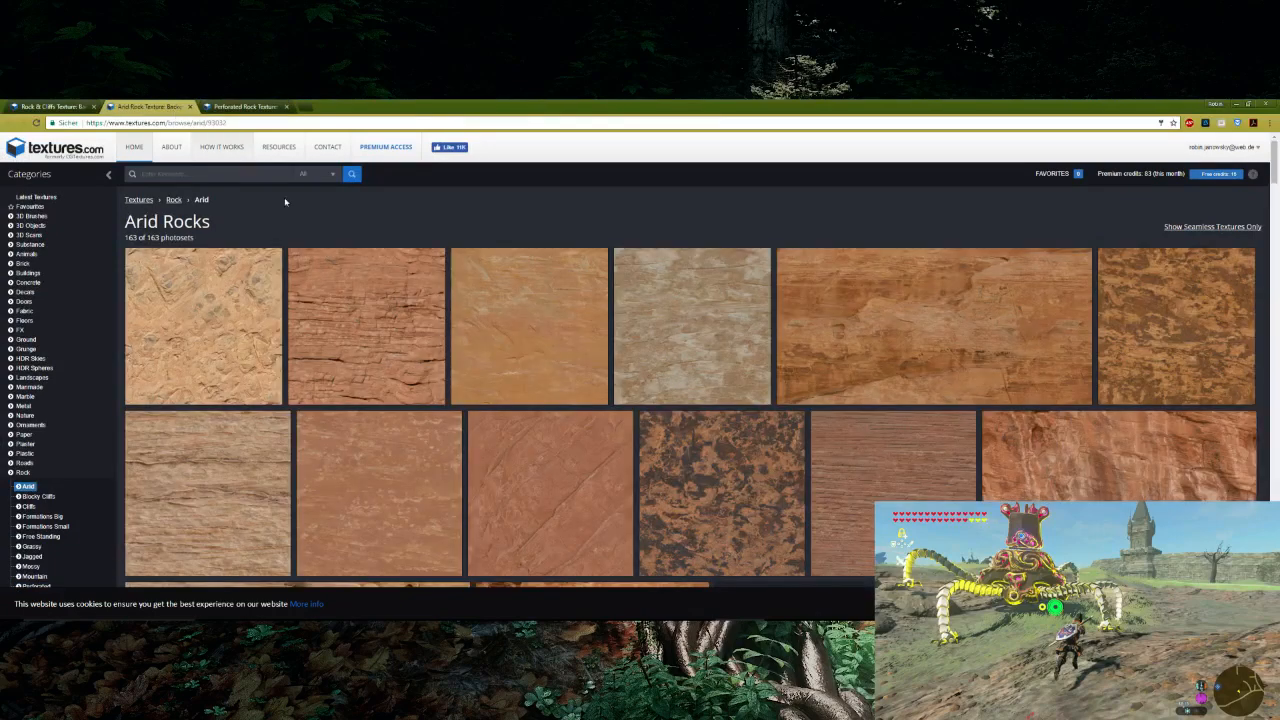
scroll(456, 371, "down", 5)
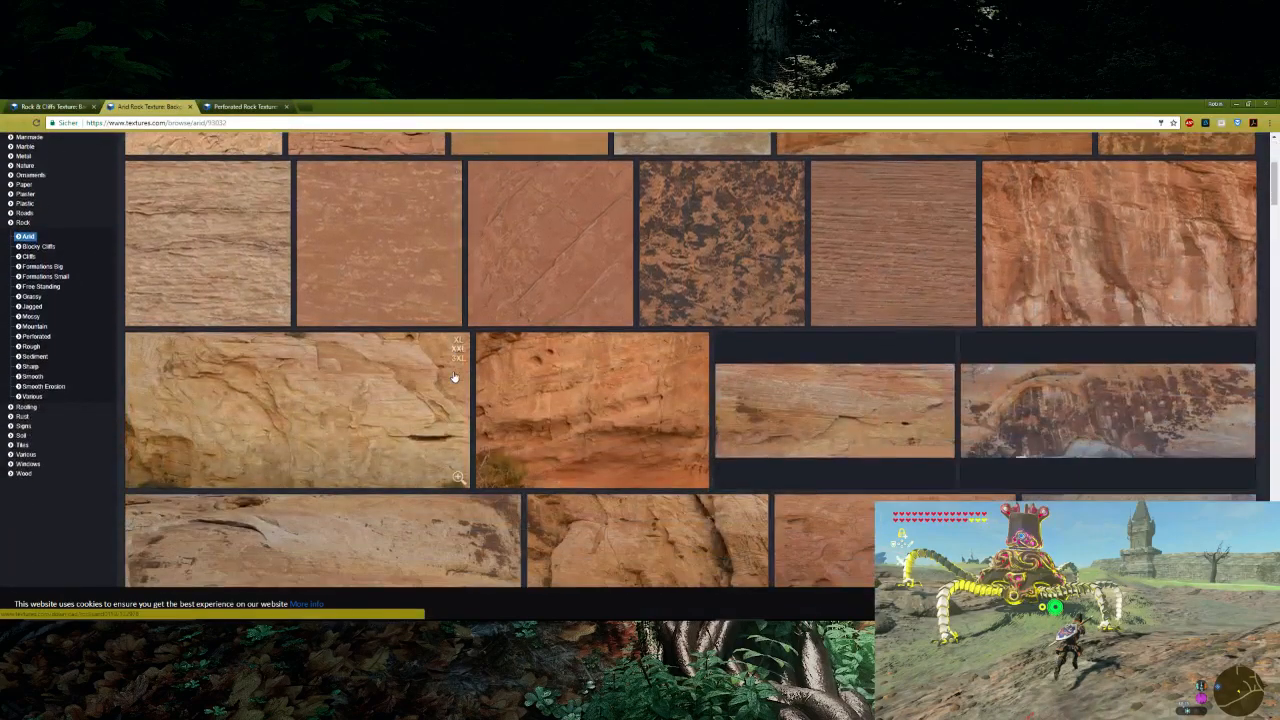
scroll(453, 377, "down", 10)
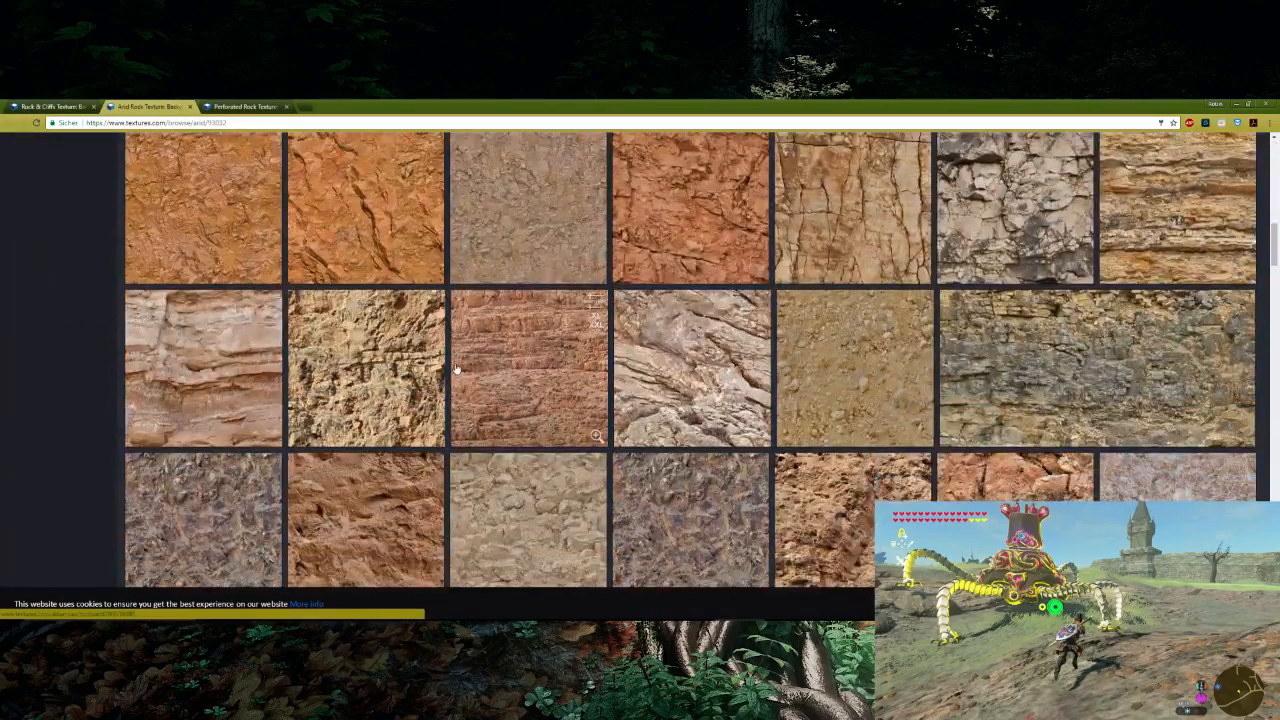
scroll(455, 370, "up", 1)
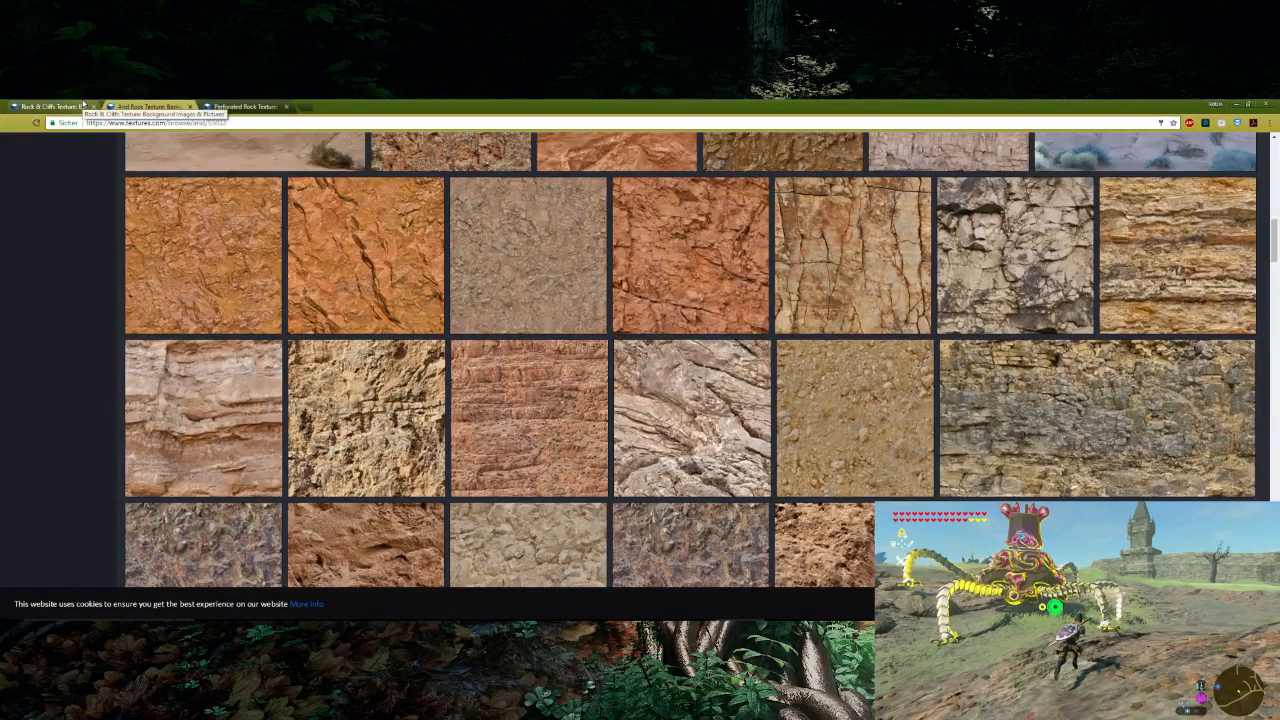
scroll(463, 485, "down", 3)
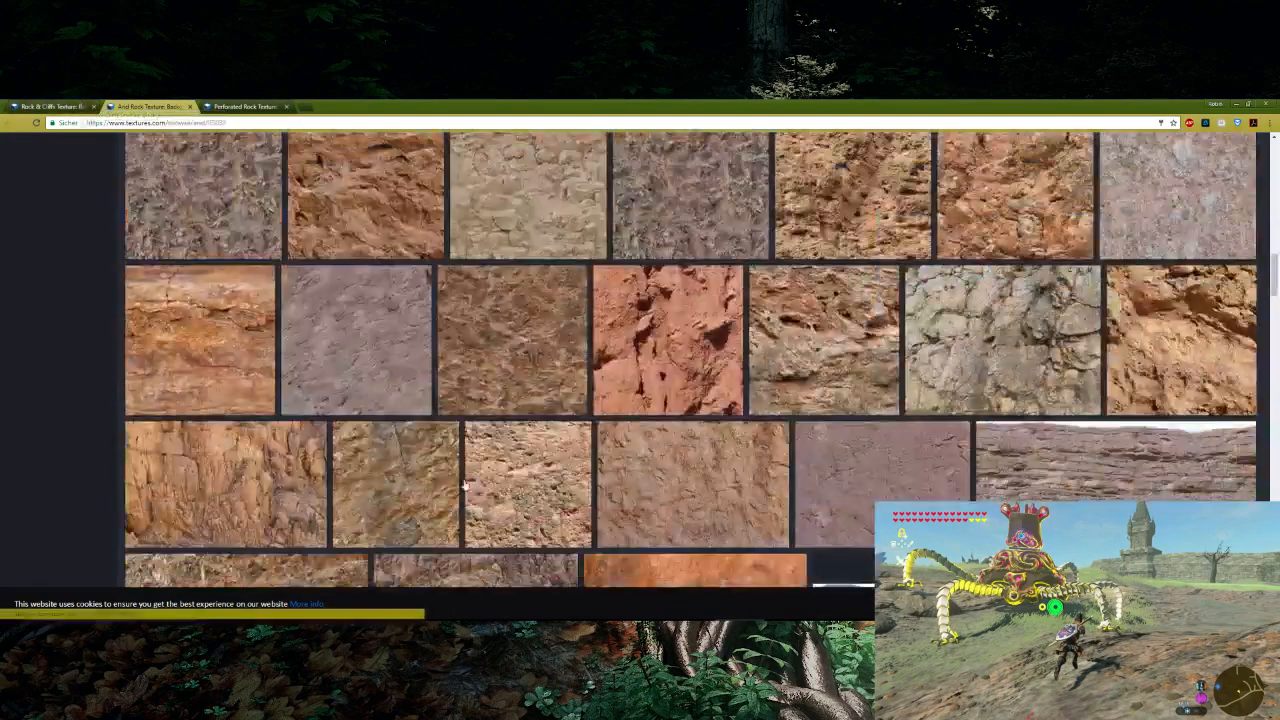
- Return to the Rock category overview and open the Smooth subcategory in a new tab
left_click(50, 106)
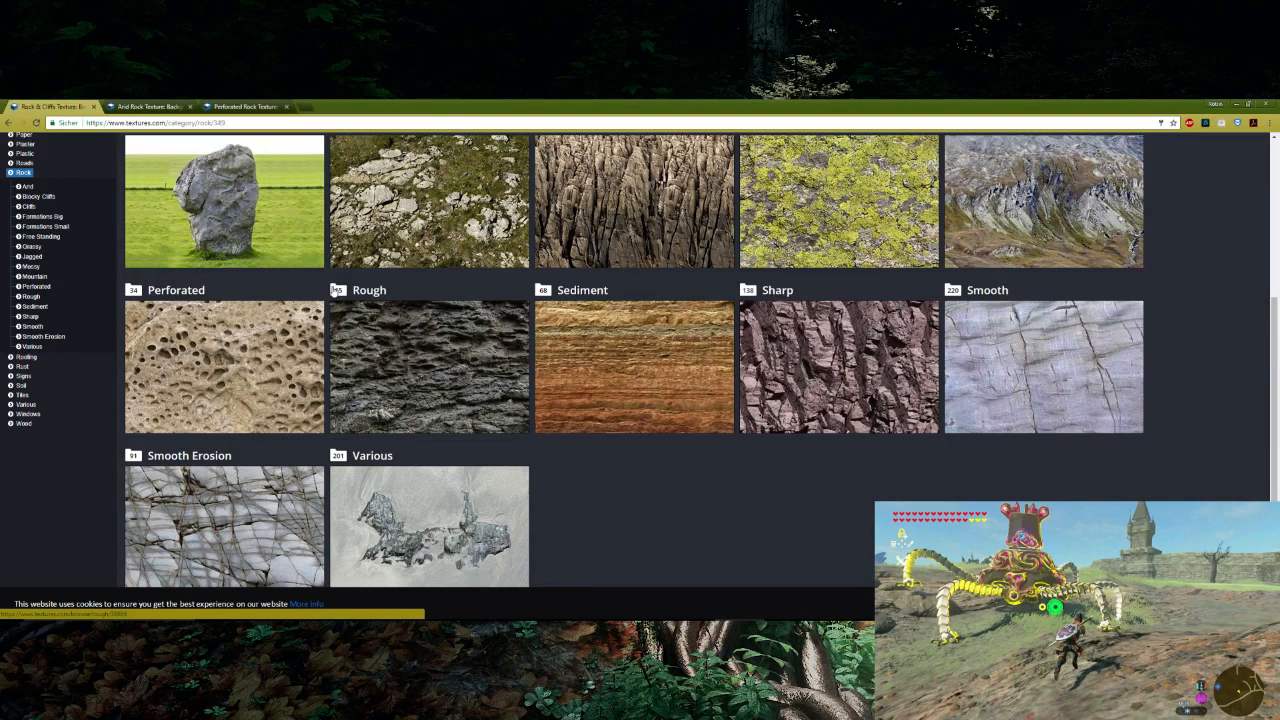
scroll(703, 474, "up", 3)
scroll(998, 440, "down", 3)
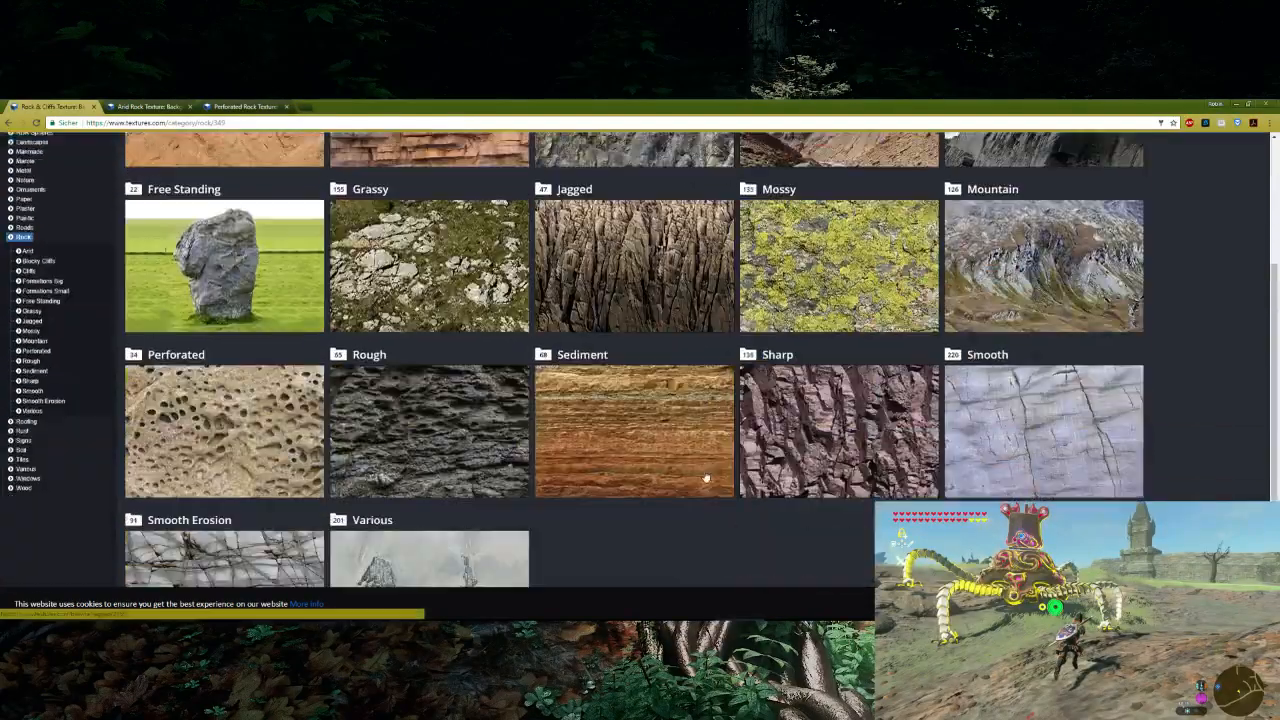
middle_click(1000, 441)
scroll(600, 426, "down", 3)
left_click(358, 107)
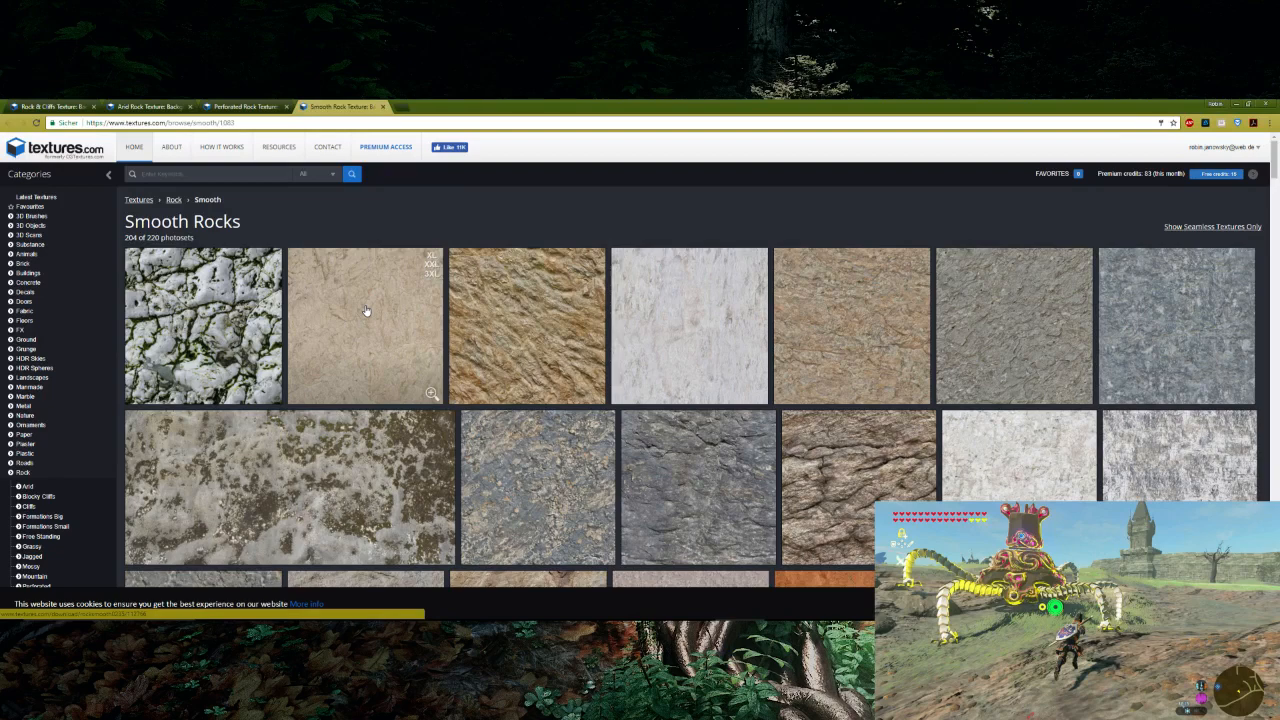
- Examine the Smooth Rocks textures for a stone surface that suits the bear figure
scroll(366, 311, "down", 1)
scroll(366, 311, "up", 1)
scroll(366, 311, "down", 3)
scroll(366, 311, "up", 3)
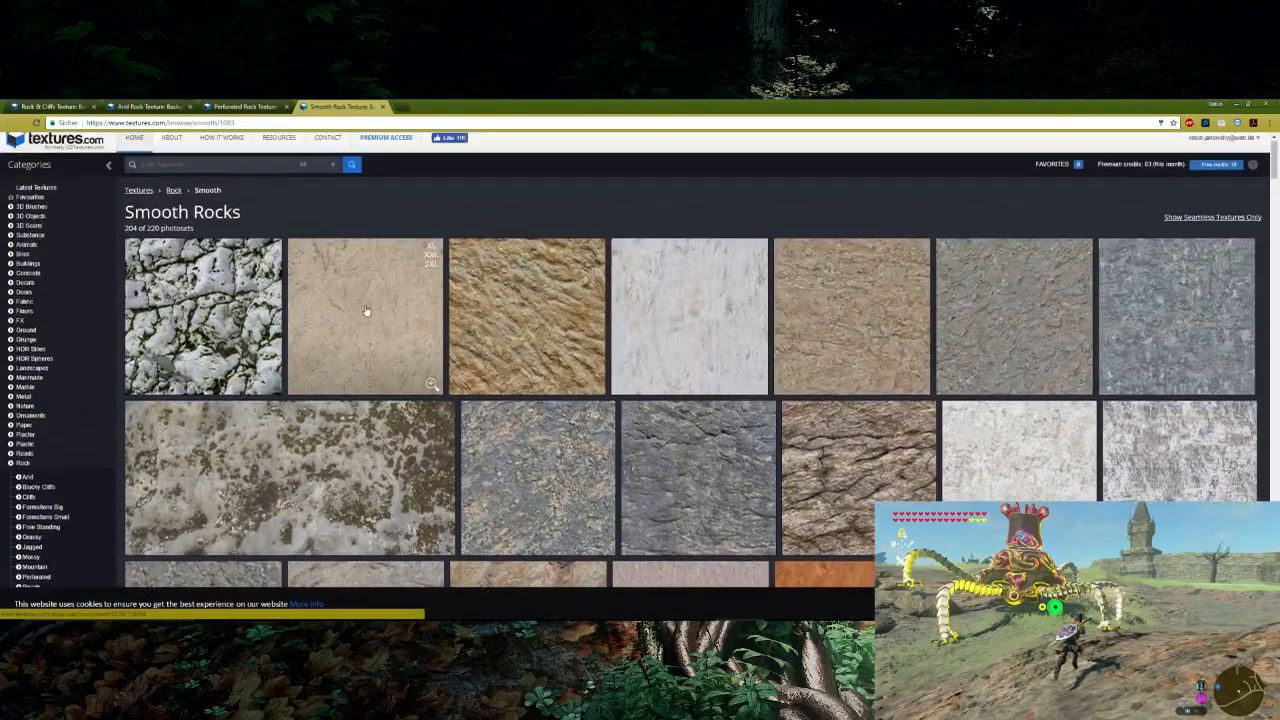
scroll(366, 311, "down", 1)
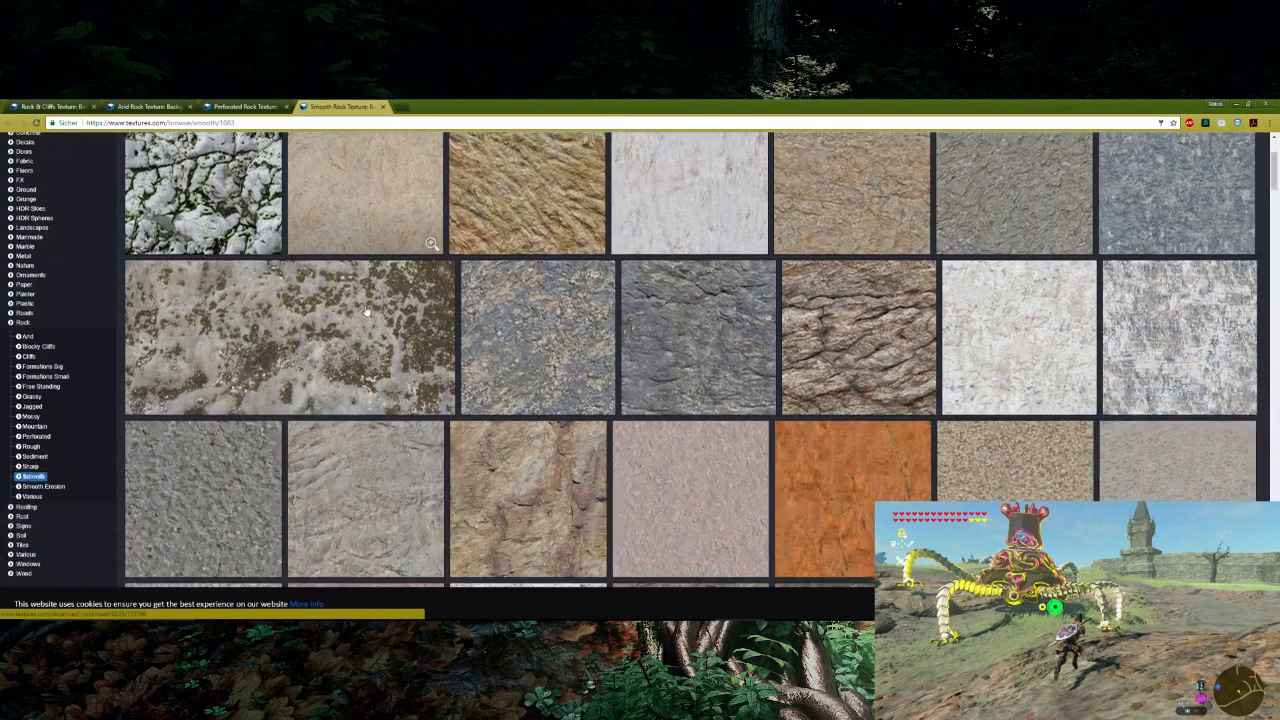
scroll(366, 311, "up", 1)
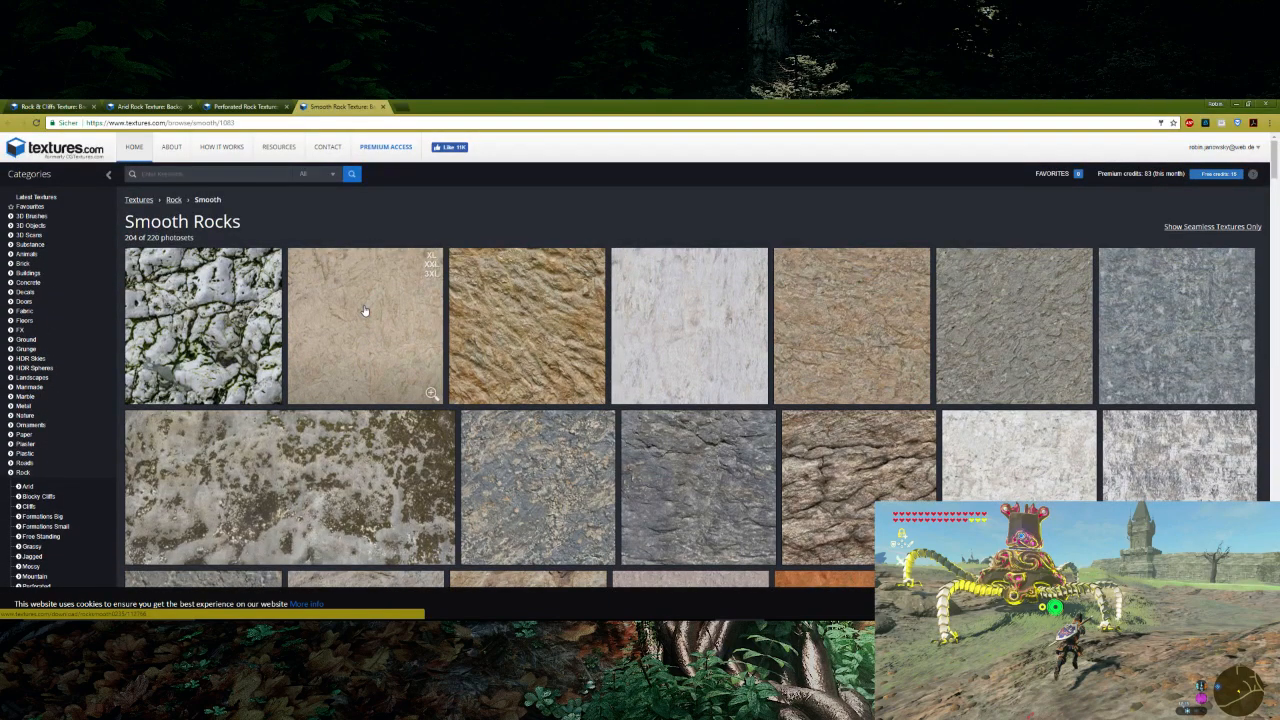
scroll(365, 311, "down", 4)
scroll(363, 311, "up", 1)
scroll(363, 305, "up", 3)
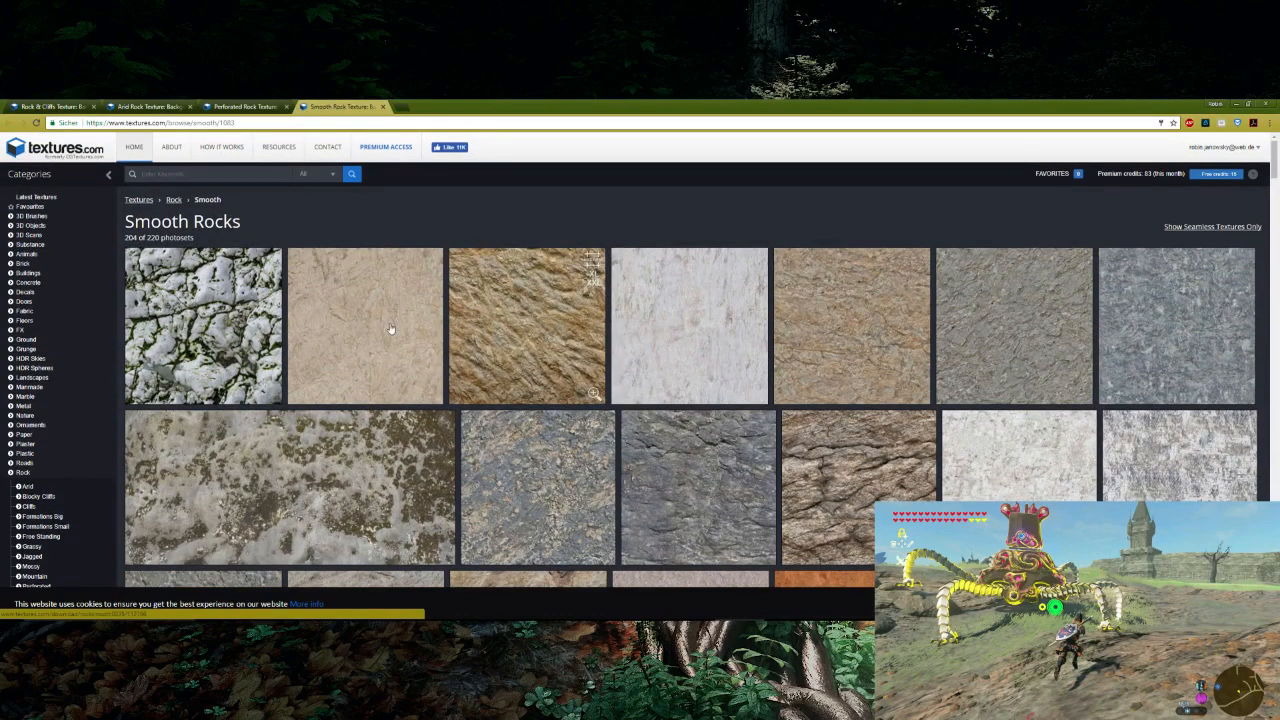
- Open the RockSmooth0079 texture in a new tab, download its large seamless image and close its page
middle_click(566, 331)
left_click(450, 107)
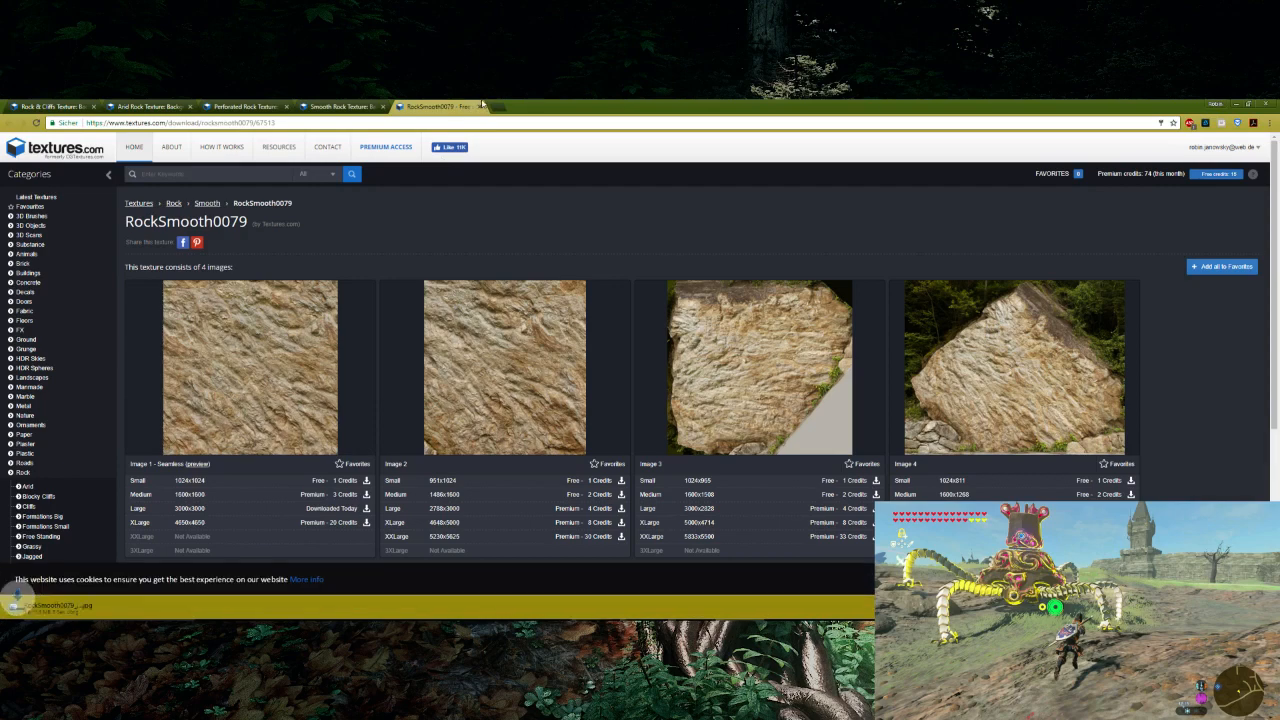
left_click(479, 107)
- Switch back to Blender and load the newly downloaded seamless RockSmooth image into the Image Texture node feeding the lower Diffuse BSDF
key("alt+Tab")
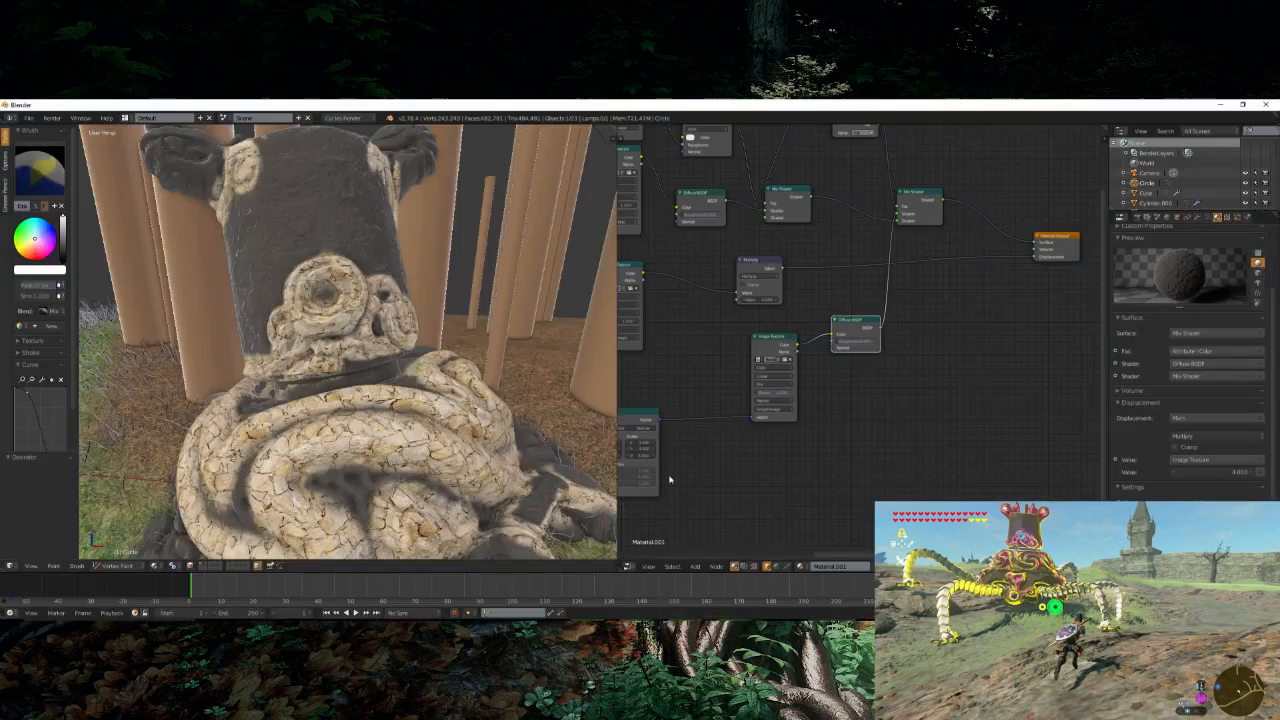
left_click(855, 334)
left_click(784, 362)
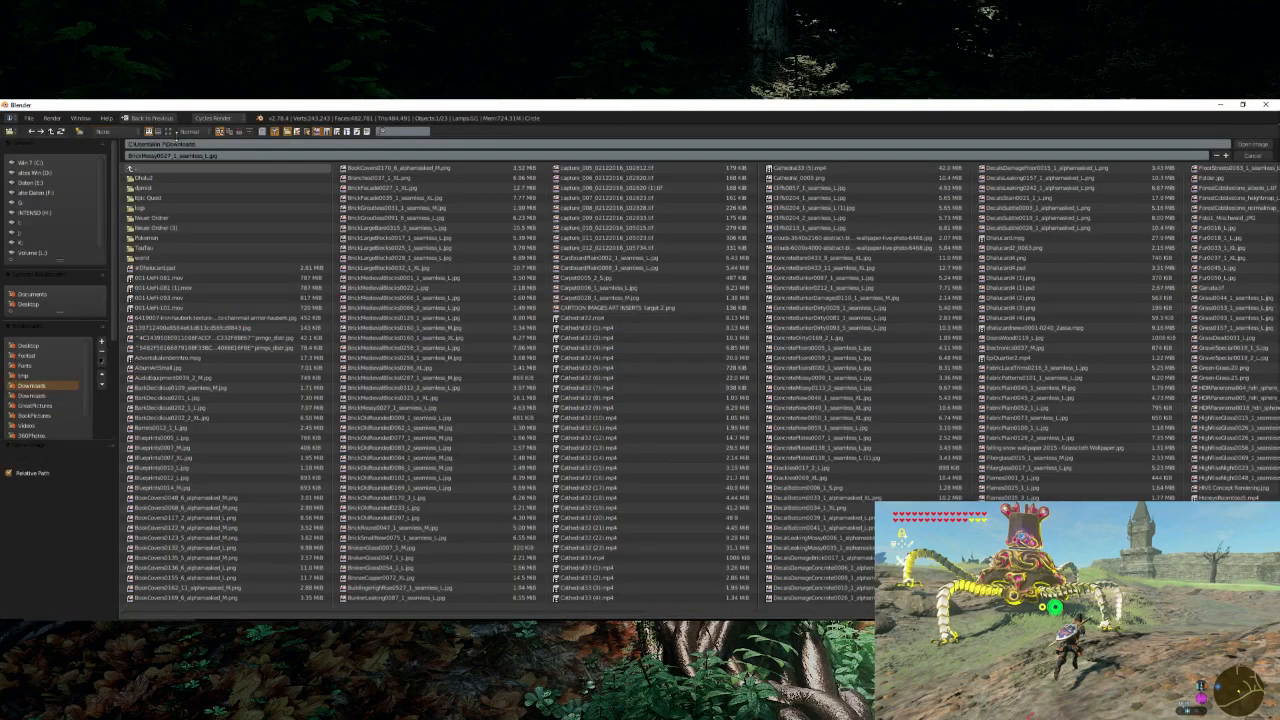
left_click(245, 133)
left_click(240, 133)
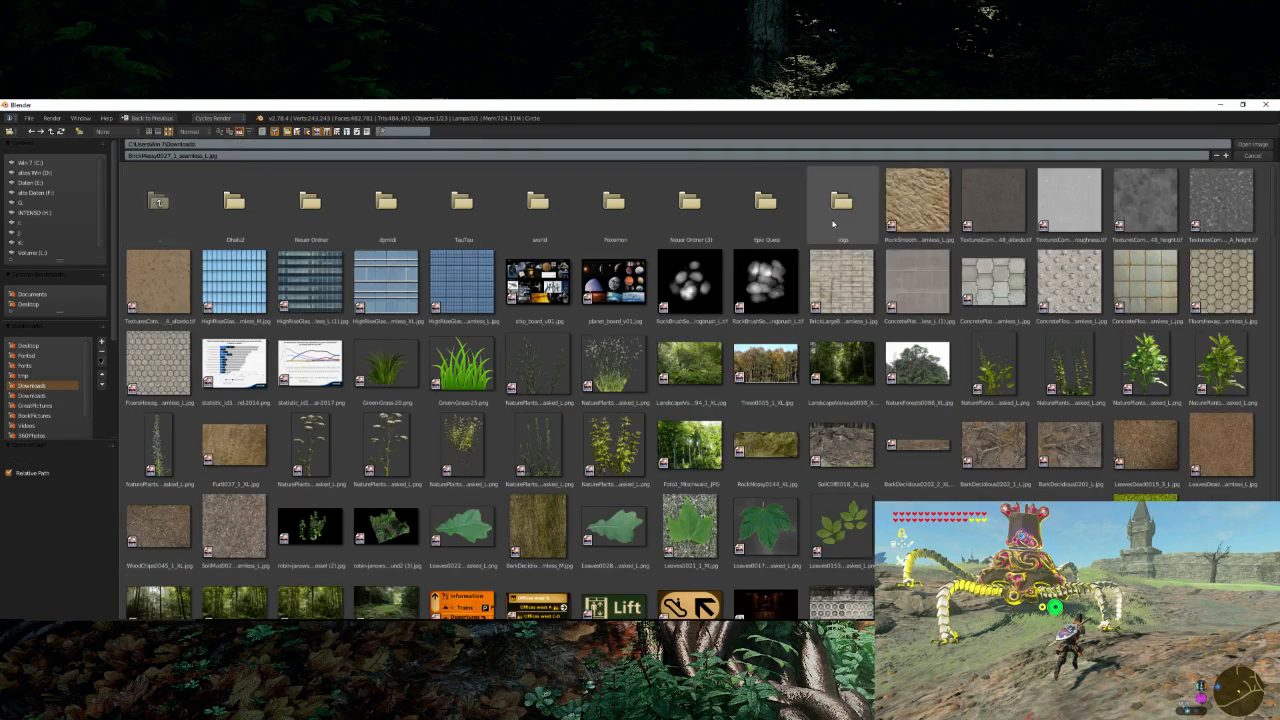
left_click(942, 201)
key("Return")
- Look through the scene camera, switch the bear from Vertex Paint to Object Mode and deselect everything
scroll(400, 429, "down", 3)
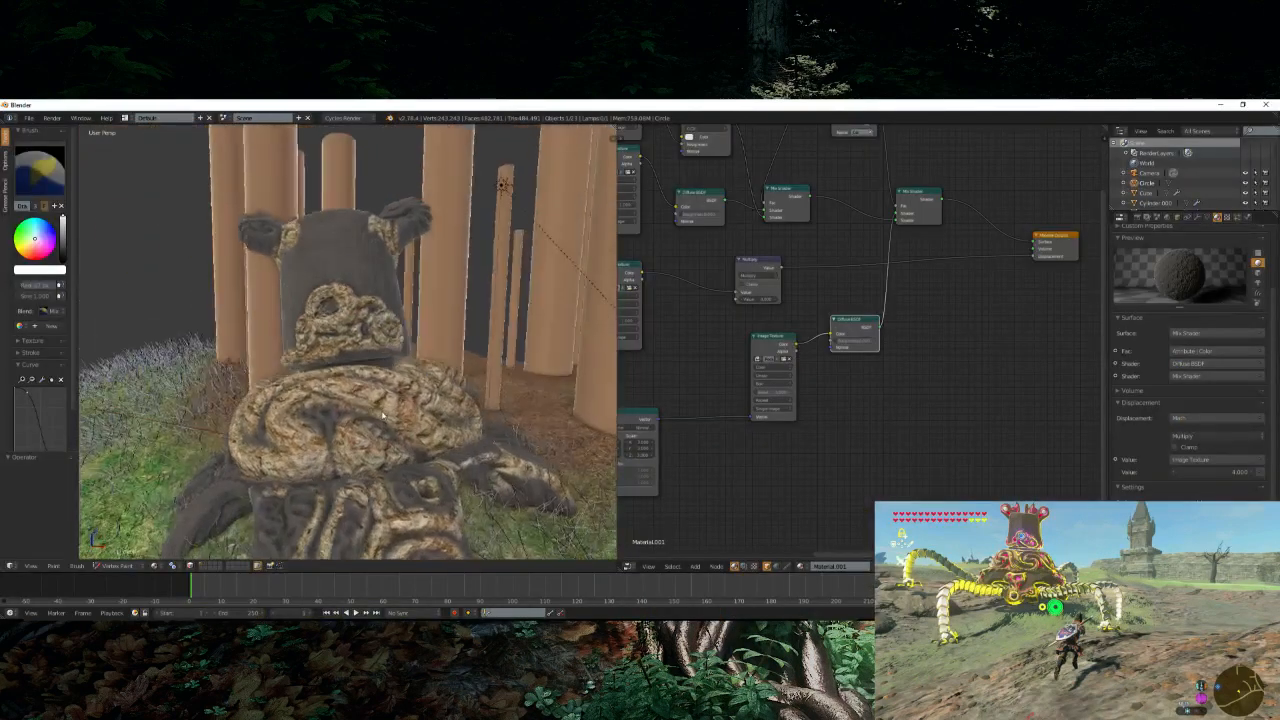
middle_click_drag(400, 429, 365, 445)
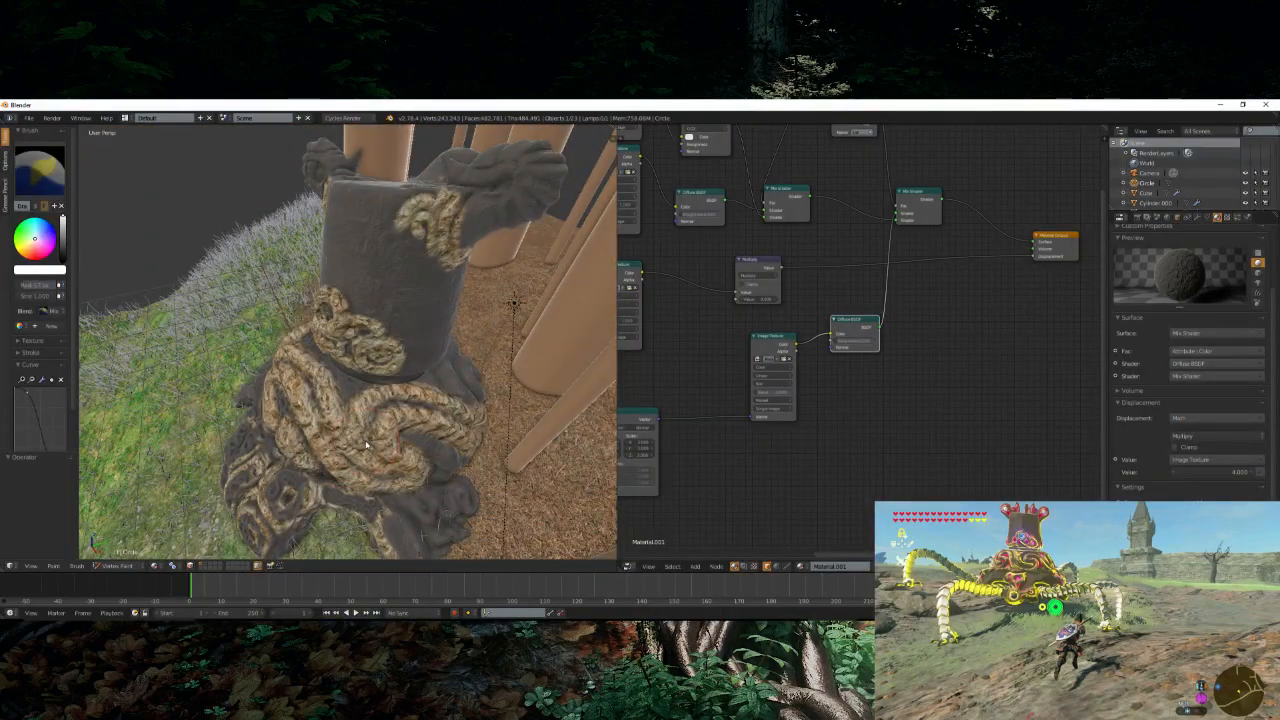
left_click(135, 568)
scroll(300, 420, "down", 4)
middle_click_drag(300, 420, 362, 450)
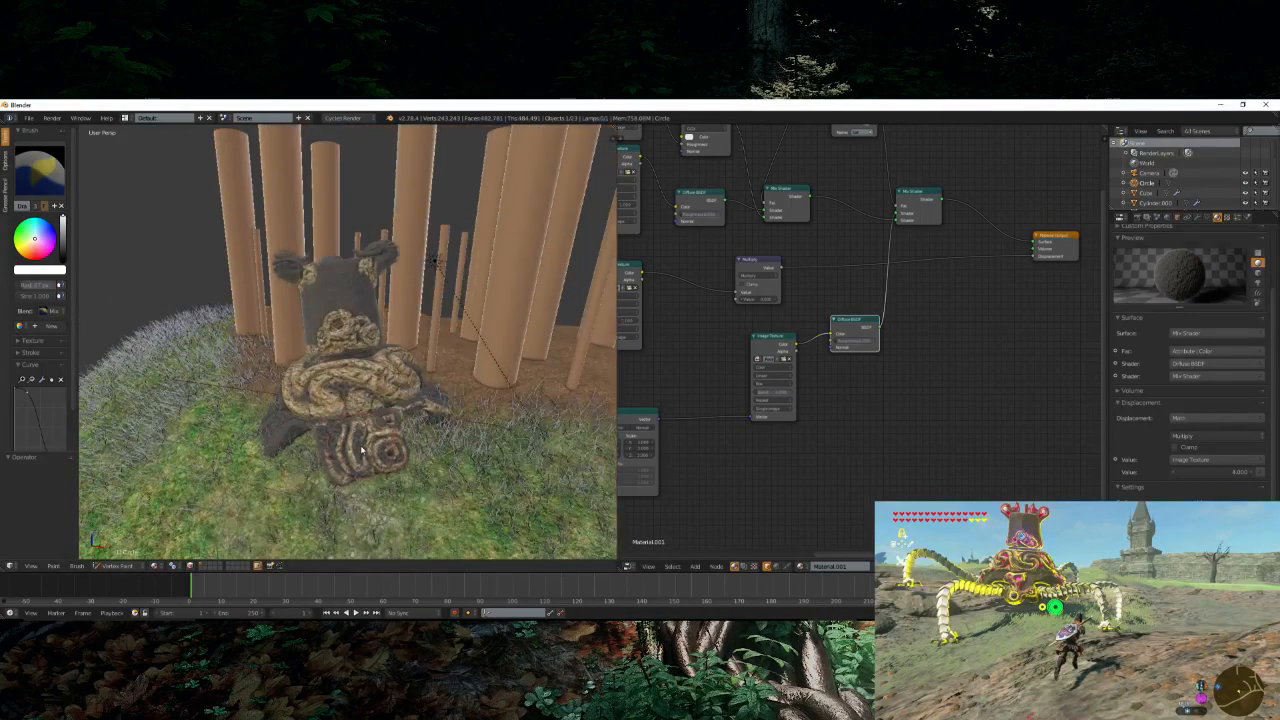
key("KP_0")
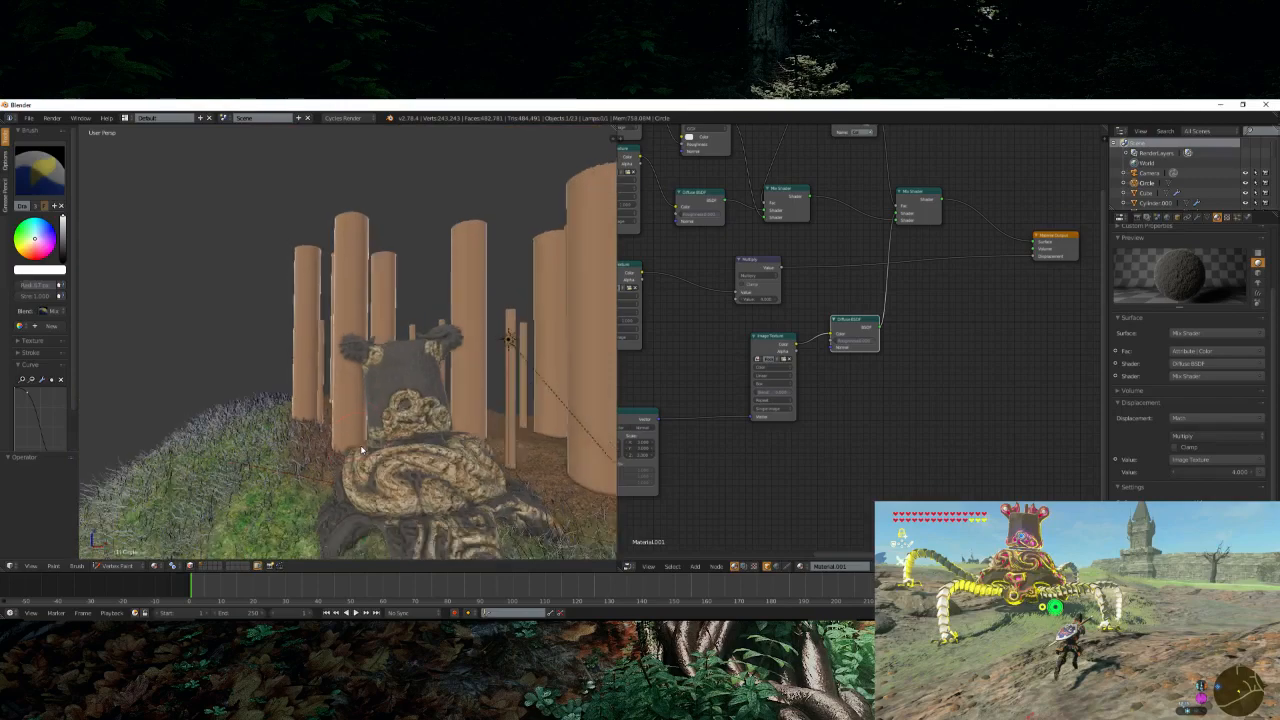
left_click(126, 568)
left_click(130, 547)
scroll(312, 454, "down", 6)
key("a")
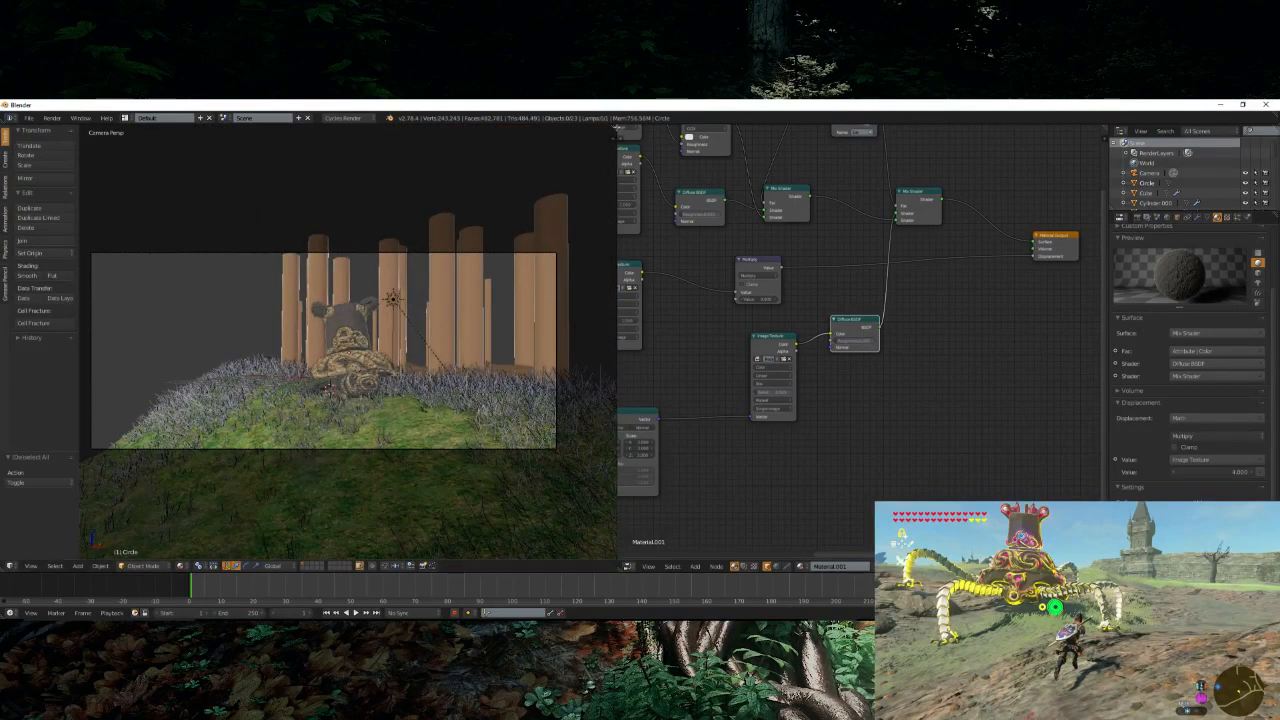
- Enlarge the 3D viewport over the node editor and render the camera view
left_click_drag(614, 128, 835, 169)
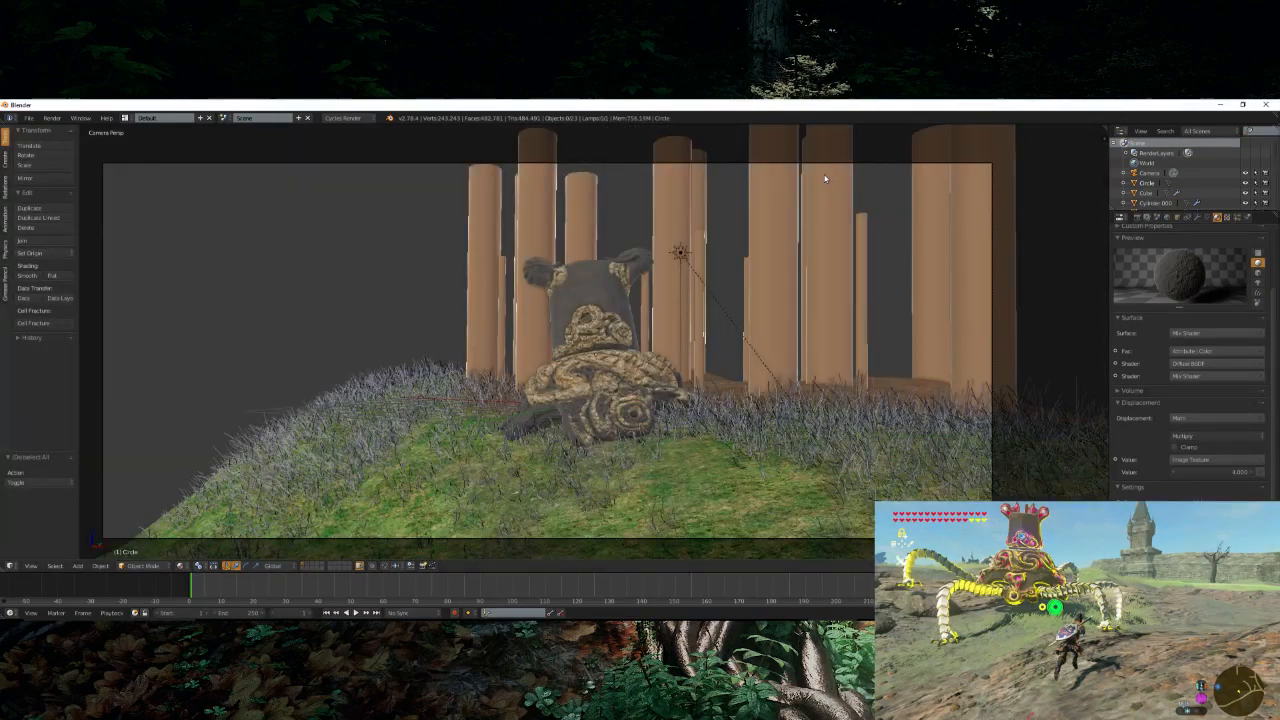
key("F12")
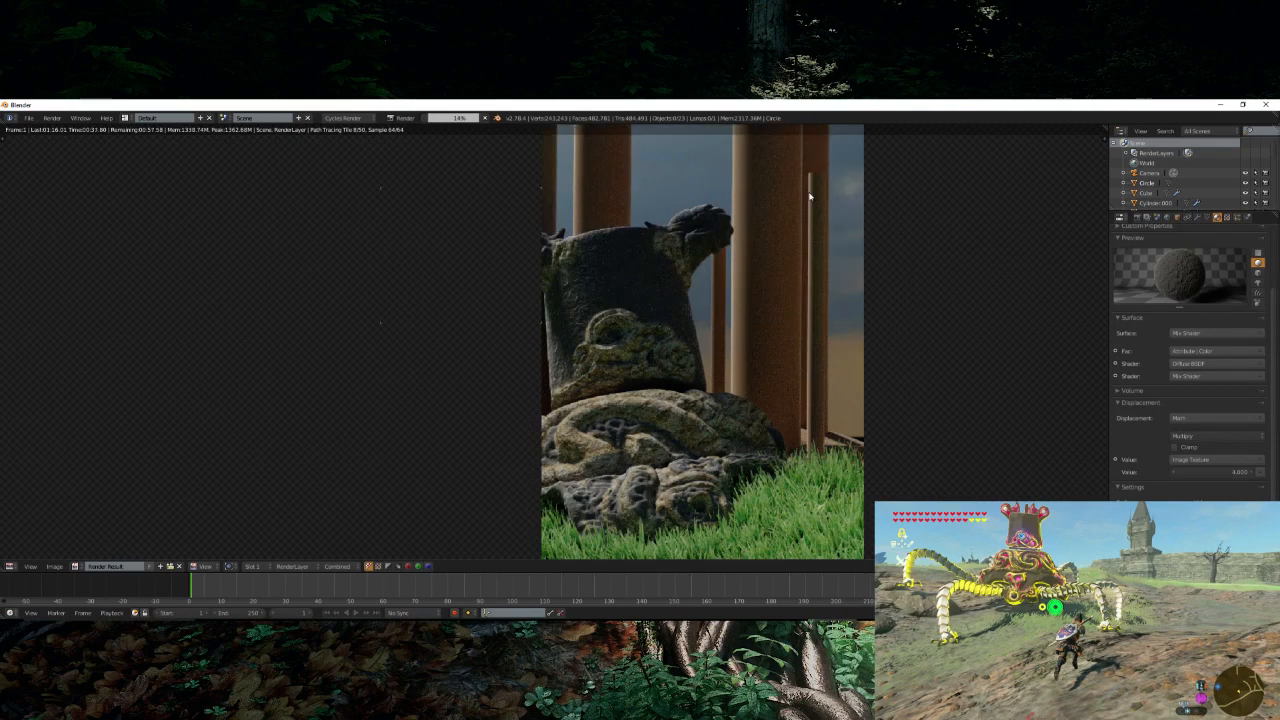
scroll(780, 263, "down", 3)
scroll(780, 263, "up", 1)
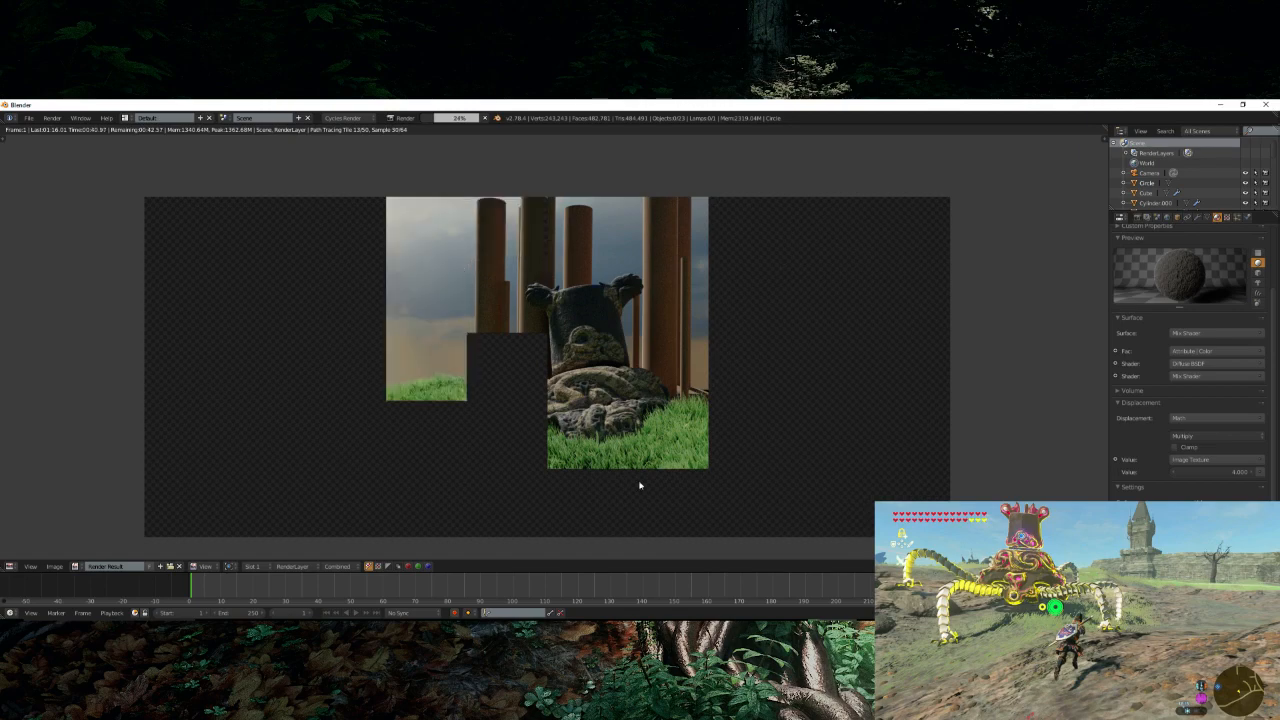
- Switch to the web browser, open the plain beige smooth rock texture in a new tab and download it
key("alt+Tab")
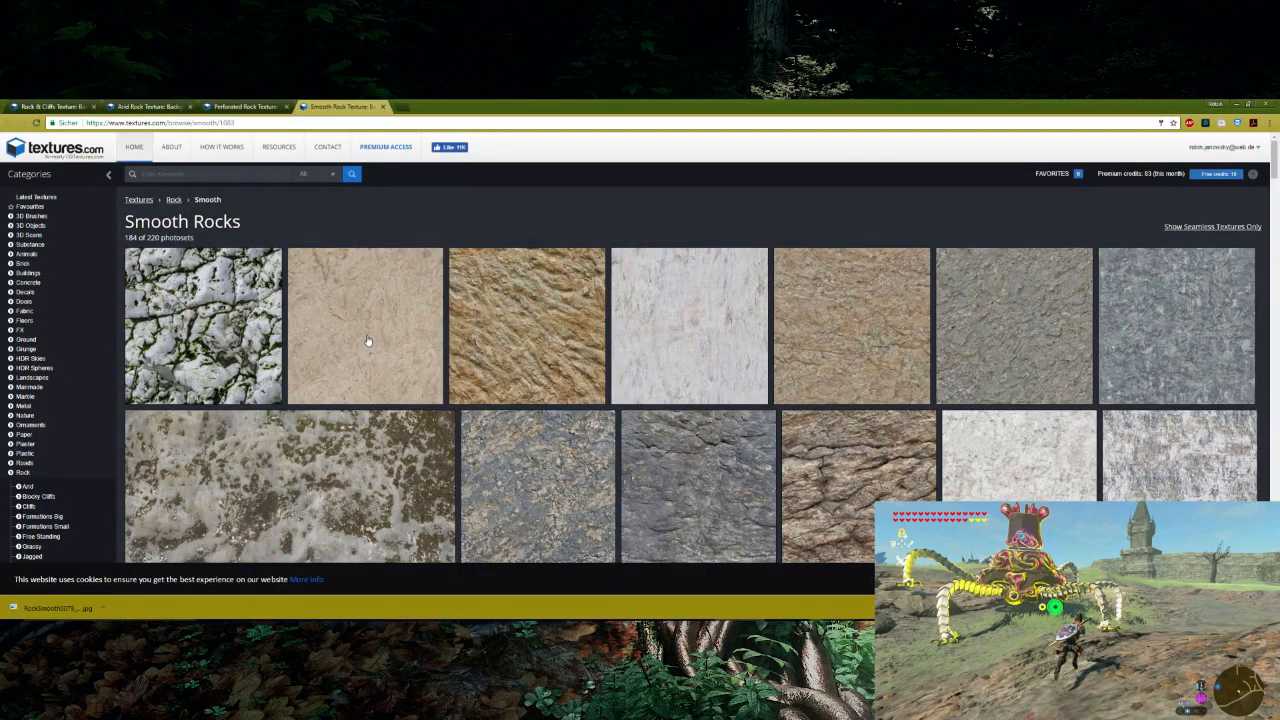
middle_click(372, 310)
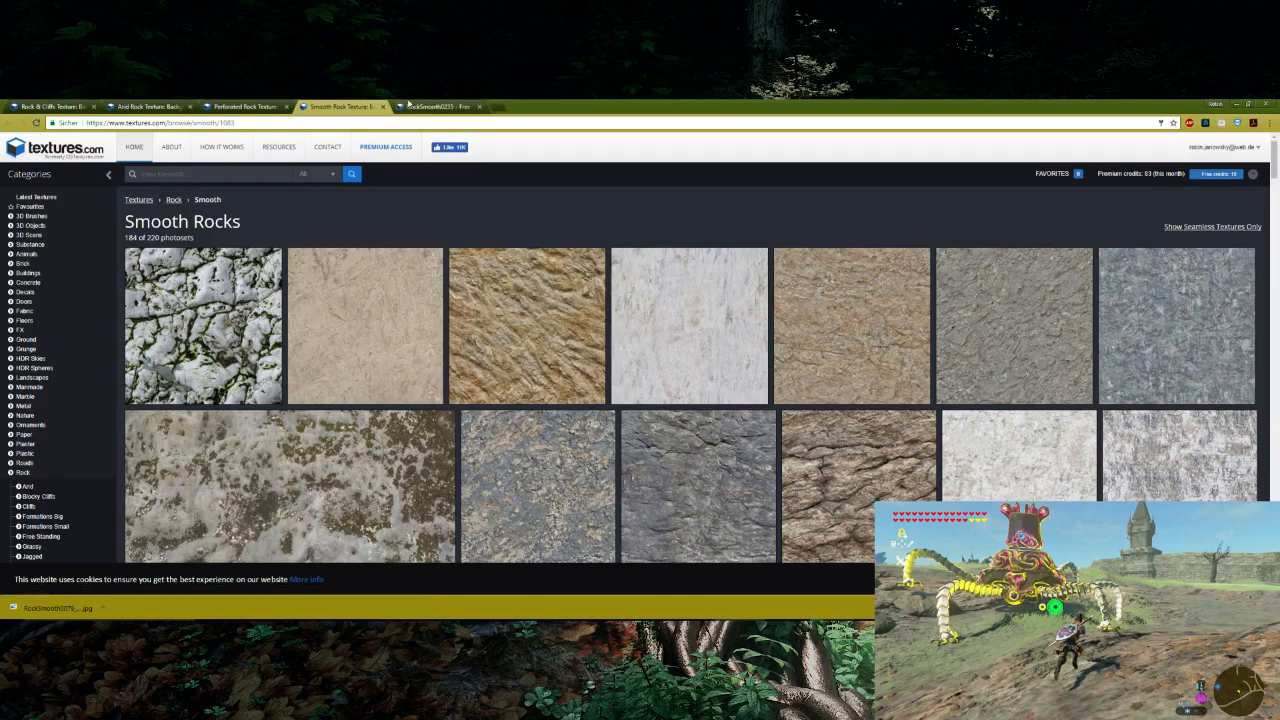
key("ctrl+Tab")
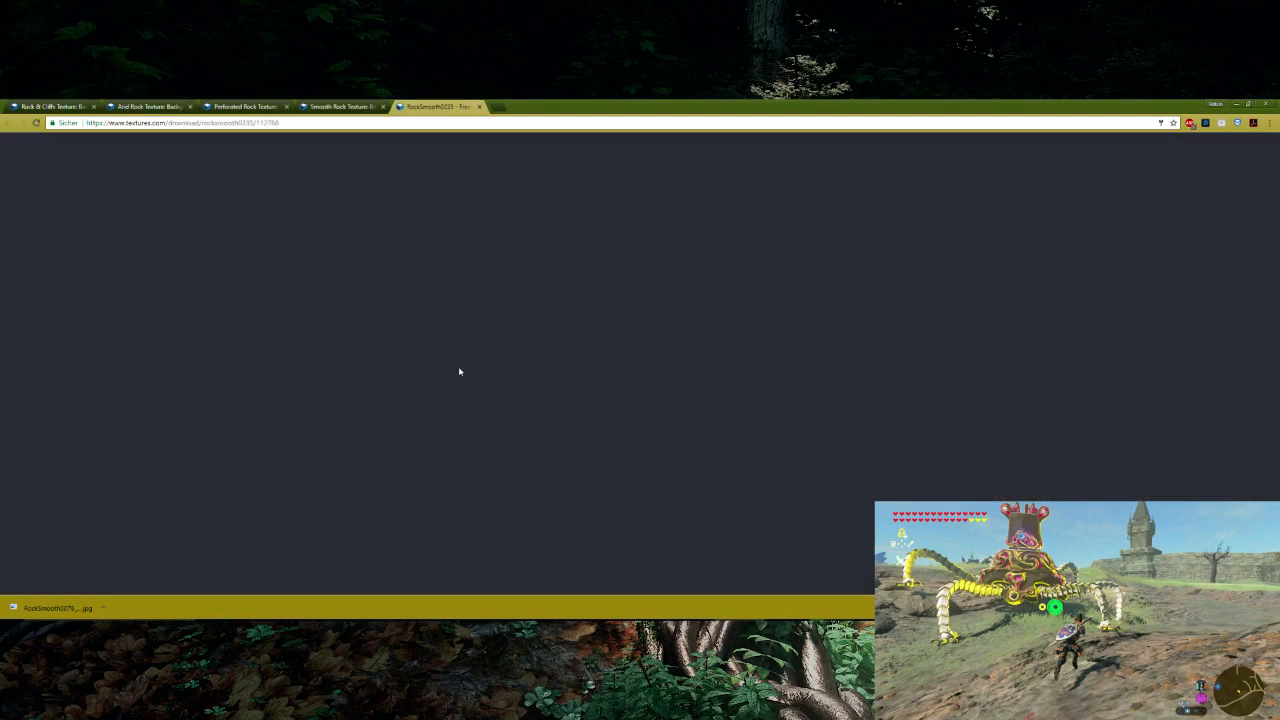
left_click(329, 512)
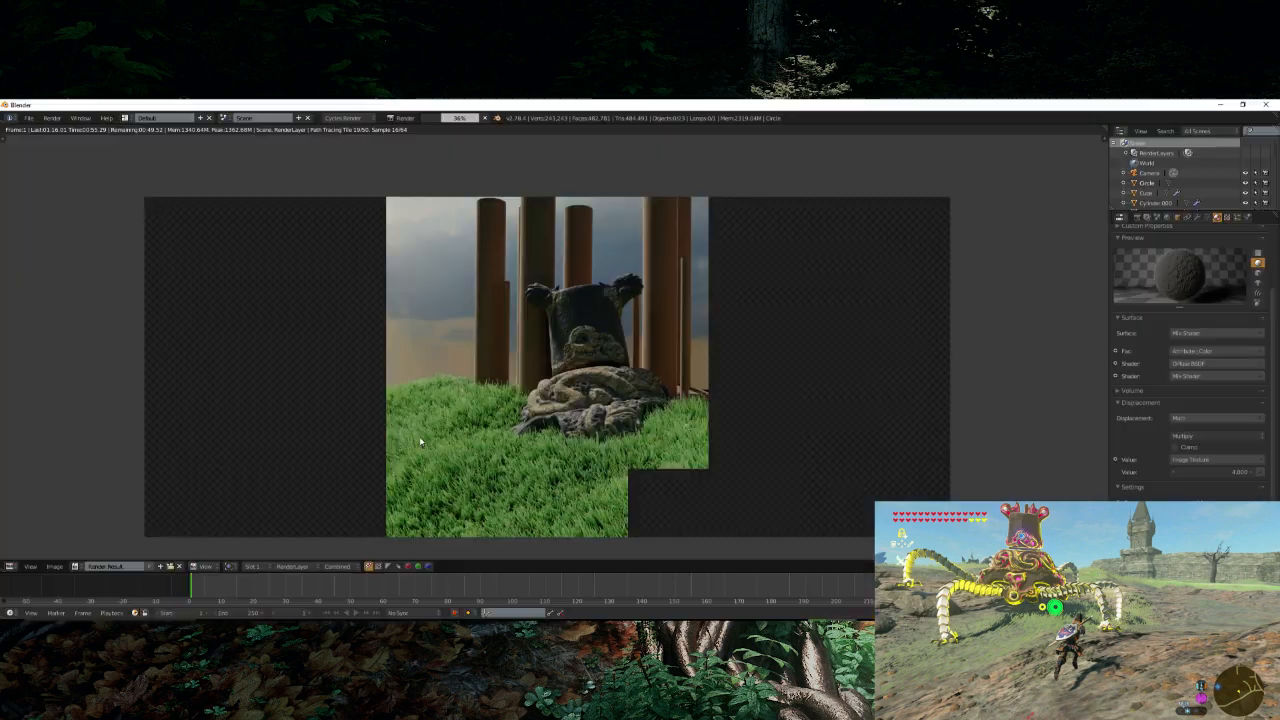
- Inspect the bear's new rock texture in the running render up close, and cancel the render
scroll(670, 405, "up", 5)
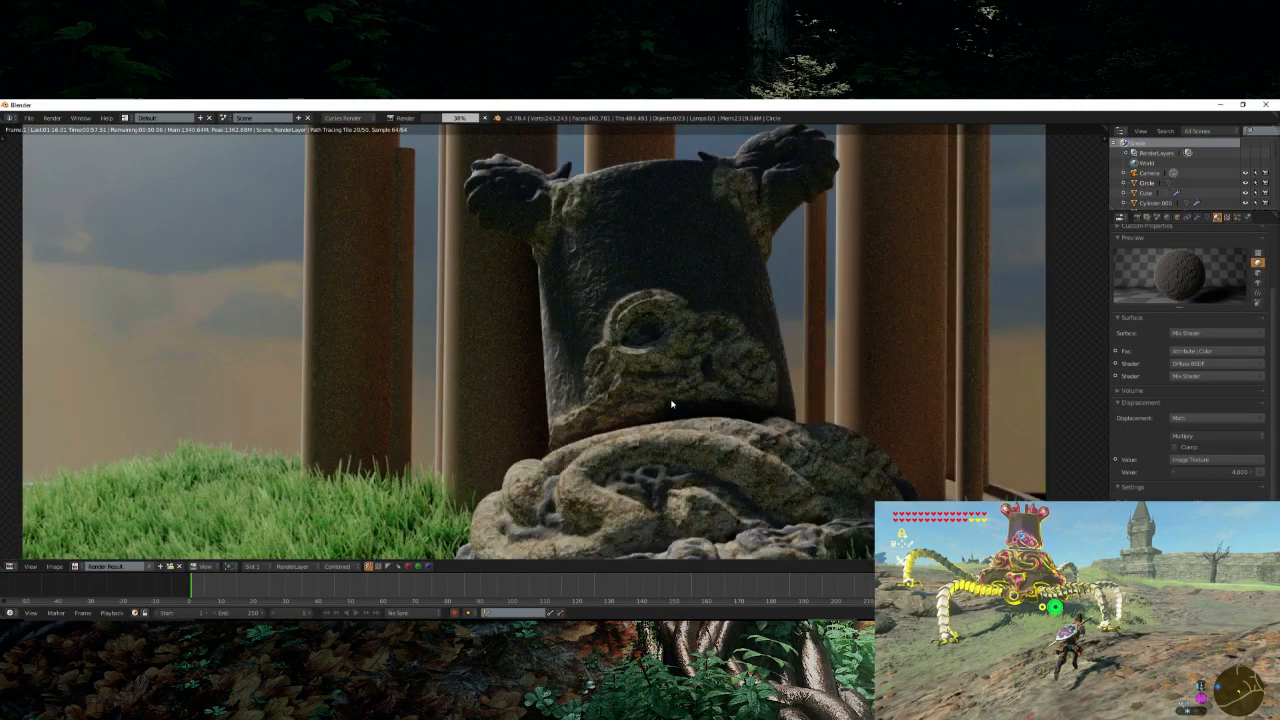
scroll(670, 405, "down", 5)
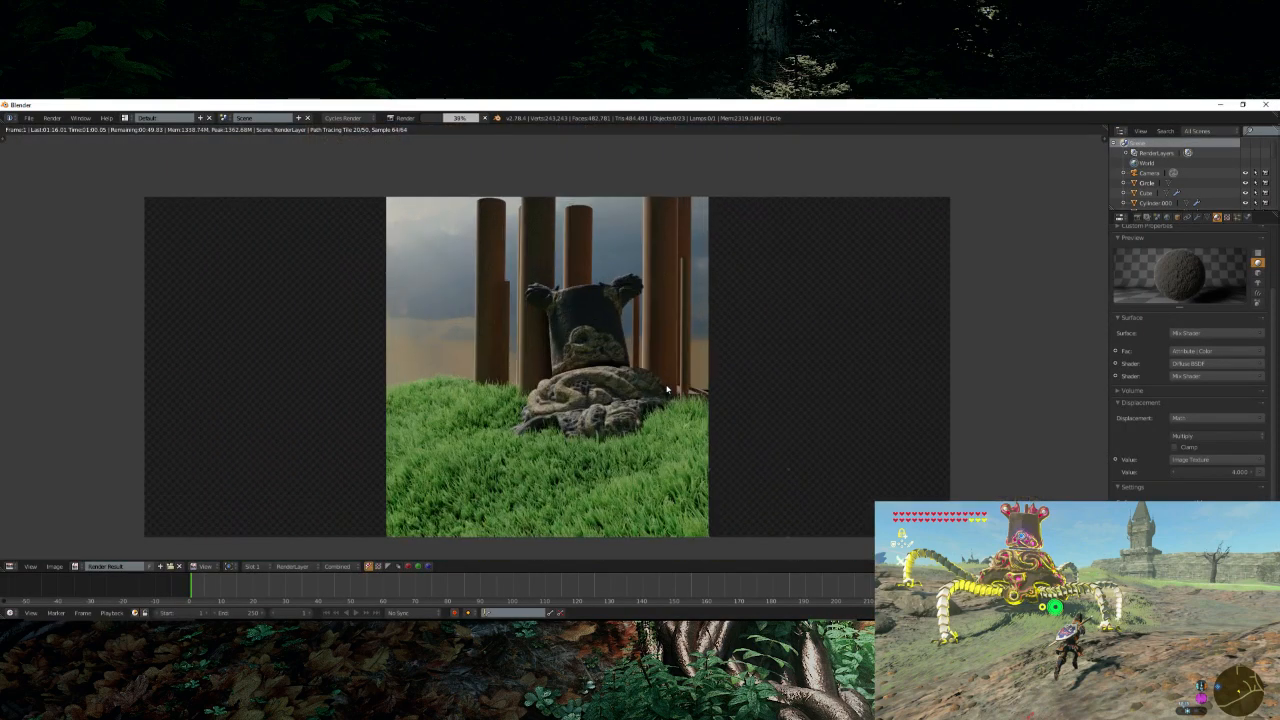
scroll(675, 394, "up", 3)
middle_click_drag(682, 391, 672, 339)
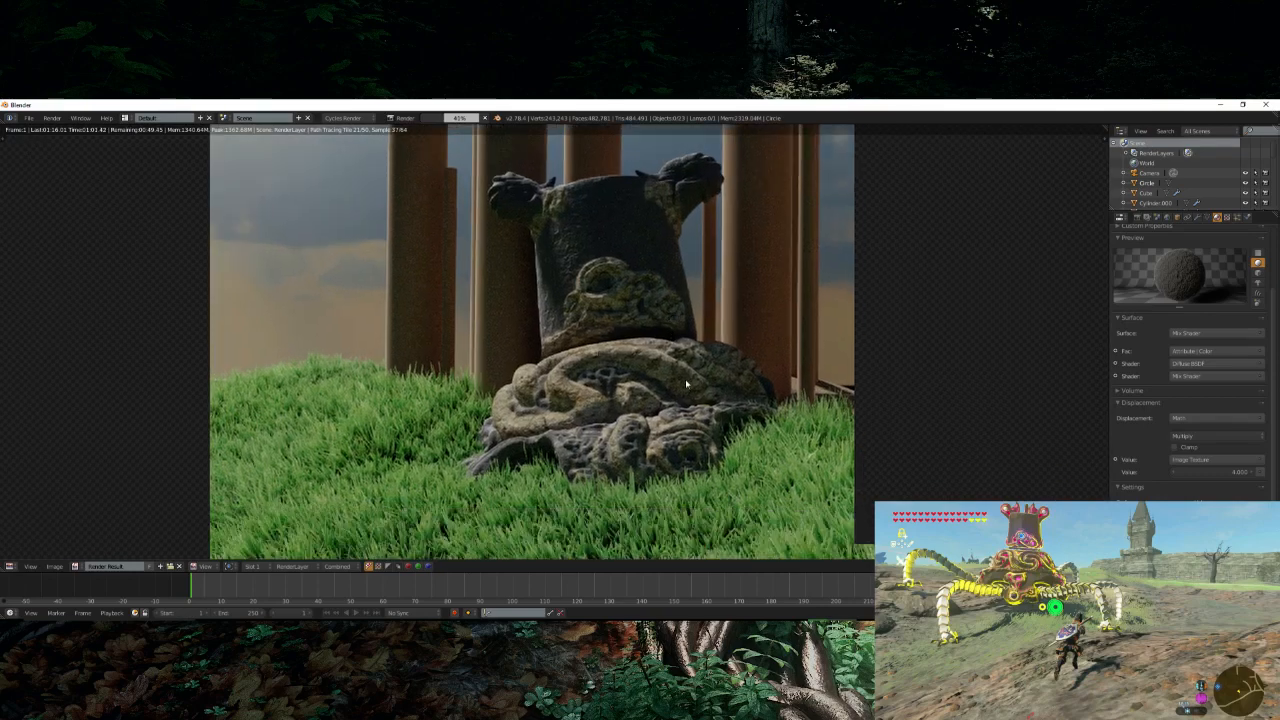
key("Escape")
scroll(689, 391, "down", 4)
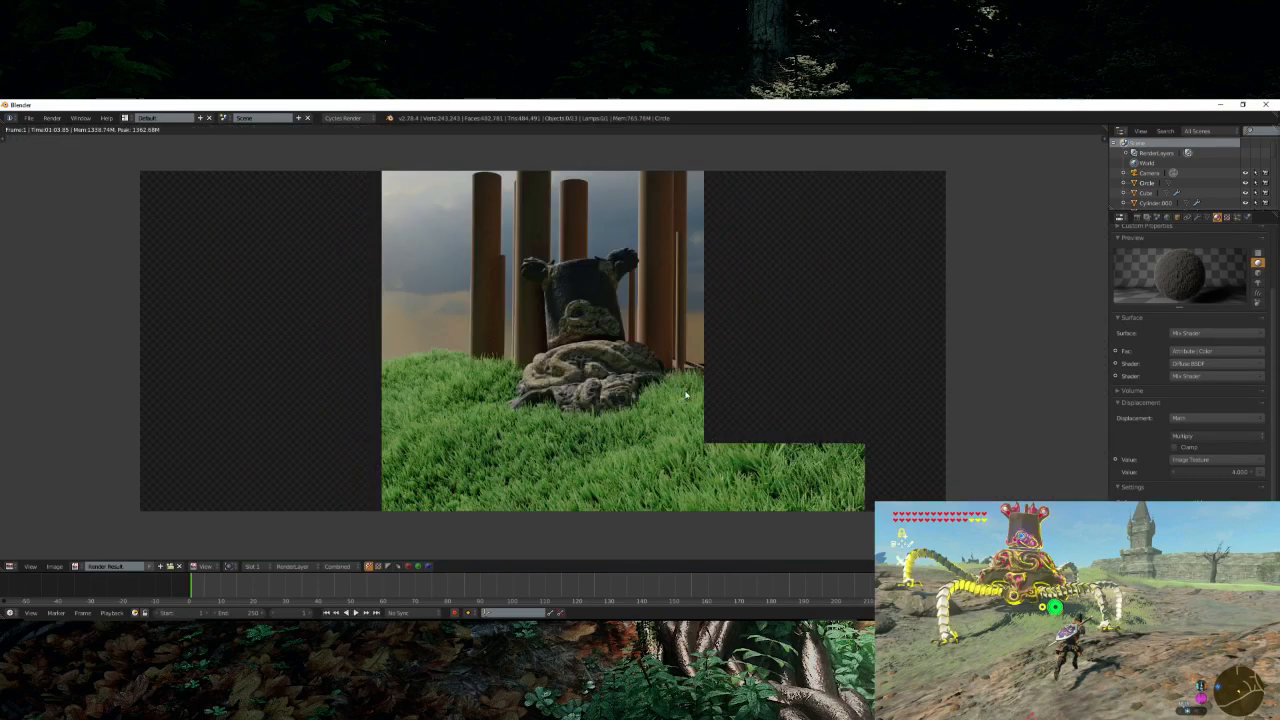
- Close the render result and split the 3D viewport, turning the new area into a node editor
scroll(686, 394, "up", 3)
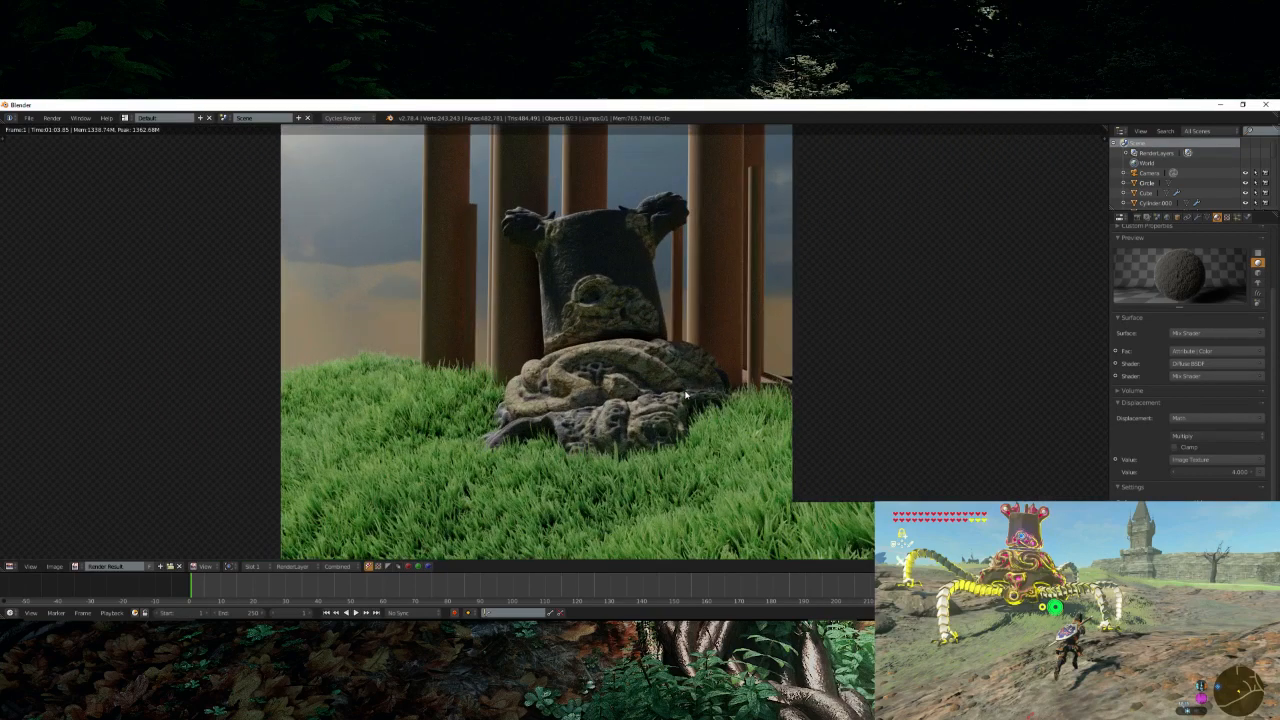
key("Escape")
scroll(686, 394, "down", 2)
middle_click_drag(686, 390, 667, 349)
scroll(713, 393, "up", 5)
scroll(635, 366, "up", 4)
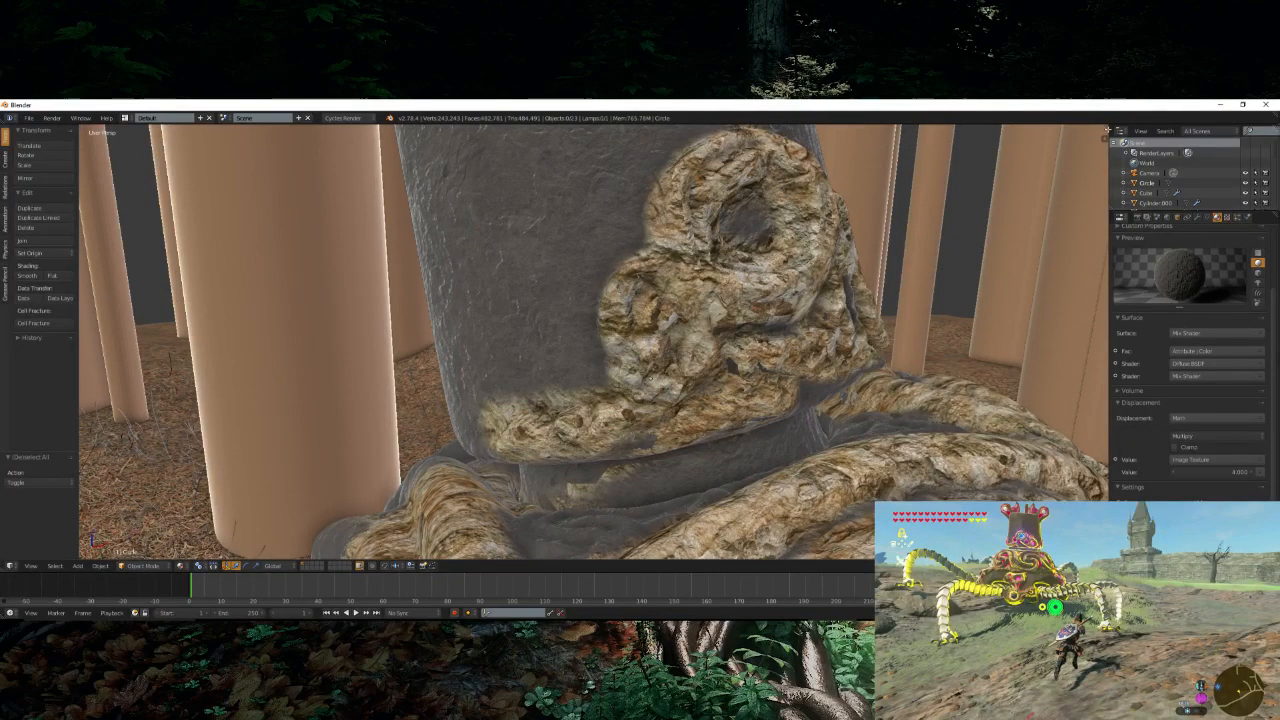
left_click_drag(1107, 130, 682, 162)
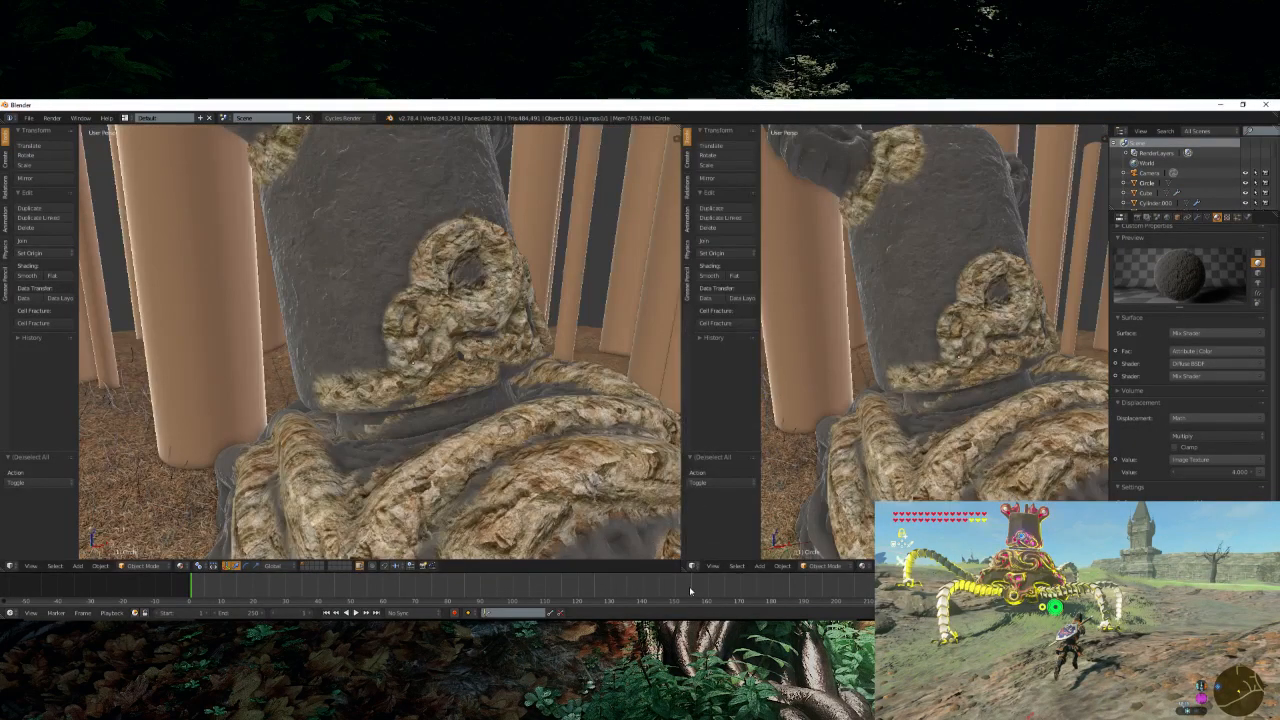
left_click(692, 566)
left_click(716, 448)
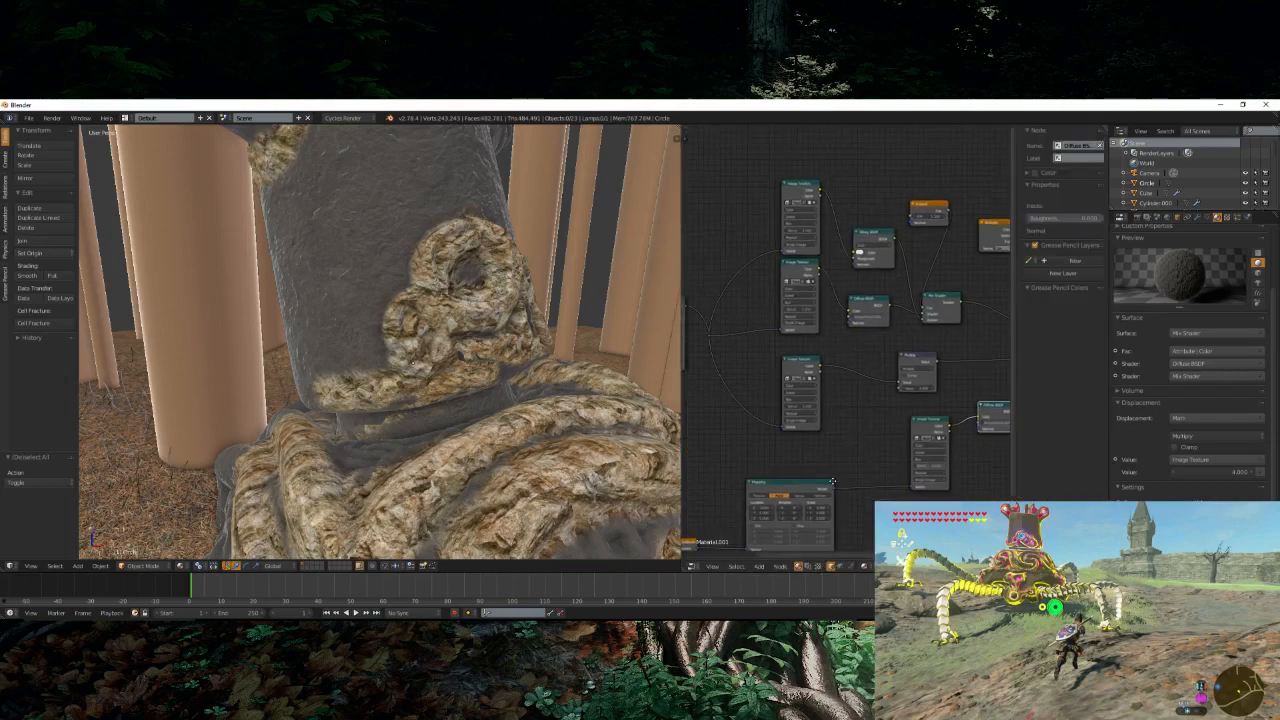
- Load a different rock image into the mapped Image Texture node that feeds the Diffuse BSDF, browsing the files as thumbnails
middle_click_drag(832, 481, 824, 427)
scroll(818, 450, "up", 1)
left_click(944, 379)
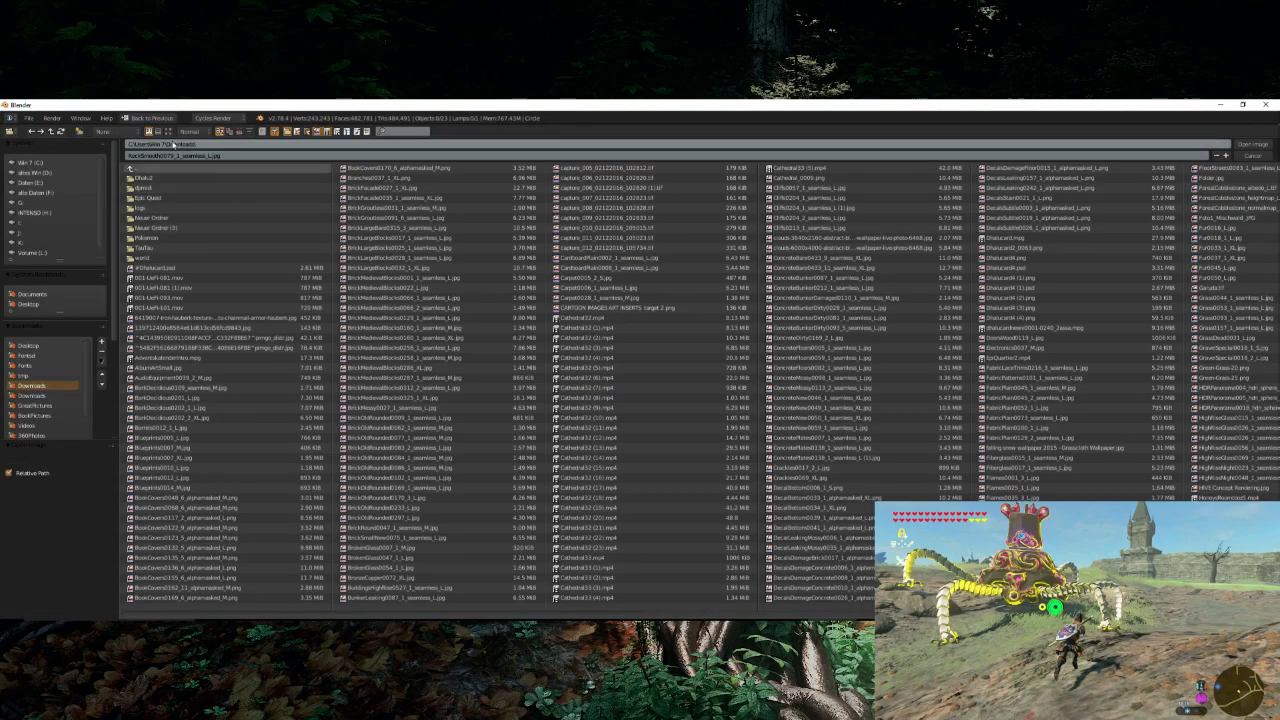
left_click(241, 131)
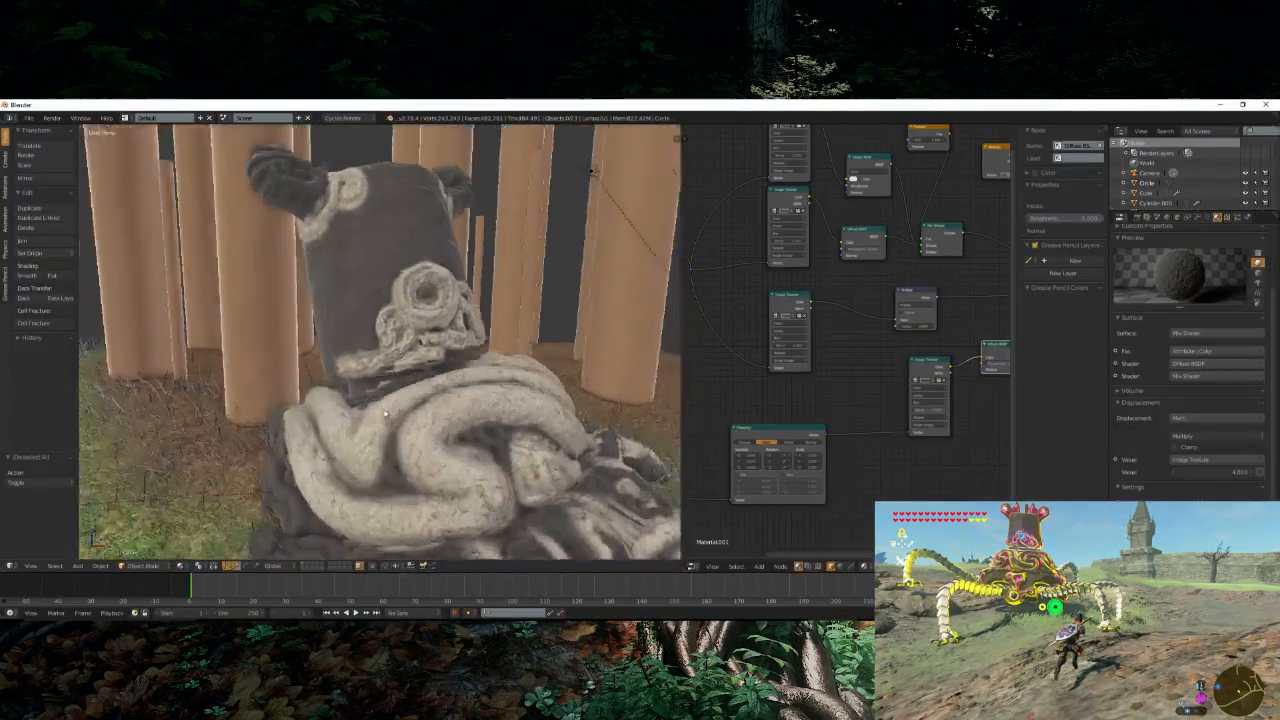
middle_click_drag(386, 413, 393, 410)
scroll(393, 410, "up", 1)
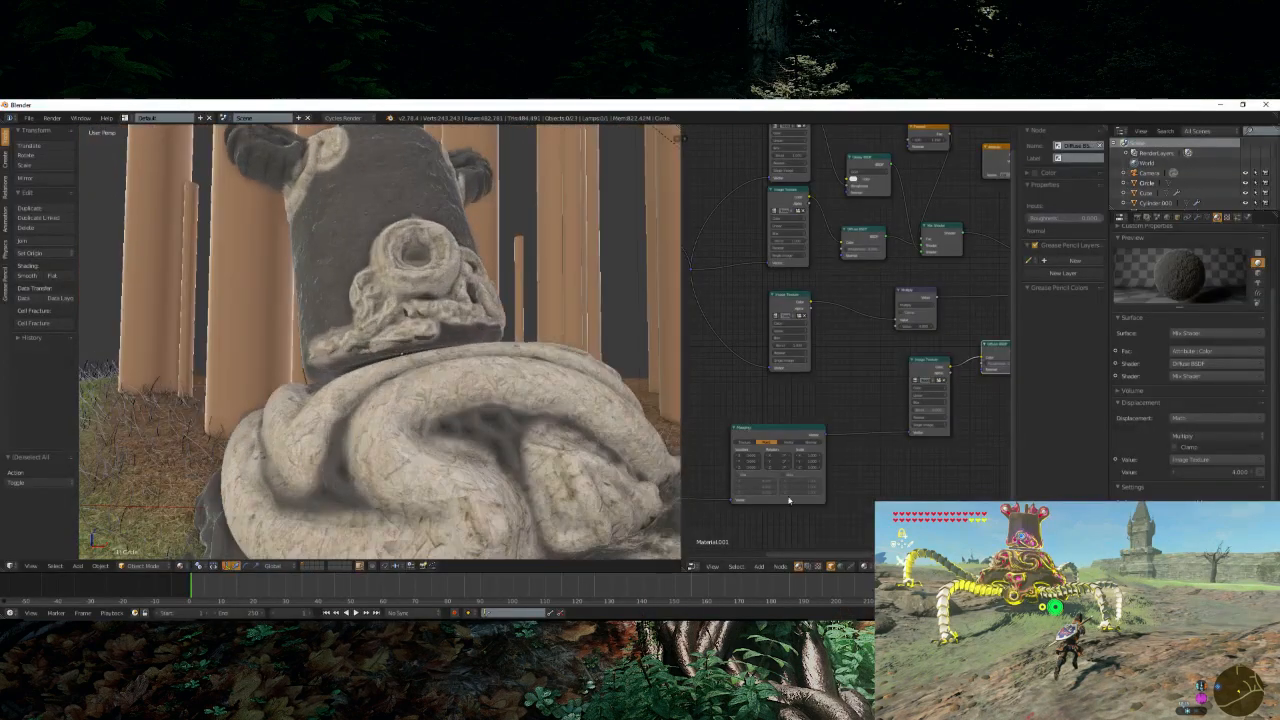
middle_click_drag(967, 418, 955, 342)
scroll(955, 342, "up", 2)
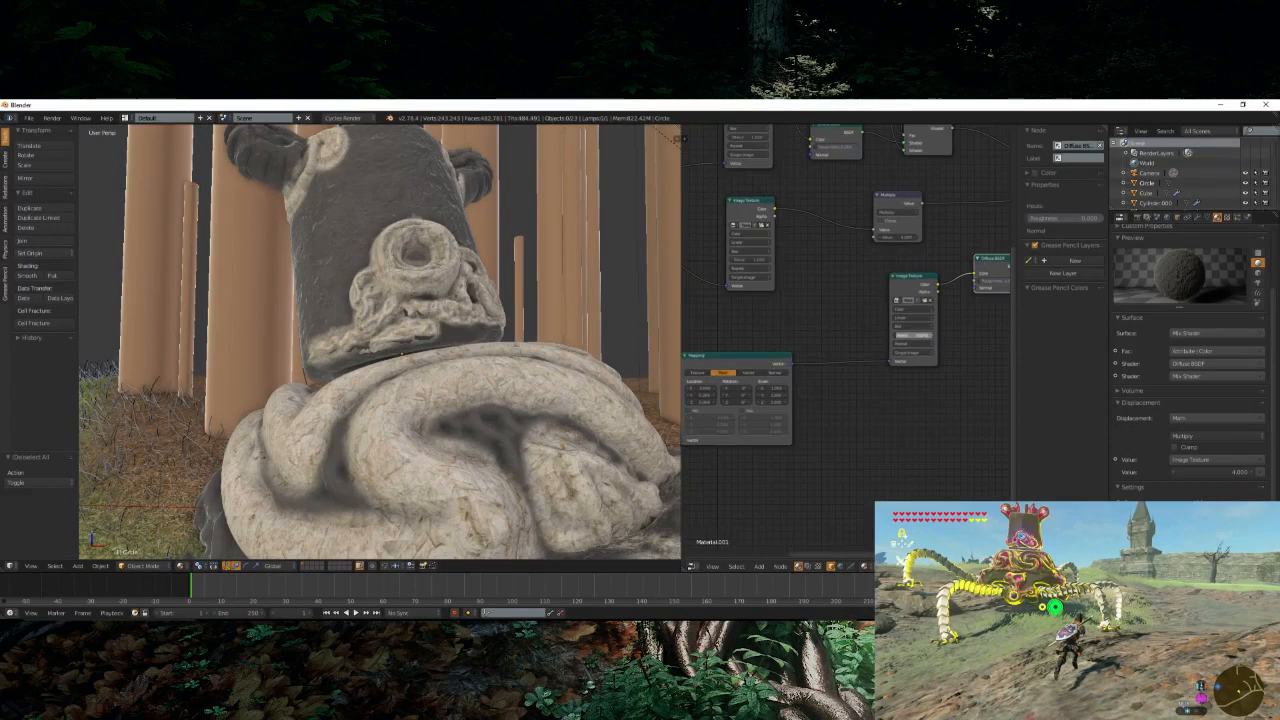
- Put the stone model in Vertex Paint mode and paint a curved dark stroke along the lower part of the eye ring
scroll(373, 406, "up", 4)
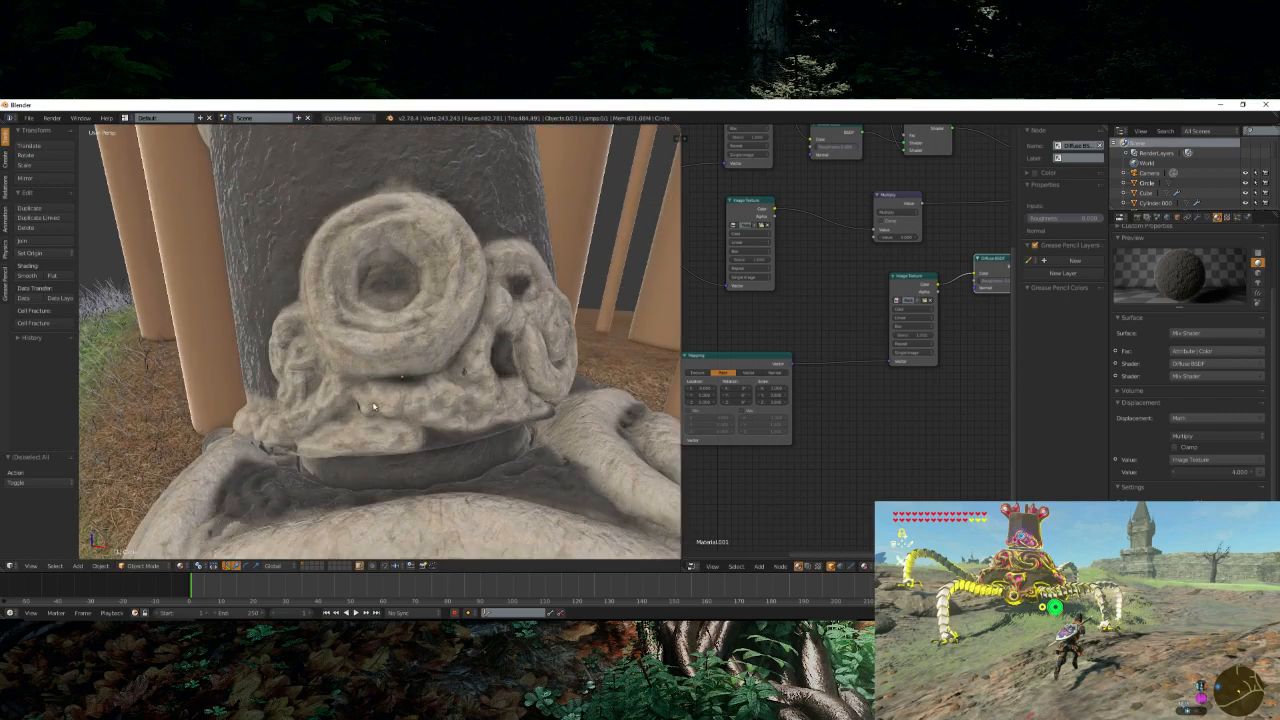
scroll(373, 406, "up", 2)
left_click(140, 566)
left_click(146, 524)
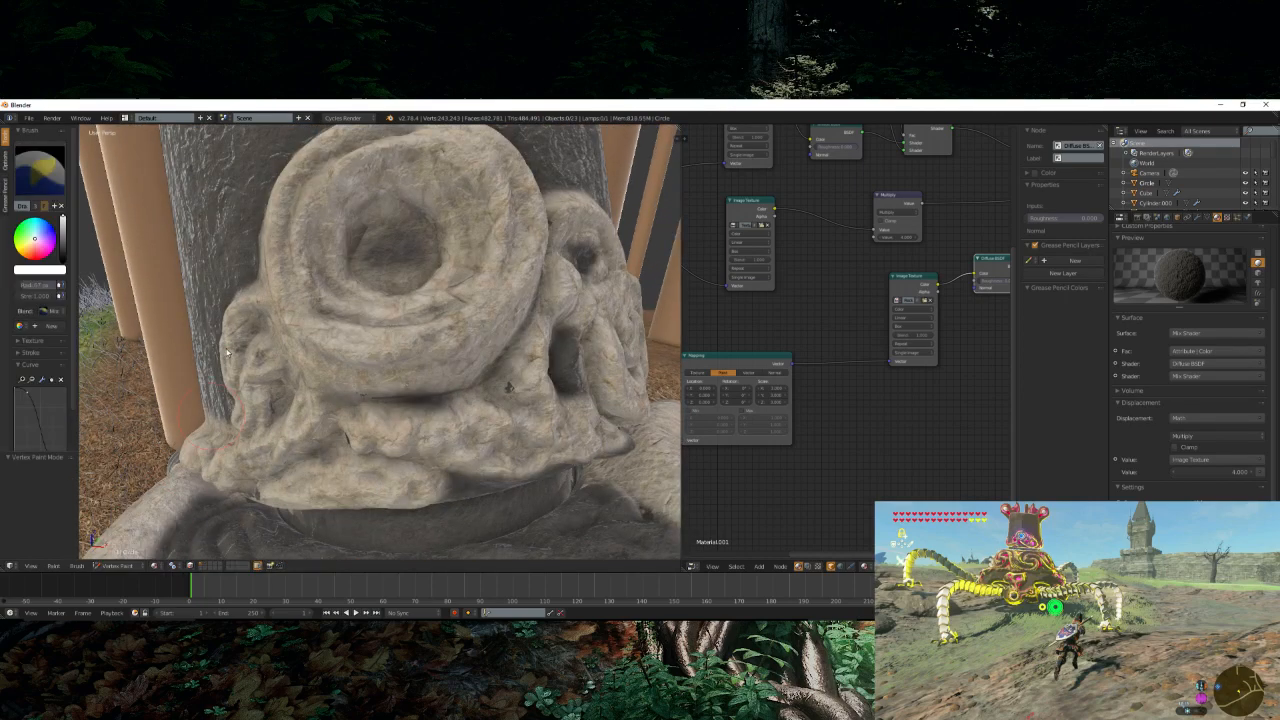
scroll(226, 352, "up", 2)
mouse_move(387, 324)
left_mouse_down()
mouse_move(499, 301)
mouse_move(488, 280)
mouse_move(370, 298)
mouse_move(270, 275)
mouse_move(267, 247)
left_mouse_up()
- Paint two curved dark strokes around the eye socket, one on each side of it
scroll(267, 247, "down", 2)
middle_click_drag(267, 247, 329, 311, "shift")
scroll(329, 311, "up", 4)
scroll(333, 316, "down", 2)
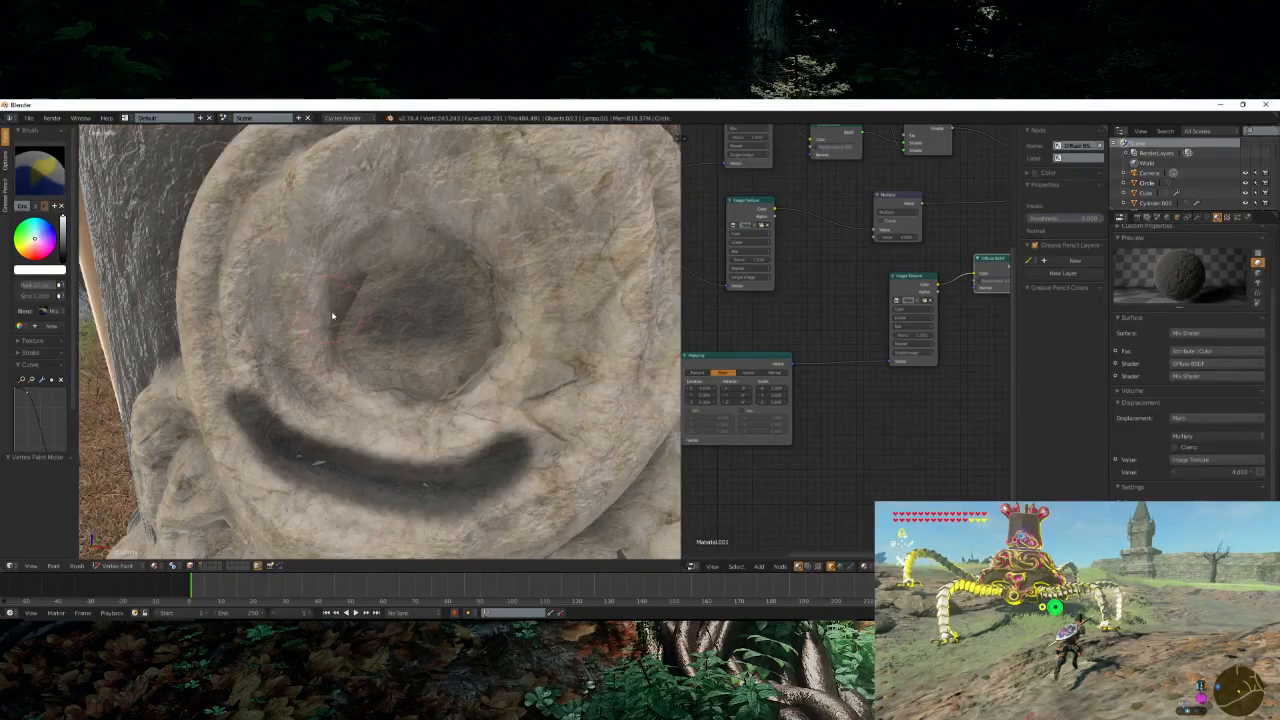
mouse_move(312, 384)
left_mouse_down()
mouse_move(288, 340)
mouse_move(282, 232)
mouse_move(314, 198)
left_mouse_up()
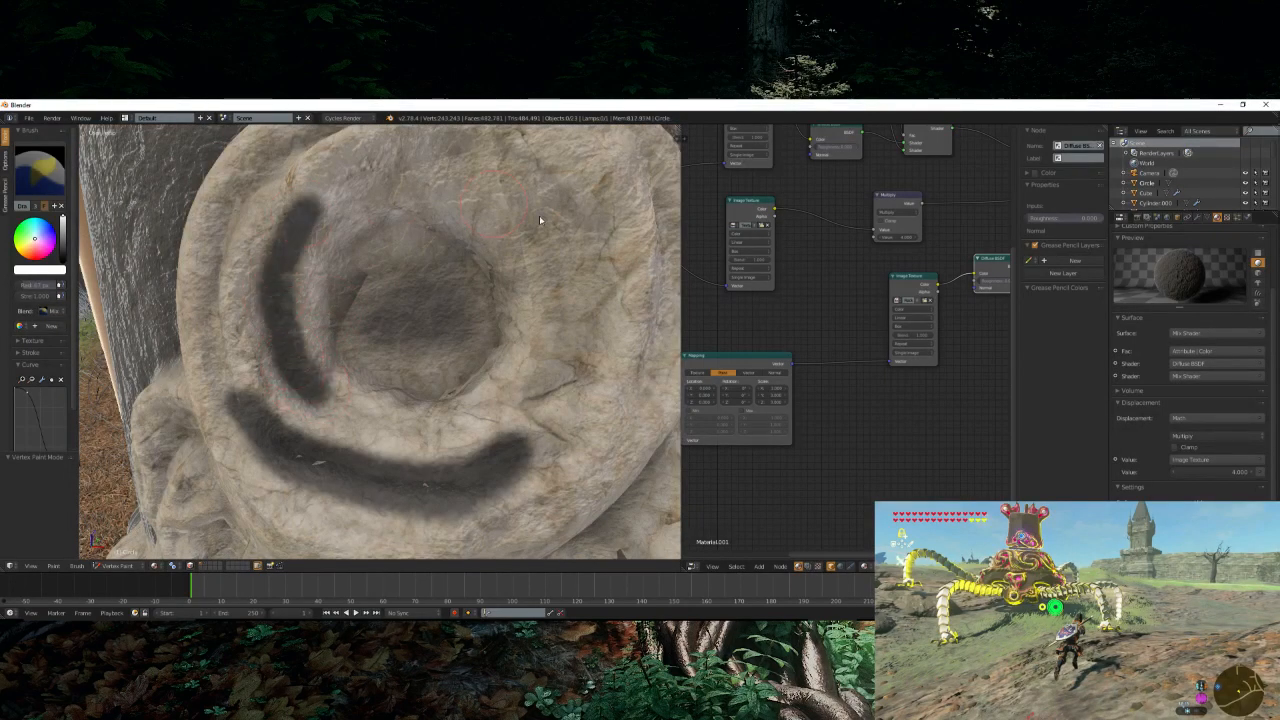
mouse_move(557, 399)
left_mouse_down()
mouse_move(590, 270)
mouse_move(540, 195)
left_mouse_up()
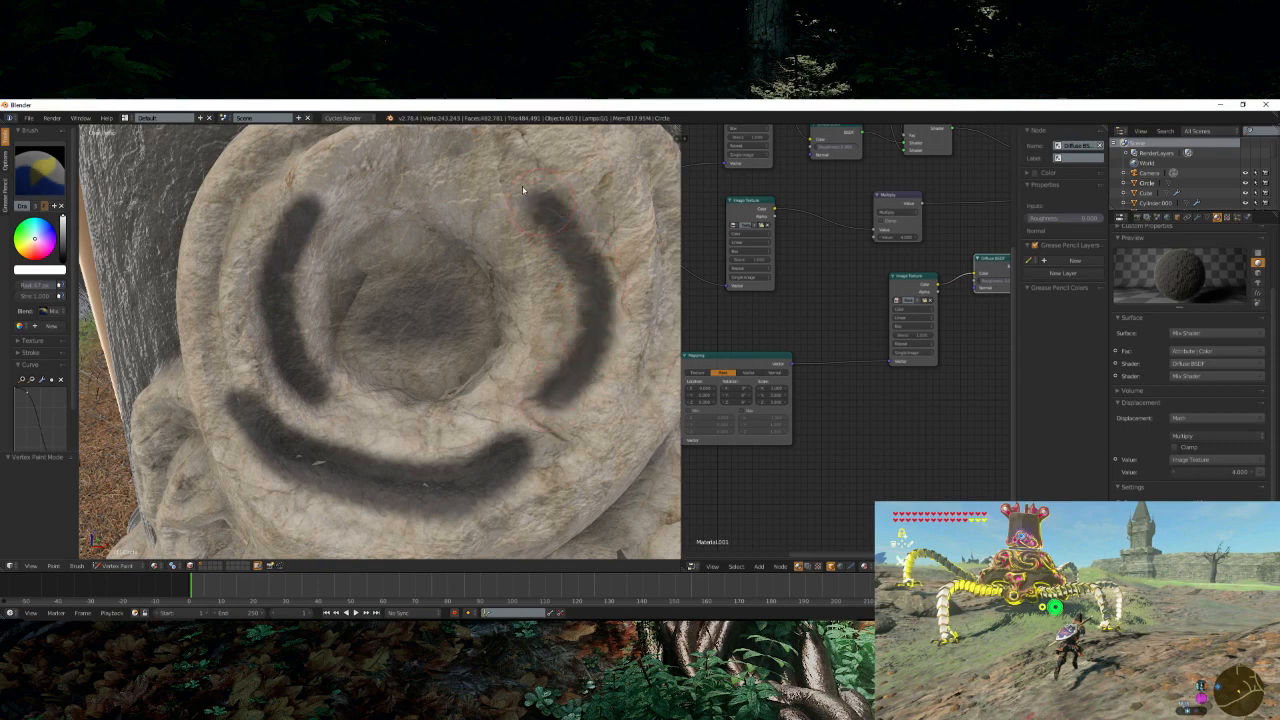
- Paint short dark strokes in the recesses of the small carved loop beside the eye
scroll(514, 217, "down", 6)
scroll(538, 225, "up", 8)
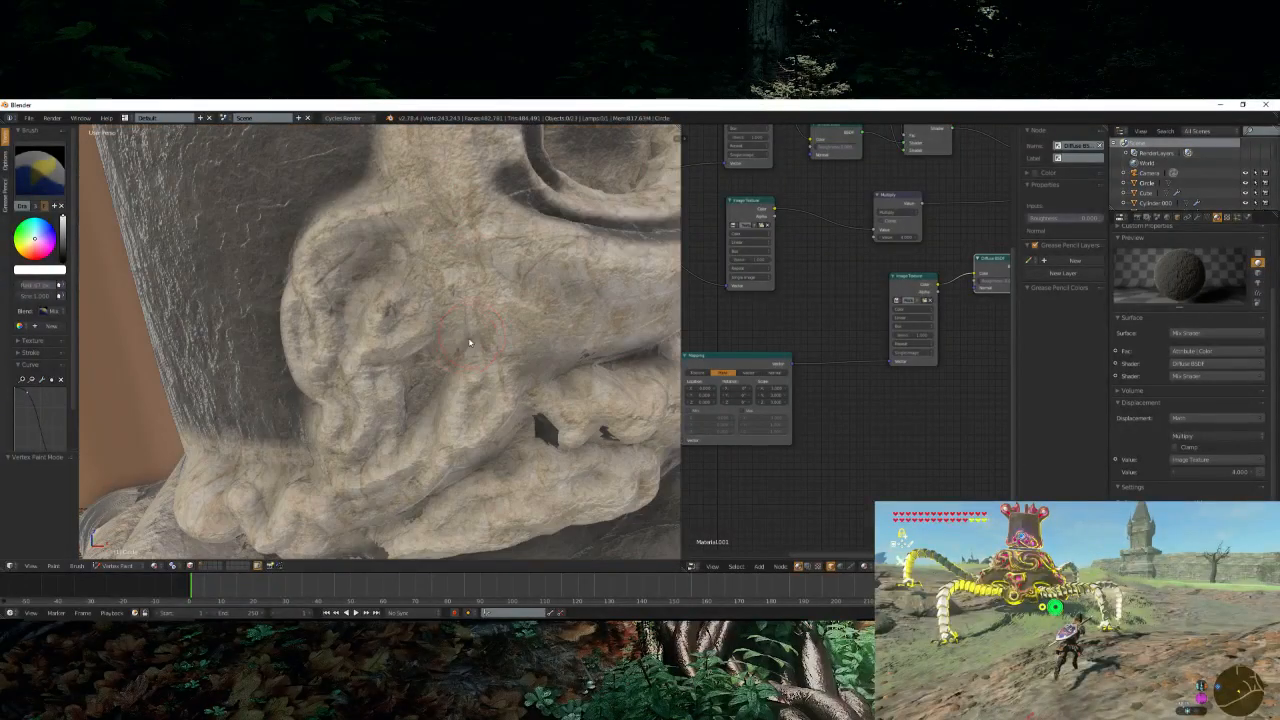
left_click_drag(382, 270, 343, 337)
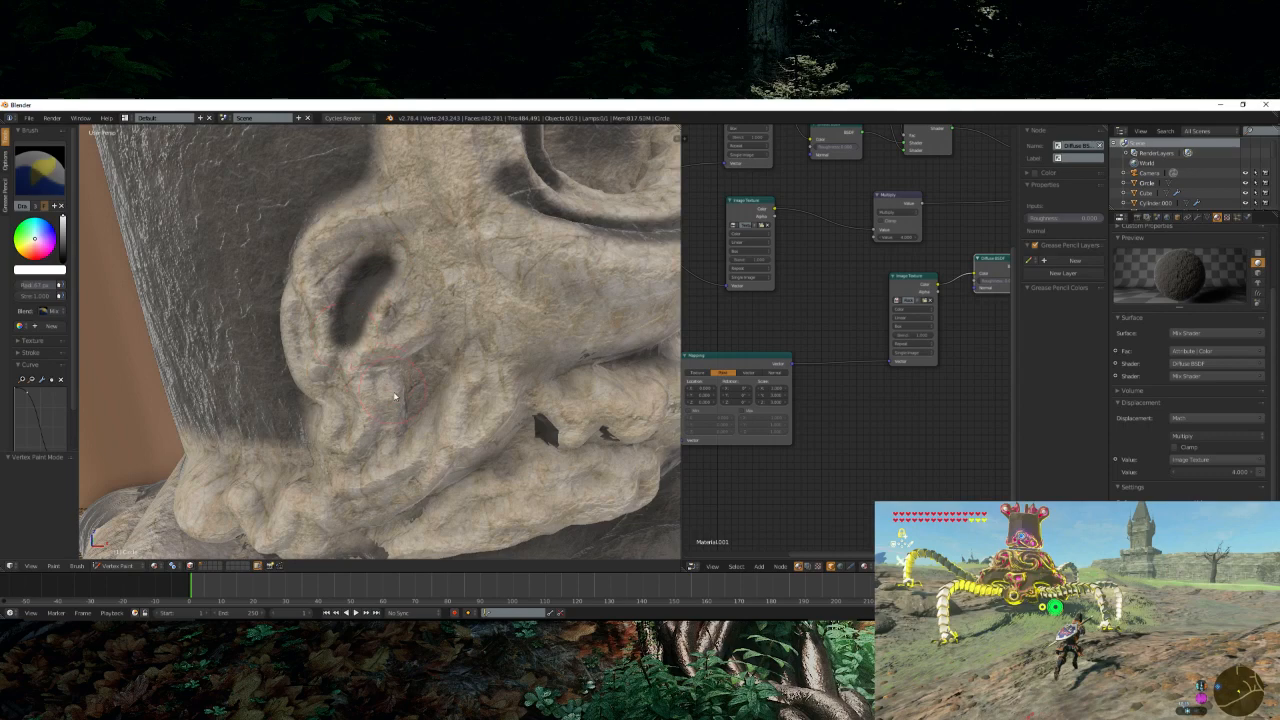
left_click_drag(414, 401, 432, 362)
- Paint dark stone along the upper edge of the carved rim at the base of the head
middle_click_drag(440, 436, 448, 364)
scroll(448, 363, "up", 3)
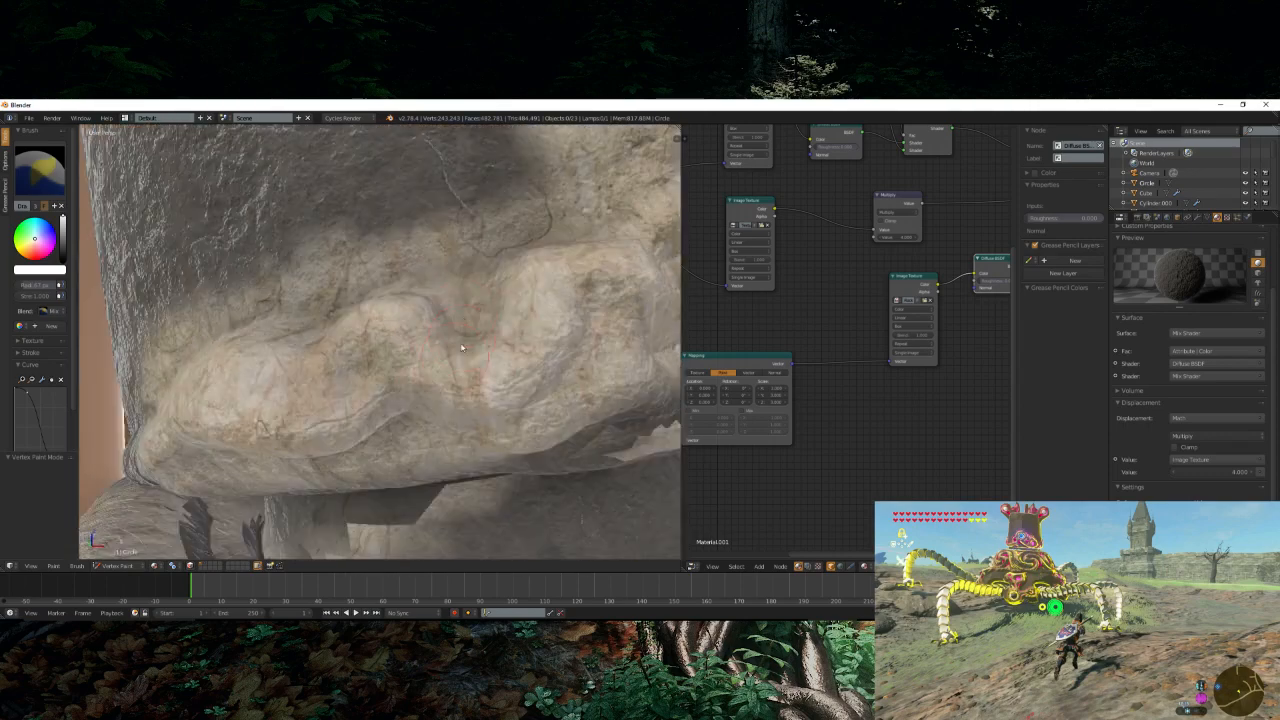
middle_click_drag(516, 203, 451, 247)
mouse_move(451, 247)
left_mouse_down()
mouse_move(445, 280)
mouse_move(274, 327)
mouse_move(230, 382)
left_mouse_up()
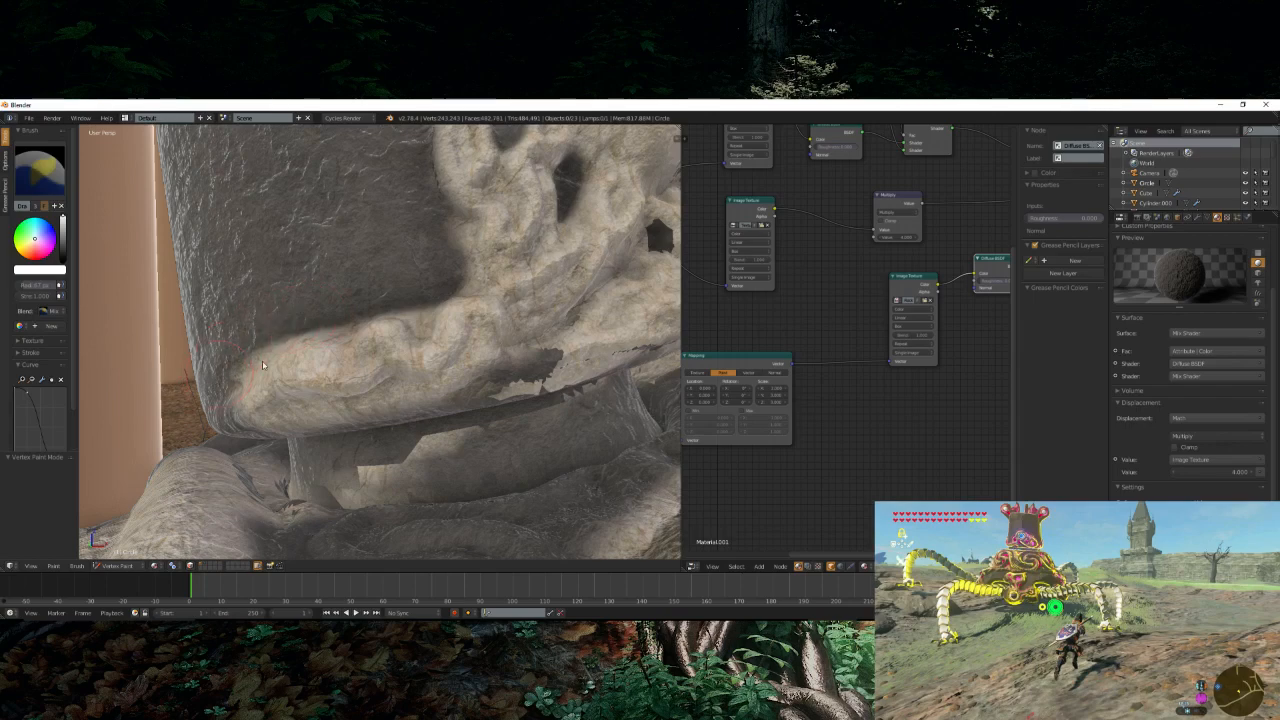
- Paint dark stone along the underside of the head's lower rim, working around toward the other side
middle_click_drag(505, 399, 450, 392)
left_click_drag(451, 369, 377, 387)
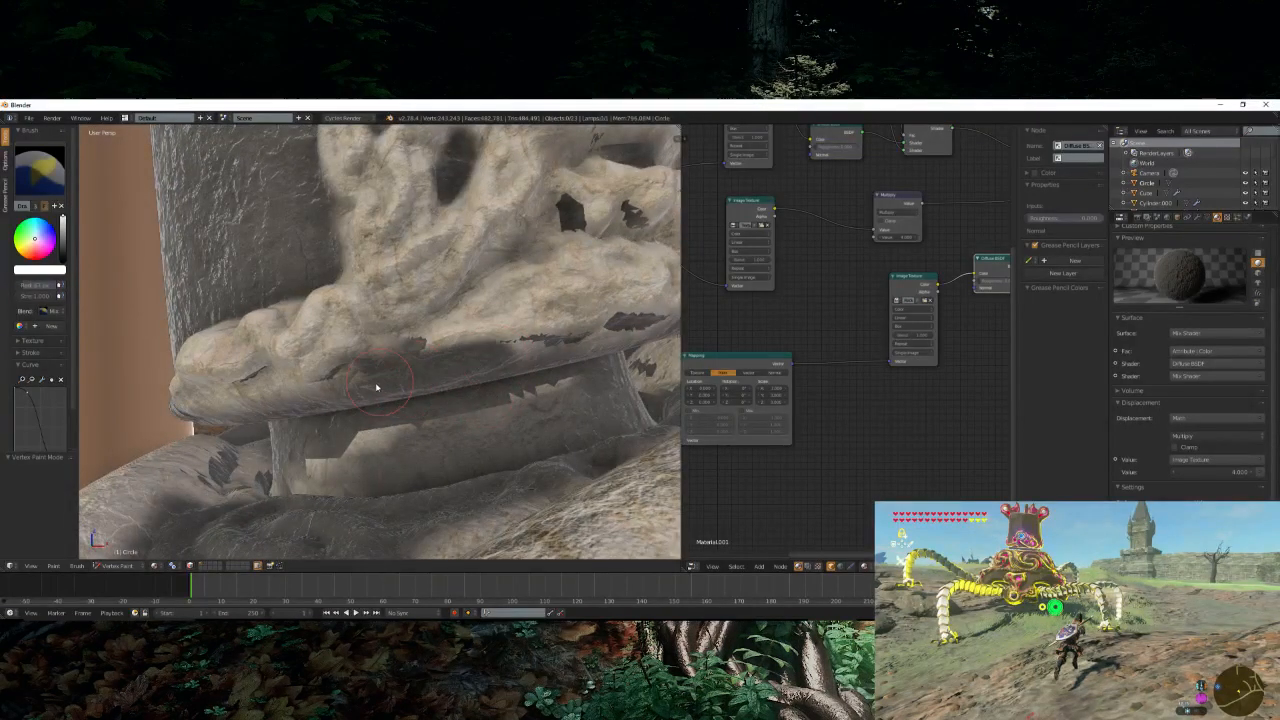
left_click_drag(511, 346, 460, 350)
left_click_drag(504, 312, 424, 350)
mouse_move(509, 298)
middle_mouse_down()
mouse_move(432, 325)
mouse_move(422, 345)
middle_mouse_up()
mouse_move(402, 352)
left_mouse_down()
mouse_move(387, 343)
mouse_move(540, 335)
left_mouse_up()
mouse_move(540, 335)
middle_mouse_down()
mouse_move(479, 357)
mouse_move(438, 333)
middle_mouse_up()
scroll(438, 333, "up", 5)
mouse_move(393, 318)
left_mouse_down()
mouse_move(320, 320)
mouse_move(443, 294)
mouse_move(465, 326)
left_mouse_up()
scroll(465, 326, "down", 5)
middle_click_drag(465, 326, 353, 349)
scroll(353, 349, "up", 6)
mouse_move(355, 314)
left_mouse_down()
mouse_move(371, 351)
mouse_move(343, 323)
mouse_move(354, 296)
left_mouse_up()
- Paint a thin dark curved groove along the outer lower part of the spiral on the head's side
mouse_move(354, 296)
middle_mouse_down()
mouse_move(421, 337)
mouse_move(316, 379)
middle_mouse_up()
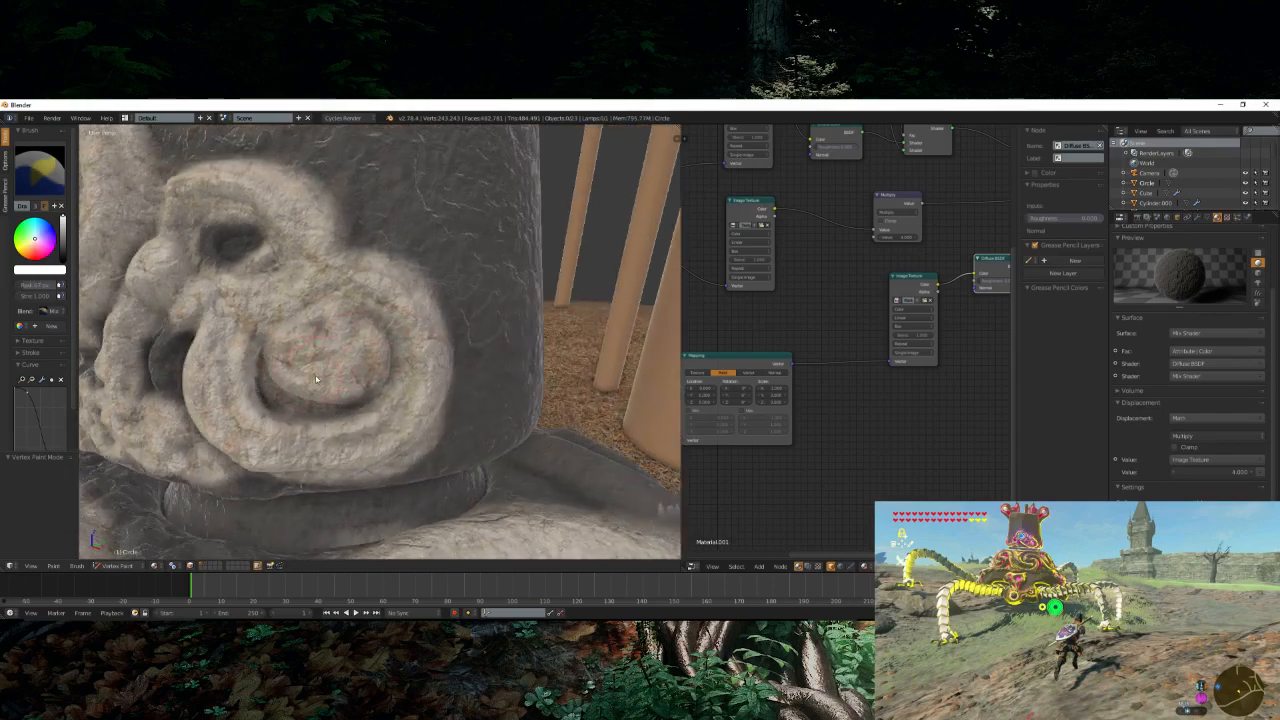
scroll(345, 437, "up", 3)
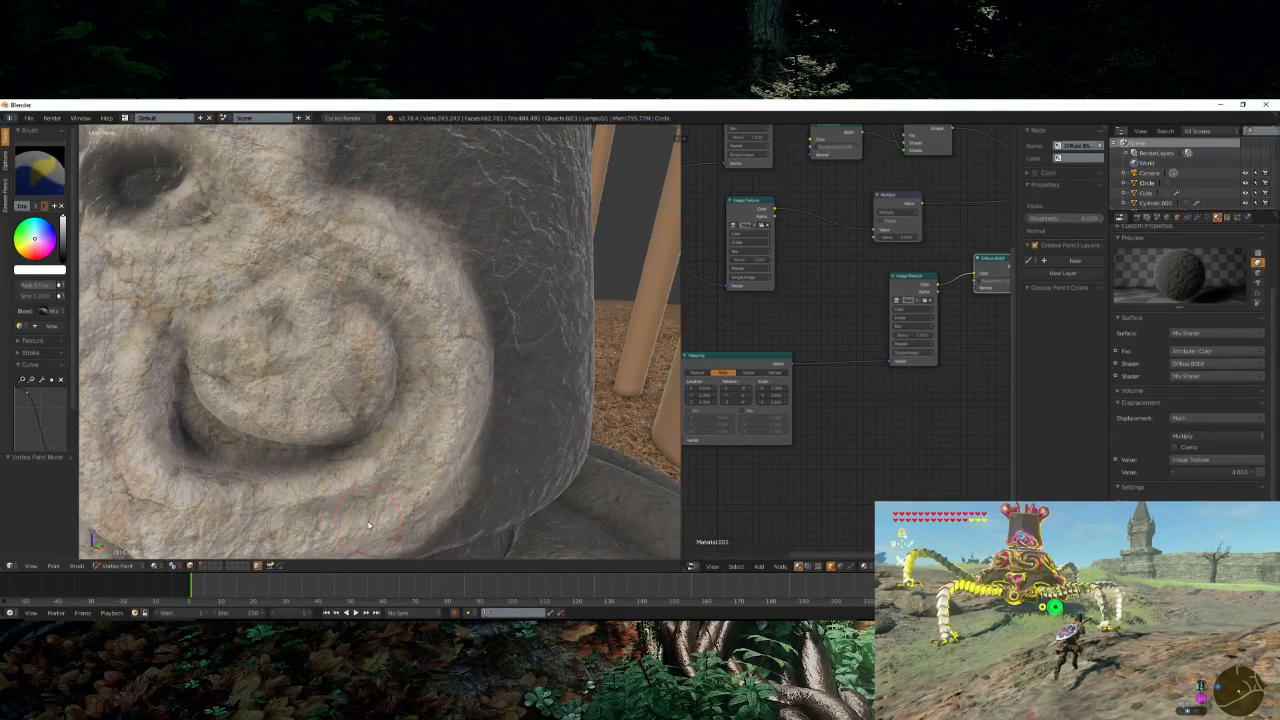
scroll(462, 409, "up", 3)
mouse_move(559, 253)
left_mouse_down()
mouse_move(440, 363)
mouse_move(466, 366)
mouse_move(475, 357)
mouse_move(265, 395)
left_mouse_up()
scroll(265, 395, "down", 6)
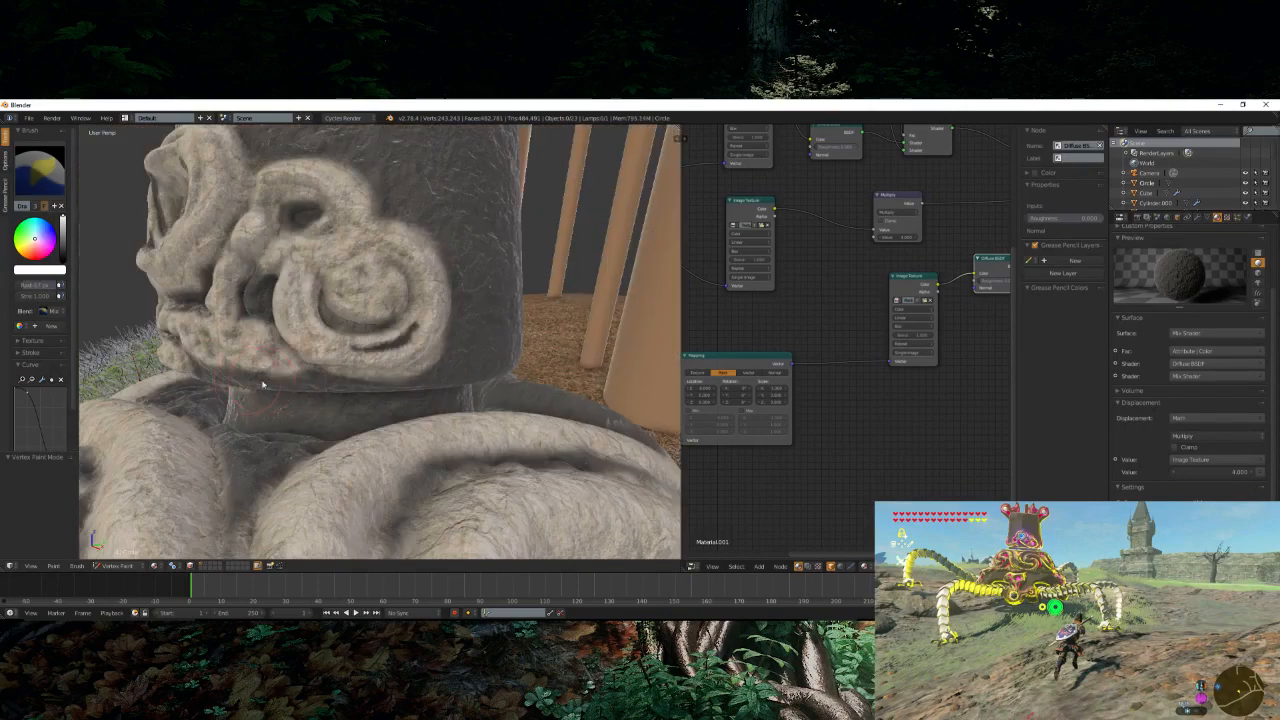
- Paint a second dark groove down the inner side of the same spiral, facing the eye
scroll(357, 411, "up", 5)
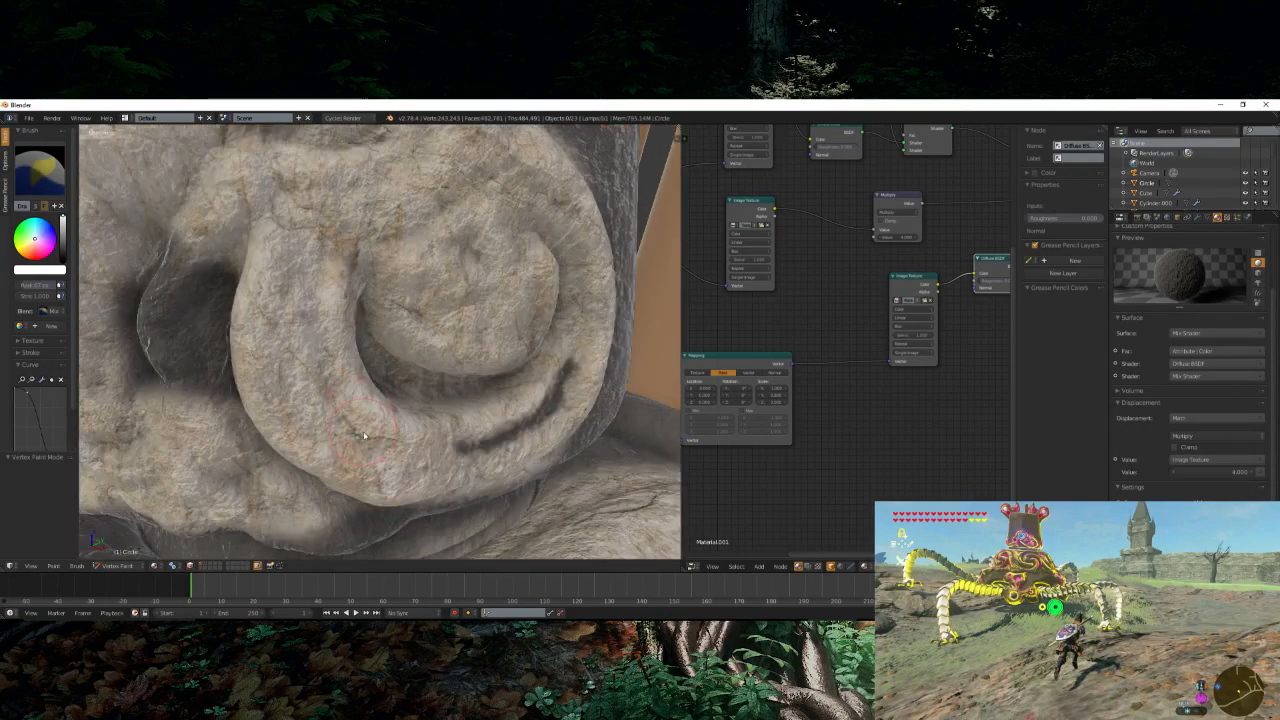
mouse_move(364, 435)
left_mouse_down()
mouse_move(328, 360)
mouse_move(315, 248)
left_mouse_up()
scroll(317, 321, "down", 7)
scroll(351, 328, "up", 6)
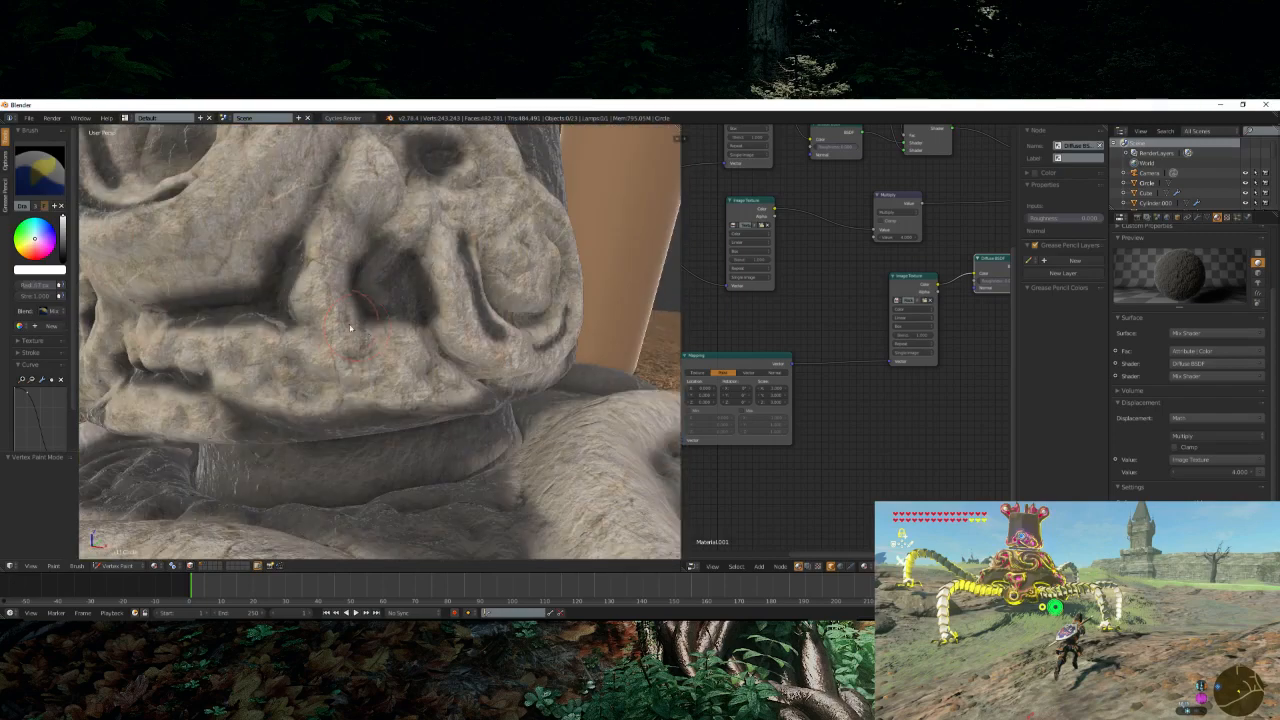
- Set the brush colour to black and paint light stone over the dark jagged patches beneath the rim's front
middle_click_drag(351, 328, 319, 322)
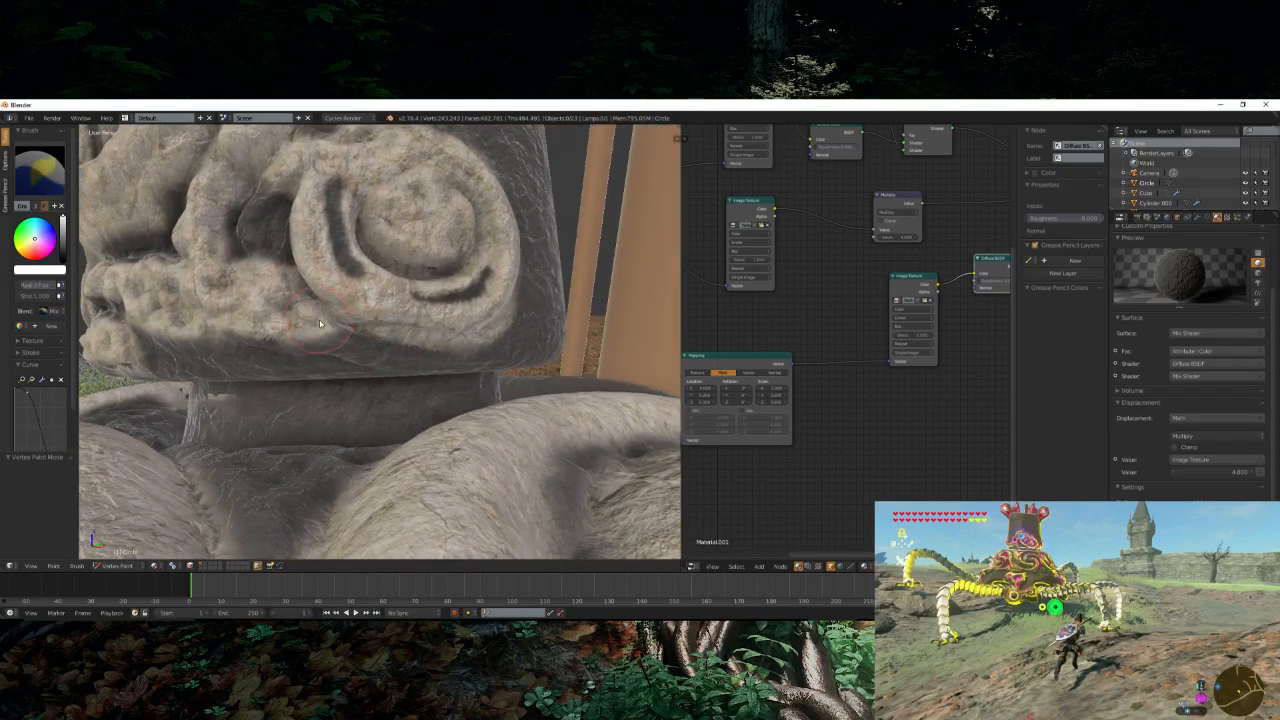
middle_click_drag(397, 360, 93, 276)
left_click_drag(63, 249, 63, 267)
middle_click_drag(286, 294, 385, 290)
scroll(302, 292, "up", 2)
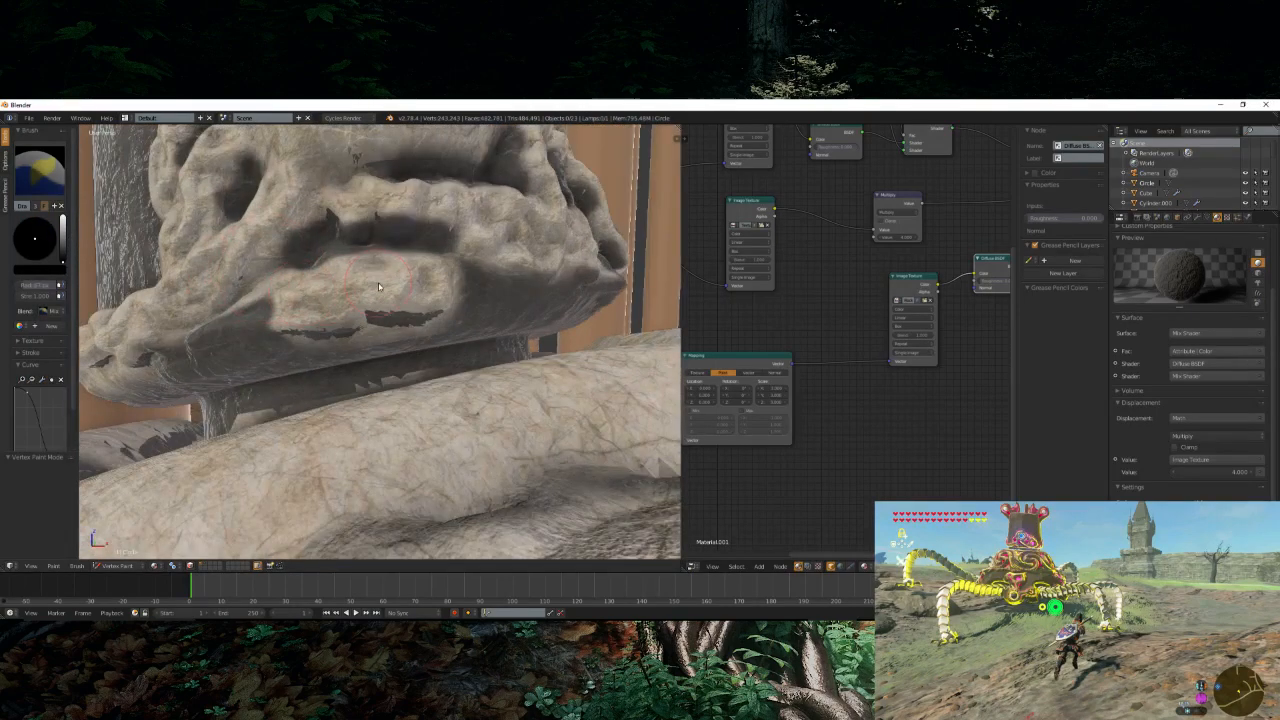
scroll(415, 291, "up", 4)
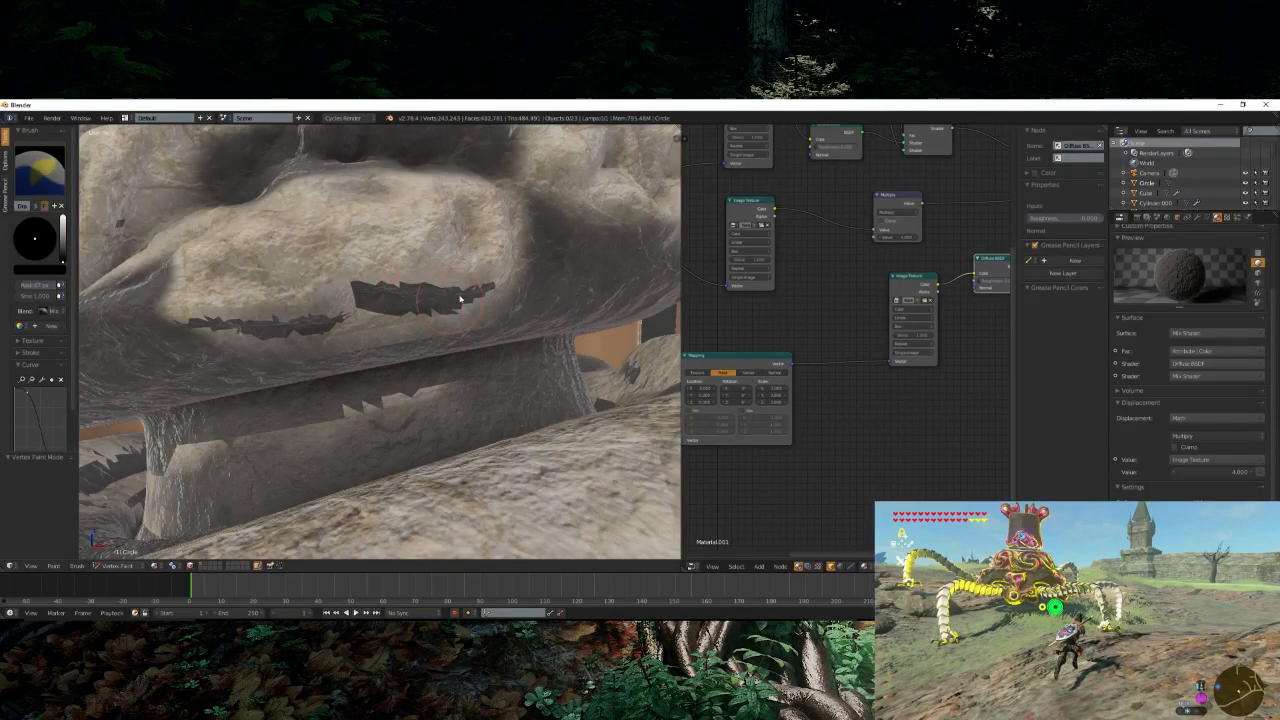
mouse_move(460, 299)
left_mouse_down()
mouse_move(263, 322)
mouse_move(197, 316)
left_mouse_up()
- Switch to the camera view and render the scene to check the painted model
scroll(197, 316, "down", 5)
mouse_move(197, 316)
middle_mouse_down()
mouse_move(354, 326)
mouse_move(306, 349)
mouse_move(453, 431)
mouse_move(450, 352)
mouse_move(490, 389)
middle_mouse_up()
scroll(340, 325, "down", 9)
scroll(306, 349, "up", 5)
scroll(450, 352, "up", 5)
key("KP_0")
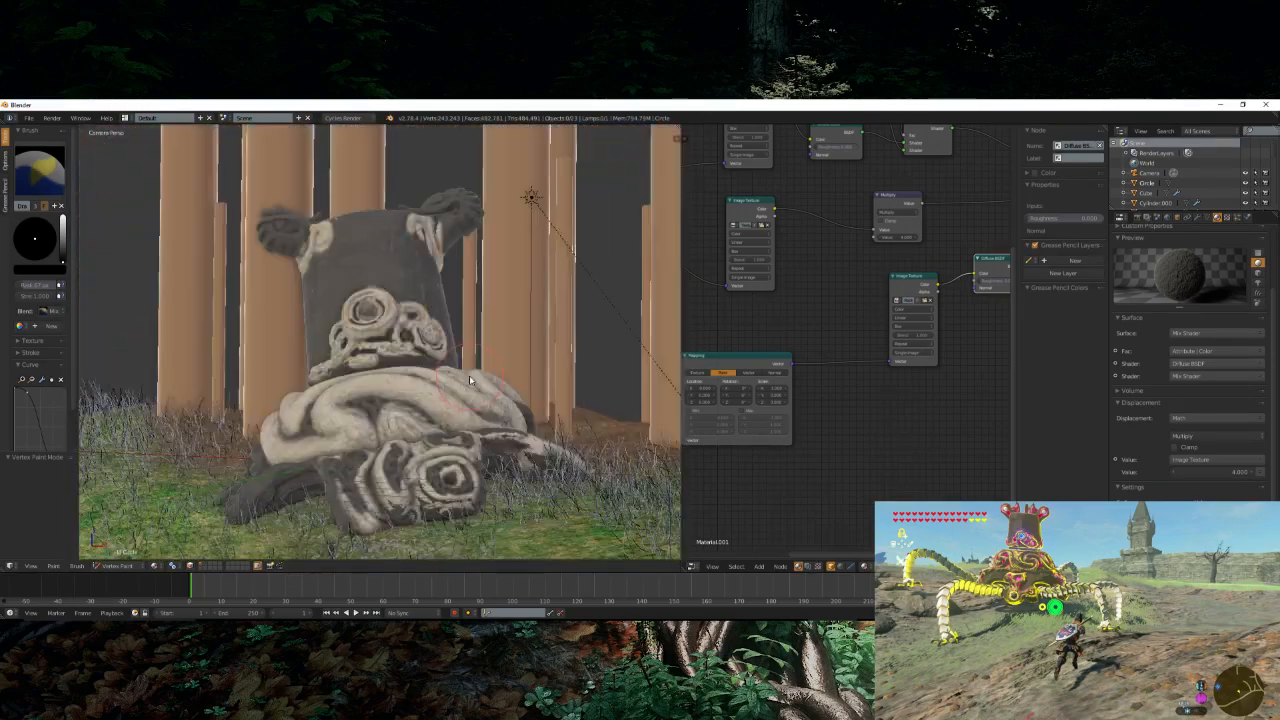
scroll(472, 380, "down", 5)
key("F12")
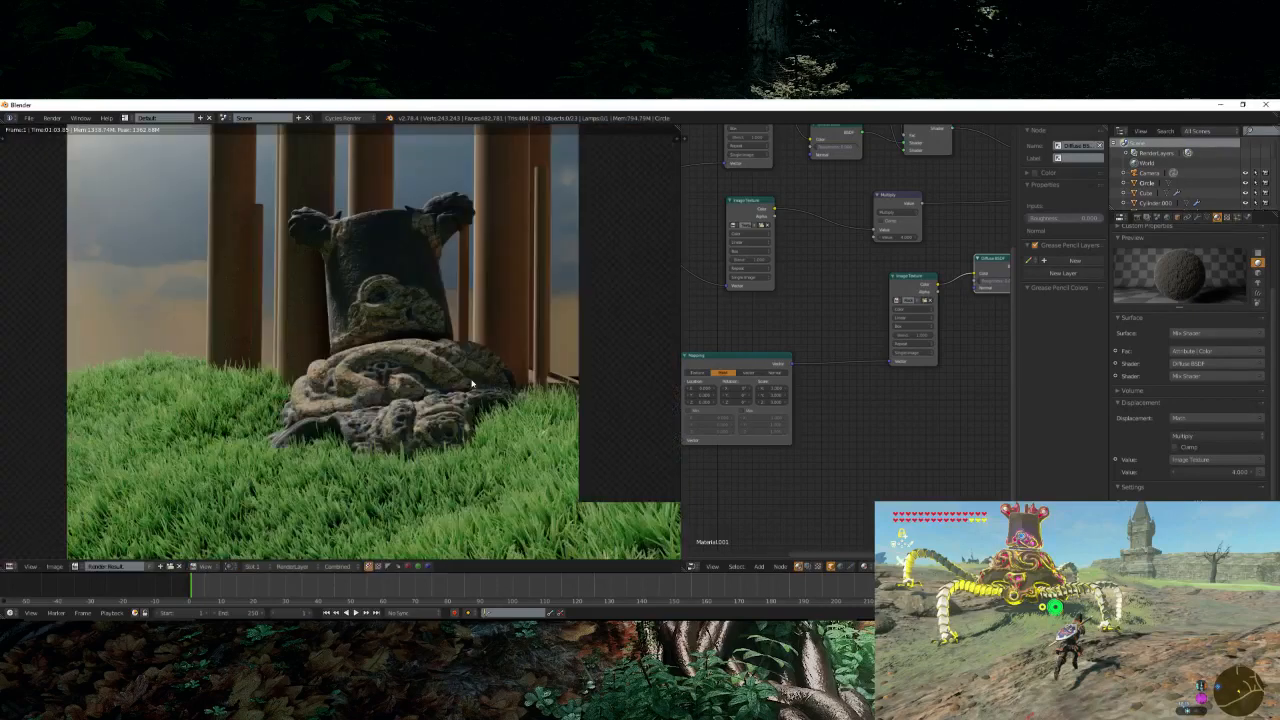
key("Escape")
- Set the brush colour to white and paint a curved dark groove in the carved spiral at the base of the horn
middle_click_drag(295, 246, 330, 285)
scroll(330, 285, "up", 5)
scroll(320, 250, "up", 2)
middle_click_drag(305, 215, 360, 338, "shift")
scroll(360, 338, "up", 6)
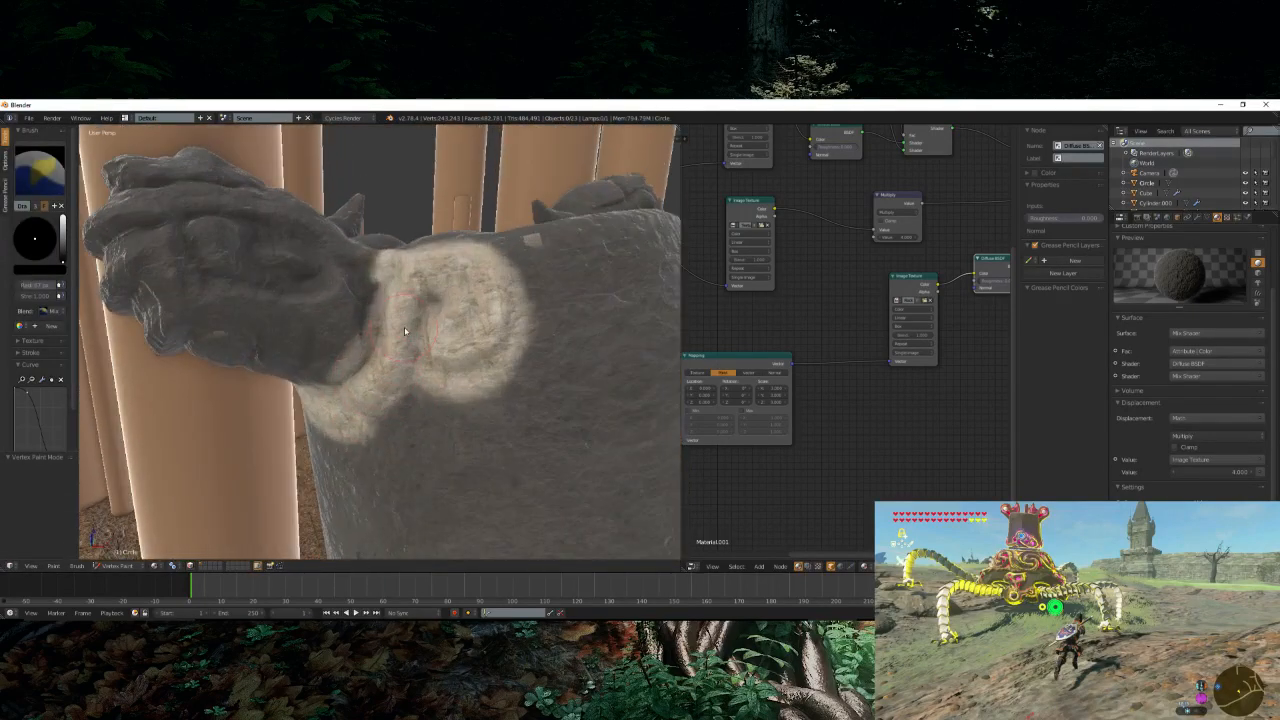
left_click_drag(62, 238, 64, 212)
scroll(470, 400, "up", 2)
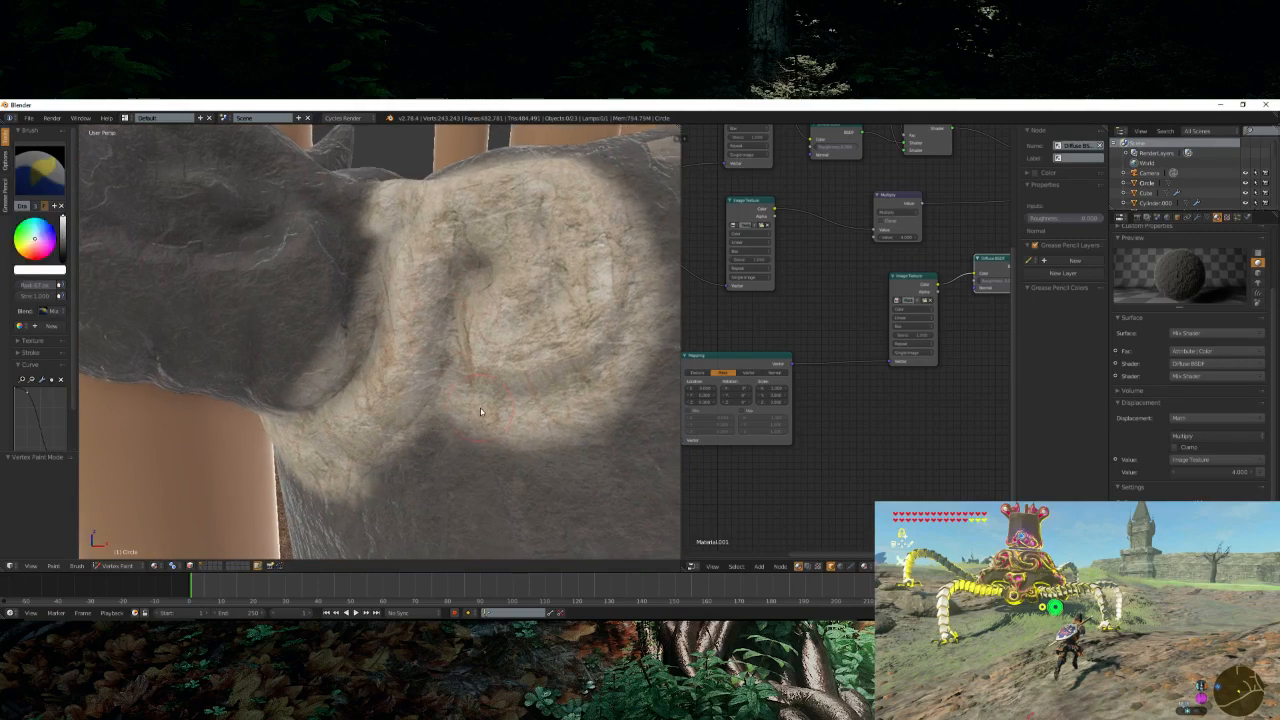
mouse_move(480, 417)
left_mouse_down()
mouse_move(456, 398)
mouse_move(467, 401)
mouse_move(474, 303)
mouse_move(515, 243)
left_mouse_up()
- Add a dark inner stroke to the horn's spiral and trim its outer edge with dark stone
scroll(501, 418, "down", 4)
mouse_move(501, 418)
middle_mouse_down()
mouse_move(517, 417)
mouse_move(424, 476)
middle_mouse_up()
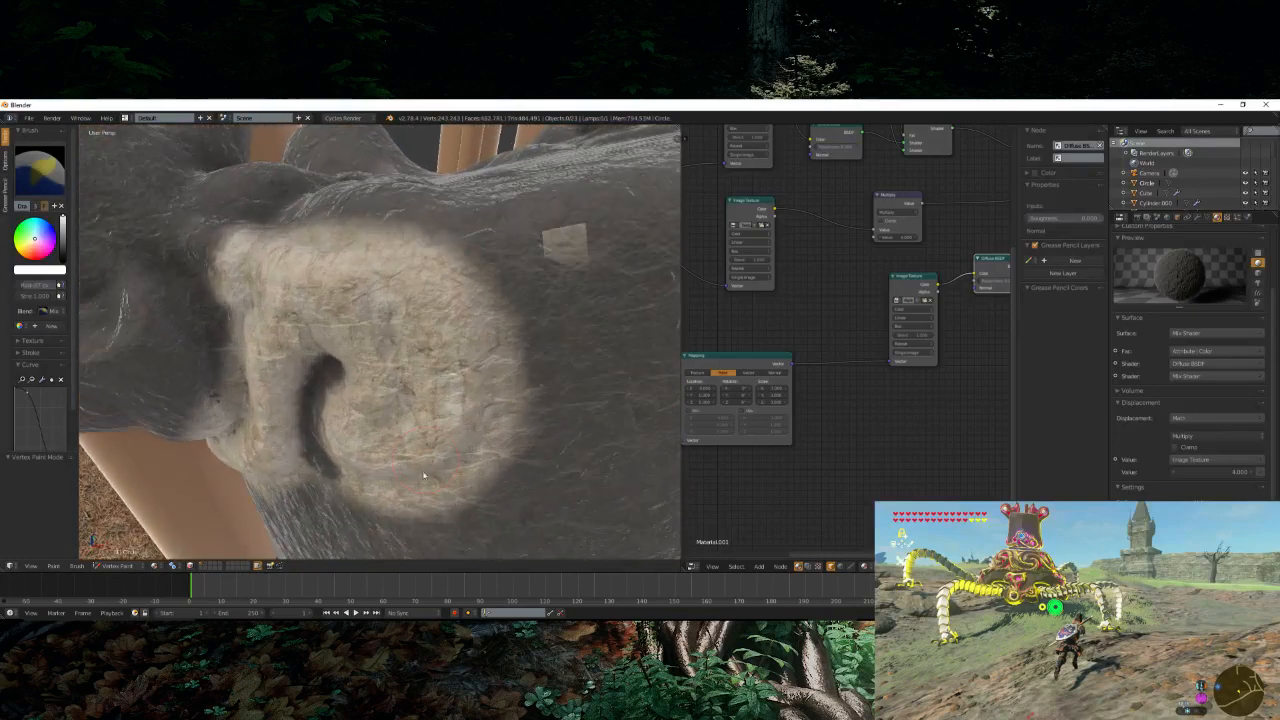
mouse_move(404, 405)
left_mouse_down()
mouse_move(410, 320)
mouse_move(348, 273)
left_mouse_up()
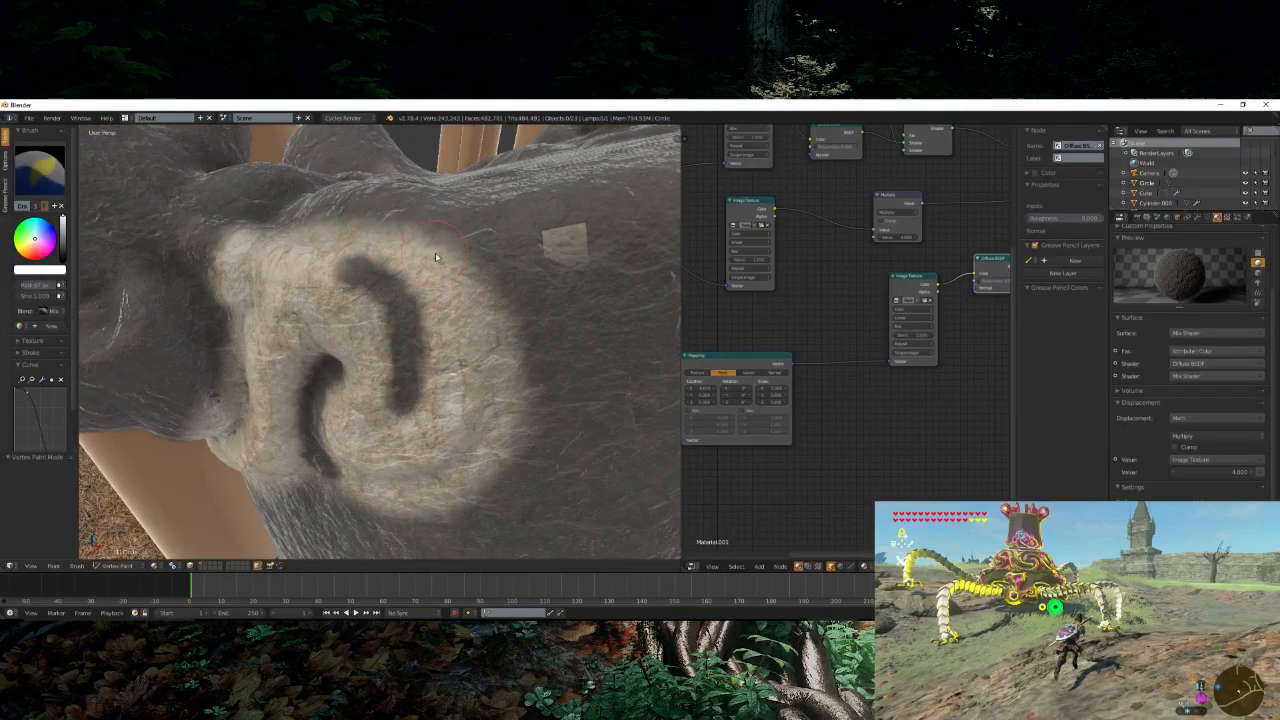
mouse_move(435, 257)
left_mouse_down()
mouse_move(503, 379)
mouse_move(470, 465)
mouse_move(414, 497)
left_mouse_up()
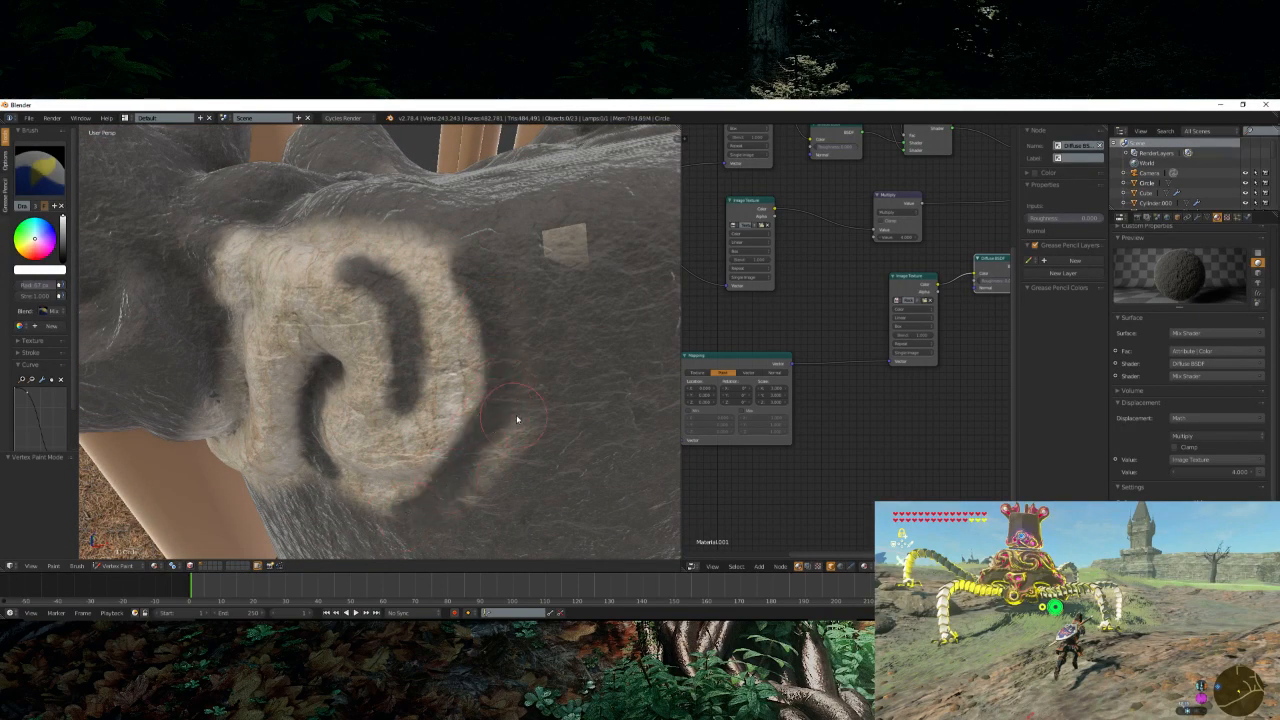
mouse_move(516, 419)
left_mouse_down()
mouse_move(400, 491)
mouse_move(405, 512)
left_mouse_up()
- Set the brush colour to black and paint light stone over the inner dark stroke of the horn's spiral
mouse_move(340, 490)
middle_mouse_down()
mouse_move(332, 419)
mouse_move(354, 424)
mouse_move(364, 403)
middle_mouse_up()
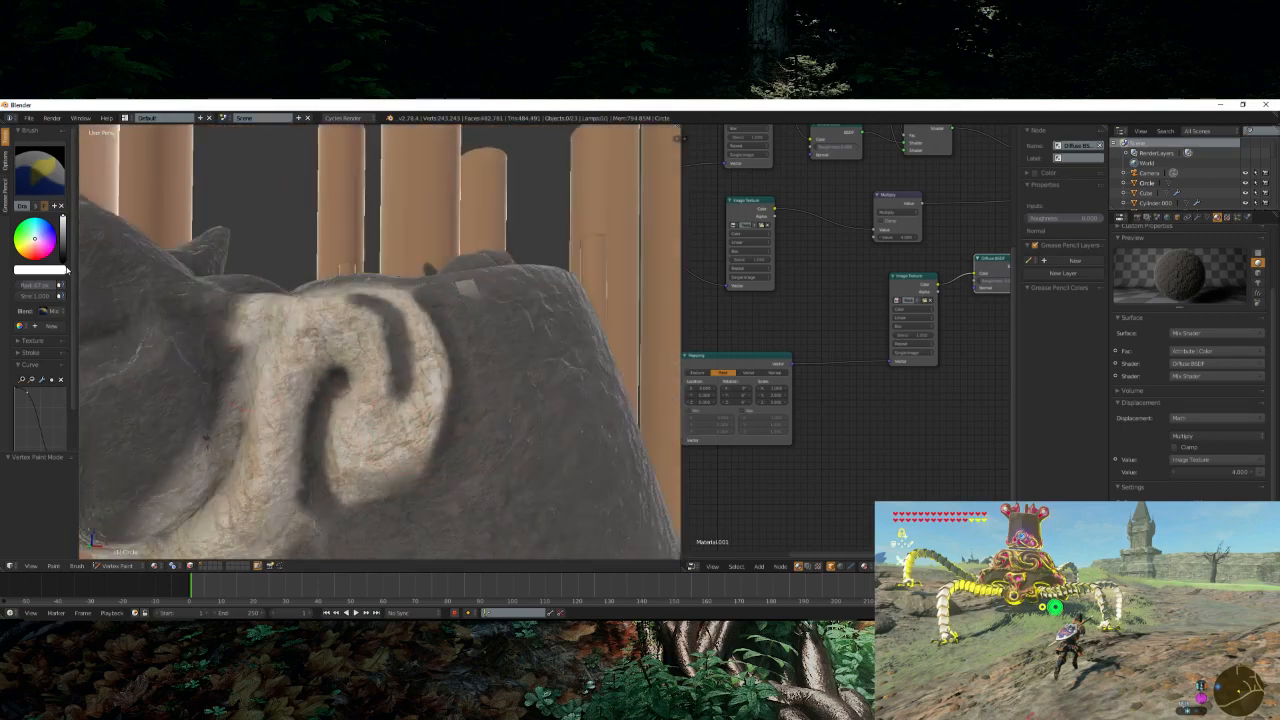
left_click_drag(64, 245, 64, 275)
mouse_move(398, 389)
left_mouse_down()
mouse_move(403, 364)
mouse_move(357, 302)
left_mouse_up()
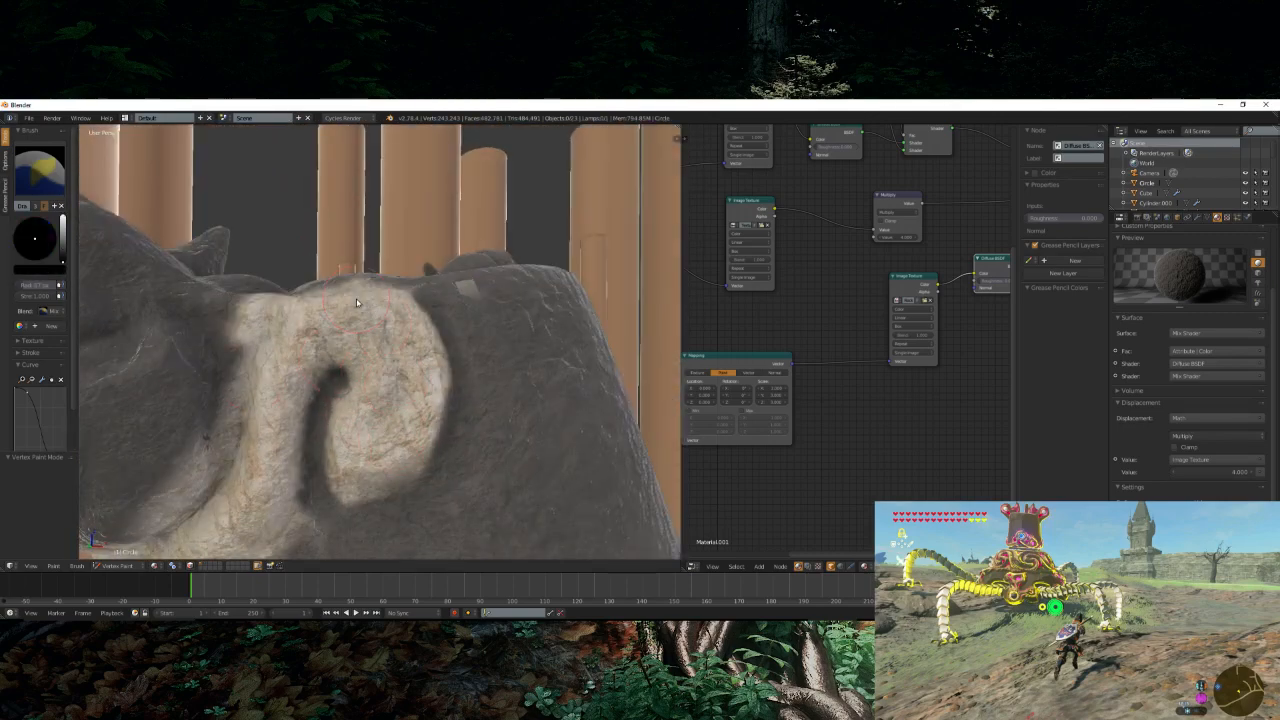
- Set the brush colour to white and paint dark stone into the crease between the horn and its light collar
middle_click_drag(356, 299, 101, 296)
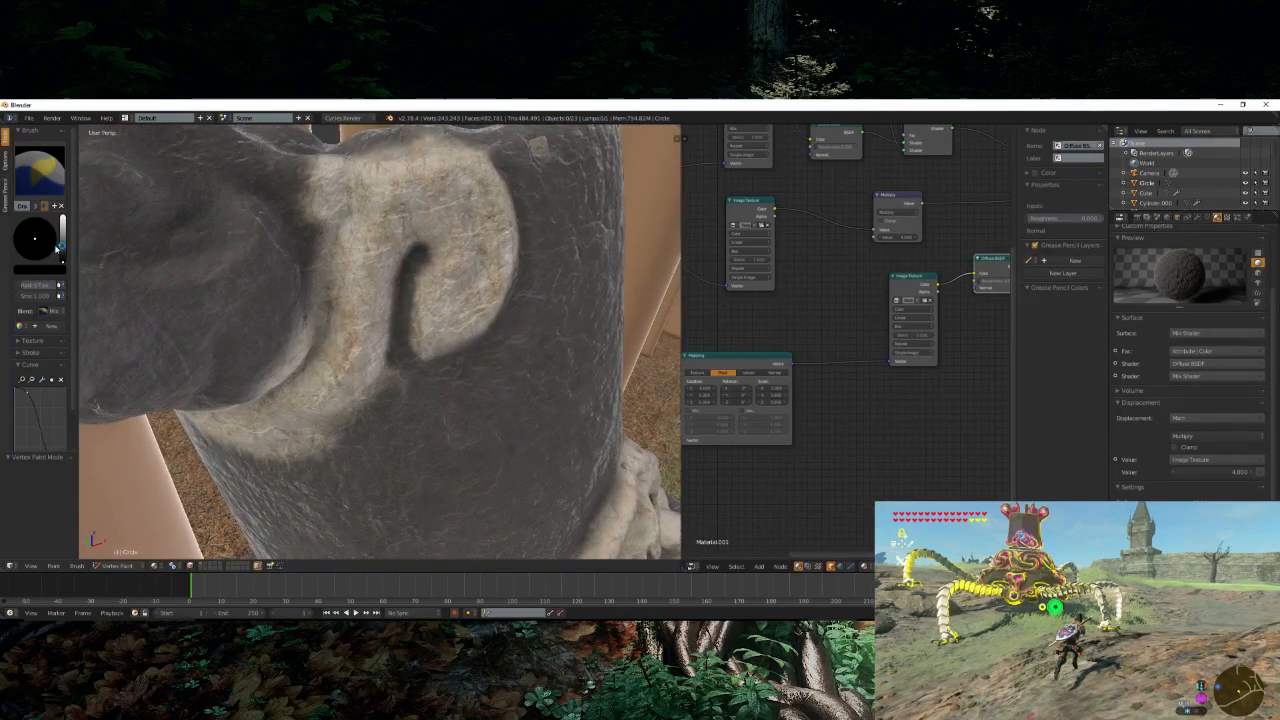
left_click_drag(62, 247, 63, 214)
mouse_move(317, 213)
left_mouse_down()
mouse_move(312, 364)
mouse_move(286, 391)
left_mouse_up()
mouse_move(286, 391)
middle_mouse_down()
mouse_move(323, 314)
mouse_move(371, 346)
middle_mouse_up()
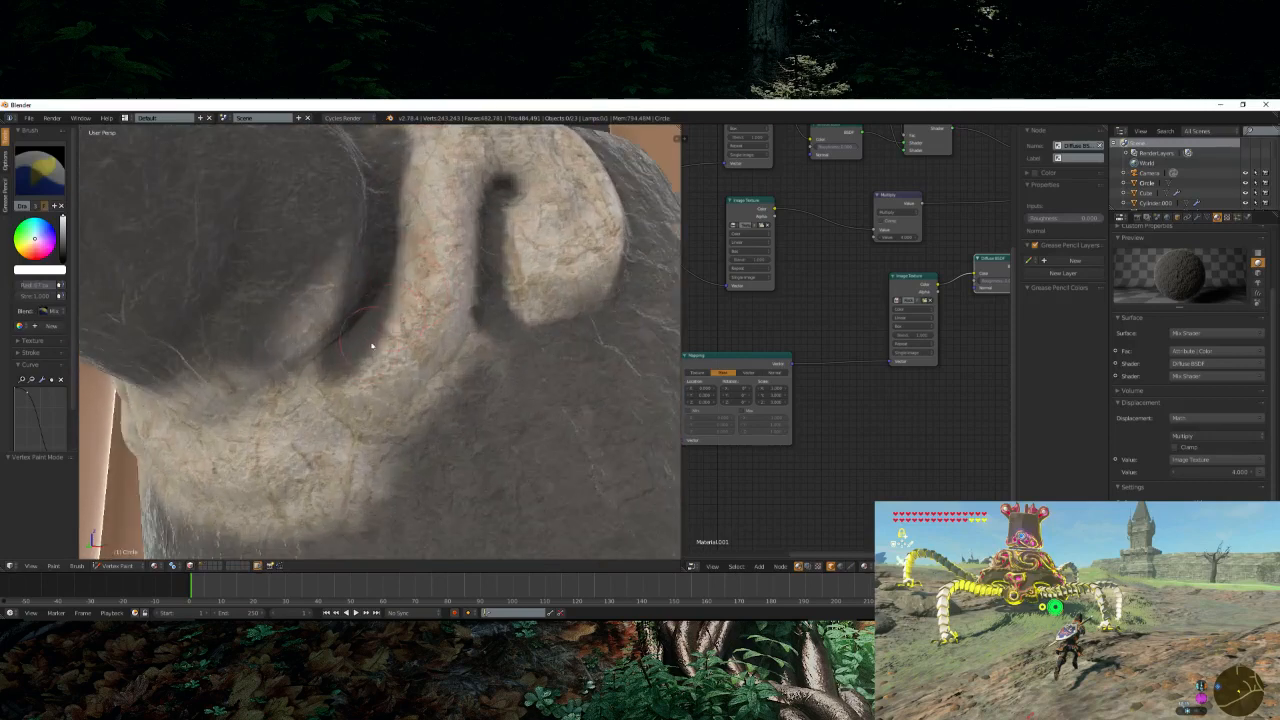
key("ctrl+z")
scroll(316, 364, "up", 1)
mouse_move(314, 363)
left_mouse_down()
mouse_move(378, 218)
mouse_move(371, 277)
left_mouse_up()
middle_click_drag(371, 277, 403, 441)
mouse_move(403, 441)
left_mouse_down()
mouse_move(418, 290)
mouse_move(405, 275)
mouse_move(390, 353)
left_mouse_up()
mouse_move(390, 353)
middle_mouse_down()
mouse_move(400, 323)
mouse_move(392, 362)
middle_mouse_up()
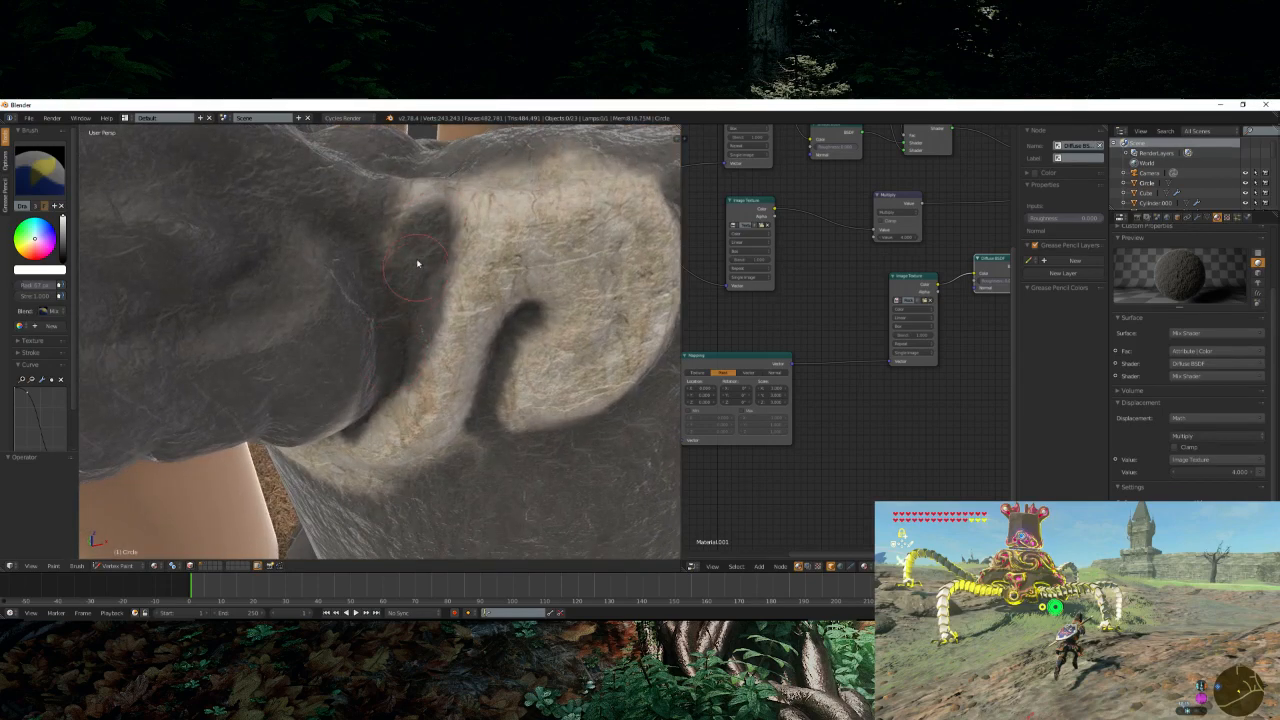
mouse_move(418, 264)
left_mouse_down()
mouse_move(395, 230)
mouse_move(408, 196)
mouse_move(420, 220)
left_mouse_up()
mouse_move(420, 220)
middle_mouse_down()
mouse_move(458, 178)
mouse_move(481, 295)
mouse_move(430, 390)
middle_mouse_up()
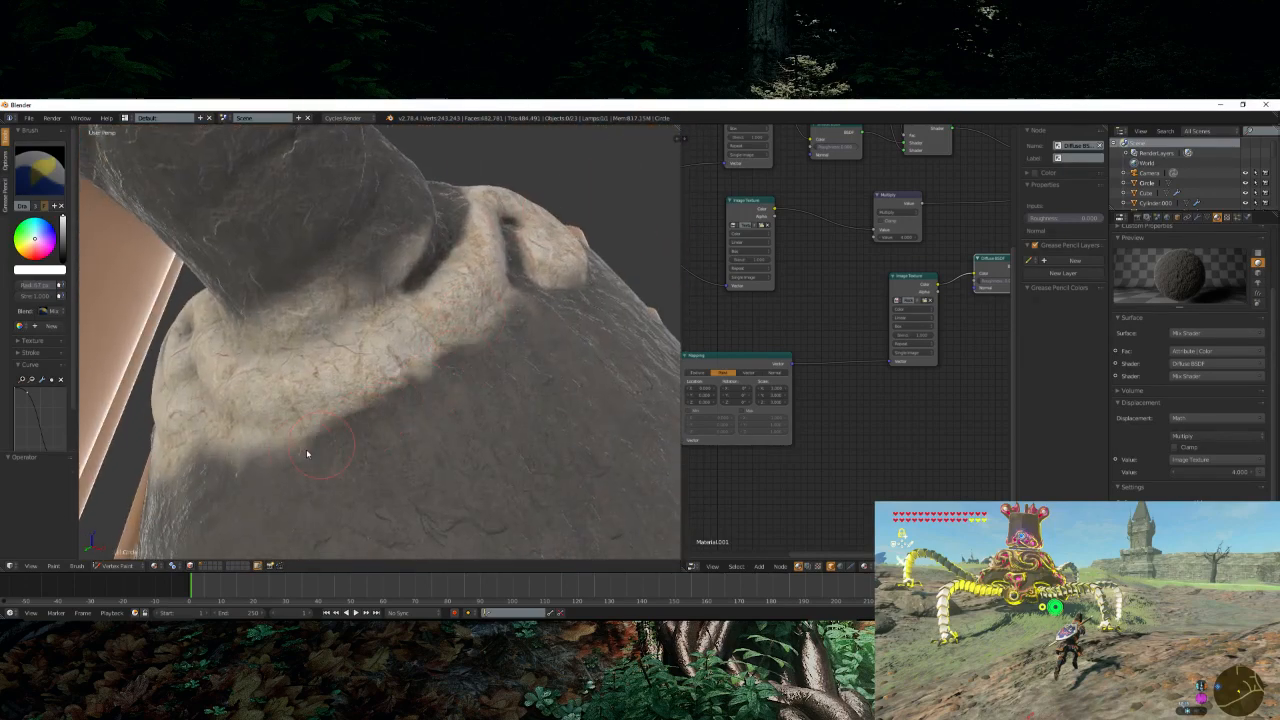
- Trim the lower edge of the light collar with dark stone and darken the crease under the horn
mouse_move(306, 449)
left_mouse_down()
mouse_move(254, 457)
mouse_move(357, 425)
left_mouse_up()
left_click_drag(455, 363, 523, 306)
middle_click_drag(387, 377, 405, 337)
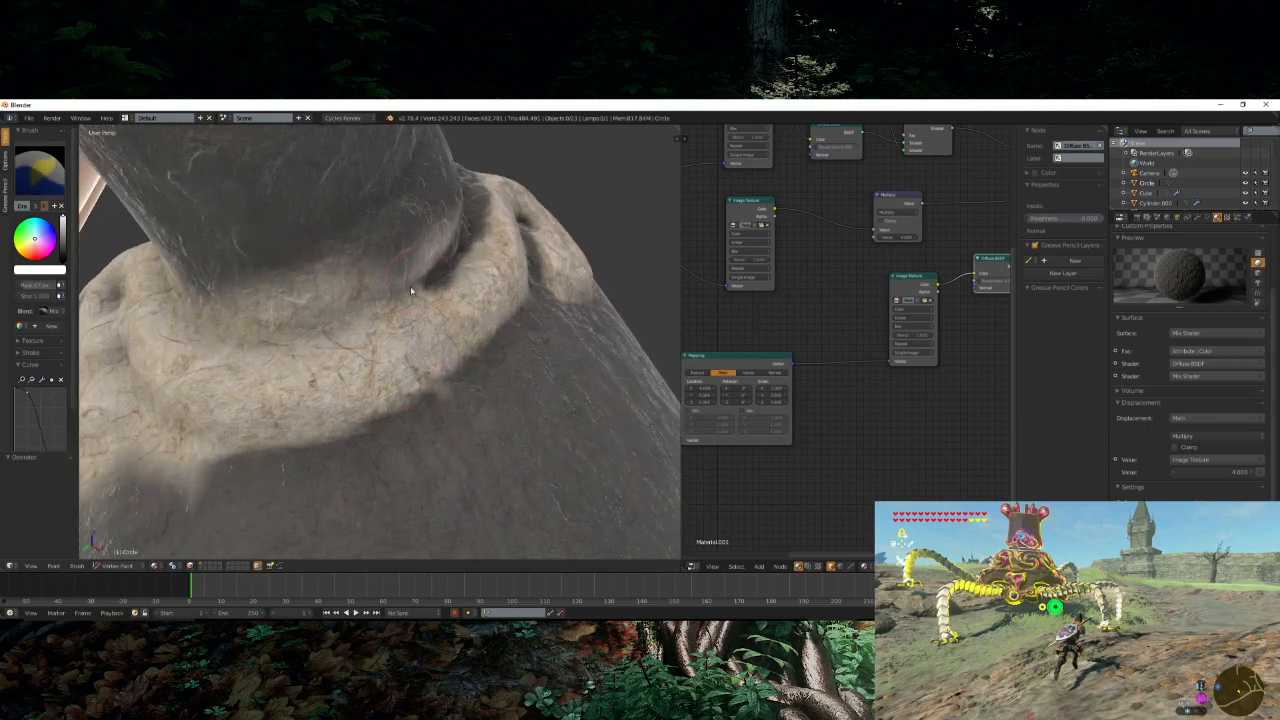
mouse_move(410, 286)
left_mouse_down()
mouse_move(285, 340)
mouse_move(262, 335)
left_mouse_up()
middle_click_drag(262, 335, 220, 365)
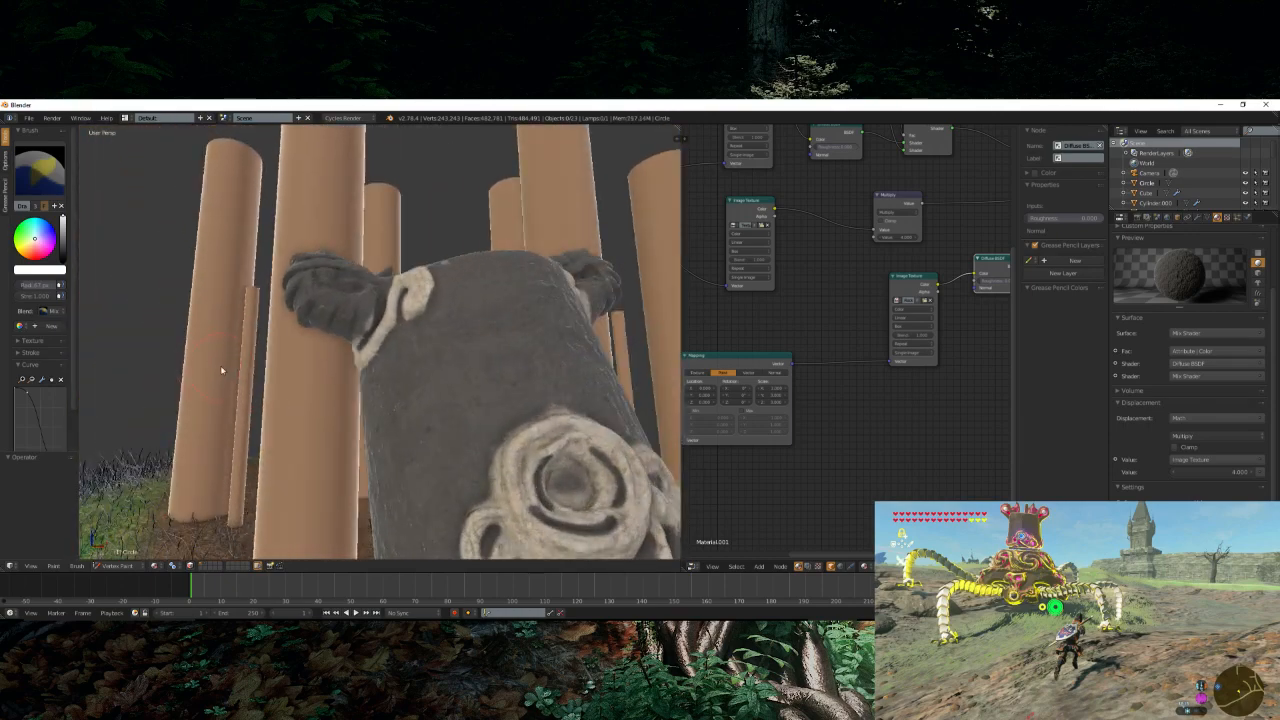
- Try a thick dark groove around the spiral at the base of the other horn, and undo it
mouse_move(471, 374)
middle_mouse_down()
mouse_move(509, 363)
mouse_move(336, 389)
middle_mouse_up()
scroll(336, 389, "up", 8)
scroll(290, 412, "down", 3)
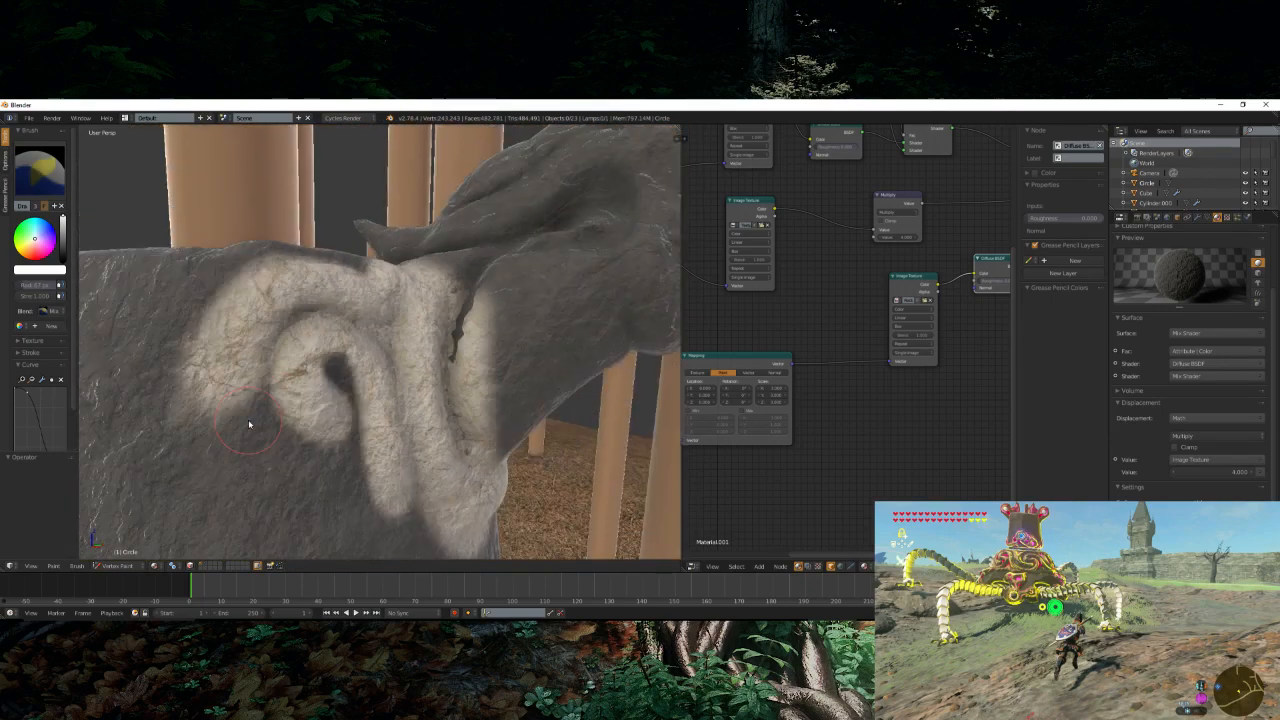
middle_click_drag(248, 421, 267, 428)
scroll(266, 423, "up", 2)
mouse_move(237, 426)
left_mouse_down()
mouse_move(251, 323)
mouse_move(289, 302)
mouse_move(350, 300)
mouse_move(380, 331)
left_mouse_up()
scroll(380, 331, "up", 2)
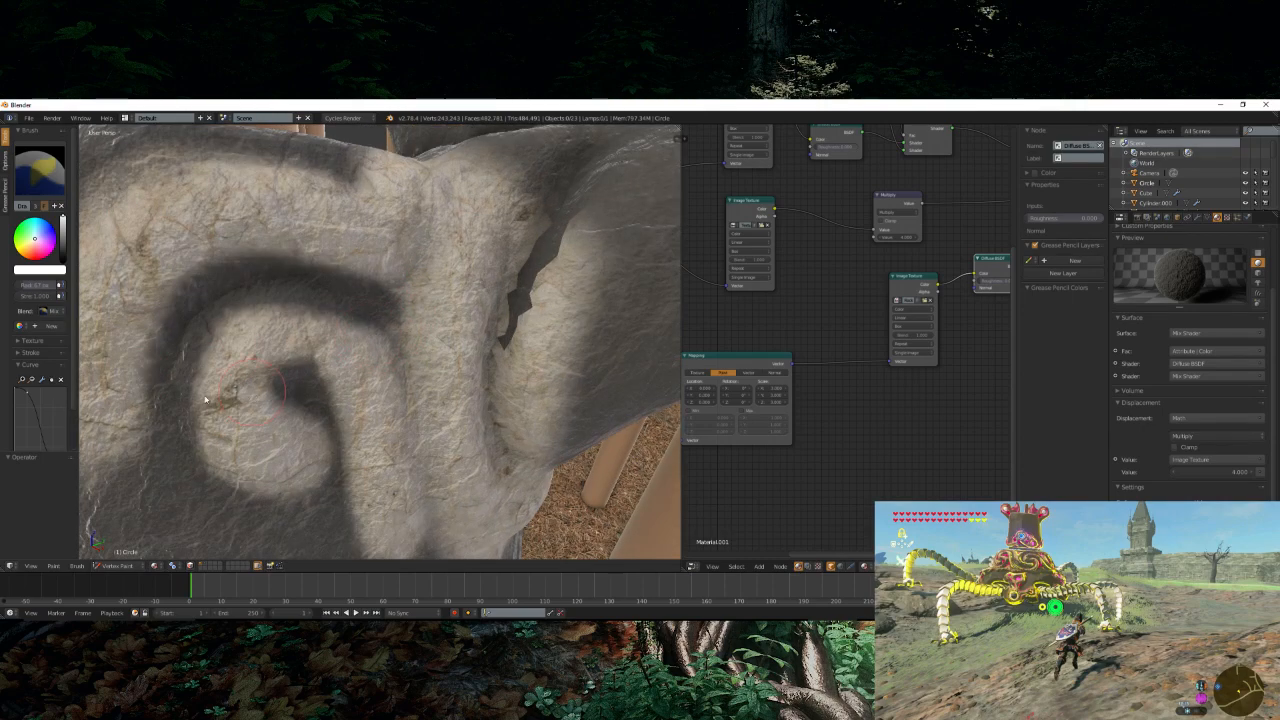
key("ctrl+z")
- Give the brush a sharper falloff curve and paint a narrower dark groove around the other horn's spiral
scroll(60, 423, "down", 1)
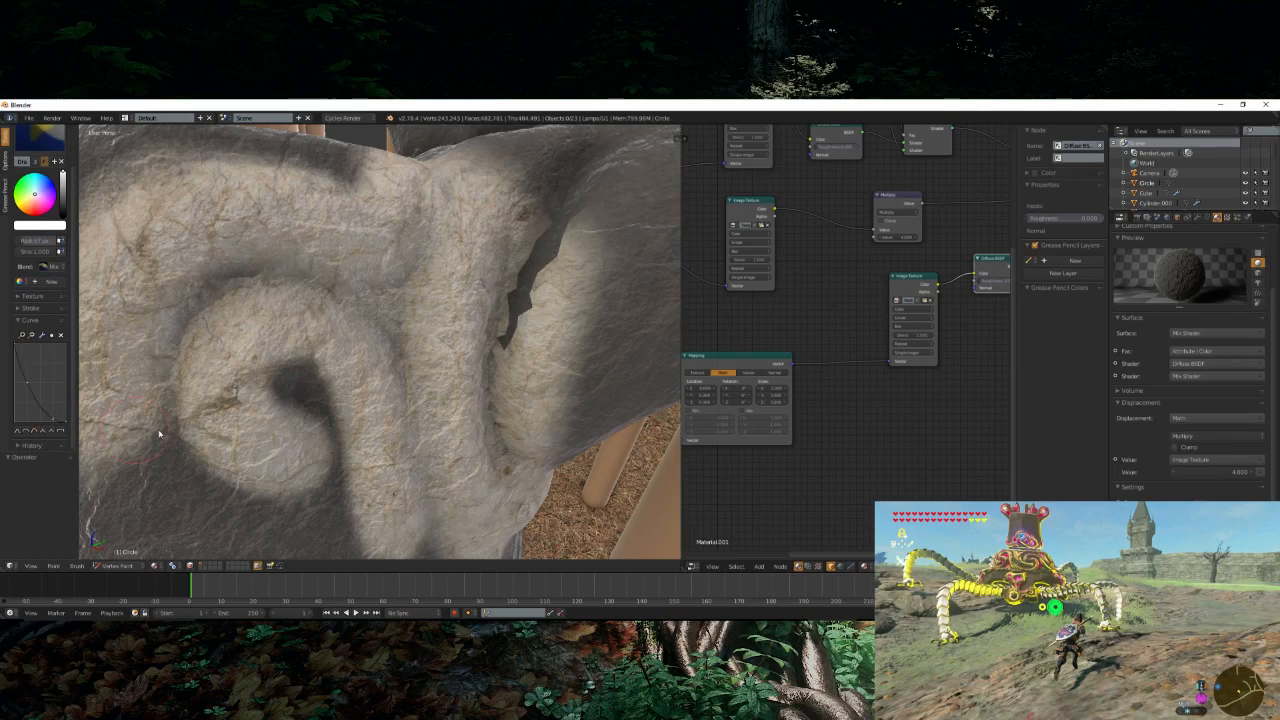
mouse_move(158, 413)
left_mouse_down()
mouse_move(160, 372)
mouse_move(225, 291)
mouse_move(385, 318)
mouse_move(416, 384)
mouse_move(405, 311)
mouse_move(404, 420)
left_mouse_up()
scroll(445, 532, "down", 5)
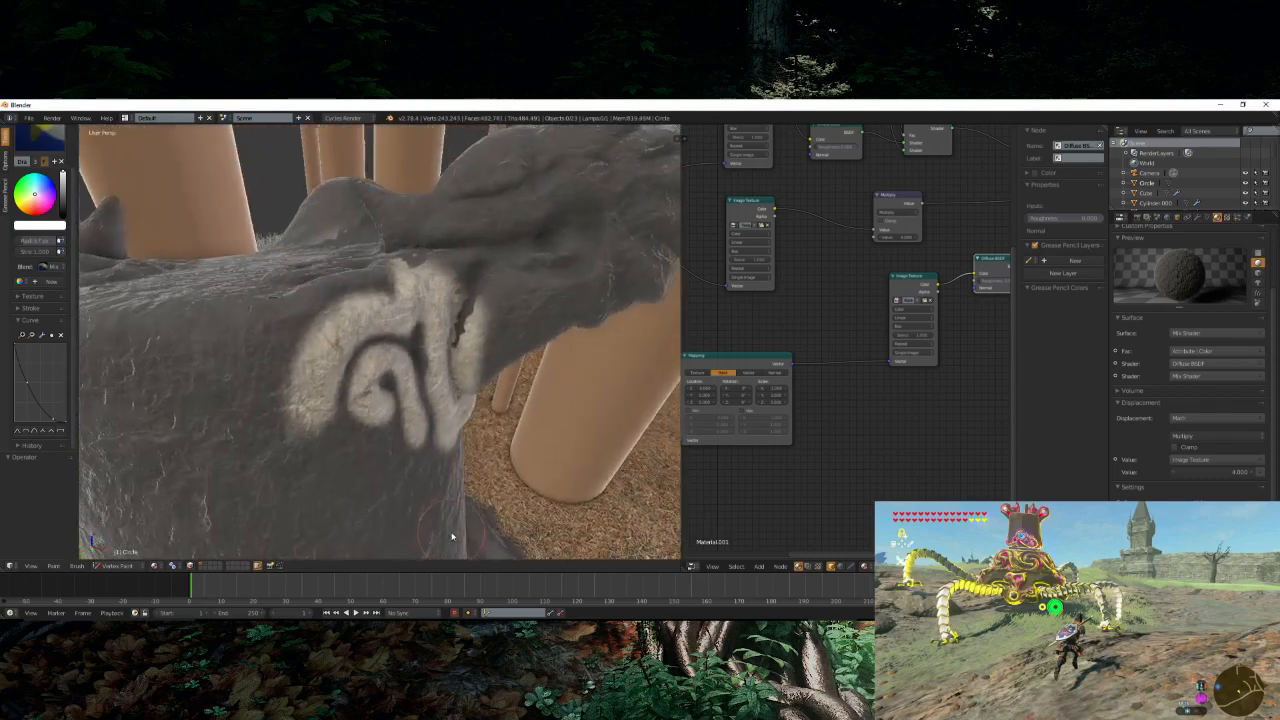
- Examine the painted spiral and collar of the other horn from several angles, and return to the camera view
scroll(451, 534, "up", 1)
middle_click_drag(400, 390, 386, 450)
scroll(430, 405, "up", 3)
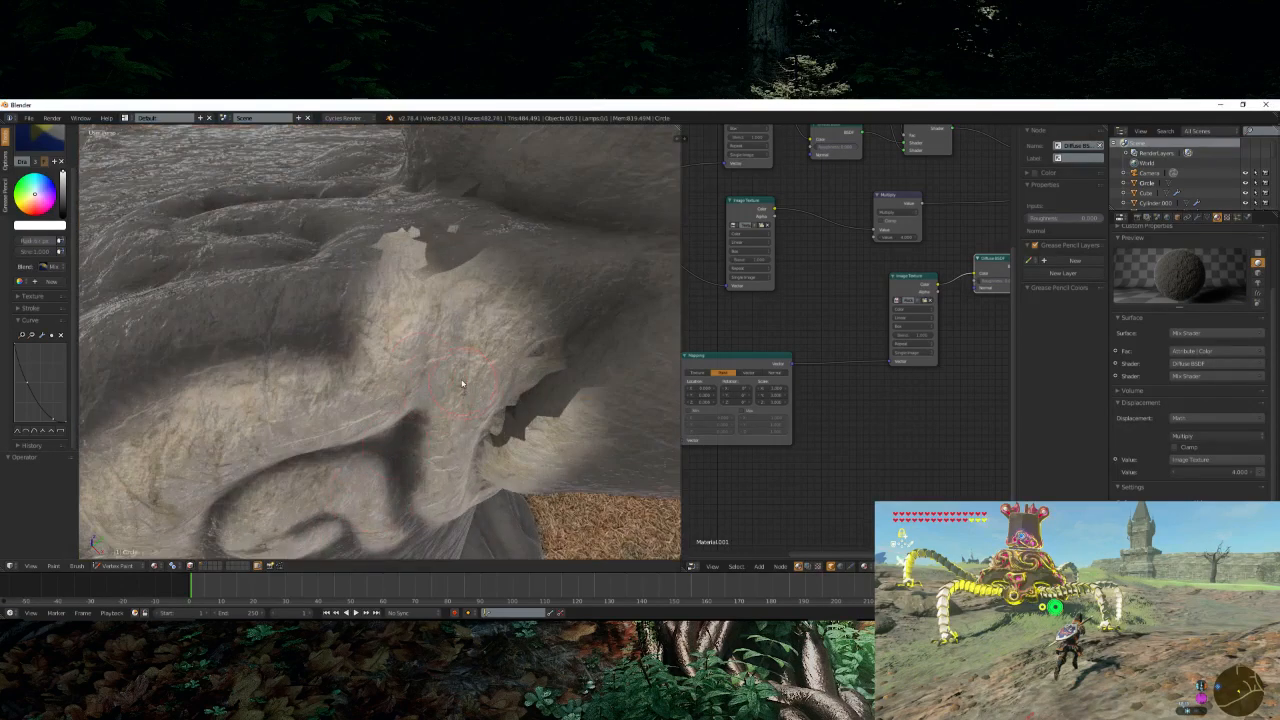
mouse_move(462, 383)
middle_mouse_down()
mouse_move(381, 345)
mouse_move(371, 323)
mouse_move(348, 325)
middle_mouse_up()
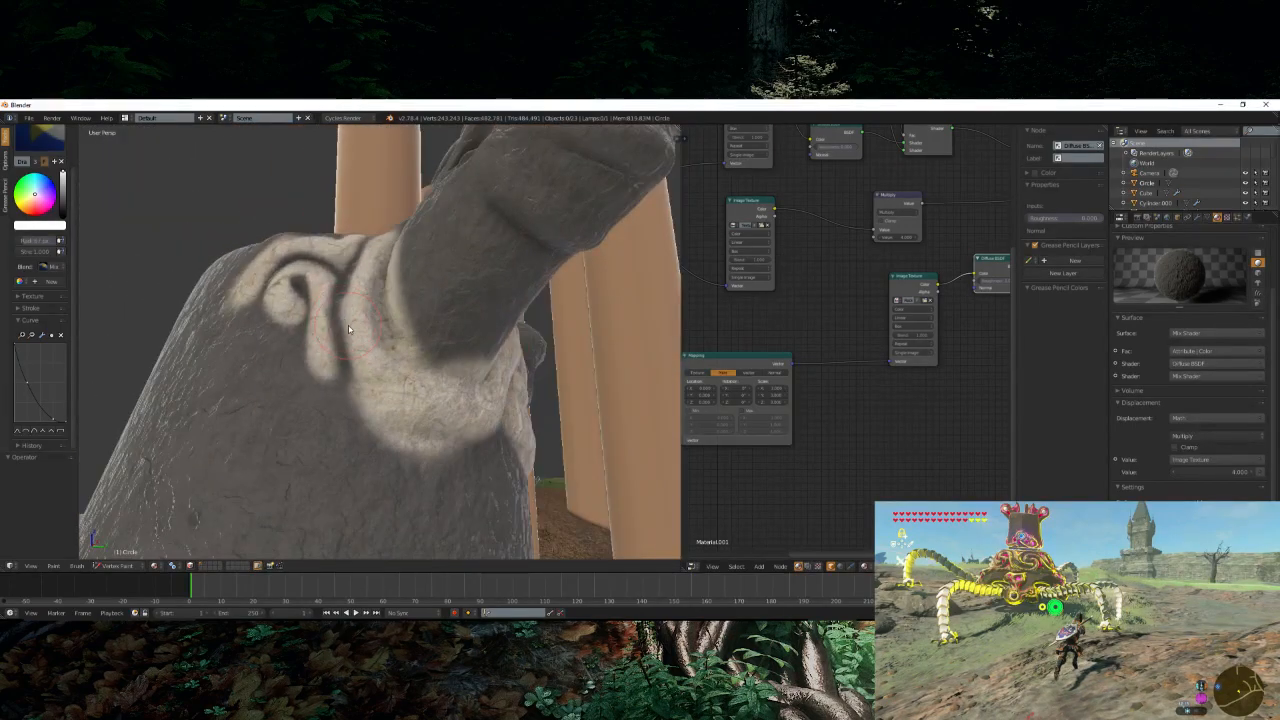
key("KP_0")
- Paint small dark pits and grooves into the knotted carving beneath the eye ring
scroll(360, 328, "up", 4)
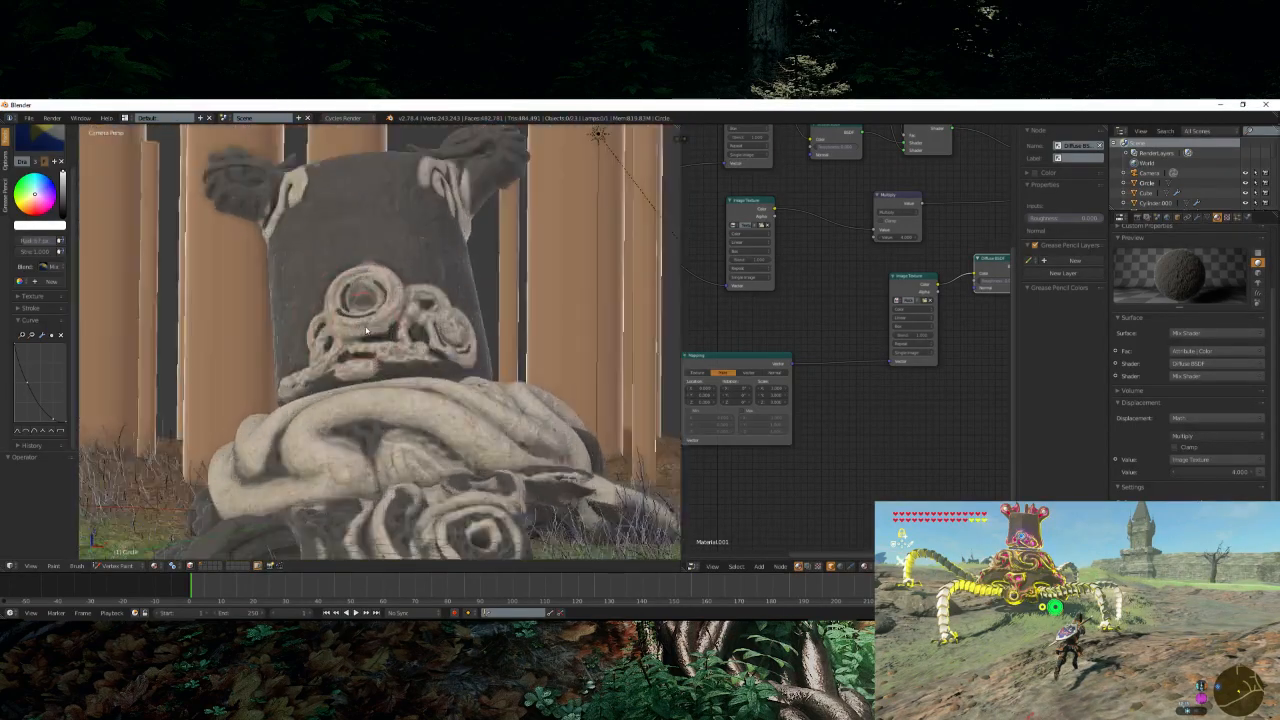
scroll(365, 330, "up", 4)
middle_click_drag(365, 330, 489, 369)
scroll(374, 385, "up", 5)
mouse_move(365, 346)
left_mouse_down()
mouse_move(425, 385)
mouse_move(390, 432)
mouse_move(305, 383)
left_mouse_up()
left_click_drag(229, 353, 201, 319)
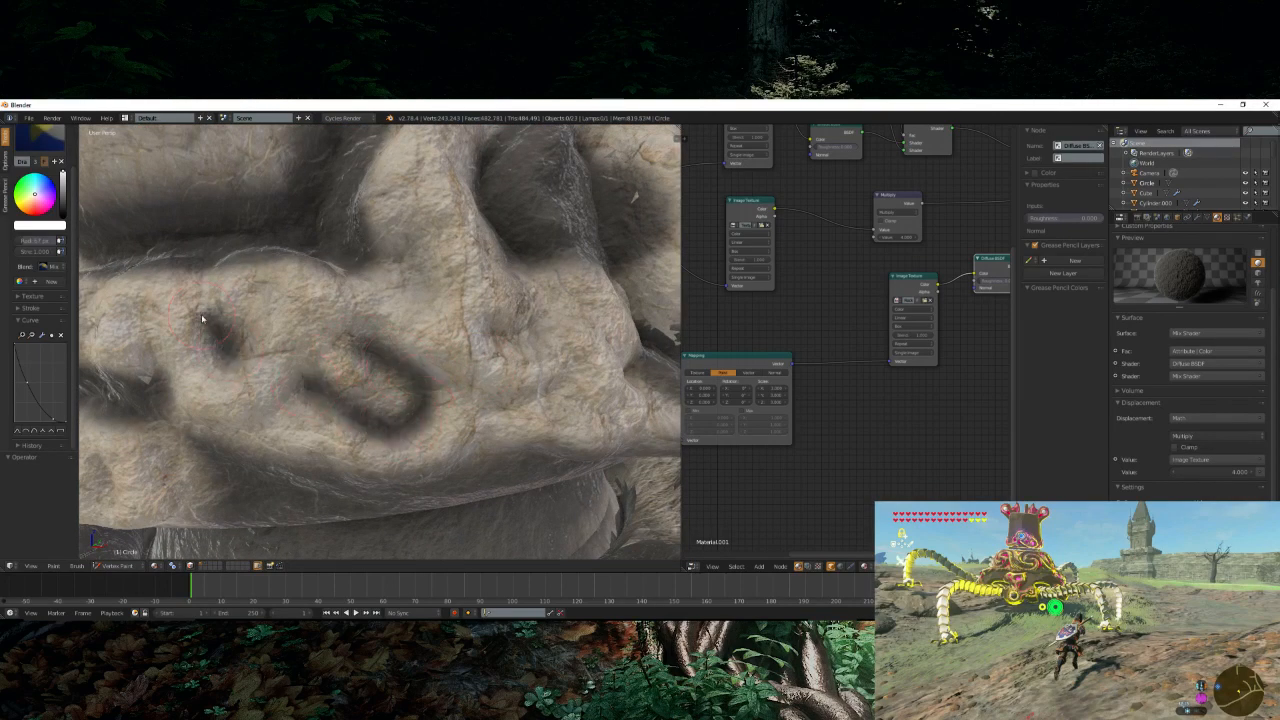
left_click_drag(499, 403, 570, 372)
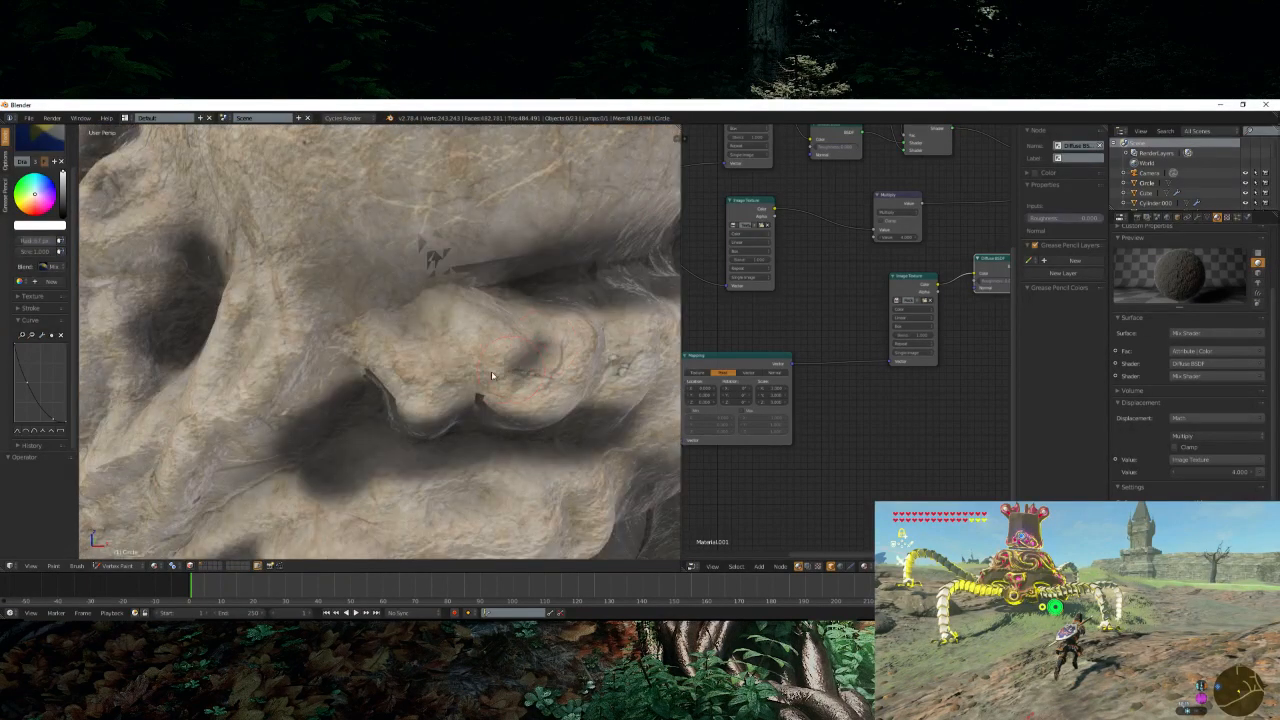
mouse_move(525, 360)
left_mouse_down()
mouse_move(442, 334)
mouse_move(466, 358)
left_mouse_up()
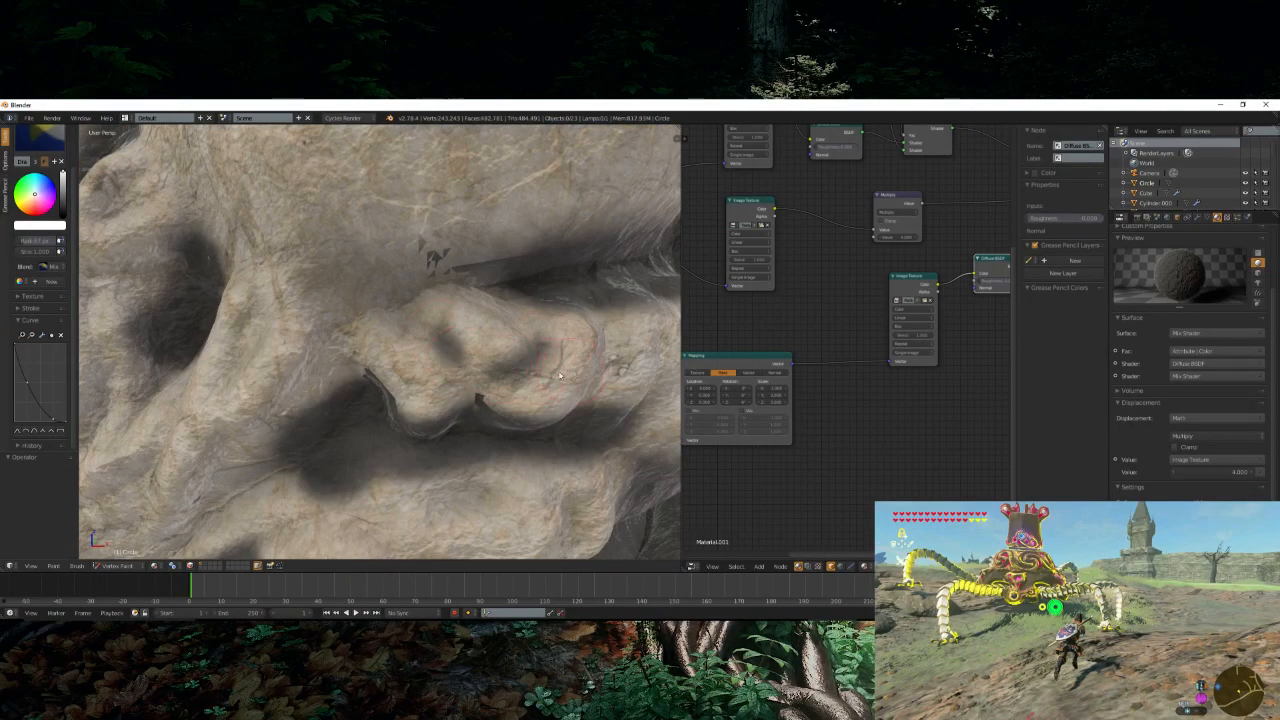
- Paint dark hollows and crease lines into the carved strands beside the eye ring, down to the head's lower edge
middle_click_drag(560, 376, 291, 379)
mouse_move(181, 369)
left_mouse_down()
mouse_move(234, 354)
mouse_move(263, 400)
left_mouse_up()
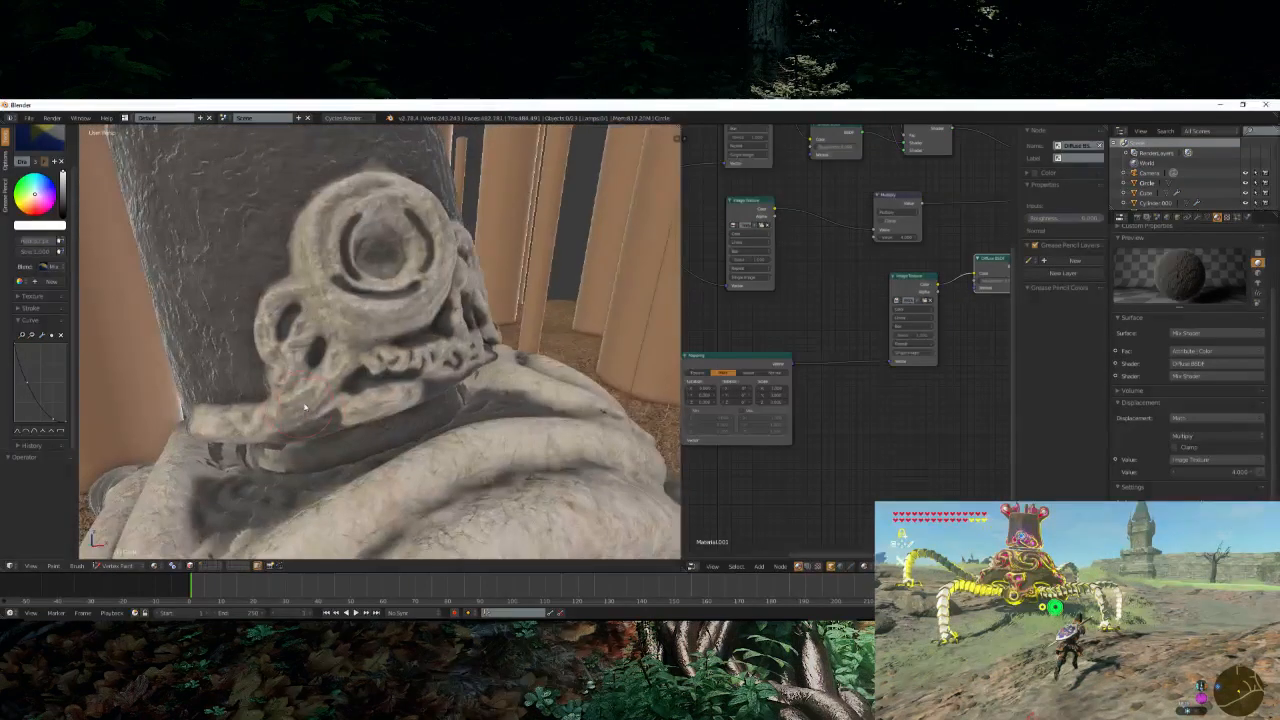
scroll(305, 405, "up", 6)
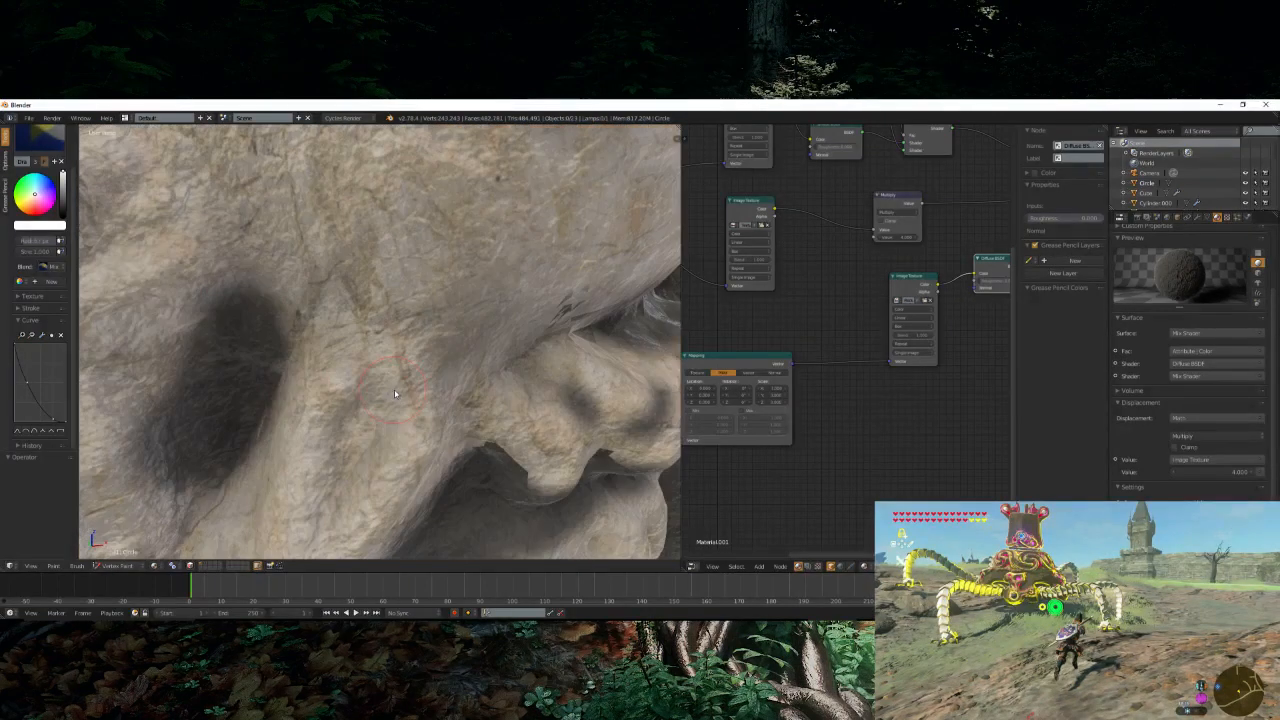
mouse_move(371, 426)
left_mouse_down()
mouse_move(354, 457)
mouse_move(363, 423)
left_mouse_up()
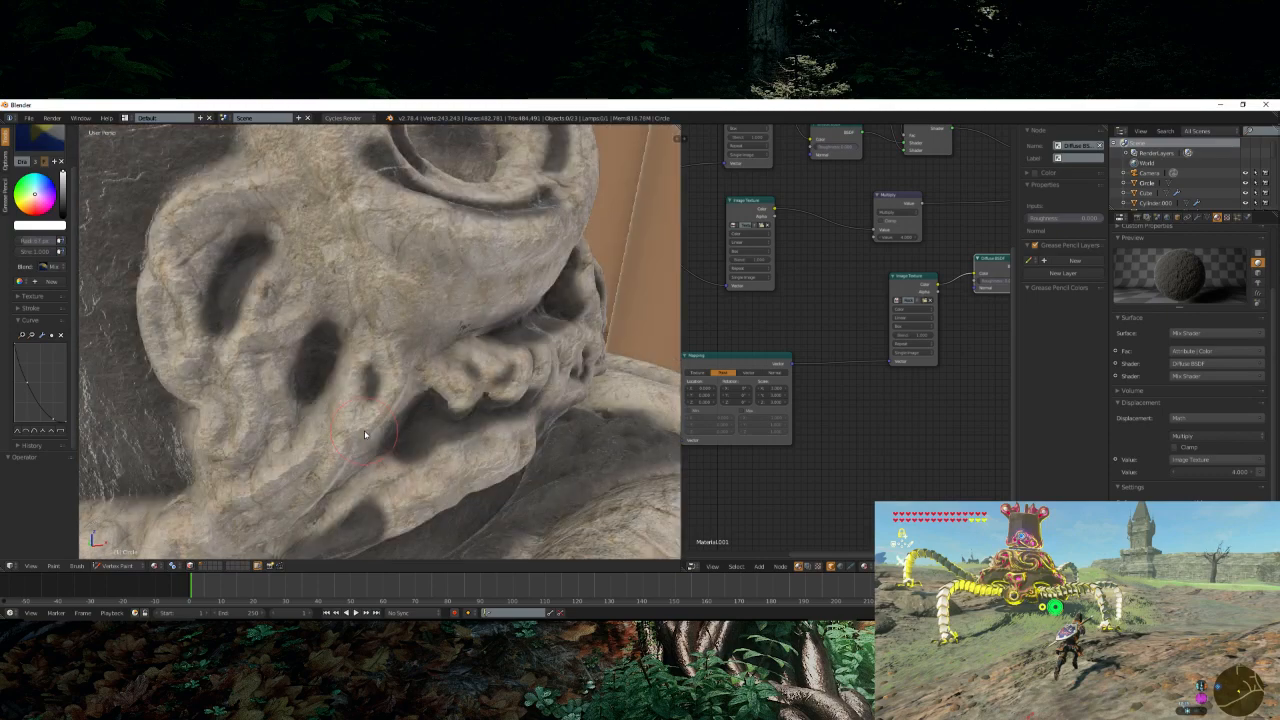
scroll(380, 415, "up", 3)
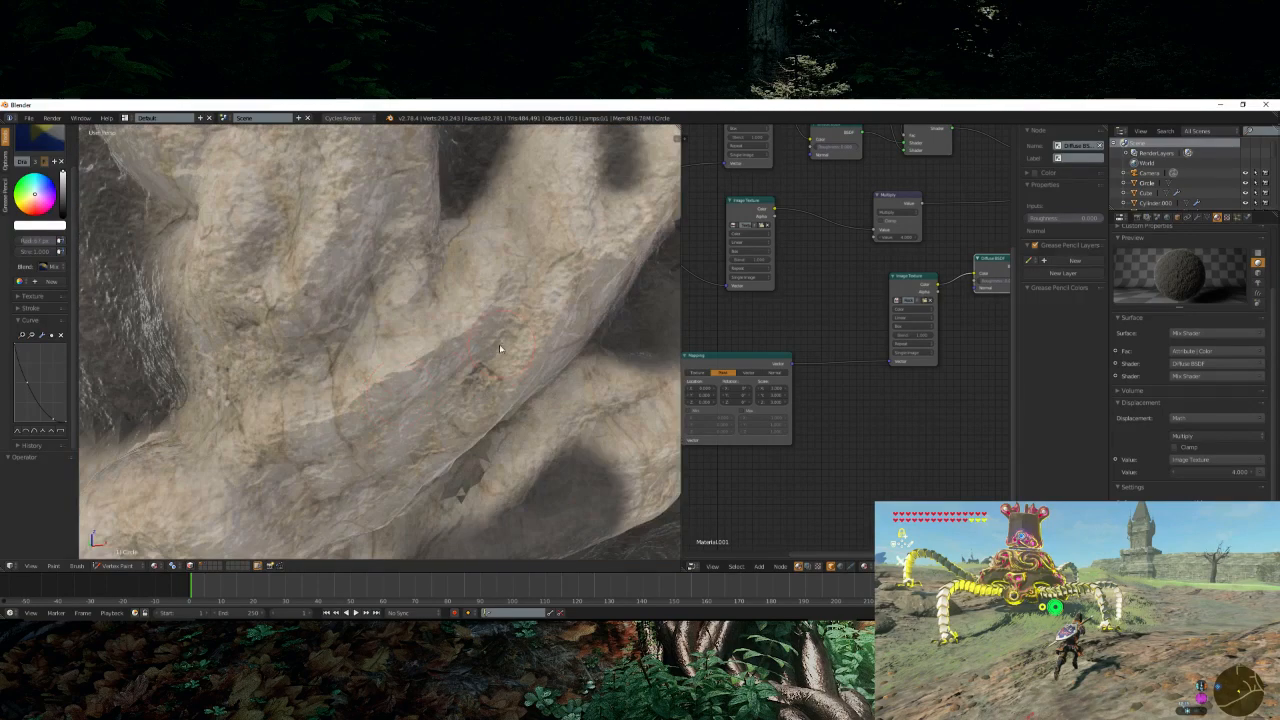
left_click_drag(482, 366, 315, 490)
left_click_drag(395, 278, 280, 420)
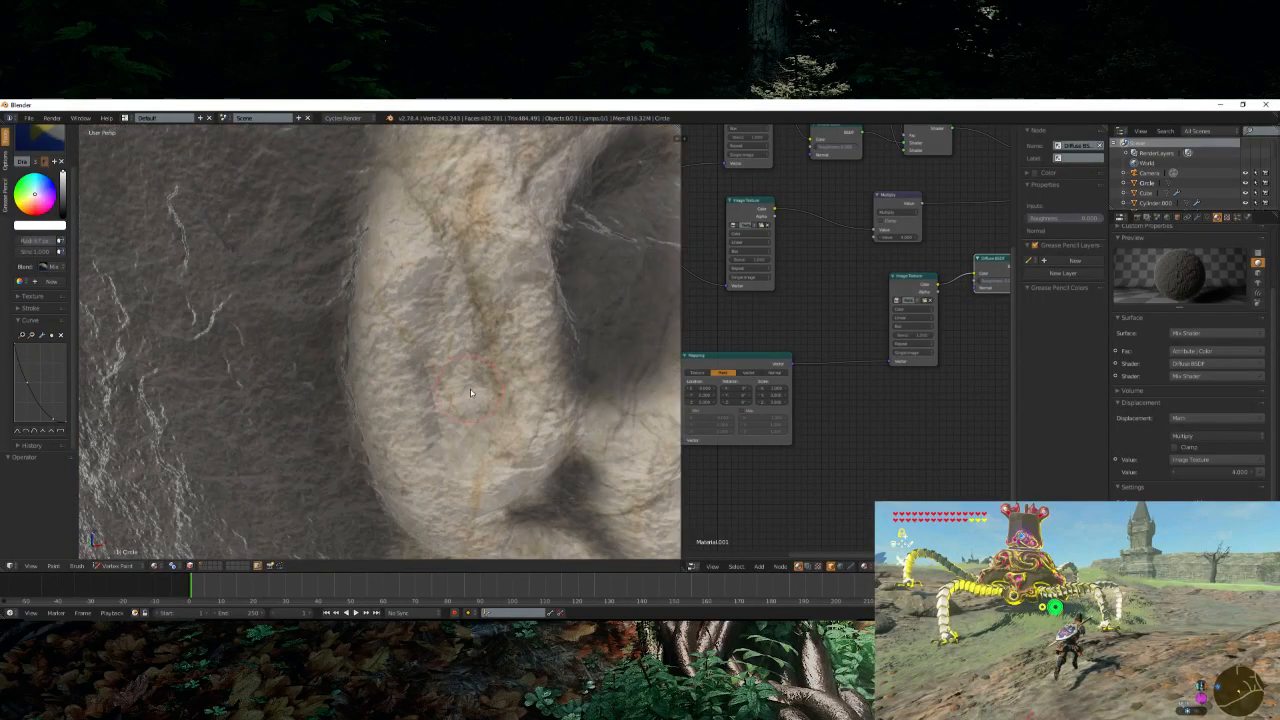
- Paint dark grooves between the bulges of the carved band along the head's lower edge
mouse_move(470, 389)
left_mouse_down()
mouse_move(466, 246)
mouse_move(486, 394)
left_mouse_up()
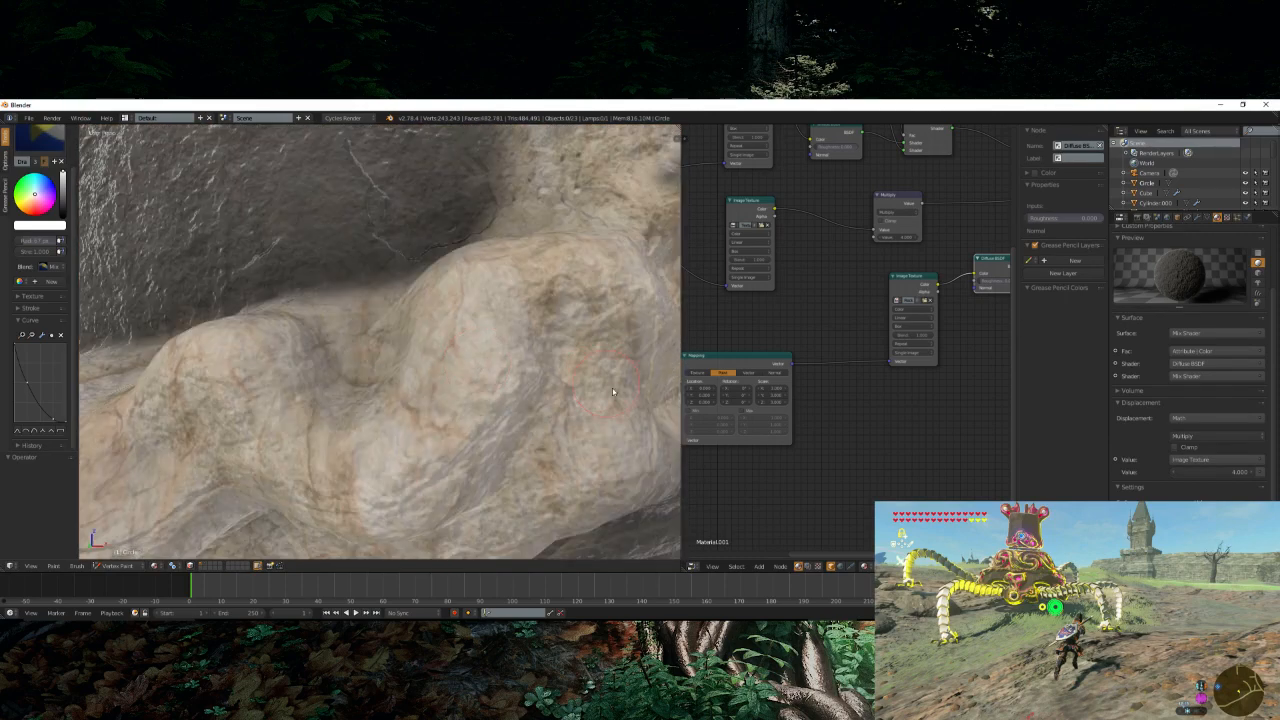
mouse_move(626, 380)
left_mouse_down()
mouse_move(594, 366)
mouse_move(543, 408)
left_mouse_up()
left_click_drag(602, 368, 624, 380)
mouse_move(378, 366)
left_mouse_down()
mouse_move(350, 390)
mouse_move(377, 382)
left_mouse_up()
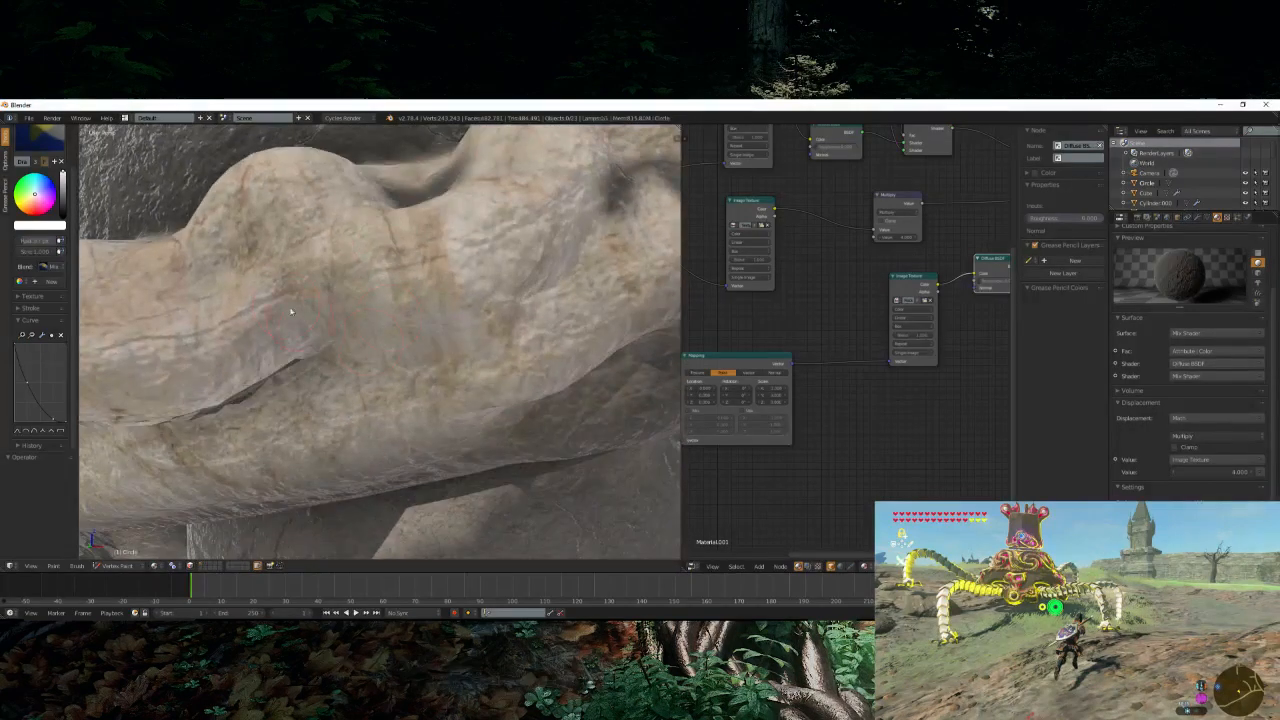
mouse_move(291, 312)
left_mouse_down()
mouse_move(245, 280)
mouse_move(268, 270)
mouse_move(477, 329)
mouse_move(565, 233)
mouse_move(557, 260)
mouse_move(390, 335)
mouse_move(320, 330)
left_mouse_up()
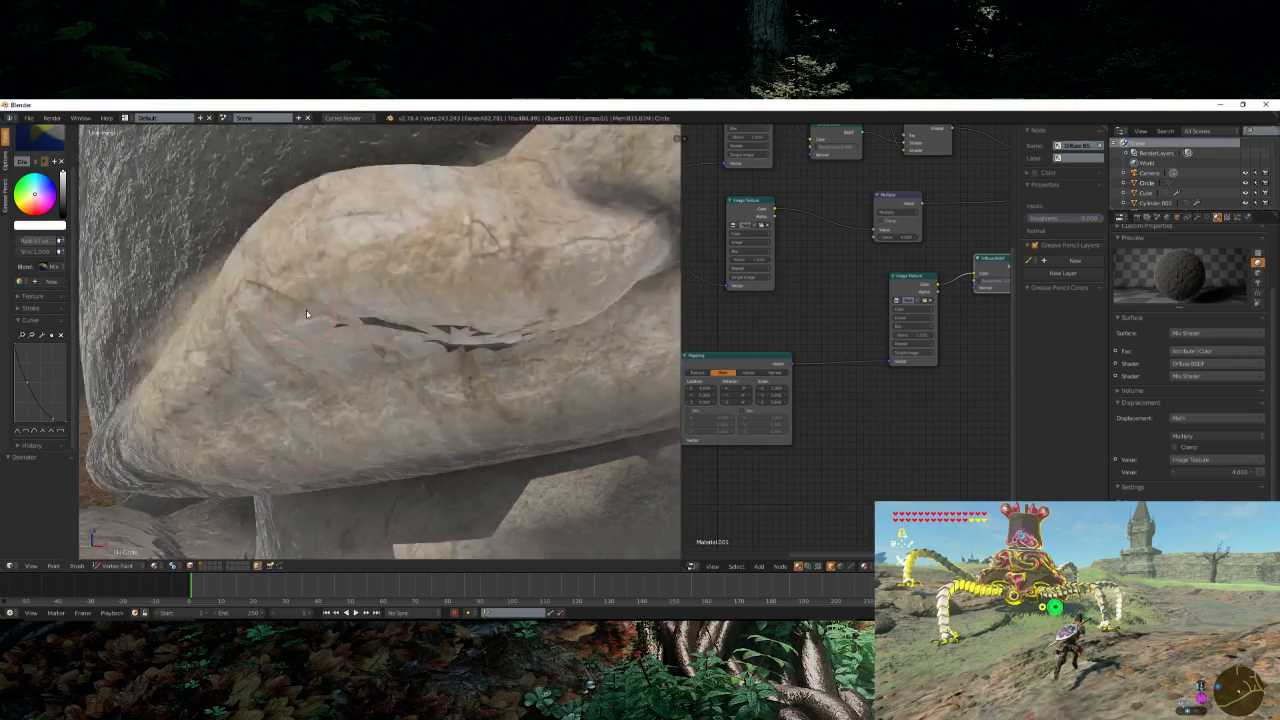
middle_click_drag(307, 314, 465, 295)
left_click_drag(448, 255, 538, 287)
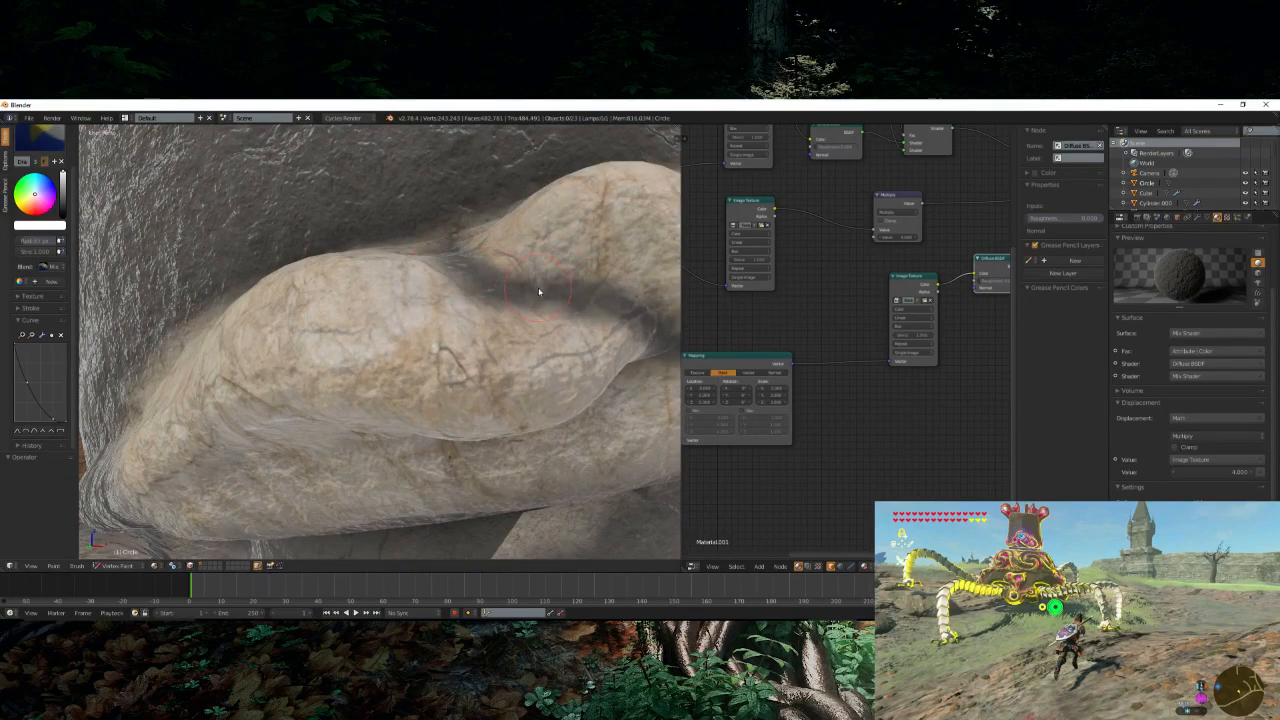
- Paint a curved dark groove along the rounded outer end of the head's lower carved band
scroll(417, 280, "down", 8)
middle_click_drag(417, 280, 440, 281)
scroll(443, 281, "up", 4)
scroll(443, 280, "up", 3)
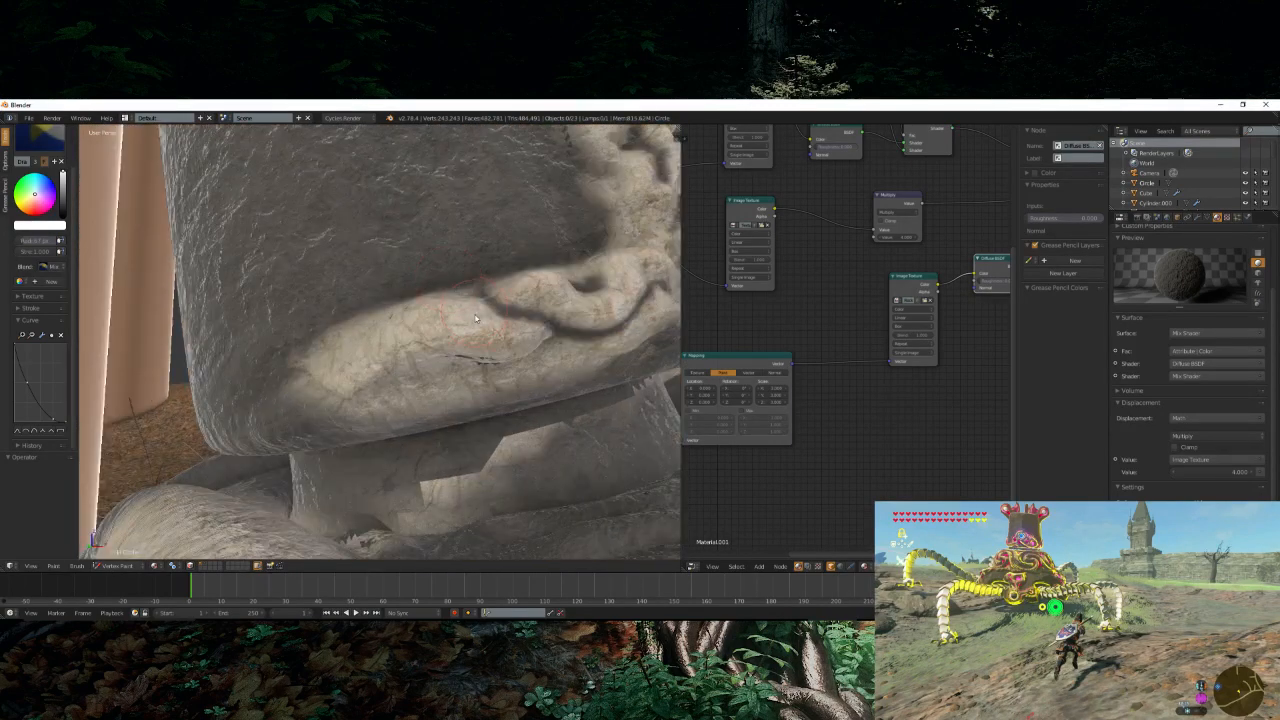
scroll(504, 377, "up", 4)
left_click_drag(605, 400, 355, 465)
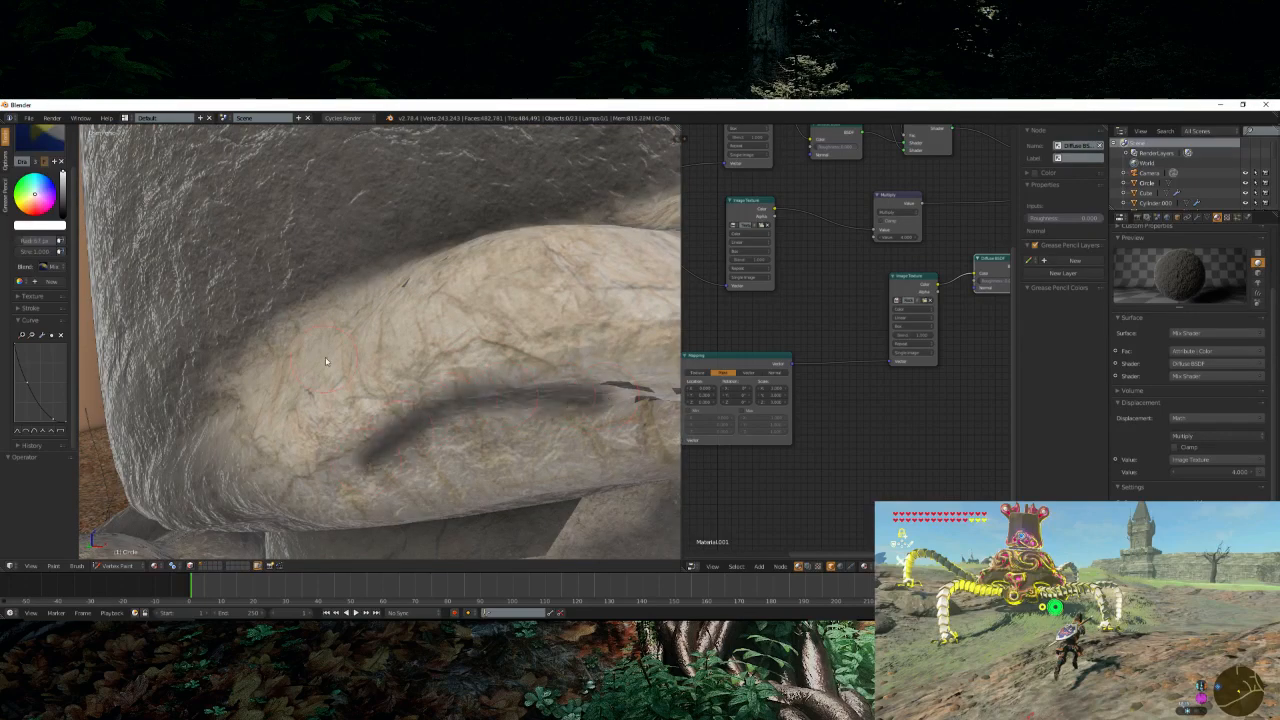
scroll(236, 383, "down", 8)
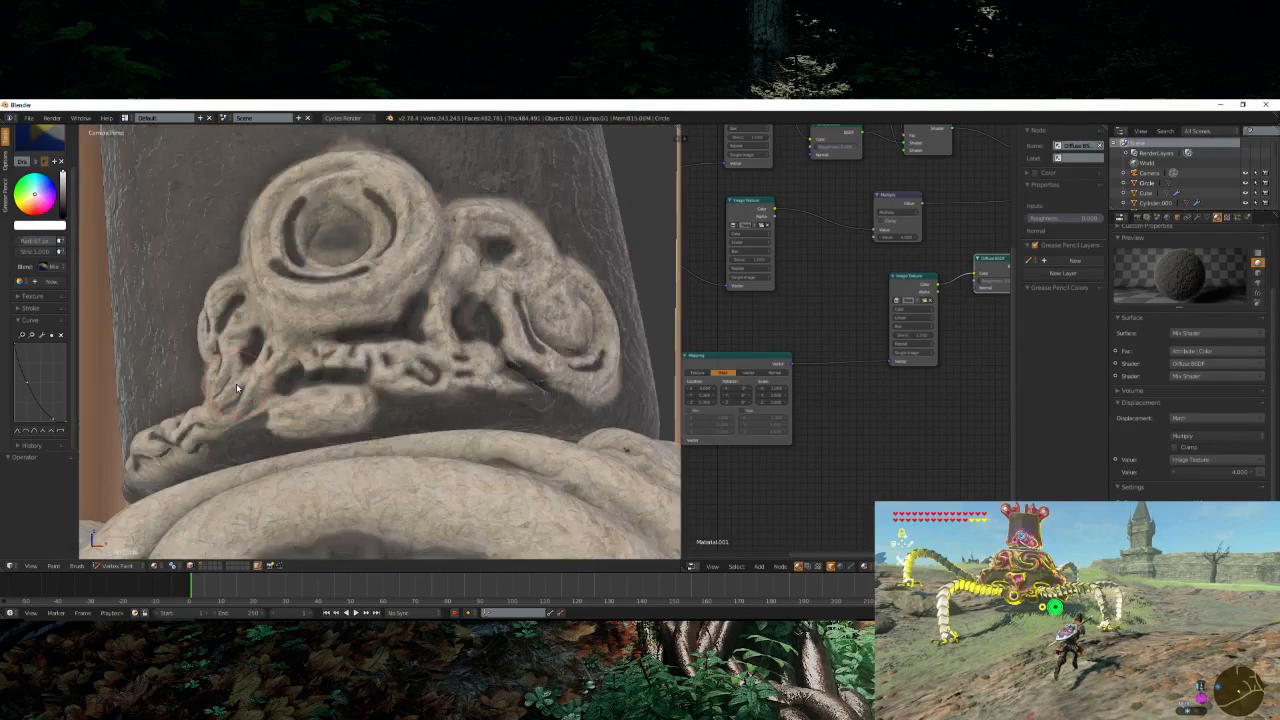
- Paint a dark stroke along the thick light folds of the Guardian's body below the head
scroll(262, 396, "down", 9)
scroll(284, 427, "up", 8)
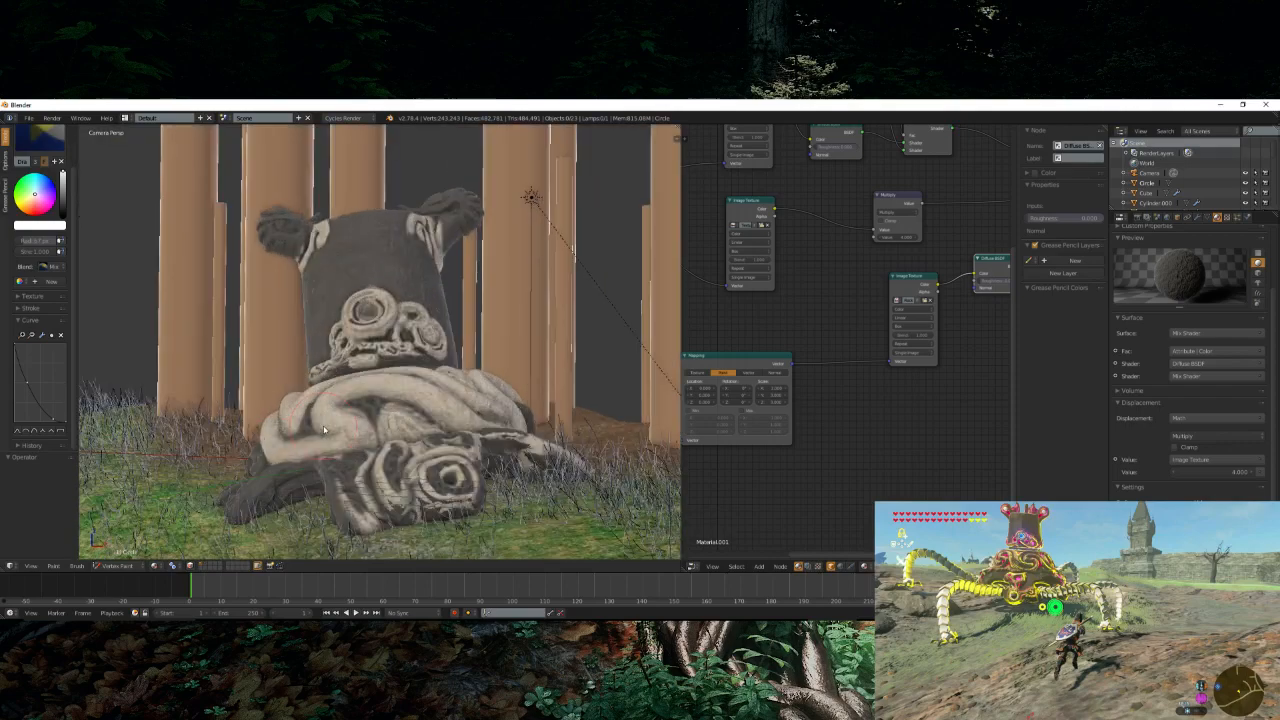
middle_click_drag(288, 430, 331, 450)
scroll(393, 467, "up", 5)
scroll(418, 468, "up", 10)
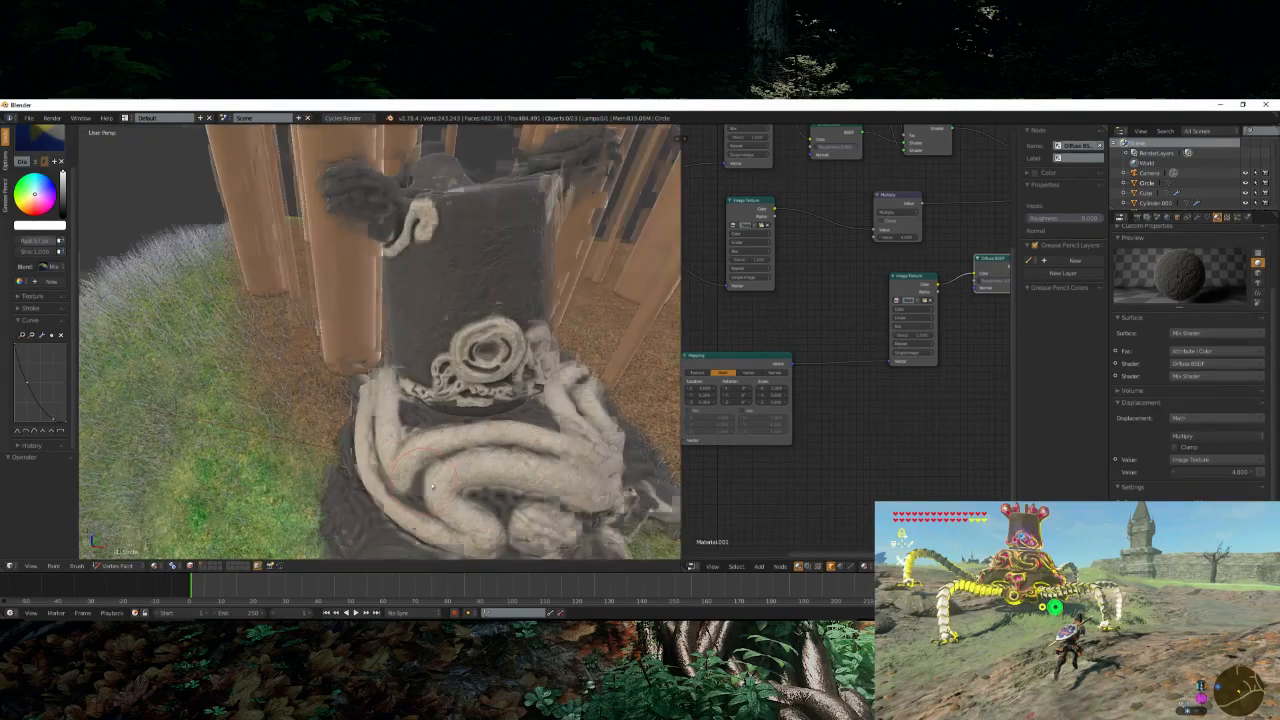
mouse_move(318, 320)
left_mouse_down()
mouse_move(372, 367)
mouse_move(656, 471)
mouse_move(628, 450)
left_mouse_up()
scroll(525, 426, "down", 5)
middle_click_drag(534, 420, 578, 313)
scroll(577, 312, "down", 3)
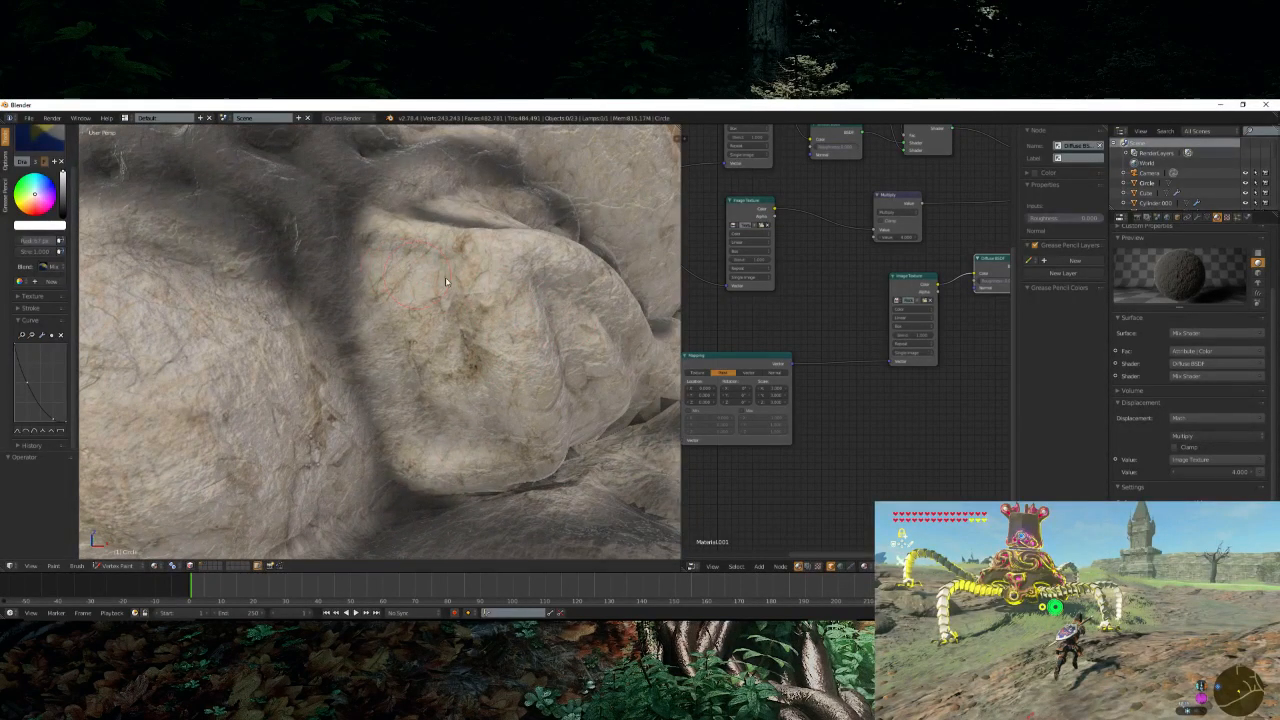
- Paint a hooked dark groove into the rounded light bulge among the body folds and extend it with another stroke
mouse_move(344, 250)
left_mouse_down()
mouse_move(440, 275)
mouse_move(489, 413)
left_mouse_up()
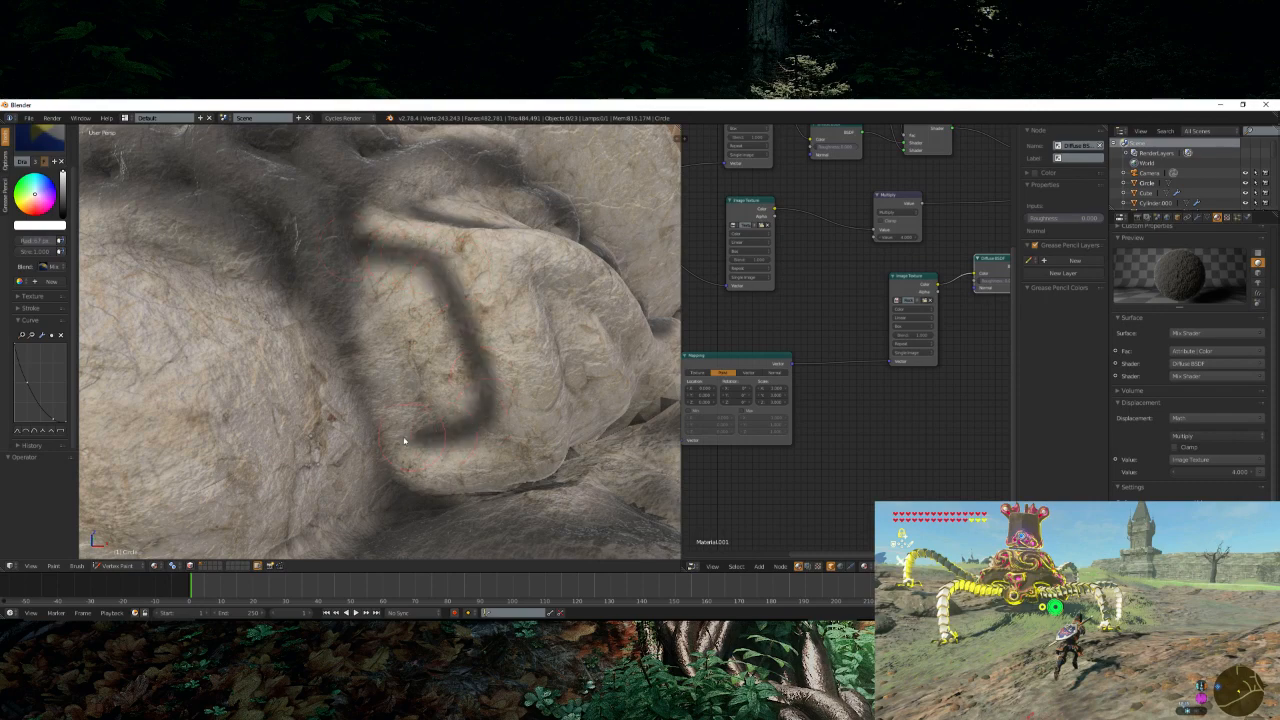
left_click_drag(405, 441, 402, 439)
scroll(403, 438, "down", 4)
mouse_move(408, 438)
middle_mouse_down()
mouse_move(488, 412)
mouse_move(439, 403)
middle_mouse_up()
scroll(437, 405, "up", 4)
mouse_move(387, 424)
left_mouse_down()
mouse_move(294, 309)
mouse_move(300, 245)
mouse_move(491, 400)
left_mouse_up()
scroll(440, 403, "down", 5)
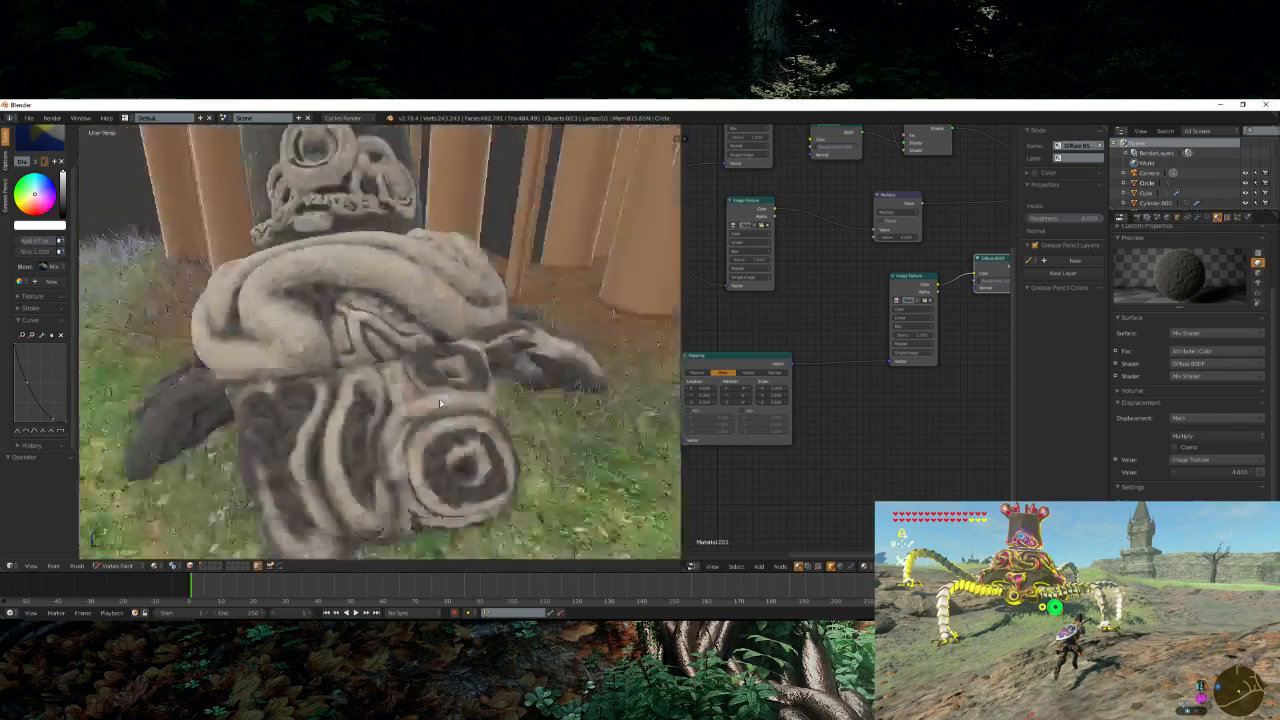
- Return to the camera view and examine the painted eye carving and body folds up close
middle_click_drag(440, 403, 460, 412)
key("KP_0")
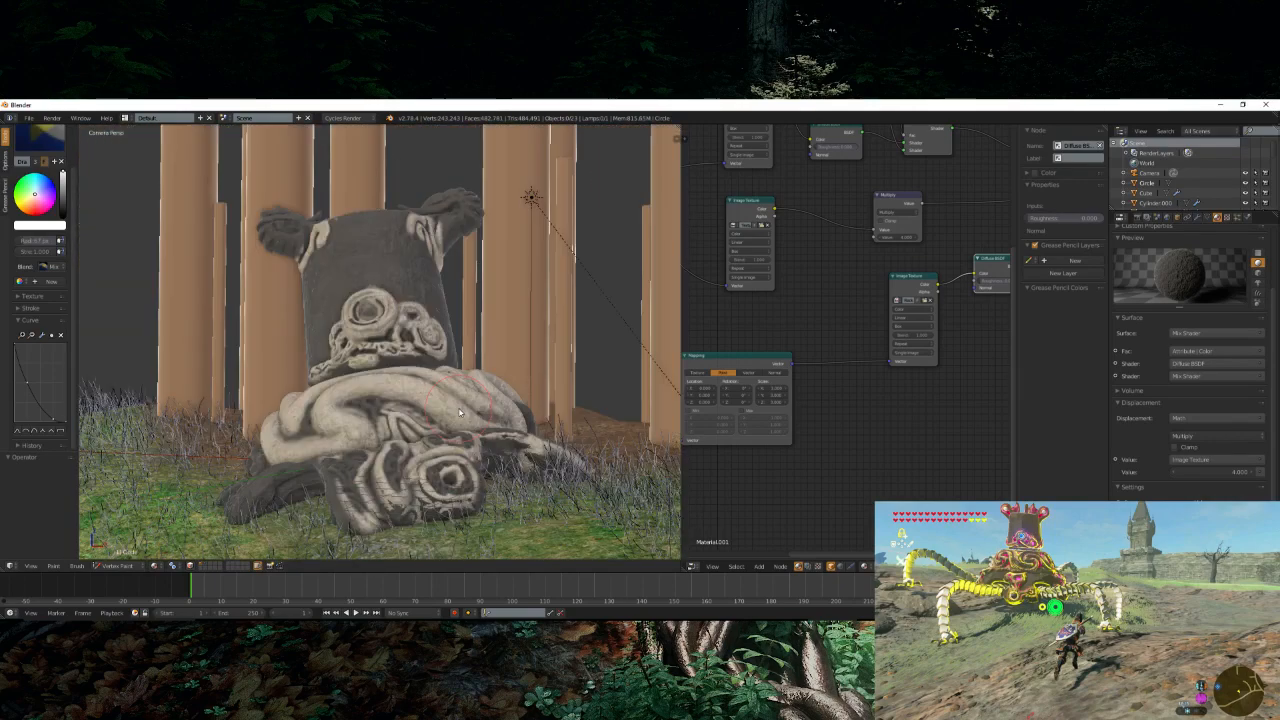
scroll(408, 348, "up", 4)
scroll(421, 455, "up", 5)
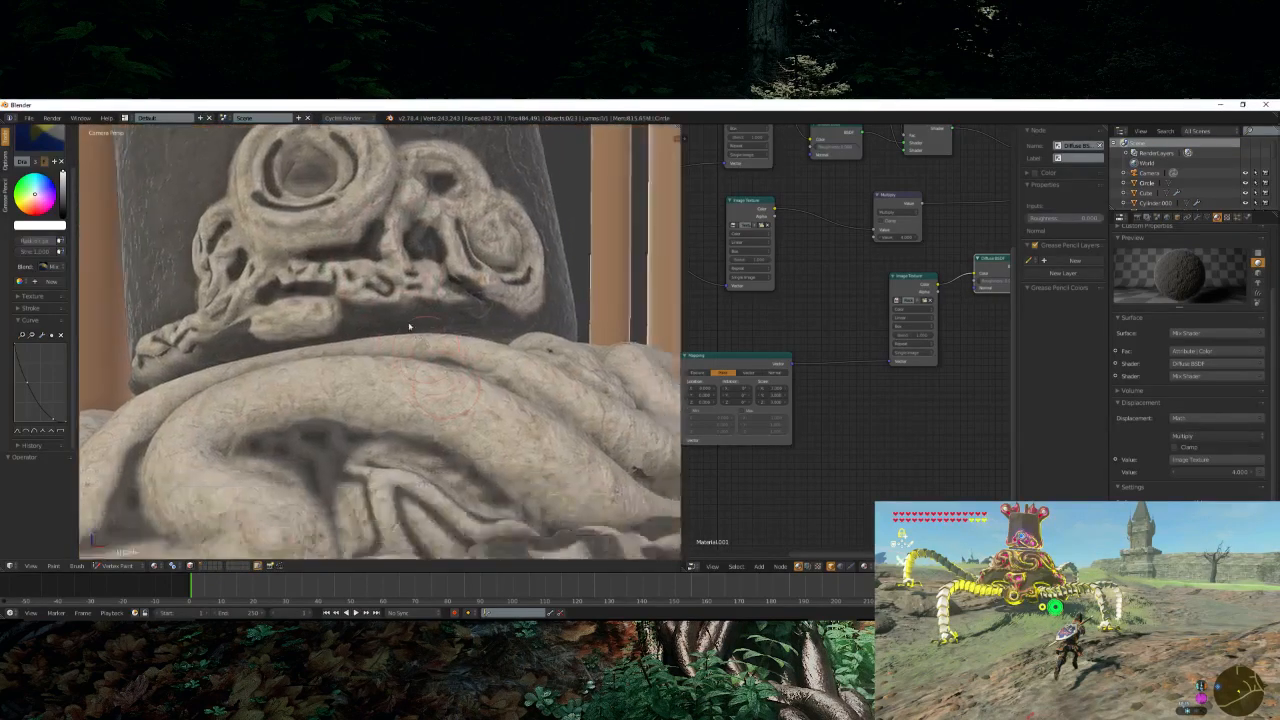
- Return to the full camera view and switch the Guardian from Vertex Paint to Object Mode
left_click_drag(421, 455, 398, 460)
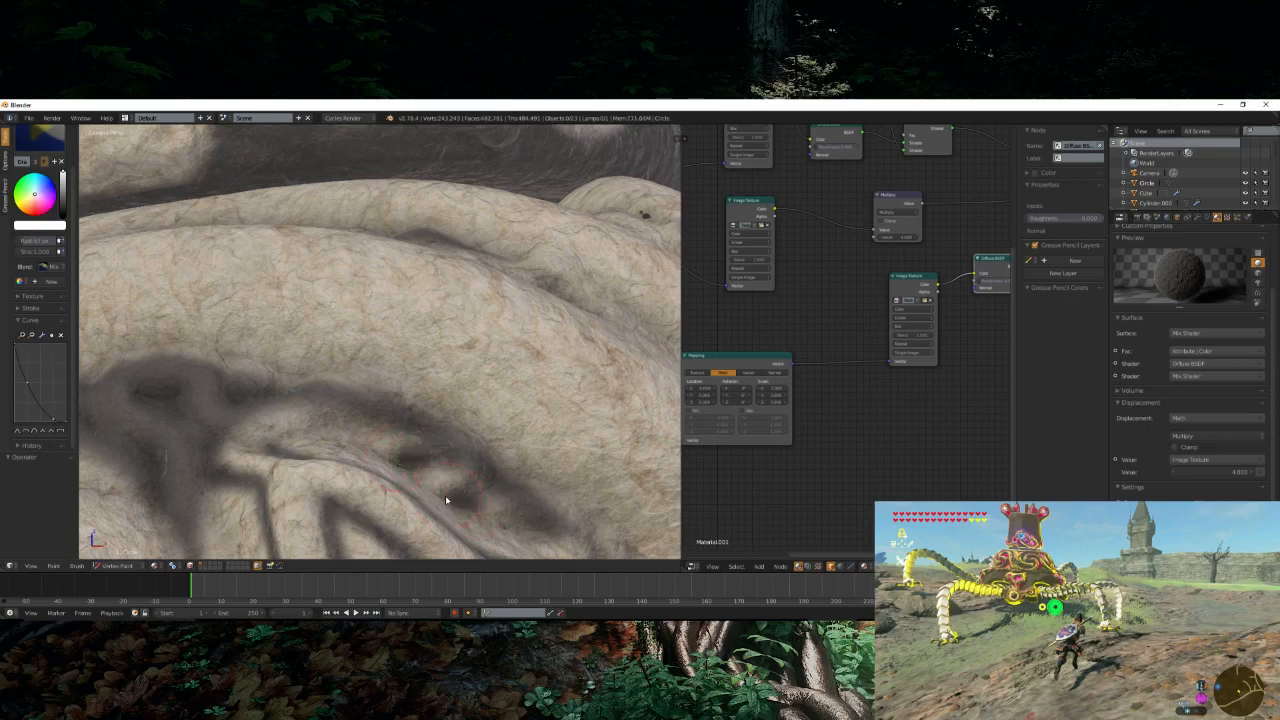
scroll(478, 506, "down", 2)
key("Home")
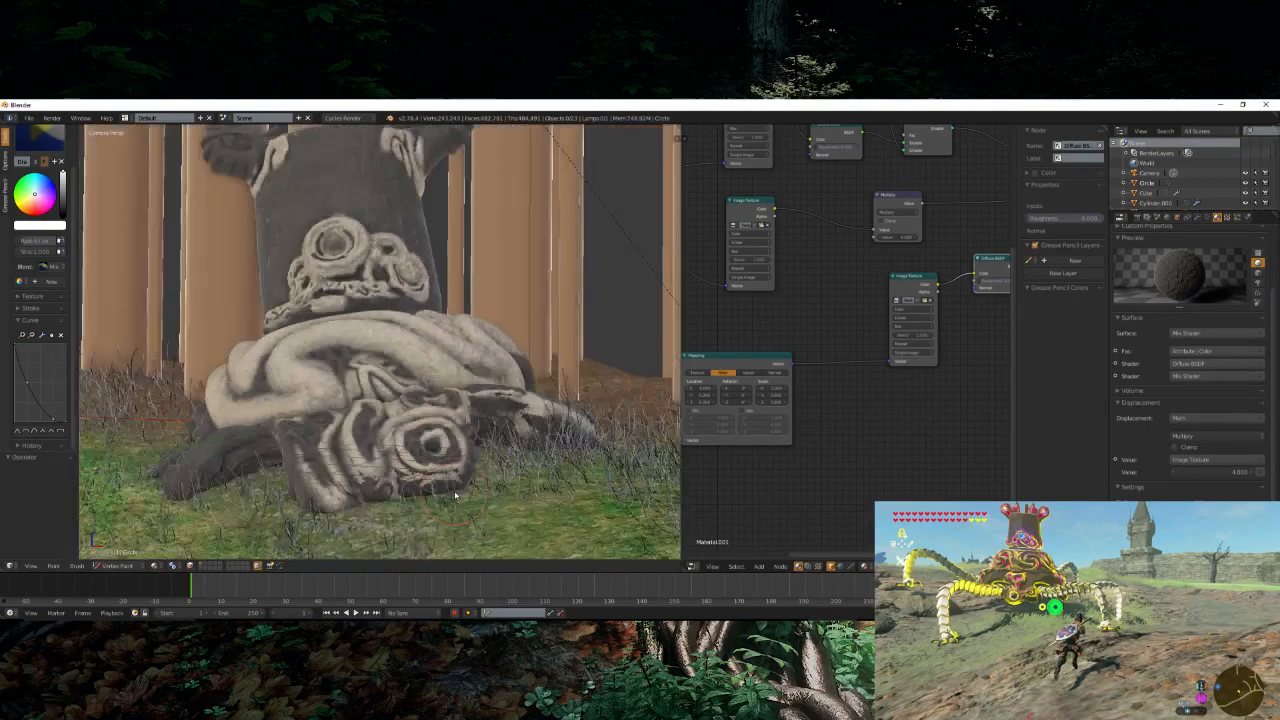
left_click(126, 566)
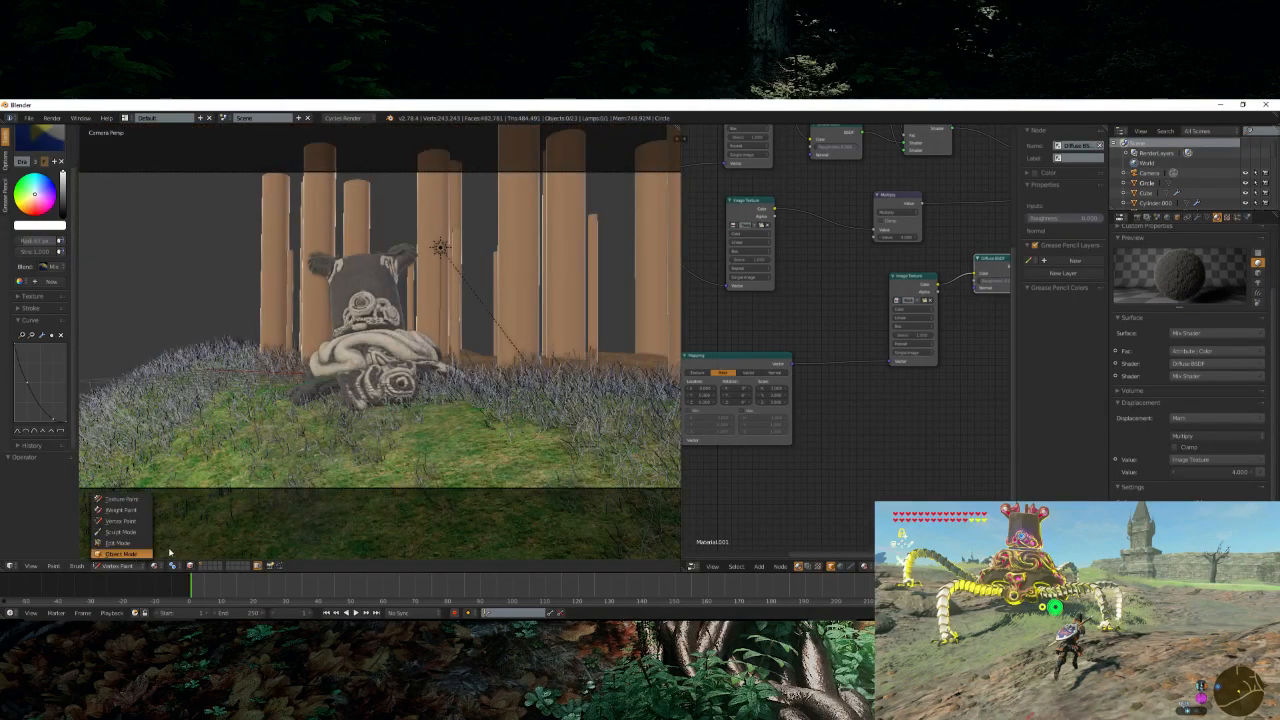
left_click(121, 553)
scroll(897, 366, "up", 1)
key("Home")
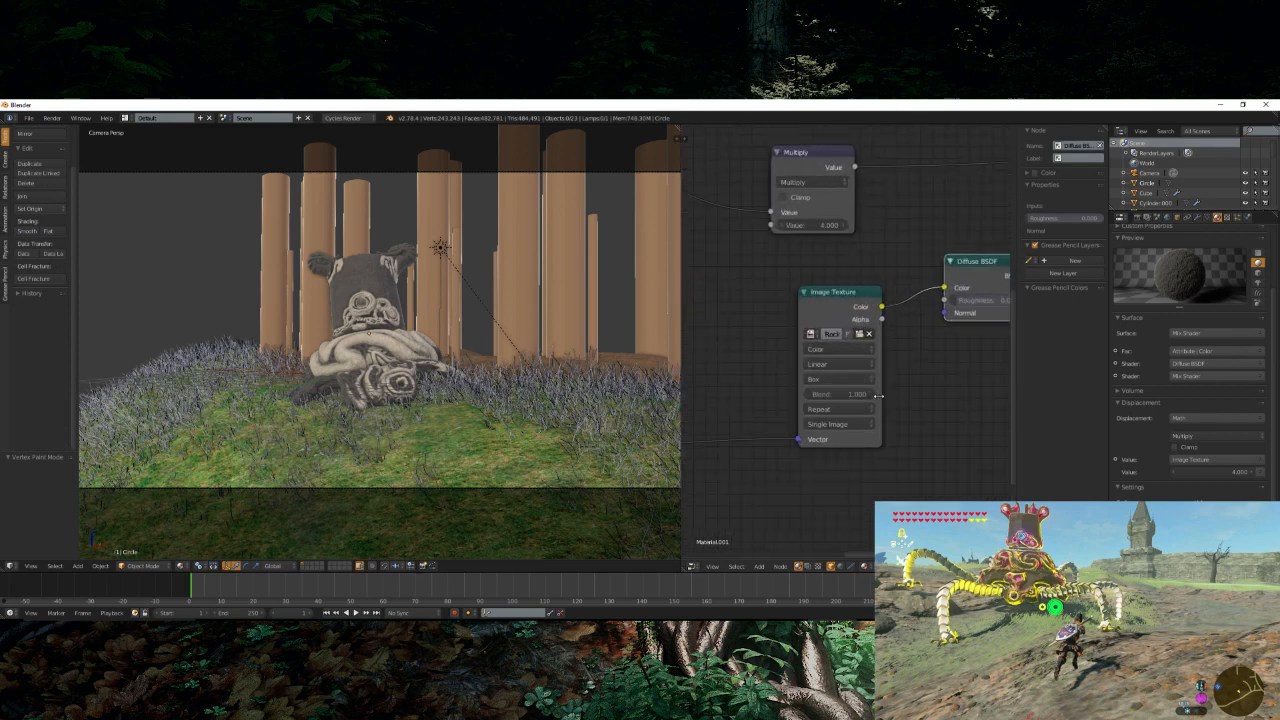
- Duplicate the Mix Shader onto the displacement link, connecting the Attribute's Color to its Fac and the Diffuse BSDF to its first Shader input
left_click(843, 260)
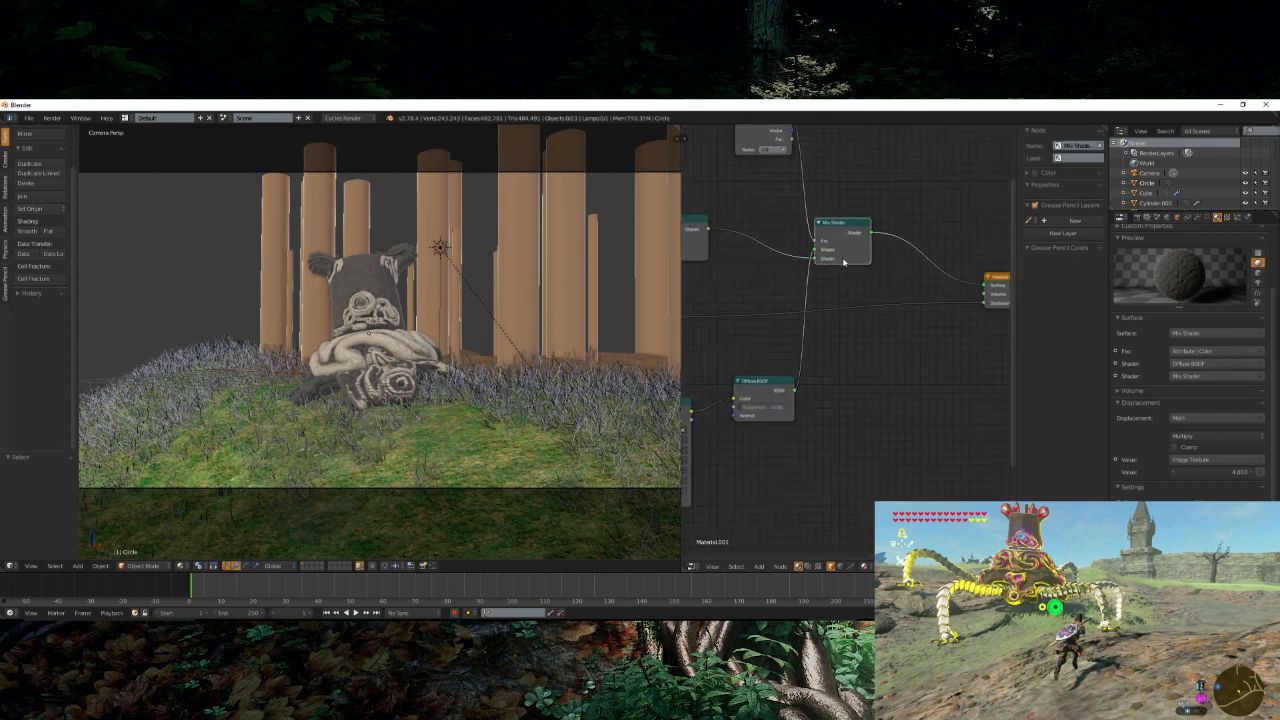
key("shift+d")
left_click(911, 328)
scroll(878, 370, "down", 1)
left_click_drag(804, 165, 883, 325)
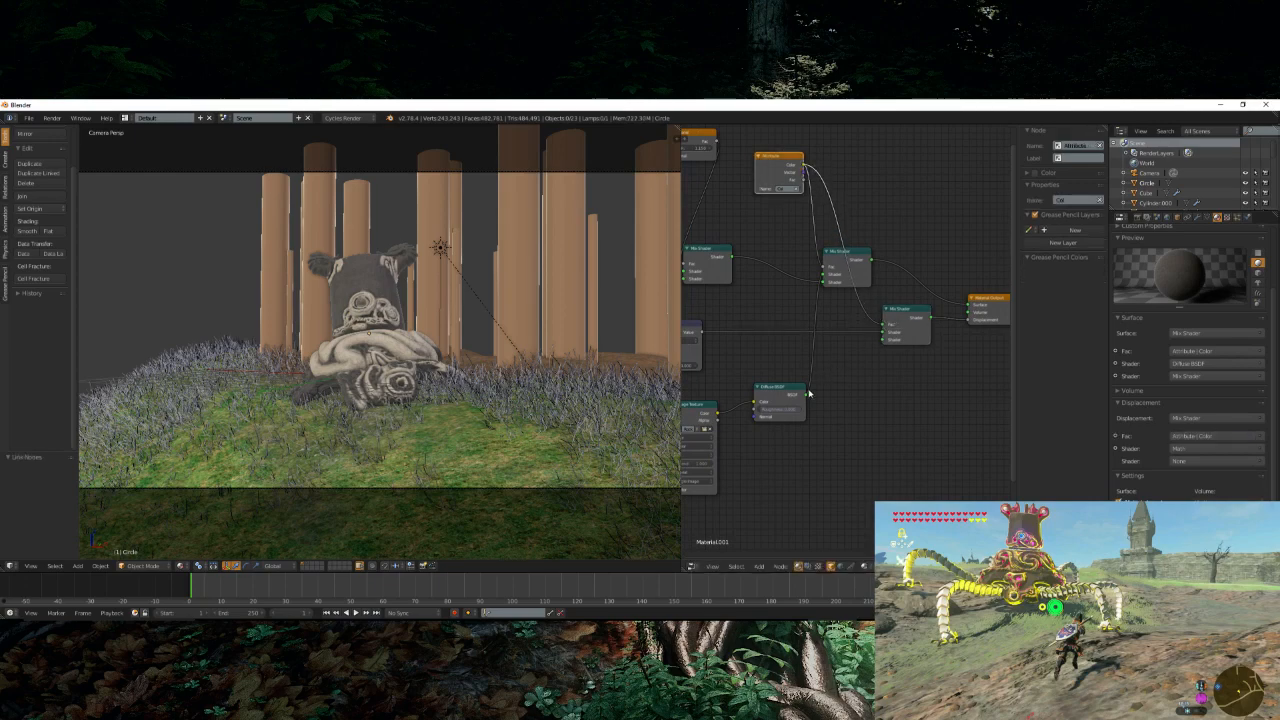
left_click_drag(806, 395, 882, 333)
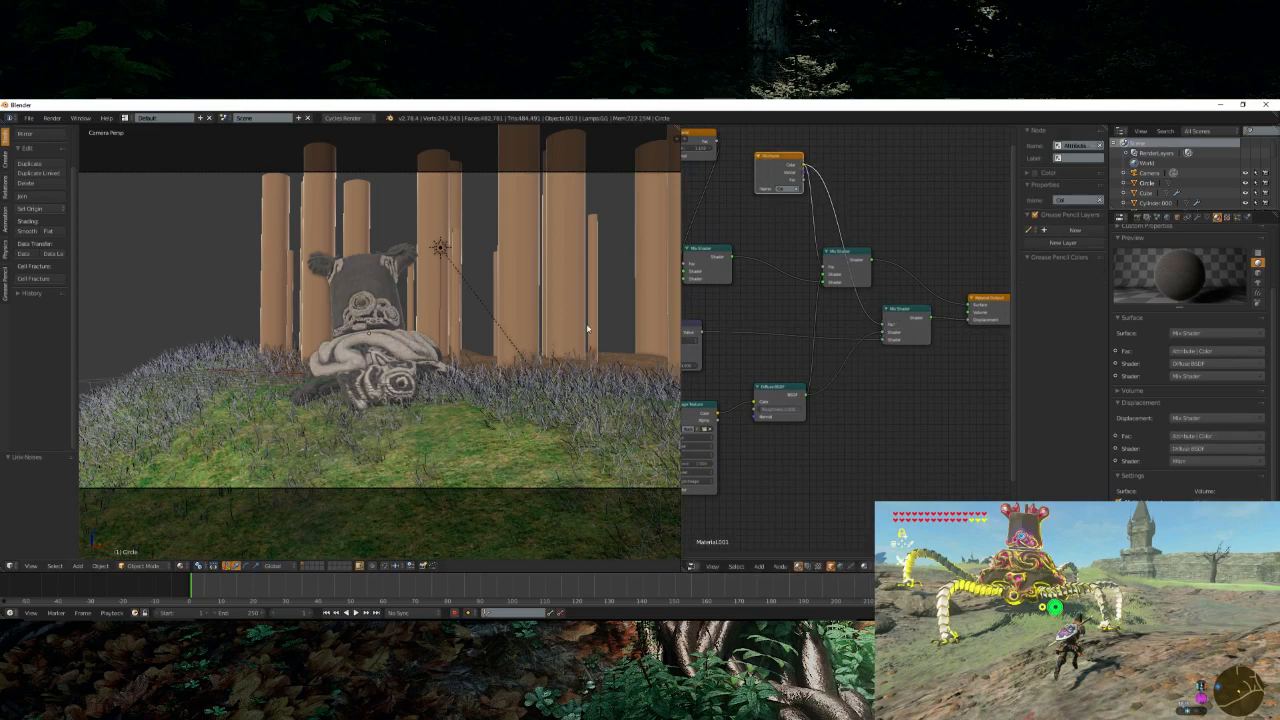
scroll(584, 331, "up", 6)
scroll(889, 447, "up", 4)
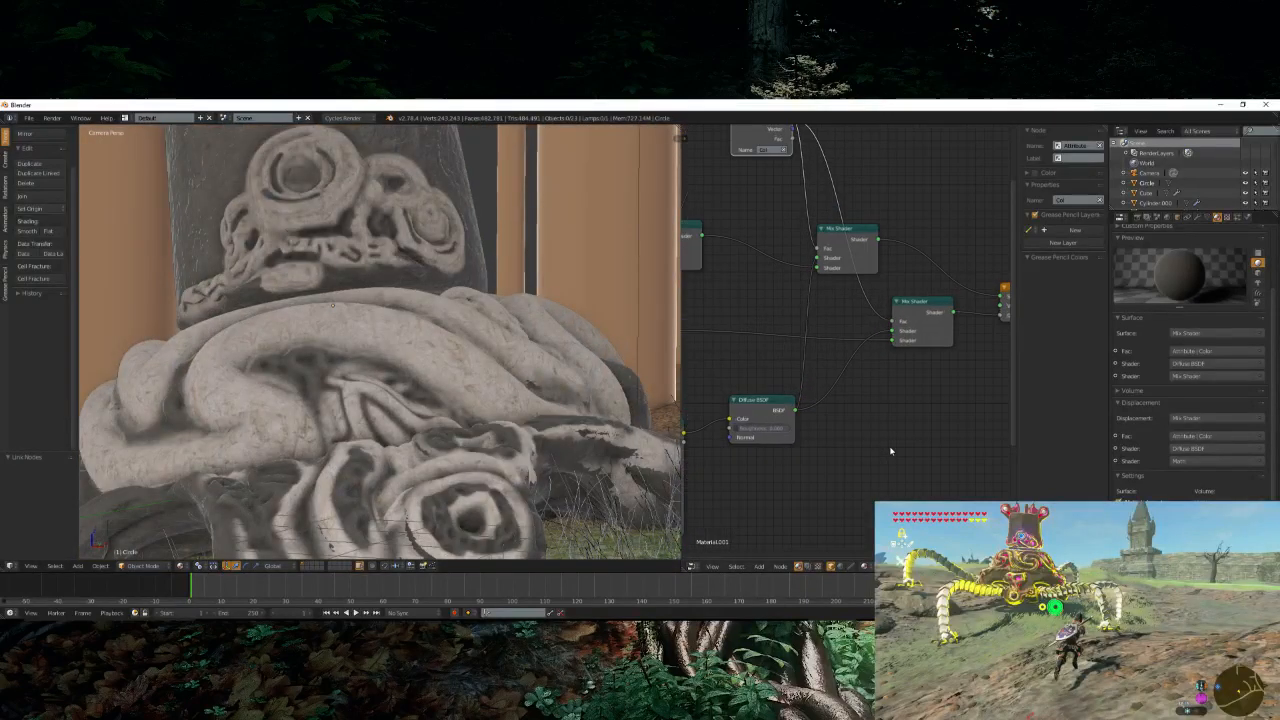
- Connect the Image Texture's Color to the duplicated Mix Shader's first Shader input in place of the Diffuse BSDF
middle_click_drag(857, 449, 848, 417)
scroll(764, 427, "down", 3)
left_click_drag(698, 390, 877, 306)
middle_click_drag(758, 363, 793, 354)
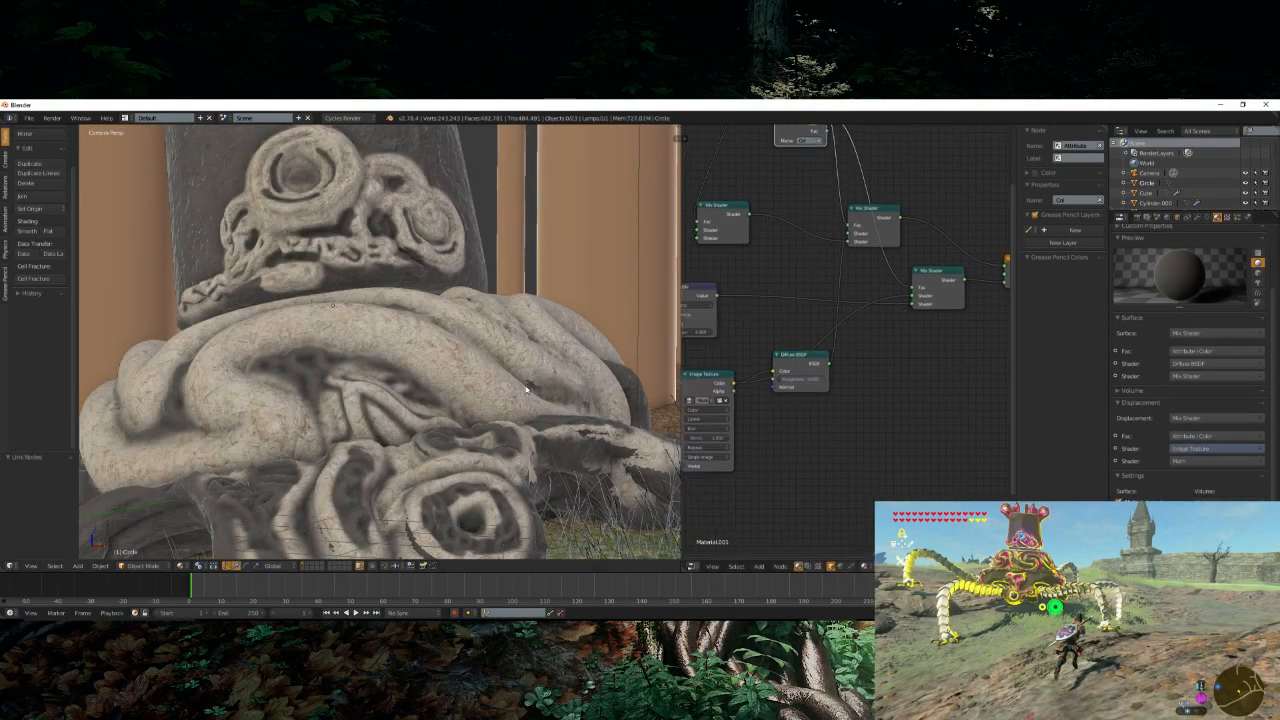
- Vertex paint black over the jagged dark patches around the lower front spiral to bring back the light stone
scroll(521, 389, "down", 6)
scroll(521, 389, "up", 8)
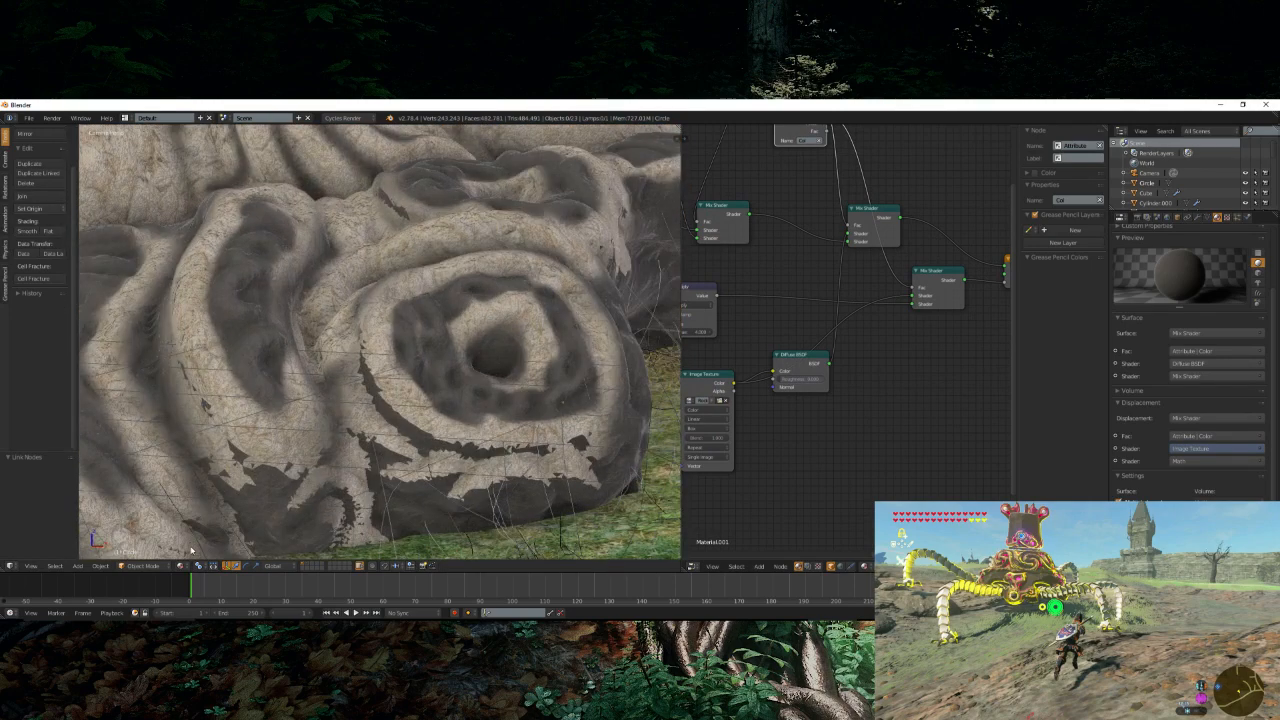
left_click(140, 566)
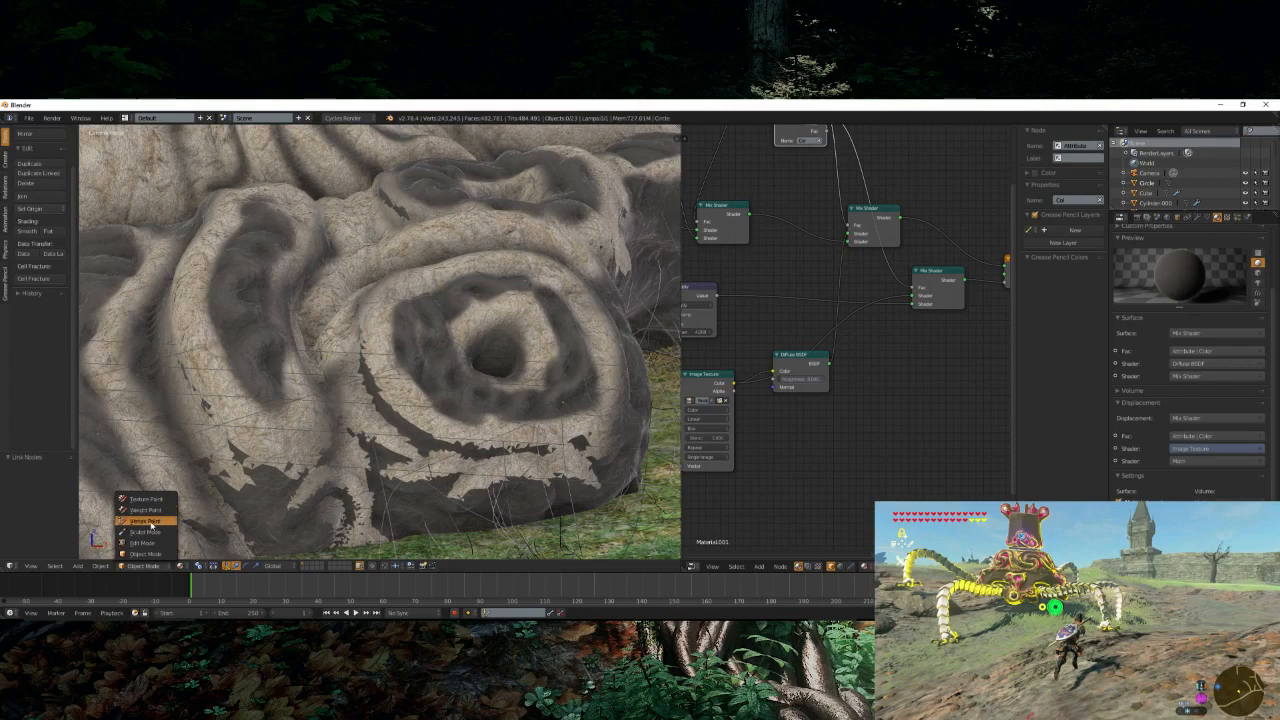
left_click(150, 521)
left_click(60, 212)
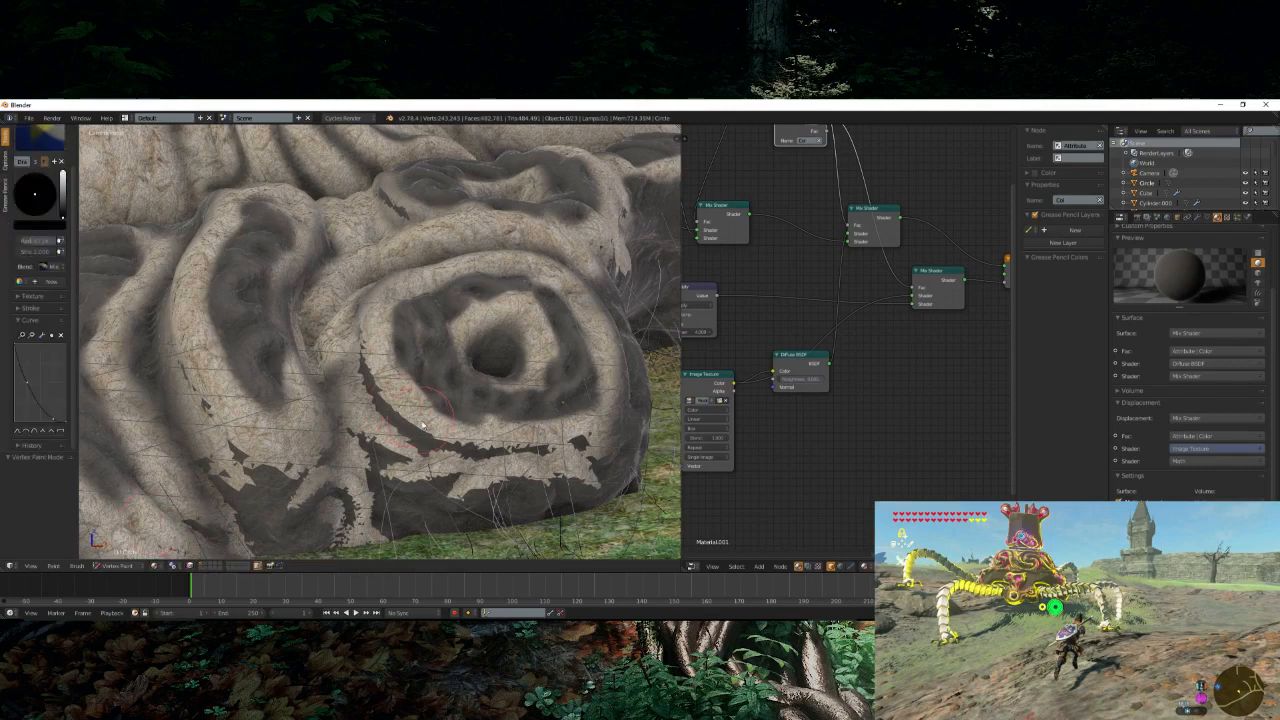
mouse_move(375, 383)
left_mouse_down()
mouse_move(425, 440)
mouse_move(608, 462)
mouse_move(395, 470)
mouse_move(350, 498)
mouse_move(285, 500)
mouse_move(224, 466)
left_mouse_up()
- Render the camera view, examine the Guardian's head and body folds in it, and stop the render
key("KP_0")
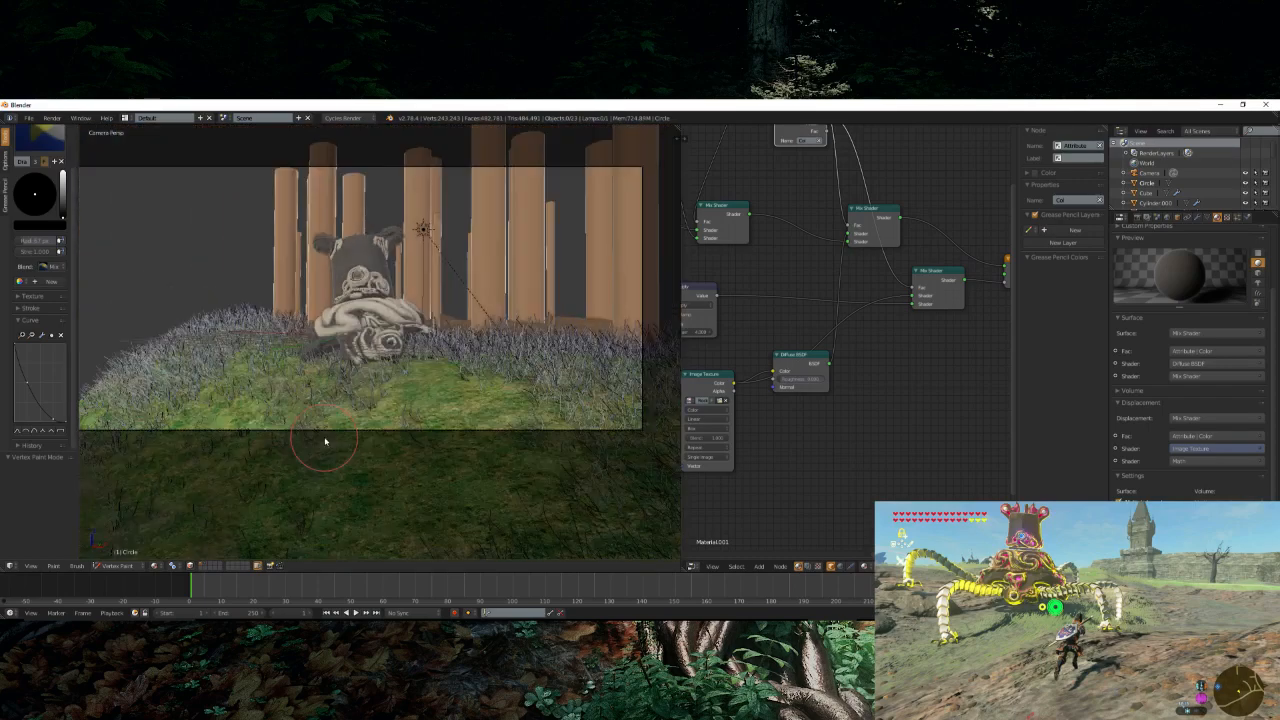
key("F12")
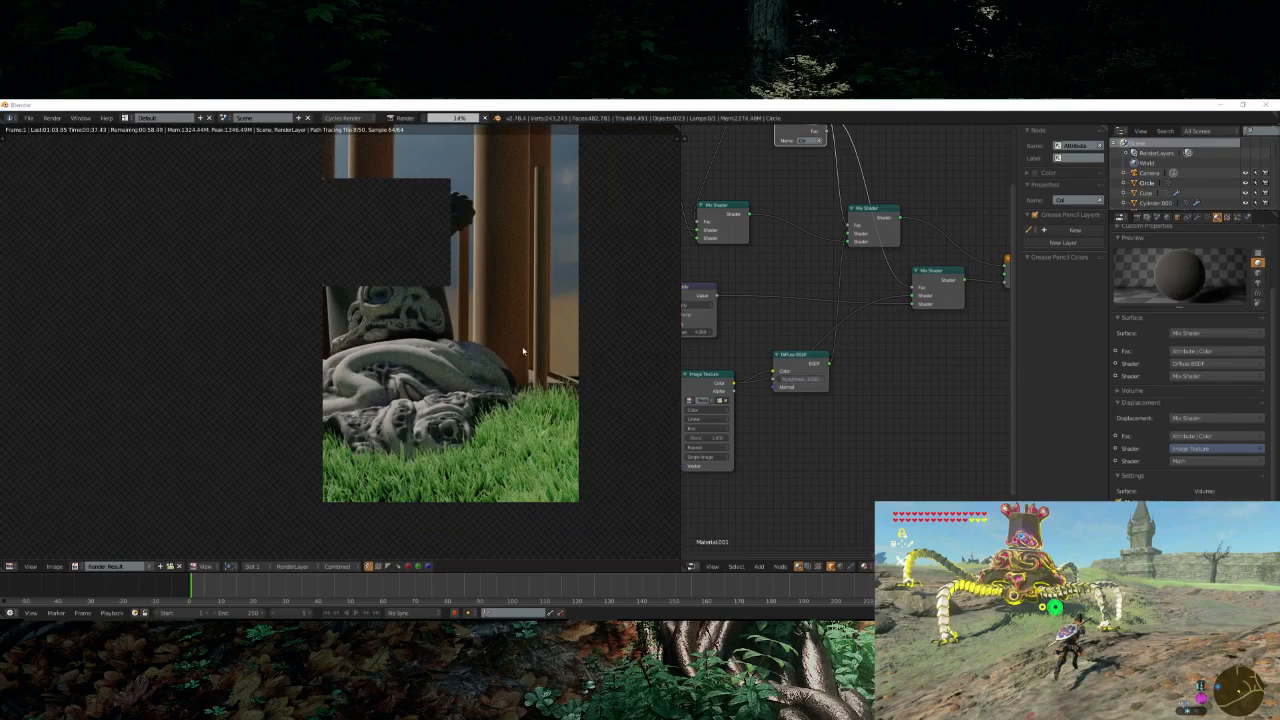
scroll(512, 352, "down", 3)
scroll(504, 356, "up", 7)
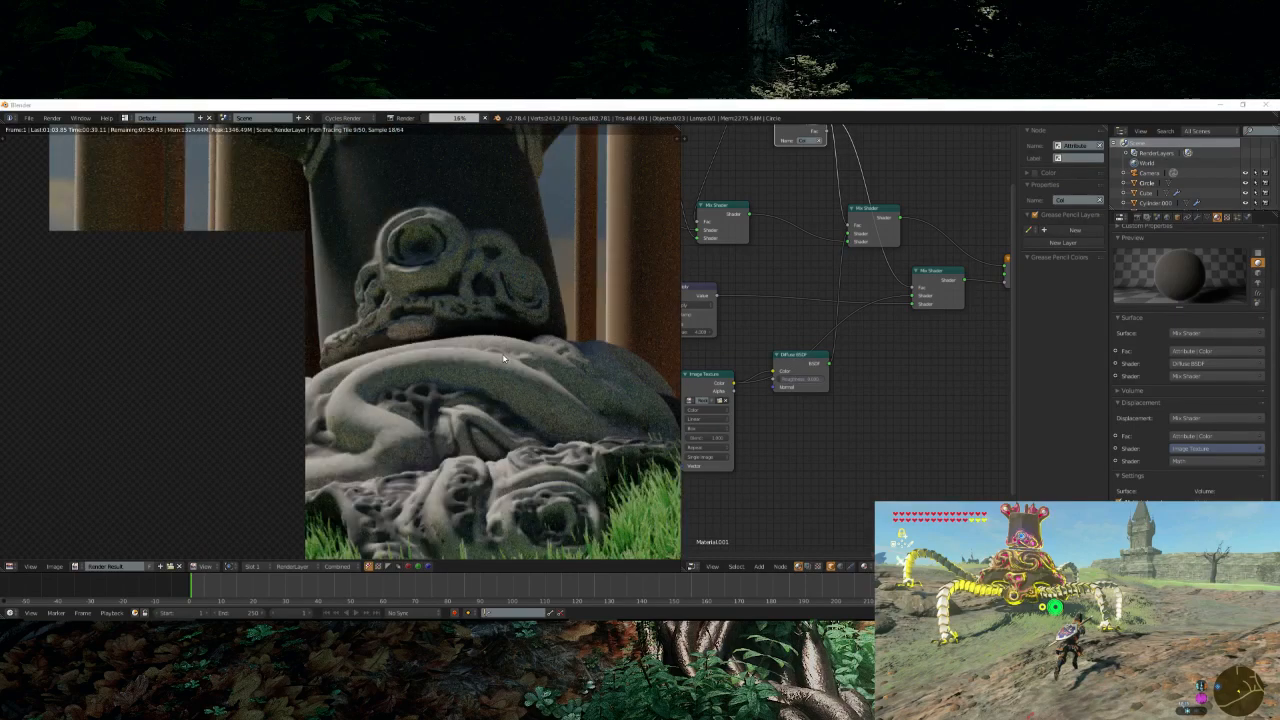
scroll(503, 358, "up", 1)
key("Escape")
key("Escape")
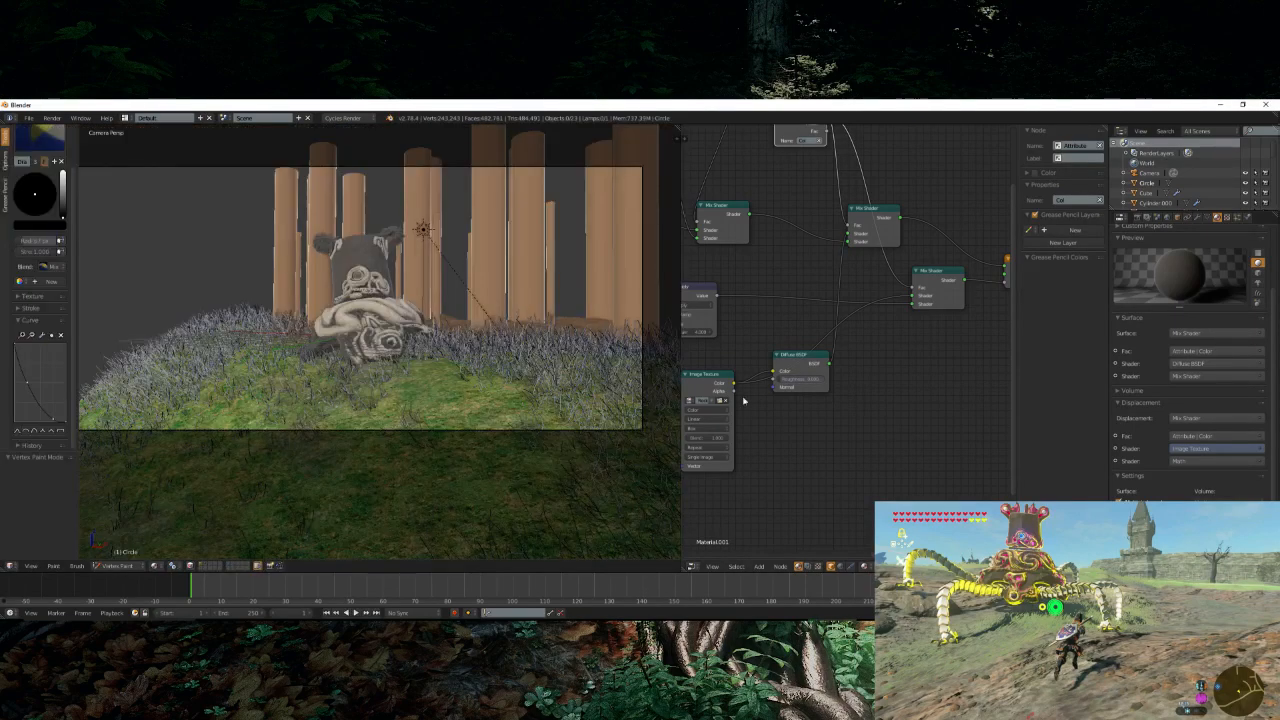
- Switch the Guardian back to Object Mode and review its horns and carved head in the last render
left_click(134, 569)
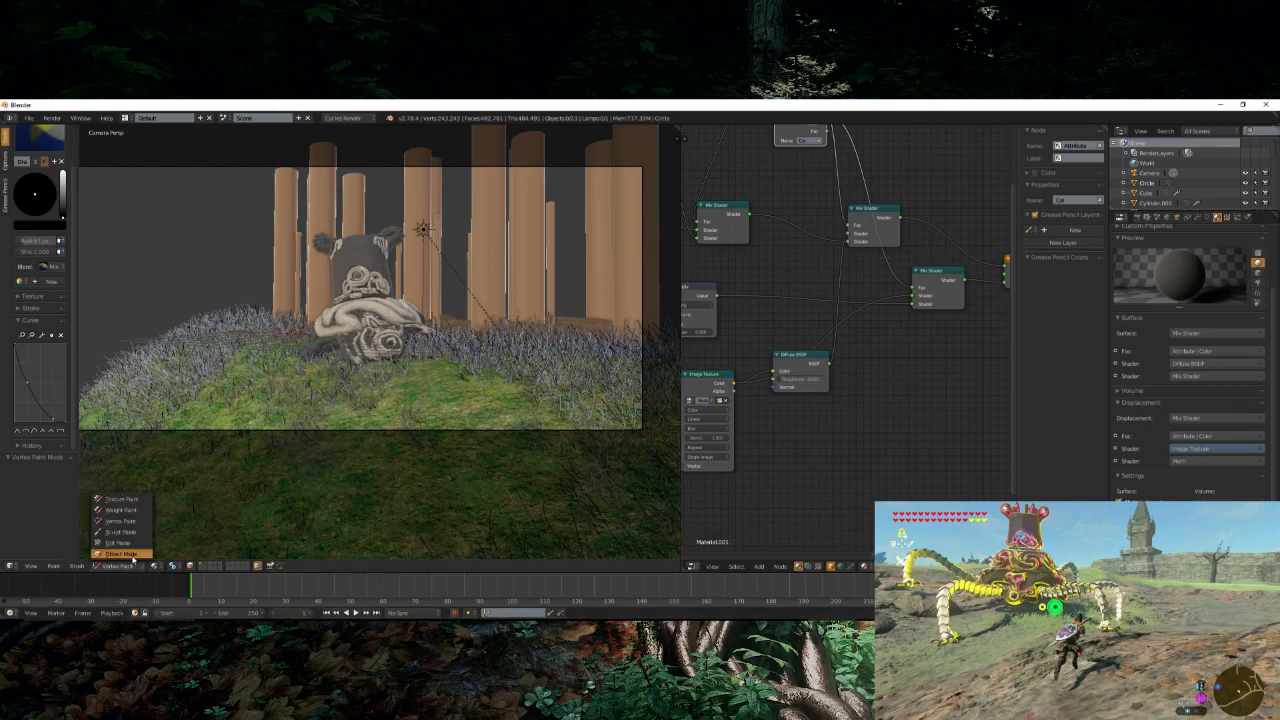
left_click(121, 552)
scroll(380, 362, "up", 7)
key("F11")
middle_click_drag(410, 248, 425, 370)
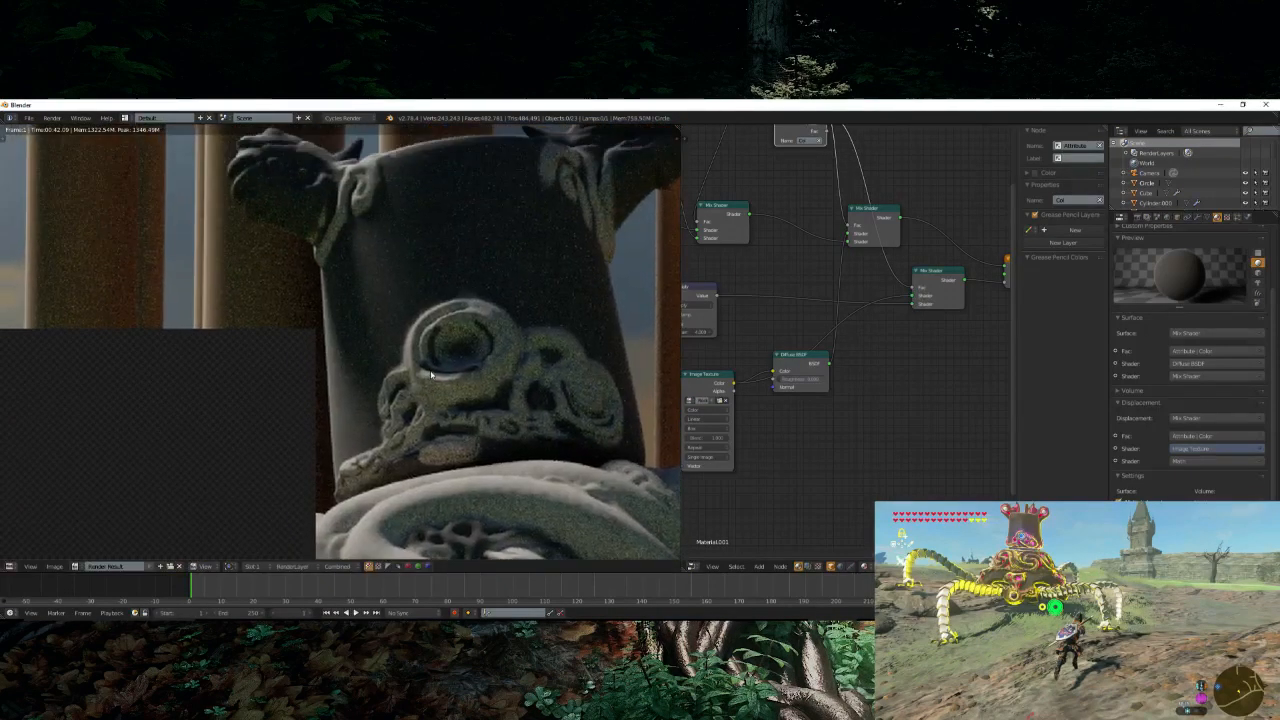
scroll(428, 368, "down", 3)
key("Escape")
- Replace the duplicated Mix Shader on the displacement link with a MixRGB node
middle_click_drag(958, 330, 841, 376)
left_click_drag(835, 346, 819, 343)
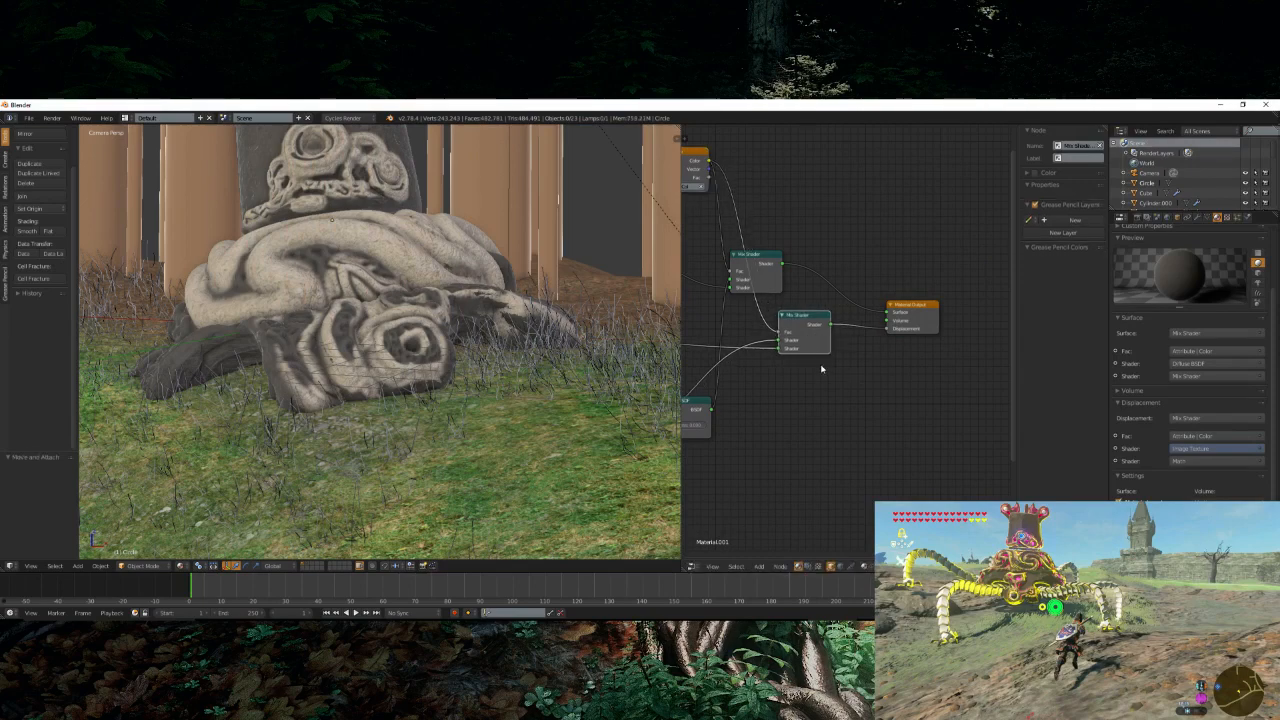
key("ctrl+x")
key("Home")
key("shift+a")
mouse_move(874, 376)
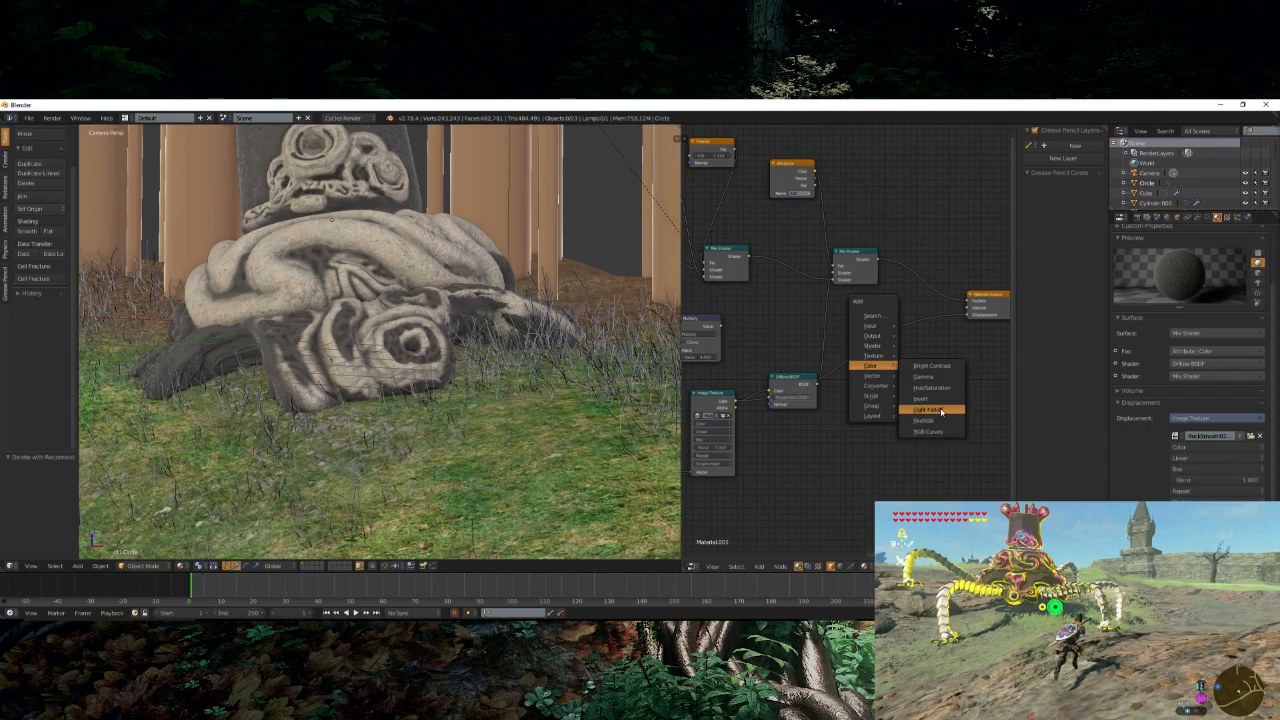
left_click(941, 421)
left_click(880, 335)
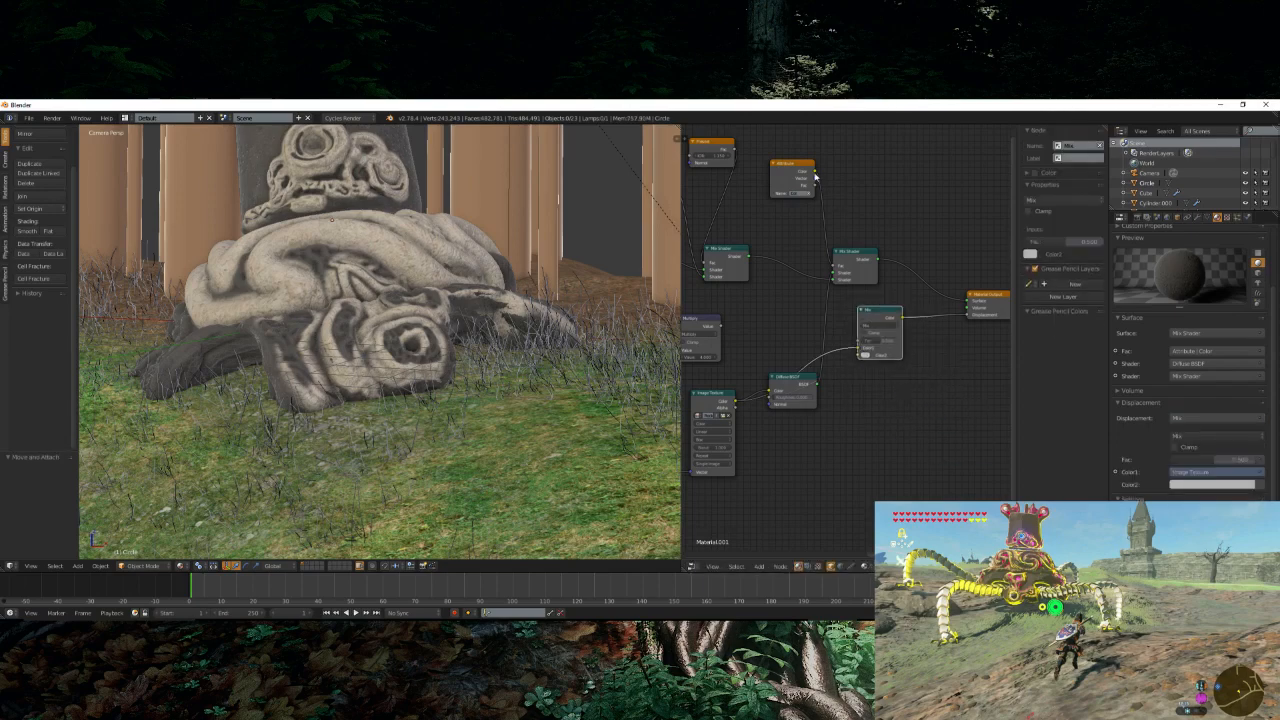
- Connect the Attribute's Color to the Mix node's Color1, the Multiply value to its Fac and the Image Texture to its Color2
left_click_drag(814, 172, 860, 352)
left_click_drag(718, 326, 865, 342)
scroll(381, 313, "up", 5)
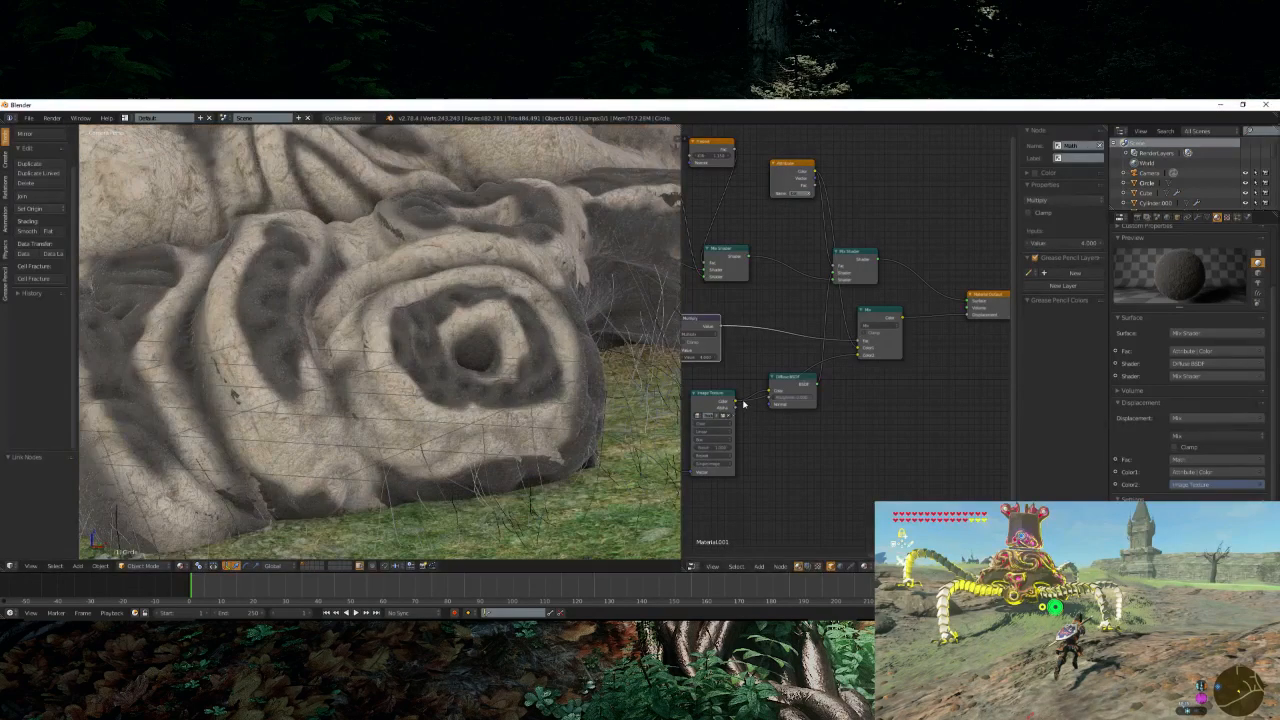
- Move the Diffuse BSDF aside and insert a duplicate Multiply node with a lower multiplier between the Image Texture and the Mix node's Color2
left_click_drag(795, 378, 872, 409)
left_click(699, 333)
key("Escape")
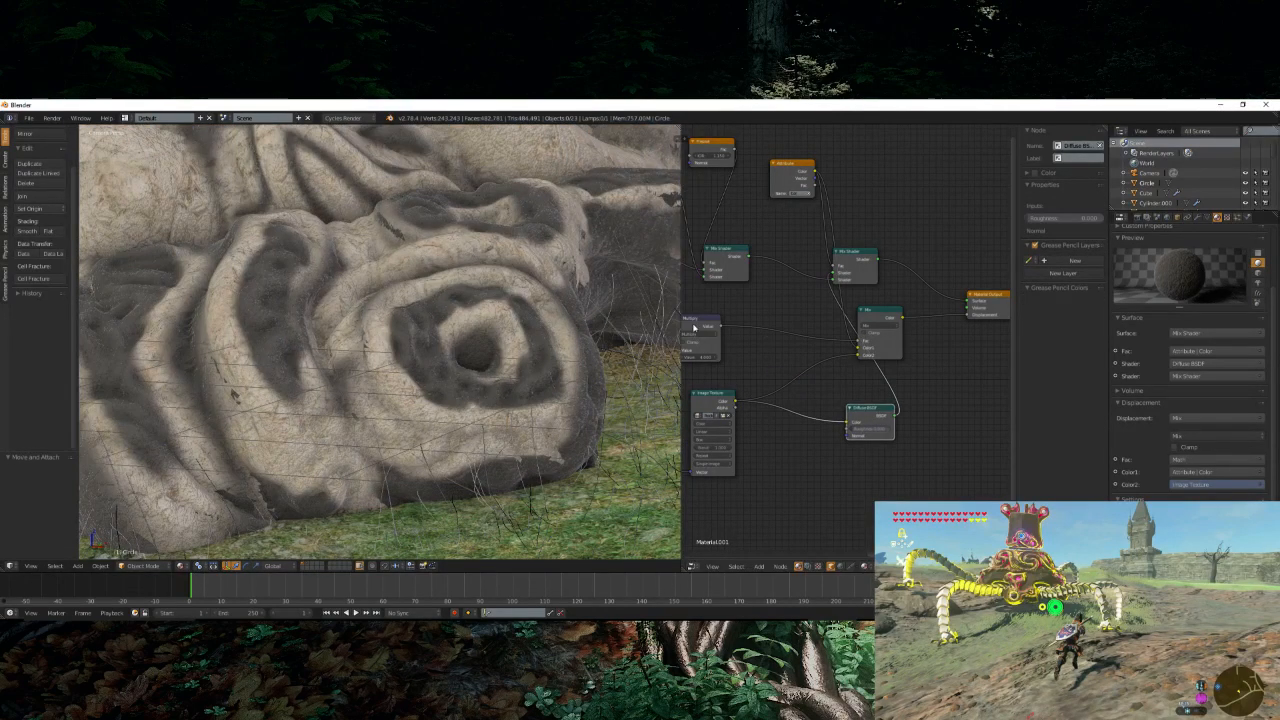
left_click(698, 324)
key("shift+d")
left_click(789, 363)
double_click(789, 395)
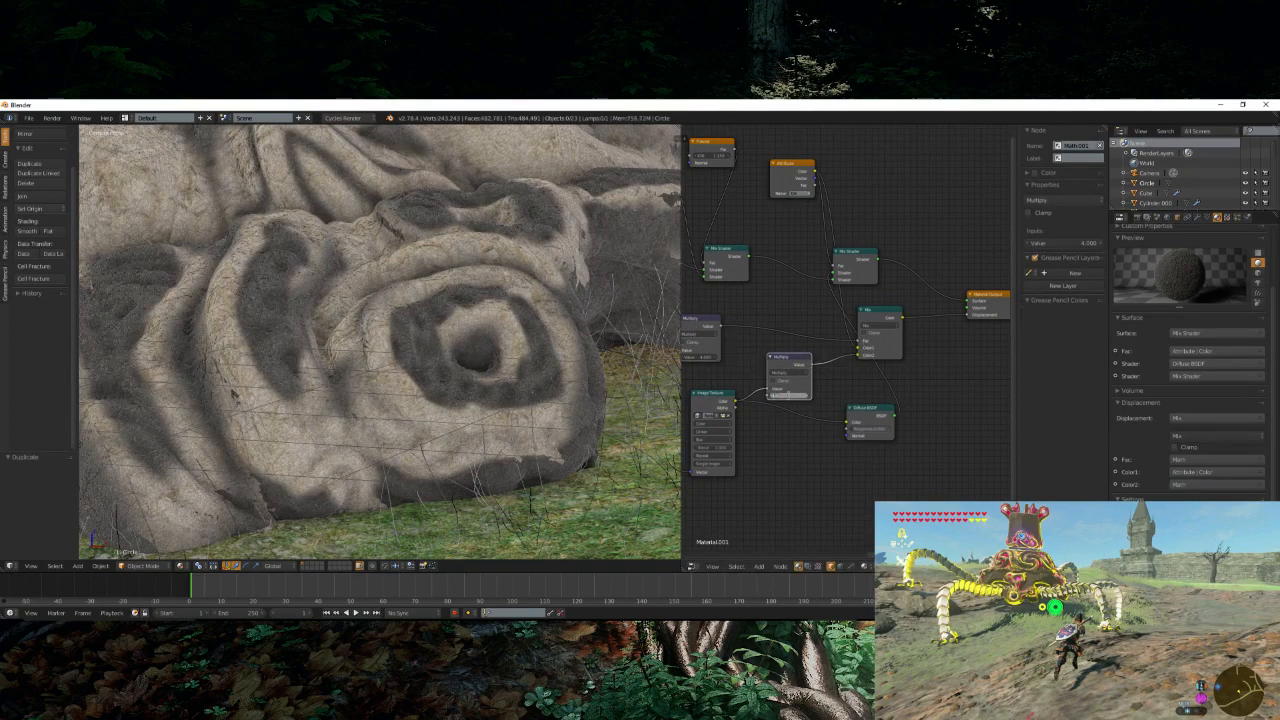
type("0.3")
key("Return")
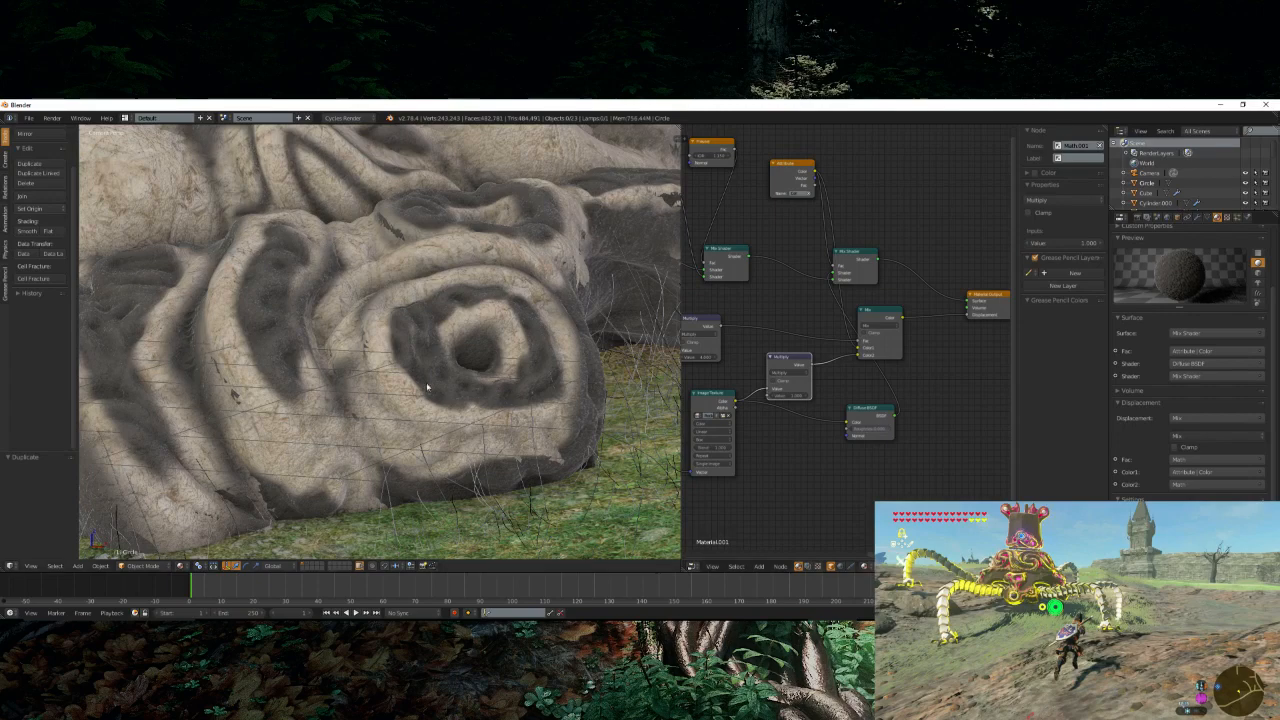
- Rewire the displacement Mix node so the Attribute's Color drives Fac and the original Multiply node feeds Color1
key("KP_0")
scroll(900, 340, "up", 9)
scroll(900, 342, "down", 7)
middle_click_drag(868, 324, 839, 394)
mouse_move(883, 401)
left_mouse_down()
mouse_move(900, 382)
mouse_move(878, 424)
mouse_move(877, 412)
left_mouse_up()
left_click_drag(699, 403, 878, 424)
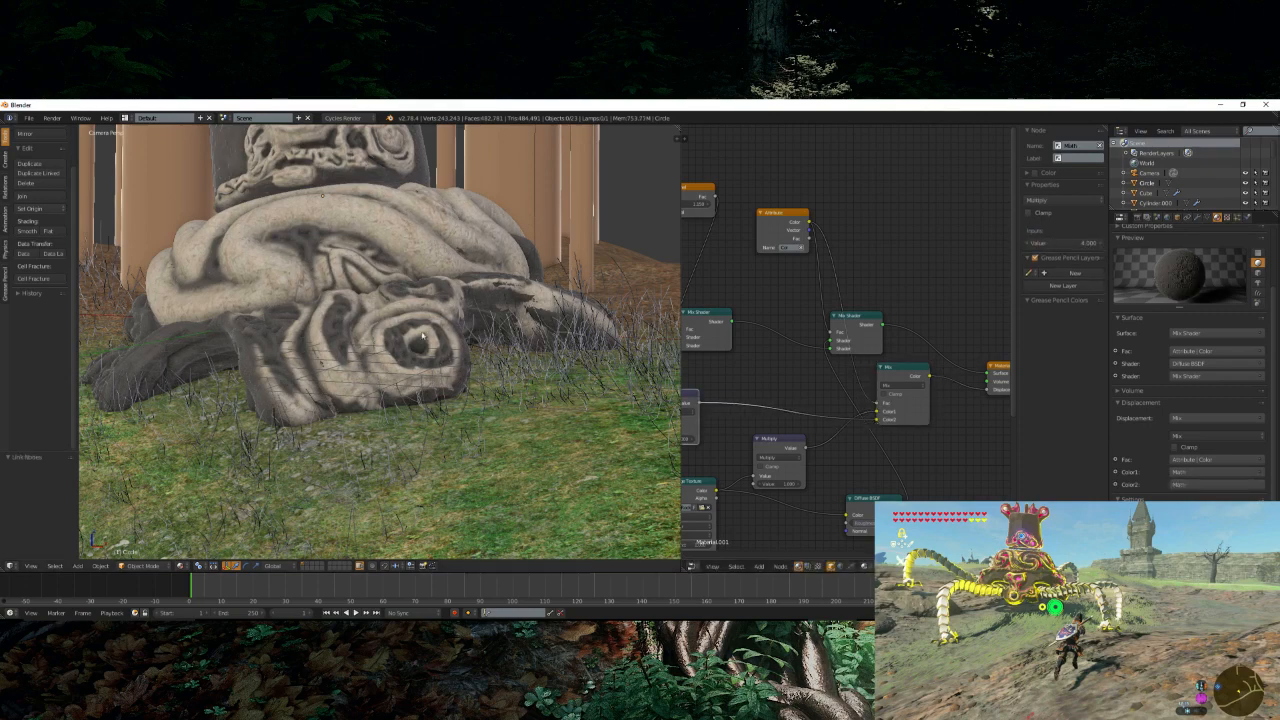
- Check the body's carved relief up close and render the scene from the camera view
scroll(533, 337, "up", 4)
scroll(533, 337, "up", 1)
scroll(533, 337, "down", 5)
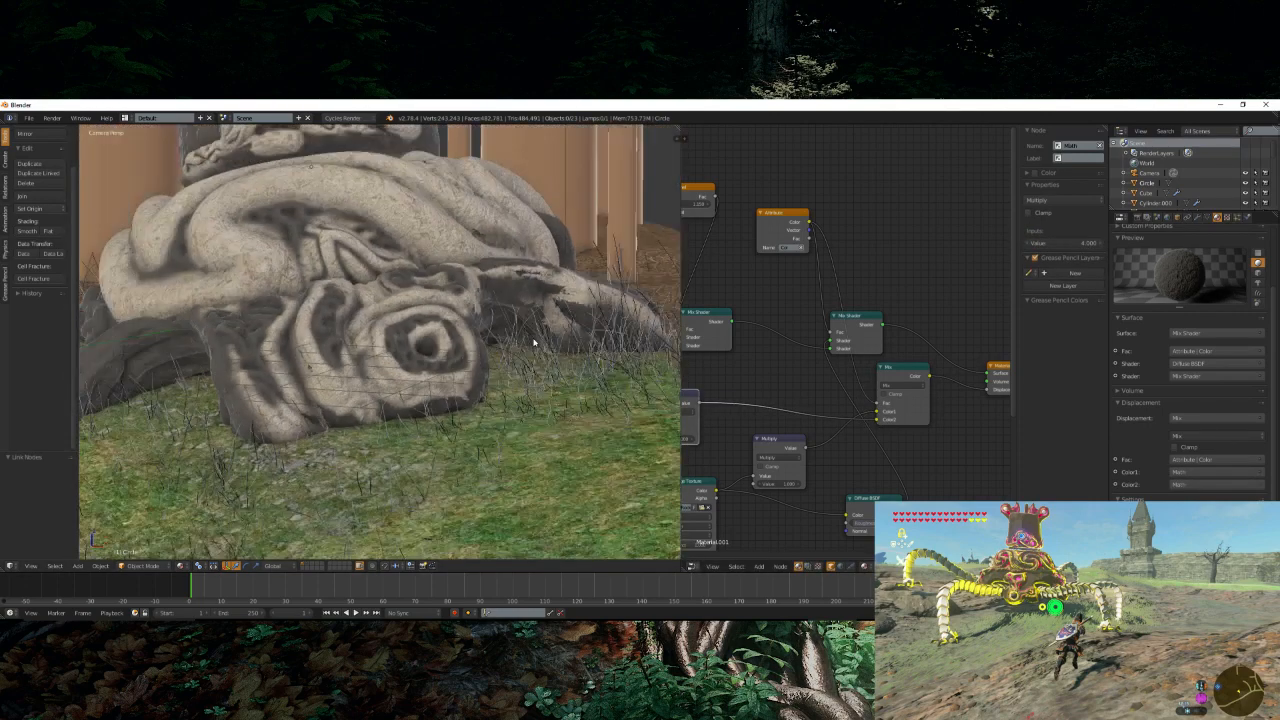
key("KP_0")
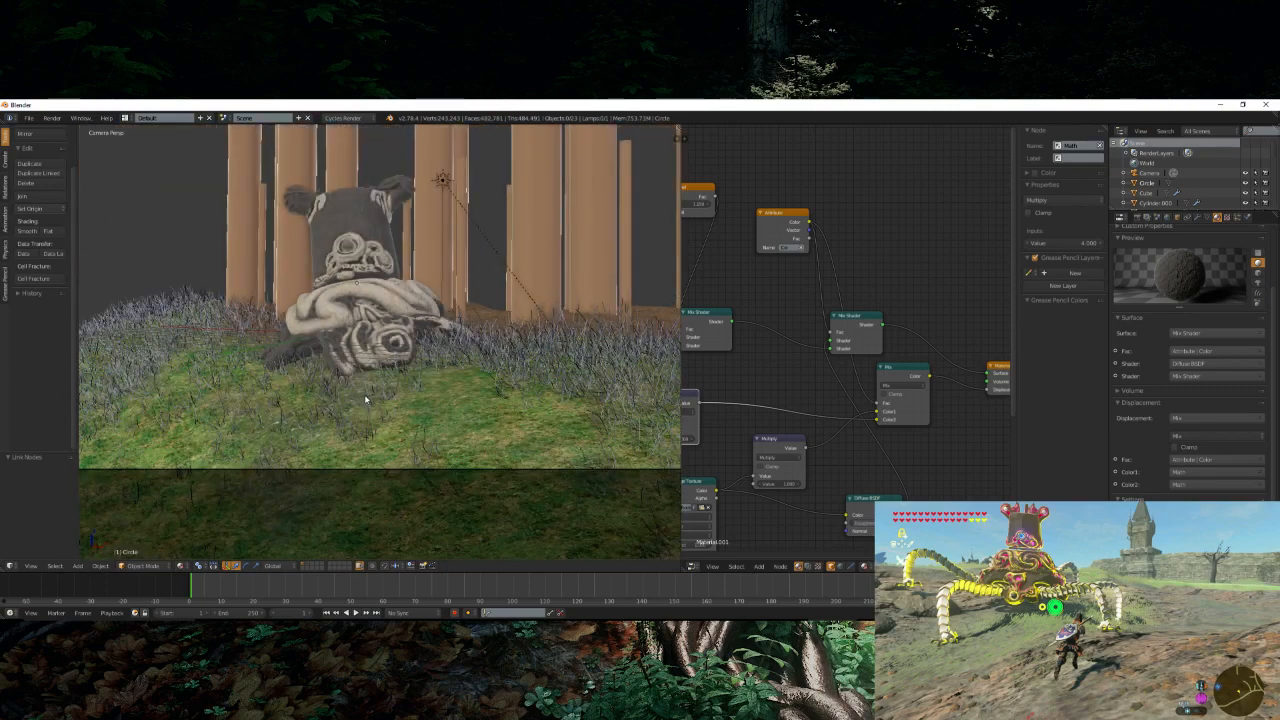
key("F12")
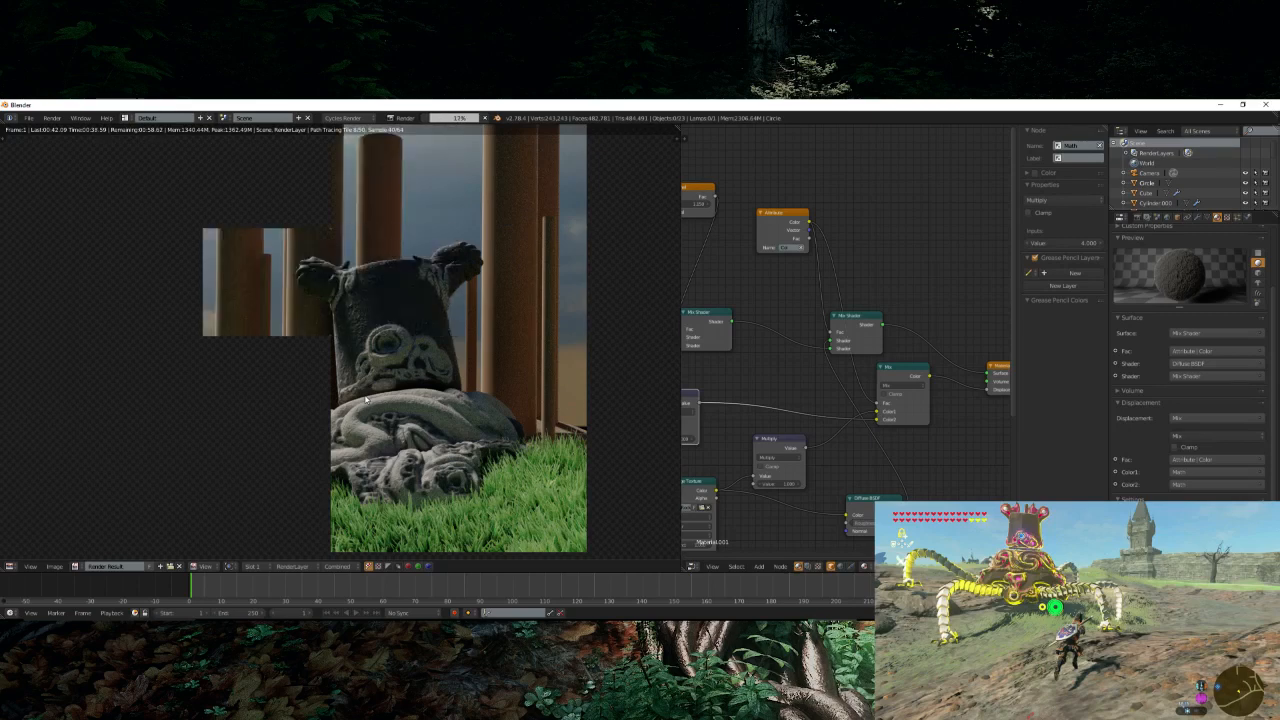
- Examine the Guardian's horns, head carvings and body folds in the running render, close up and within the whole scene
scroll(366, 398, "down", 3)
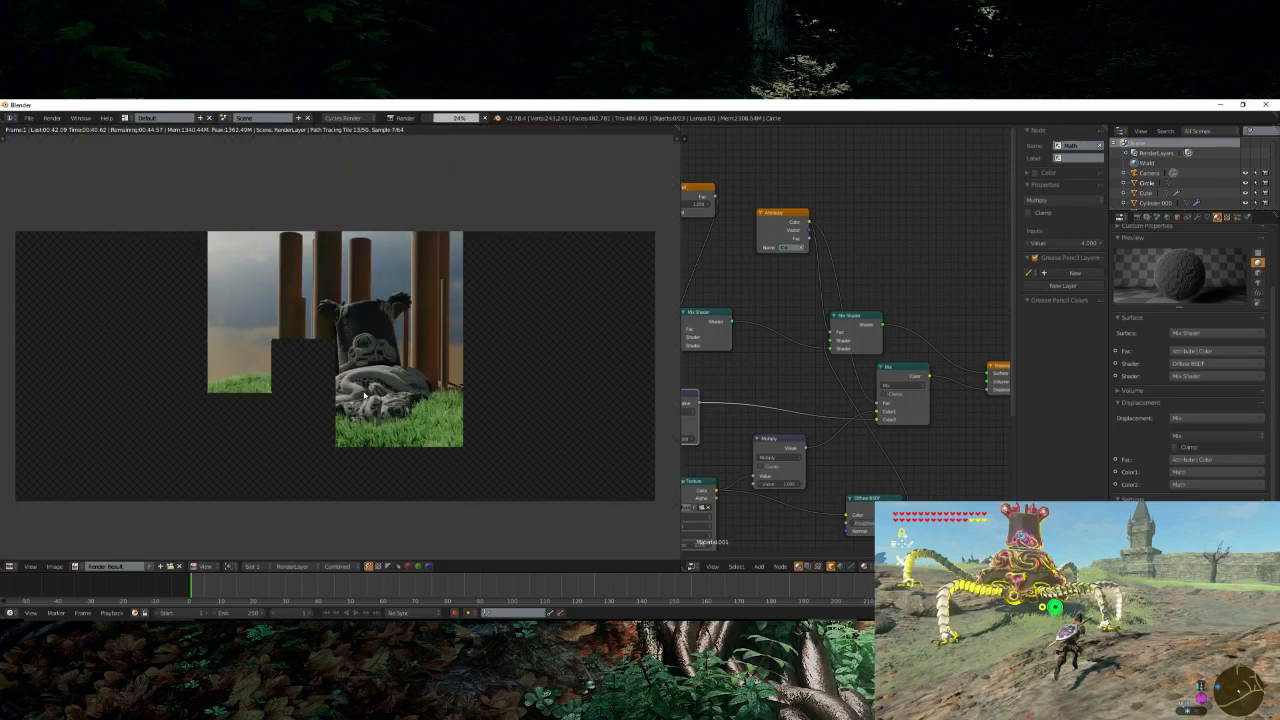
scroll(367, 396, "up", 4)
scroll(367, 394, "up", 2)
middle_click_drag(436, 392, 419, 330)
scroll(419, 330, "down", 3)
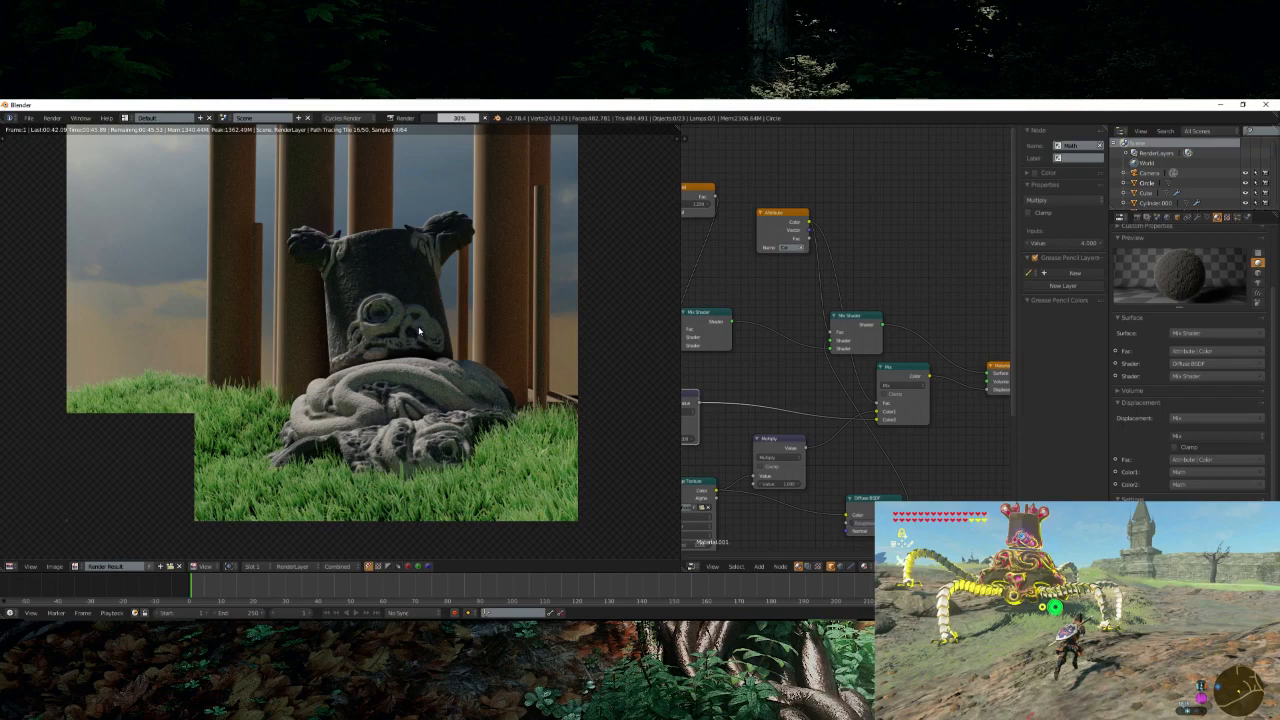
scroll(443, 337, "down", 6)
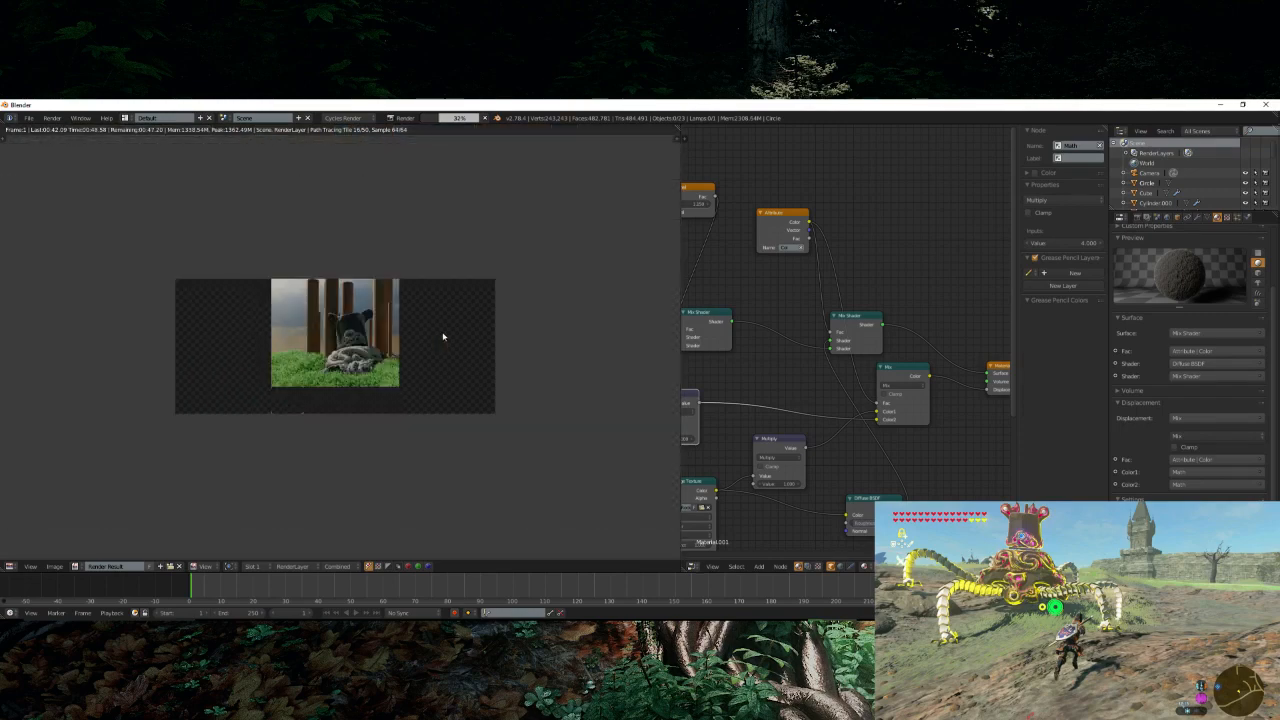
scroll(439, 337, "up", 2)
scroll(441, 335, "up", 3)
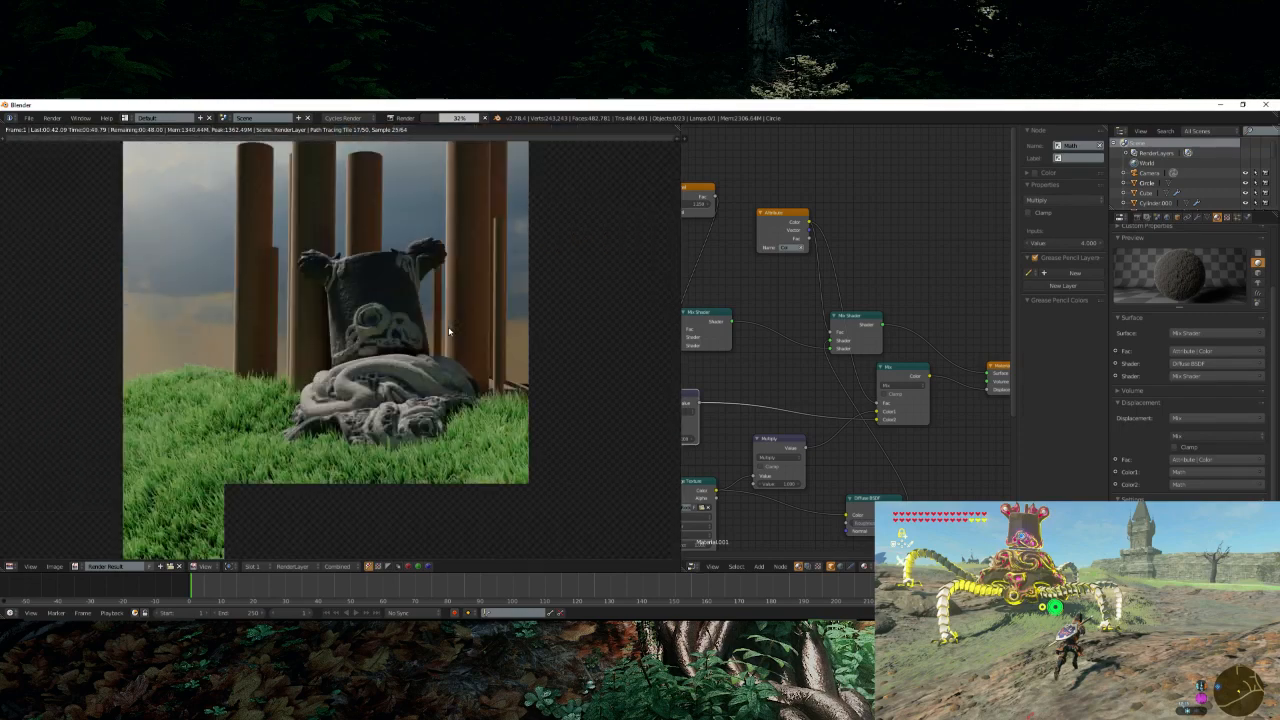
scroll(449, 331, "up", 1)
scroll(449, 331, "up", 2)
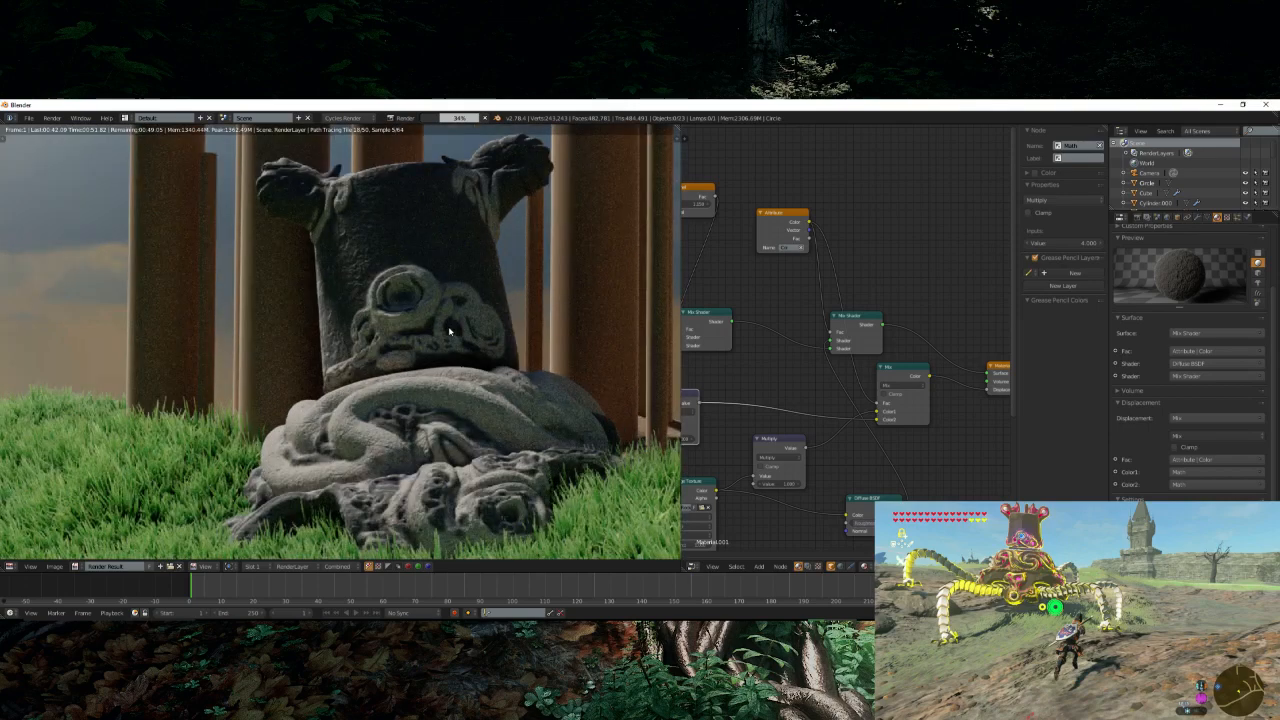
scroll(449, 331, "down", 3)
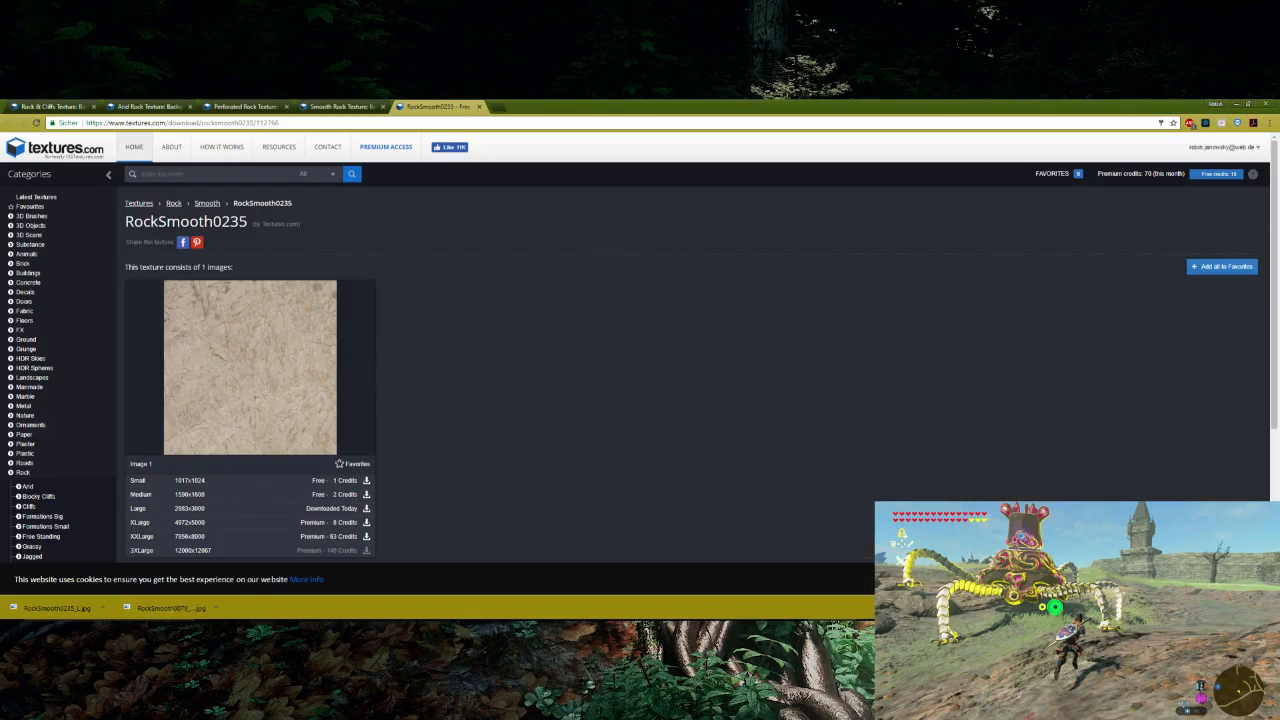
- Browse the Smooth Rocks textures and download the Large seamless version of RockSmooth0113's first image
left_click(340, 106)
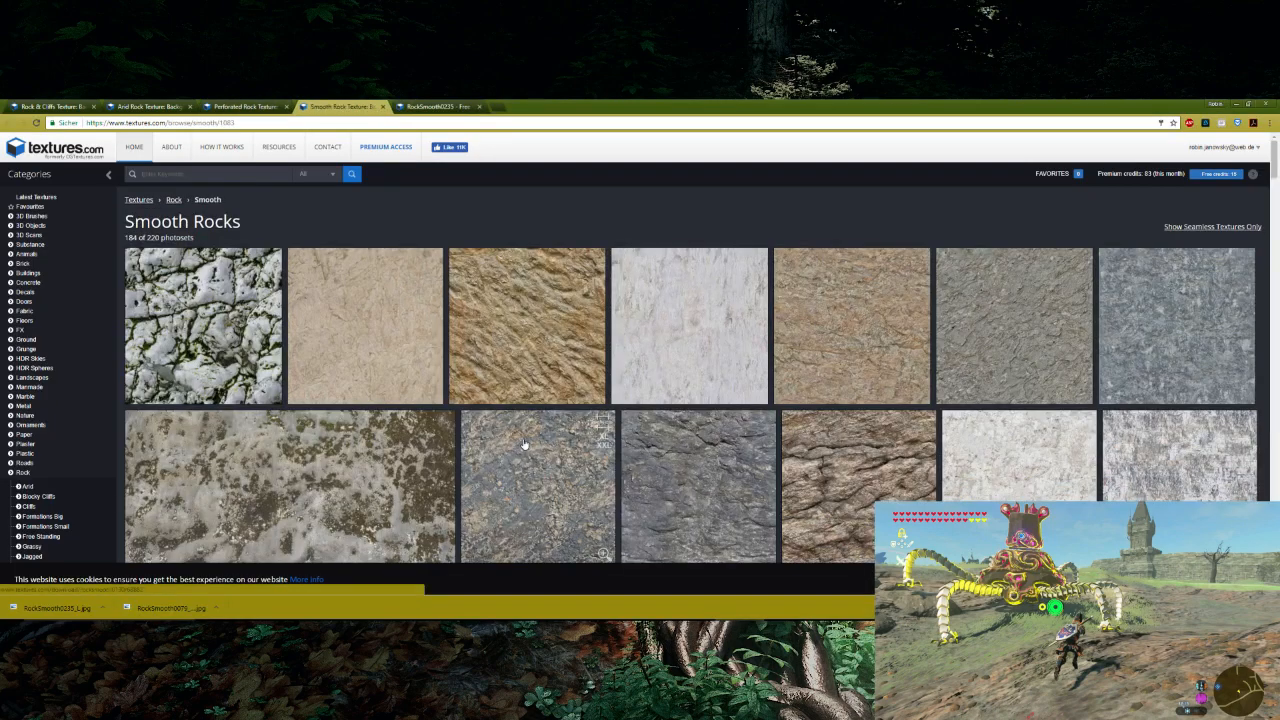
scroll(530, 440, "down", 3)
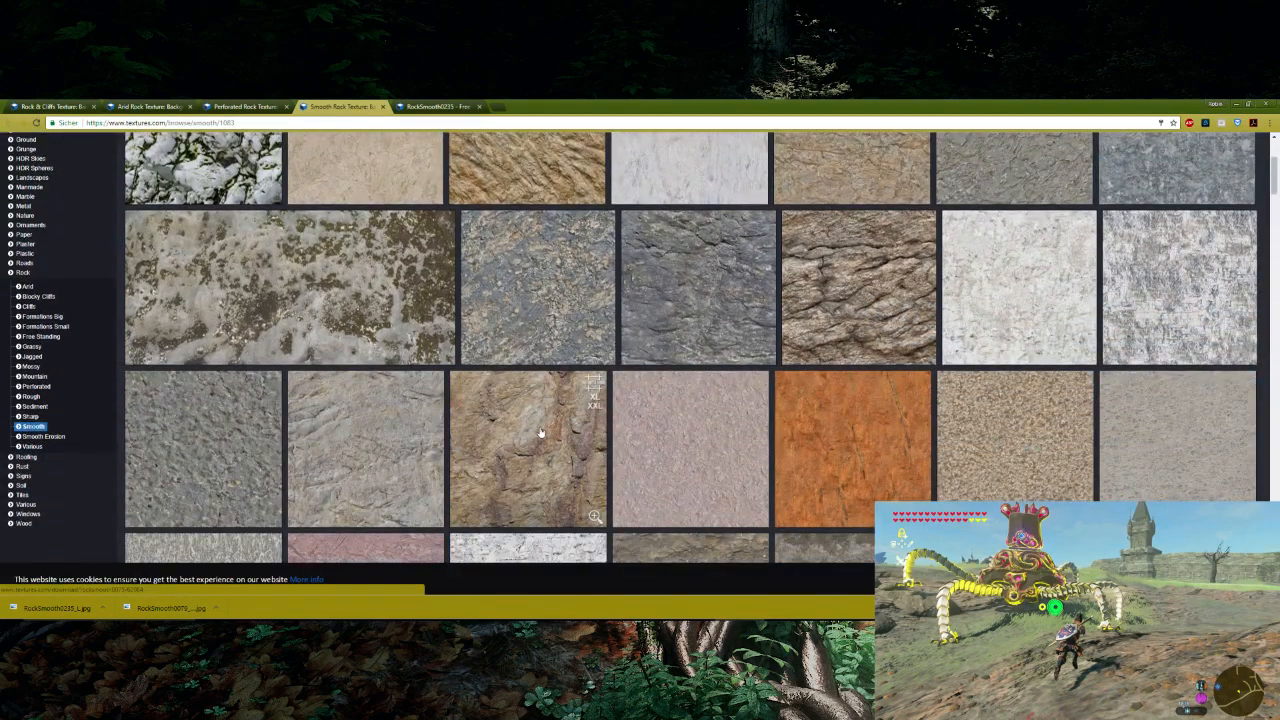
scroll(540, 432, "down", 10)
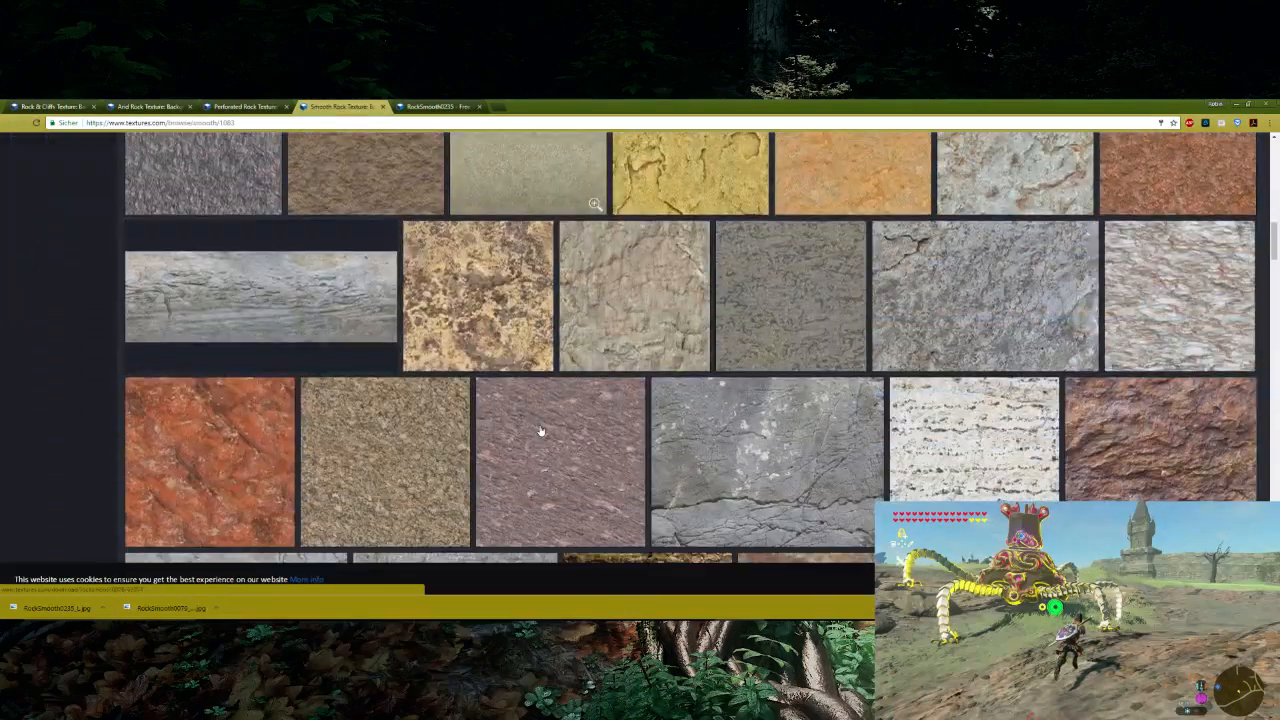
scroll(540, 432, "down", 4)
scroll(540, 432, "up", 3)
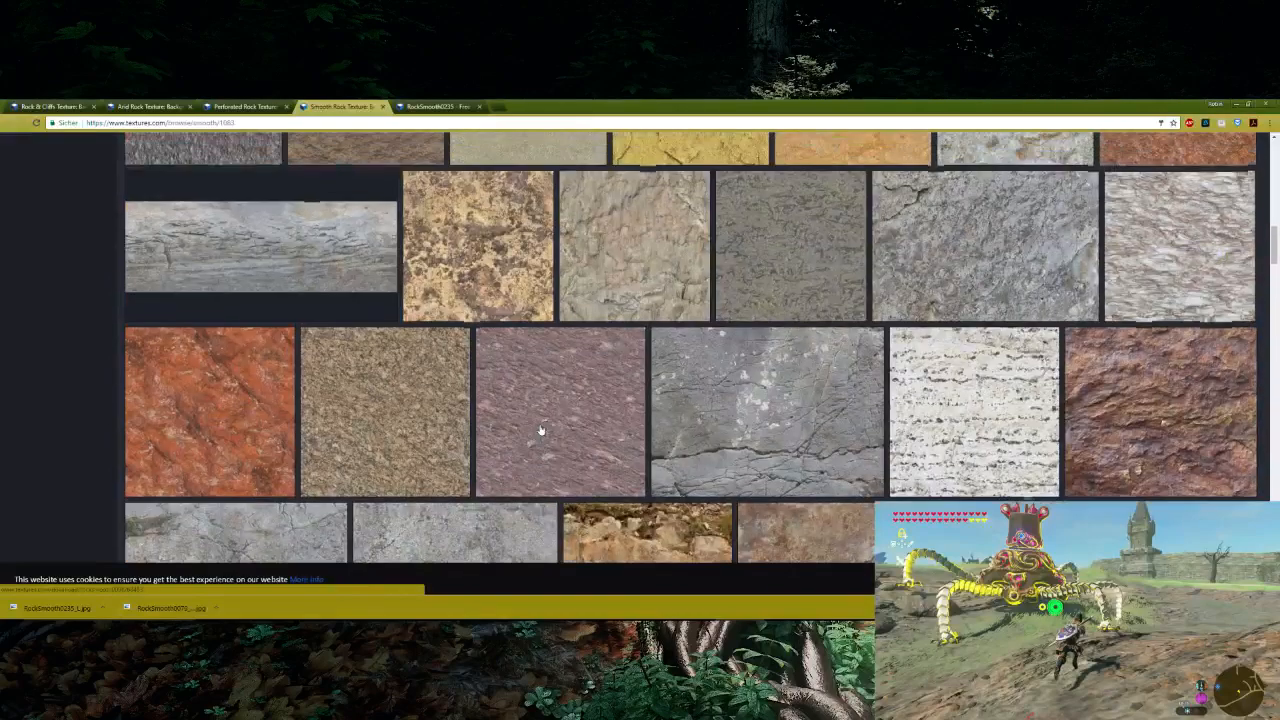
scroll(540, 430, "up", 10)
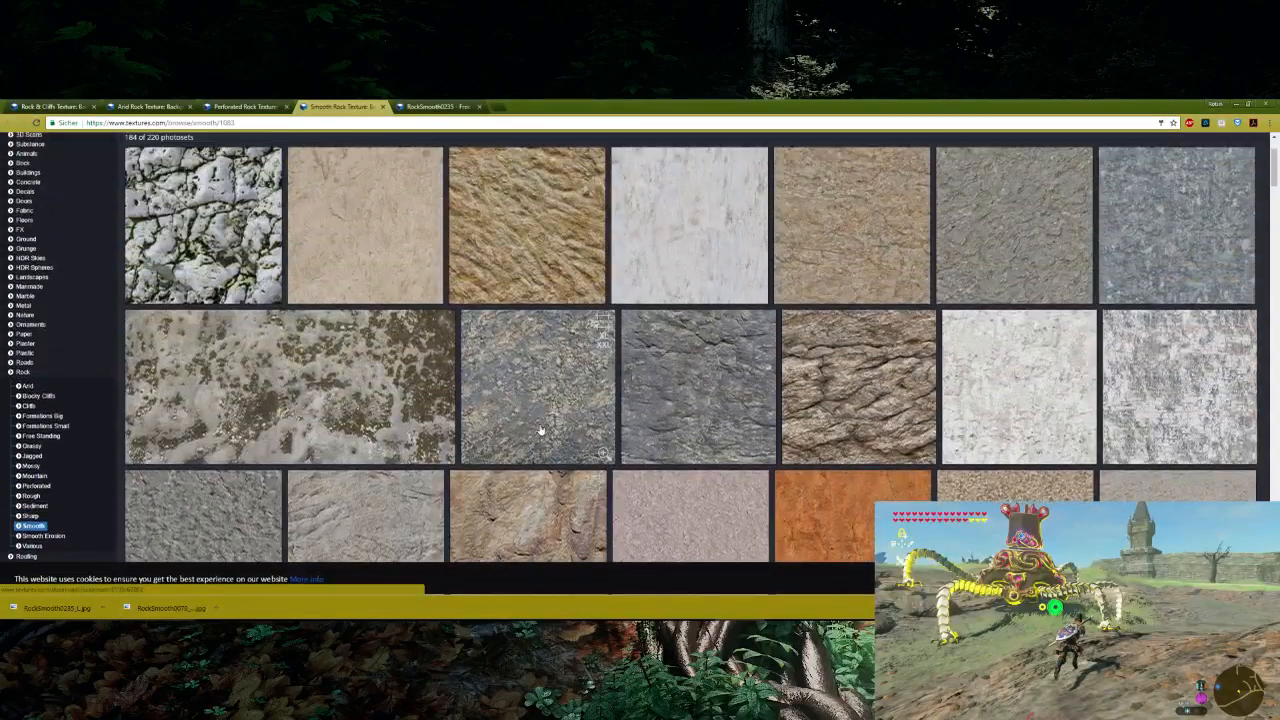
scroll(540, 430, "up", 3)
left_click(838, 331)
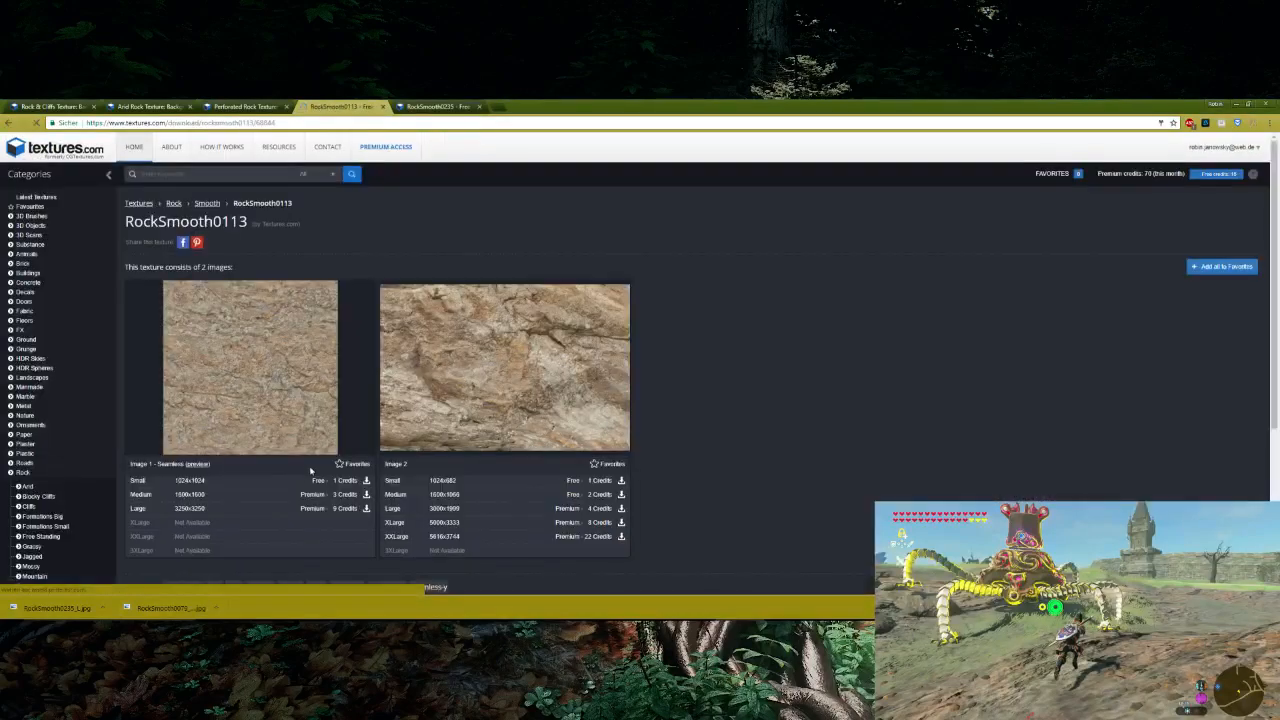
left_click(320, 508)
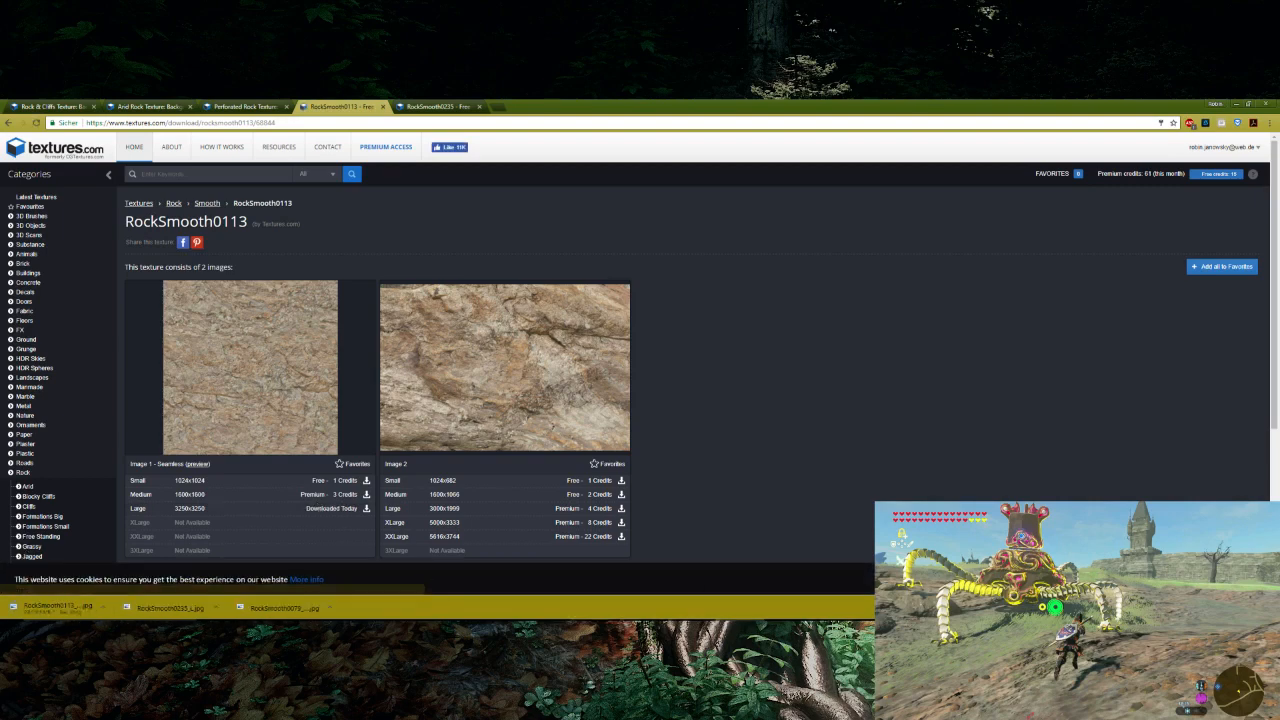
- Switch to Blender and load the seamless RockSmooth0113 image into the light stone's Image Texture node
key("alt+Tab")
left_click(702, 509)
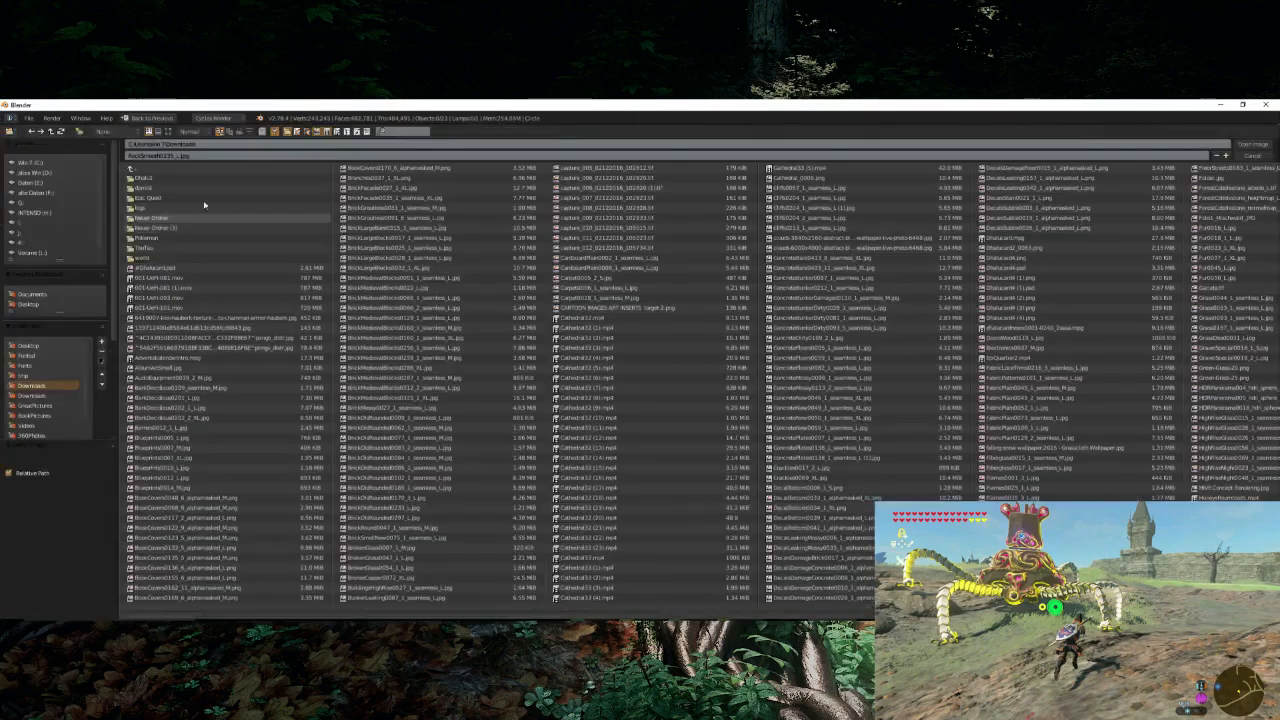
left_click(240, 131)
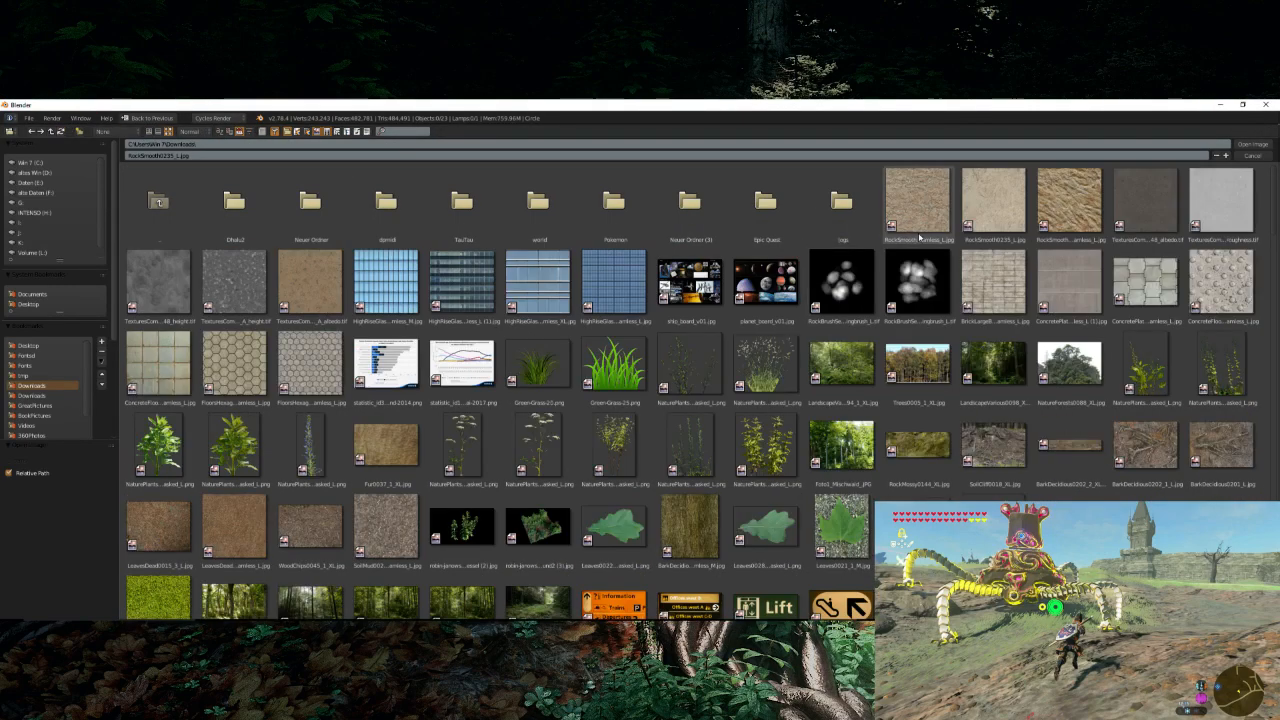
double_click(919, 229)
scroll(413, 412, "up", 7)
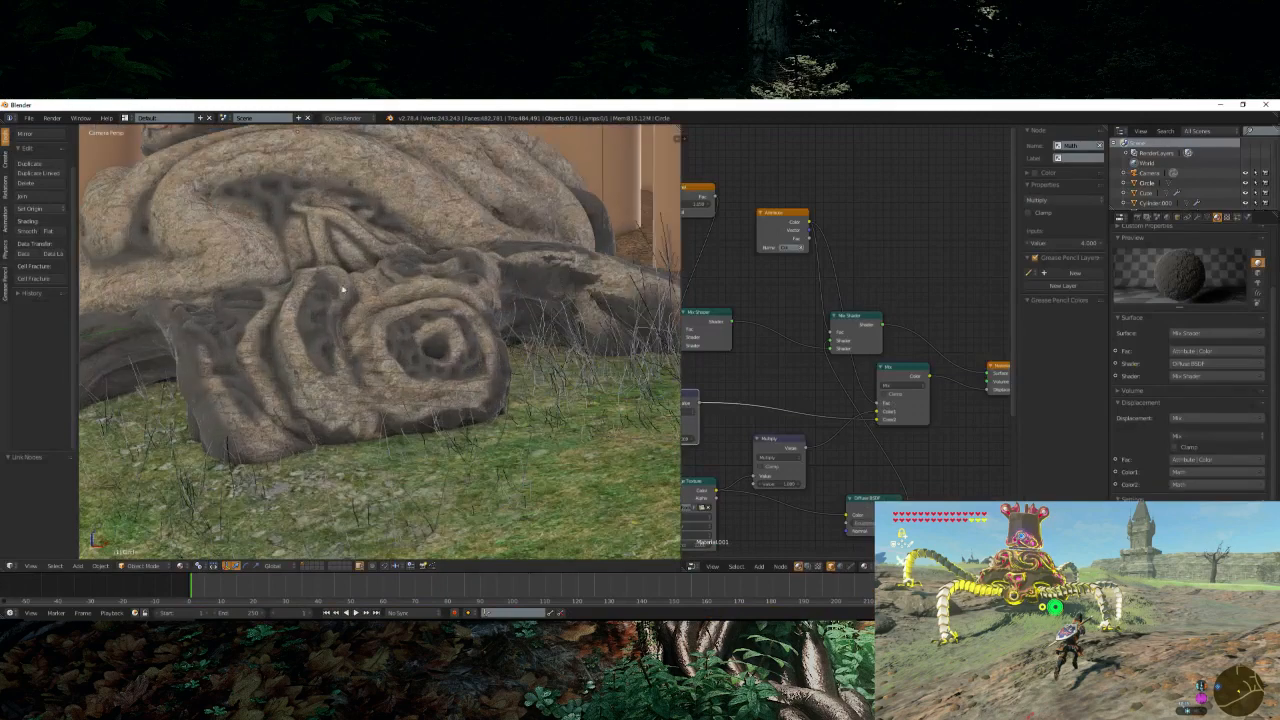
- Set the scale to 5 in the Mapping node that feeds the light stone texture
middle_click_drag(744, 510, 888, 354)
middle_click_drag(732, 430, 834, 397)
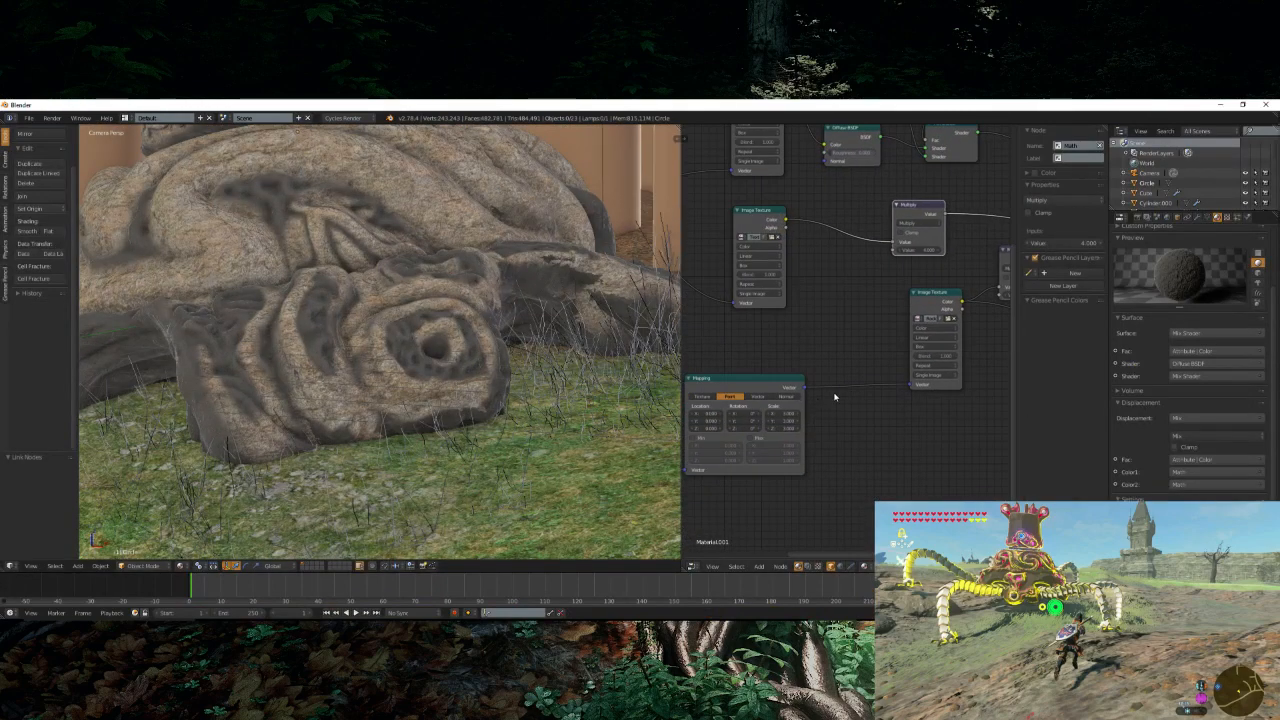
left_click(787, 413)
key("Tab")
type("5")
key("Tab")
type("5")
key("Return")
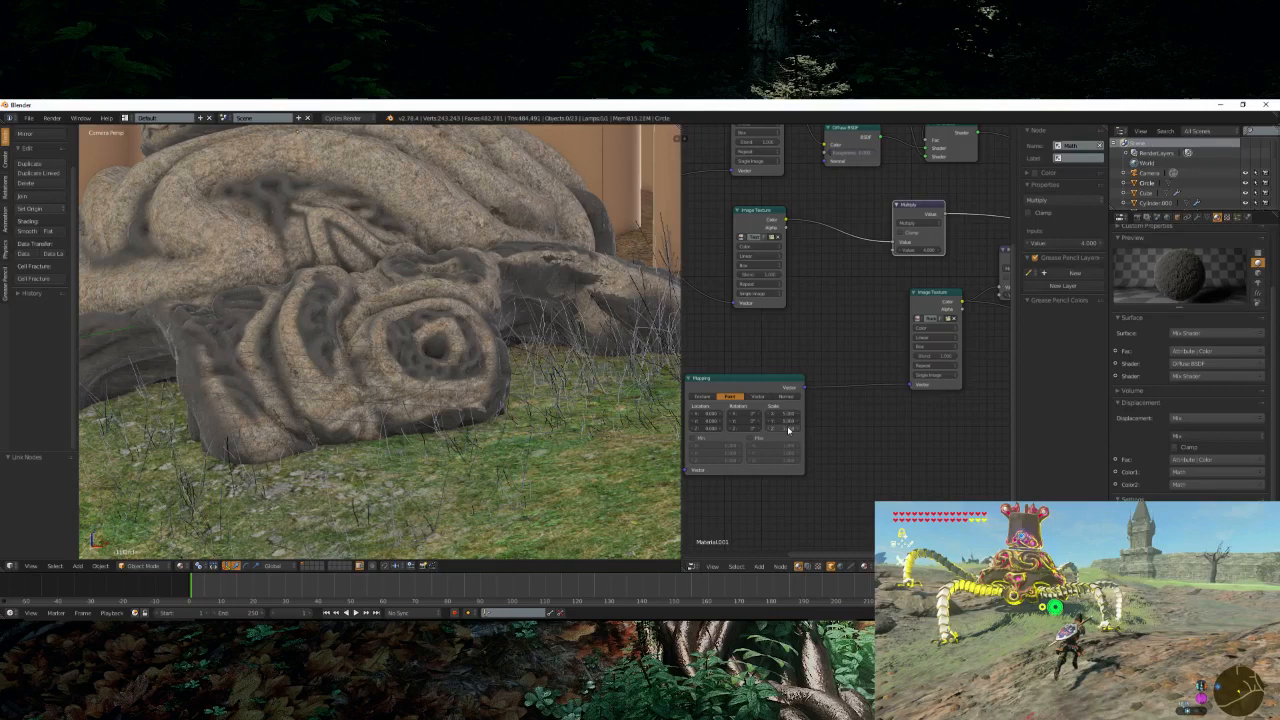
- Try a scale of 2 on all three axes of the light stone's Mapping node
left_click(785, 414)
type("2")
key("Tab")
type("2")
key("Tab")
type("2")
key("Return")
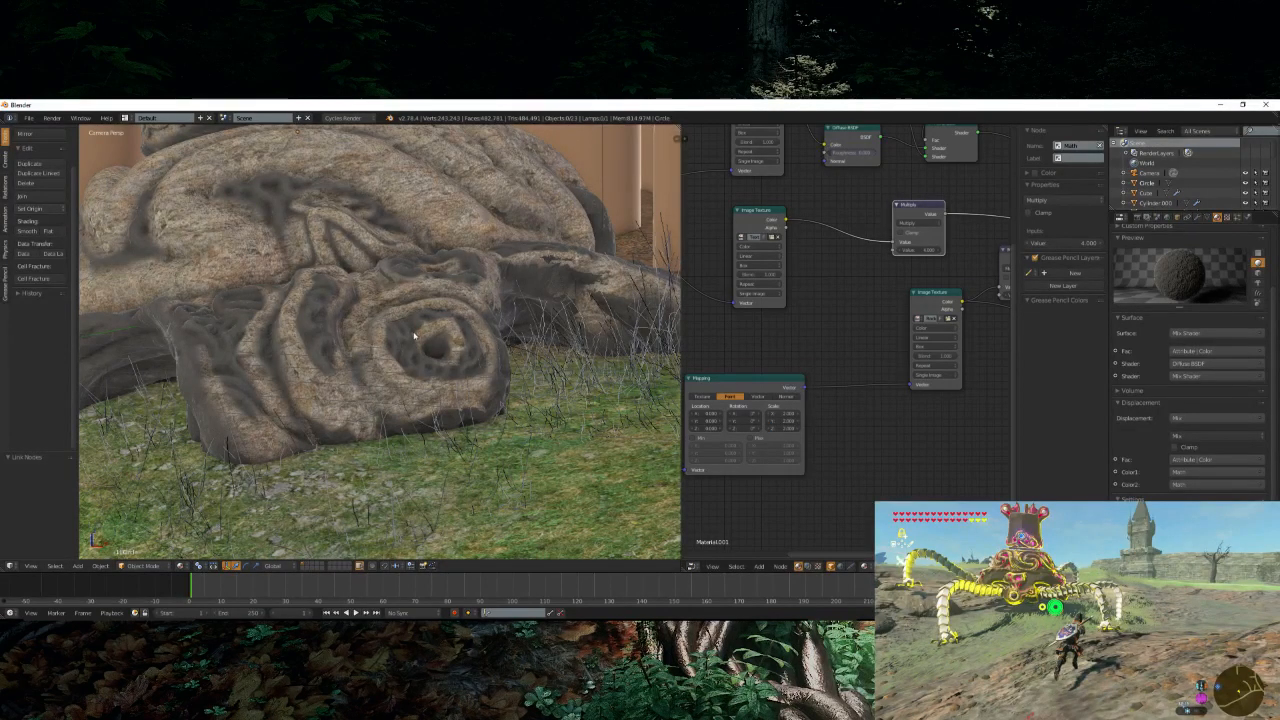
- Set the light stone Mapping node's X, Y and Z scale to 5
left_click(785, 414)
type("5")
key("Tab")
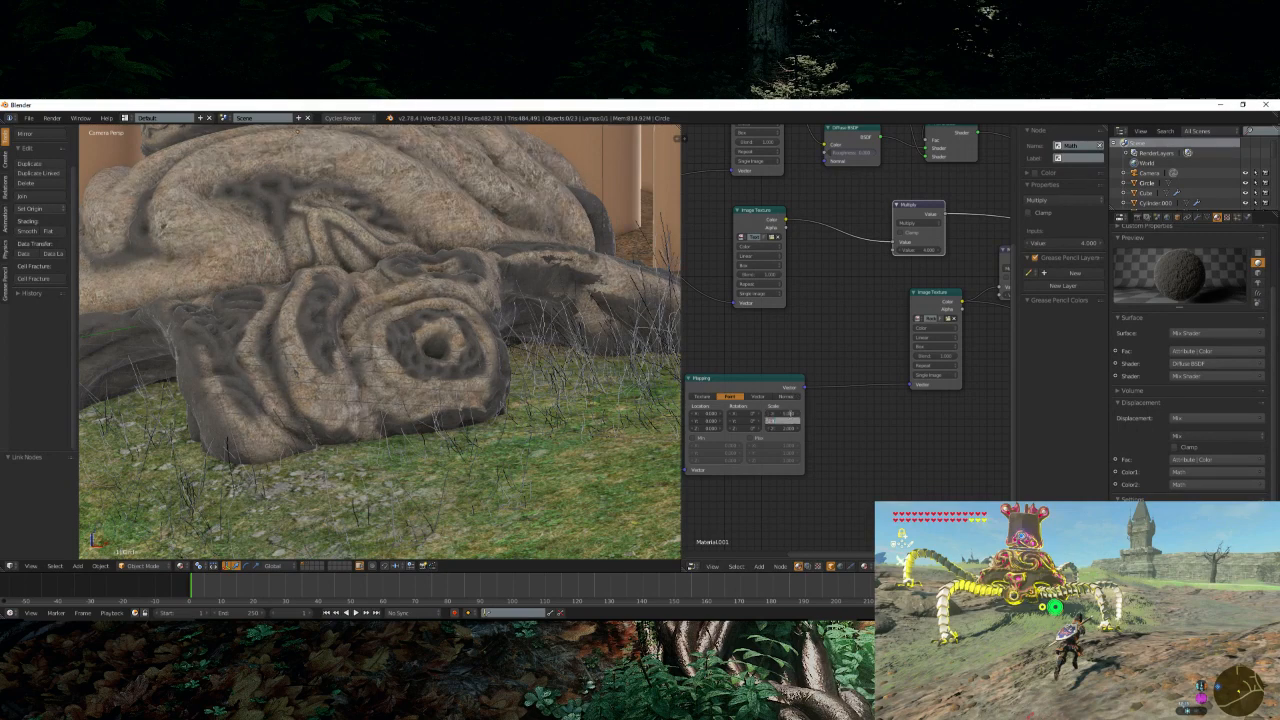
type("5")
key("Tab")
type("5")
key("Return")
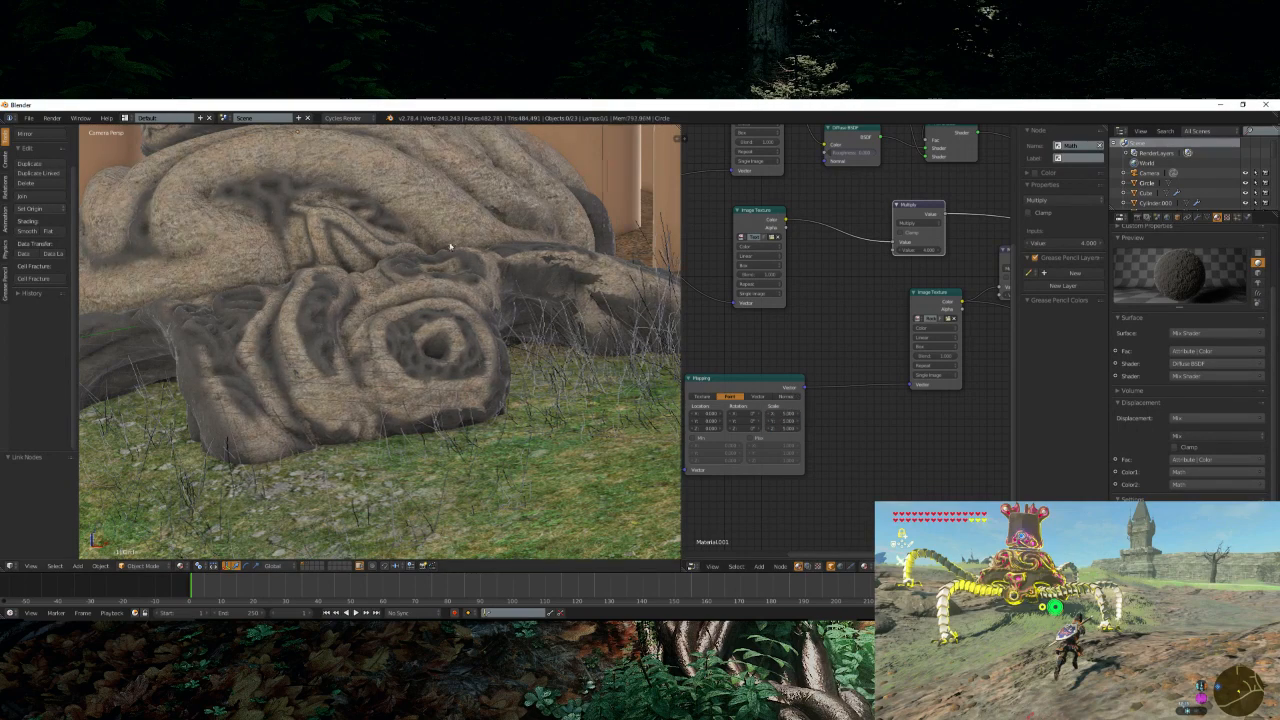
- Examine the stone texture's scale on the Guardian's body folds and head carvings up close
scroll(510, 300, "up", 2)
middle_click_drag(400, 232, 511, 369, "shift")
scroll(490, 270, "up", 1)
middle_click_drag(472, 238, 509, 431, "shift")
scroll(496, 321, "up", 3)
scroll(496, 321, "down", 5)
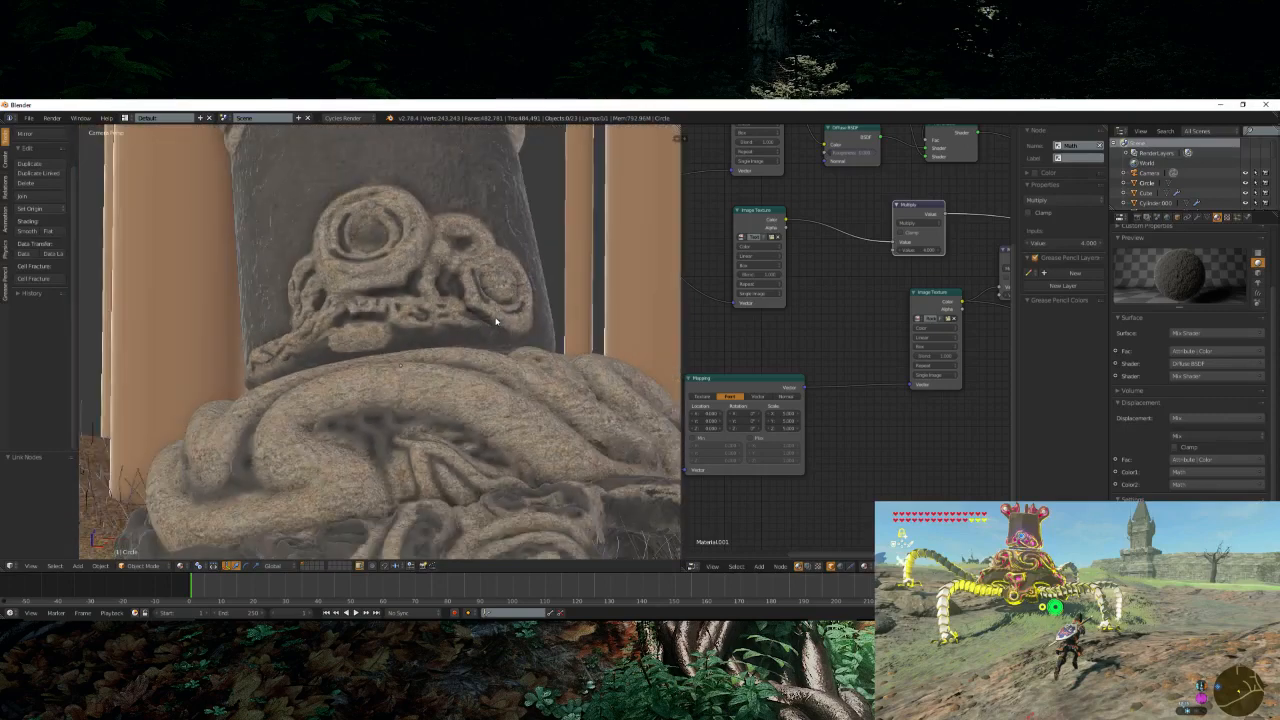
middle_click_drag(497, 320, 494, 338, "shift")
scroll(924, 426, "down", 2)
- Try the coarse golden RockSmooth image from the Downloads folder in the light stone's Image Texture node
middle_click_drag(924, 426, 757, 447)
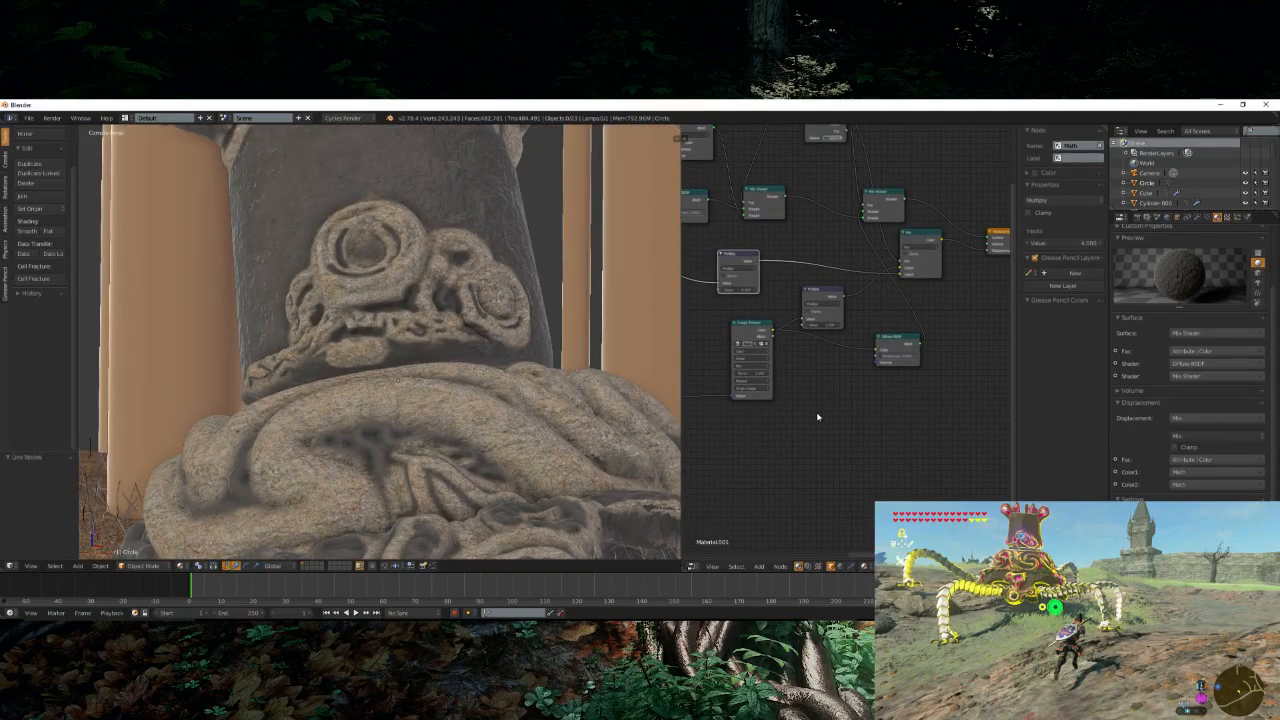
middle_click_drag(835, 420, 984, 396)
scroll(869, 431, "up", 4)
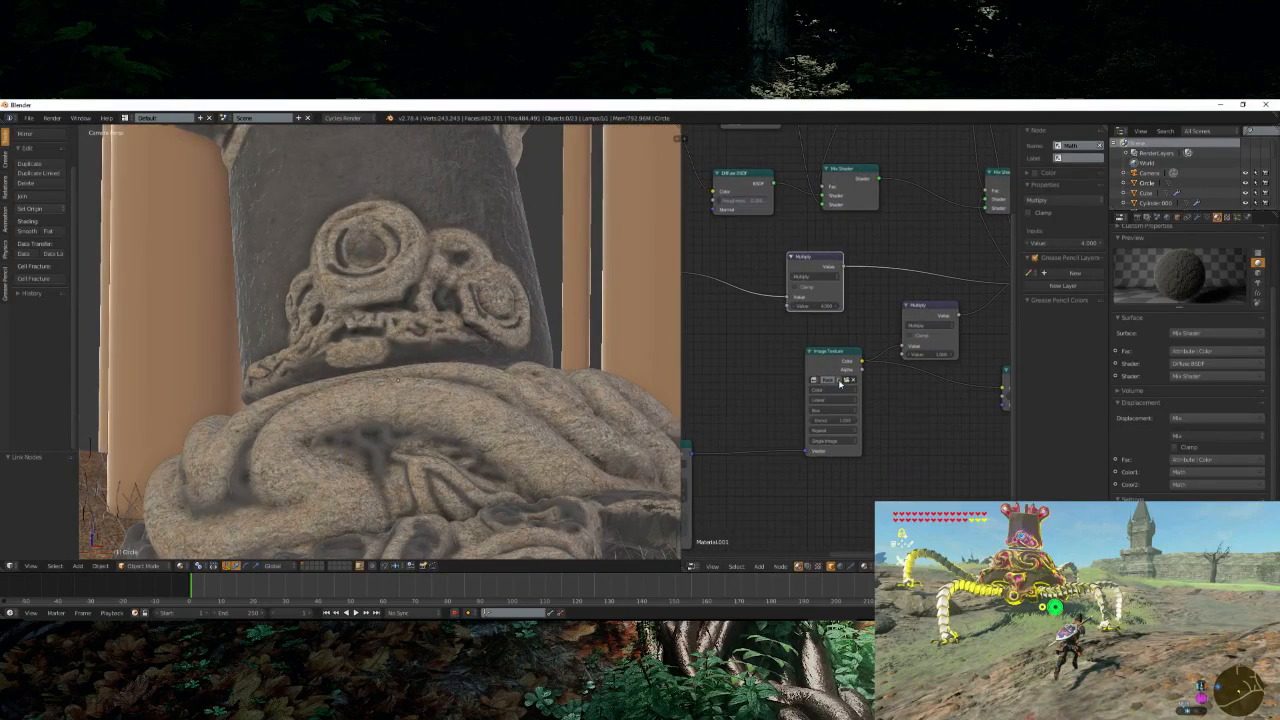
left_click(845, 384)
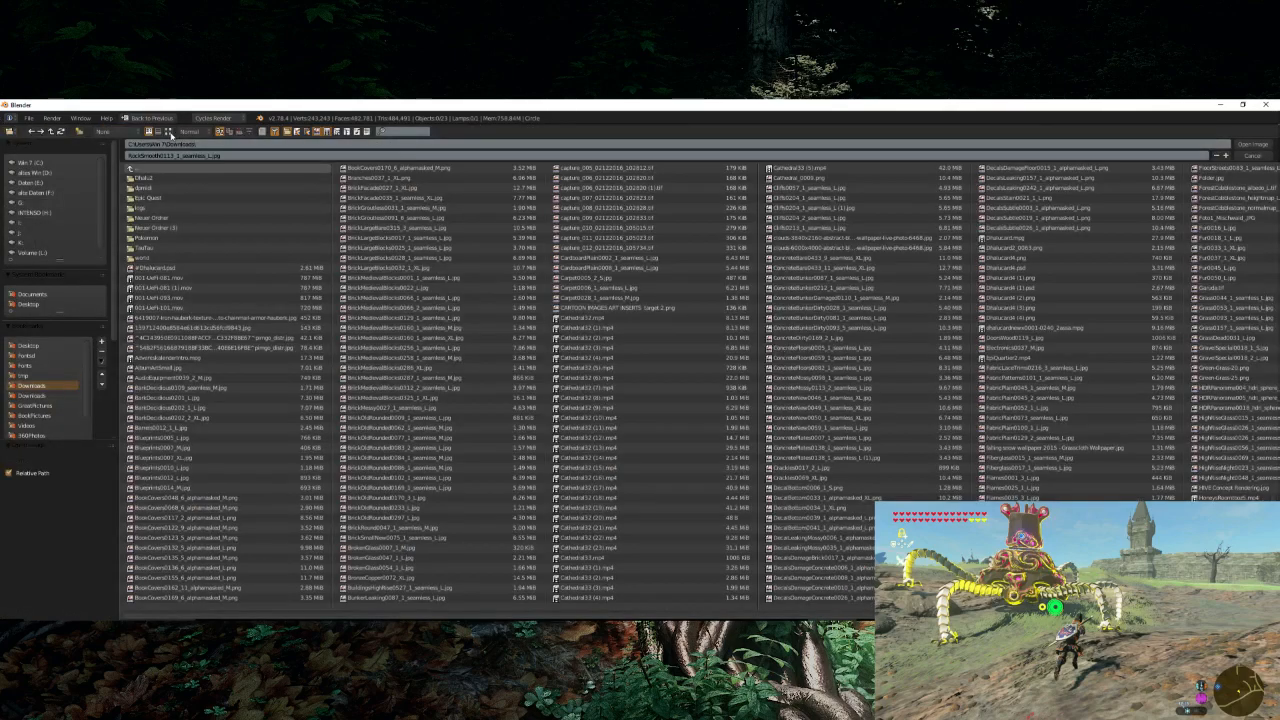
left_click(168, 132)
left_click(240, 132)
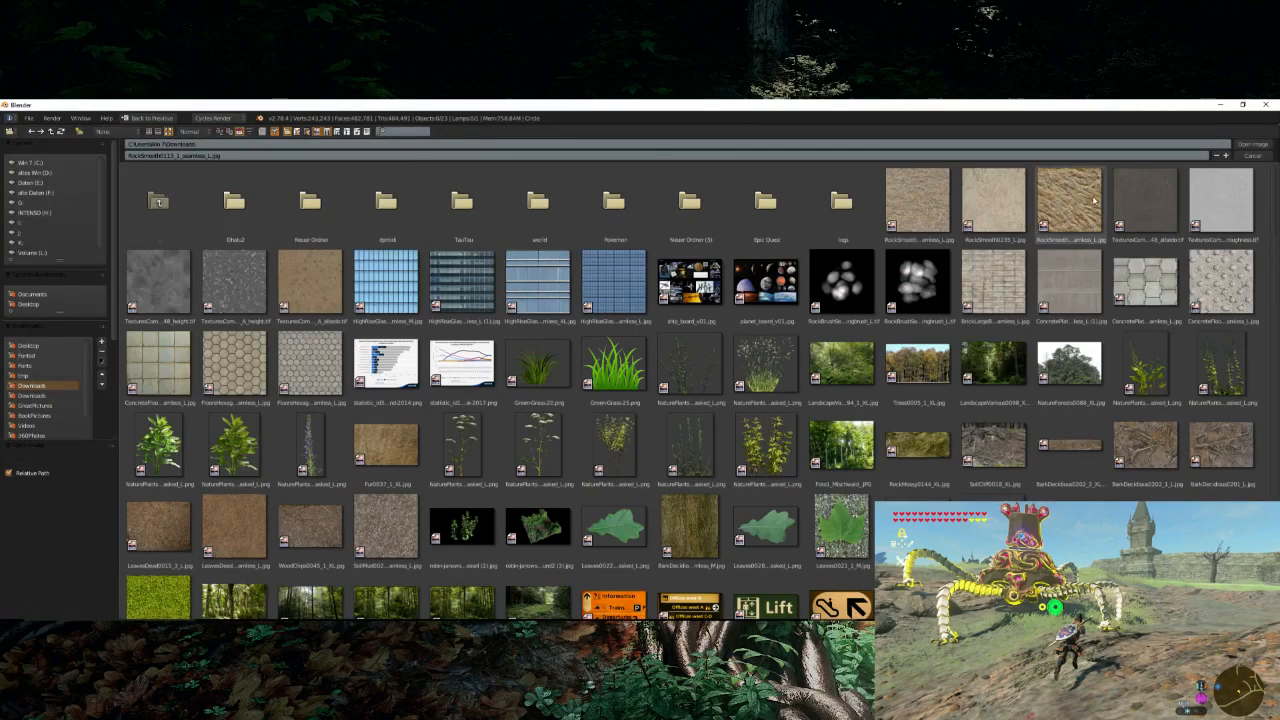
double_click(1094, 222)
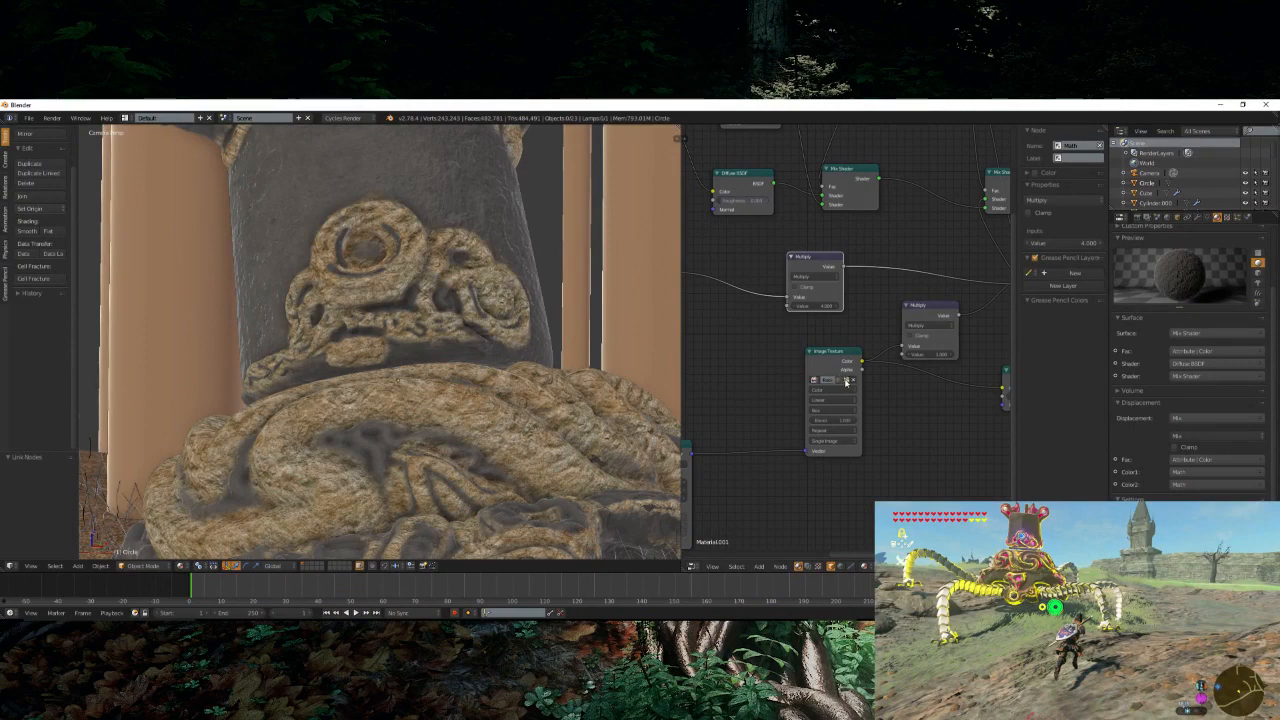
- Replace the light stone's image with RockSmooth0235_L.jpg from the Downloads folder
left_click(840, 380)
left_click(218, 132)
left_click(228, 132)
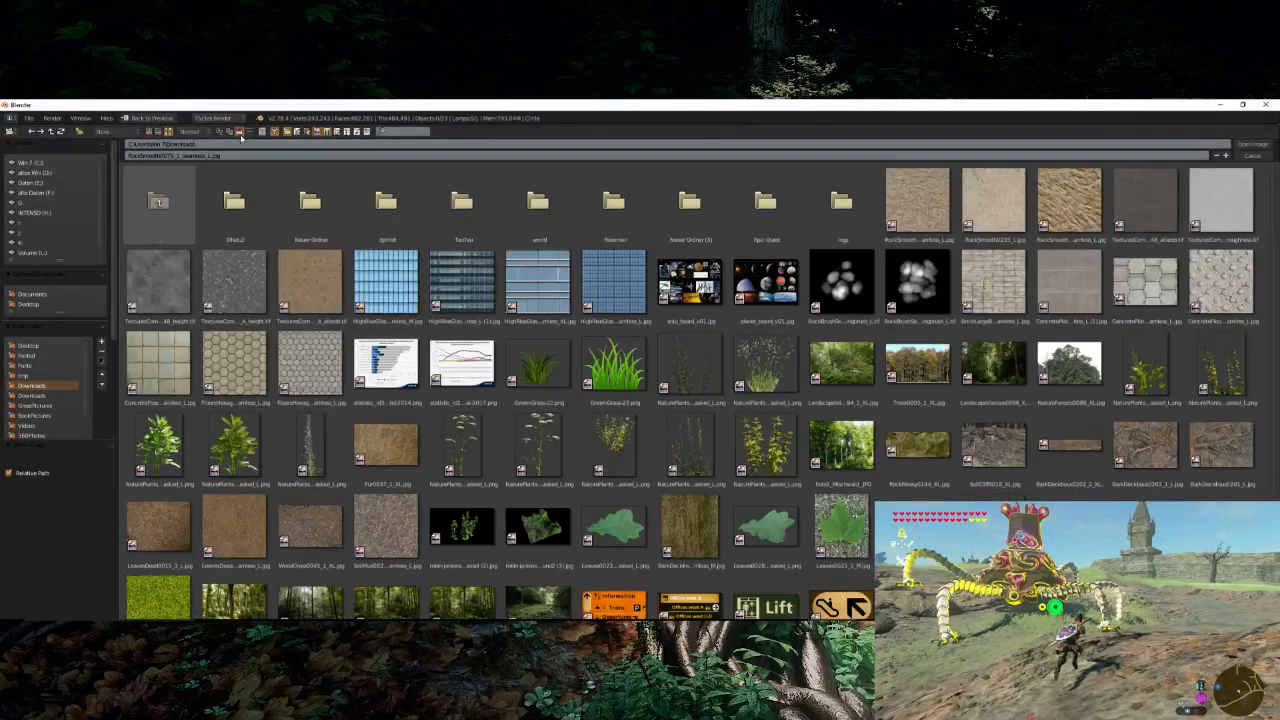
double_click(975, 194)
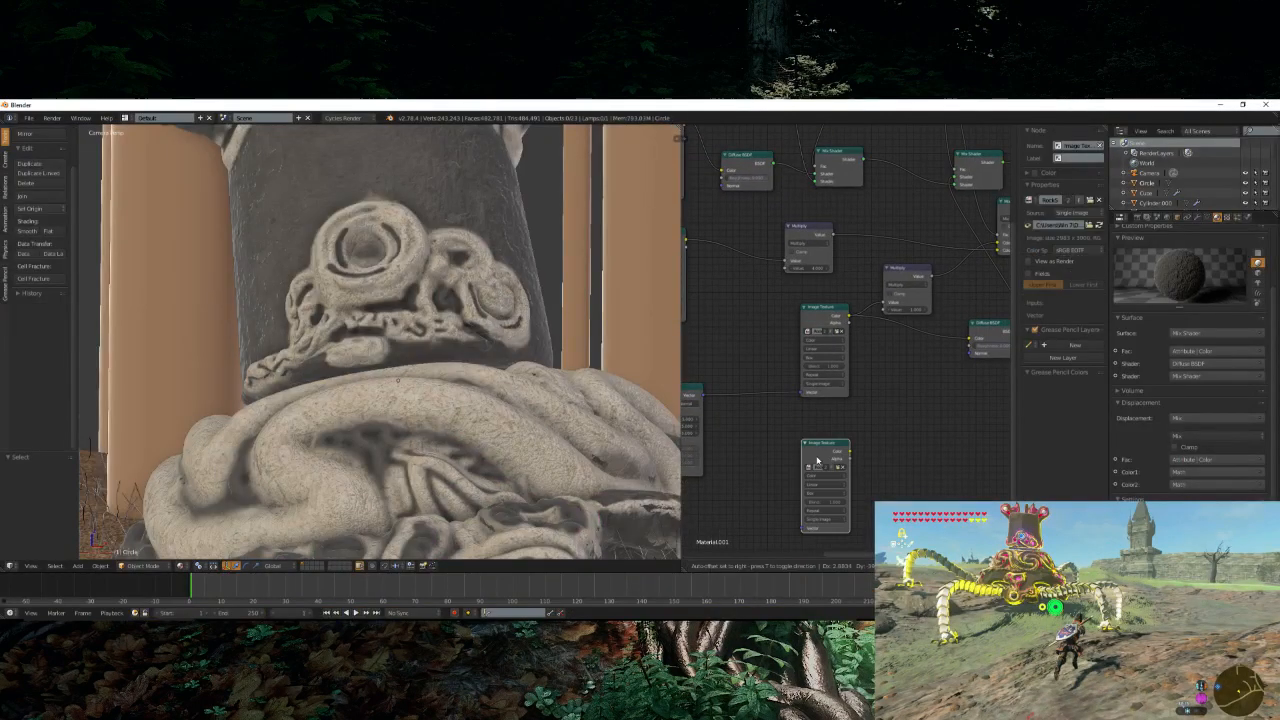
- Load a Cliffrock bump map from the Bumpmaps folder into a duplicate Image Texture node below the light stone texture
left_click(838, 473)
left_click(168, 131)
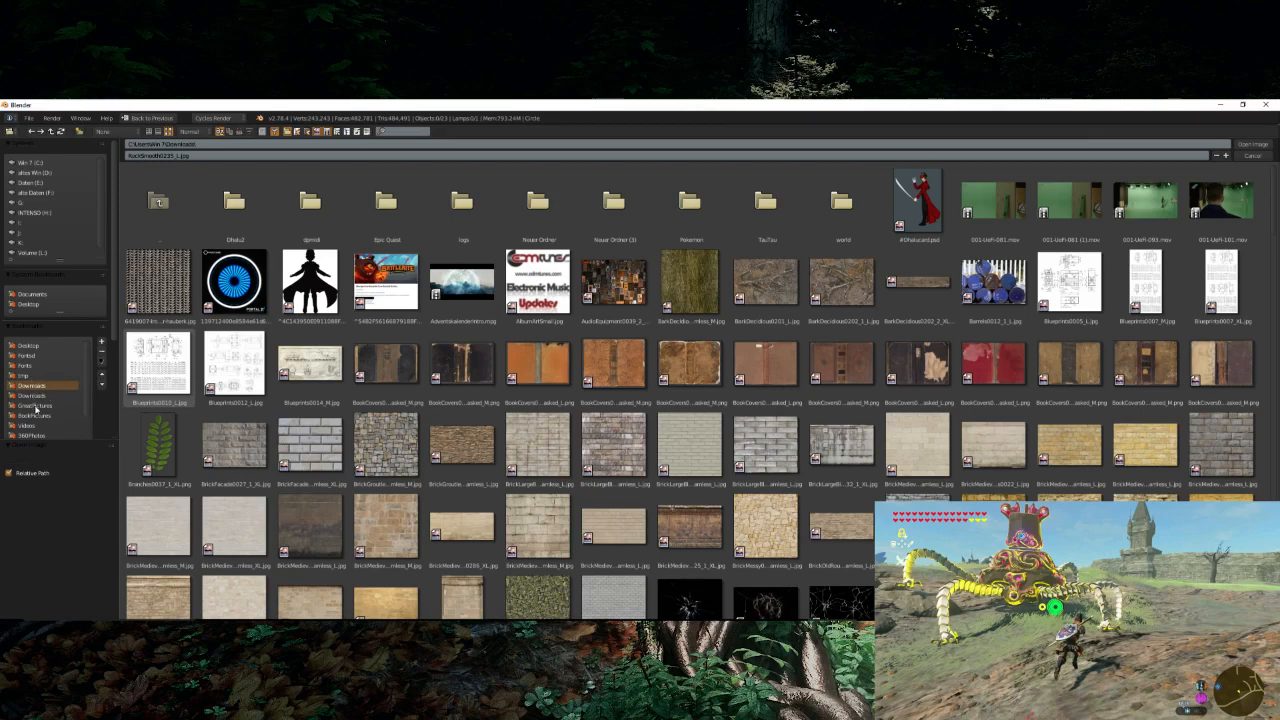
scroll(37, 410, "down", 3)
scroll(97, 426, "down", 2)
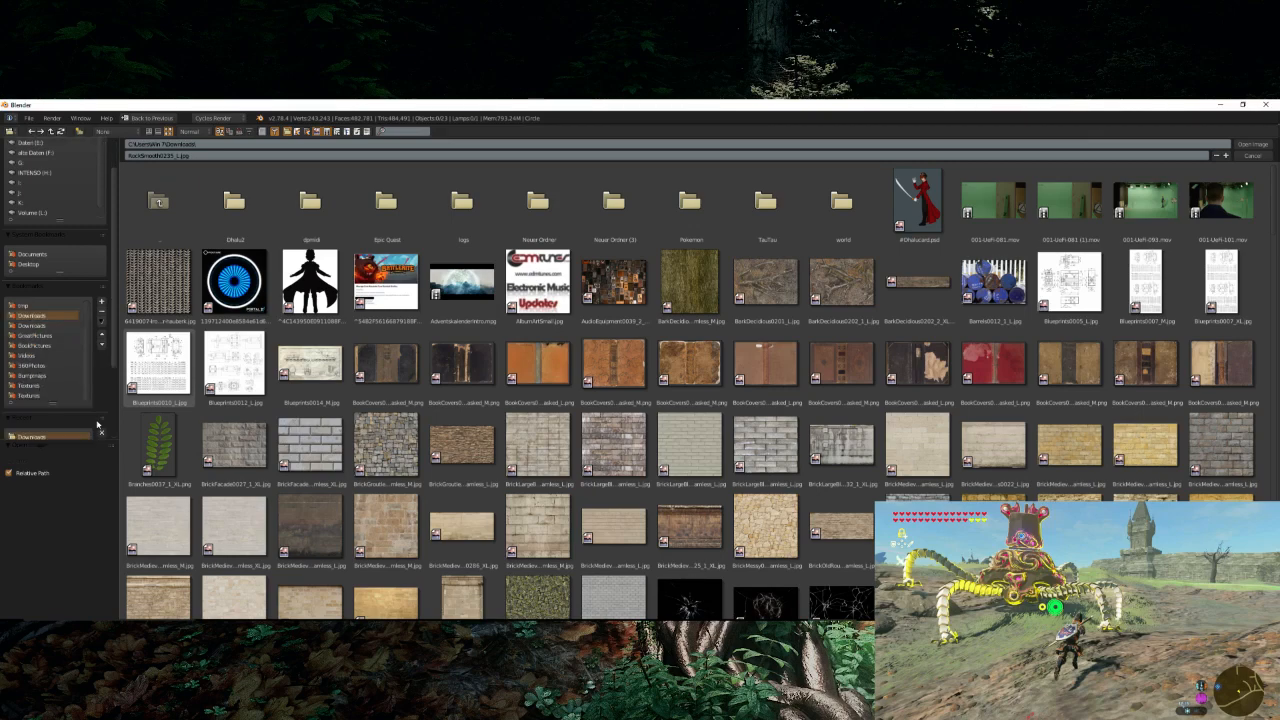
left_click(32, 375)
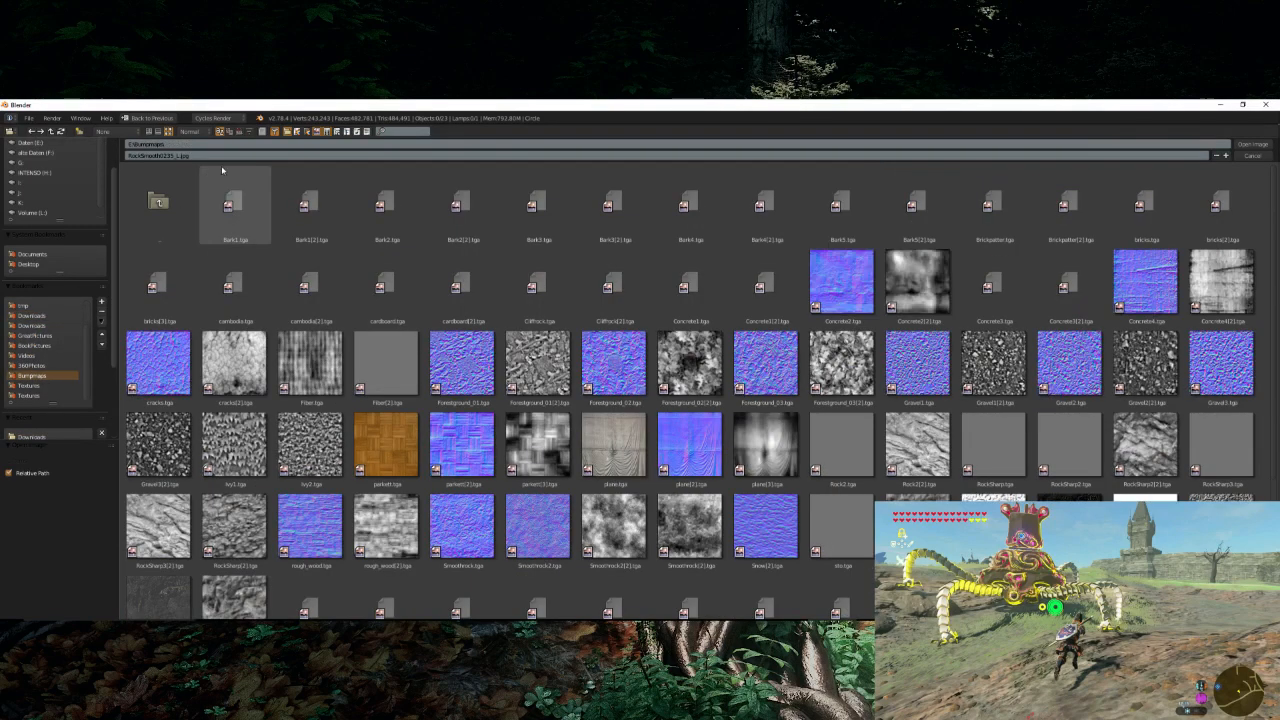
double_click(527, 290)
- Link the Mapping node's Vector to the bump map texture, and that texture's Color to the light stone's Multiply node
left_click_drag(704, 395, 802, 527)
left_click_drag(847, 451, 873, 315)
scroll(433, 395, "down", 7)
scroll(433, 395, "up", 4)
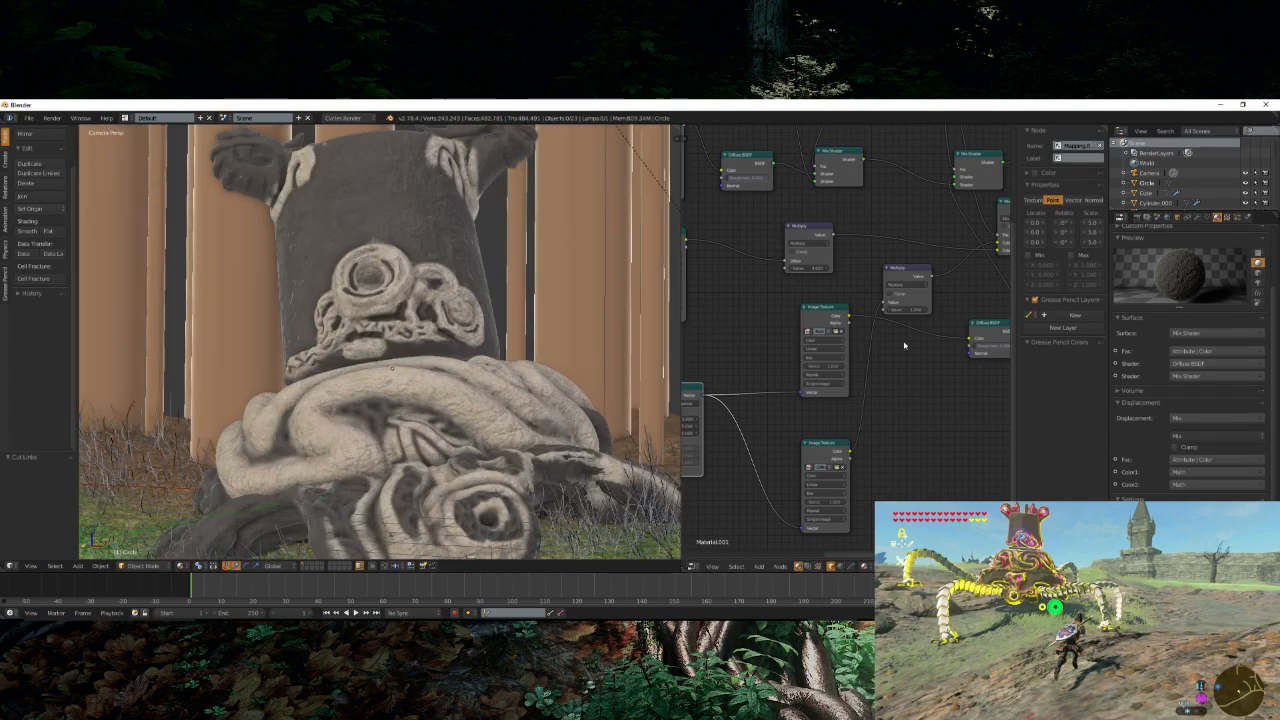
- Raise the multiplier of the light stone's Multiply node and hide the node editor's properties sidebar
left_click(906, 290)
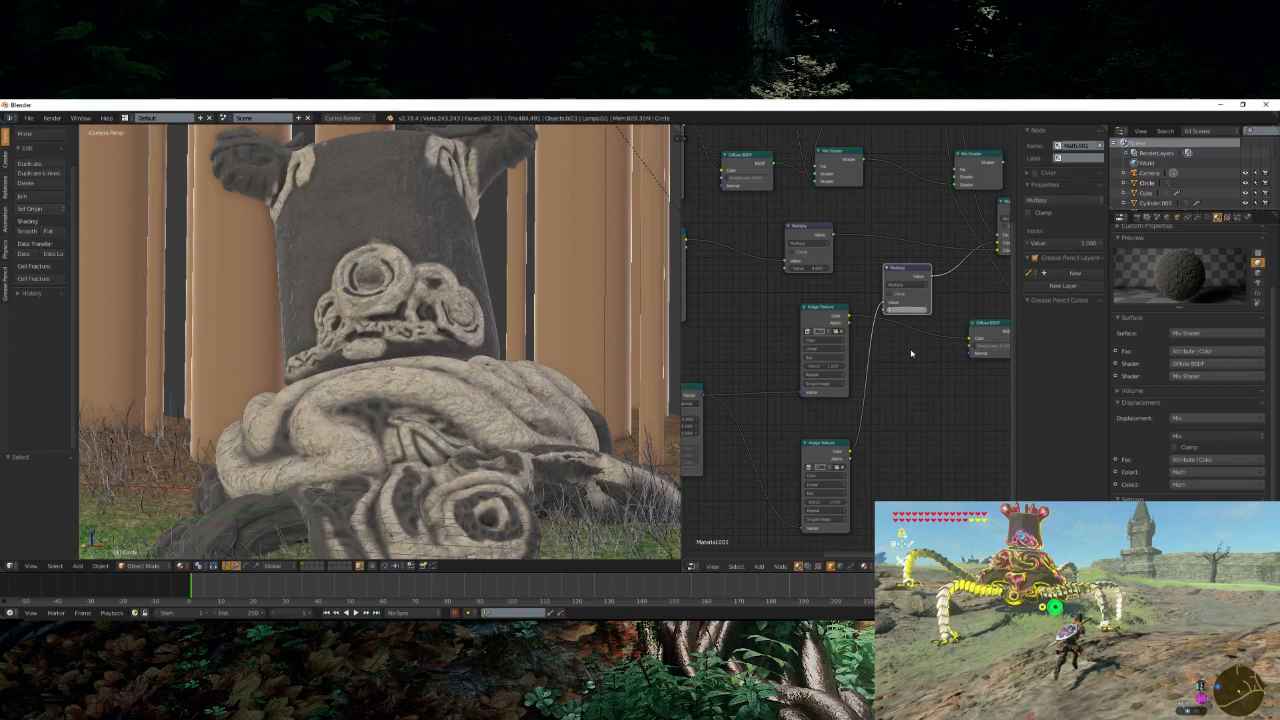
key("Return")
key("n")
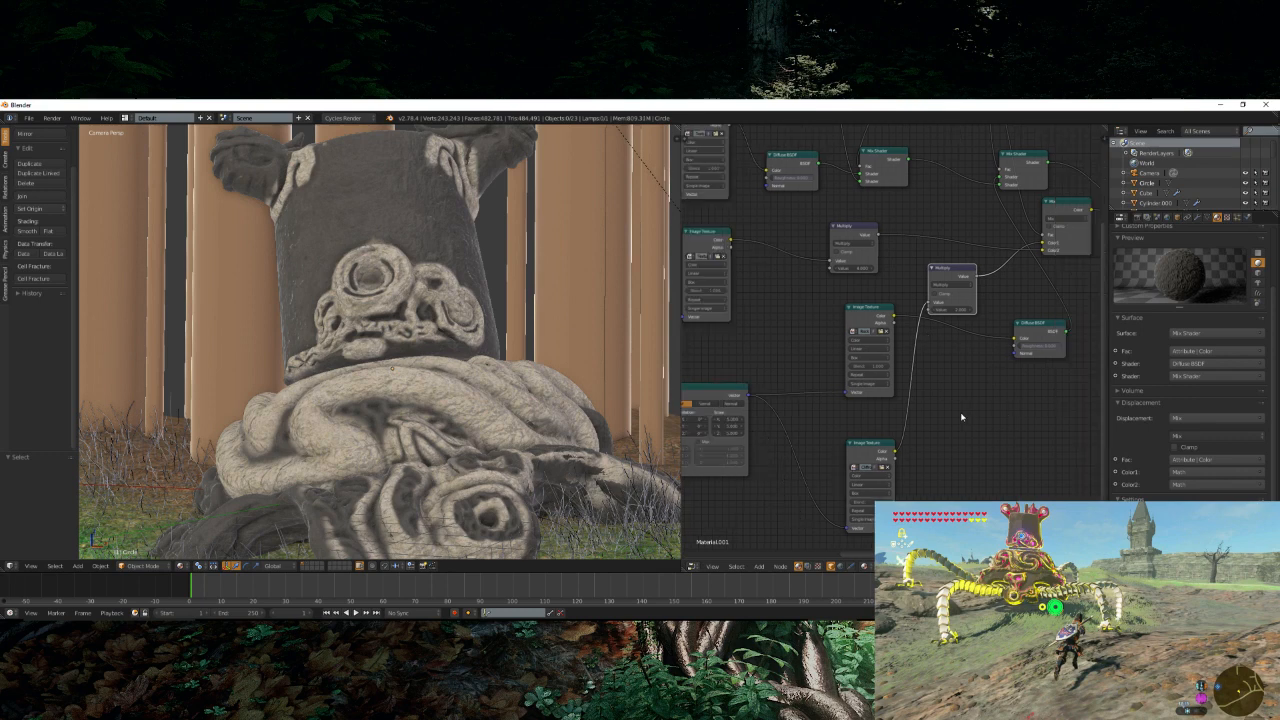
- Move the Material Output node away from the Mix nodes to make room in the node tree
scroll(962, 417, "down", 3)
middle_click_drag(919, 434, 848, 464)
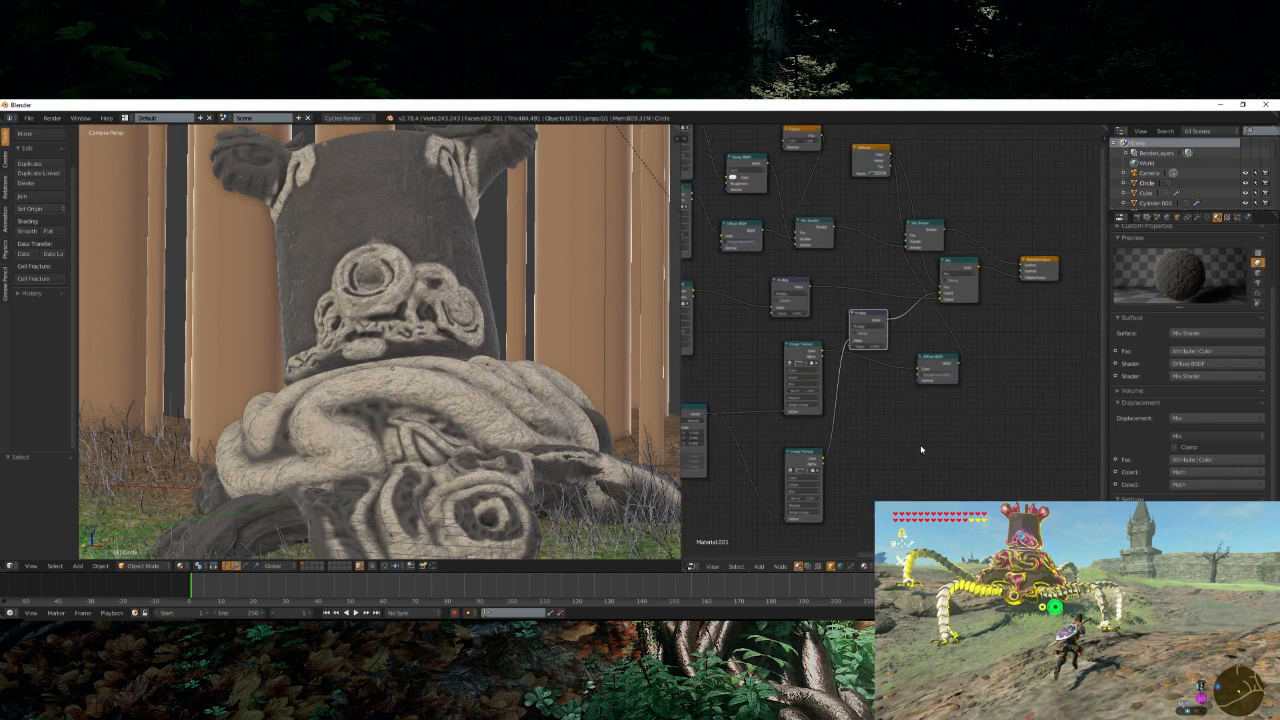
scroll(921, 449, "up", 1)
middle_click_drag(998, 342, 789, 438)
left_click_drag(853, 372, 946, 346)
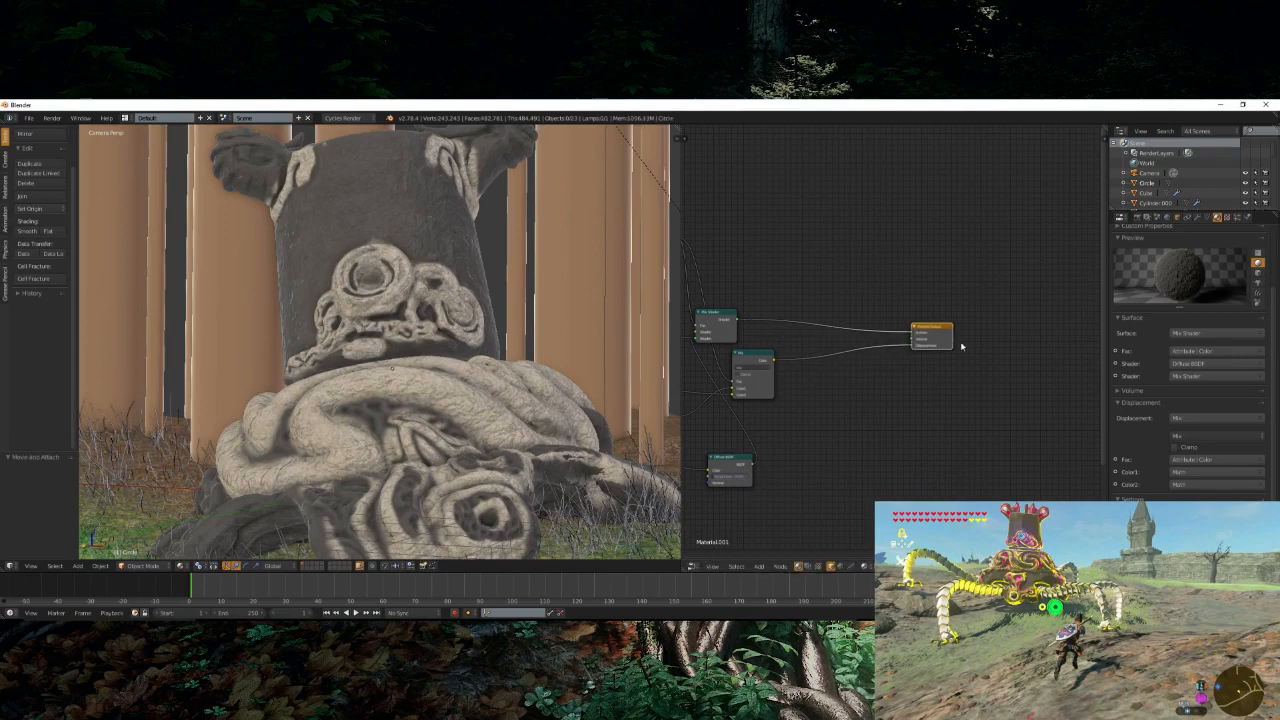
- Add a Texture Coordinate node and an Image Texture node in the free space above the Mix nodes
scroll(955, 362, "down", 1)
middle_click_drag(930, 378, 971, 433)
scroll(831, 261, "up", 3)
key("shift+a")
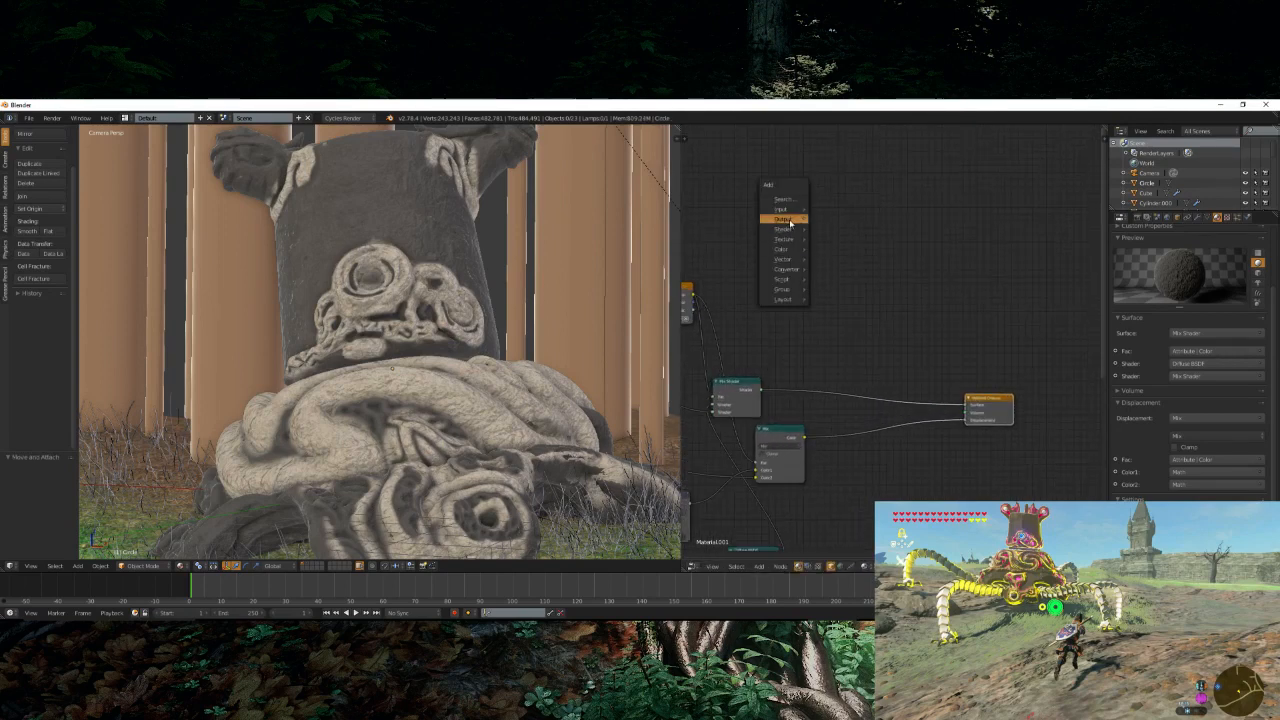
mouse_move(782, 209)
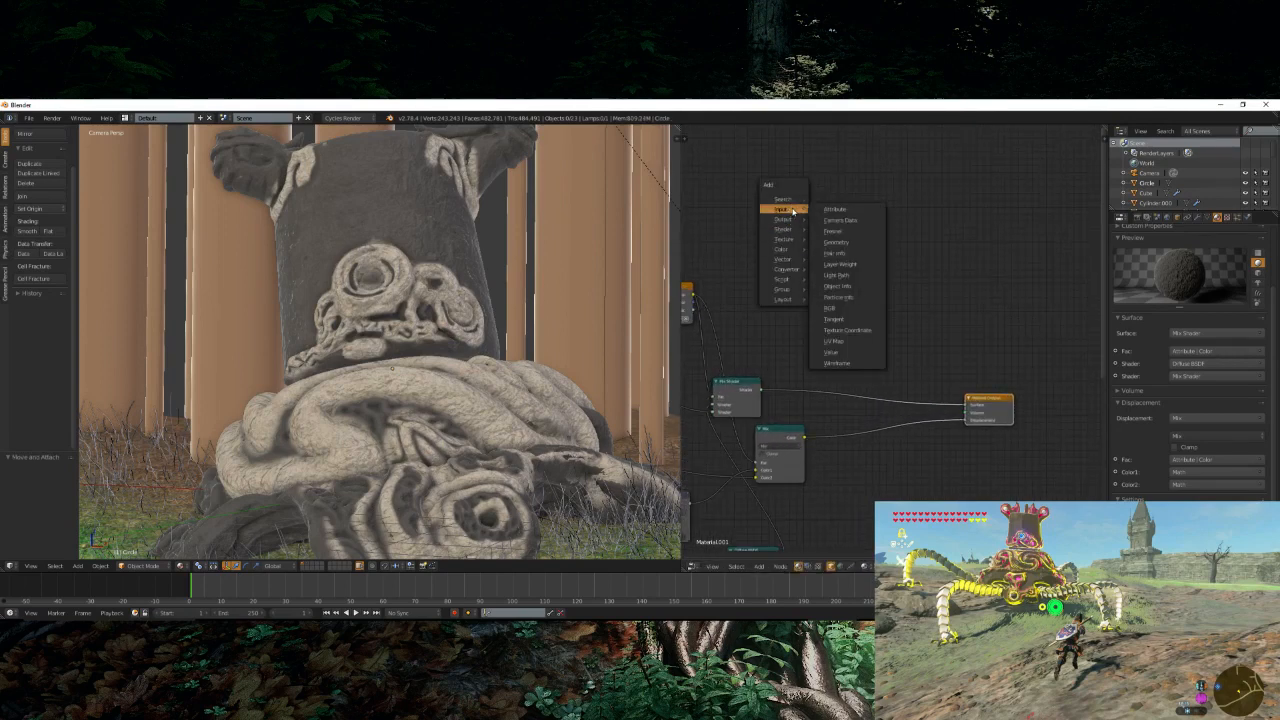
left_click(846, 330)
scroll(816, 295, "down", 1)
key("shift+a")
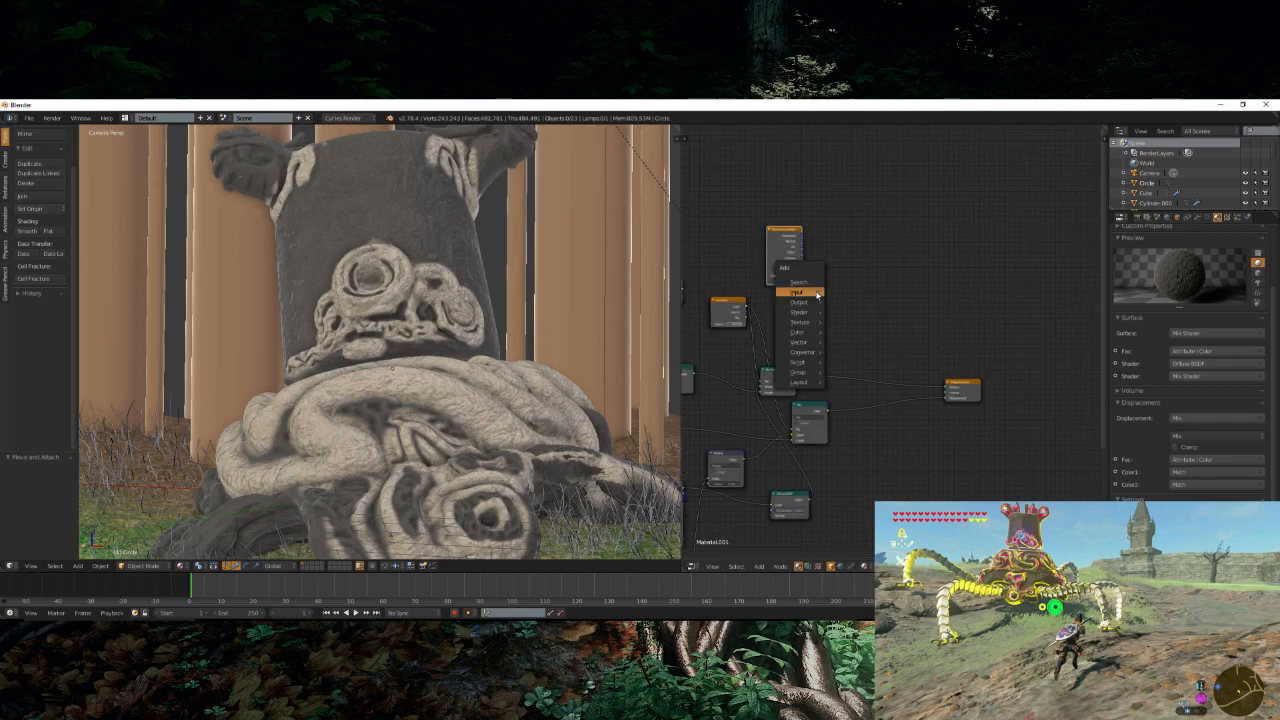
mouse_move(800, 322)
left_click(866, 366)
left_click(843, 252)
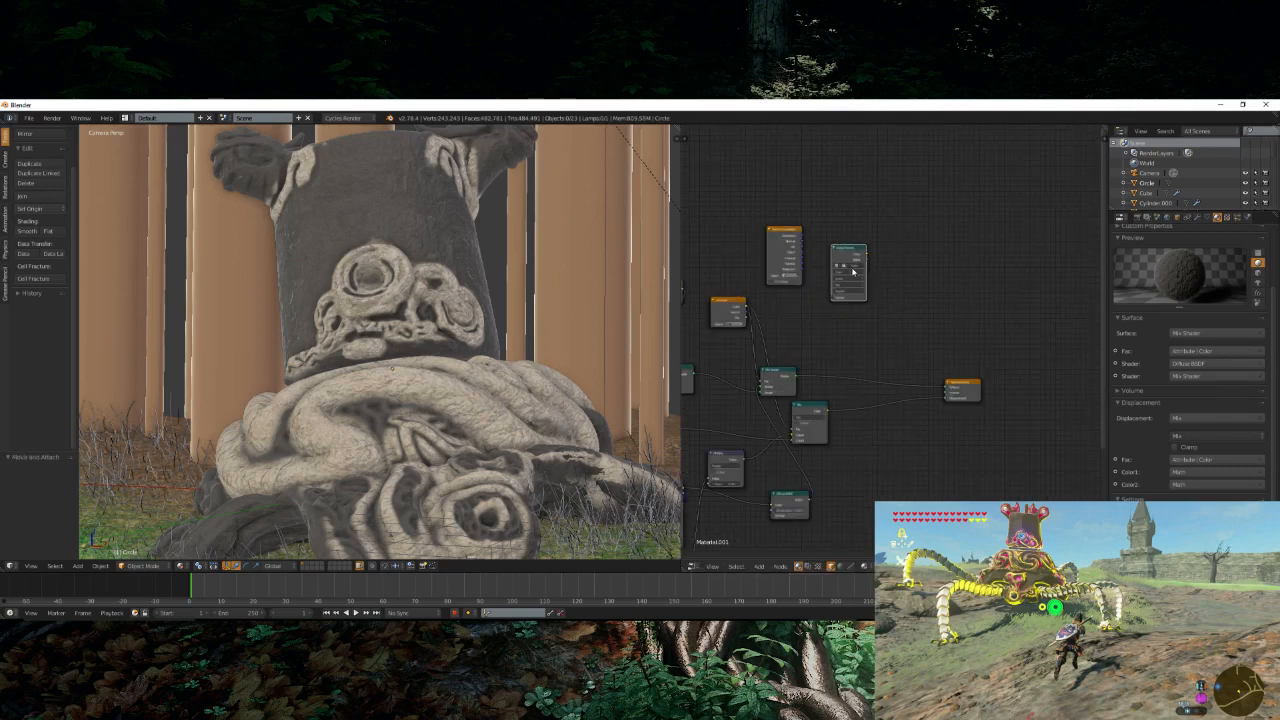
- Load the seamless moss texture from the Downloads folder into the new Image Texture node, sorting the files by date to find it
left_click(855, 271)
left_click(169, 132)
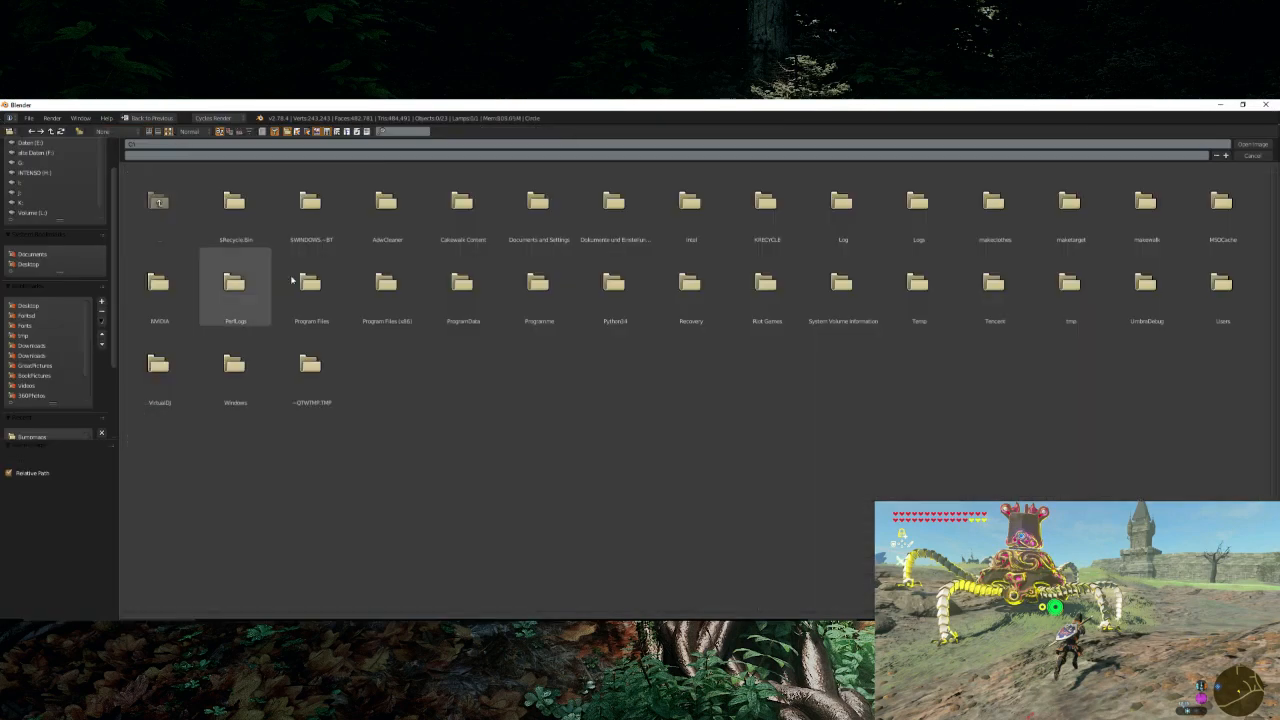
left_click(31, 345)
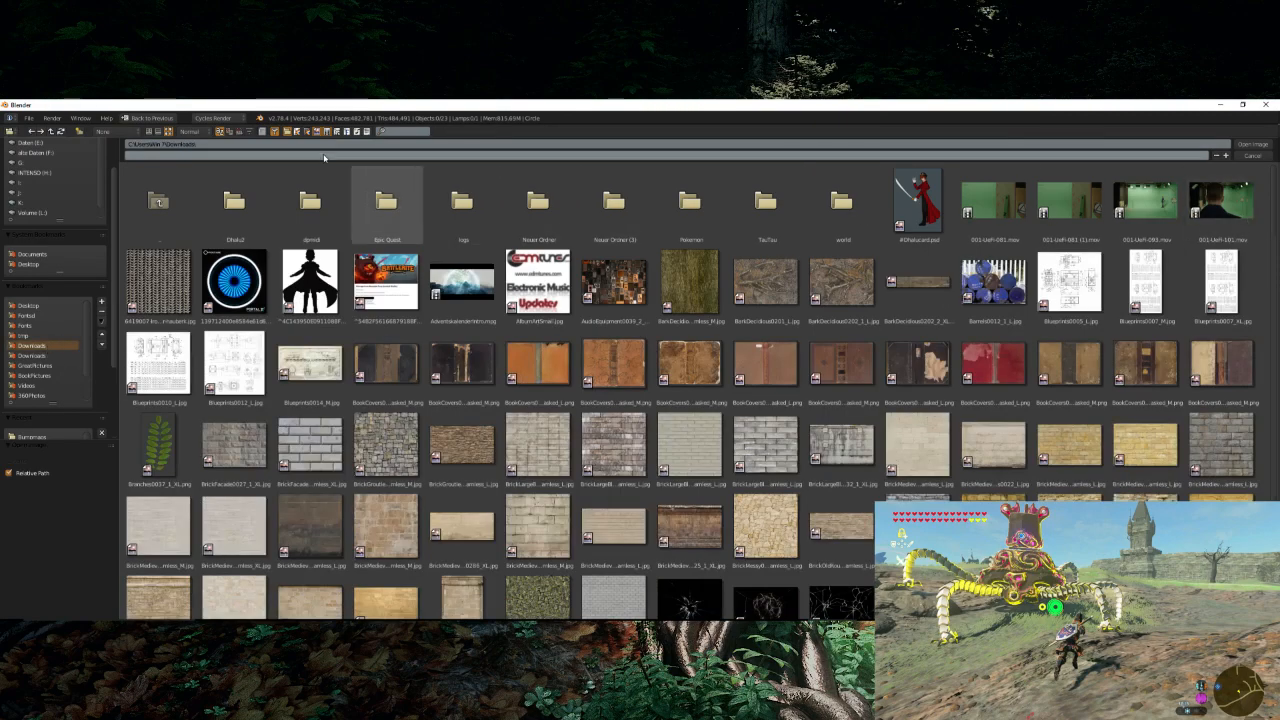
left_click(240, 132)
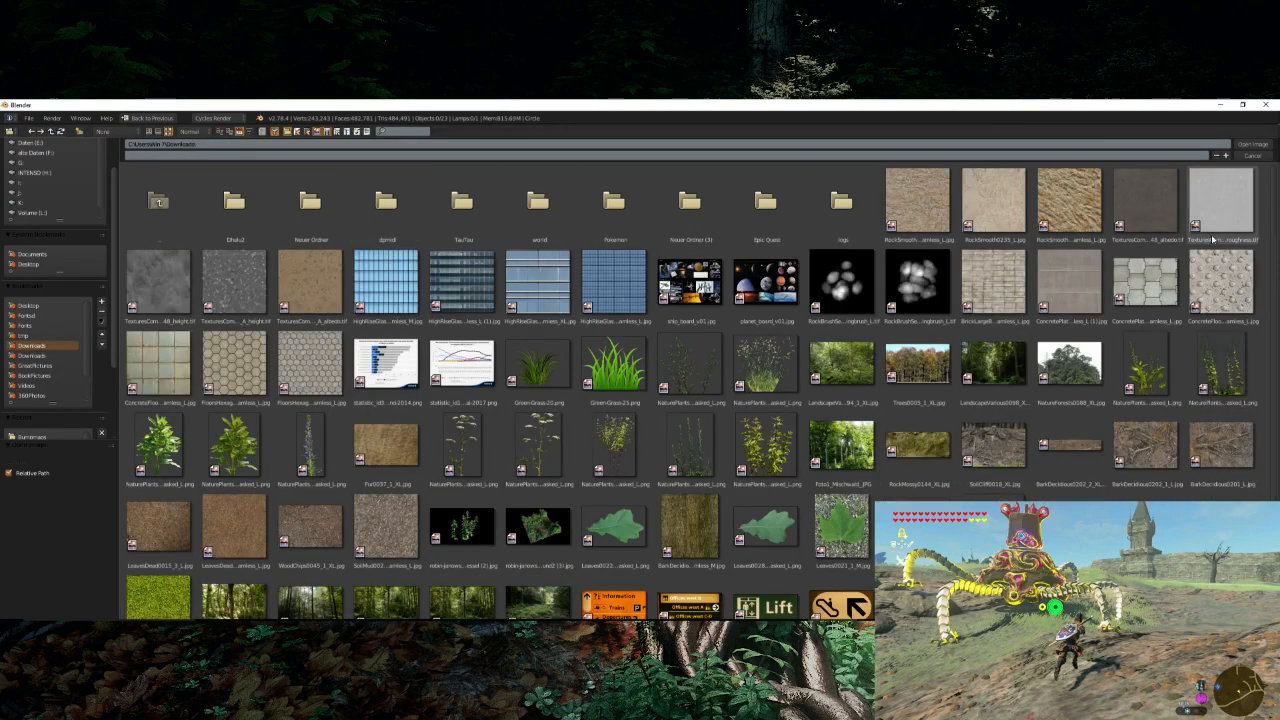
scroll(1278, 326, "down", 3)
scroll(1277, 290, "up", 8)
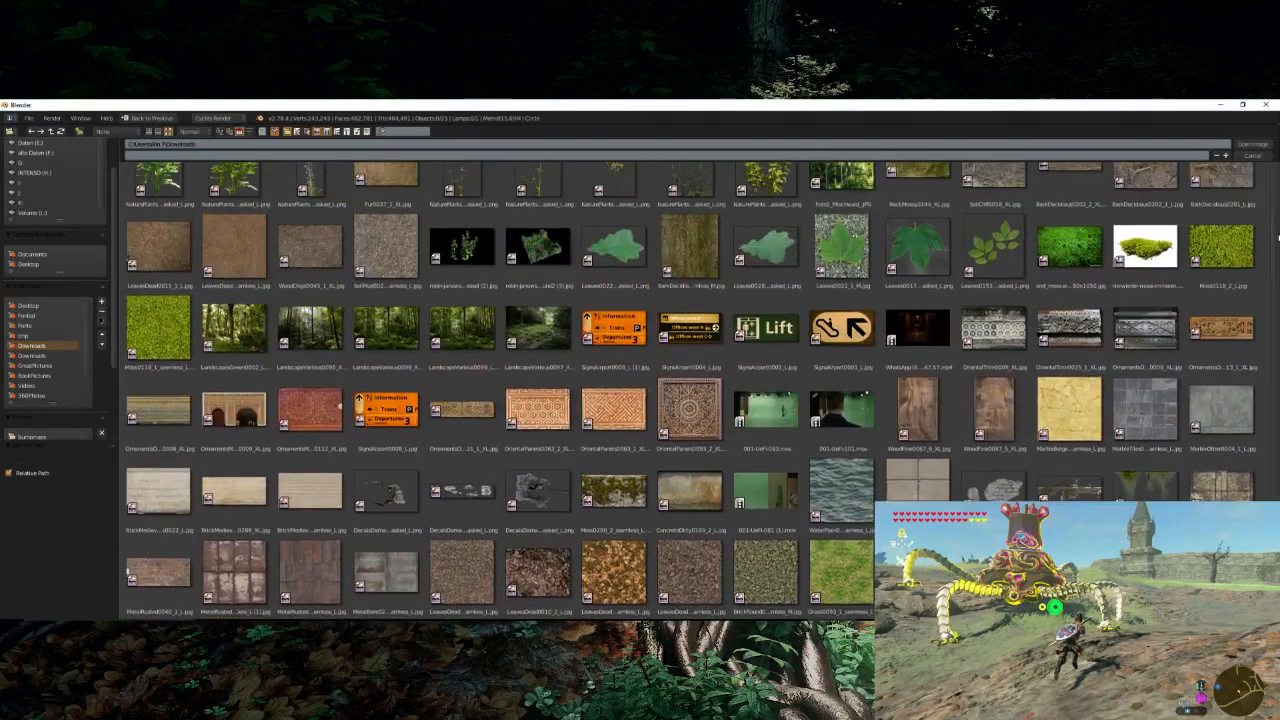
scroll(1277, 238, "up", 1)
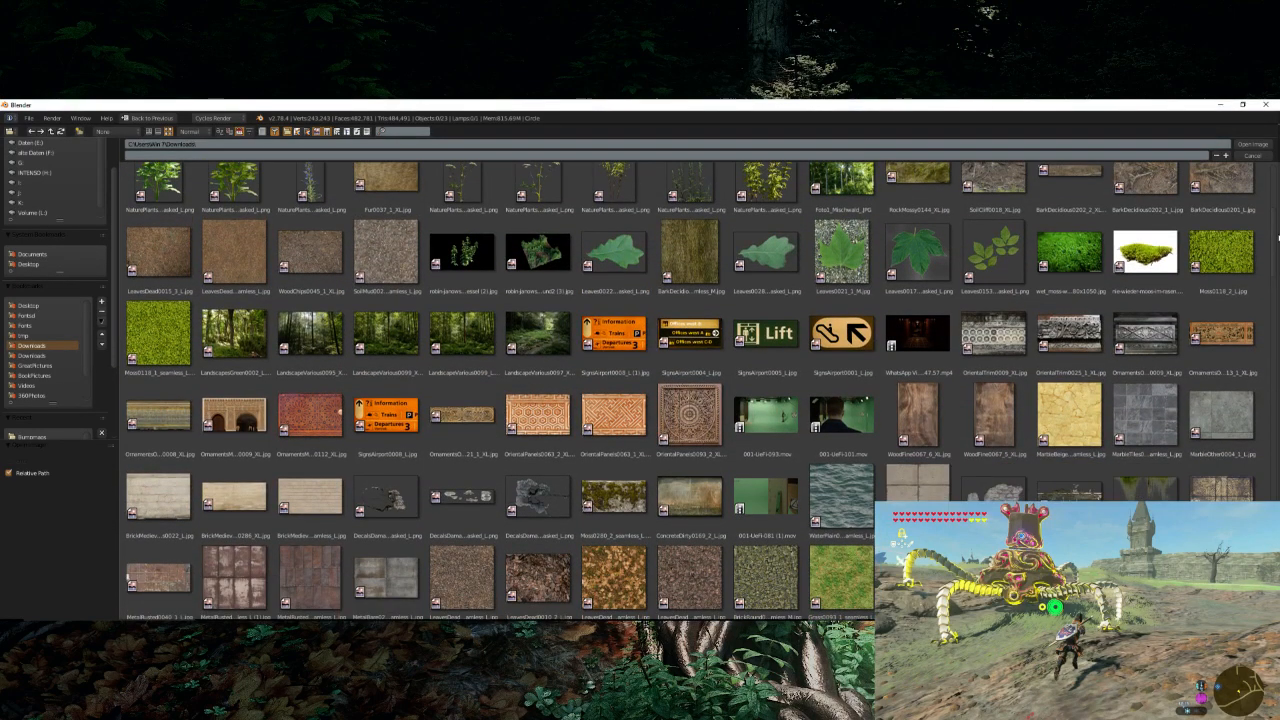
scroll(1277, 238, "down", 20)
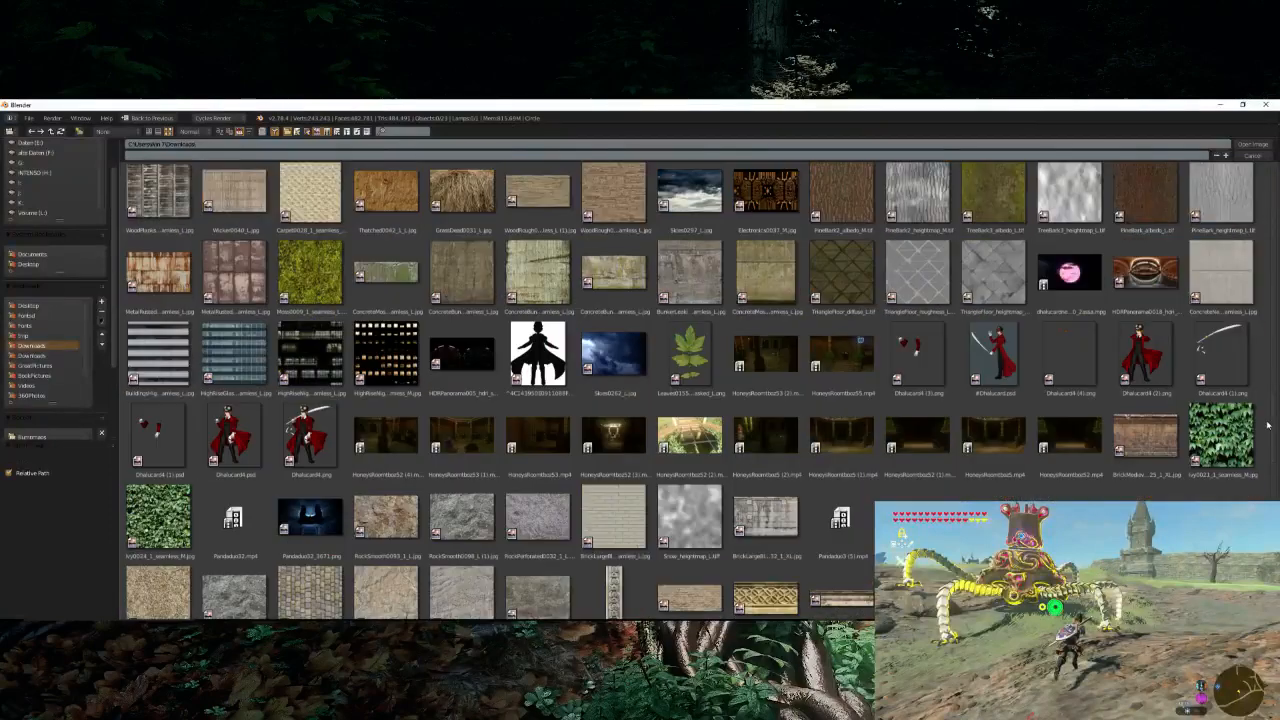
scroll(337, 341, "up", 2)
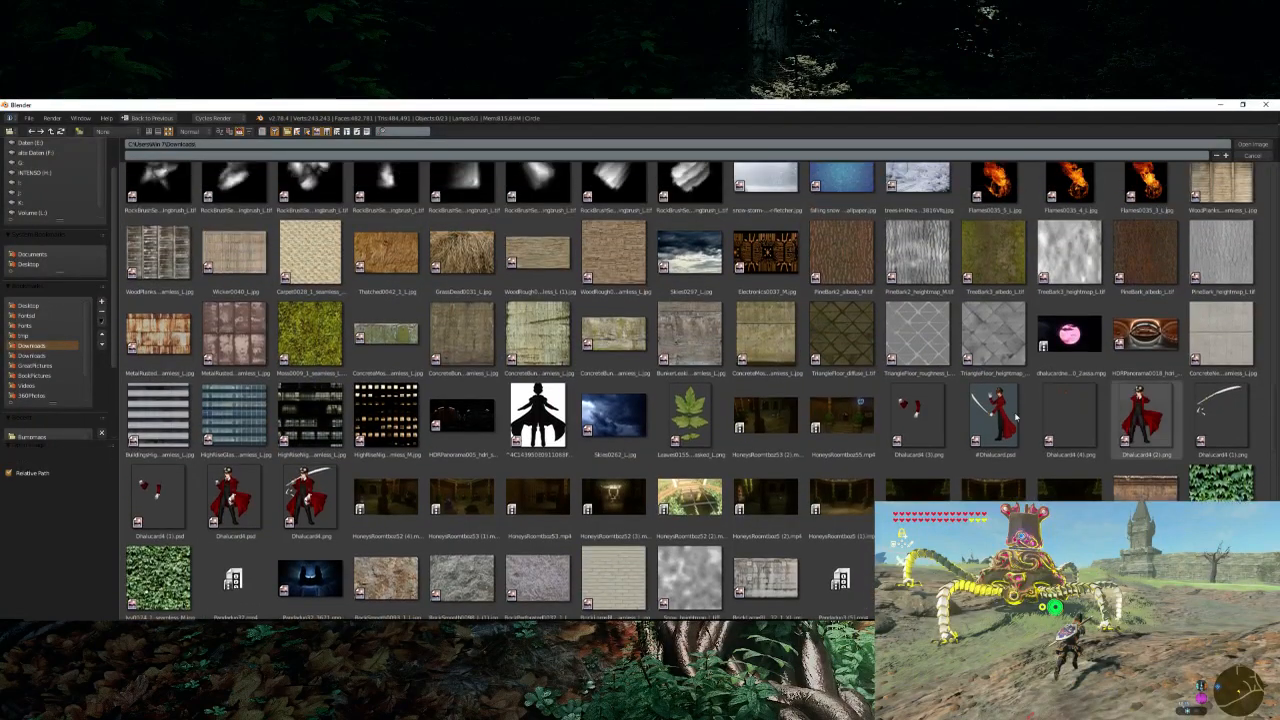
double_click(337, 341)
- Move the Material Output node further away from the Mix nodes to free space for another shader
scroll(524, 338, "down", 6)
middle_click_drag(500, 260, 430, 335)
scroll(524, 338, "up", 4)
middle_click_drag(1018, 383, 975, 390)
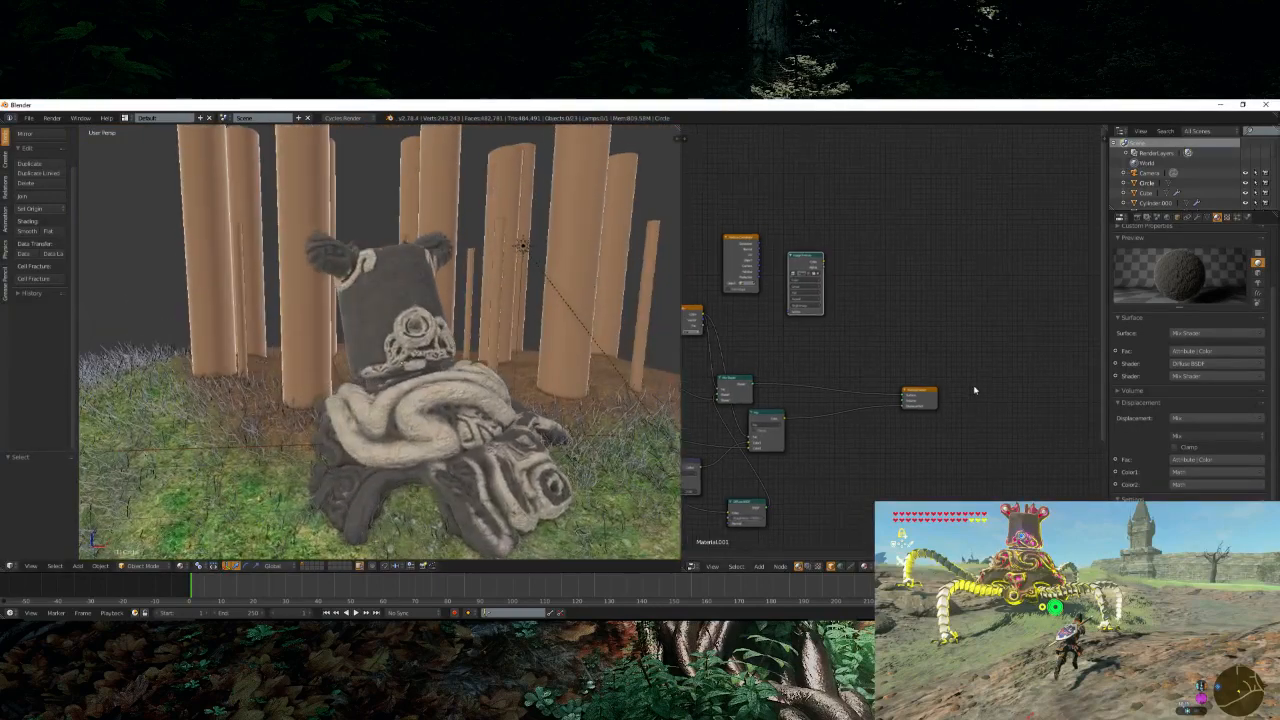
left_click_drag(935, 404, 984, 385)
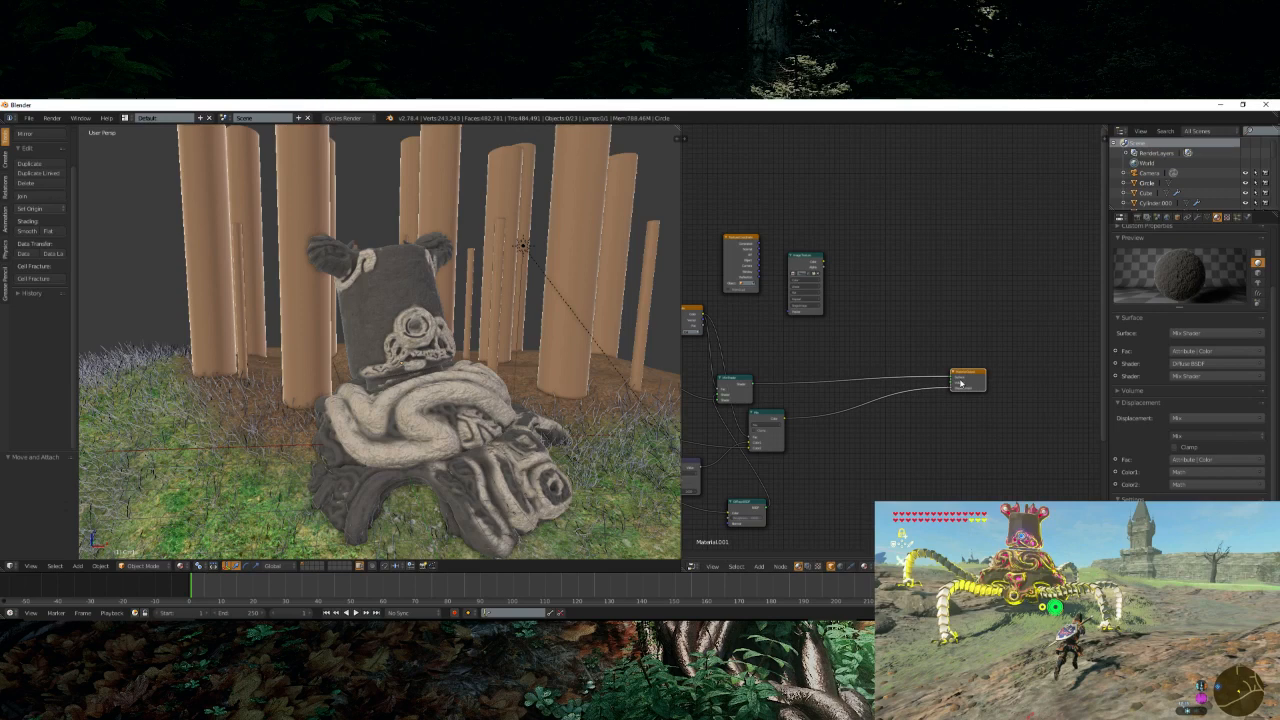
- Link the Texture Coordinate's Generated output to the moss texture's Vector and set its projection to Box
scroll(813, 262, "up", 2)
left_click_drag(736, 212, 779, 310)
left_click(800, 283)
left_click(798, 279)
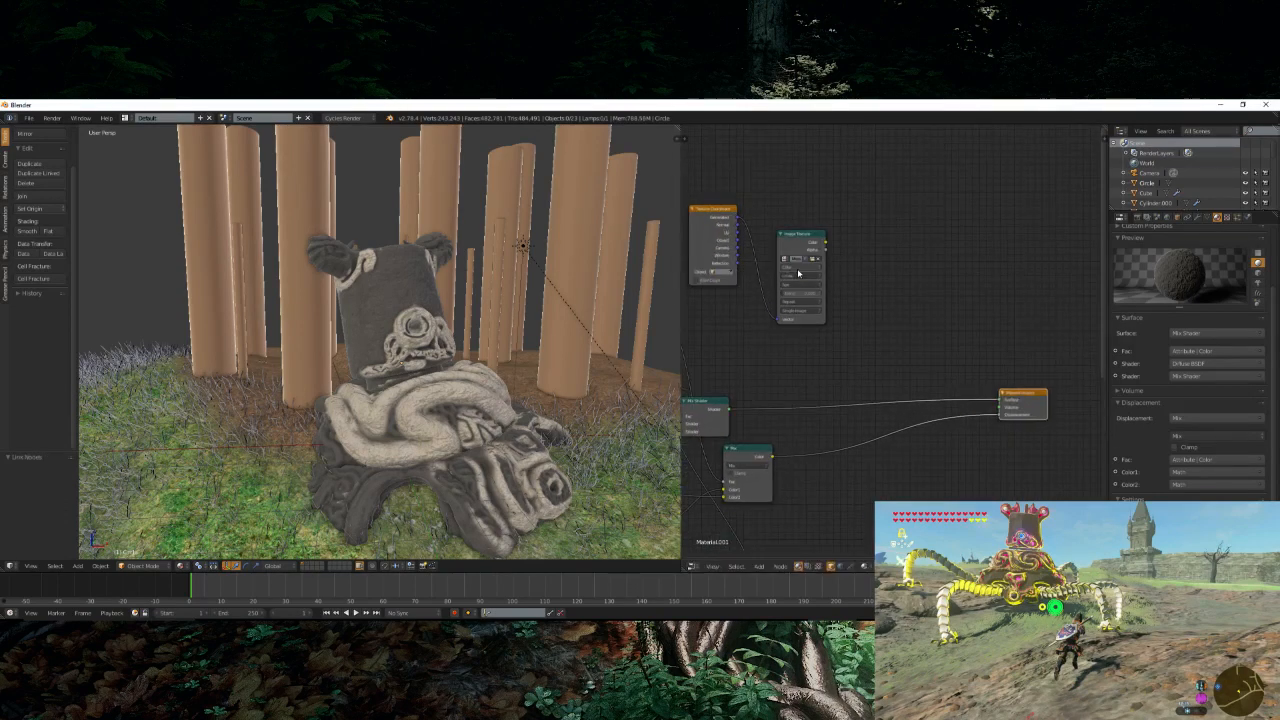
- Insert a Mix Shader node on the link between the existing Mix Shader and the Material Output's Surface
key("shift+a")
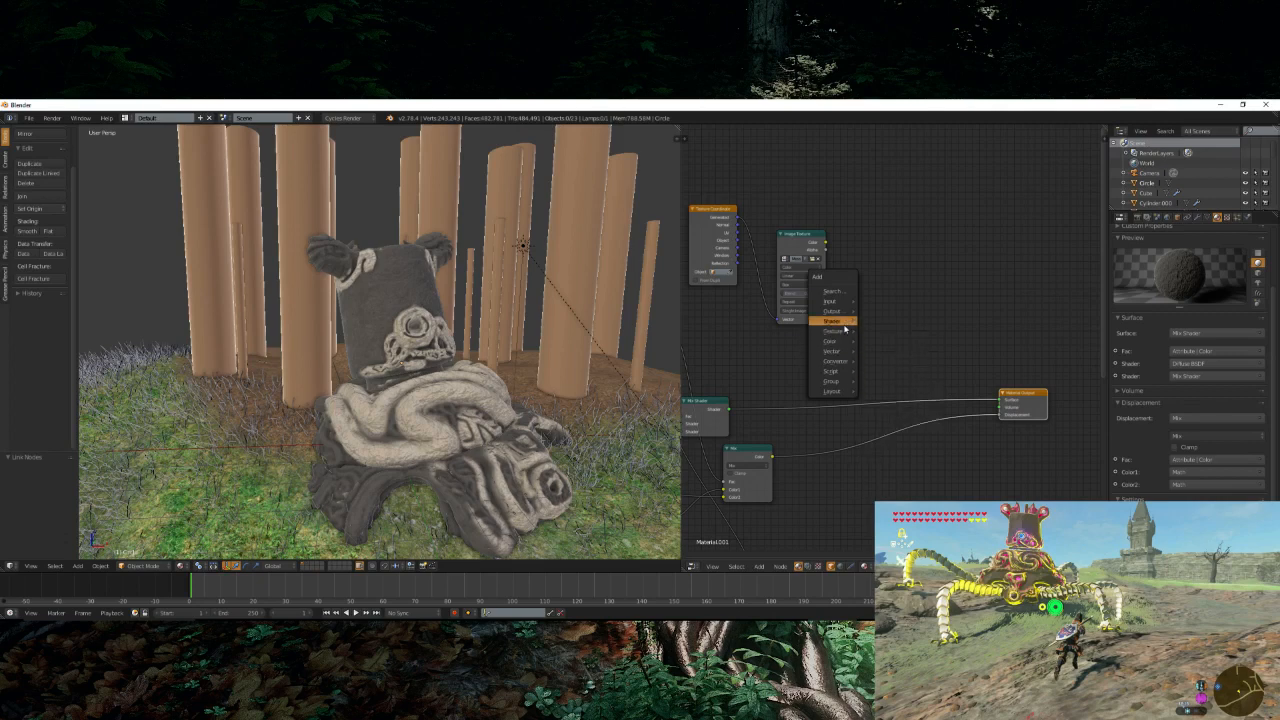
mouse_move(832, 321)
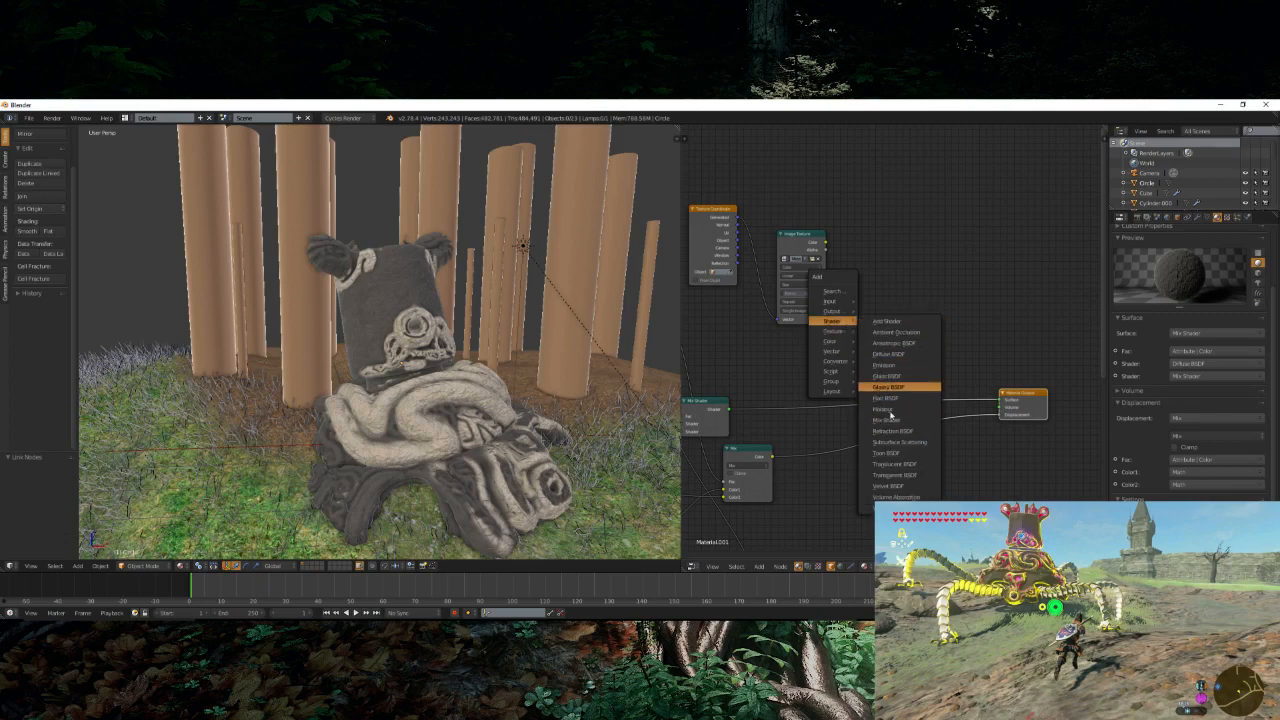
left_click(887, 420)
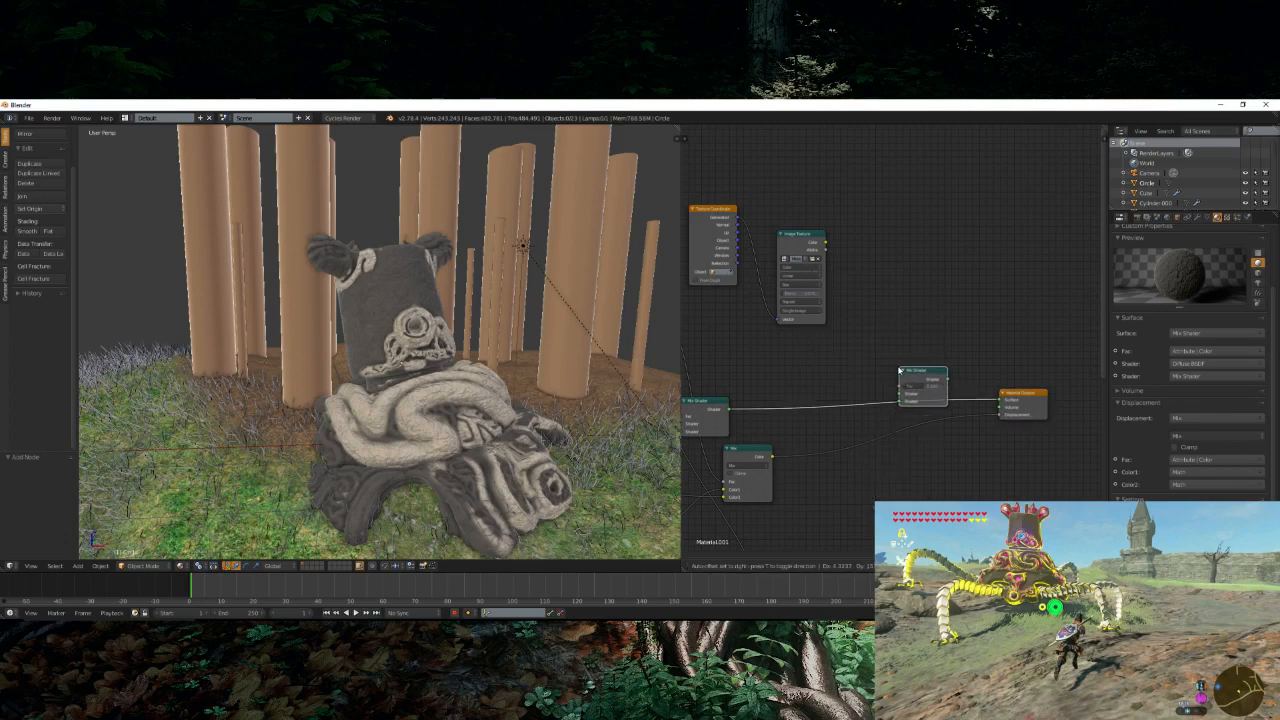
left_click(900, 369)
- Duplicate a Diffuse BSDF beside the moss texture, feed the texture's Color into it, and link its BSDF to the new Mix Shader
middle_click_drag(849, 360, 889, 357)
scroll(704, 408, "down", 2)
middle_click_drag(693, 404, 823, 356)
right_click(719, 360)
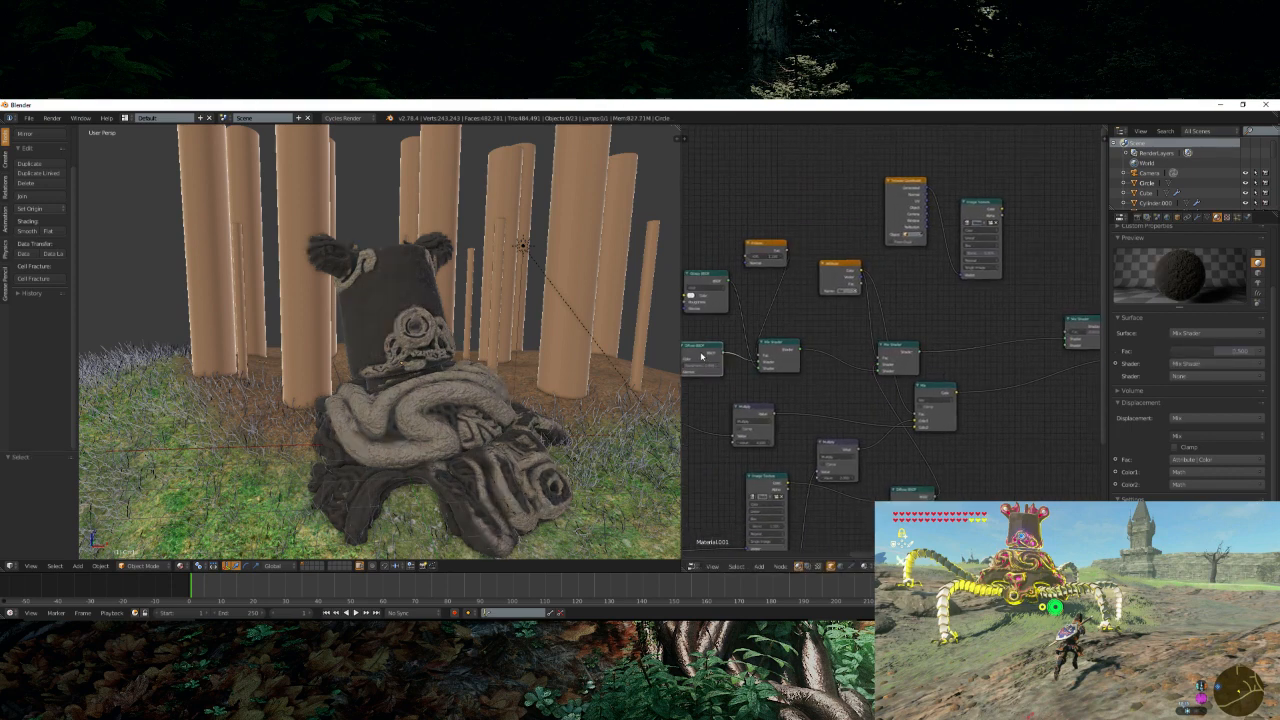
key("shift+d")
left_click(1071, 264)
middle_click_drag(1071, 264, 936, 288)
scroll(896, 241, "up", 2)
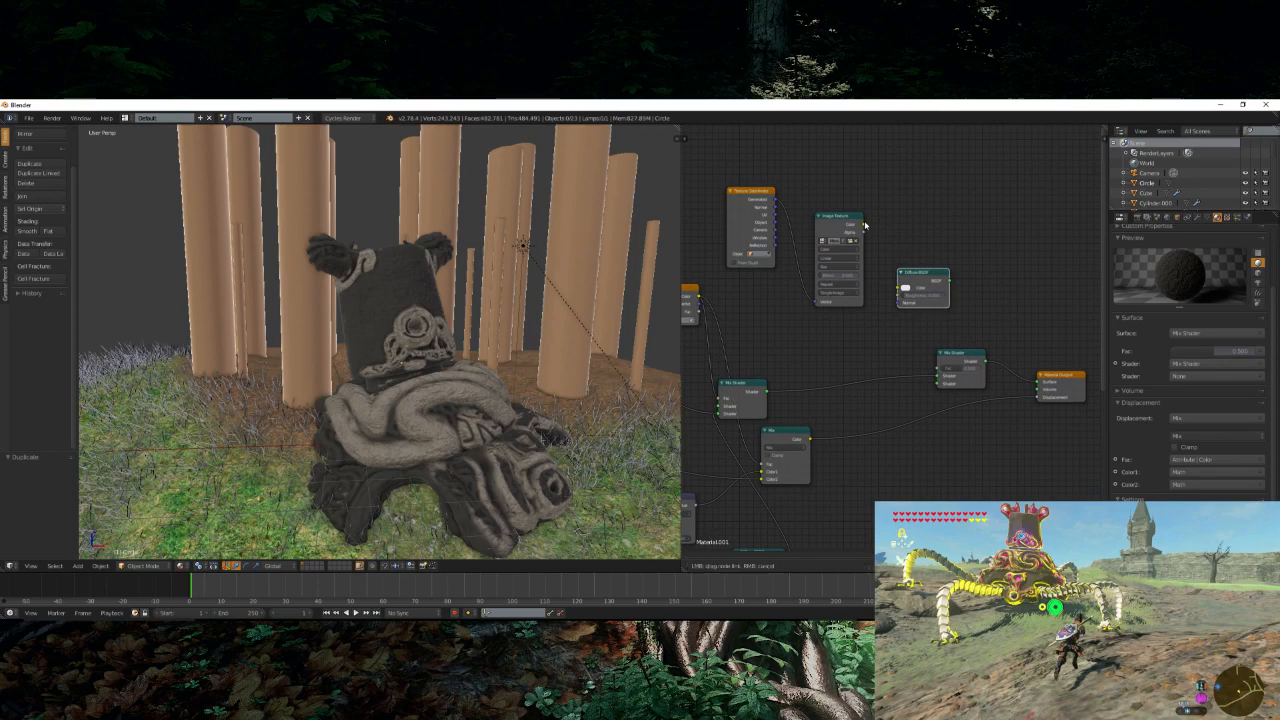
left_click_drag(863, 224, 982, 360)
middle_click_drag(982, 360, 840, 367)
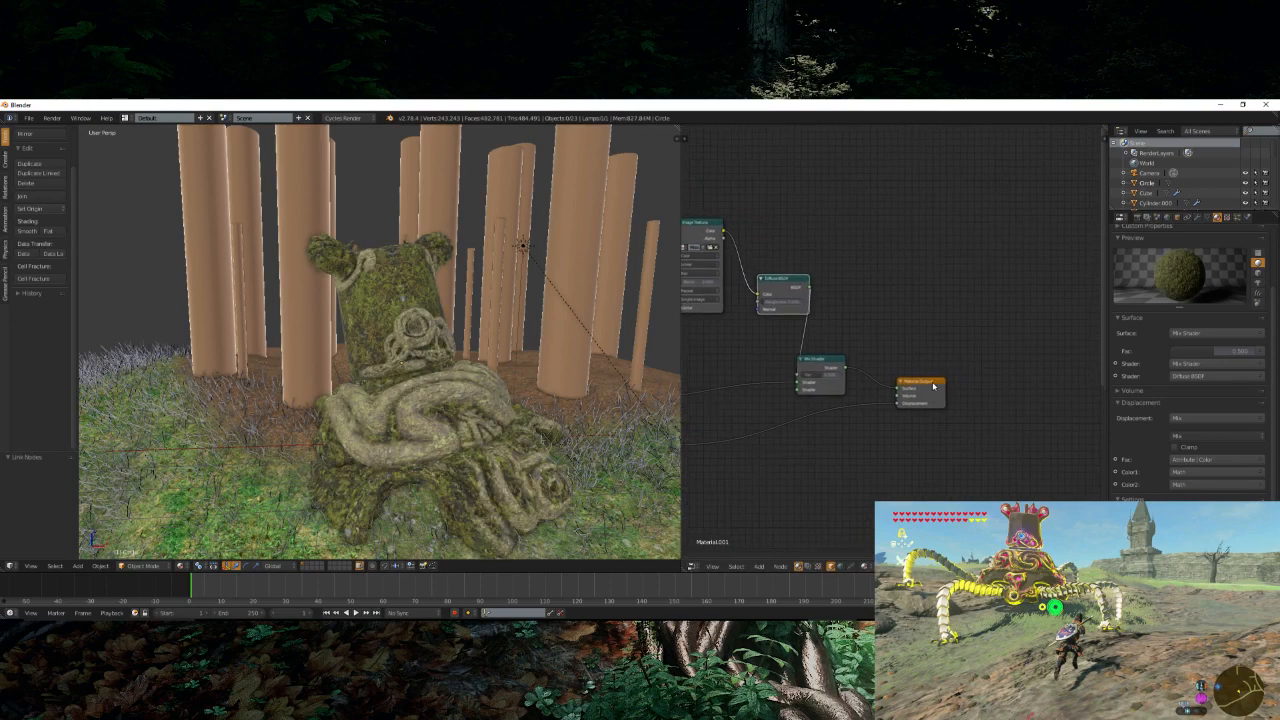
- Space out the last nodes, add a second Texture Coordinate node above the moss shader, and link its Normal to the new Mix Shader's Fac
left_click_drag(933, 384, 1004, 391)
left_click_drag(815, 358, 865, 351)
key("shift+a")
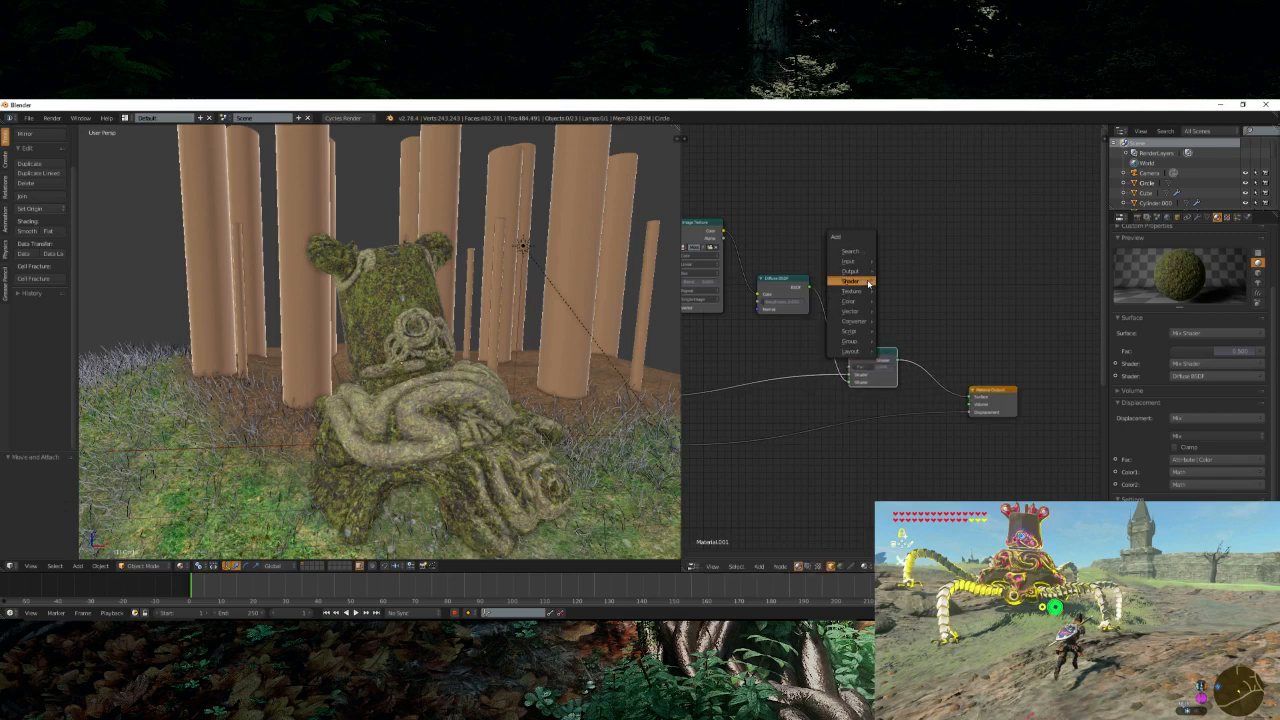
mouse_move(869, 284)
left_click(919, 378)
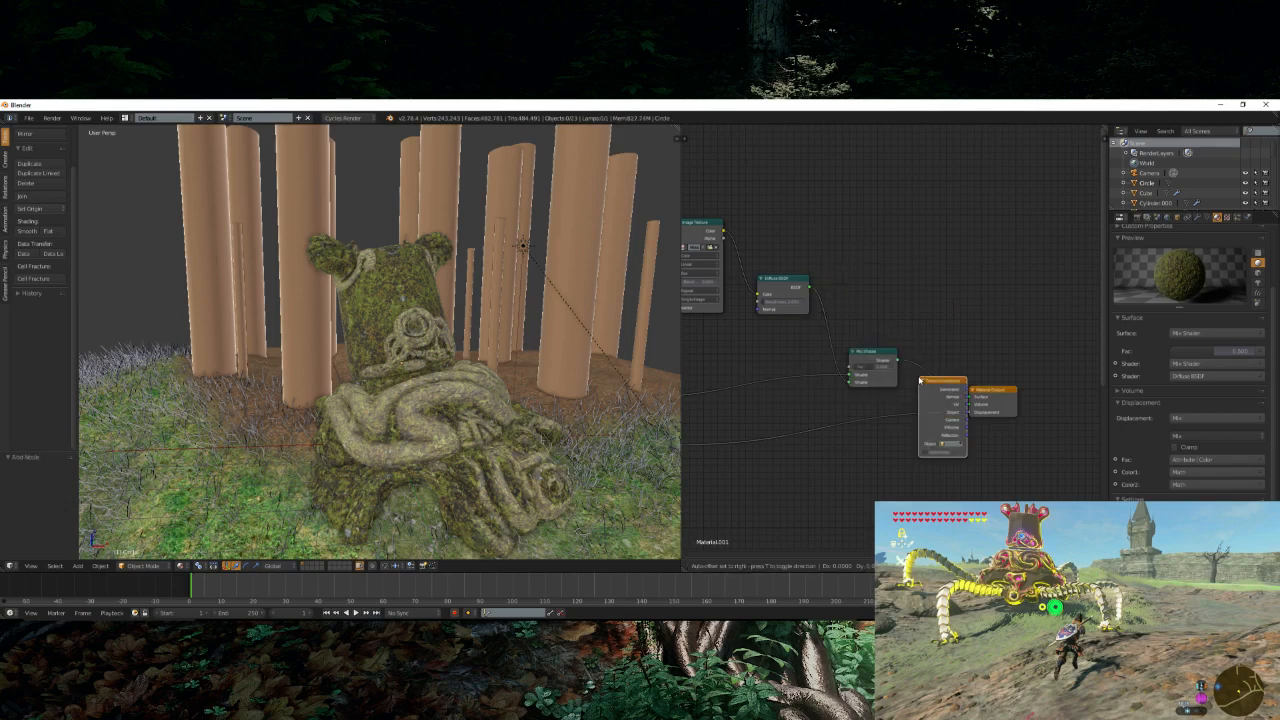
left_click(810, 210)
left_click_drag(822, 205, 850, 366)
scroll(883, 306, "up", 3)
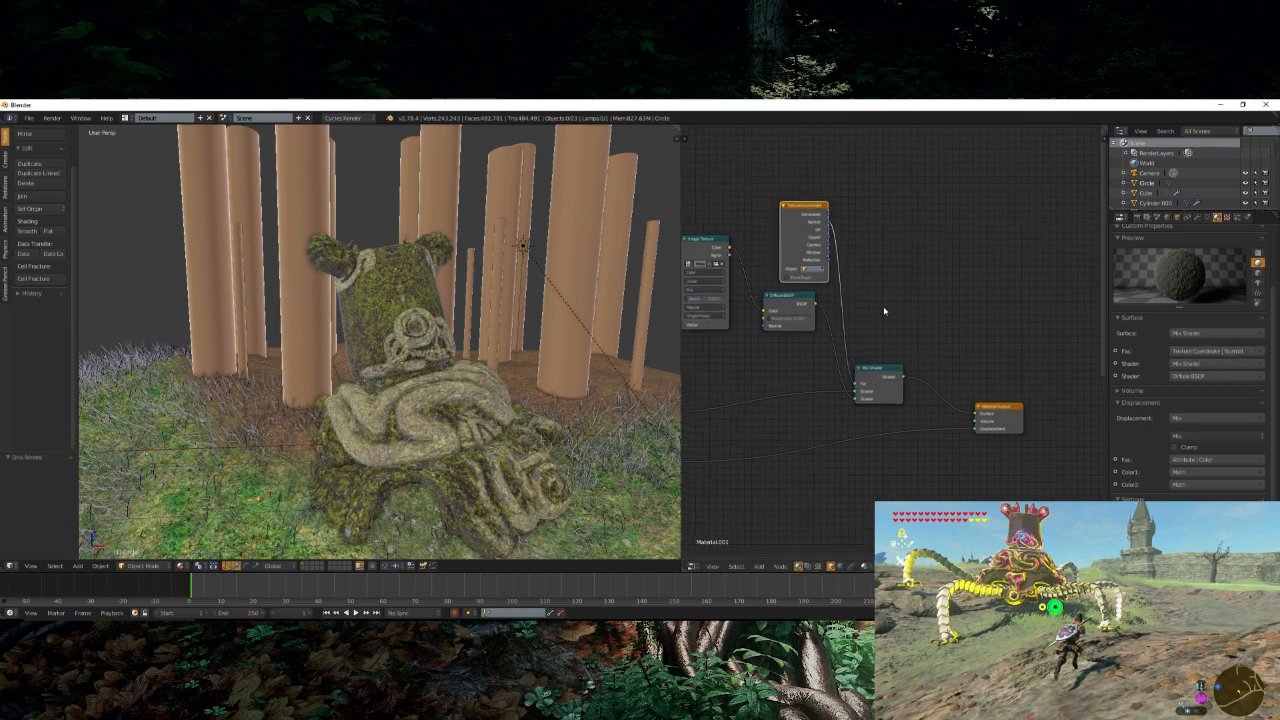
- Insert a Separate XYZ node on the Normal link, drive the Mix Shader's Fac with its Z output, and place it beside the Texture Coordinate node
key("shift+a")
mouse_move(878, 369)
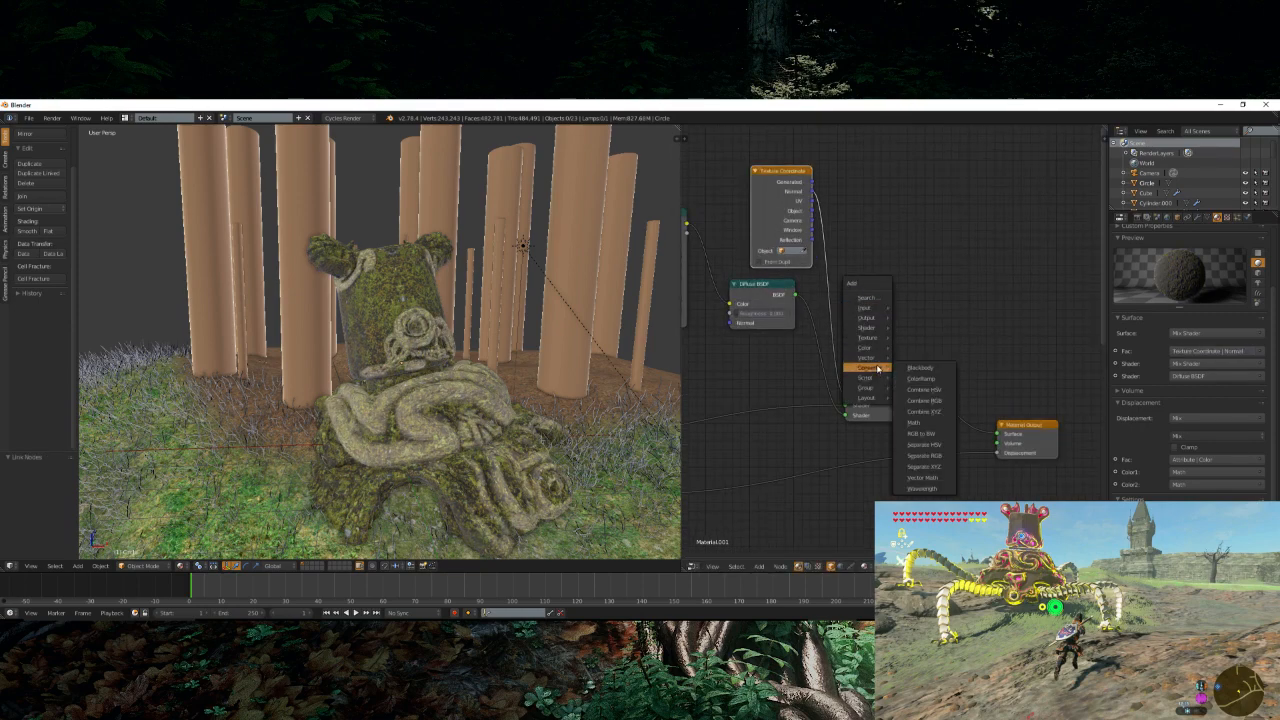
left_click(925, 466)
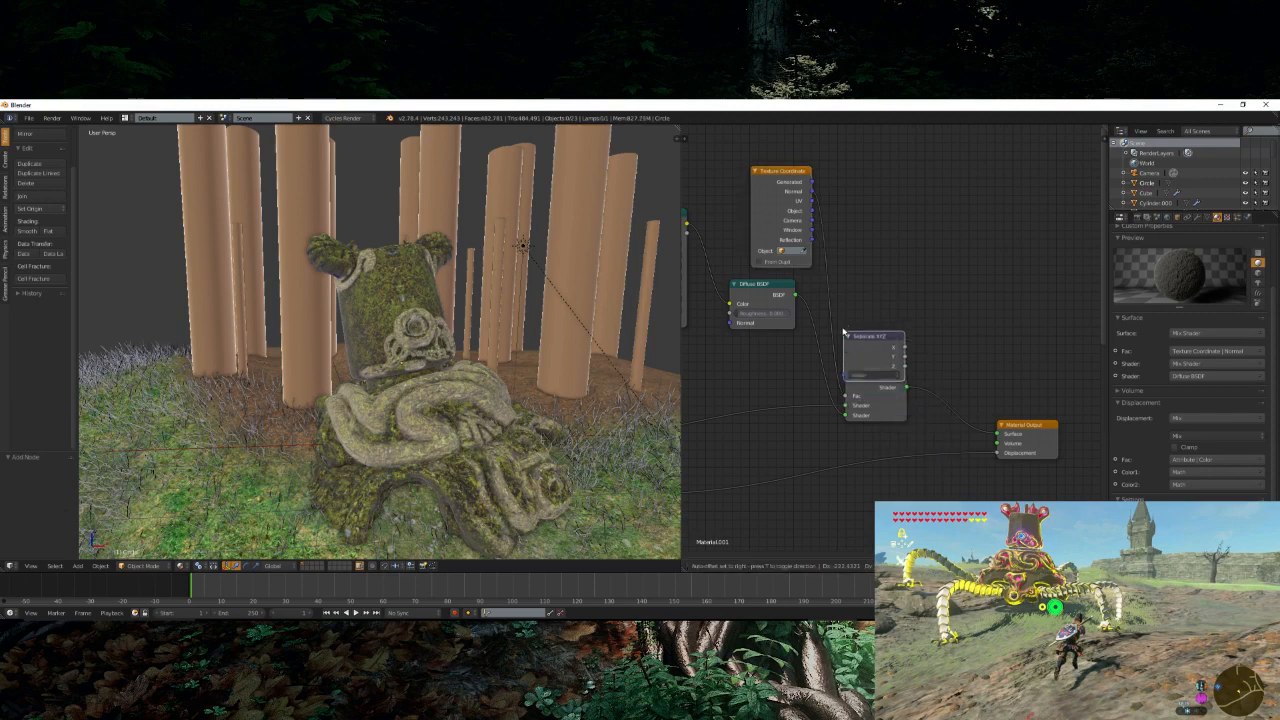
left_click(903, 332)
left_click(907, 338)
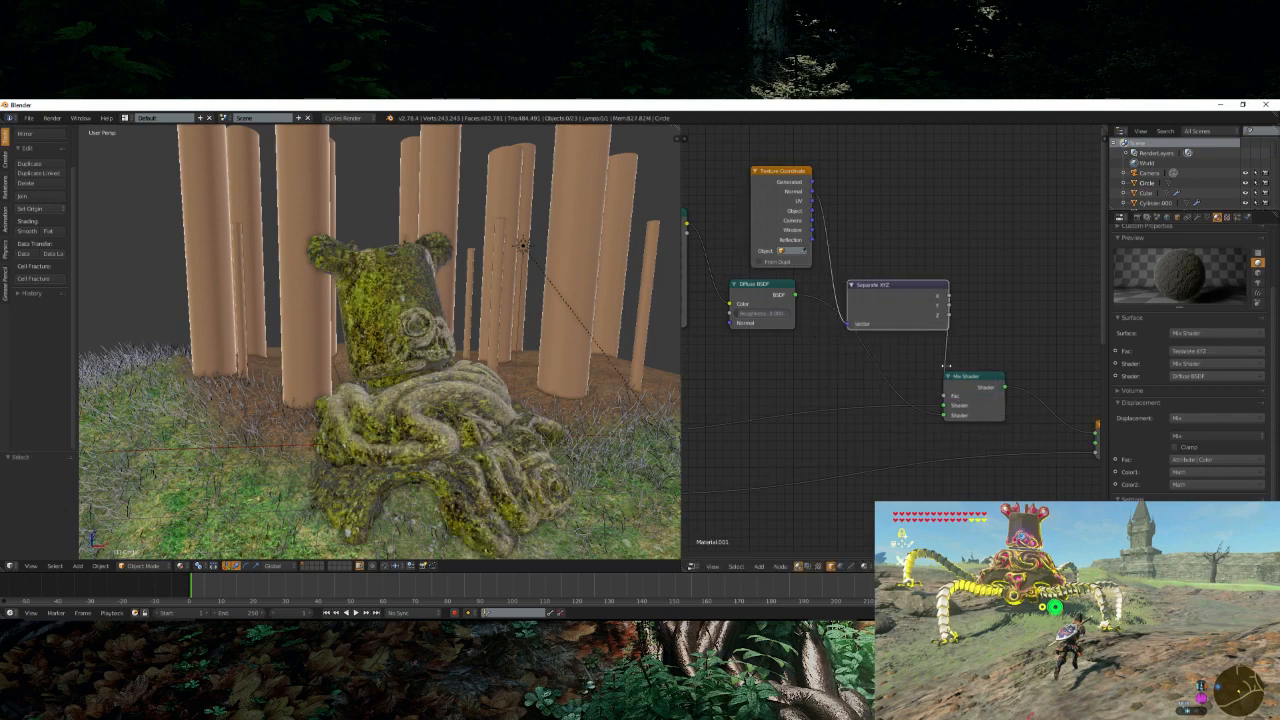
left_click_drag(907, 318, 952, 396)
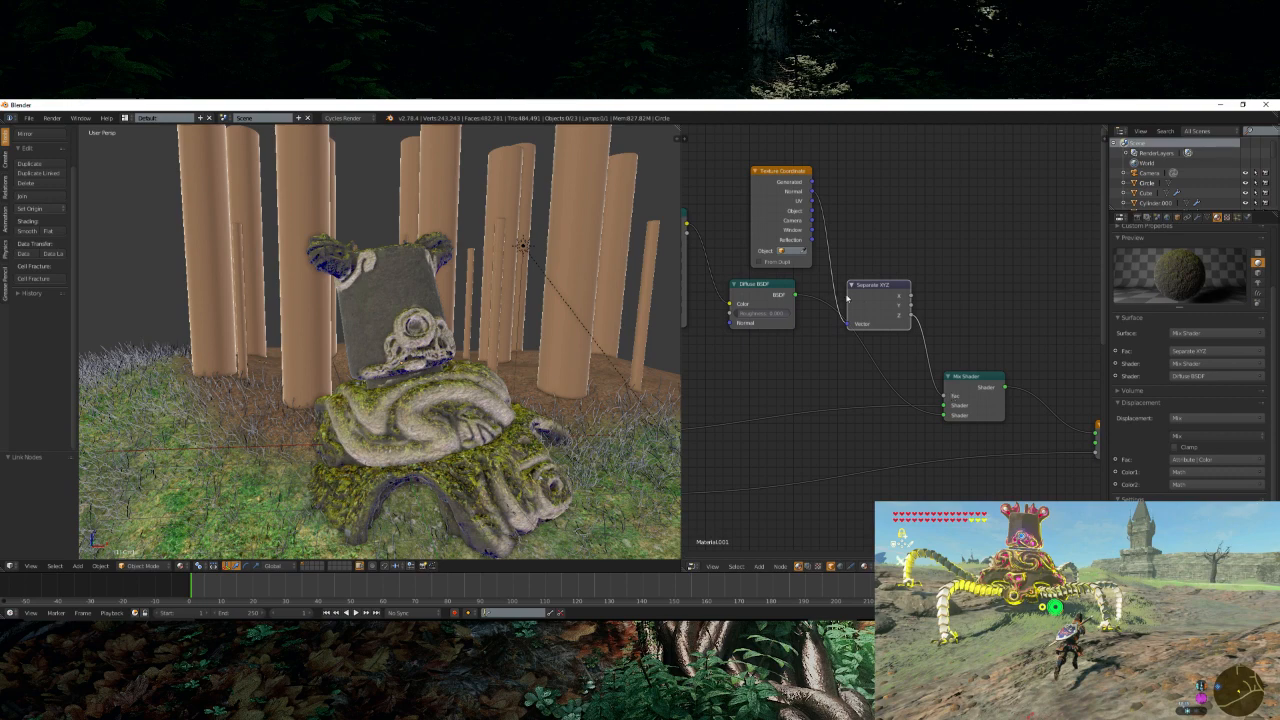
left_click_drag(847, 298, 839, 236)
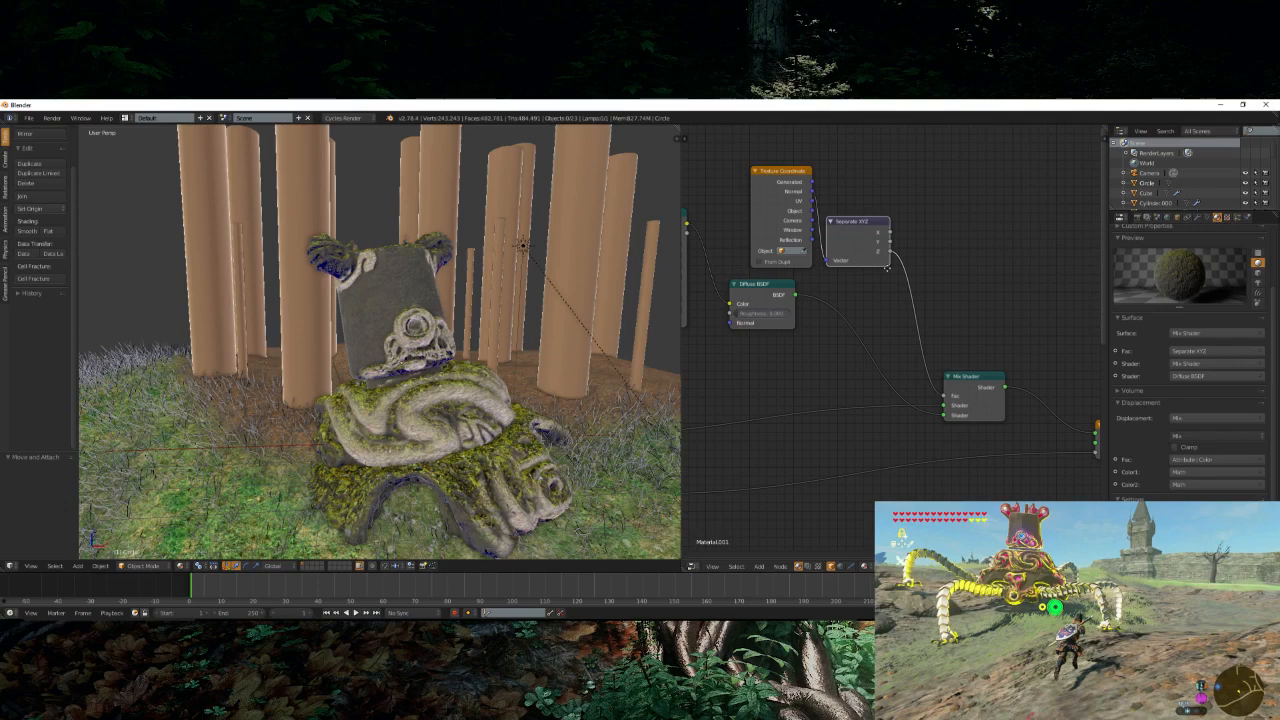
- Examine the moss distribution on the Guardian from the front and from above
middle_click_drag(887, 268, 829, 266)
scroll(845, 283, "up", 1)
middle_click_drag(921, 297, 934, 287)
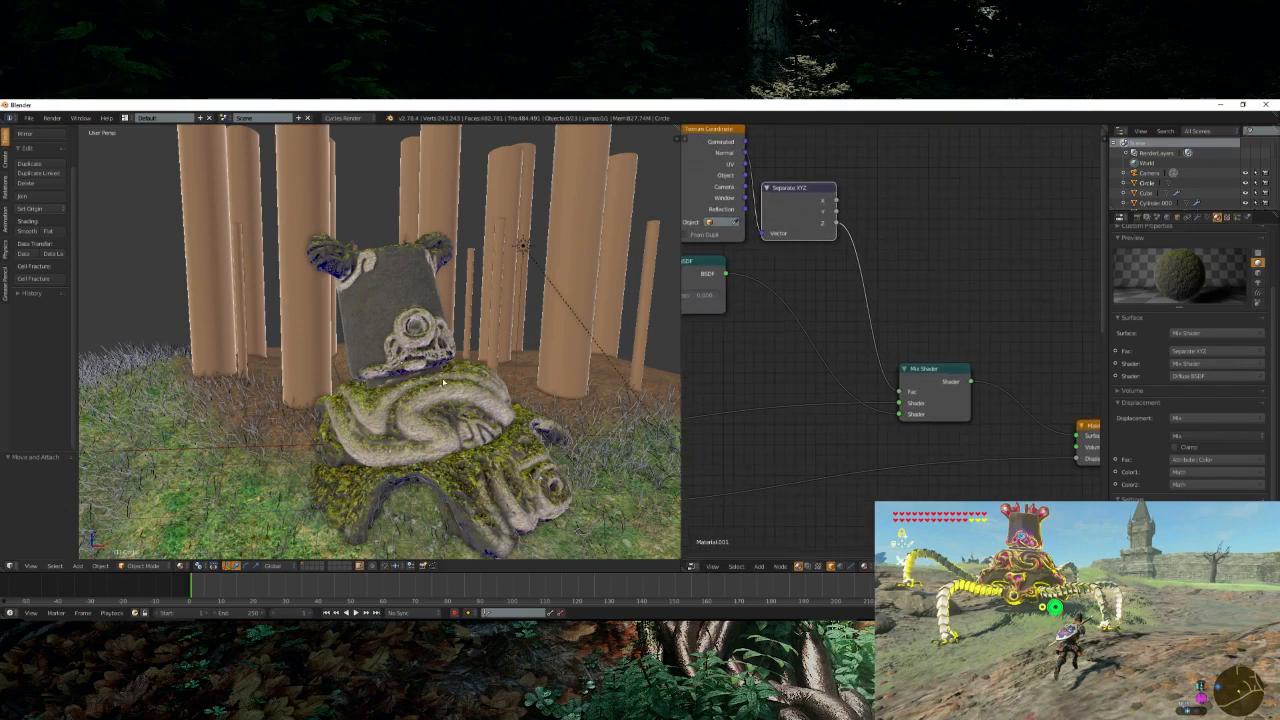
scroll(443, 382, "up", 4)
mouse_move(443, 382)
middle_mouse_down()
mouse_move(451, 332)
mouse_move(509, 323)
mouse_move(446, 359)
middle_mouse_up()
scroll(446, 359, "down", 4)
middle_click_drag(947, 406, 928, 432)
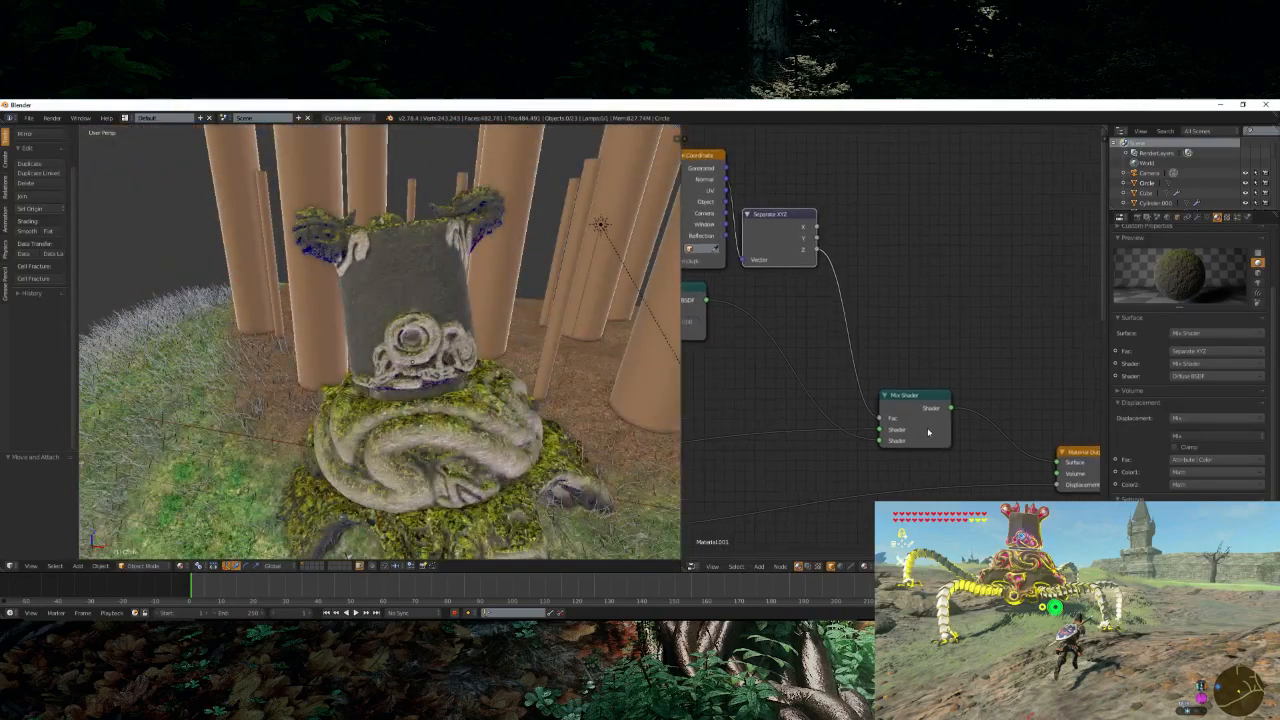
middle_click_drag(530, 362, 558, 389)
scroll(406, 414, "up", 3)
scroll(409, 411, "down", 2)
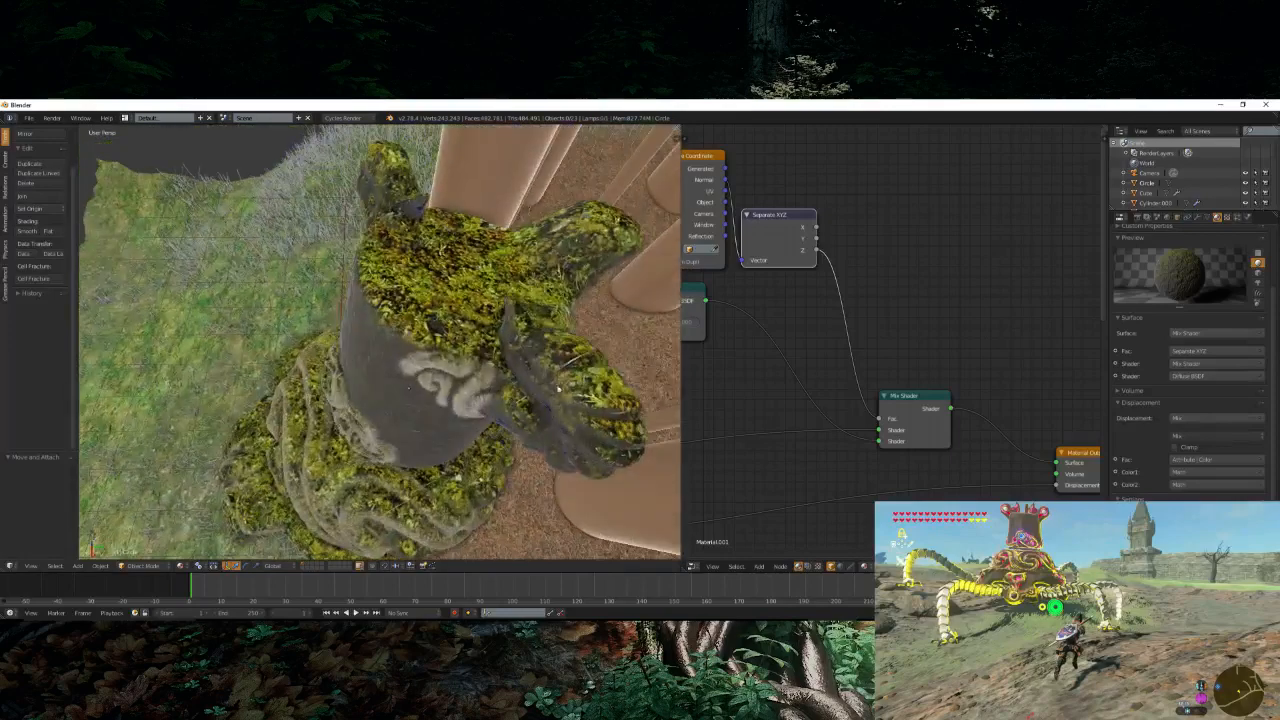
- Move the first Texture Coordinate node aside and insert a Mapping node between it and the moss image texture
middle_click_drag(890, 358, 1046, 388)
scroll(835, 351, "down", 3)
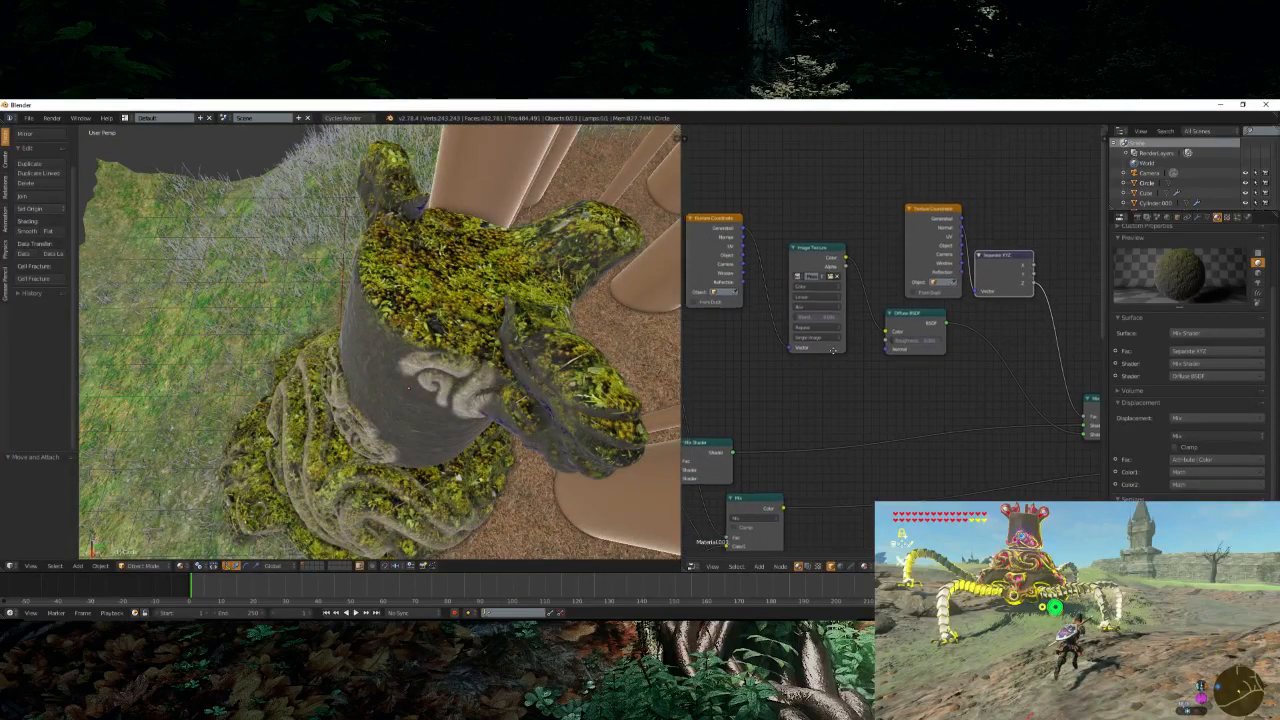
middle_click_drag(833, 351, 931, 379)
scroll(931, 379, "up", 1)
left_click_drag(799, 270, 701, 263)
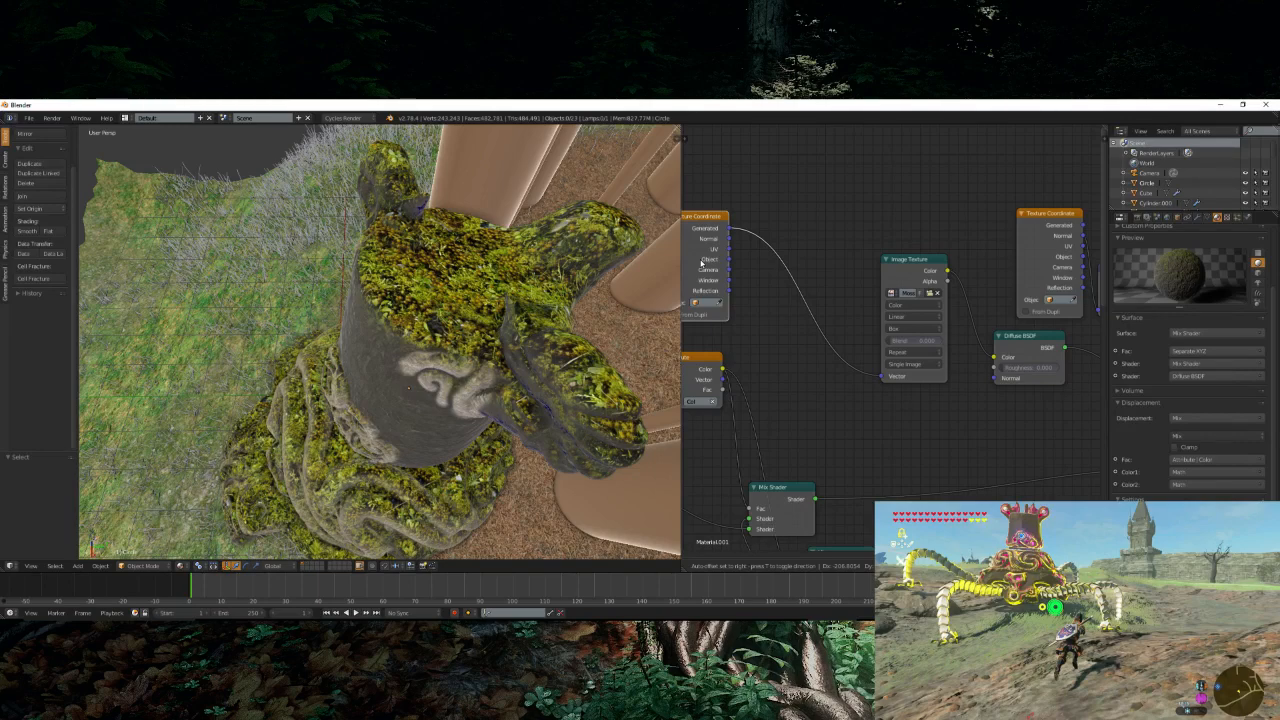
key("shift+a")
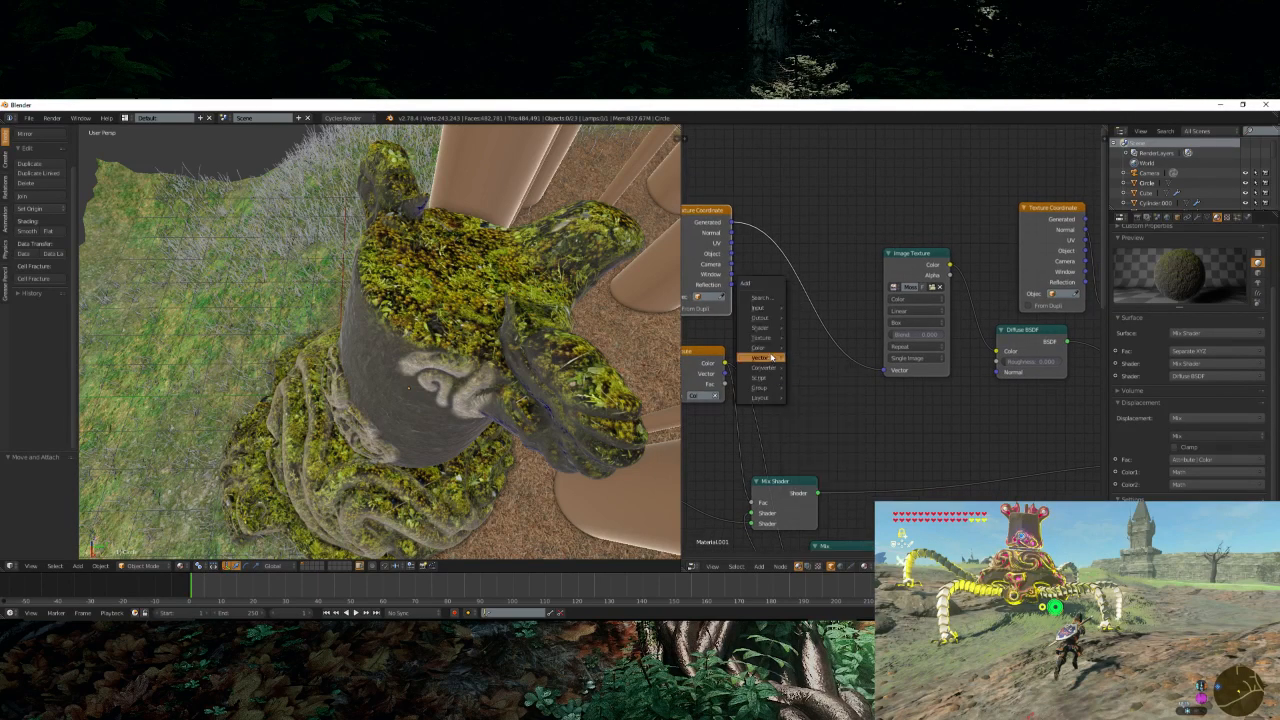
left_click(800, 367)
left_click(783, 232)
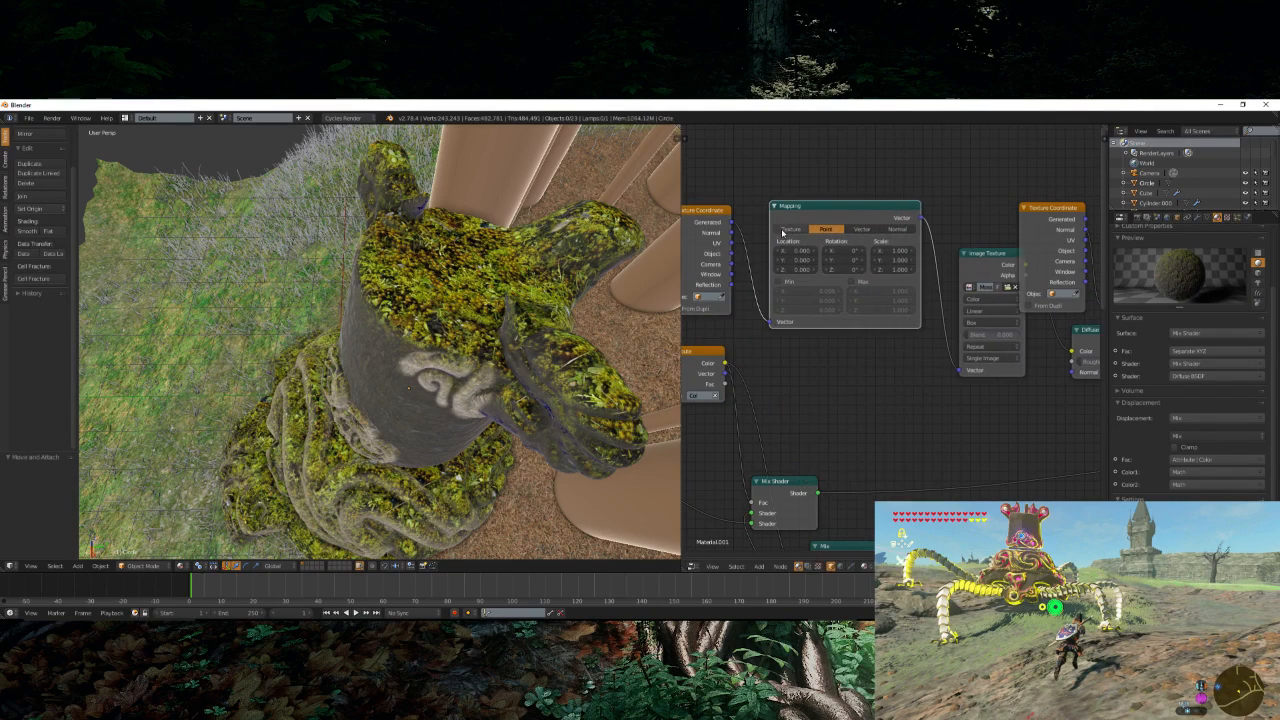
- Set the moss Mapping node's scale to 3 on X, Y and Z
double_click(893, 251)
type("3")
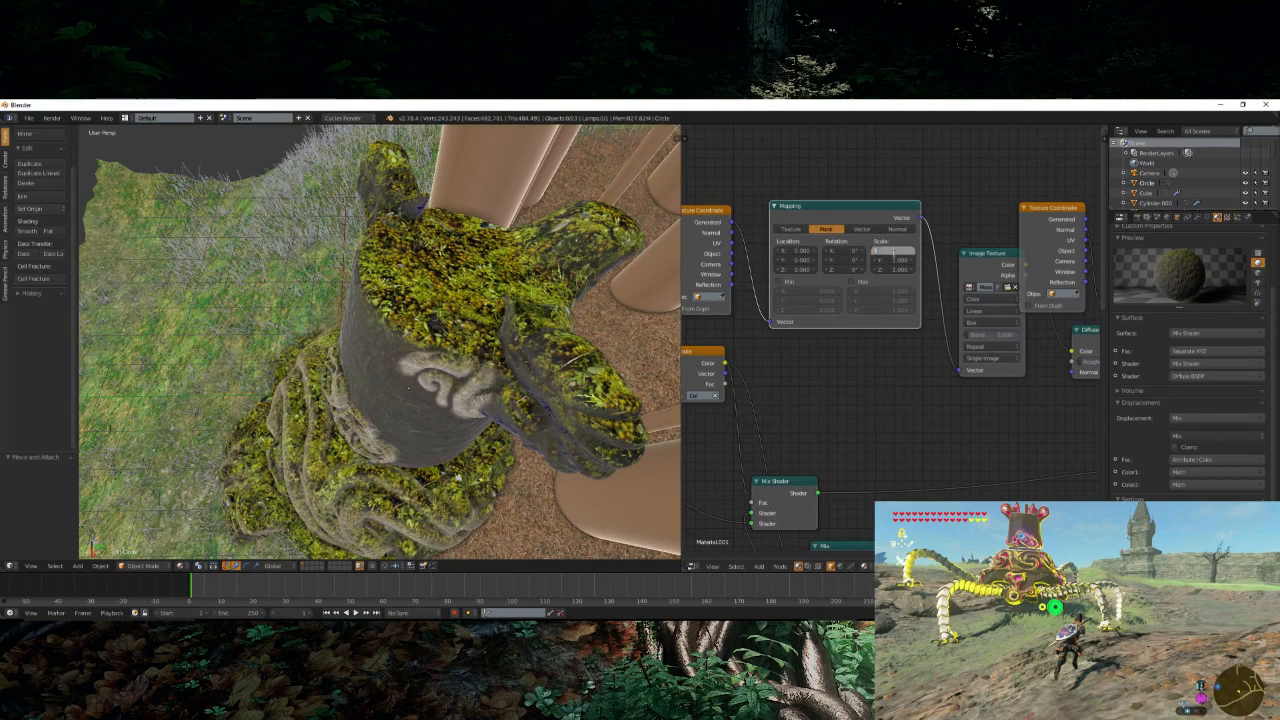
key("Tab")
type("3")
key("Tab")
type("3")
key("Return")
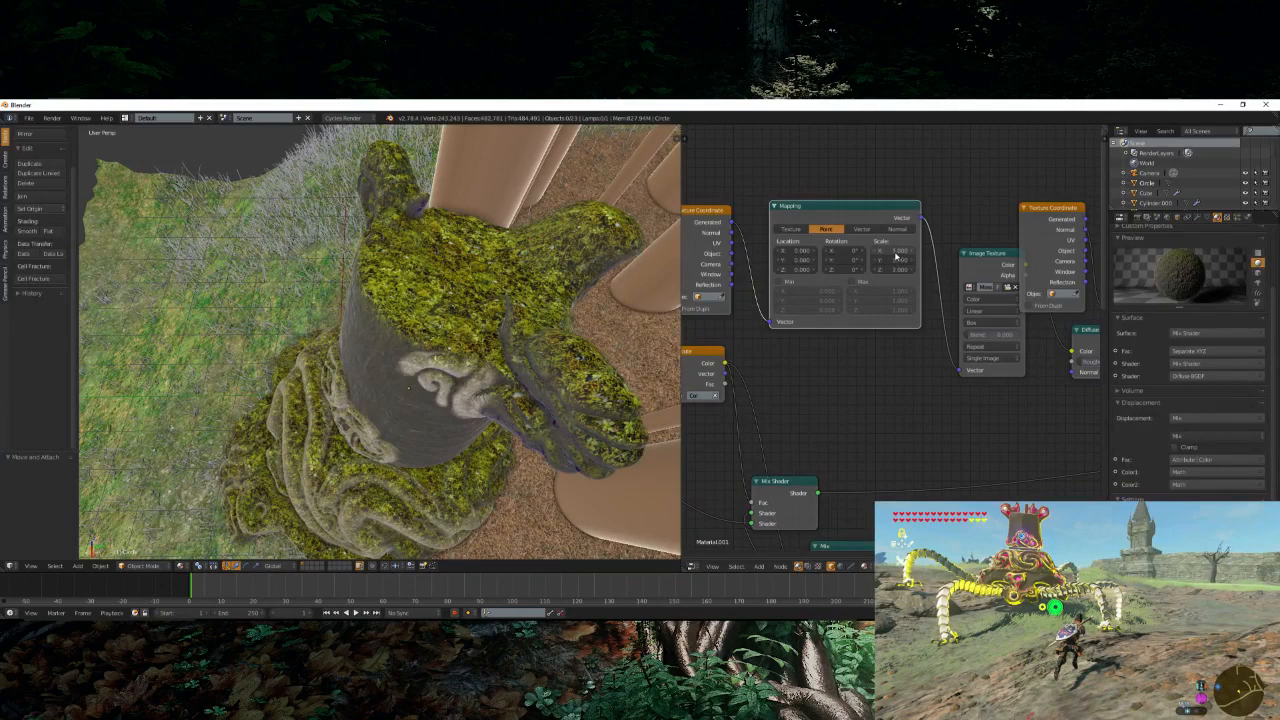
- Move the second Texture Coordinate node up so it no longer overlaps the moss image texture
scroll(571, 297, "down", 5)
middle_click_drag(571, 297, 603, 277)
scroll(917, 354, "down", 3)
middle_click_drag(917, 354, 811, 363)
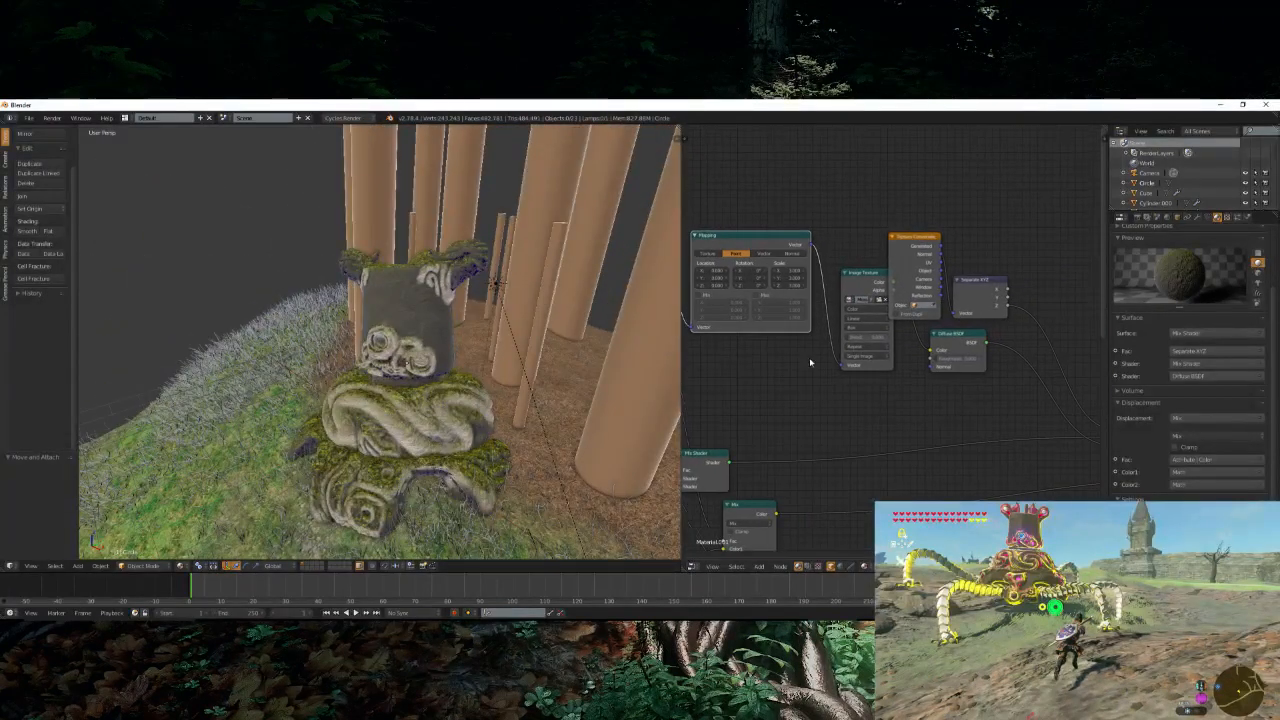
left_click_drag(915, 237, 870, 177)
scroll(1046, 337, "down", 1)
middle_click_drag(1048, 338, 985, 341)
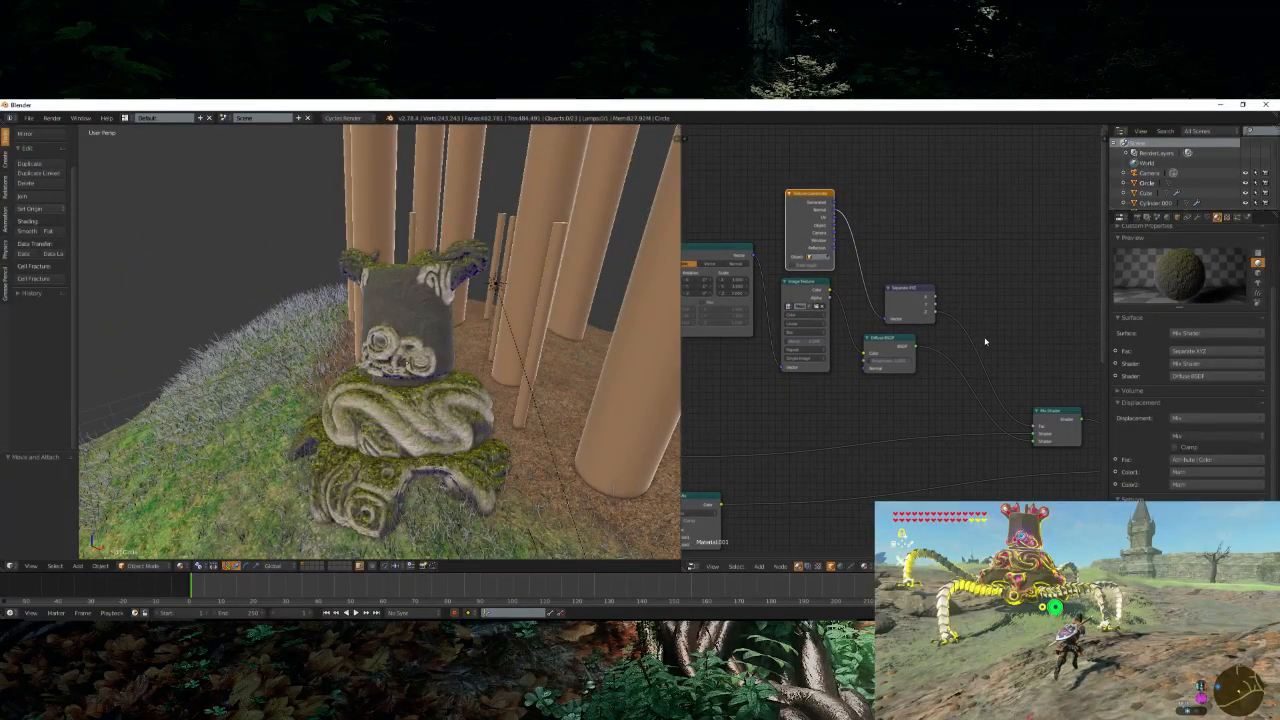
- Insert a ColorRamp node between the Separate XYZ node and the Mix Shader's factor, and view the Guardian through the camera
key("shift+a")
mouse_move(975, 345)
left_click(1020, 360)
left_click(982, 298)
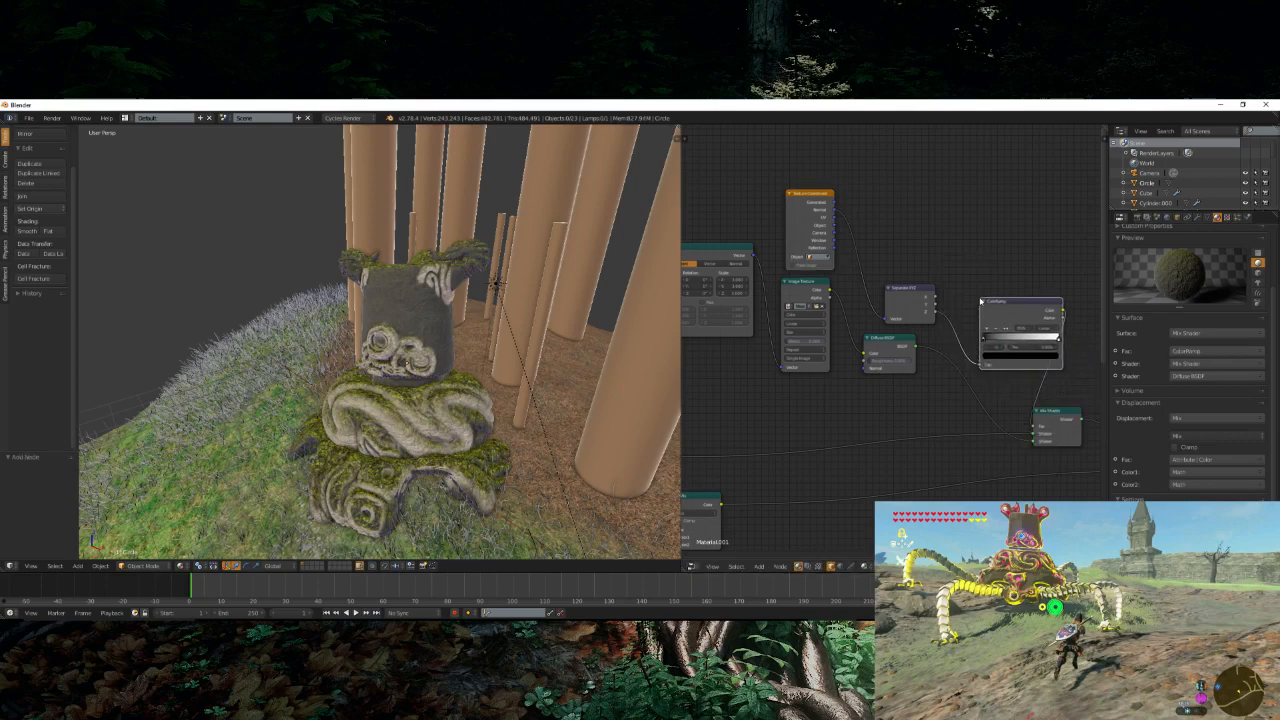
middle_click_drag(993, 352, 981, 359)
middle_click_drag(523, 389, 577, 369)
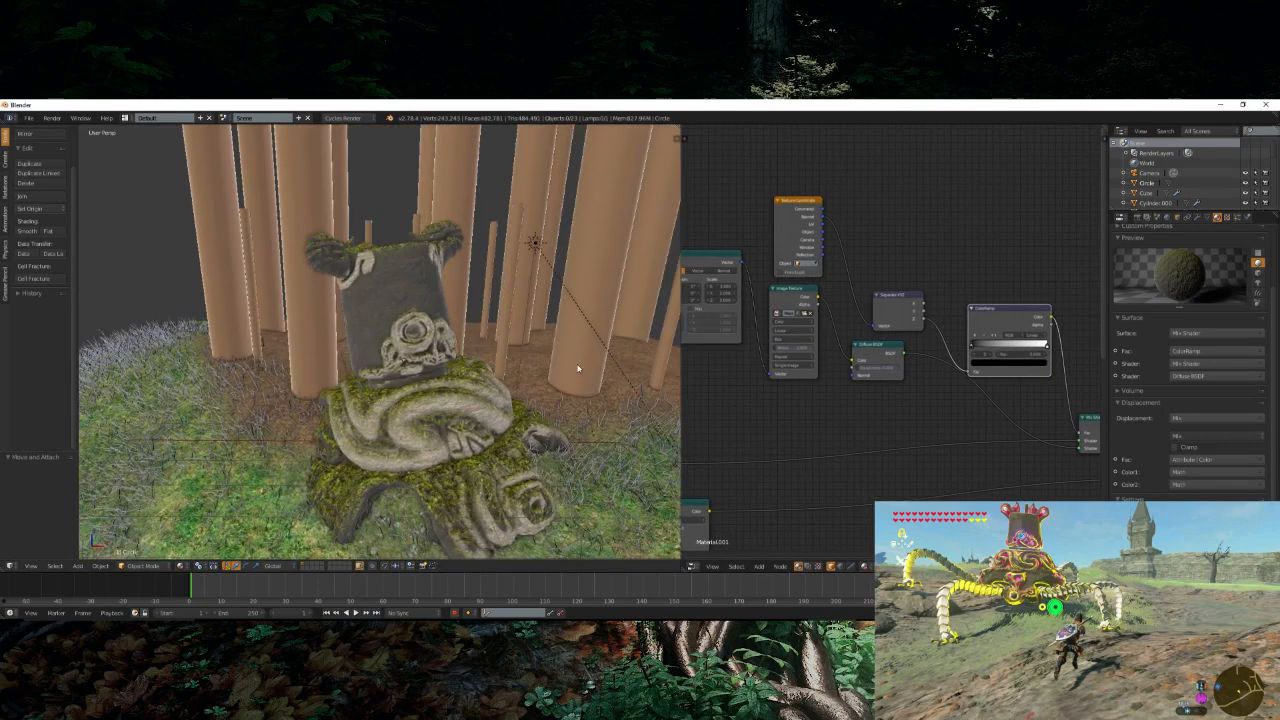
key("KP_0")
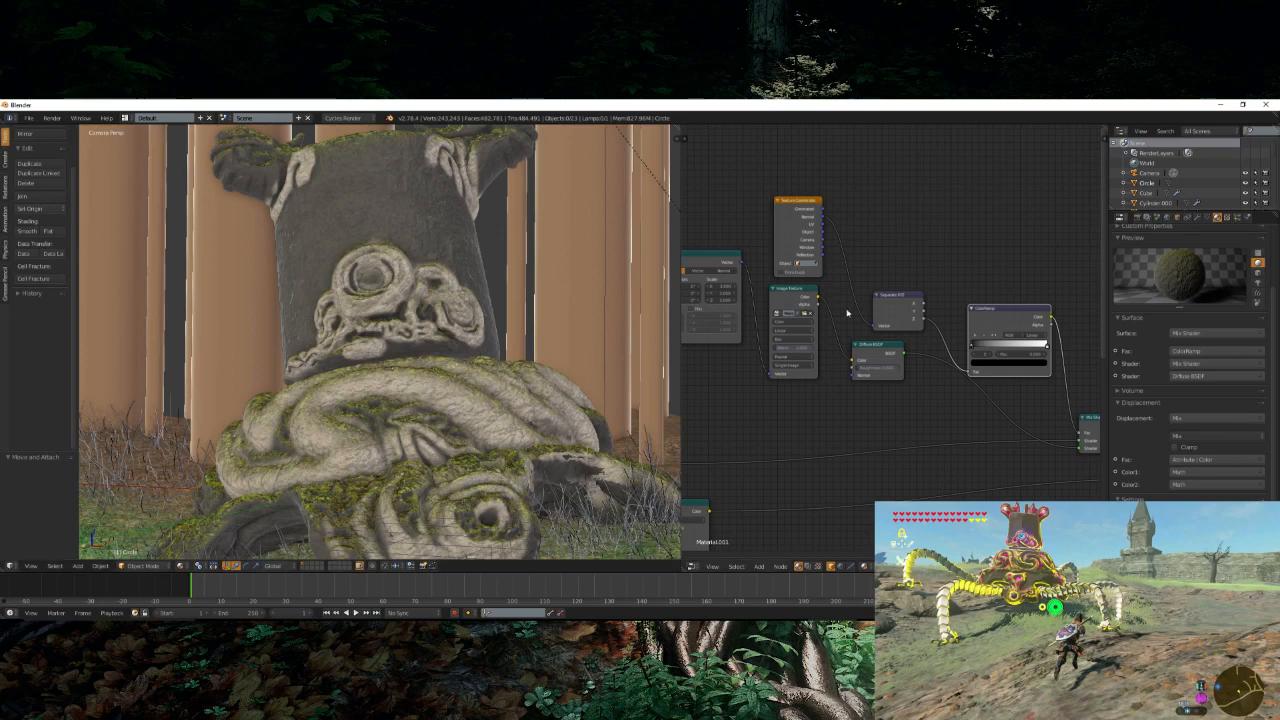
- Move the ColorRamp's white stop to about 0.76 and set its interpolation to Ease for stronger moss coverage
middle_click_drag(968, 305, 791, 291)
scroll(791, 291, "up", 6)
left_click_drag(825, 310, 828, 292)
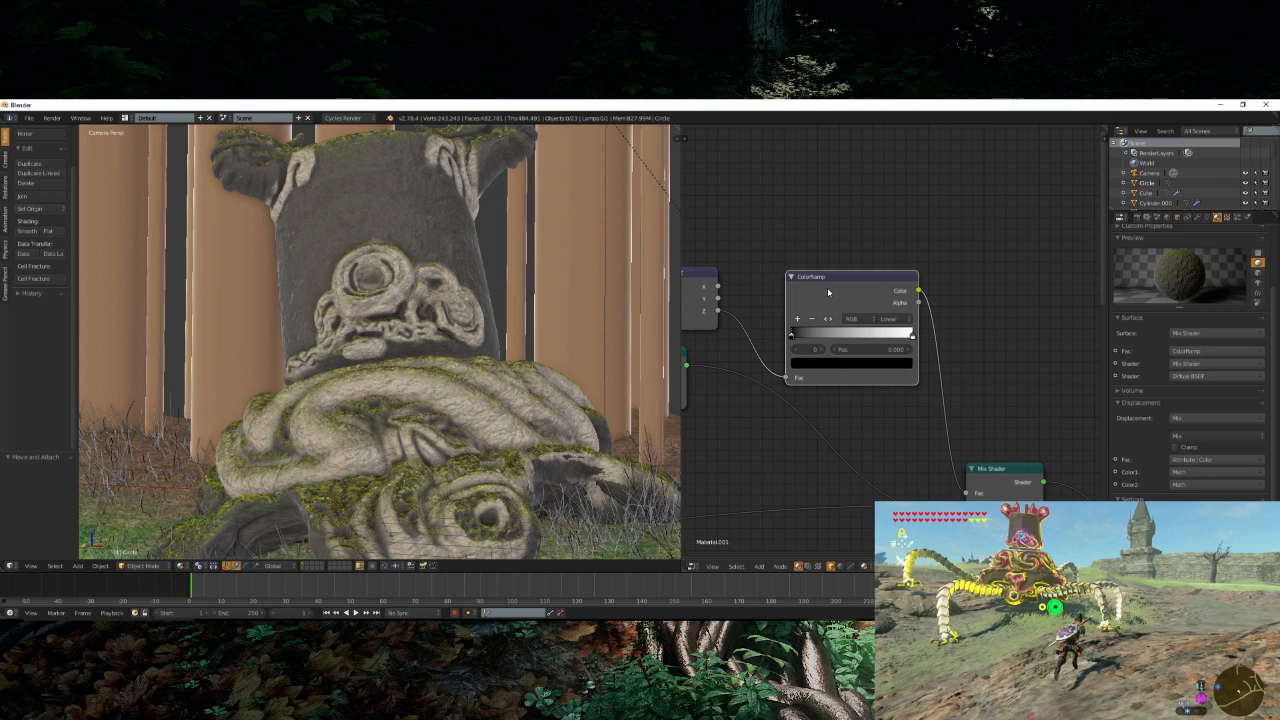
left_click_drag(912, 334, 882, 348)
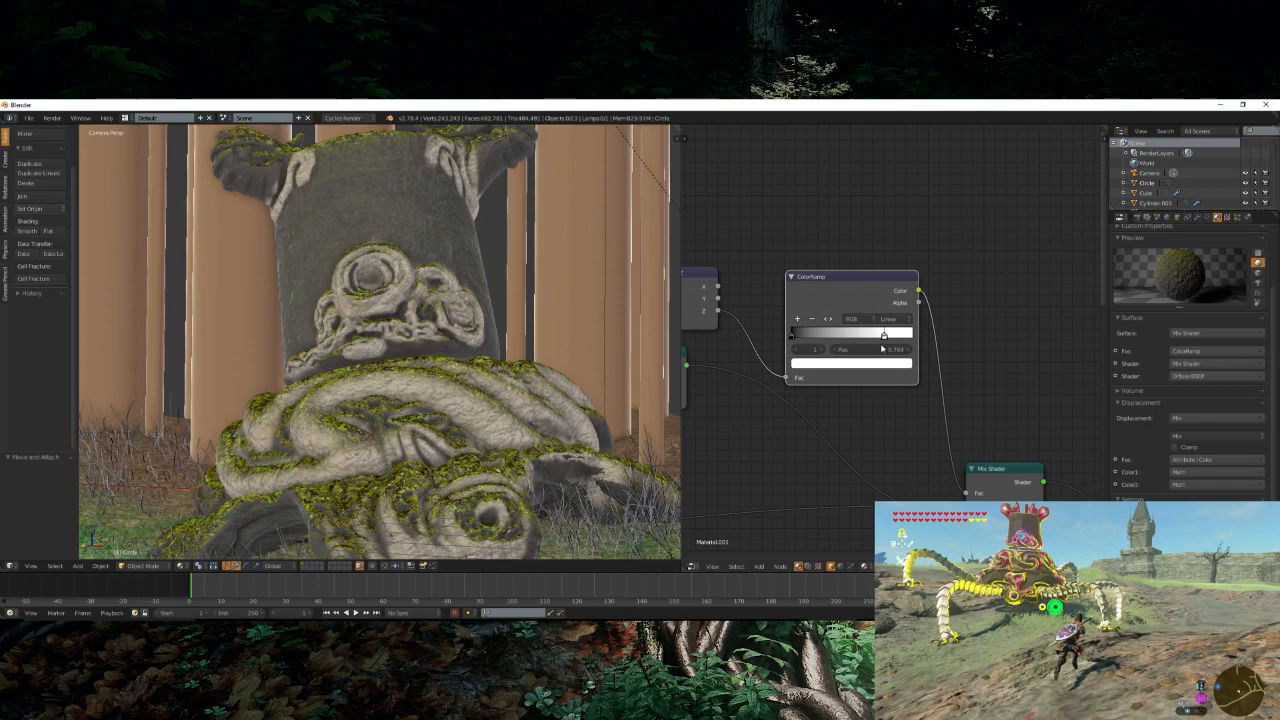
left_click(889, 318)
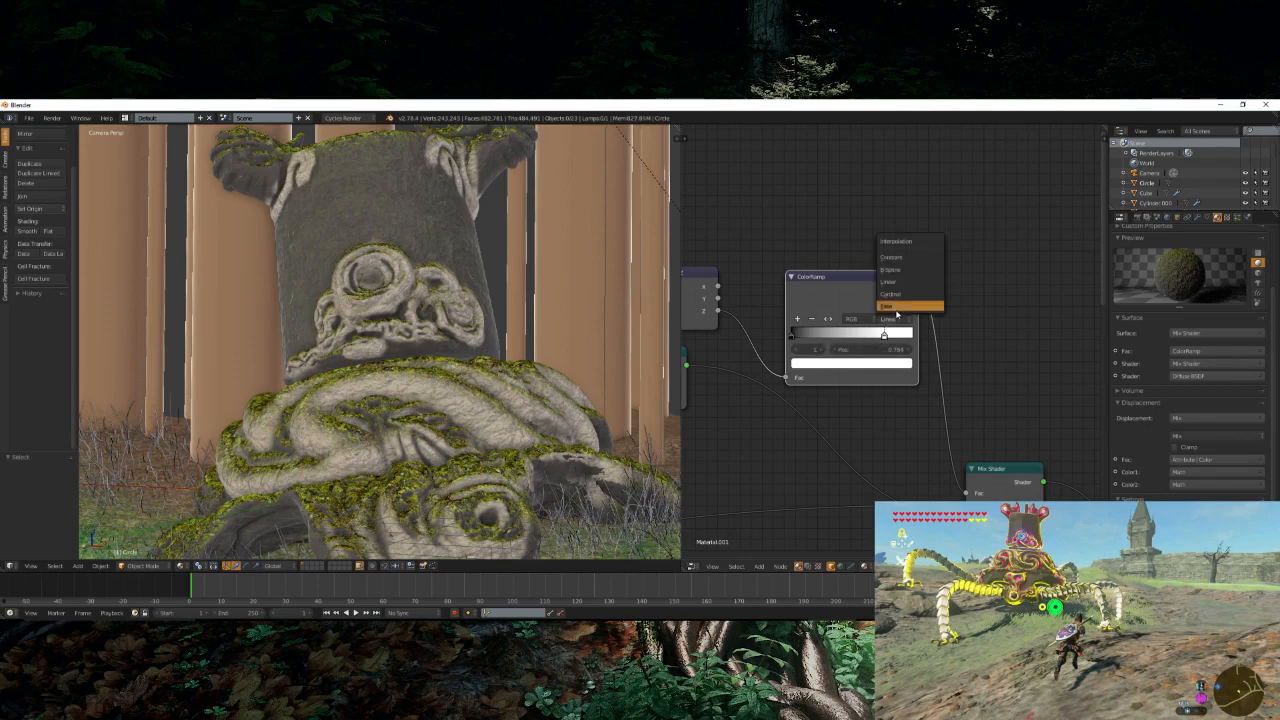
left_click(898, 307)
scroll(445, 365, "down", 5)
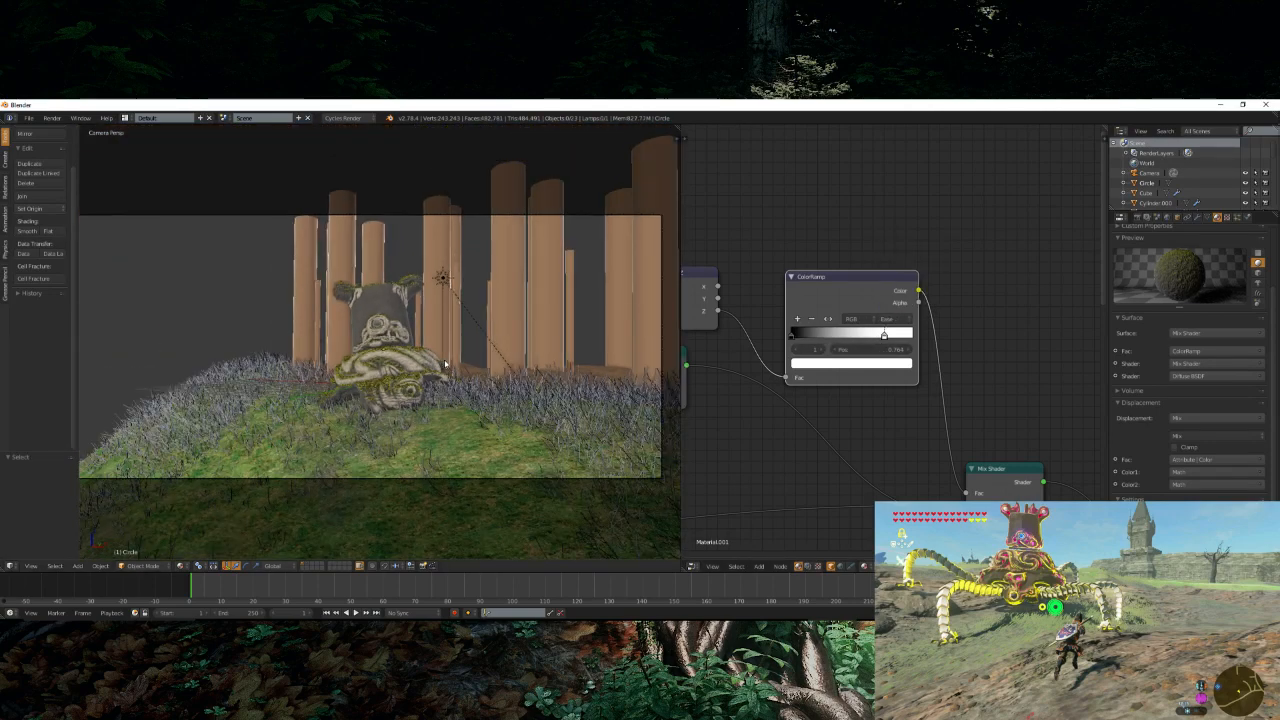
scroll(445, 365, "up", 8)
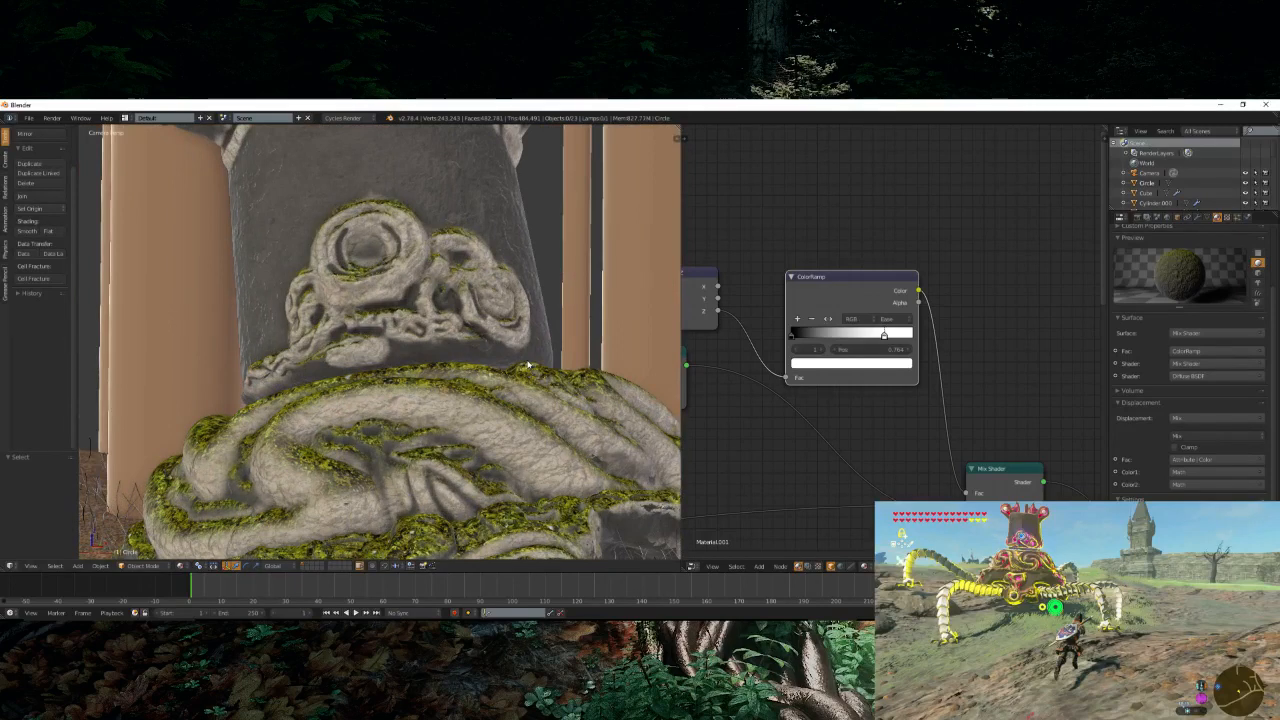
- Move the upper Texture Coordinate node out of the way and place a duplicate of the moss image texture above the original
middle_click_drag(822, 332, 1016, 426)
scroll(1018, 428, "down", 4)
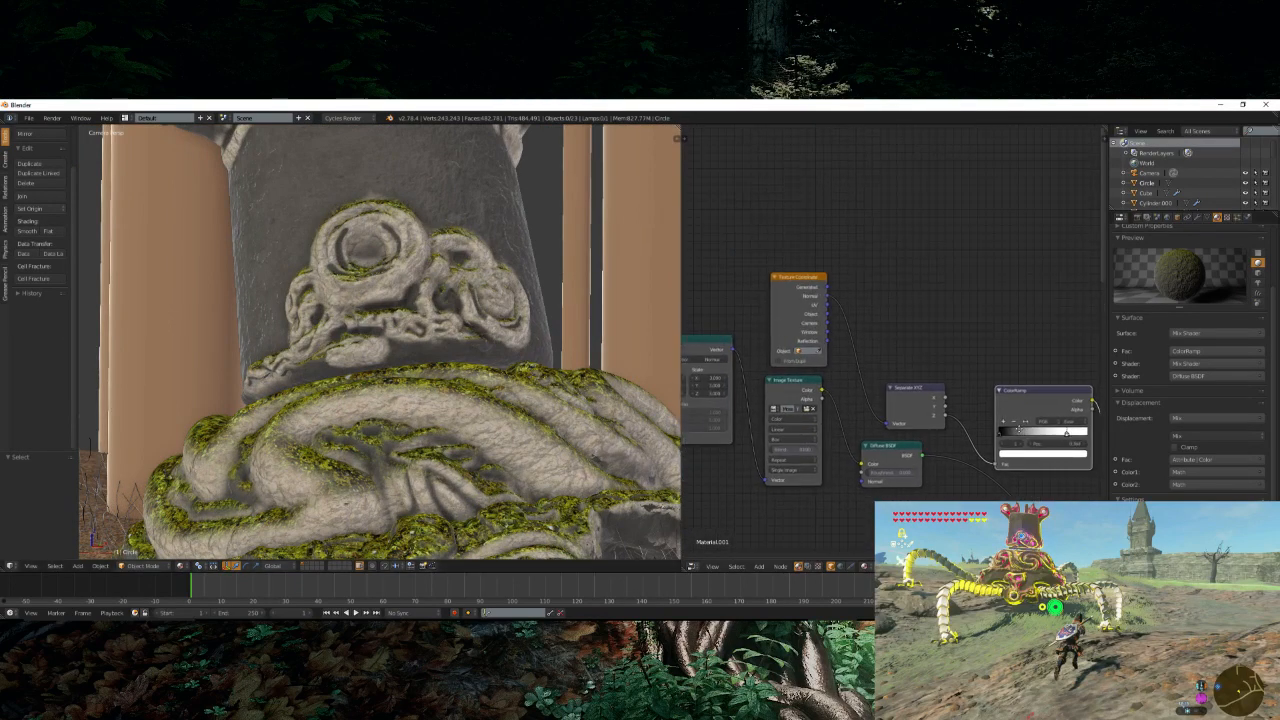
left_click(806, 305)
middle_click_drag(805, 309, 864, 311)
scroll(864, 311, "down", 4)
left_click_drag(868, 284, 957, 213)
key("shift+d")
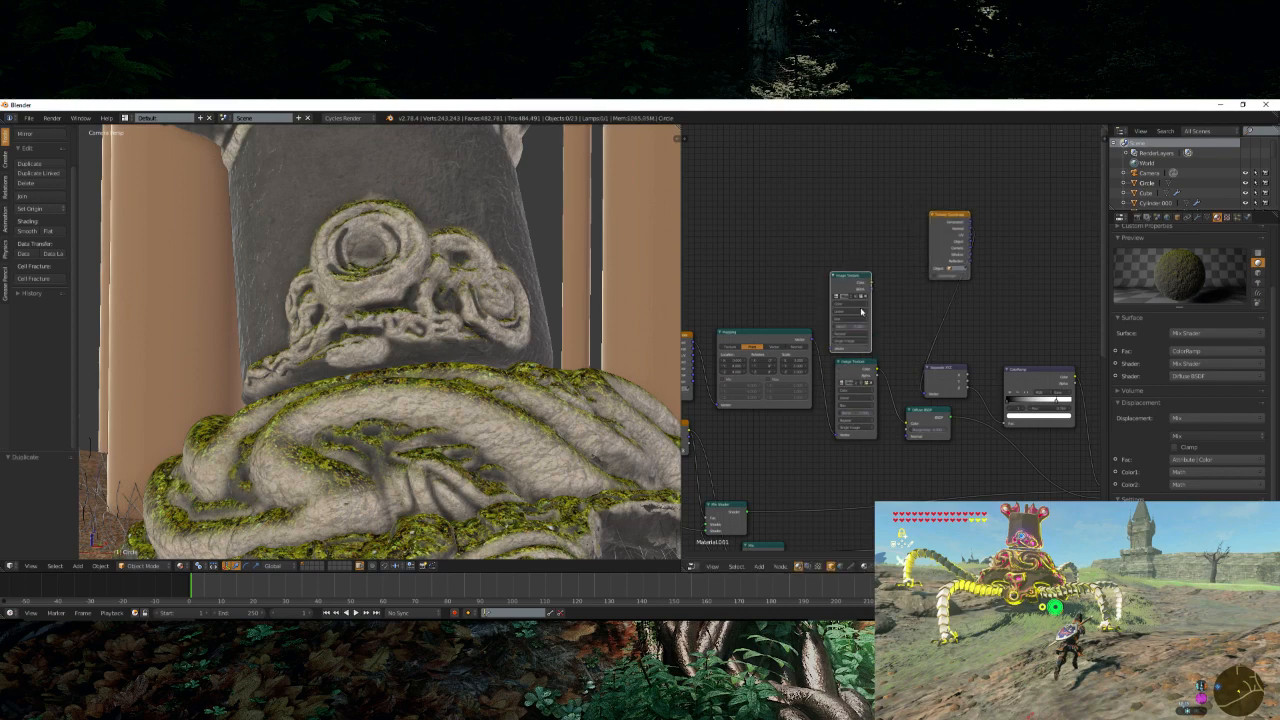
left_click(852, 292)
key("Return")
- Adjust the moss Mapping node's scale while checking the moss texture close up on the Guardian's coils
scroll(422, 394, "down", 10)
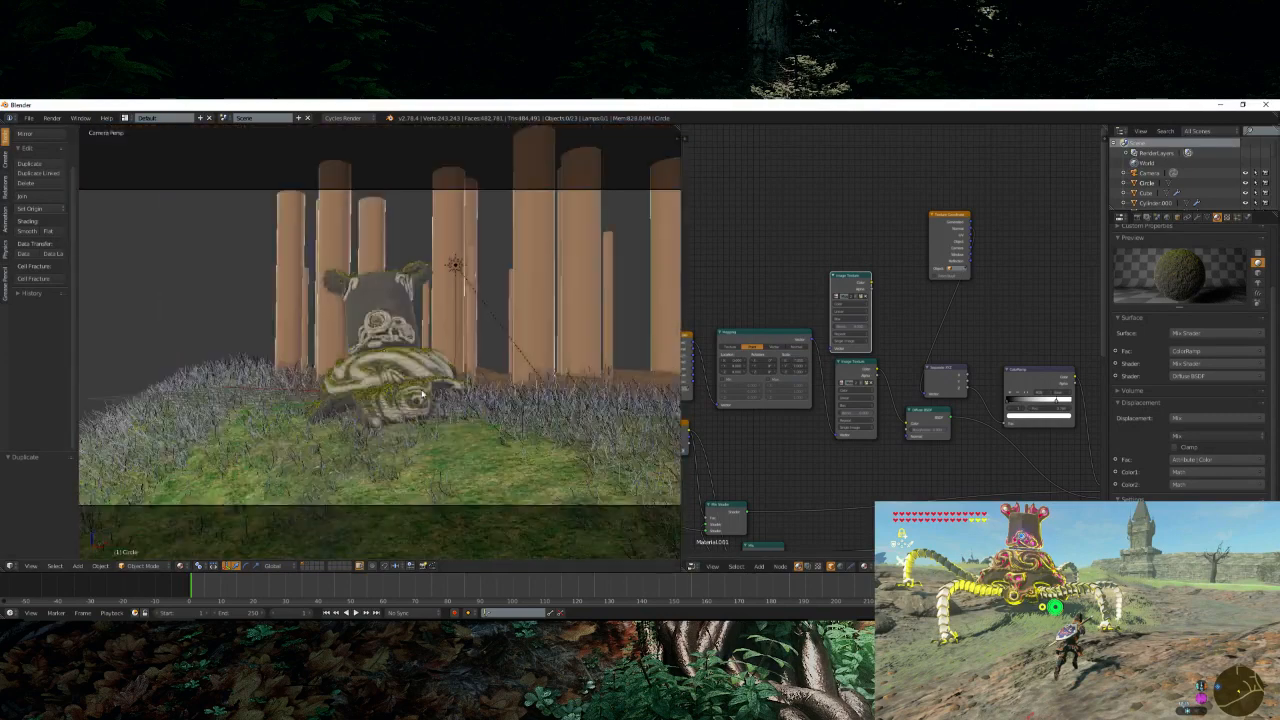
scroll(422, 397, "up", 6)
scroll(466, 311, "up", 5)
middle_click_drag(458, 408, 476, 297, "shift")
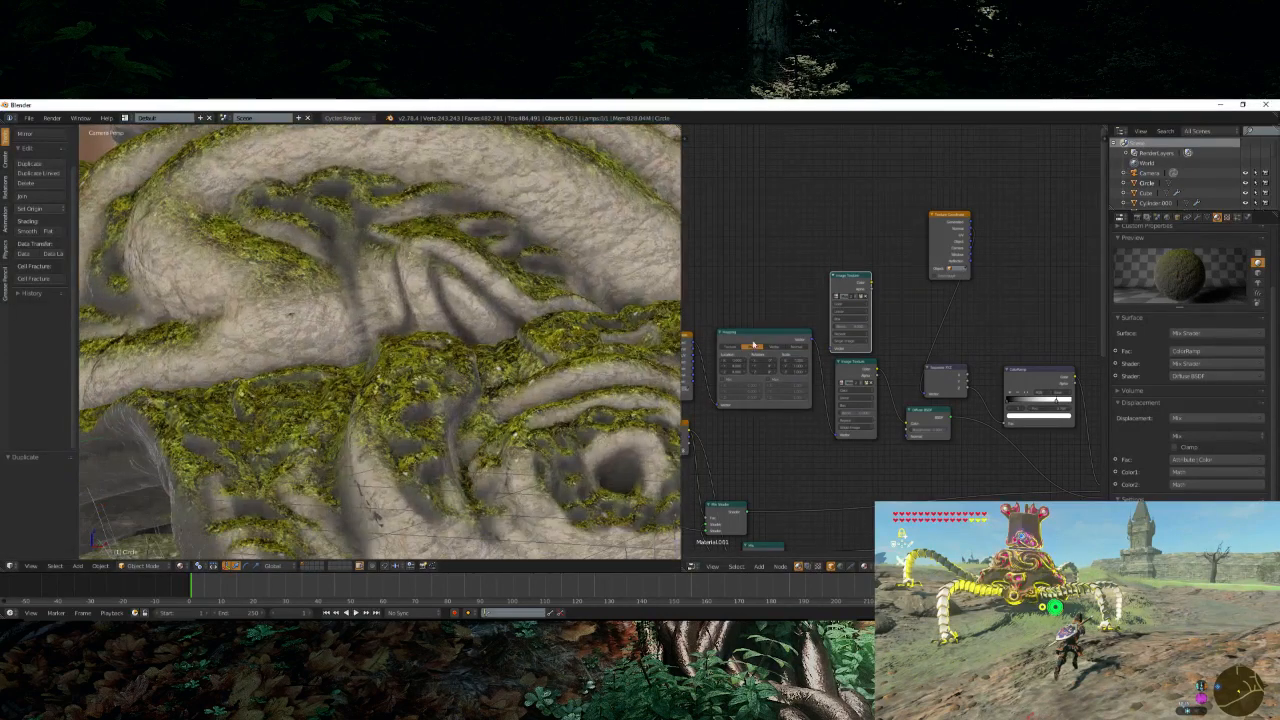
left_click(795, 360)
key("Return")
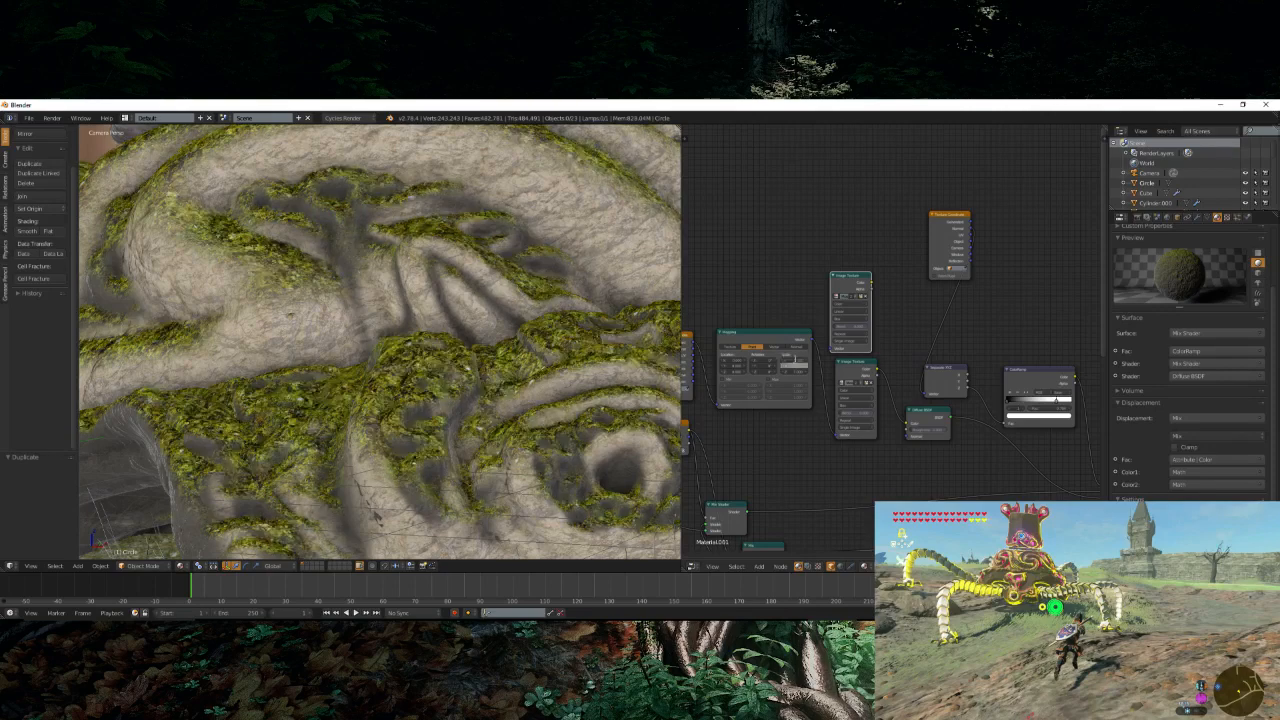
- Search the user's Downloads folder for a second moss texture for the duplicated image node, using thumbnails sorted by date
left_click(858, 301)
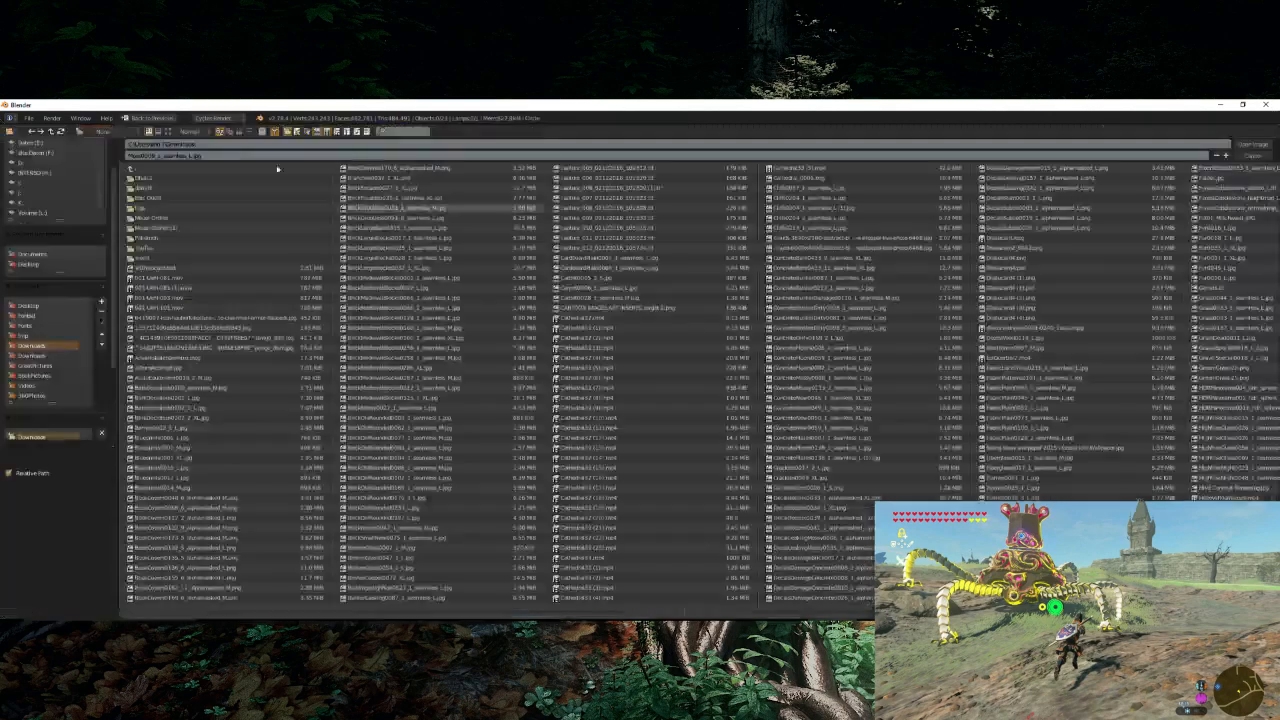
left_click(236, 131)
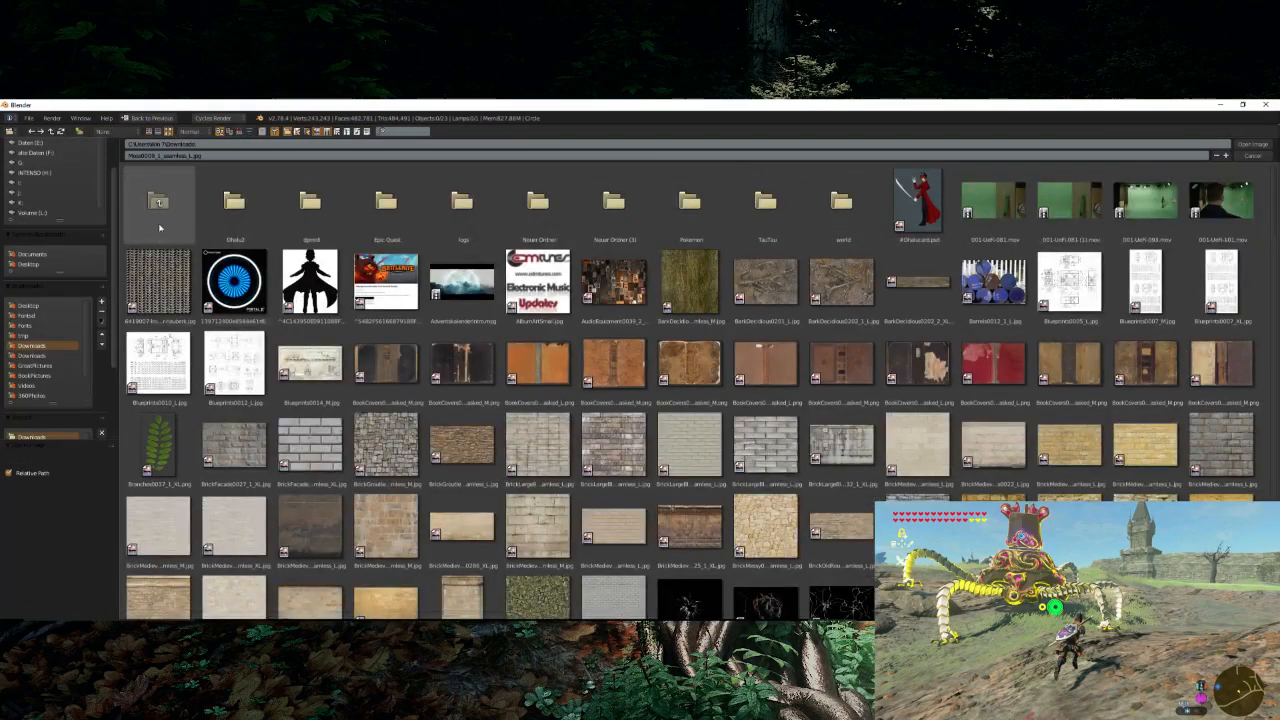
left_click(47, 351)
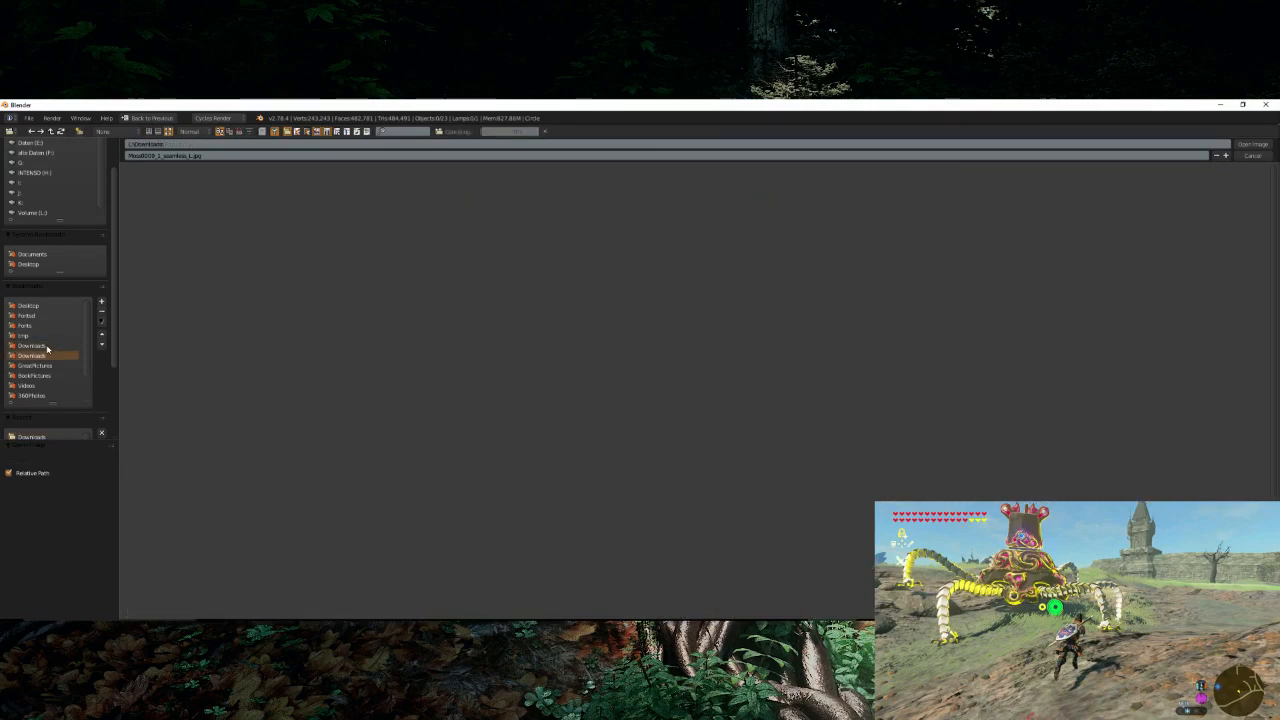
left_click(47, 346)
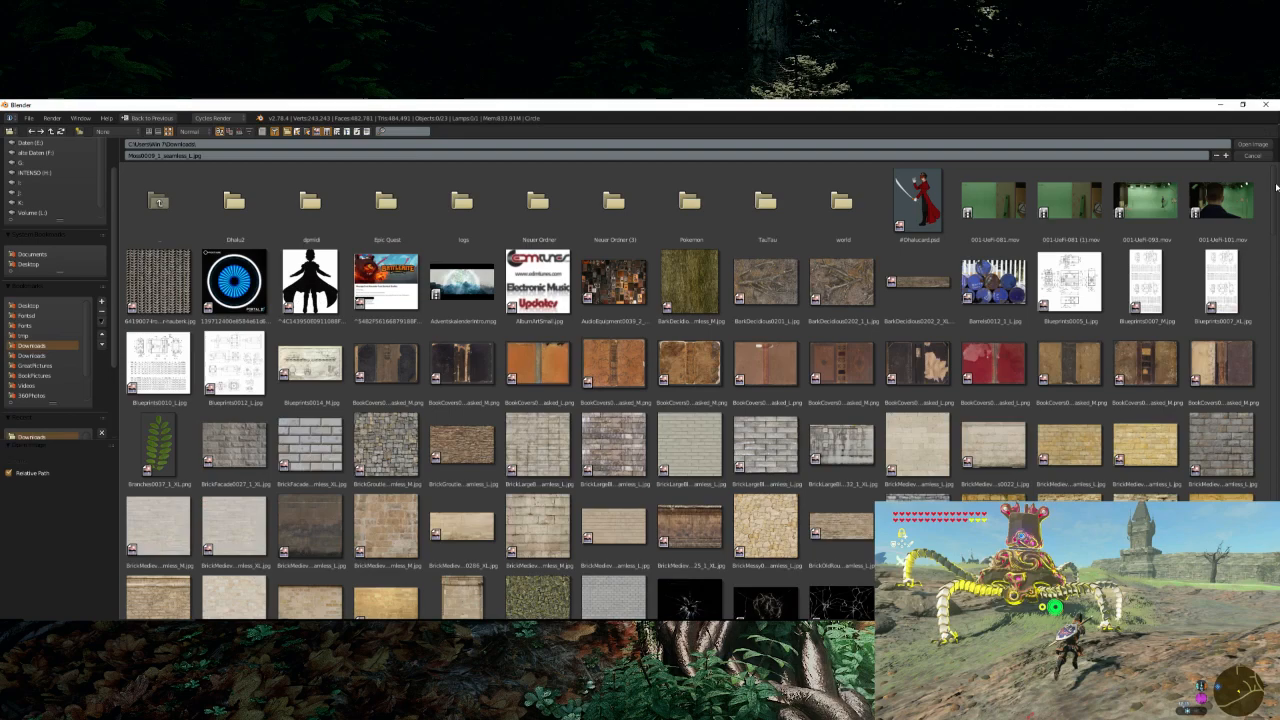
scroll(500, 390, "down", 5)
scroll(436, 321, "down", 15)
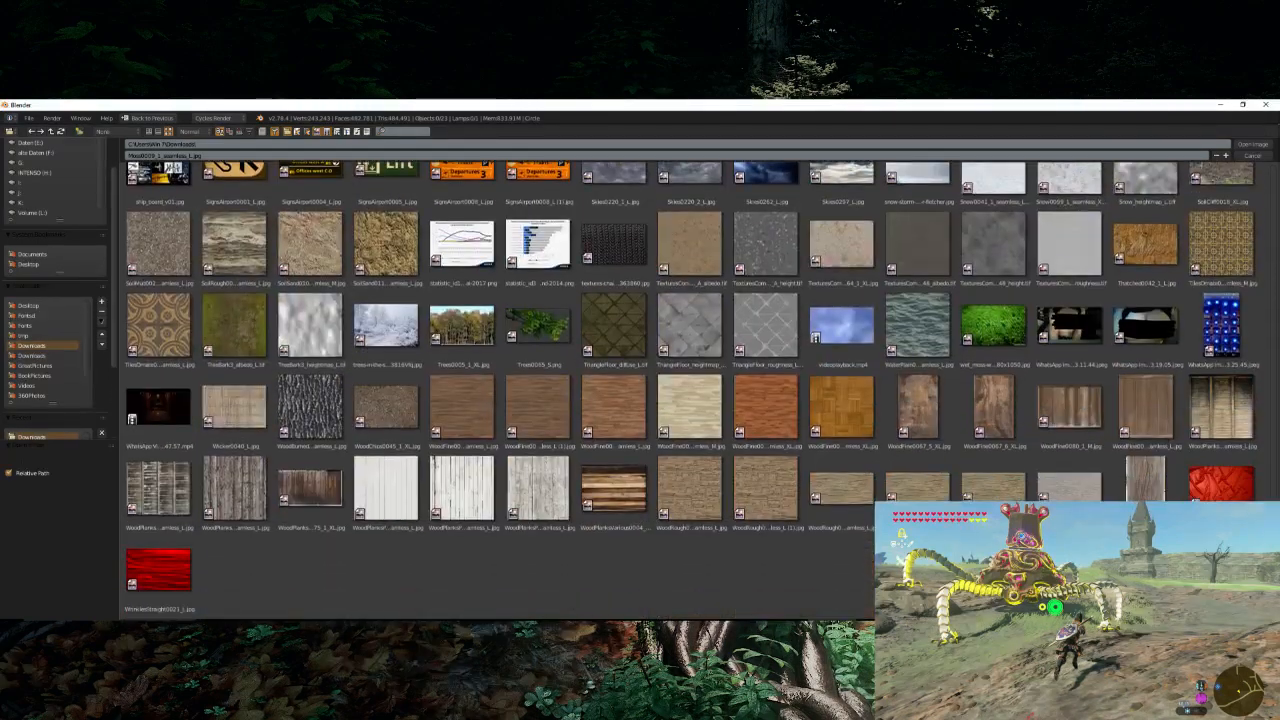
left_click(240, 132)
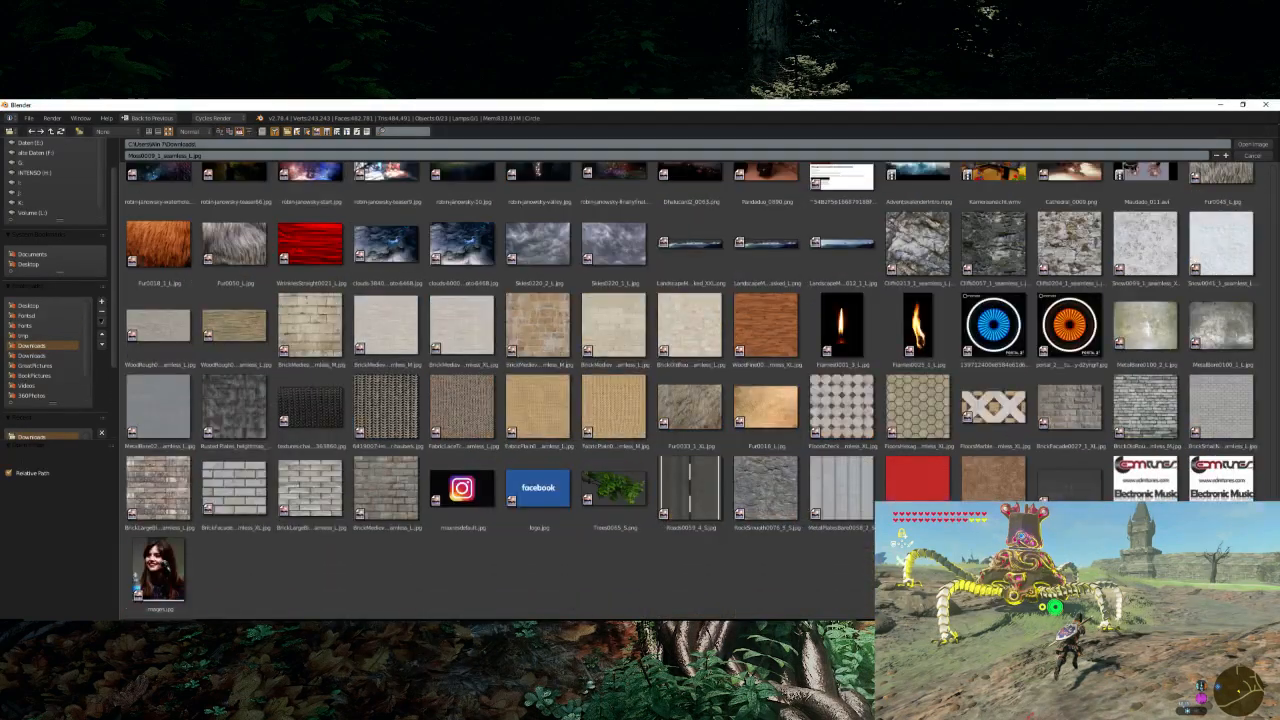
scroll(1276, 484, "up", 10)
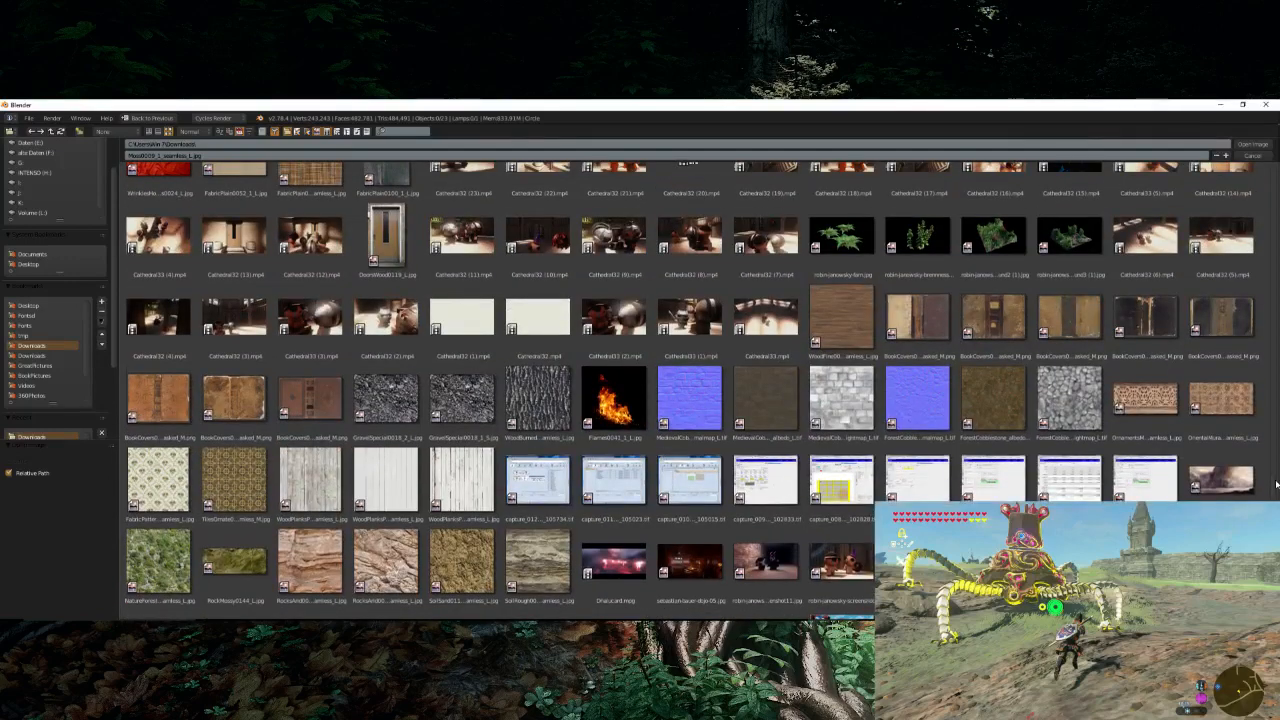
scroll(1276, 484, "up", 10)
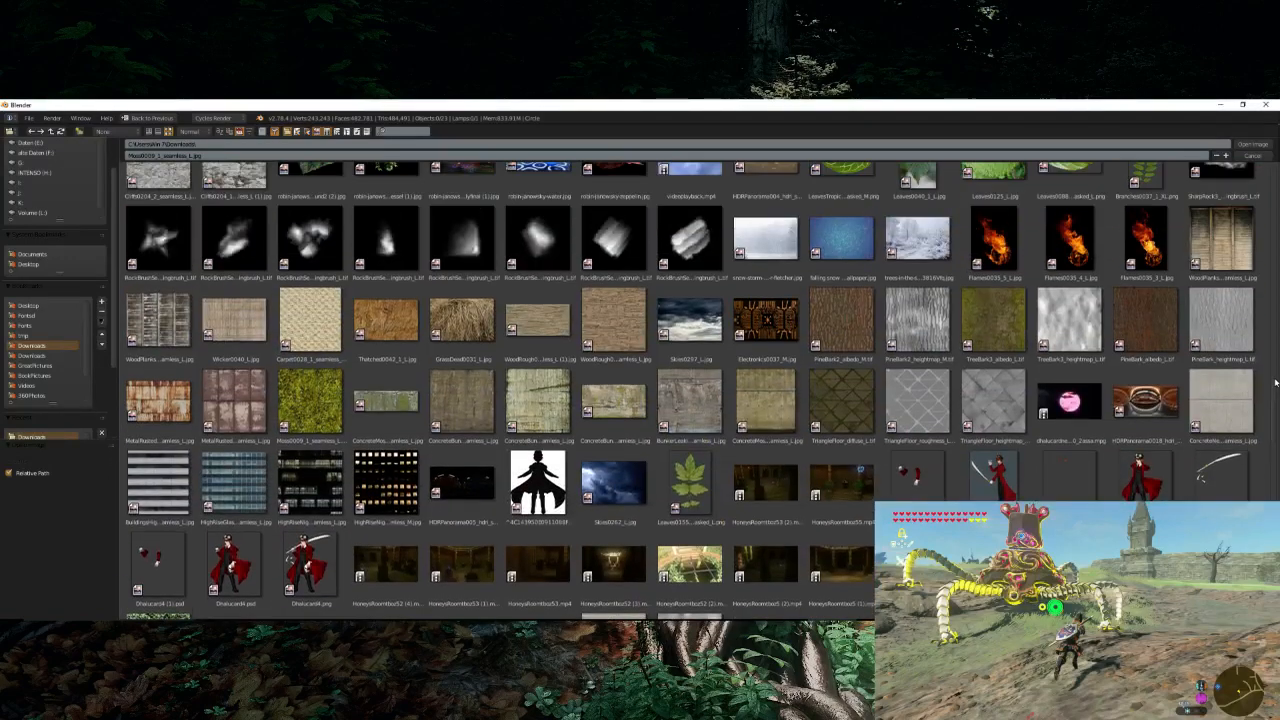
scroll(1276, 382, "up", 4)
scroll(1277, 366, "up", 6)
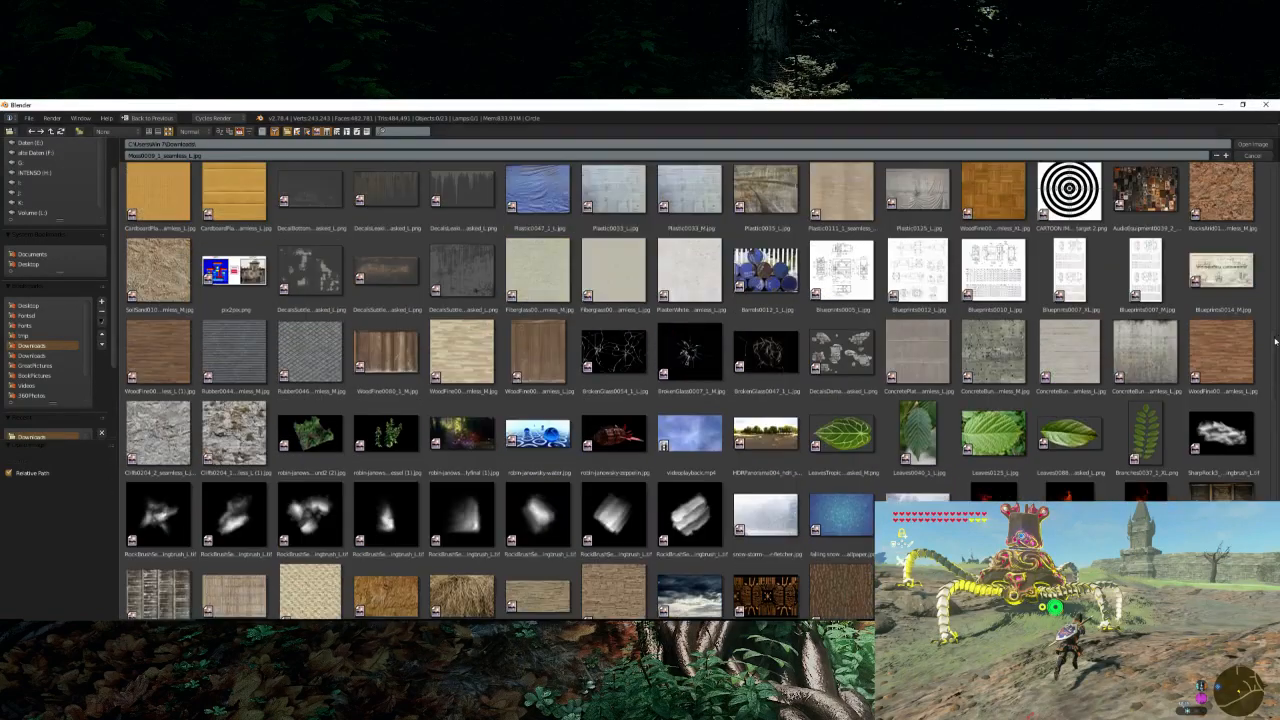
- Load a yellow-green moss image from the L:\Downloads folder into the duplicated image texture node
left_click(47, 353)
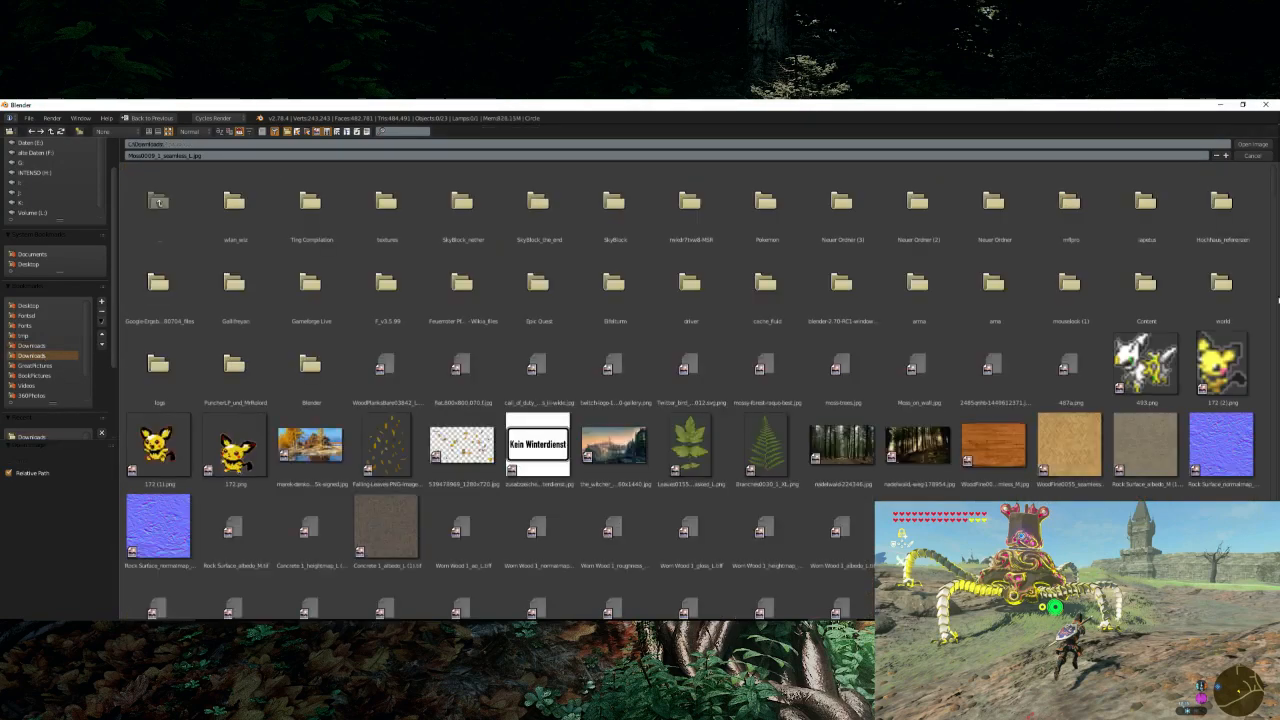
scroll(236, 227, "down", 10)
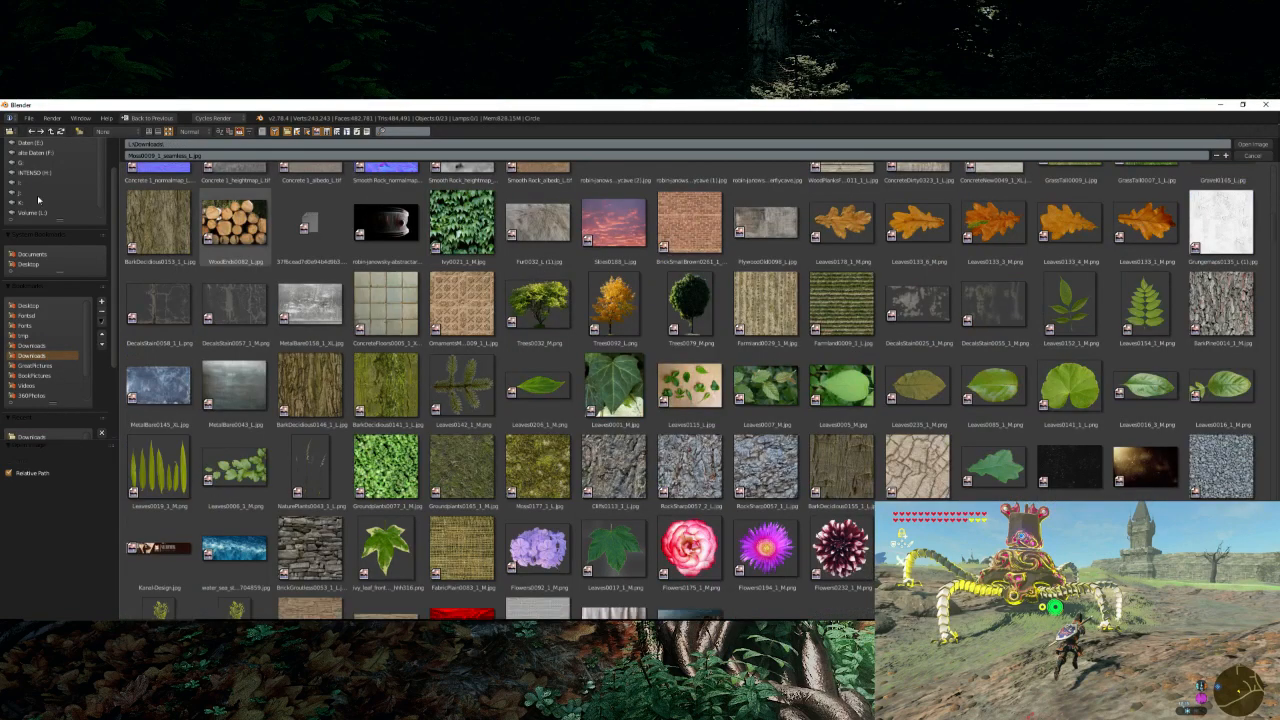
double_click(549, 468)
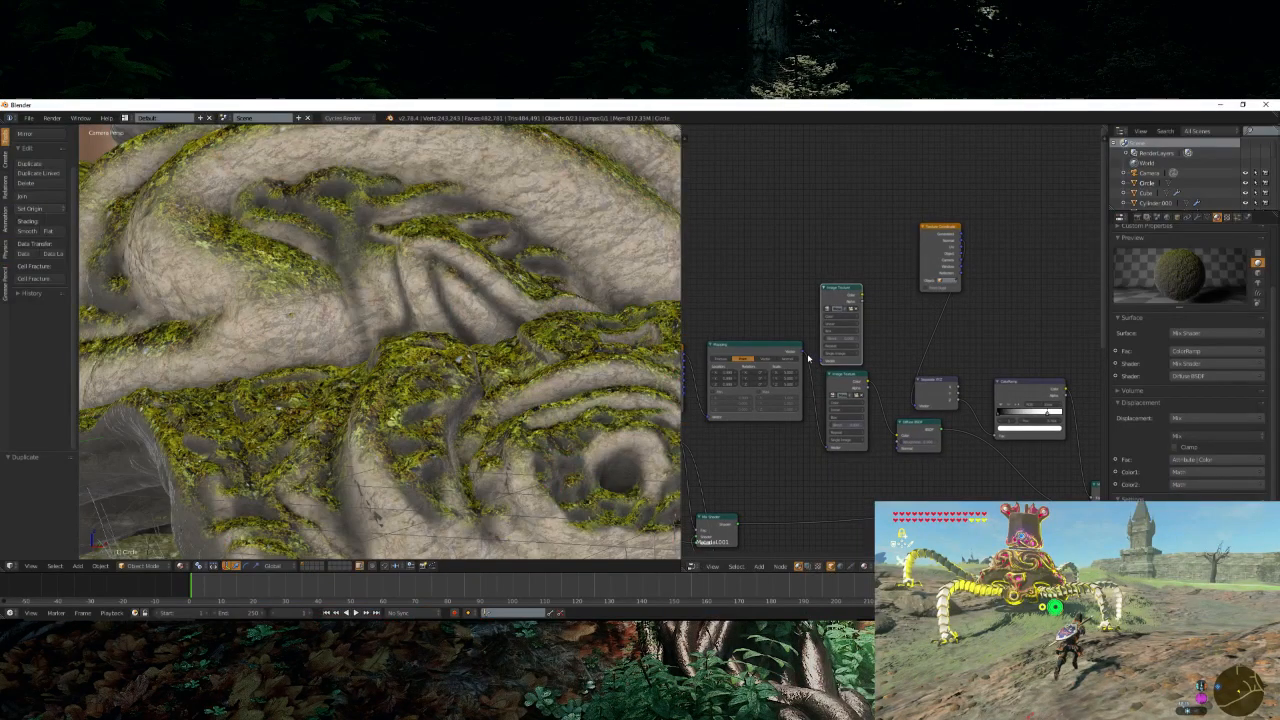
- Connect the moss Mapping node's vector to the duplicated image texture and move the moss Diffuse BSDF aside to make room
left_click_drag(802, 352, 824, 362)
middle_click_drag(960, 456, 931, 449)
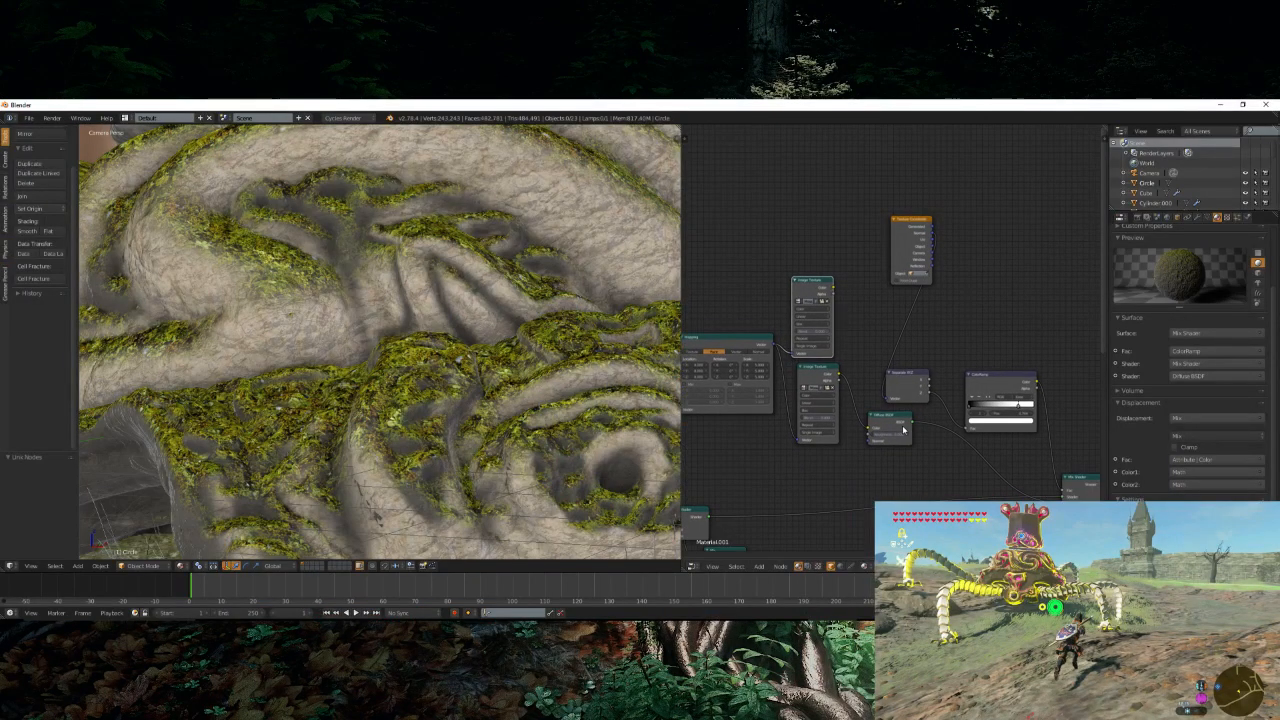
left_click_drag(902, 429, 967, 464)
key("shift+a")
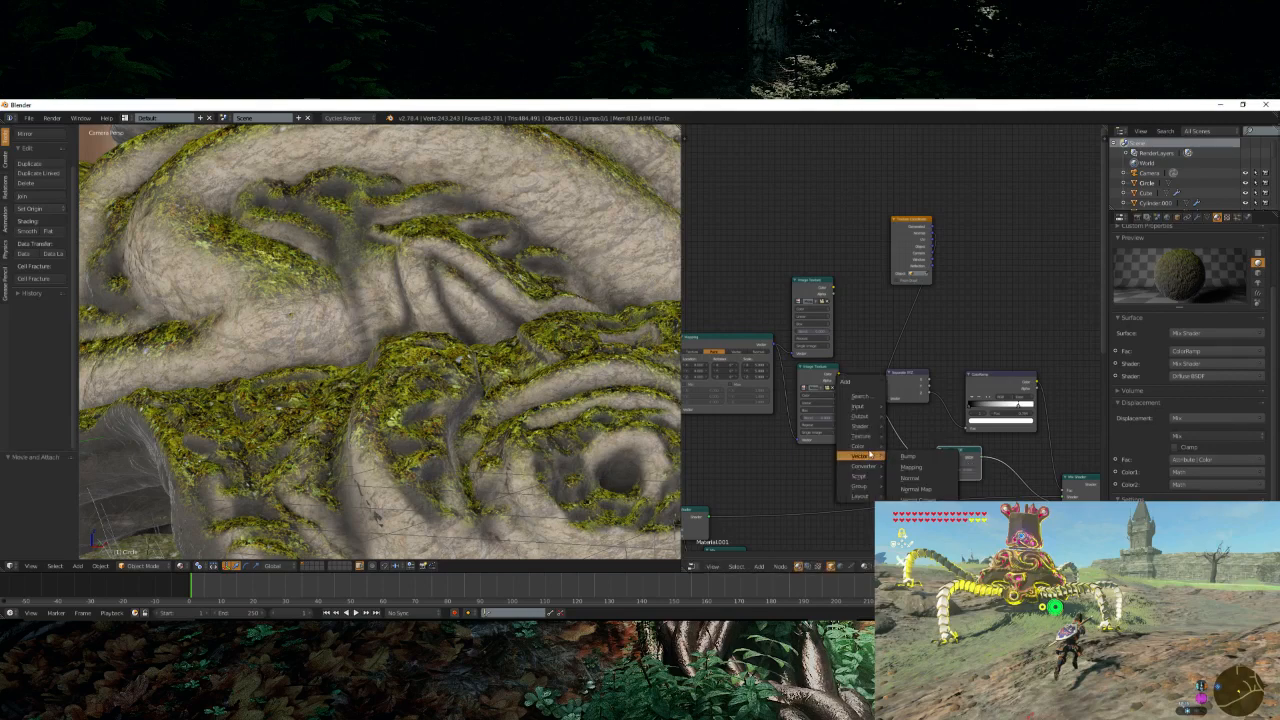
mouse_move(869, 449)
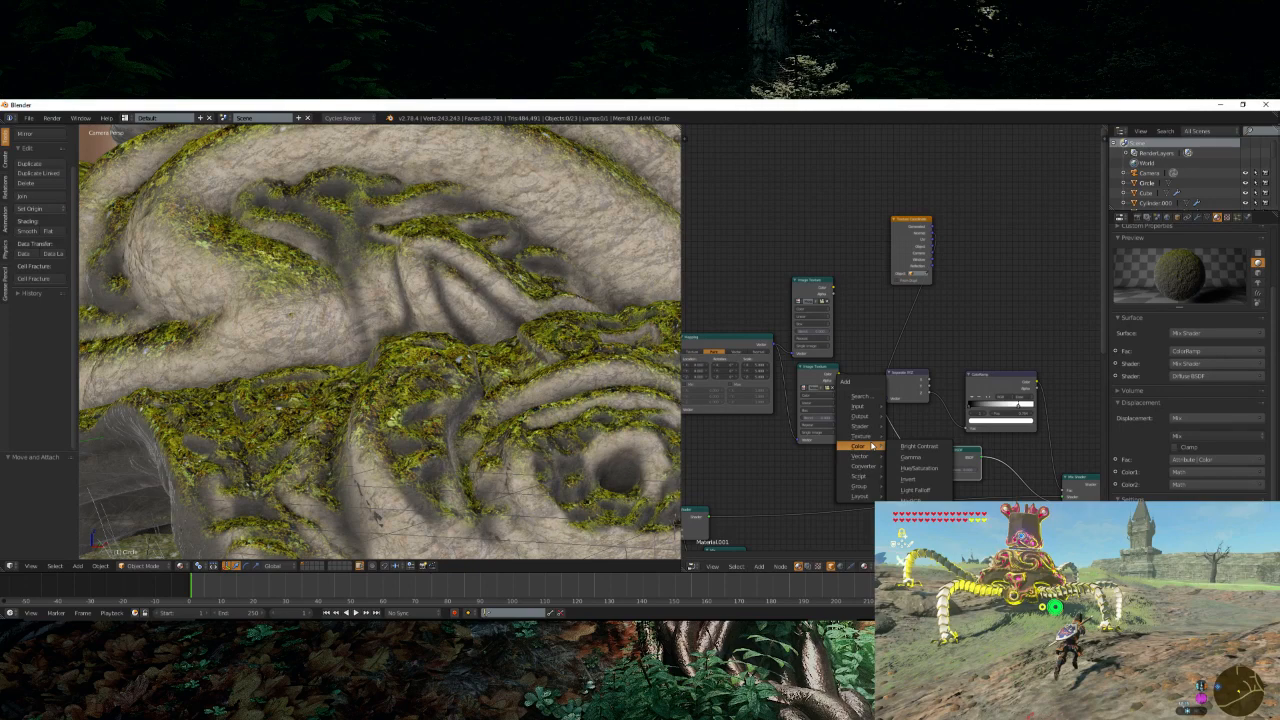
left_click(905, 479)
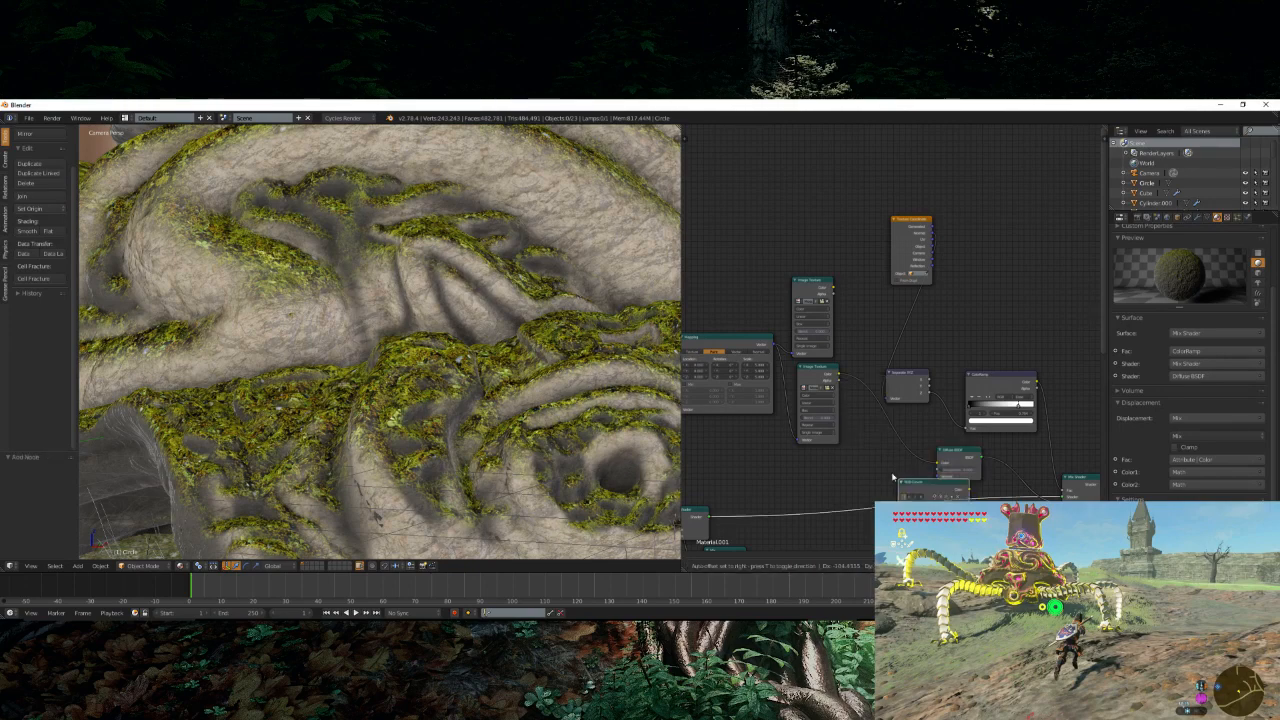
left_click(1002, 275)
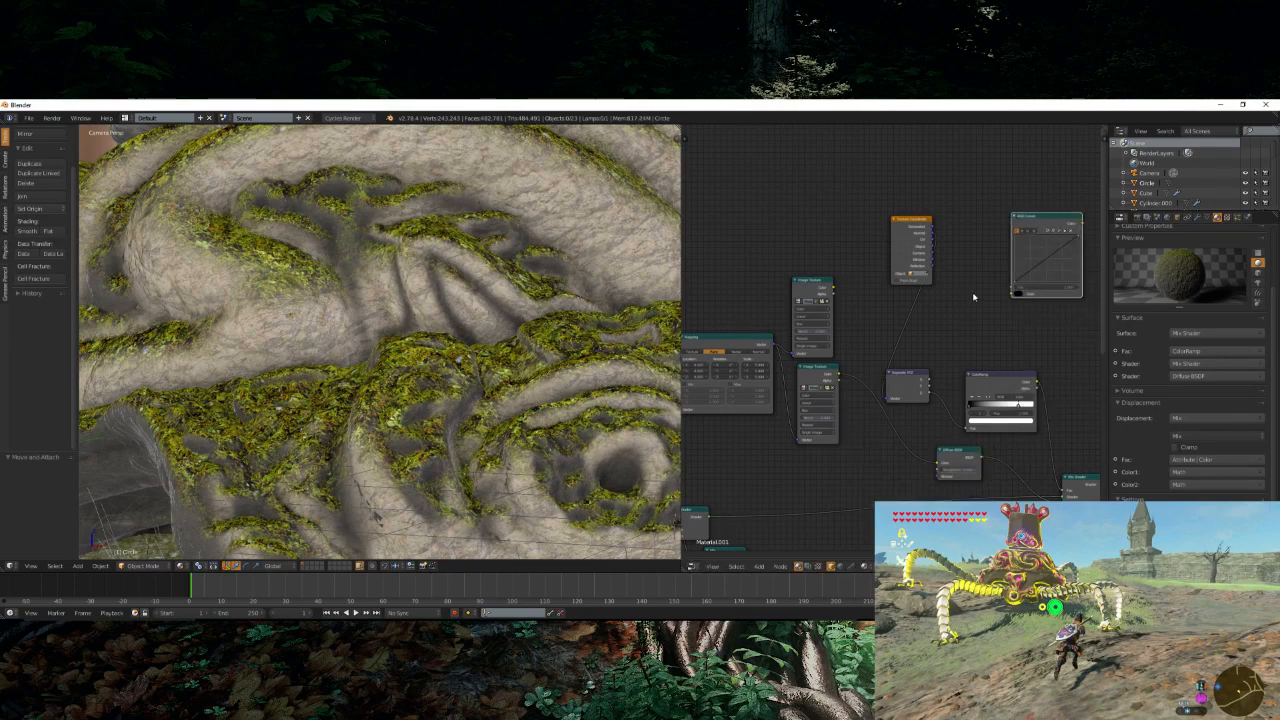
key("x")
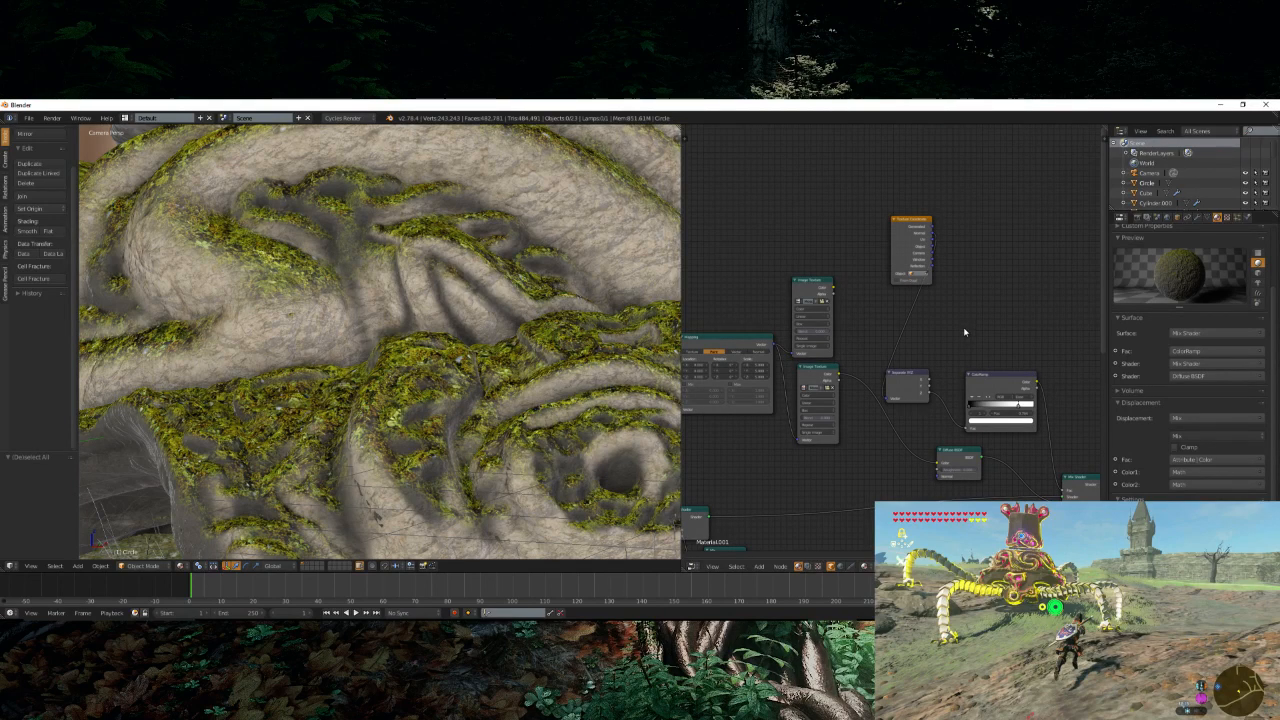
- Insert a color Mix node between the original moss image and the Diffuse BSDF, and feed the second moss image into its other color input
key("shift+a")
mouse_move(964, 332)
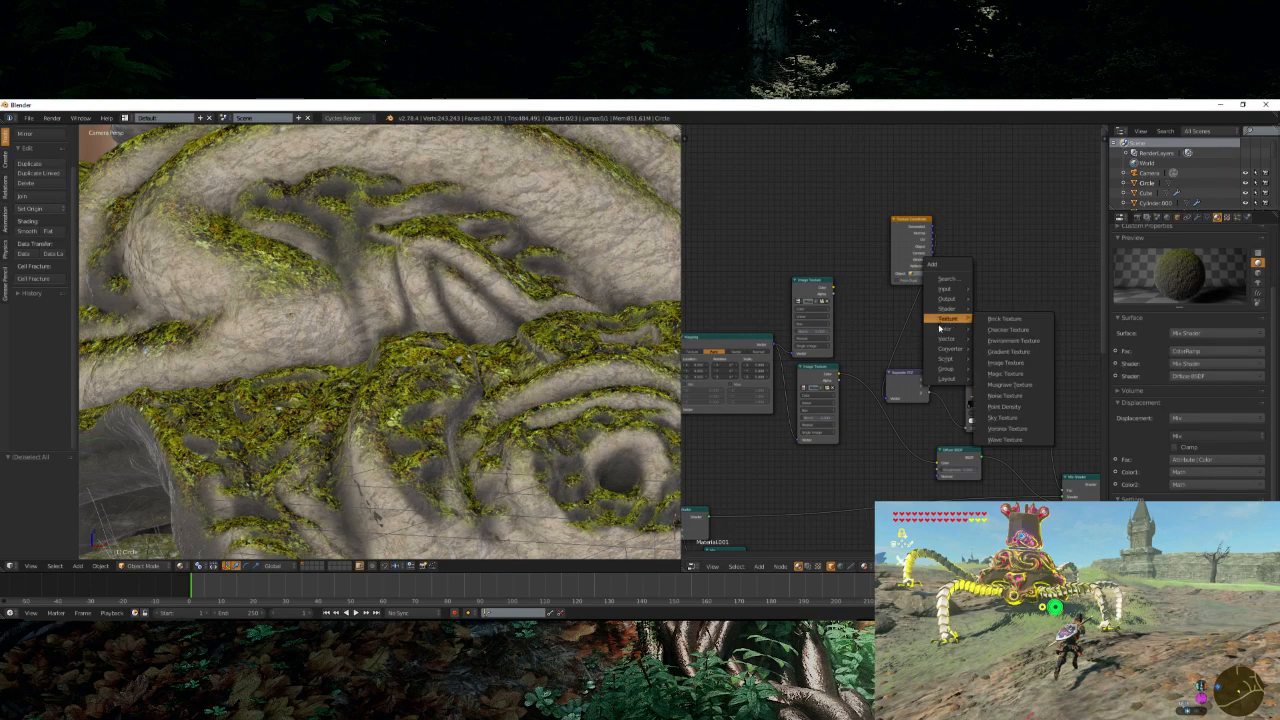
left_click(1005, 384)
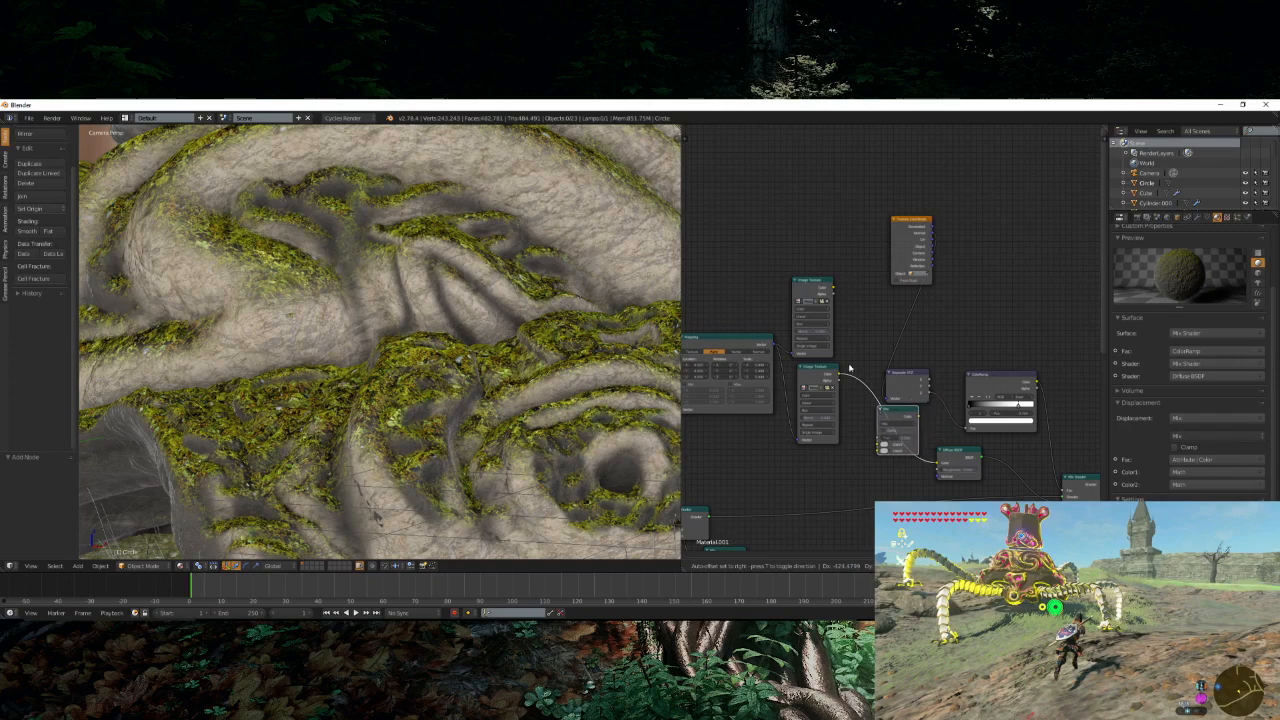
left_click(849, 369)
left_click_drag(834, 289, 846, 462)
- Add a Noise Texture node and connect its color output to the factor of the Mix node that blends the two moss images
key("shift+a")
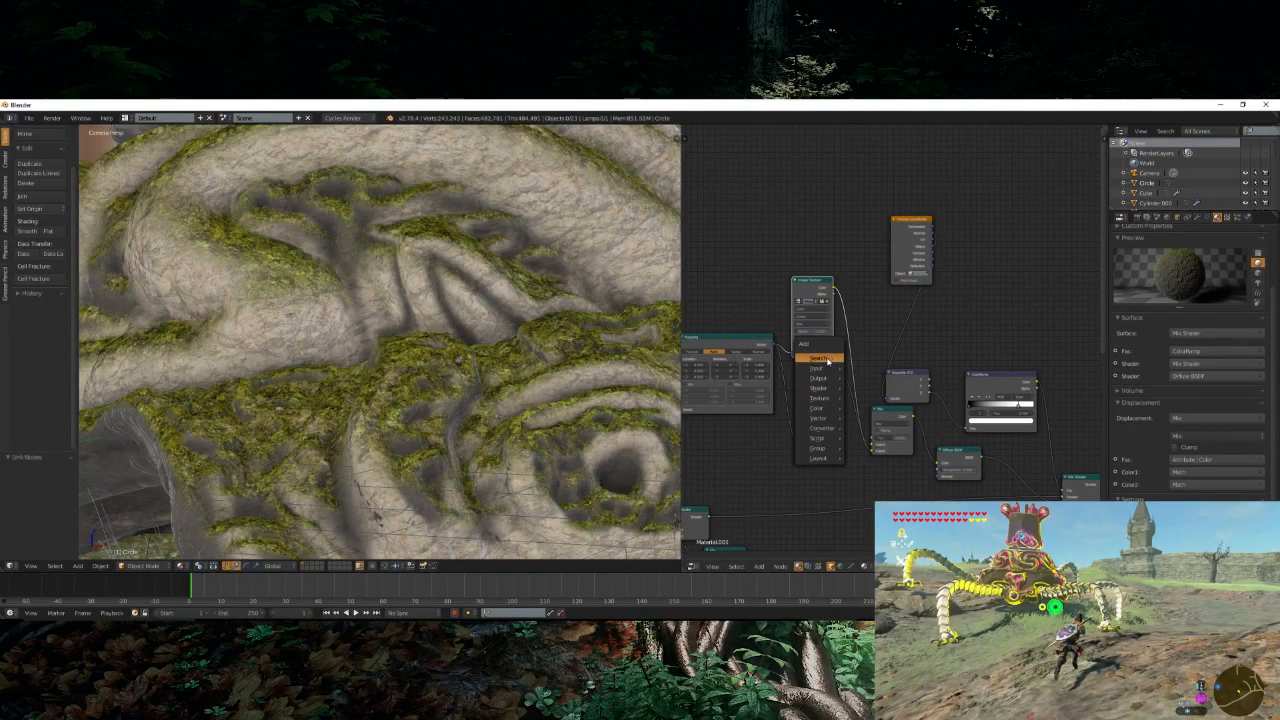
mouse_move(828, 368)
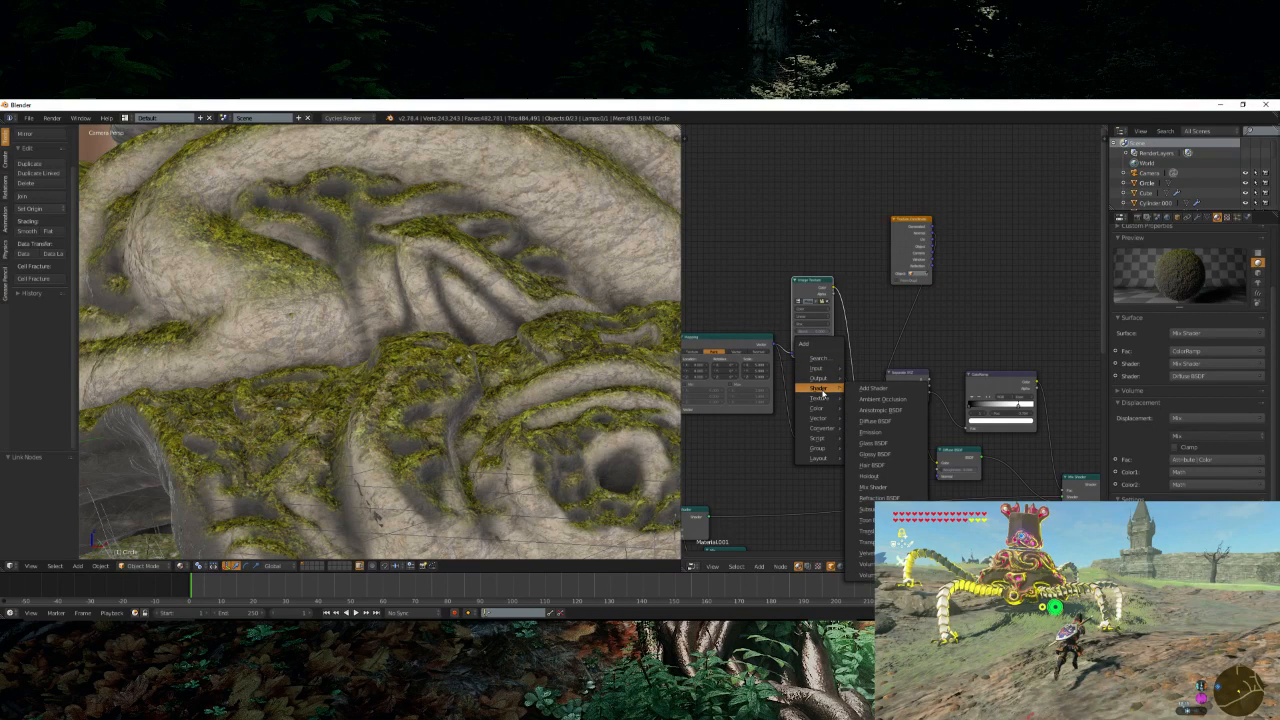
mouse_move(823, 400)
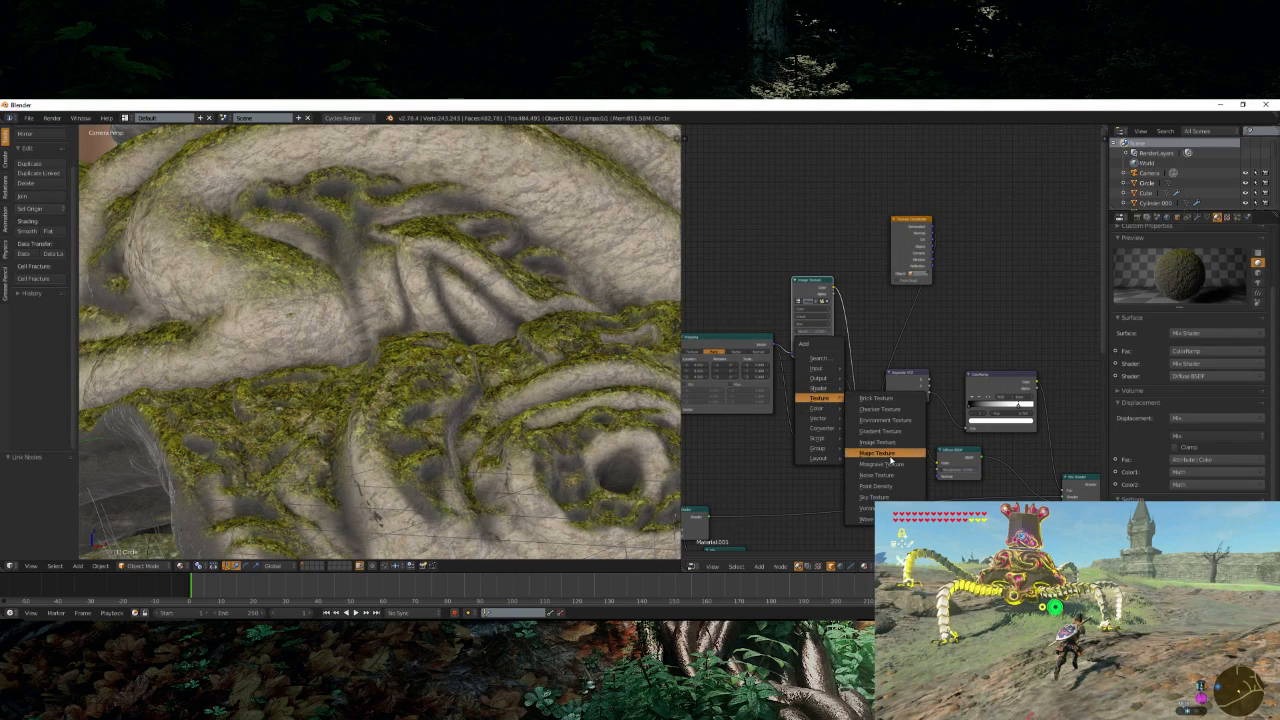
left_click(885, 455)
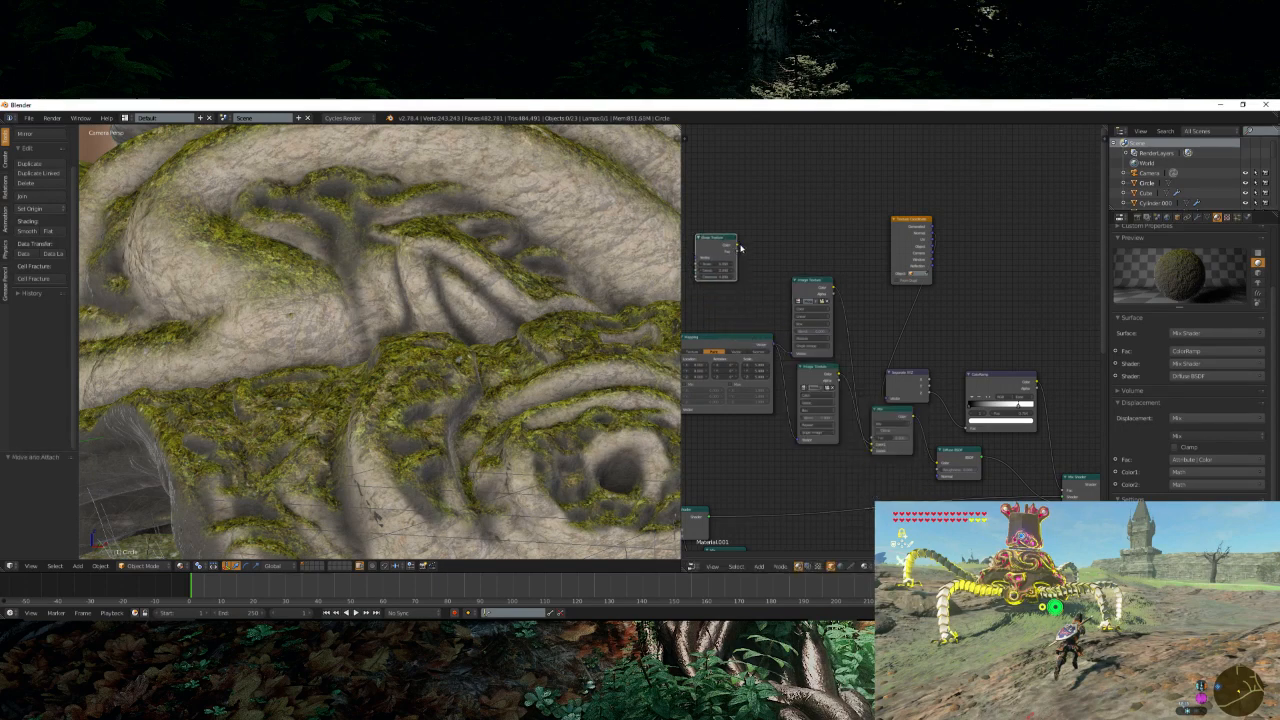
left_click_drag(738, 245, 841, 343)
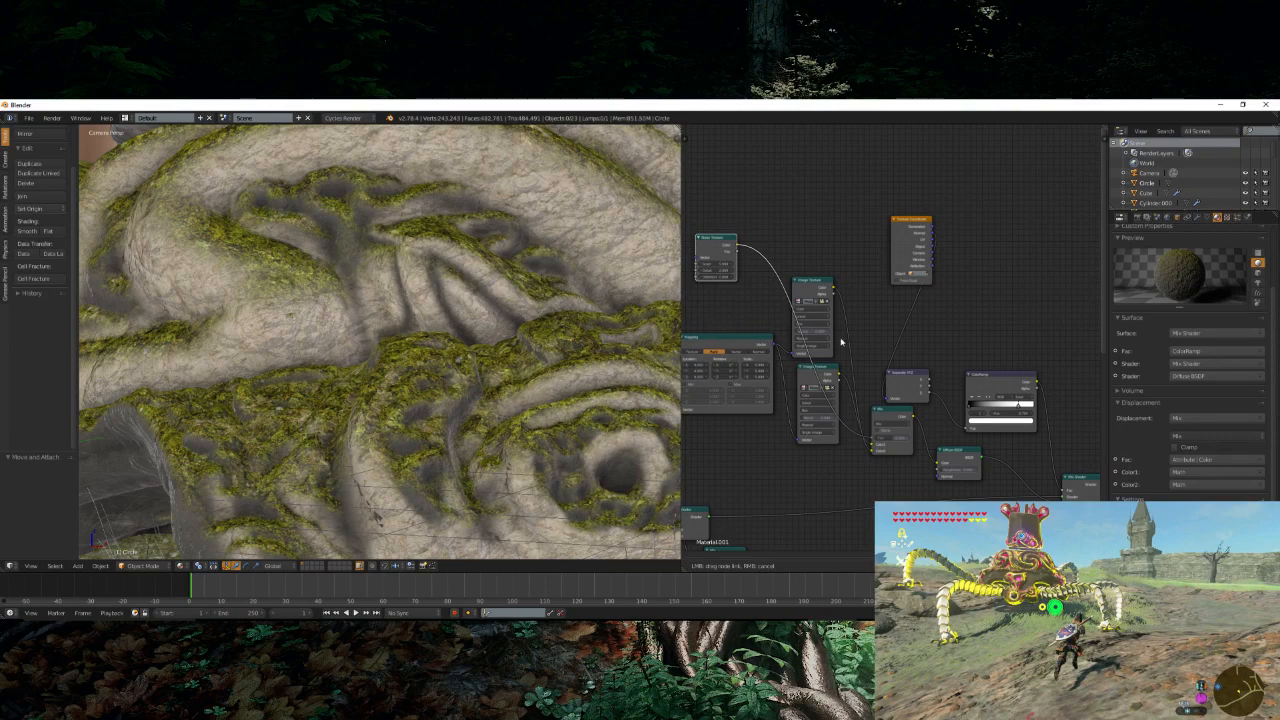
middle_click_drag(841, 343, 918, 386)
left_click_drag(798, 295, 748, 276)
- Insert a ColorRamp between the Noise Texture and the moss Mix factor, and tighten its stops for sharper contrast
key("shift+a")
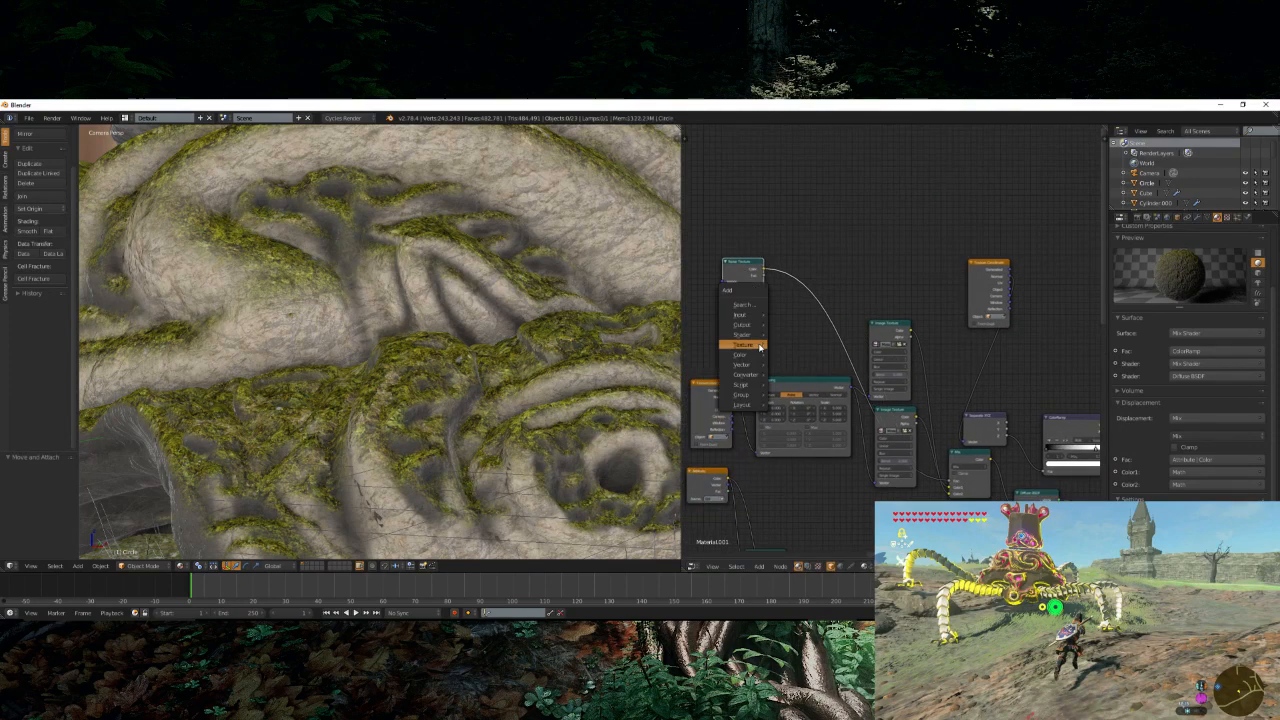
left_click(783, 382)
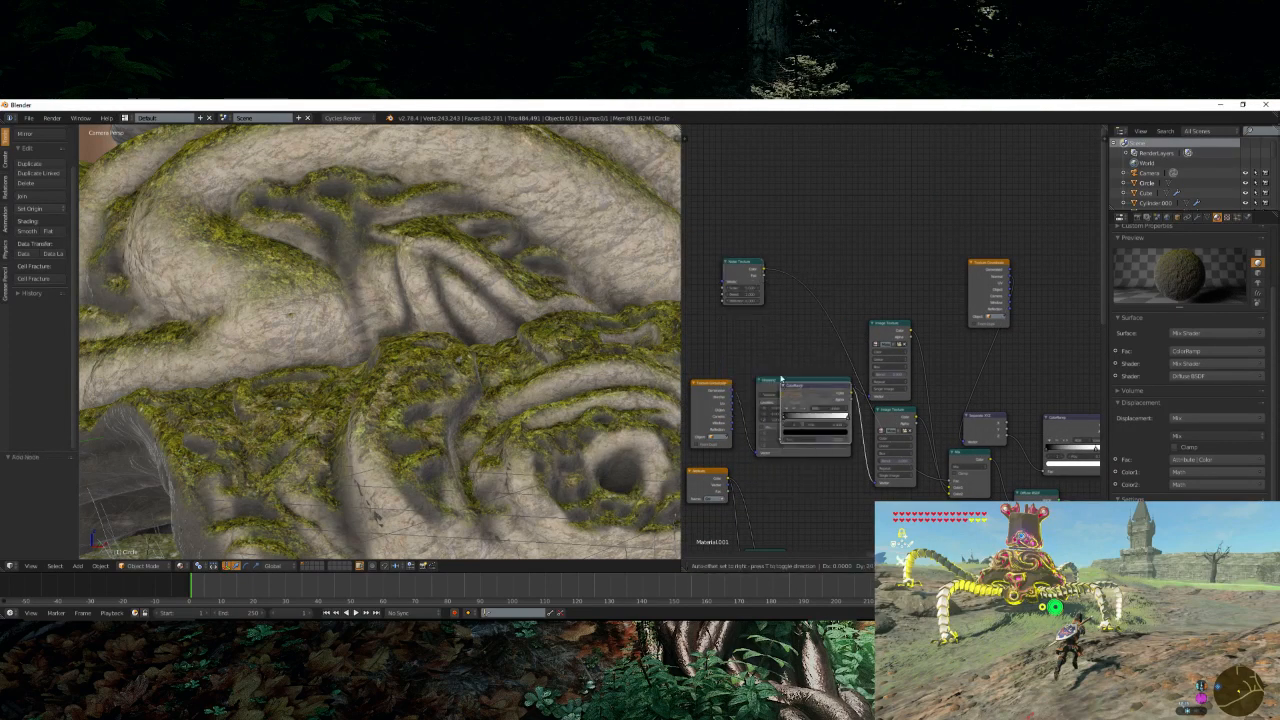
left_click(798, 306)
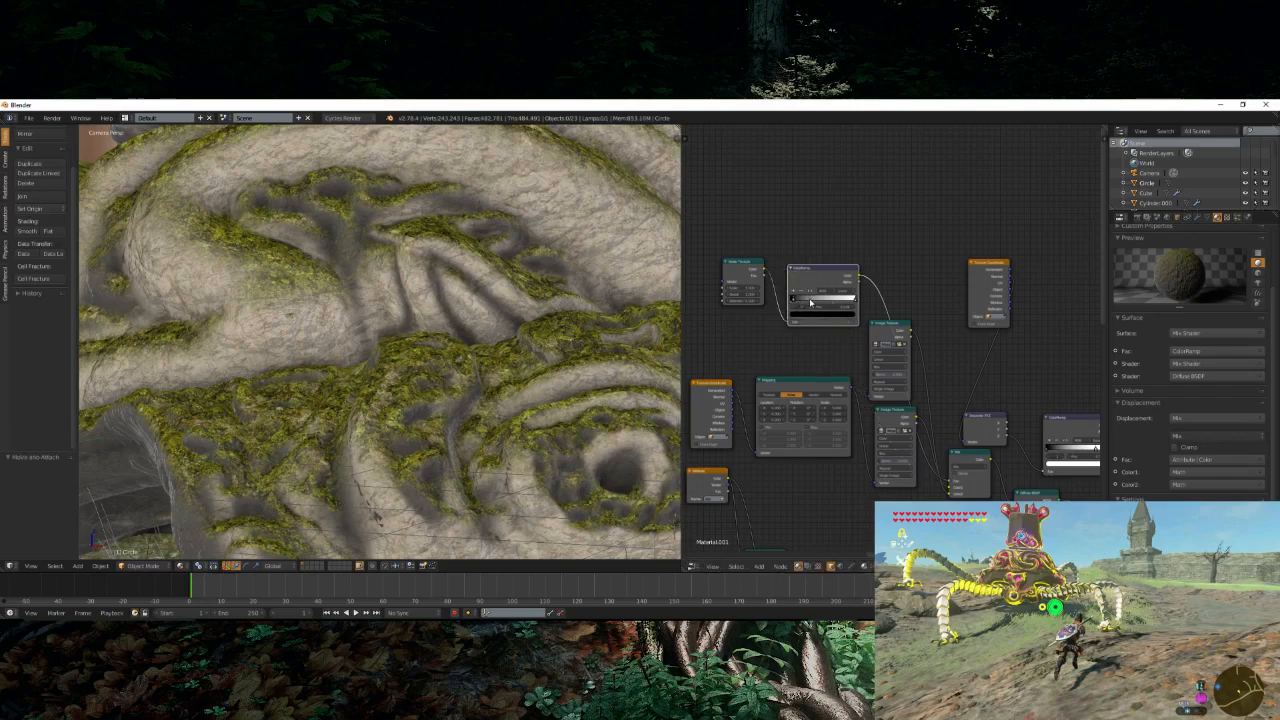
mouse_move(810, 302)
left_mouse_down()
mouse_move(838, 304)
mouse_move(826, 304)
left_mouse_up()
- Examine the blended moss on the Guardian through the camera, up close and around its head
scroll(430, 315, "down", 10)
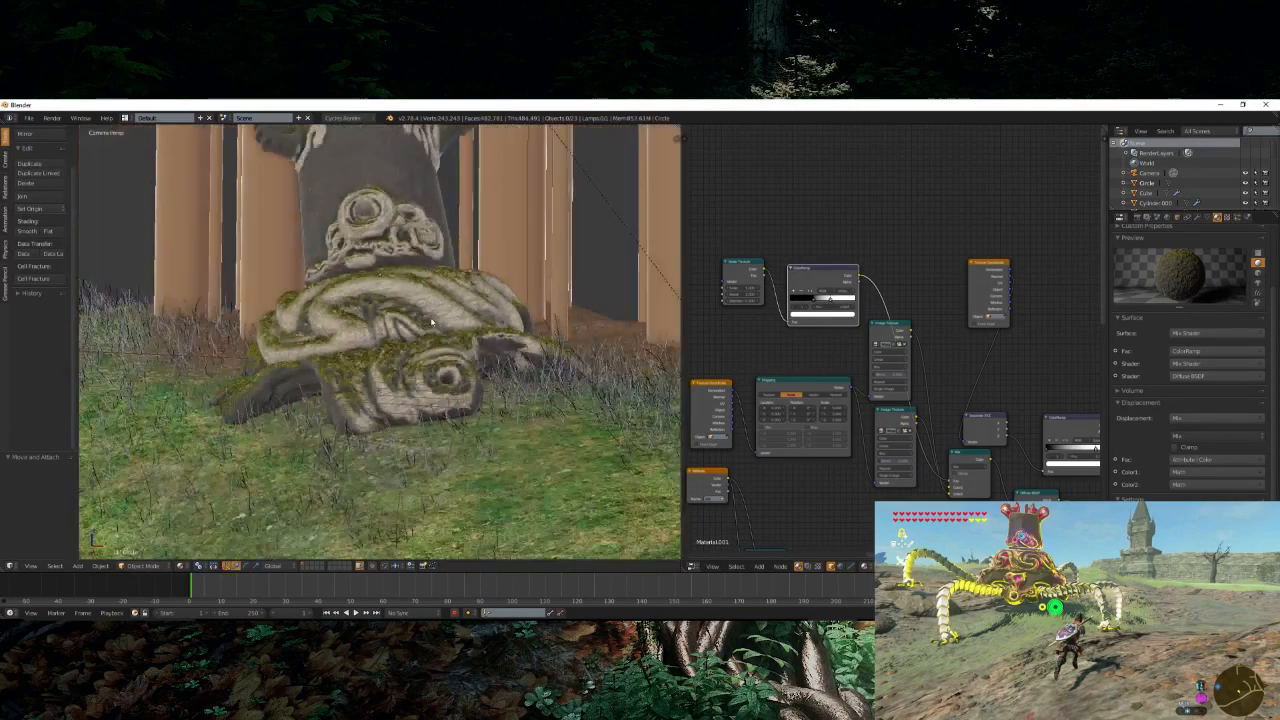
middle_click_drag(400, 305, 481, 358)
scroll(436, 310, "up", 5)
key("KP_0")
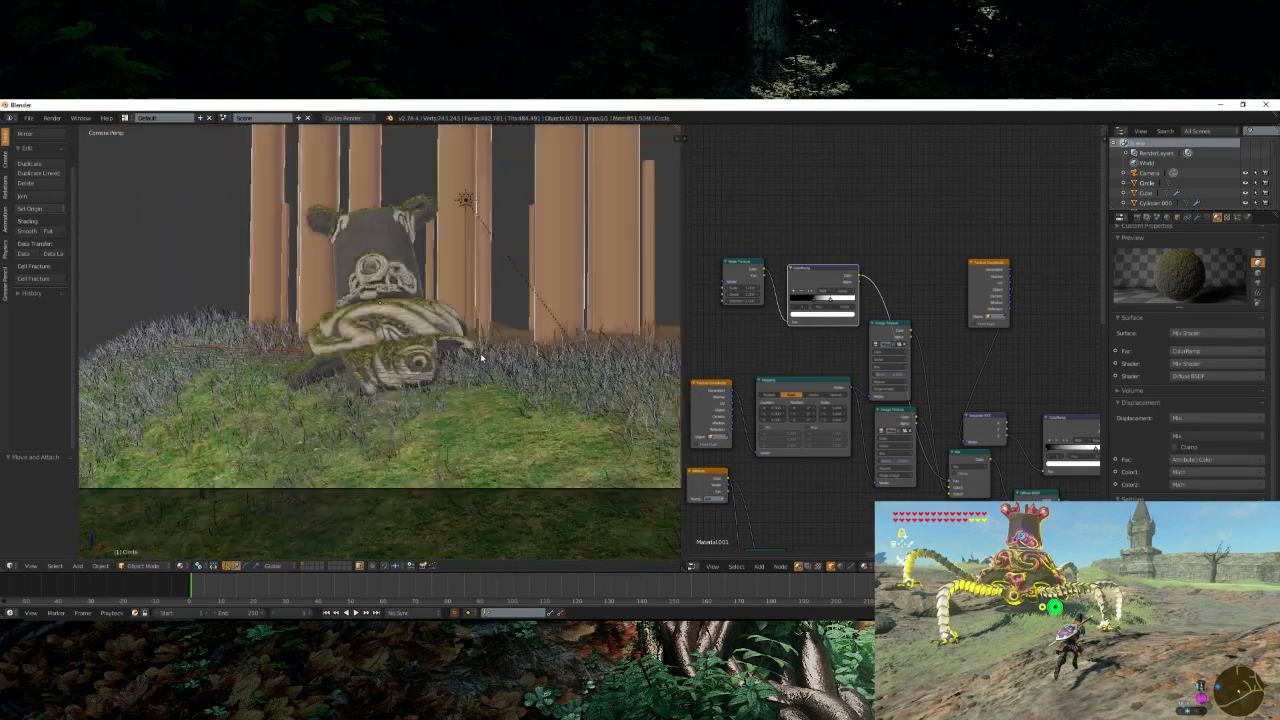
scroll(481, 358, "up", 5)
middle_click_drag(946, 349, 860, 363)
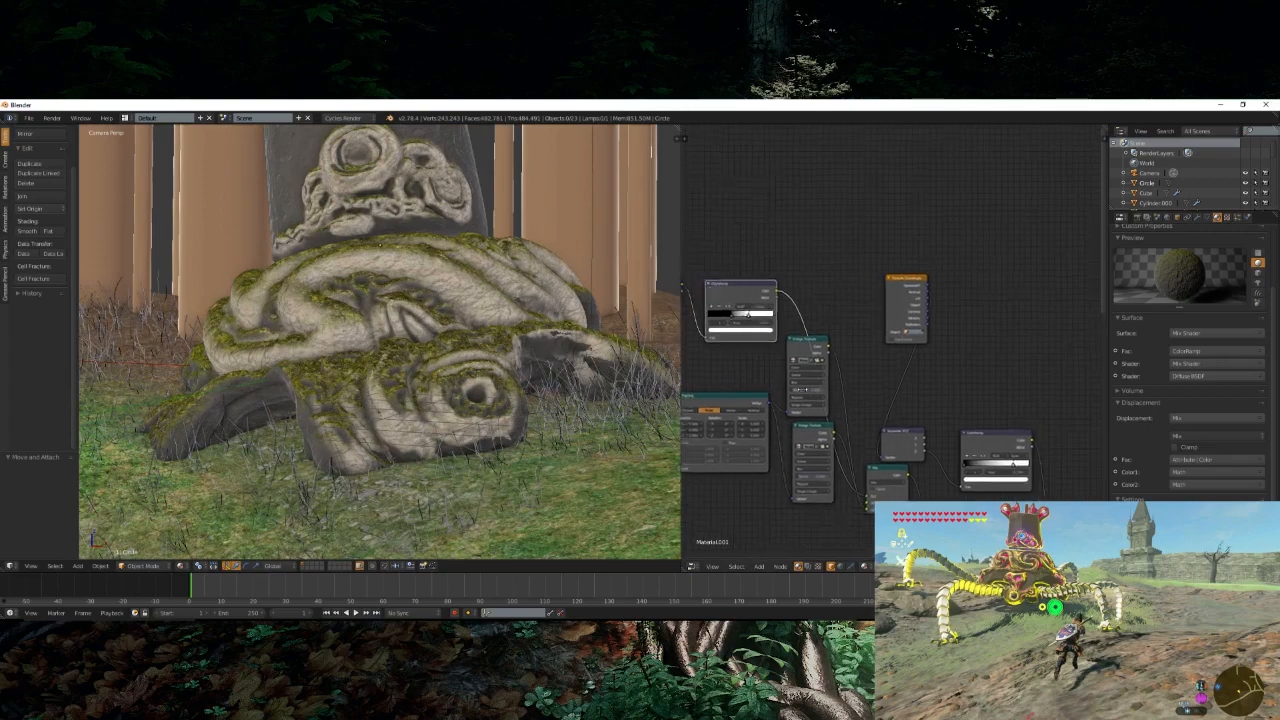
scroll(858, 364, "up", 2)
left_click_drag(899, 290, 871, 287)
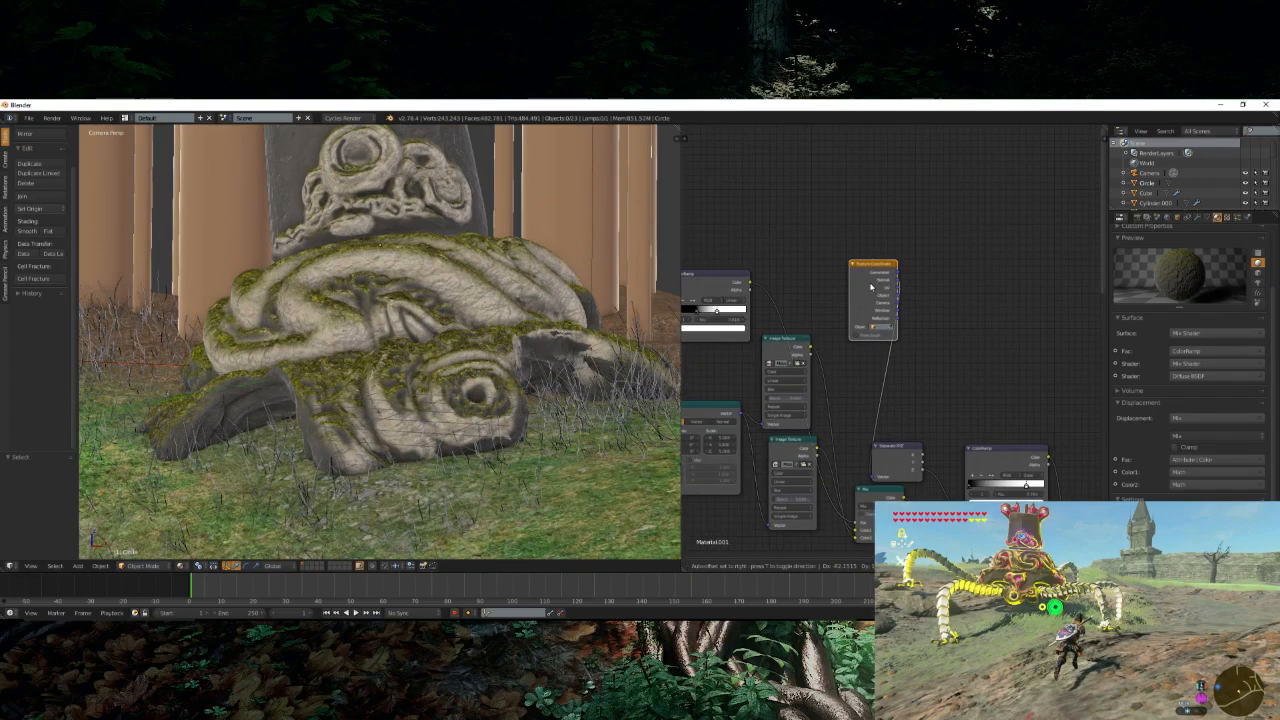
middle_click_drag(525, 340, 443, 301)
scroll(379, 371, "up", 5)
scroll(890, 380, "down", 1)
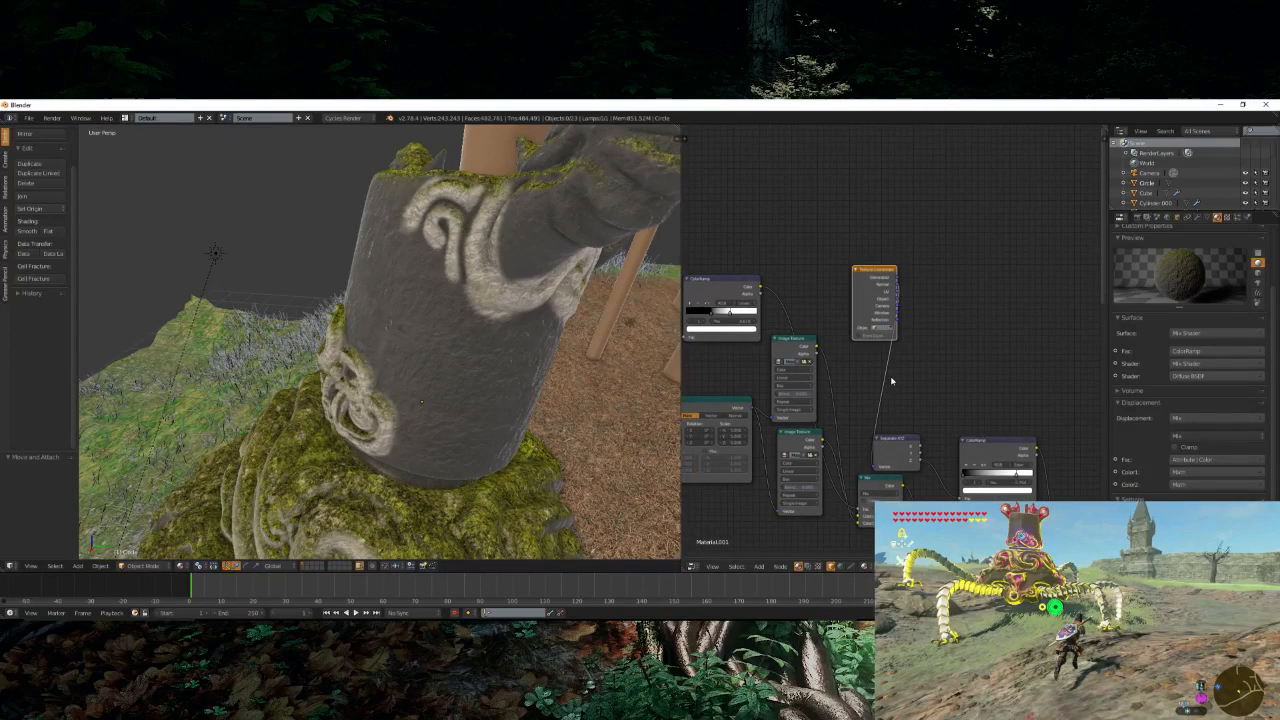
- Try driving the Separate XYZ node from other Texture Coordinate outputs, including Generated and Object, and reconnect Normal
middle_click_drag(940, 380, 919, 374)
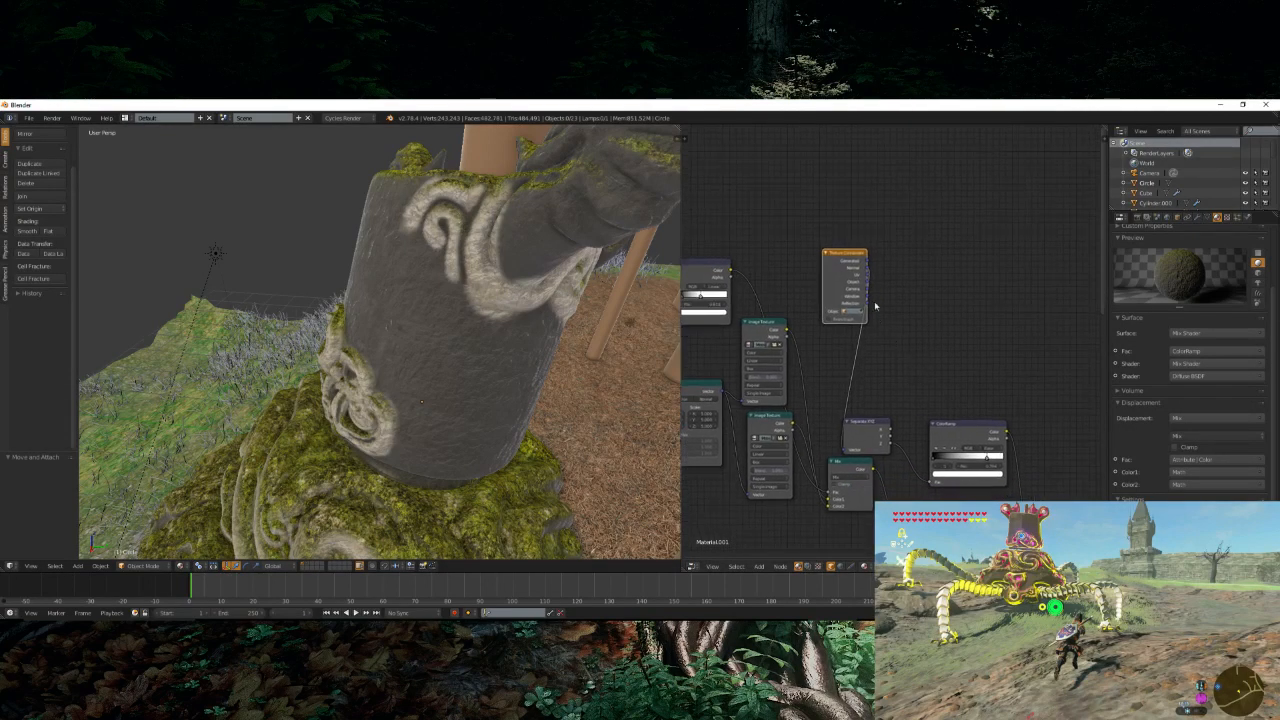
left_click_drag(868, 262, 845, 455)
scroll(619, 450, "down", 4)
middle_click_drag(619, 450, 556, 388)
scroll(886, 310, "up", 3)
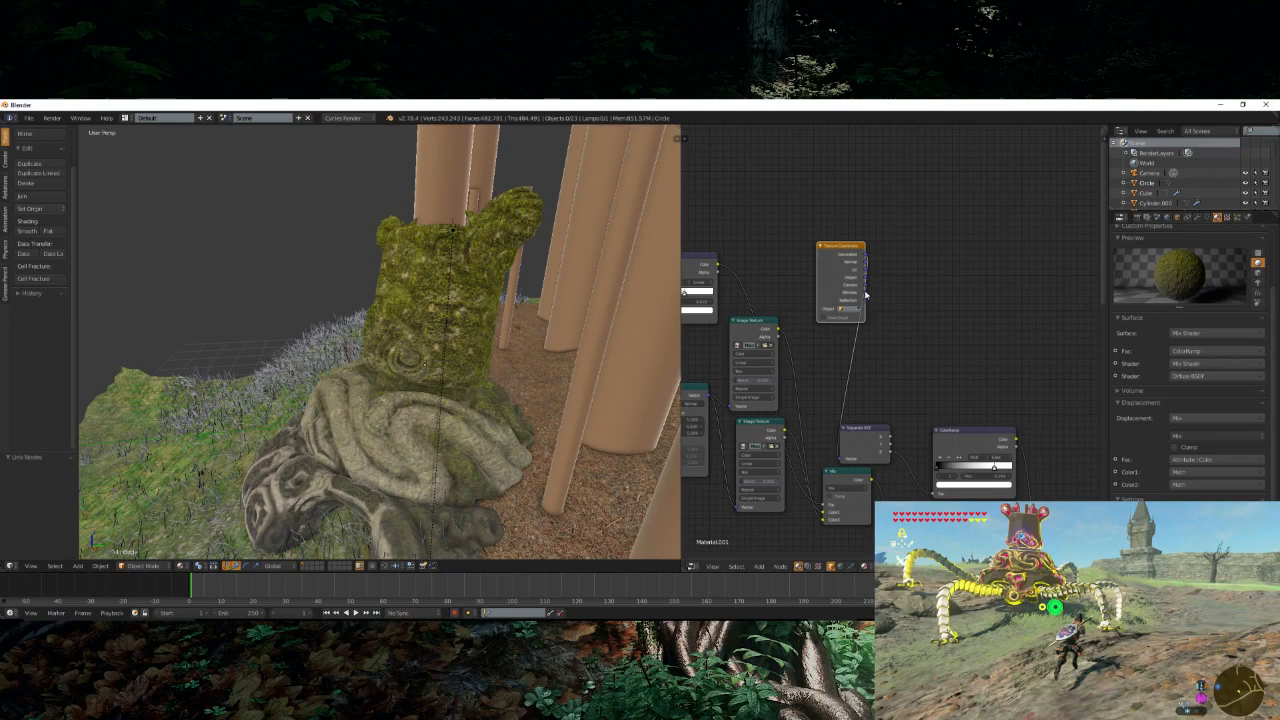
left_click_drag(866, 281, 845, 460)
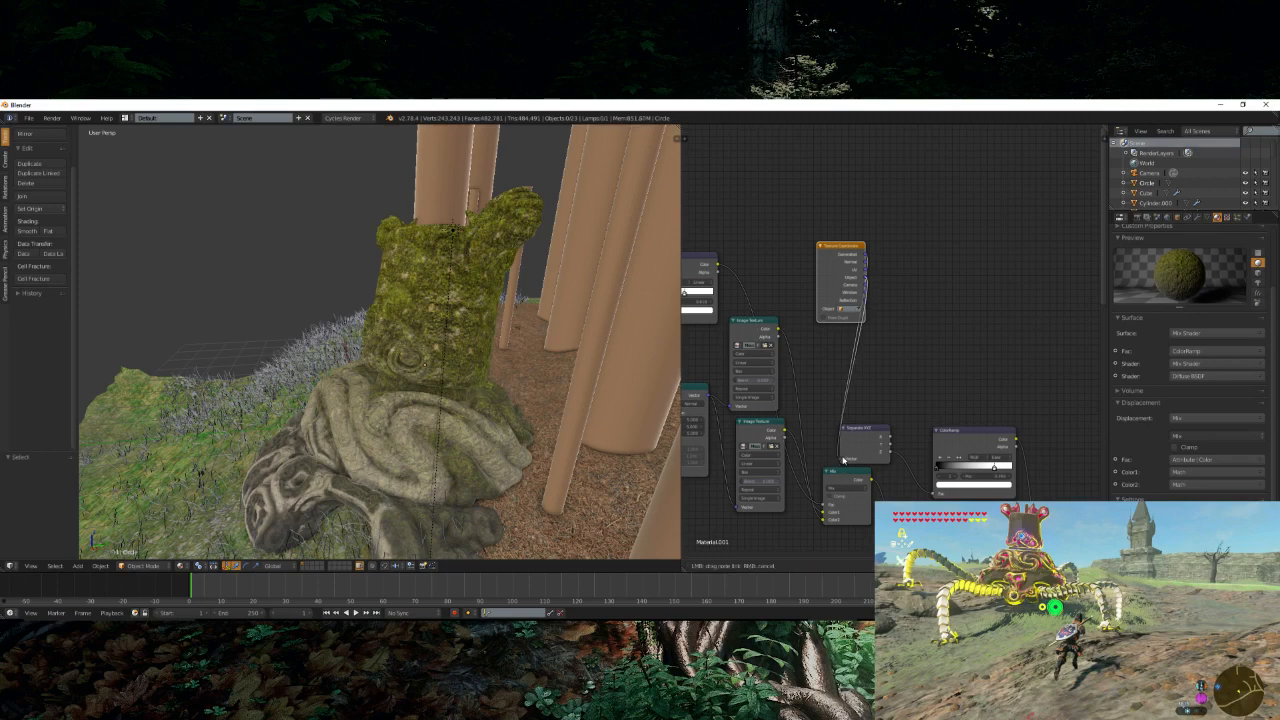
left_click_drag(847, 318, 862, 309)
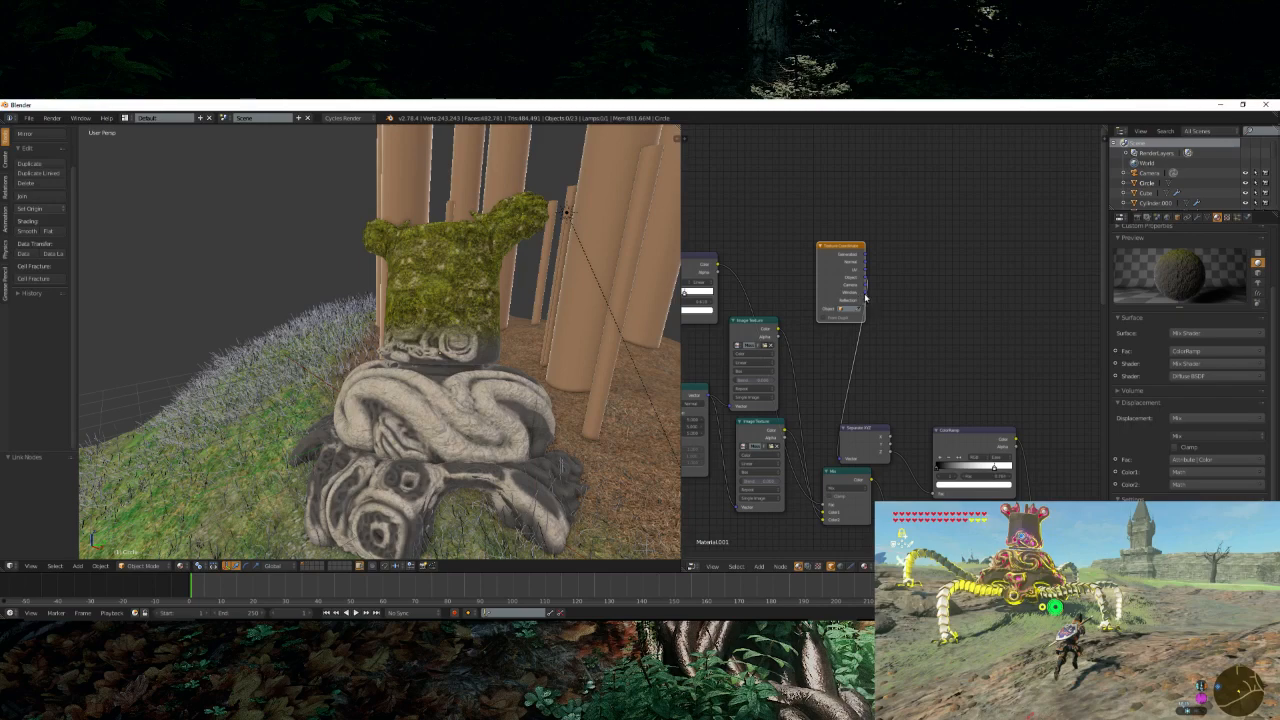
left_click_drag(866, 297, 845, 460)
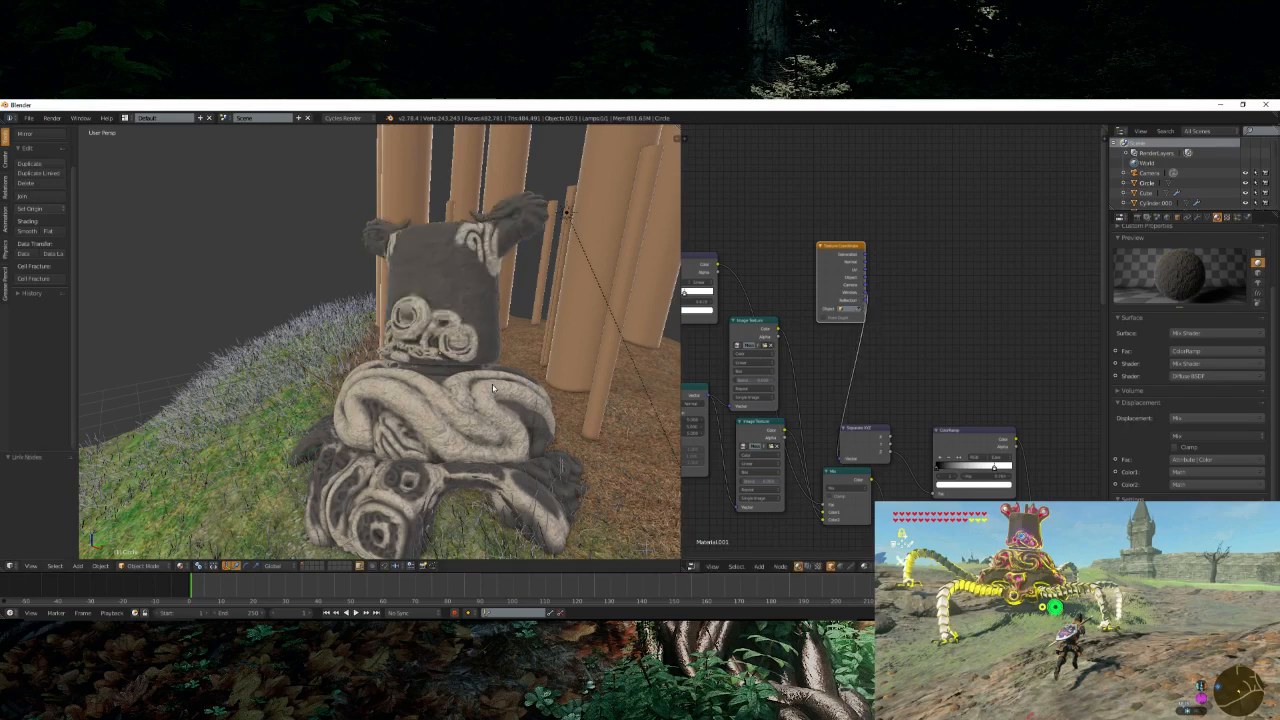
left_click(866, 263)
left_click_drag(866, 257, 843, 455)
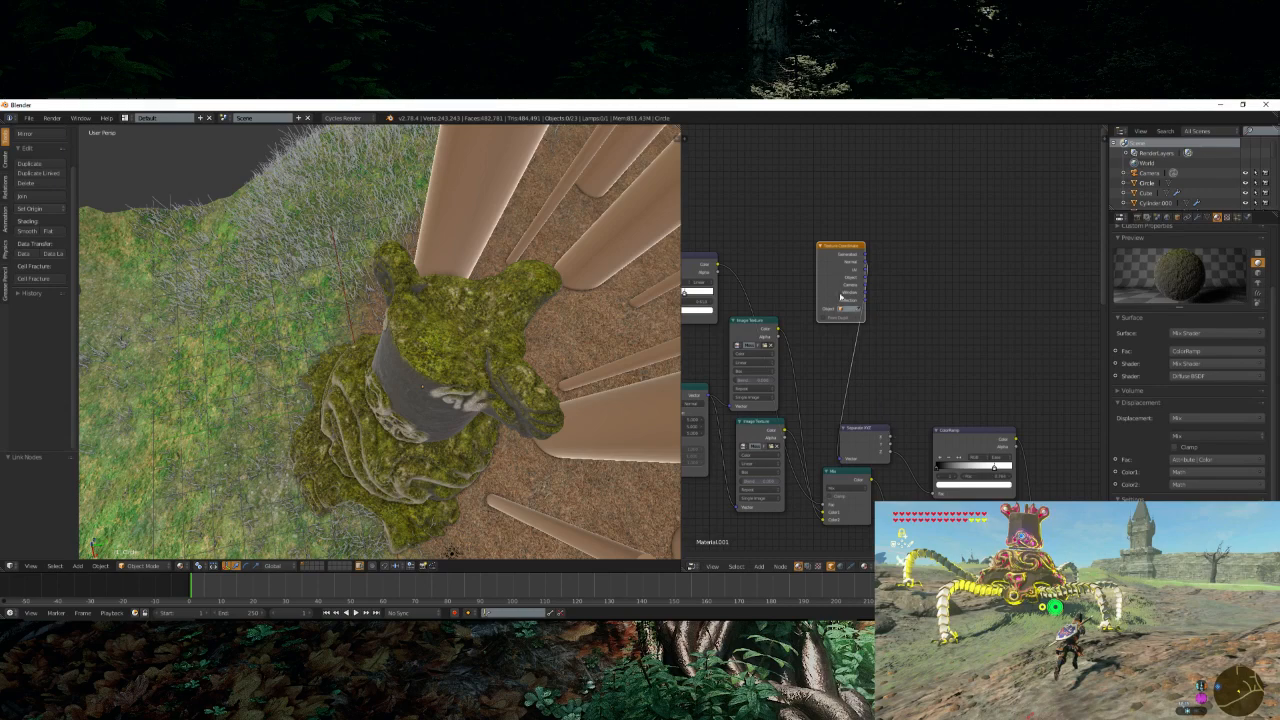
- Move the Texture Coordinate node up and insert a Vector Transform node between its Normal output and the Separate XYZ node
left_click_drag(841, 296, 826, 259)
key("shift+a")
mouse_move(900, 298)
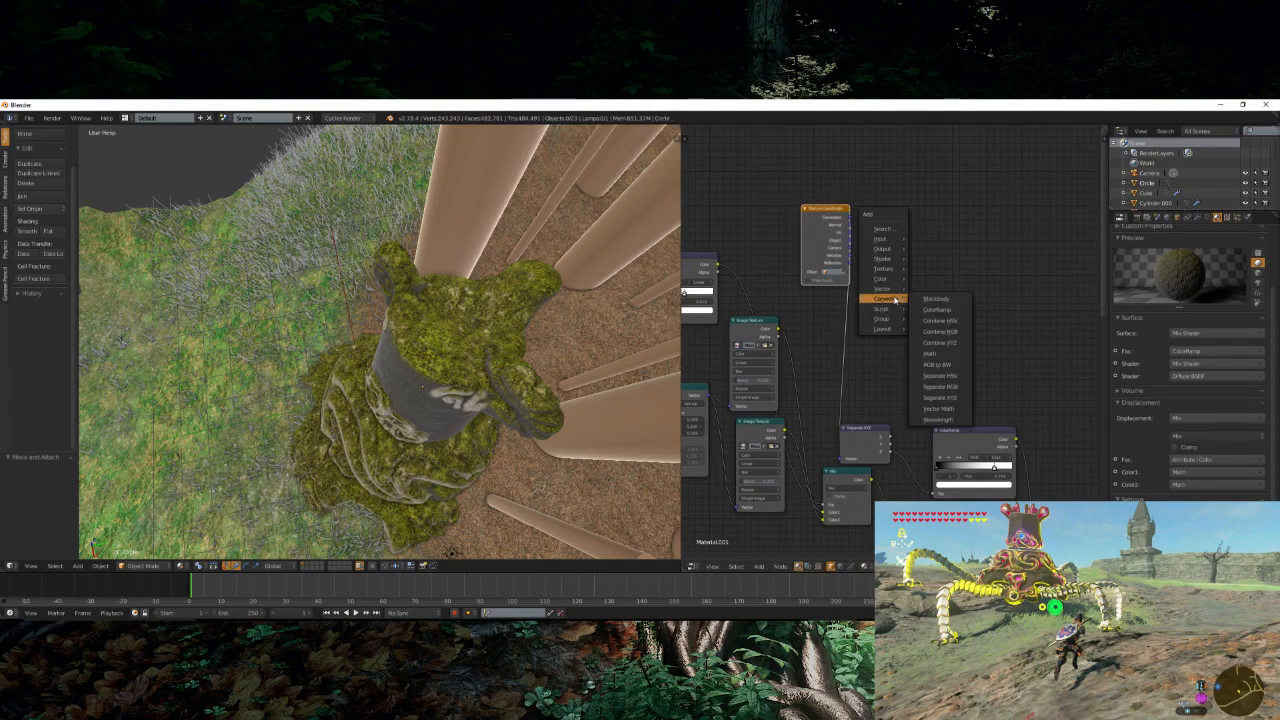
mouse_move(879, 270)
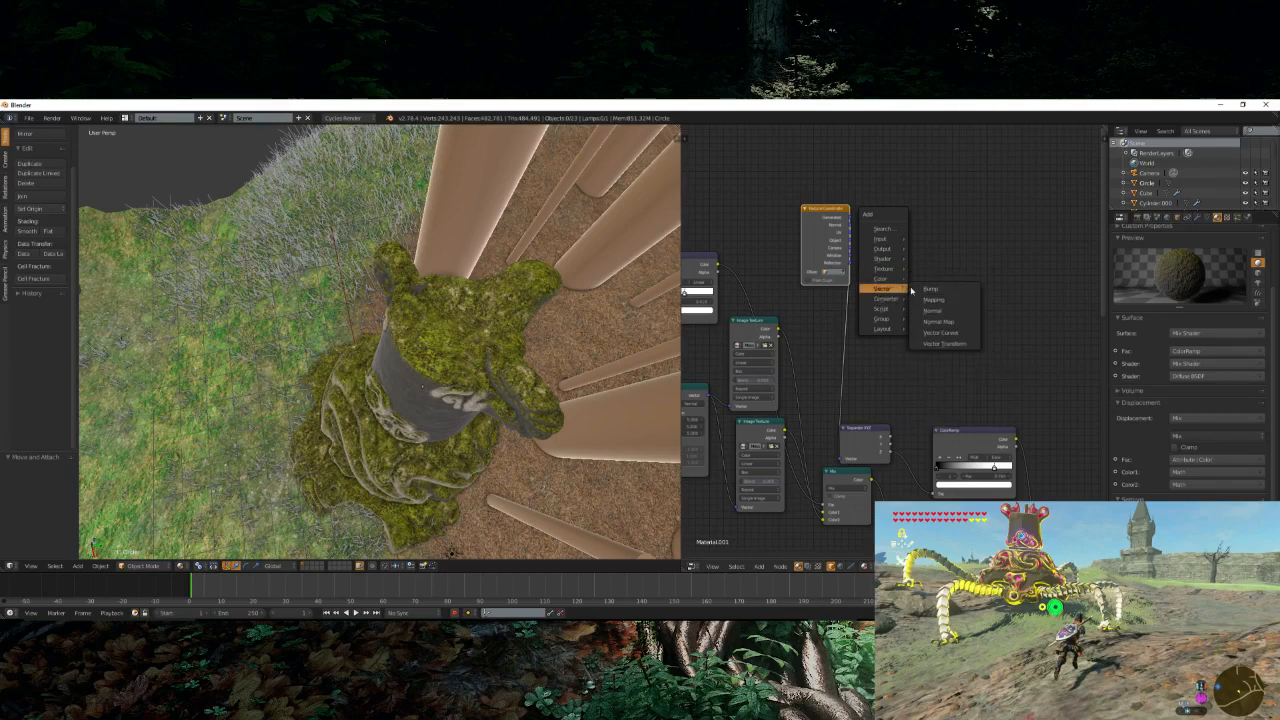
left_click(942, 343)
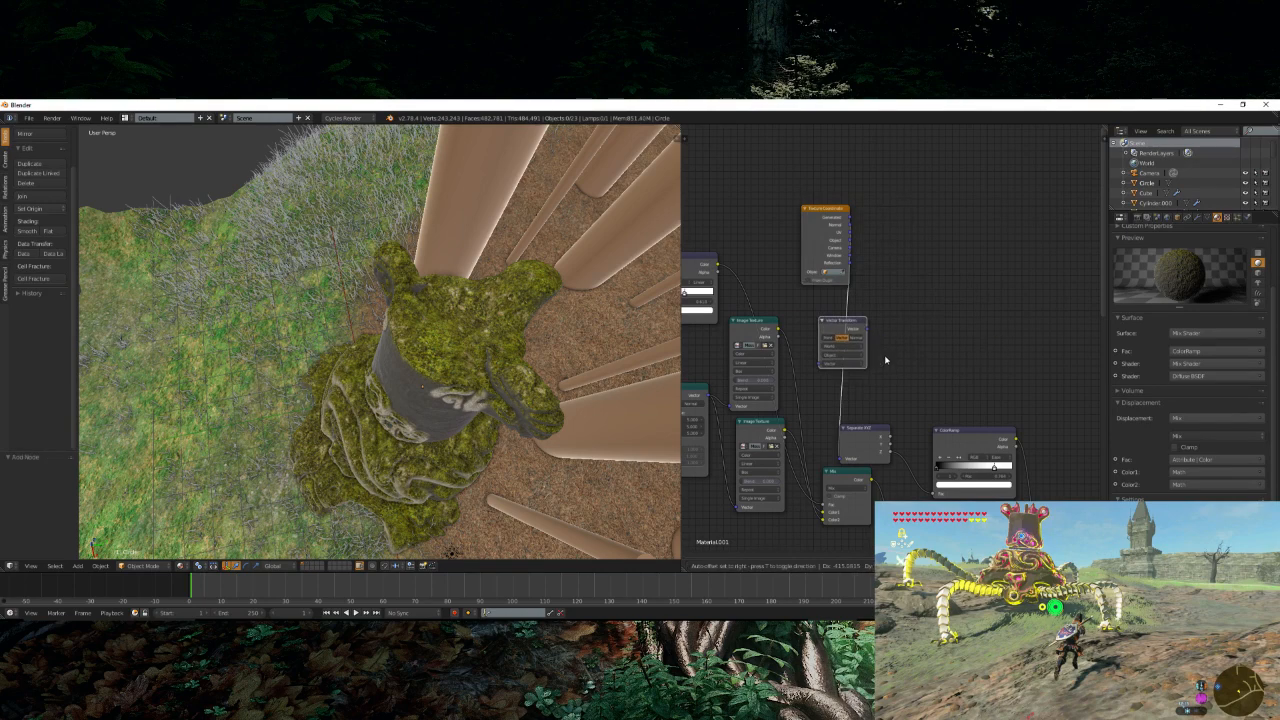
left_click(885, 360)
- Set the Vector Transform node to convert from Object to World space
scroll(887, 372, "up", 5)
middle_click_drag(645, 391, 521, 333)
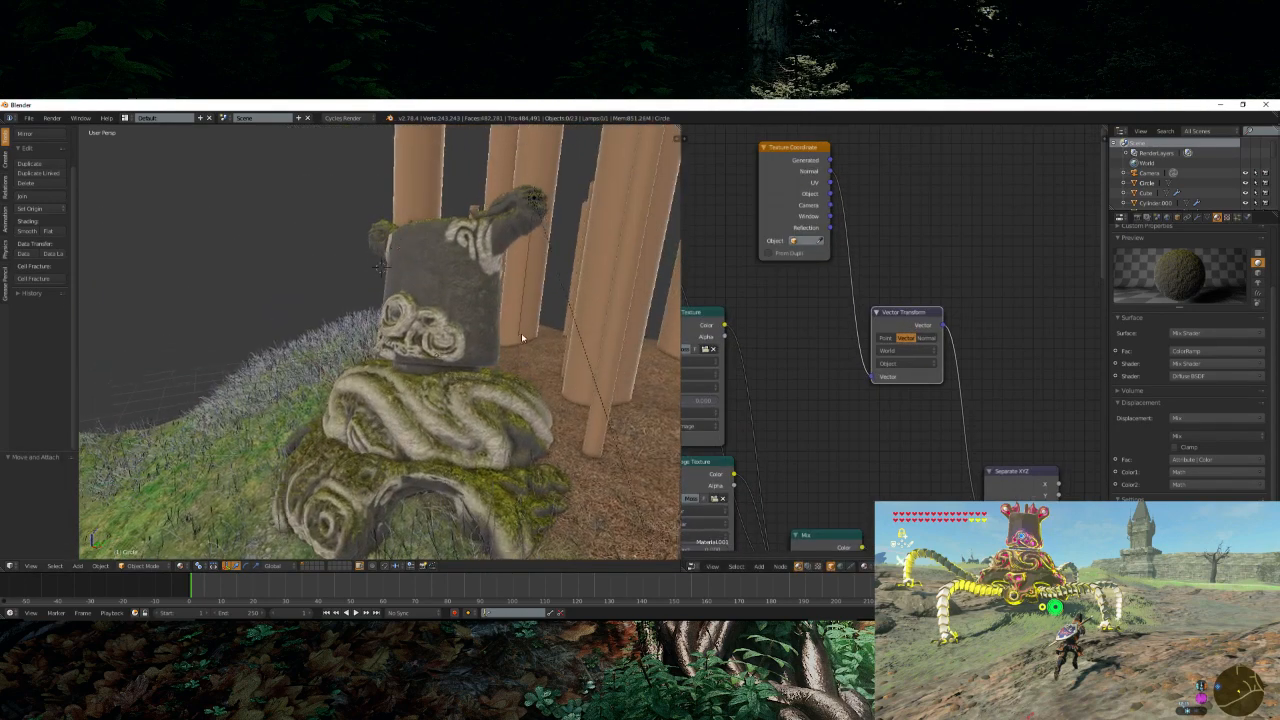
scroll(899, 381, "up", 3)
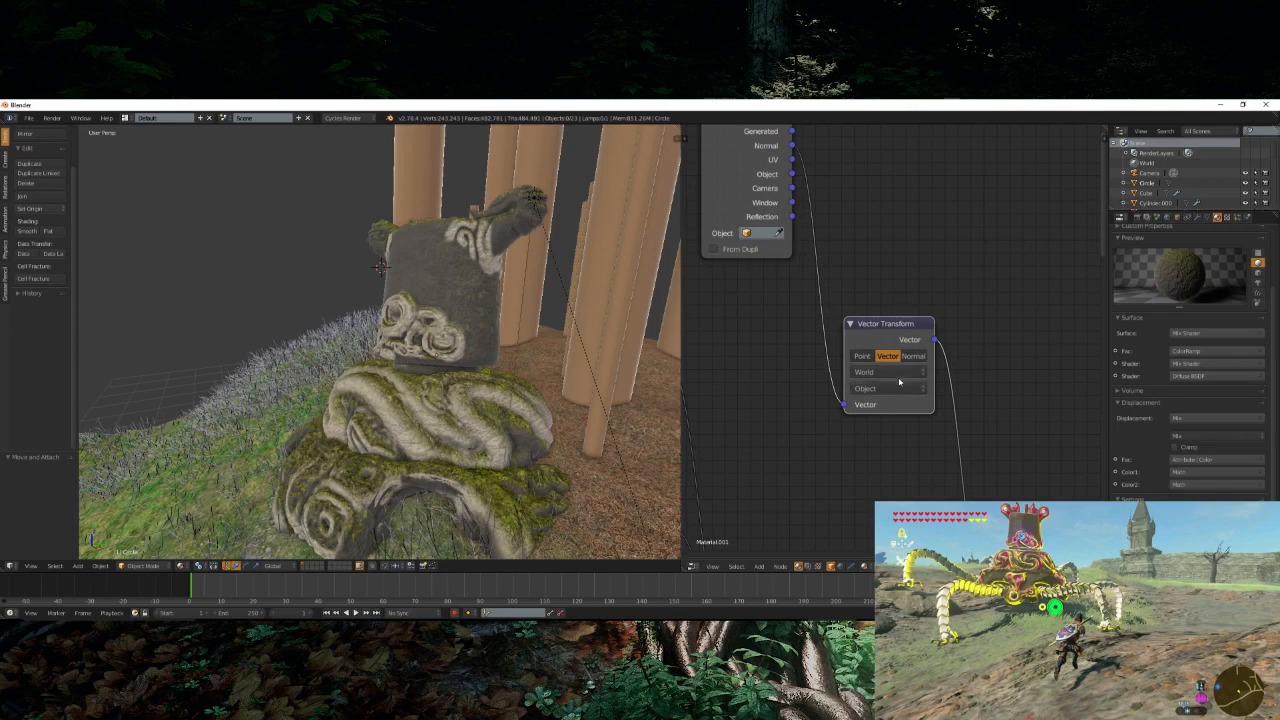
left_click(898, 376)
left_click(888, 340)
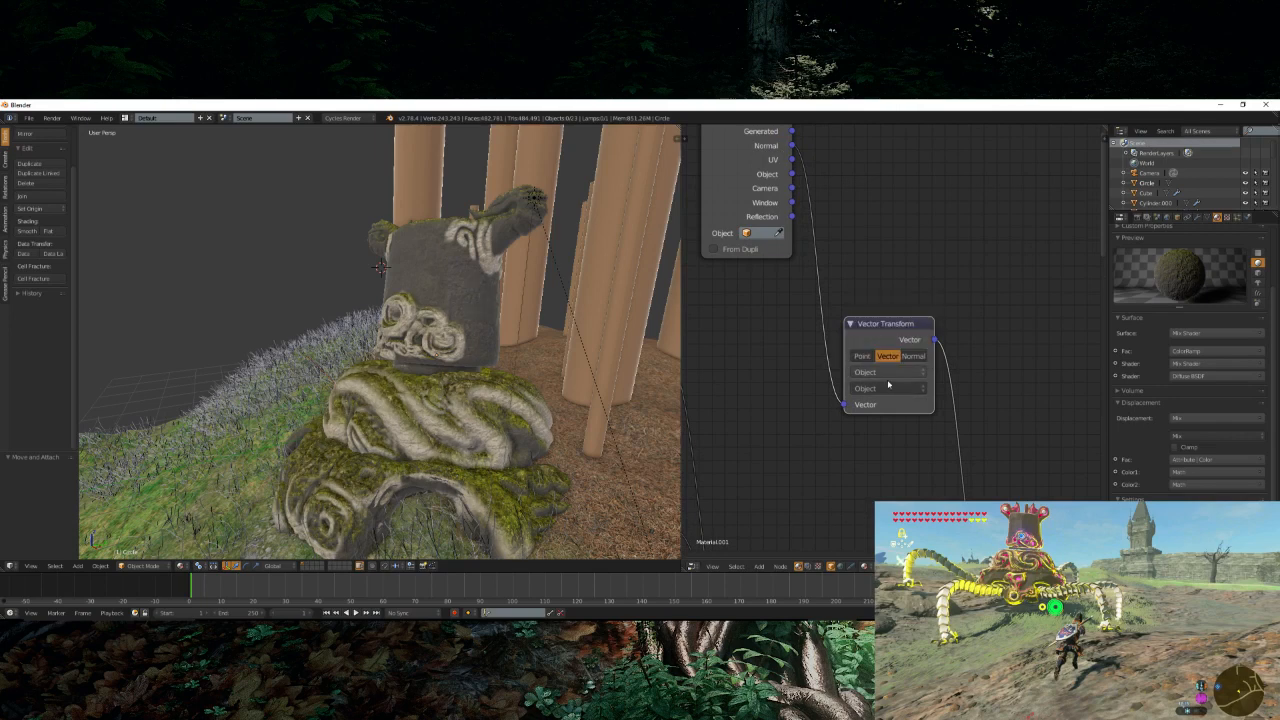
left_click(888, 387)
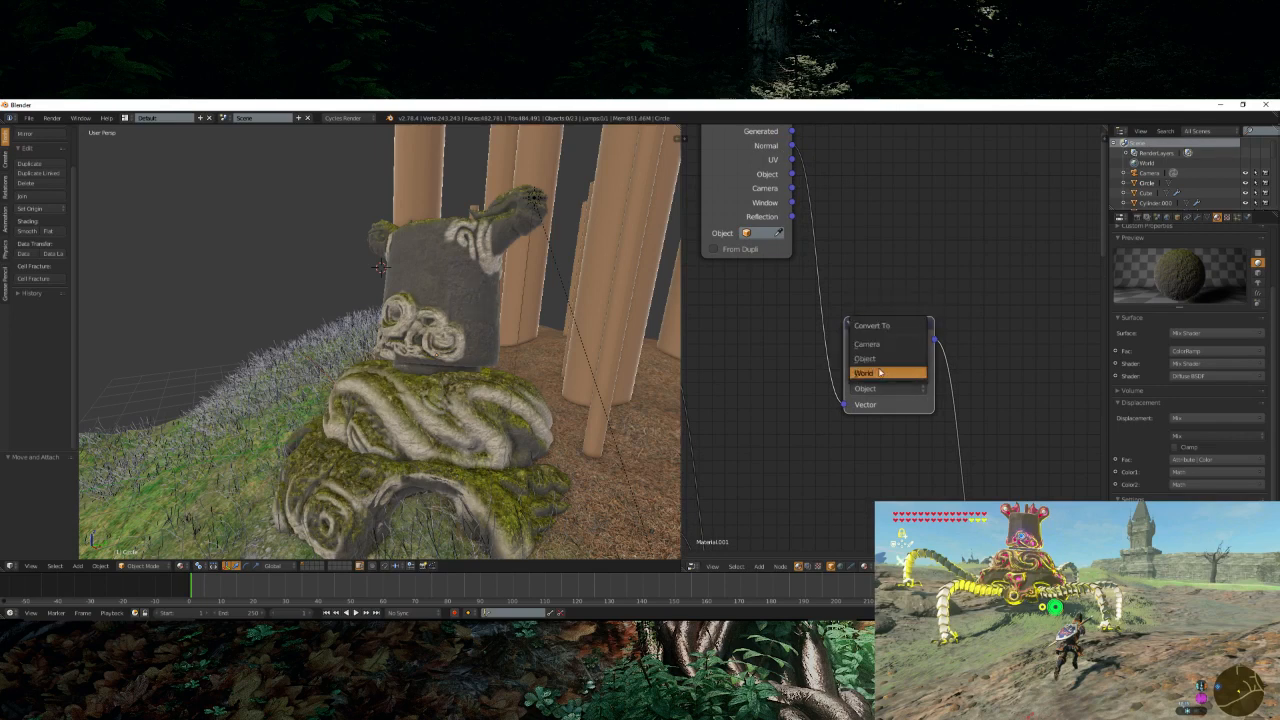
left_click(880, 372)
- Compare the moss coverage through the camera and set the Vector Transform type to Normal
middle_click_drag(600, 364, 516, 320)
key("KP_0")
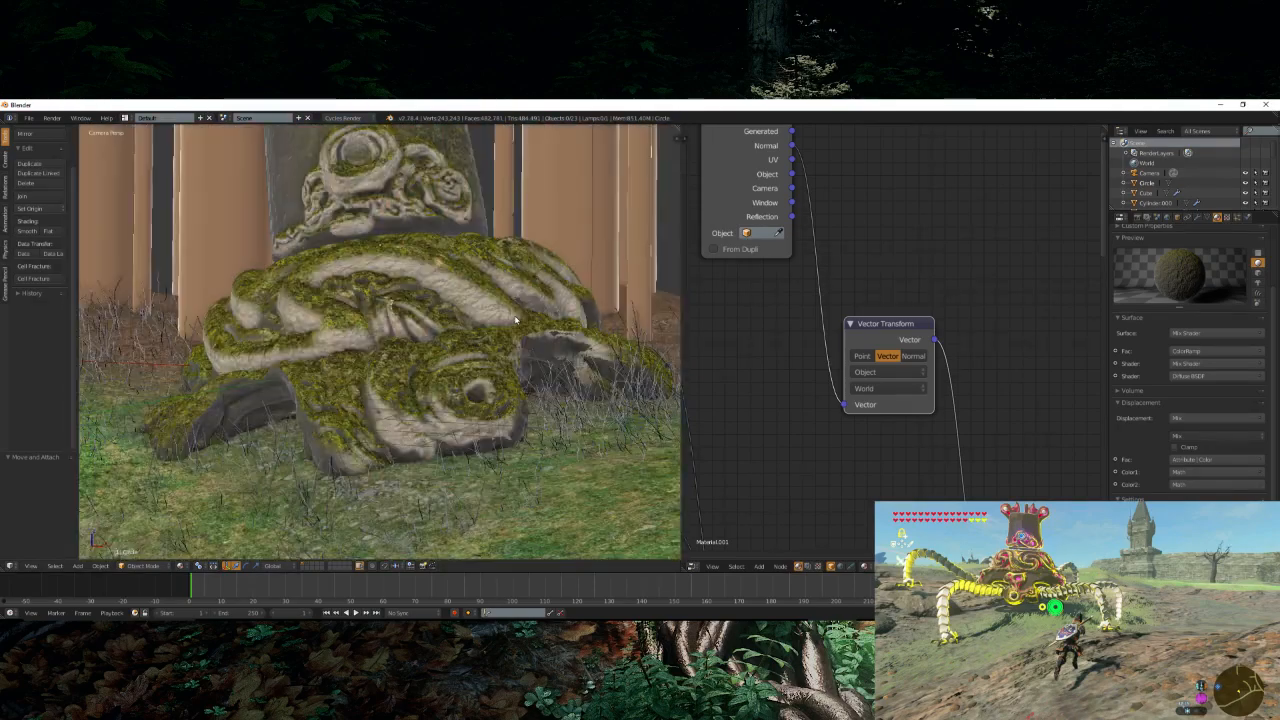
scroll(368, 248, "down", 8)
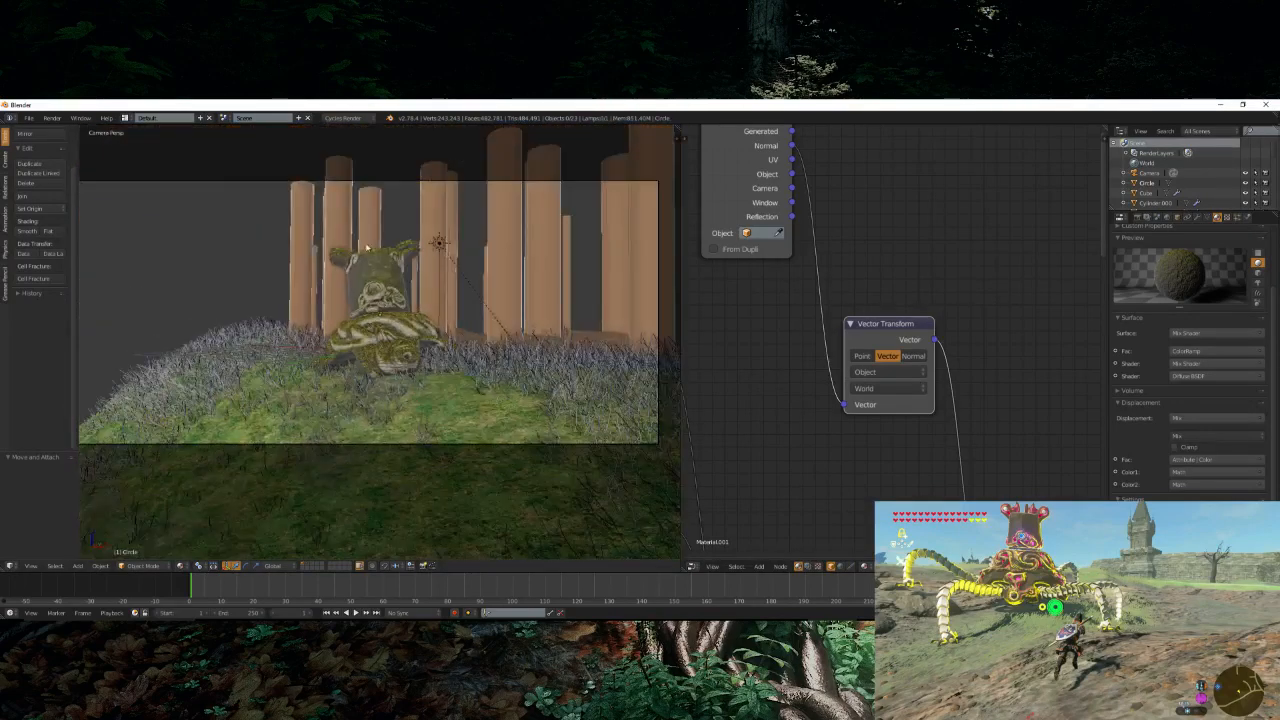
left_click(913, 356)
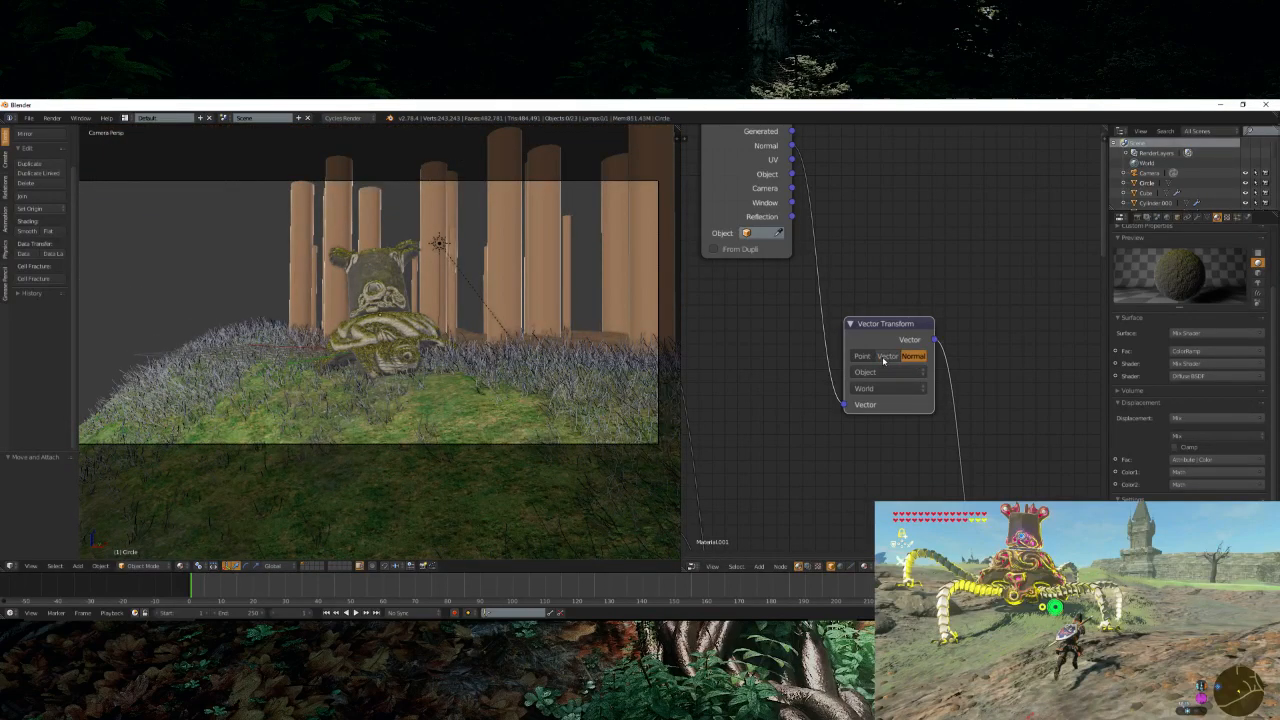
scroll(448, 236, "up", 5)
scroll(448, 236, "up", 3)
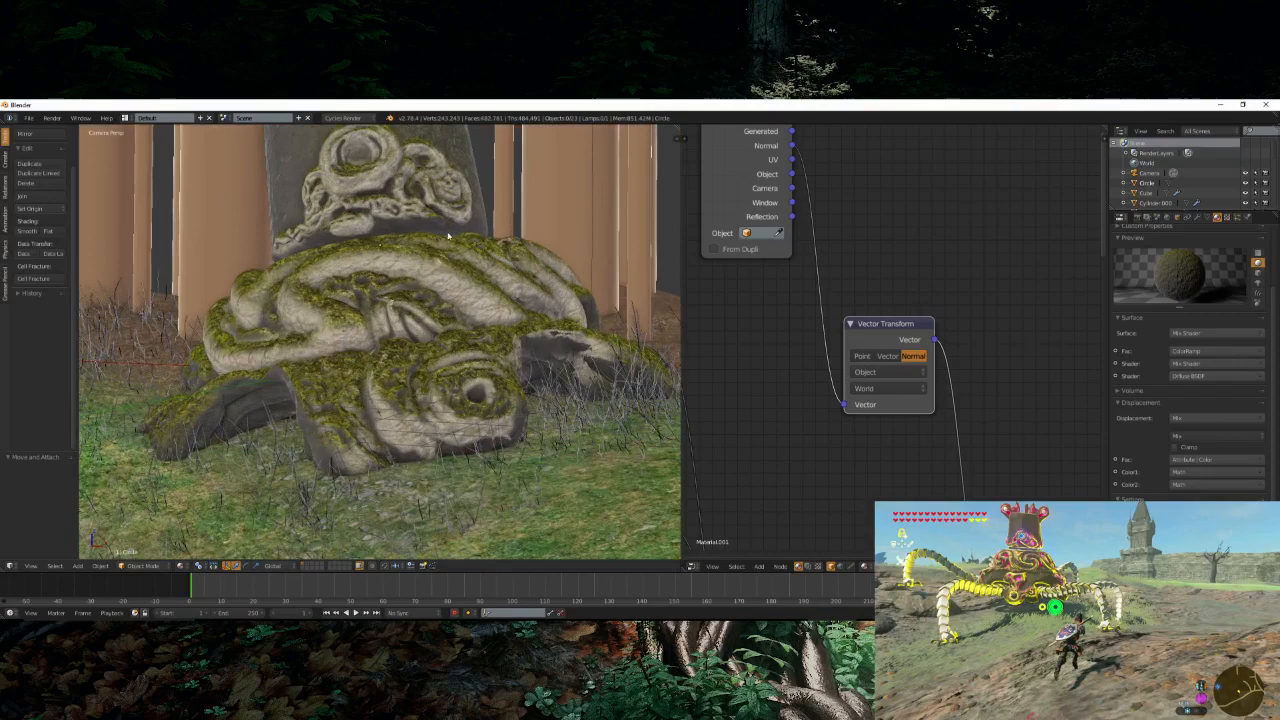
- Test the world-space moss by rotating the Guardian about the global X axis, cancel the rotation and frame the camera view
middle_click_drag(448, 236, 423, 297)
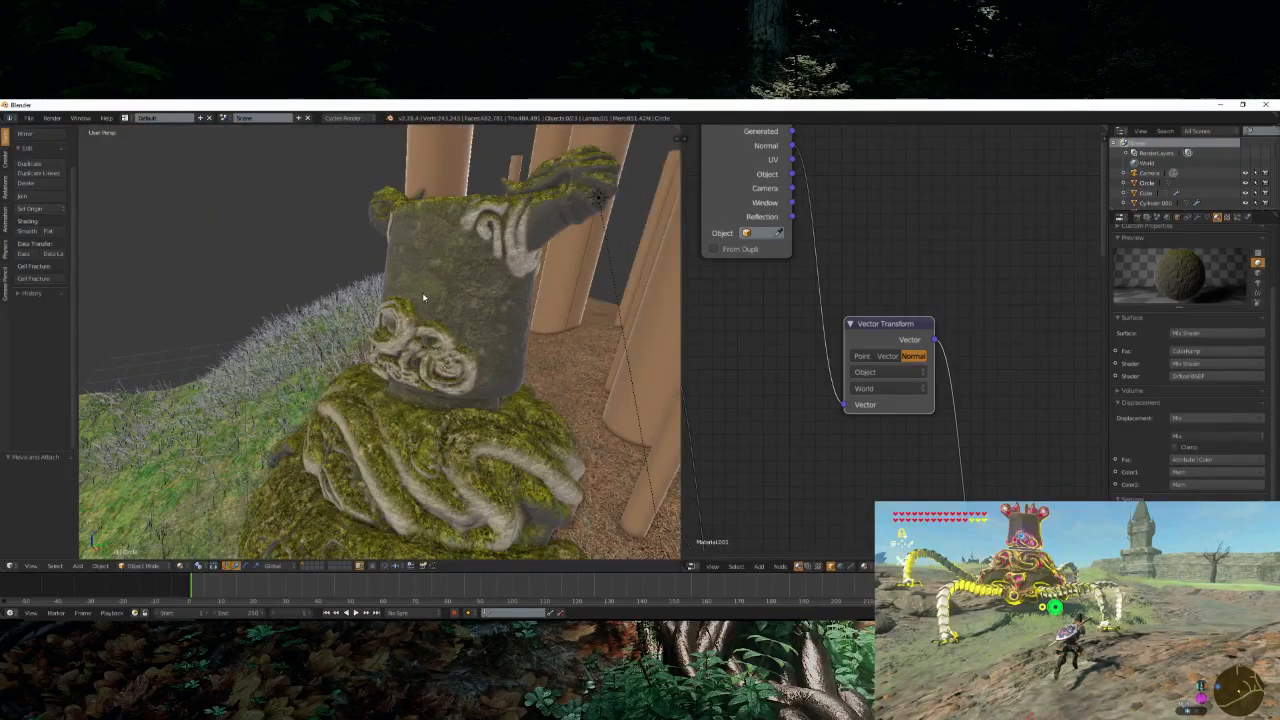
scroll(423, 297, "down", 4)
key("r")
key("x")
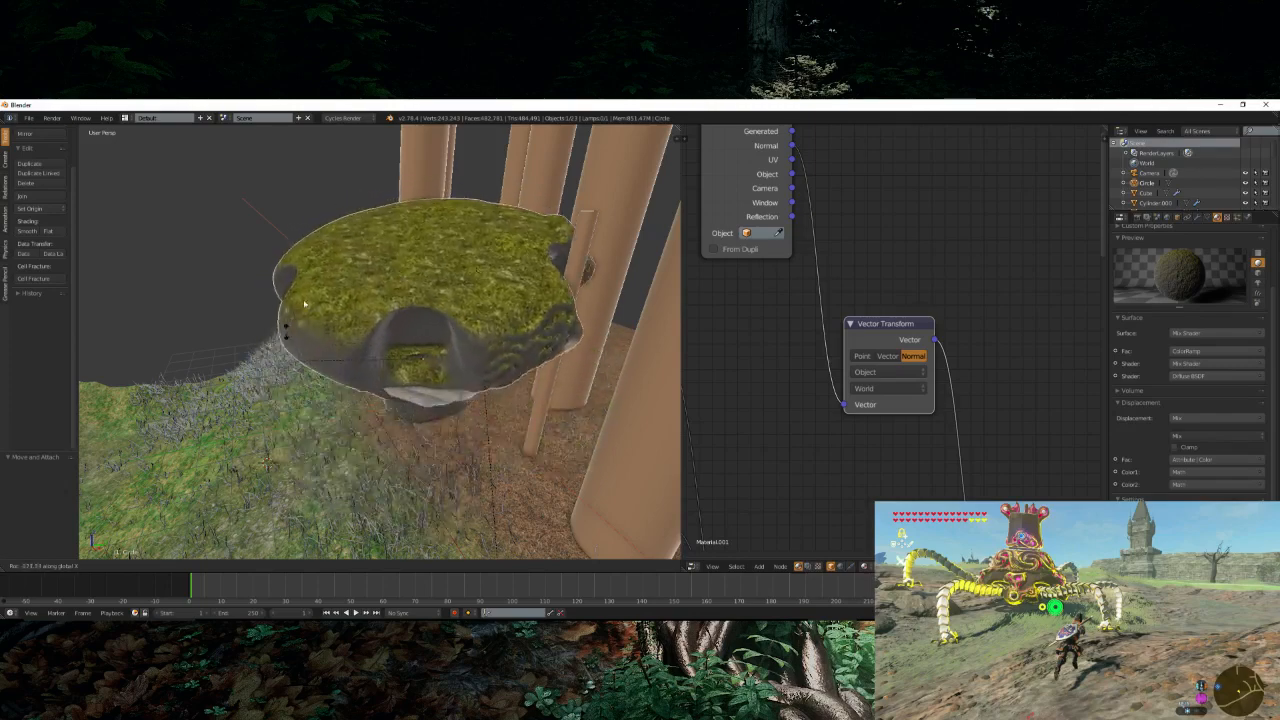
left_click(556, 354)
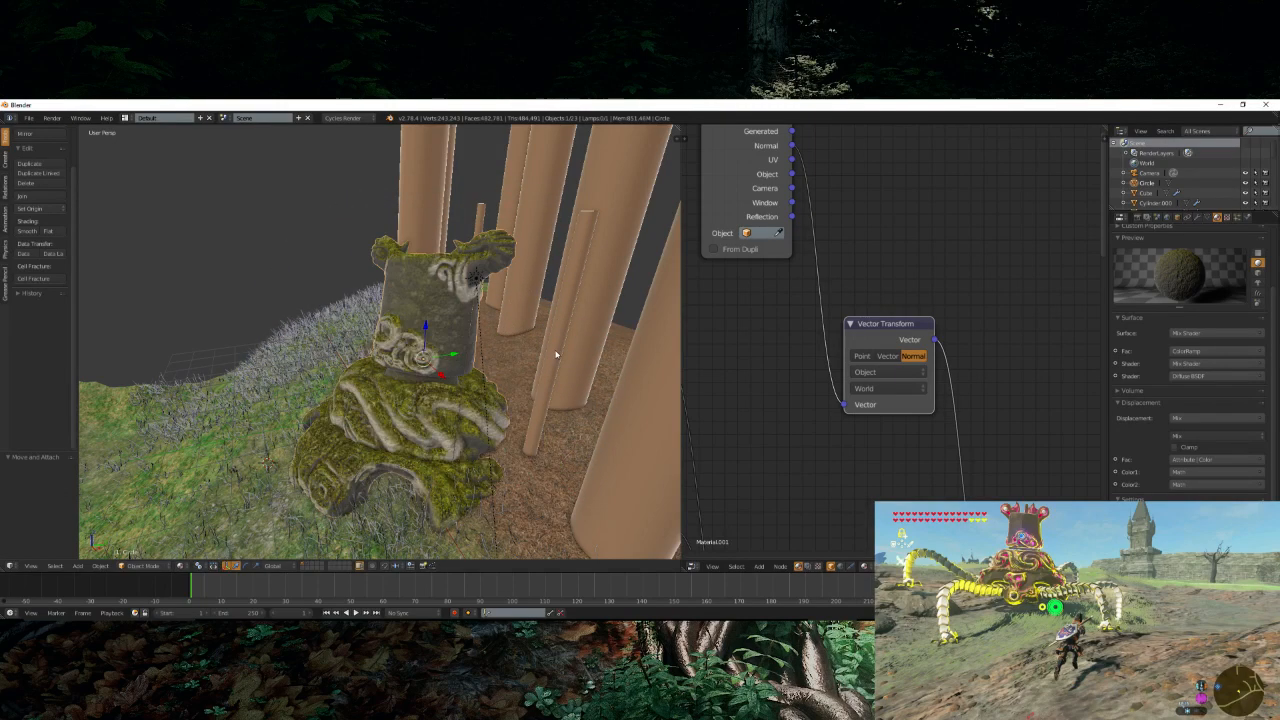
key("KP_0")
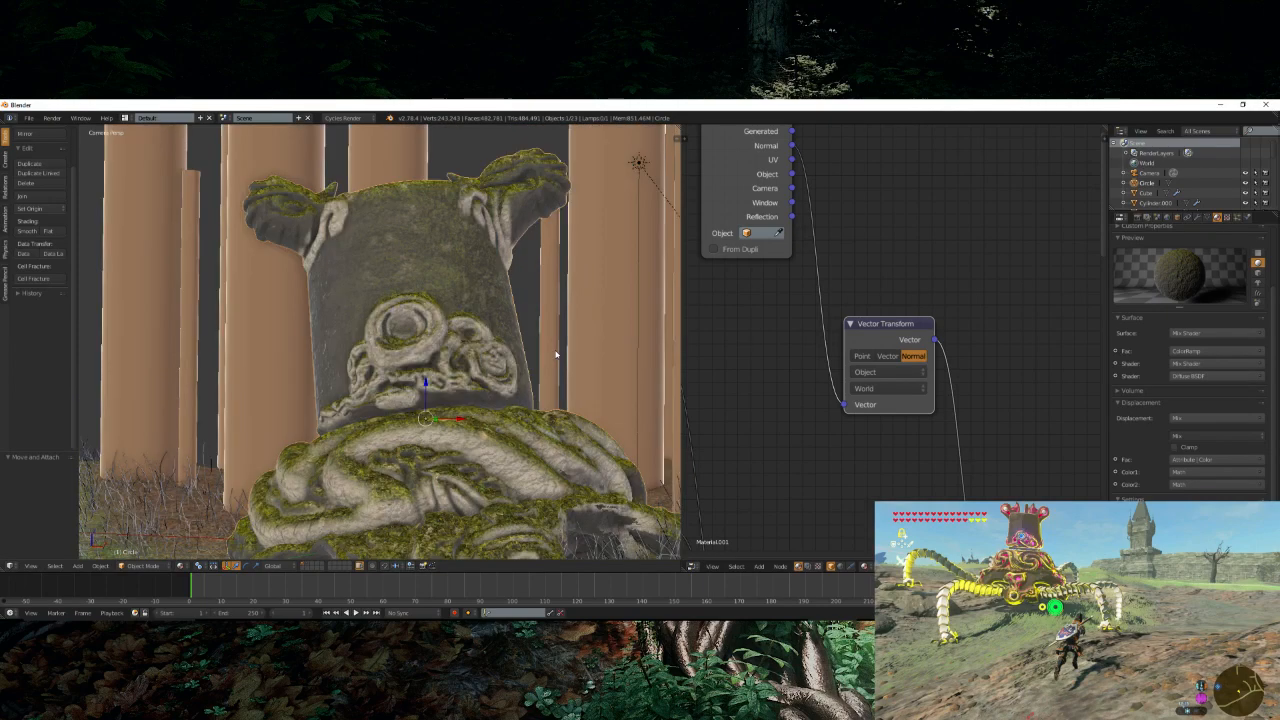
key("Home")
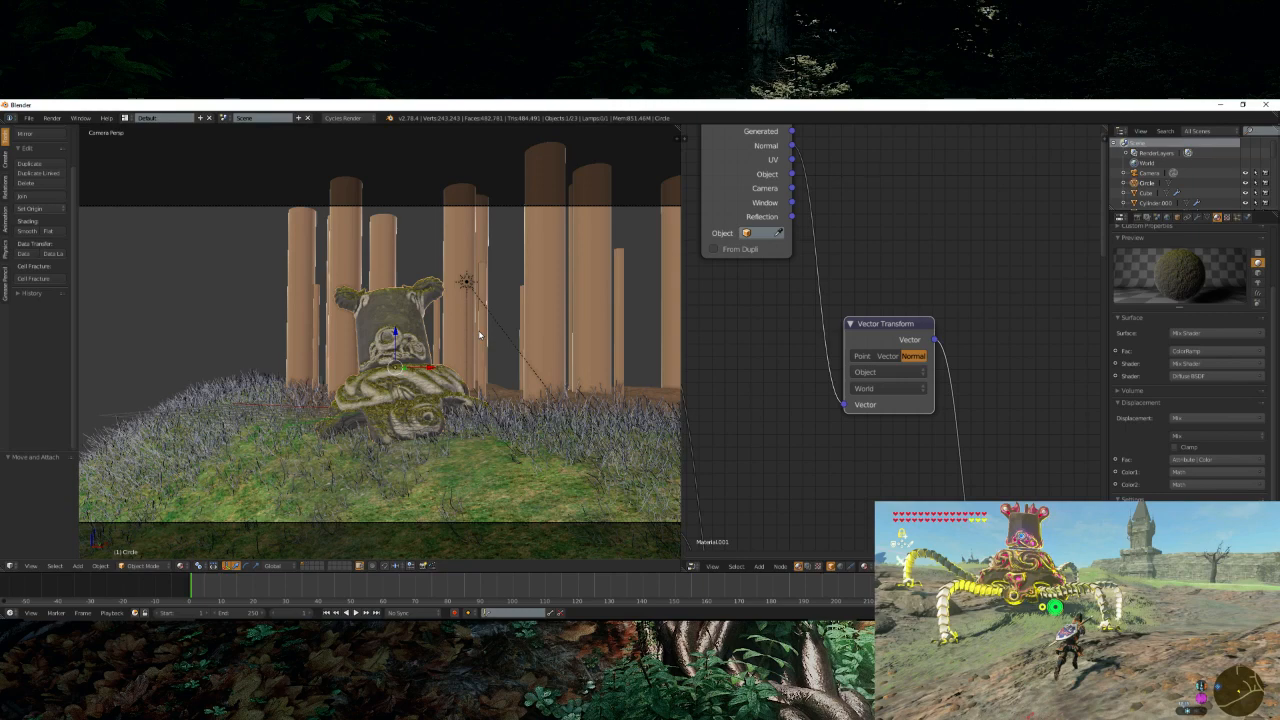
- Expand the camera view over the node editor and render the scene with the updated Guardian moss material
key("shift+space")
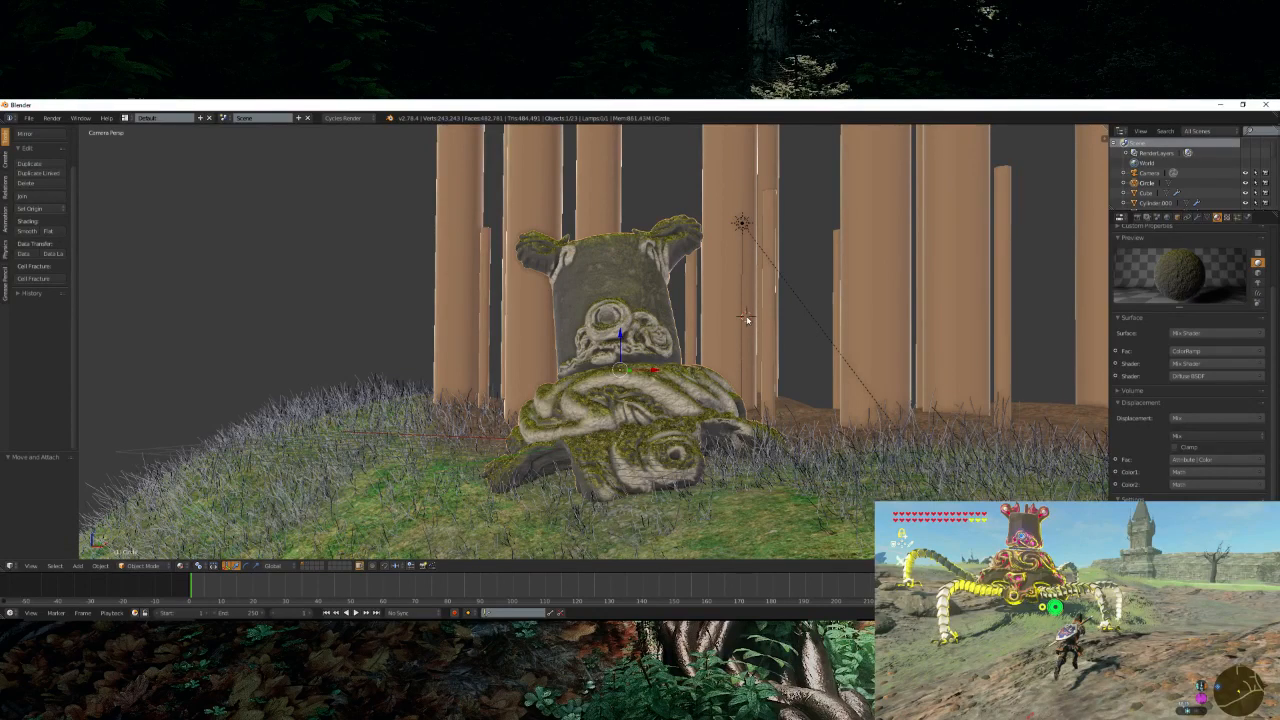
key("F12")
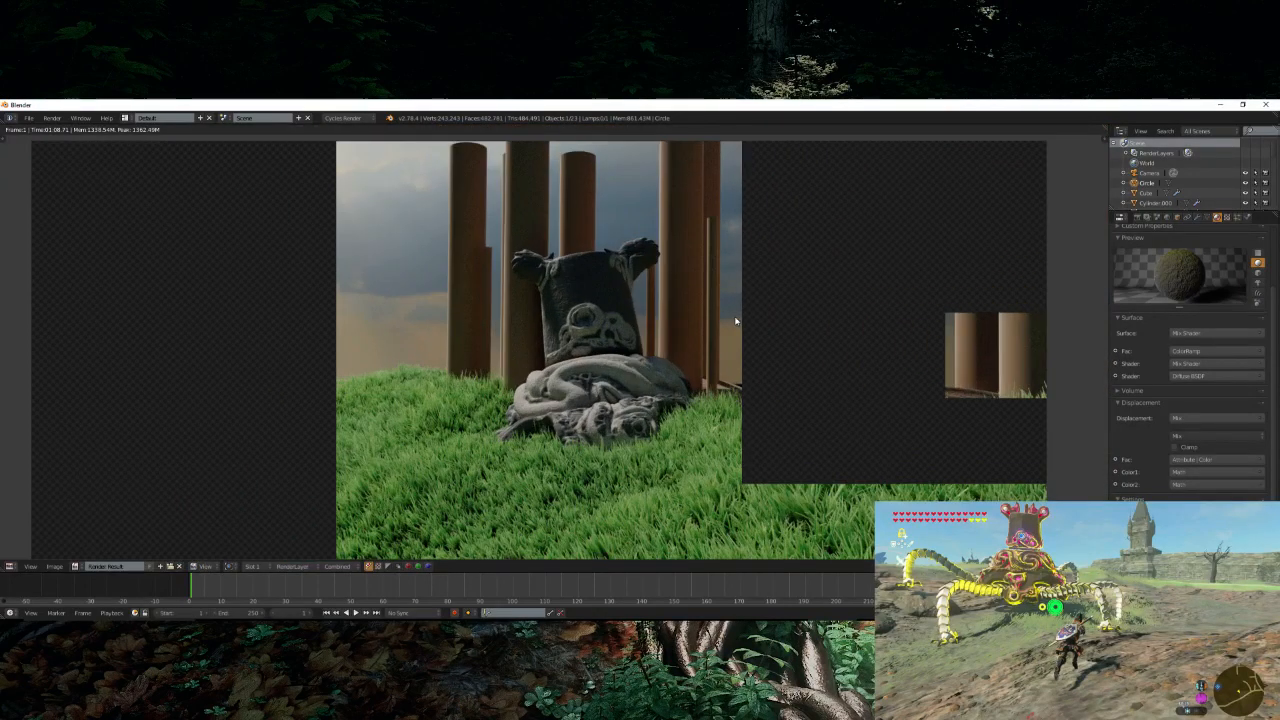
scroll(735, 321, "down", 2)
key("Escape")
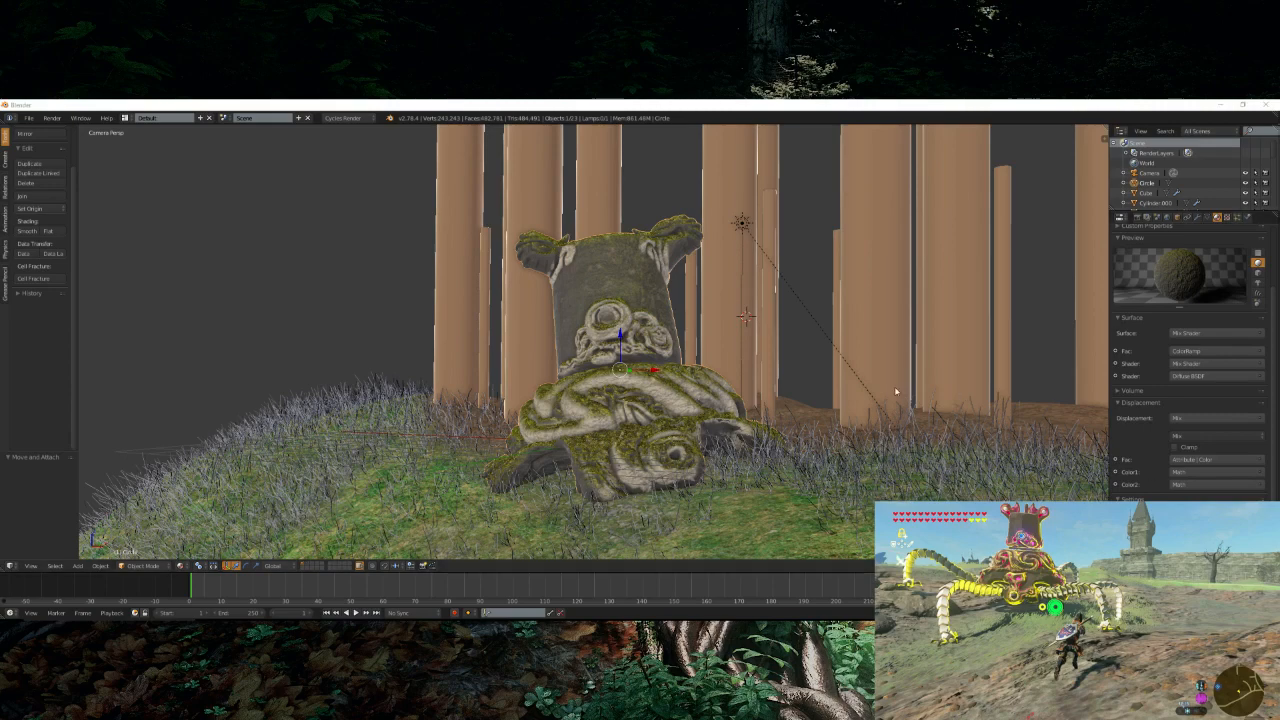
key("F12")
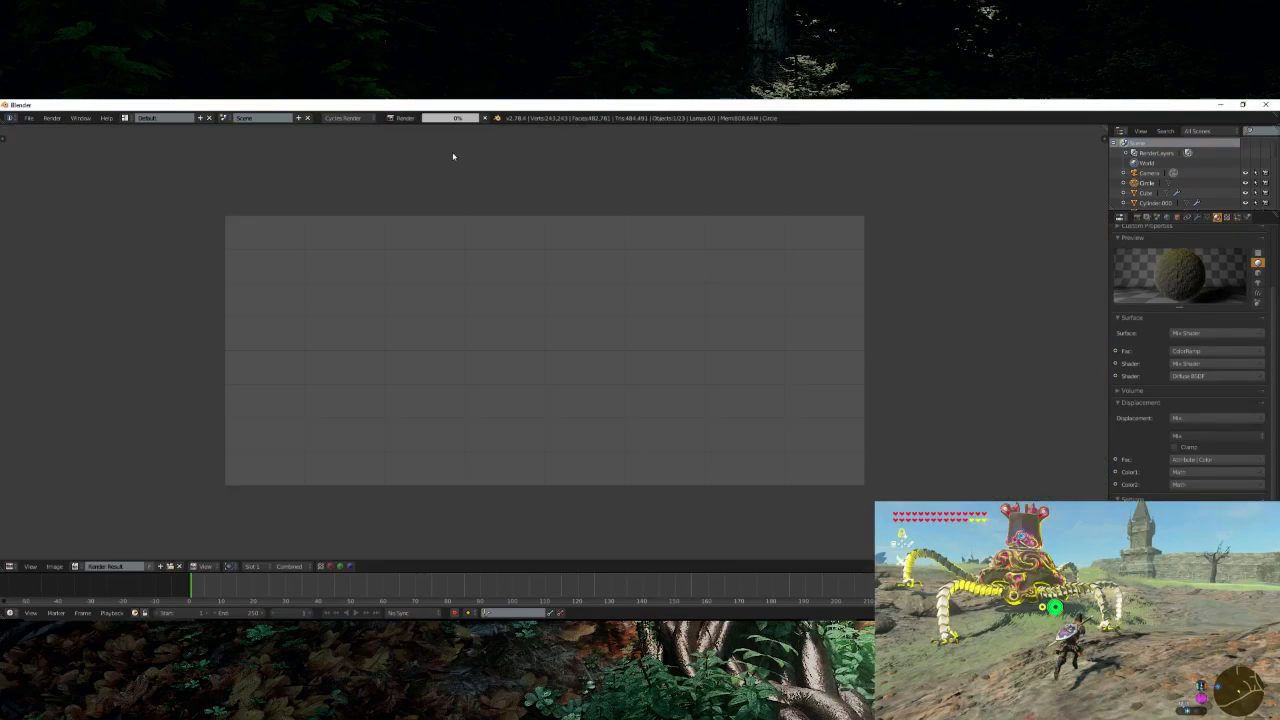
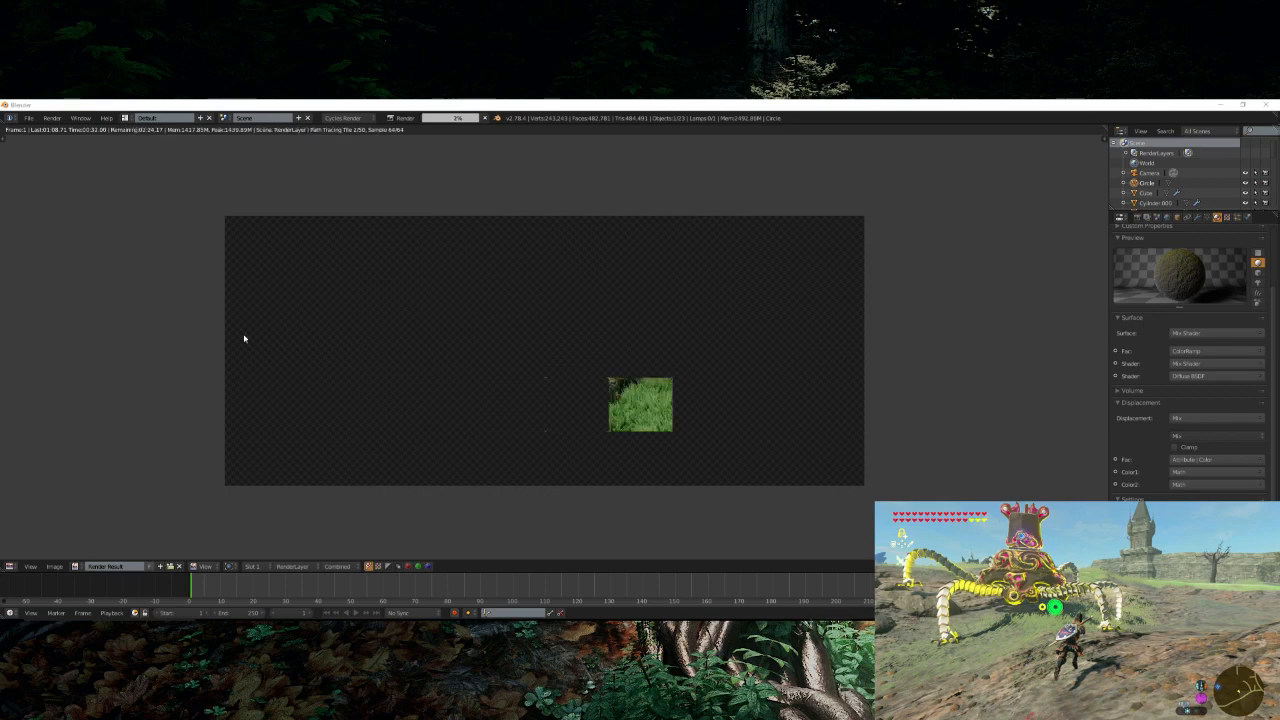
- Examine the moss on the Guardian's head and body in the render while its tiles are being computed
scroll(660, 494, "up", 5)
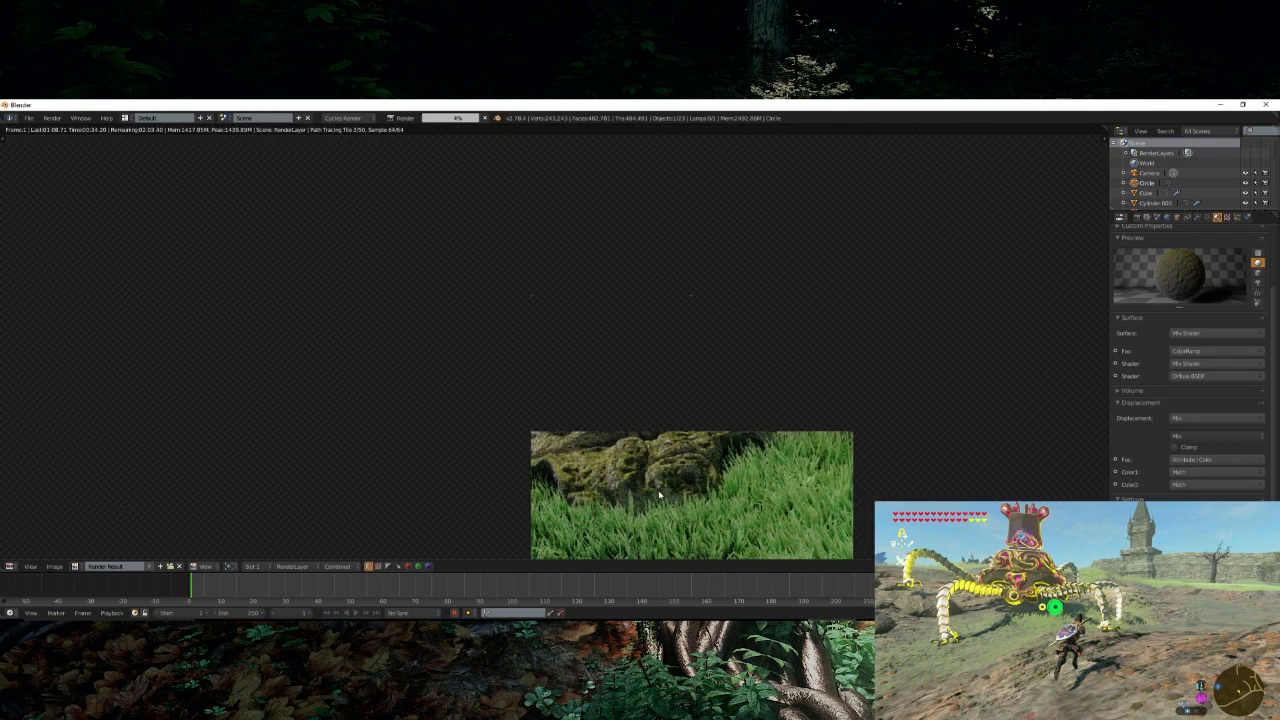
scroll(660, 494, "down", 1)
scroll(660, 494, "up", 1)
scroll(660, 494, "down", 3)
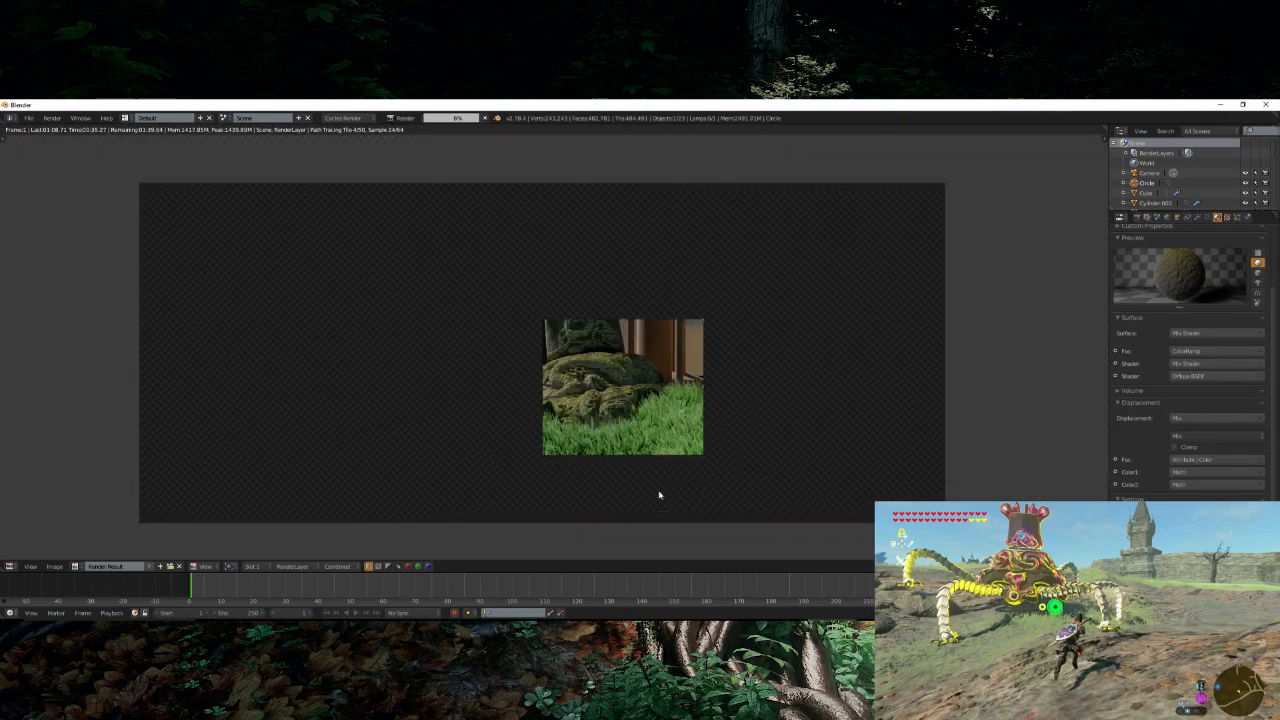
scroll(660, 494, "up", 2)
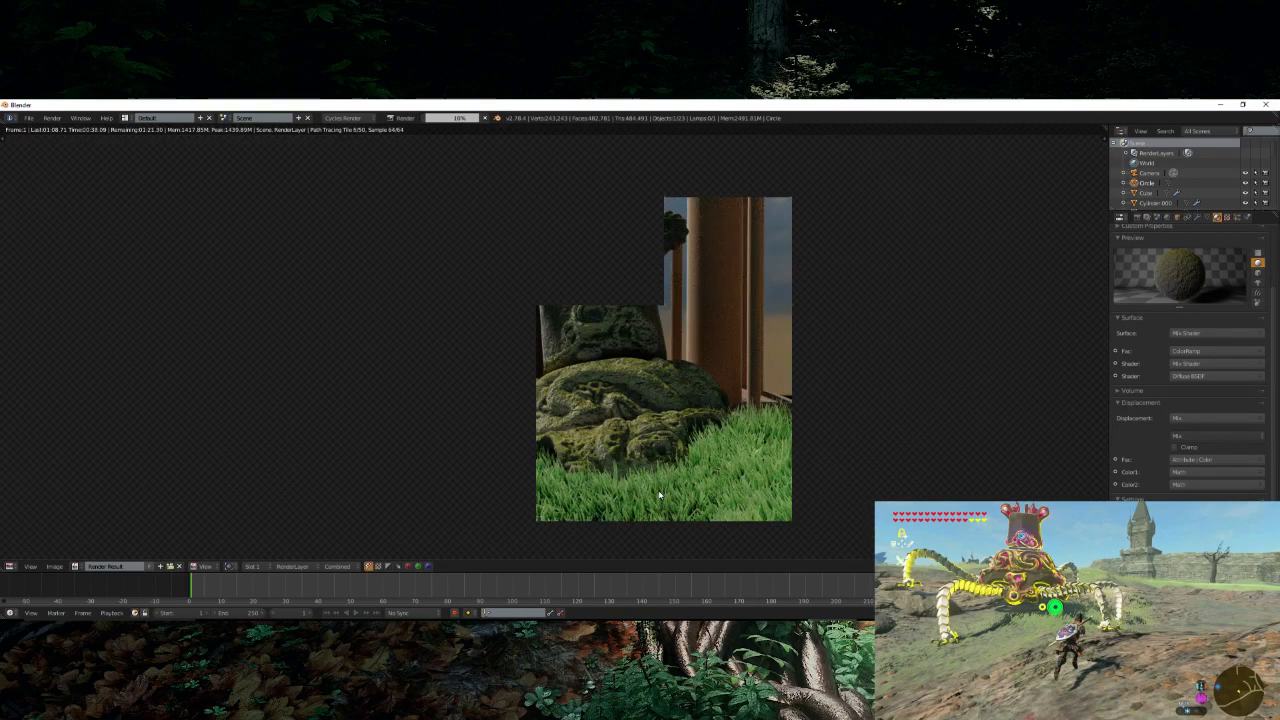
scroll(660, 494, "down", 1)
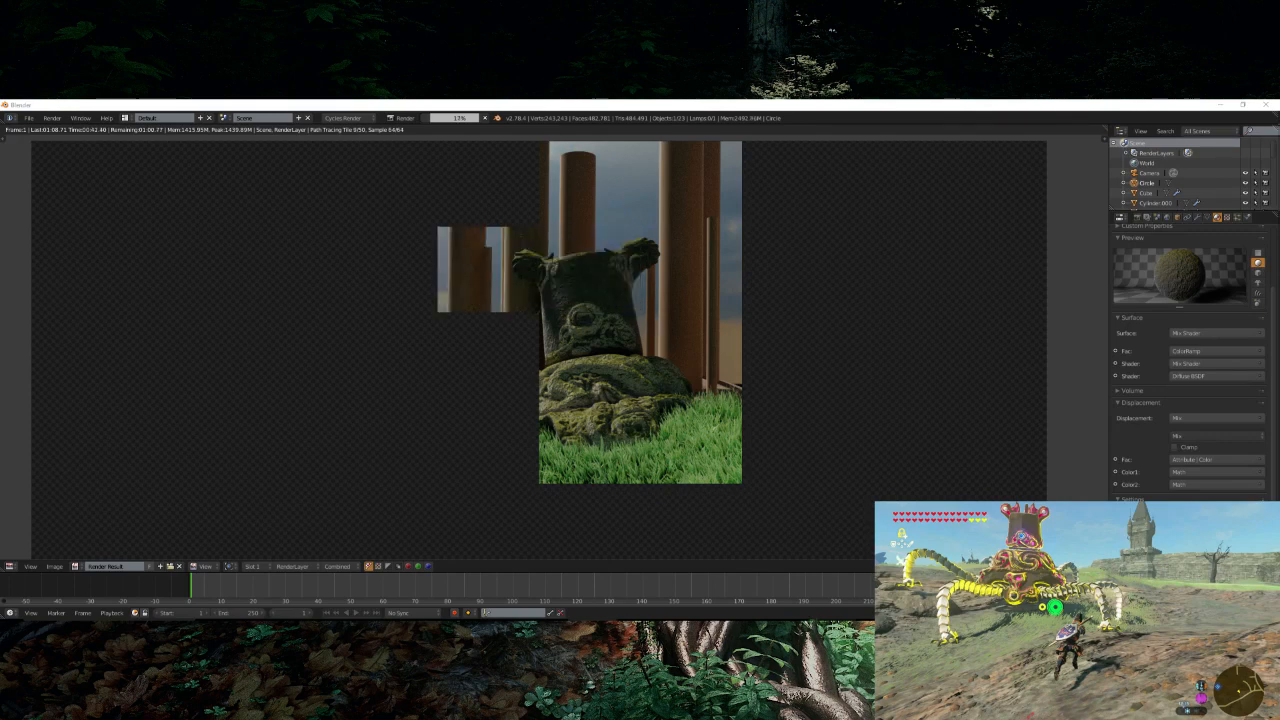
scroll(597, 341, "down", 1)
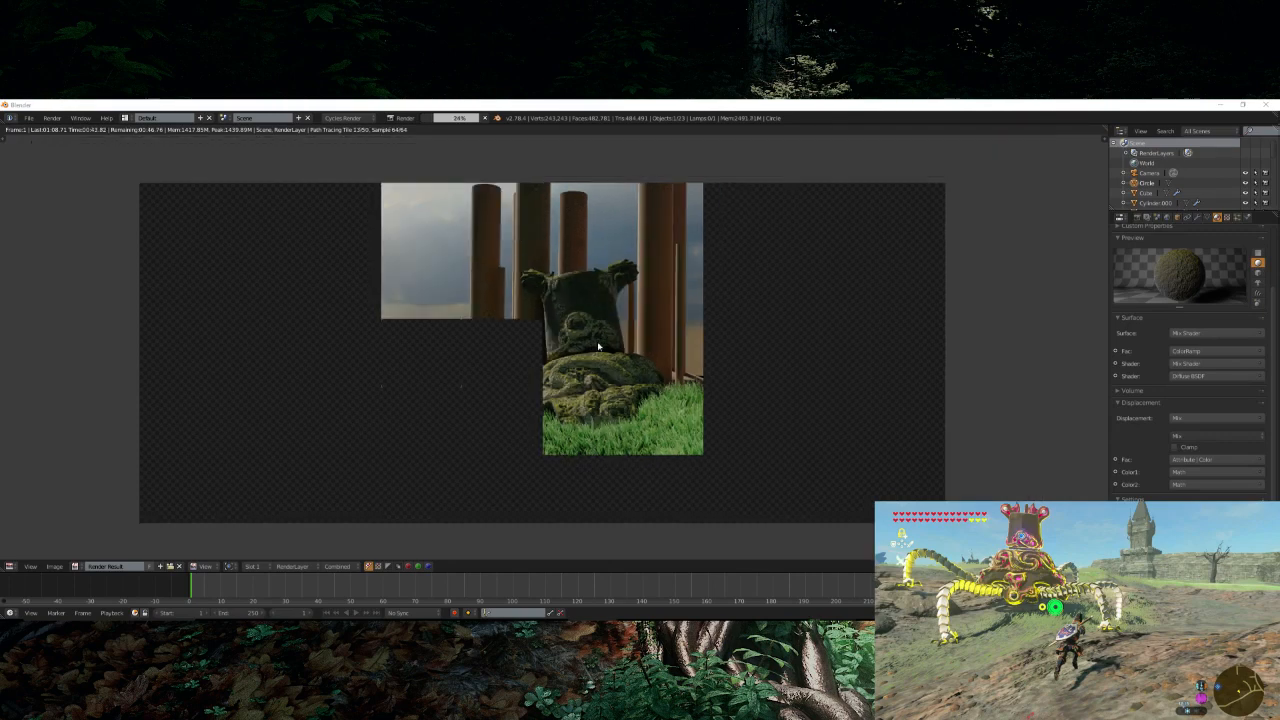
scroll(598, 346, "up", 2)
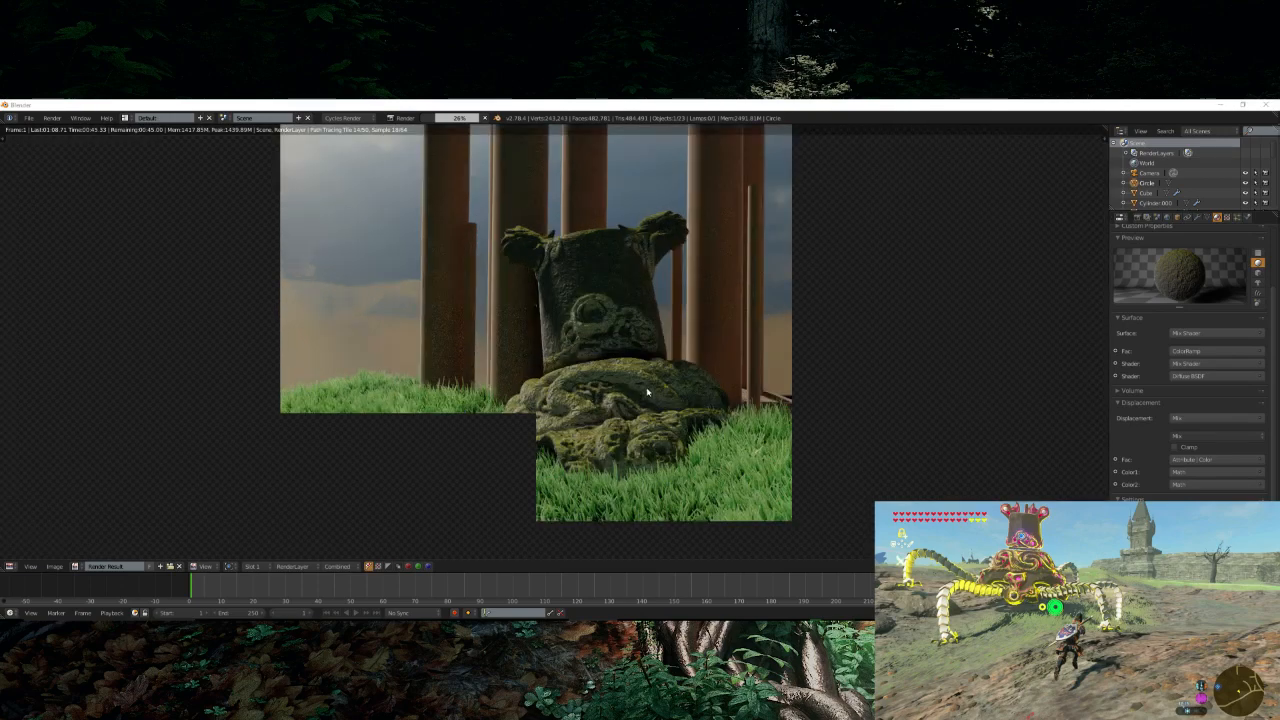
scroll(647, 392, "up", 3)
scroll(647, 392, "down", 2)
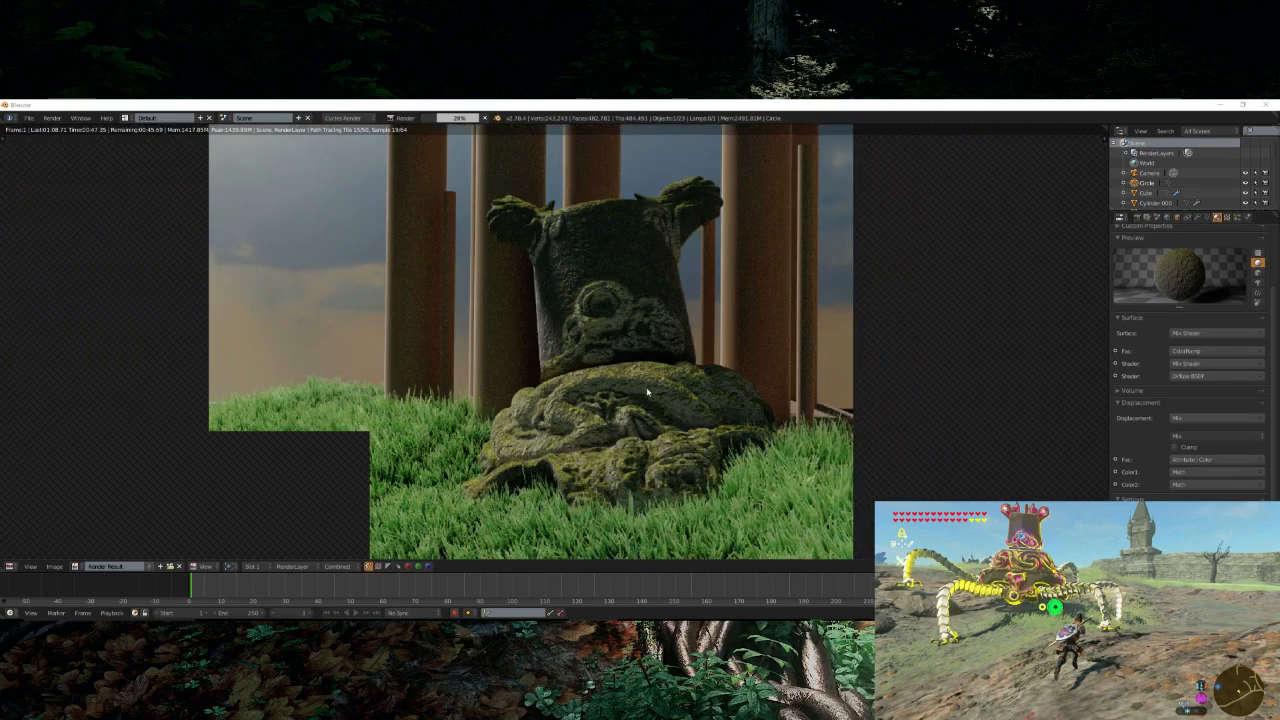
scroll(640, 392, "down", 2)
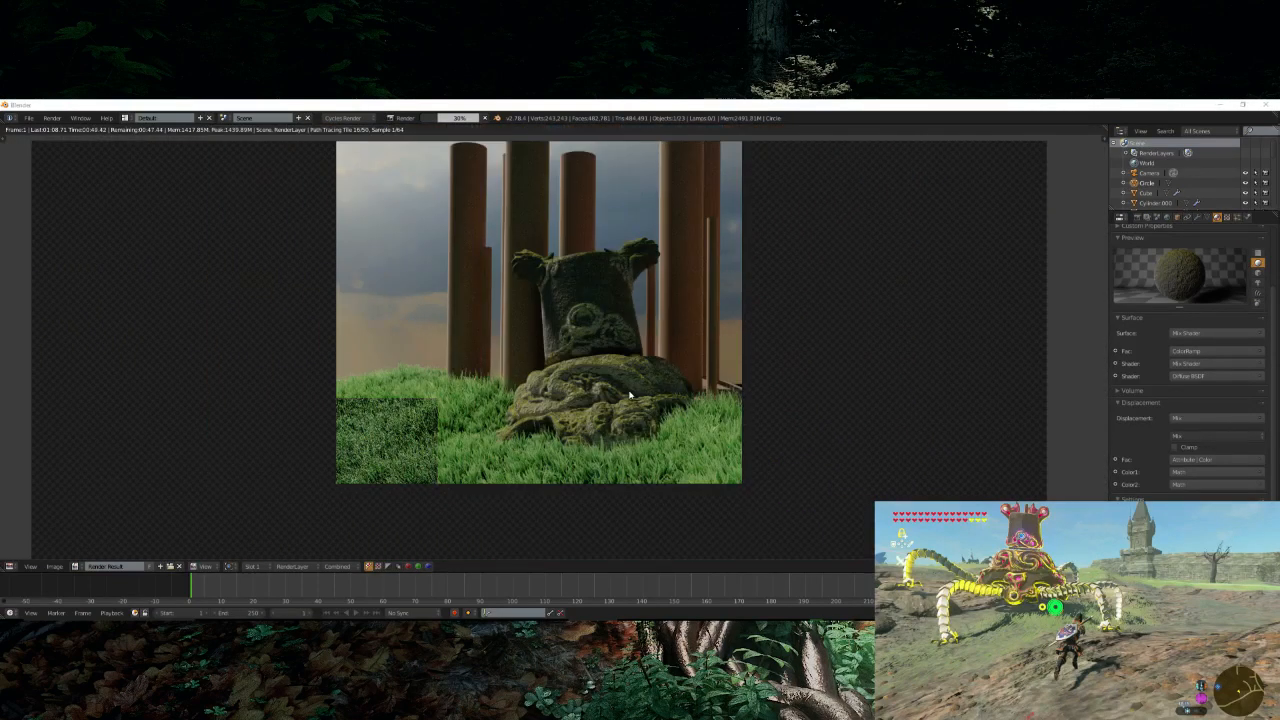
middle_click_drag(612, 433, 598, 403)
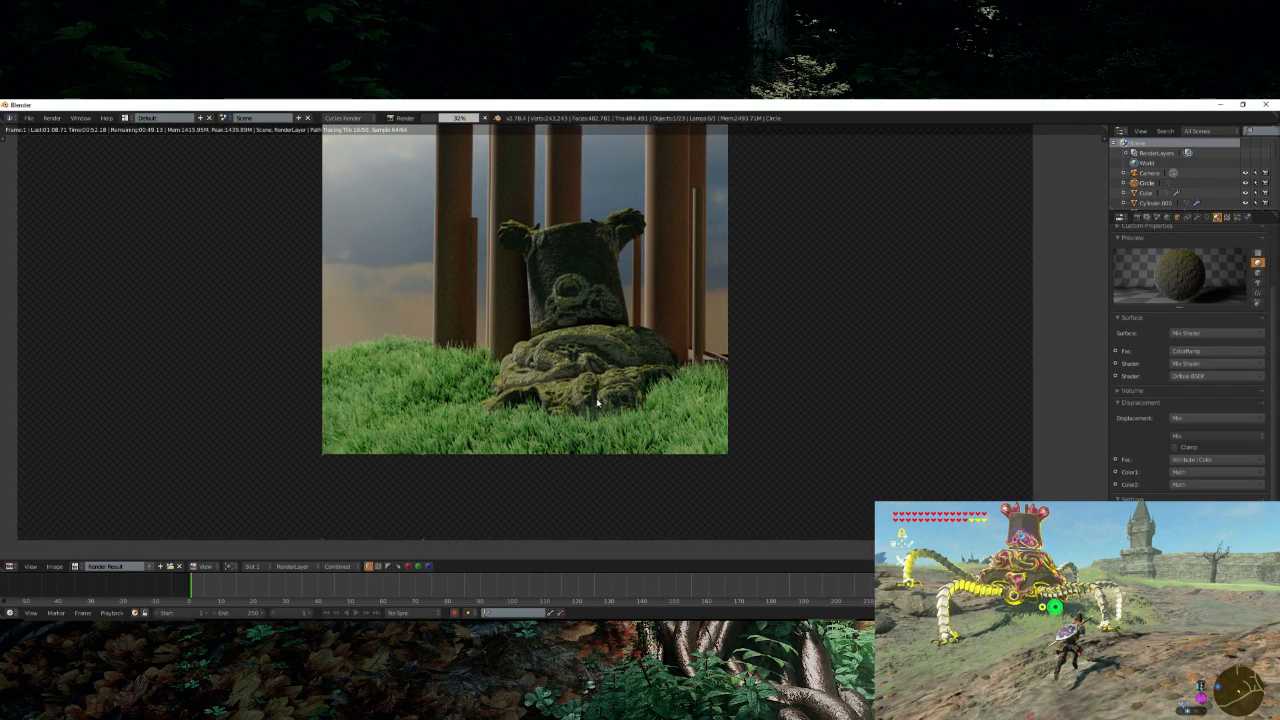
scroll(597, 403, "down", 1)
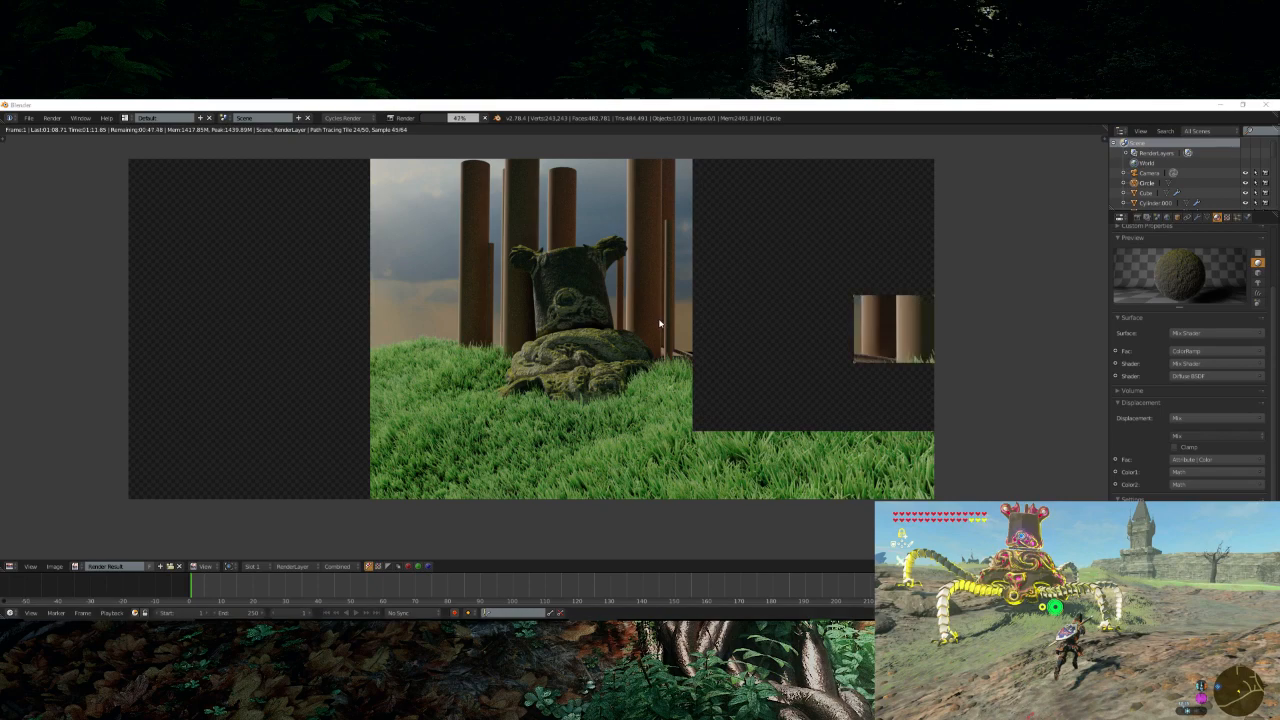
scroll(650, 325, "up", 3)
scroll(648, 327, "up", 4)
scroll(655, 290, "down", 5)
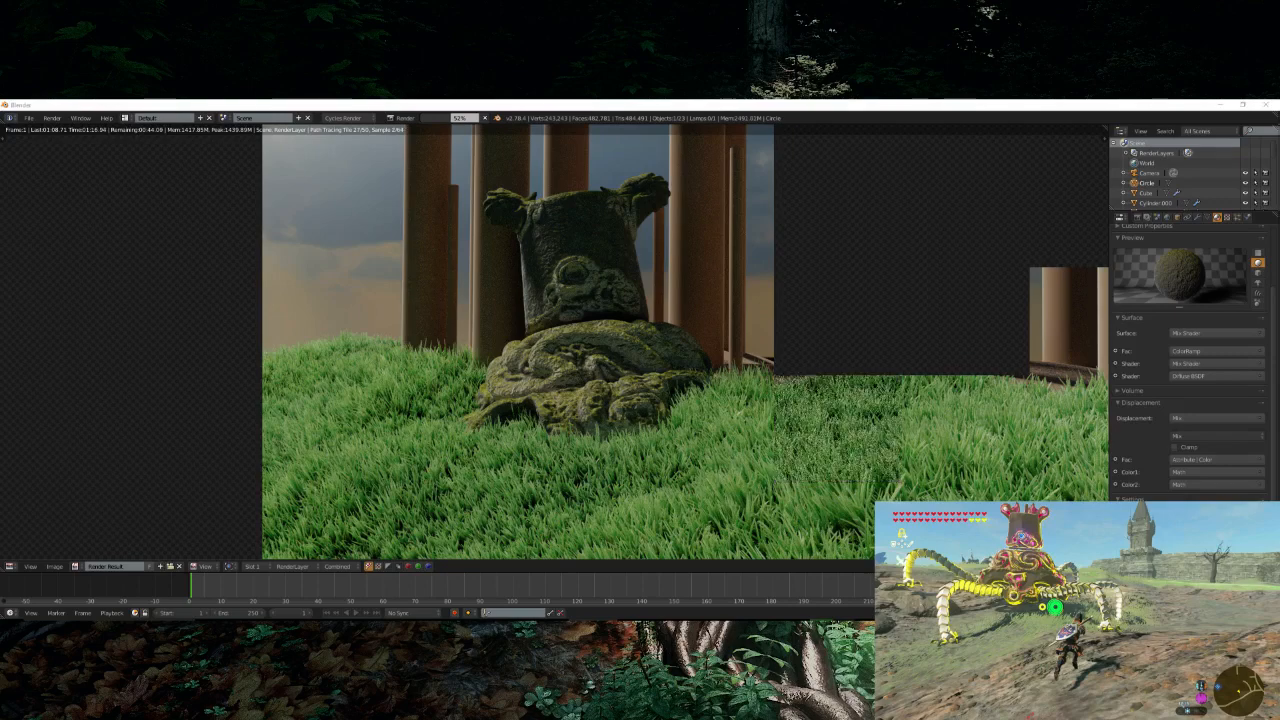
scroll(619, 308, "down", 3)
scroll(619, 308, "up", 2)
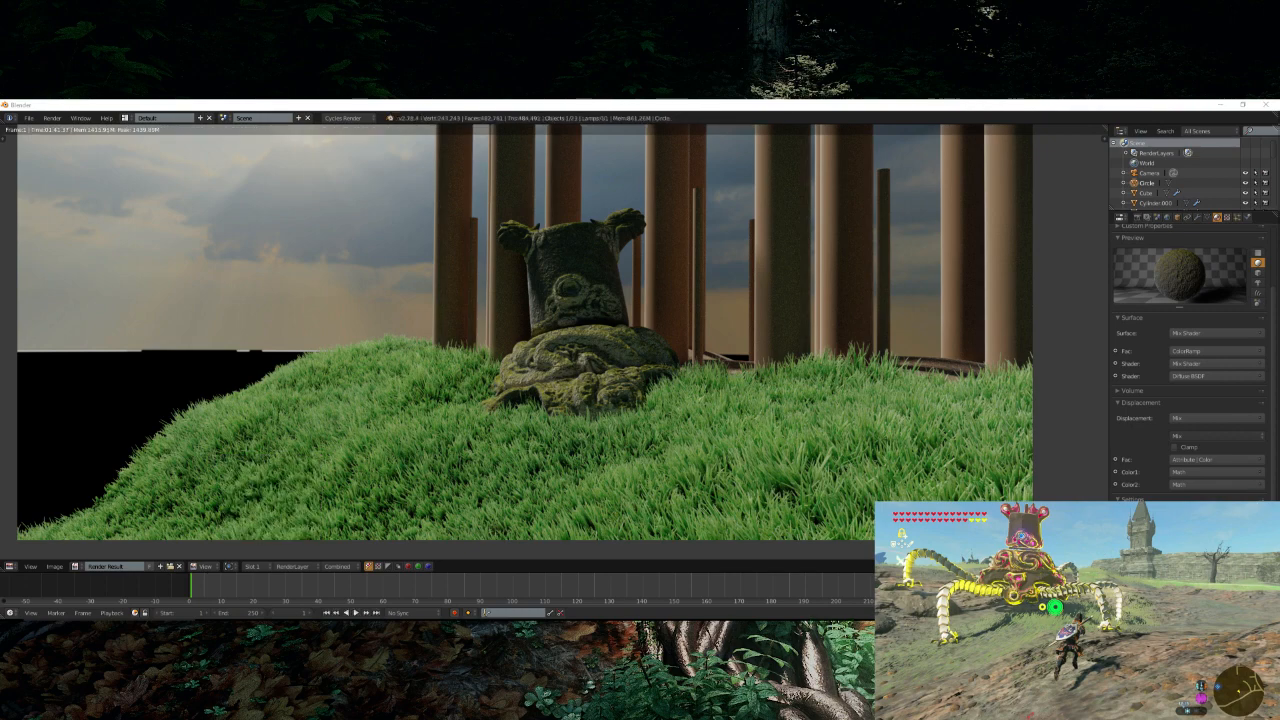
- Inspect the moss and stone relief on the Guardian's body close up in the finished render and close the render view
scroll(527, 352, "down", 2)
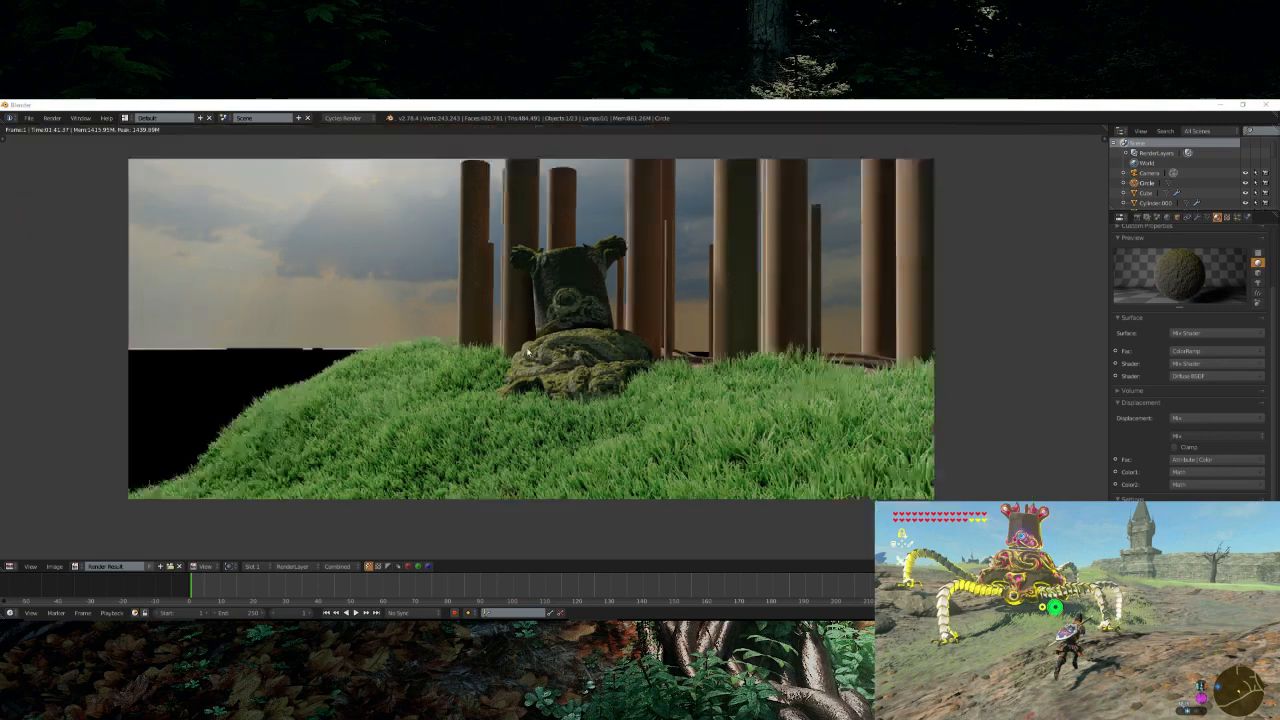
scroll(527, 352, "up", 1)
scroll(527, 353, "up", 6)
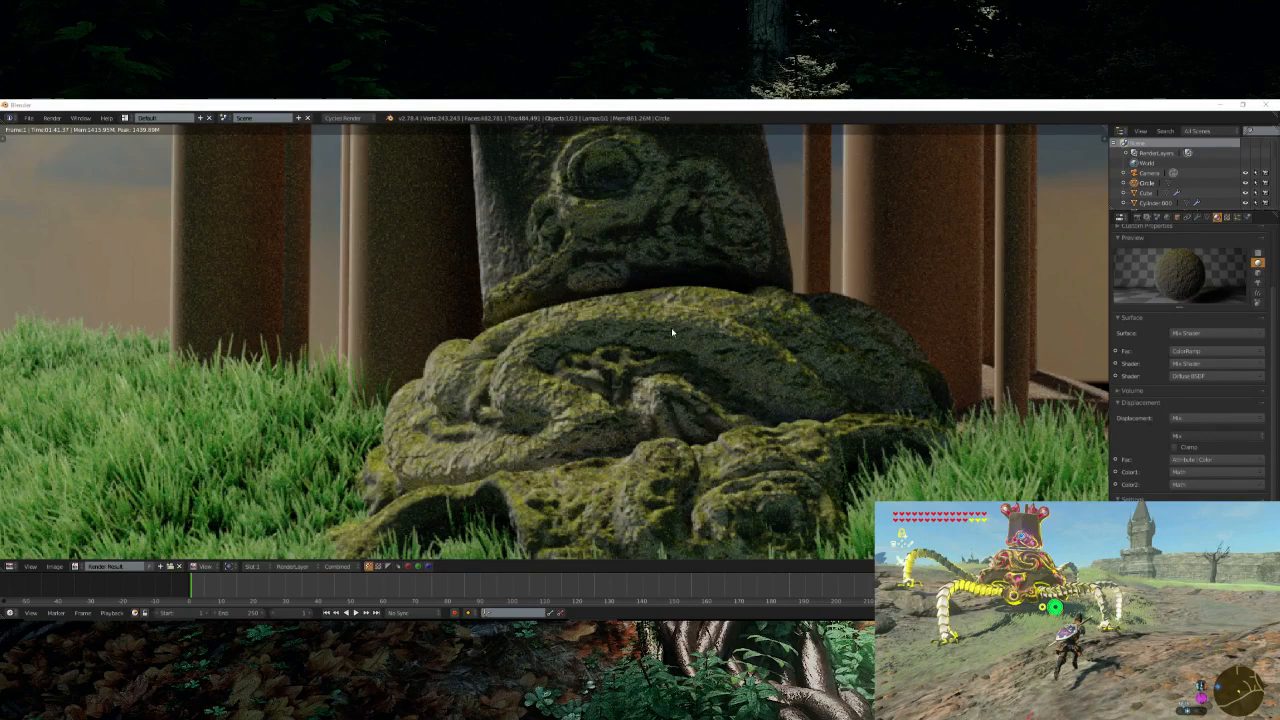
scroll(531, 410, "down", 2)
scroll(531, 410, "up", 3)
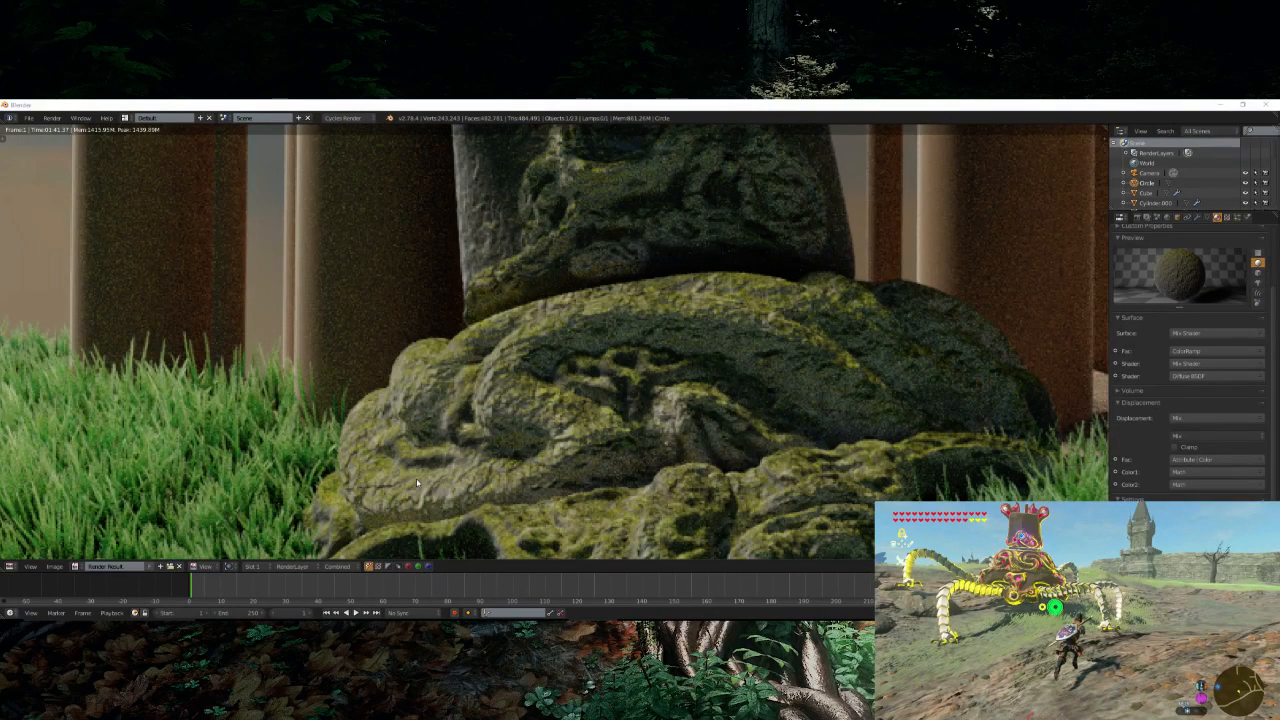
scroll(737, 408, "down", 7)
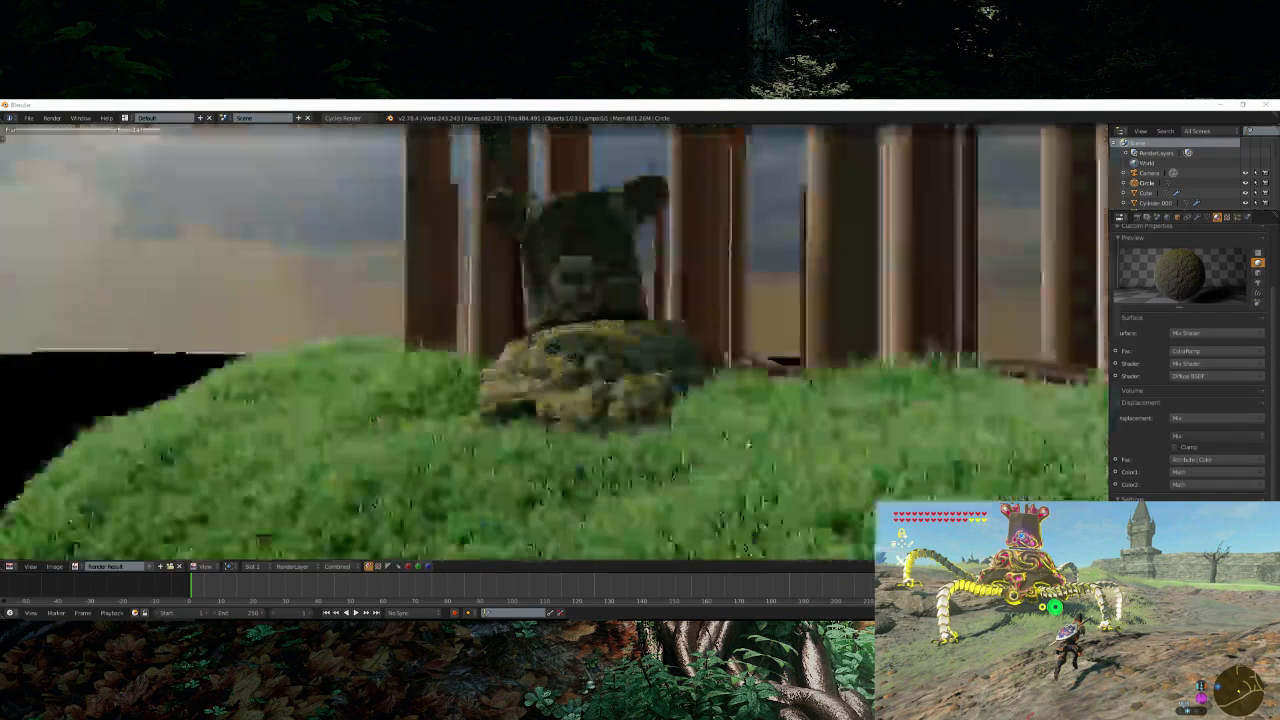
scroll(655, 426, "up", 5)
key("Escape")
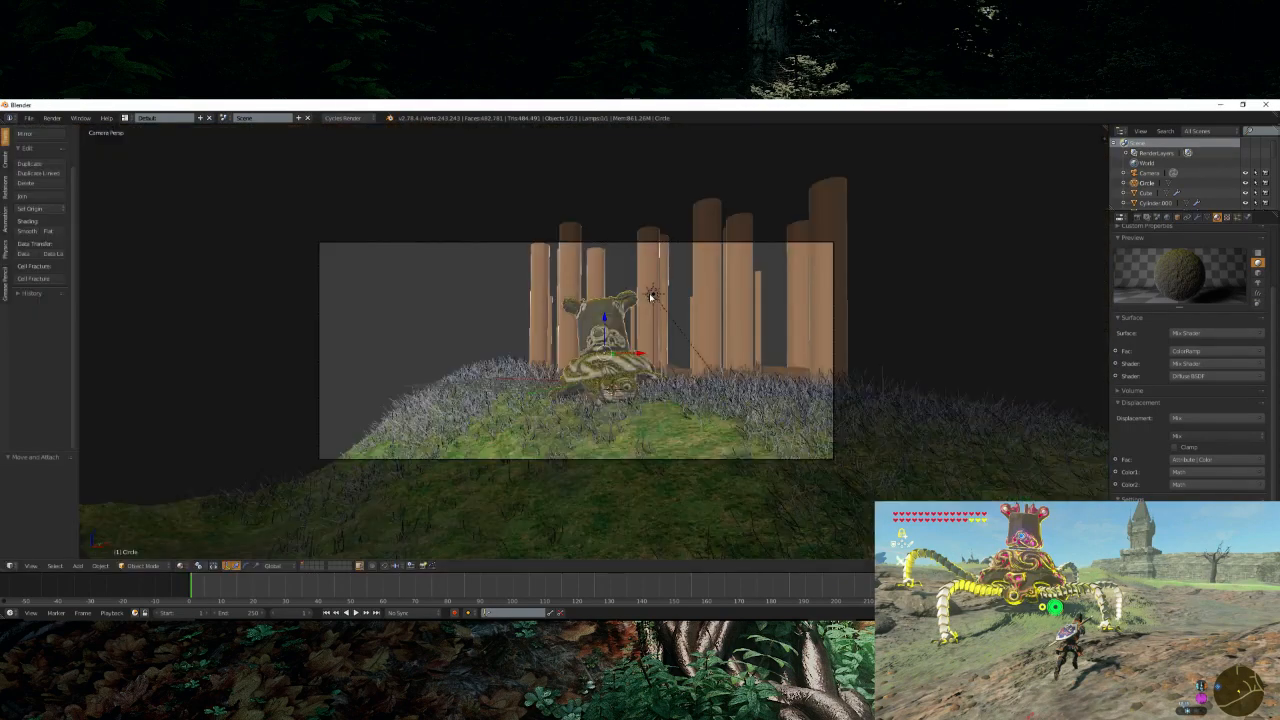
- Split the 3D view vertically and show the Guardian's material in a Node Editor beside the camera view
scroll(651, 296, "up", 3)
scroll(651, 296, "down", 1)
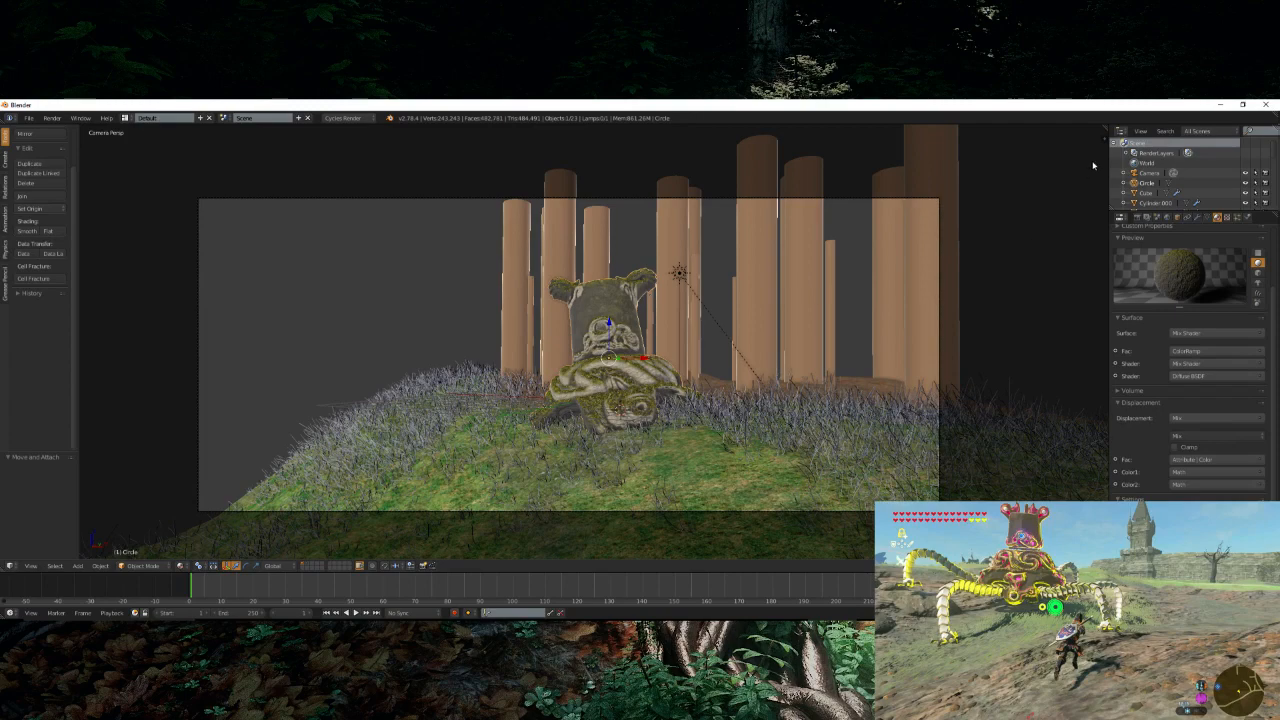
left_click_drag(1105, 129, 551, 172)
left_click(566, 565)
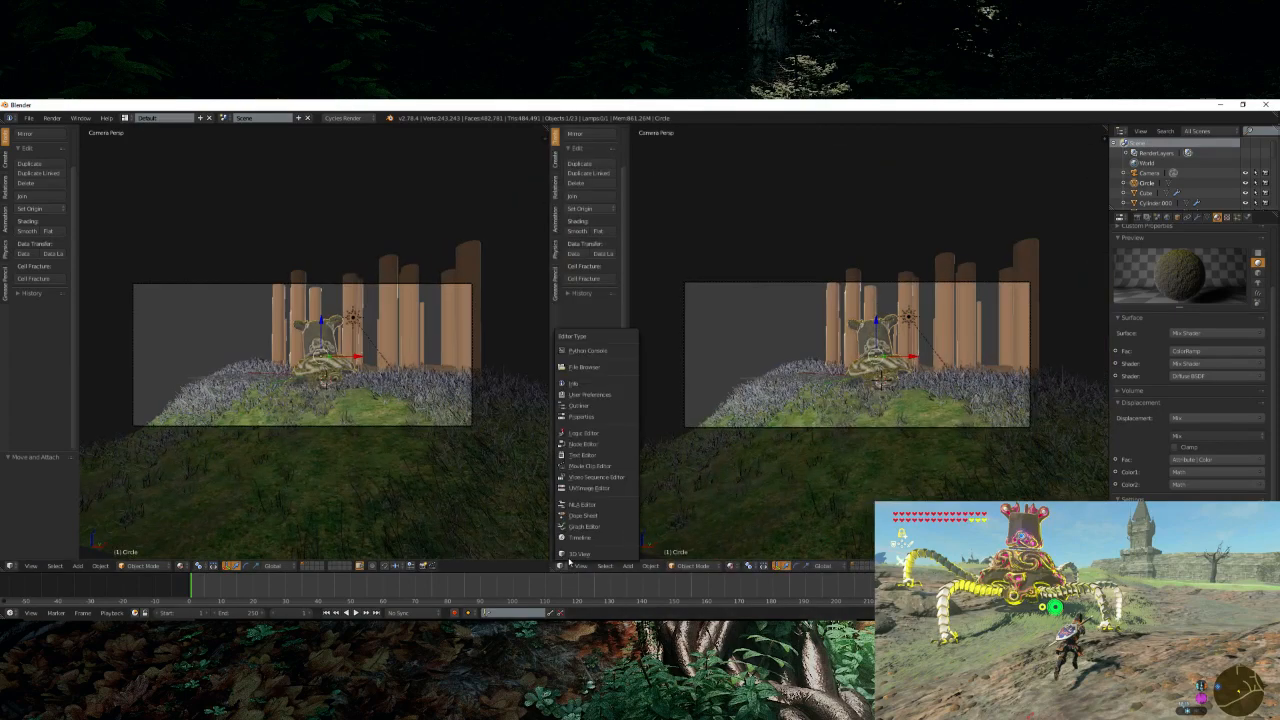
left_click(583, 444)
scroll(766, 434, "up", 4)
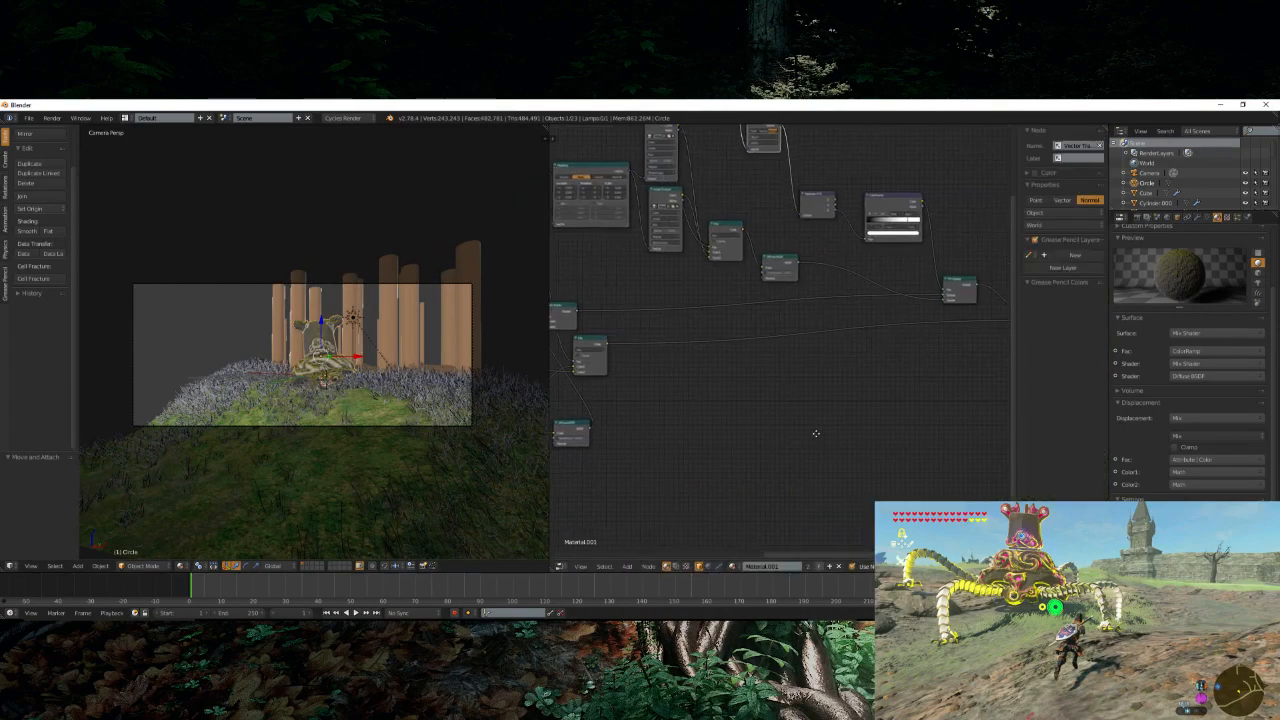
- Change the multiplier values of the two Multiply nodes that feed the displacement Mix node
scroll(816, 433, "up", 5)
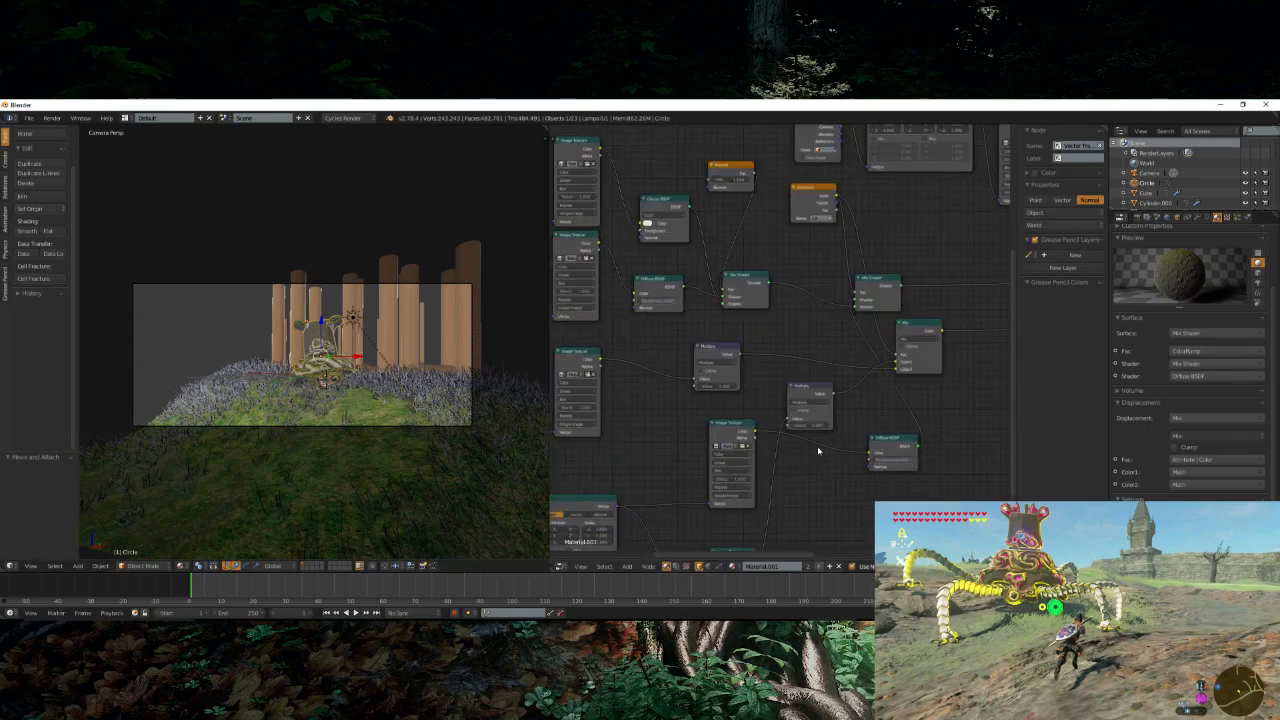
scroll(822, 446, "up", 1)
middle_click_drag(800, 484, 784, 379)
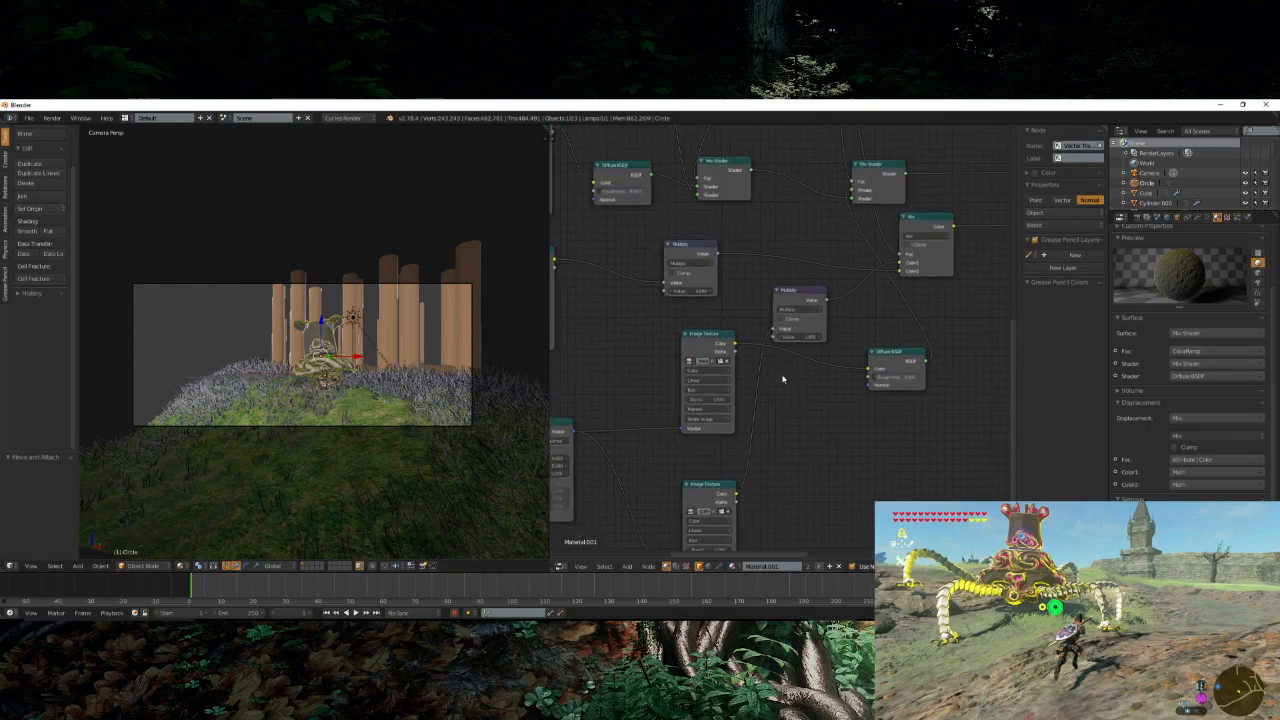
scroll(783, 379, "up", 1)
scroll(480, 400, "up", 15)
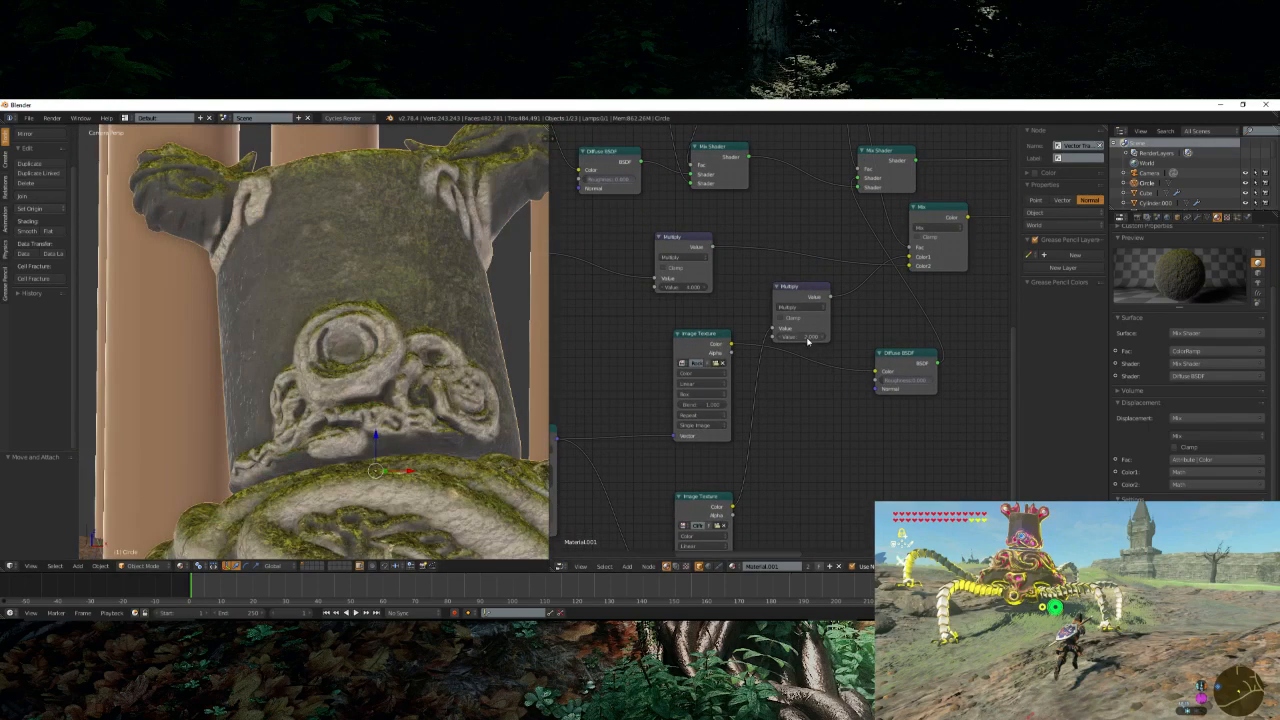
left_click(806, 338)
key("Return")
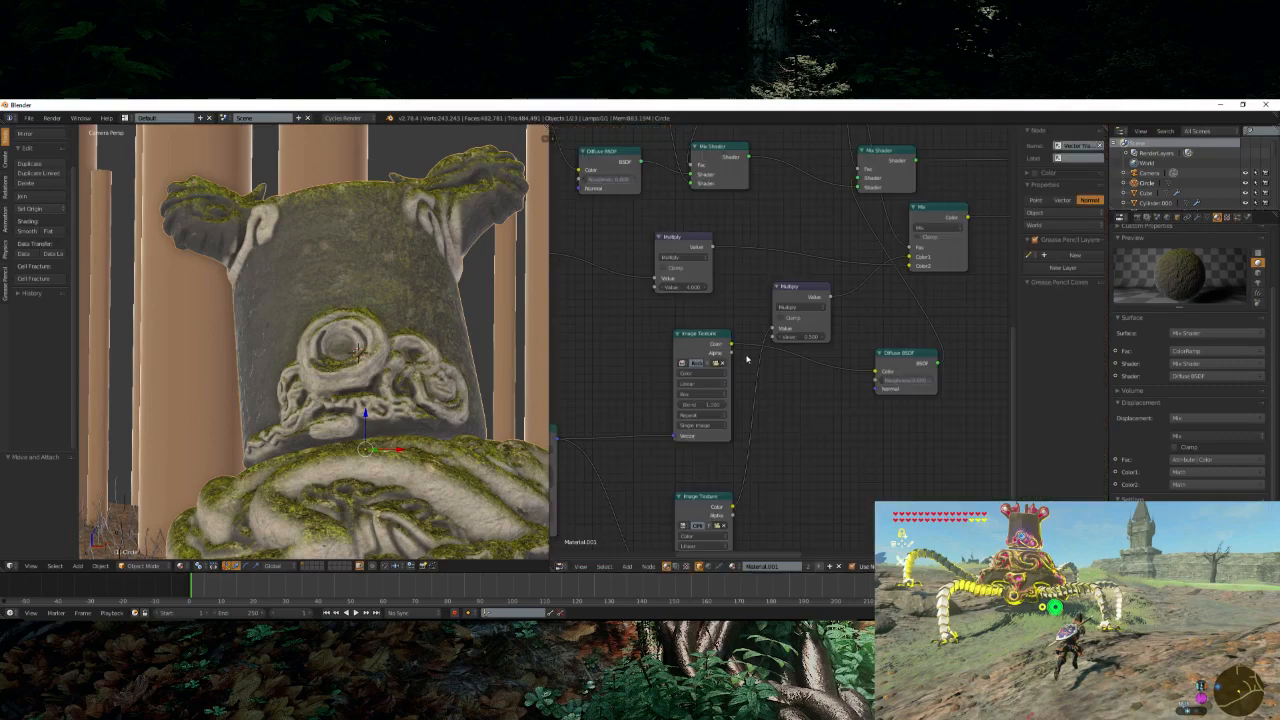
left_click(681, 287)
key("Return")
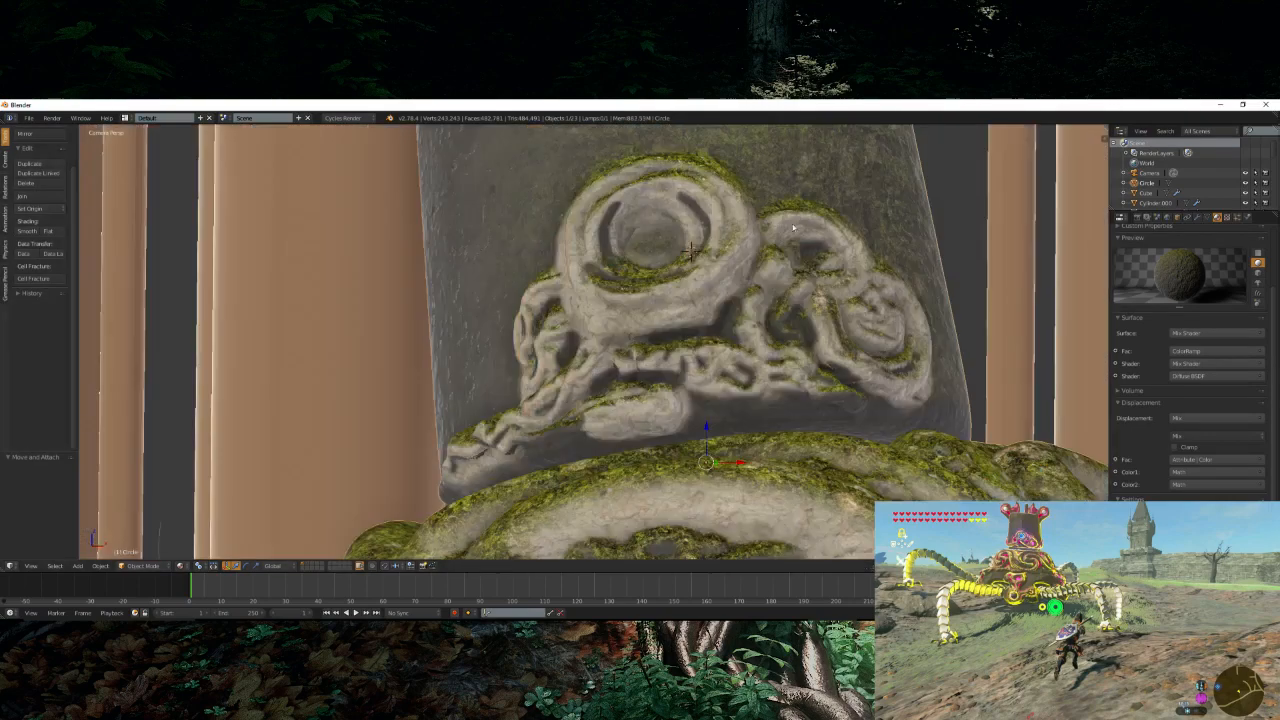
- Review the whole frame of the last render and return to the camera view
key("KP_0")
key("F12")
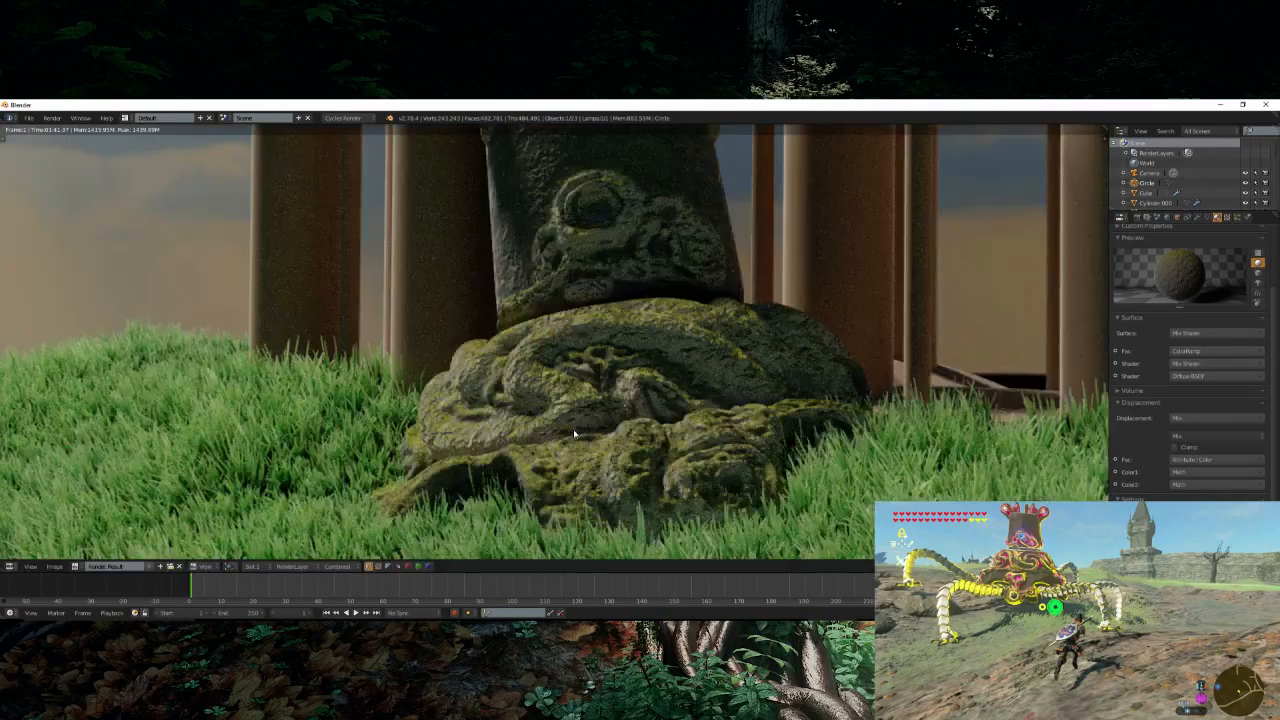
key("Home")
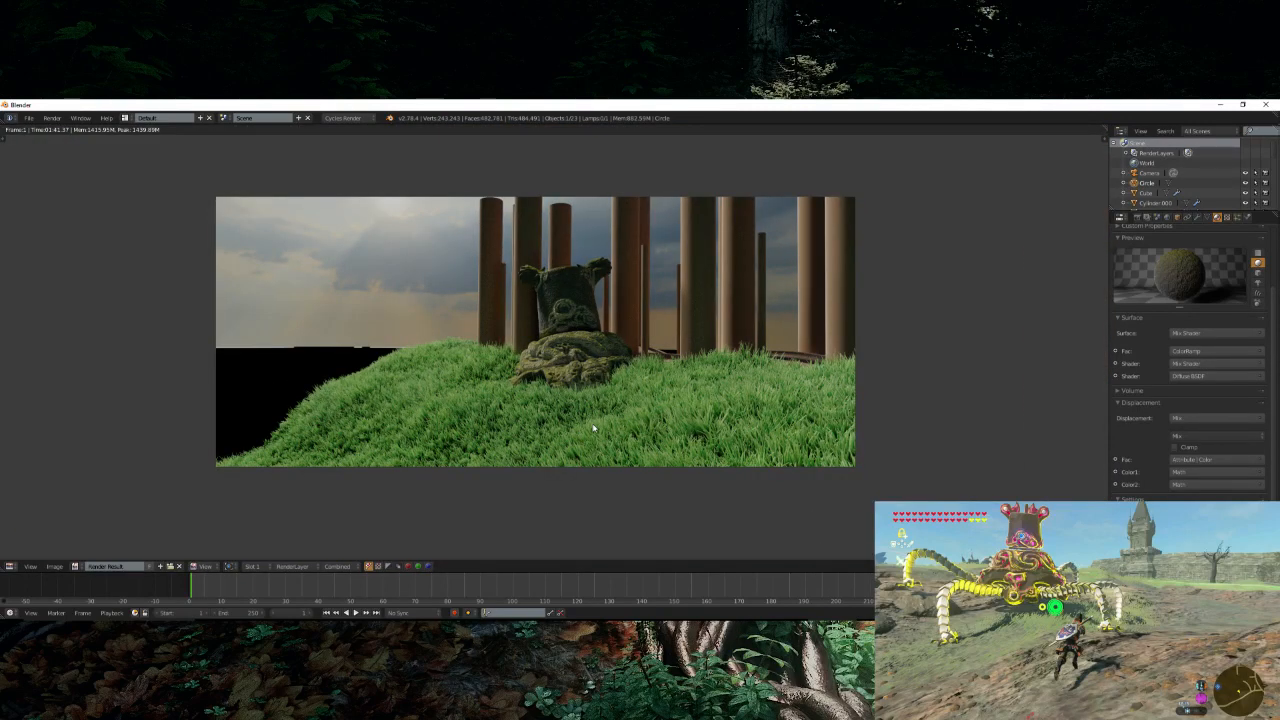
key("Escape")
- Reframe the camera with fly navigation so the Guardian sits near the centre with the cylinder trunks behind it
key("shift+f")
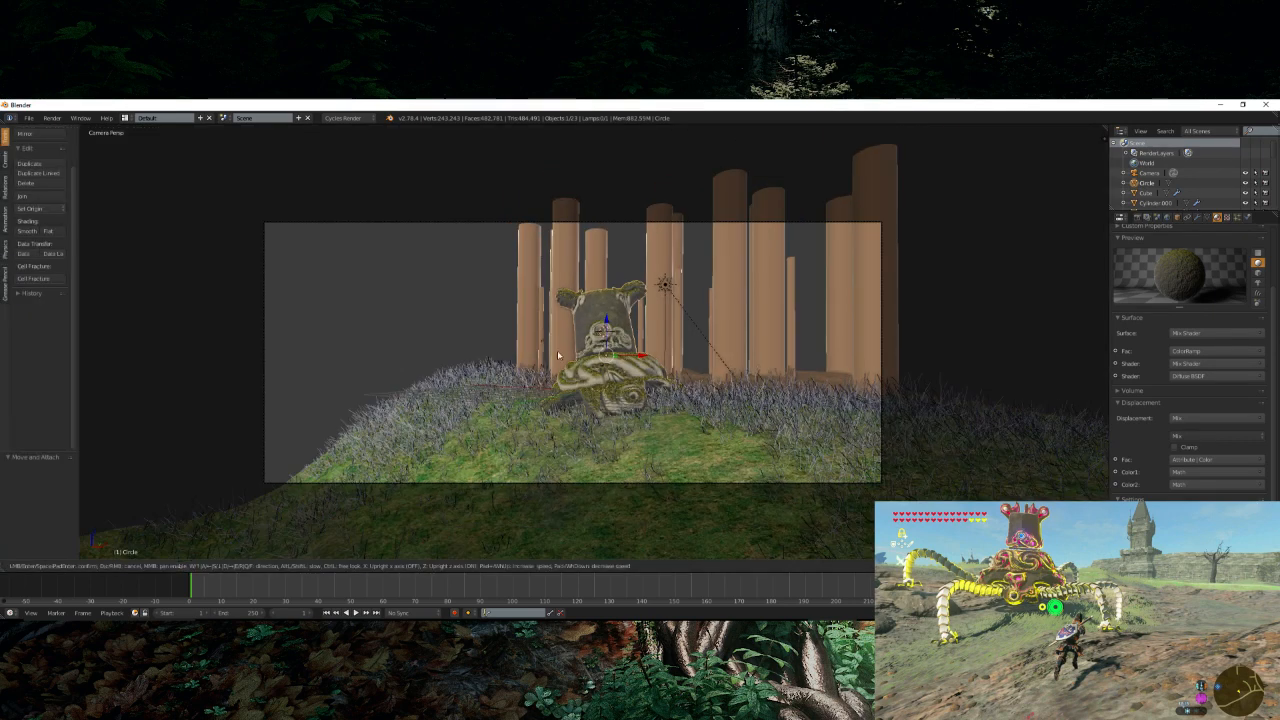
left_click(423, 351)
key("shift+f")
left_click(657, 353)
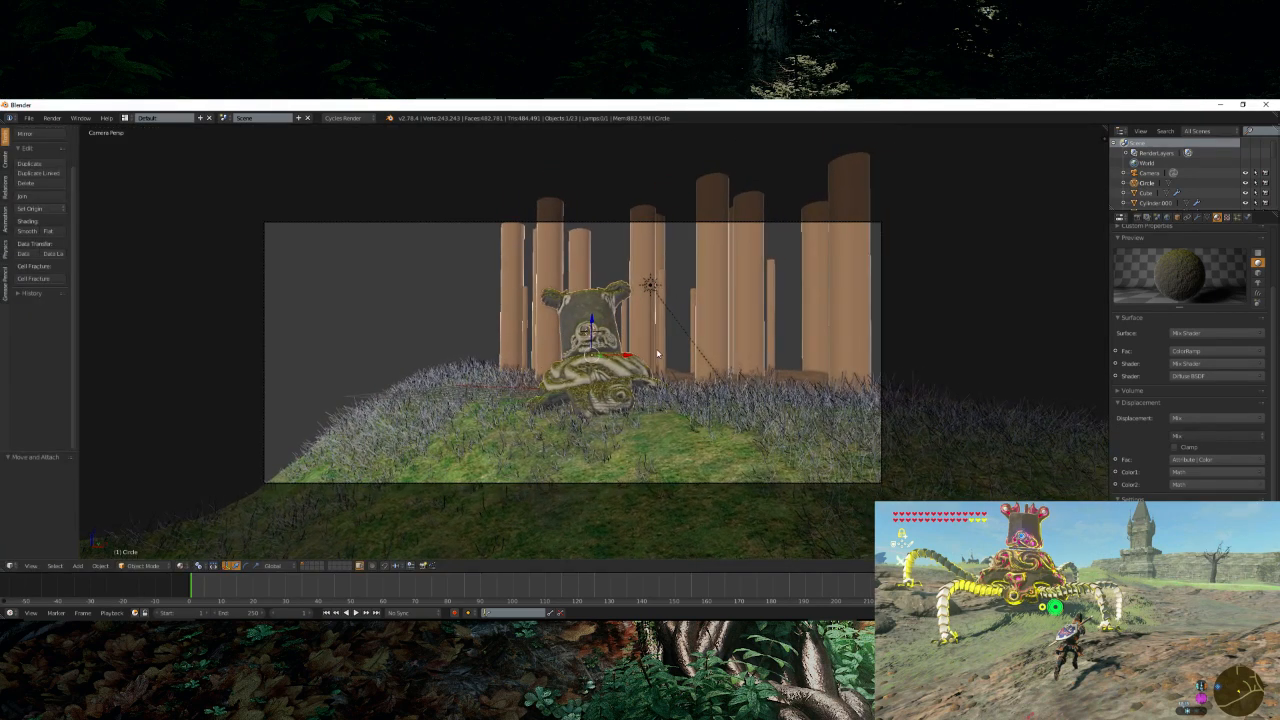
key("shift+f")
left_click(574, 354)
key("shift+f")
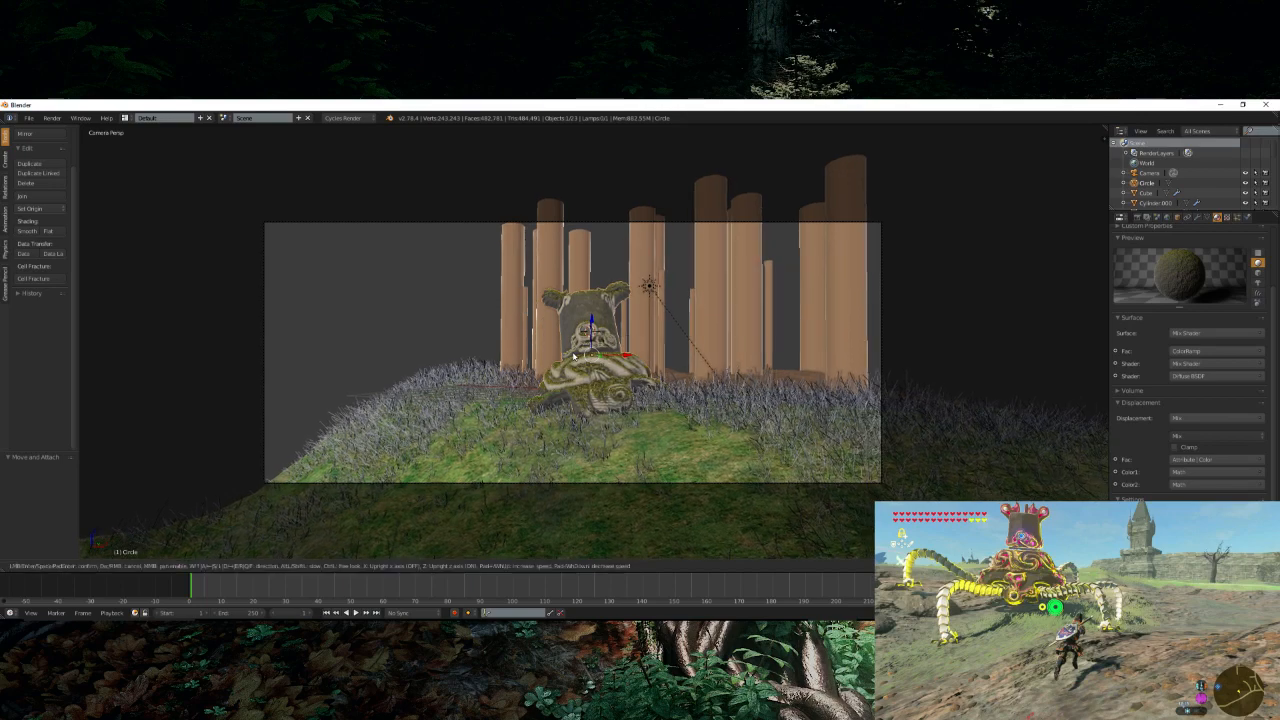
left_click(525, 357)
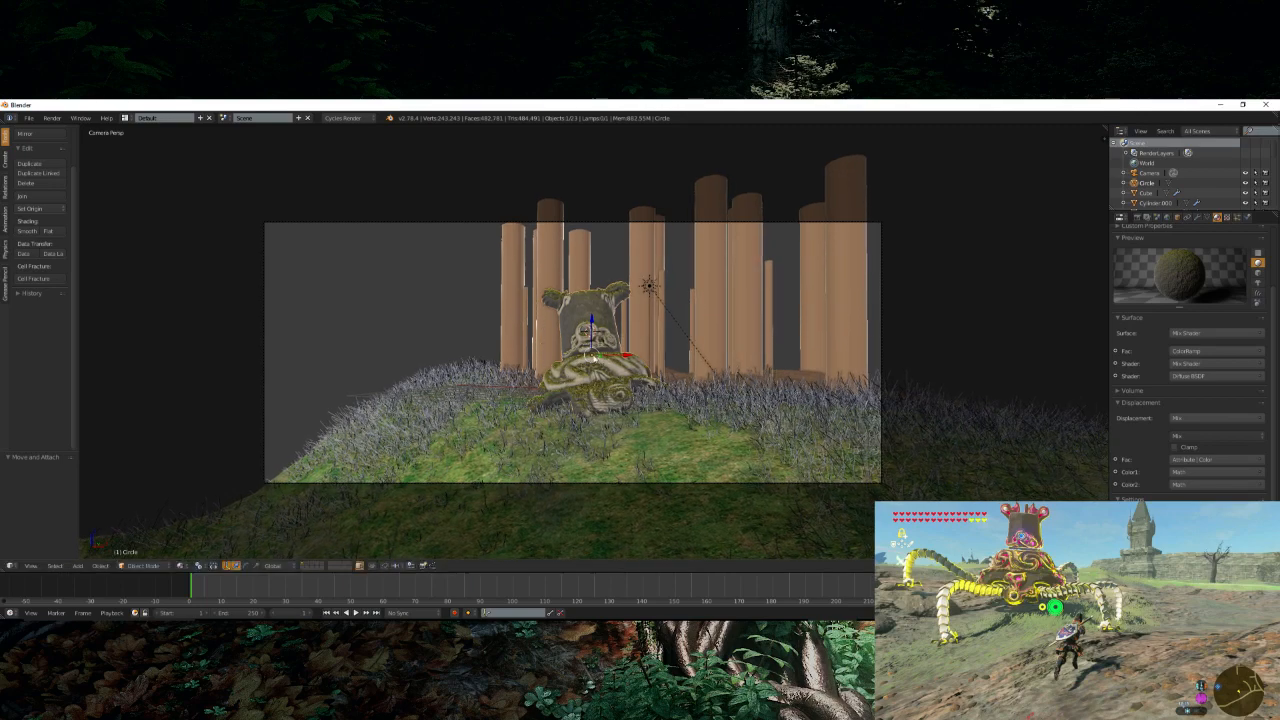
- Select the cylinder directly behind the Guardian, centre the view on it, and launch a second Blender instance
right_click(556, 278)
scroll(556, 278, "up", 1)
middle_click_drag(556, 278, 713, 439)
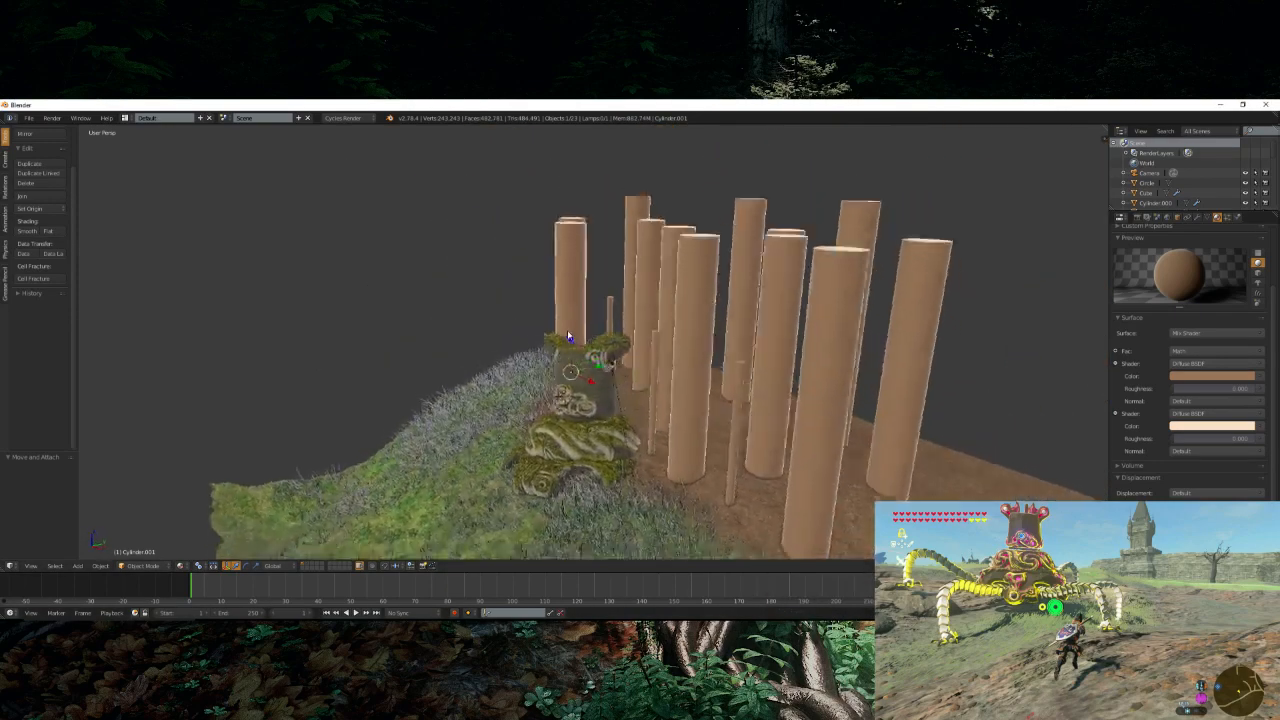
key("KP_Decimal")
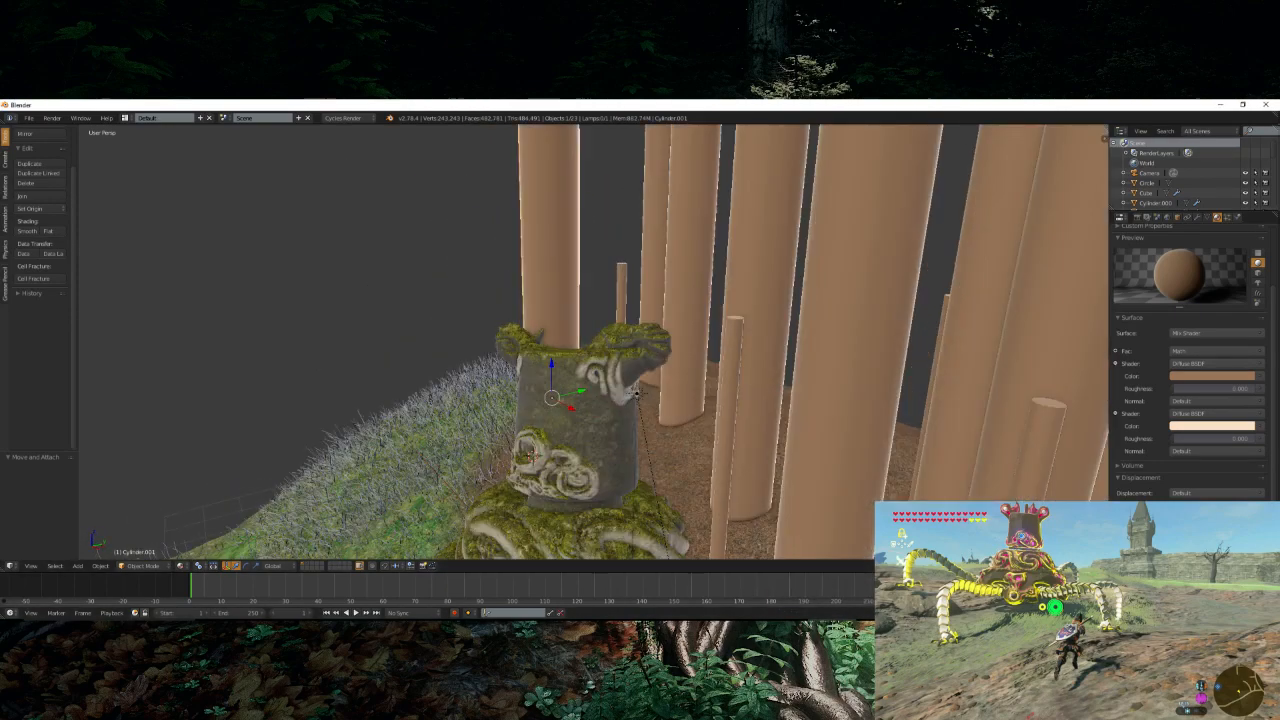
right_click(830, 629)
left_click(838, 579)
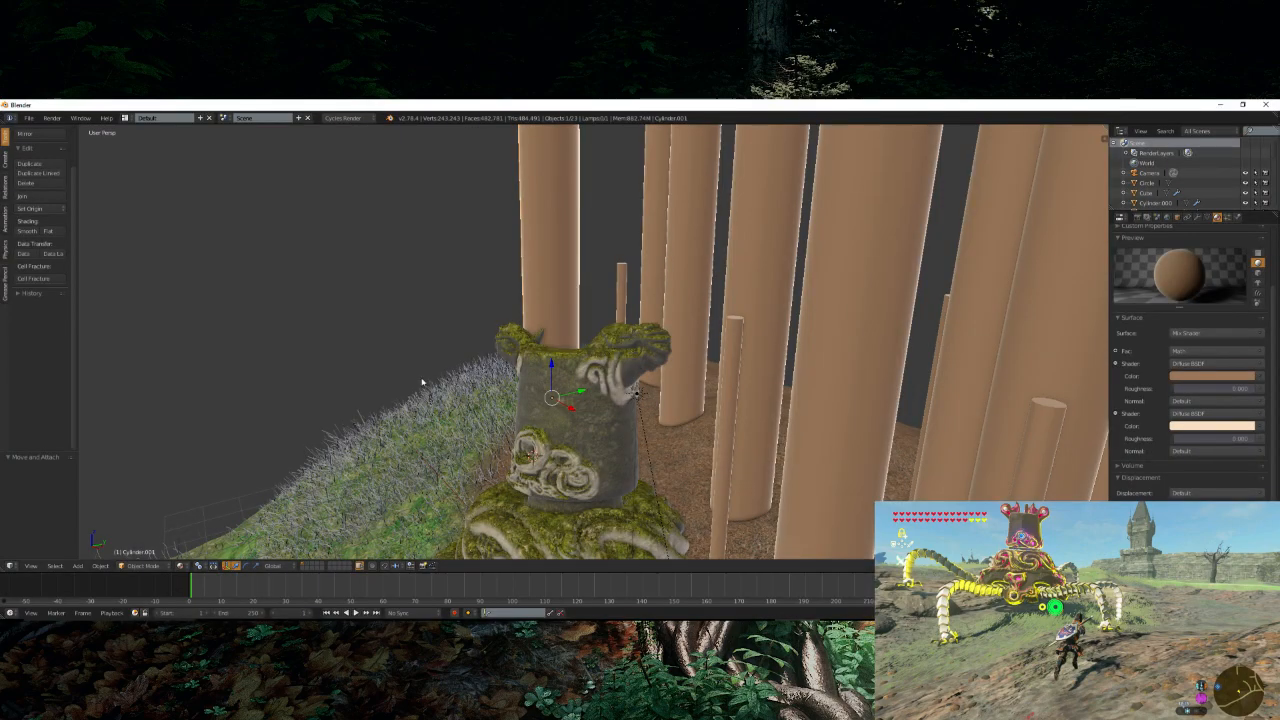
- Examine the layout of the cylinder trunks around the Guardian from above, from the side and from a distance
scroll(422, 382, "down", 5)
middle_click_drag(422, 382, 486, 397)
scroll(683, 417, "up", 5)
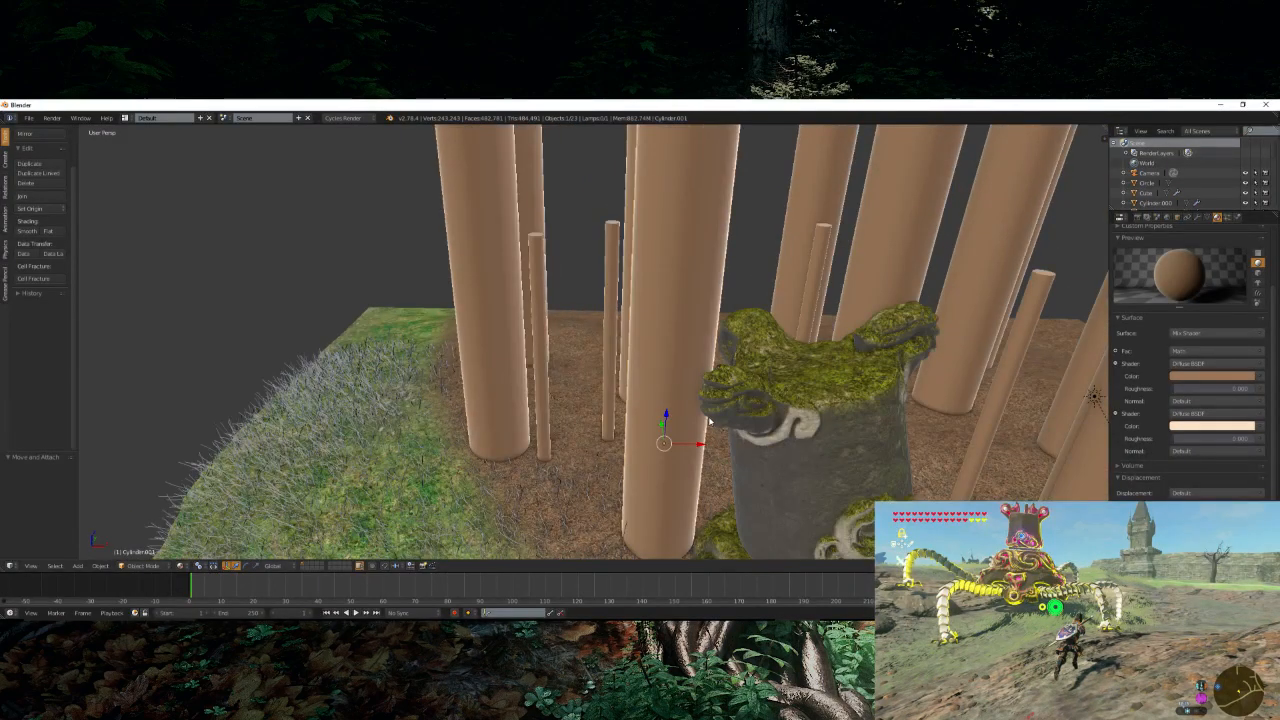
middle_click_drag(708, 420, 587, 500)
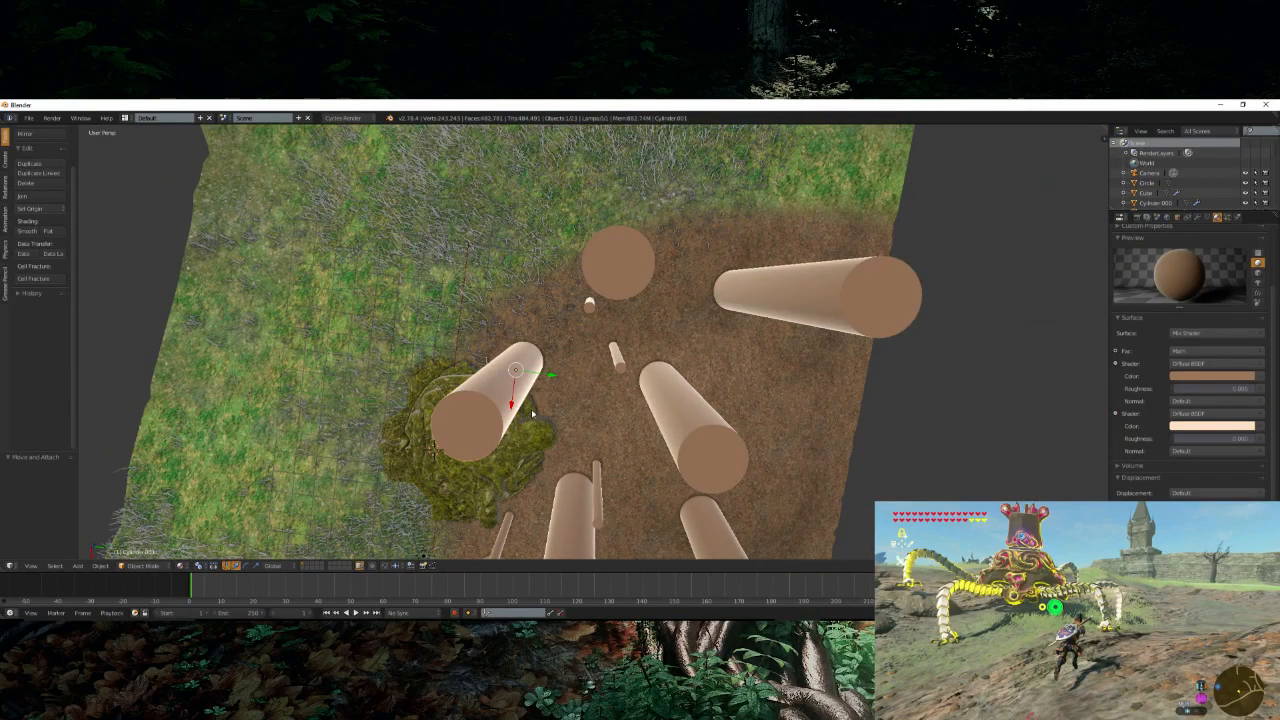
middle_click_drag(532, 413, 509, 389)
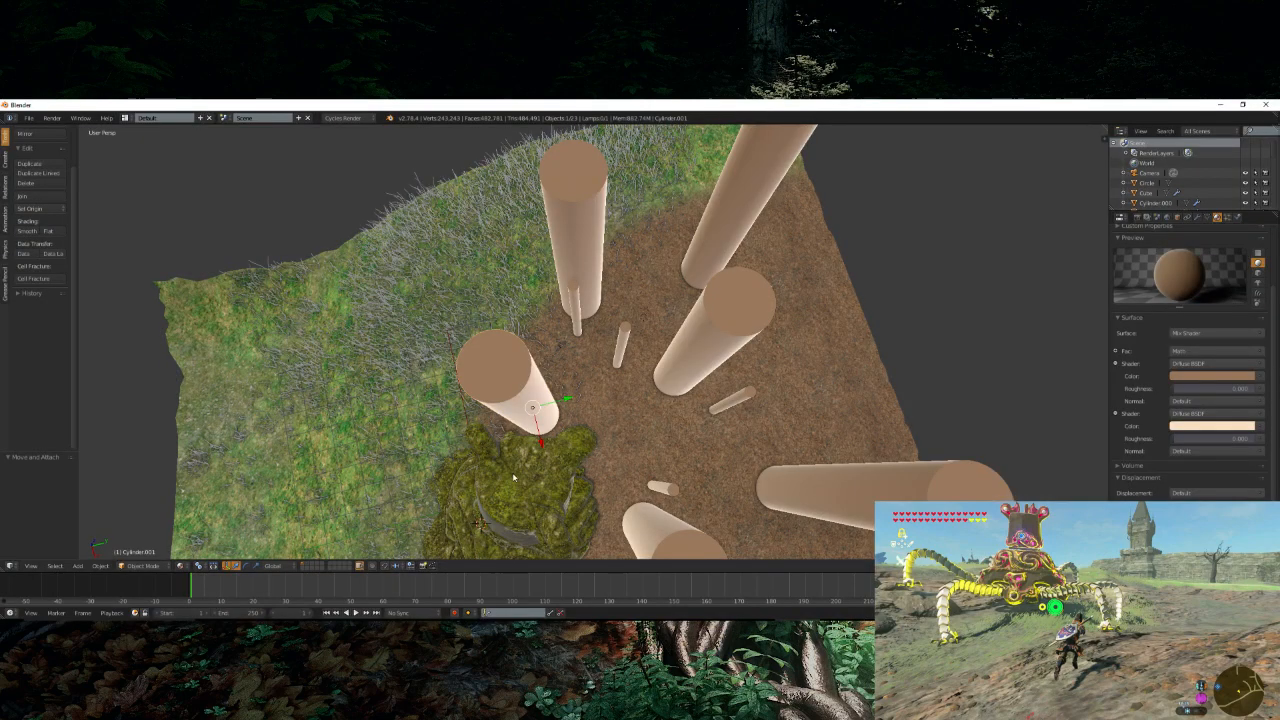
middle_click_drag(540, 440, 548, 358)
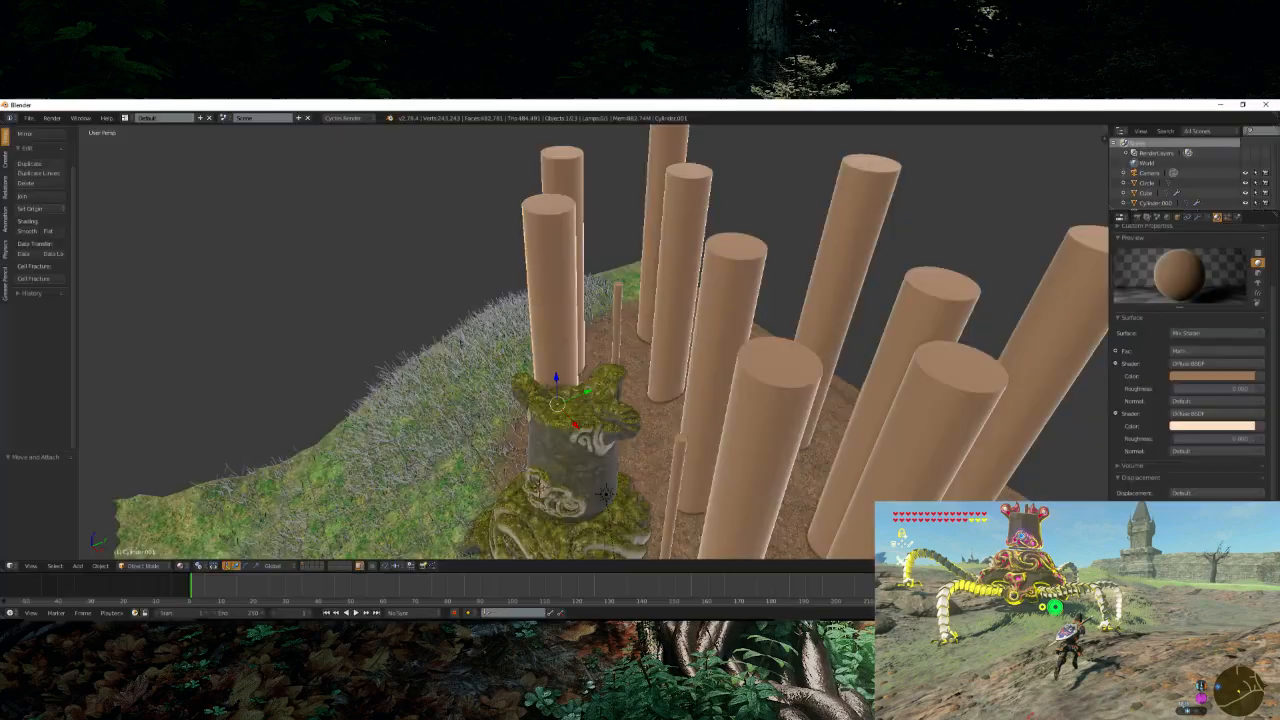
scroll(512, 430, "down", 3)
middle_click_drag(512, 430, 567, 431)
scroll(567, 435, "up", 5)
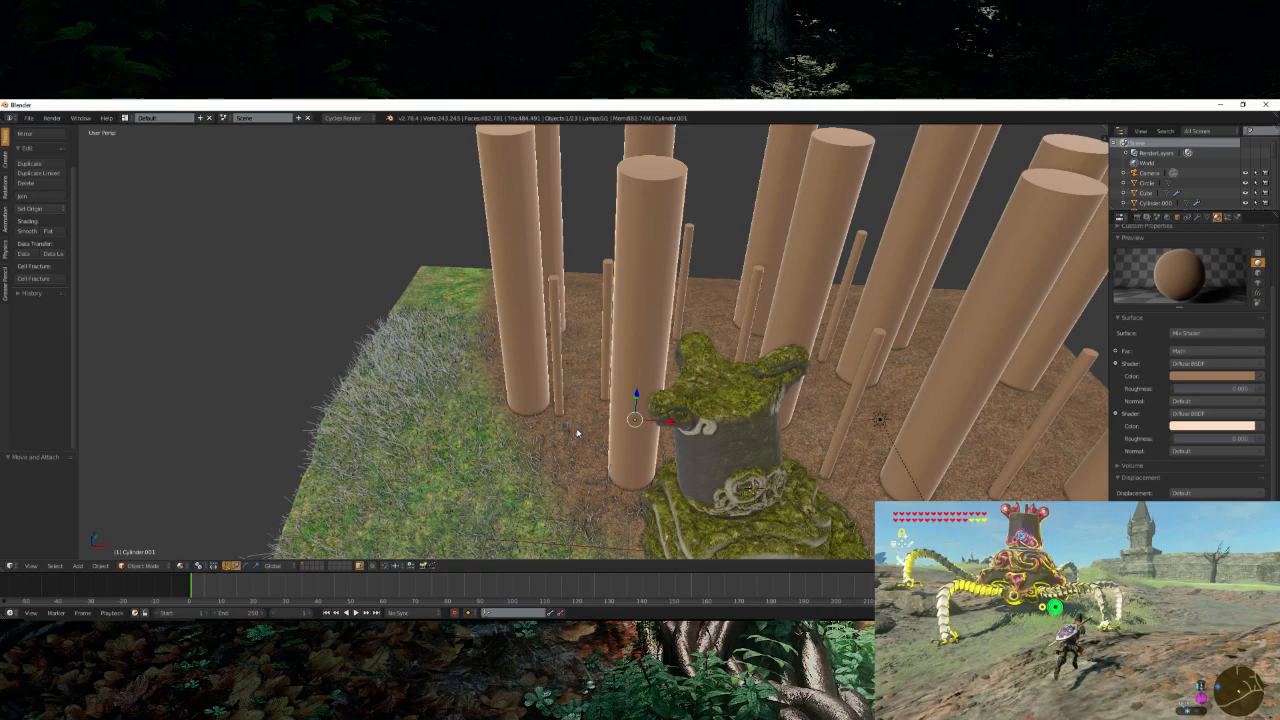
scroll(577, 432, "down", 5)
middle_click_drag(577, 432, 535, 357)
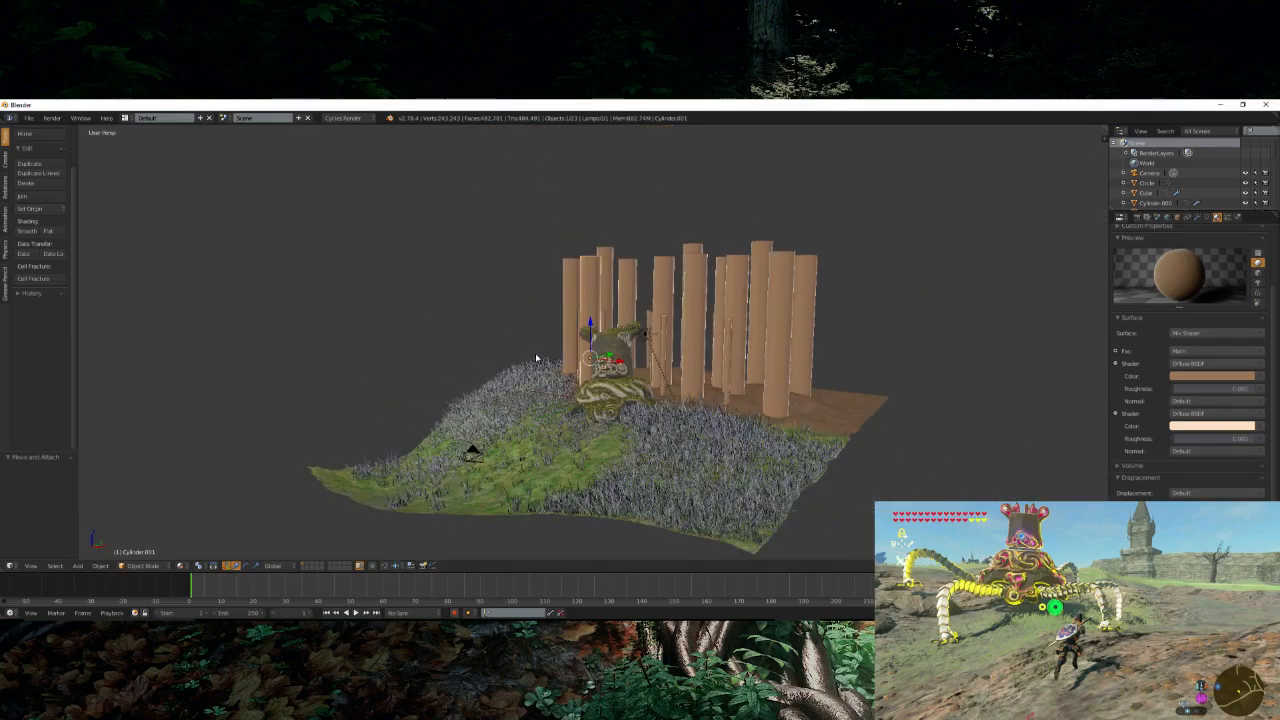
middle_click_drag(535, 357, 434, 375)
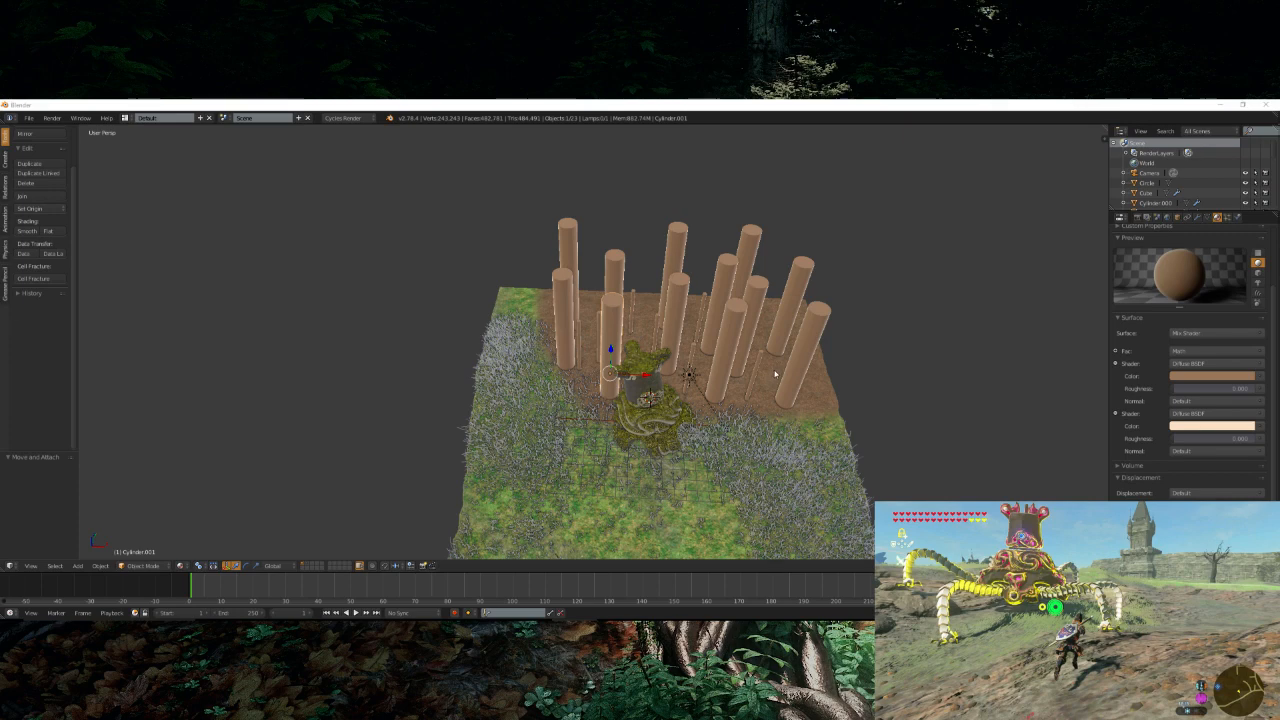
middle_click_drag(775, 374, 745, 341)
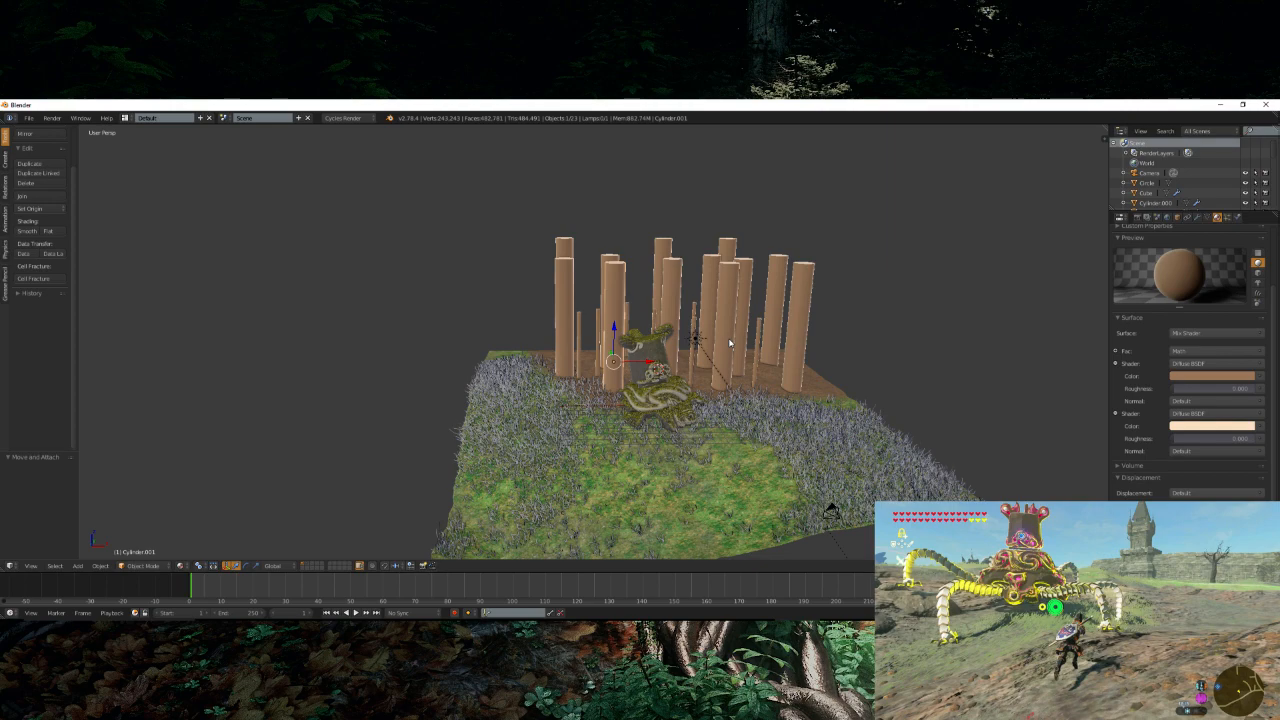
middle_click_drag(730, 343, 650, 400)
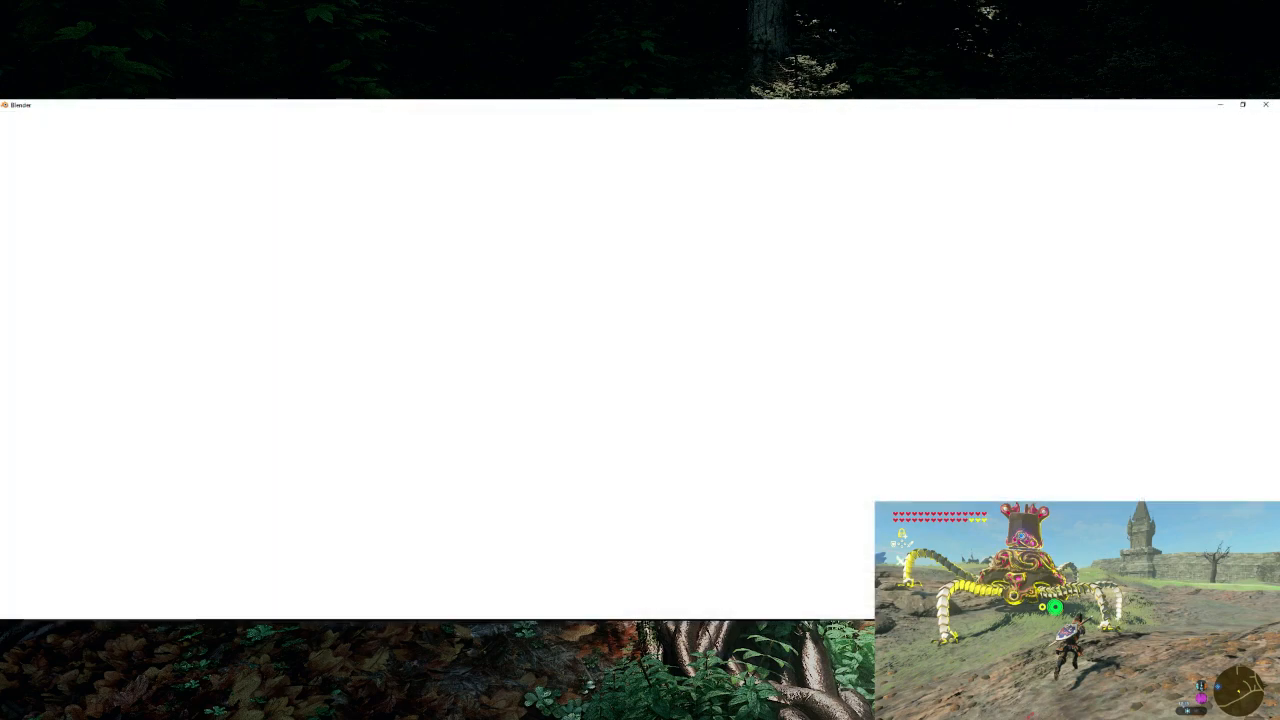
- Close the blank Blender window and launch a fresh Blender instance, dismissing its splash screen
right_click(840, 628)
left_click(837, 608)
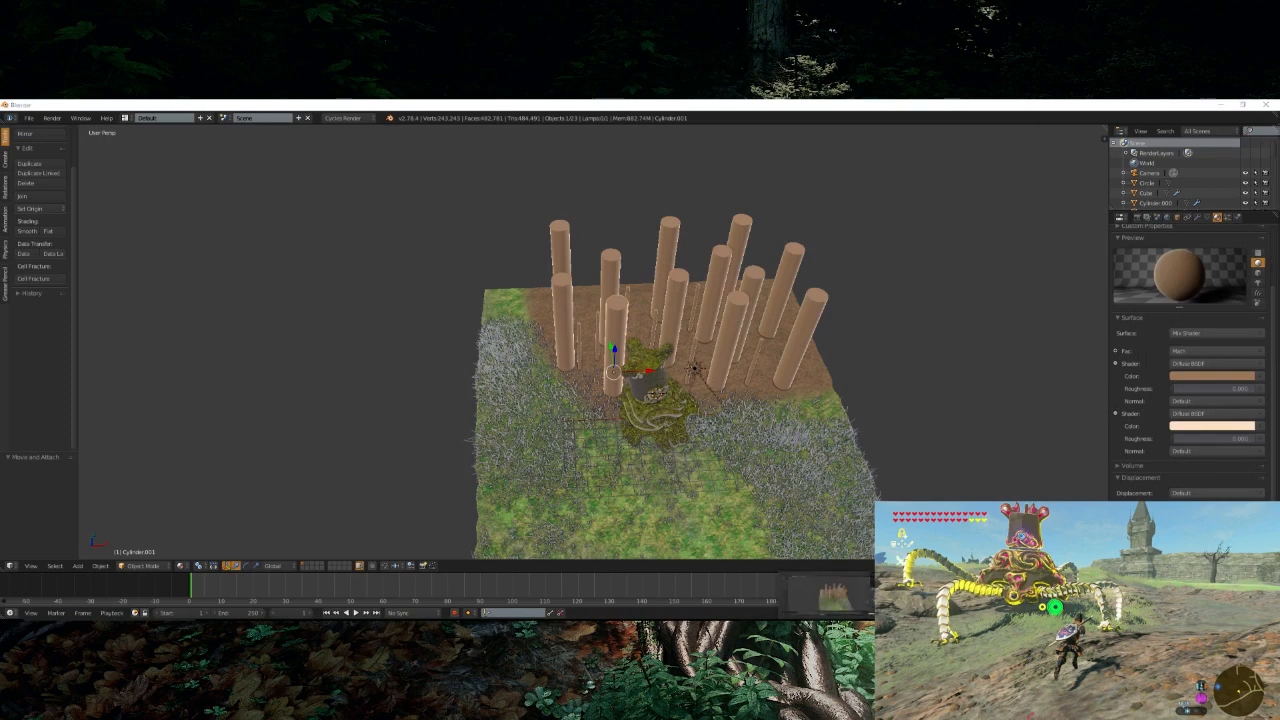
right_click(834, 628)
left_click(838, 579)
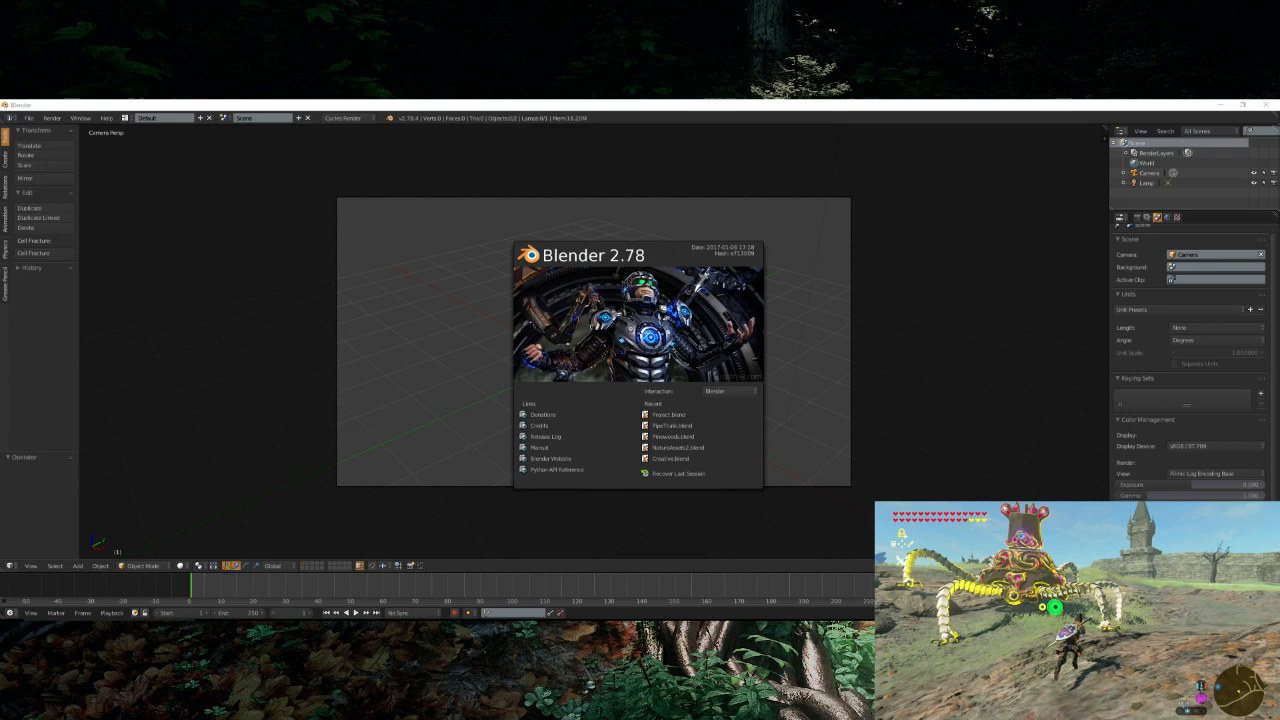
left_click(463, 358)
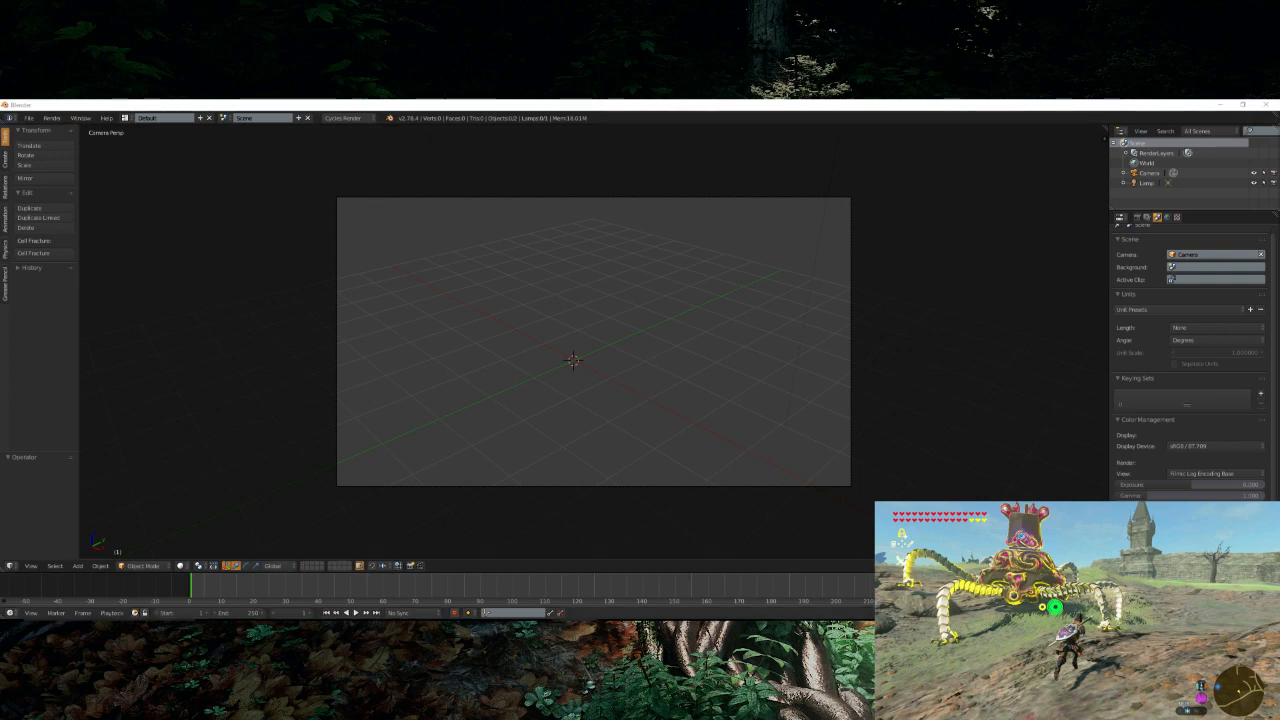
- Bring up the file browser in the new Blender instance and select Project.blend
left_click(29, 118)
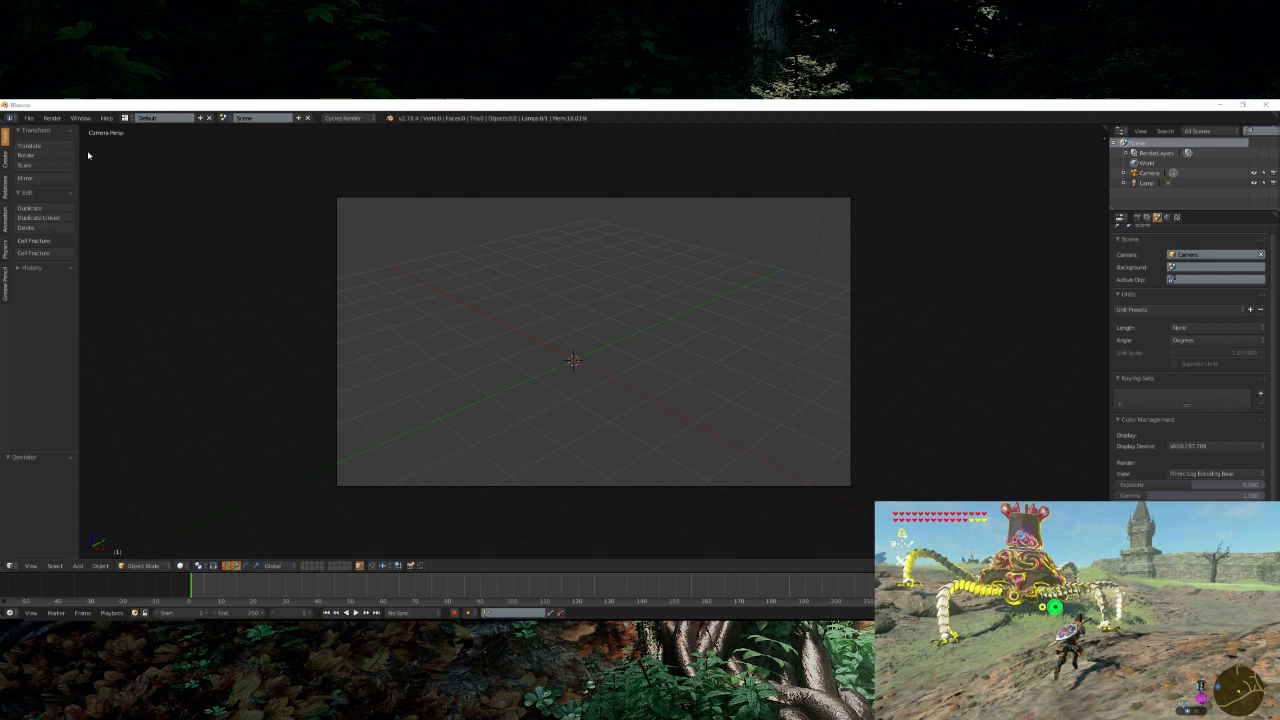
left_click(29, 118)
mouse_move(110, 150)
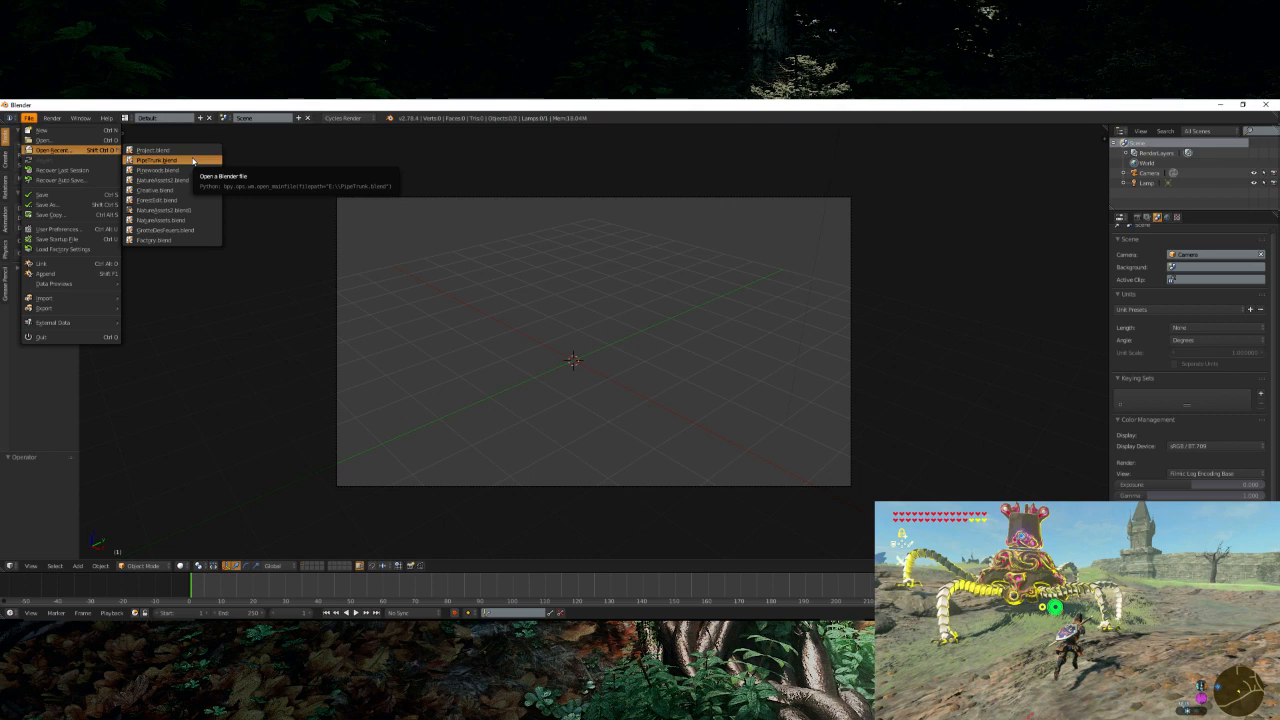
left_click(89, 141)
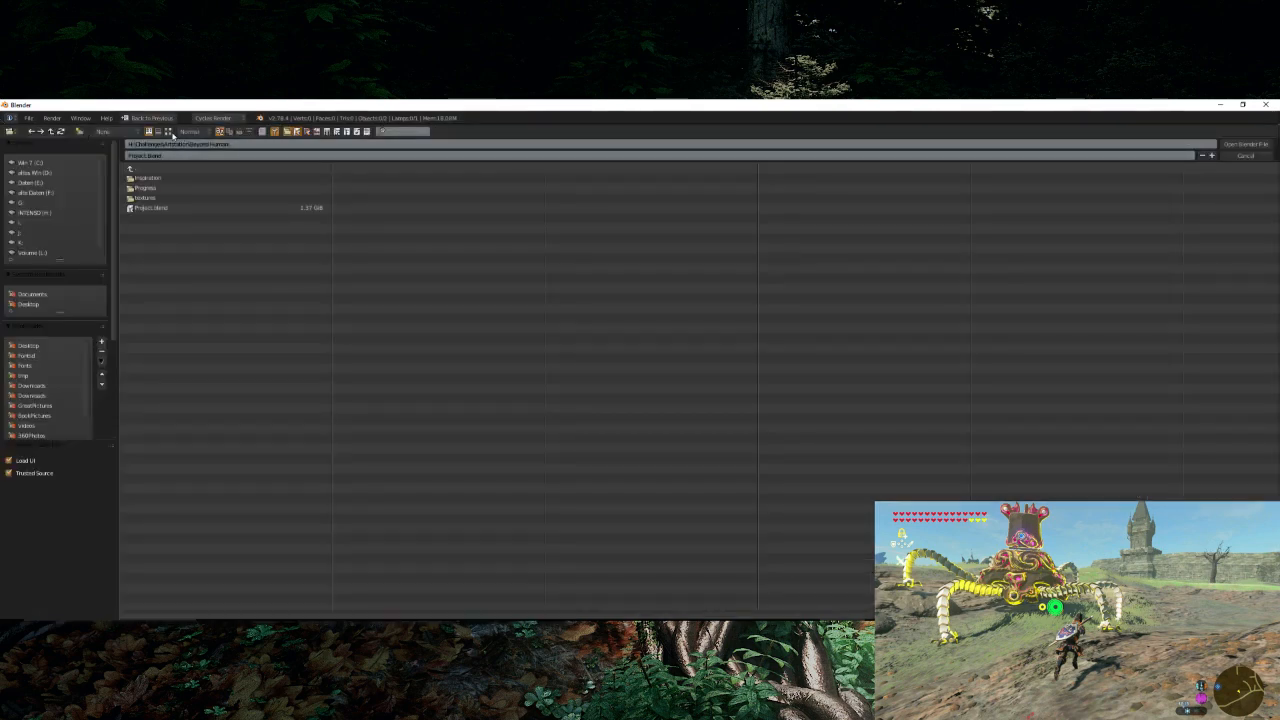
left_click(170, 208)
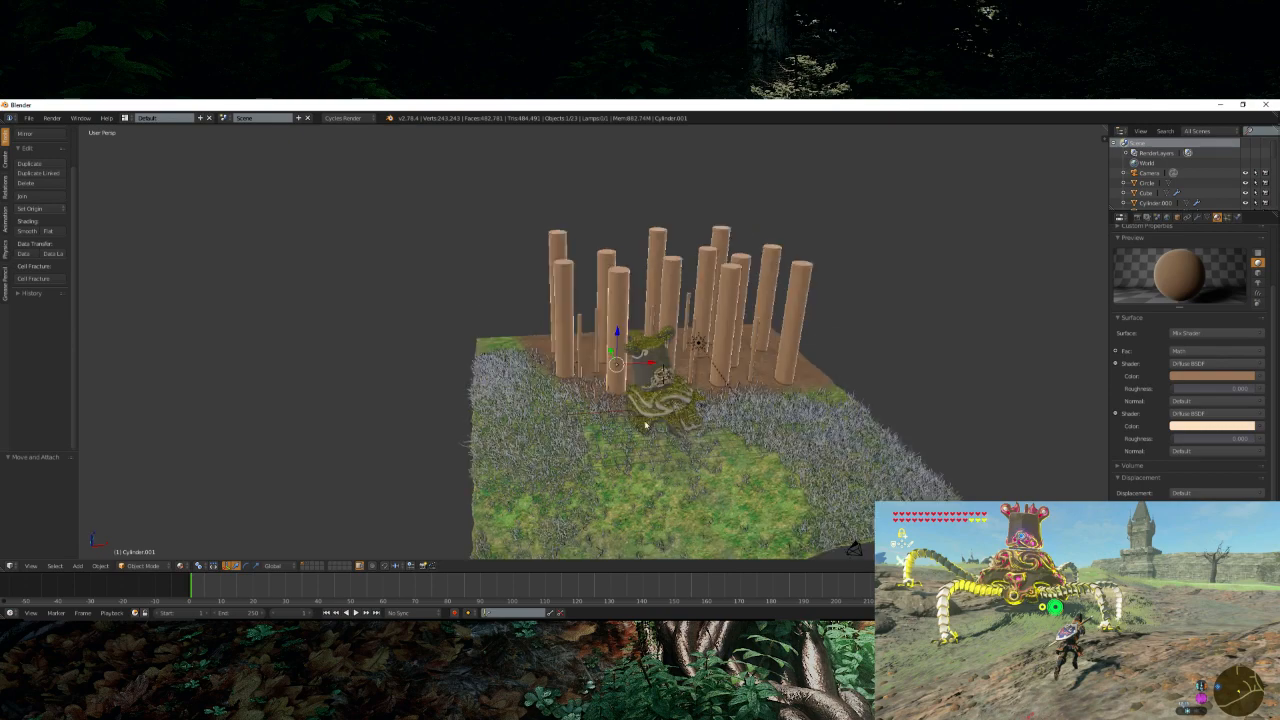
- Switch back to the Guardian scene and delete the selected cylinder beside the Guardian
scroll(745, 425, "up", 5)
middle_click_drag(745, 425, 700, 455)
scroll(700, 455, "up", 3)
left_click_drag(627, 453, 560, 450)
scroll(560, 447, "down", 2)
middle_click_drag(560, 445, 588, 443)
scroll(588, 443, "down", 4)
scroll(595, 437, "up", 3)
key("x")
left_click(602, 432)
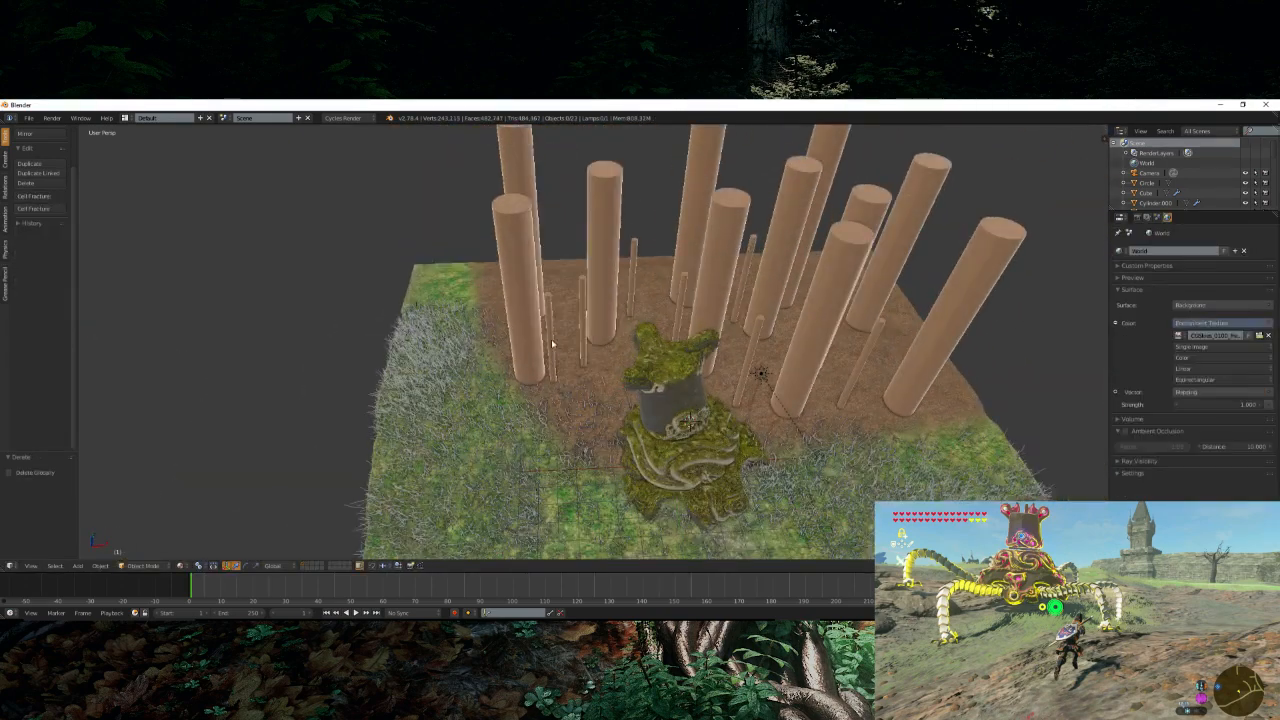
- Select the ground plane and hide its grass particle system in the viewport
middle_click_drag(552, 343, 564, 328)
right_click(531, 416)
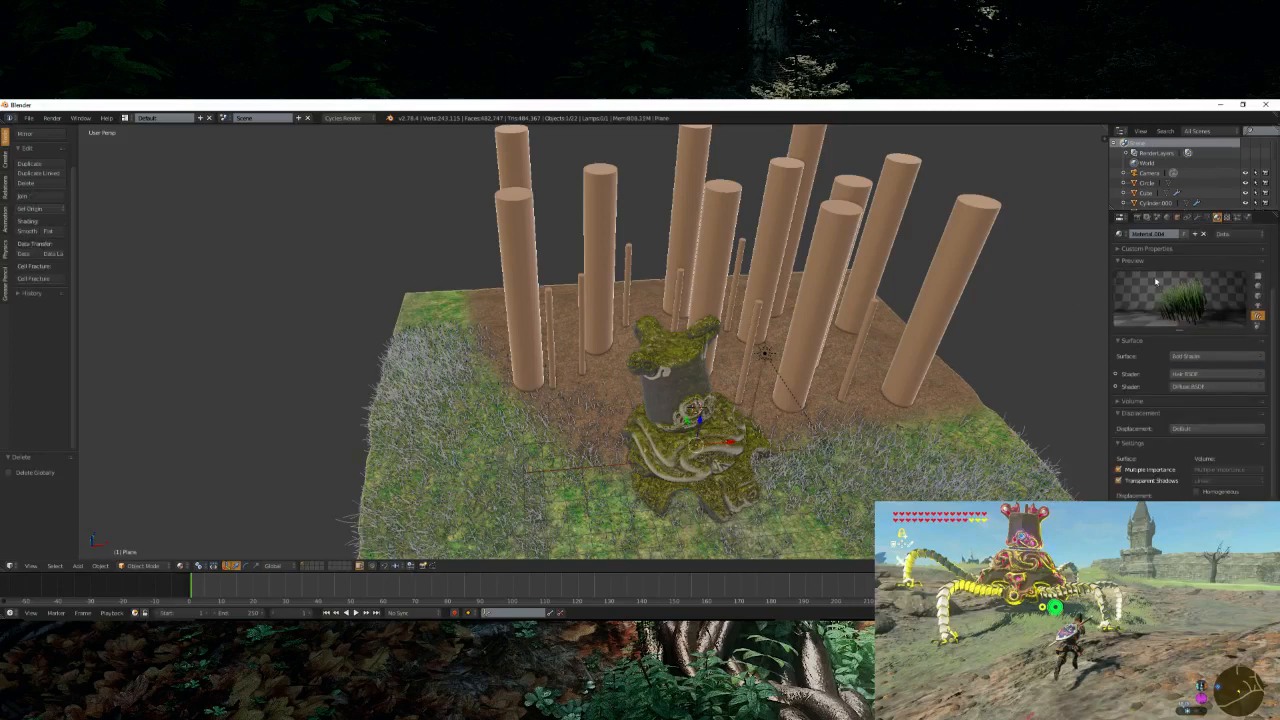
left_click(1227, 217)
left_click(1237, 217)
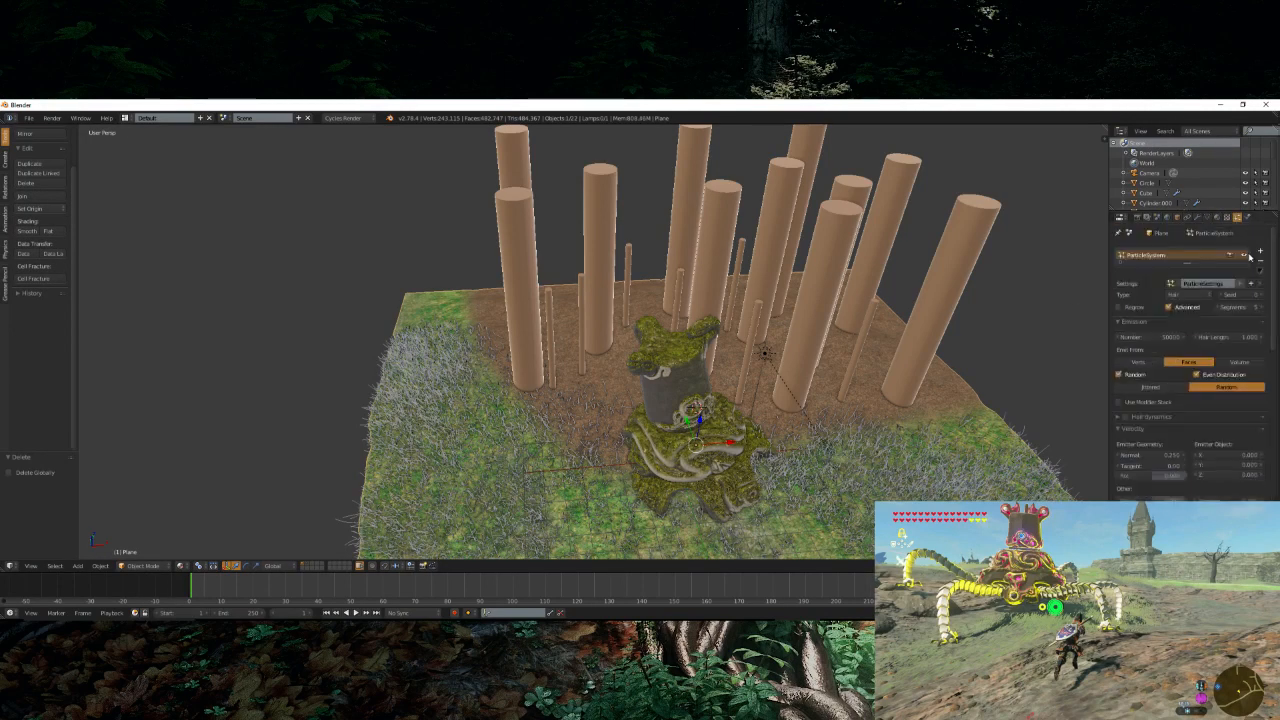
left_click(1245, 255)
- Deselect everything, show the scene as wireframe, circle-select all remaining cylinders and delete them
middle_click_drag(677, 289, 648, 327)
key("a")
scroll(668, 295, "down", 2)
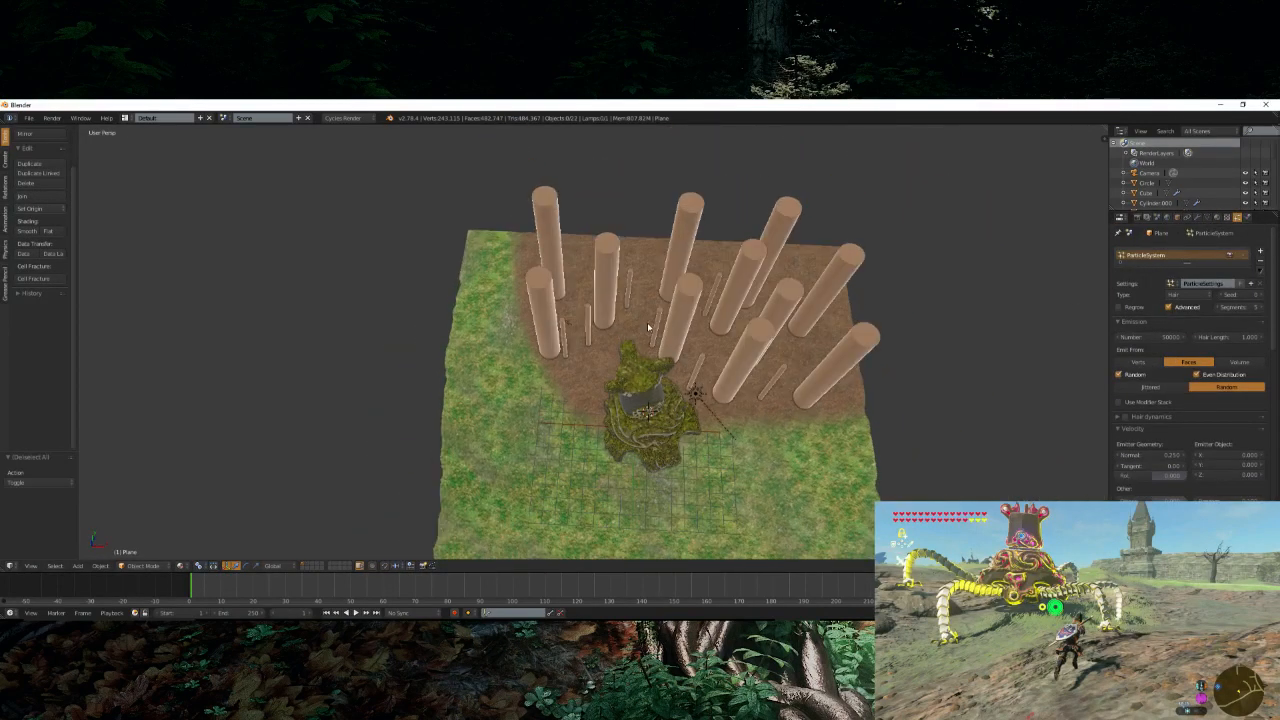
key("z")
right_click(745, 388)
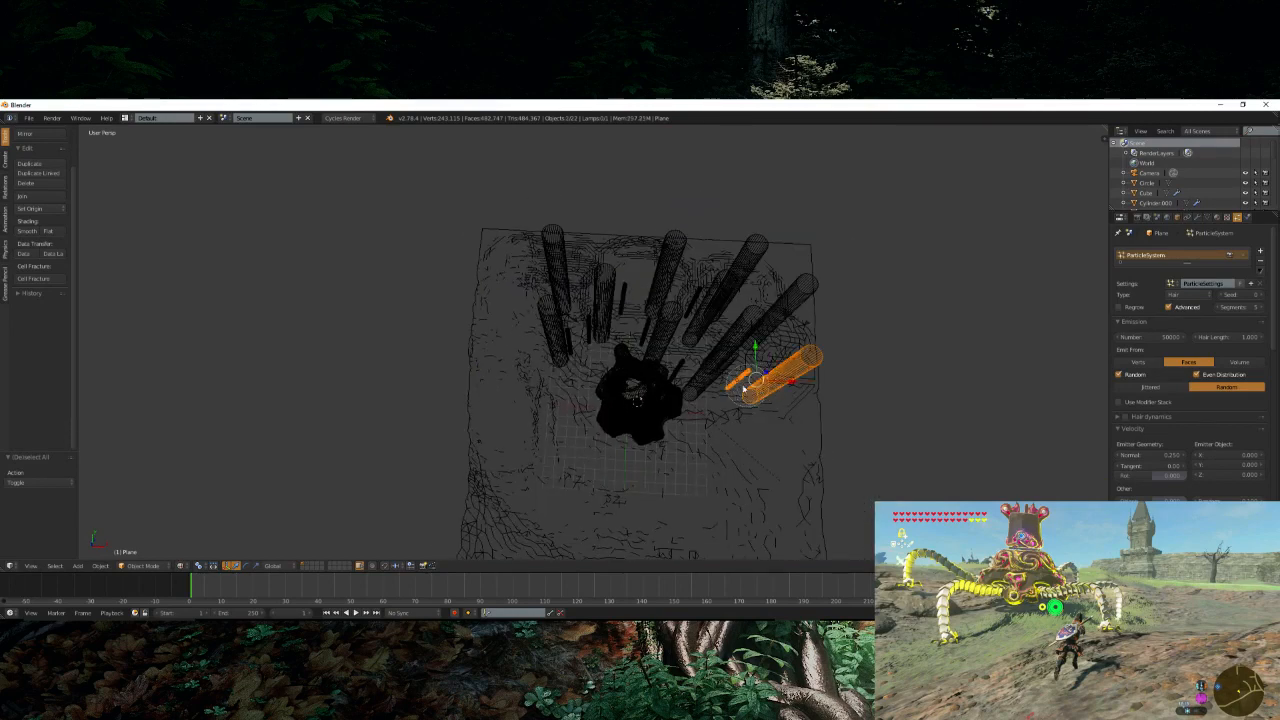
mouse_move(744, 389)
left_mouse_down()
mouse_move(608, 310)
mouse_move(563, 306)
mouse_move(748, 335)
mouse_move(760, 322)
mouse_move(718, 276)
mouse_move(643, 287)
left_mouse_up()
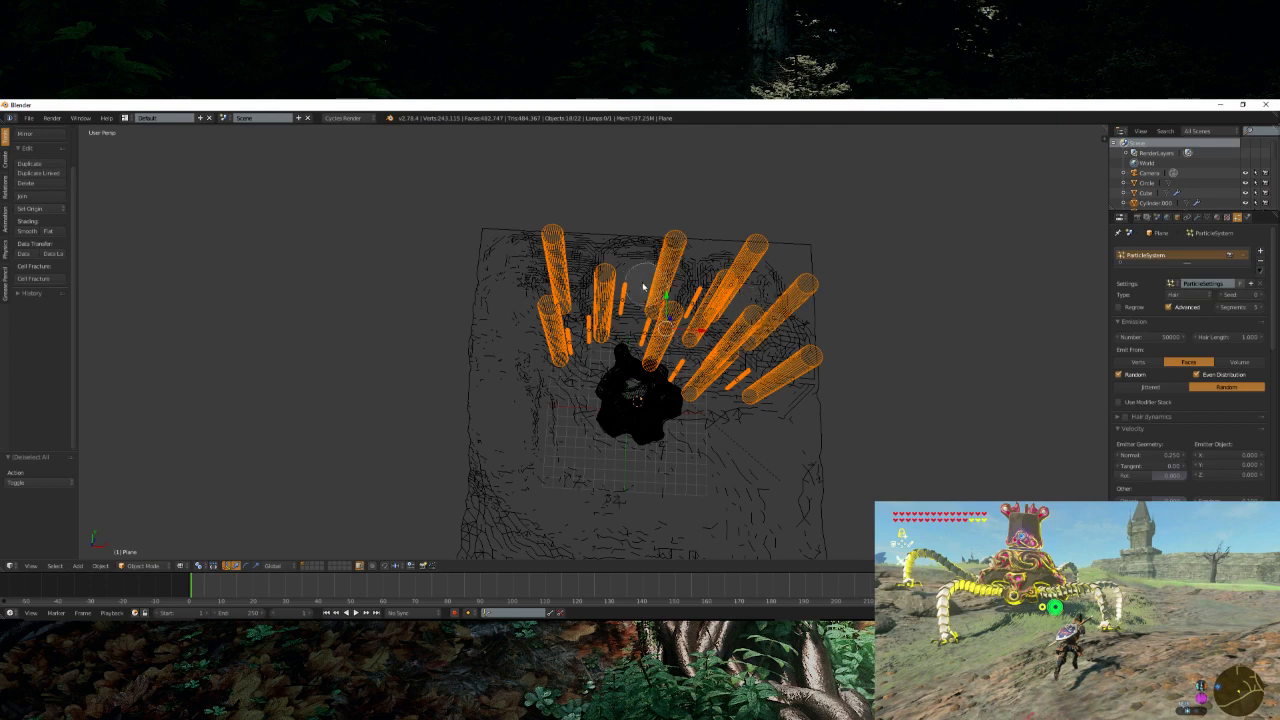
key("Escape")
key("Delete")
scroll(633, 295, "up", 1)
left_click(634, 294)
key("u")
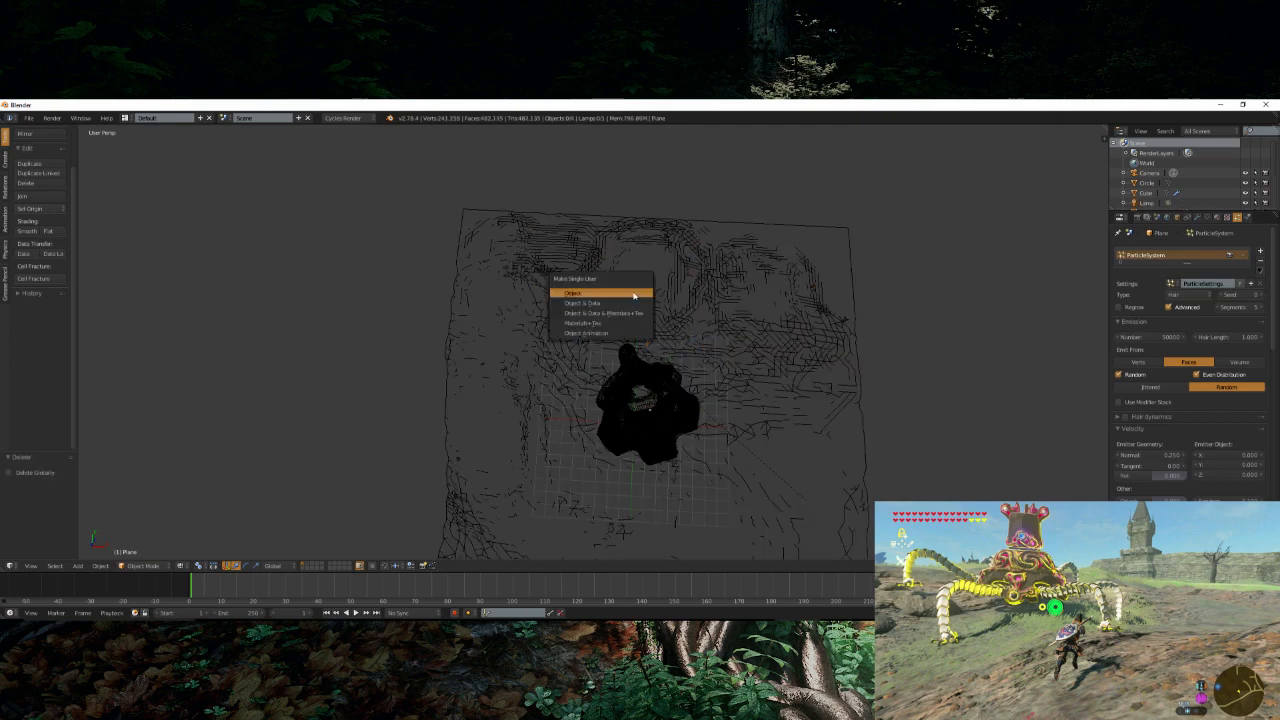
- Return the viewport to Material shading and examine the cleared forest floor around the Guardian
middle_click_drag(614, 297, 647, 273)
key("z")
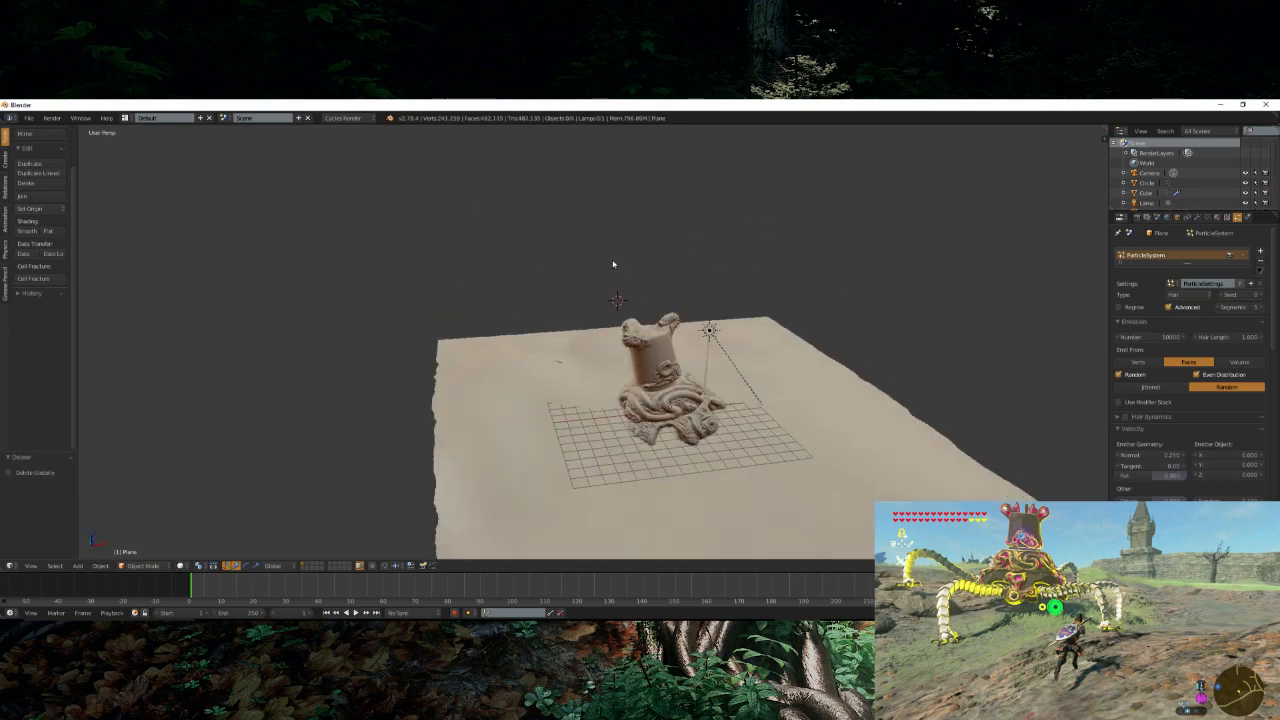
left_click(181, 566)
left_click(202, 510)
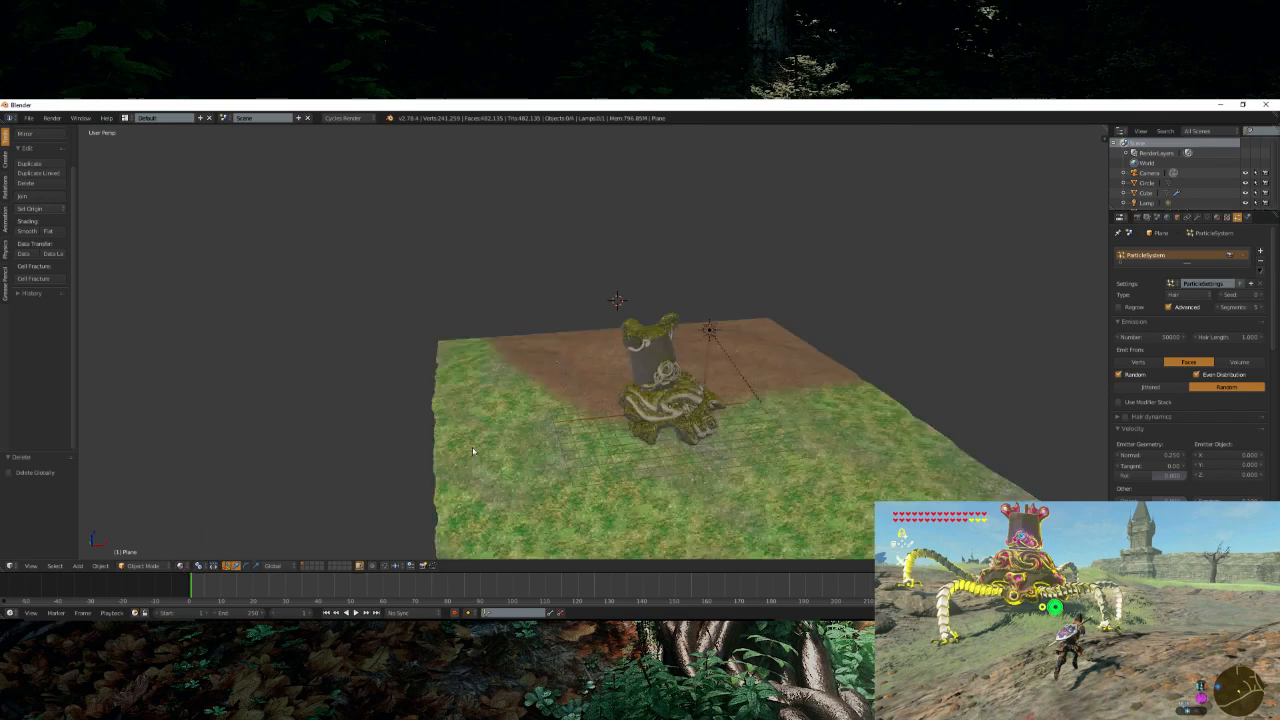
middle_click_drag(593, 430, 611, 489)
scroll(611, 489, "up", 3)
middle_click_drag(543, 378, 549, 420)
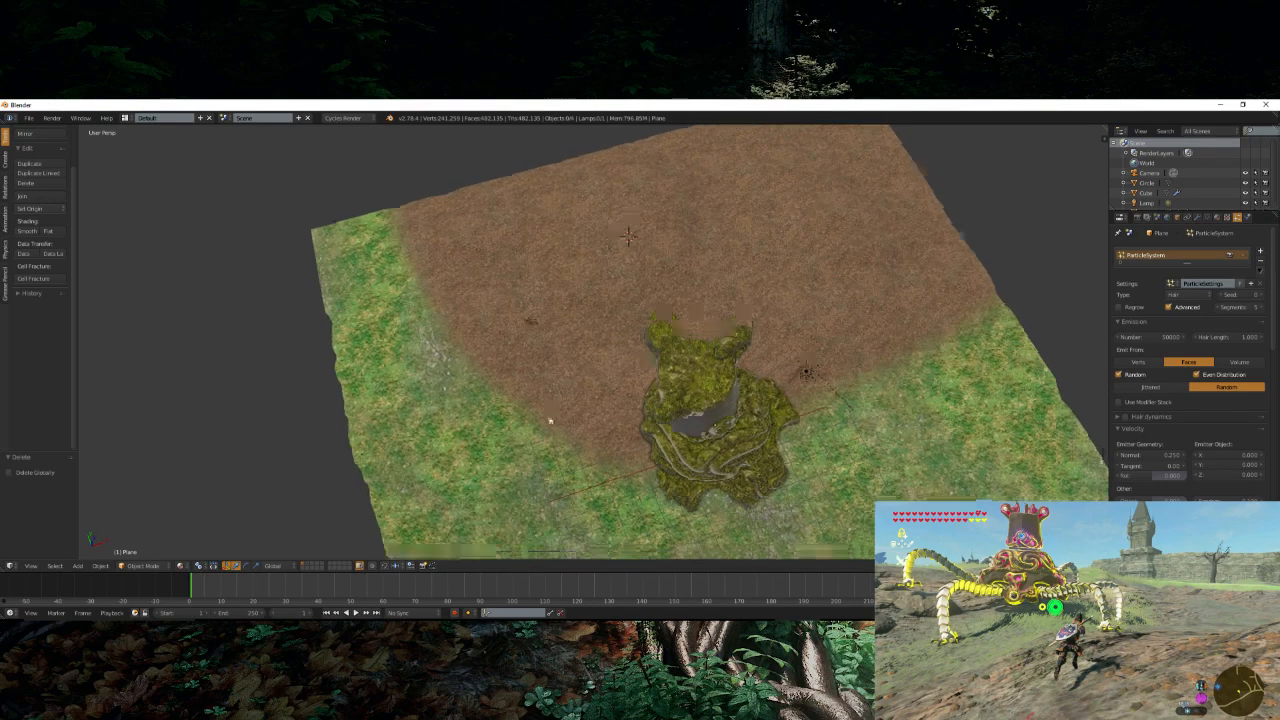
scroll(526, 331, "up", 4)
middle_click_drag(584, 371, 574, 430)
scroll(607, 302, "down", 5)
- Open Project.blend in the second Blender instance
key("ctrl+o")
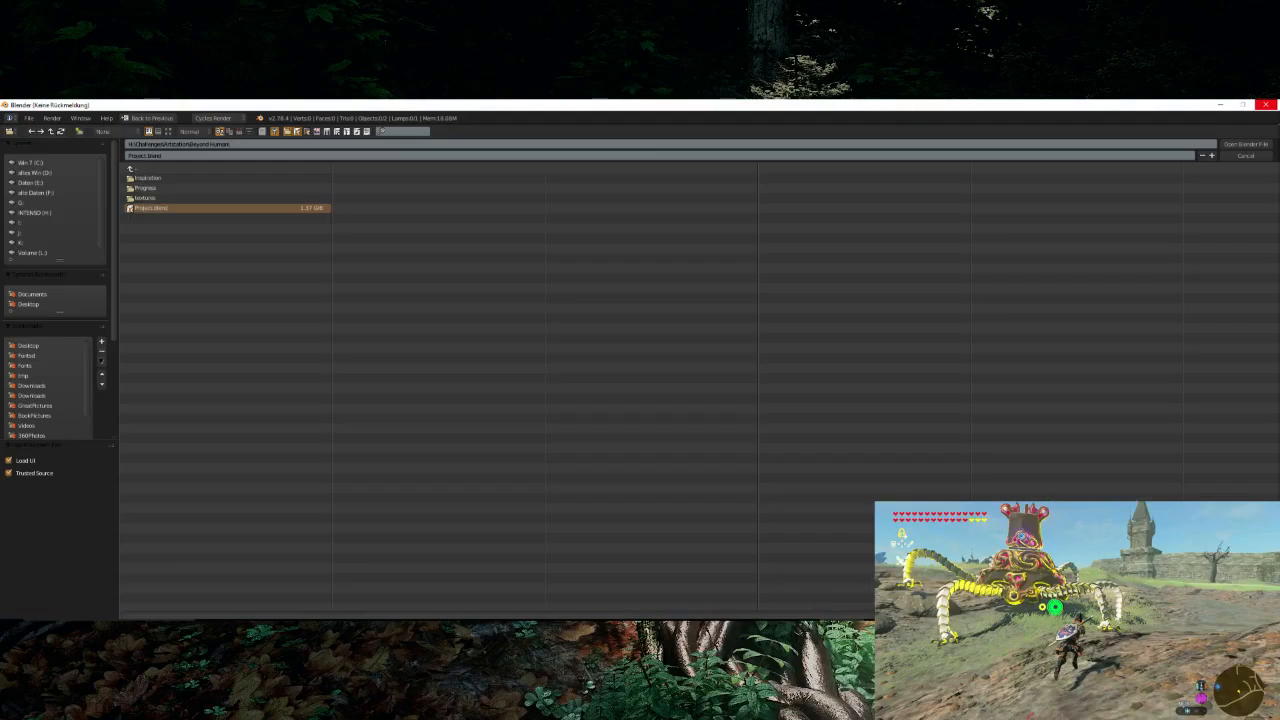
double_click(254, 207)
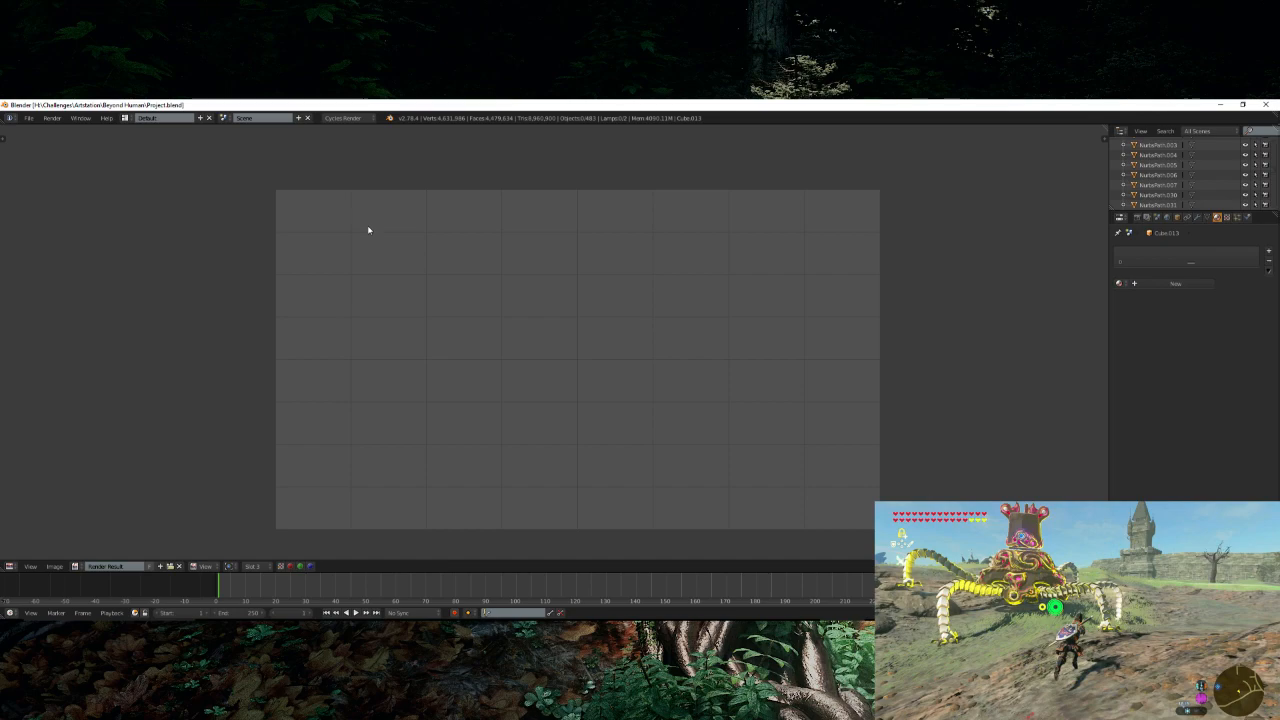
- Leave the render result, bring the rooftop forest of Project.blend into view and select one of its bare trees for copying
key("Escape")
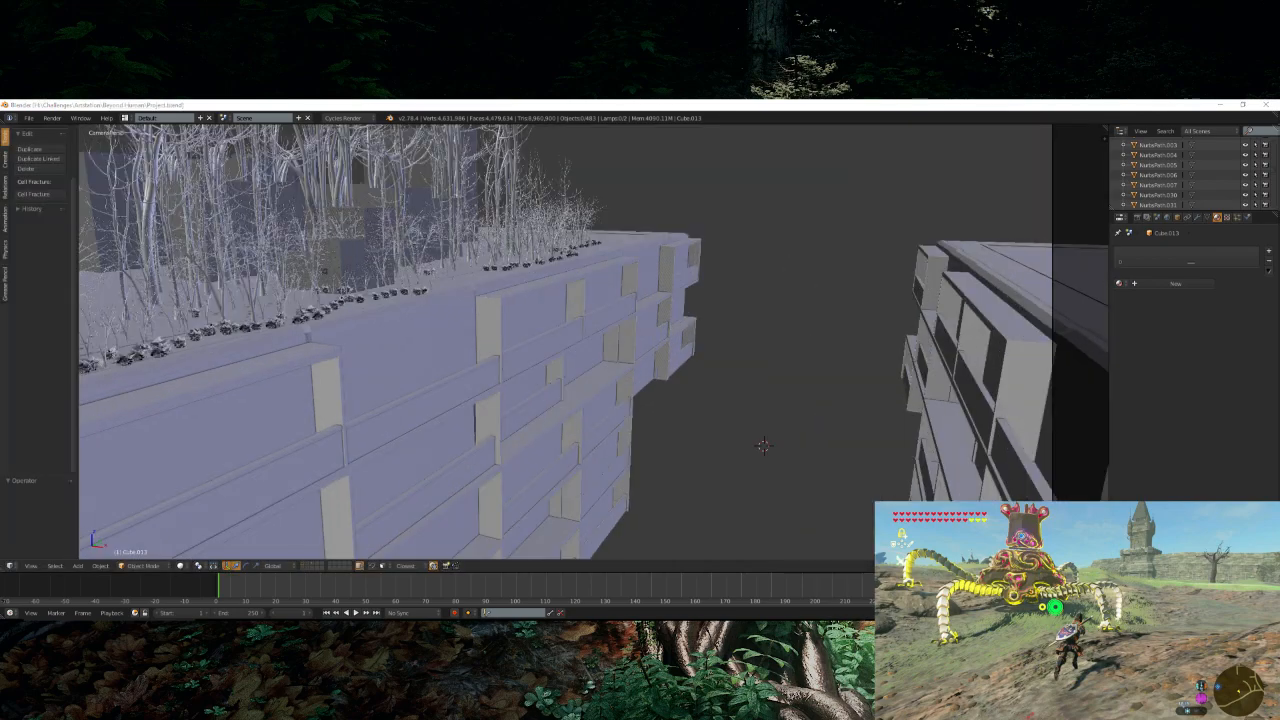
middle_click_drag(779, 509, 595, 388)
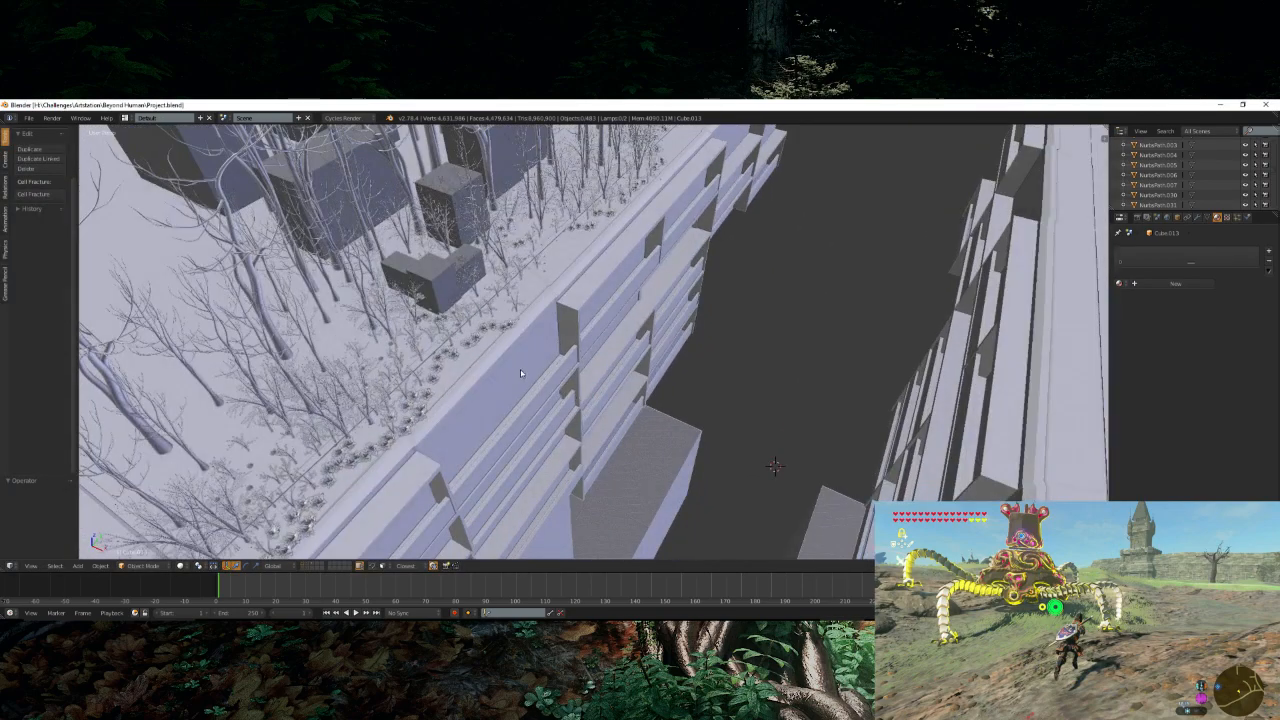
middle_click_drag(520, 369, 697, 401, "shift")
scroll(766, 391, "up", 3)
scroll(728, 378, "down", 4)
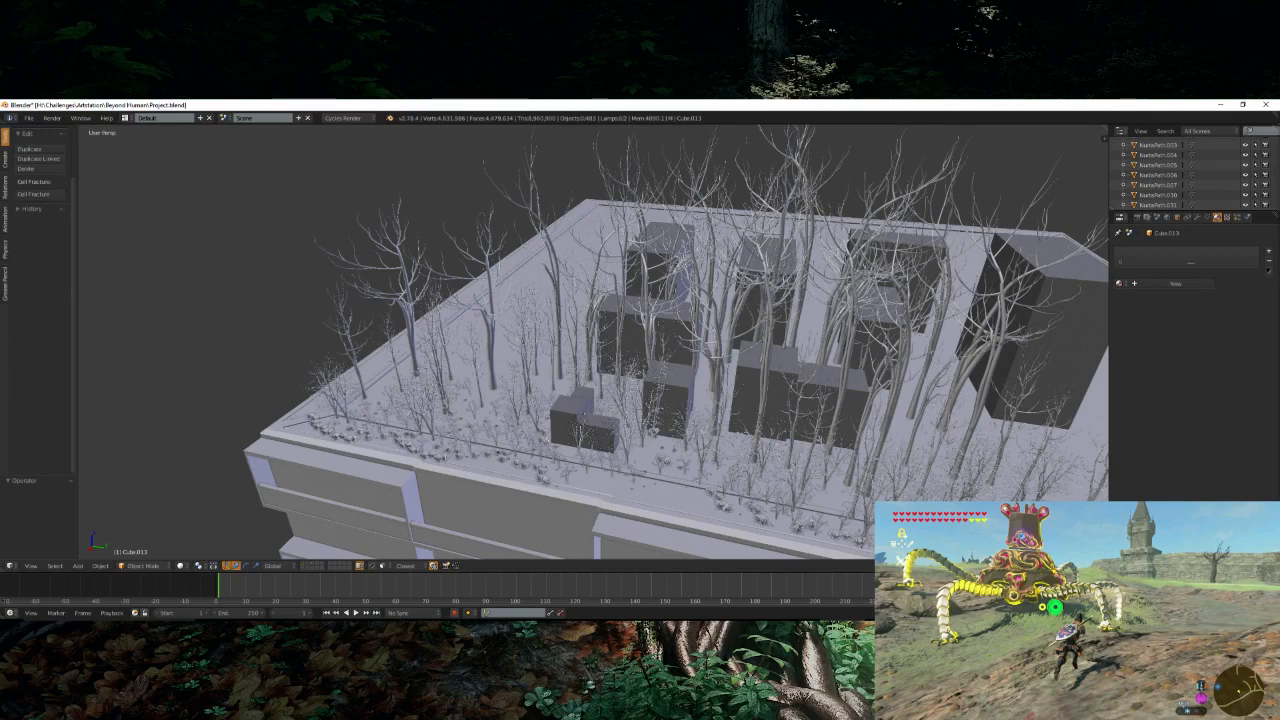
right_click(804, 315)
scroll(593, 341, "up", 1)
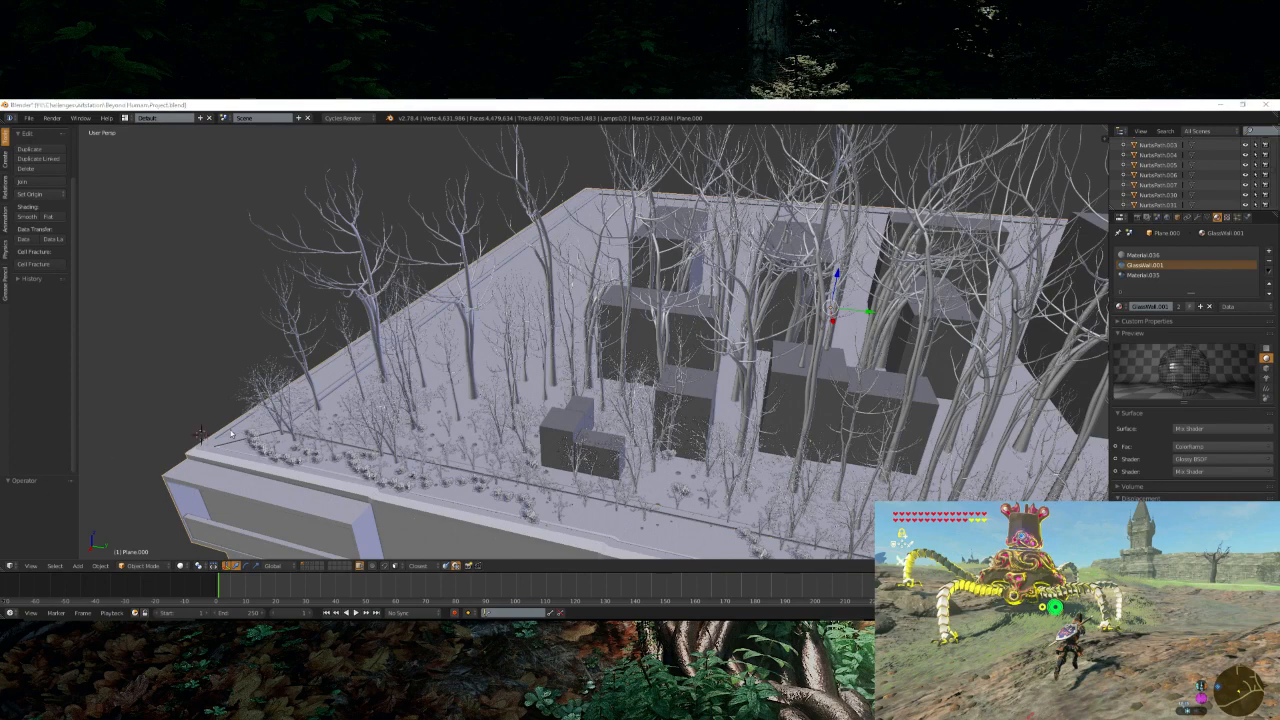
middle_click_drag(232, 434, 280, 357)
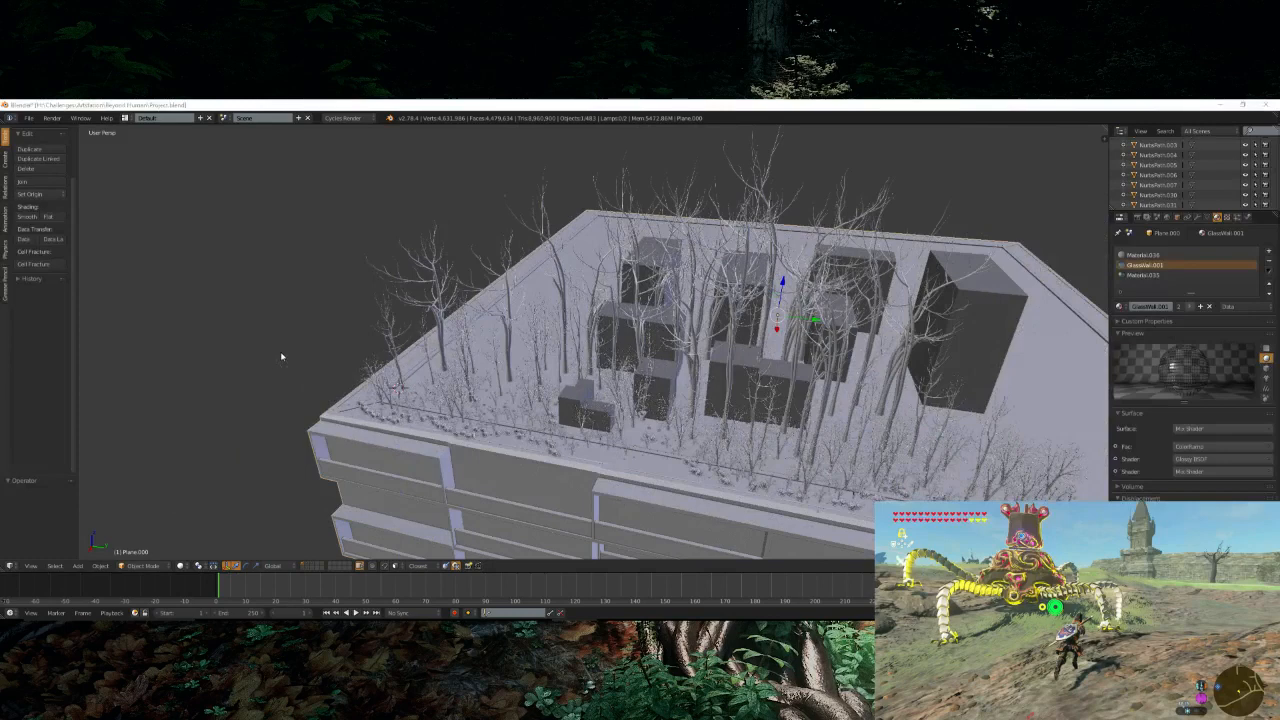
right_click(557, 254)
scroll(555, 258, "up", 1)
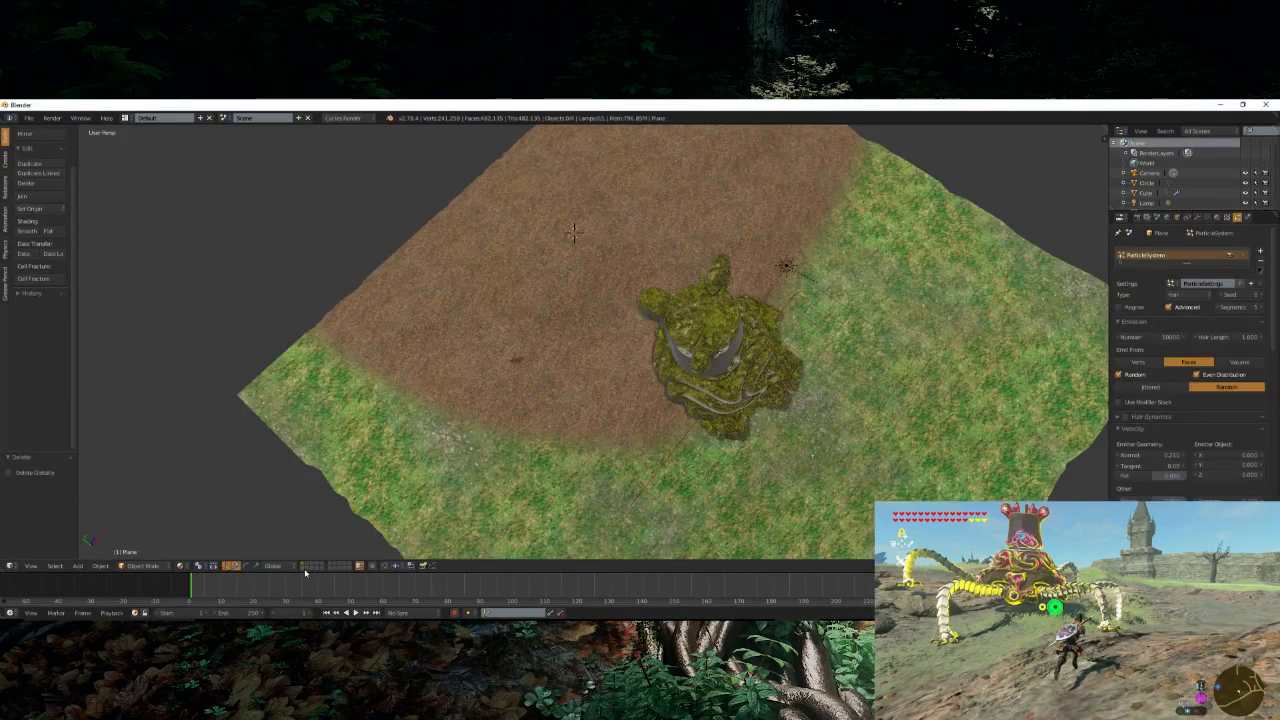
- Switch to the Guardian scene's Blender instance, show an empty layer and paste the copied tree objects there
left_click(305, 570)
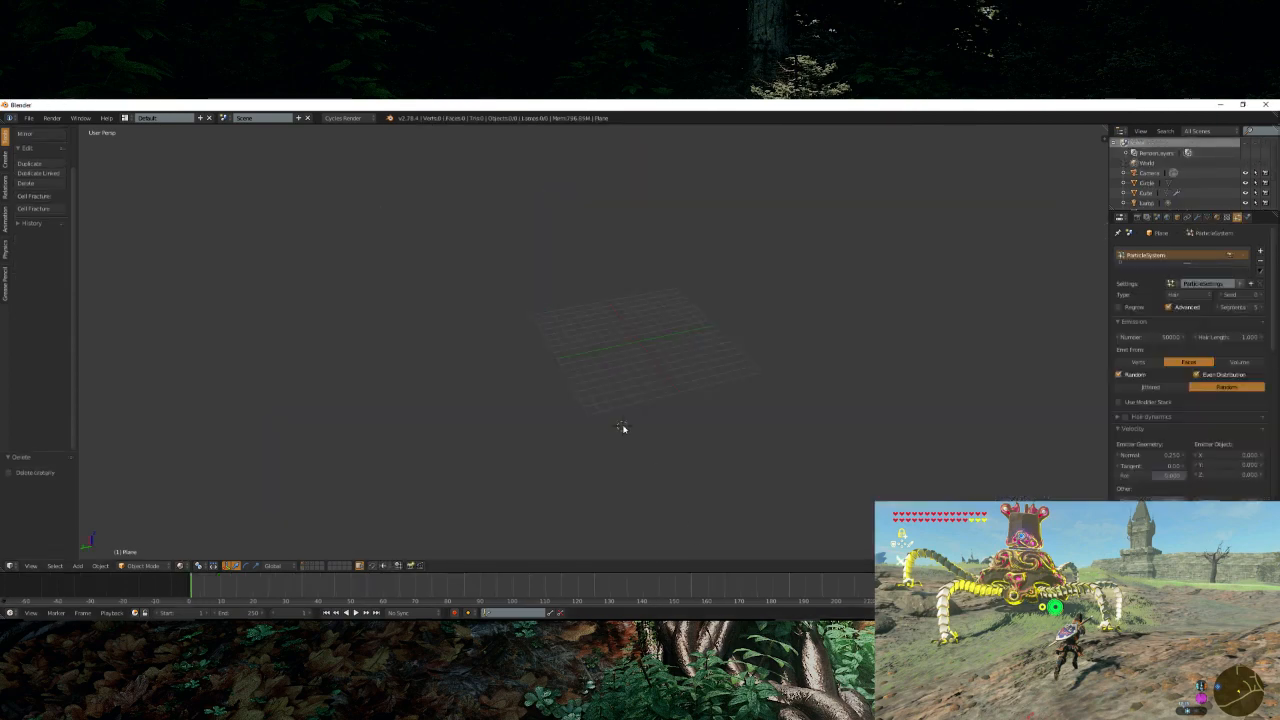
key("ctrl+v")
middle_click_drag(529, 403, 579, 382)
scroll(600, 412, "down", 8)
scroll(579, 382, "down", 3)
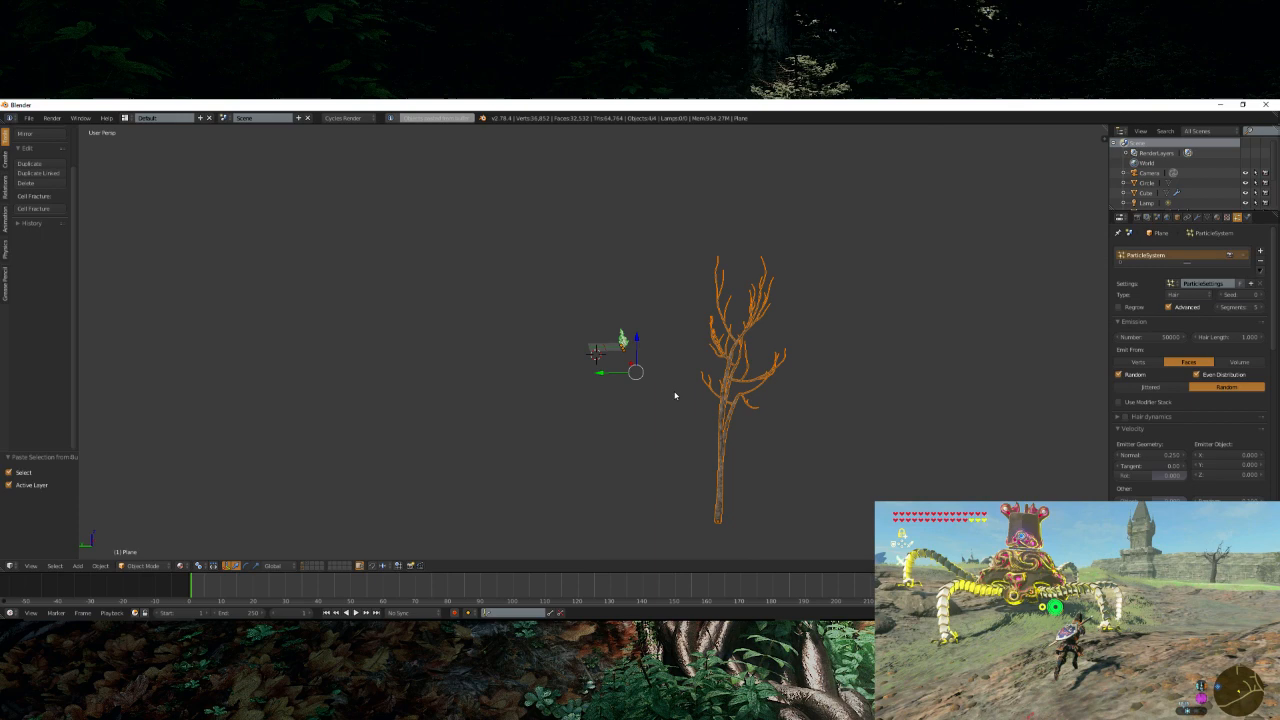
- Move the pasted bare tree to the first layer and show that layer with the Guardian scene
right_click(738, 485)
key("m")
left_click(816, 505)
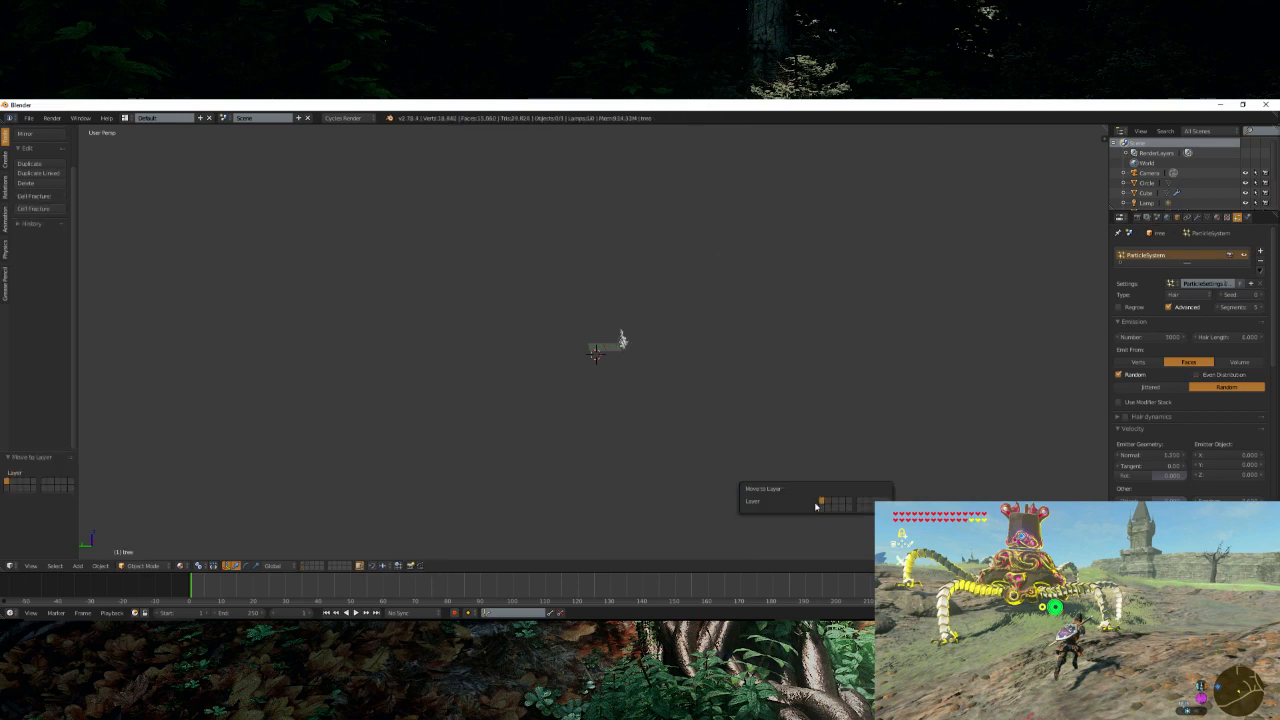
left_click(305, 564)
- Move the tree about 158.6 units along X toward the Guardian's ground plane
key("g")
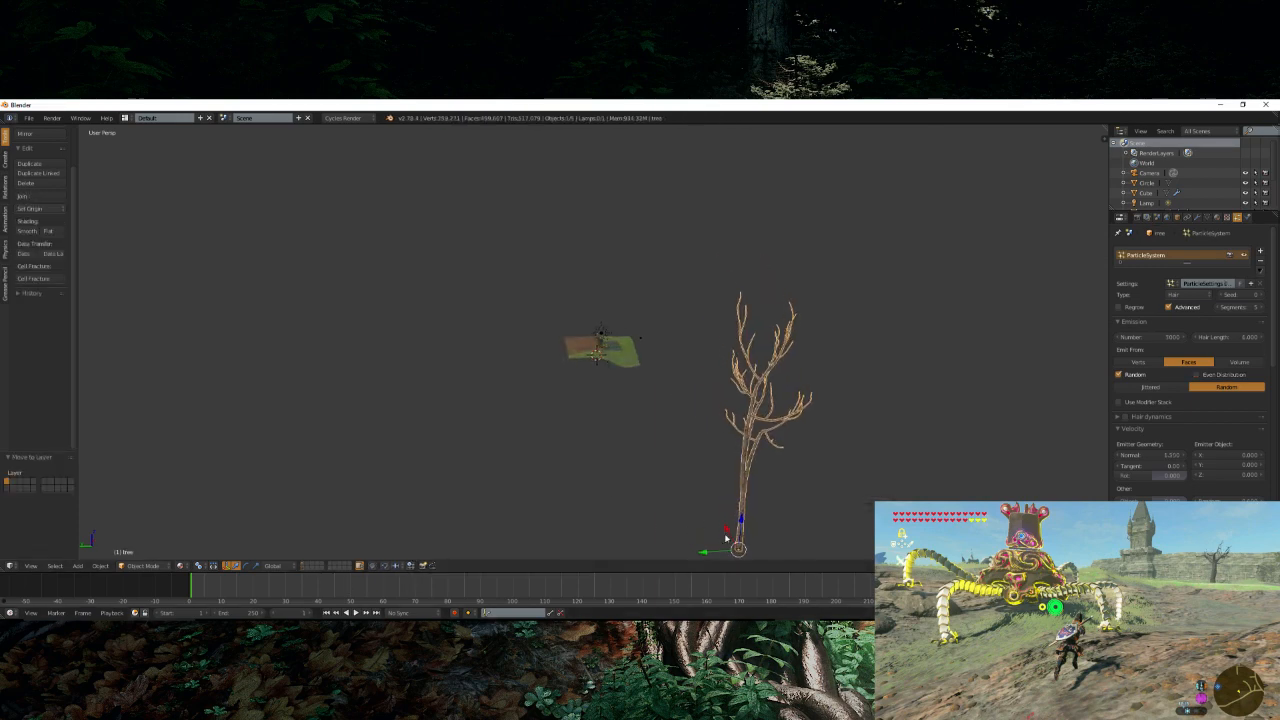
key("x")
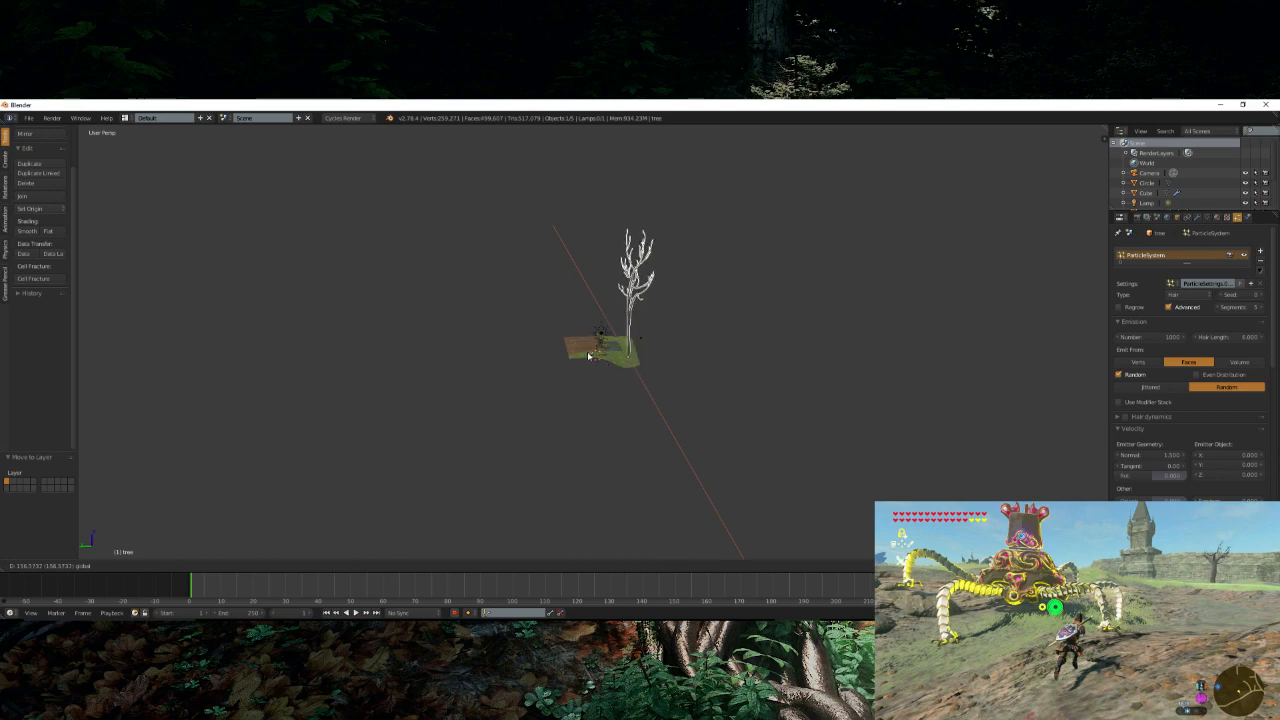
left_click(588, 356)
scroll(588, 356, "up", 3)
scroll(588, 356, "up", 2)
middle_click_drag(635, 388, 602, 423)
scroll(602, 423, "up", 4)
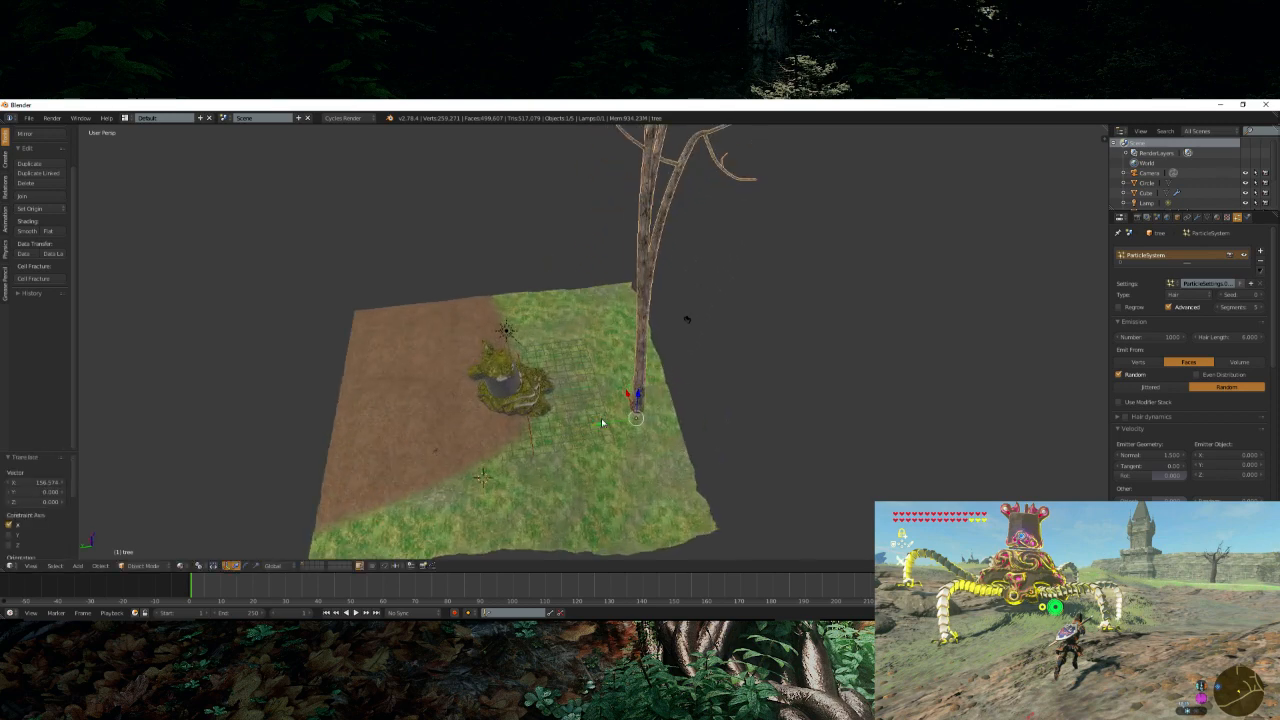
- Shift the tree along Y and then along X to place it just behind the Guardian
key("g")
key("y")
left_click(512, 446)
middle_click_drag(765, 483, 671, 452)
scroll(671, 452, "up", 2)
key("g")
key("x")
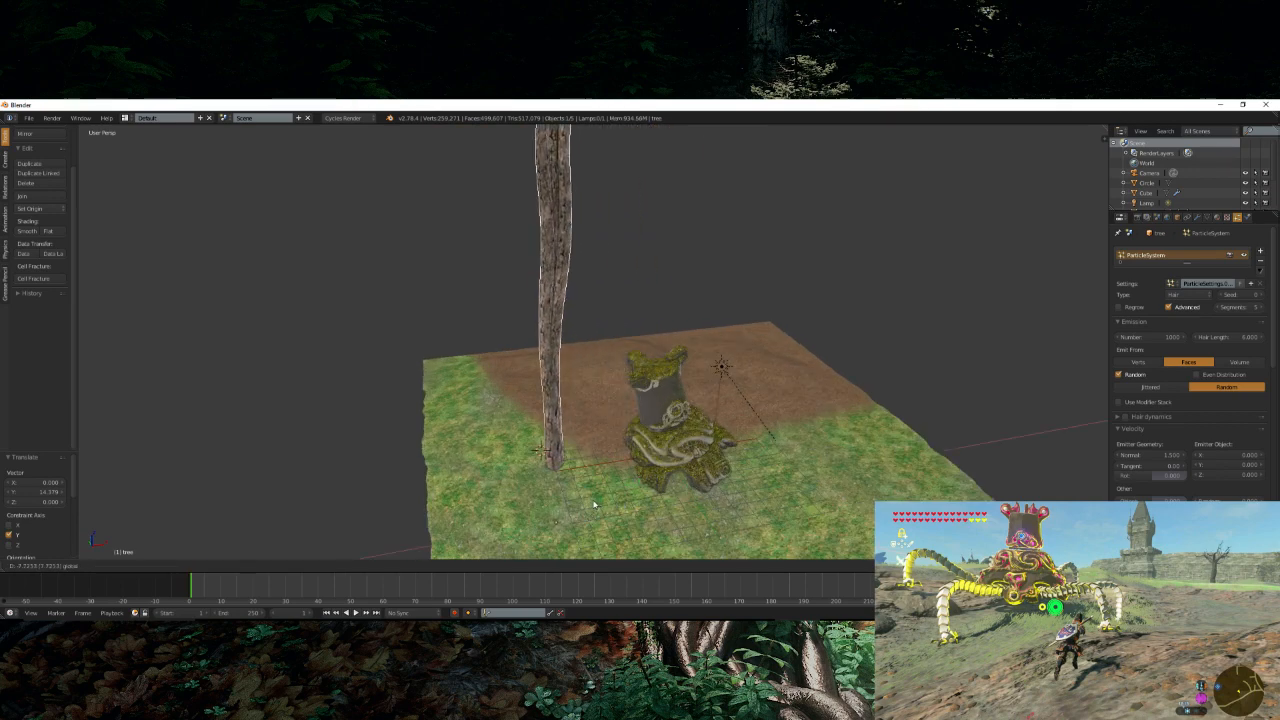
left_click(572, 505)
- Adjust the tree's position along Z so its trunk base meets the hill
middle_click_drag(572, 505, 596, 488)
key("g")
key("z")
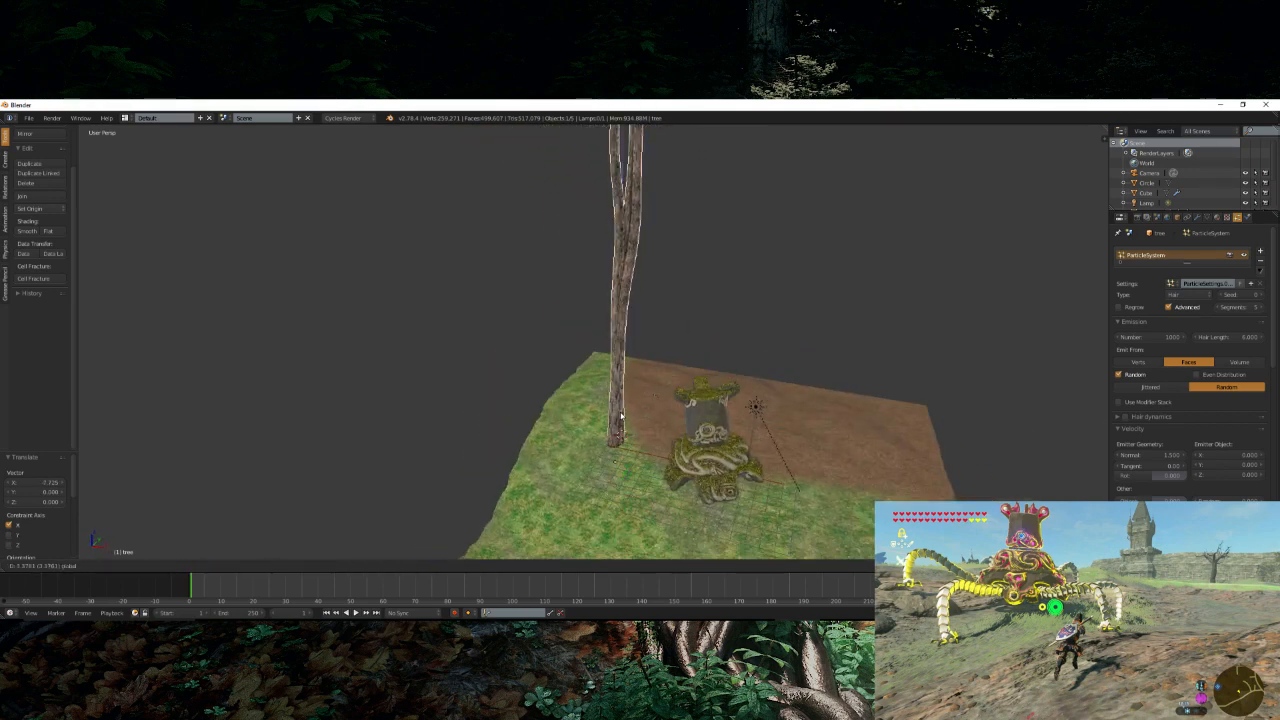
left_click(714, 470)
- Thicken the tree by scaling it about 1.8 times in X and Y, then scale it down slightly overall
key("s")
key("y")
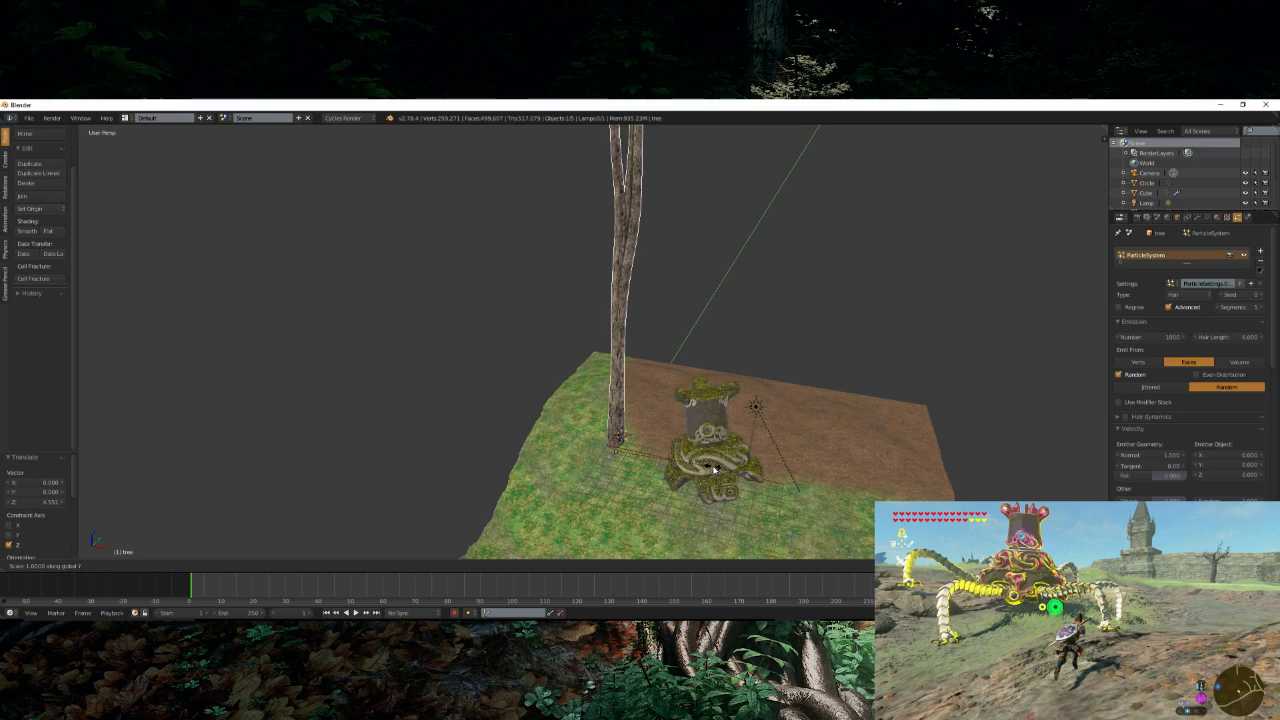
left_click(784, 488)
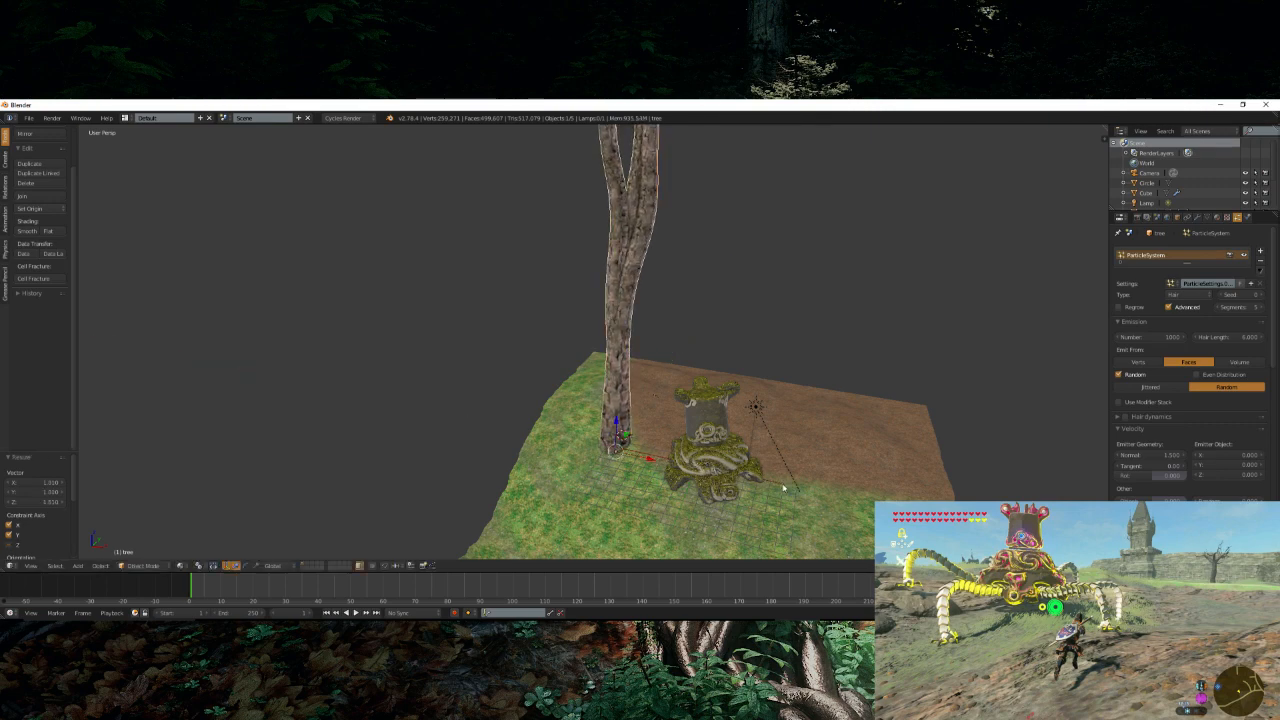
scroll(731, 466, "down", 7)
scroll(723, 469, "up", 4)
middle_click_drag(723, 469, 661, 486)
scroll(661, 486, "down", 3)
scroll(680, 487, "up", 3)
key("s")
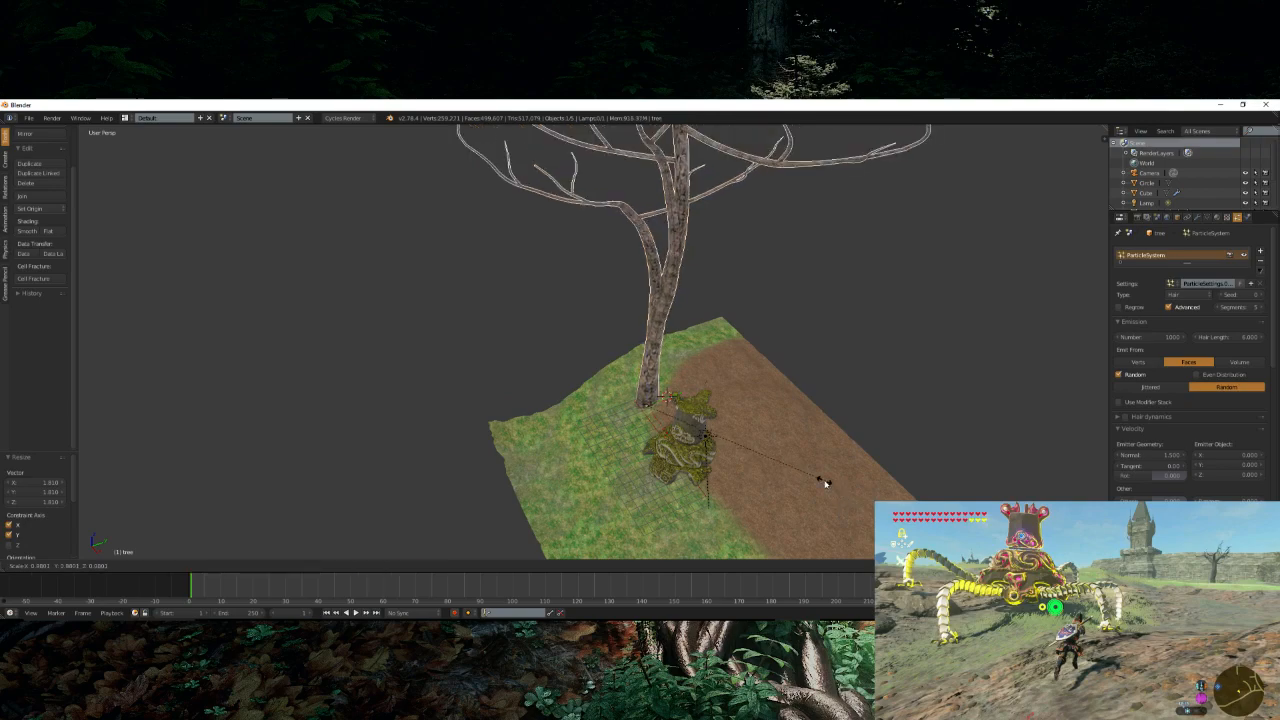
left_click(825, 483)
scroll(826, 478, "down", 4)
scroll(654, 437, "up", 3)
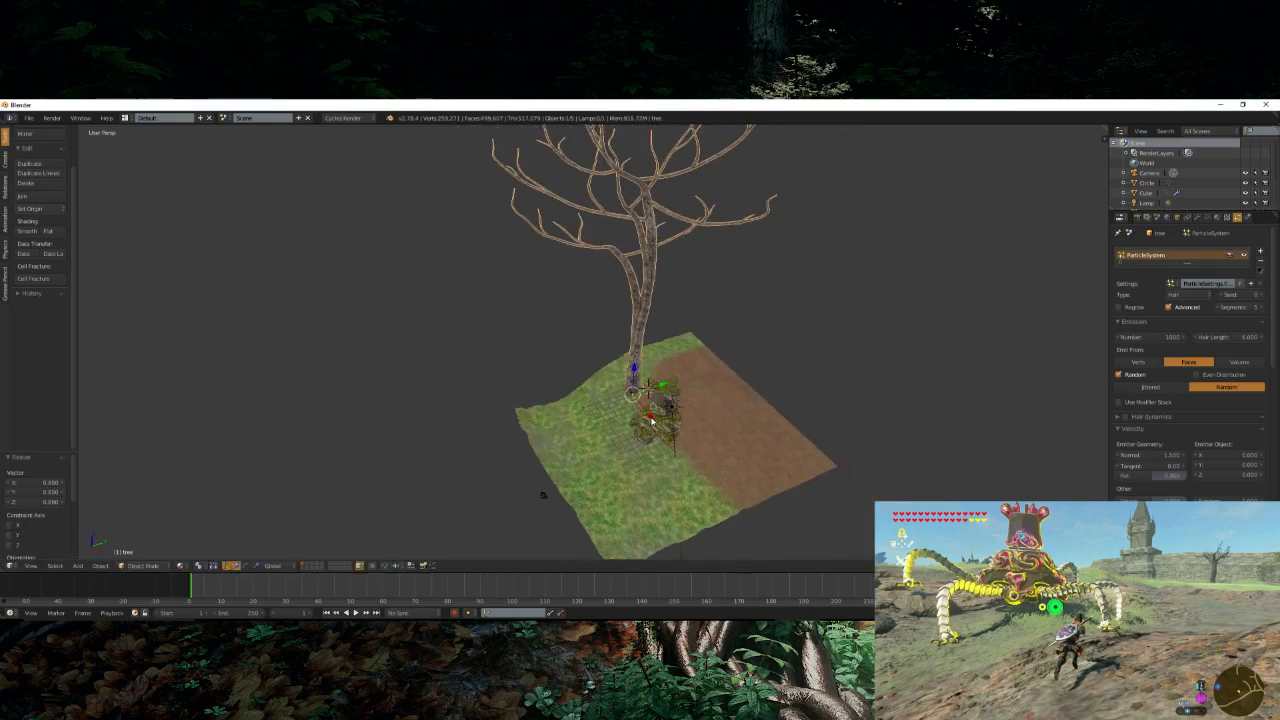
- Nudge the tree along X, check it through the camera, and shift it along Y clear of the Guardian
left_click_drag(651, 421, 668, 444)
key("KP_0")
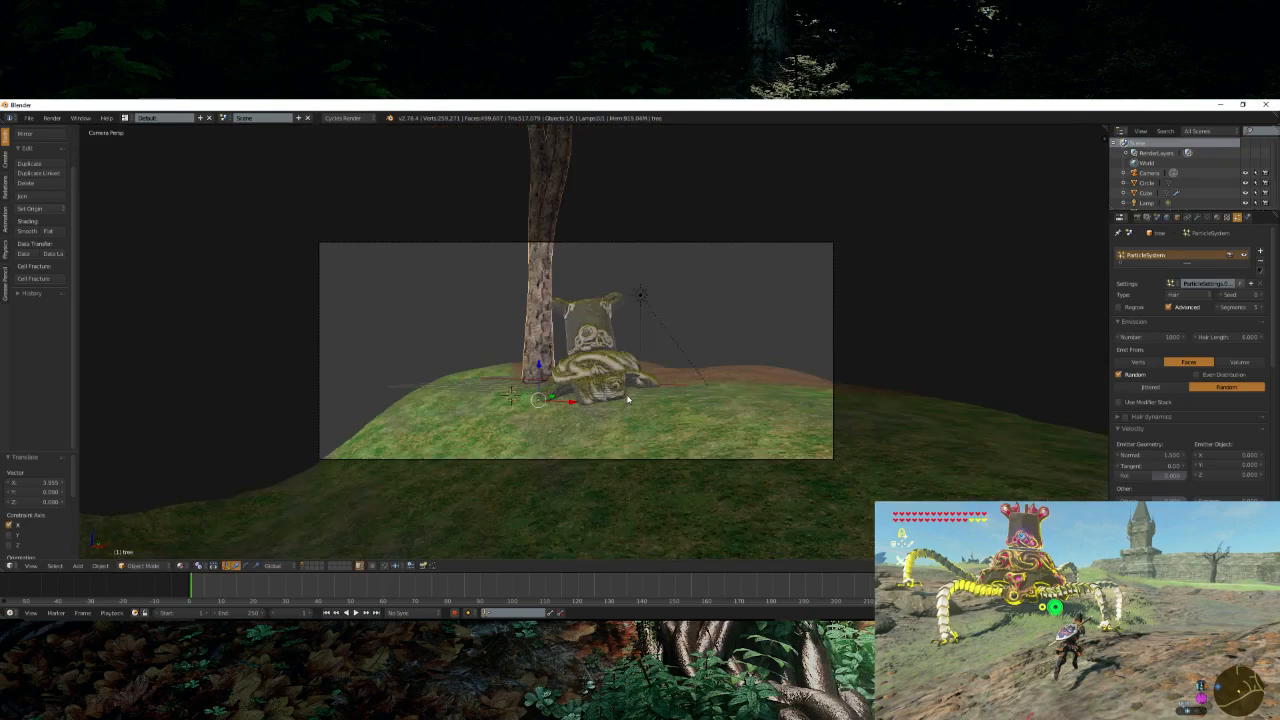
key("KP_0")
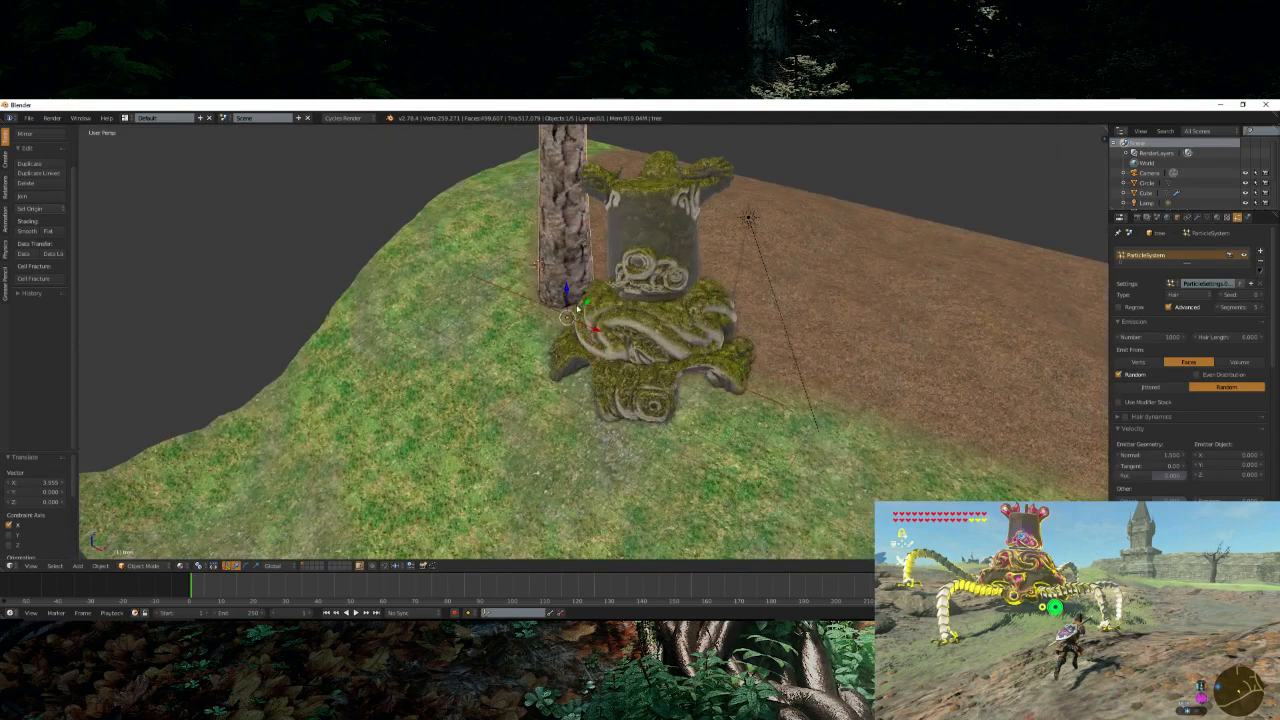
left_click_drag(579, 307, 544, 312)
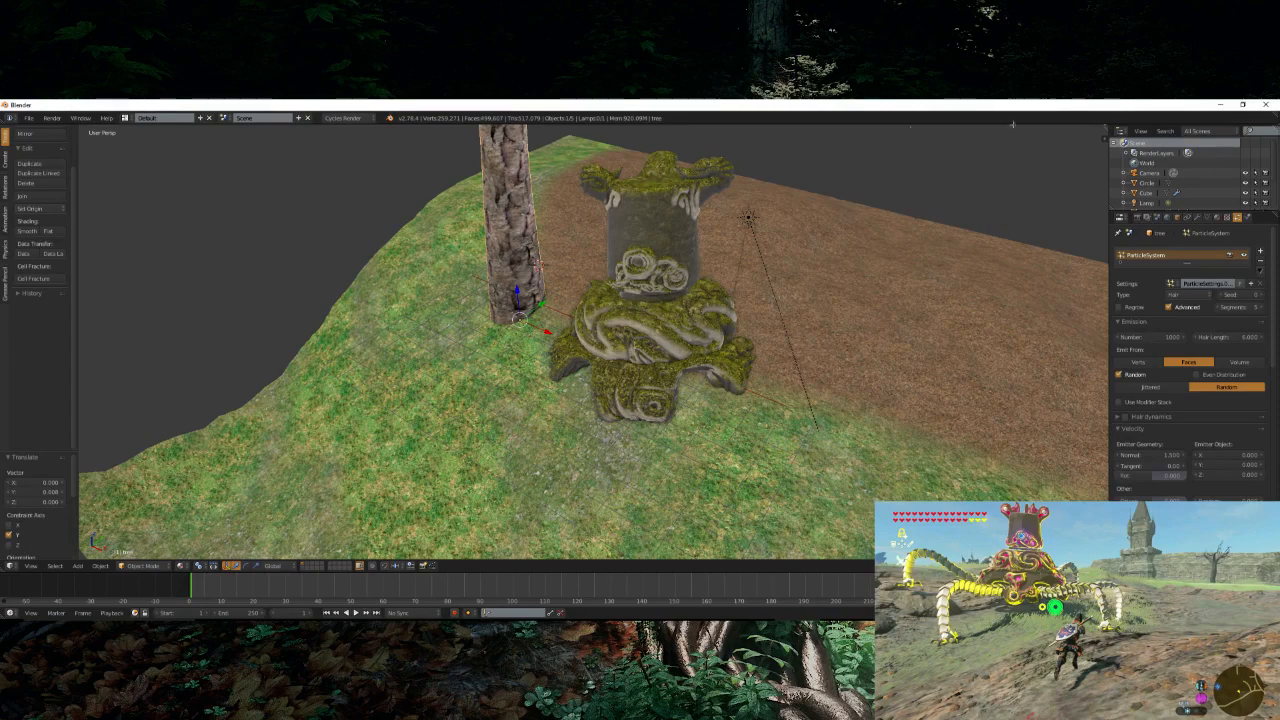
- Split the viewport, open the Node Editor in the new area and examine the material's texture nodes
left_click_drag(1012, 124, 594, 200)
left_click(603, 566)
left_click(640, 447)
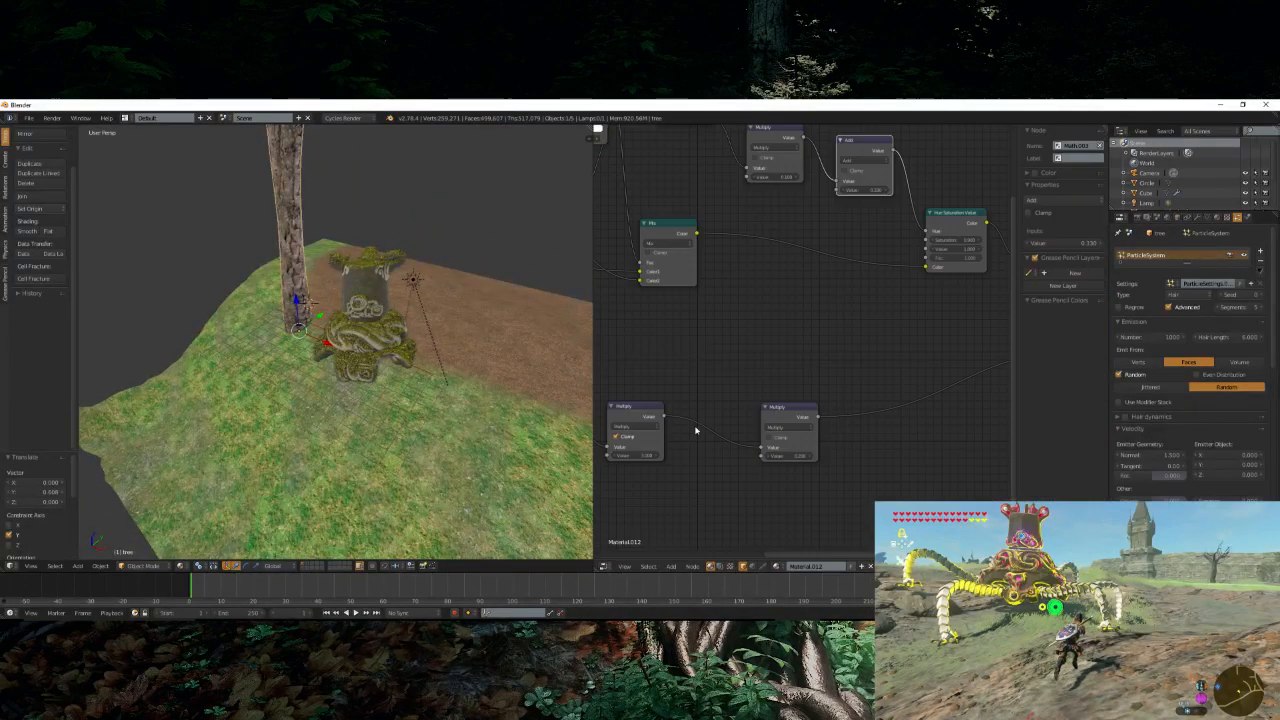
middle_click_drag(696, 430, 824, 470)
scroll(824, 470, "down", 2)
middle_click_drag(746, 426, 882, 431)
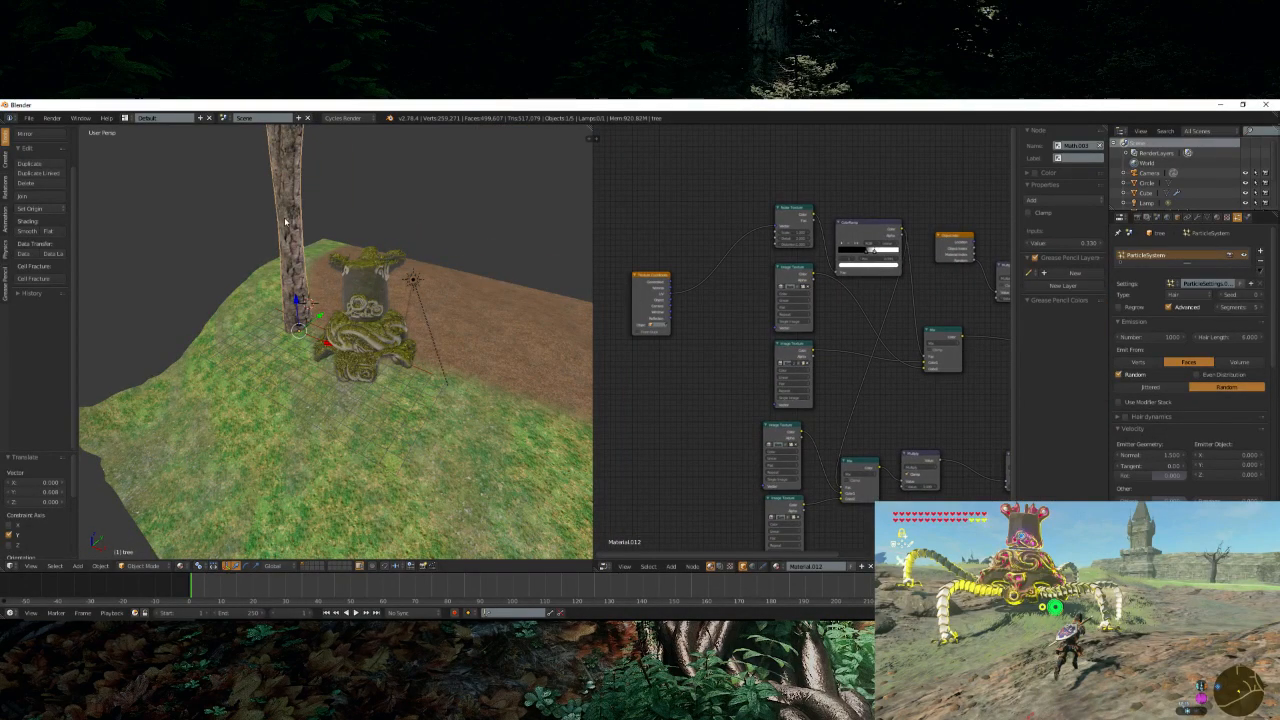
- Switch the second area to the UV/Image Editor and enter Edit Mode on the tree to display its UVs
left_click(603, 566)
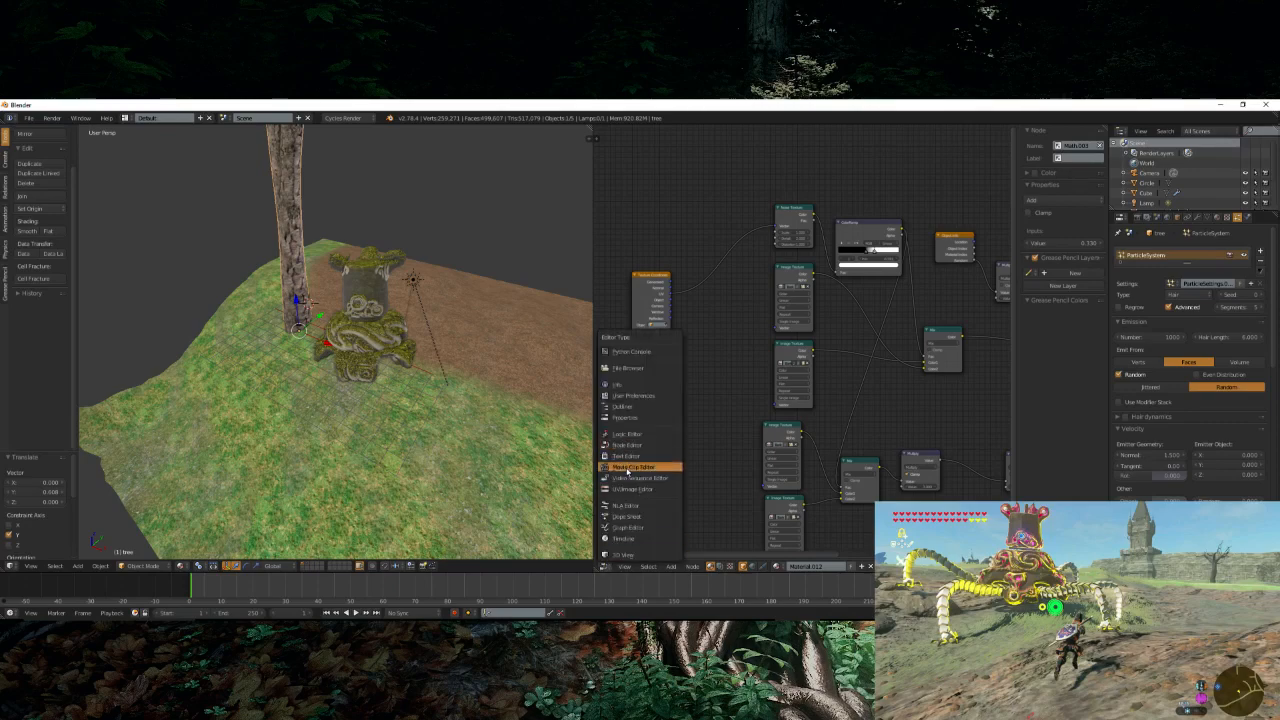
left_click(630, 489)
left_click(776, 568)
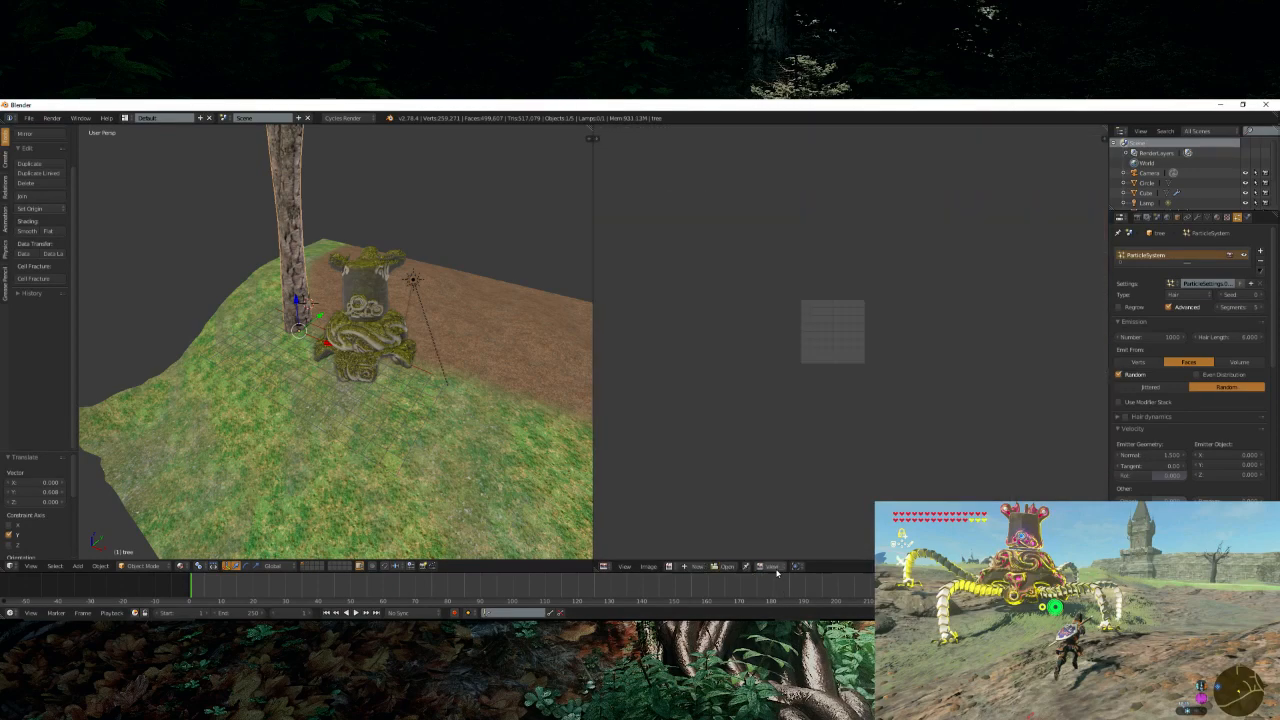
middle_click_drag(394, 402, 390, 396)
key("Tab")
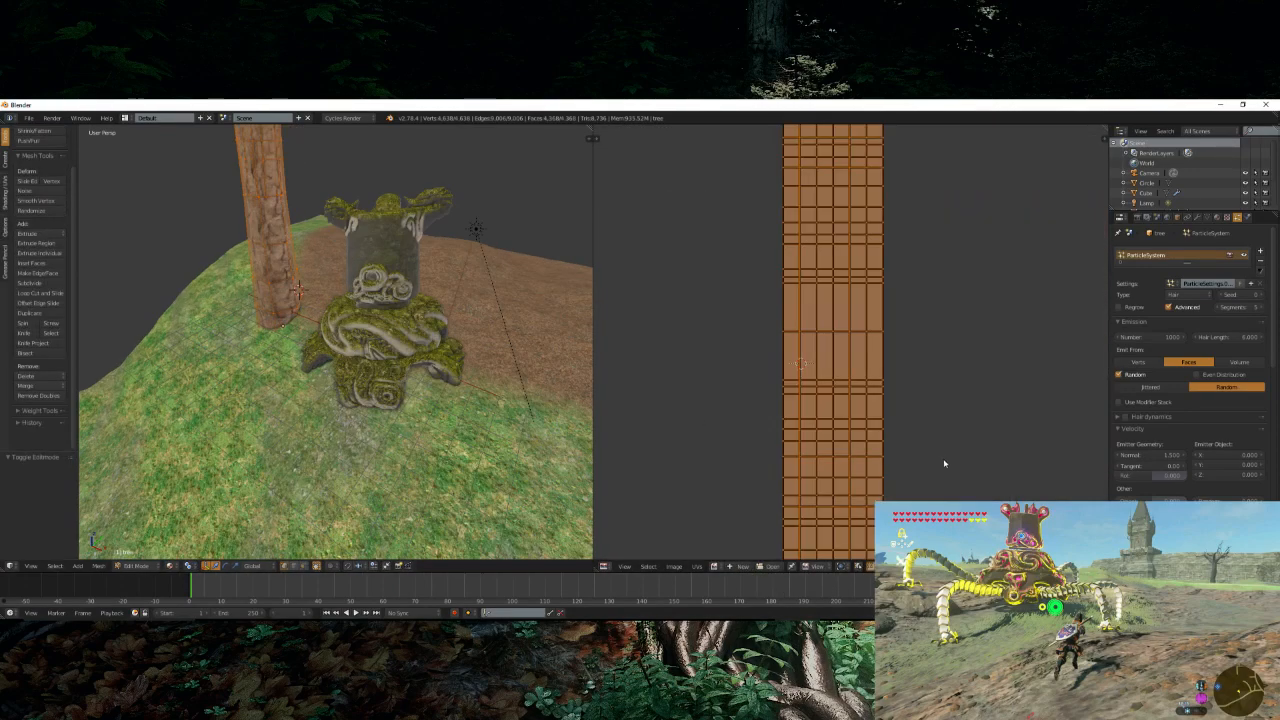
- Scale the tree's UVs about 2.5 times along X and about 1.5 times uniformly, then return to Object Mode
key("s")
key("x")
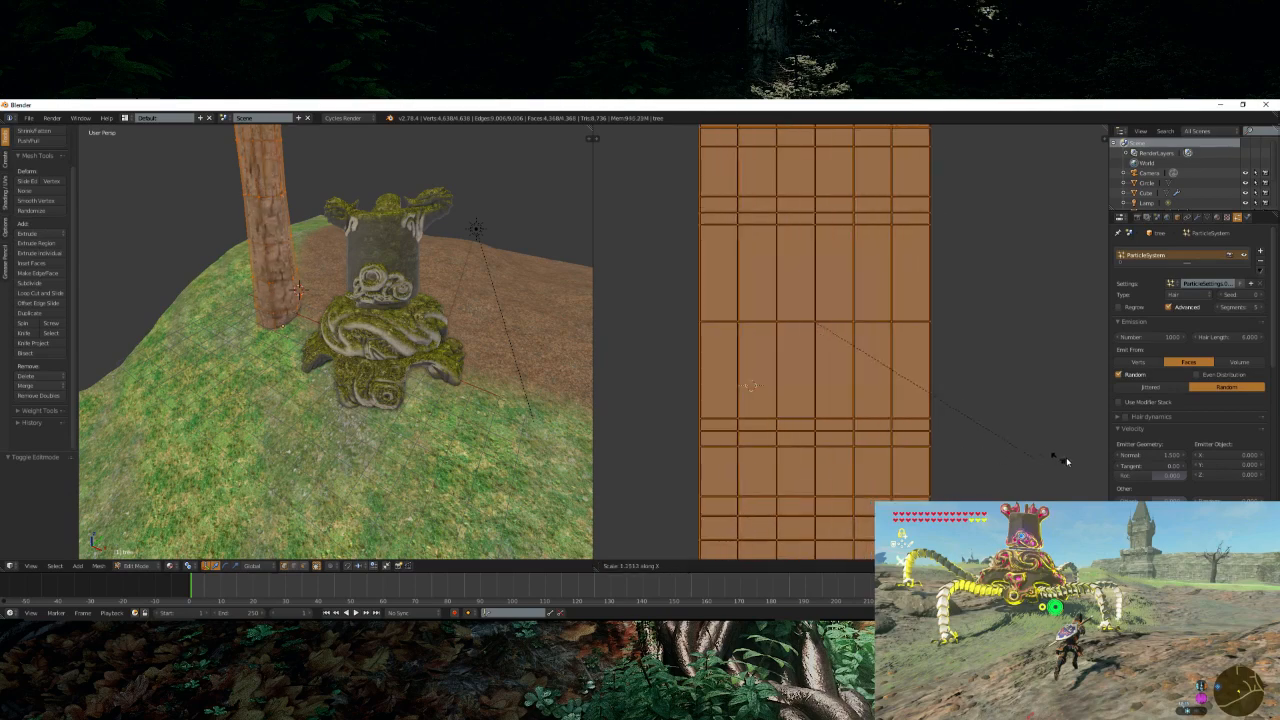
left_click(829, 477)
scroll(935, 483, "down", 5)
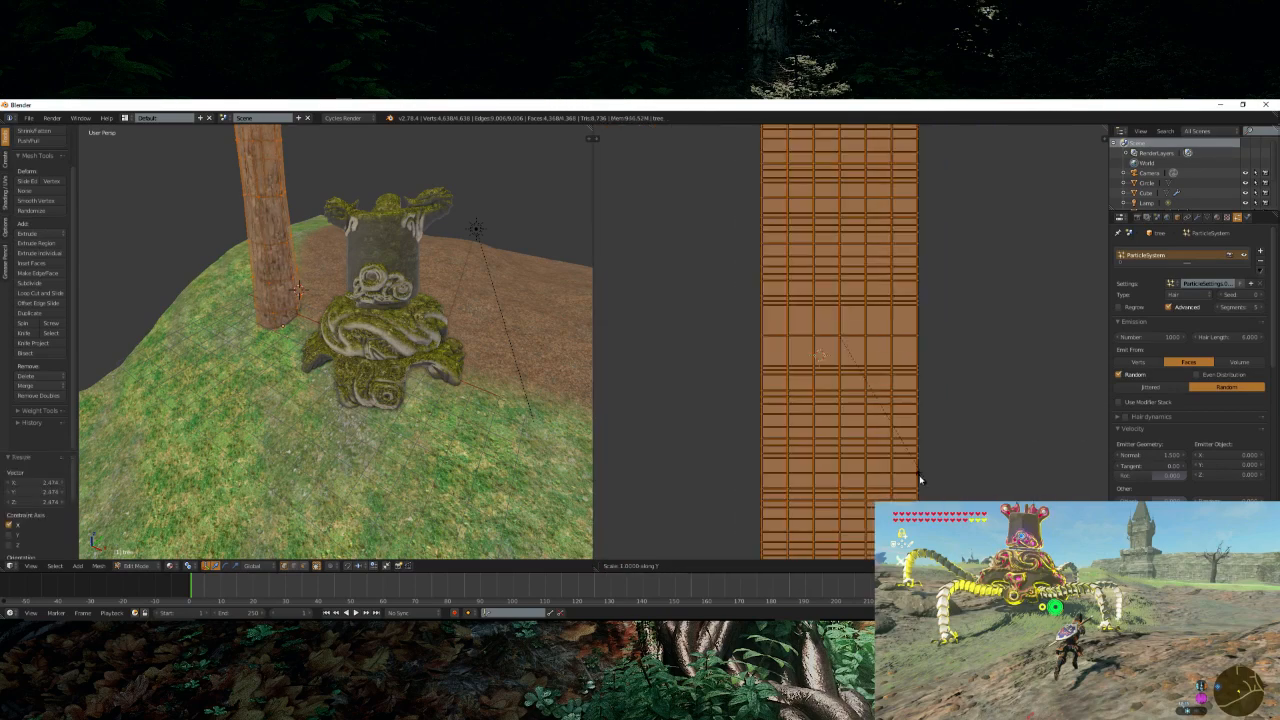
key("s")
left_click(992, 534)
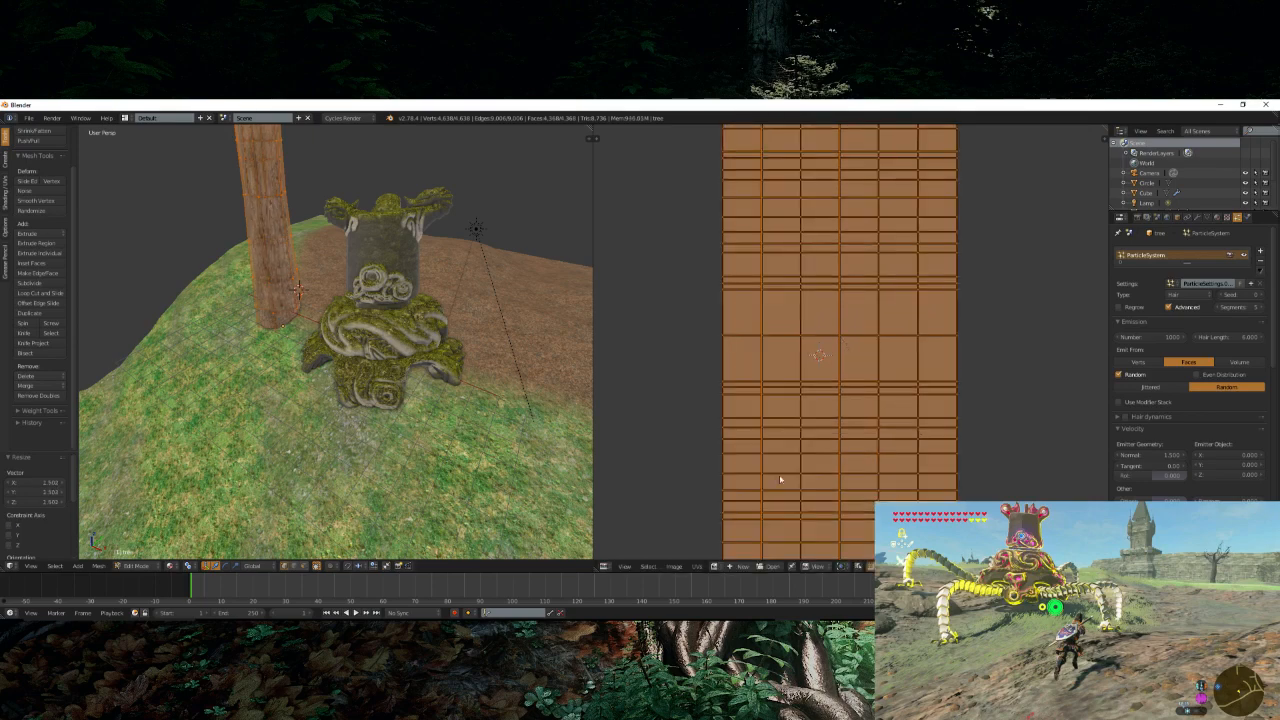
key("Tab")
- Preview the tree and Guardian through the camera with Rendered shading
middle_click_drag(400, 420, 383, 317)
key("KP_0")
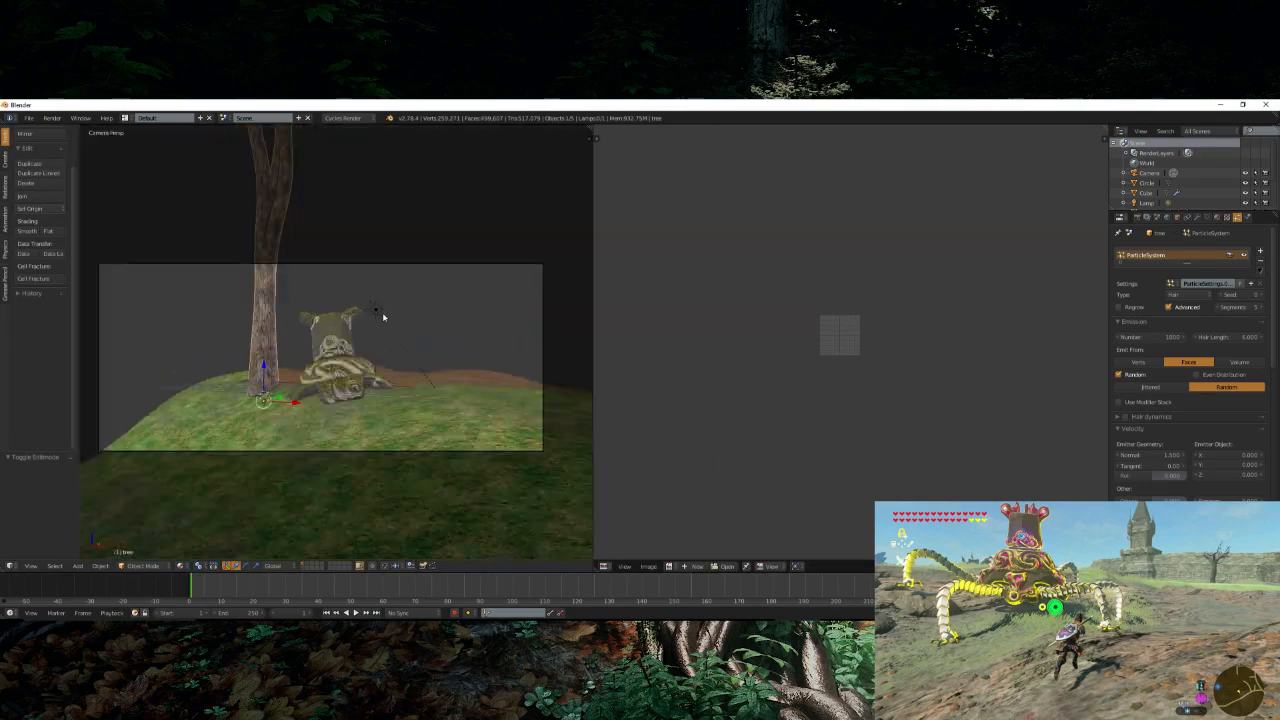
scroll(212, 415, "up", 4)
left_click(181, 566)
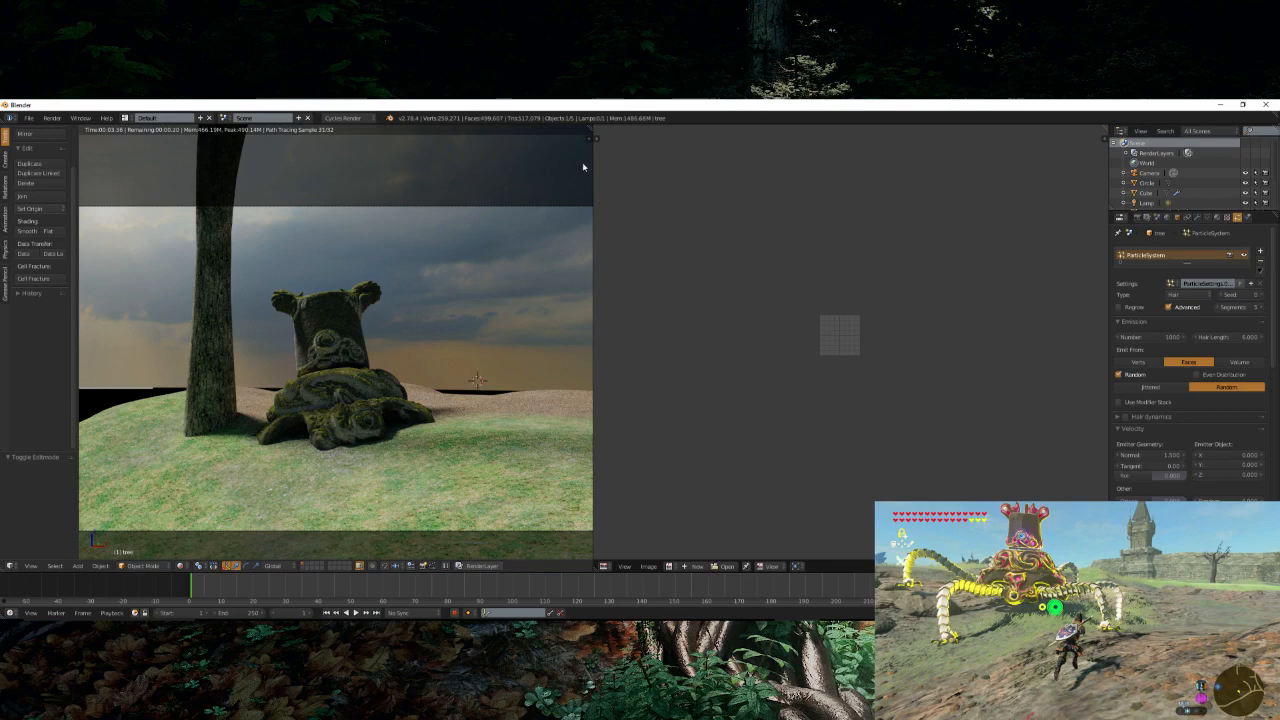
- End the rendered preview, merge the UV editor area back into the 3D view and use Solid shading
key("z")
left_click_drag(591, 129, 630, 160)
middle_click_drag(622, 270, 508, 375)
scroll(508, 375, "down", 2)
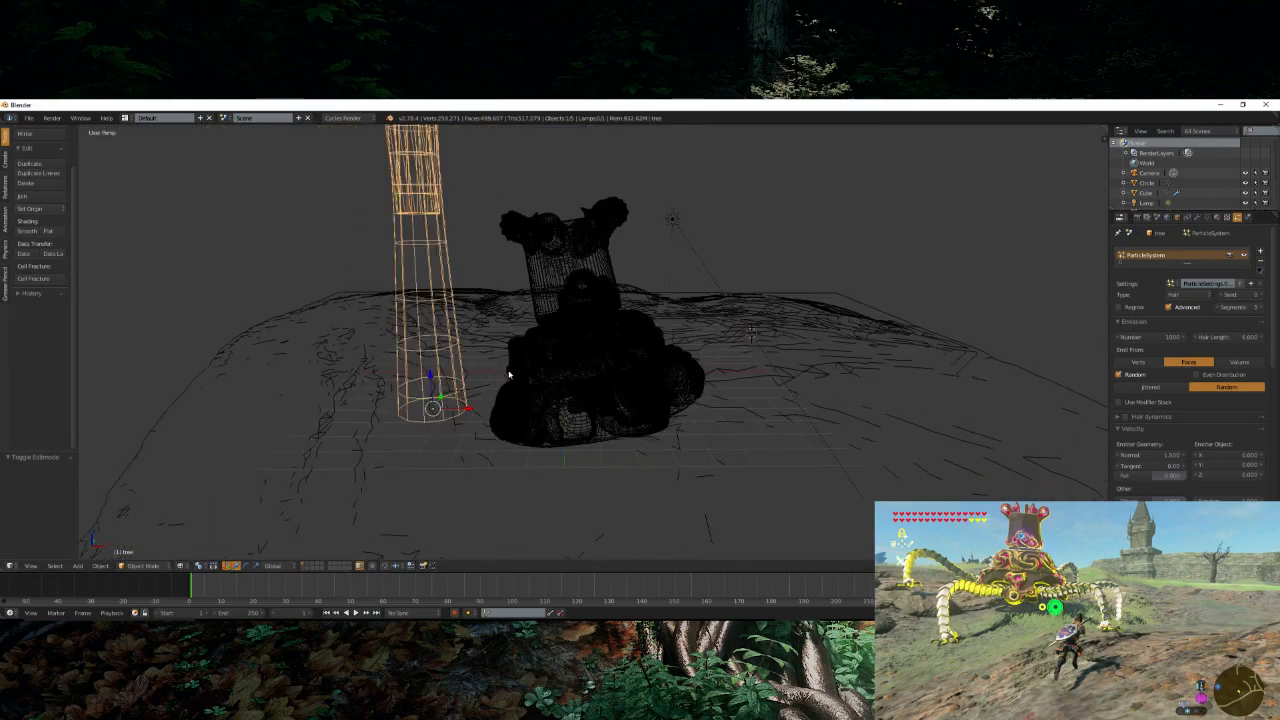
key("z")
- Set the display percentage of the tree's leaf particle system to 100%
scroll(510, 368, "down", 8)
mouse_move(560, 325)
middle_mouse_down()
mouse_move(632, 342)
mouse_move(579, 307)
mouse_move(618, 445)
mouse_move(535, 438)
middle_mouse_up()
scroll(618, 445, "down", 2)
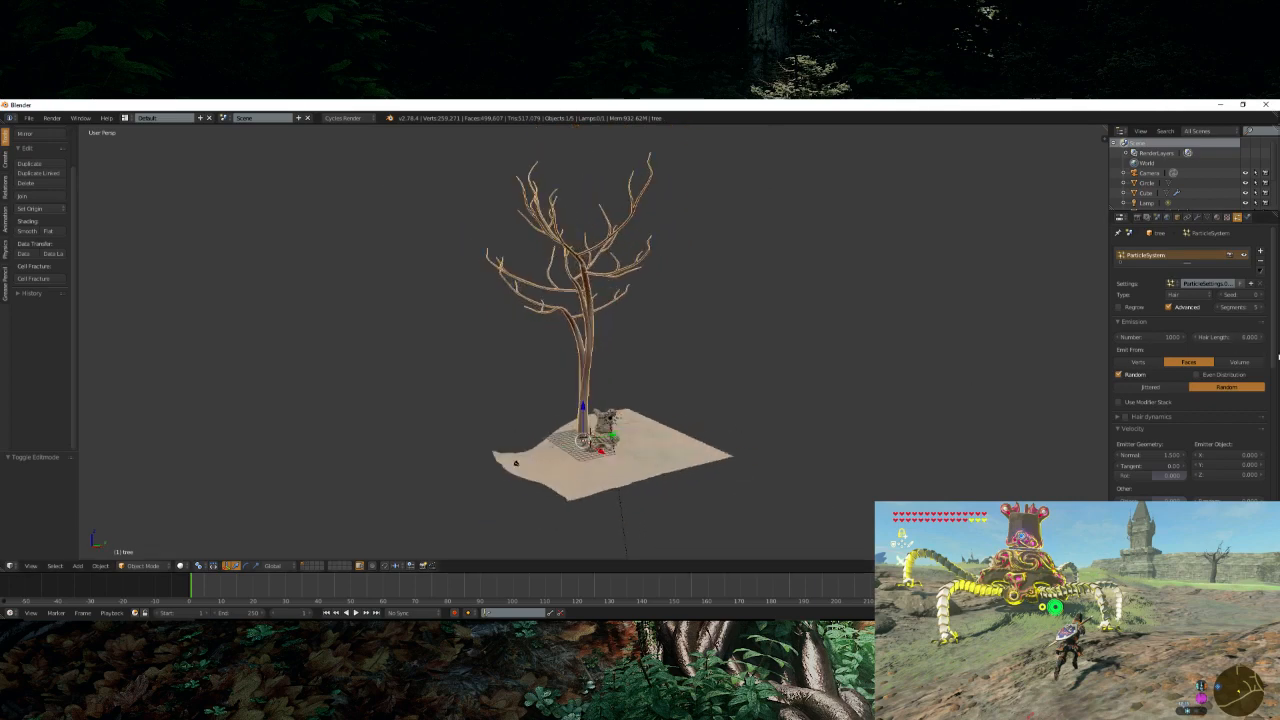
scroll(1278, 356, "down", 15)
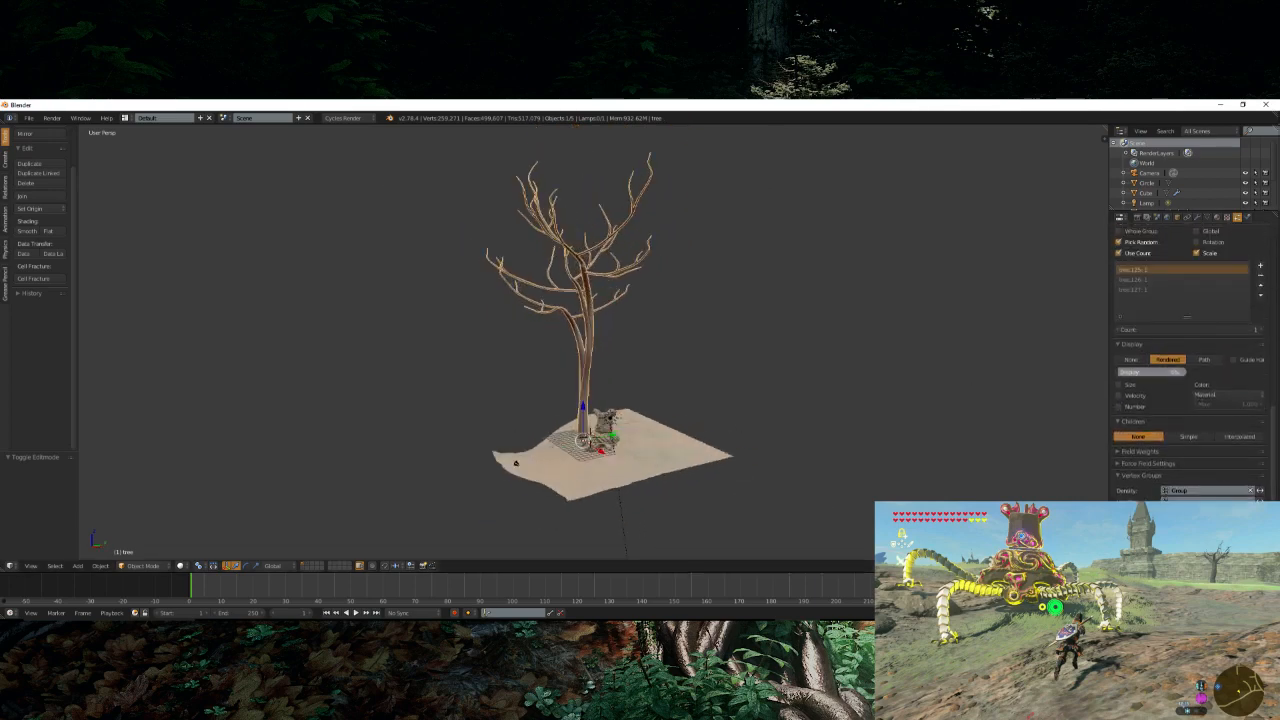
left_click_drag(1124, 372, 1187, 373)
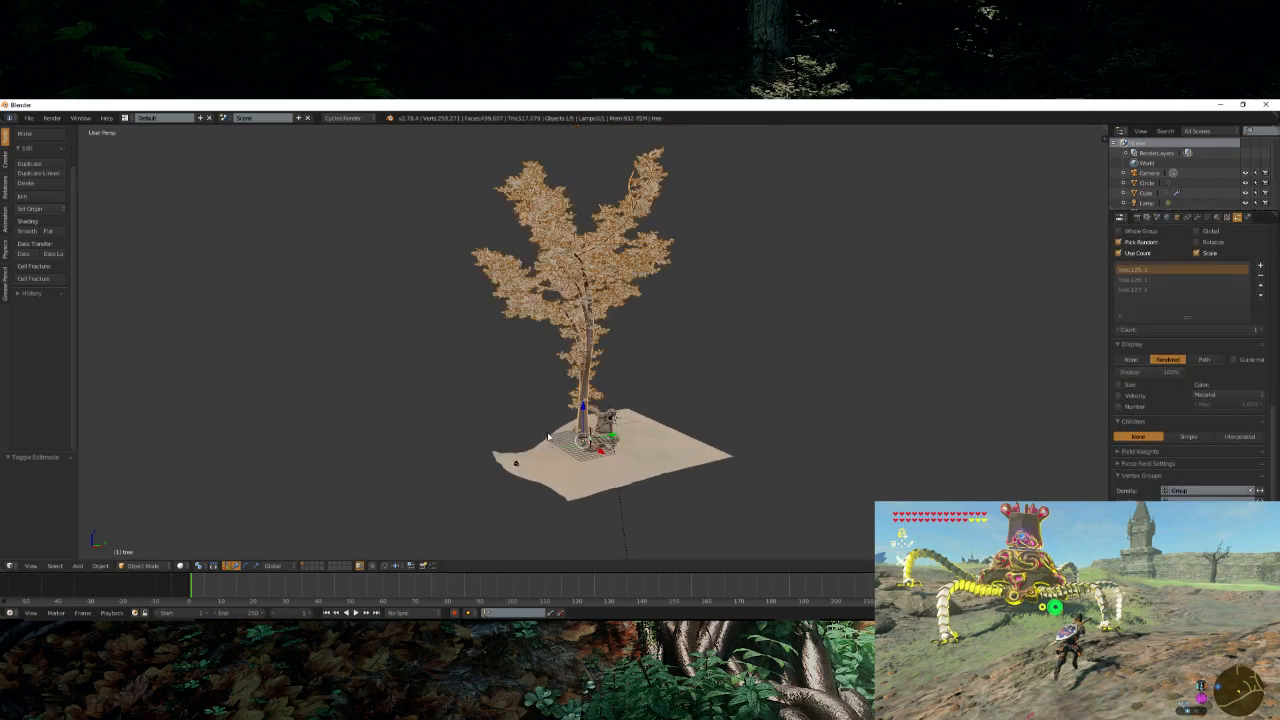
- Inspect the tree and the carved sculpture on the terrain up close and through the camera
scroll(548, 437, "up", 8)
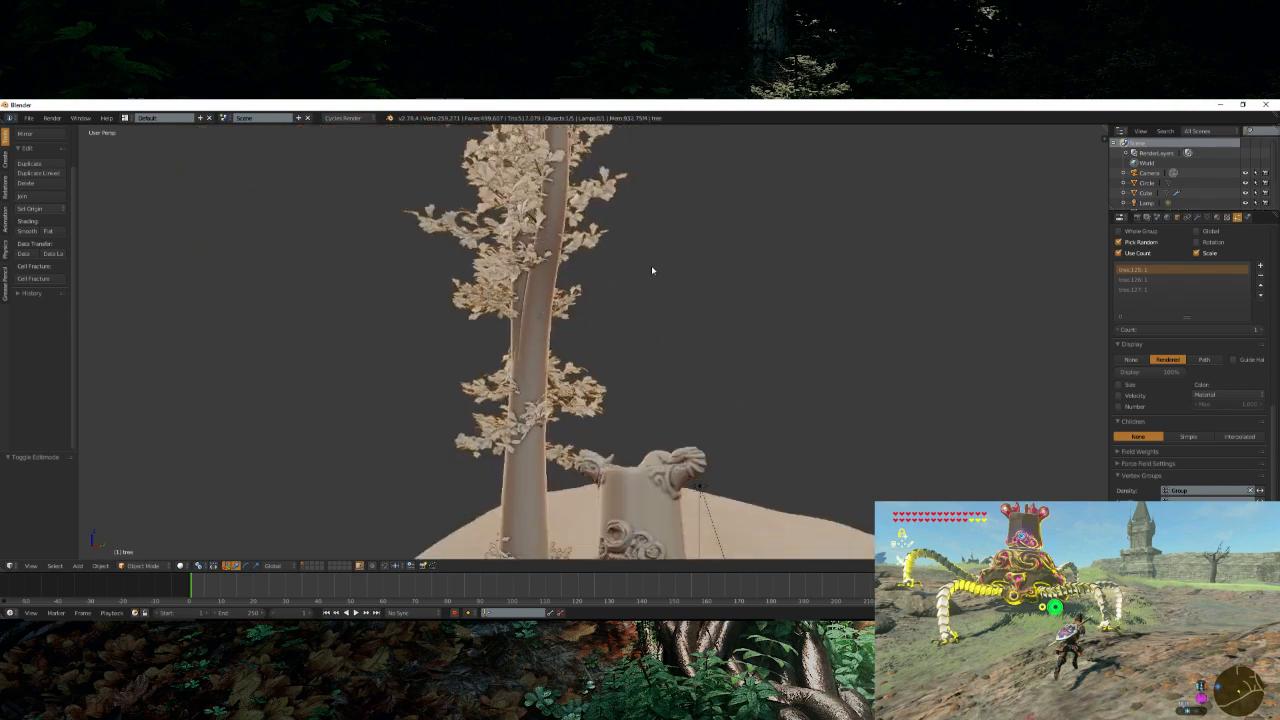
middle_click_drag(652, 270, 632, 364)
key("KP_0")
key("KP_0")
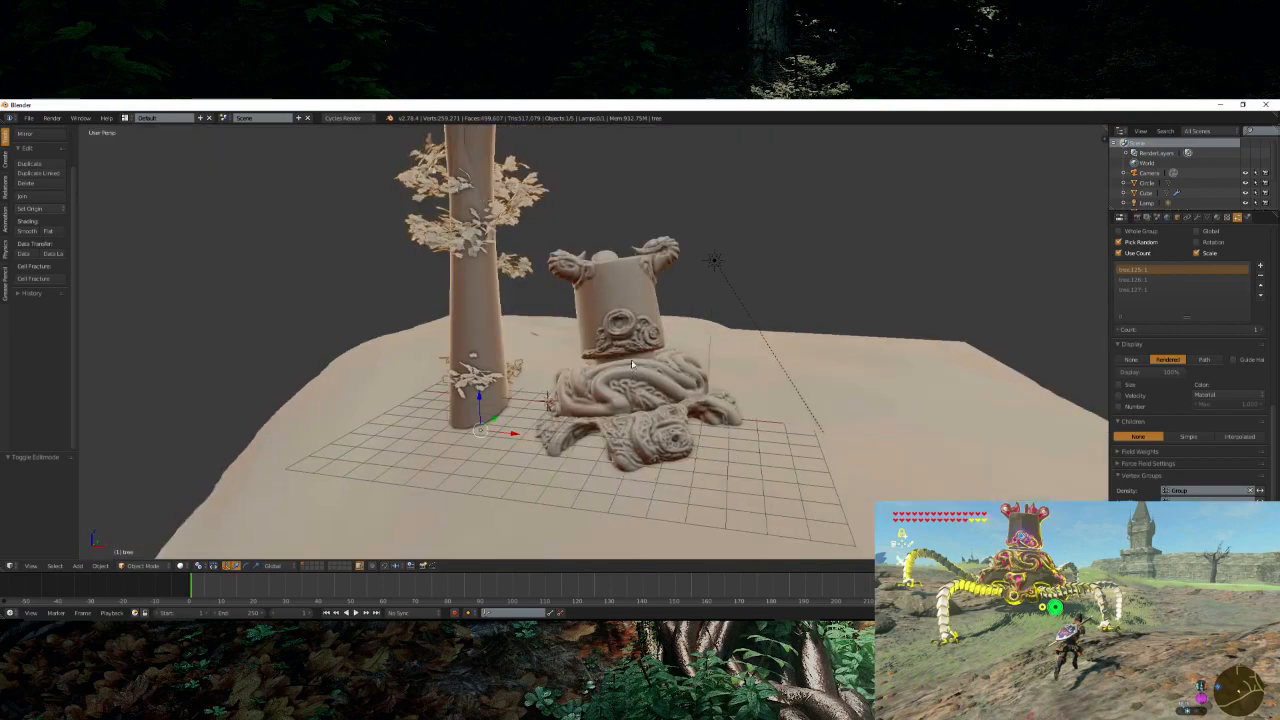
key("Home")
key("KP_0")
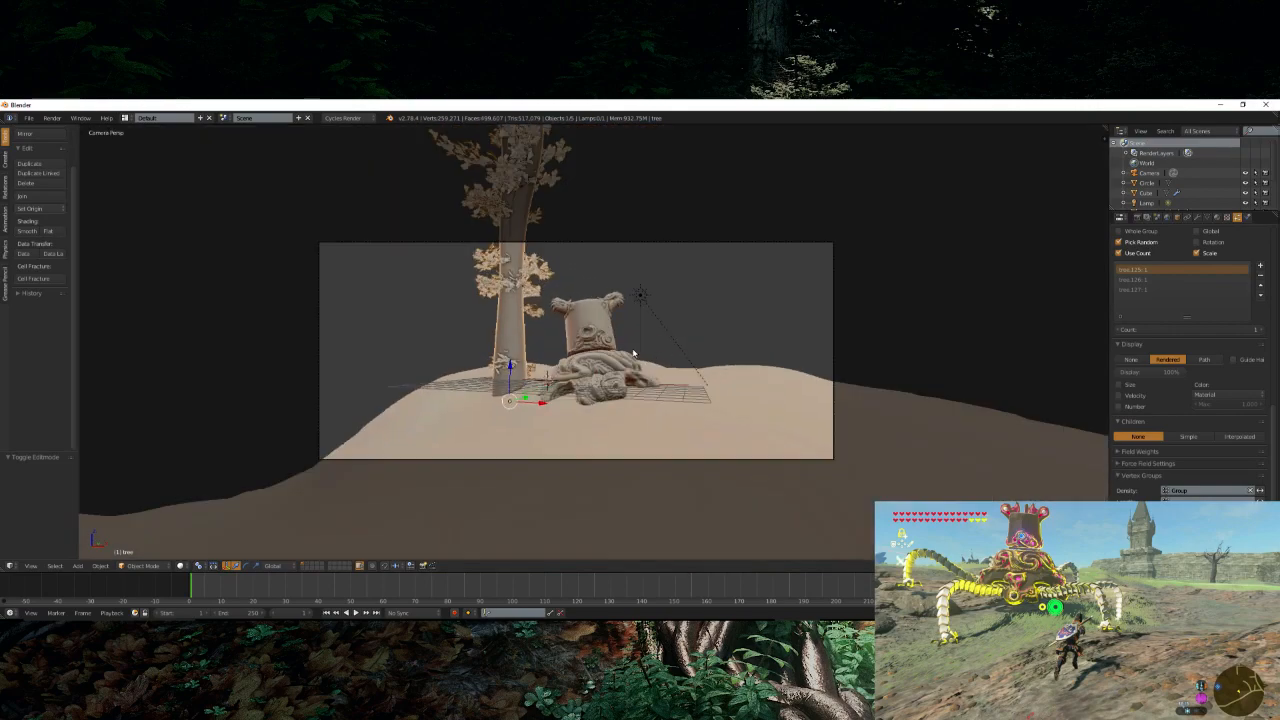
key("F11")
scroll(633, 353, "up", 1)
scroll(633, 353, "down", 2)
scroll(633, 353, "up", 3)
key("F11")
middle_click_drag(633, 353, 614, 382)
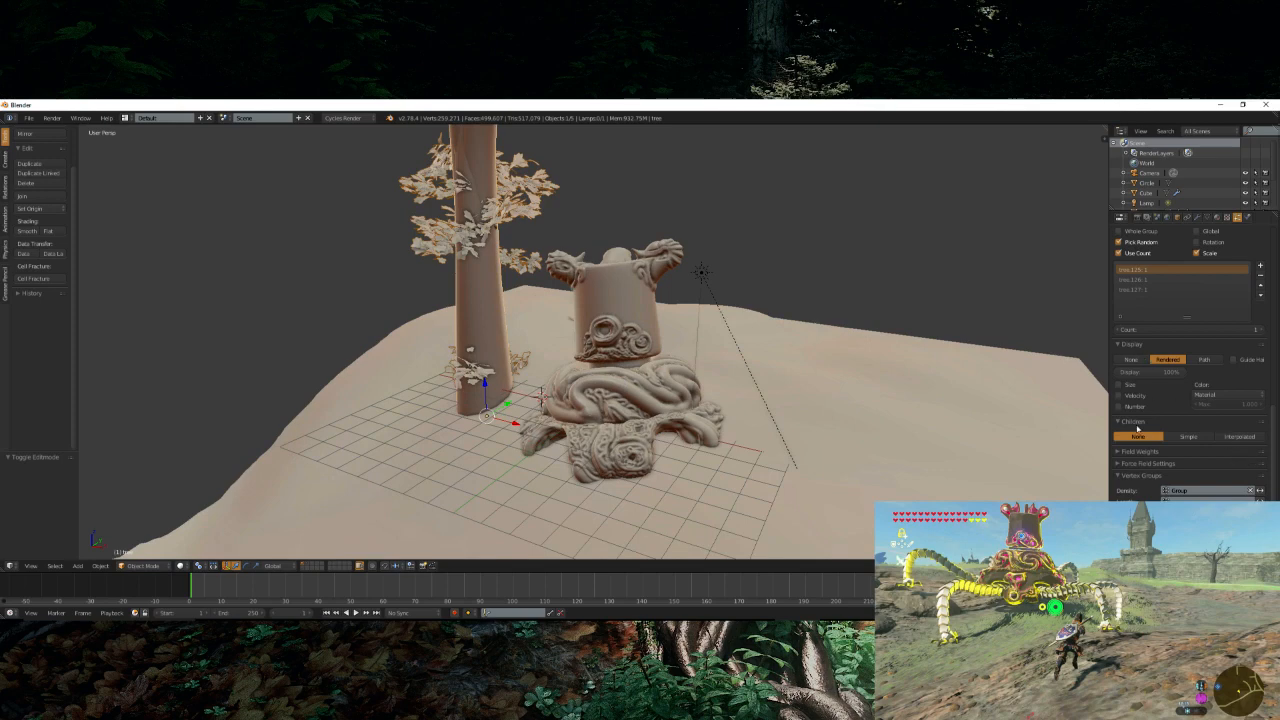
- Scale the tree down, move it about 0.76 along X toward the sculpture, and check its placement through the camera
scroll(711, 406, "down", 4)
middle_click_drag(711, 406, 809, 477)
key("s")
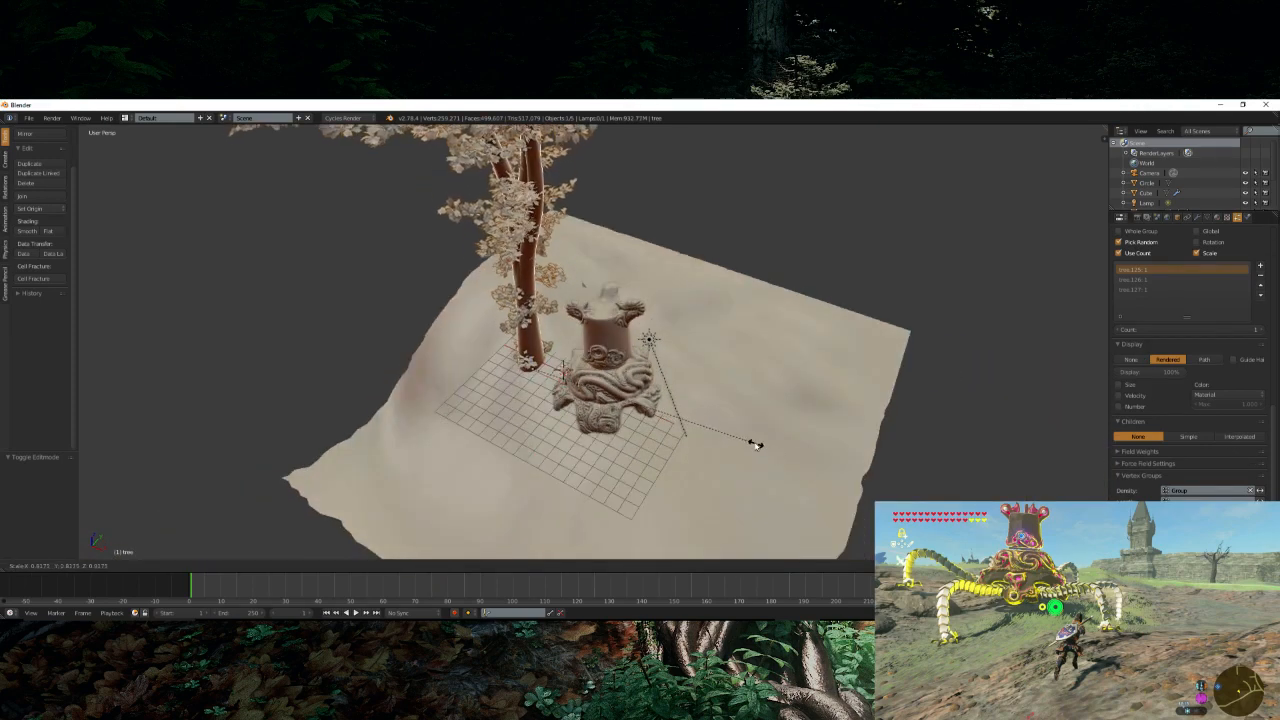
left_click(738, 432)
left_click_drag(560, 386, 572, 391)
middle_click_drag(709, 442, 656, 380)
key("KP_0")
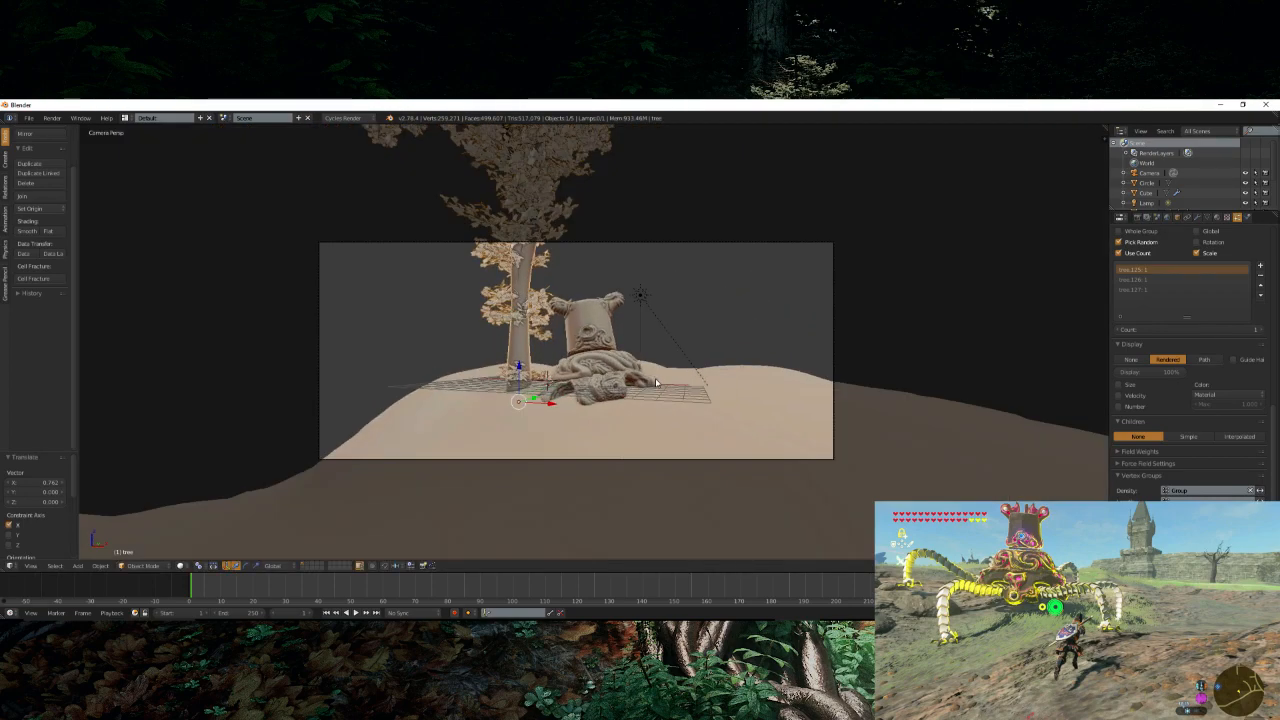
- Put the tree in Weight Paint mode with wireframe shading and show its vertex groups
scroll(656, 382, "up", 4)
left_click(143, 566)
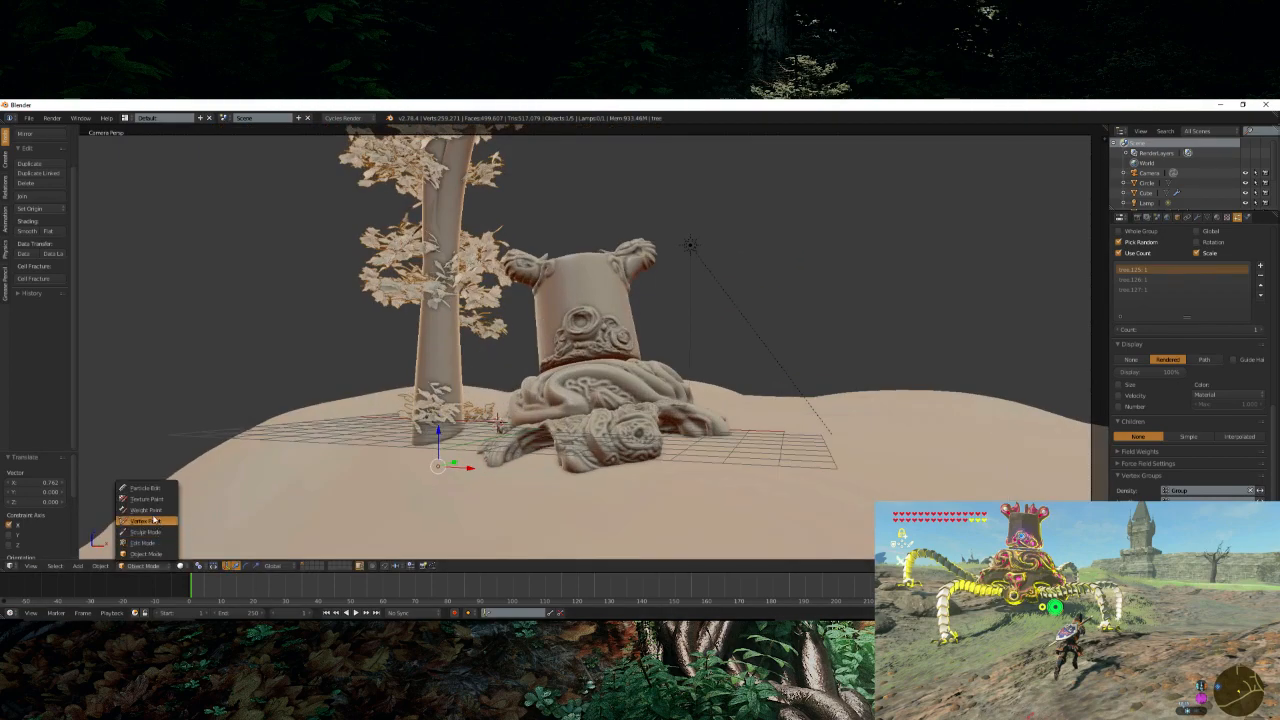
left_click(148, 510)
key("z")
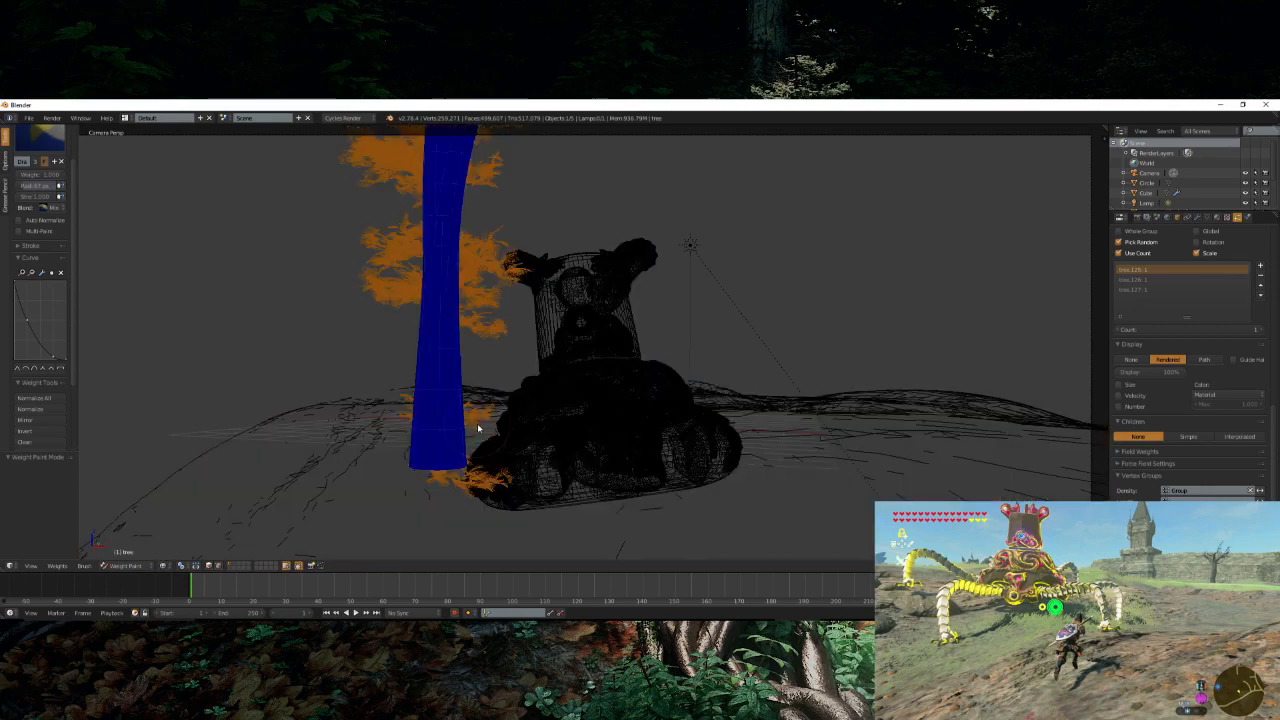
mouse_move(477, 423)
middle_mouse_down()
mouse_move(451, 440)
mouse_move(306, 449)
mouse_move(124, 313)
middle_mouse_up()
scroll(593, 300, "up", 1)
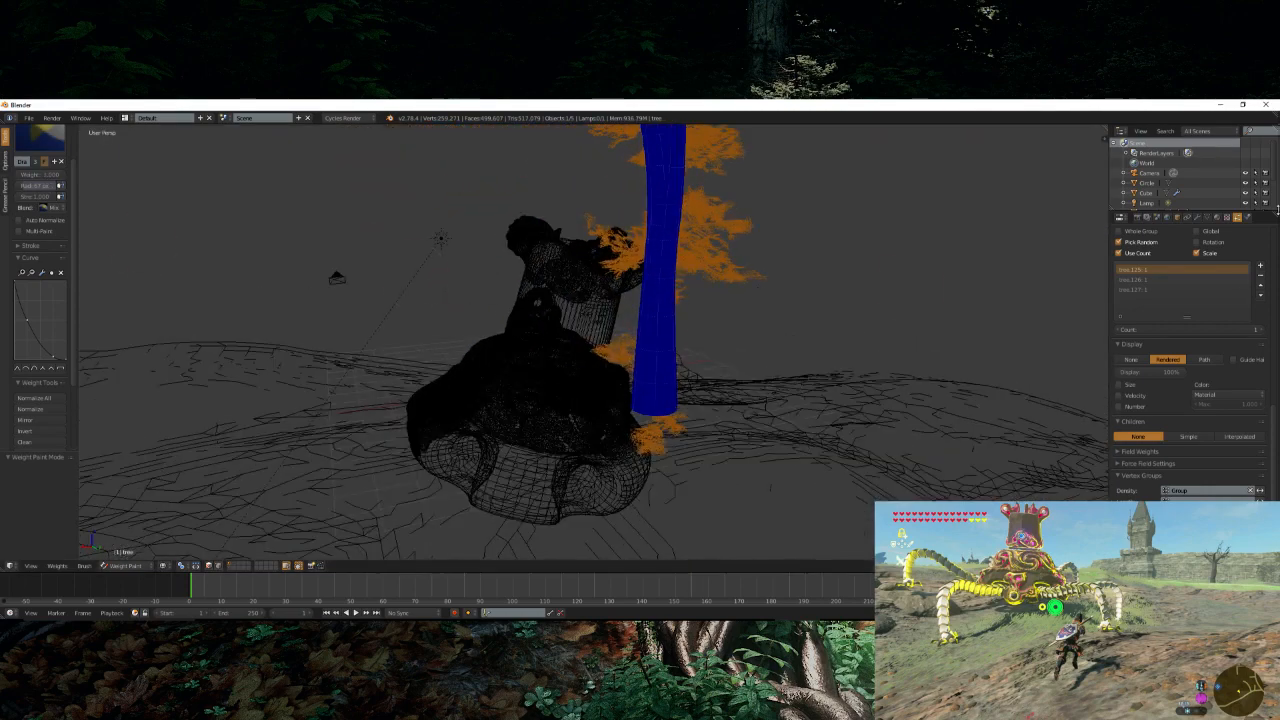
left_click(1208, 218)
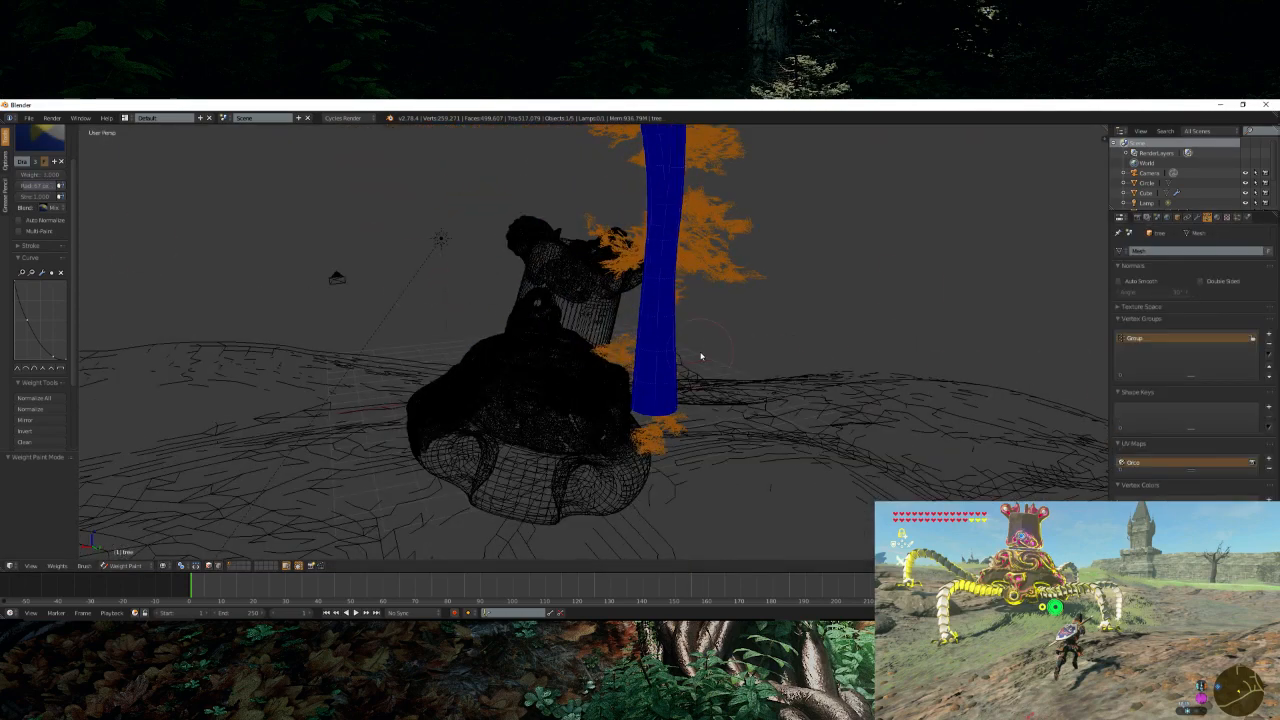
- Paint weight 1.000 onto the tree's upper trunk and branches, leaving the lower trunk unpainted
scroll(700, 357, "down", 8)
middle_click_drag(698, 357, 696, 366)
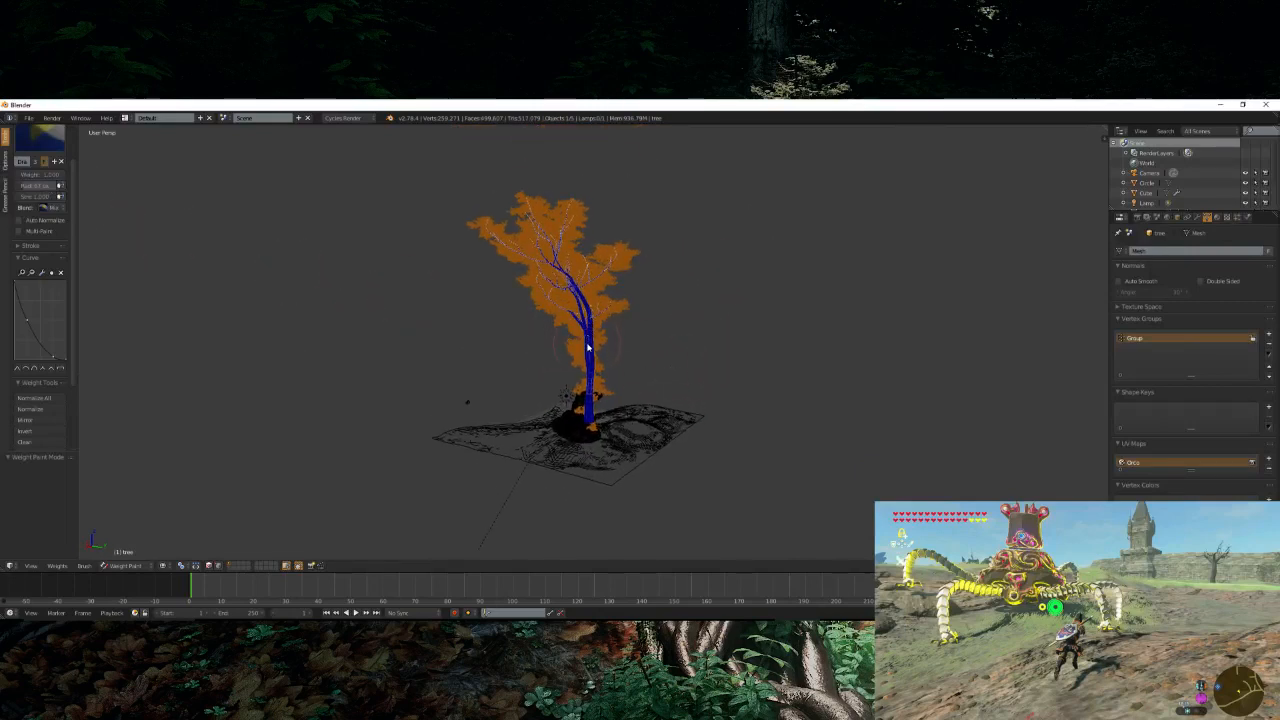
mouse_move(588, 347)
left_mouse_down()
mouse_move(545, 238)
mouse_move(566, 275)
mouse_move(537, 289)
mouse_move(549, 303)
left_mouse_up()
scroll(461, 302, "up", 4)
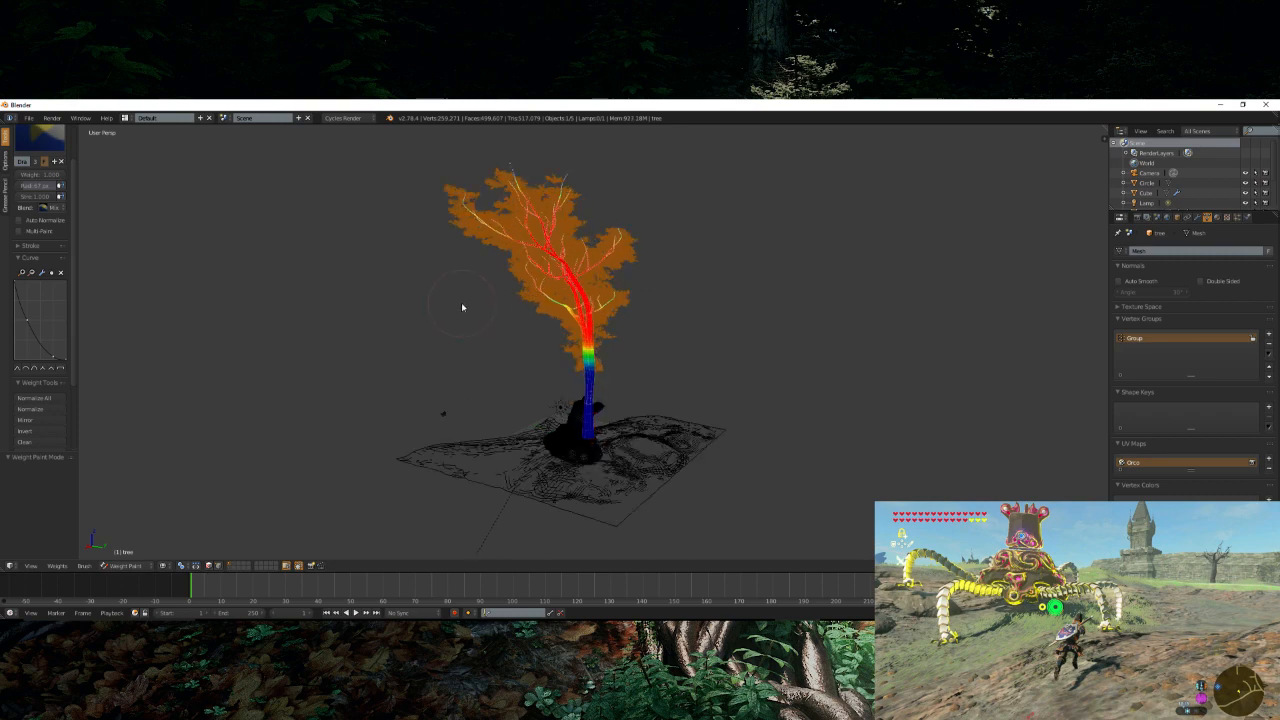
- Return the tree to Object Mode with solid shading, revisit its particle settings, and view the deselected scene through the camera
left_click(127, 565)
left_click(140, 554)
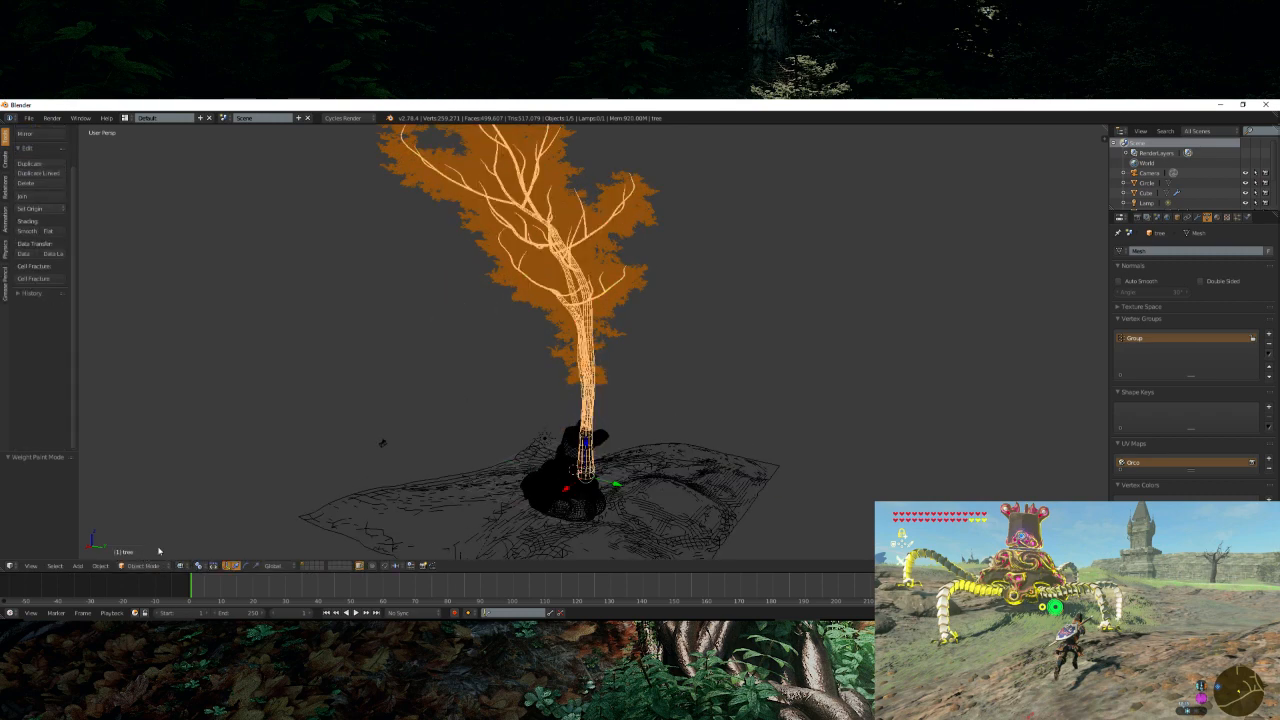
left_click(1246, 217)
left_click(1237, 217)
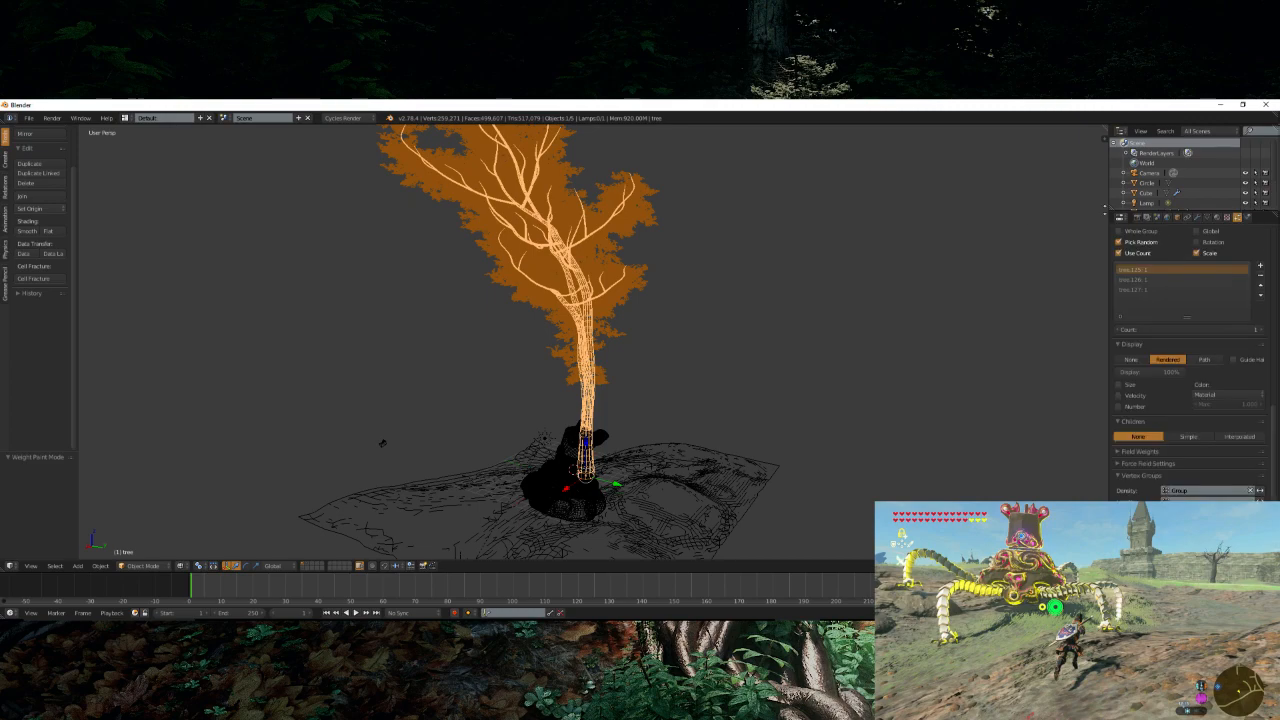
left_click(1192, 501)
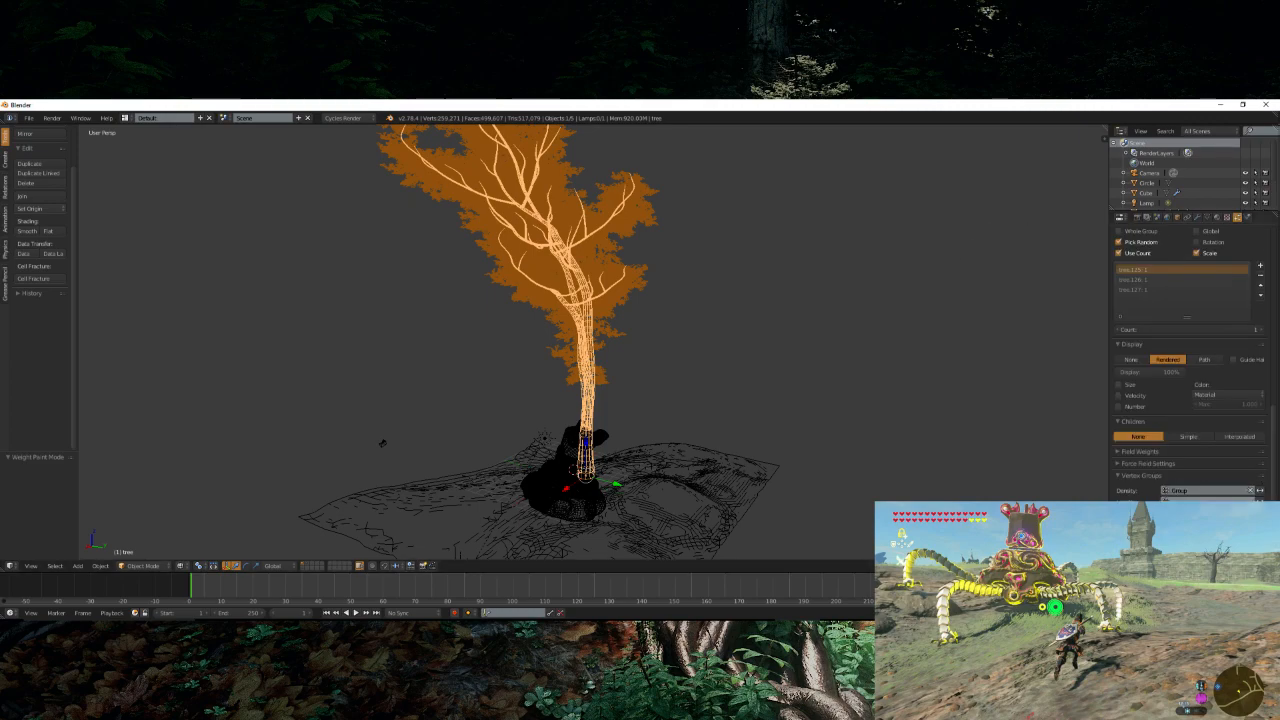
key("z")
middle_click_drag(718, 397, 821, 380)
key("a")
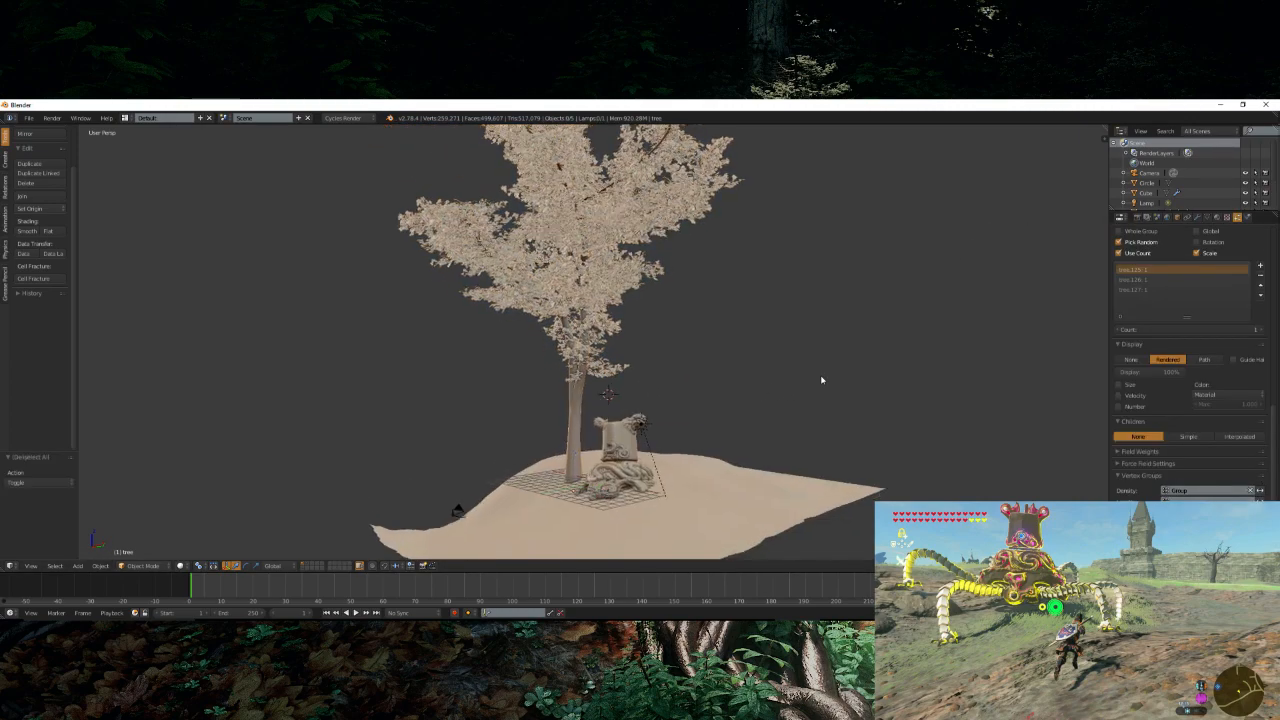
key("KP_0")
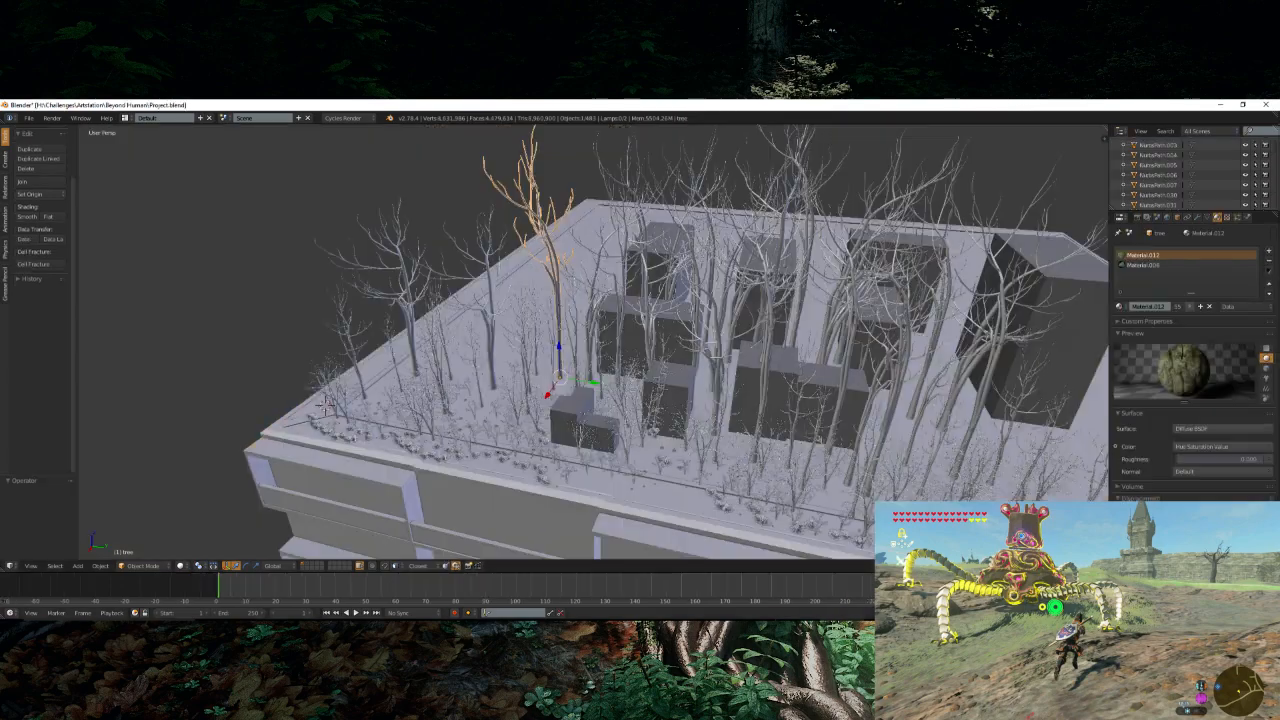
- Switch to the Beyond Human project and select the bare tree and the small sapling in front of the dark blocks
scroll(657, 354, "up", 5)
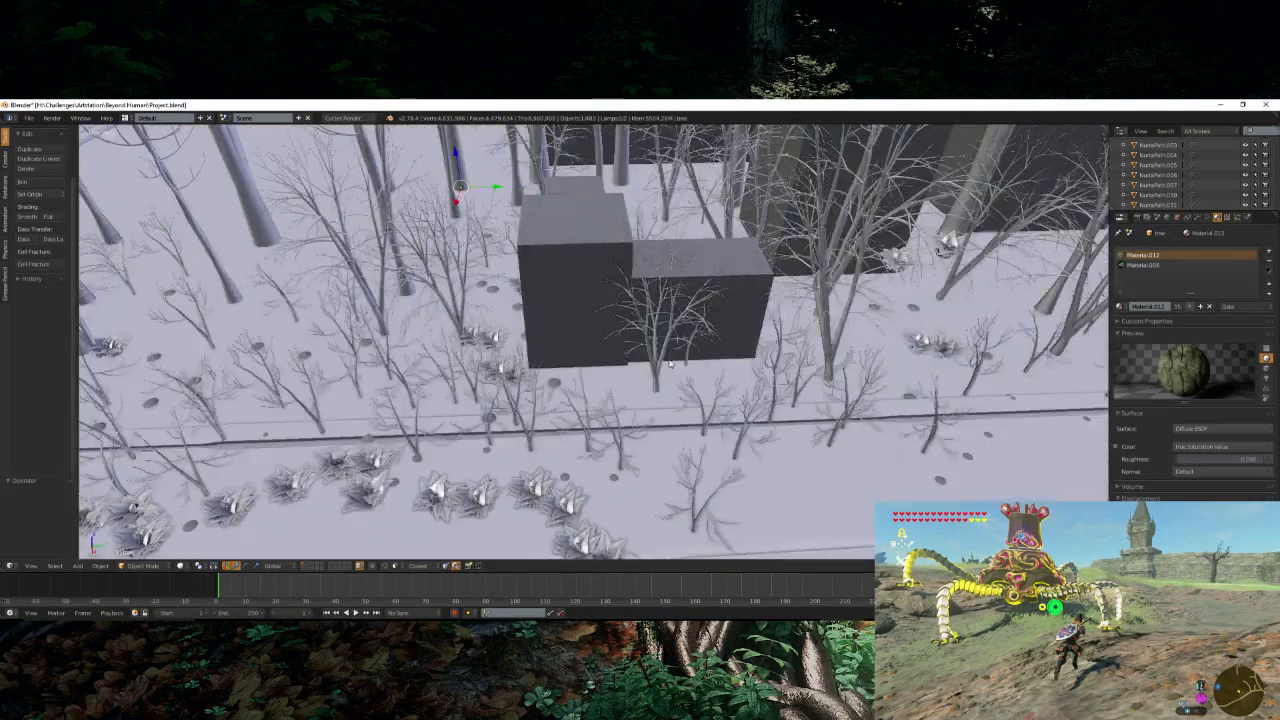
right_click(667, 348)
scroll(667, 348, "up", 2)
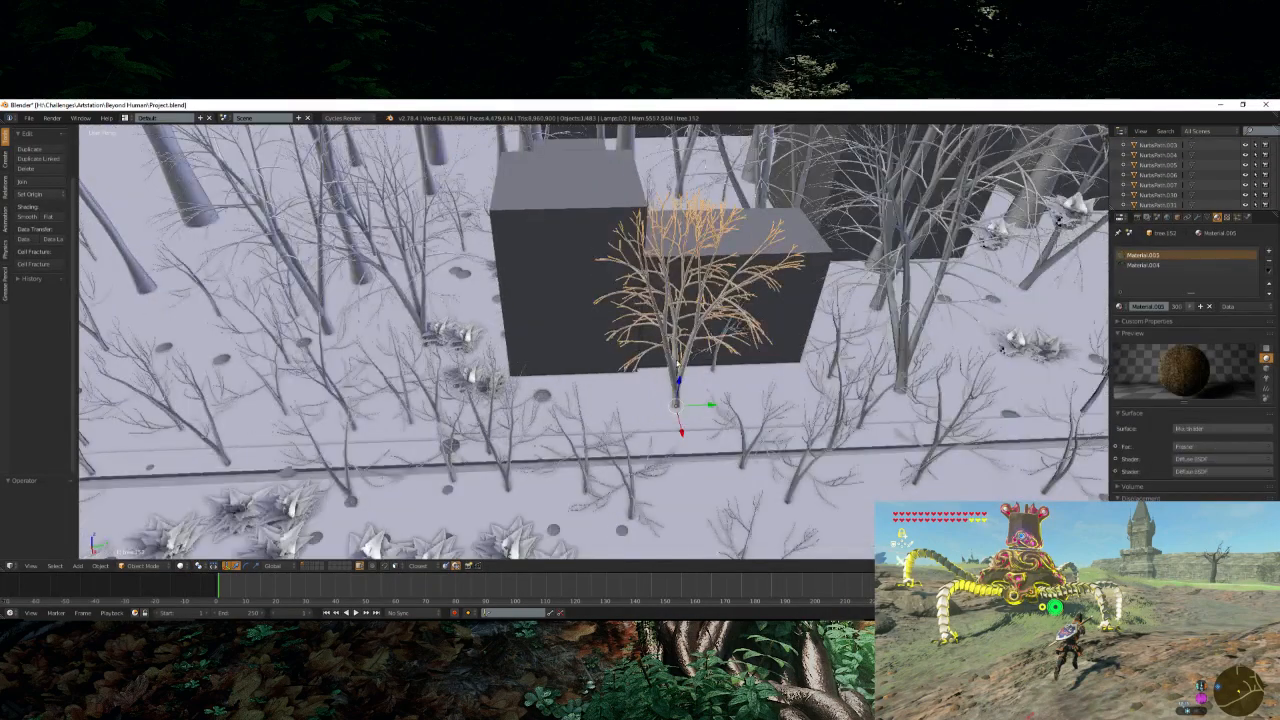
right_click(743, 456, "shift")
scroll(743, 456, "down", 2)
middle_click_drag(584, 473, 560, 478)
right_click(547, 461, "shift")
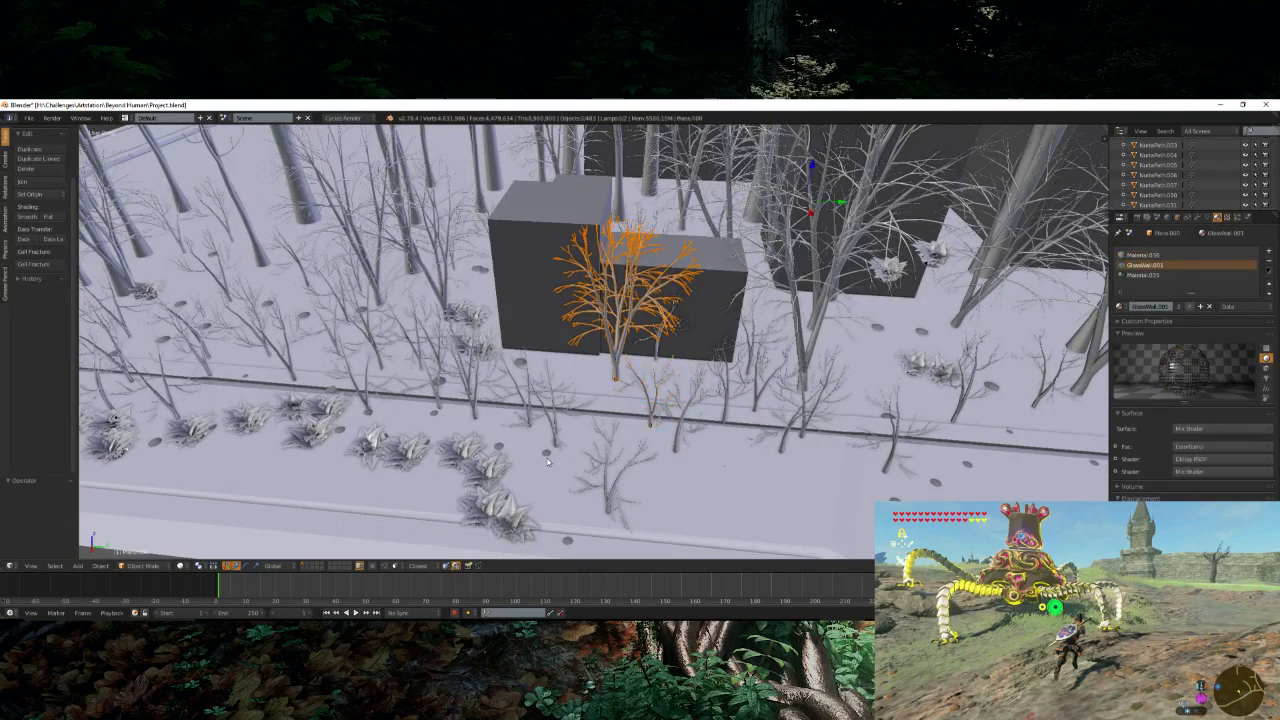
scroll(547, 461, "up", 2)
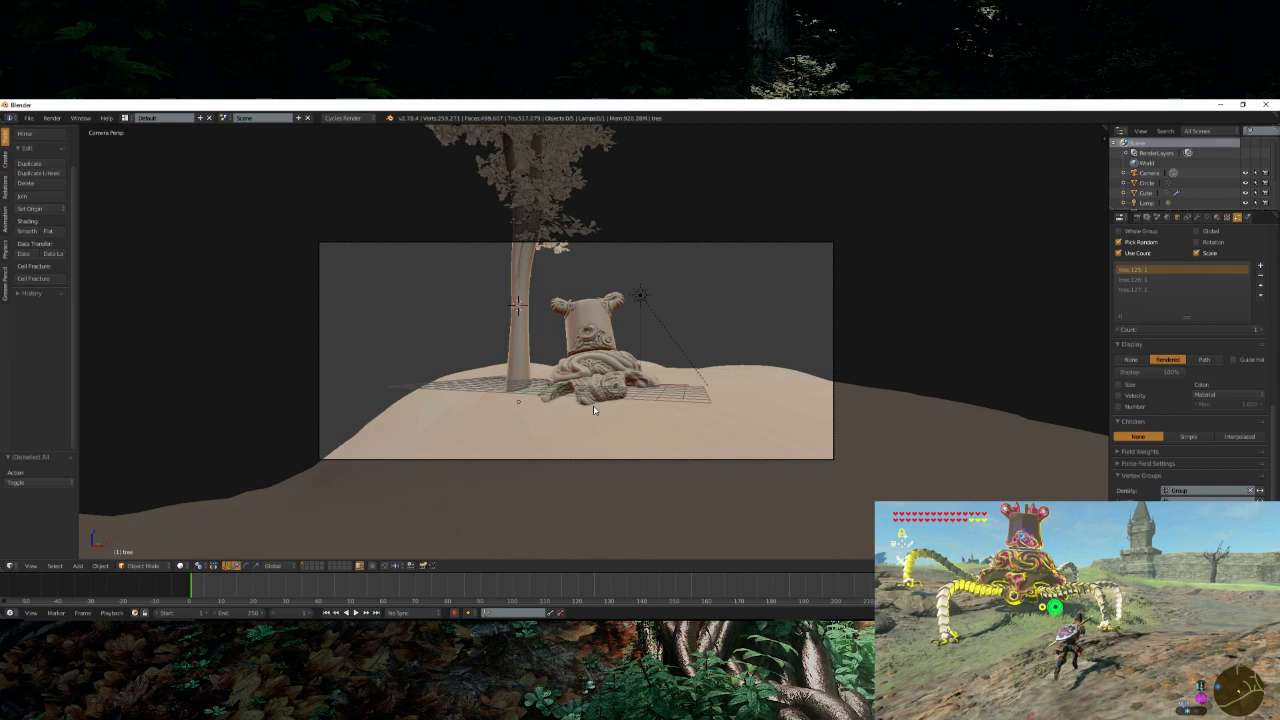
scroll(593, 408, "down", 1)
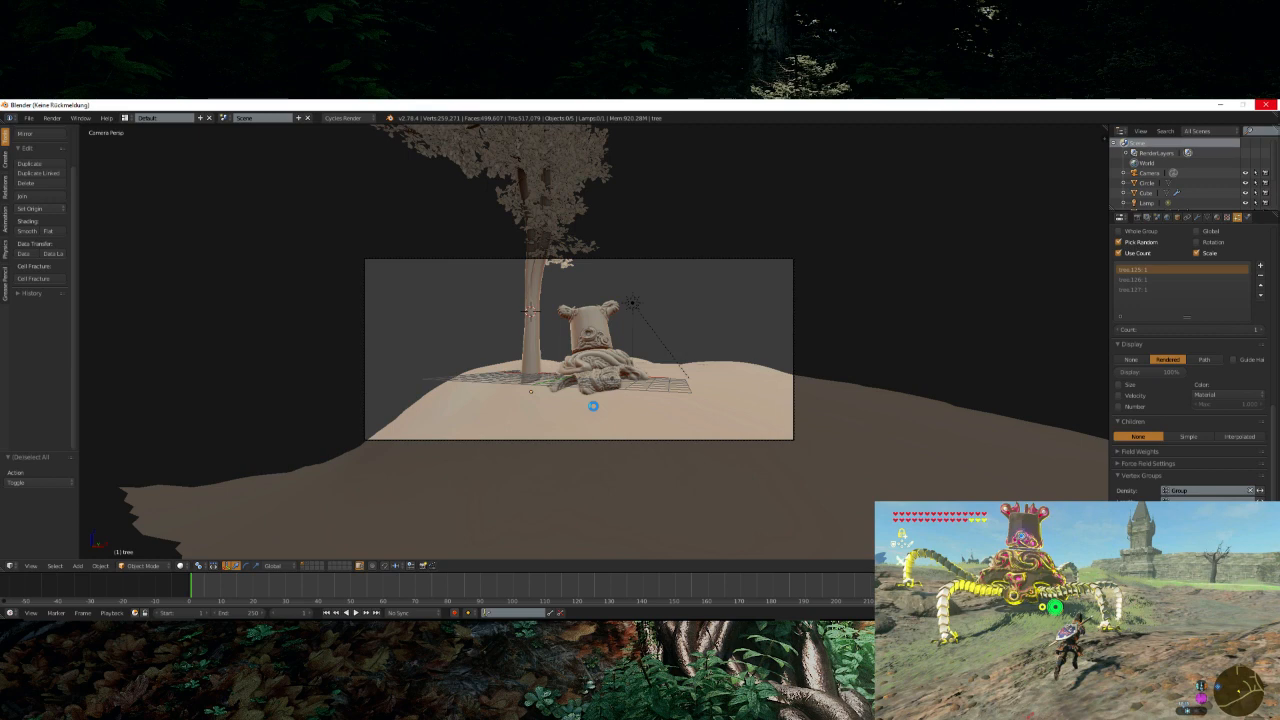
left_click(593, 406)
scroll(593, 406, "up", 1)
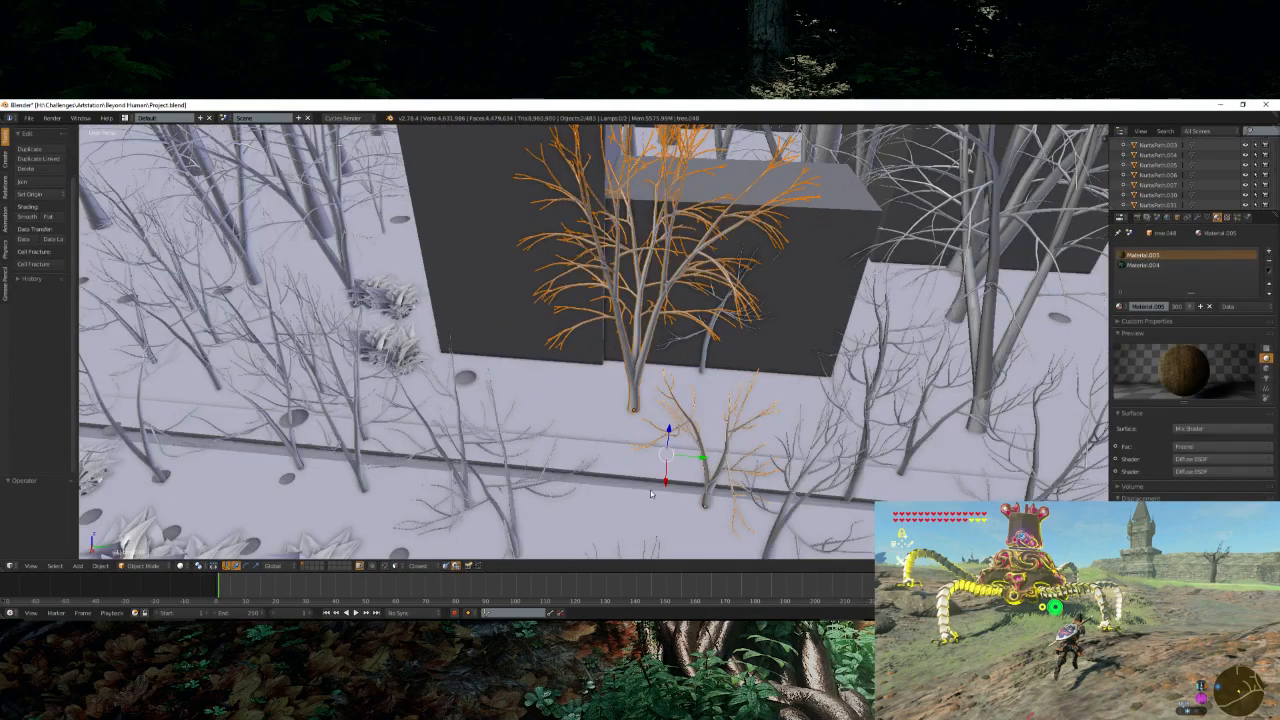
- Add the small round ground patch to the selection, copy the selected plants, and paste them into the sculpture scene with the second layer shown
middle_click_drag(651, 494, 673, 440)
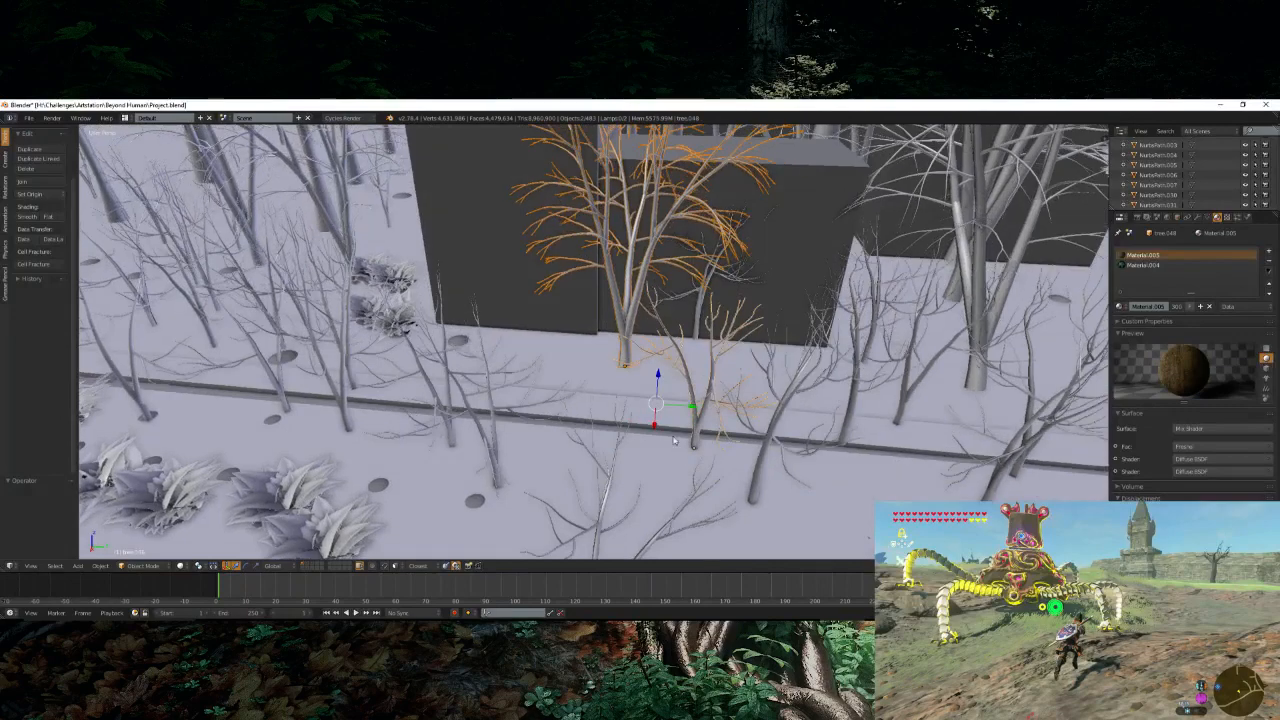
right_click(478, 501, "shift")
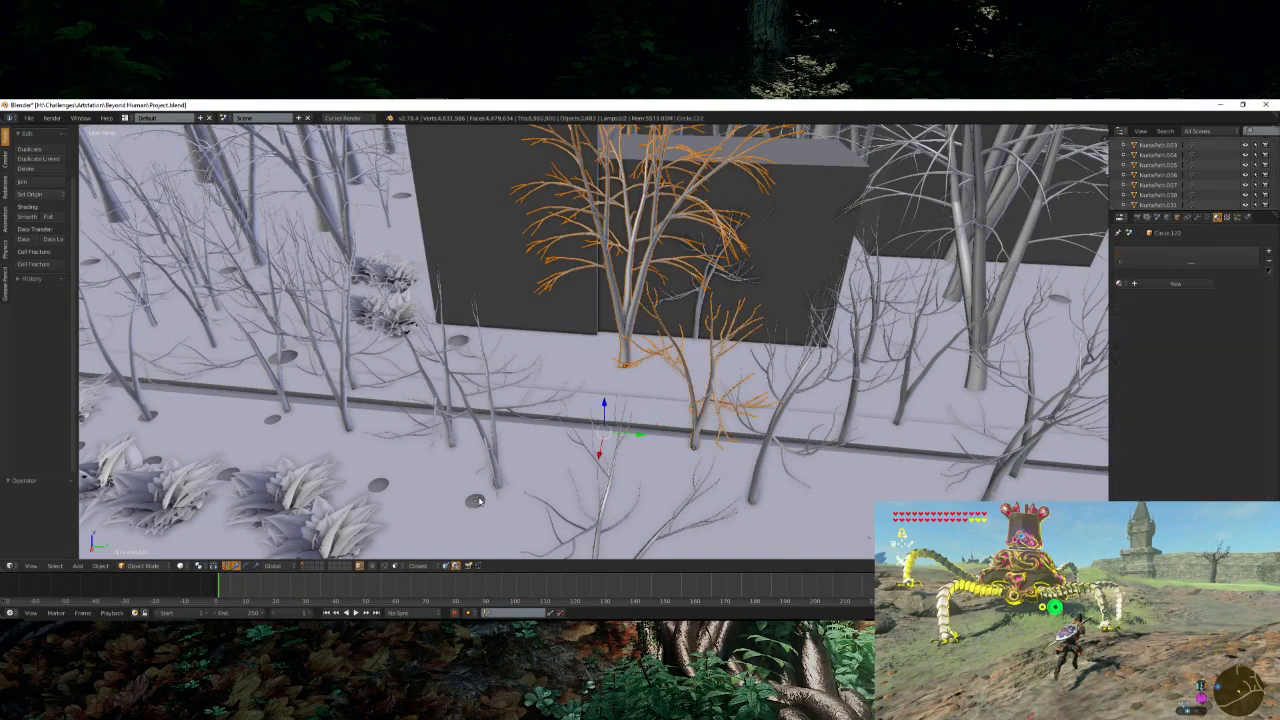
middle_click_drag(478, 501, 514, 481)
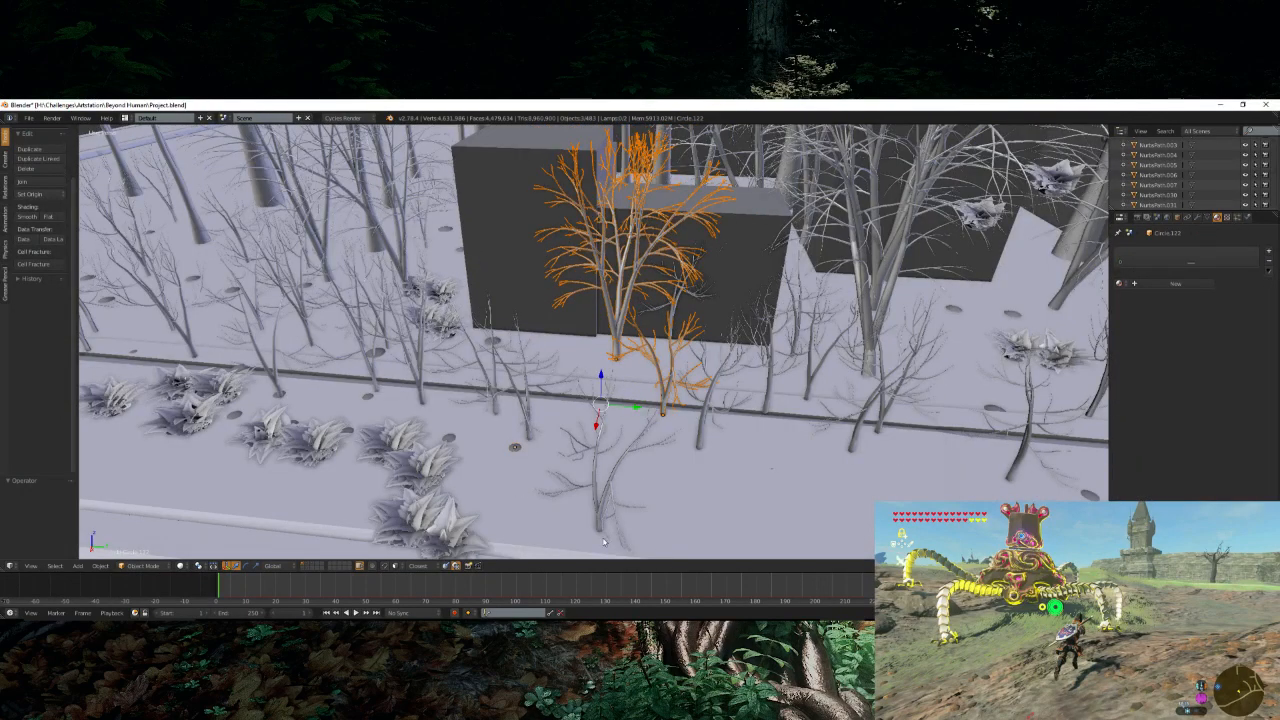
key("ctrl+c")
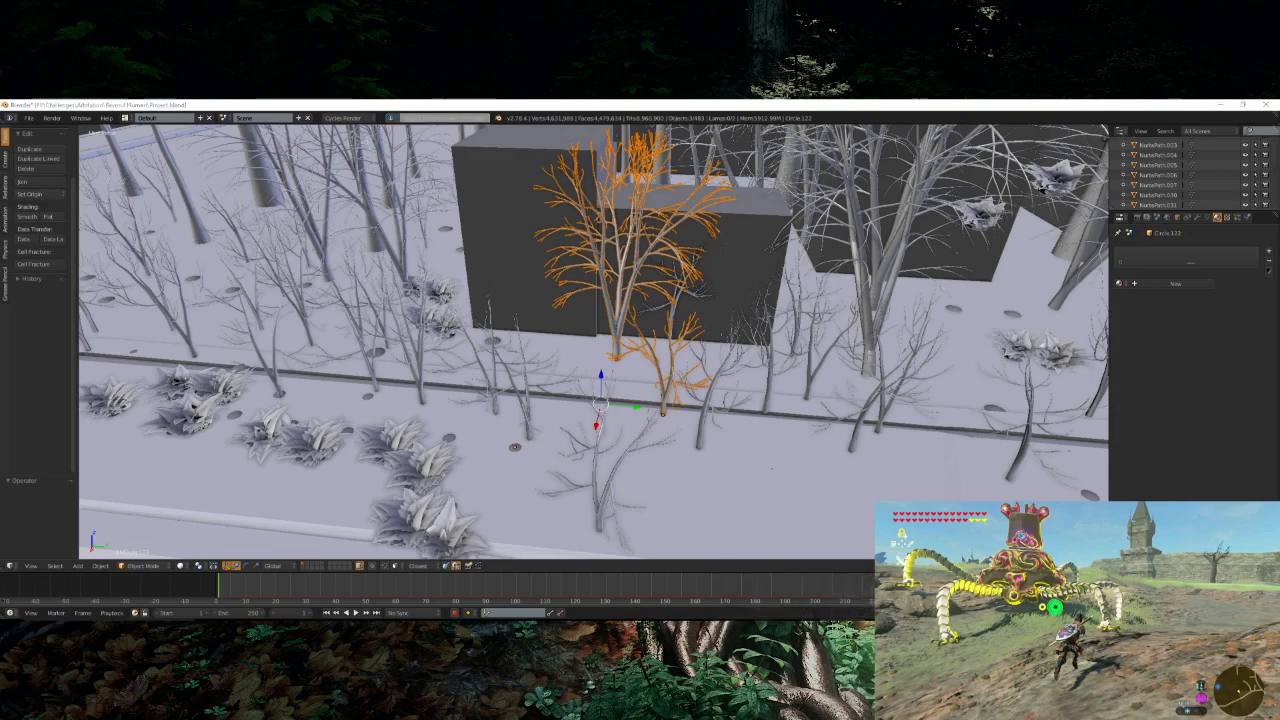
key("alt+Tab")
left_click(310, 567)
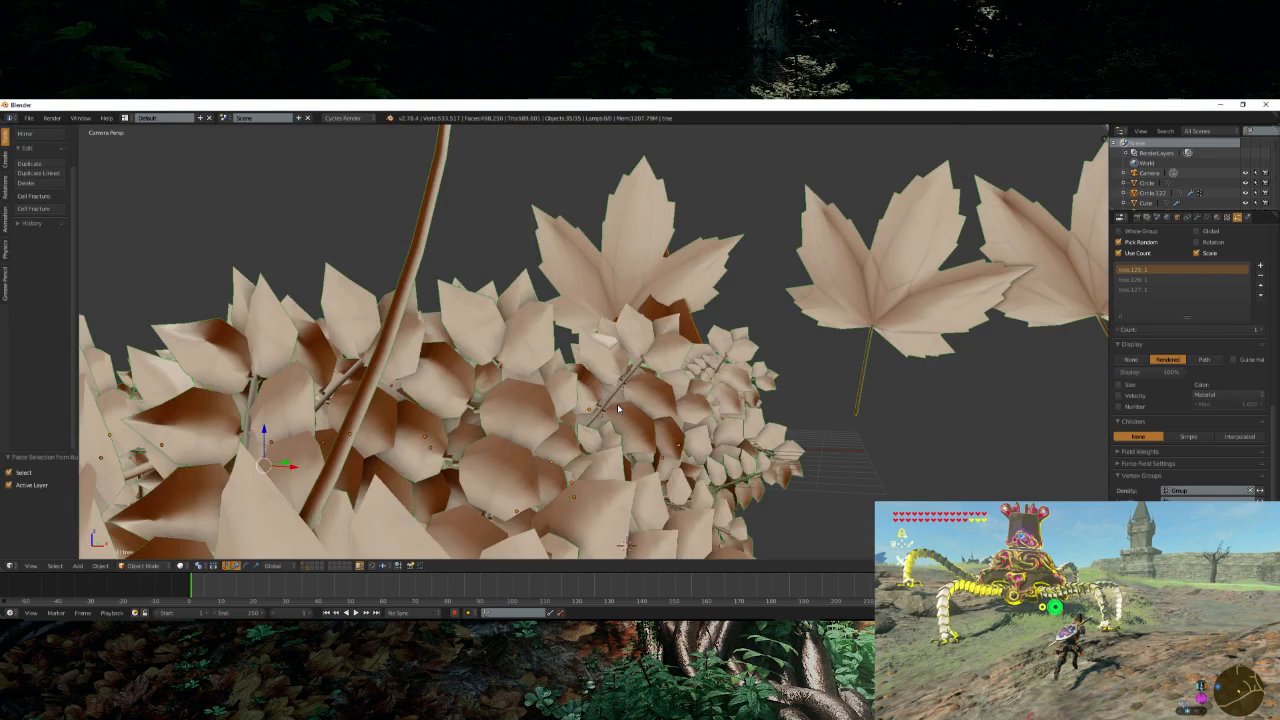
- Deselect everything and circle-select only the pasted tree, sapling and ground patch, away from the leaf models
middle_click_drag(618, 408, 583, 449)
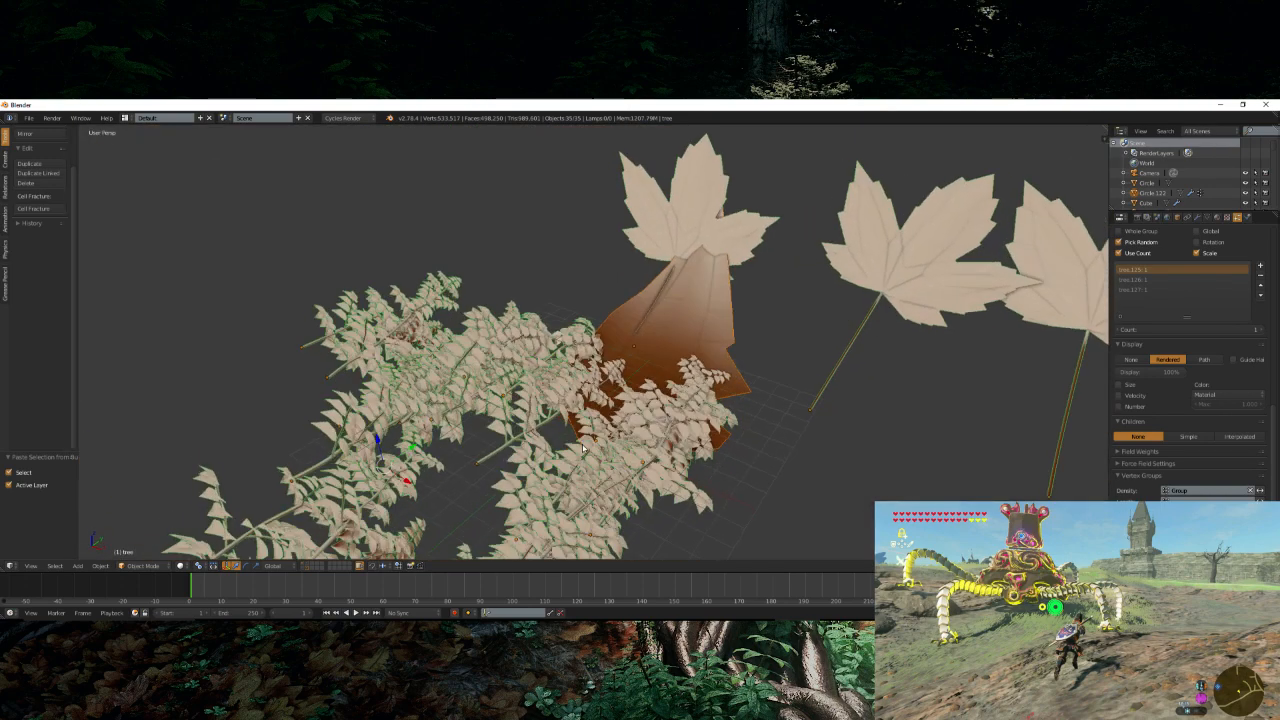
scroll(583, 447, "down", 6)
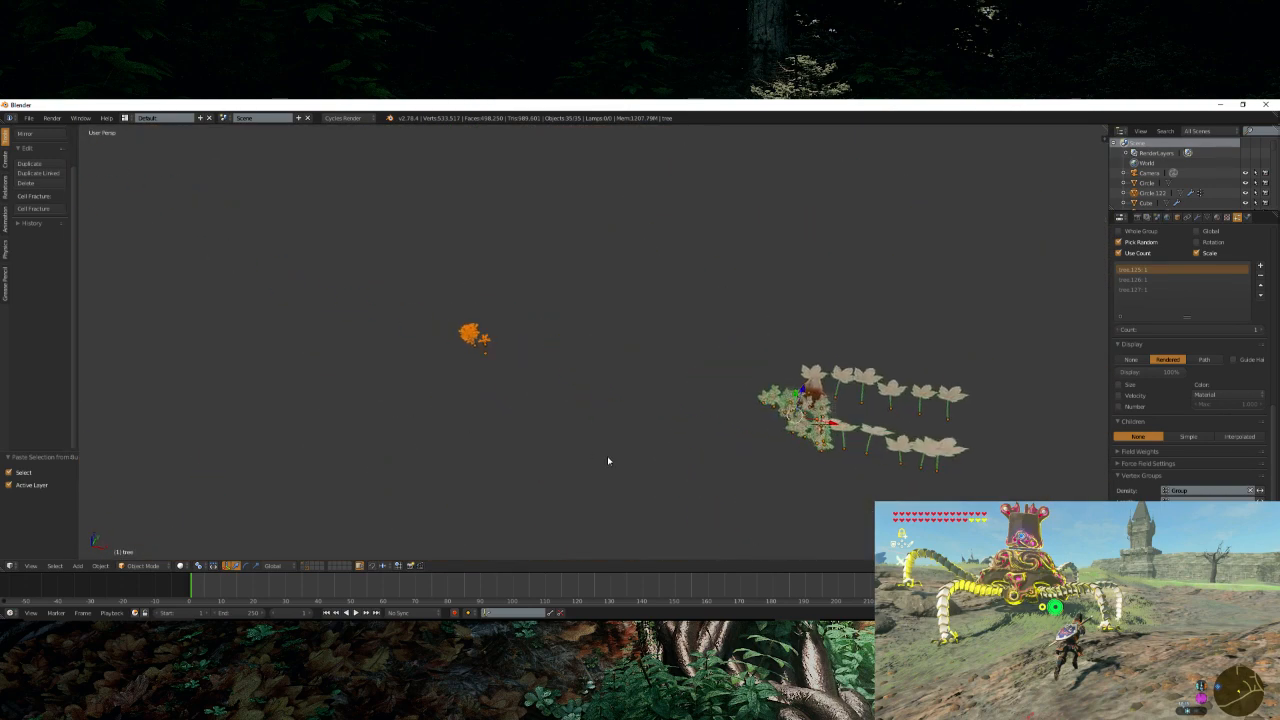
scroll(590, 450, "up", 4)
key("a")
scroll(440, 398, "up", 1)
key("c")
scroll(314, 368, "down", 5)
left_click(311, 364)
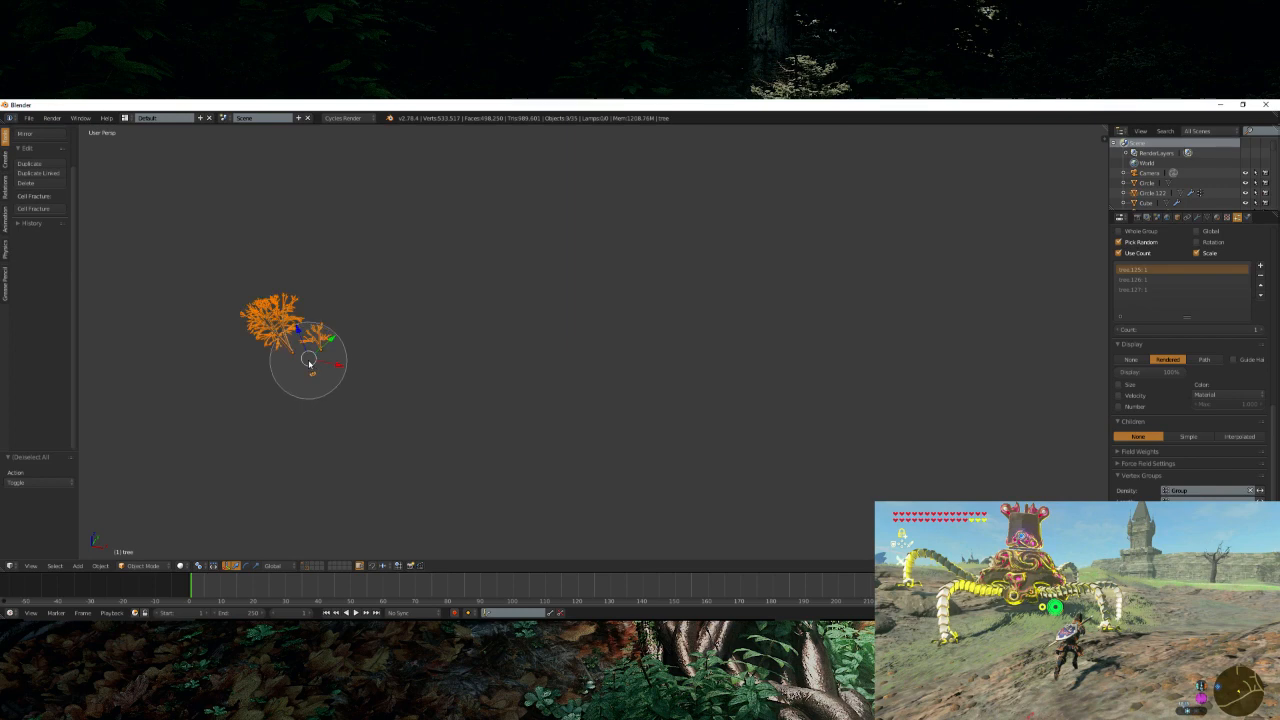
right_click(309, 363)
- Check the main scene on the first layer and return to the layer holding the pasted plants
left_click(306, 564)
scroll(568, 433, "down", 4)
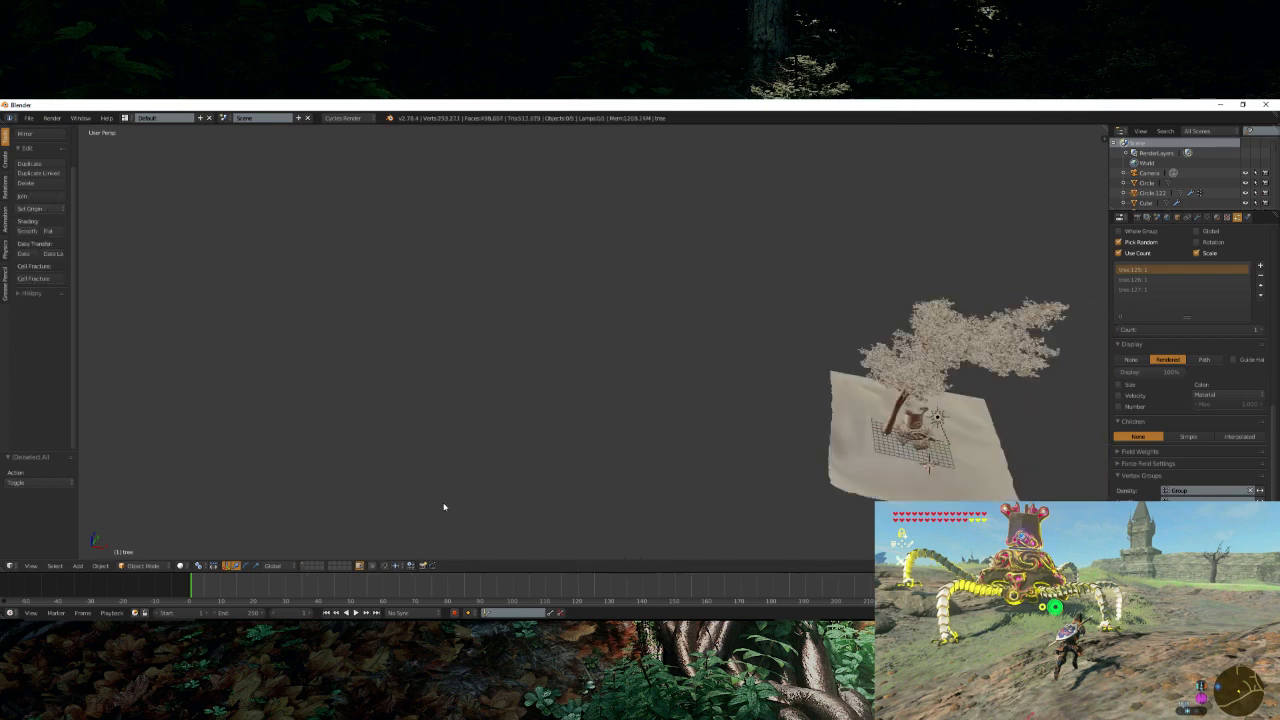
left_click(311, 567)
scroll(398, 402, "up", 3)
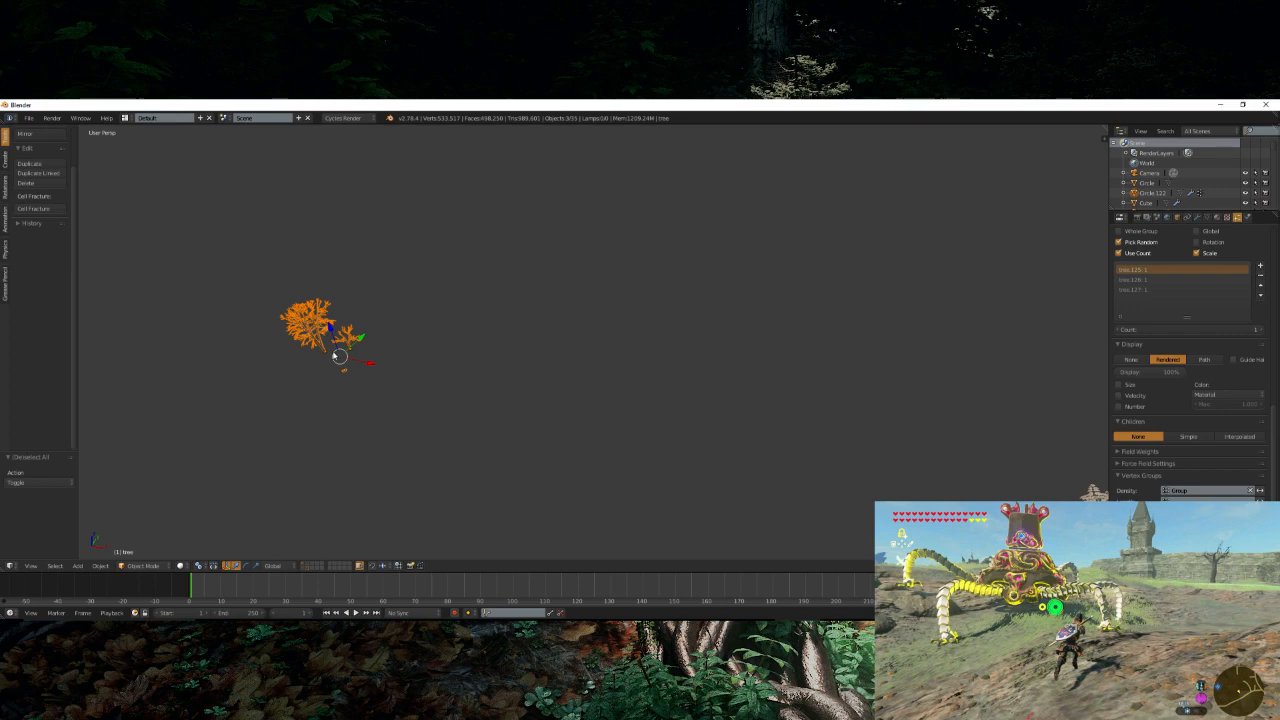
- Cancel the accidental move of the pasted tree and circle-select the tree, sapling and ground patch together again
right_click_drag(336, 356, 349, 386)
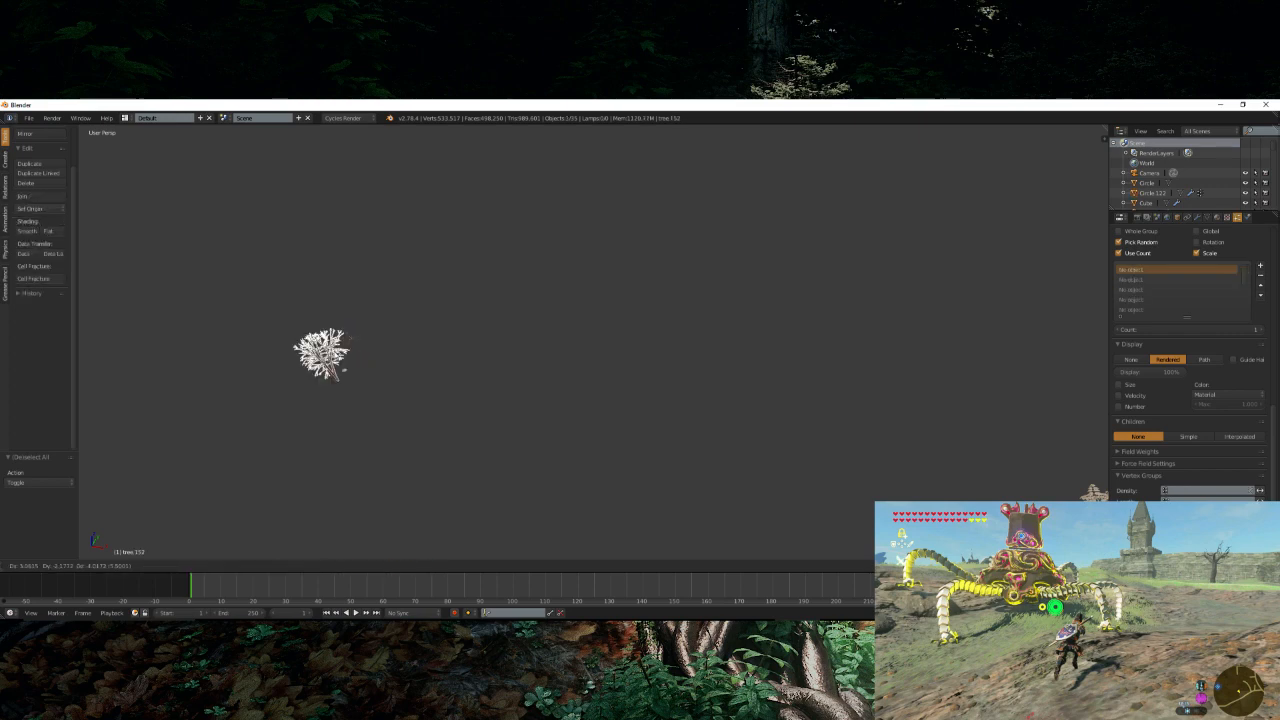
right_click(349, 386)
key("c")
left_click(334, 353)
right_click(329, 349)
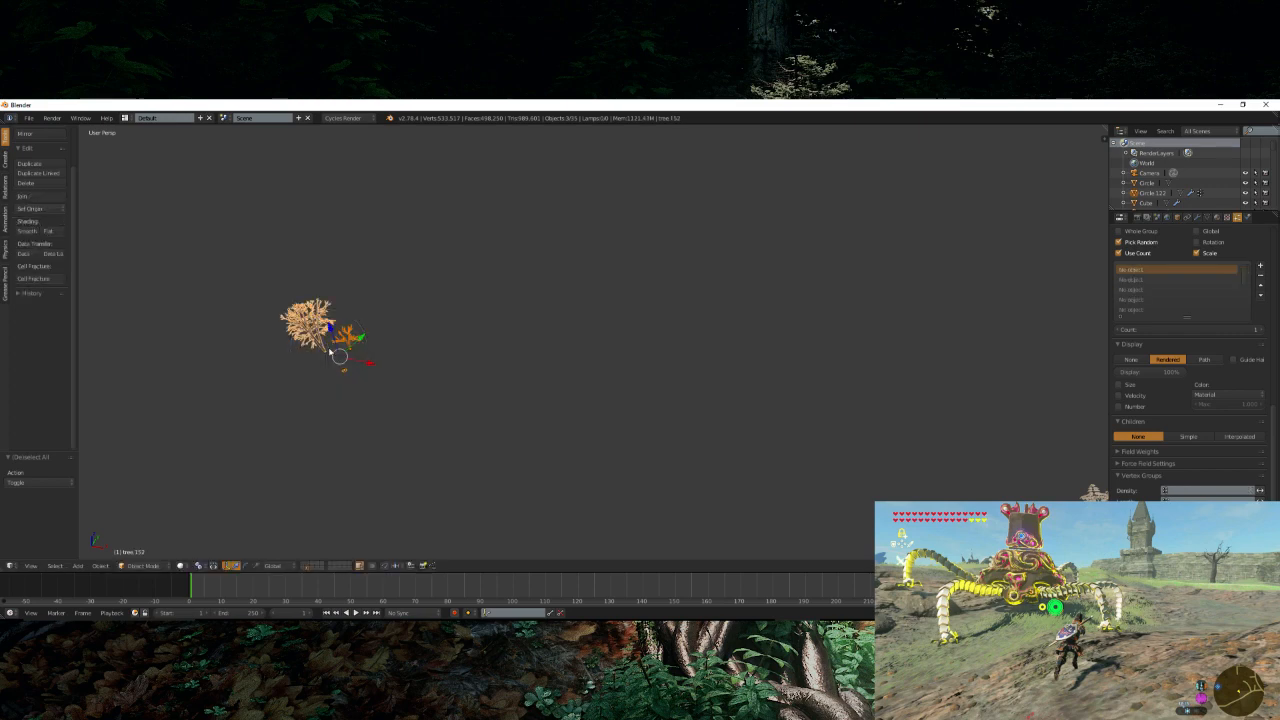
- Move the selected tree, sapling and ground patch to the first layer and display that layer
key("m")
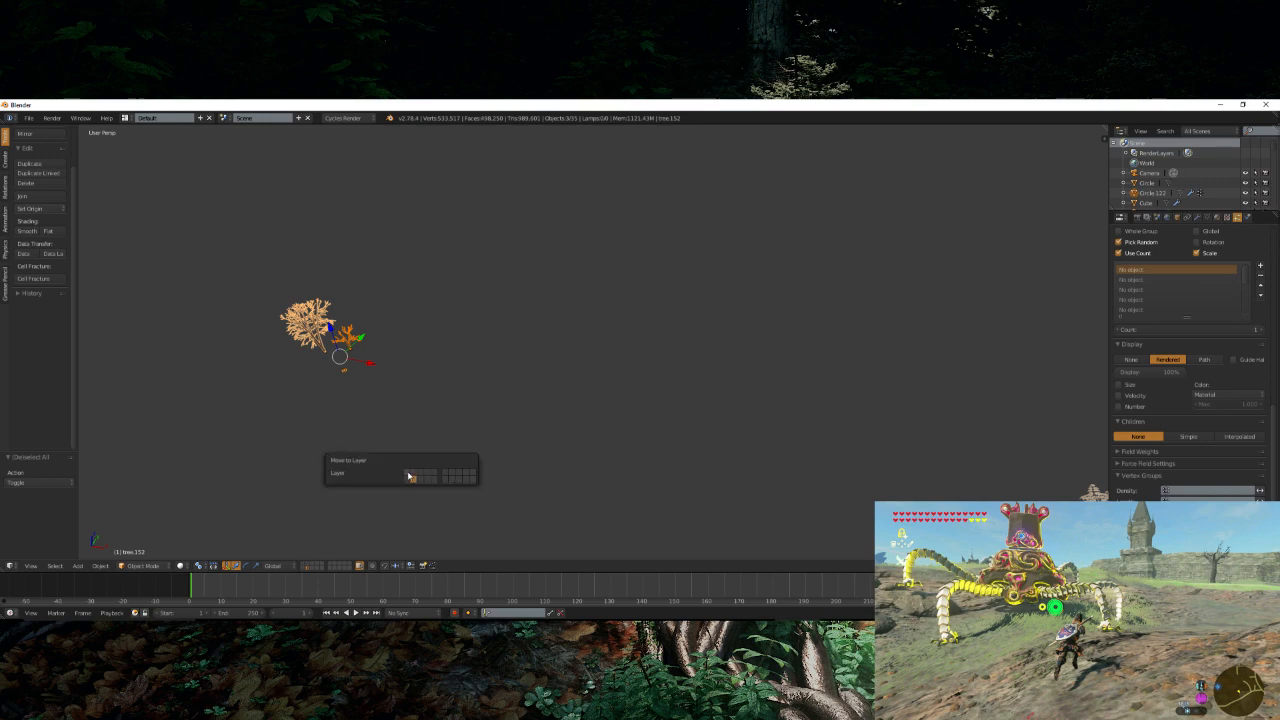
left_click(410, 476)
left_click(305, 564)
scroll(423, 471, "down", 2)
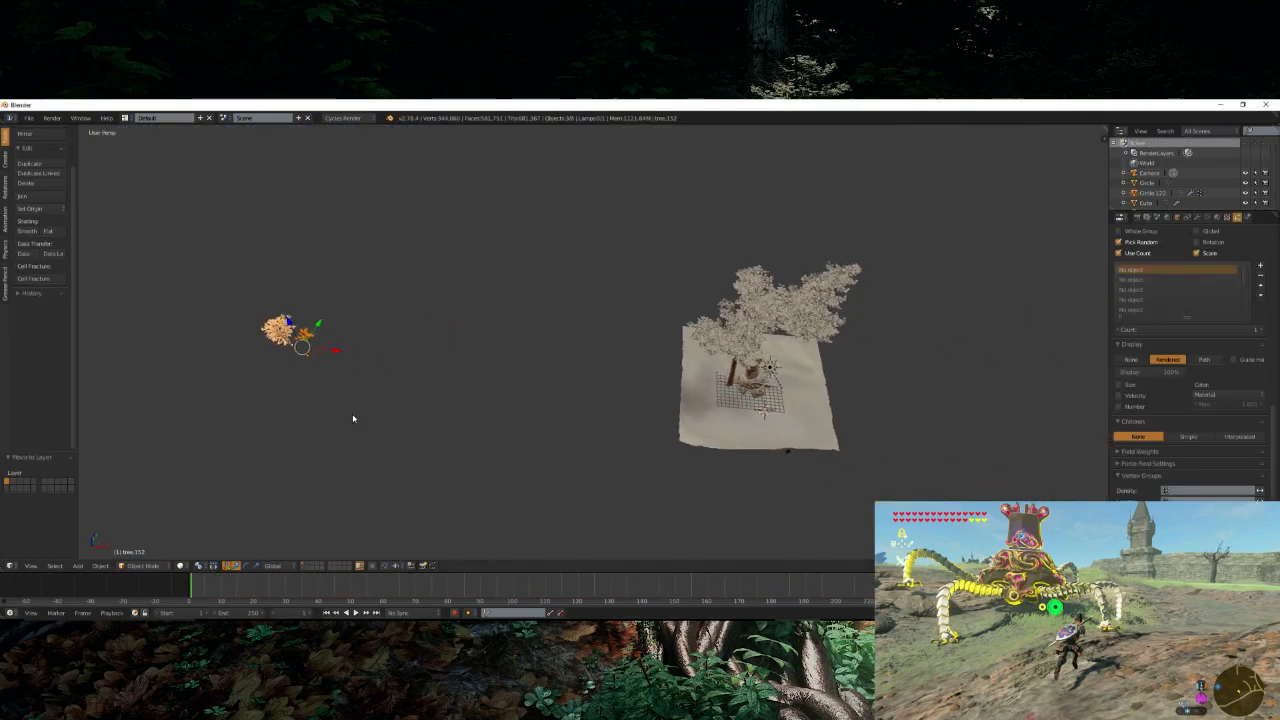
scroll(257, 364, "up", 2)
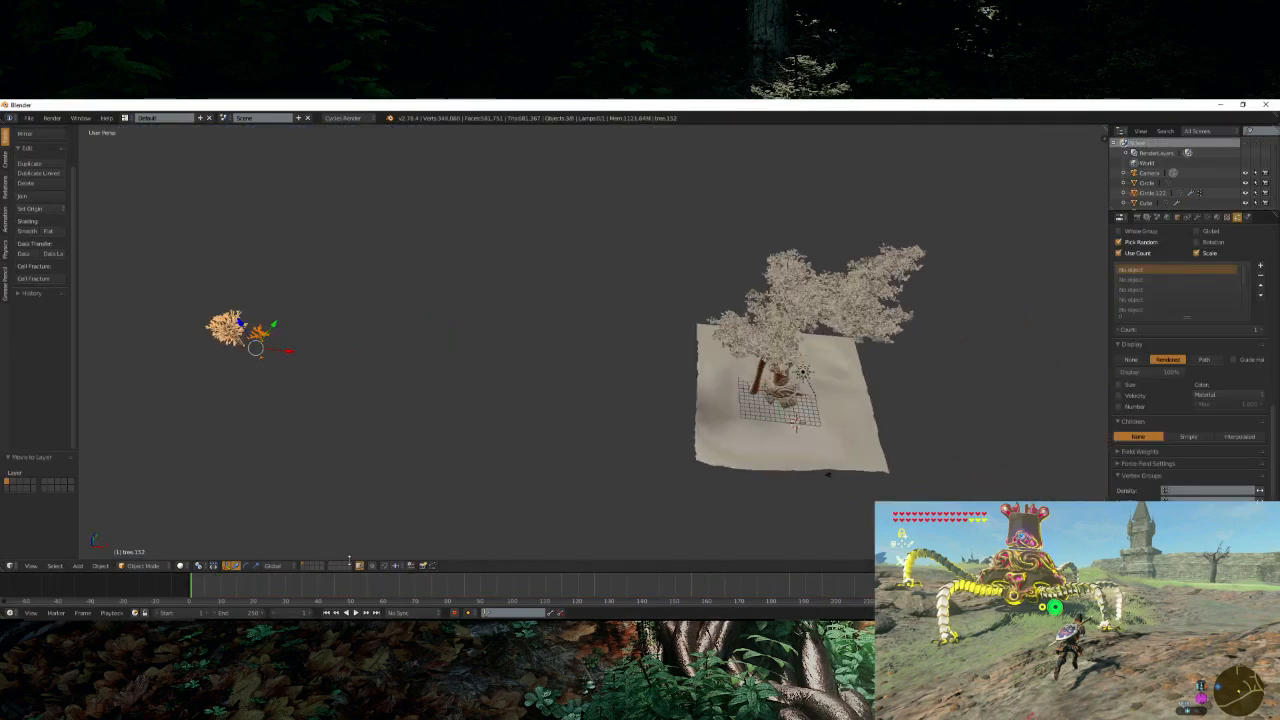
- Enable snapping and move the three imported plants together onto the terrain beside the sculpture
left_click(384, 565)
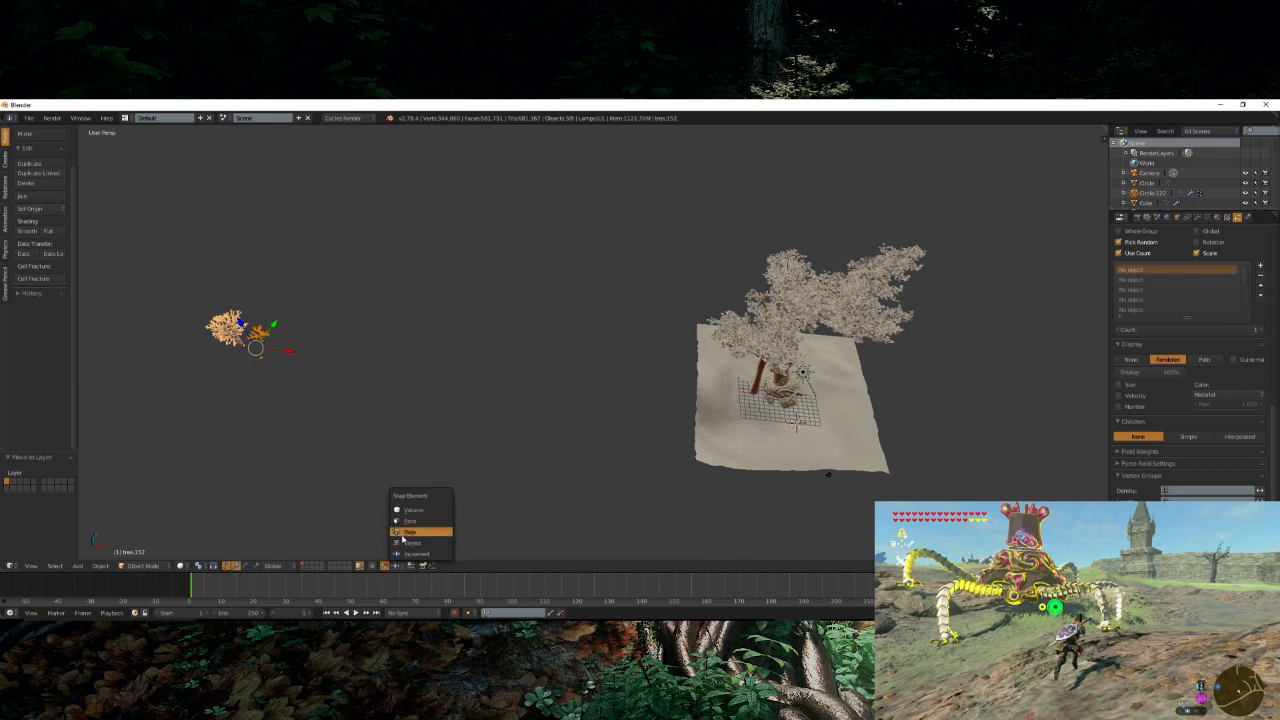
left_click(403, 536)
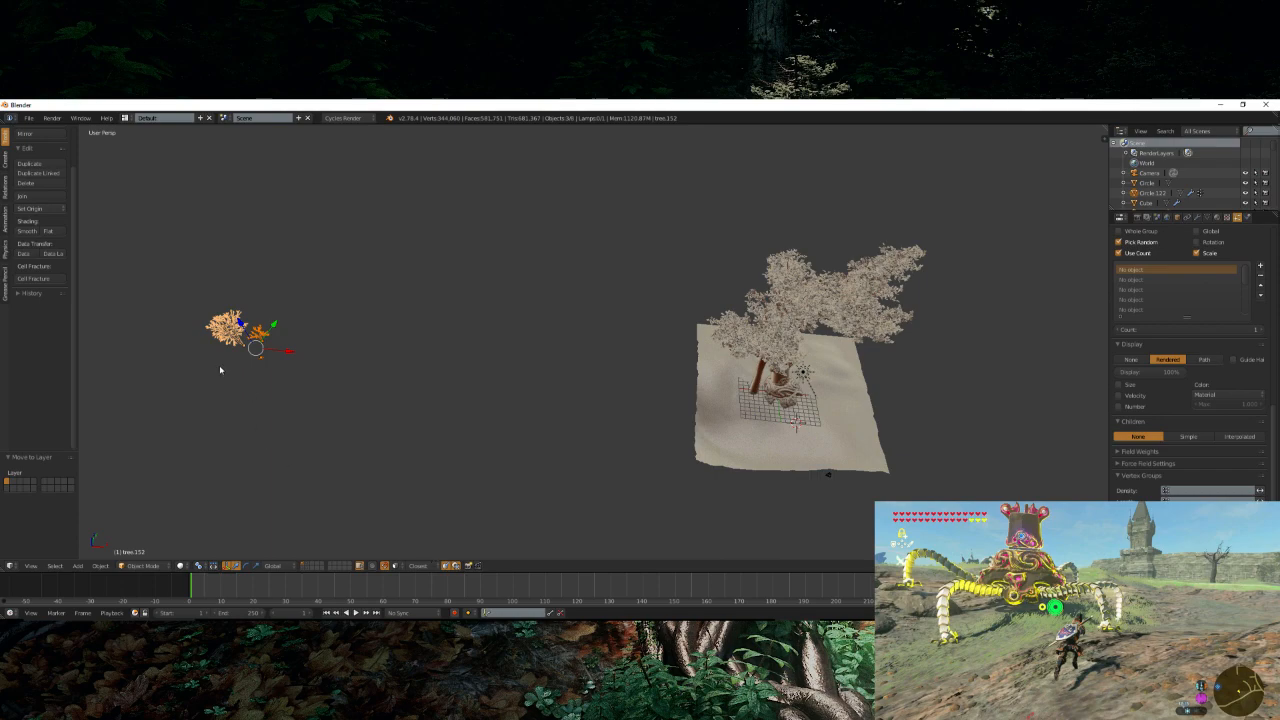
key("g")
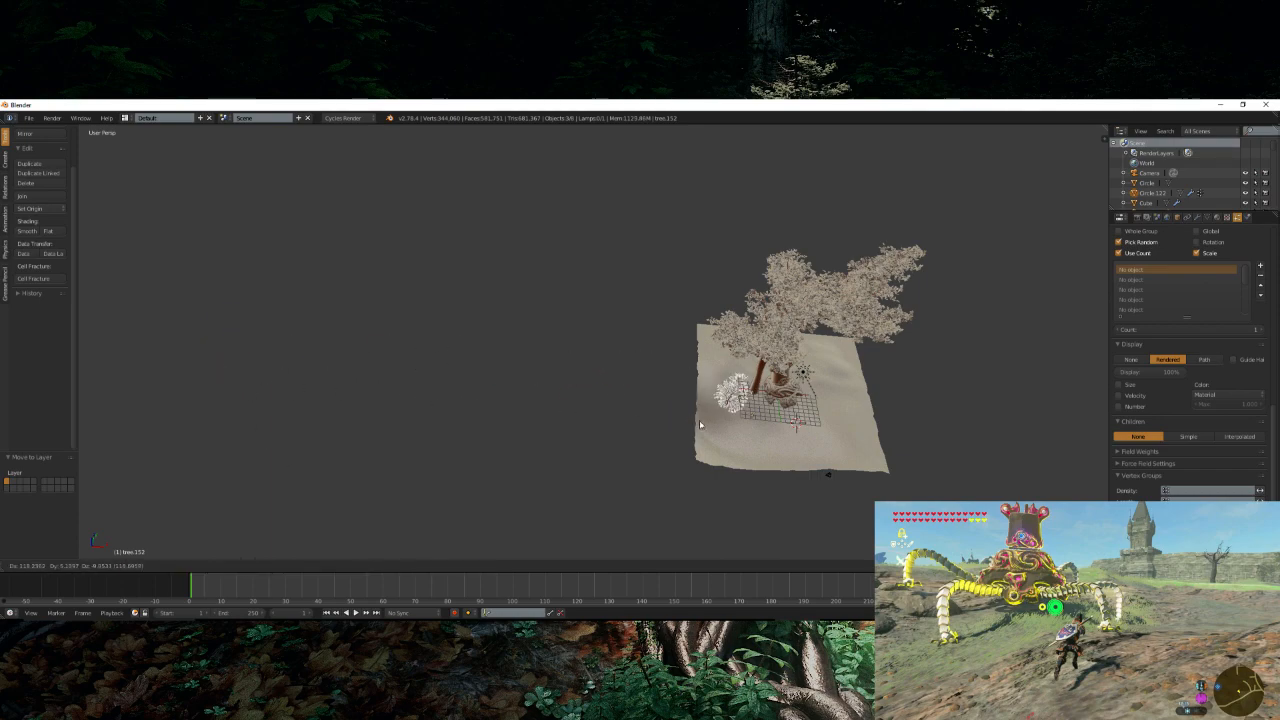
left_click(699, 420)
scroll(699, 420, "up", 3)
middle_click_drag(699, 420, 715, 398)
scroll(800, 432, "up", 2)
middle_click_drag(800, 432, 565, 418)
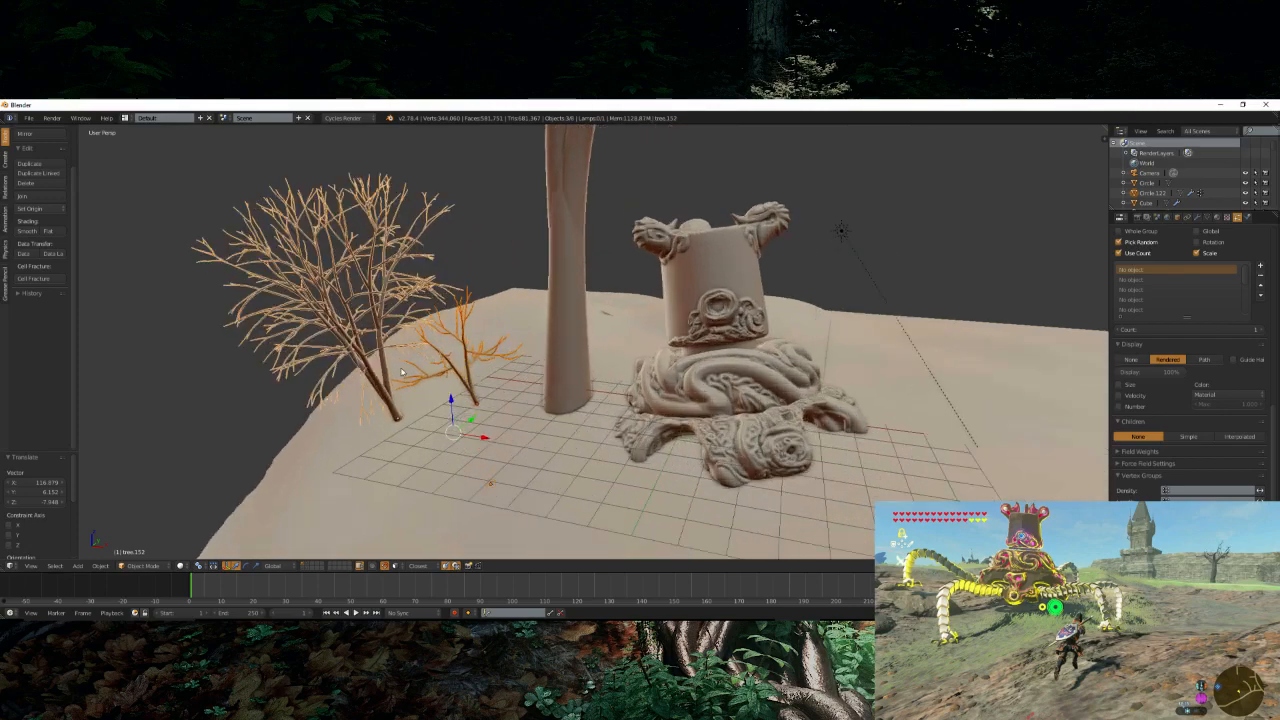
- Place the bare sapling on the ground behind the sculpture and move the larger bare tree behind the thick trunk
middle_click_drag(390, 383, 410, 362)
key("g")
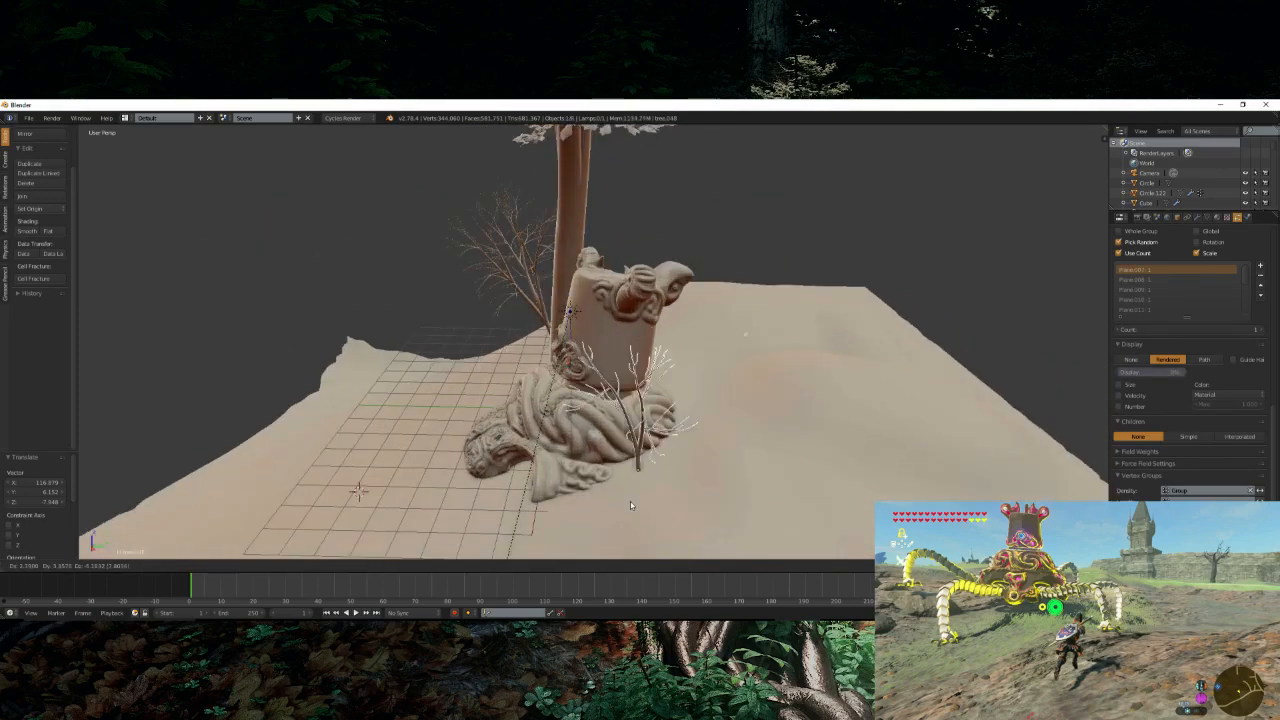
left_click(631, 509)
middle_click_drag(631, 513, 468, 406)
right_click(408, 362)
key("g")
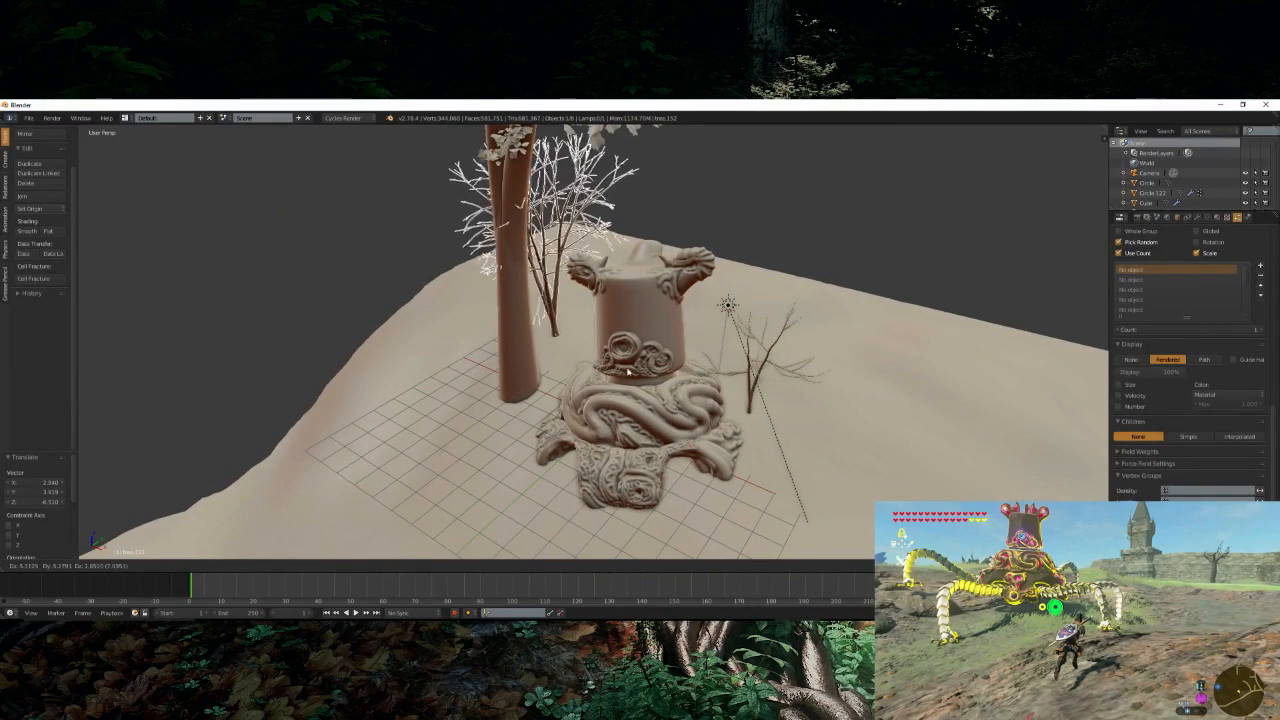
left_click(590, 372)
- Scatter duplicates of the small ground patch around the base of the thick trunk and change the viewport shading to show materials
middle_click_drag(564, 446, 600, 332)
right_click(456, 289)
middle_click_drag(457, 289, 560, 382)
scroll(600, 443, "up", 1)
key("shift+d")
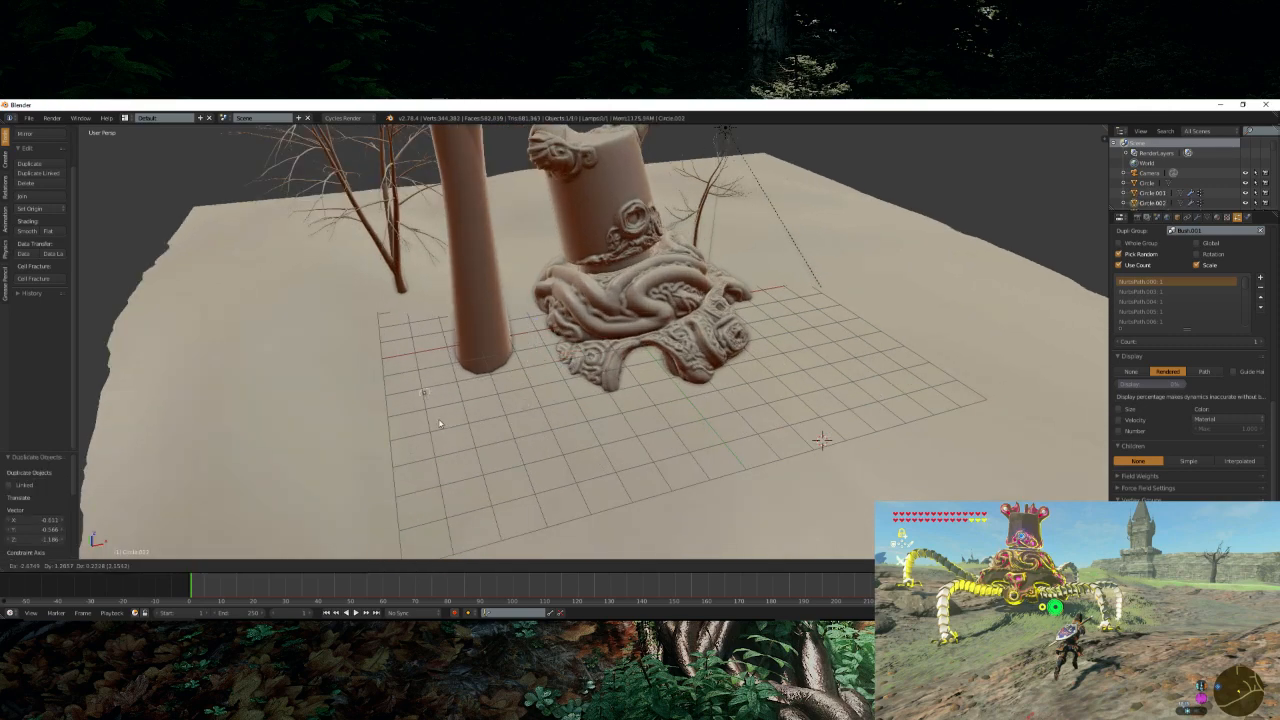
left_click(420, 354)
left_click(181, 566)
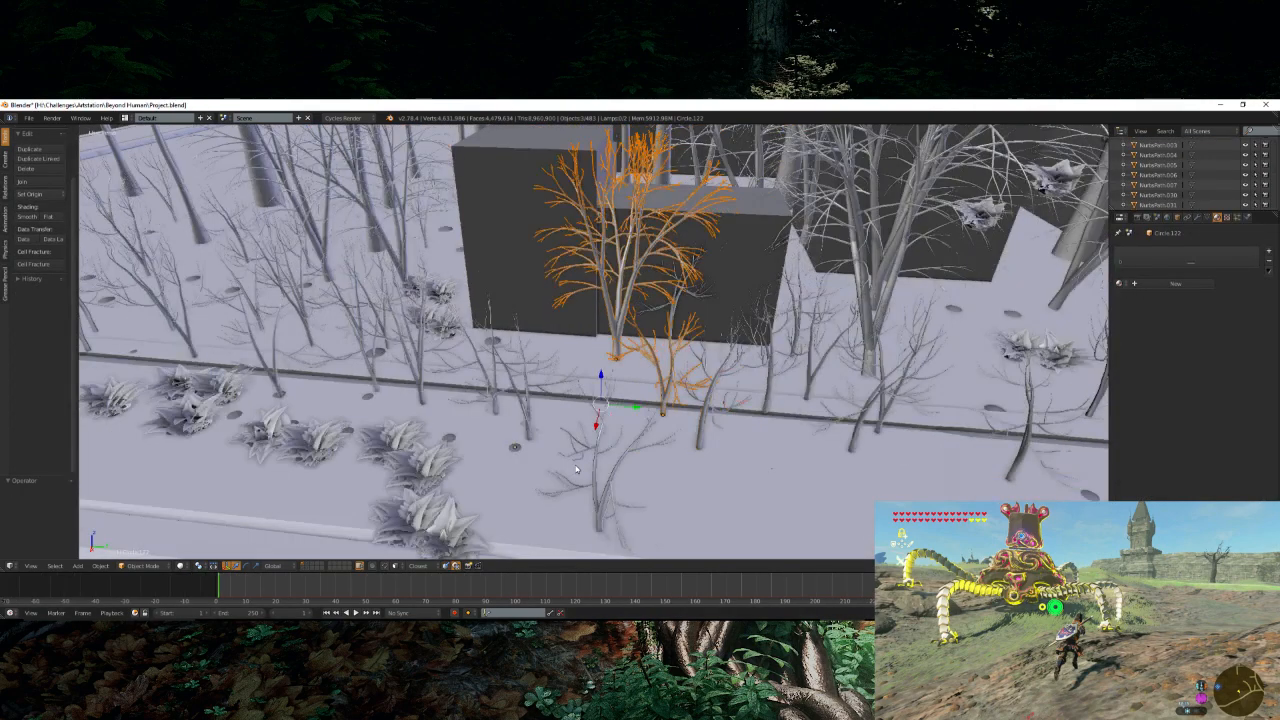
- In the other forest project, select two neighbouring spiky bushes near the front edge and a small ground patch farther back
right_click(468, 470)
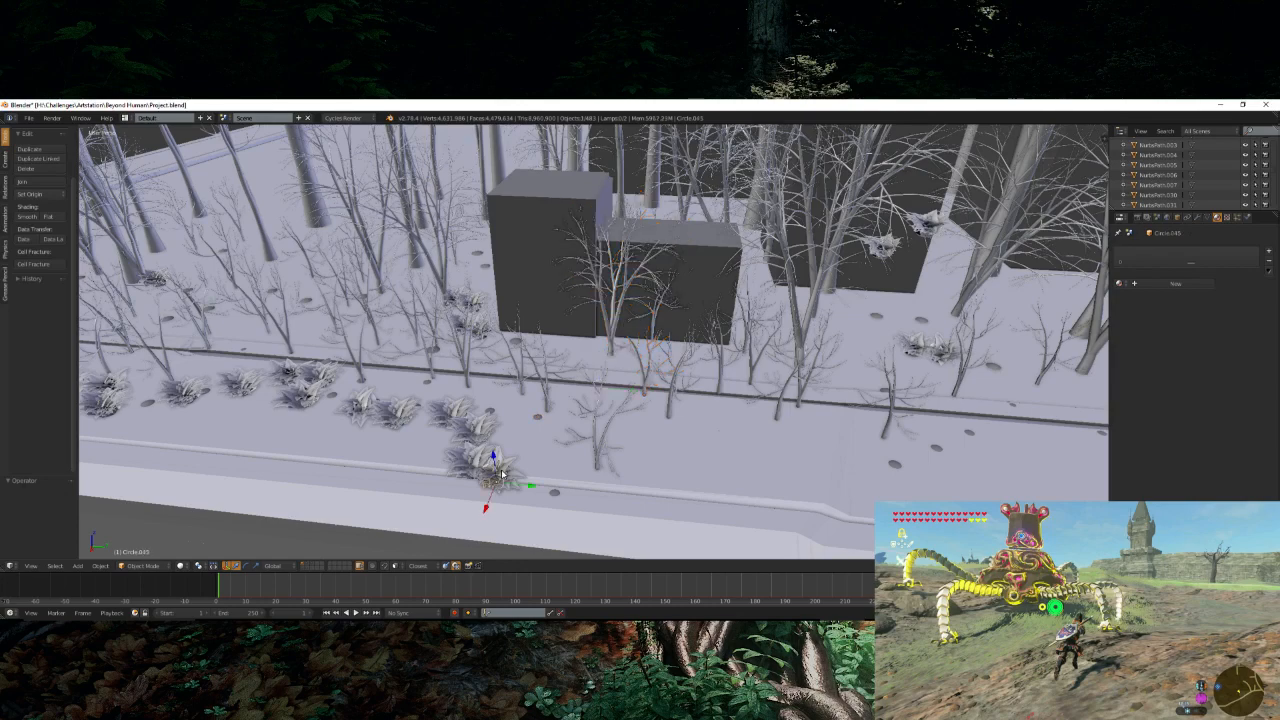
right_click(473, 462, "shift")
scroll(686, 491, "down", 3)
middle_click_drag(686, 491, 847, 360)
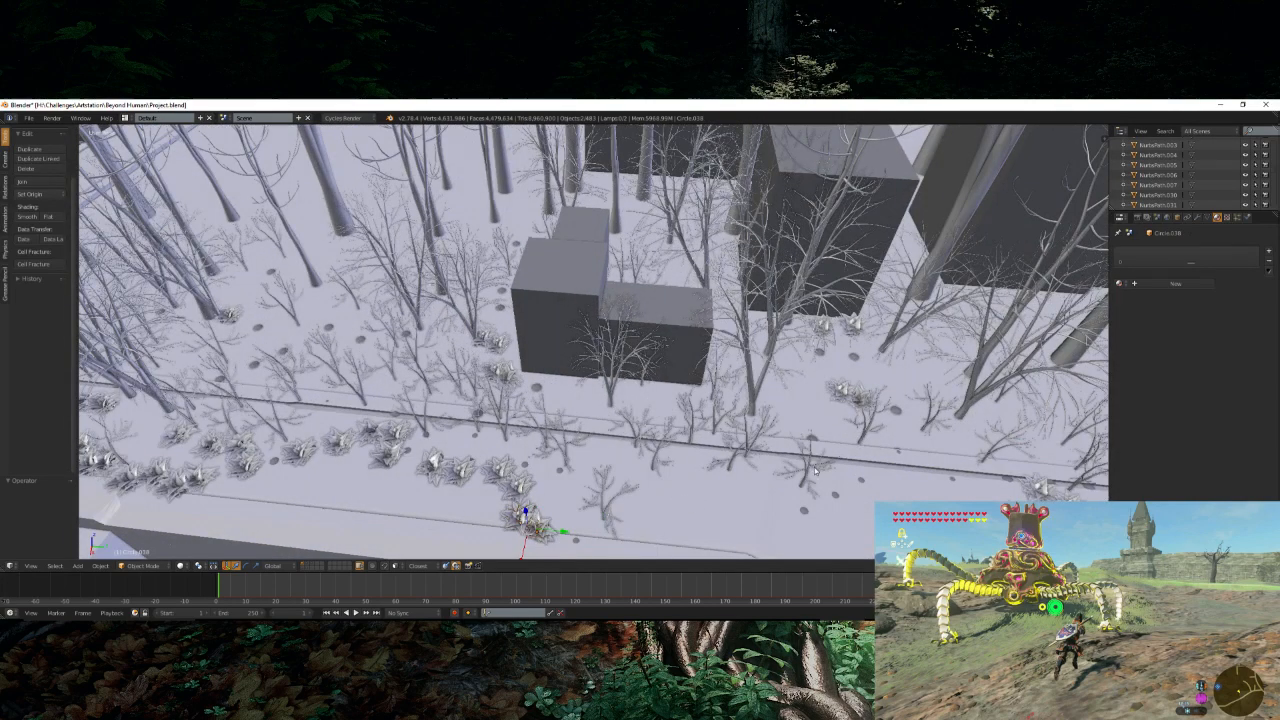
right_click(853, 361, "shift")
- Add the tall narrow tree behind the boxes to the selection, then copy the selected plants into the sculpture scene
scroll(617, 352, "down", 4)
scroll(617, 352, "up", 1)
middle_click_drag(617, 352, 612, 415, "shift")
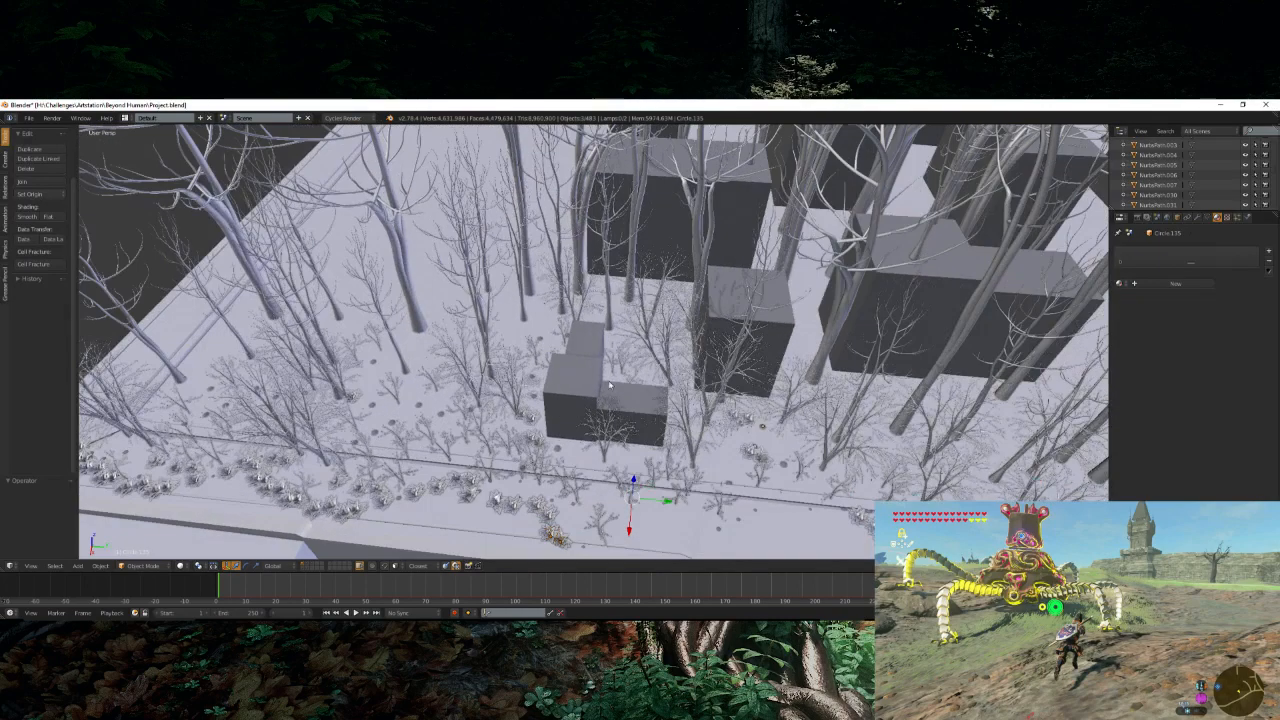
right_click(608, 262, "shift")
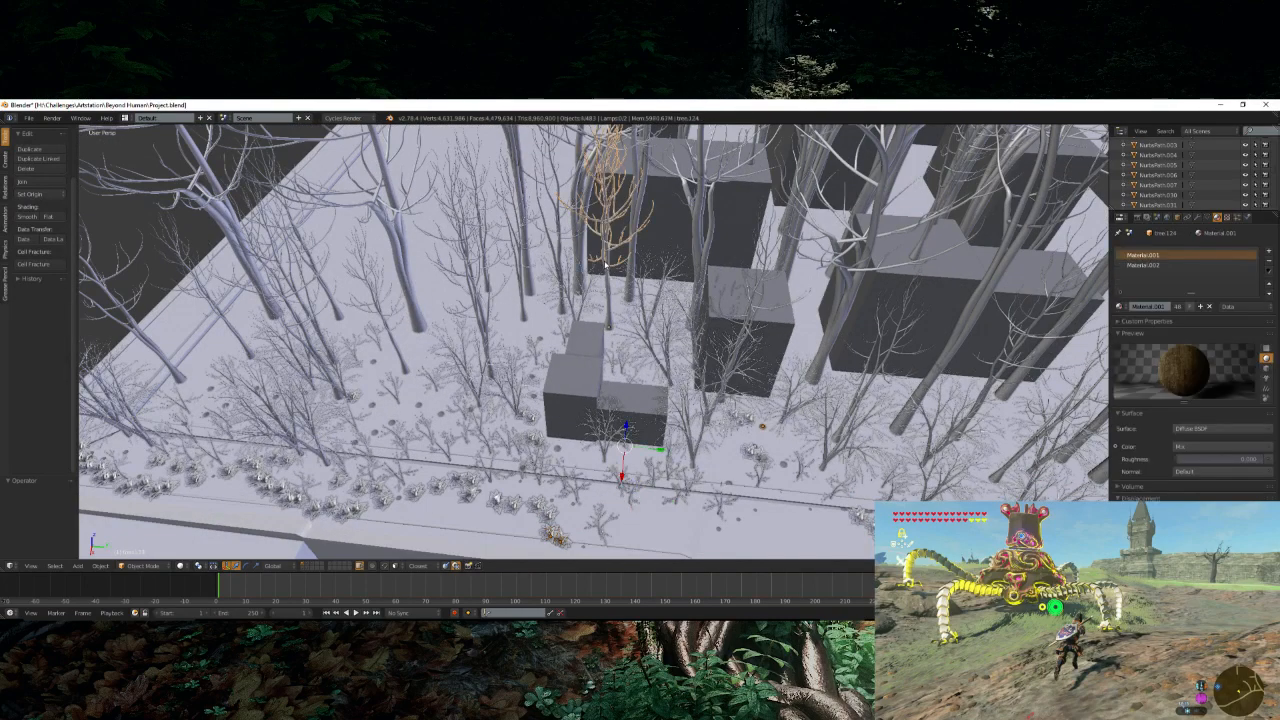
scroll(608, 262, "down", 1)
middle_click_drag(608, 262, 472, 290, "shift")
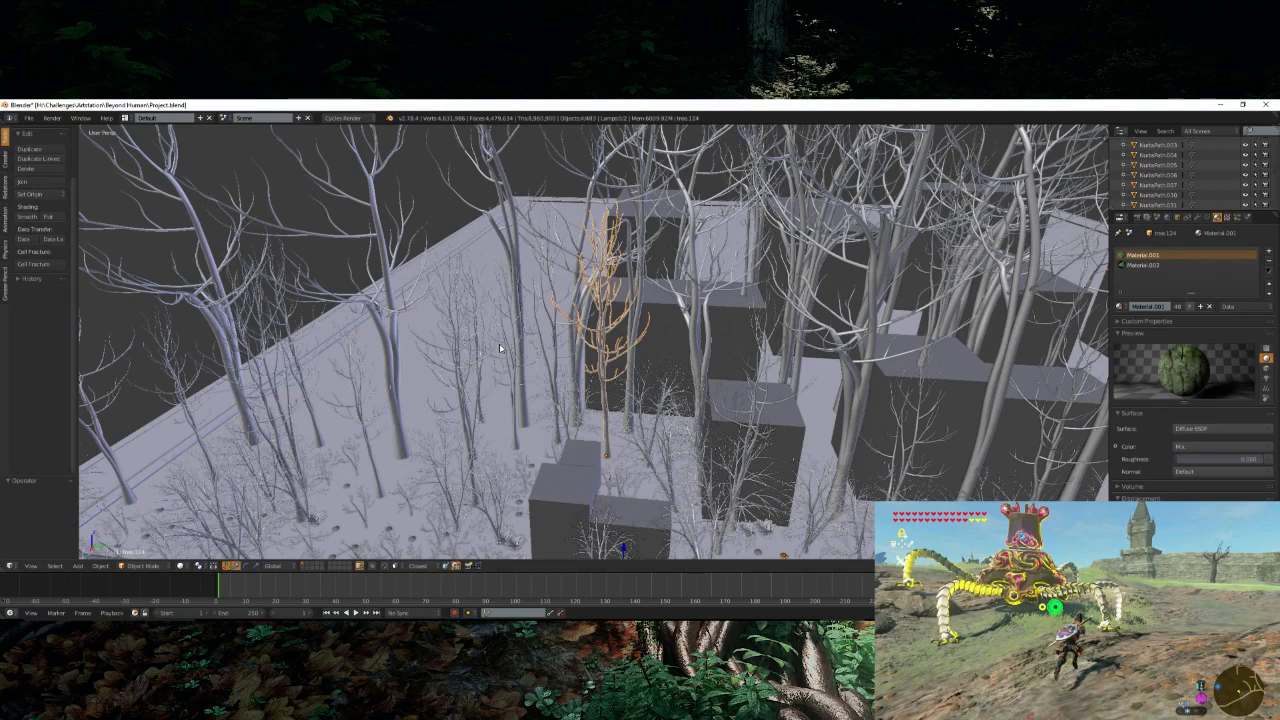
scroll(500, 348, "down", 4)
scroll(560, 440, "up", 2)
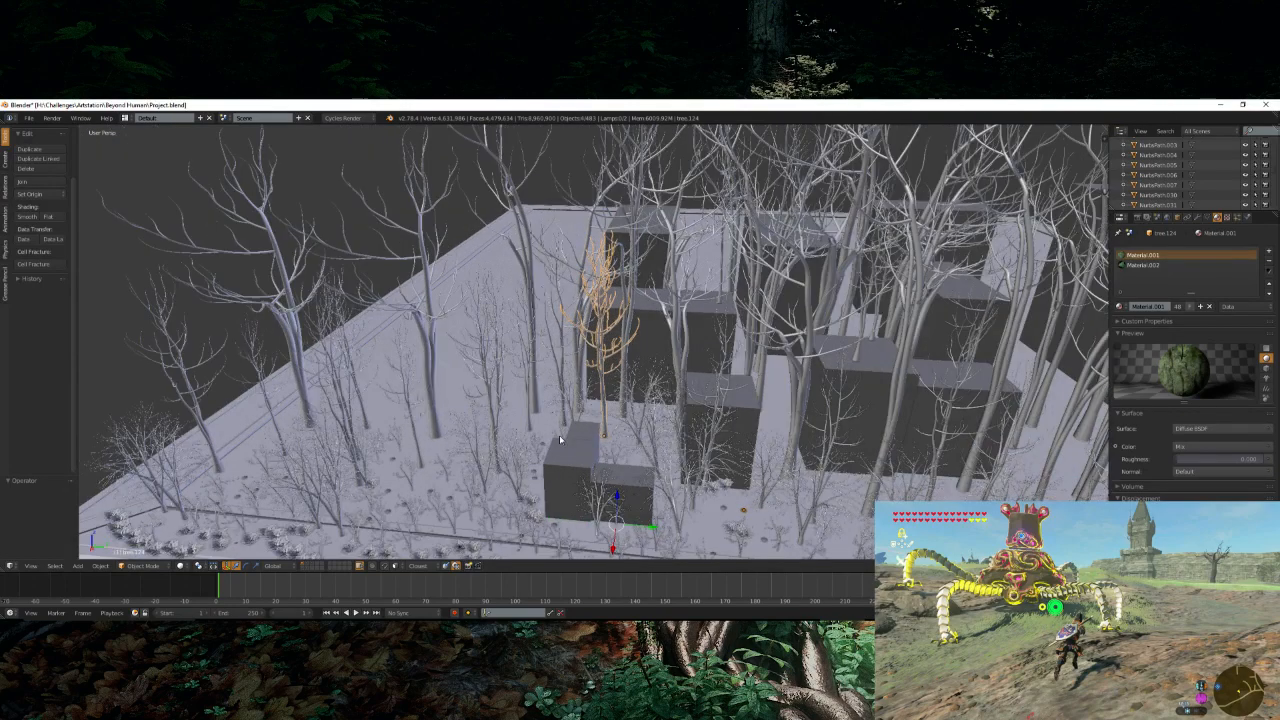
key("ctrl+c")
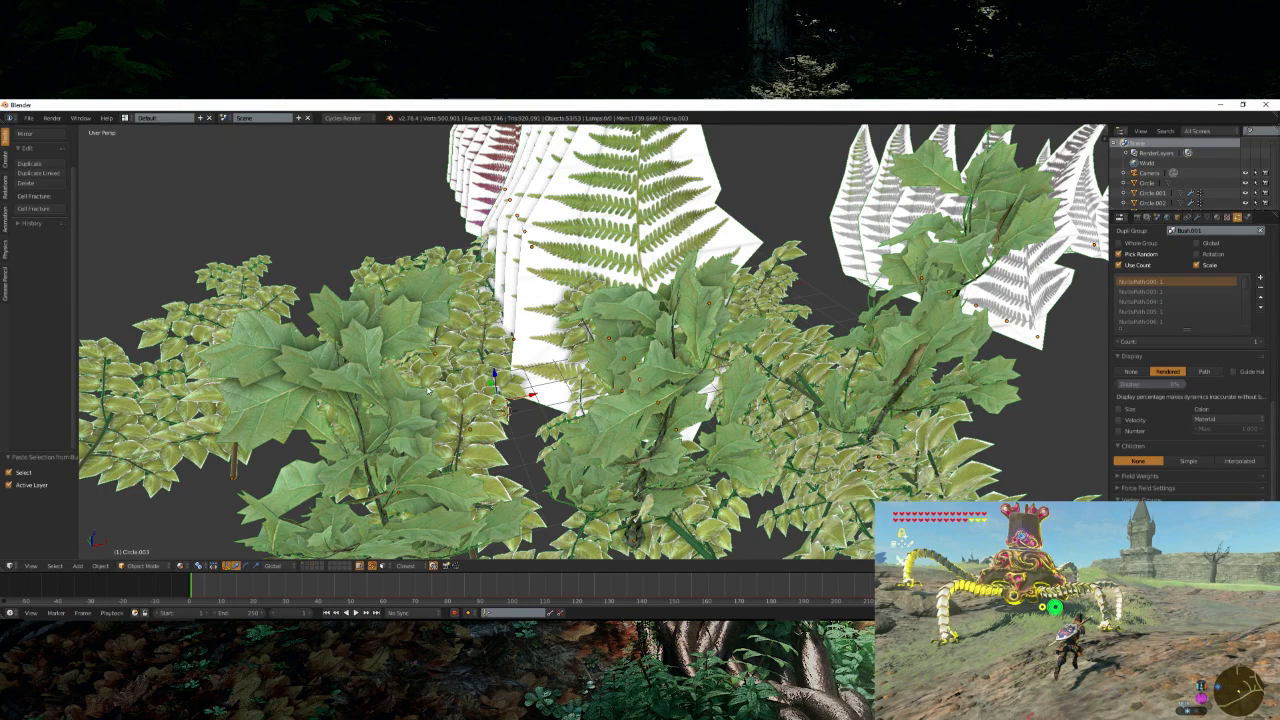
- Deselect everything and circle-select only the newly pasted tall tree, spiky bushes and ground patch, away from the leaf models
scroll(431, 388, "down", 8)
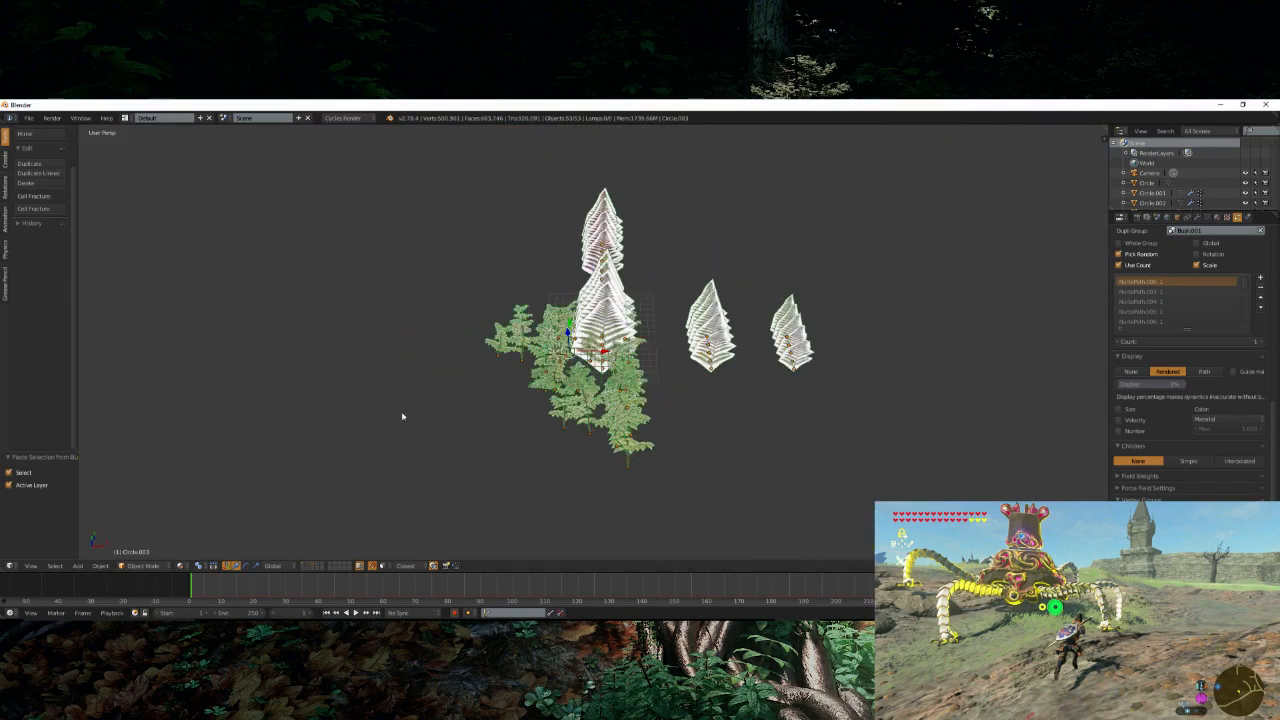
middle_click_drag(402, 416, 411, 426)
scroll(400, 385, "down", 4)
middle_click_drag(389, 349, 415, 387)
middle_click_drag(415, 387, 525, 550, "shift")
middle_click_drag(525, 550, 470, 437)
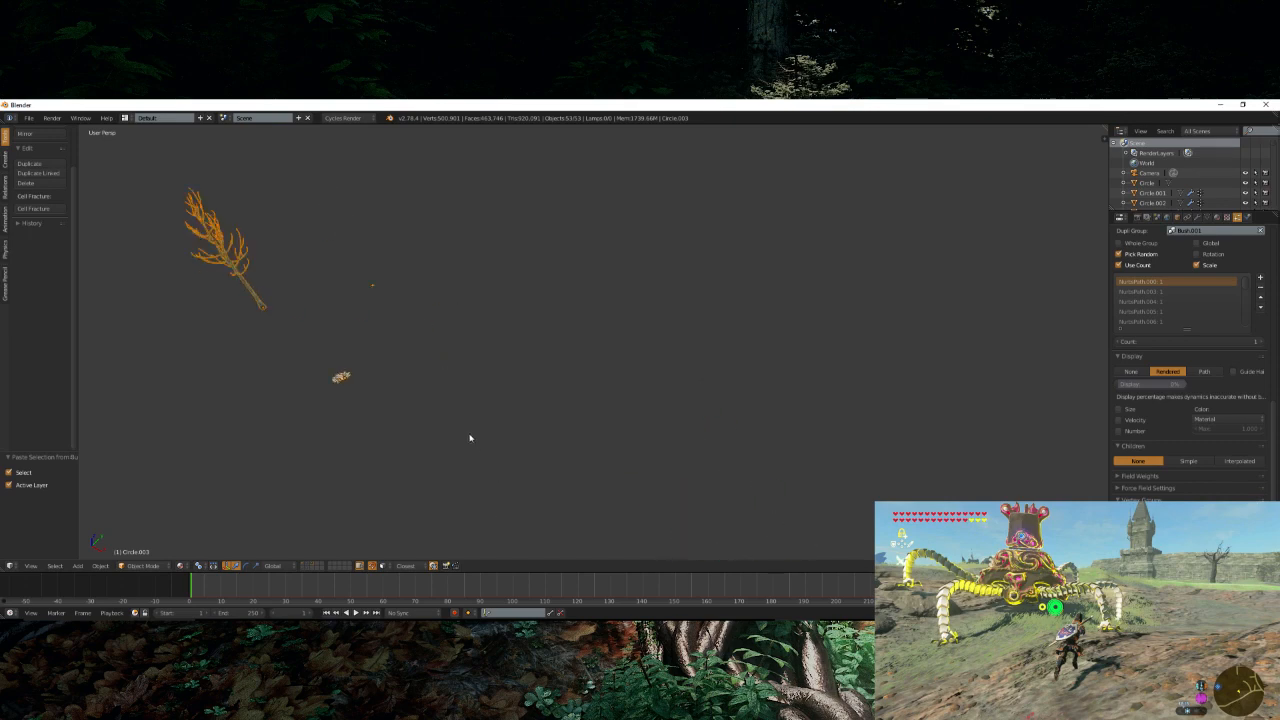
key("a")
key("c")
scroll(340, 372, "down", 9)
left_click(317, 343)
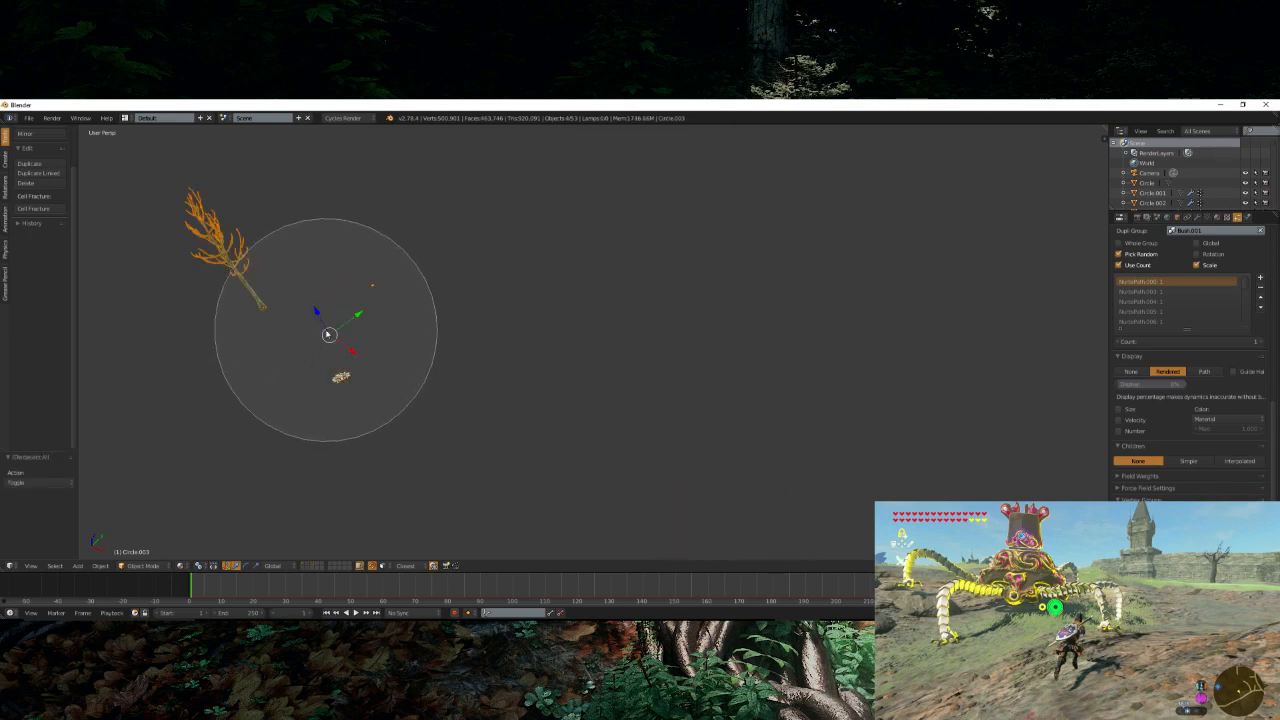
right_click(331, 323)
- Send the tall tree, bushes and ground patch to the first layer and show the main scene
key("m")
left_click(545, 380)
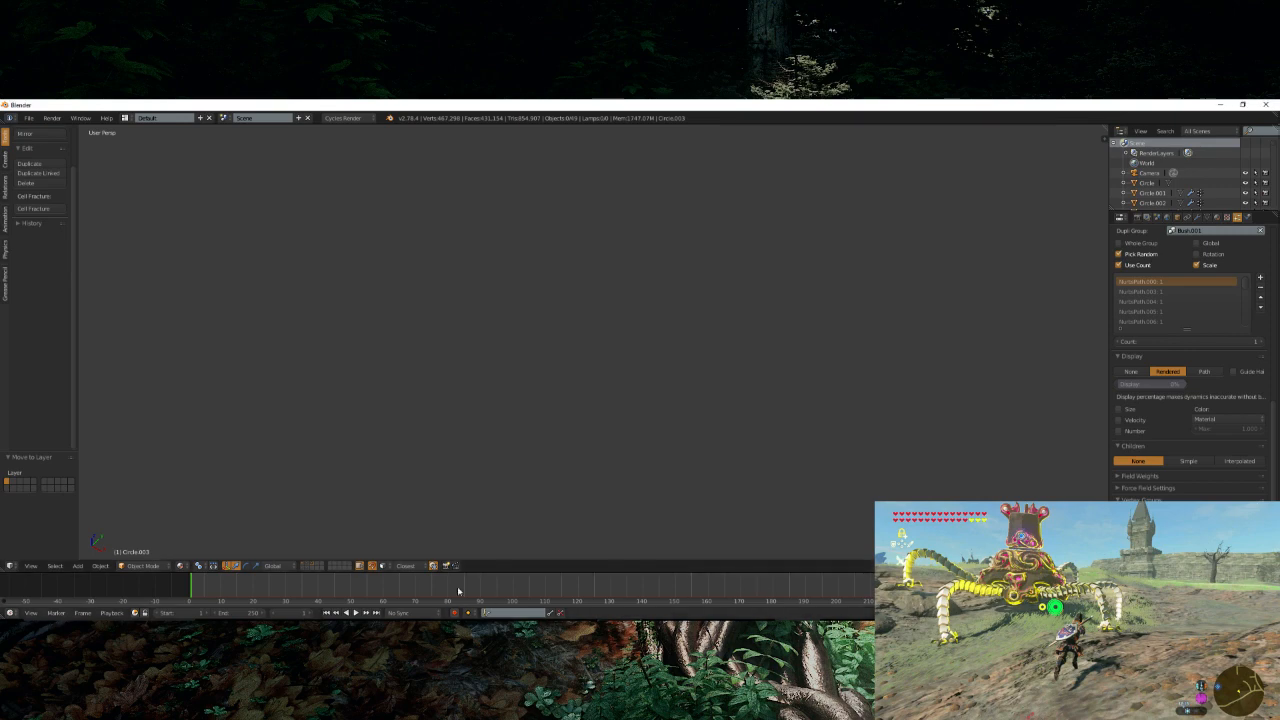
left_click(304, 564)
scroll(362, 457, "down", 1)
middle_click_drag(362, 457, 446, 424)
scroll(446, 424, "down", 2)
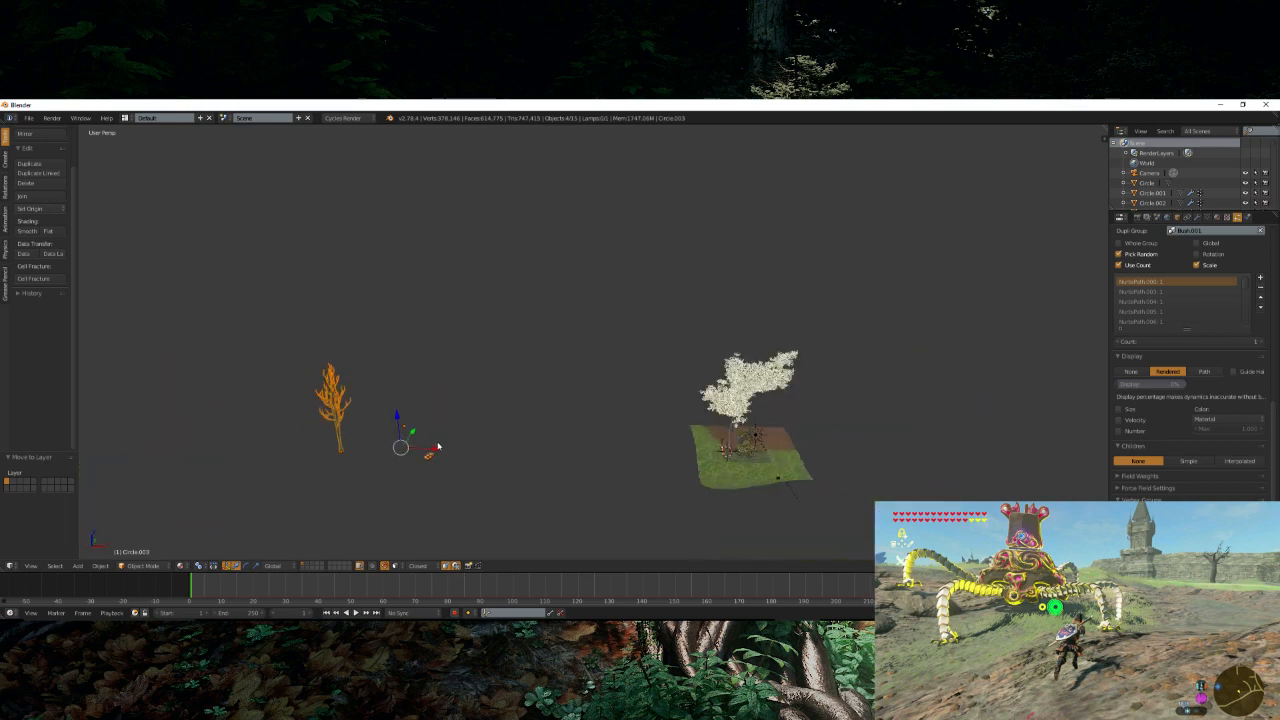
- Select only the tall narrow tree and, with snap rotation alignment off, move it onto the terrain beside the leafy tree
right_click(340, 450)
key("m")
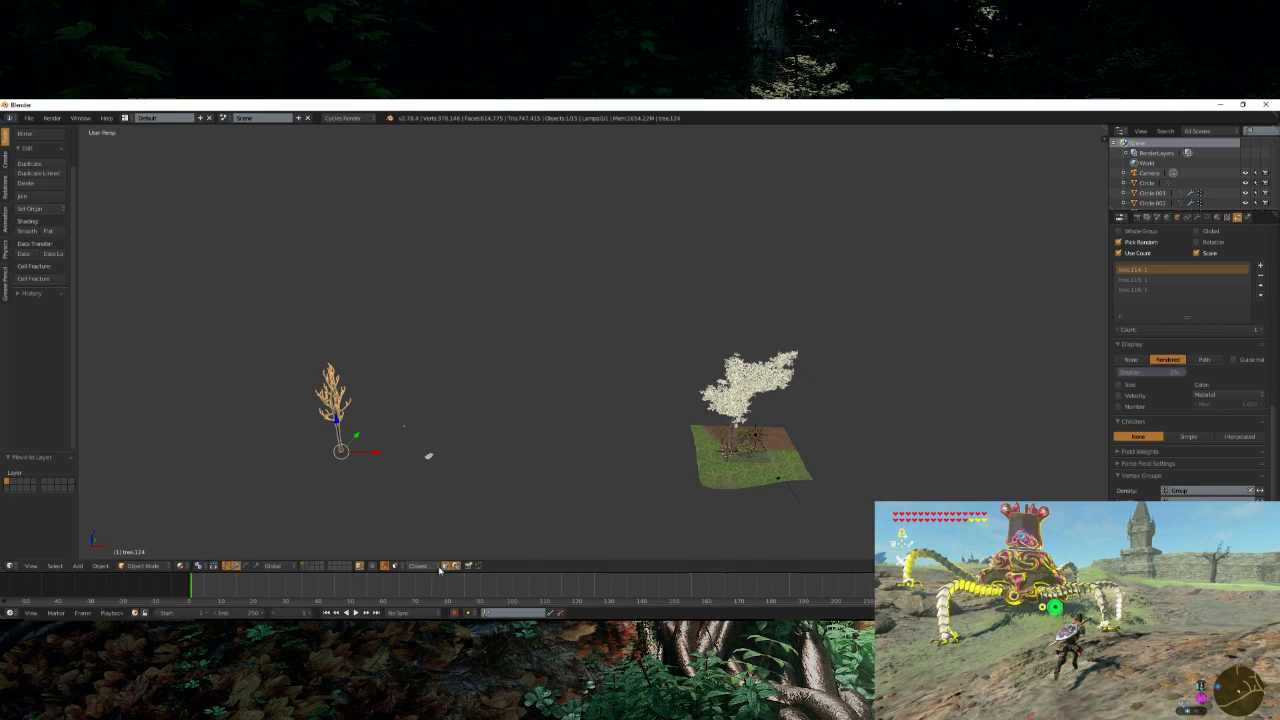
middle_click_drag(375, 493, 322, 471, "shift")
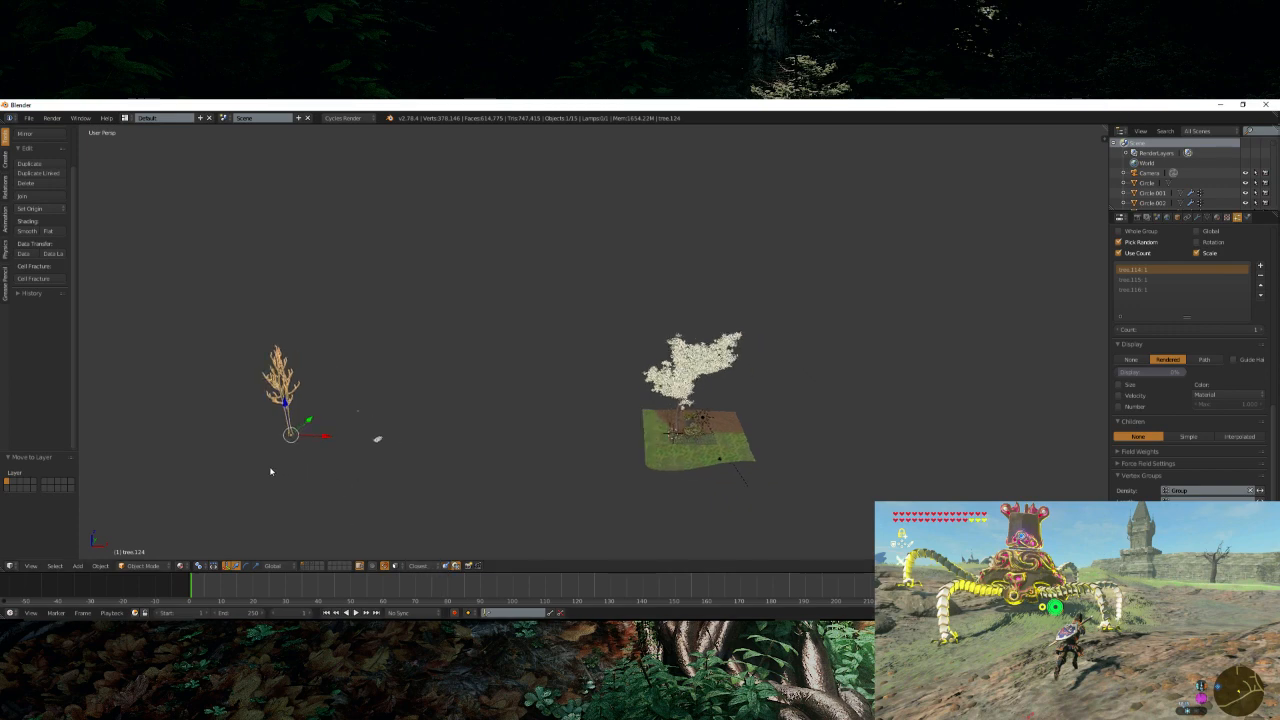
key("g")
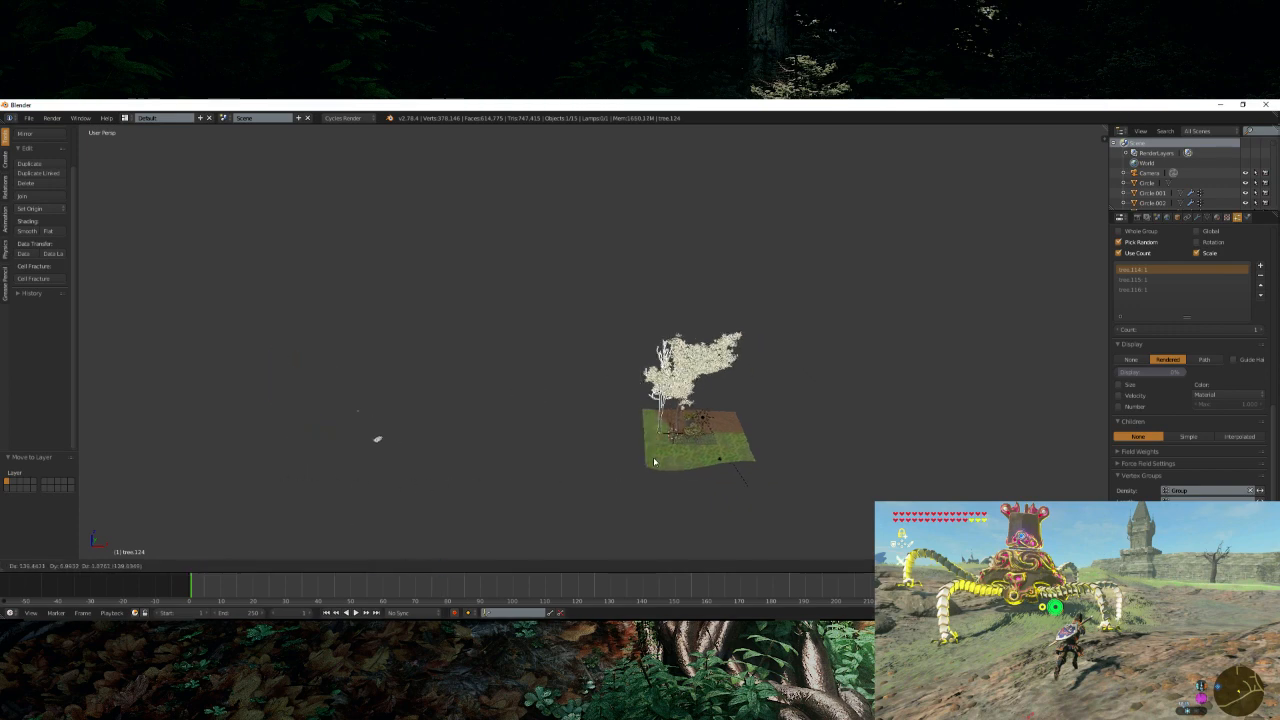
left_click(654, 461)
- Circle-select the two spiky bushes and the ground patch still lying away from the terrain
right_click(378, 438)
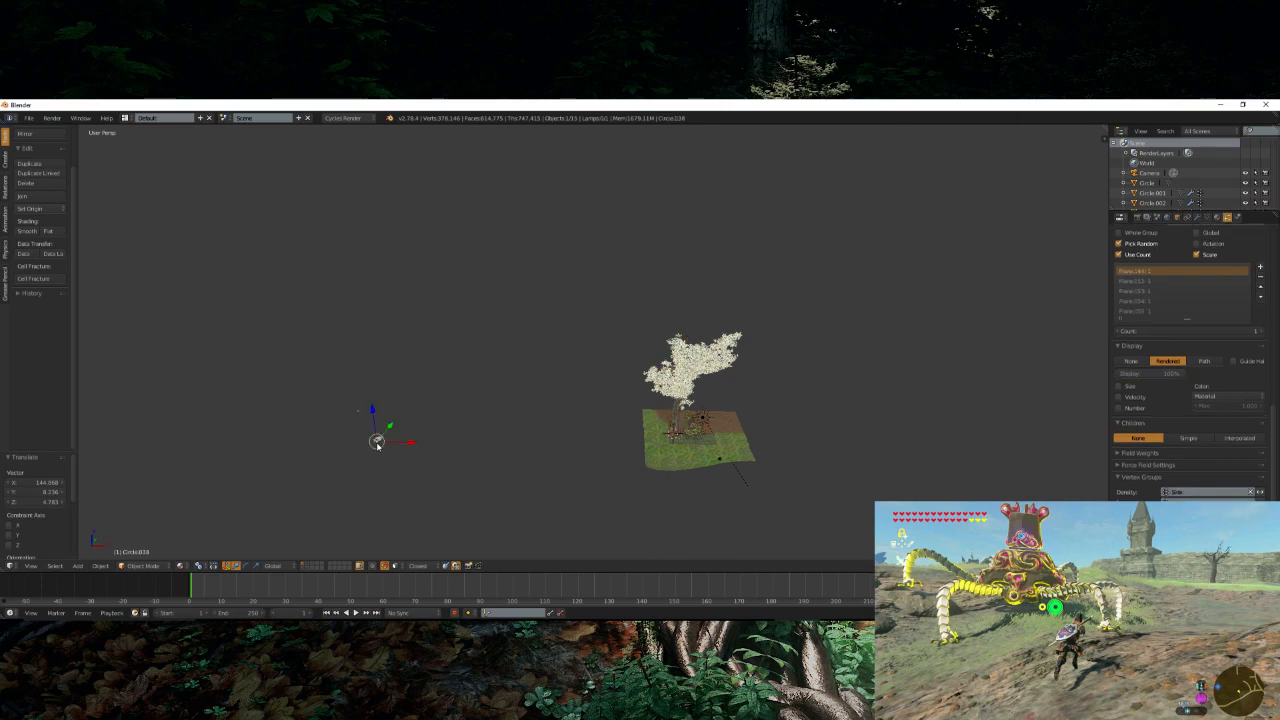
scroll(366, 471, "up", 3)
key("c")
scroll(209, 484, "up", 4)
left_click(209, 484)
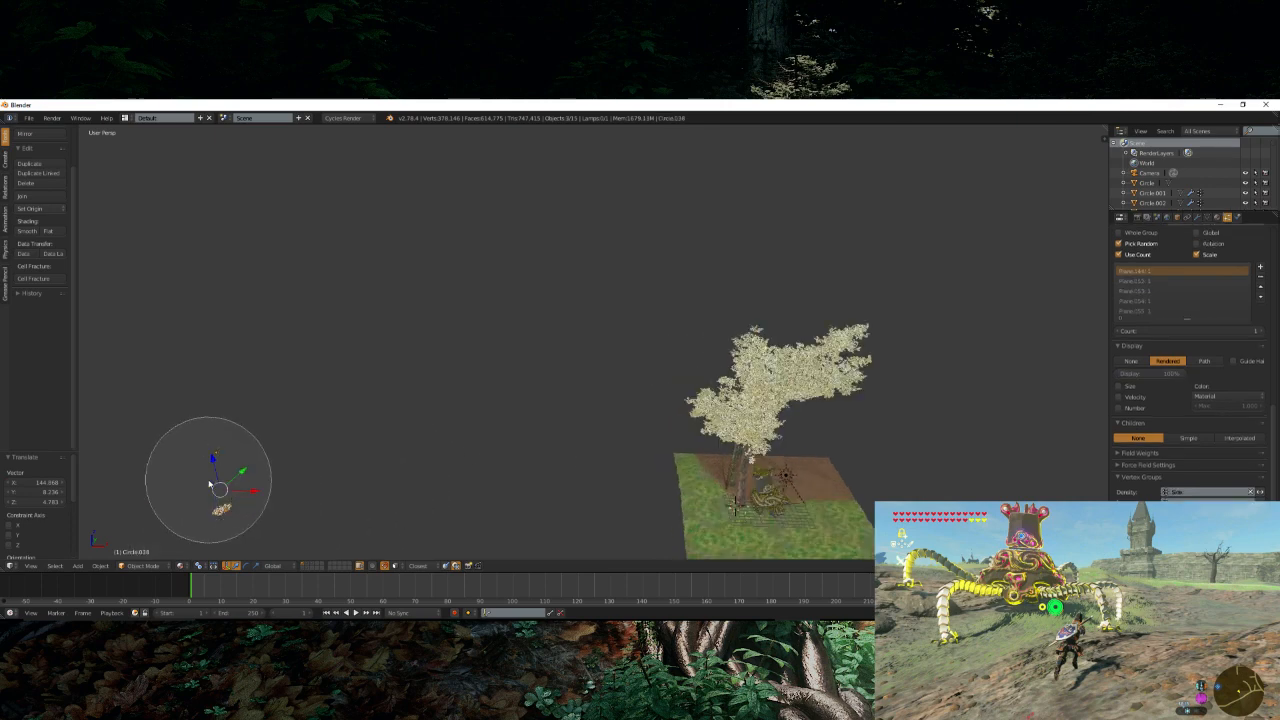
right_click(209, 484)
- Turn snap rotation alignment back on and move the bushes and ground patch onto the grass in front of the sculpture
left_click(446, 567)
middle_click_drag(351, 481, 300, 423, "shift")
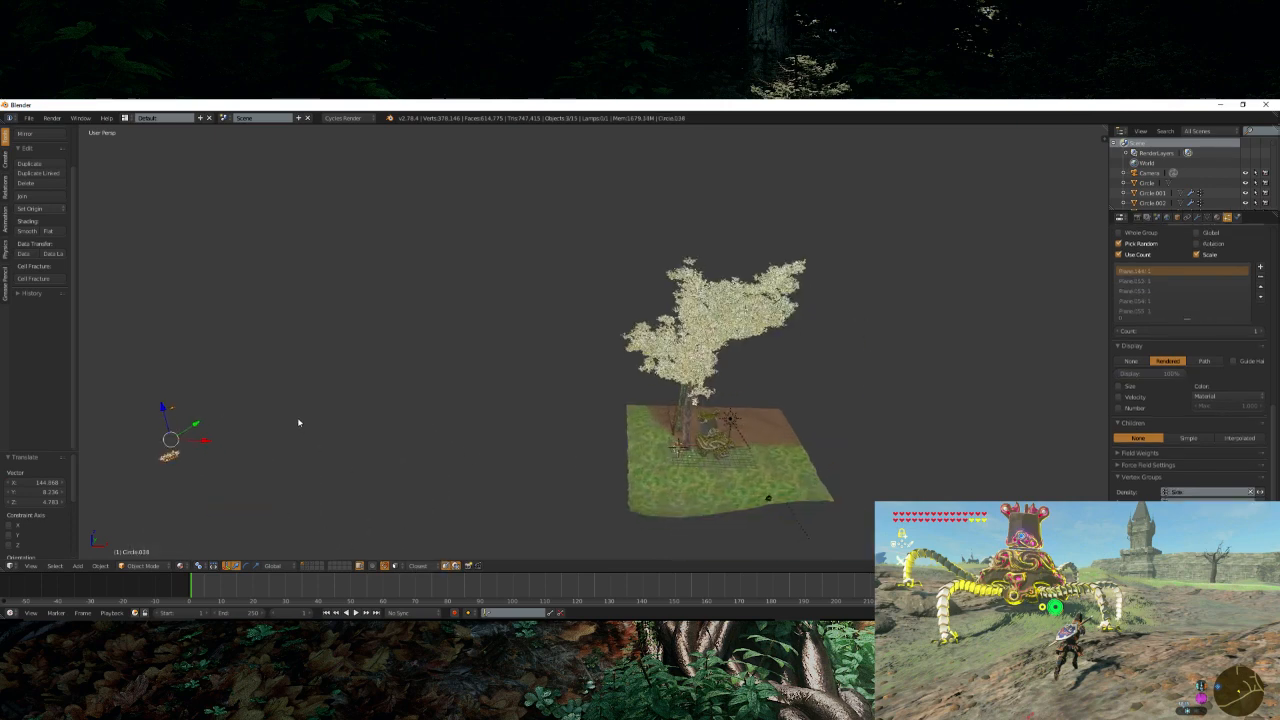
scroll(240, 435, "up", 1)
scroll(200, 450, "down", 2)
key("g")
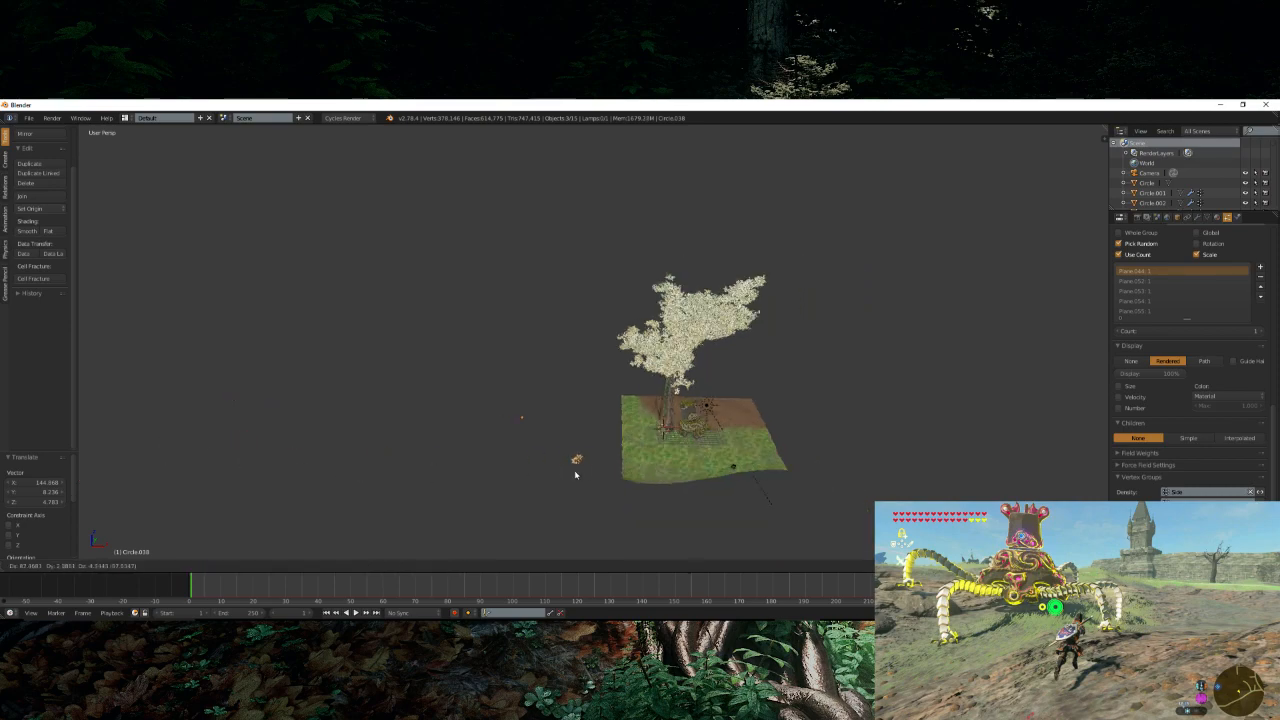
left_click(687, 475)
- Select the large leafy tree beside the sculpture and hide its leaf particle system in the viewport
scroll(687, 475, "up", 5)
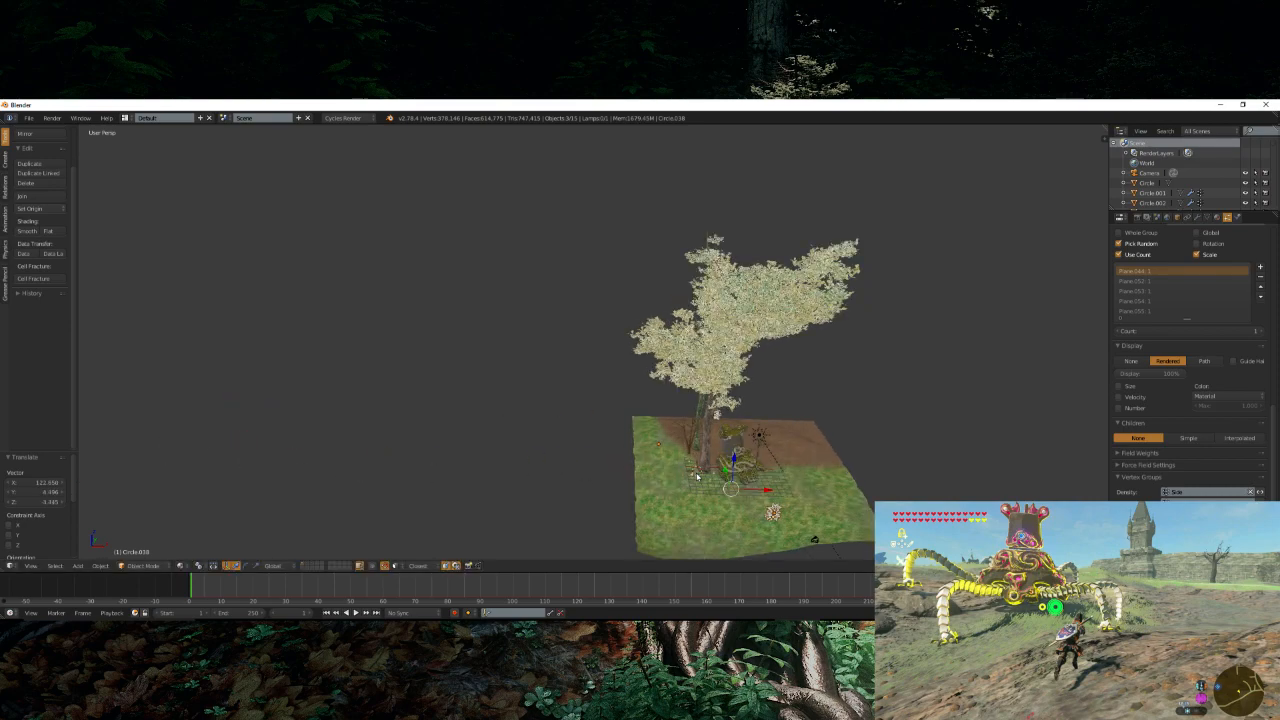
scroll(785, 442, "up", 2)
scroll(785, 441, "down", 5)
middle_click_drag(785, 441, 842, 385)
middle_click_drag(800, 300, 797, 465, "shift")
right_click(581, 270)
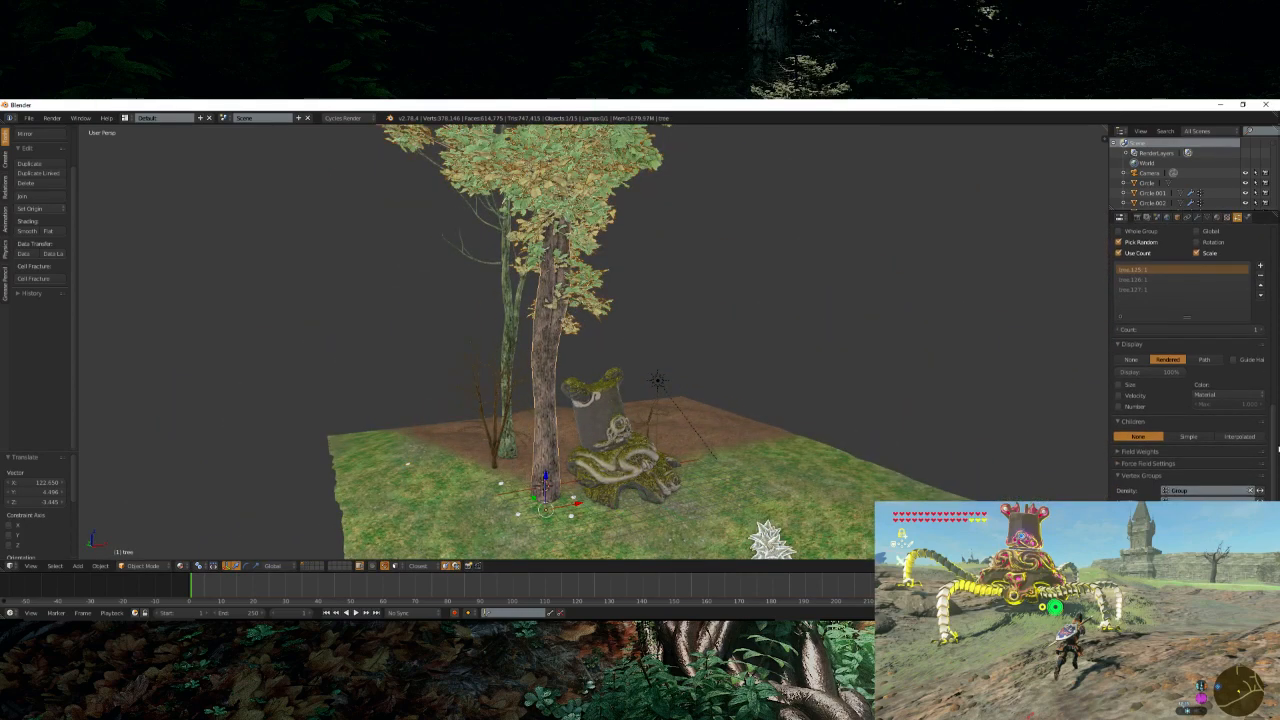
scroll(1180, 325, "up", 10)
left_click(1243, 255)
scroll(646, 362, "down", 1)
middle_click_drag(646, 362, 532, 382)
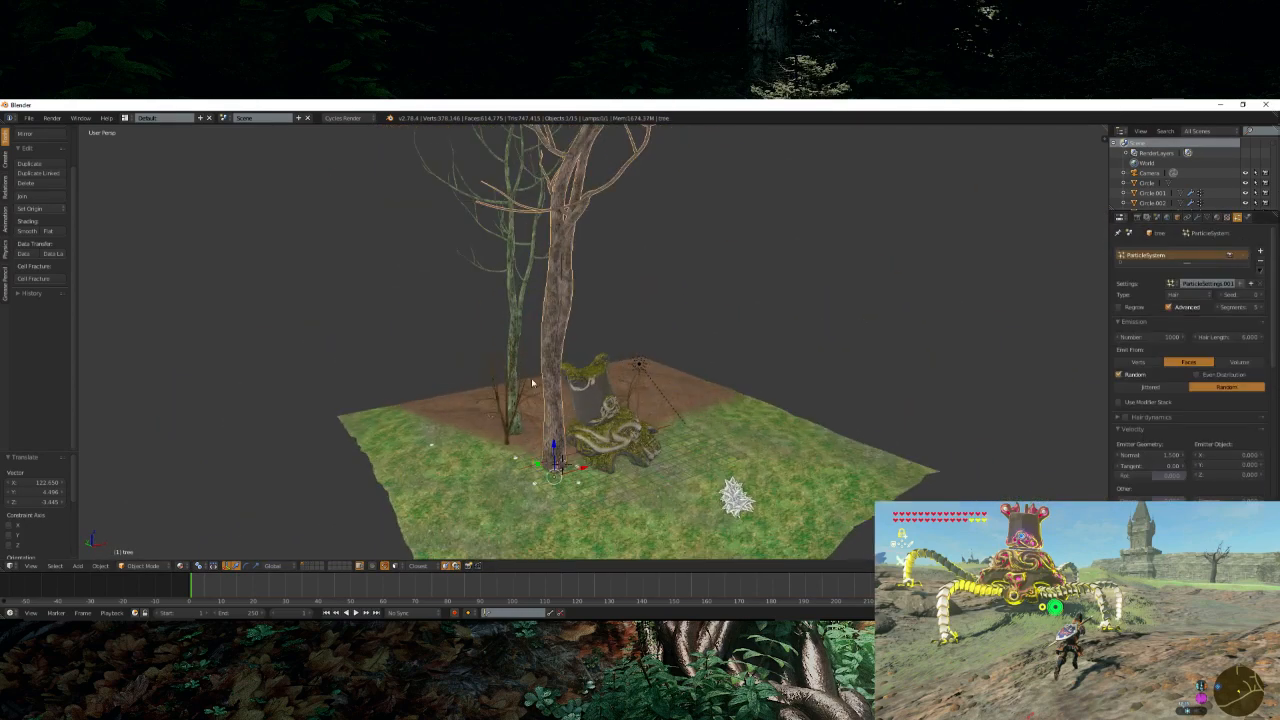
- Select the tall narrow tree behind the thick trunk and check the scene through the camera
right_click(508, 319)
middle_click_drag(508, 319, 528, 374)
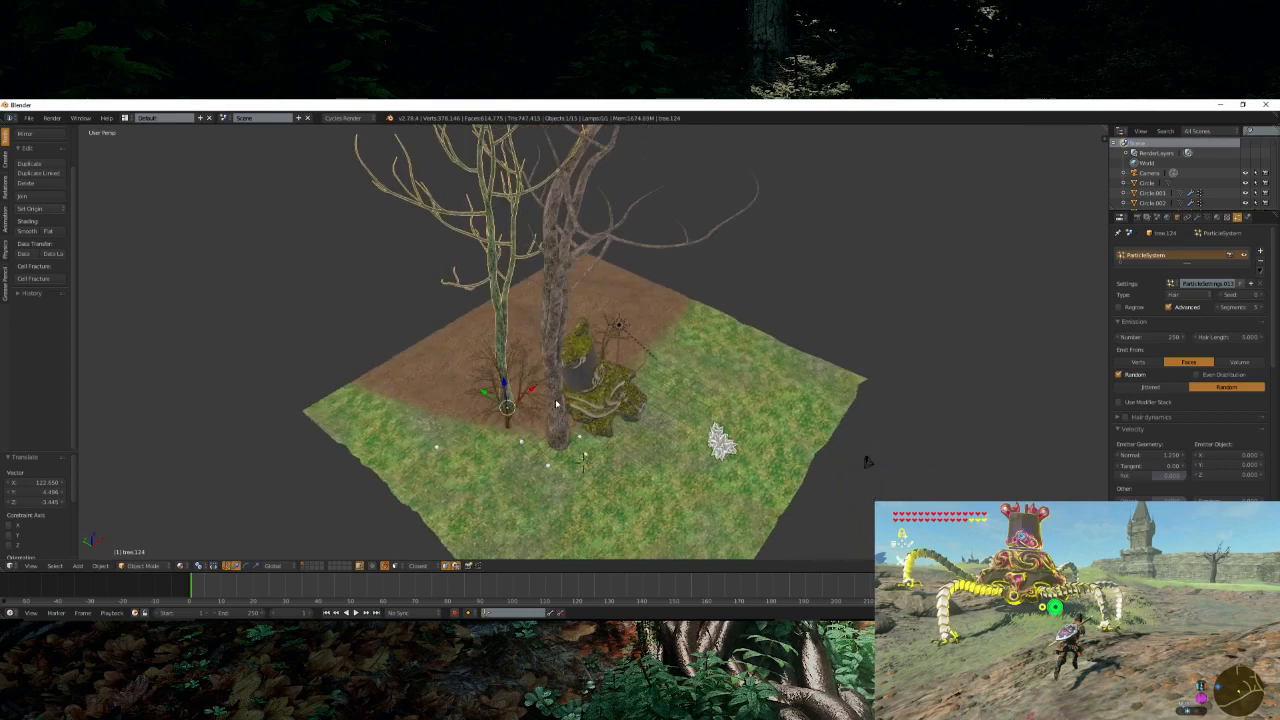
key("KP_0")
key("KP_0")
middle_click_drag(396, 498, 441, 469, "shift")
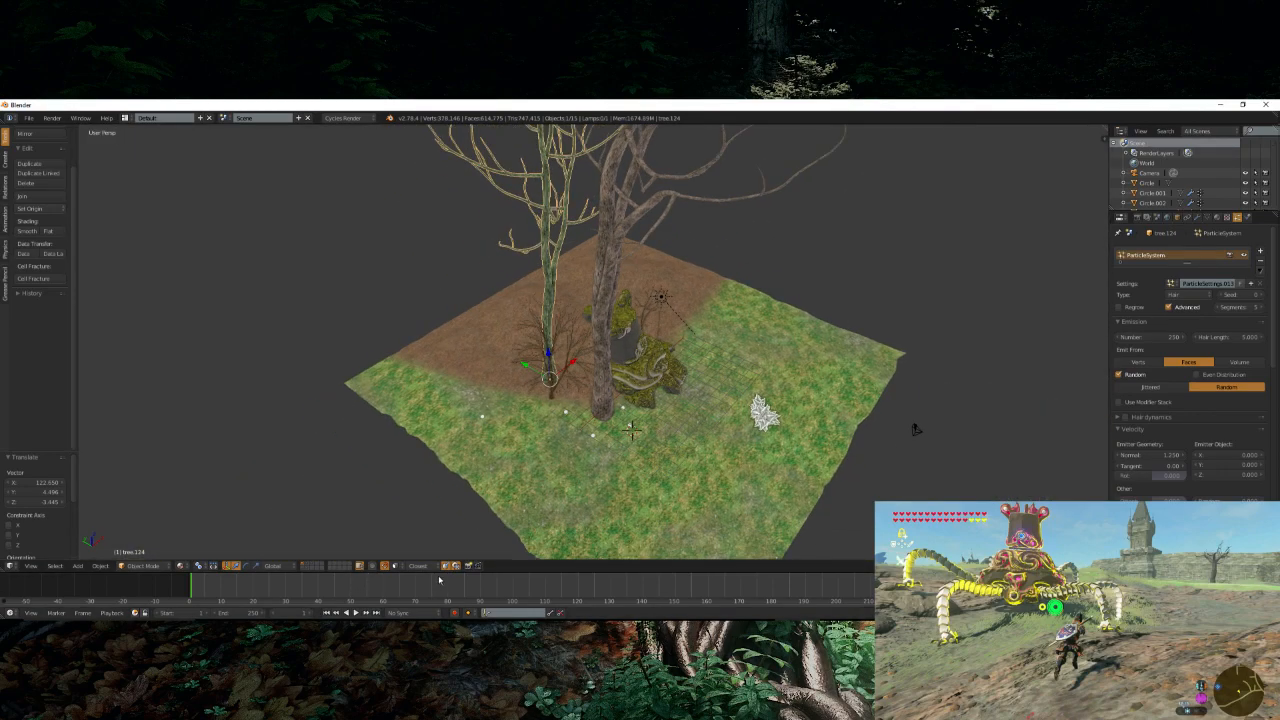
- Move the tall narrow tree outward past the bare bush and place a duplicate of it farther out near the terrain's edge
key("g")
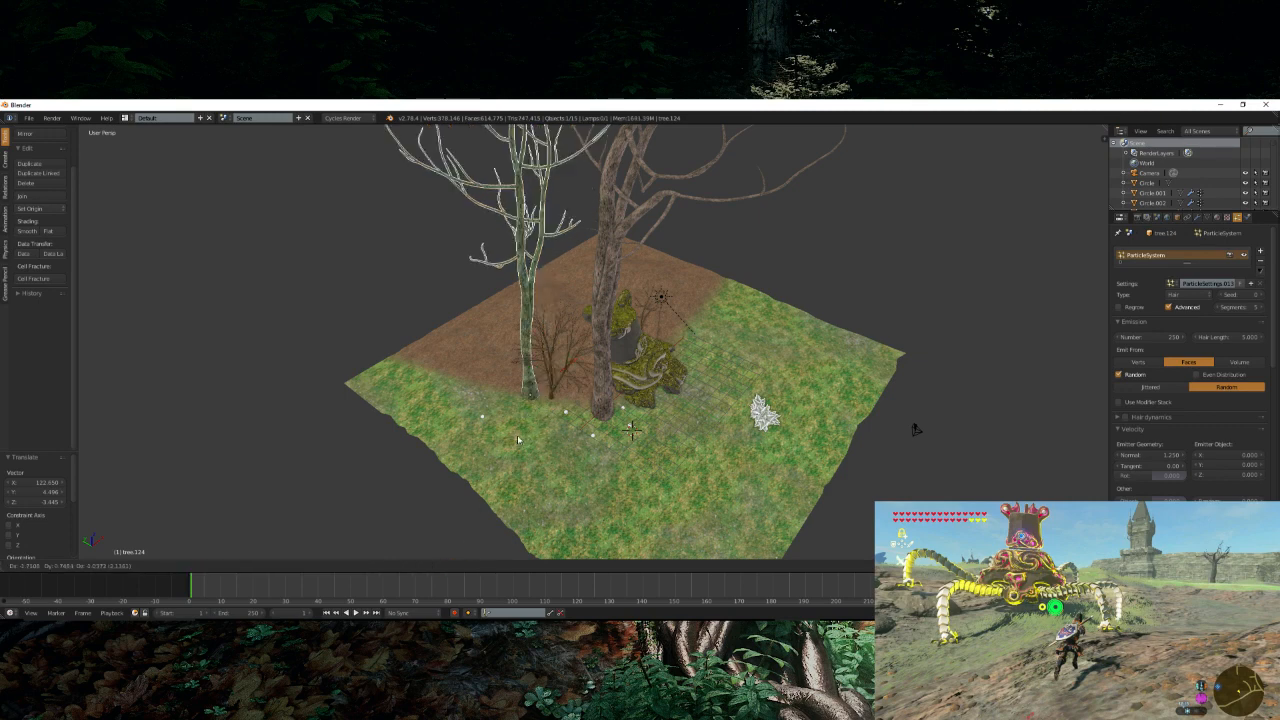
left_click(519, 422)
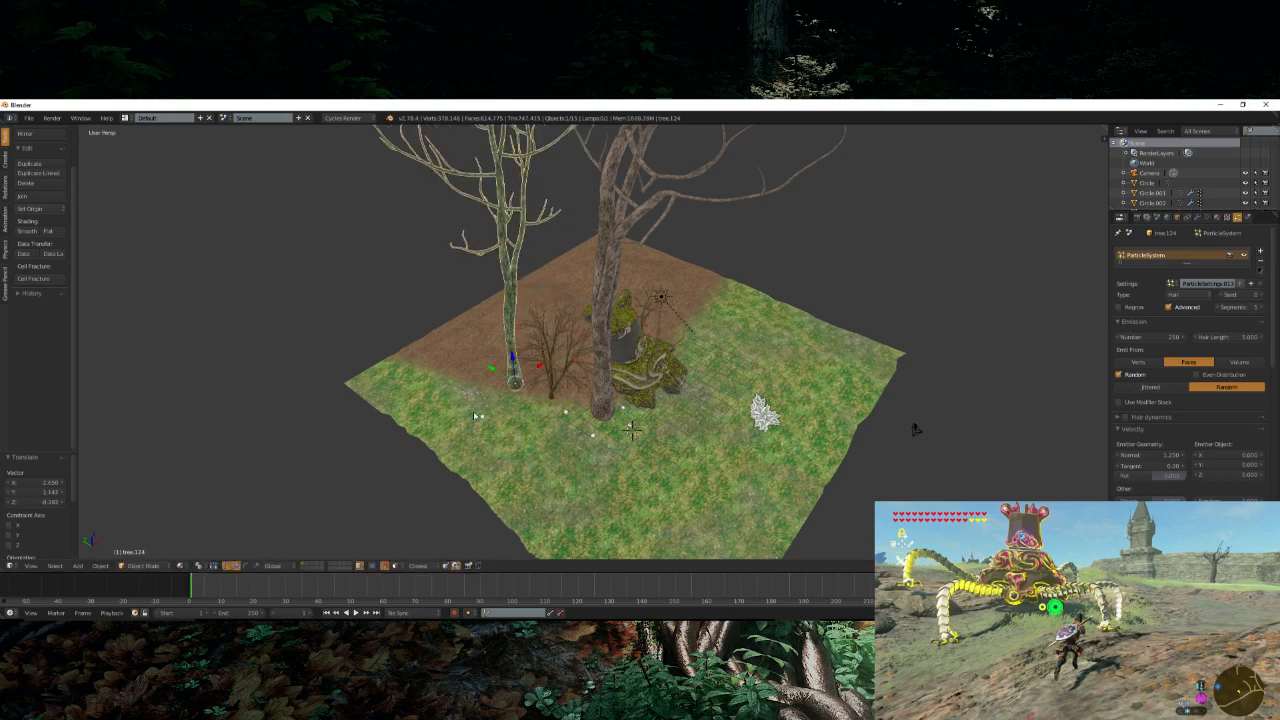
key("shift+d")
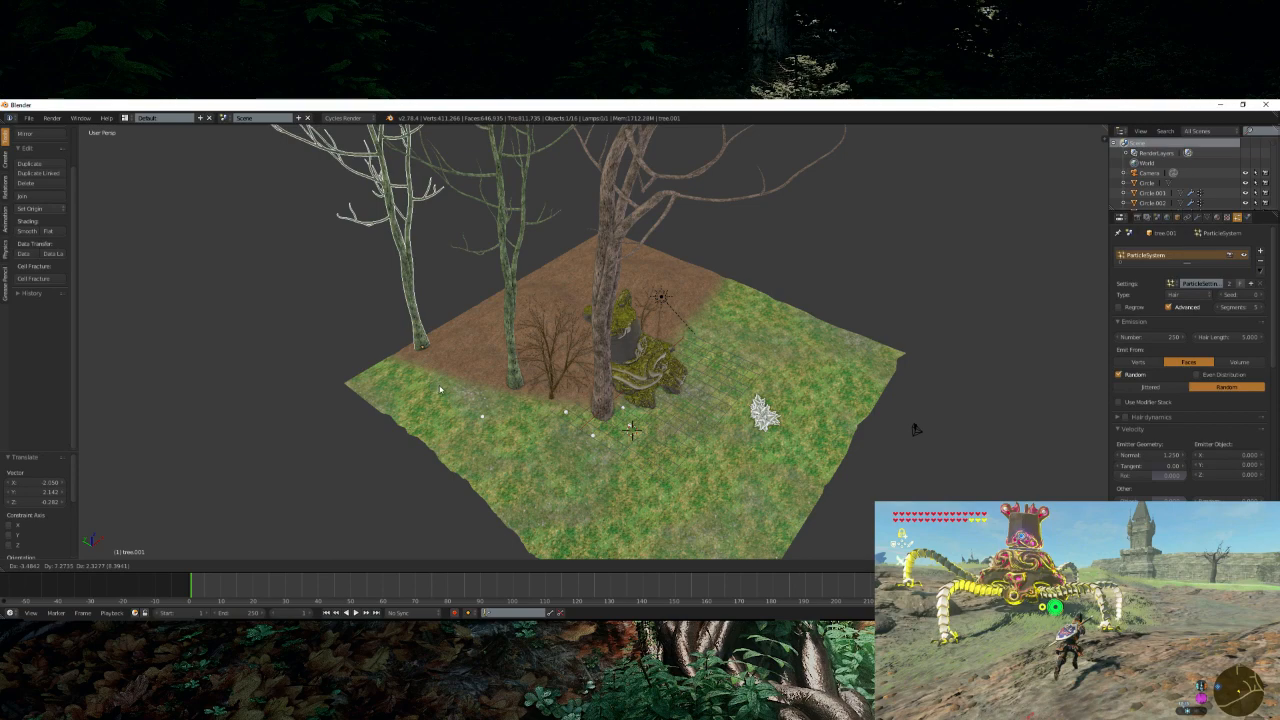
left_click(514, 381)
scroll(514, 381, "up", 3)
scroll(514, 381, "down", 2)
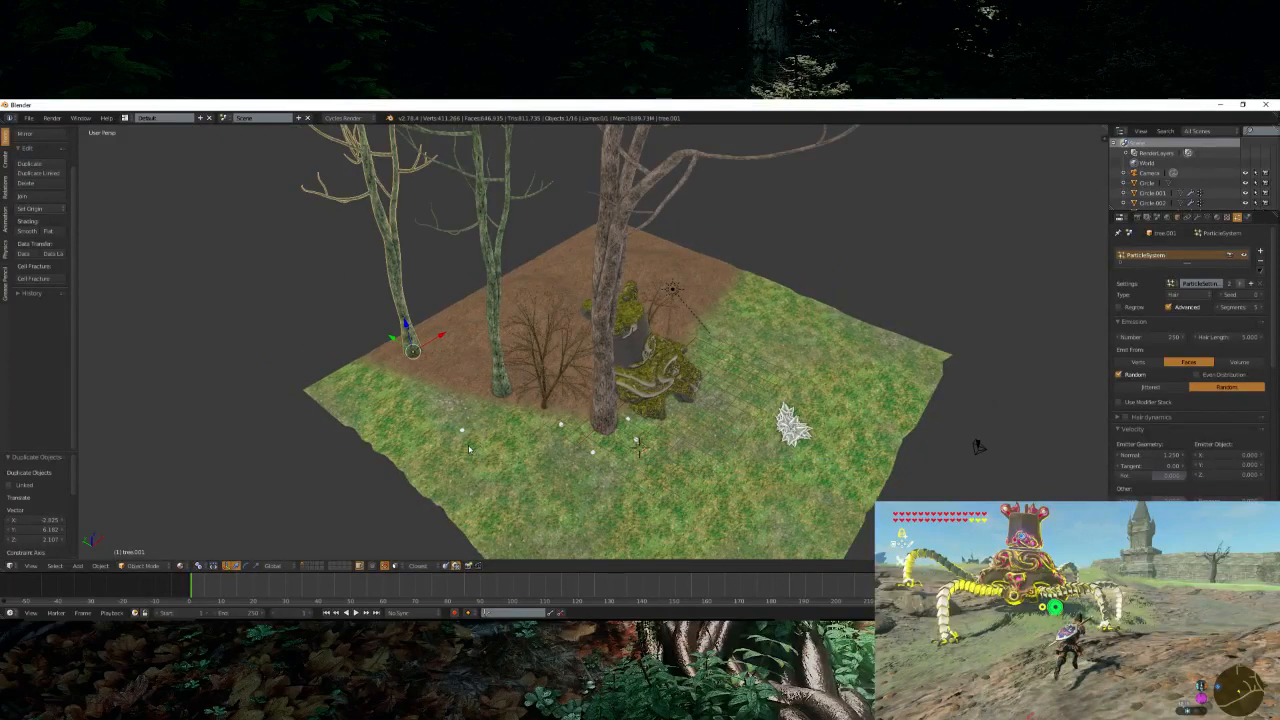
- Rotate the duplicated narrow tree around the Z axis so it differs from the original
key("r")
key("z")
left_click(421, 484)
scroll(643, 496, "up", 3)
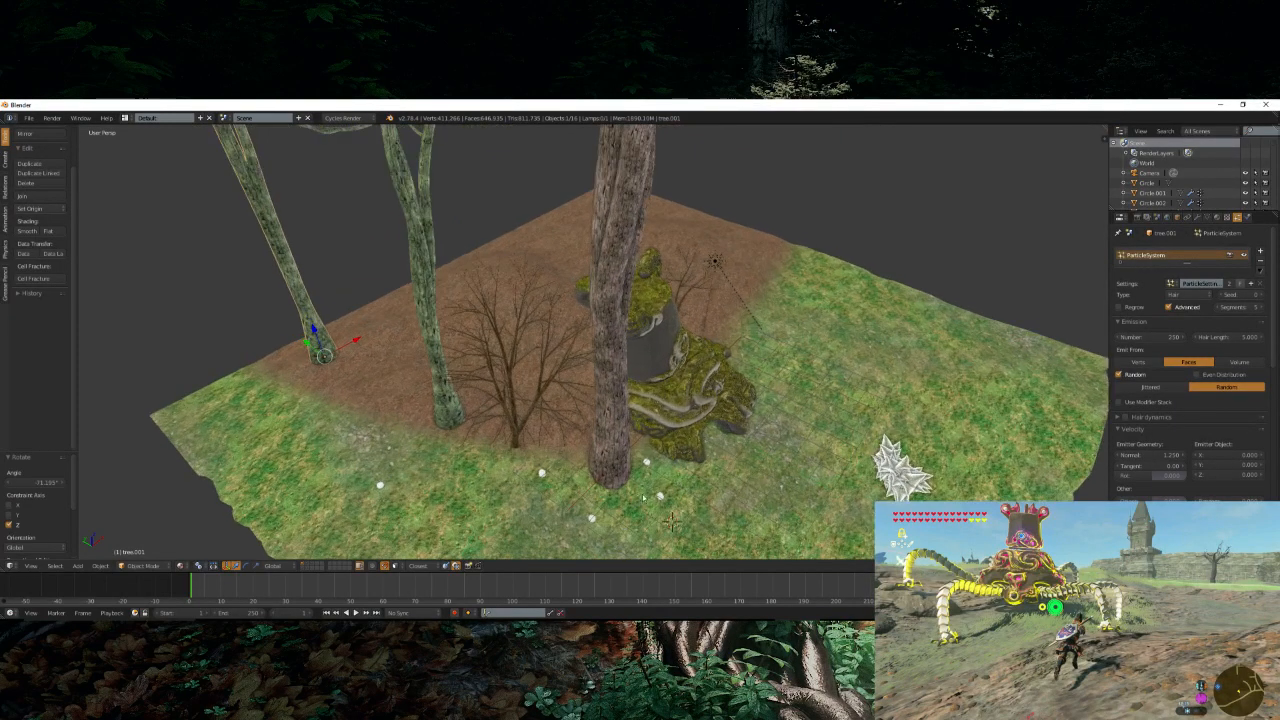
- Clear the selection and quit the other Blender project that supplied the forest plants
scroll(643, 496, "up", 3)
key("a")
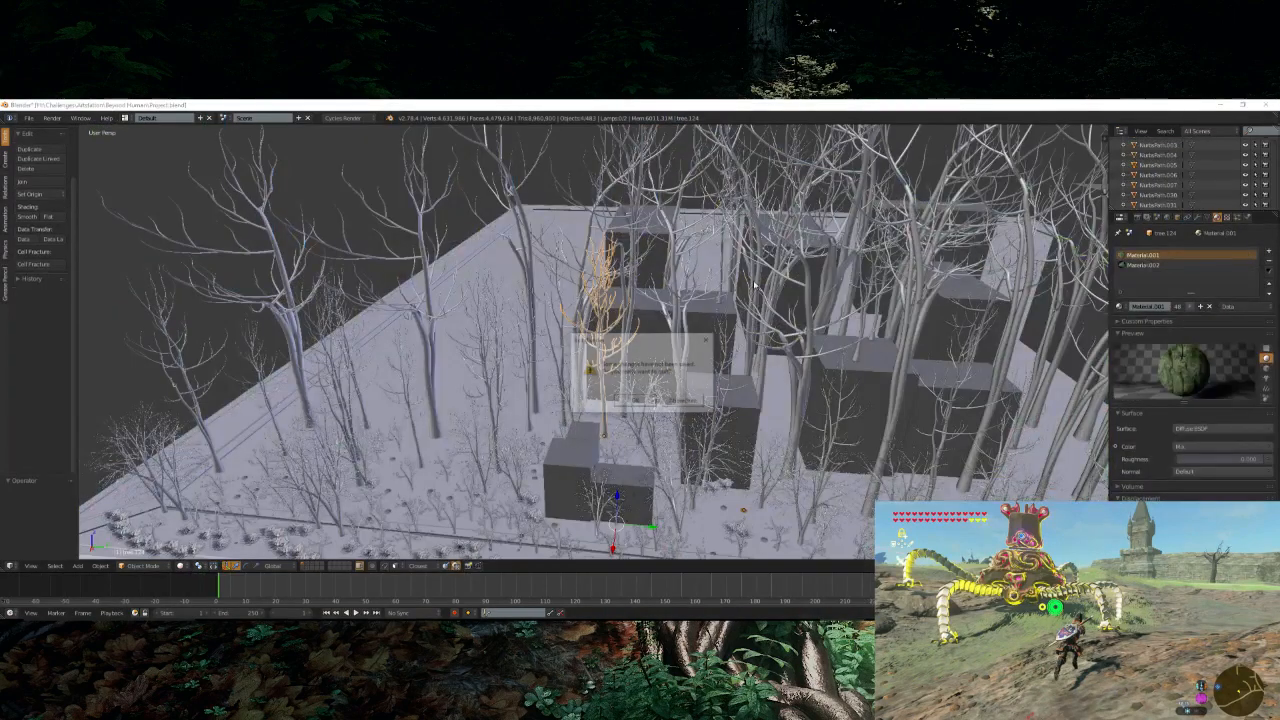
left_click(633, 400)
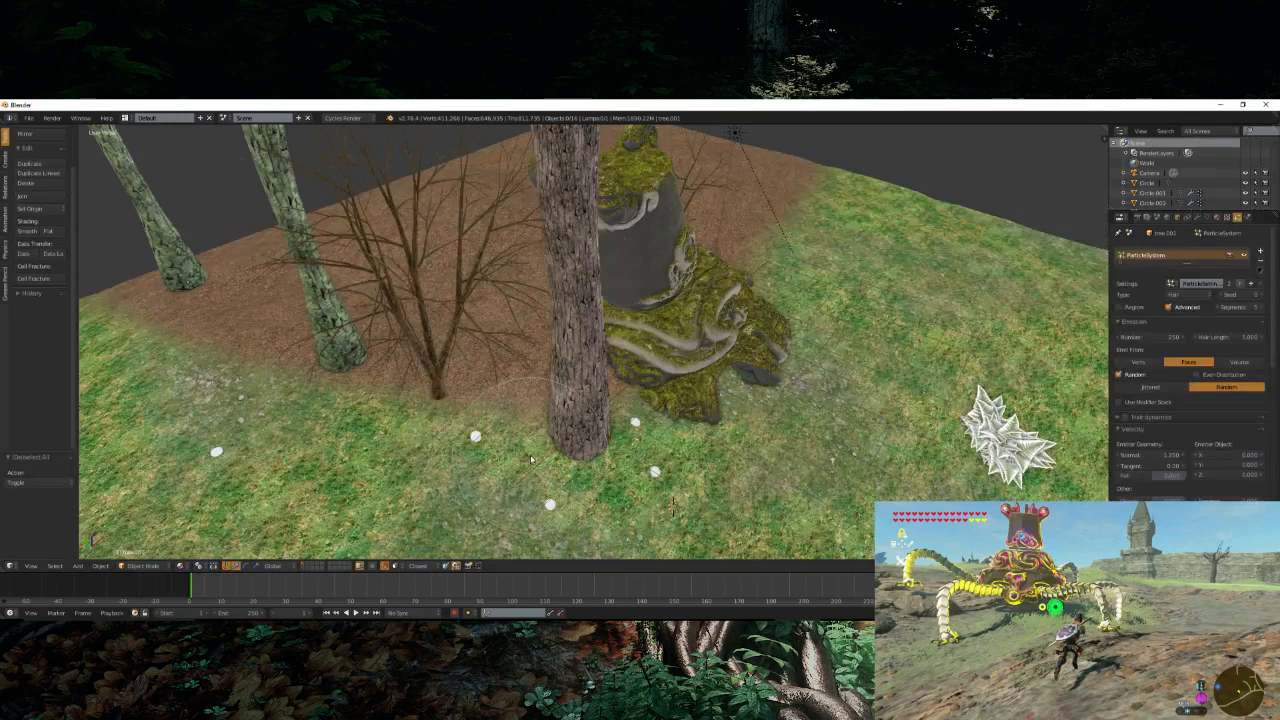
- Duplicate the two small white ground plants beside the thick trunk three times, spreading the pairs across the grass toward the narrow trees
middle_click_drag(531, 459, 478, 491)
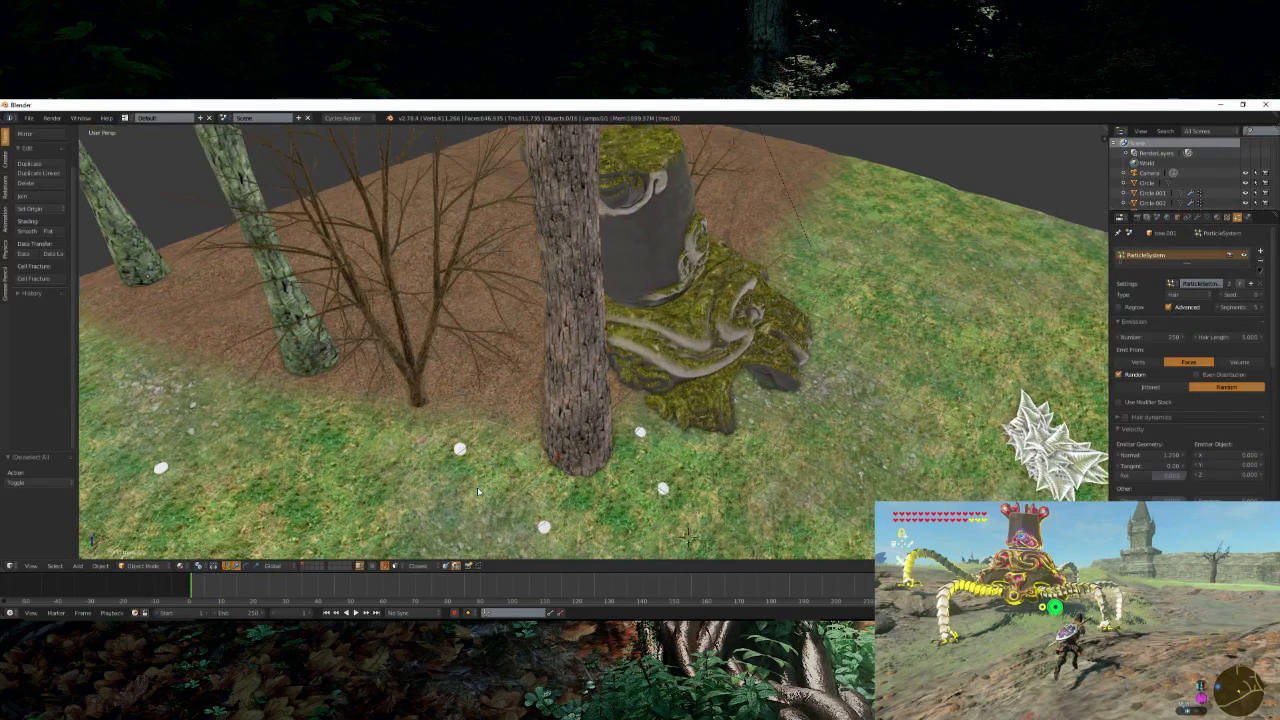
key("g")
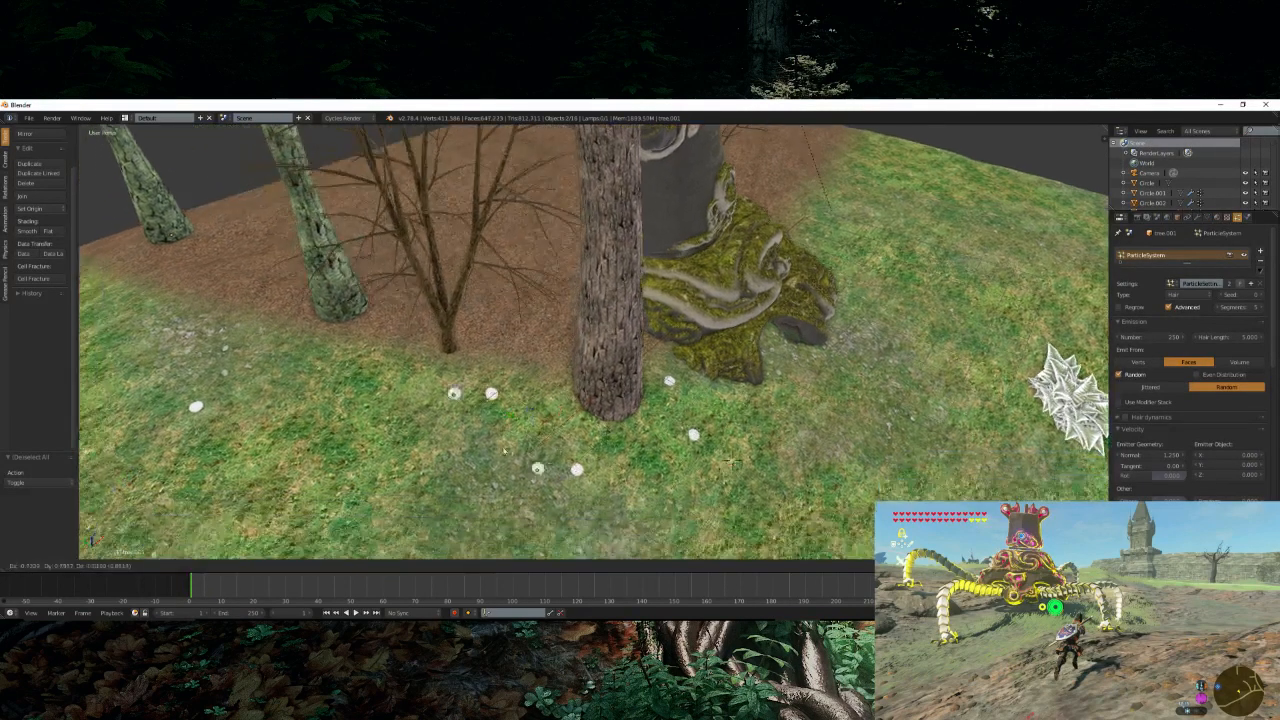
left_click(445, 423)
key("shift+d")
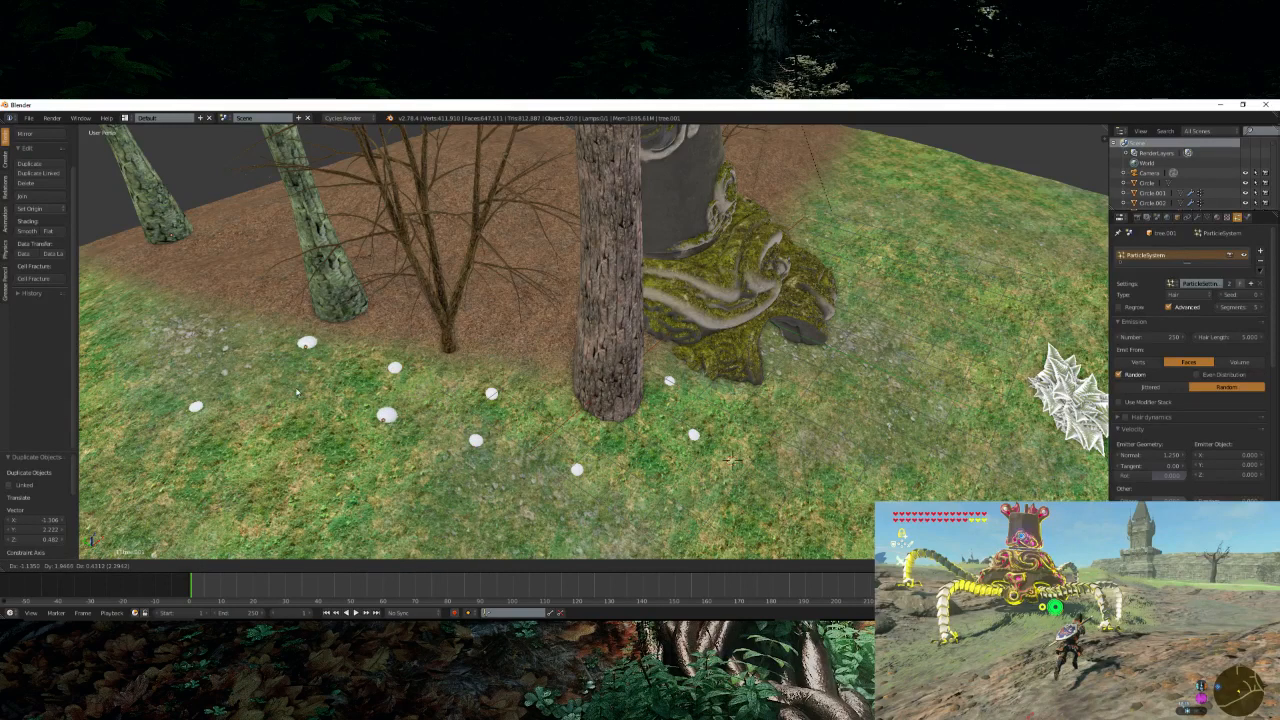
left_click(280, 383)
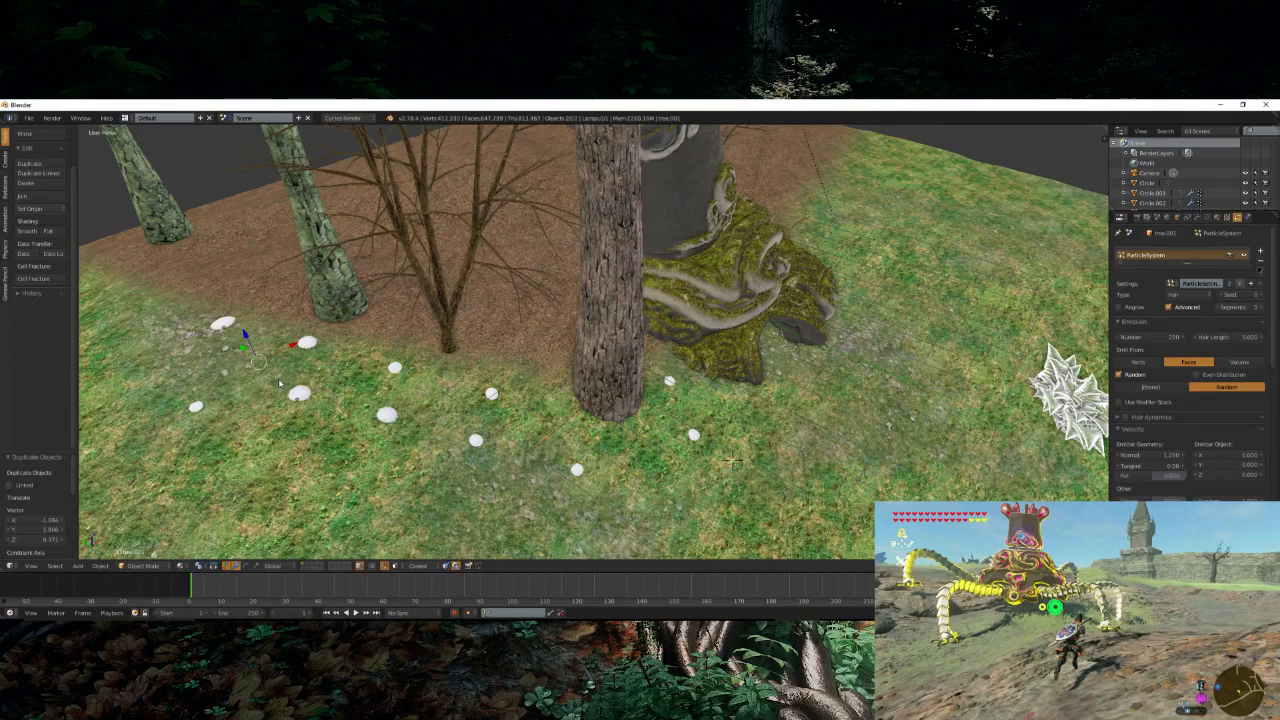
- Duplicate the outermost small ground plant three times, placing one copy on the open grass and two beside the thick trunk
right_click(196, 407)
key("shift+d")
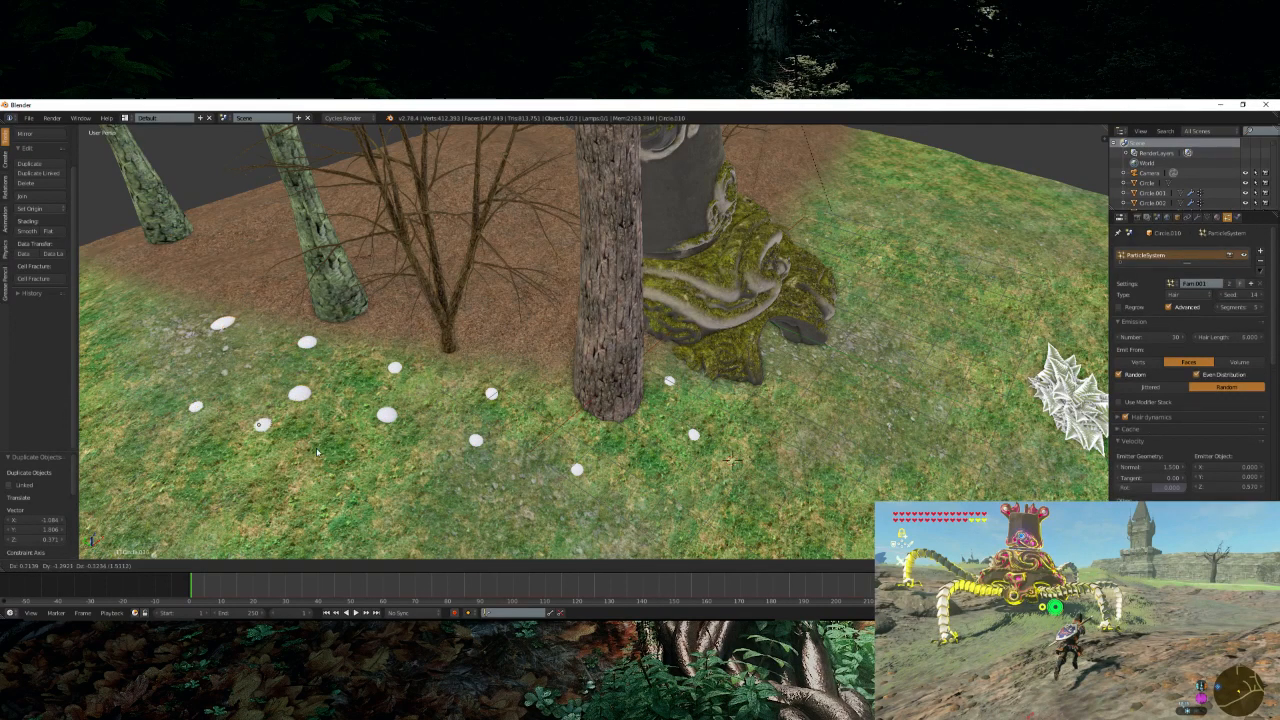
left_click(341, 463)
key("shift+d")
left_click(530, 363)
key("shift+d")
left_click(539, 419)
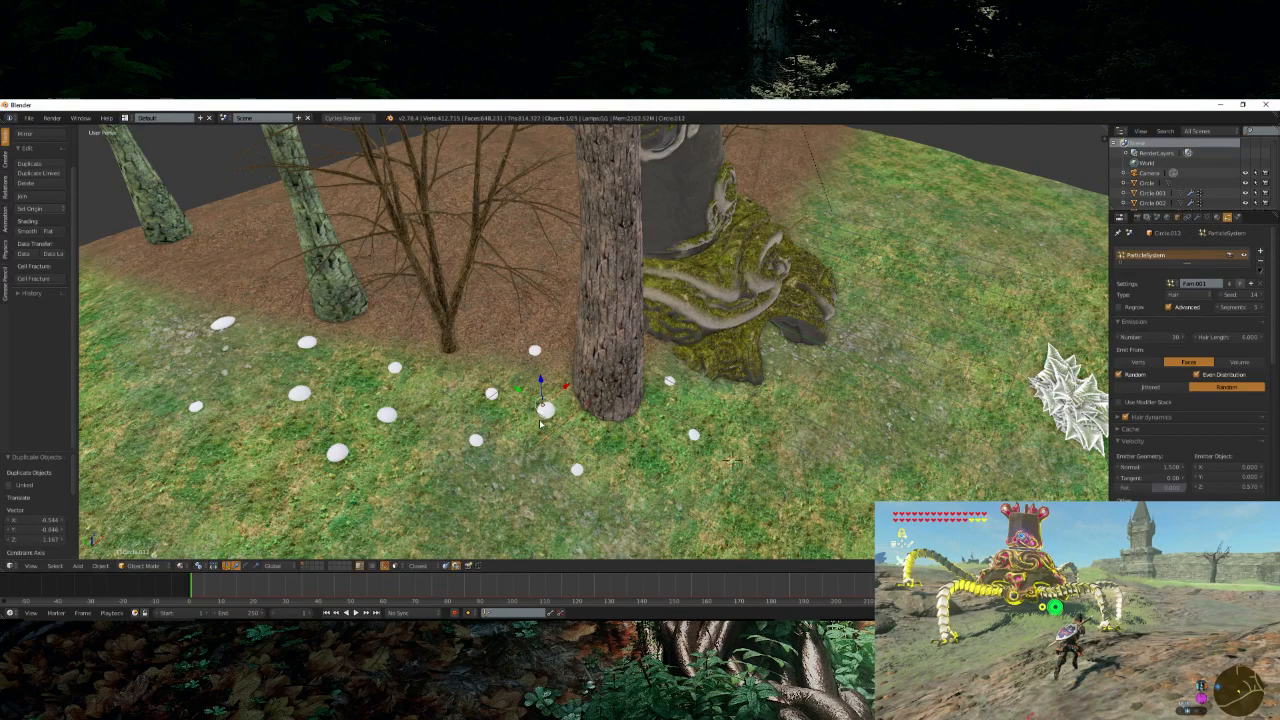
- Place three more copies of the small ground plant: one near the bare bush and two in front of the sculpture's base
key("shift+d")
left_click(457, 405)
key("shift+d")
left_click(665, 388)
key("shift+d")
left_click(739, 457)
- Select the bare bush behind the thick trunk and place a duplicate on the grass in front of the trunk
right_click(461, 329)
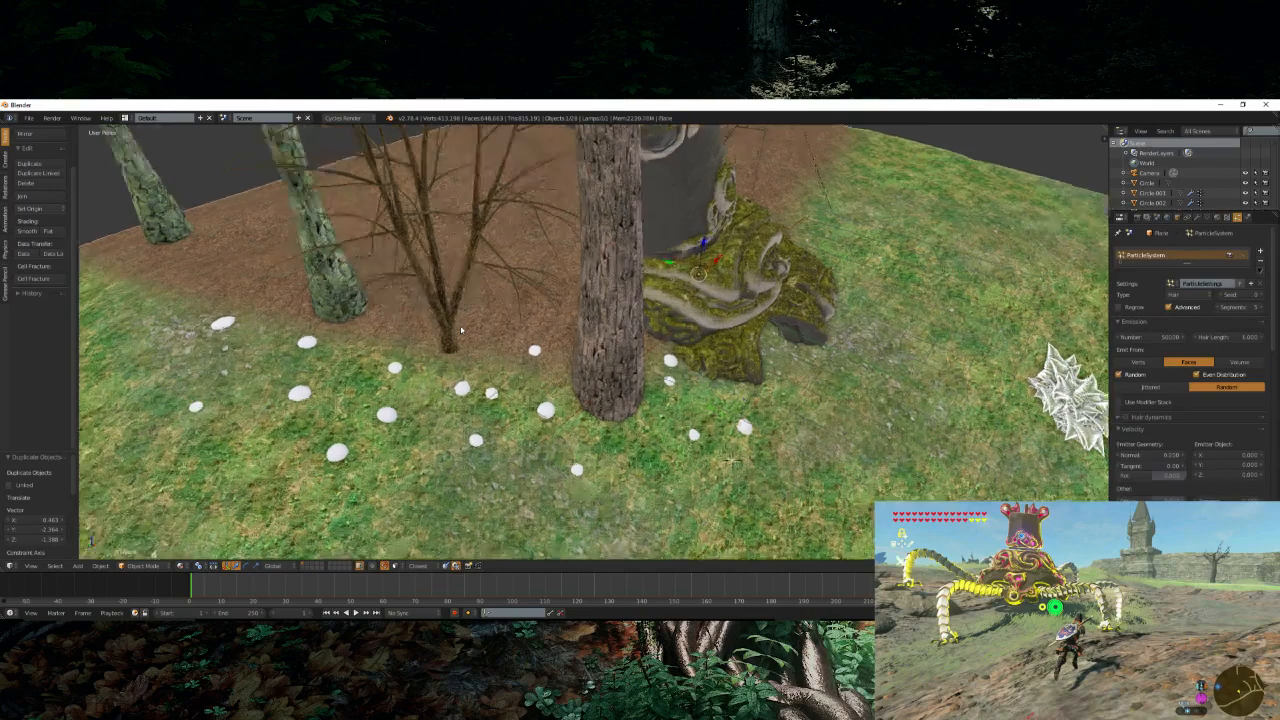
scroll(461, 329, "down", 6)
scroll(587, 331, "up", 4)
middle_click_drag(716, 376, 606, 296)
right_click(655, 339)
scroll(655, 339, "down", 2)
key("shift+d")
left_click(602, 386)
- Scale the duplicated bare bush down to suit its place beside the thick trunk
key("s")
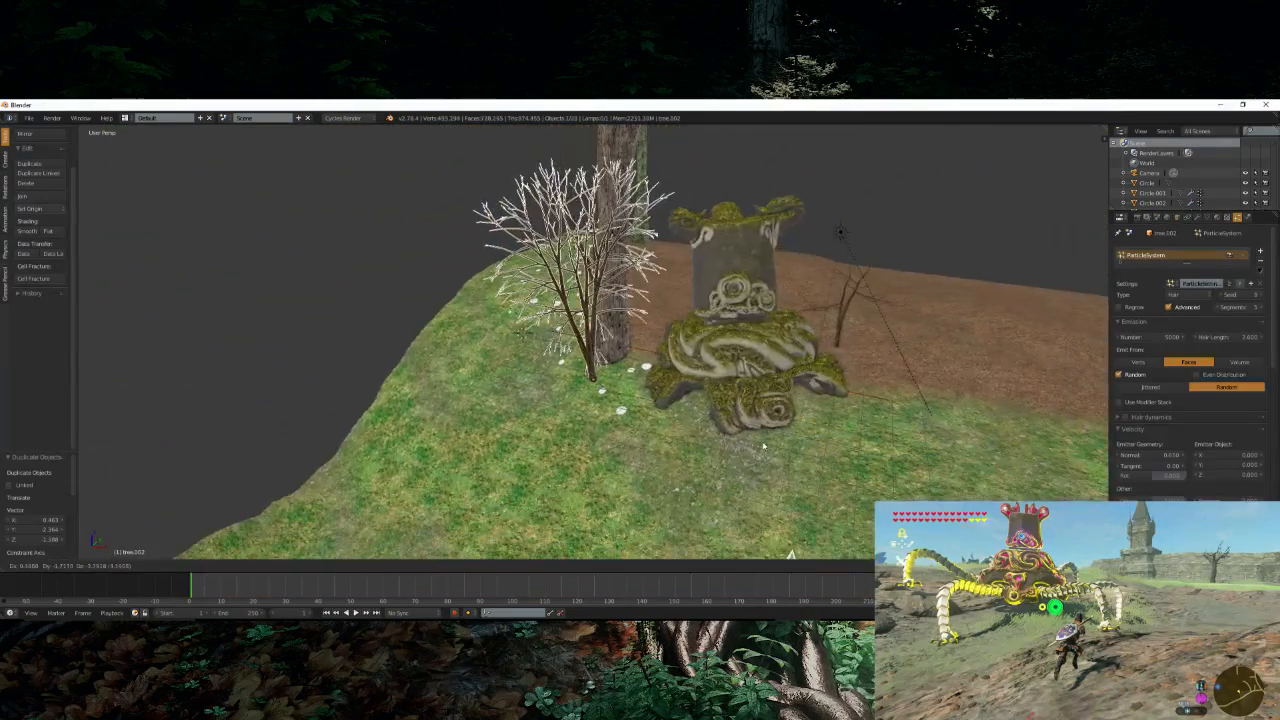
left_click(697, 414)
scroll(697, 414, "down", 1)
middle_click_drag(697, 414, 828, 373)
key("s")
left_click(826, 335)
- Duplicate the small bare shrub on the brown soil, place the copy between the trunk and the sculpture, and scale it down
right_click(821, 331)
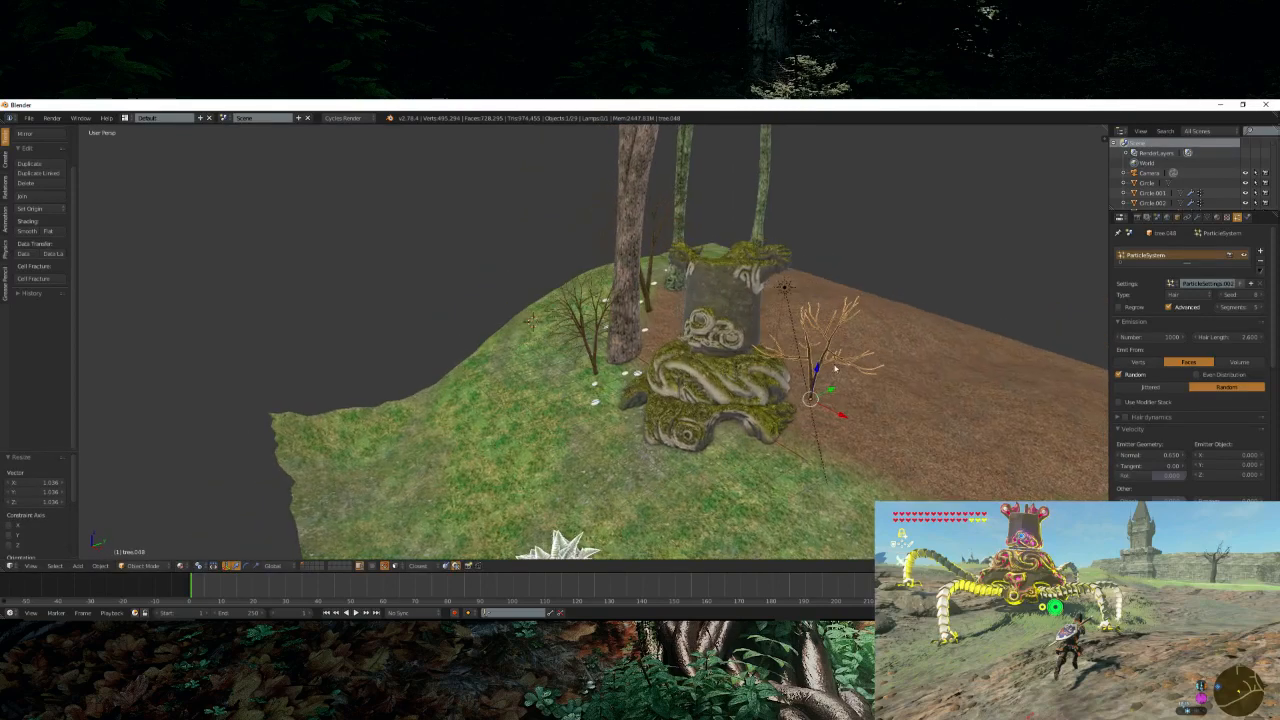
key("shift+d")
left_click(623, 361)
key("s")
left_click(621, 368)
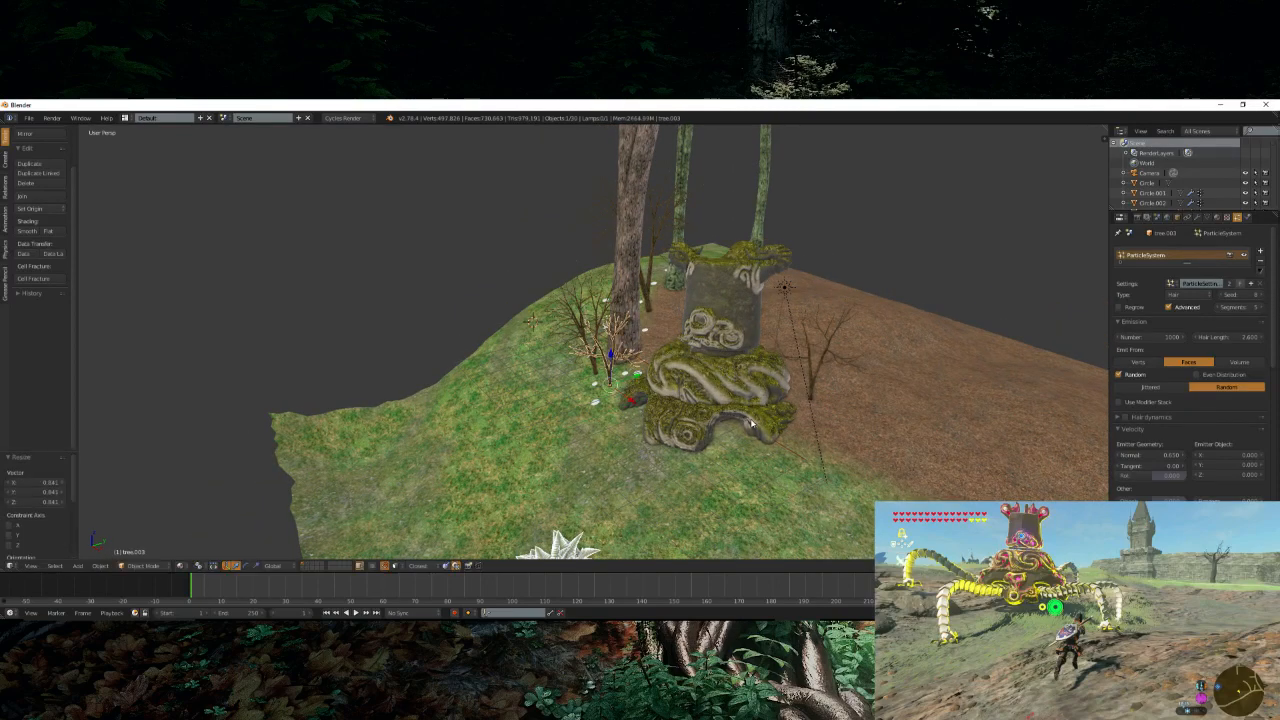
- Duplicate the small shrub again to the outer side of the thick trunk and rotate the copy around the Z axis
scroll(621, 372, "down", 2)
middle_click_drag(621, 372, 689, 373)
scroll(689, 373, "up", 2)
scroll(689, 373, "up", 3)
key("shift+d")
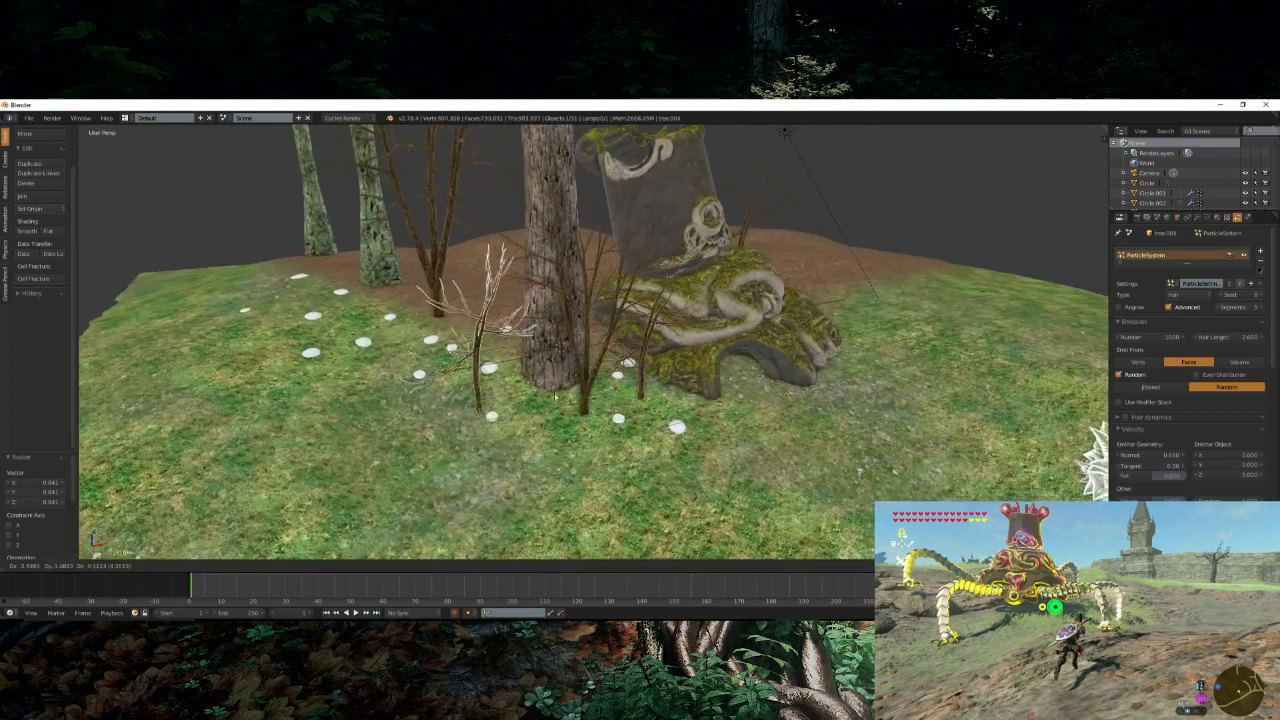
left_click(562, 388)
key("r")
key("z")
left_click(443, 423)
- Move one of the two overlapping spiky bushes from the open grass to the foot of the sculpture
scroll(665, 352, "down", 4)
middle_click_drag(665, 352, 773, 400)
scroll(754, 388, "up", 1)
right_click(754, 388)
scroll(754, 388, "up", 1)
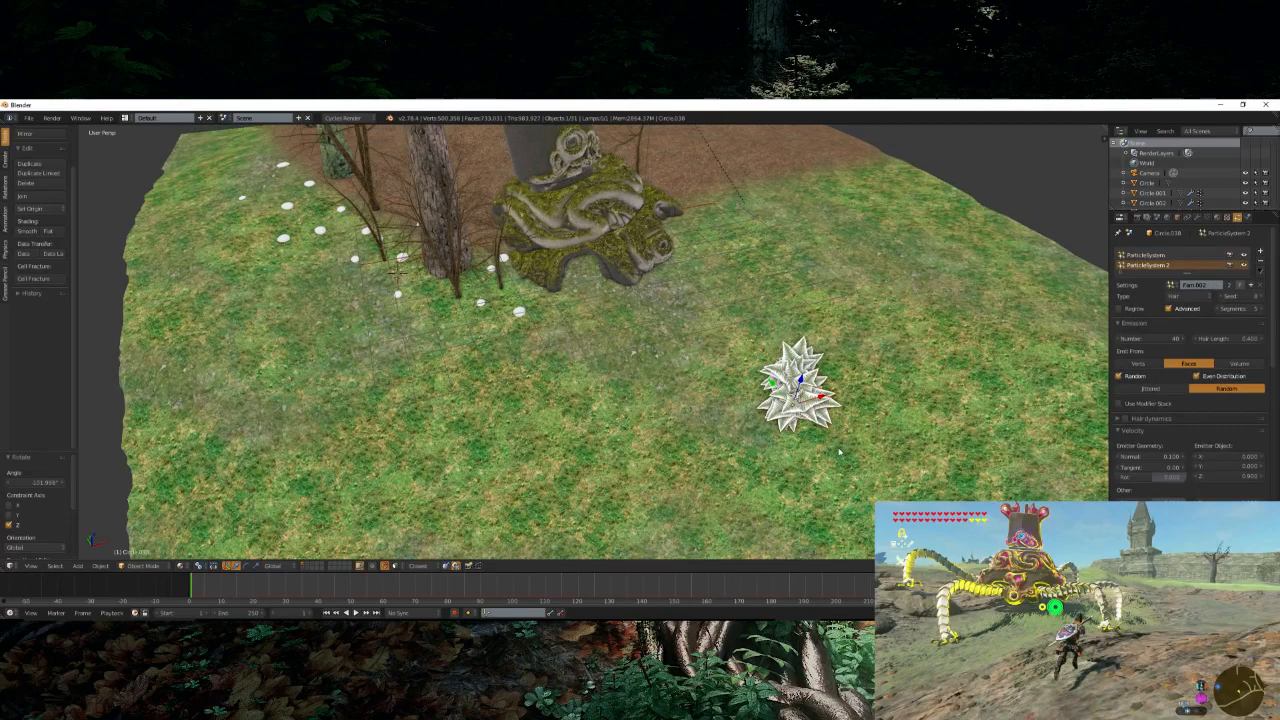
key("shift+d")
left_click(589, 364)
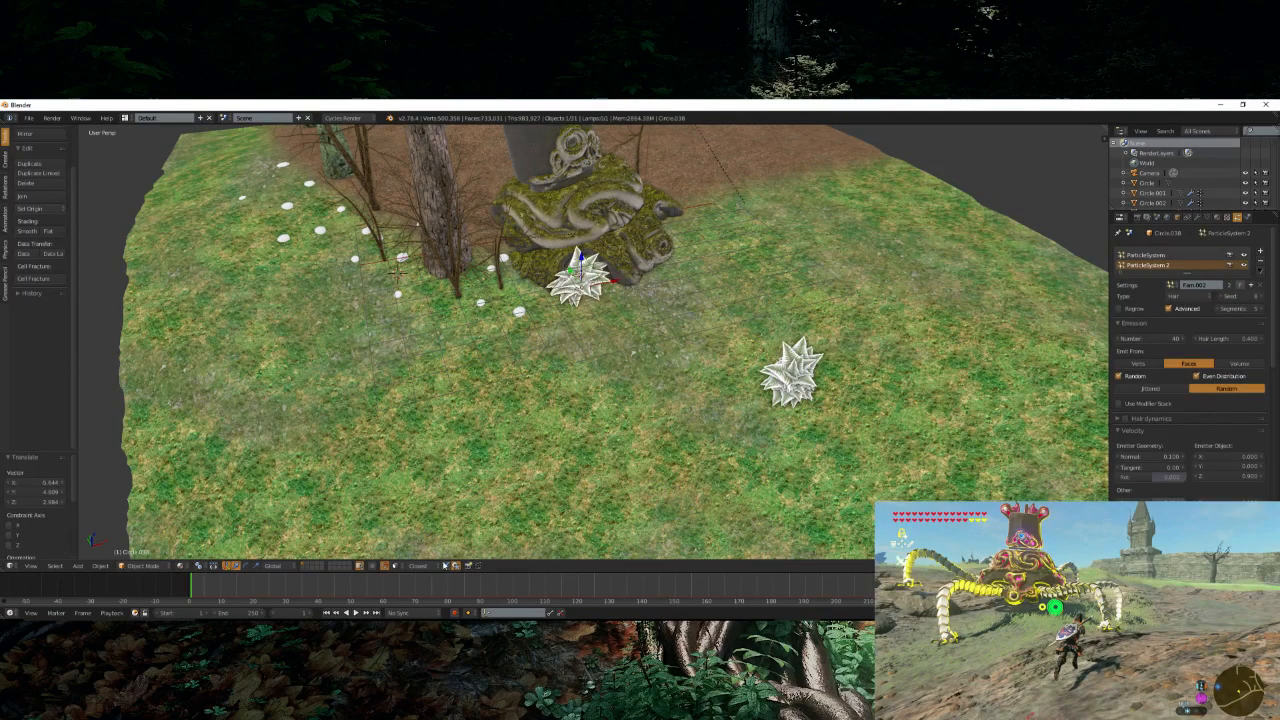
- Turn snap rotation alignment back on and reposition the spiky bush against the sculpture's foot
left_click(446, 566)
key("g")
left_click(597, 350)
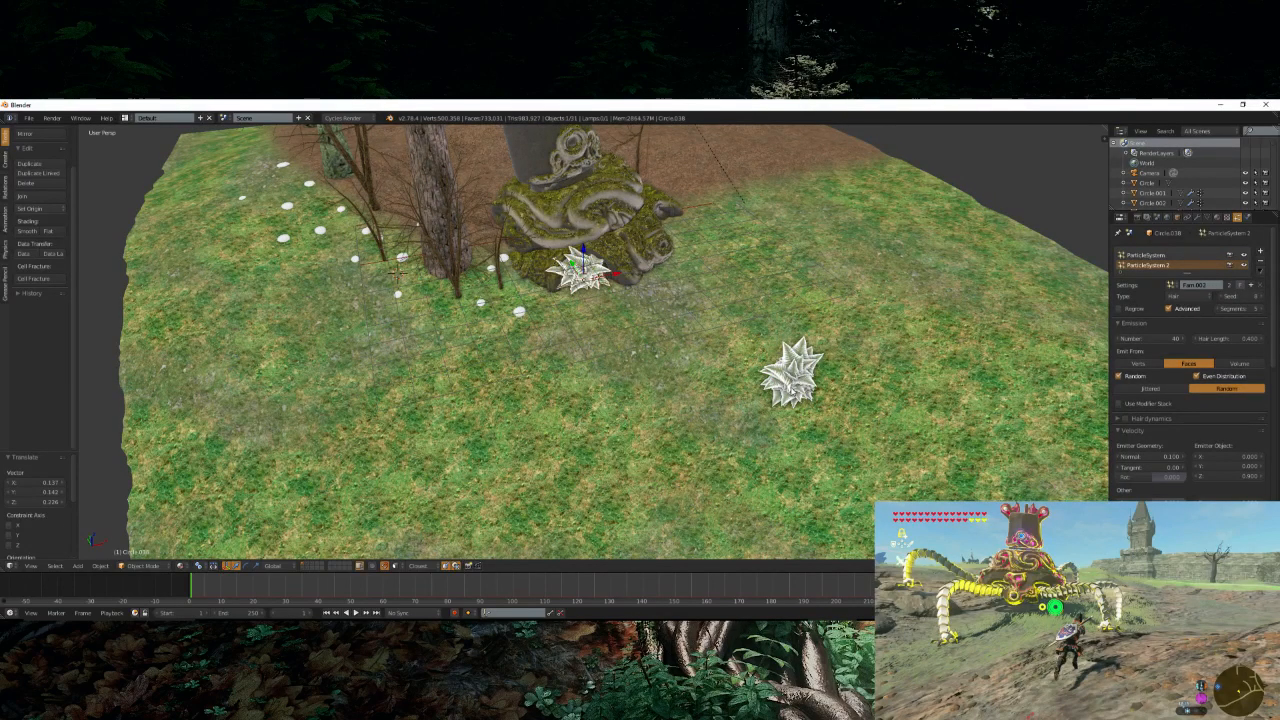
- Duplicate the spiky bush remaining on the open grass and place the copy between the sculpture's foot and the thick trunk
right_click(788, 378)
middle_click_drag(788, 378, 764, 429, "shift")
key("shift+d")
left_click(507, 345)
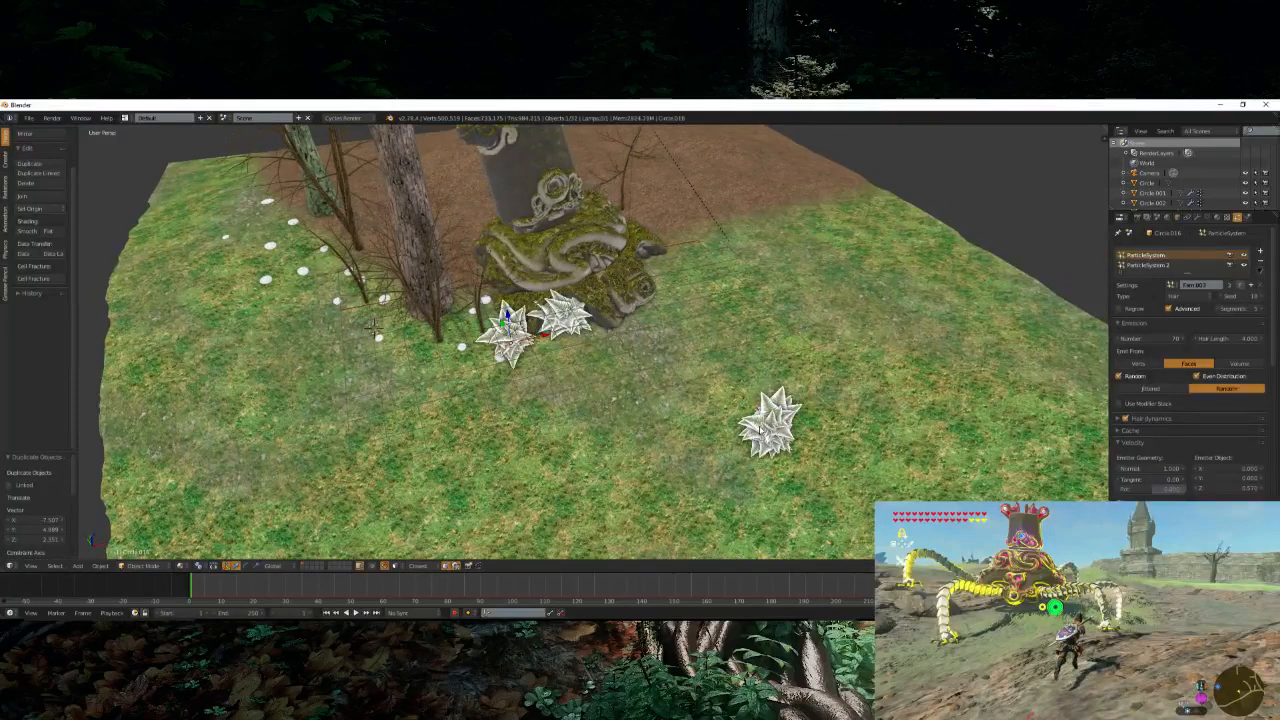
- Place another duplicate of the spiky bush in front of the sculpture and raise its particle seed by one
right_click(766, 425)
key("shift+d")
left_click(645, 343)
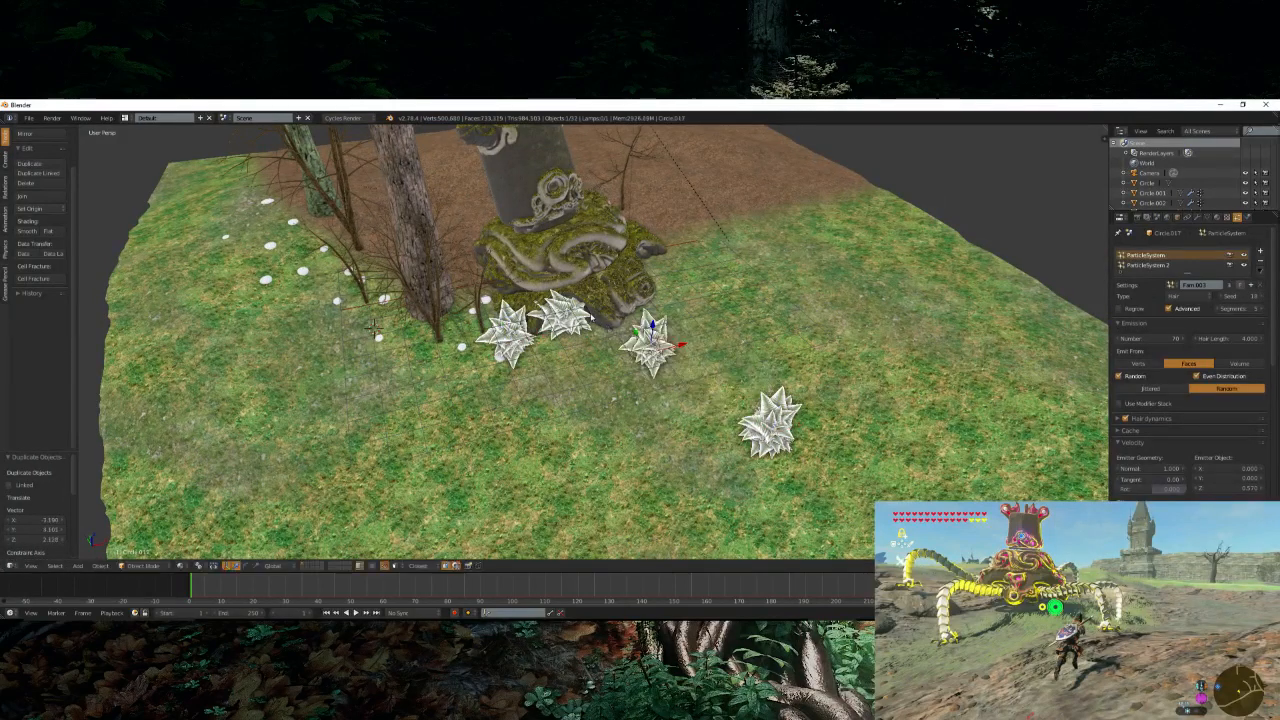
left_click(1261, 297)
- Move the spiky bush left on the open grass up to the sculpture's front foot, next to the newest copy
right_click(774, 425)
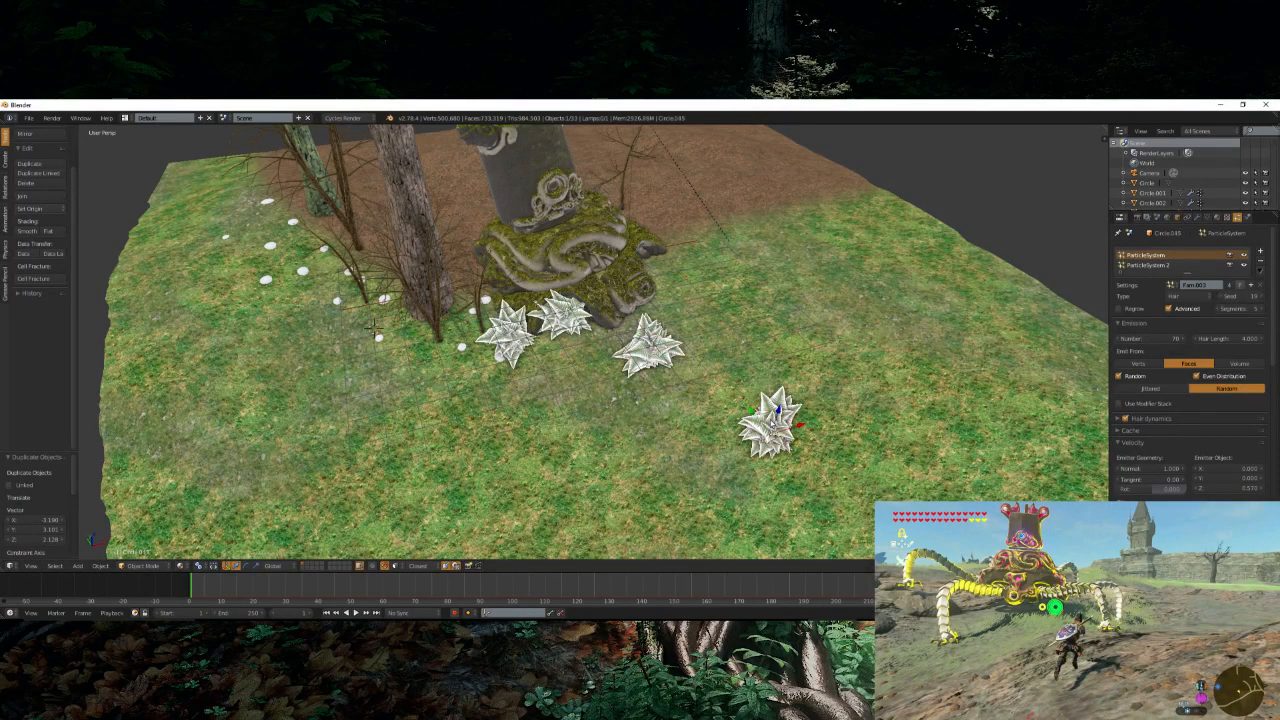
key("g")
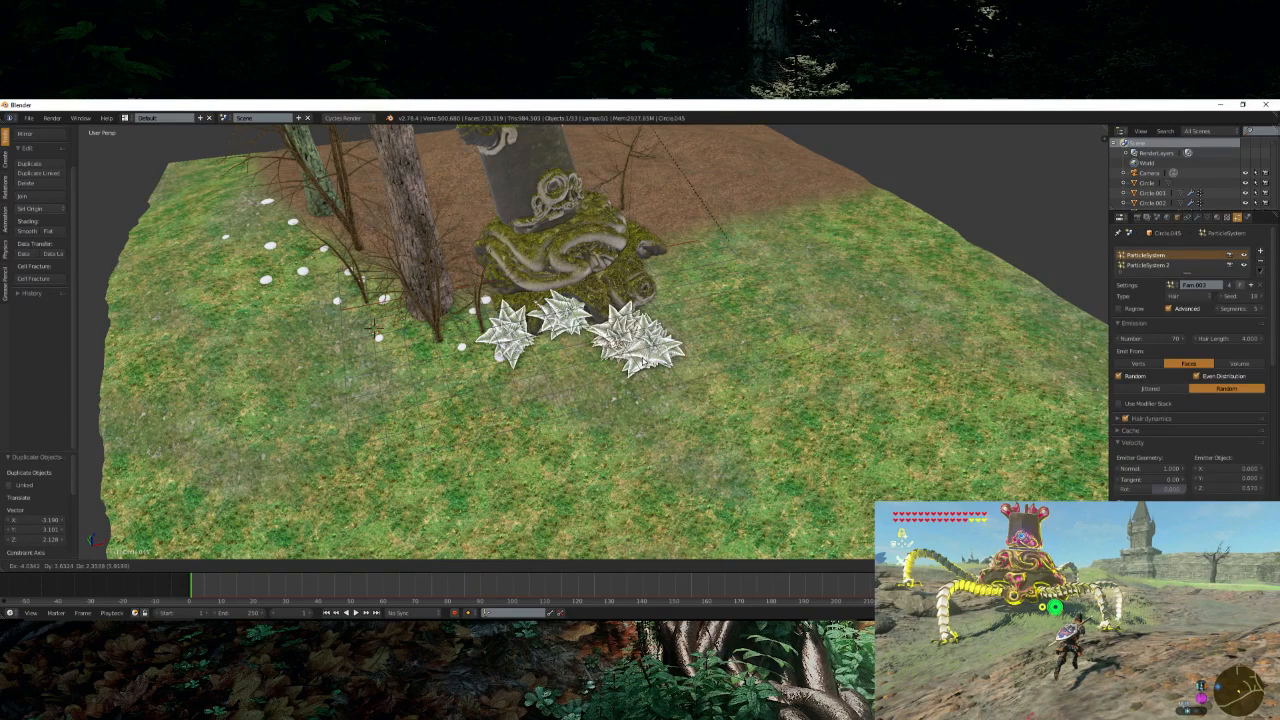
left_click(647, 362)
- Select the outer of the two adjoining spiky bushes and move it to the soil side of the sculpture's base
middle_click_drag(647, 362, 560, 425)
scroll(681, 416, "up", 3)
right_click(682, 425)
scroll(683, 428, "down", 2)
scroll(684, 431, "up", 1)
middle_click_drag(684, 431, 575, 455, "shift")
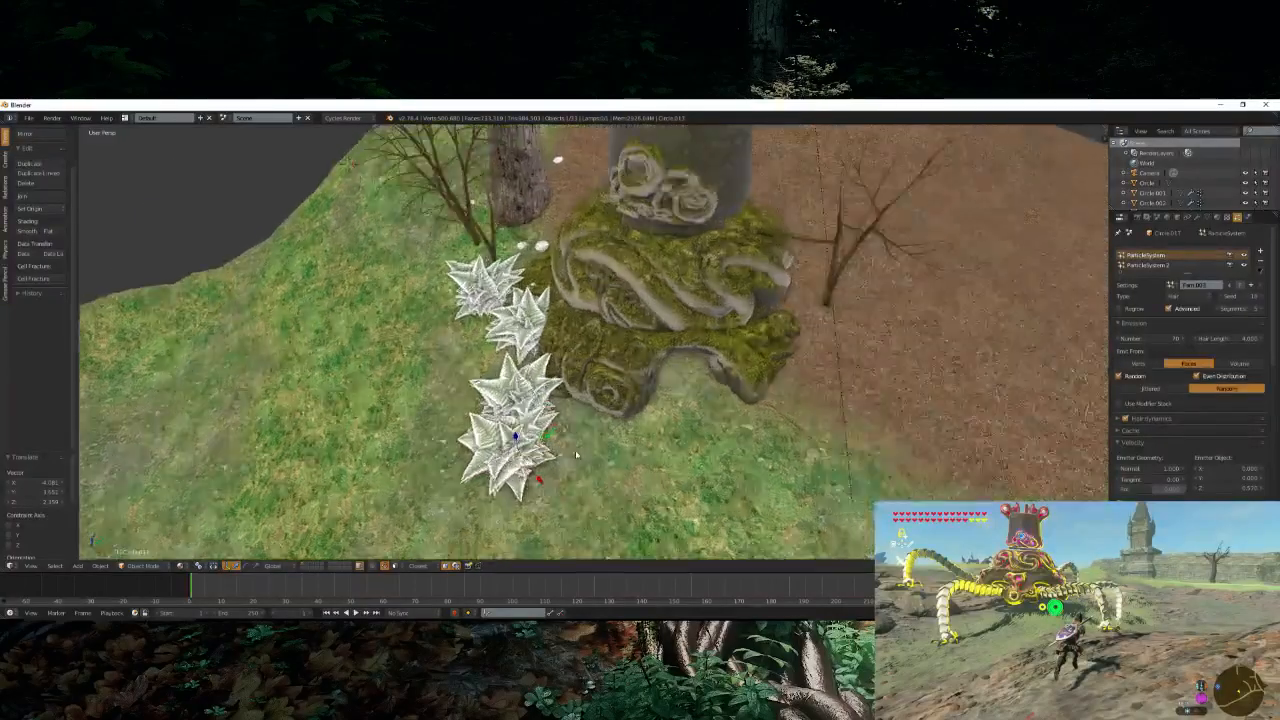
scroll(575, 455, "up", 1)
key("g")
left_click(828, 386)
- Place two more spiky bush duplicates along the soil side of the sculpture and set the last one's particle seed to 20
key("shift+d")
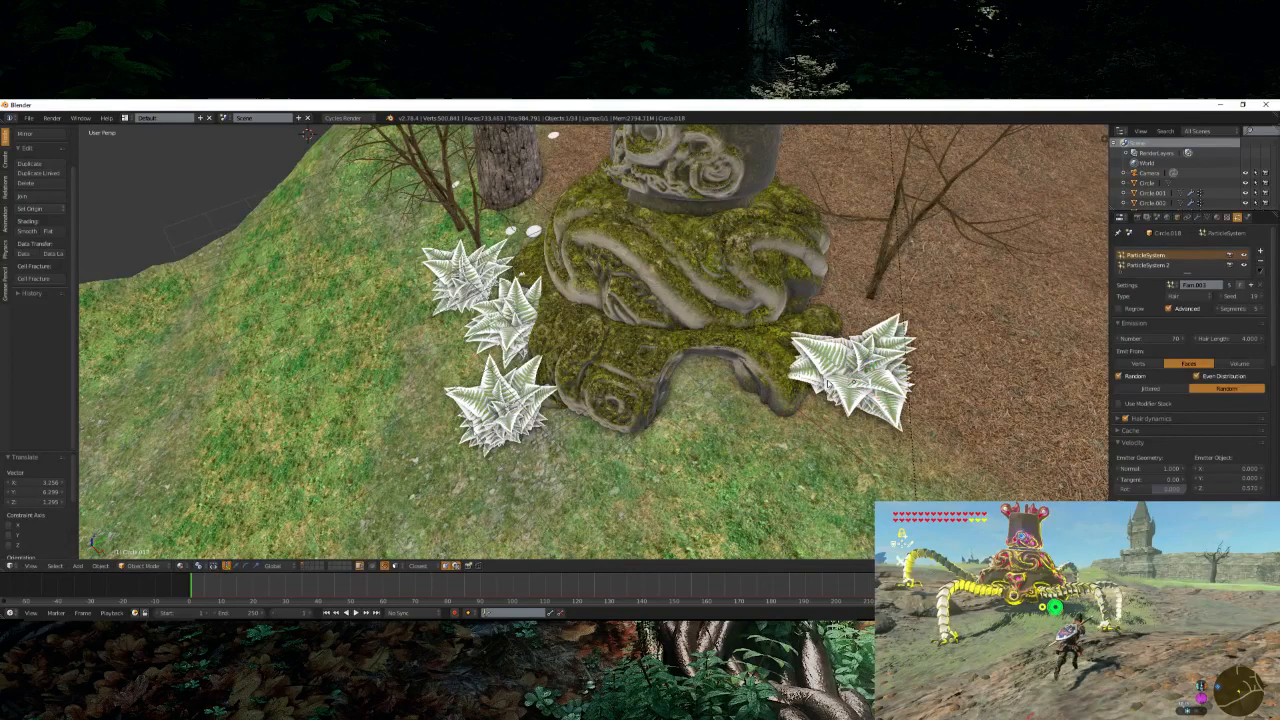
left_click(806, 300)
key("shift+d")
left_click(770, 212)
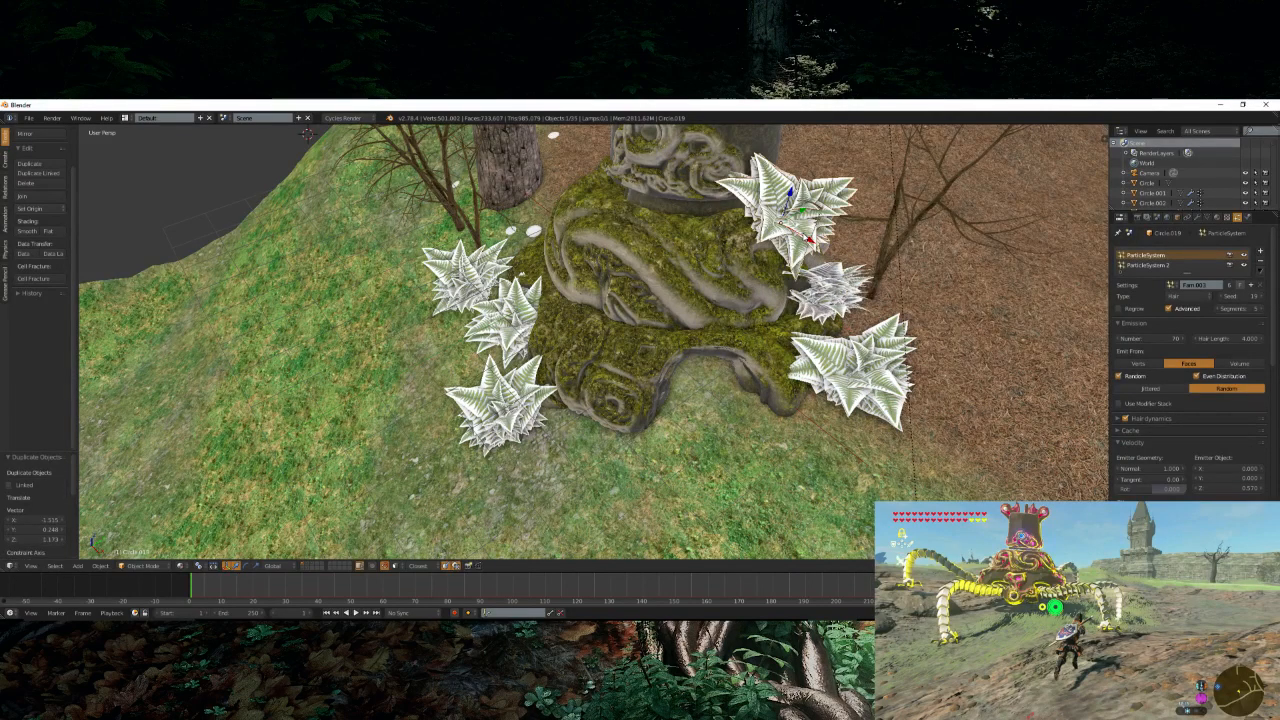
left_click(1261, 296)
- Duplicate the spiky bush to the trunk side of the sculpture, set its particle seed to 21, and check the camera view
middle_click_drag(750, 175, 842, 320)
key("shift+d")
left_click(612, 498)
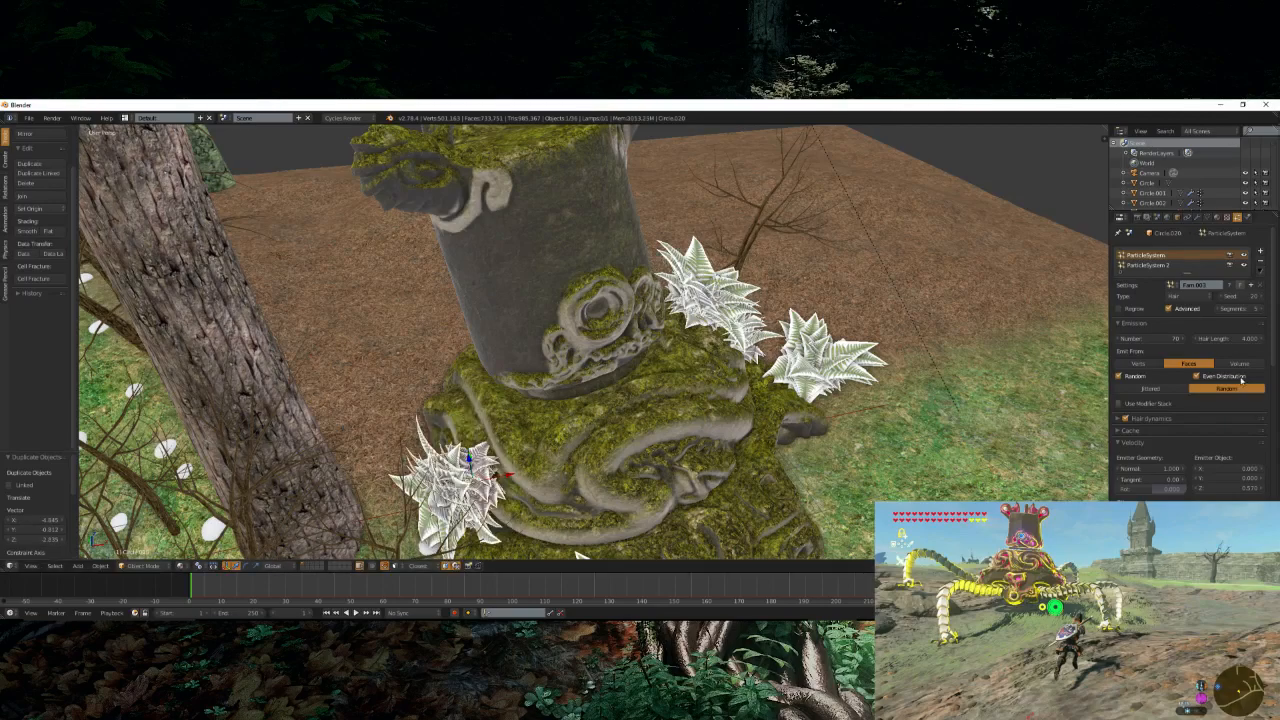
left_click(1261, 296)
key("KP_0")
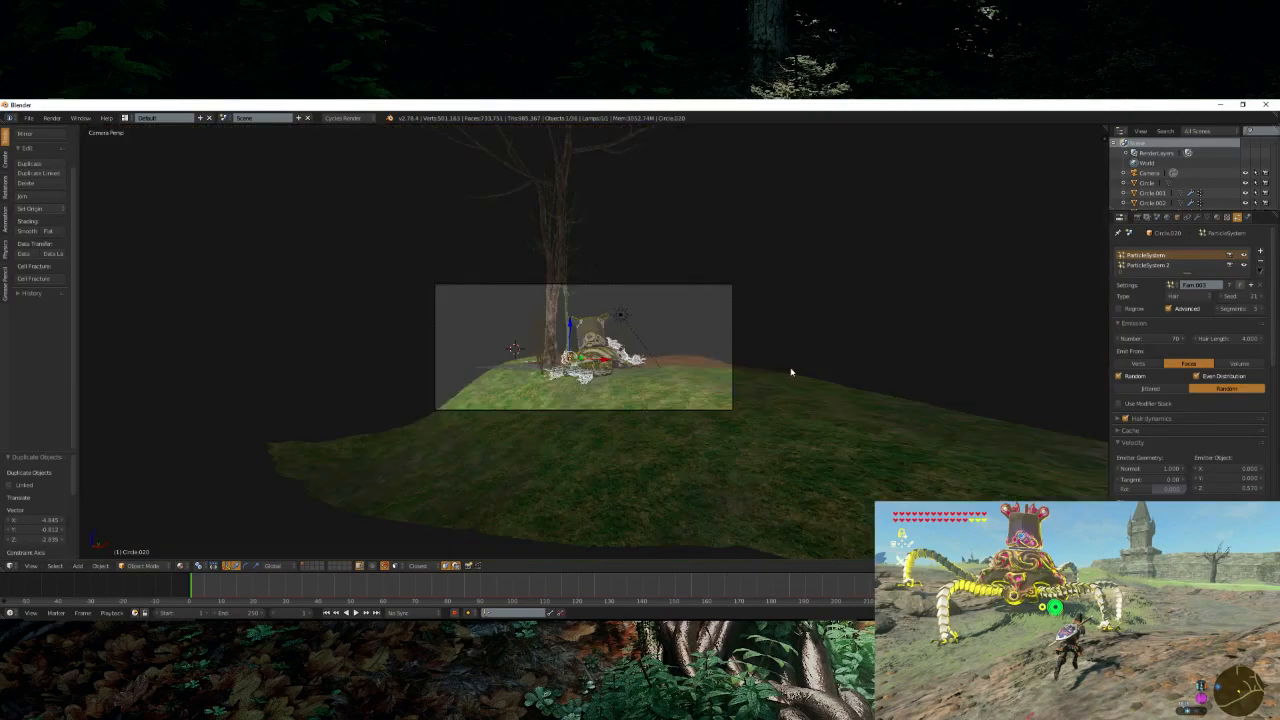
scroll(693, 385, "up", 4)
- Add two spiky bush duplicates on the trunk side, the last beside the sculpture's column, and set that one's particle seed to 22
key("KP_Decimal")
scroll(690, 370, "down", 3)
middle_click_drag(688, 358, 668, 408)
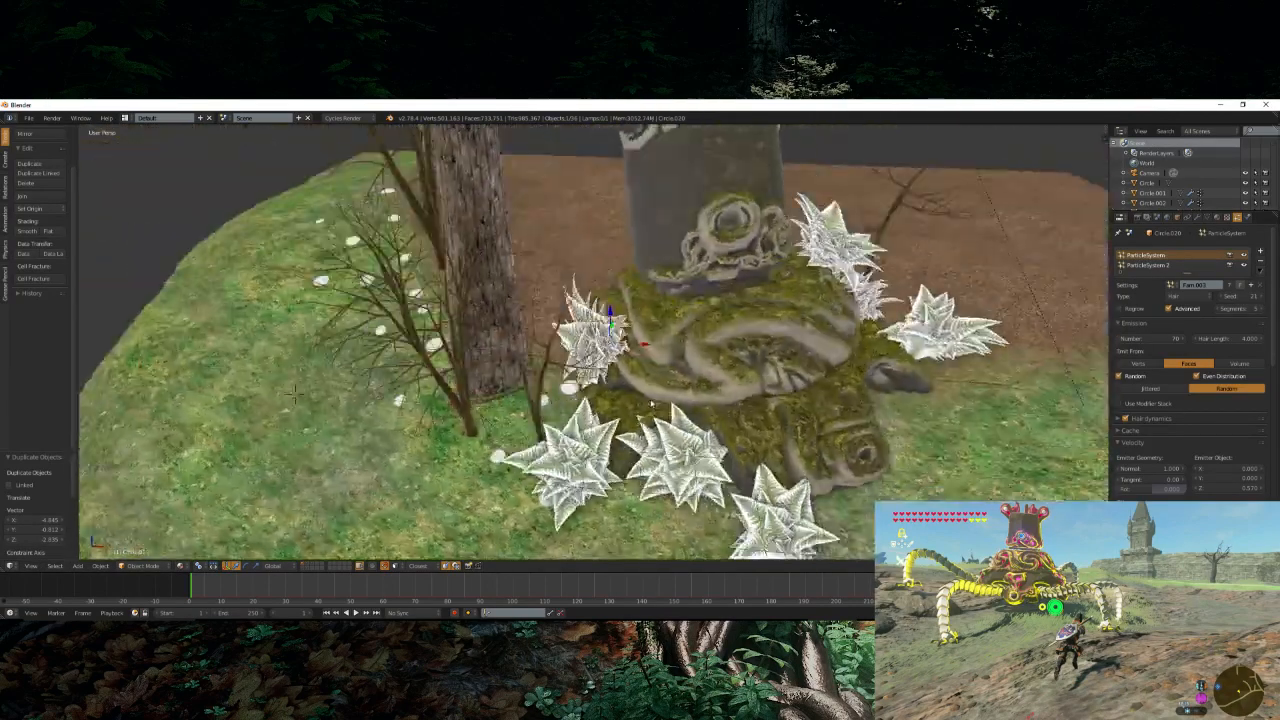
key("shift+d")
left_click(689, 374)
key("shift+d")
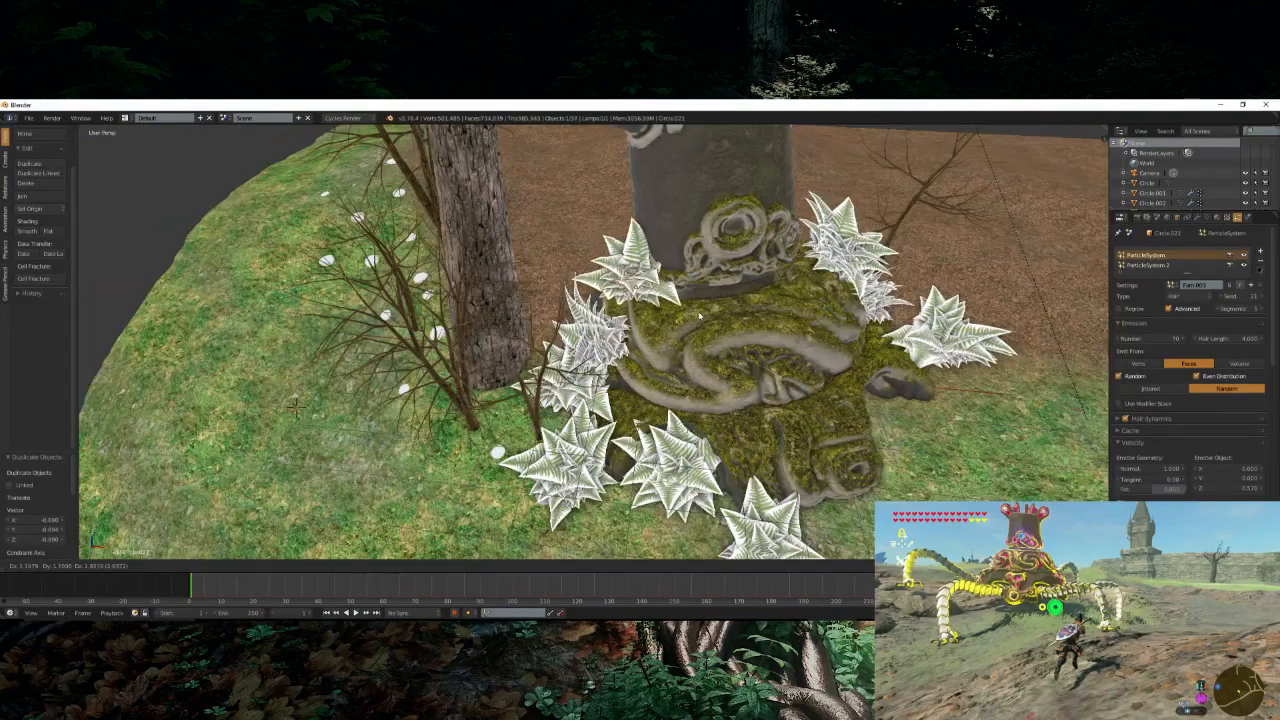
left_click(701, 314)
left_click(1262, 296)
- Place a duplicate of the spiky bush on the mossy top of the sculpture and set its particle seed to 23
scroll(700, 330, "down", 2)
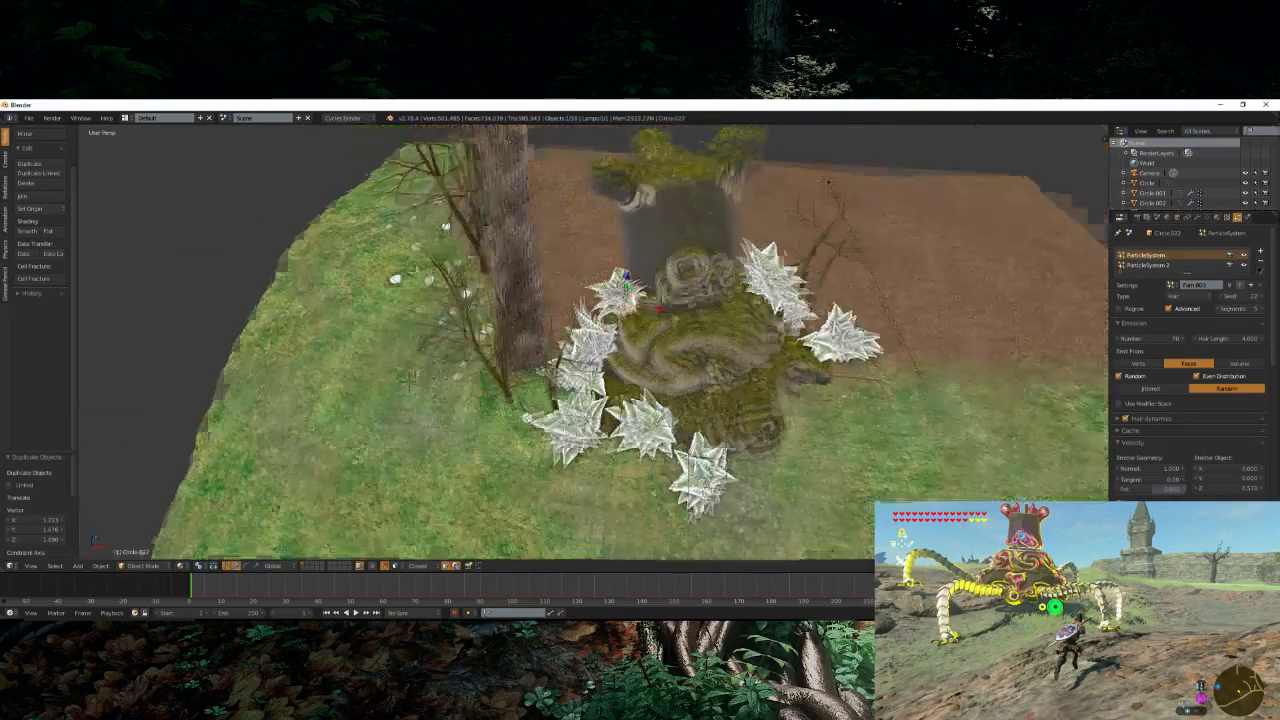
middle_click_drag(700, 330, 645, 384)
key("shift+d")
left_click(768, 271)
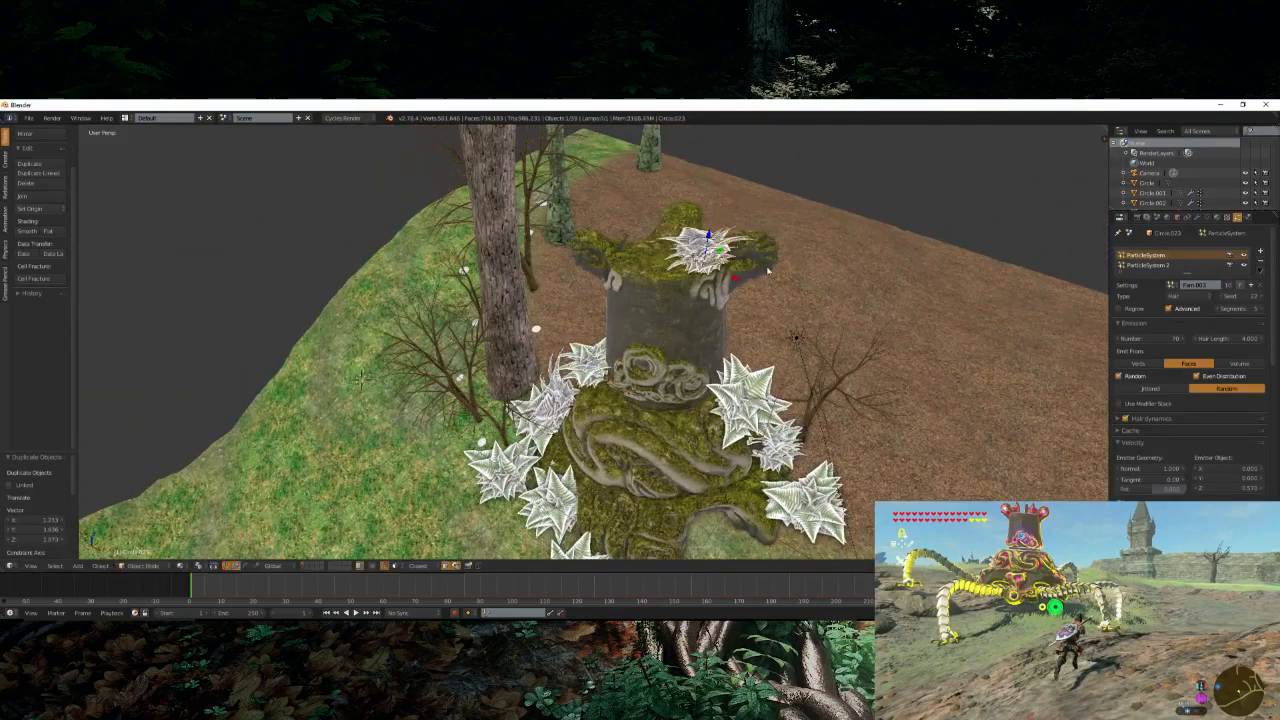
middle_click_drag(768, 271, 770, 315)
left_click(1262, 296)
scroll(830, 256, "up", 2)
middle_click_drag(830, 256, 807, 342, "shift")
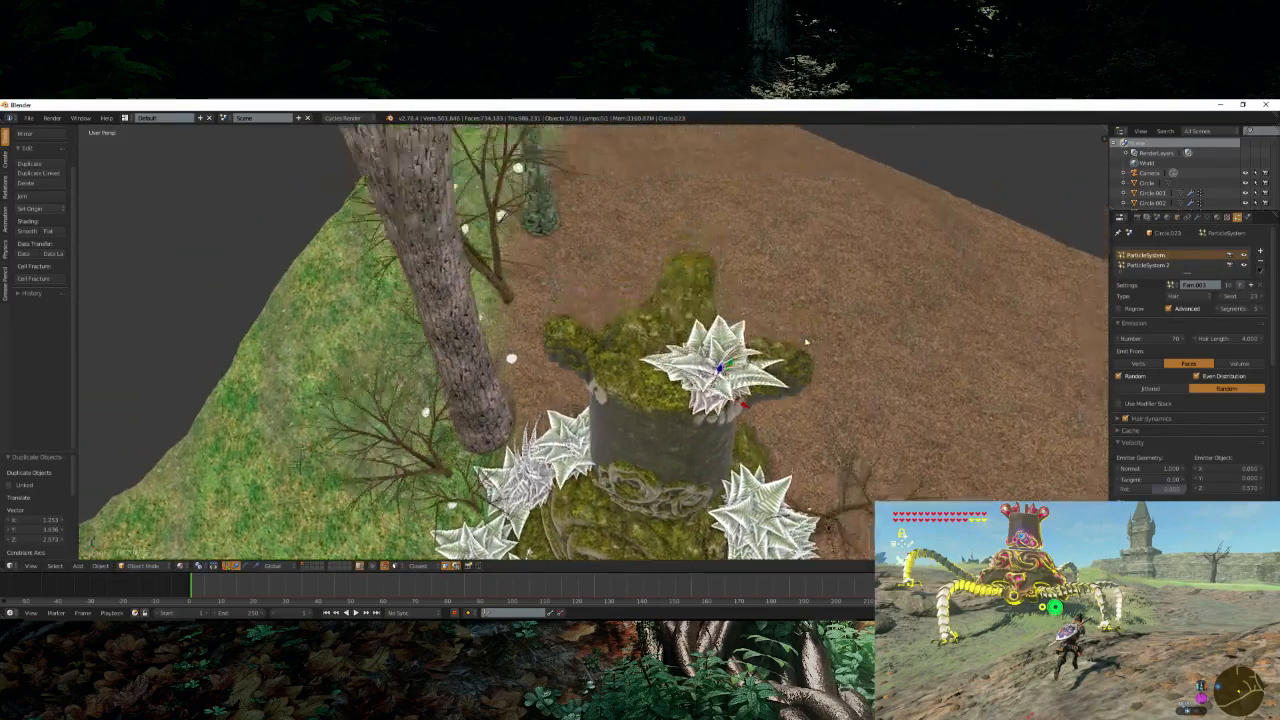
- Add two more spiky bush duplicates on the sculpture's mossy top and set the last one's particle seed to 24
scroll(807, 345, "up", 3)
key("shift+d")
left_click(645, 400)
key("shift+d")
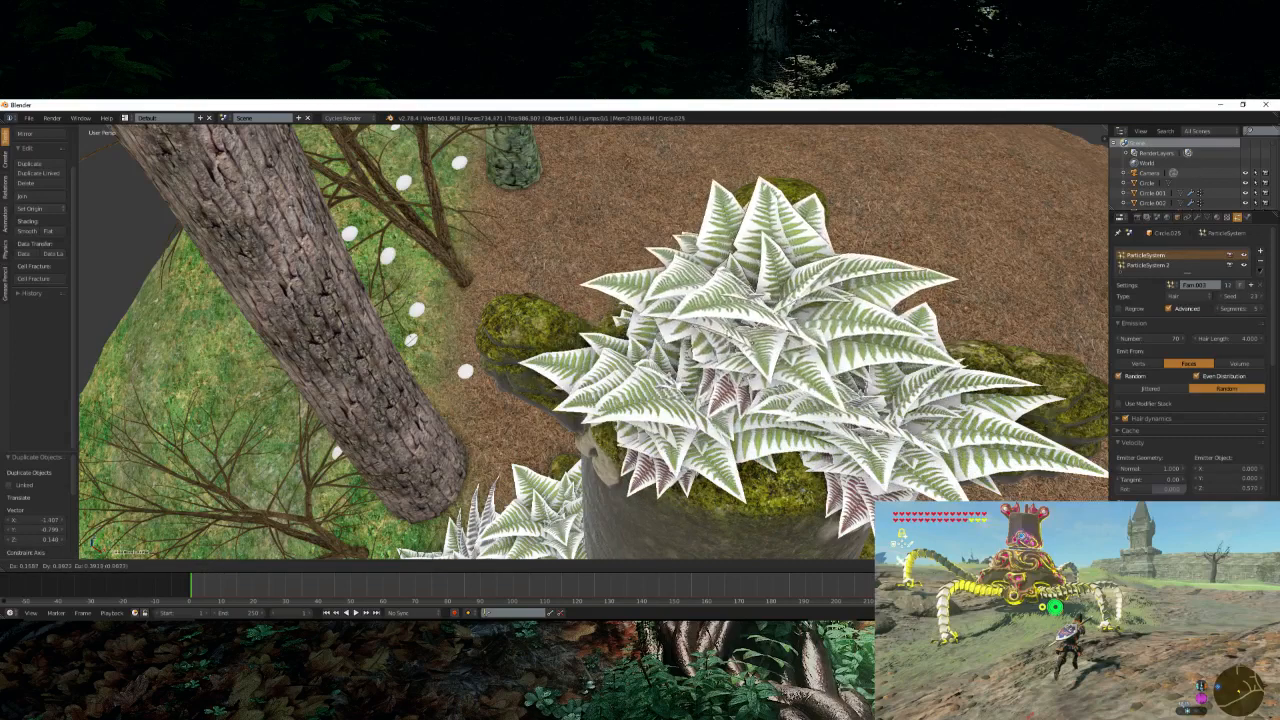
left_click(738, 308)
left_click(1262, 296)
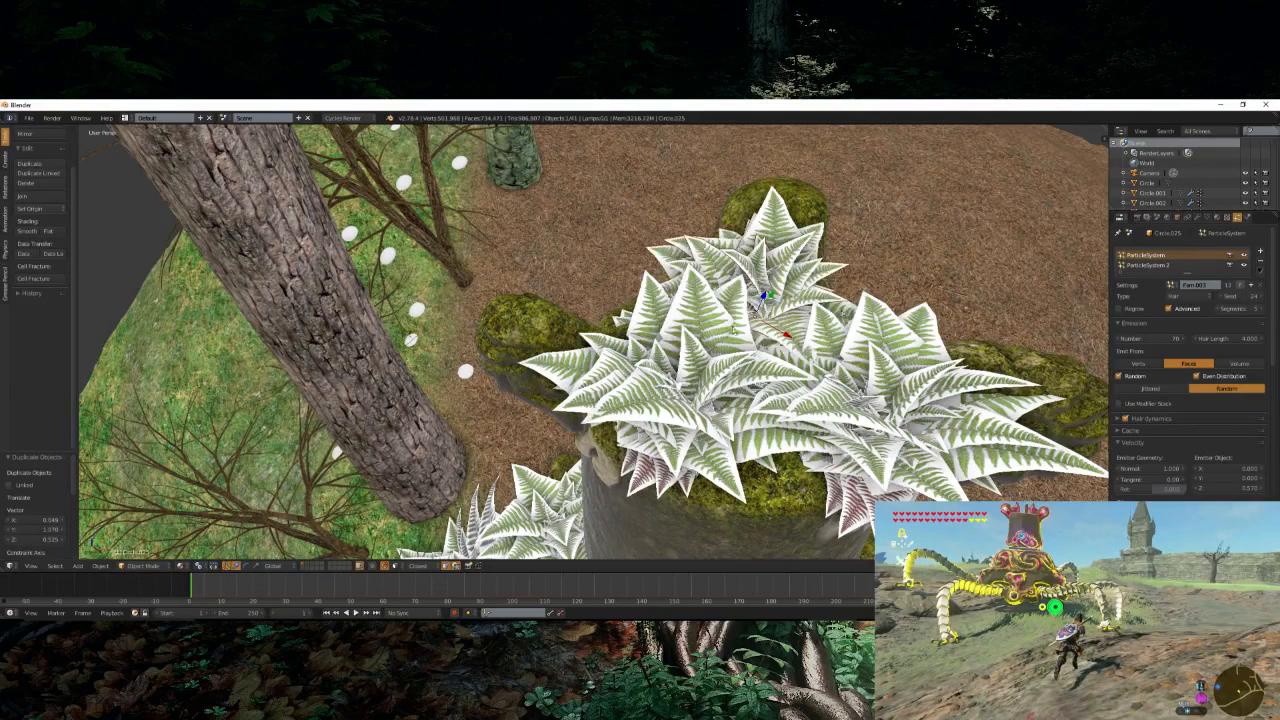
- Place another duplicate of the spiky bush on the soil side at the base of the sculpture
scroll(735, 329, "down", 6)
middle_click_drag(735, 329, 605, 323)
key("shift+d")
left_click(585, 541)
scroll(623, 435, "down", 5)
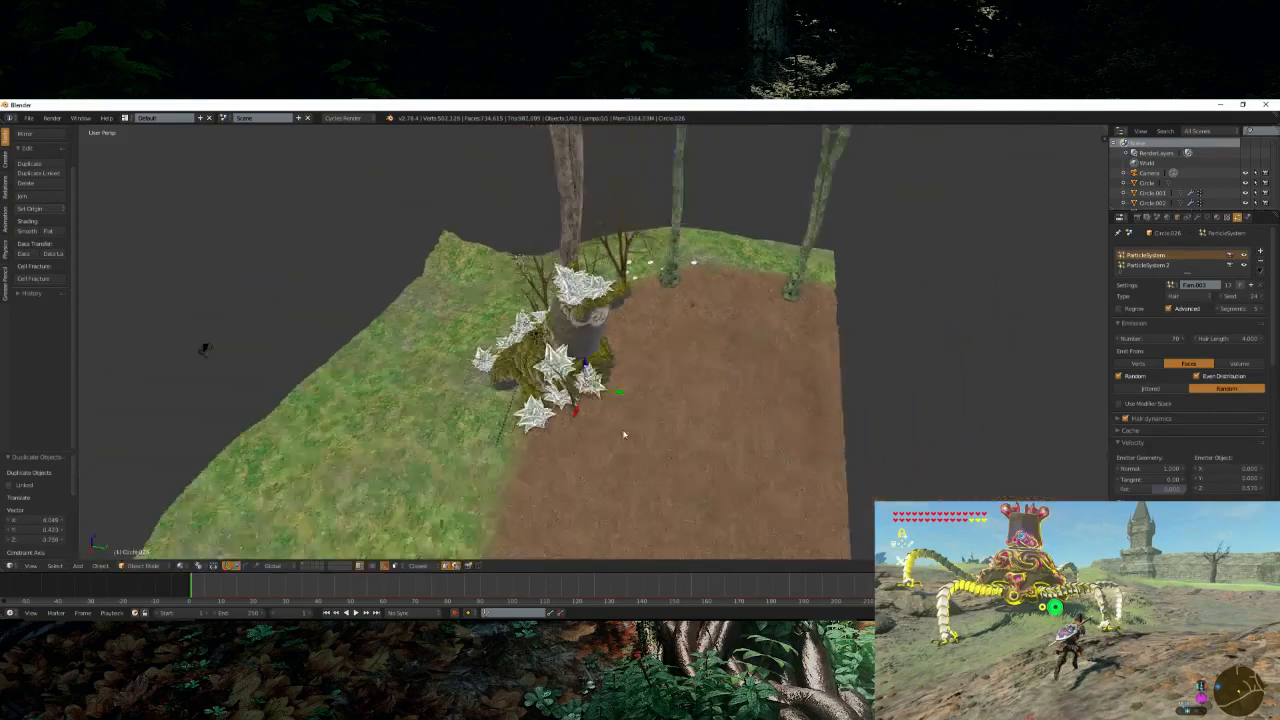
- Duplicate the large brown tree onto the soil across from the sculpture and rotate the copy about the Z axis
middle_click_drag(623, 435, 545, 320)
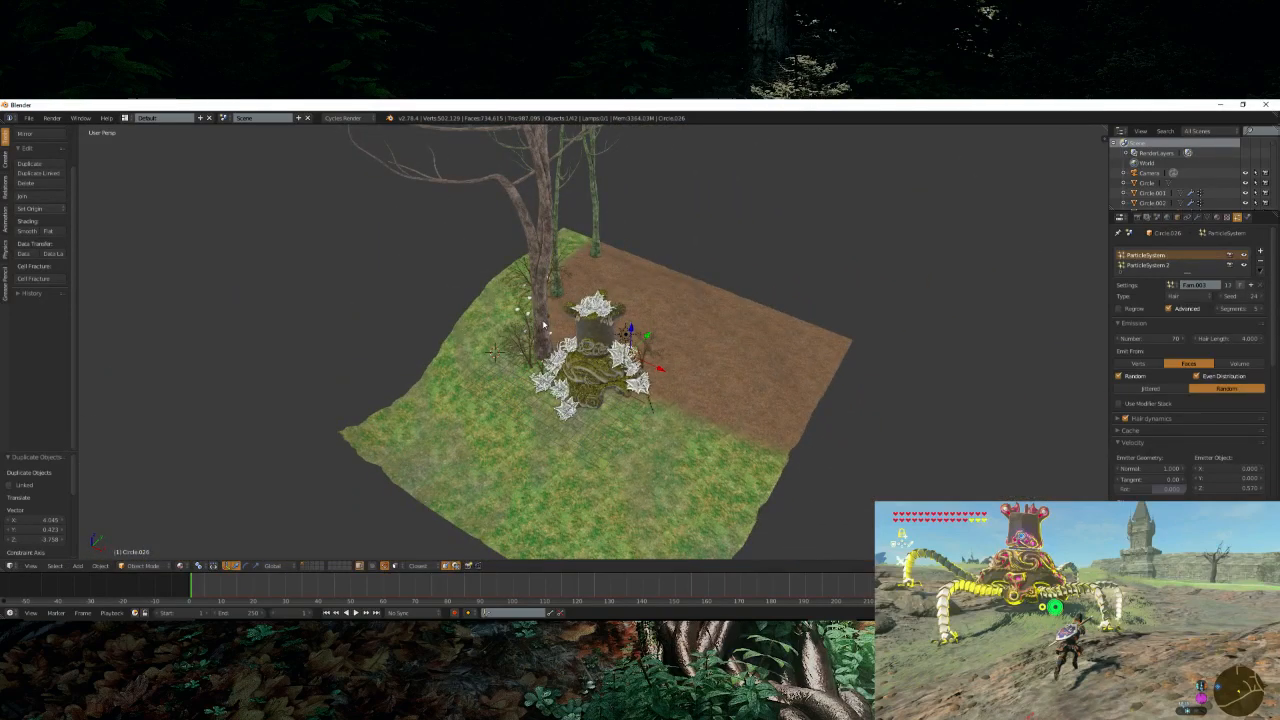
right_click(543, 325)
scroll(625, 450, "down", 2)
middle_click_drag(630, 458, 588, 367)
scroll(588, 365, "up", 1)
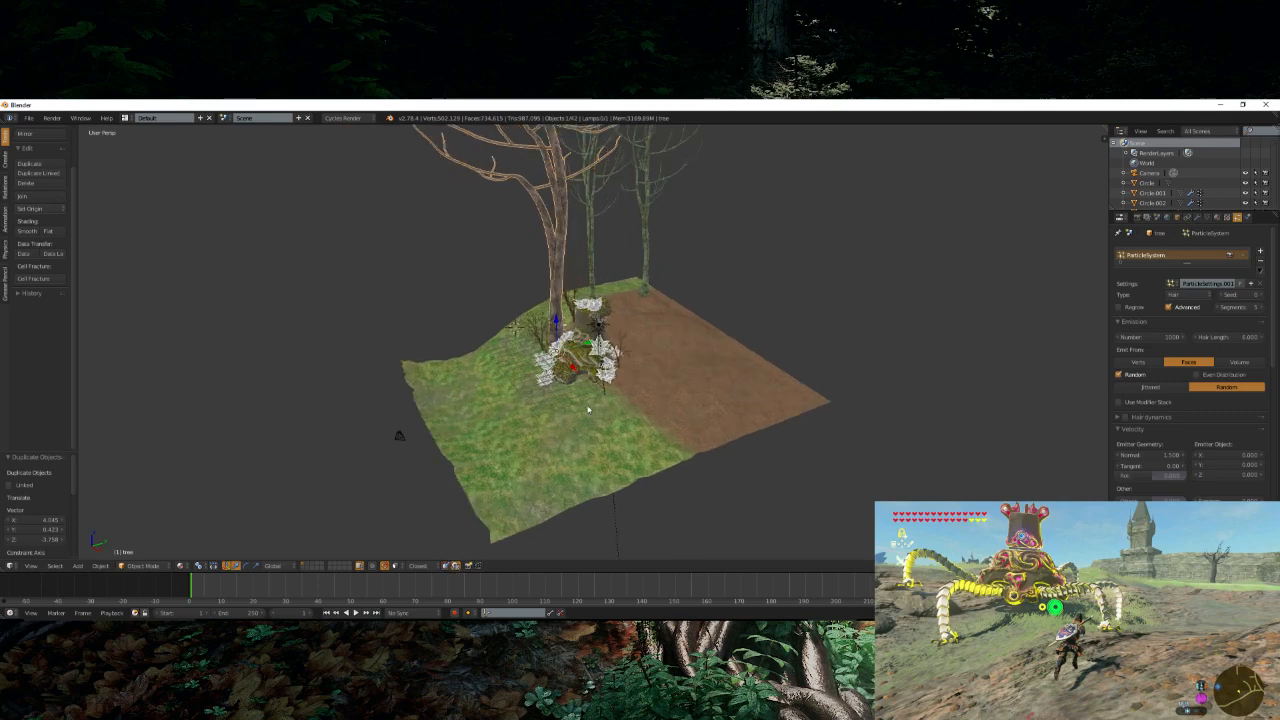
key("shift+d")
left_click(712, 448)
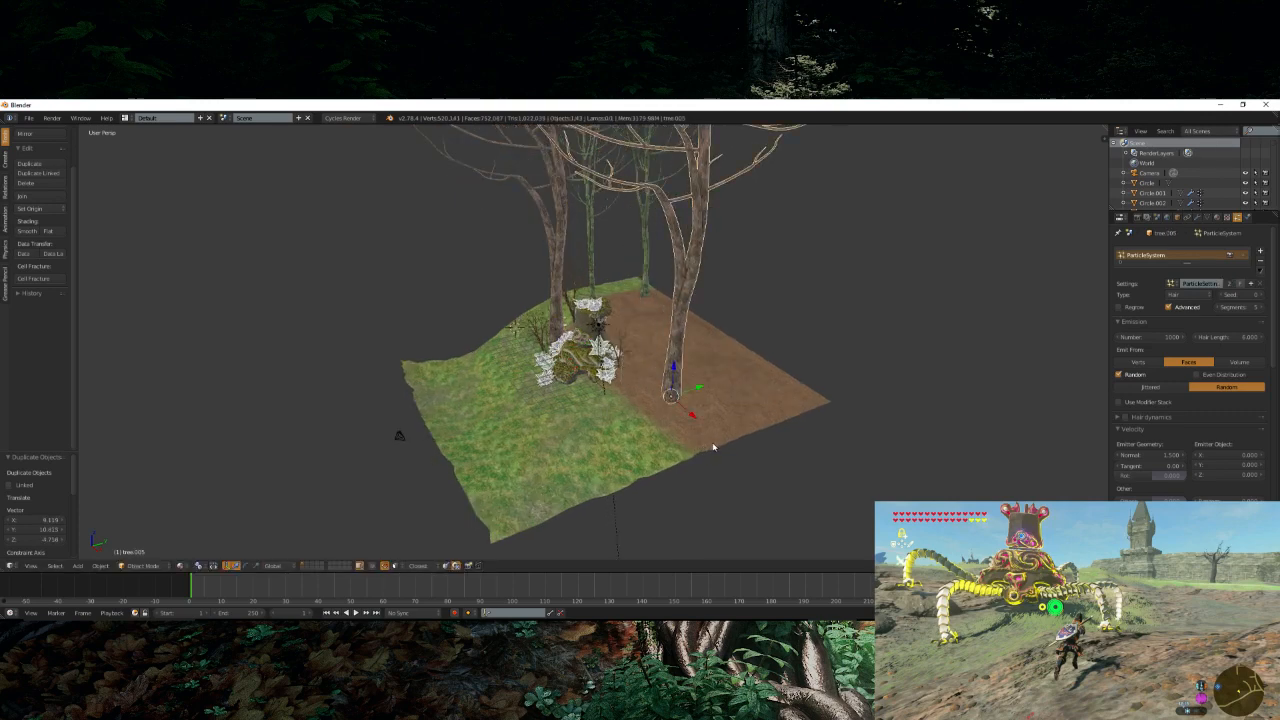
key("r")
key("z")
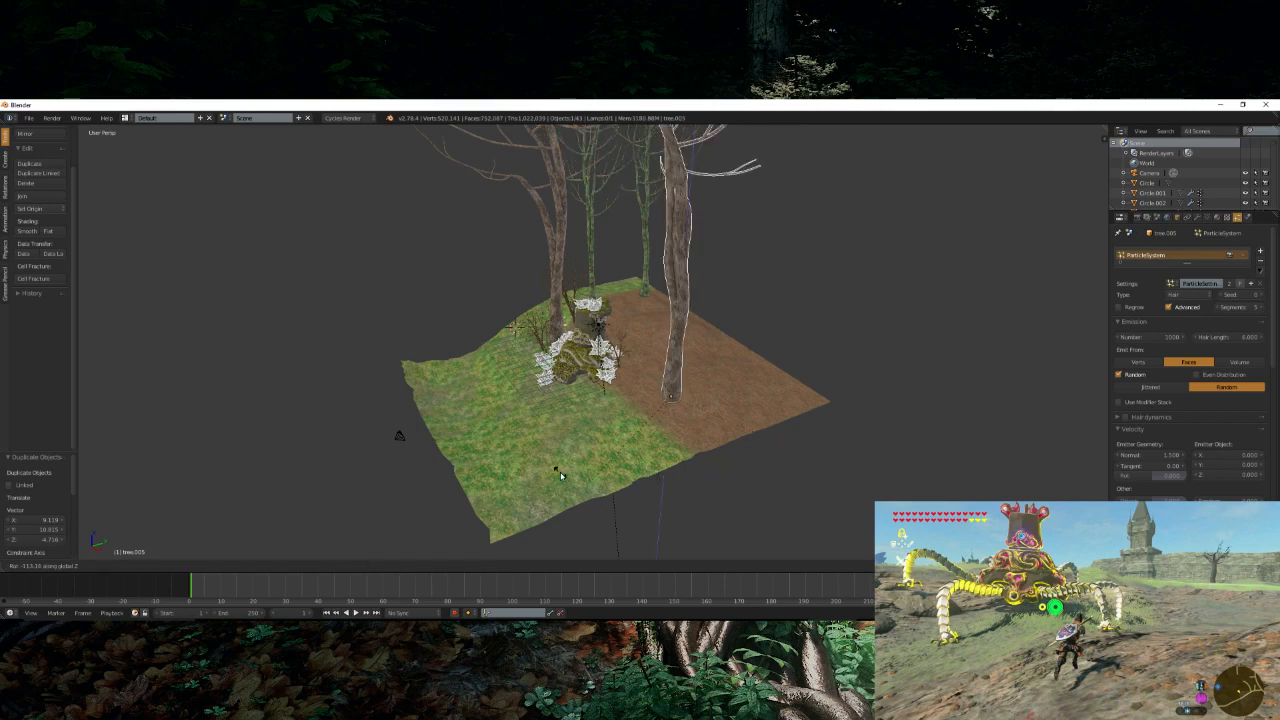
left_click(401, 562)
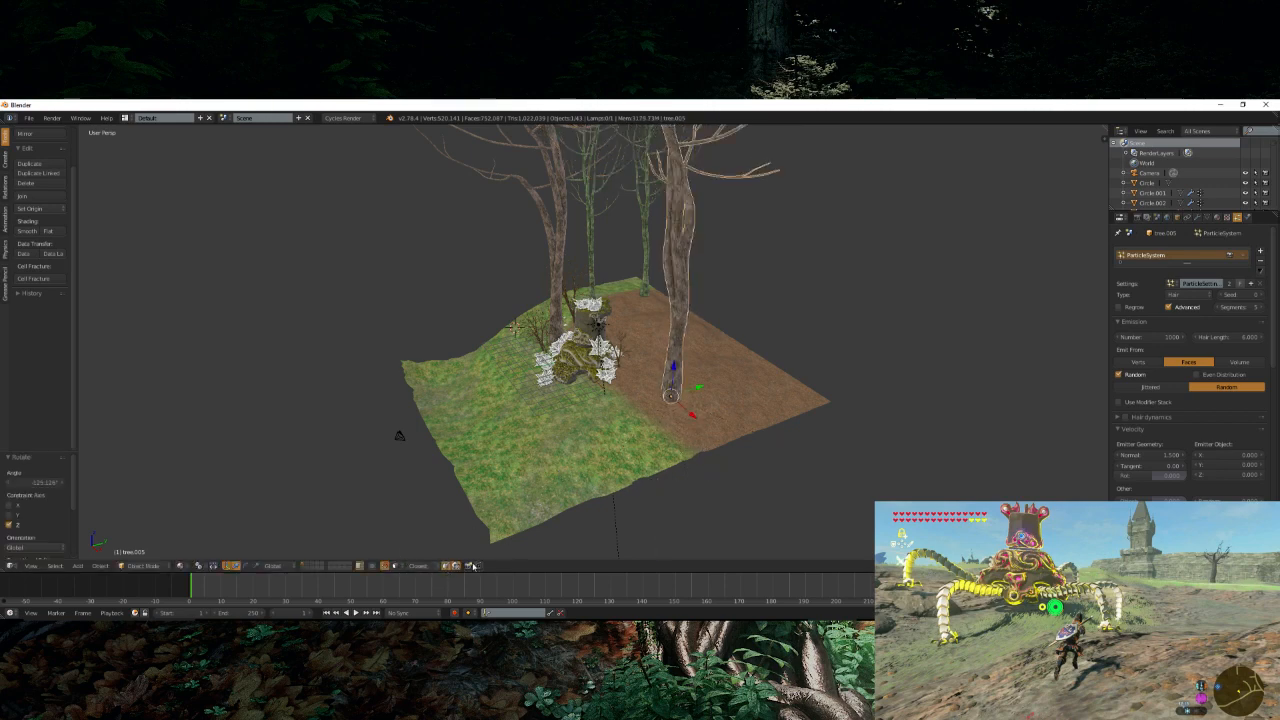
- Lower the duplicated brown tree into the ground along Z and check it through the camera
key("g")
key("z")
left_click(723, 496)
key("KP_0")
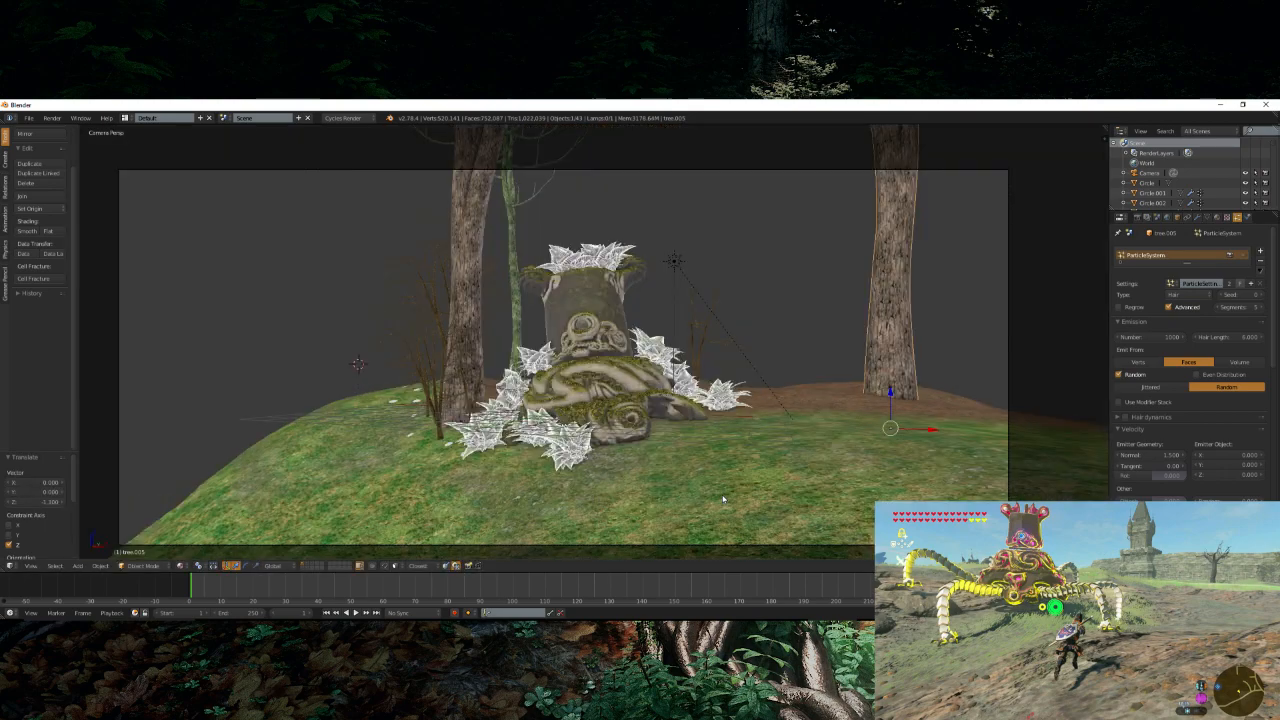
- Duplicate the green-barked tree from the far soil corner to beside the new brown tree and rotate it about the Z axis
middle_click_drag(723, 496, 599, 203)
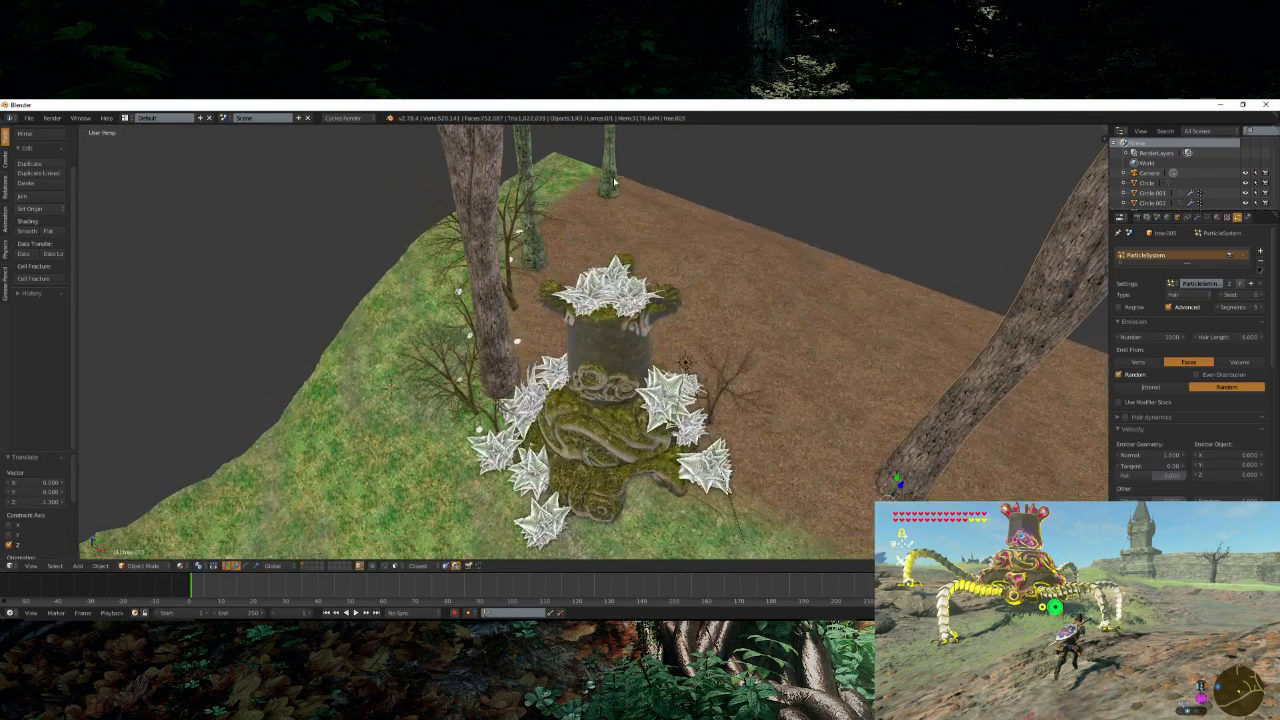
right_click(614, 181)
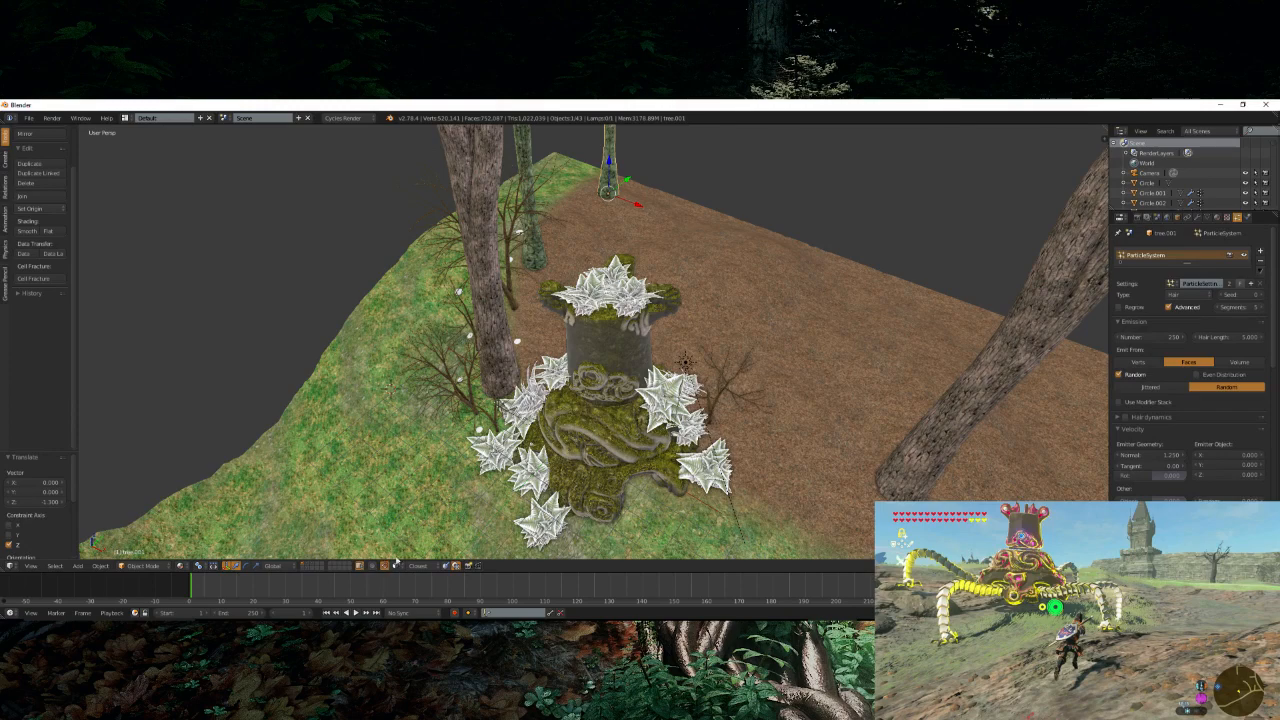
scroll(649, 296, "down", 3)
key("shift+d")
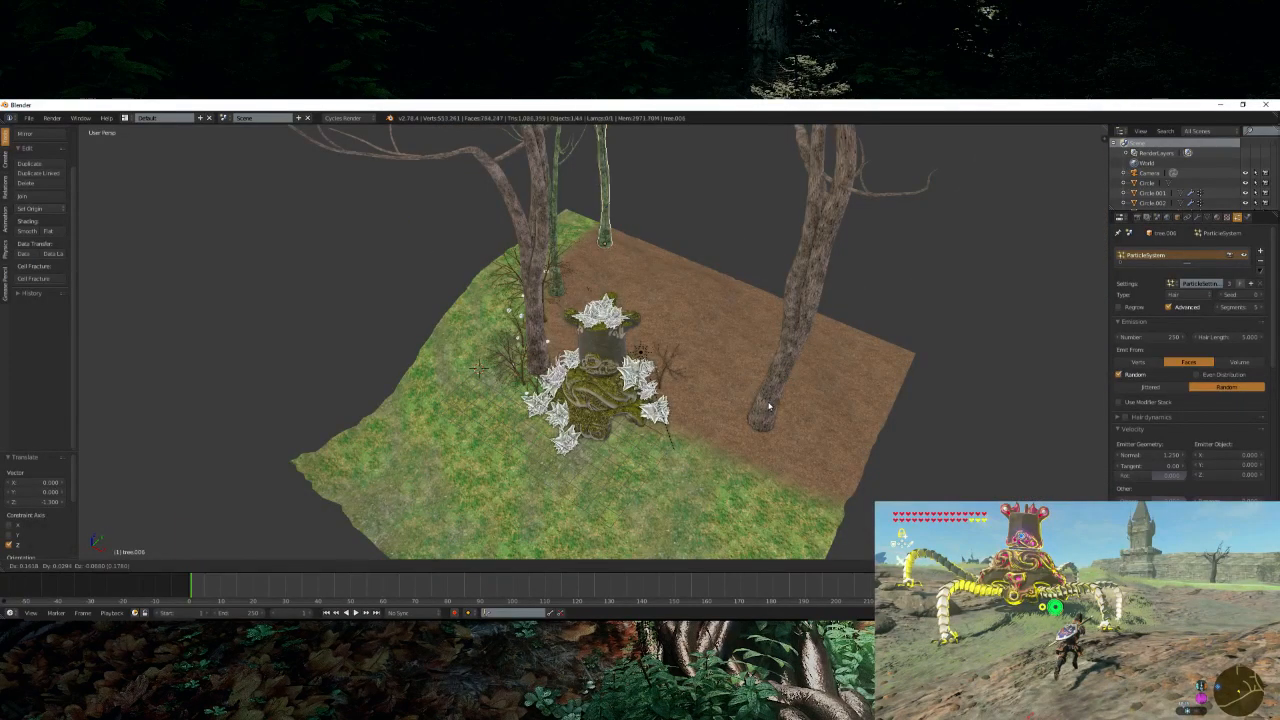
left_click(771, 409)
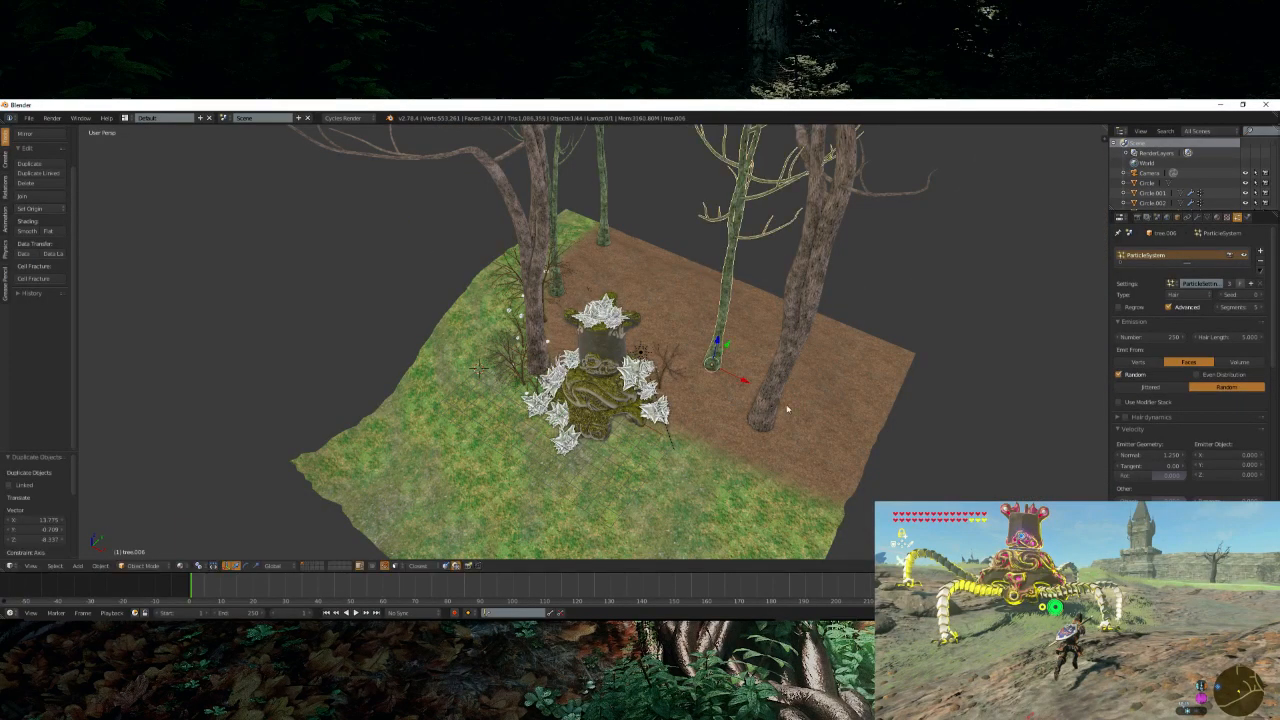
scroll(843, 425, "up", 2)
key("r")
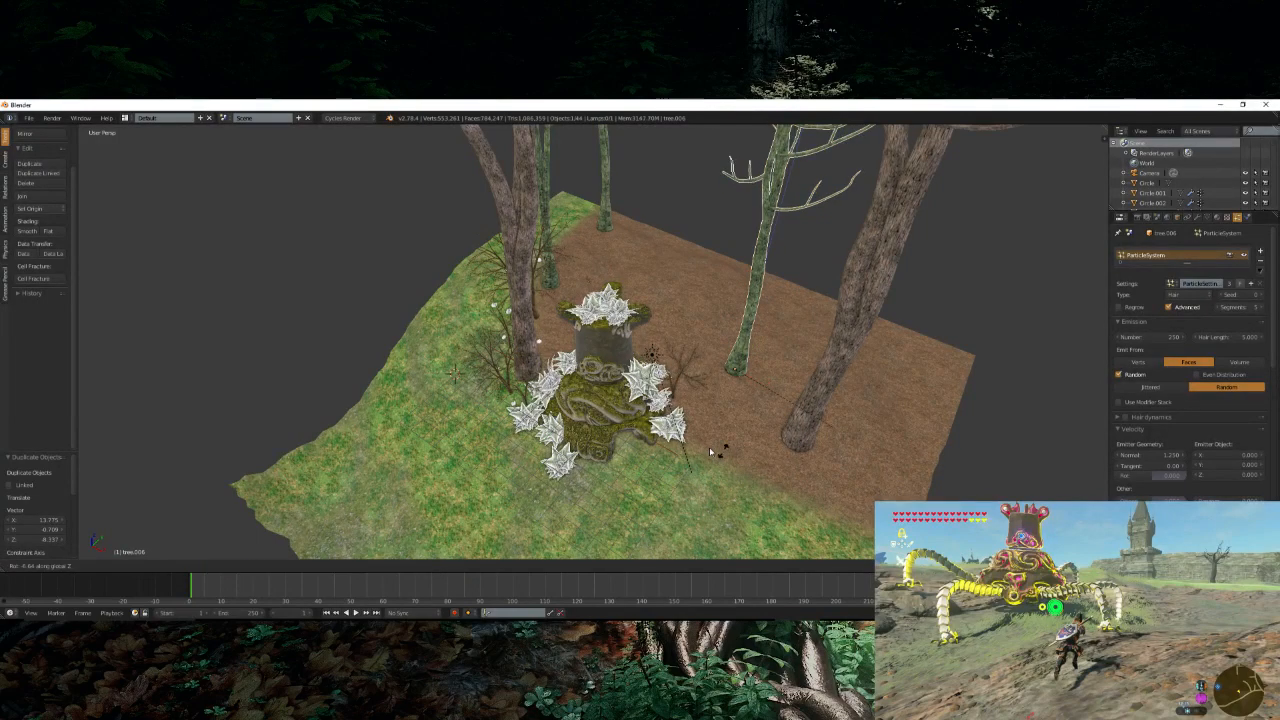
left_click(712, 444)
- Lower the duplicated green-barked tree along Z so its trunk base sinks into the soil
middle_click_drag(839, 352, 598, 334, "shift")
scroll(675, 343, "up", 4)
scroll(598, 334, "down", 1)
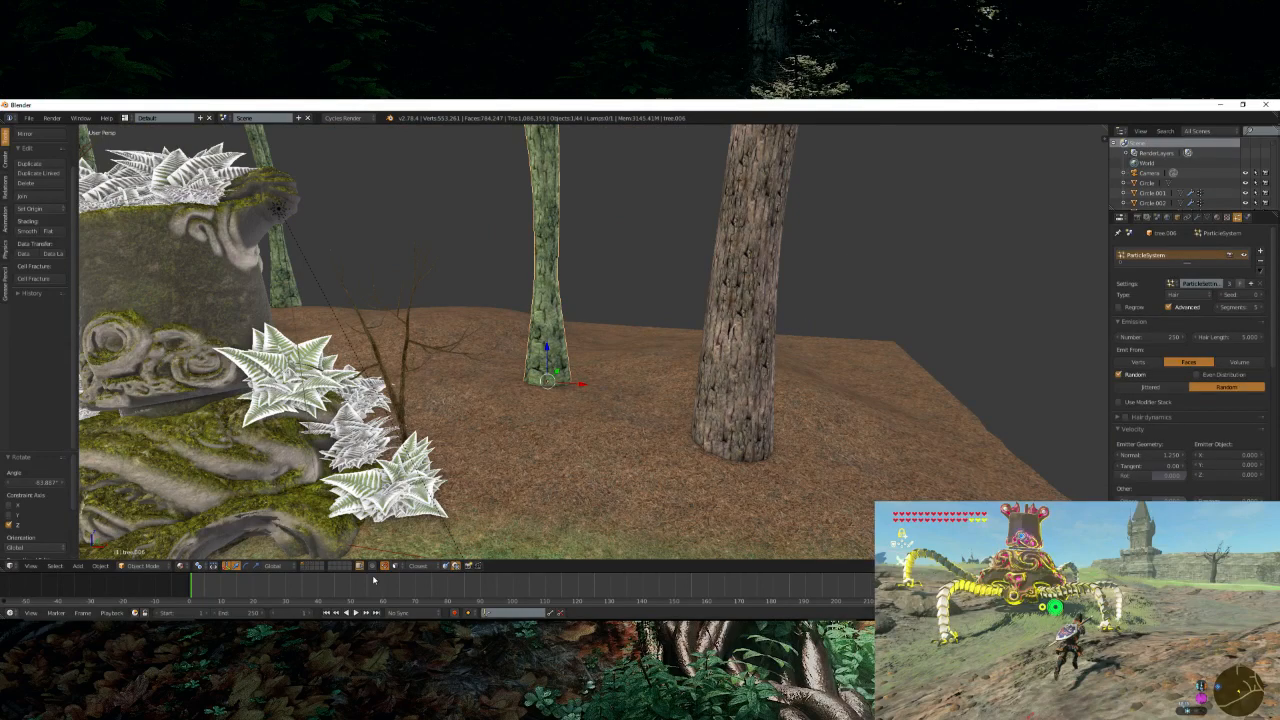
key("g")
key("z")
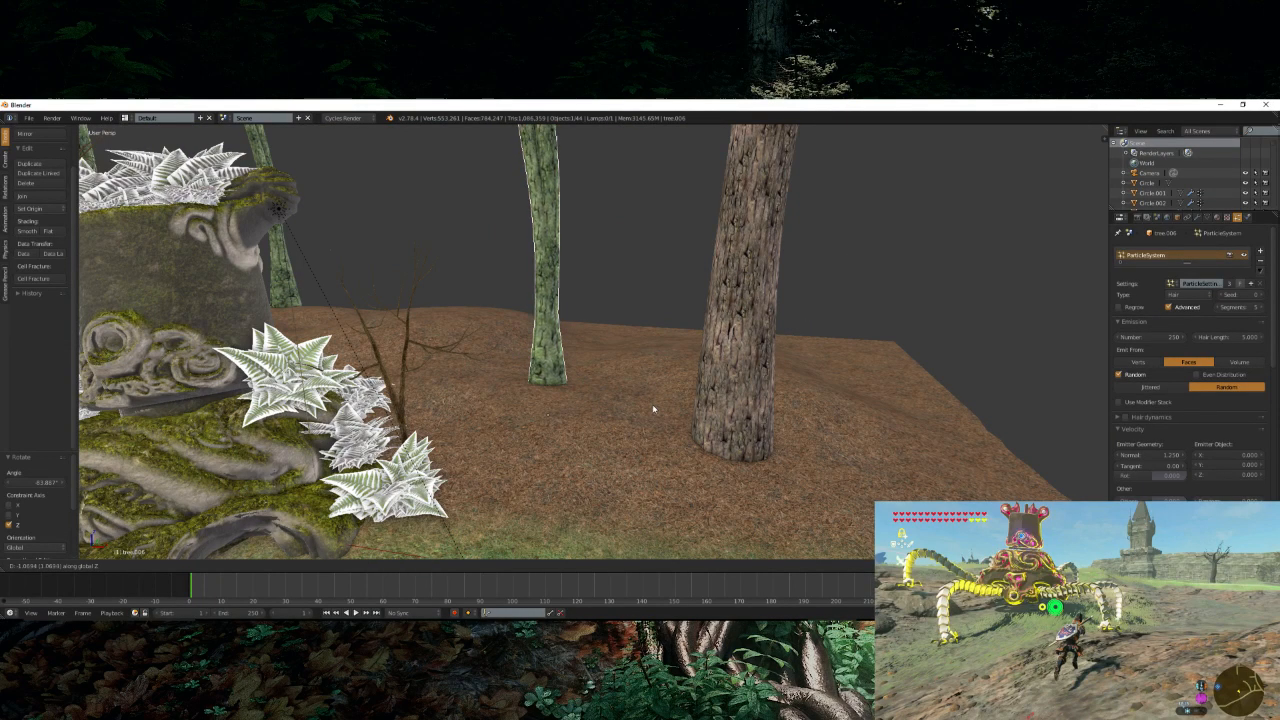
left_click(651, 405)
- Duplicate the green-barked tree to the edge between grass and soil, rotate it about Z, and lower it by about 1.3
scroll(641, 377, "down", 5)
middle_click_drag(640, 376, 586, 399)
key("shift+d")
right_click(588, 378)
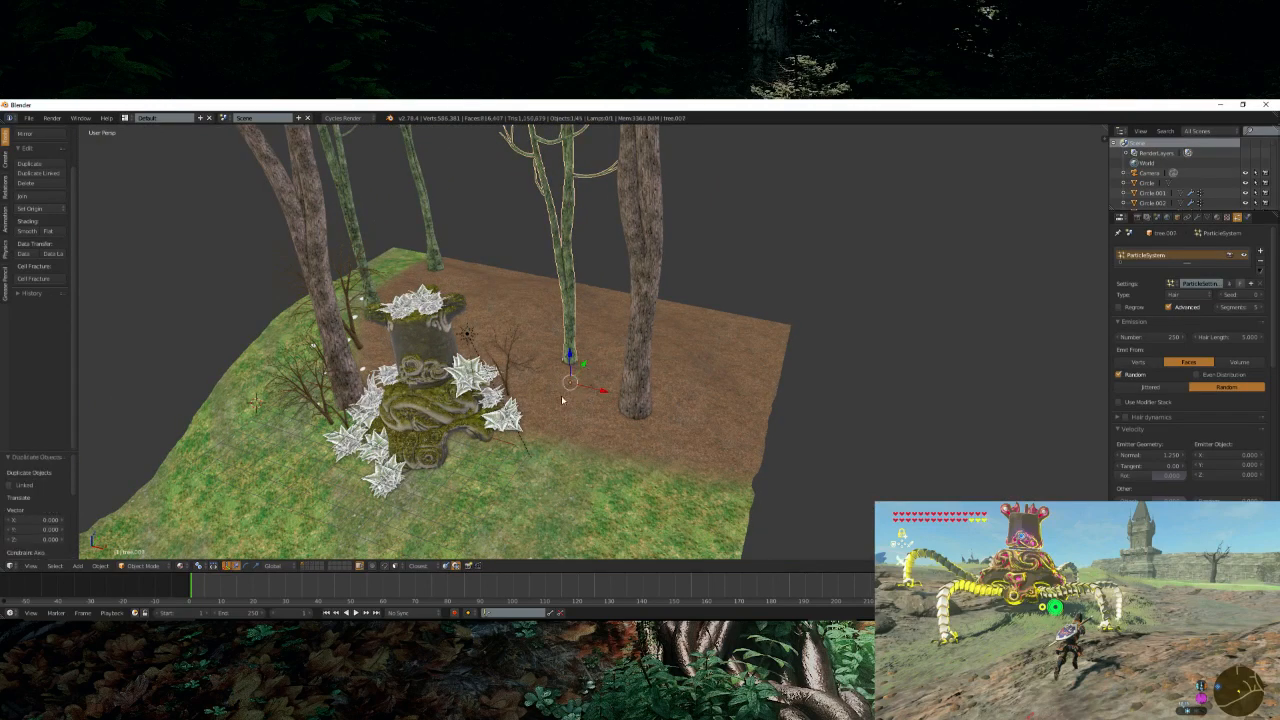
left_click_drag(582, 367, 570, 457)
key("r")
key("z")
left_click(563, 466)
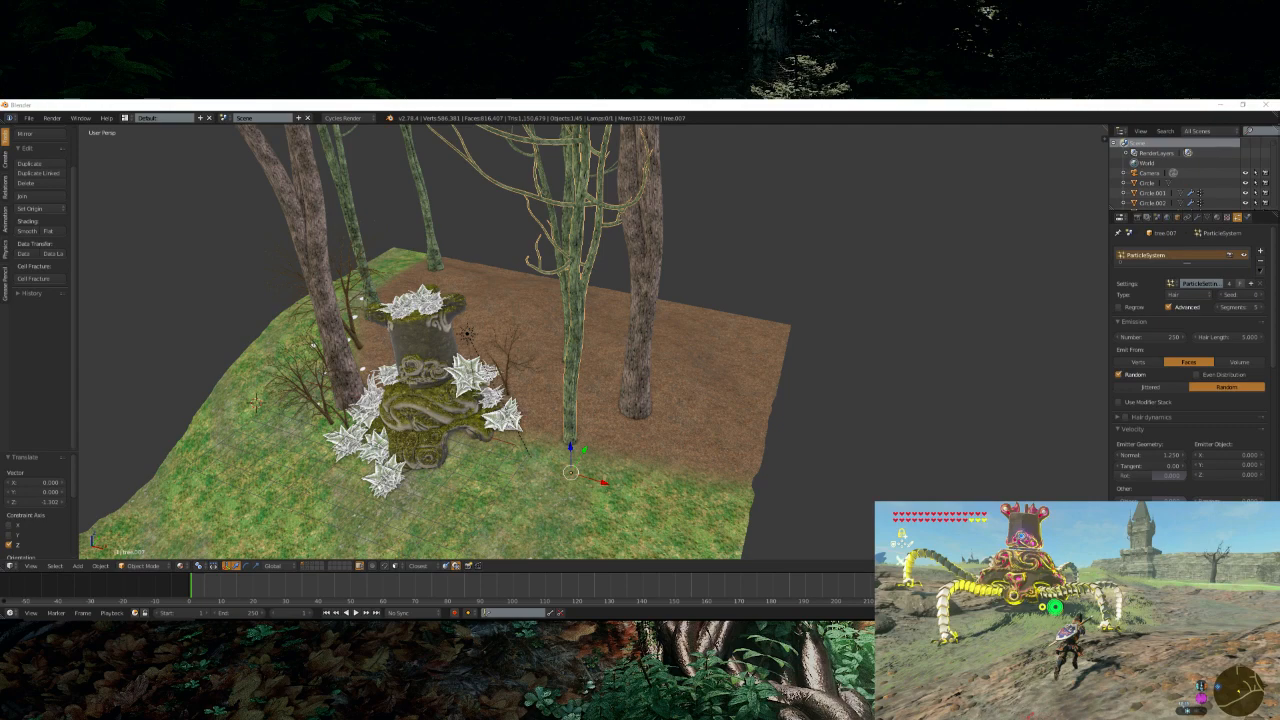
- Check the tree layout through the camera, bring up the previous render for reference, and render the scene again
scroll(590, 340, "down", 2)
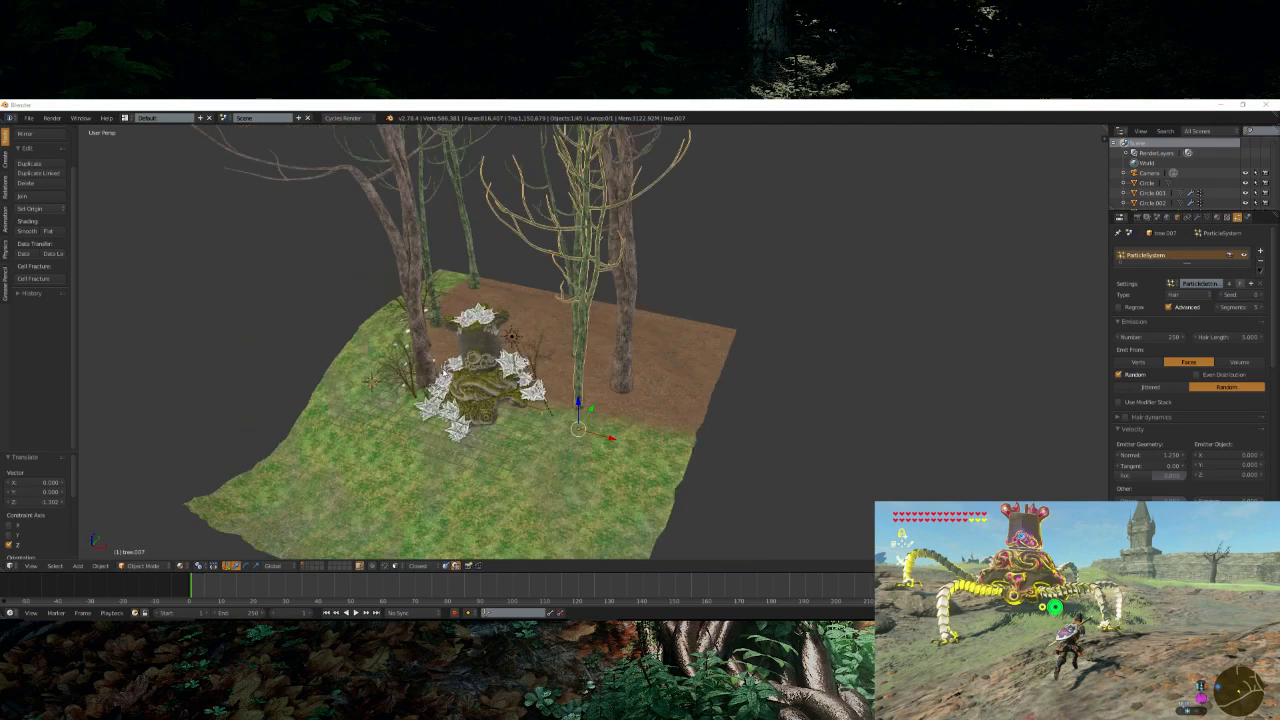
scroll(446, 366, "up", 1)
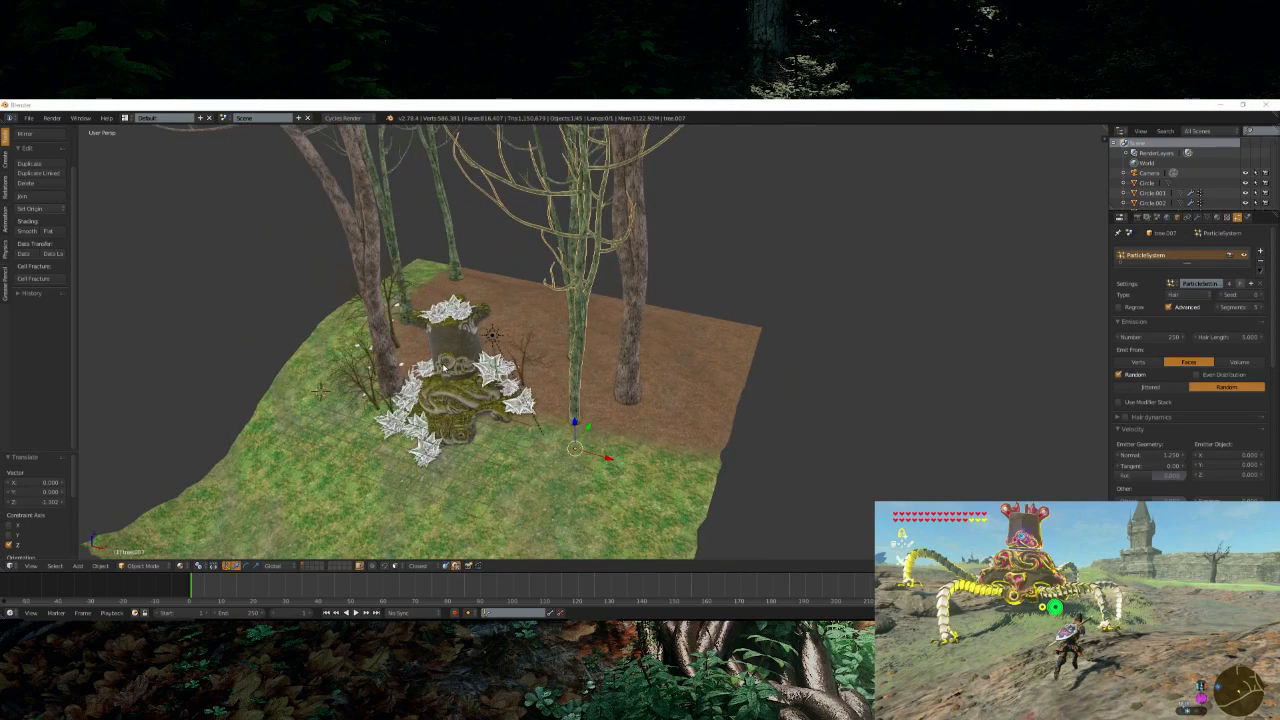
scroll(446, 366, "down", 3)
key("KP_0")
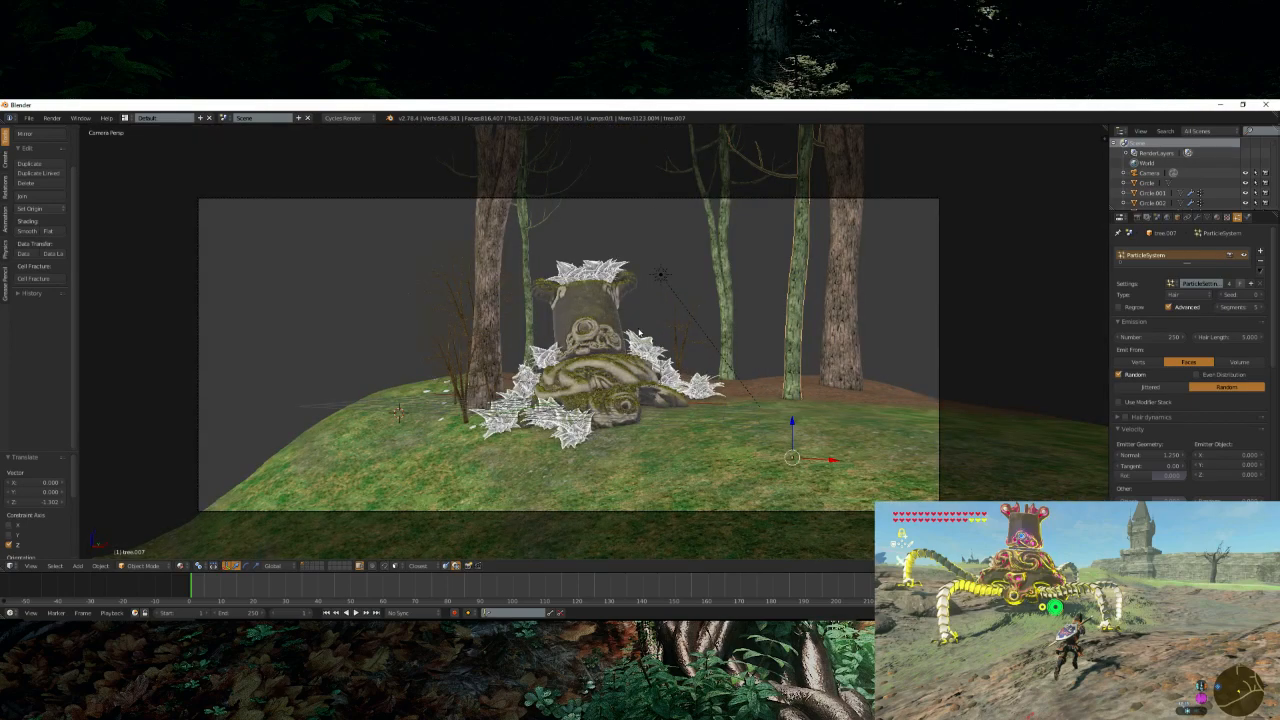
key("F11")
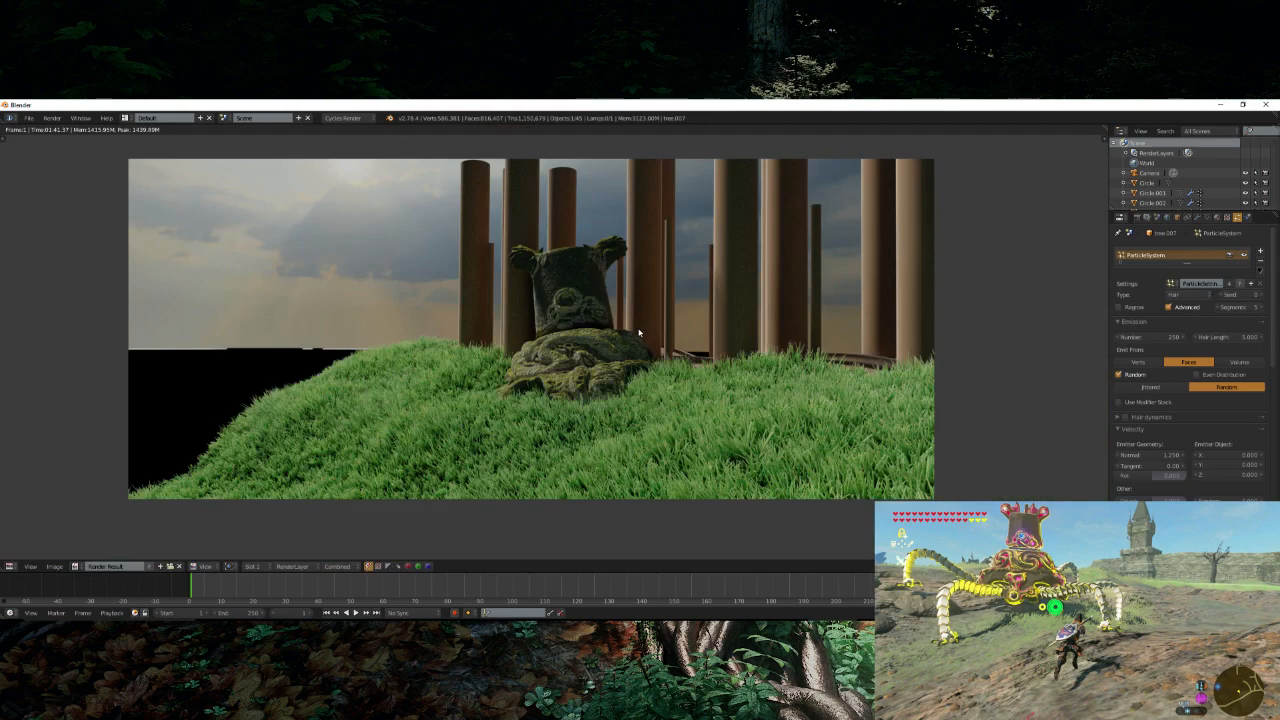
key("F11")
key("F12")
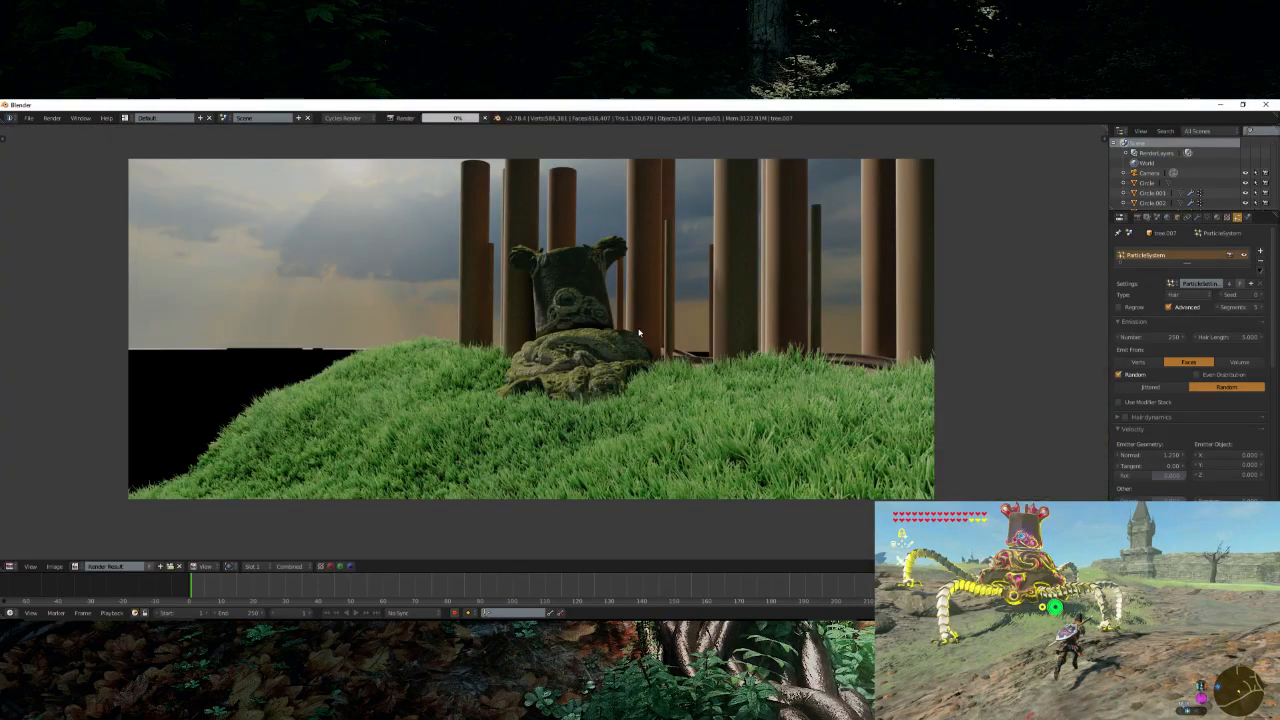
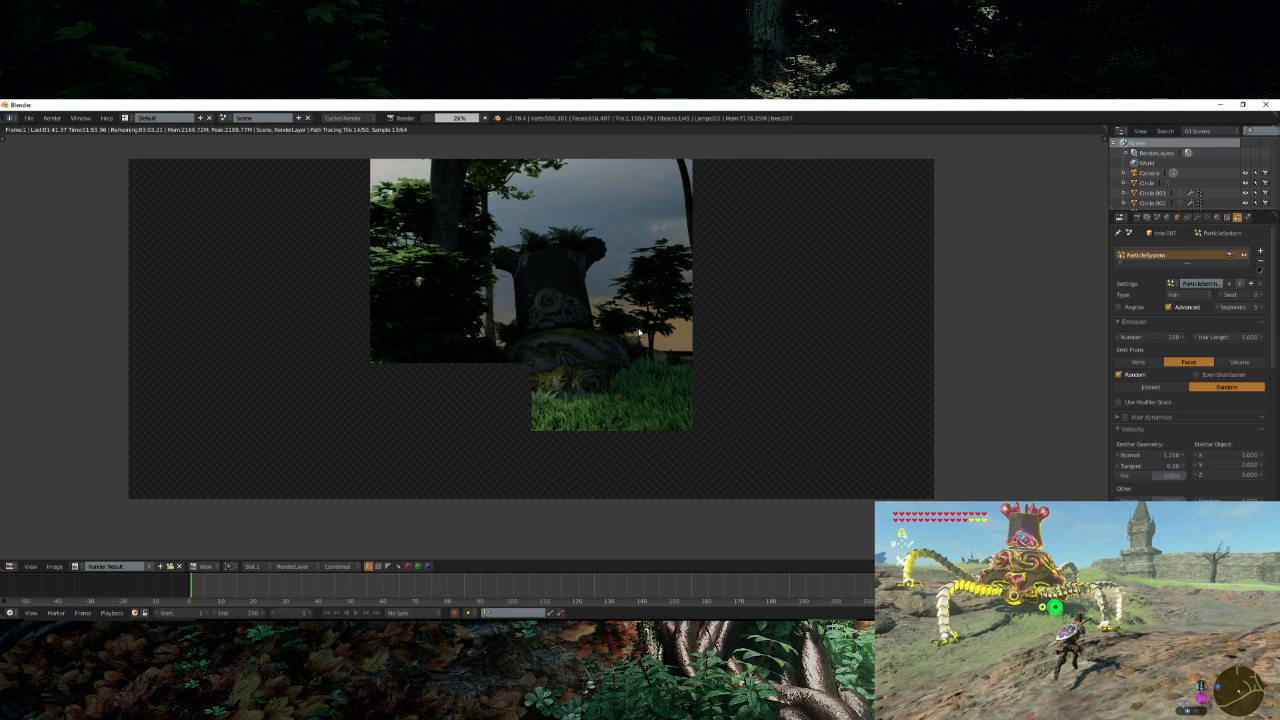
- Inspect the partial render around the sculpture, cancel it, and return to the 3D view
scroll(481, 345, "up", 3)
scroll(482, 345, "down", 2)
key("Escape")
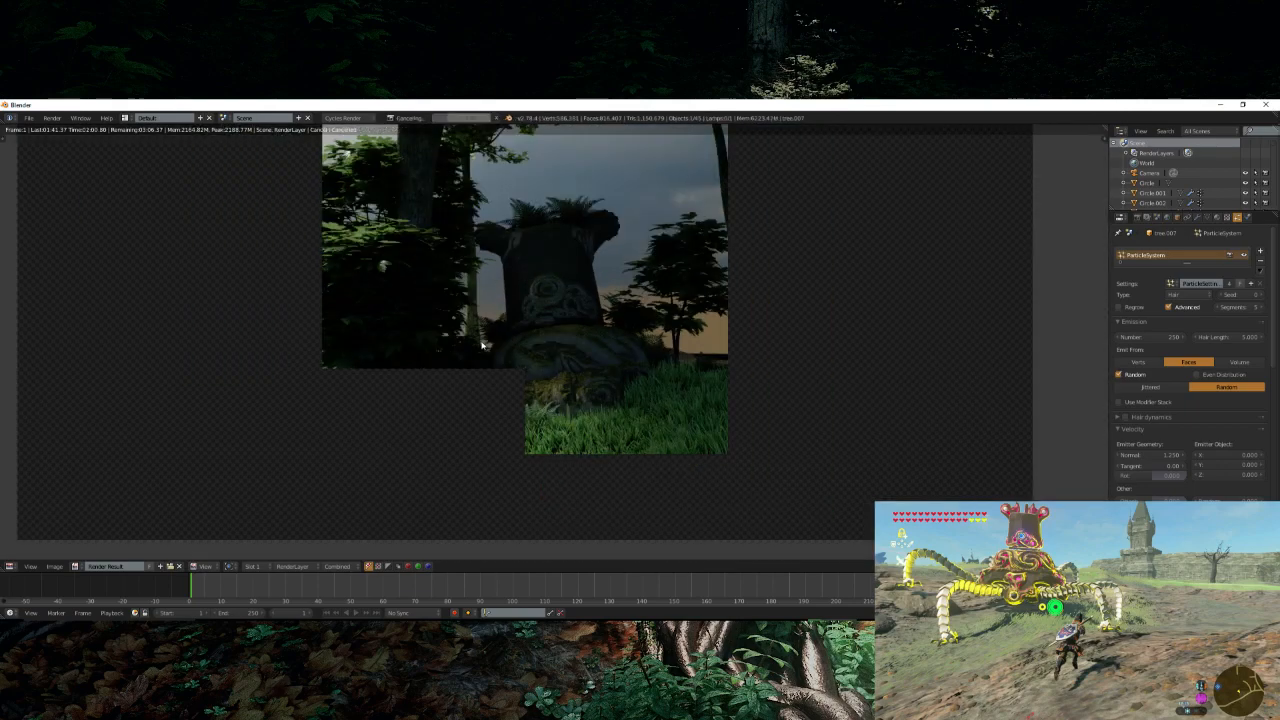
key("Escape")
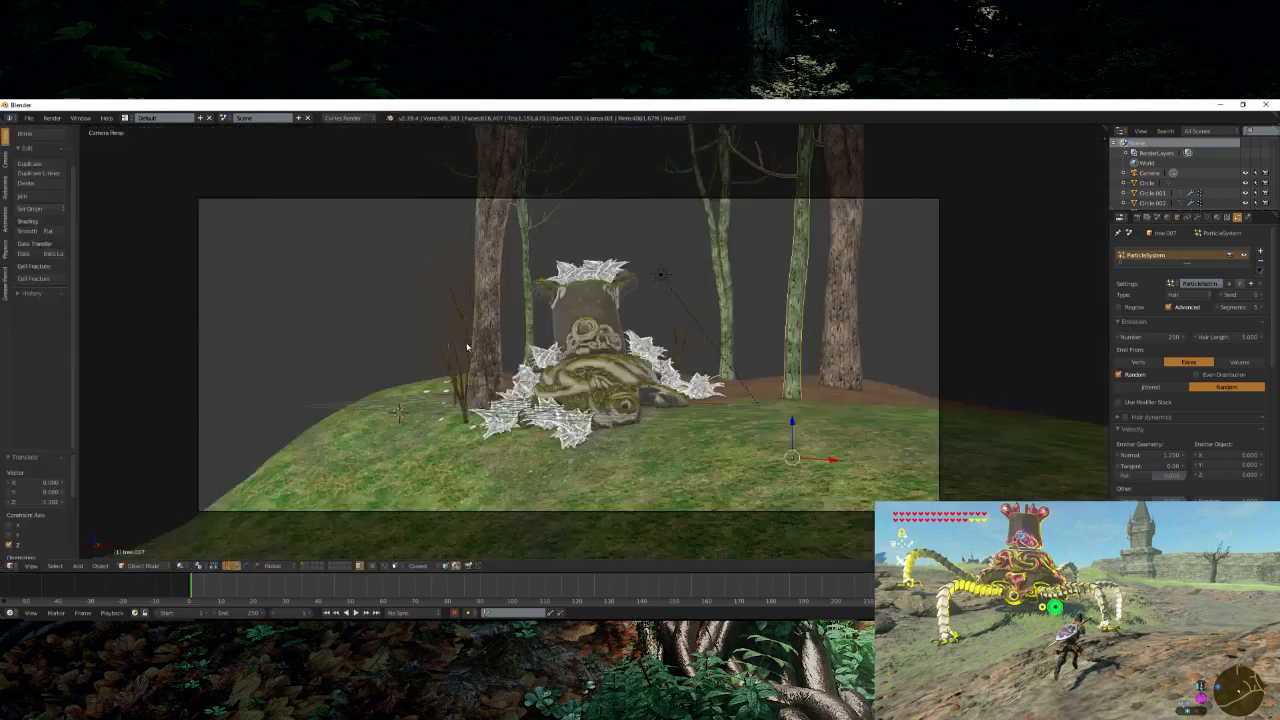
- Select the bare bush beside the brown trunk near the sculpture and show its leaf particle system in the viewport
scroll(536, 374, "up", 2)
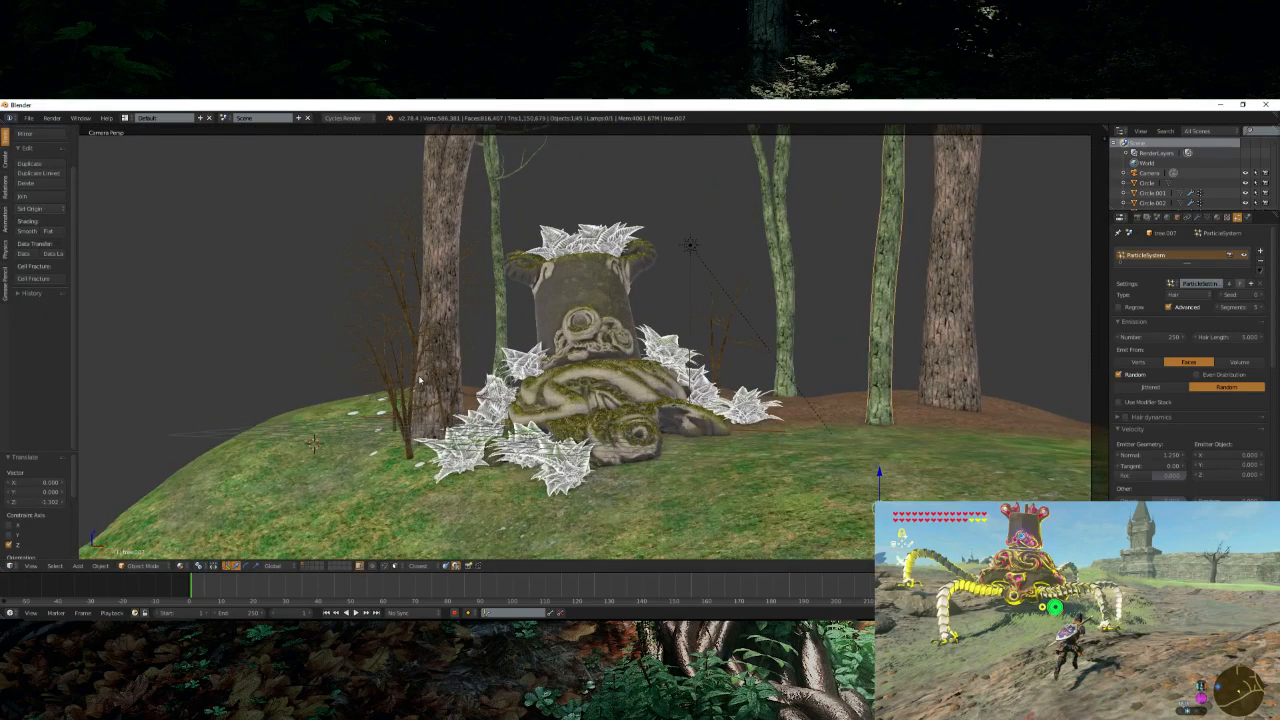
right_click(420, 380)
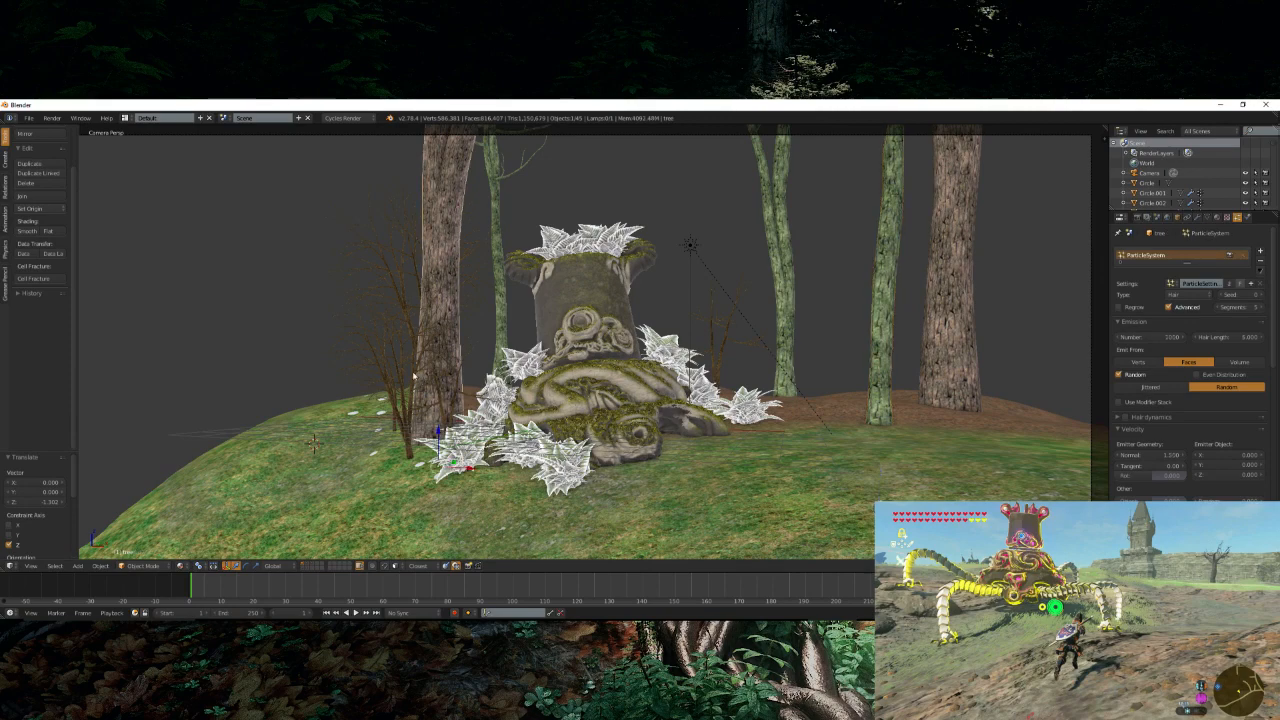
right_click(414, 376)
scroll(1276, 352, "down", 4)
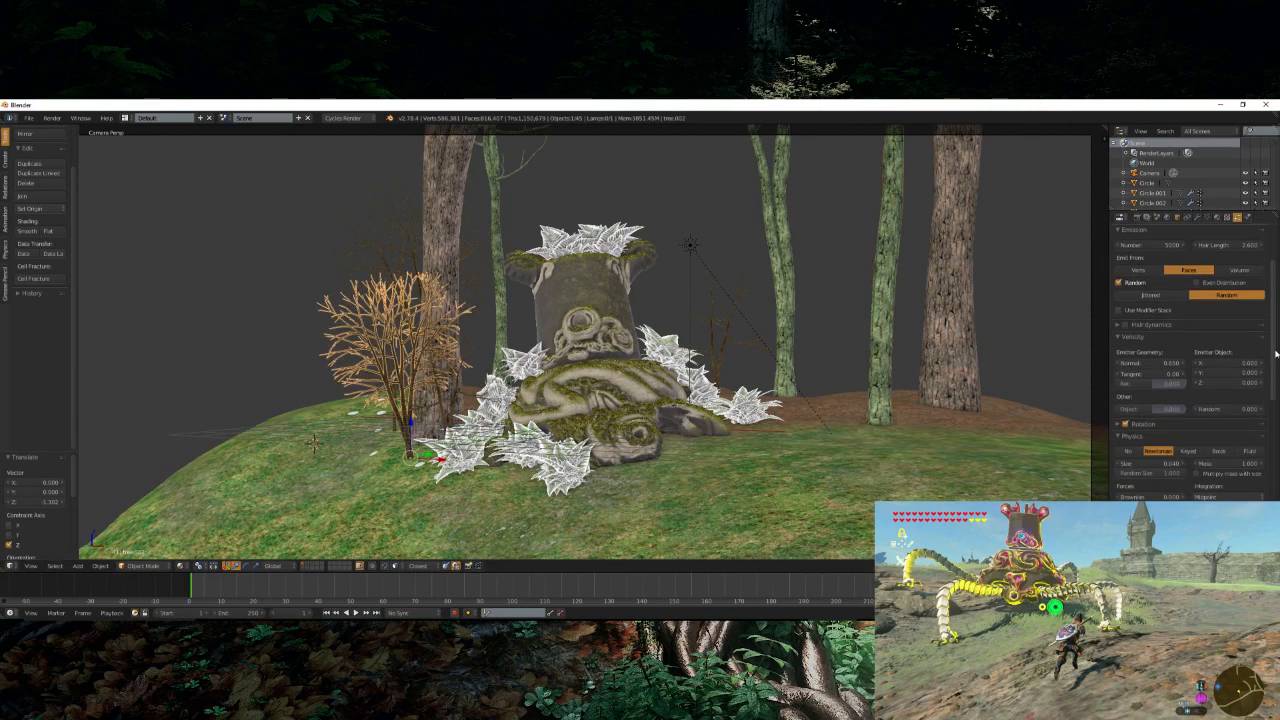
scroll(1276, 352, "down", 10)
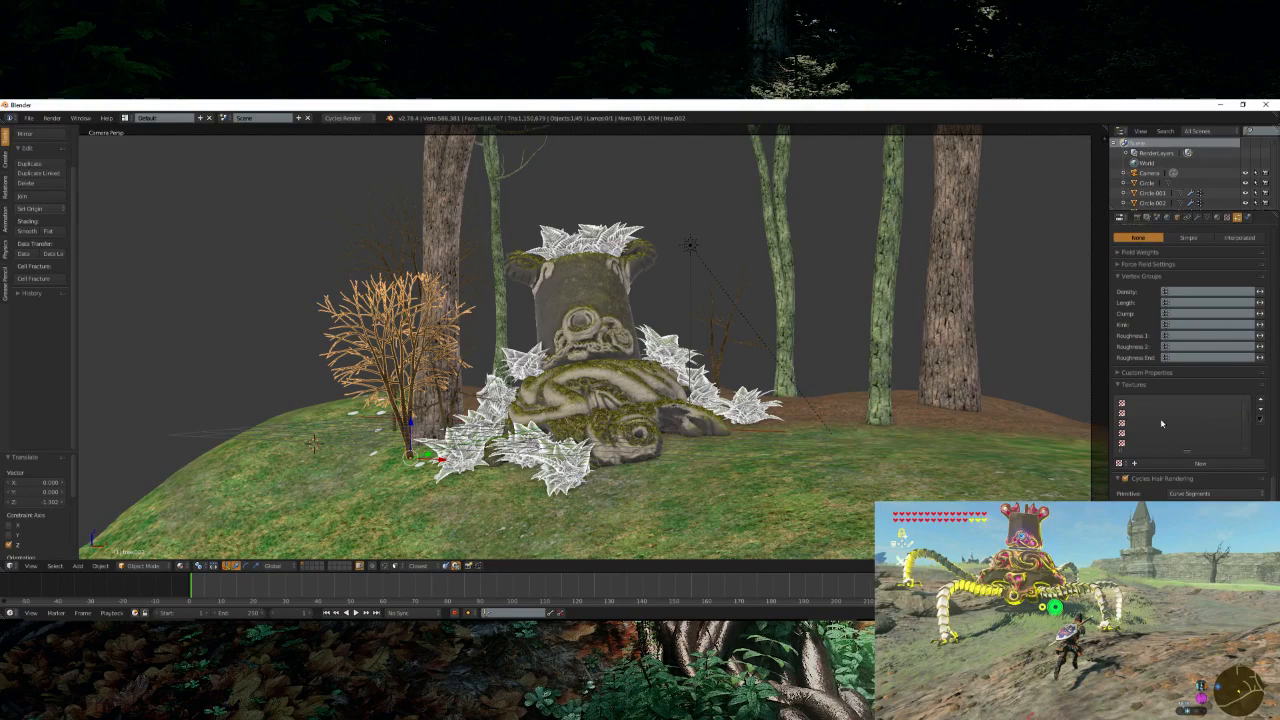
scroll(1140, 360, "up", 3)
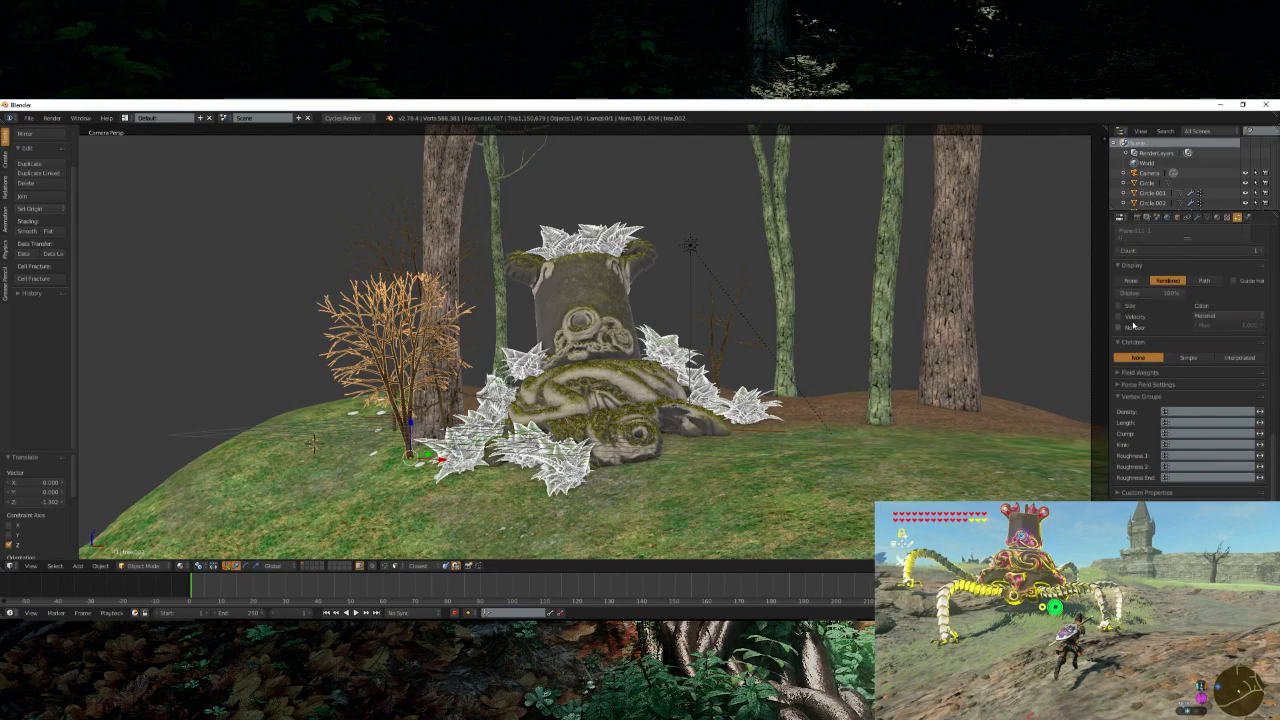
scroll(1268, 219, "up", 5)
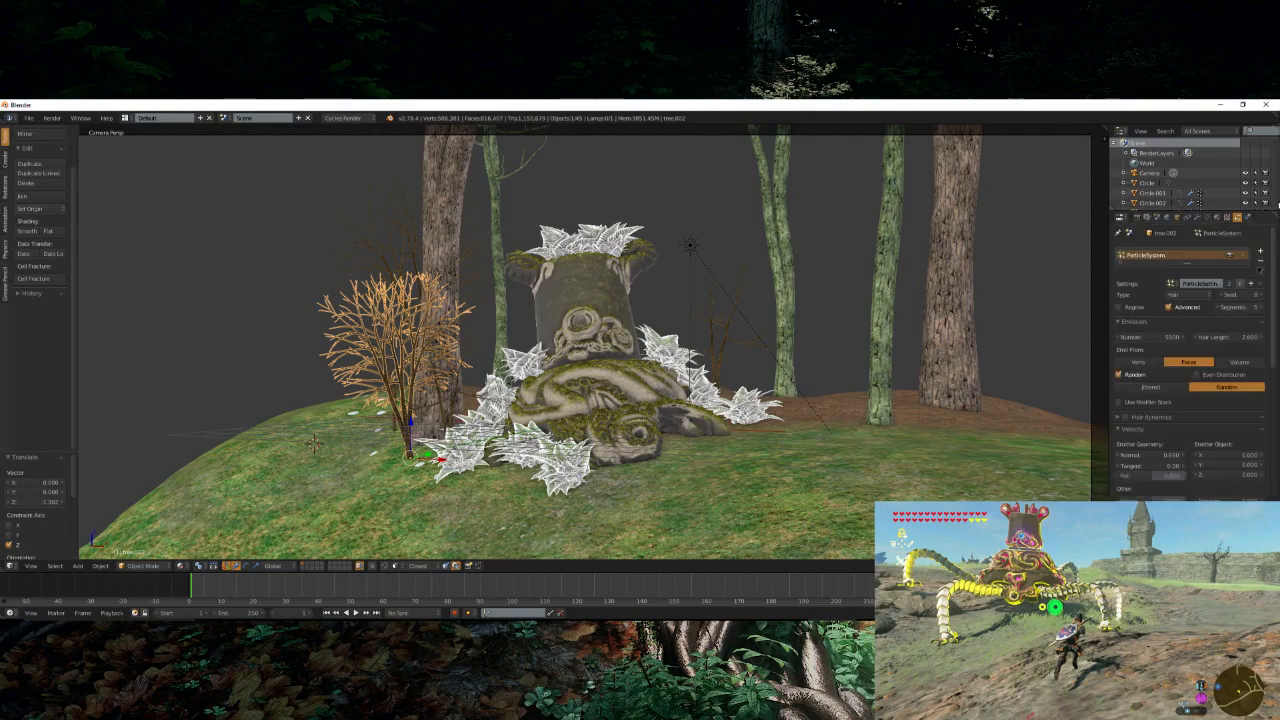
left_click(1245, 255)
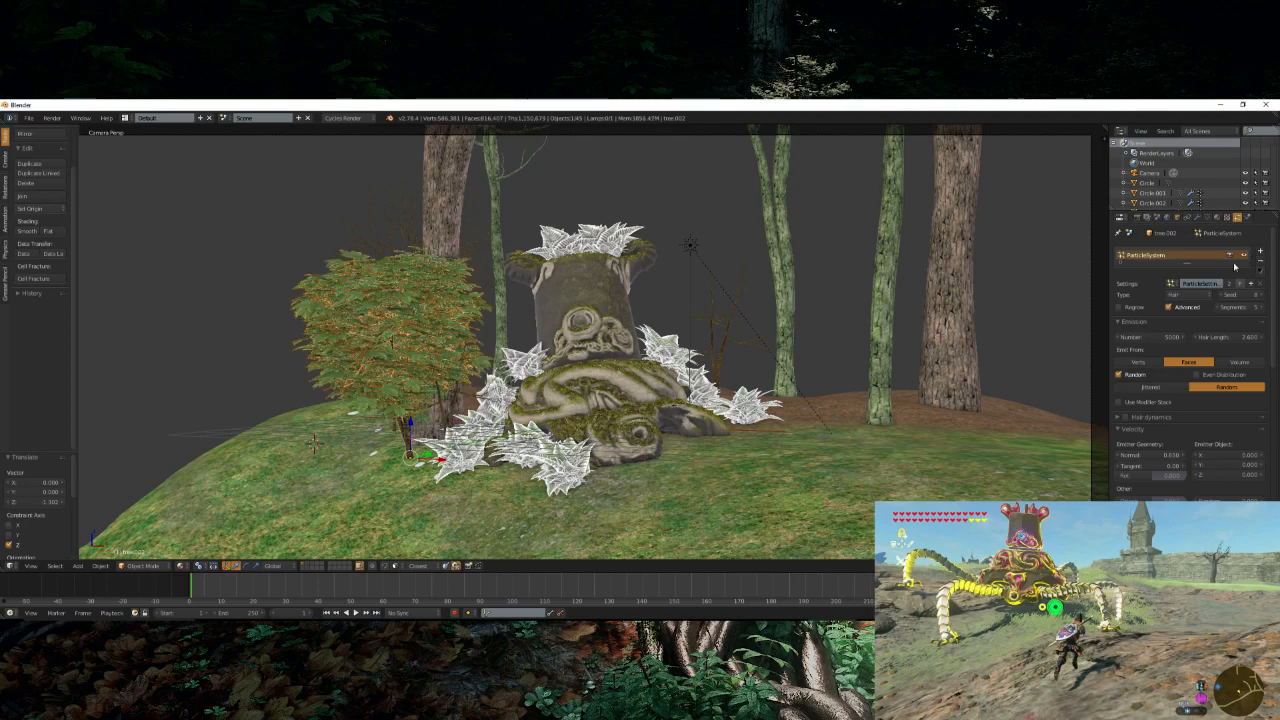
- Set the hair length of the bush's leaf particles to 1
left_click(1242, 340)
type("1")
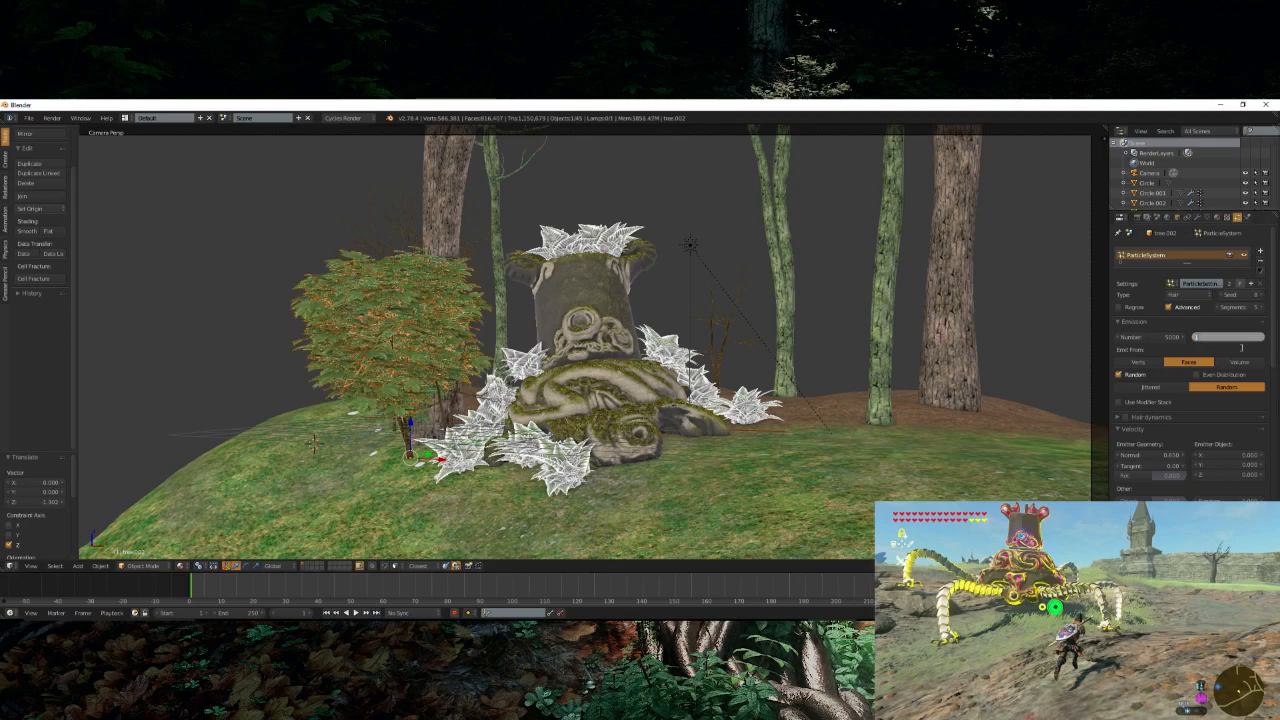
key("Return")
scroll(575, 425, "up", 2)
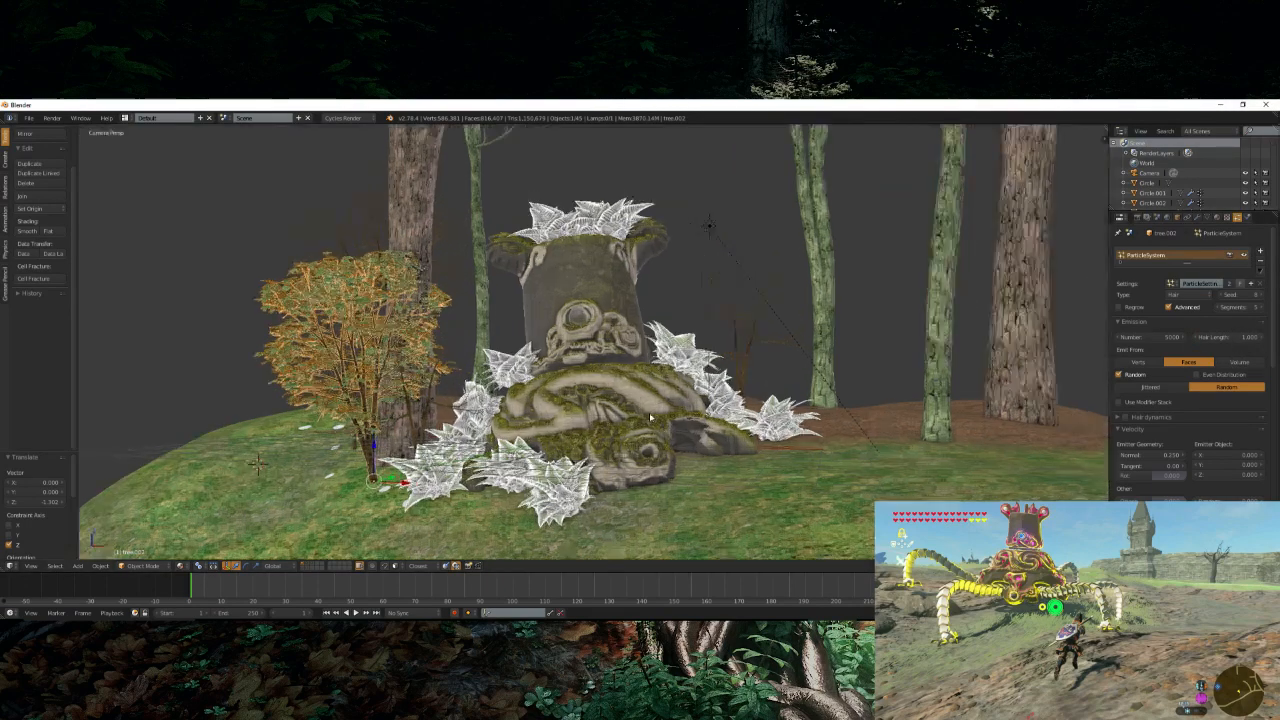
- Select the leafy bush in front of the brown trunk near the sculpture and hide its leaf particle system in the viewport
key("a")
scroll(575, 427, "down", 1)
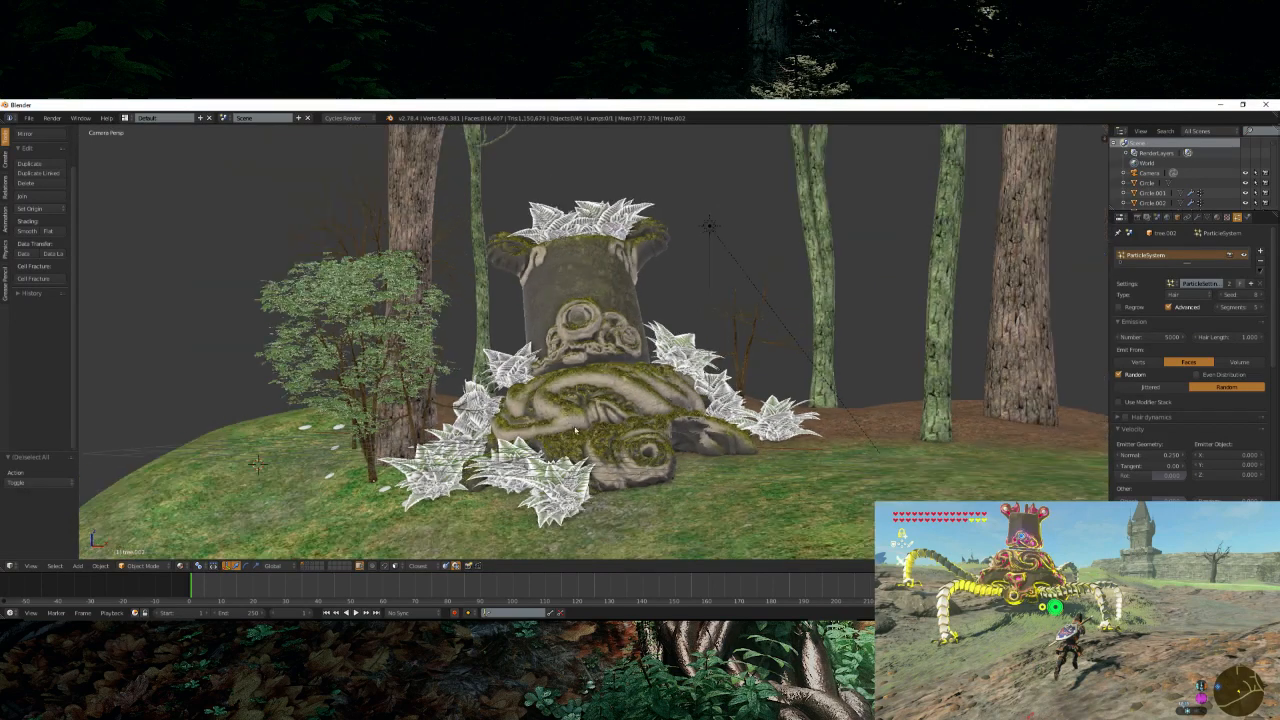
middle_click_drag(575, 430, 419, 482)
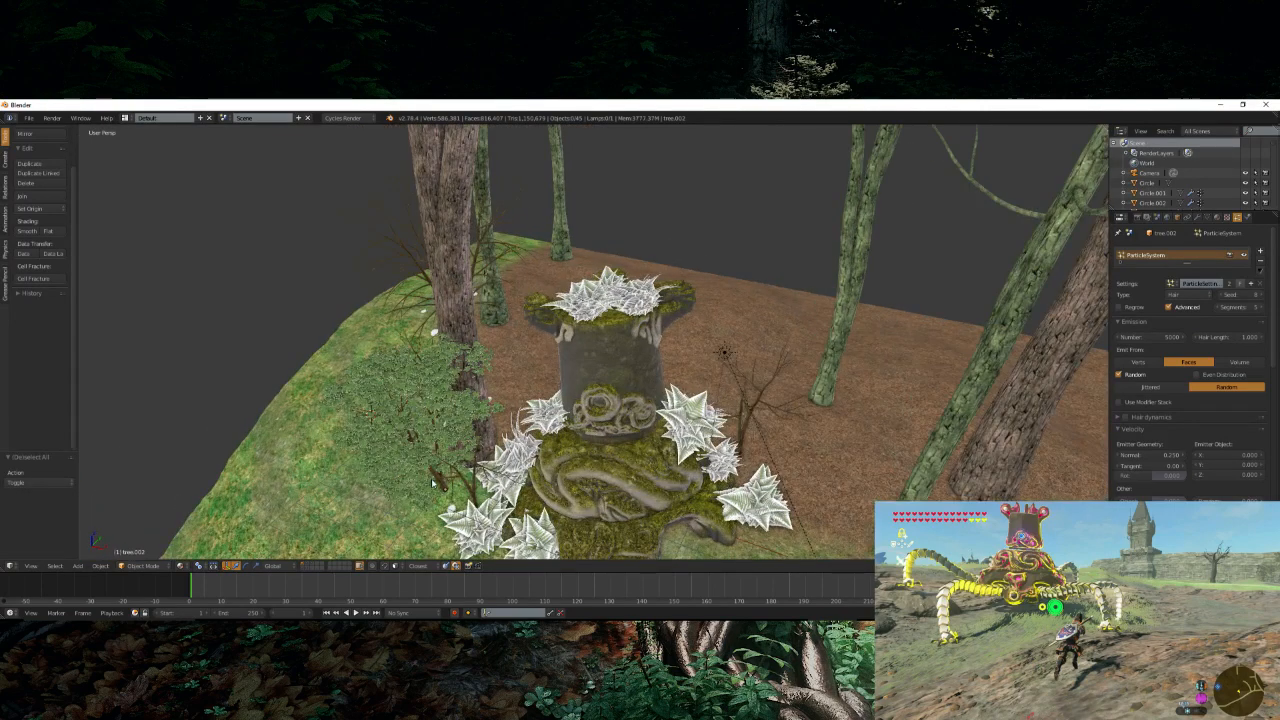
right_click(422, 480)
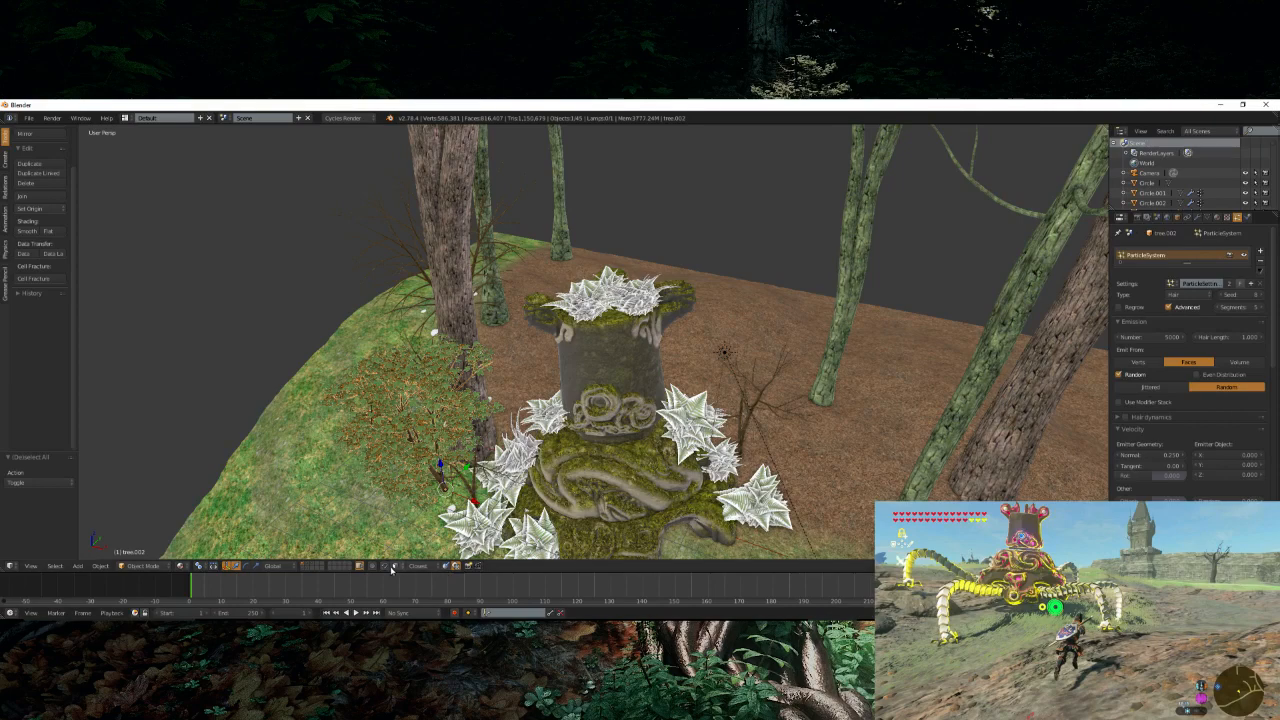
middle_click_drag(421, 545, 424, 535)
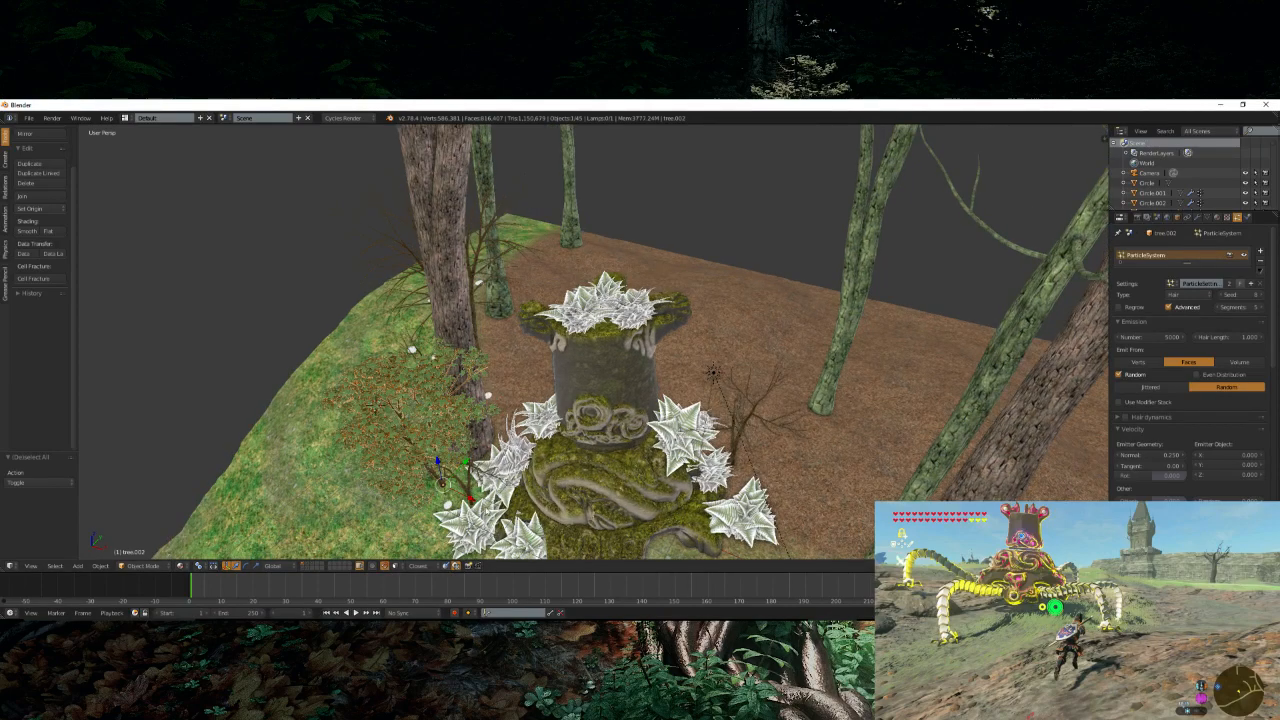
left_click(1244, 256)
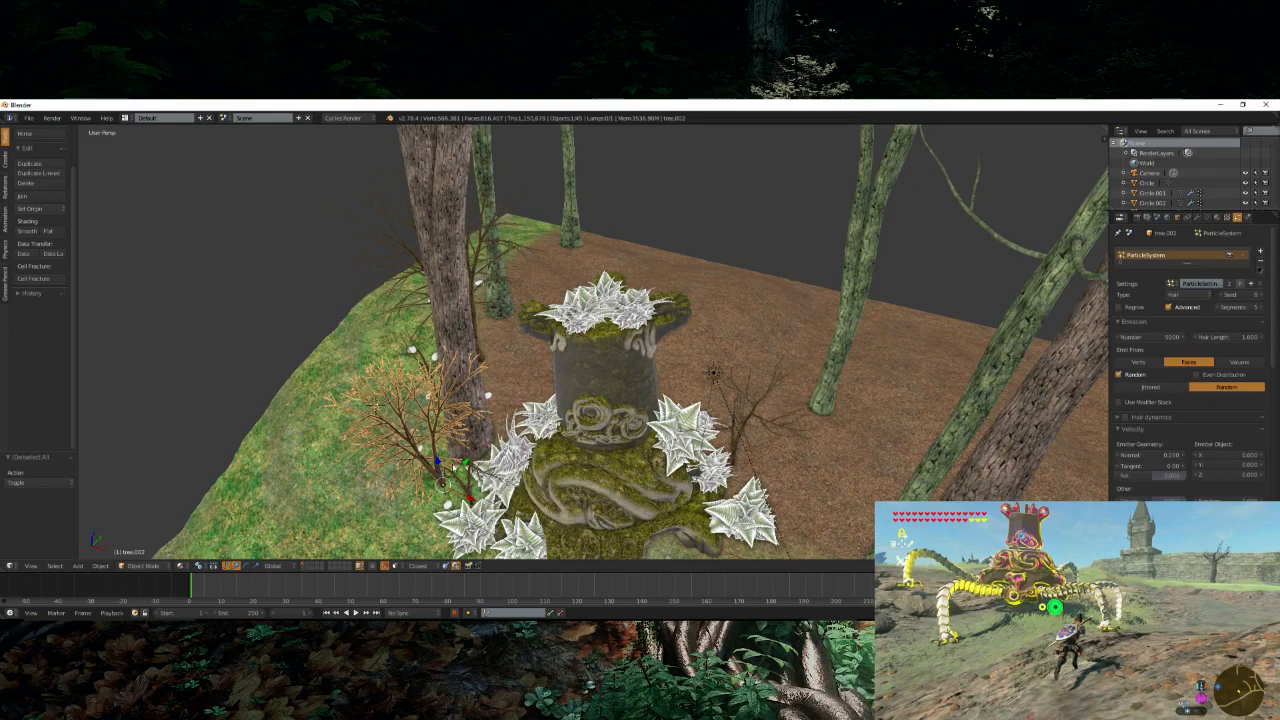
- Move the bush behind the brown trunk, beside the back of the sculpture, and check the position against the last render
key("g")
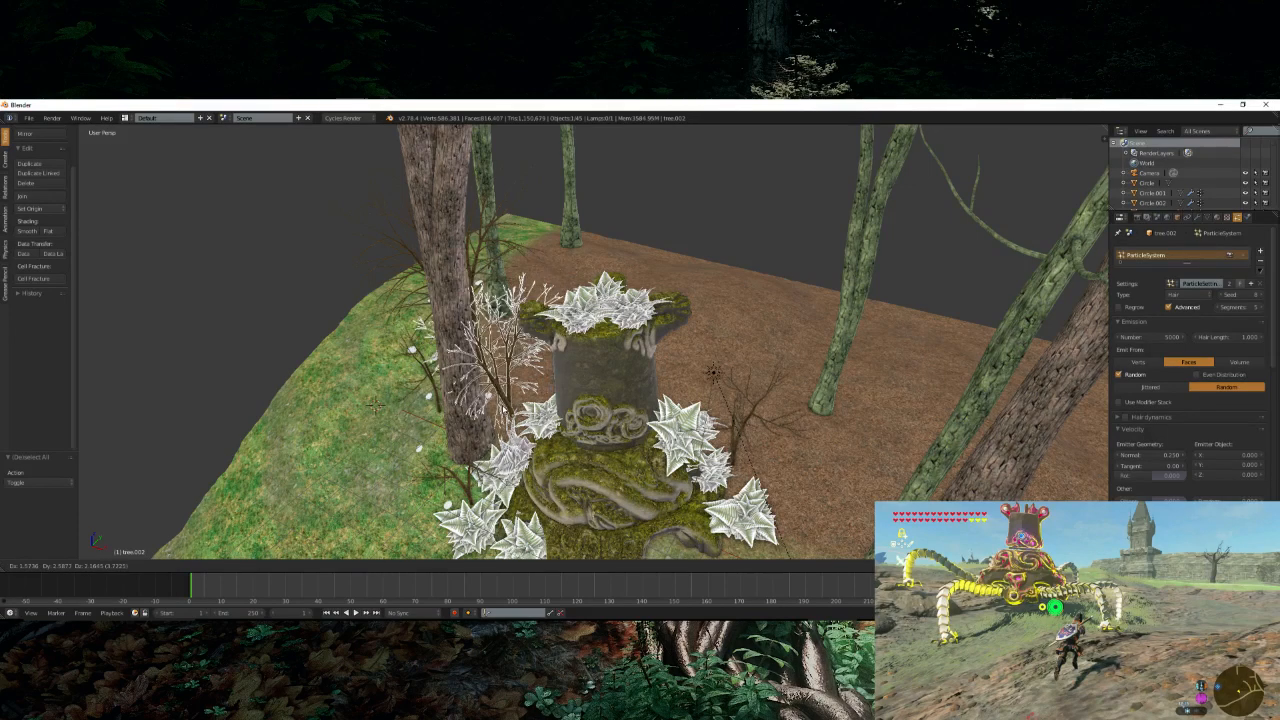
left_click(503, 414)
middle_click_drag(503, 414, 505, 448)
key("g")
left_click(504, 438)
key("g")
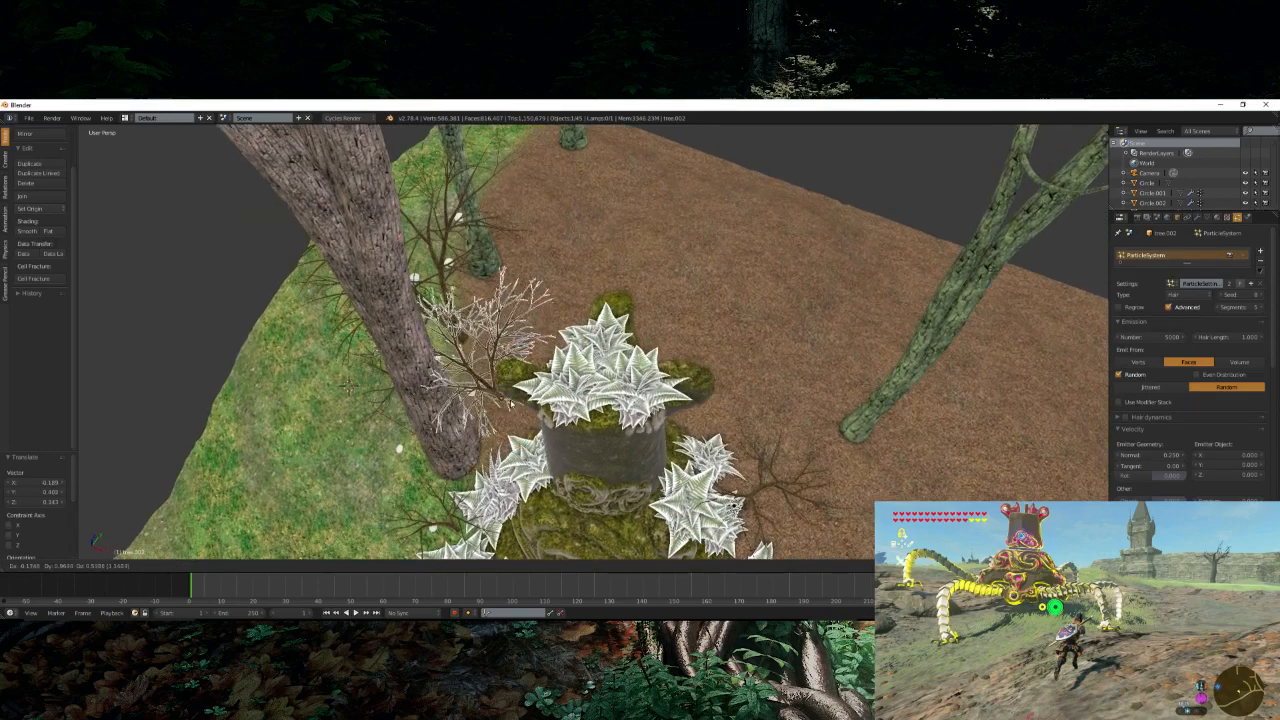
left_click(496, 398)
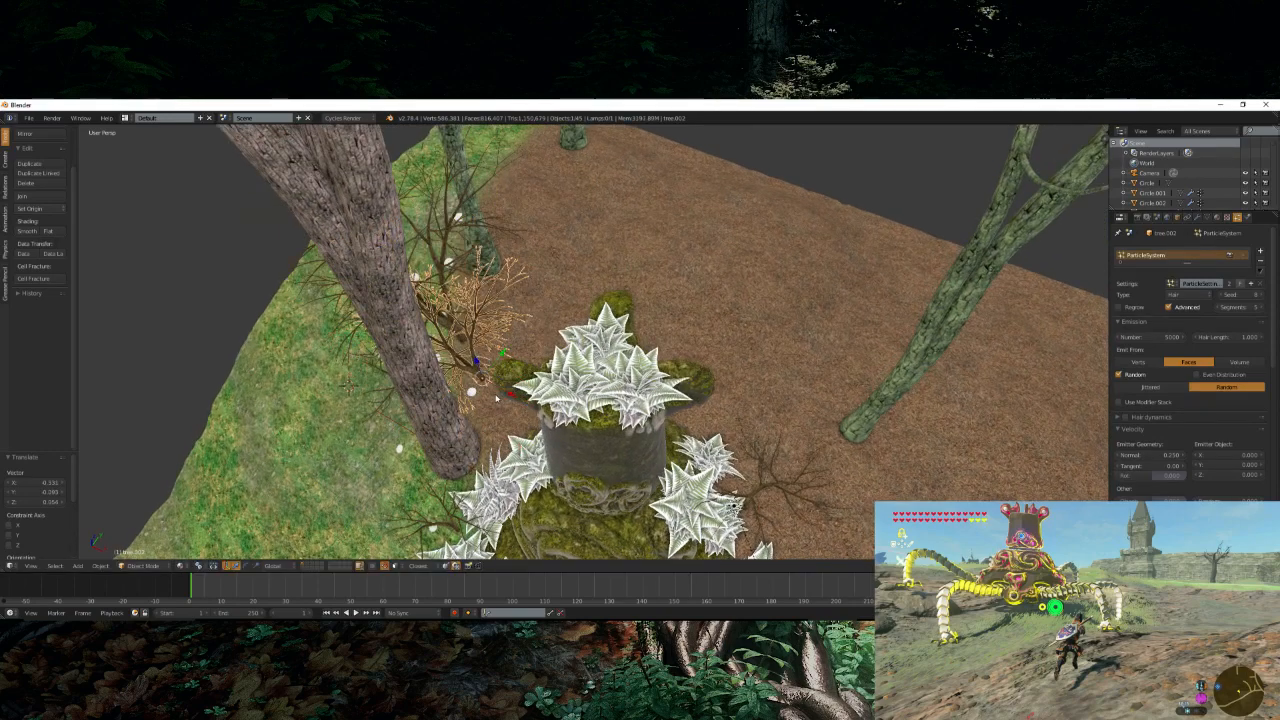
key("F11")
key("Escape")
- Select the small bush at the base of the brown trunk and move it between the trunk and the sculpture's column
middle_click_drag(496, 398, 535, 338)
right_click(470, 523)
middle_click_drag(470, 523, 463, 538)
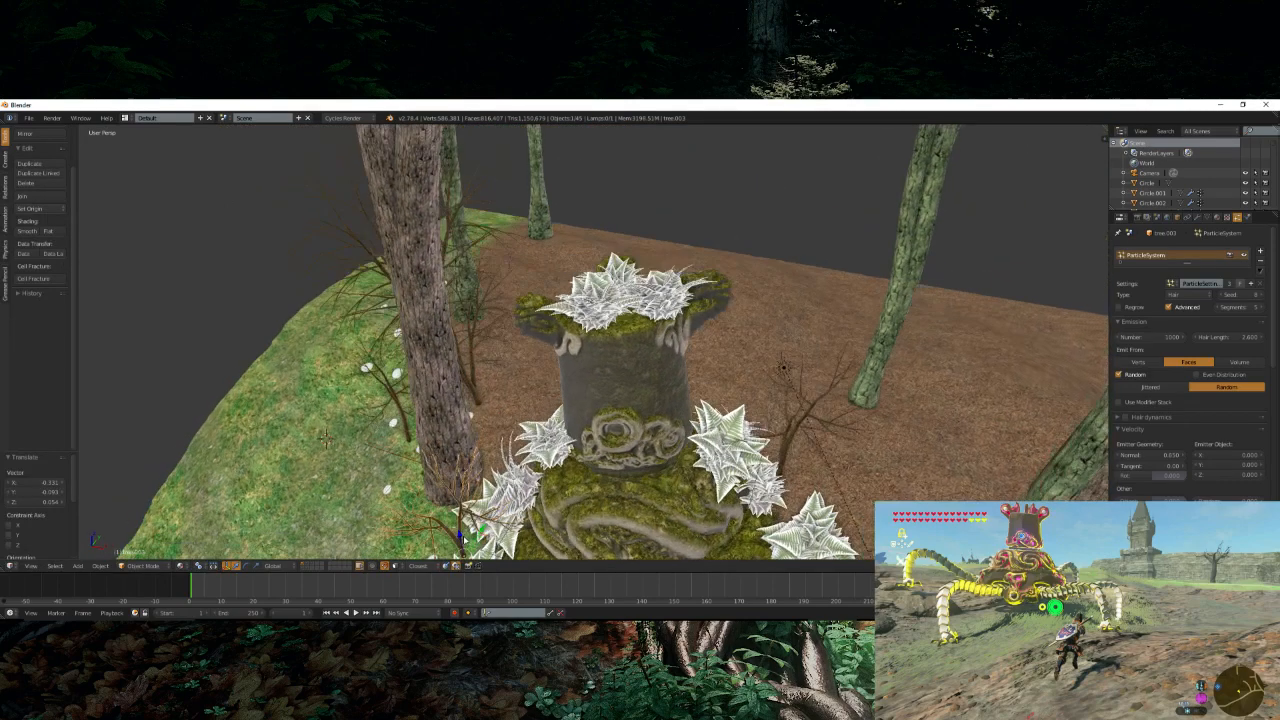
key("g")
left_click(513, 418)
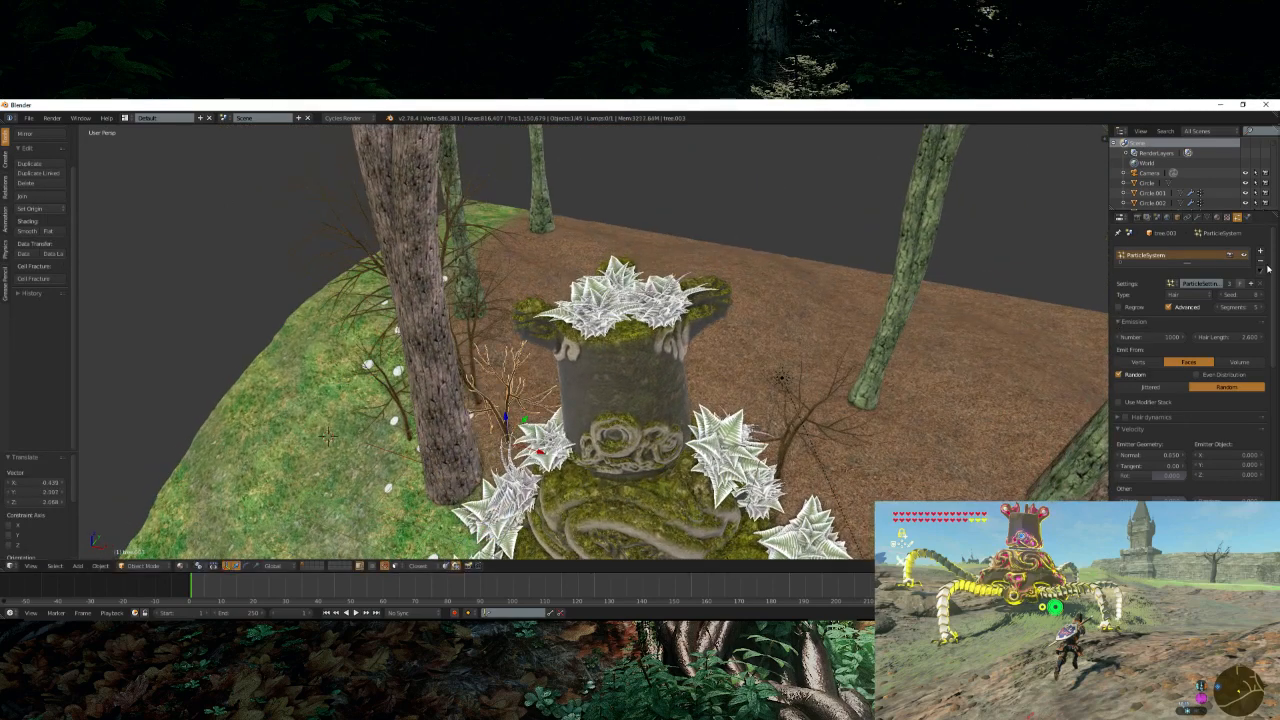
- Set the hair length of the small bush's leaf particles to 1
scroll(1190, 350, "down", 12)
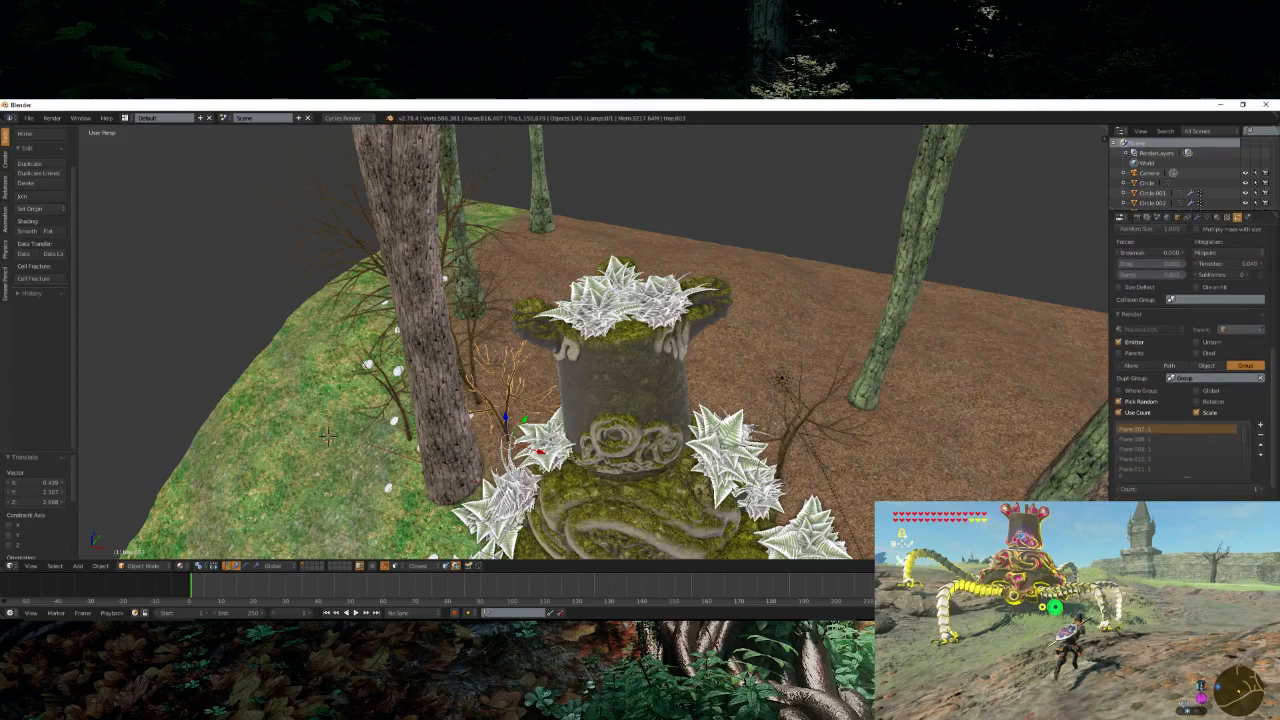
scroll(1278, 348, "up", 10)
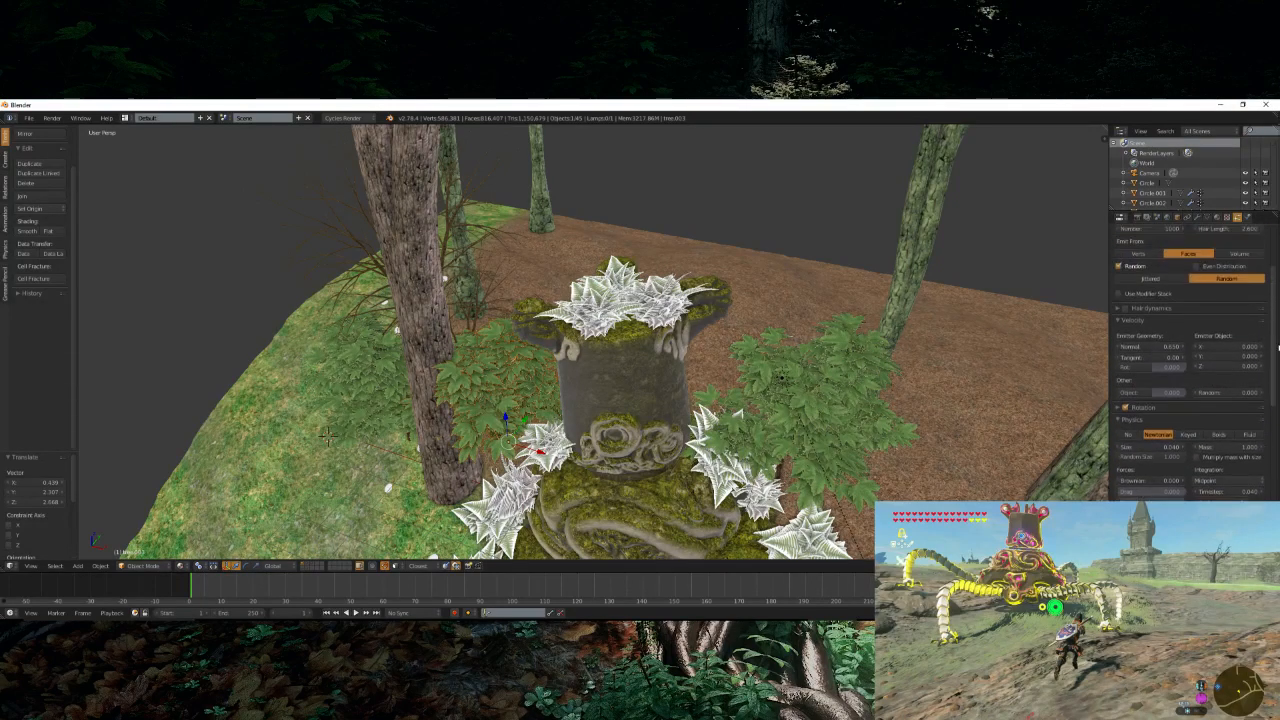
scroll(1278, 348, "up", 5)
left_click(1242, 324)
type("1.6")
key("Return")
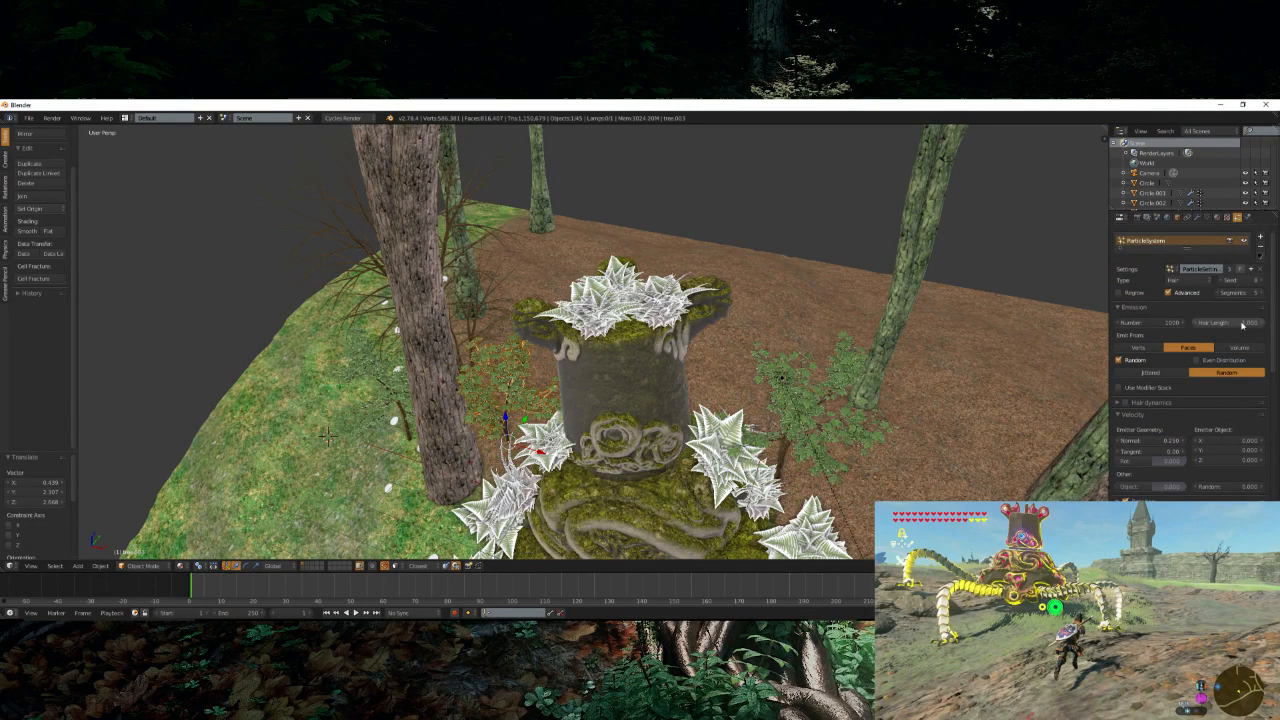
middle_click_drag(655, 335, 718, 276)
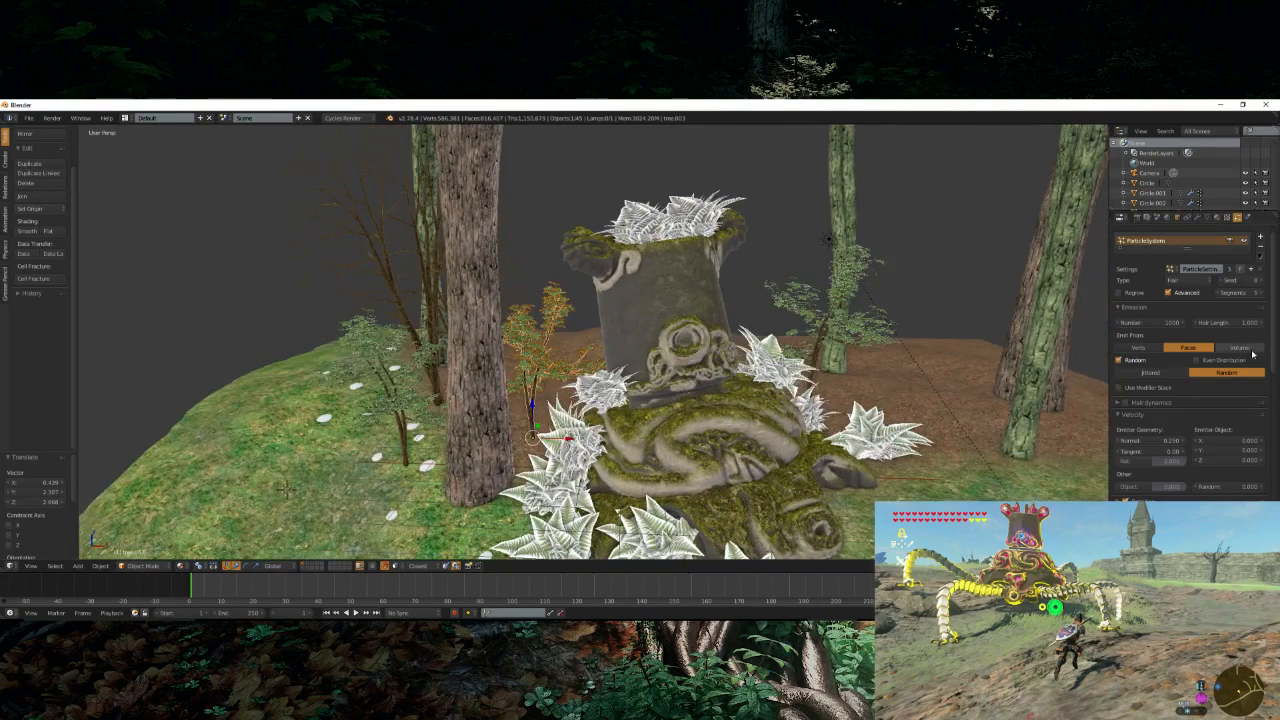
left_click(1230, 323)
key("Return")
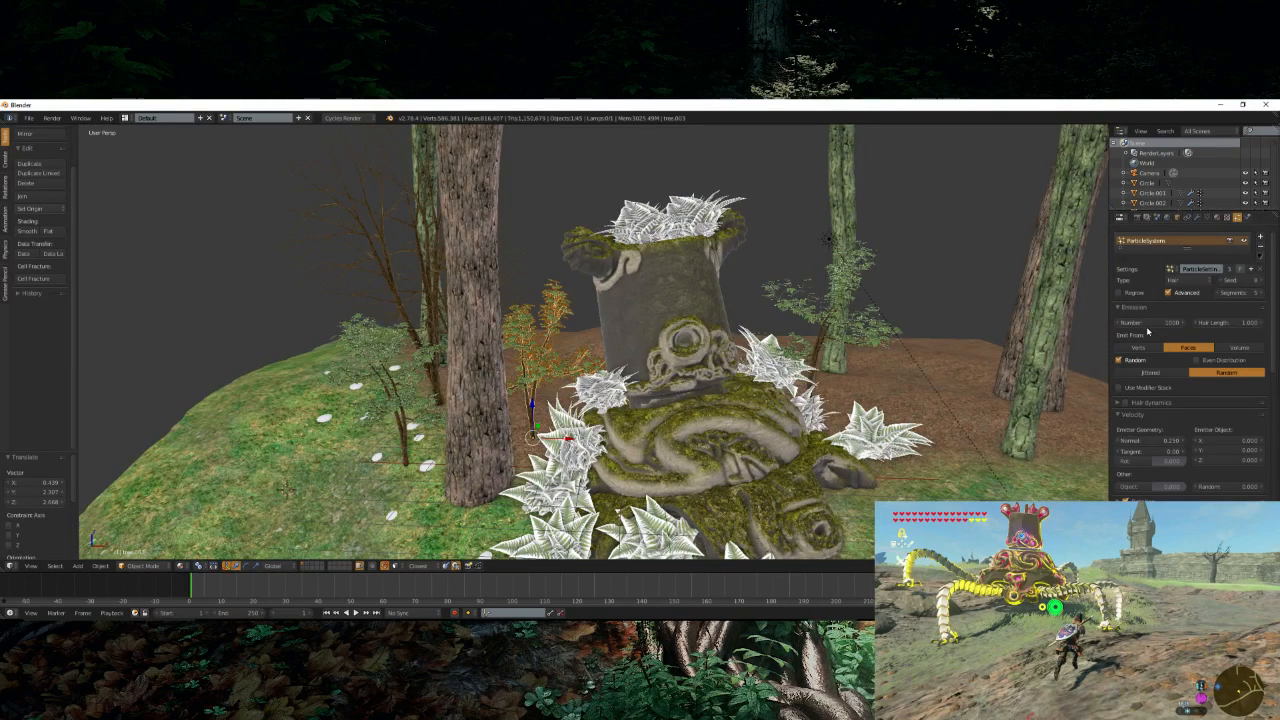
- Set the small bush's leaf particles to number 2000 and hair length 1.2, and hide the particle system in the viewport
left_click(1149, 323)
type("2000")
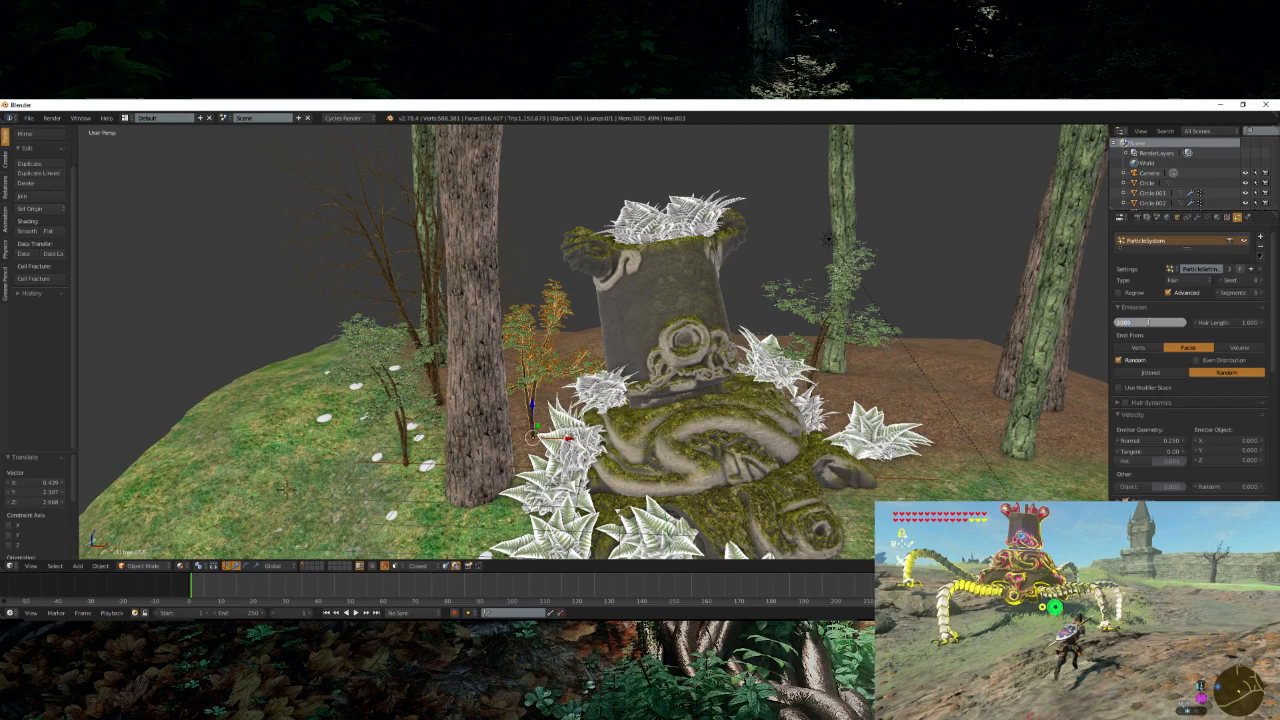
key("Return")
left_click(1215, 323)
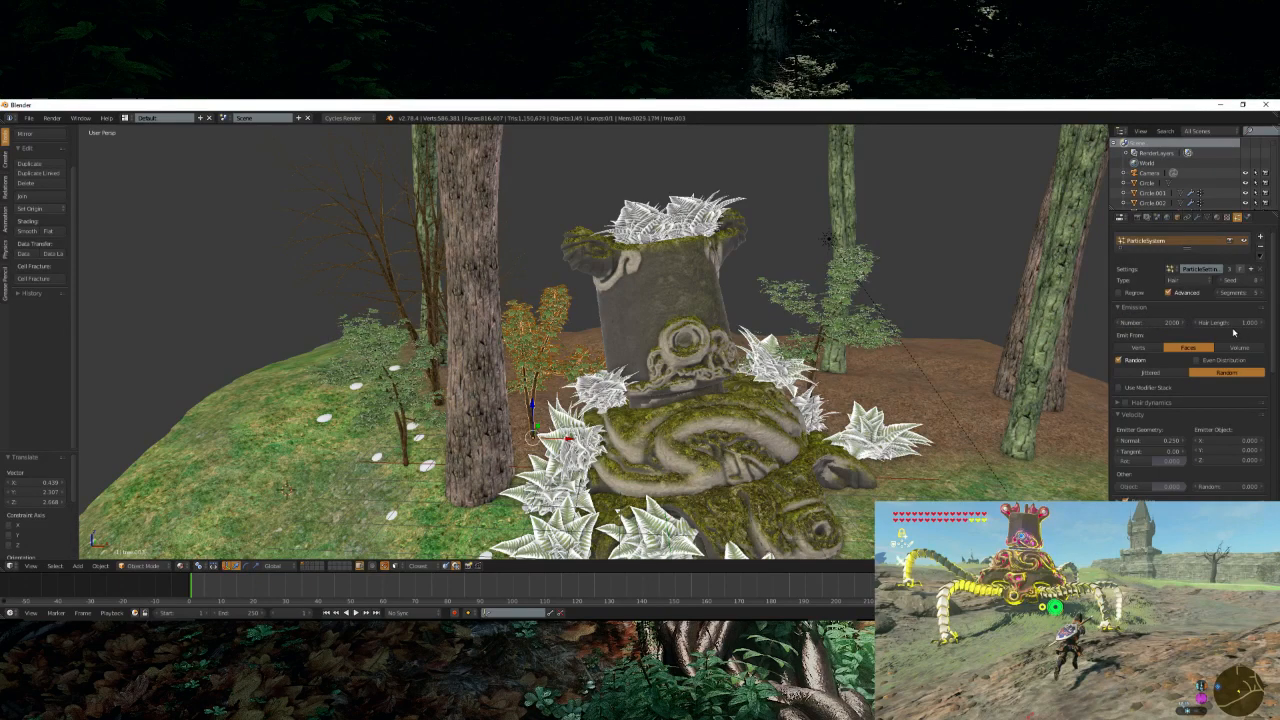
type("1.2")
key("Return")
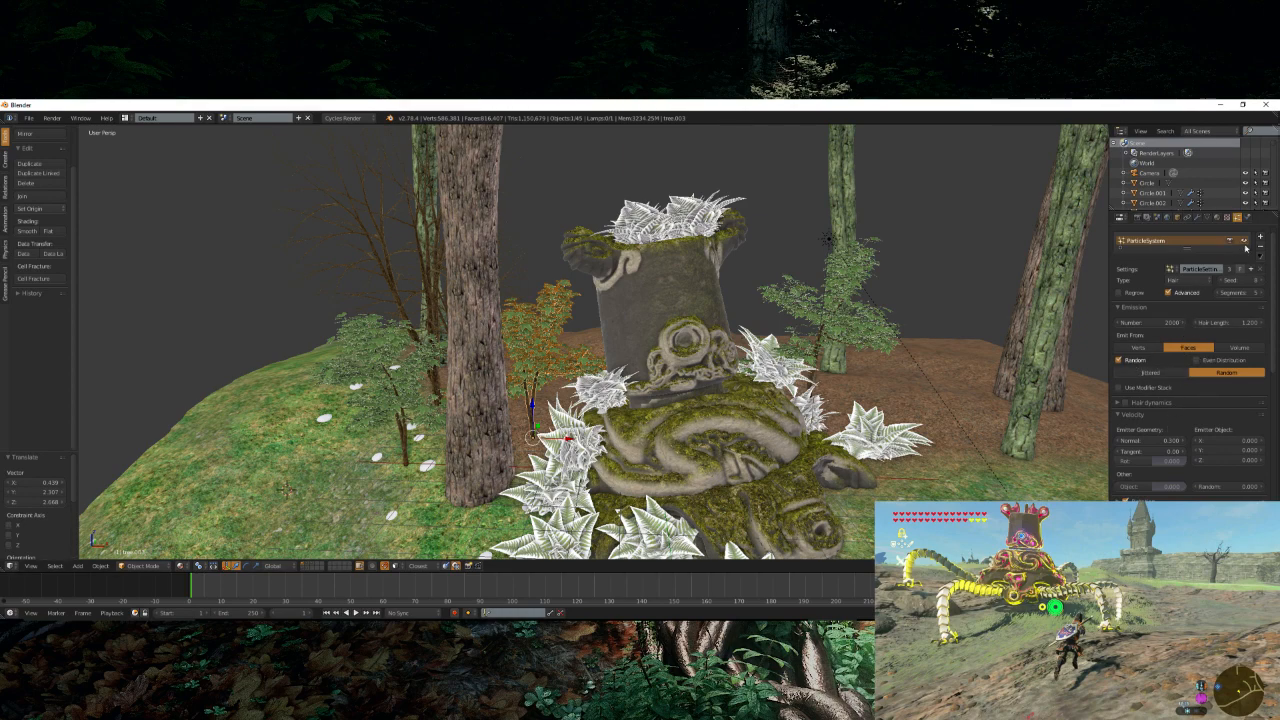
left_click(1244, 242)
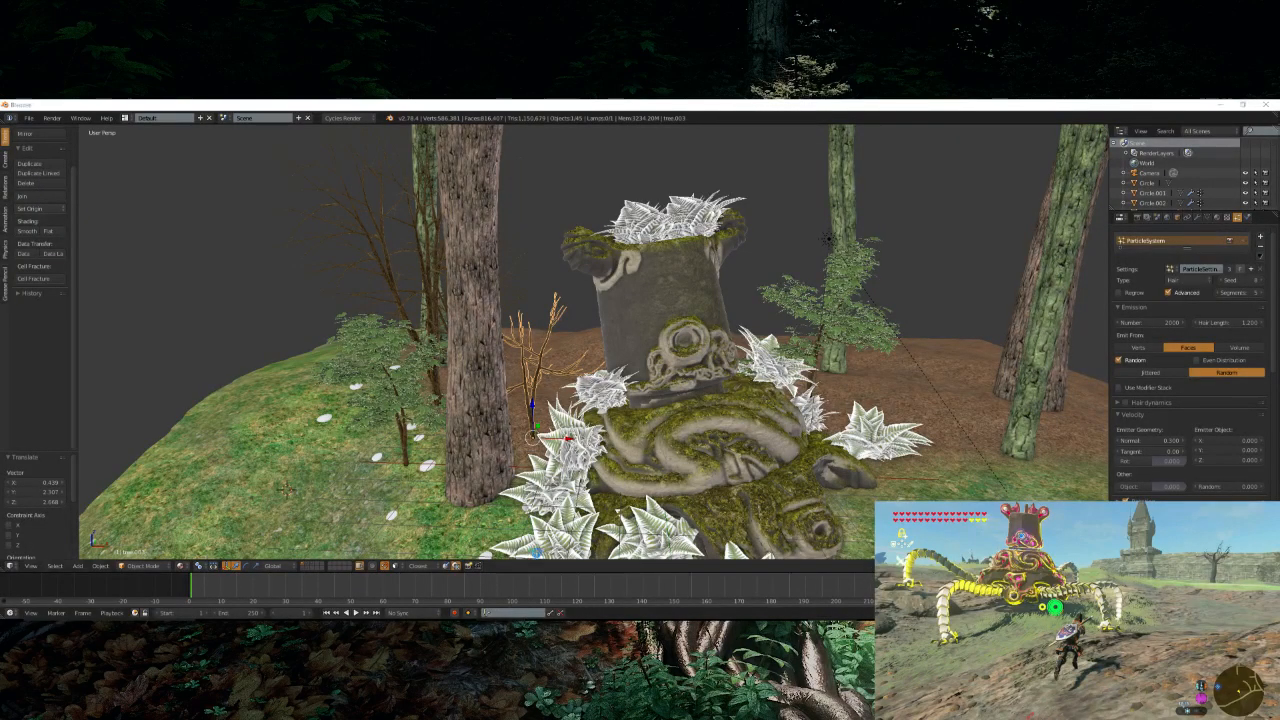
- Check Blender's memory use and the overall memory performance graph in Task Manager, and close it
key("ctrl+shift+Escape")
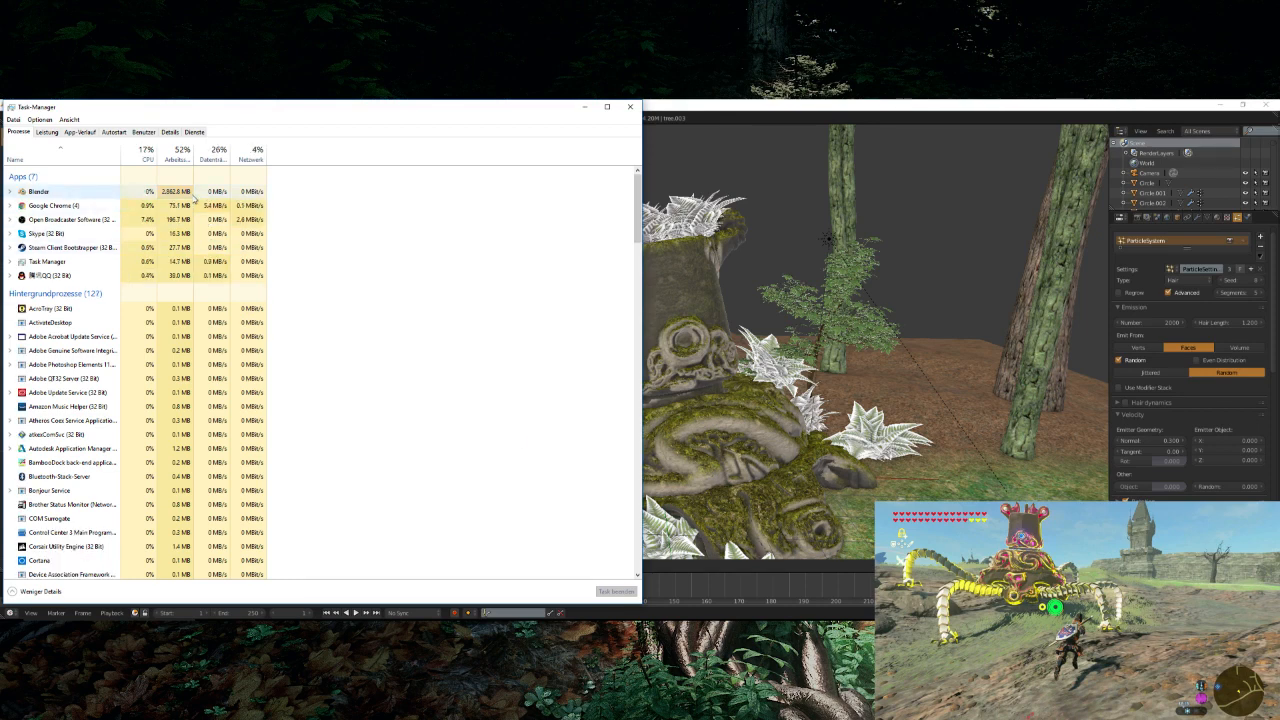
left_click(195, 194)
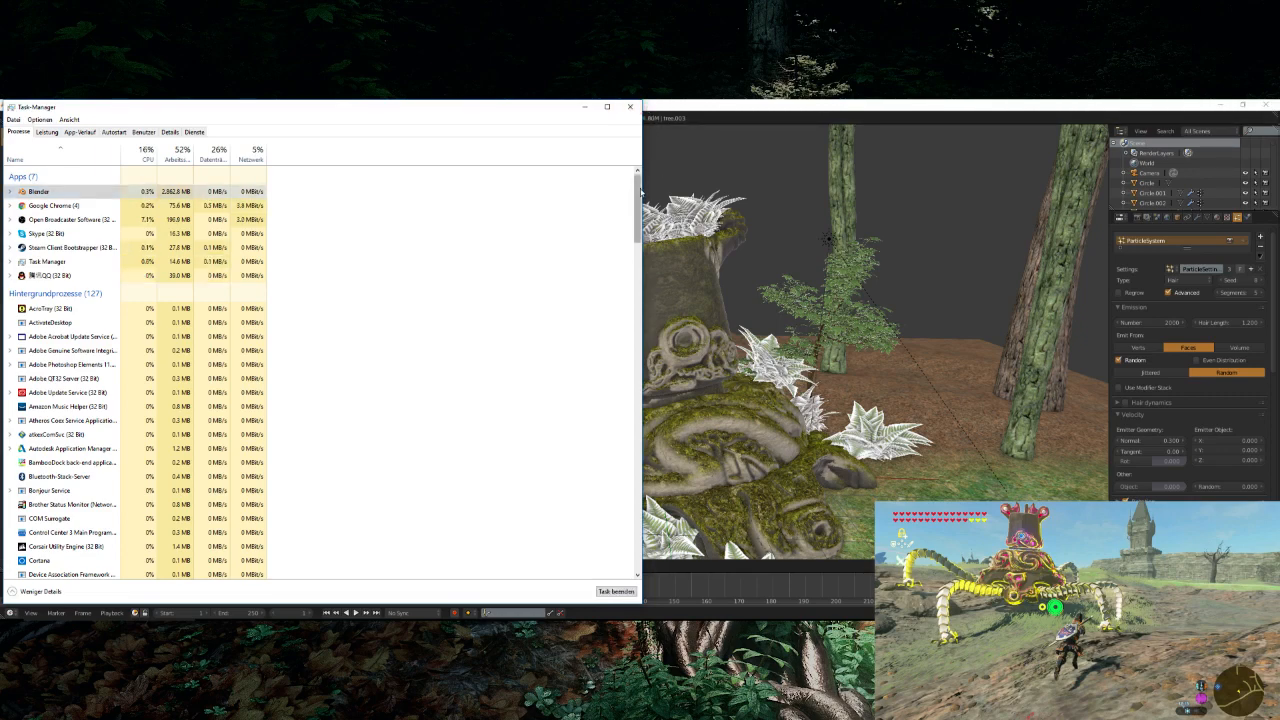
left_click_drag(637, 205, 622, 145)
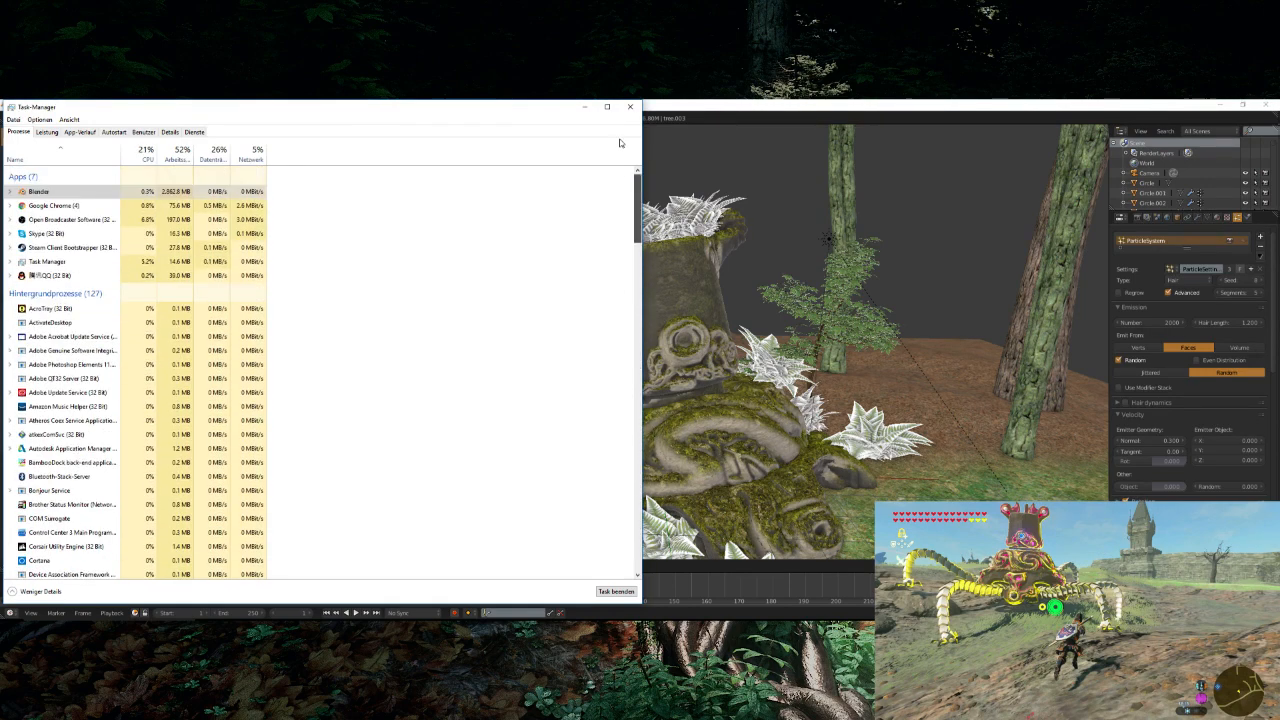
left_click(50, 133)
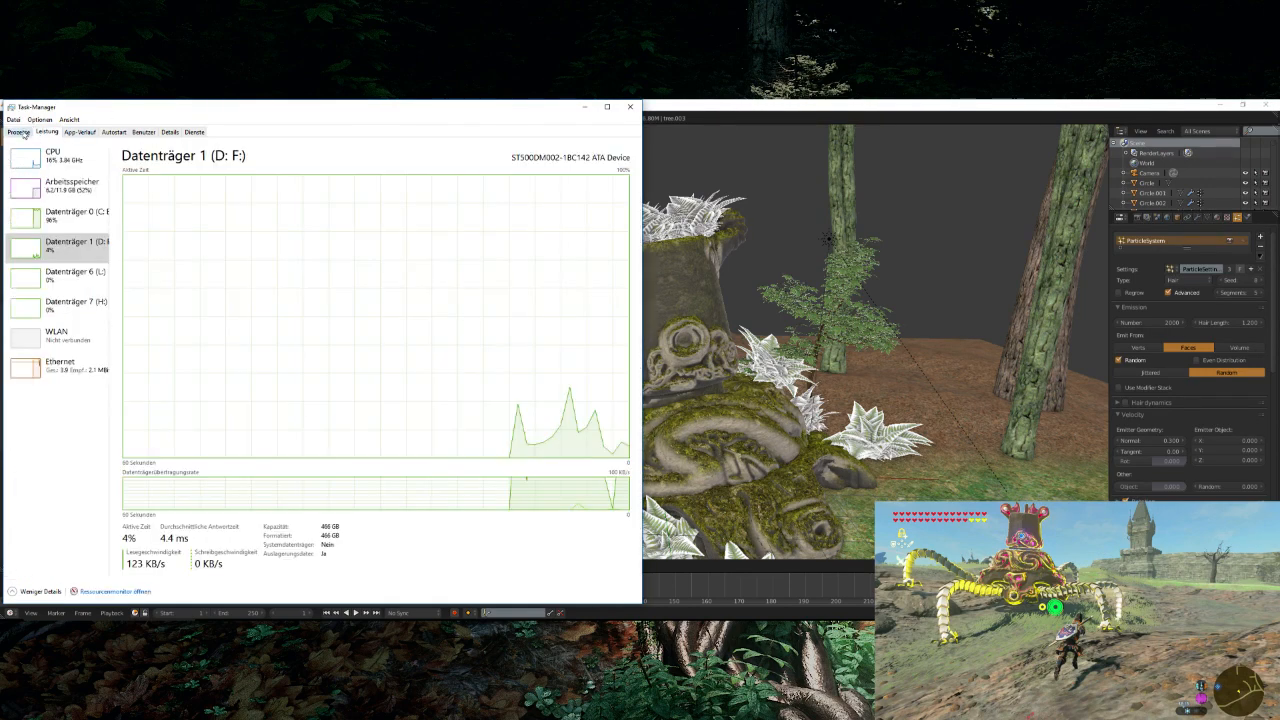
left_click(52, 187)
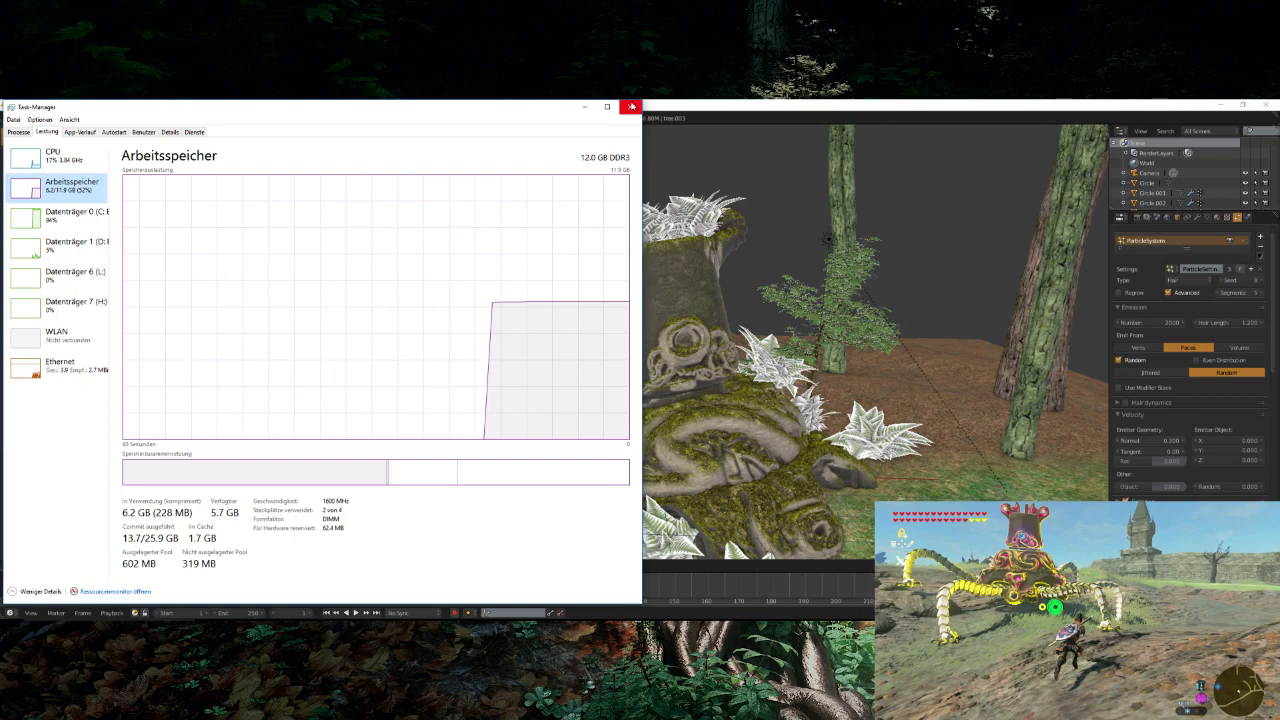
left_click(632, 107)
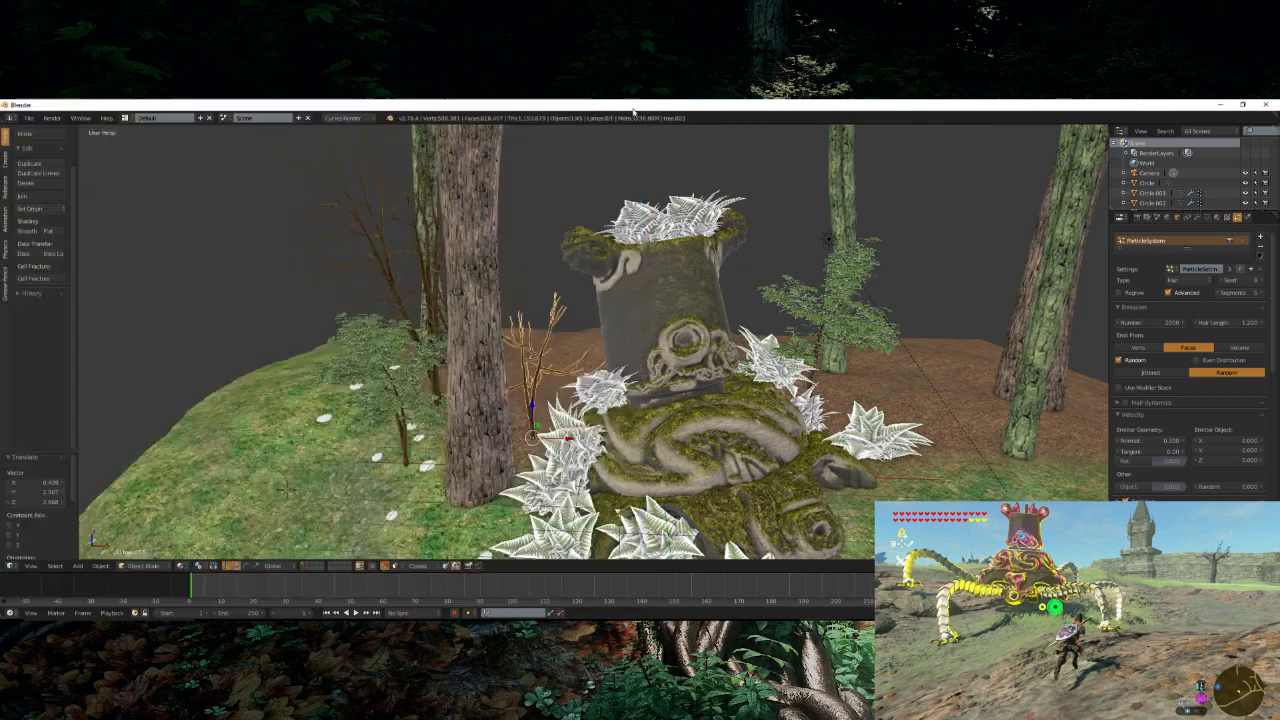
- Inspect the tree and bush layout around the sculpture from above and compare it with the previous render
scroll(615, 390, "down", 3)
middle_click_drag(615, 390, 612, 418)
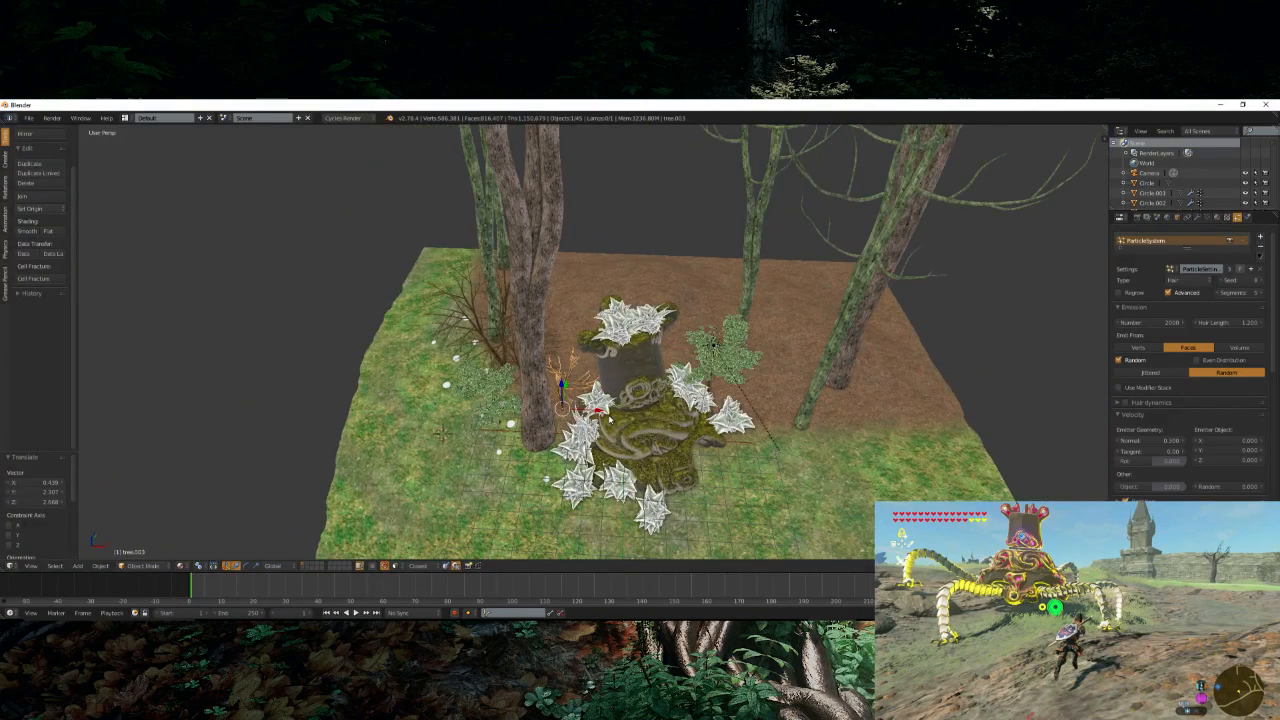
key("F11")
scroll(606, 420, "down", 1)
key("Escape")
scroll(606, 416, "up", 2)
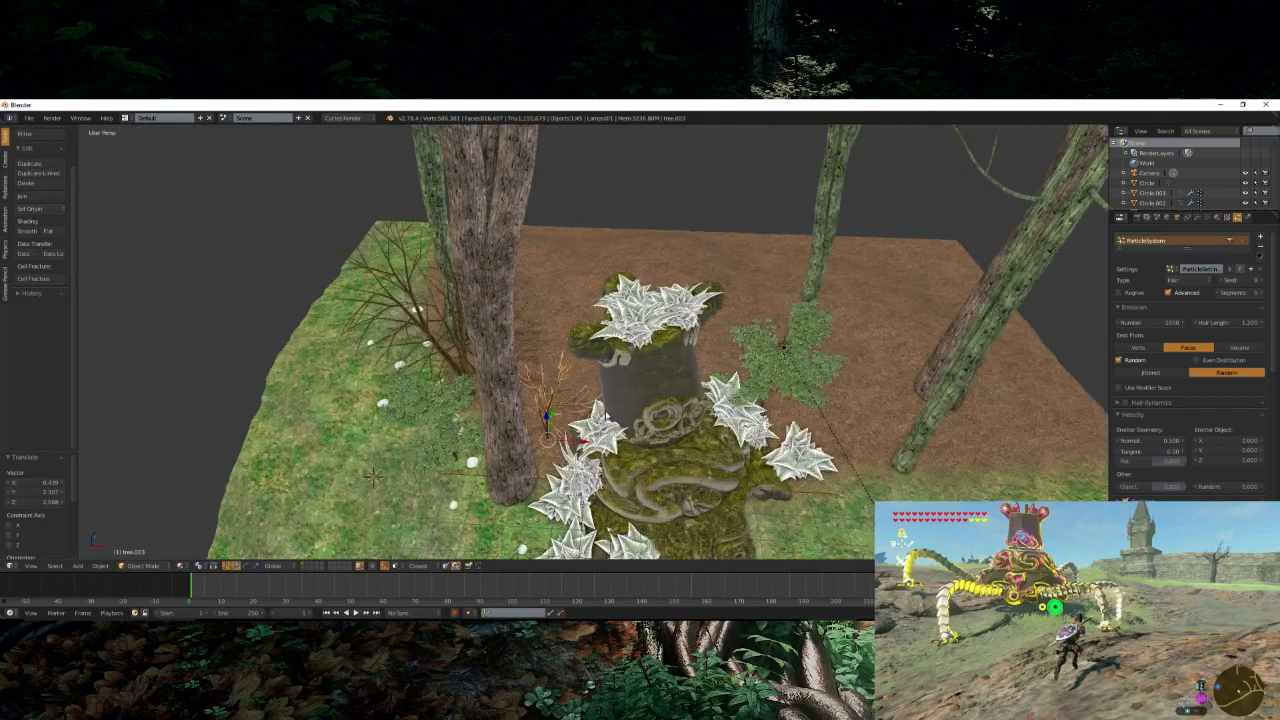
key("F11")
key("Escape")
- Select the lamp beside the sculpture and rotate it about 7.7 degrees around the global Z axis
middle_click_drag(615, 406, 665, 462)
scroll(516, 412, "down", 4)
right_click(662, 327)
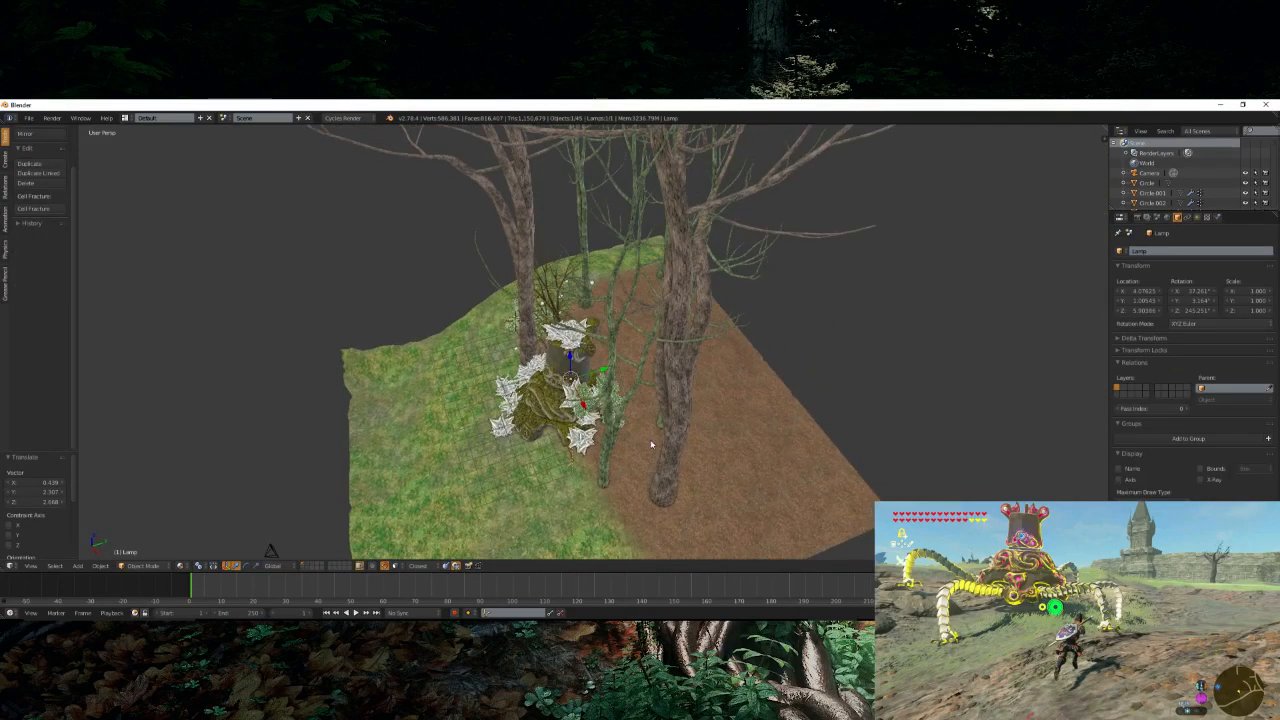
left_click(733, 453)
right_click(731, 450)
scroll(731, 451, "up", 3)
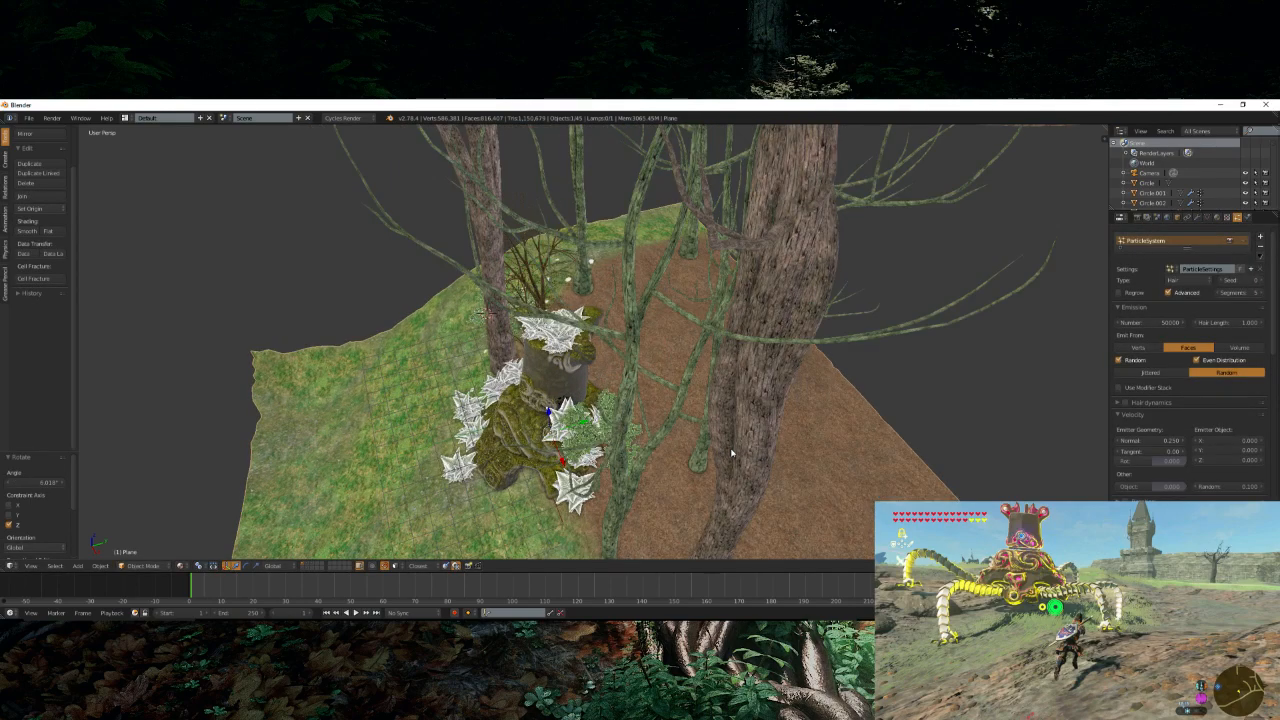
key("ctrl+z")
scroll(731, 453, "up", 1)
scroll(731, 453, "down", 1)
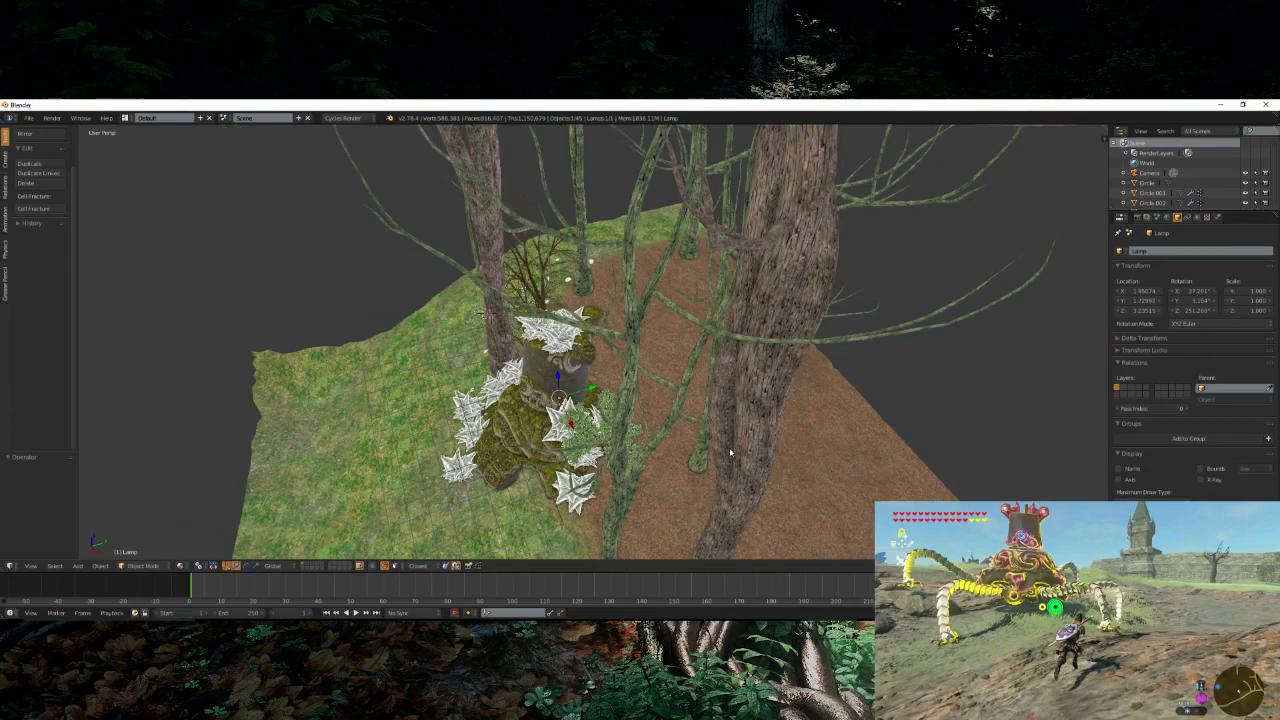
key("ctrl+z")
middle_click_drag(691, 505, 783, 523)
key("r")
left_click(811, 493)
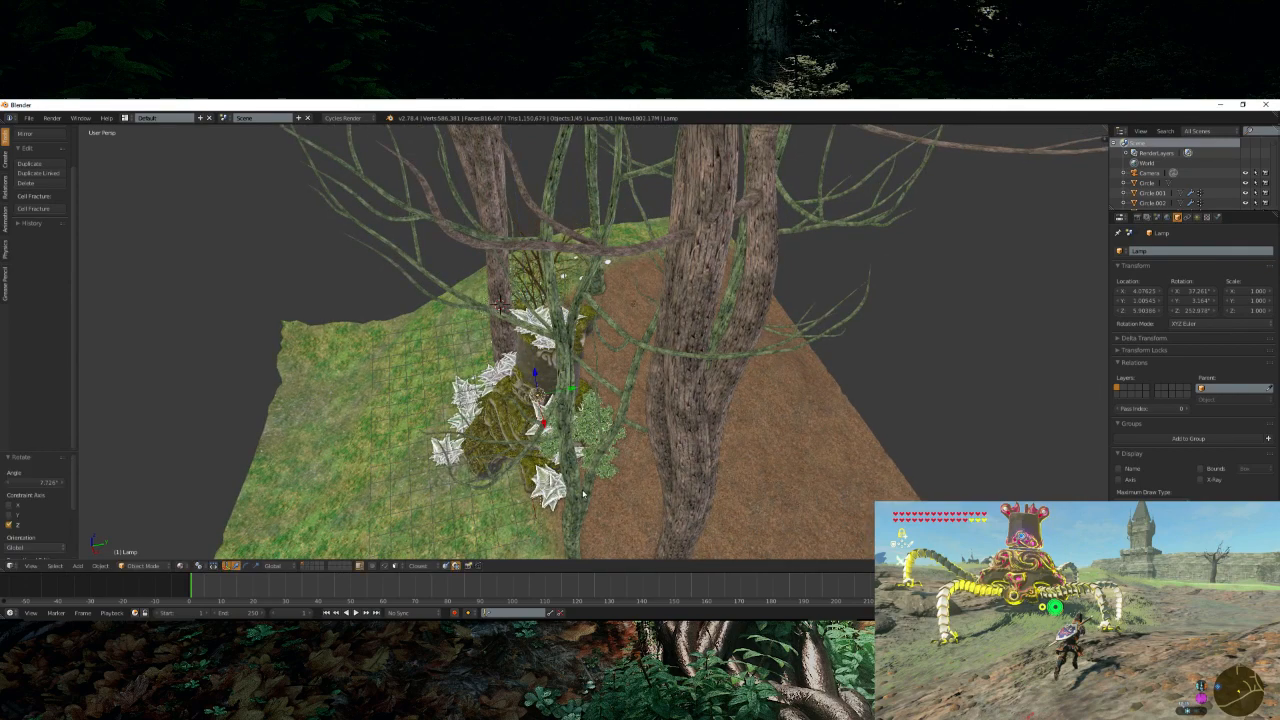
- Move the large brown tree beside the sculpture back along Y toward the bare soil and about 0.26 along X
middle_click_drag(240, 478, 446, 543)
scroll(448, 544, "up", 1)
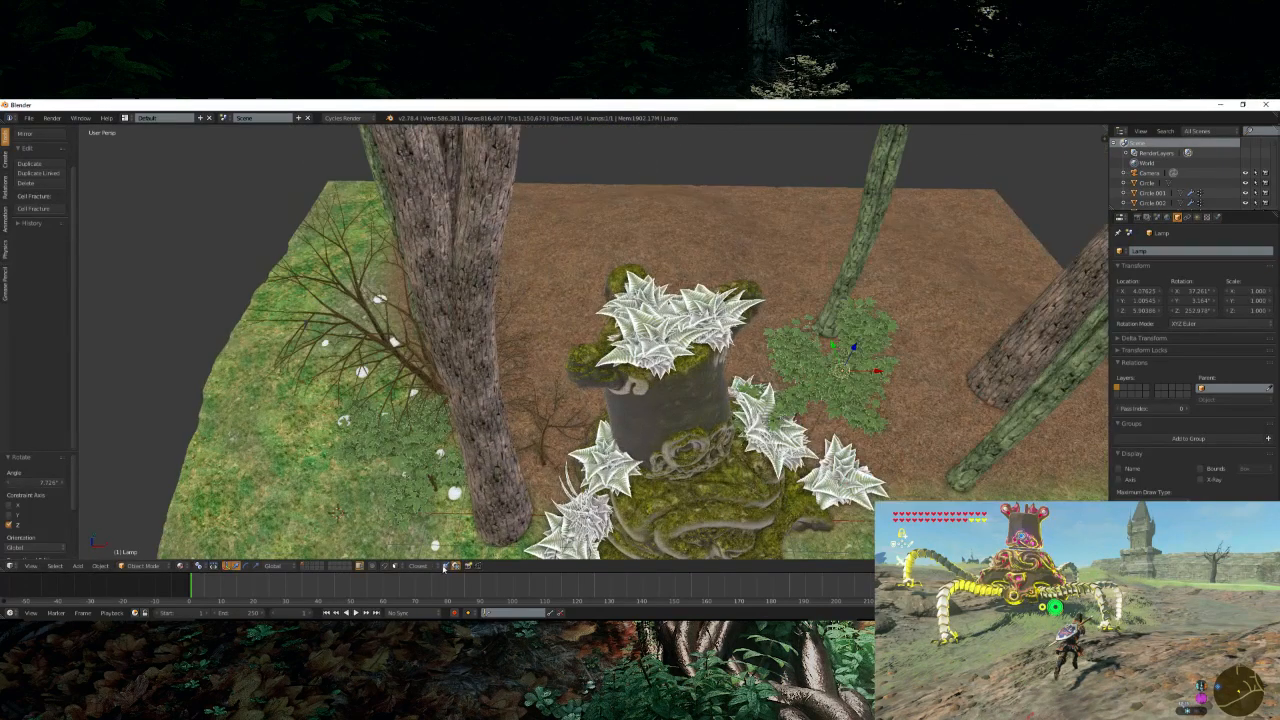
right_click(483, 500)
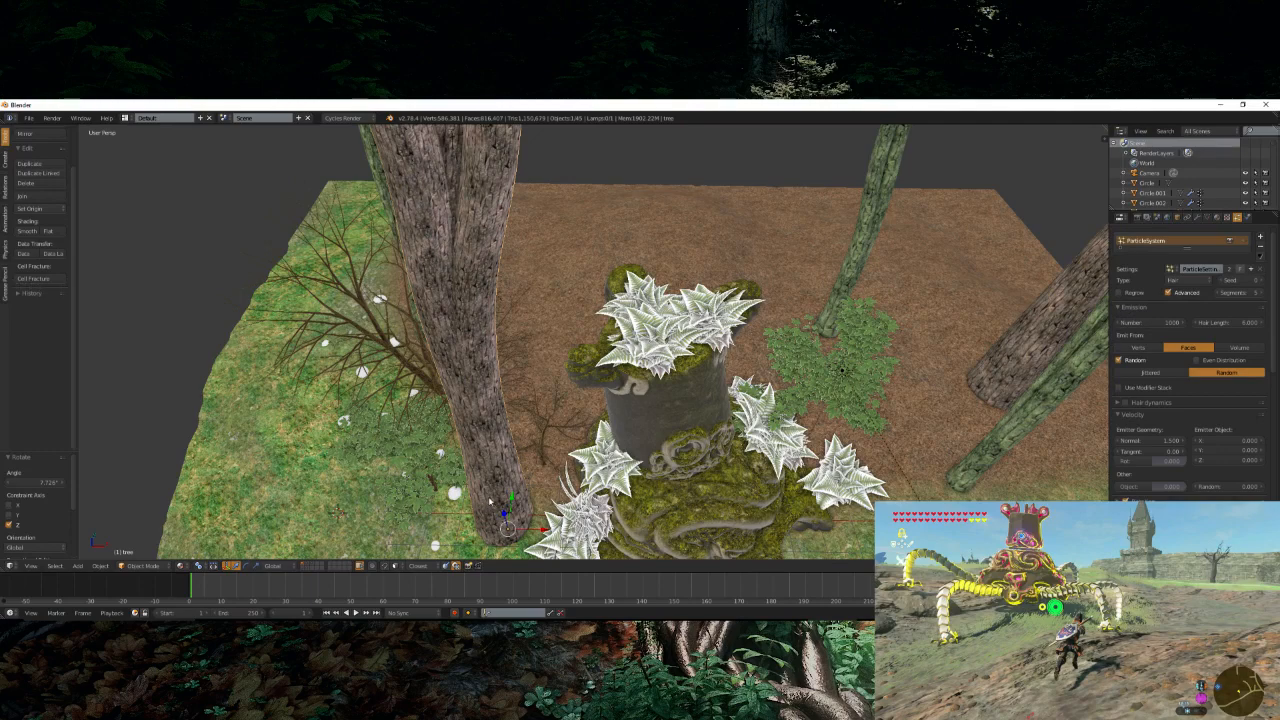
key("g")
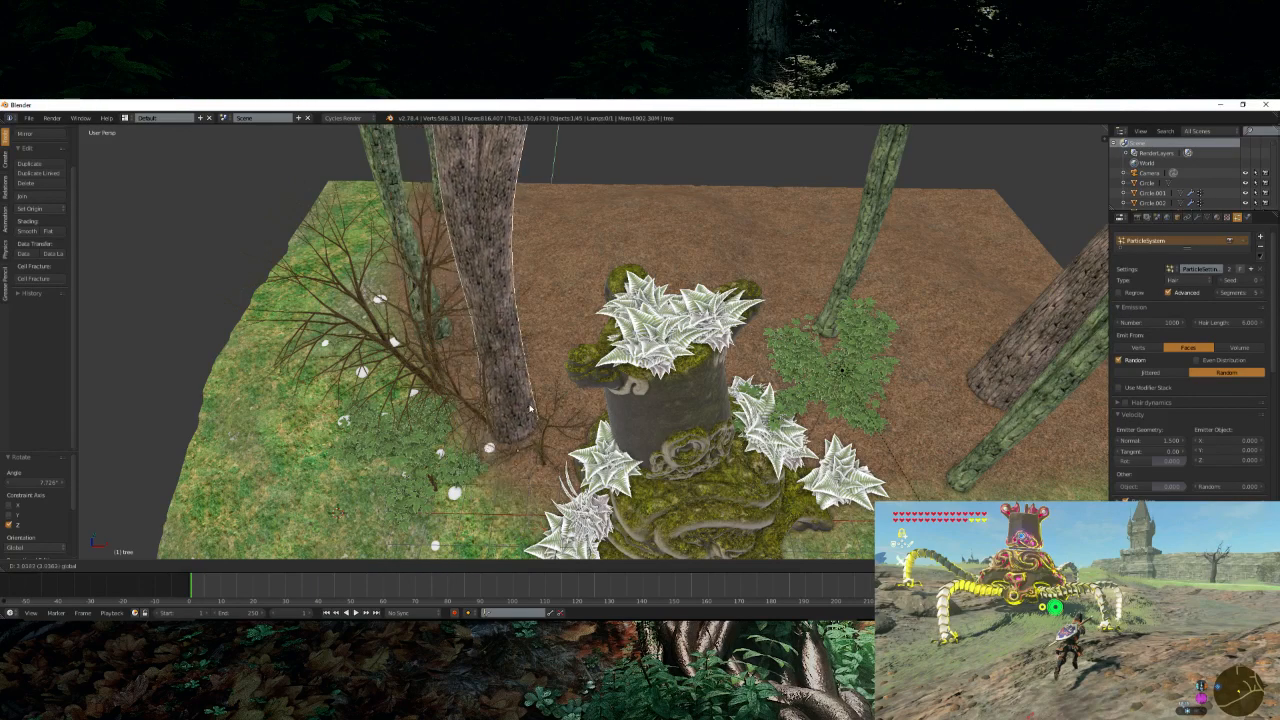
left_click_drag(531, 408, 532, 402)
left_click_drag(557, 447, 565, 451)
scroll(565, 452, "up", 3)
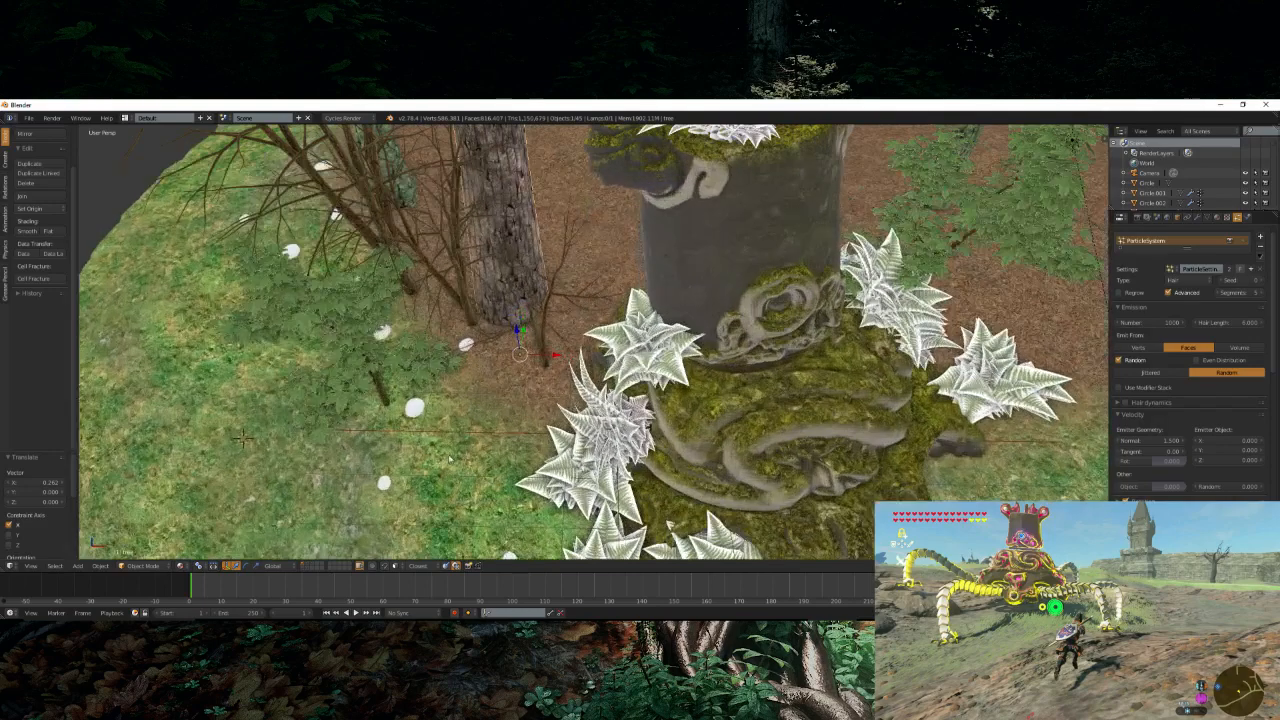
- Duplicate the small white fern emitter disc beside the leafy bush and place copies on the soil near the sculpture's ferns
right_click(418, 416)
scroll(419, 418, "up", 1)
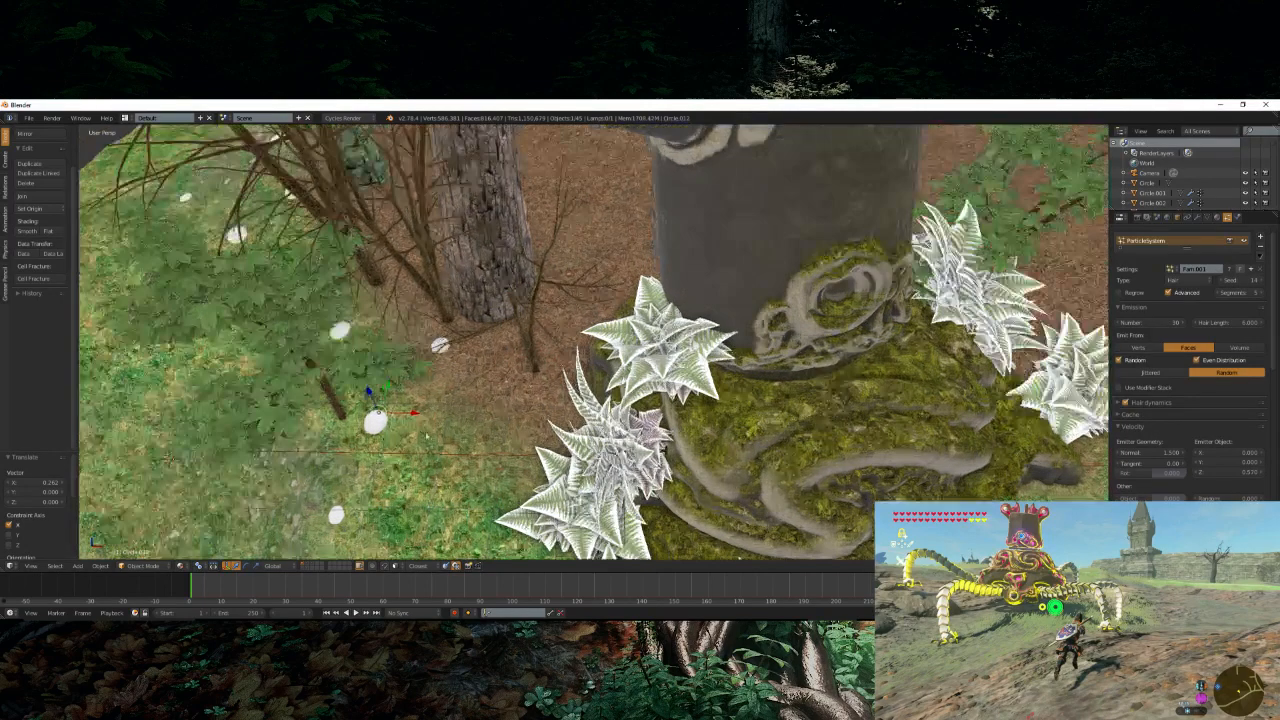
key("shift+d")
right_click(501, 421)
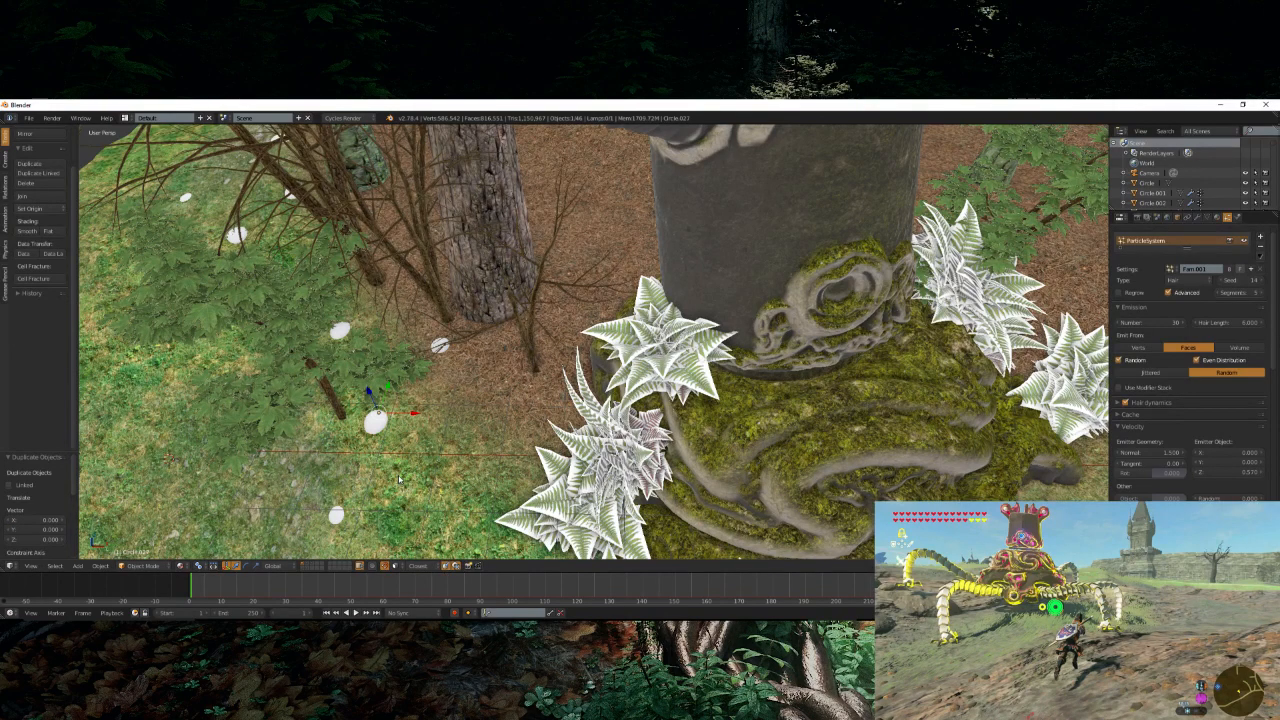
key("g")
left_click(487, 443)
middle_click_drag(487, 443, 534, 408)
key("shift+d")
left_click(622, 428)
- Place four more copies of the emitter disc across the grass between the leafy bush and the sculpture's ferns
key("shift+d")
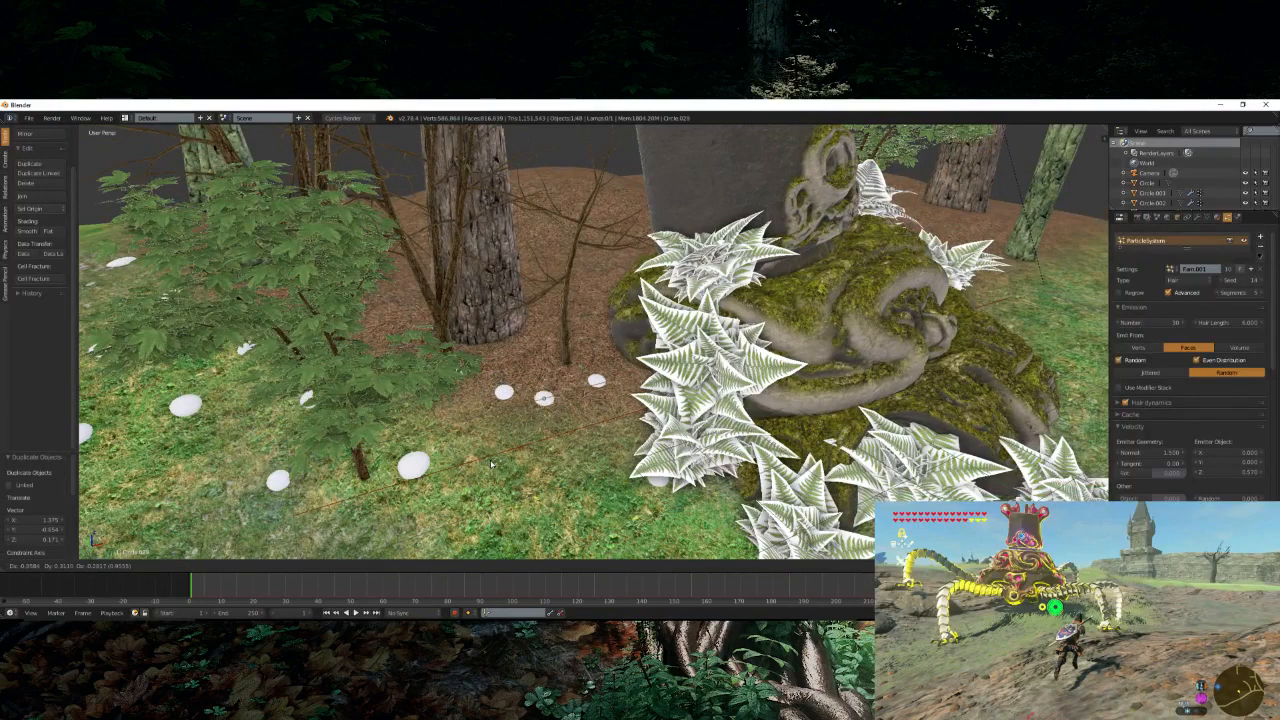
left_click(537, 488)
key("shift+d")
left_click(623, 529)
key("shift+d")
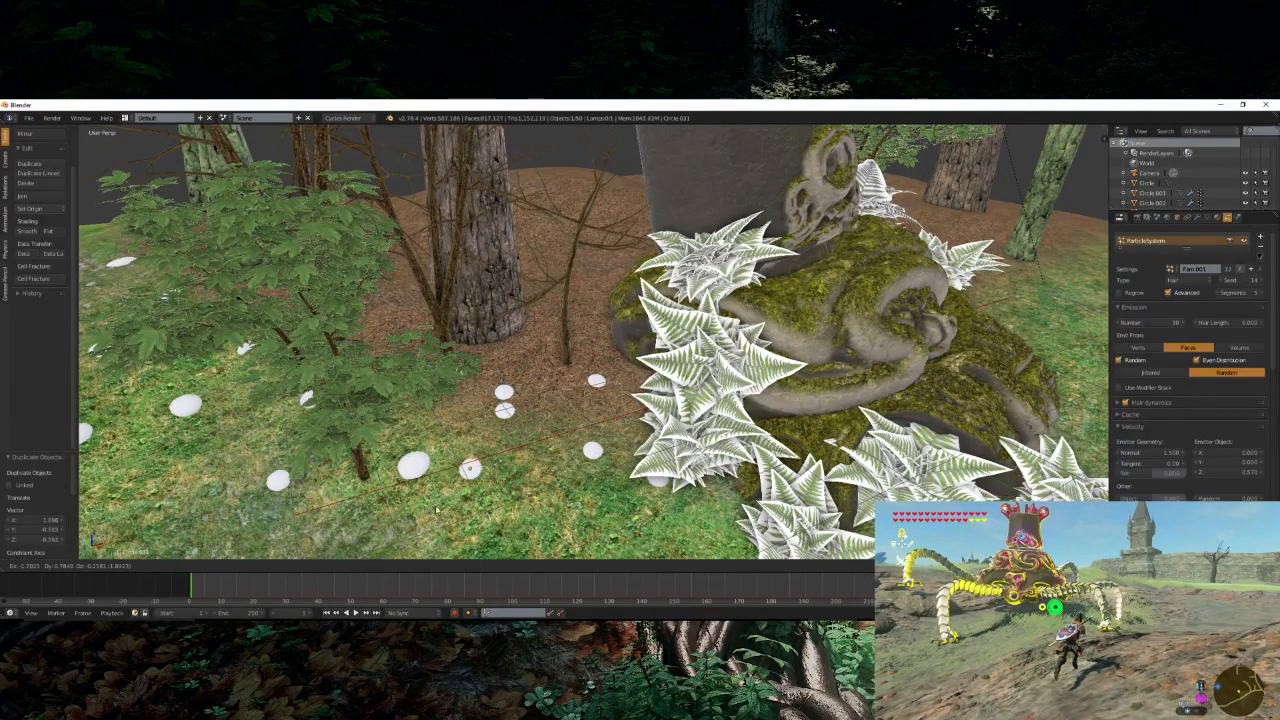
left_click(501, 546)
scroll(558, 468, "down", 3)
key("shift+d")
left_click(655, 491)
- Fill the remaining gaps in front of the ferns with four further disc copies and check them from the camera
key("shift+d")
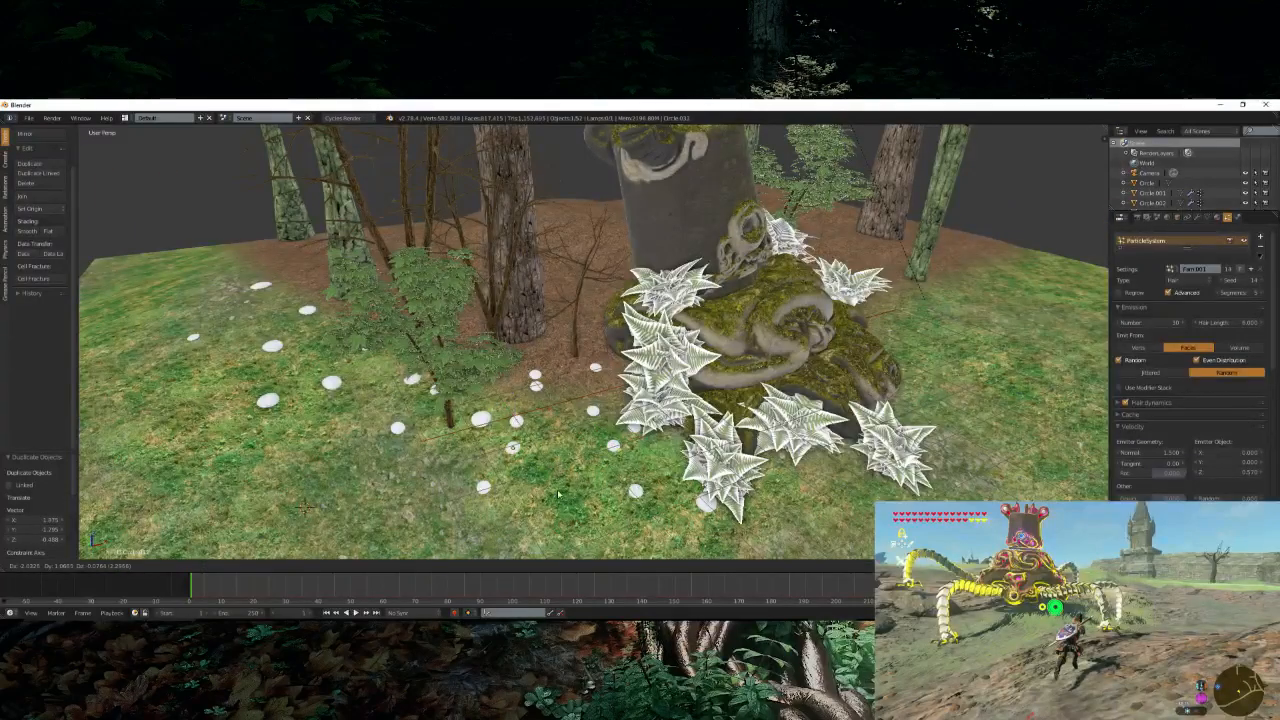
left_click(555, 492)
key("shift+d")
left_click(580, 444)
key("shift+d")
left_click(645, 505)
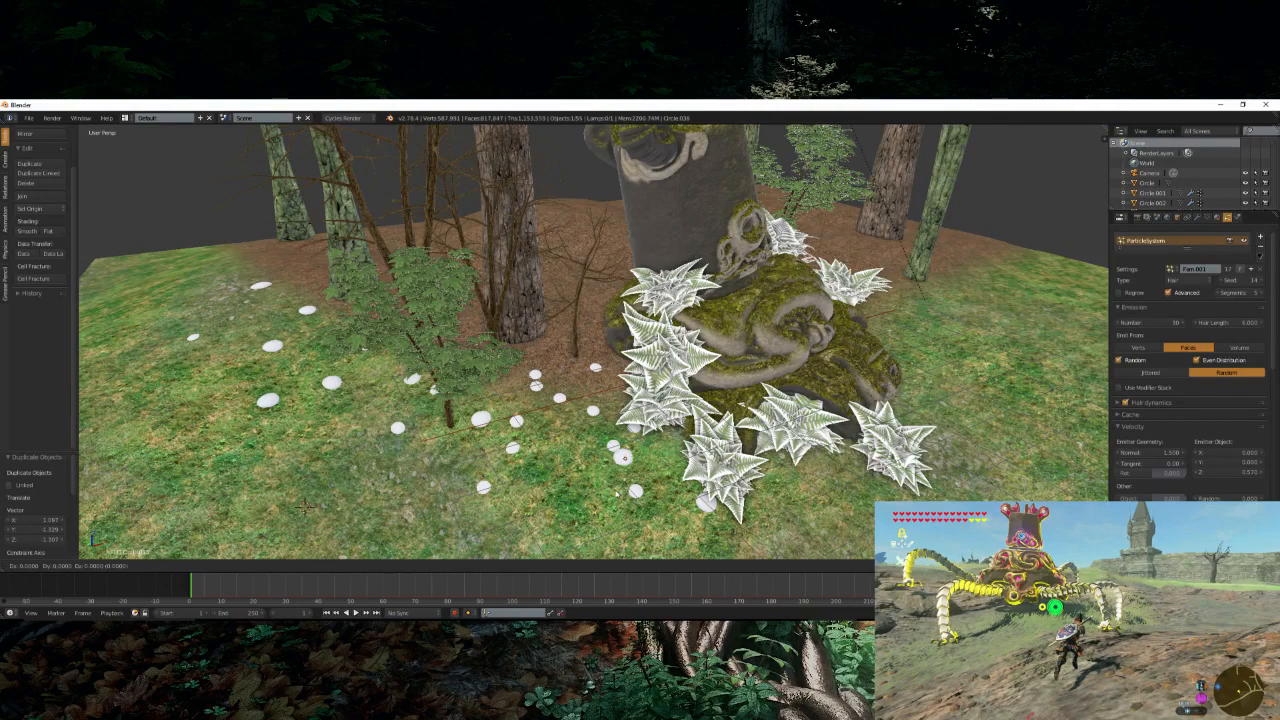
key("shift+d")
left_click(596, 488)
key("KP_0")
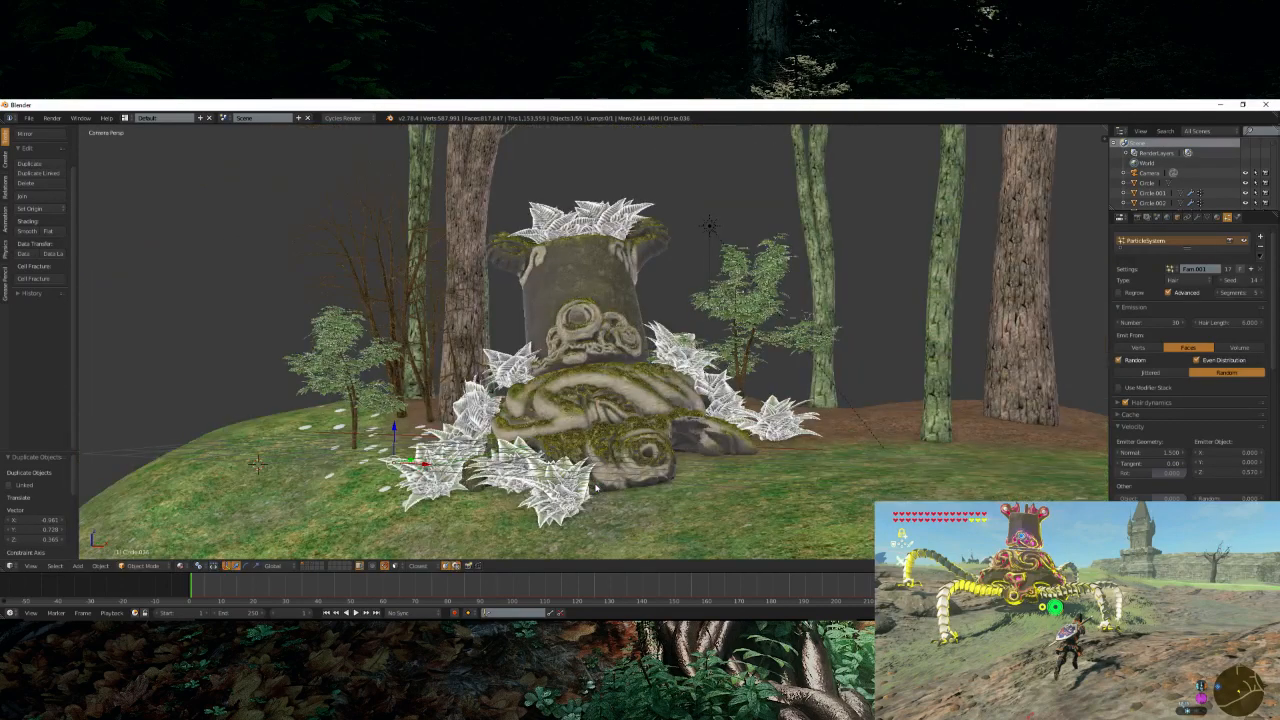
- Select the bare-branched tree behind the bush, show its leaf particles and set their number to 8000
scroll(611, 476, "down", 2)
middle_click_drag(611, 476, 498, 414)
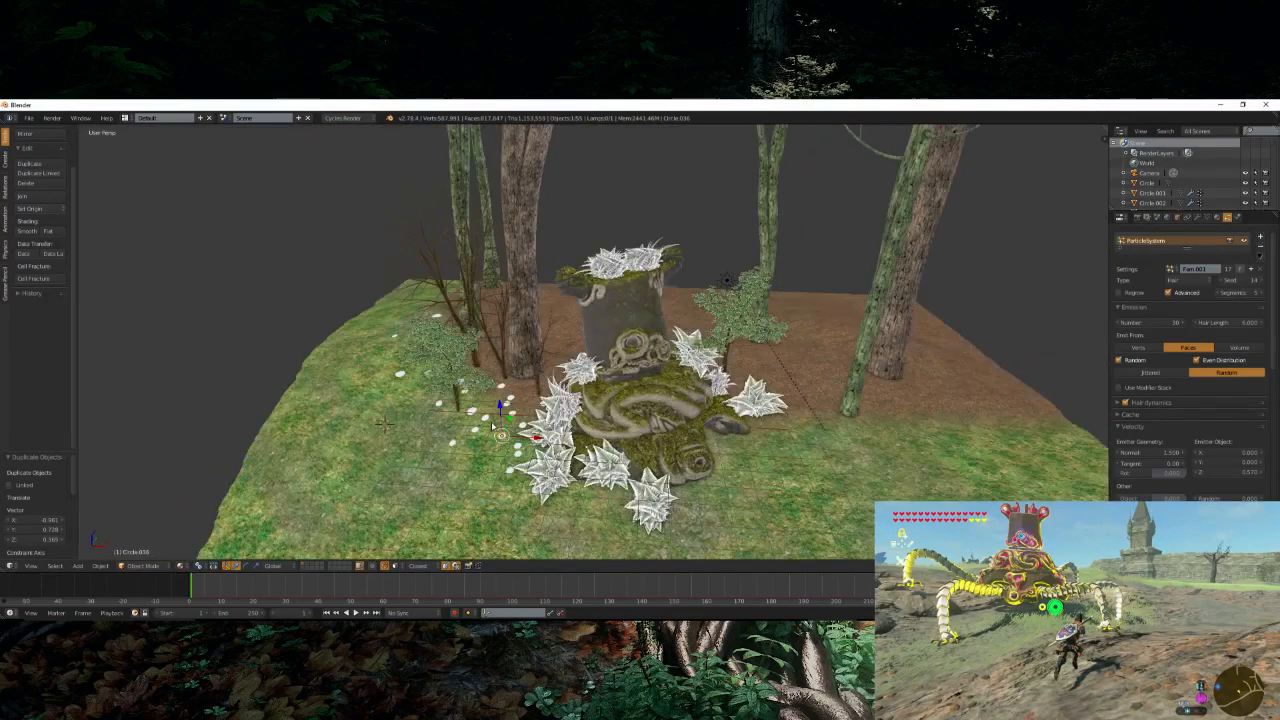
right_click(498, 414)
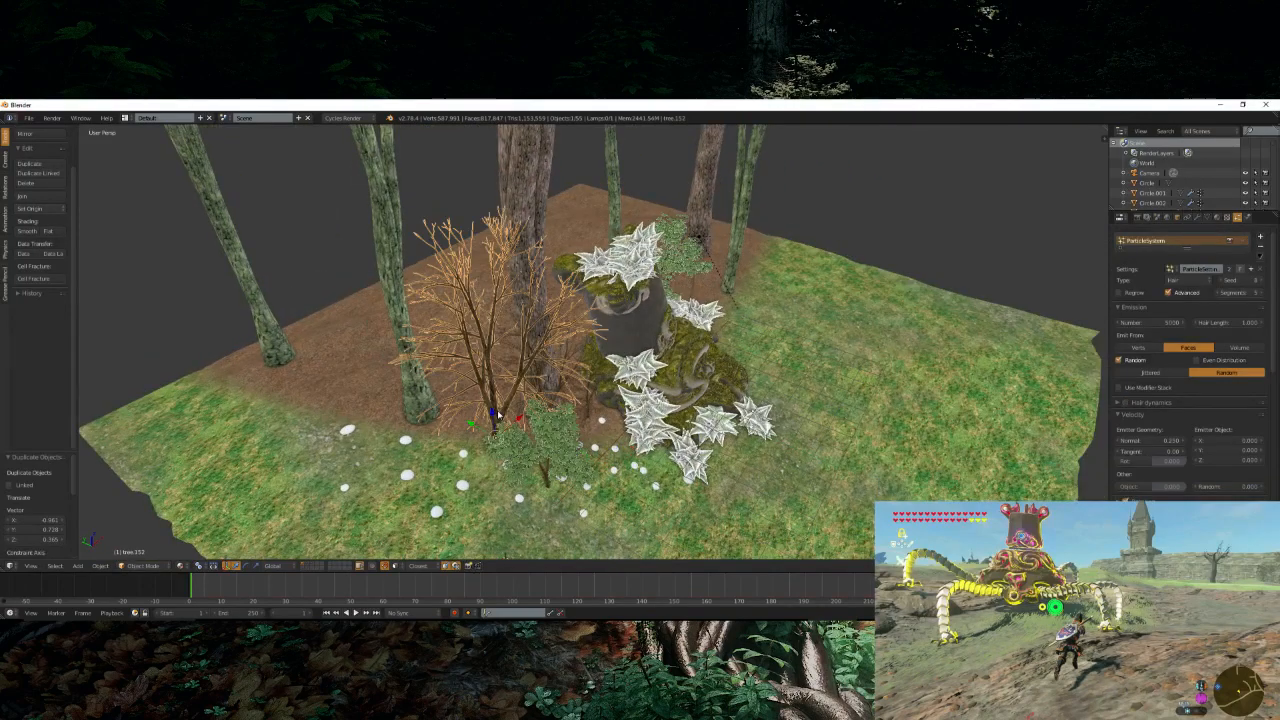
left_click(1245, 241)
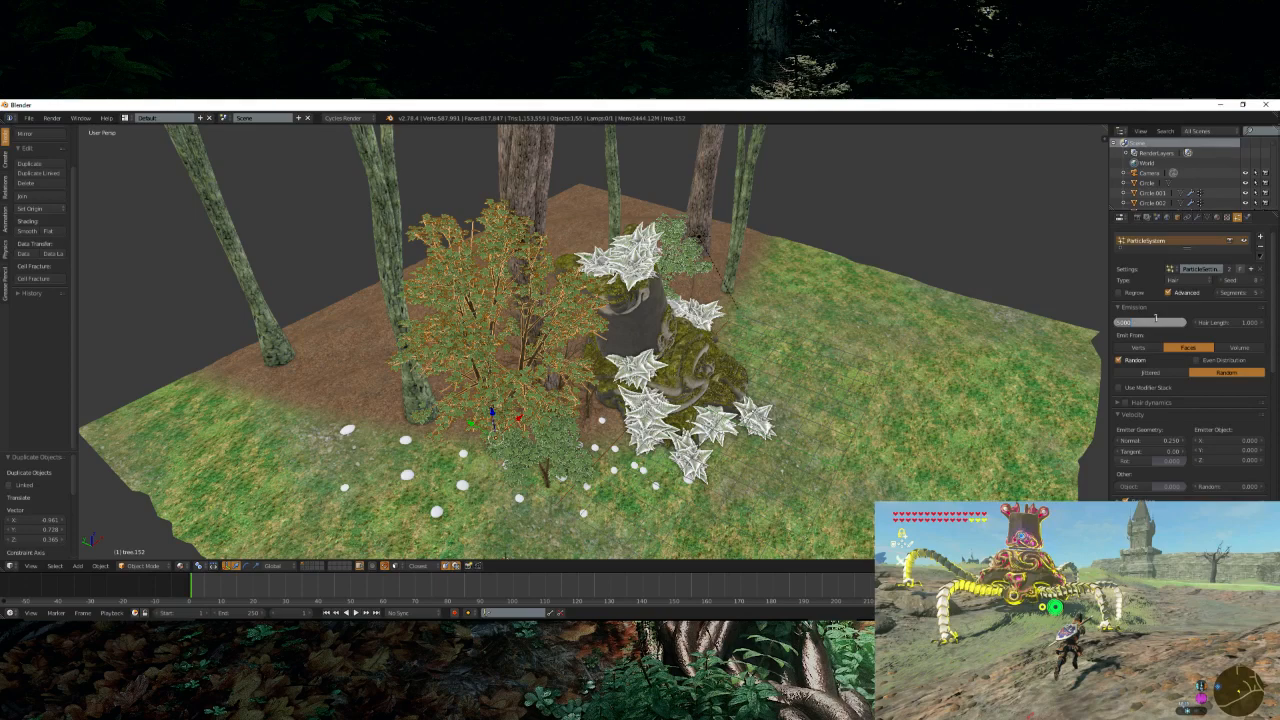
type("8000")
key("Return")
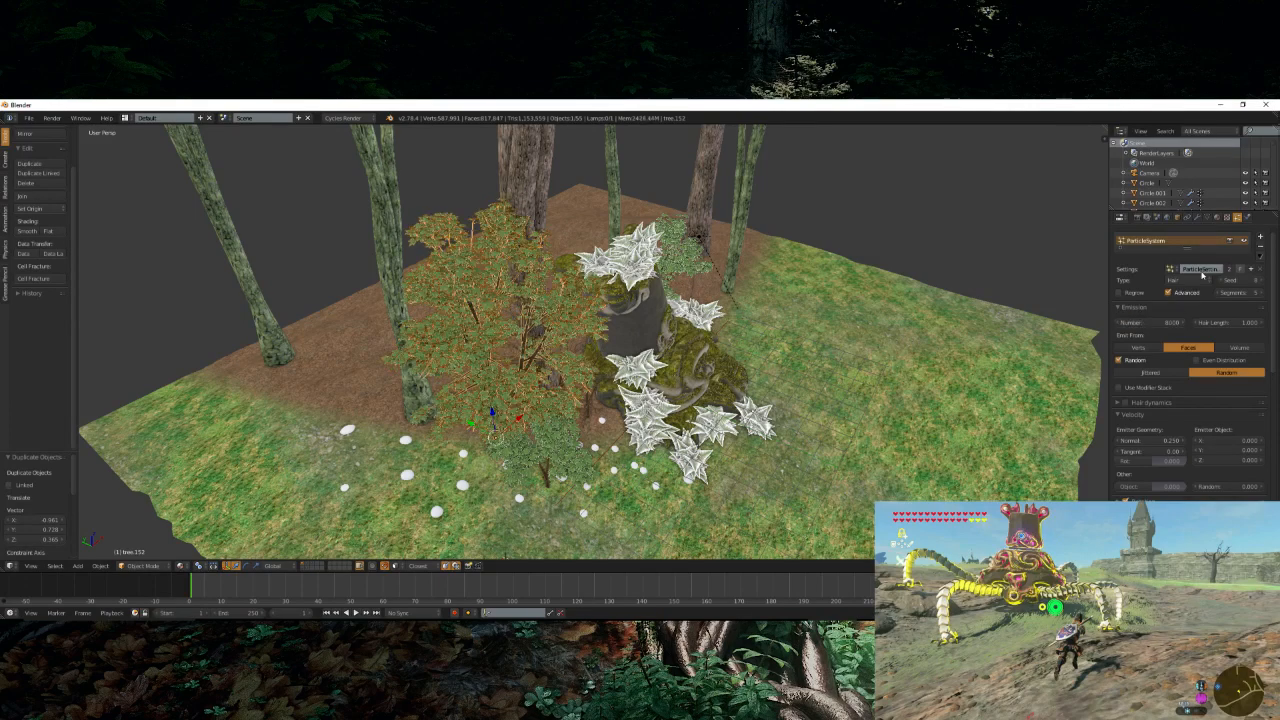
- Set the tree's leaf particle number to 10000 and hide its particles in the viewport
left_click(1140, 323)
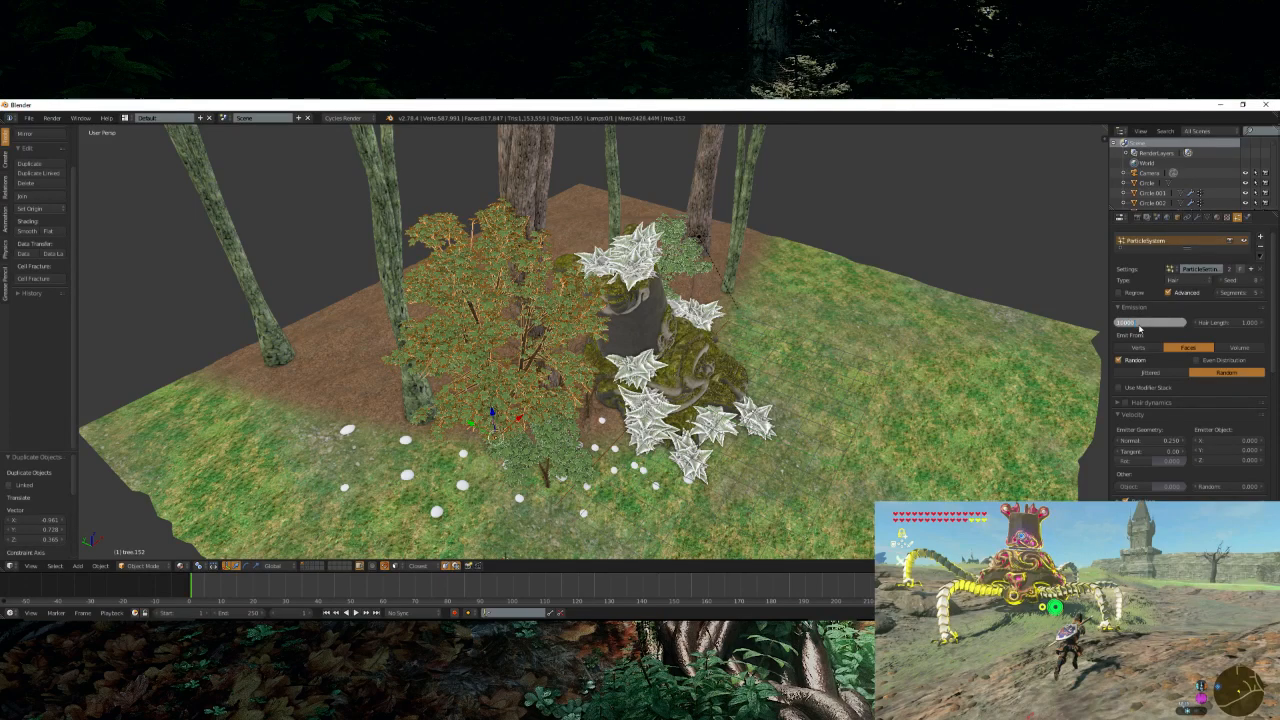
type("10000")
key("Return")
left_click(1244, 242)
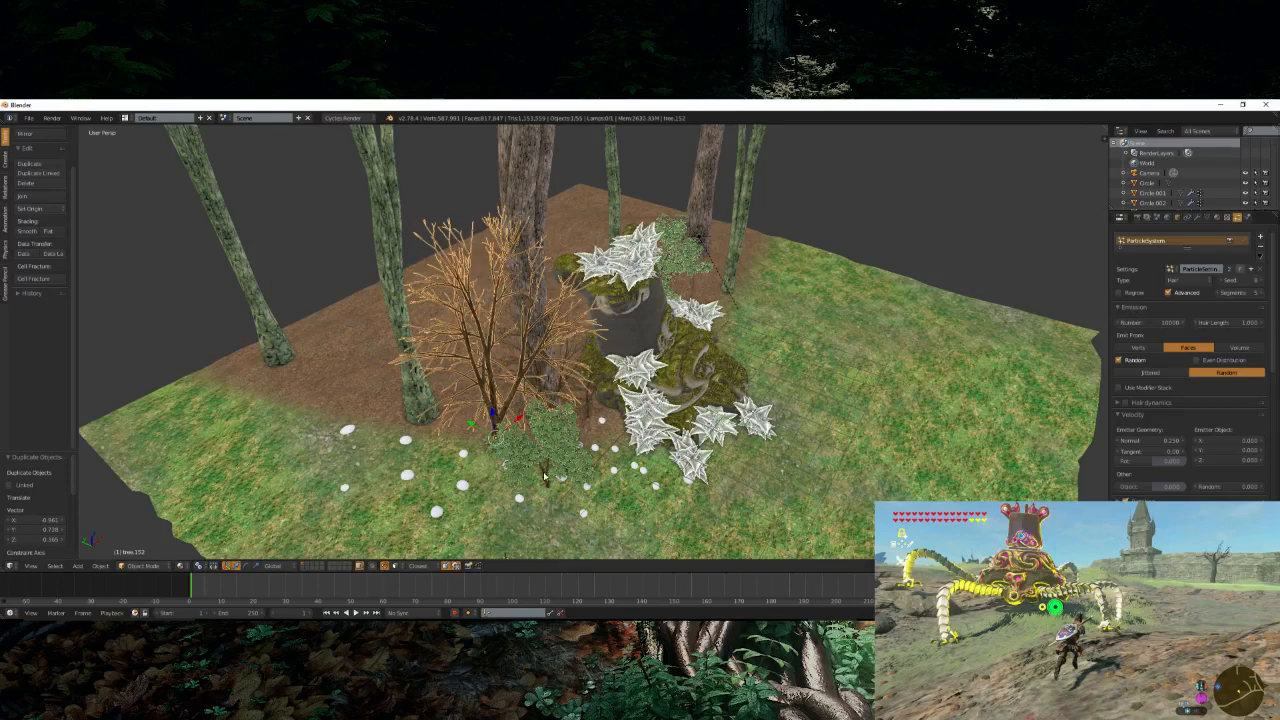
- Move the bare-branched tree back onto the soil between the trunks, about 1.44 along Y and 0.13 along X
middle_click_drag(545, 475, 578, 492)
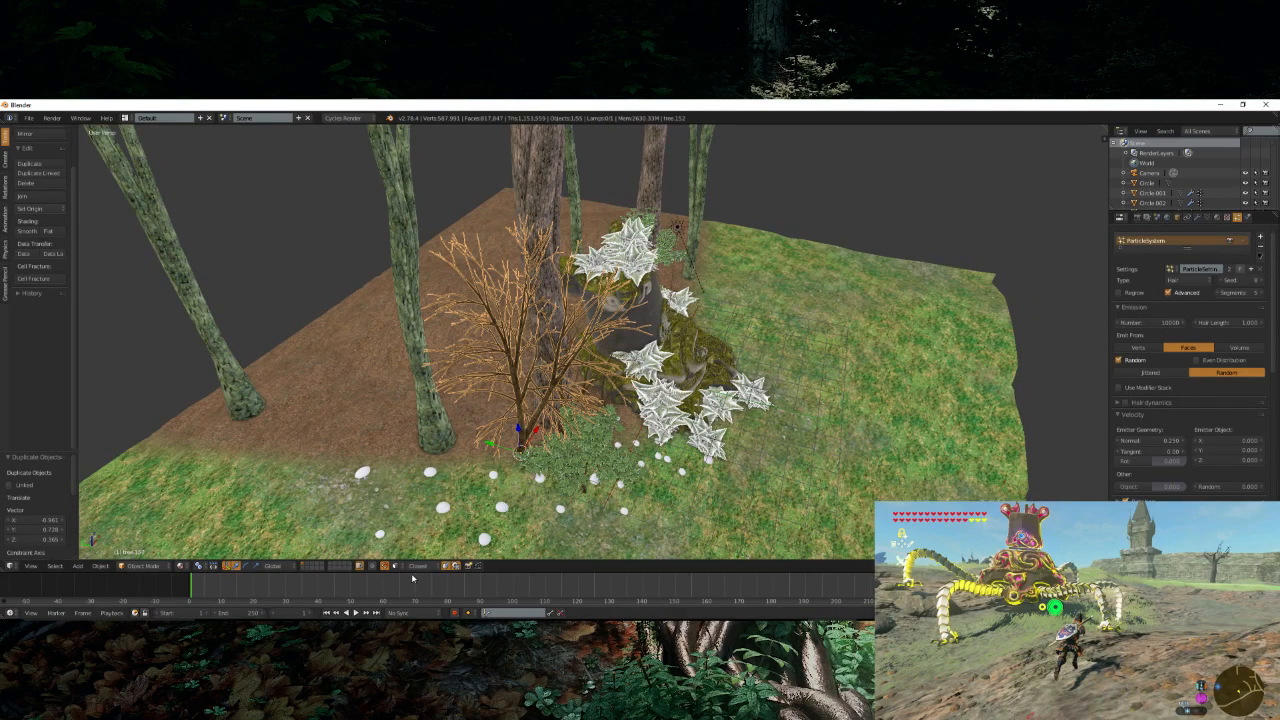
key("g")
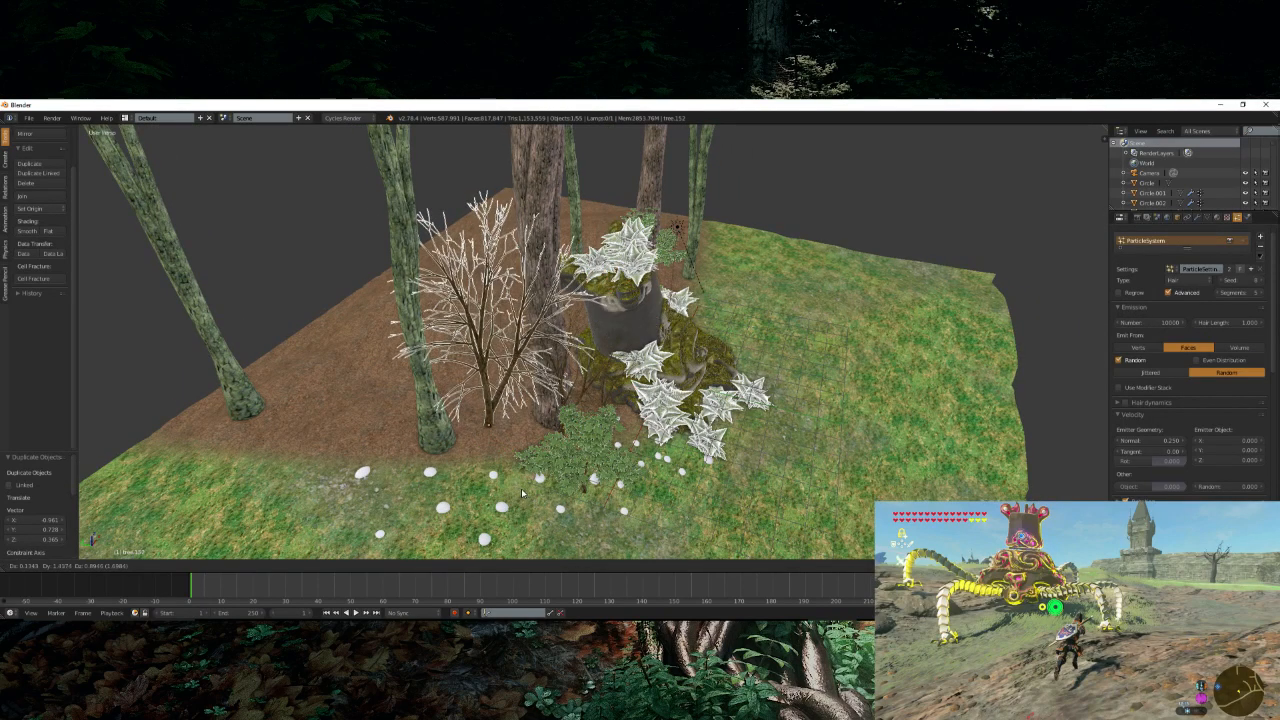
left_click(580, 463)
- Move the small leafy bush about 2.05 along Y toward the soil edge and hide its leaf particles in the viewport
right_click(592, 474)
key("g")
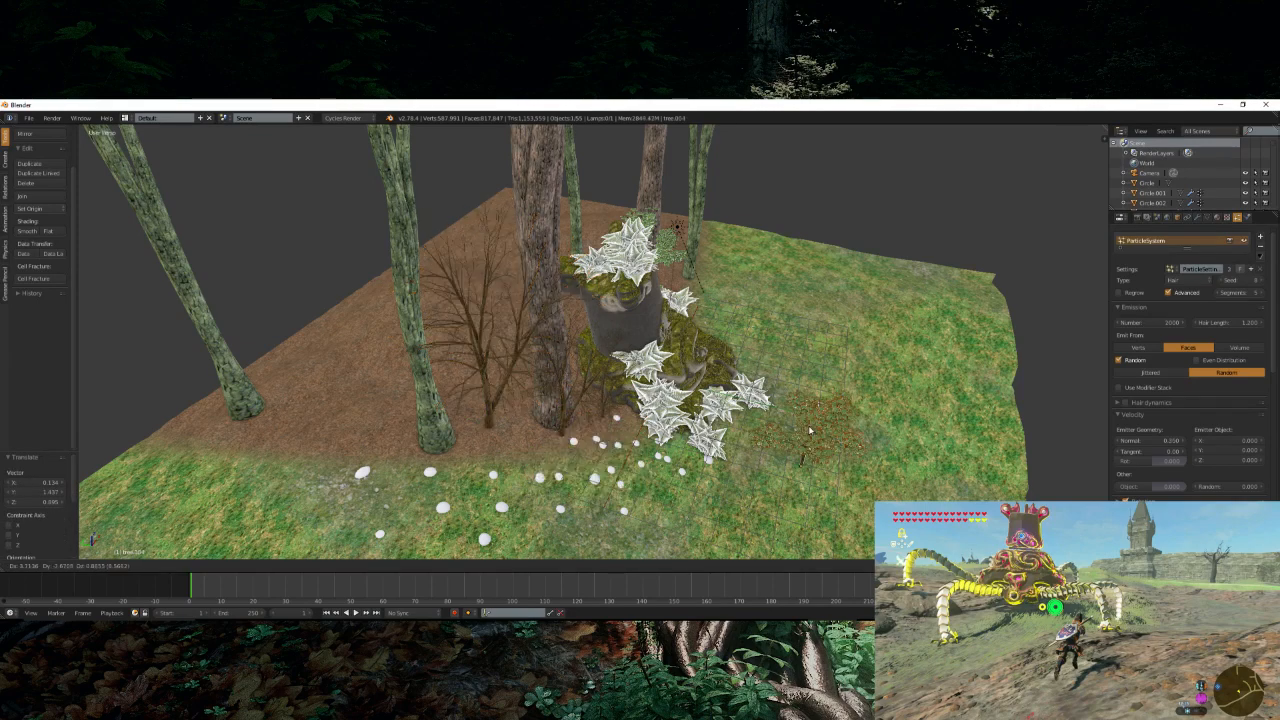
left_click(698, 451)
left_click(1244, 241)
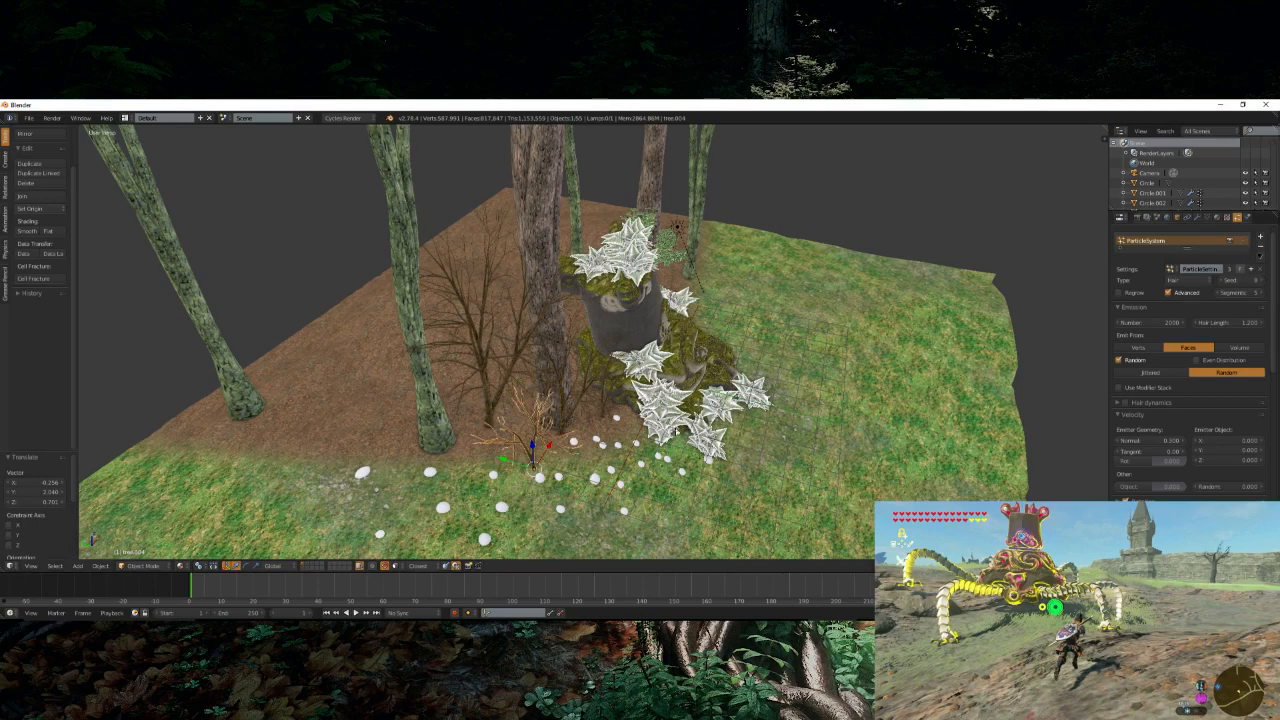
- Duplicate the small bush, place the copy beside the green trunk and rotate it around the global Z axis
middle_click_drag(626, 515, 634, 480)
key("shift+d")
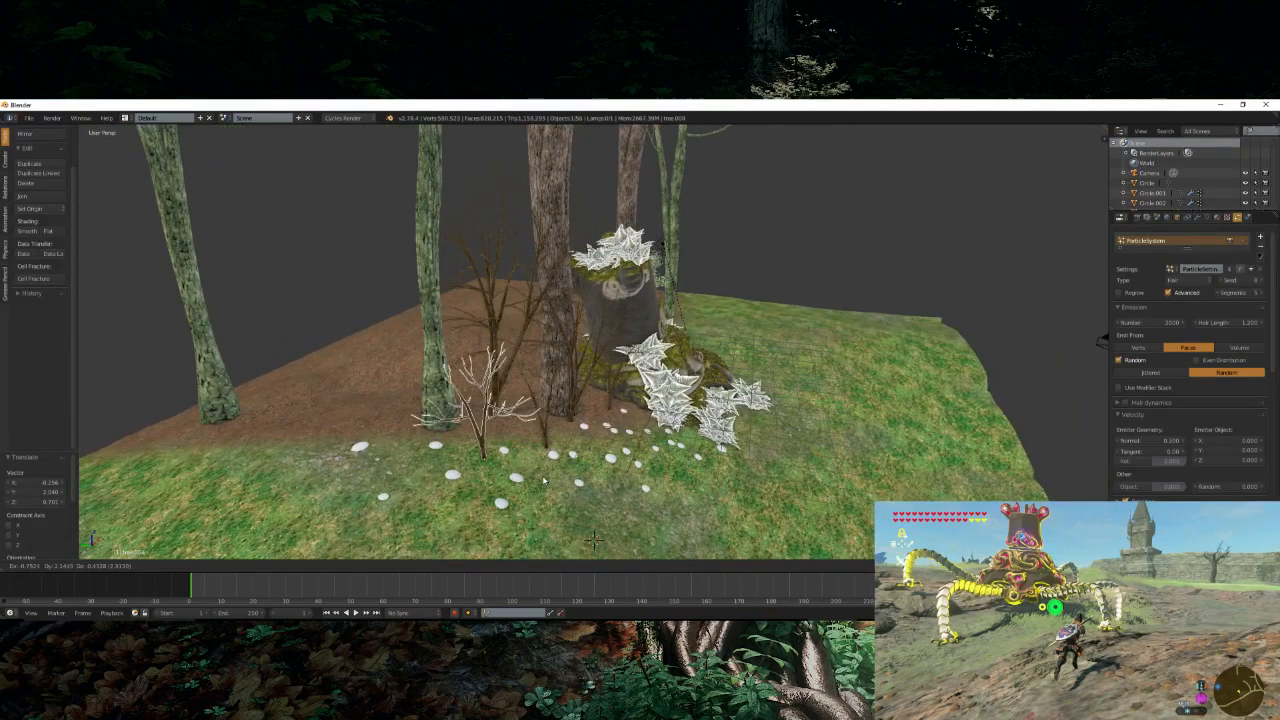
left_click(546, 479)
key("r")
key("z")
left_click(498, 517)
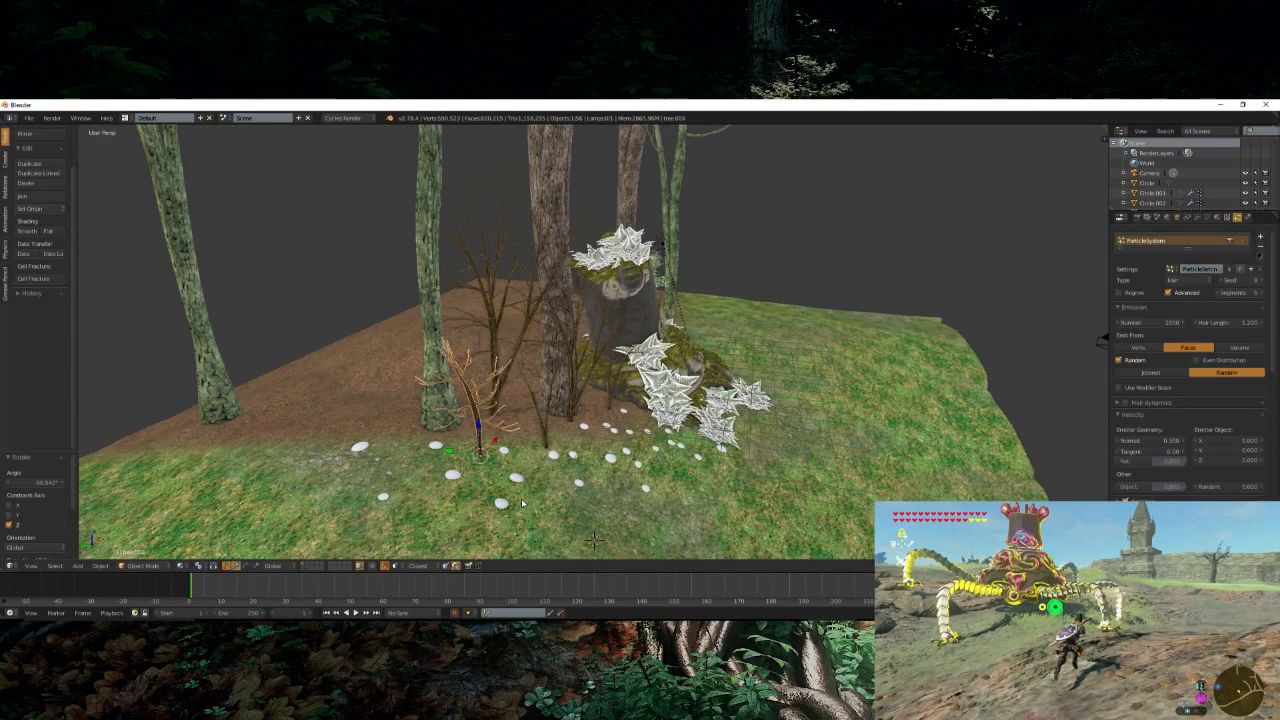
- Duplicate the bush again onto the far side of the green trunk and rotate it about -53 degrees around Z
key("shift+d")
left_click(440, 490)
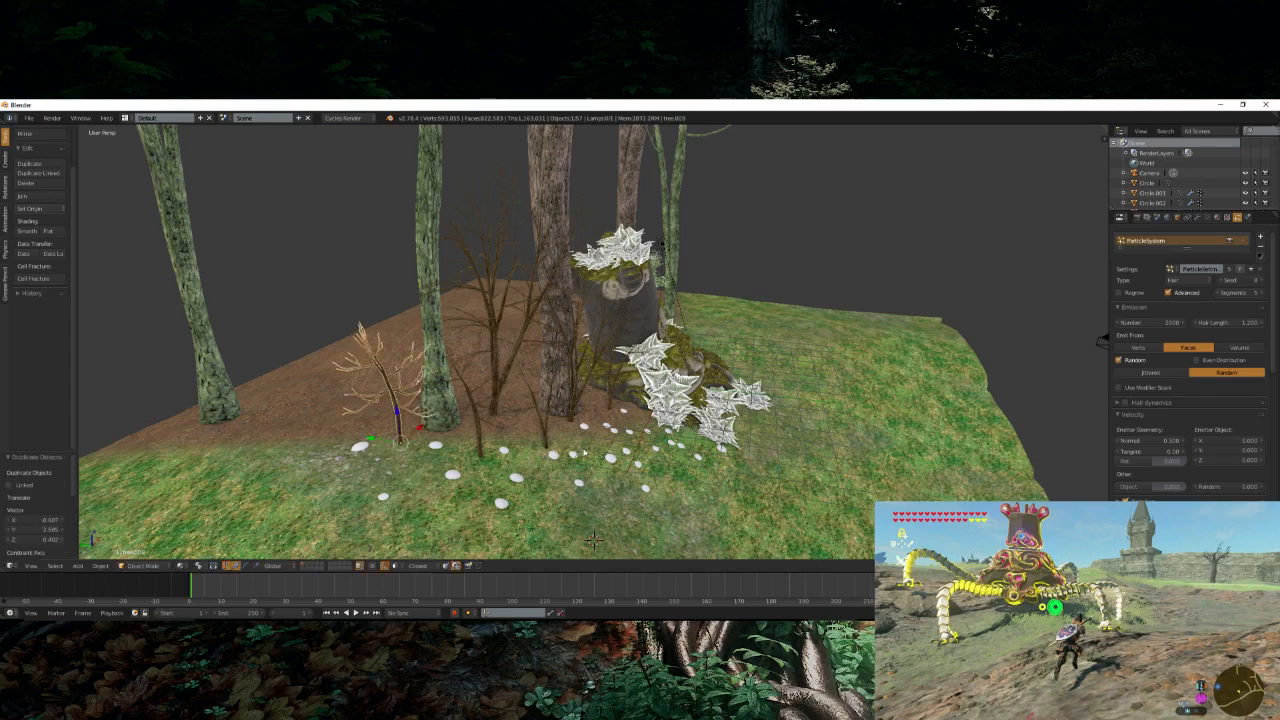
key("r")
key("z")
left_click(445, 496)
key("KP_0")
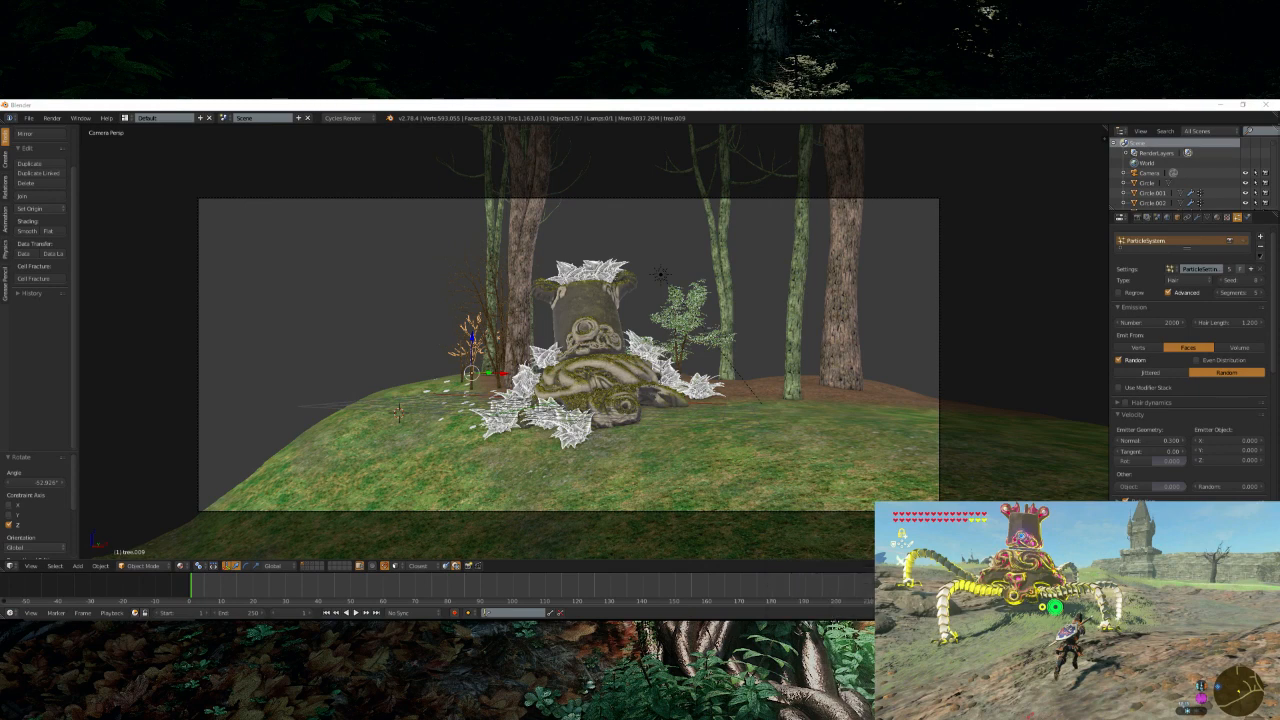
- Launch a second Blender window and open the recent nature assets project
right_click(832, 628)
left_click(834, 577)
right_click(832, 628)
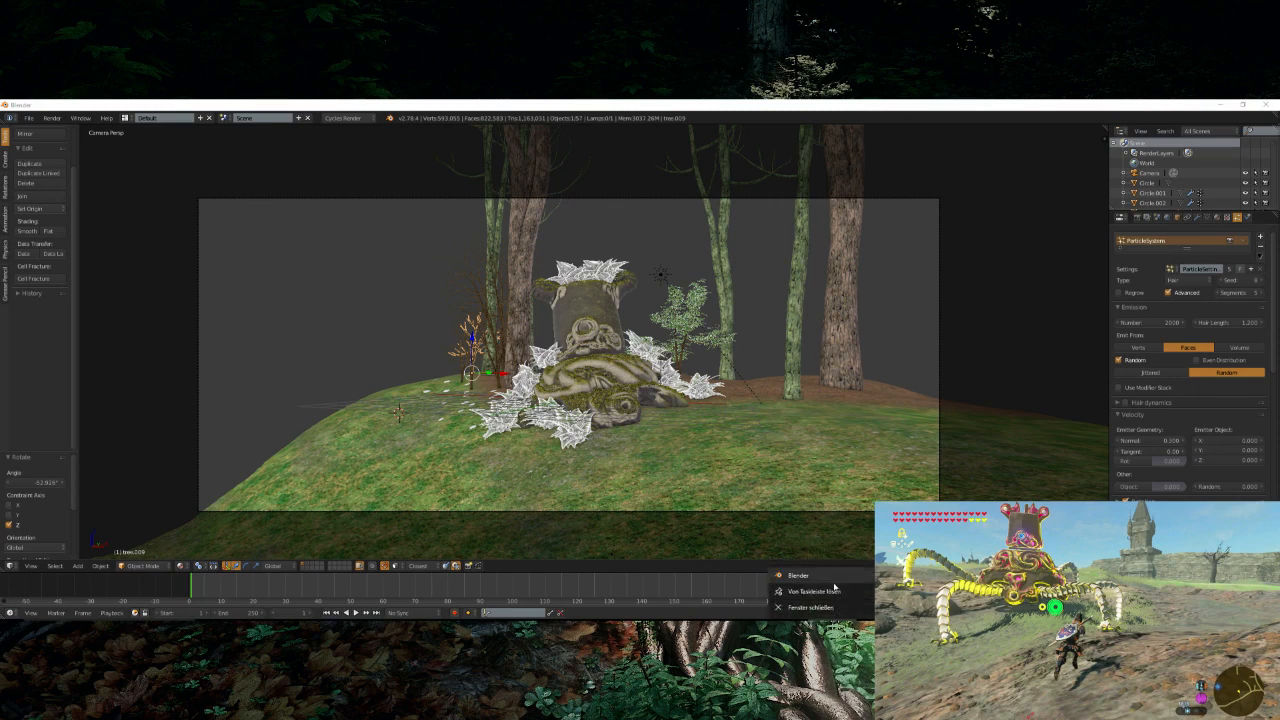
left_click(833, 578)
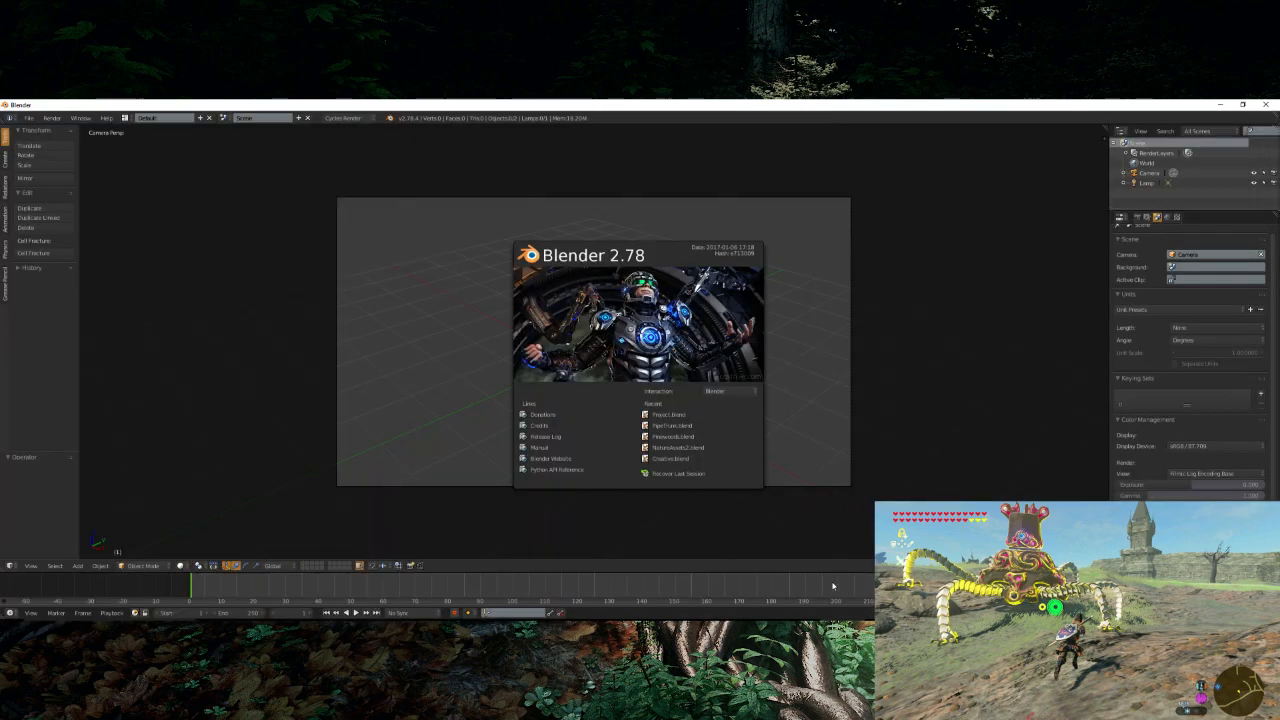
left_click(678, 447)
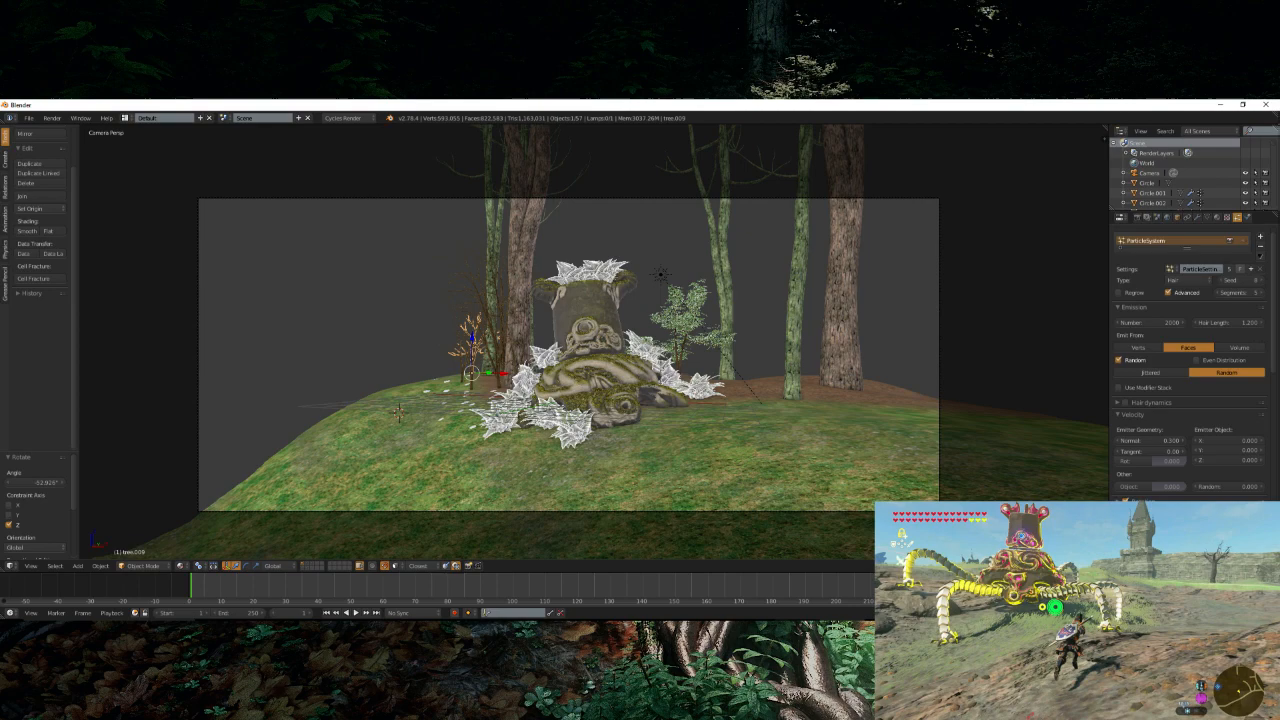
- Examine the partial render up close for the sculpture's lighting, foliage and grass, and return to the viewport
scroll(634, 406, "down", 4)
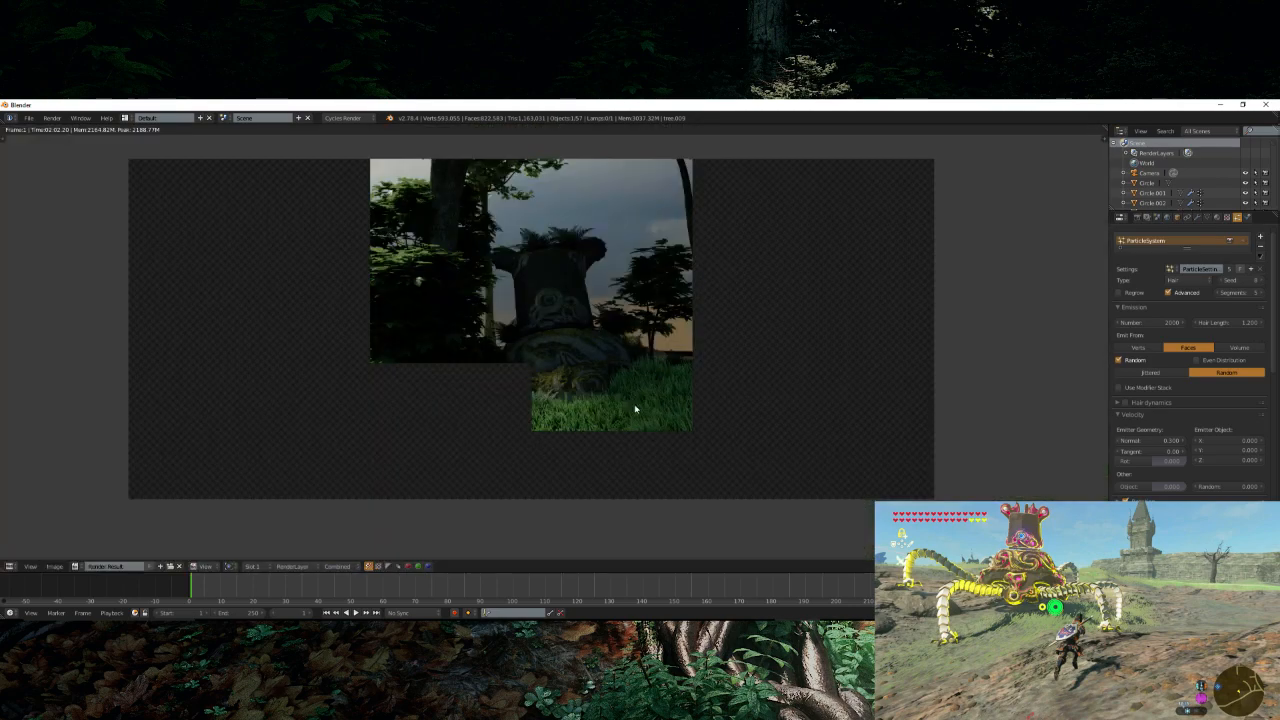
scroll(634, 408, "down", 2)
scroll(634, 408, "up", 5)
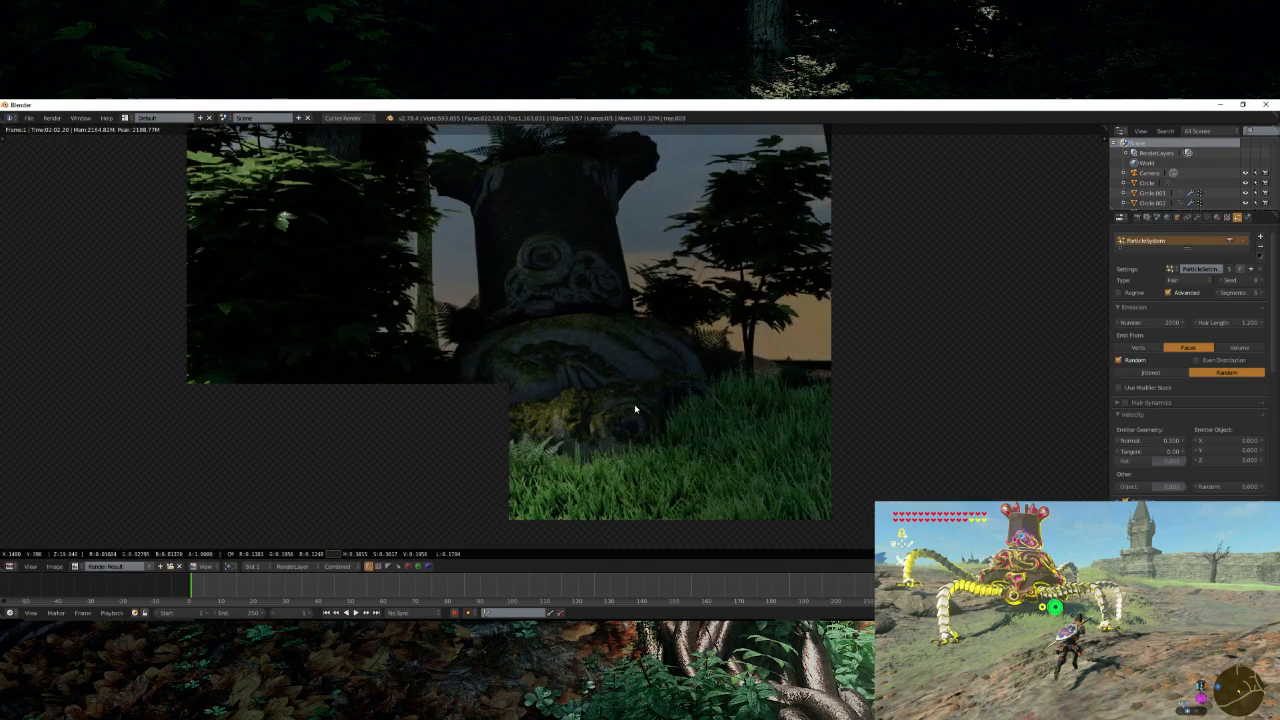
scroll(634, 408, "down", 4)
scroll(633, 407, "up", 3)
scroll(633, 407, "up", 2)
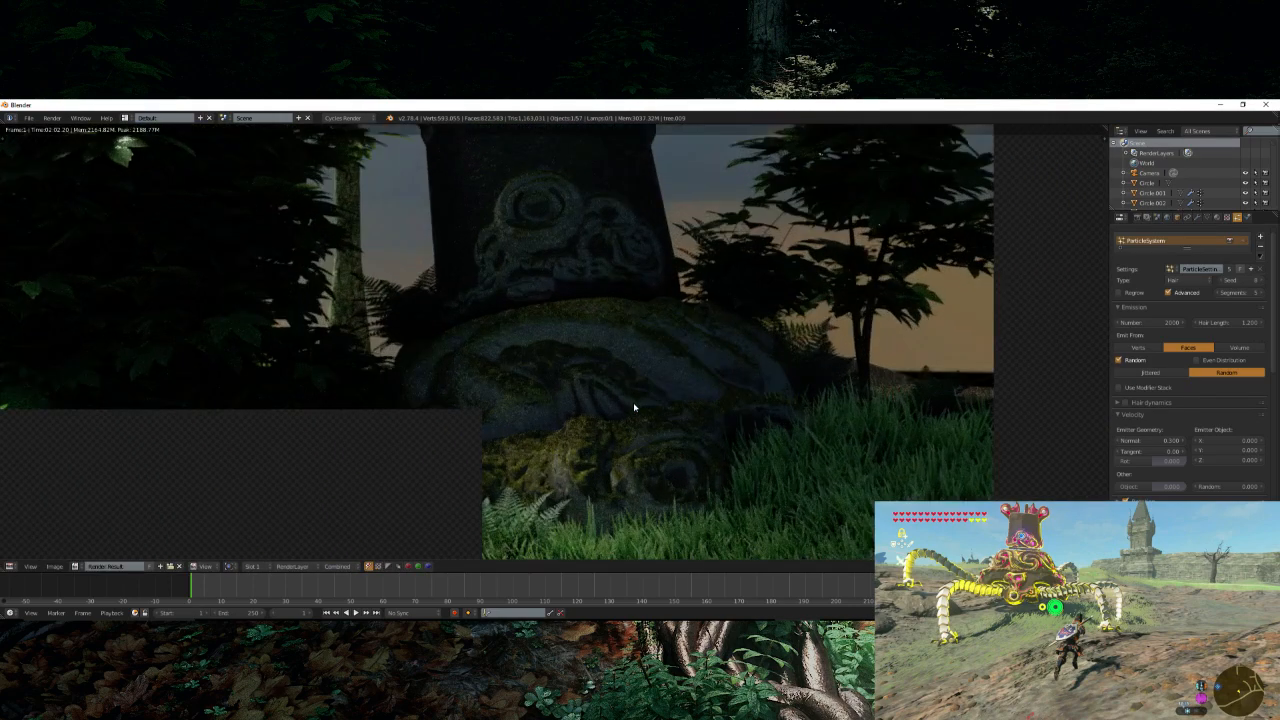
scroll(633, 407, "down", 5)
scroll(633, 402, "up", 3)
key("Escape")
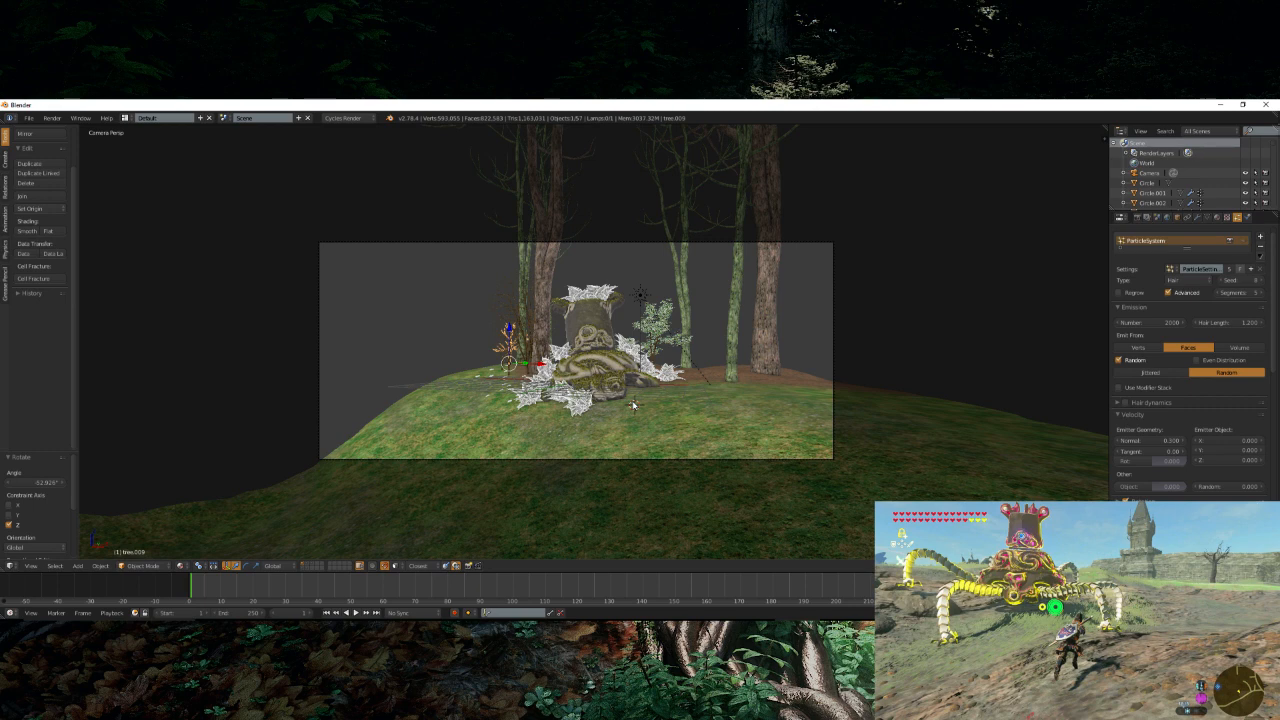
- Select the sun lamp beside the sculpture and change its emission strength
right_click(638, 294)
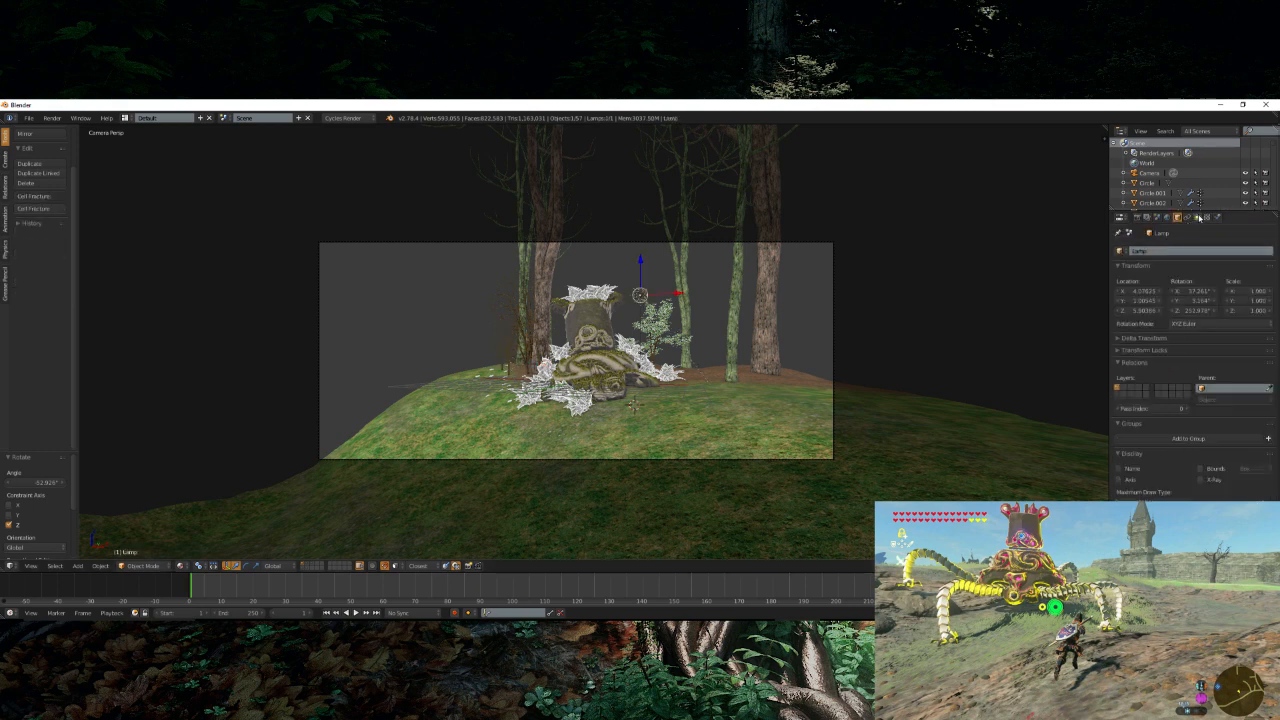
left_click(1224, 388)
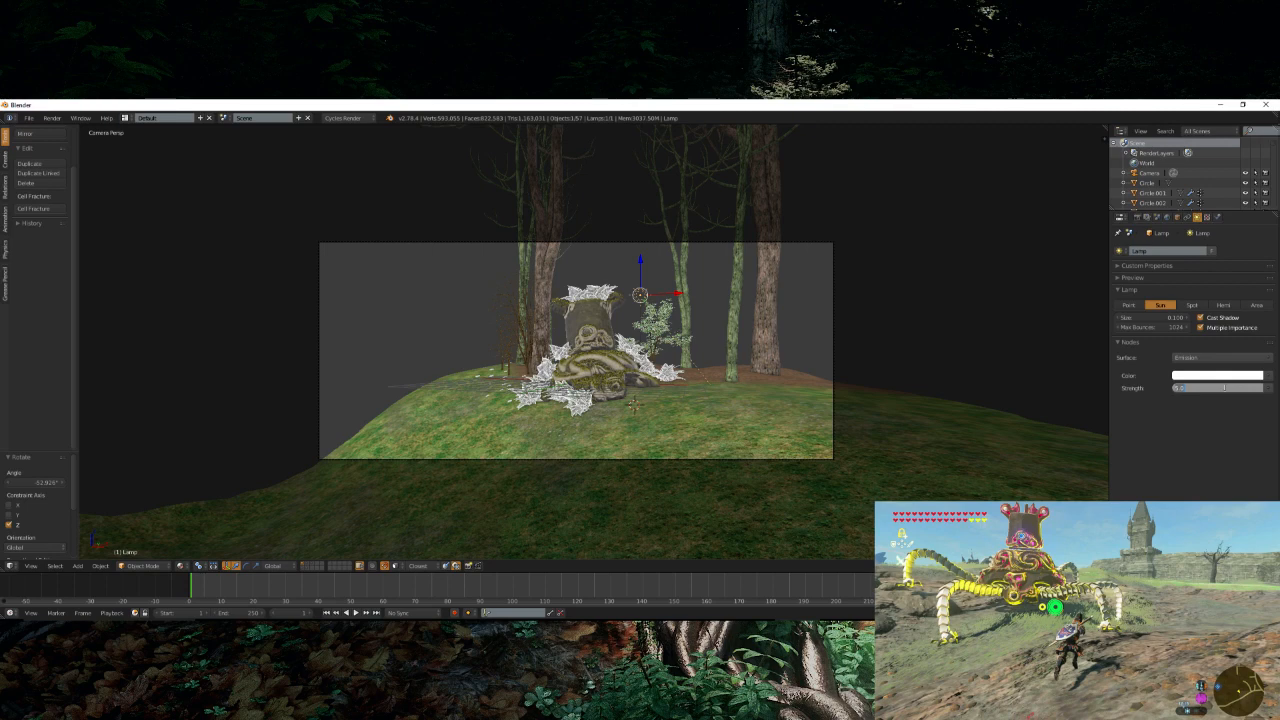
key("Return")
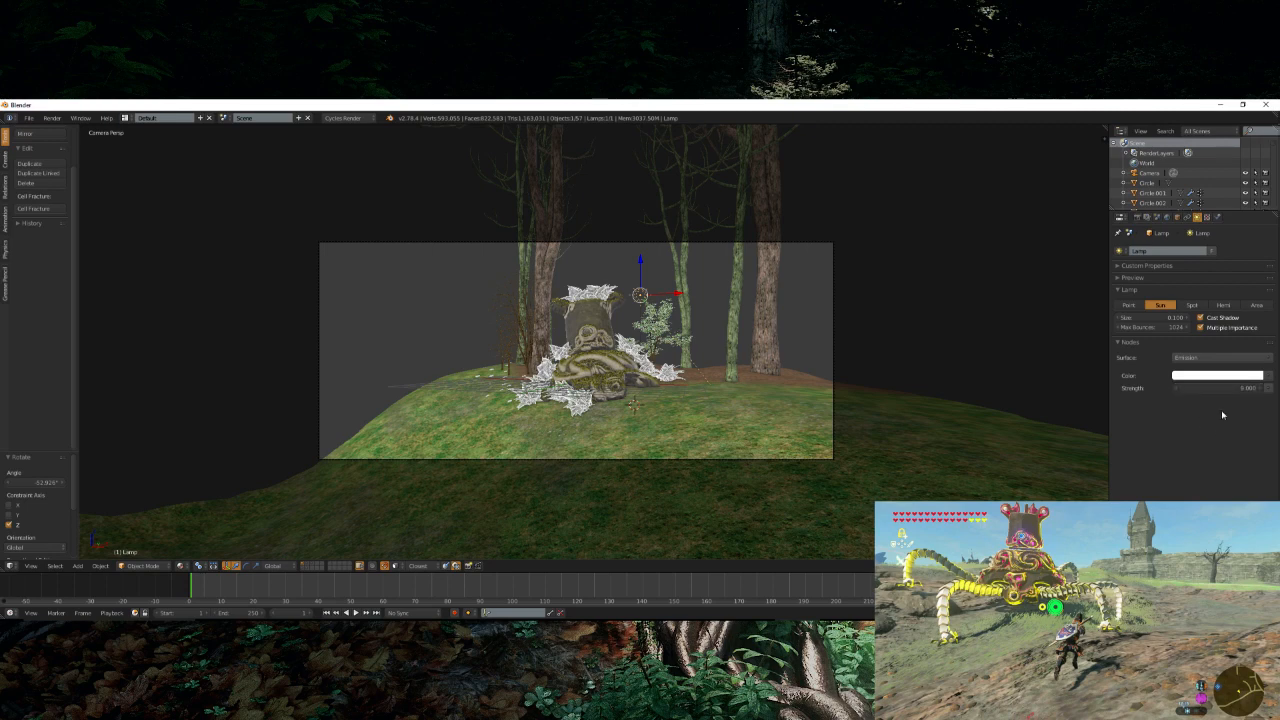
- Set the world background's environment texture strength to 2
left_click(1168, 217)
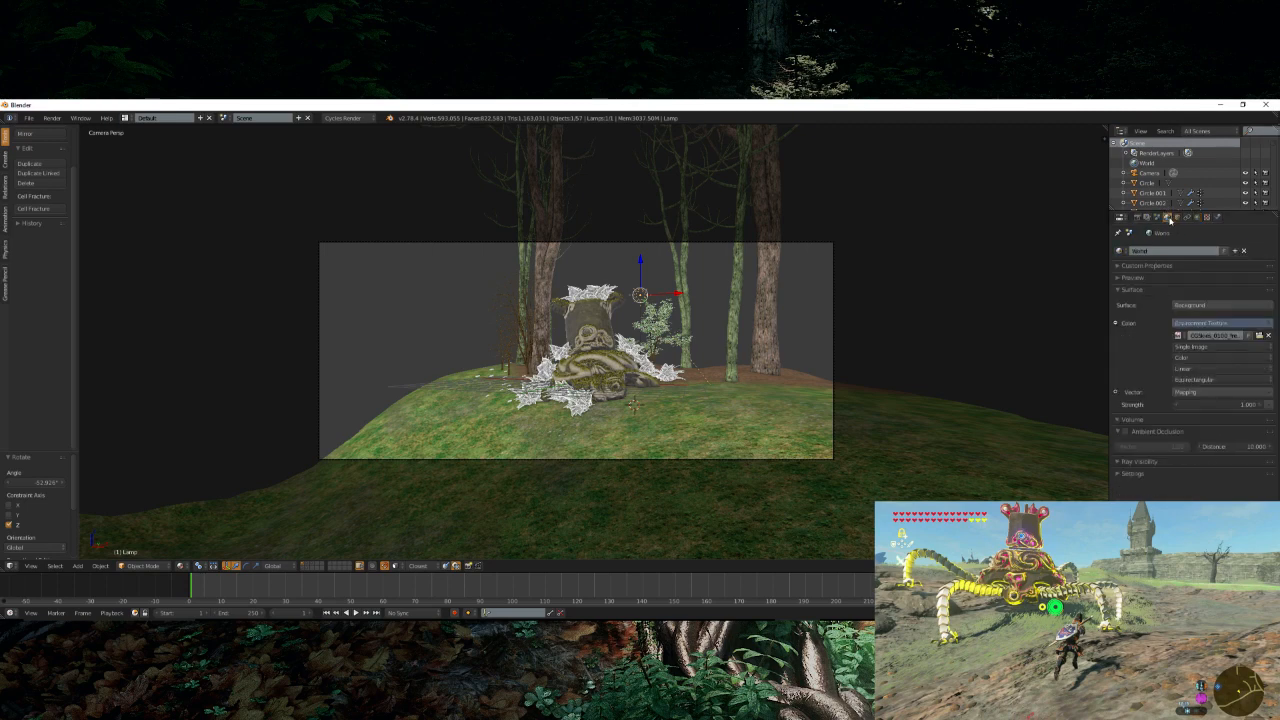
left_click(1231, 405)
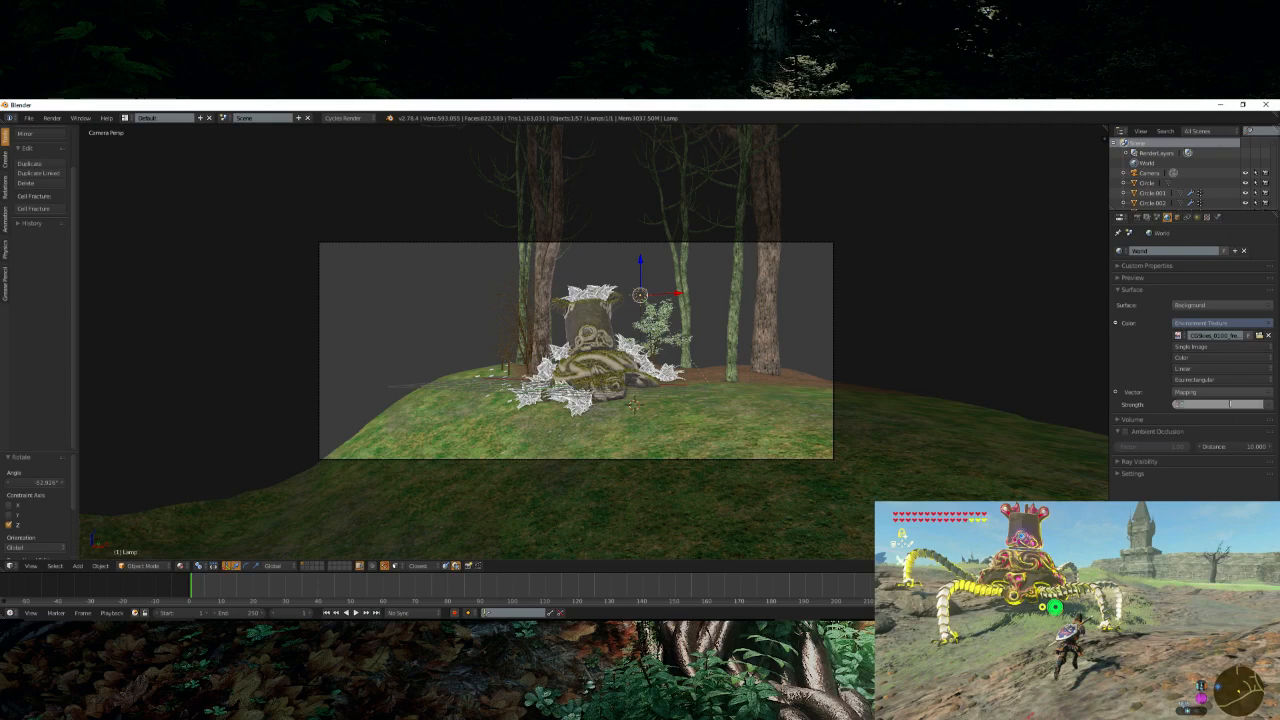
type("2")
key("Return")
- Start a render of the camera view to check the lighting, and return to the scene around the sculpture
scroll(725, 393, "up", 3)
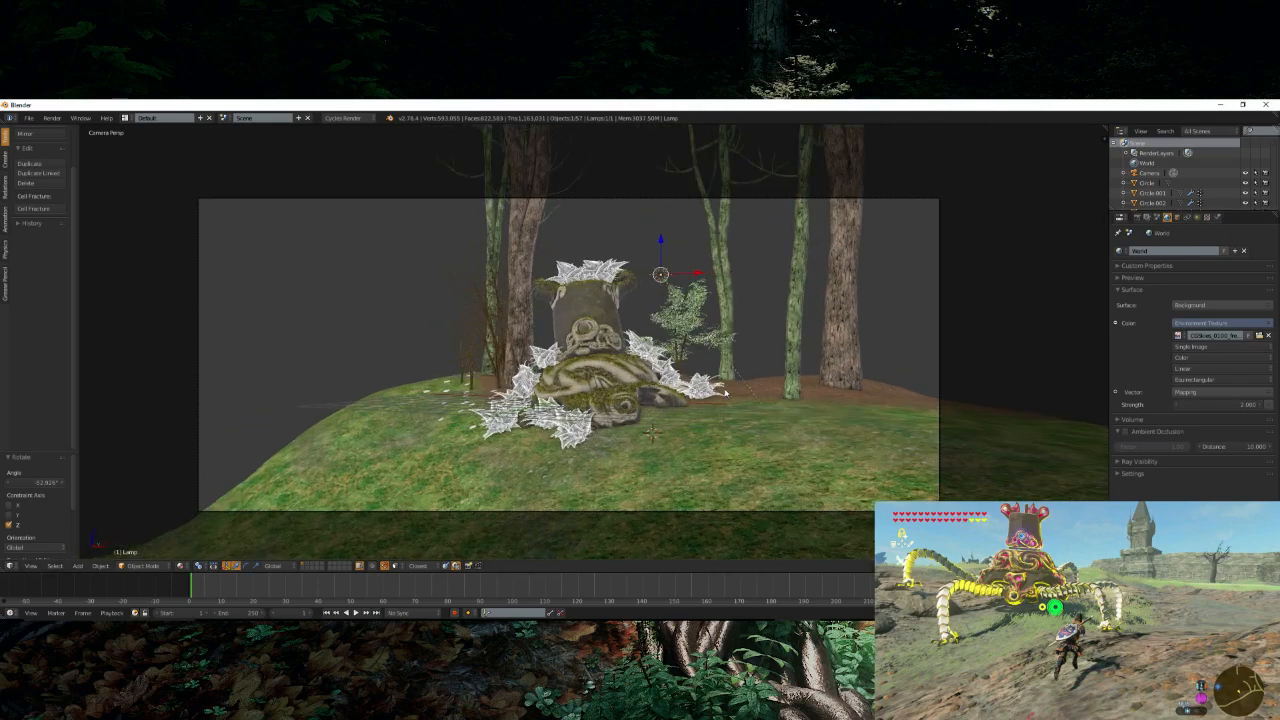
key("F12")
scroll(725, 393, "down", 3)
key("Escape")
middle_click_drag(725, 393, 672, 404)
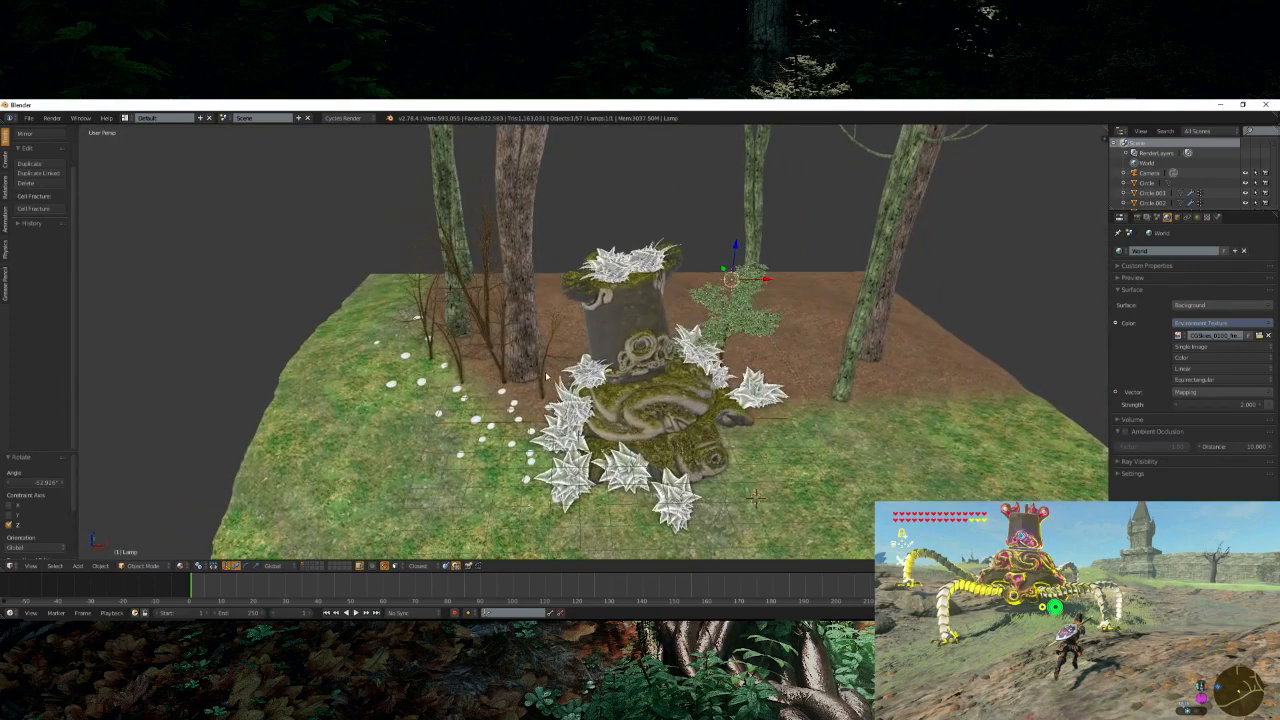
- In the NatureAssets2.blend file, leave the render view and select the thin twigs at the path's edge for copying
middle_click_drag(546, 376, 556, 305)
key("F12")
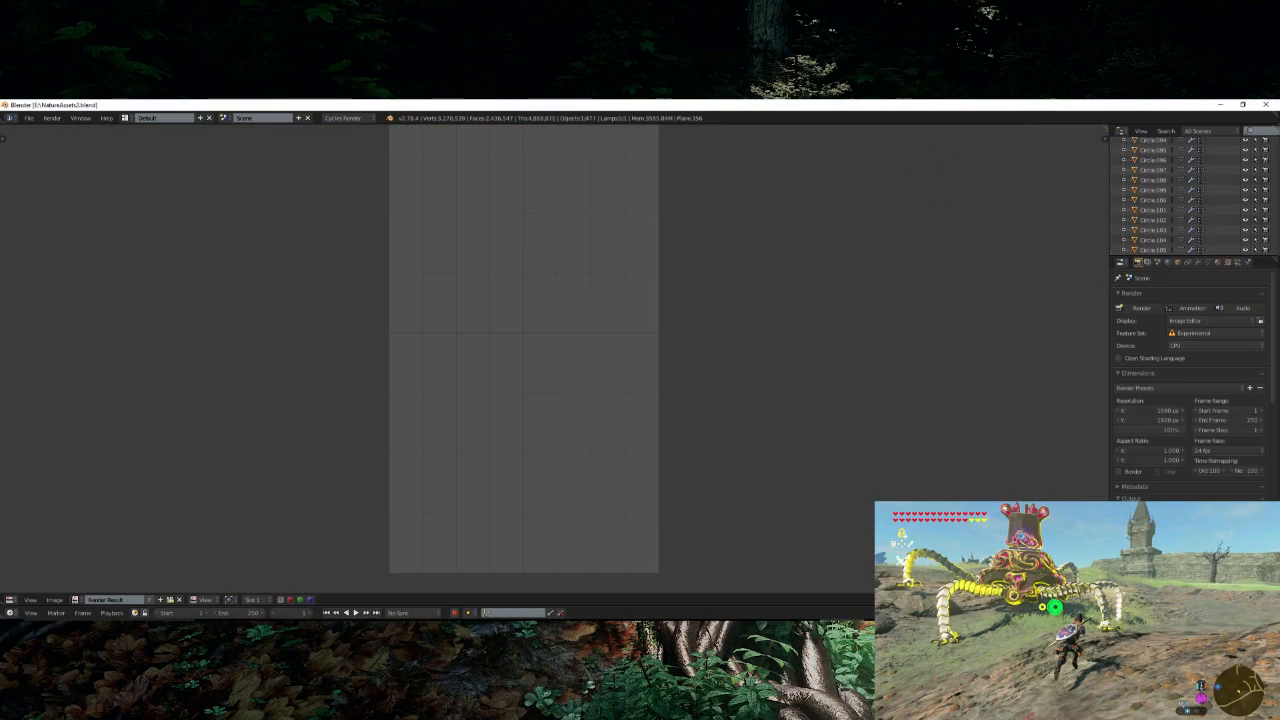
key("Escape")
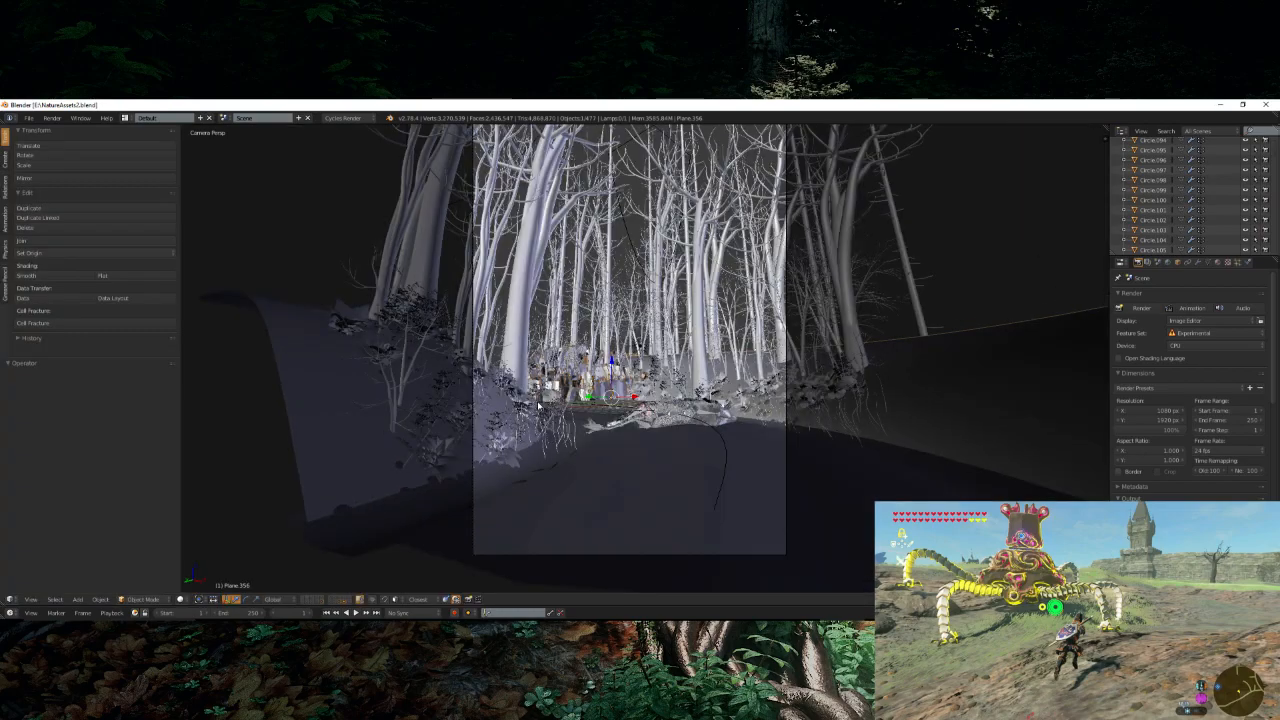
middle_click_drag(538, 406, 447, 508)
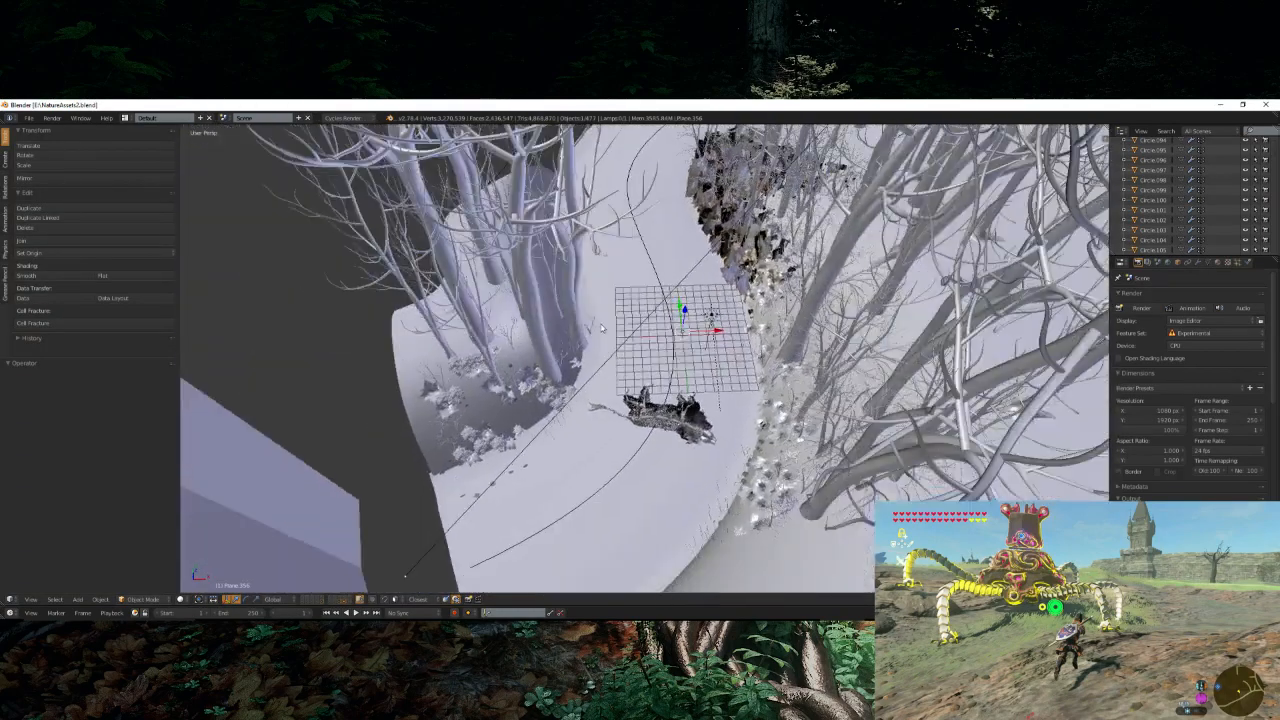
scroll(447, 508, "up", 4)
middle_click_drag(554, 457, 703, 388, "shift")
scroll(546, 471, "up", 3)
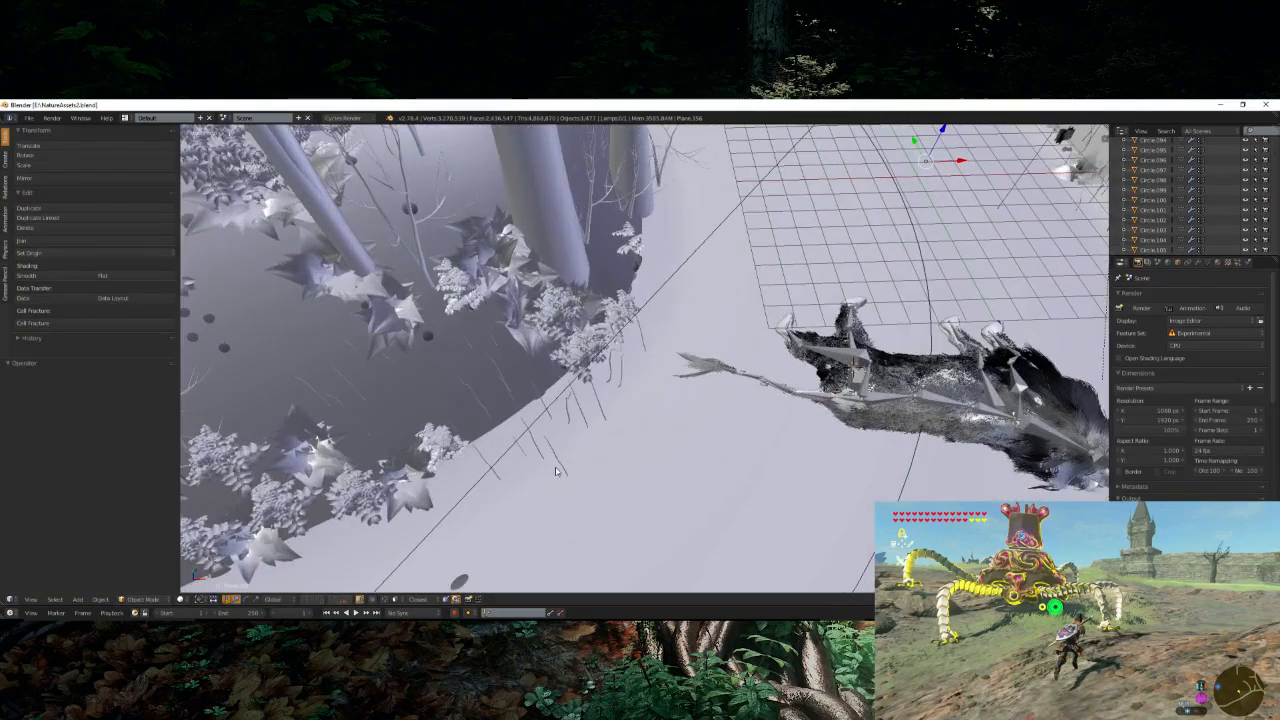
key("a")
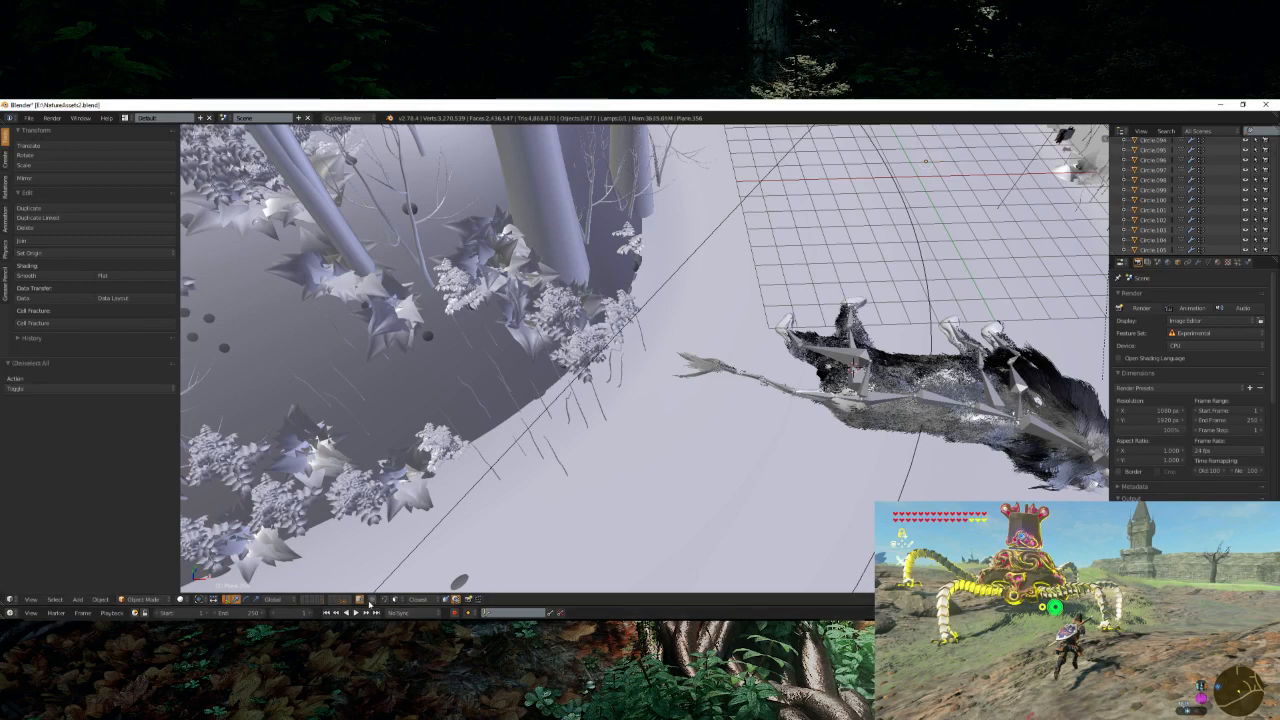
left_click(326, 601)
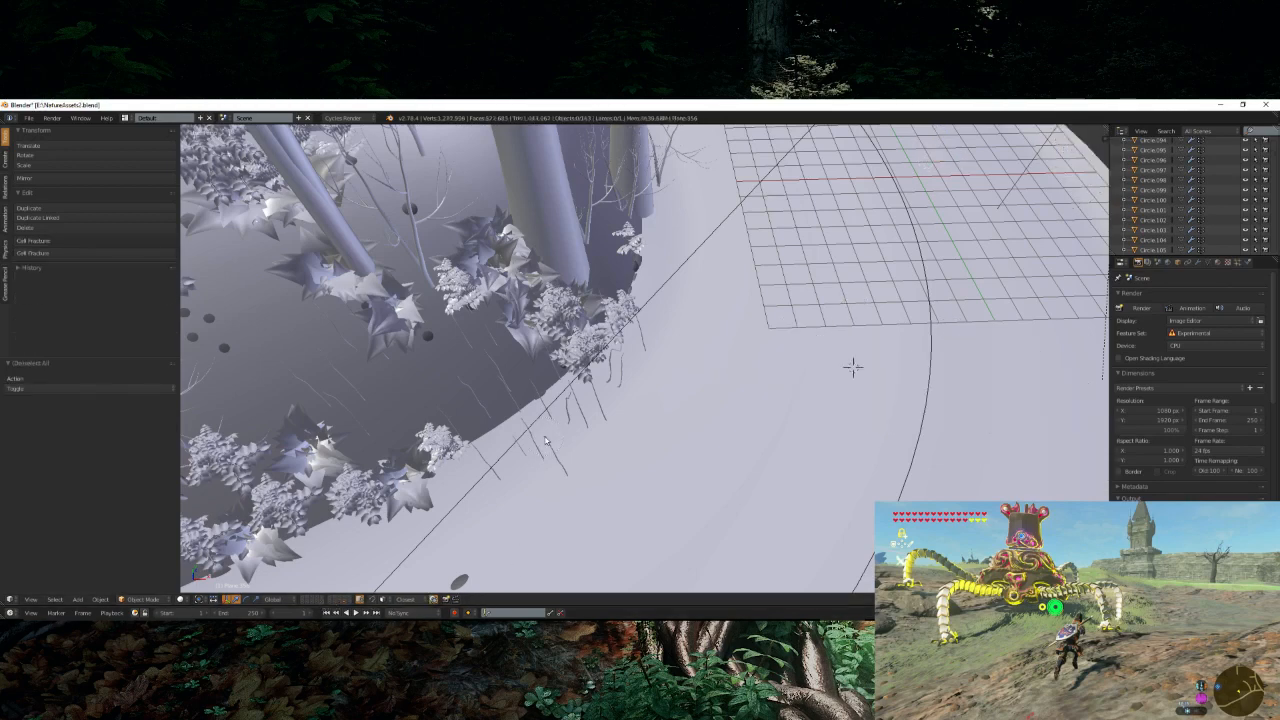
key("c")
left_click_drag(546, 441, 568, 443)
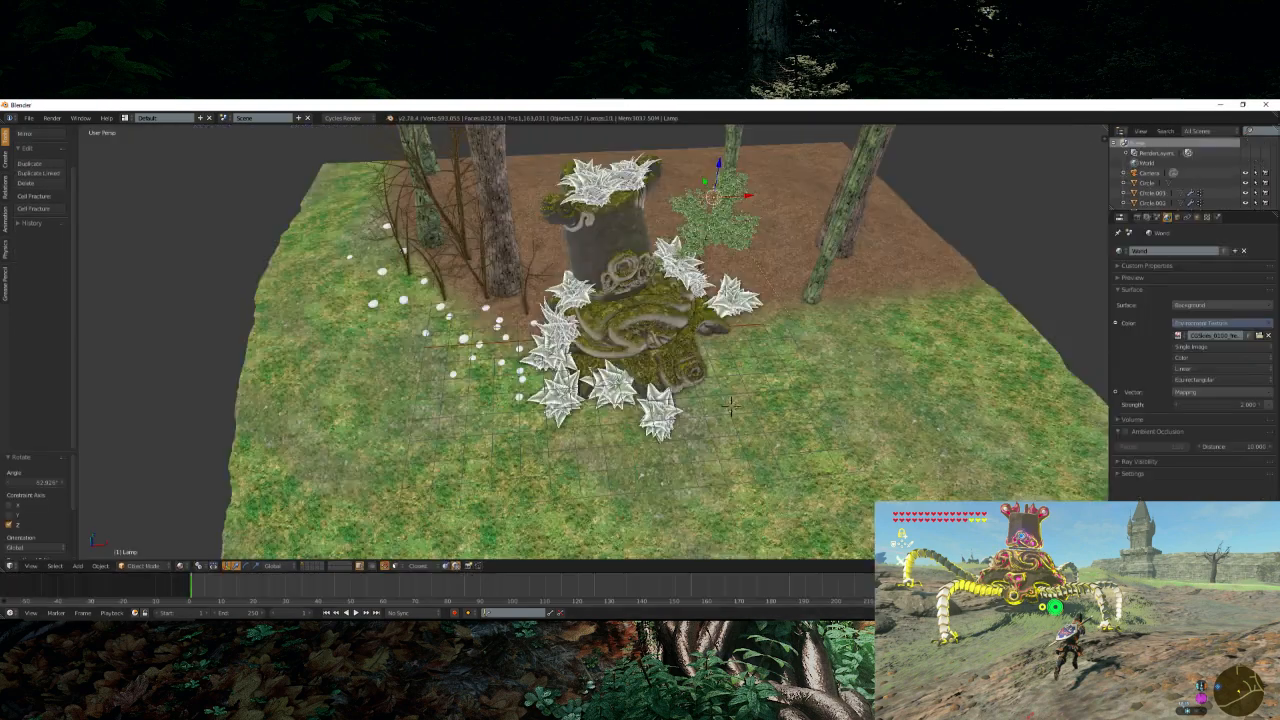
- Paste the copied plants onto an empty layer of the Guardian scene and deselect everything
left_click(313, 567)
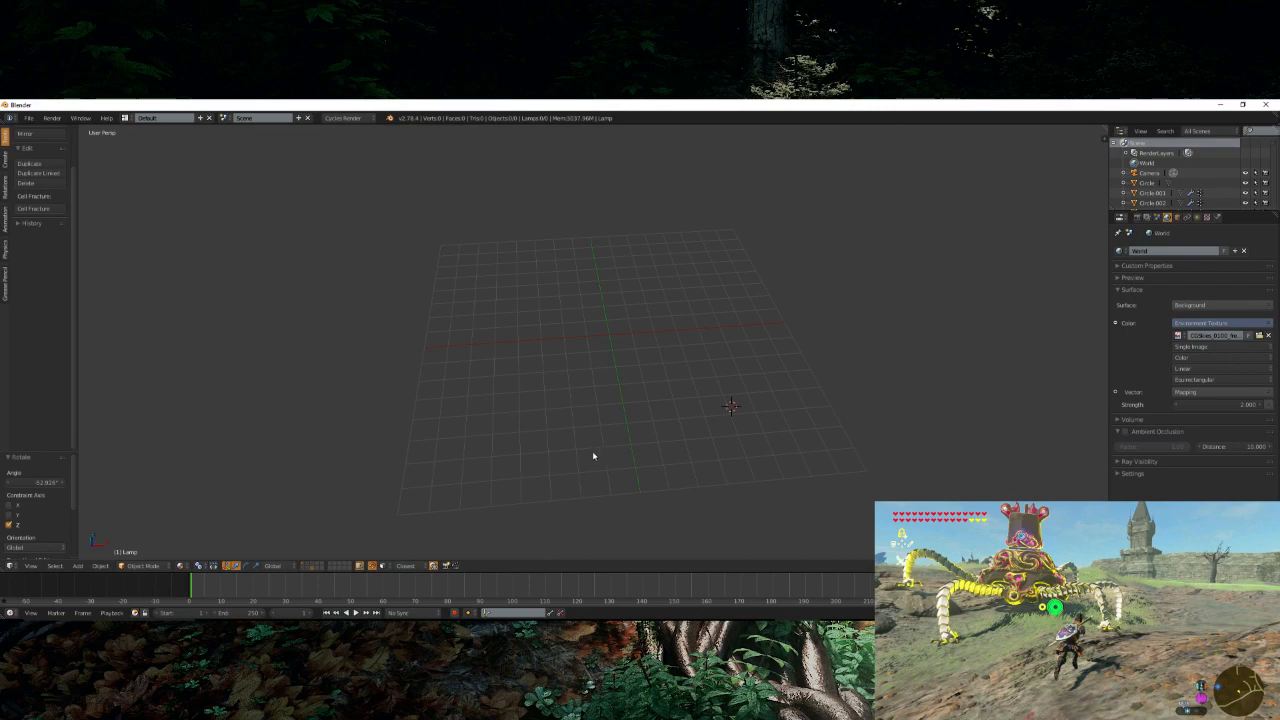
key("ctrl+v")
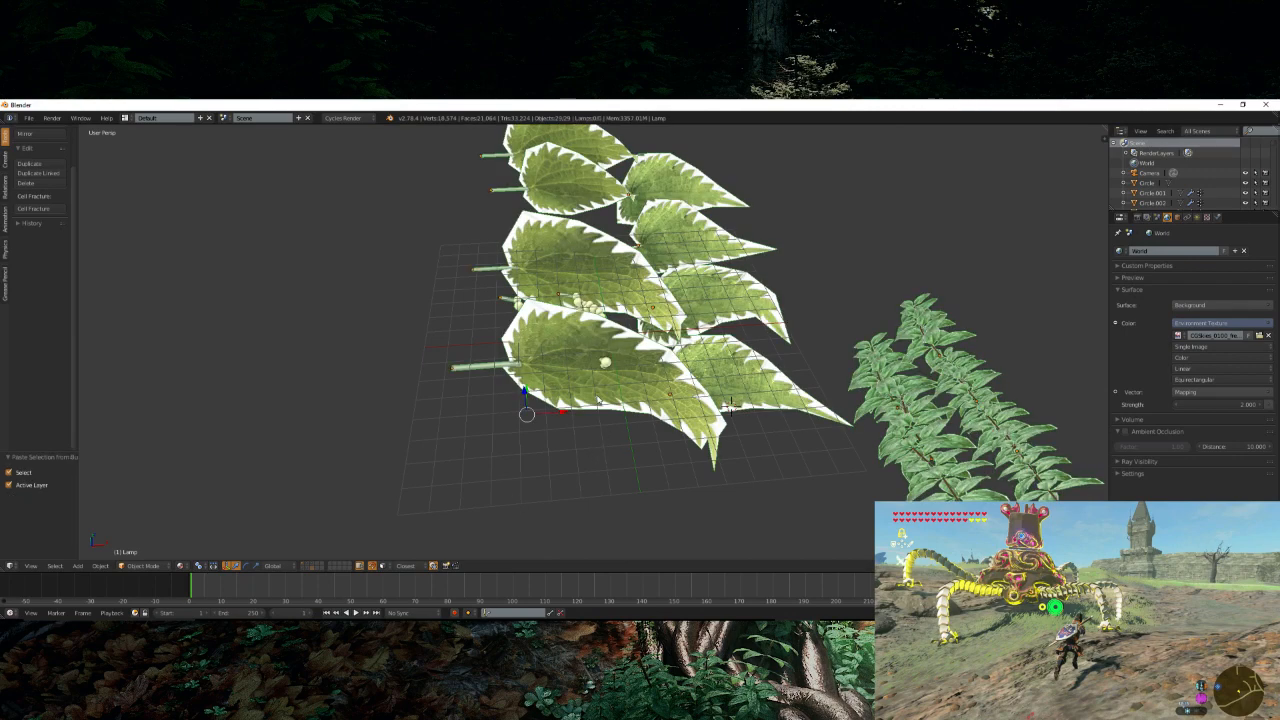
scroll(598, 400, "down", 6)
middle_click_drag(606, 394, 490, 511)
key("a")
mouse_move(500, 434)
middle_mouse_down()
mouse_move(449, 466)
mouse_move(497, 437)
middle_mouse_up()
scroll(480, 422, "up", 3)
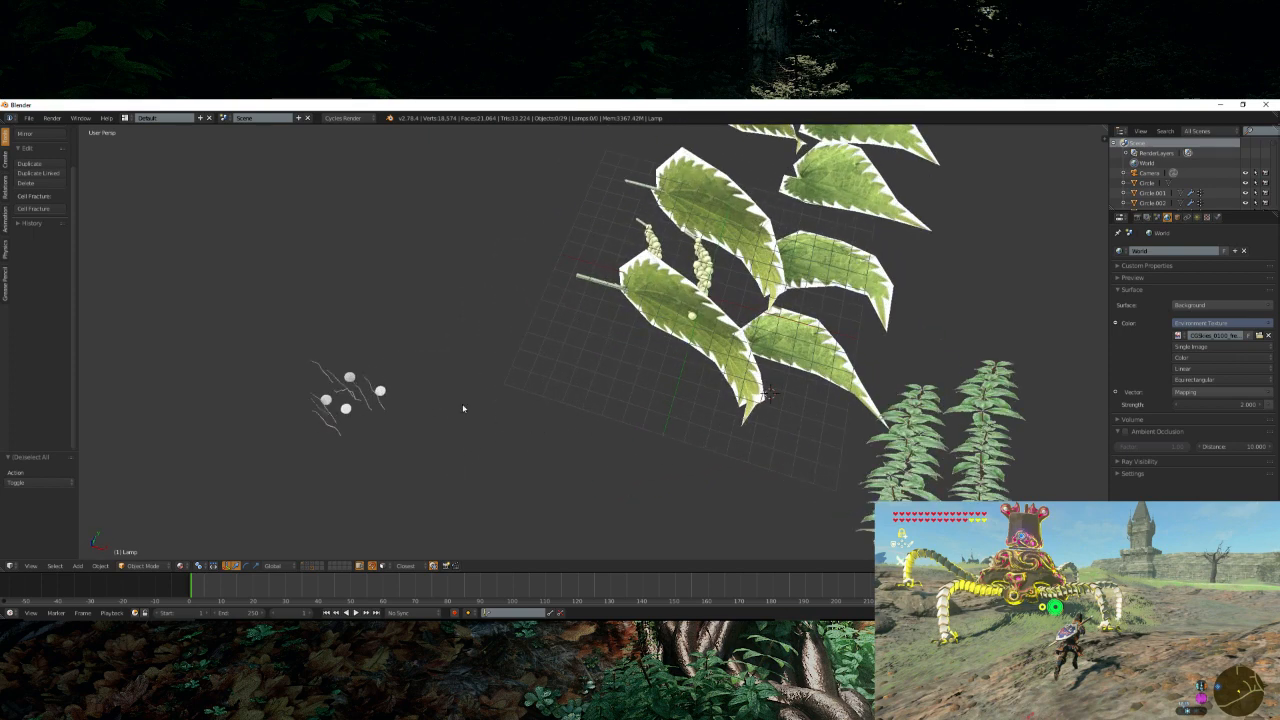
- Move the pasted twigs and their small spheres to the first layer and display the Guardian scene again
key("c")
left_click(351, 396)
key("Escape")
key("m")
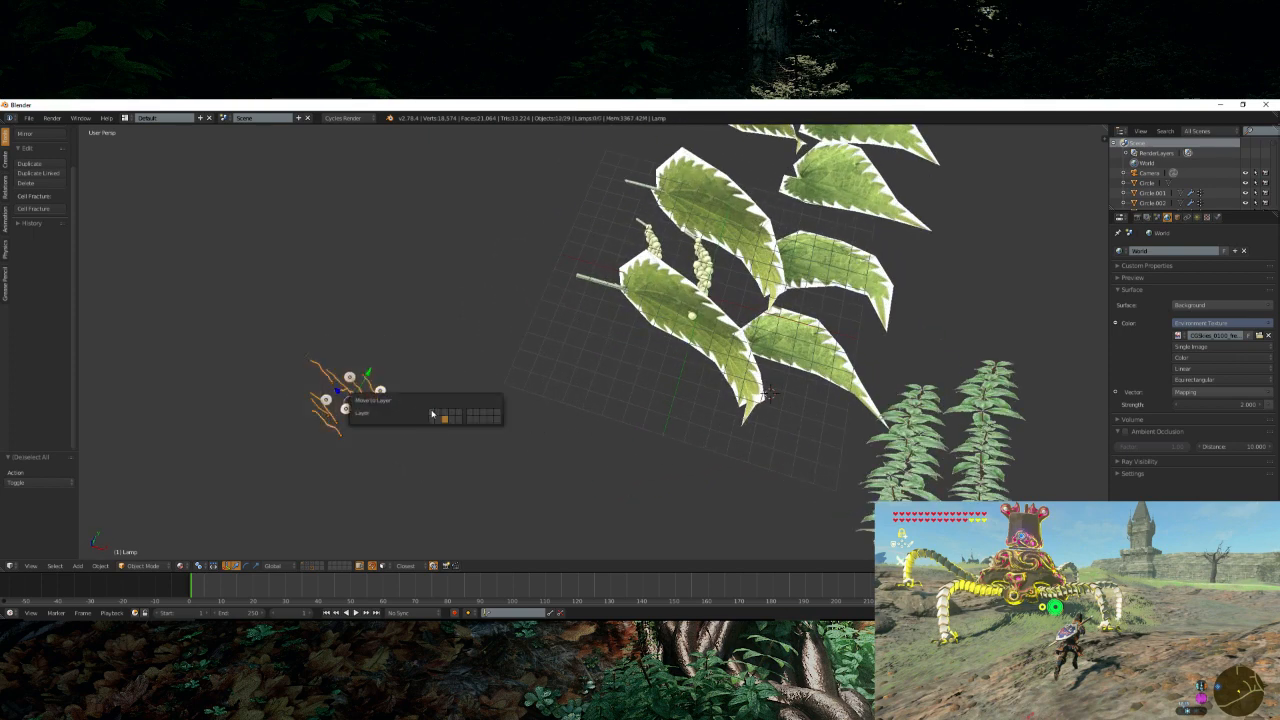
left_click(432, 413)
left_click(322, 562)
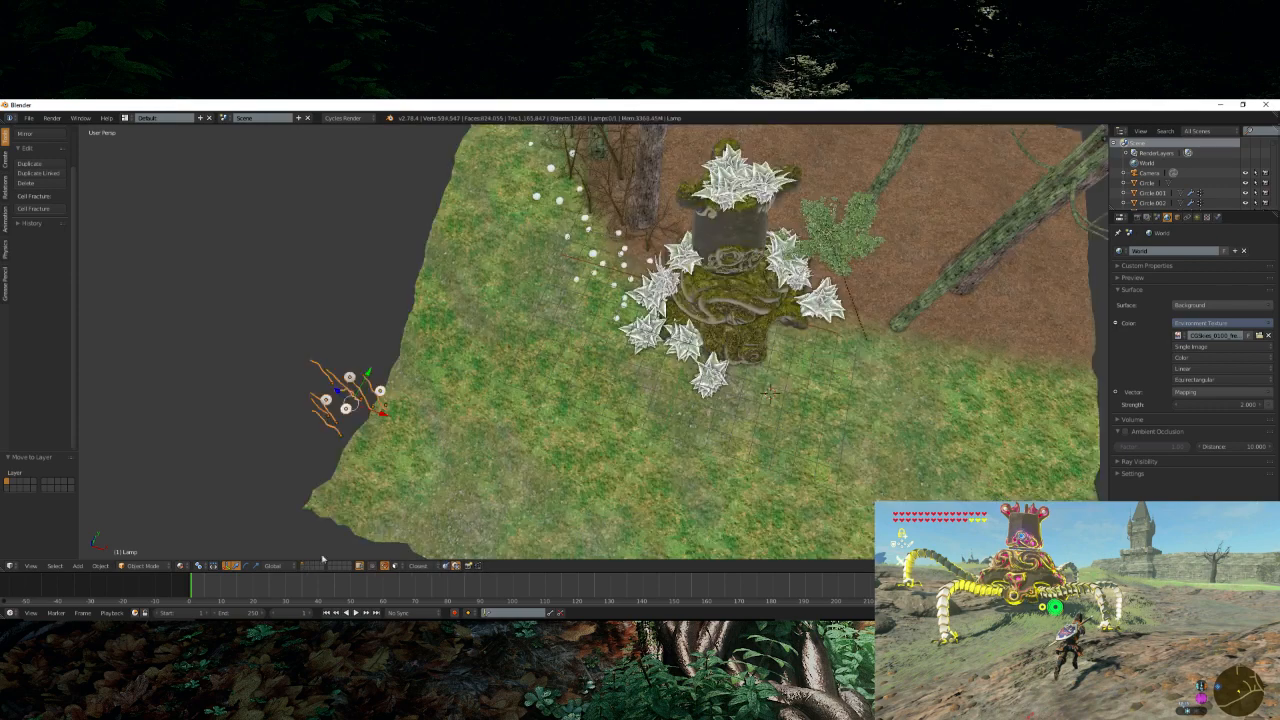
- Move the twig group onto the grass between the sculpture's base and the thin mossy tree
scroll(500, 460, "down", 2)
middle_click_drag(514, 455, 574, 448)
scroll(560, 452, "up", 1)
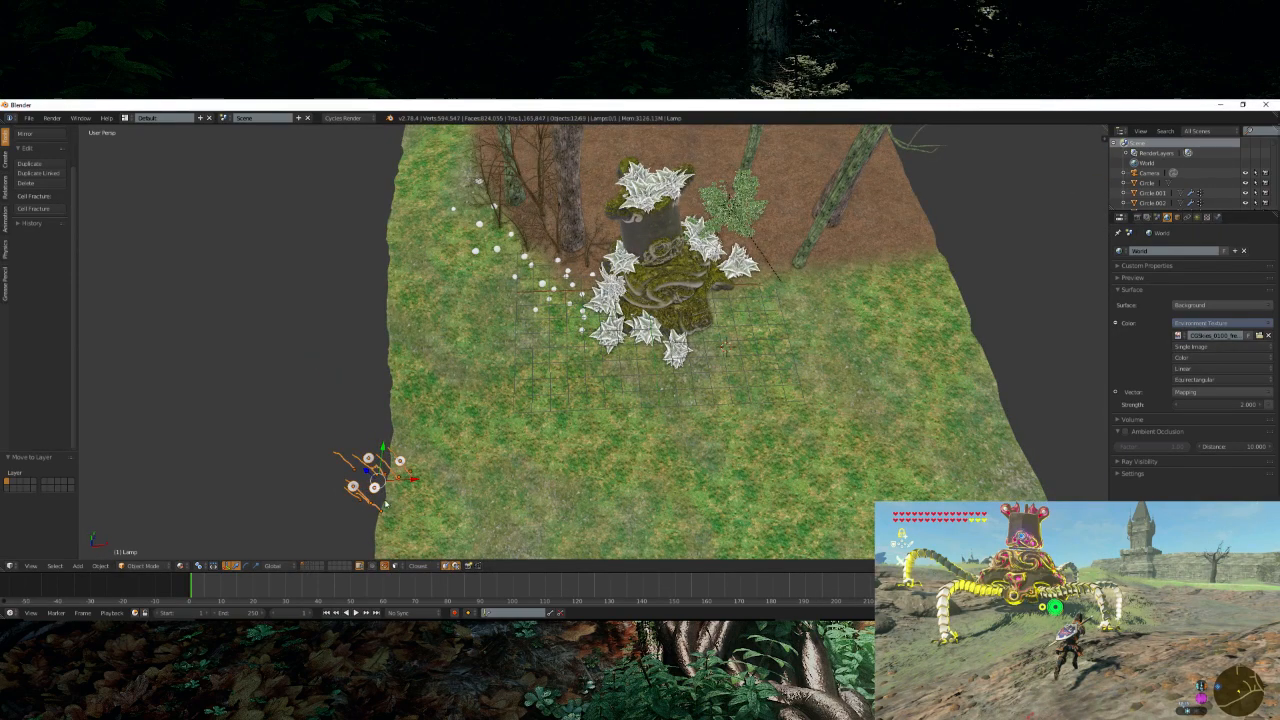
key("g")
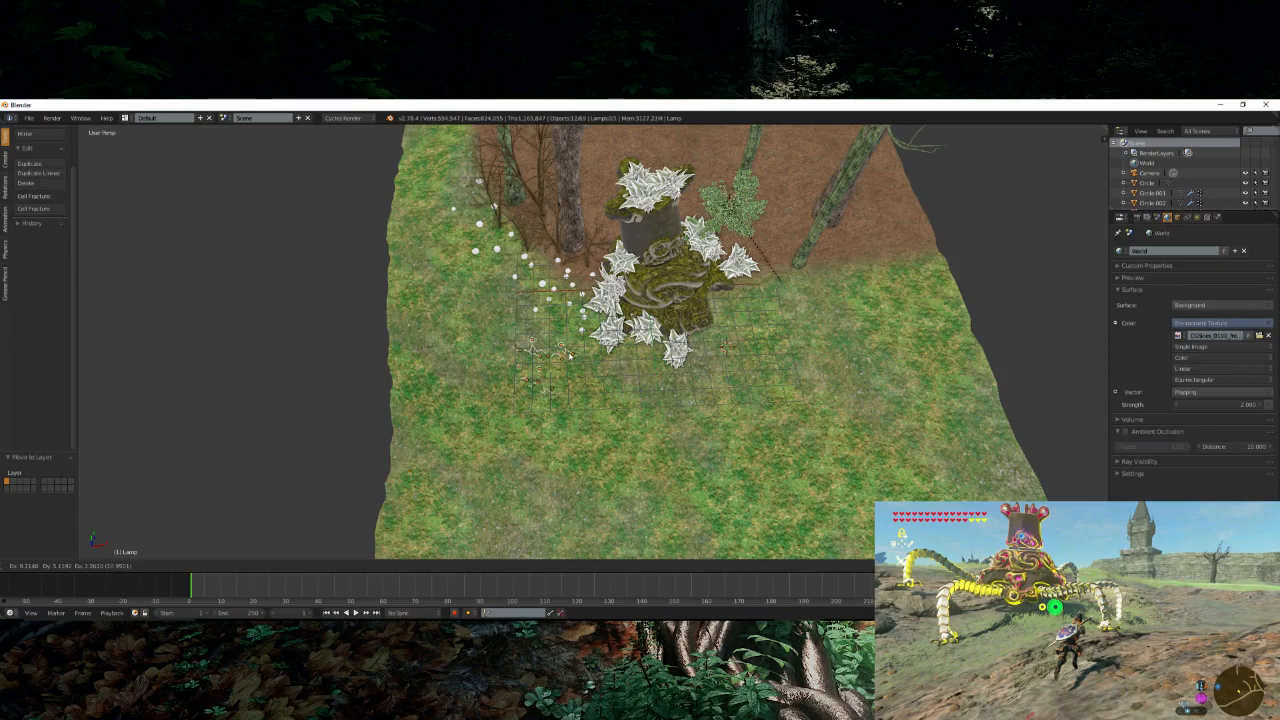
left_click(792, 306)
scroll(838, 322, "up", 2)
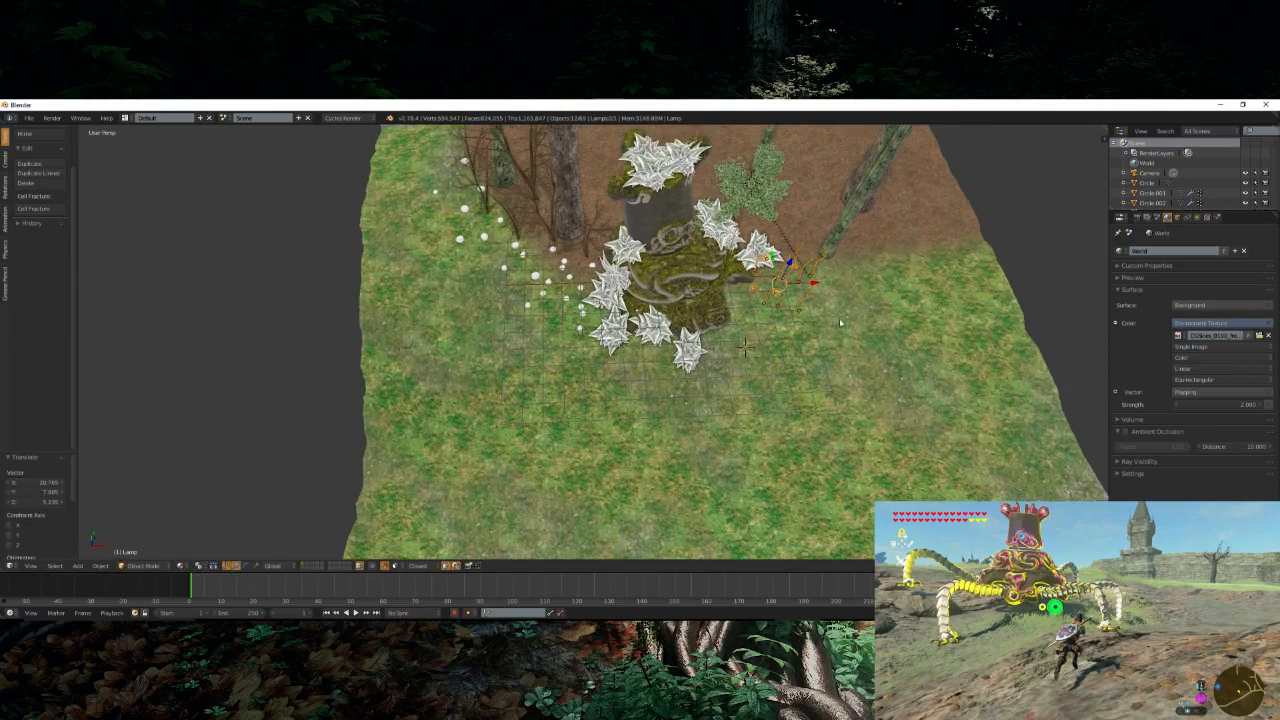
- Duplicate the twig group twice, placing one copy near the mossy tree and another close to the sculpture's foot
middle_click_drag(840, 323, 806, 328)
middle_click_drag(911, 463, 724, 397, "shift")
scroll(718, 394, "up", 1)
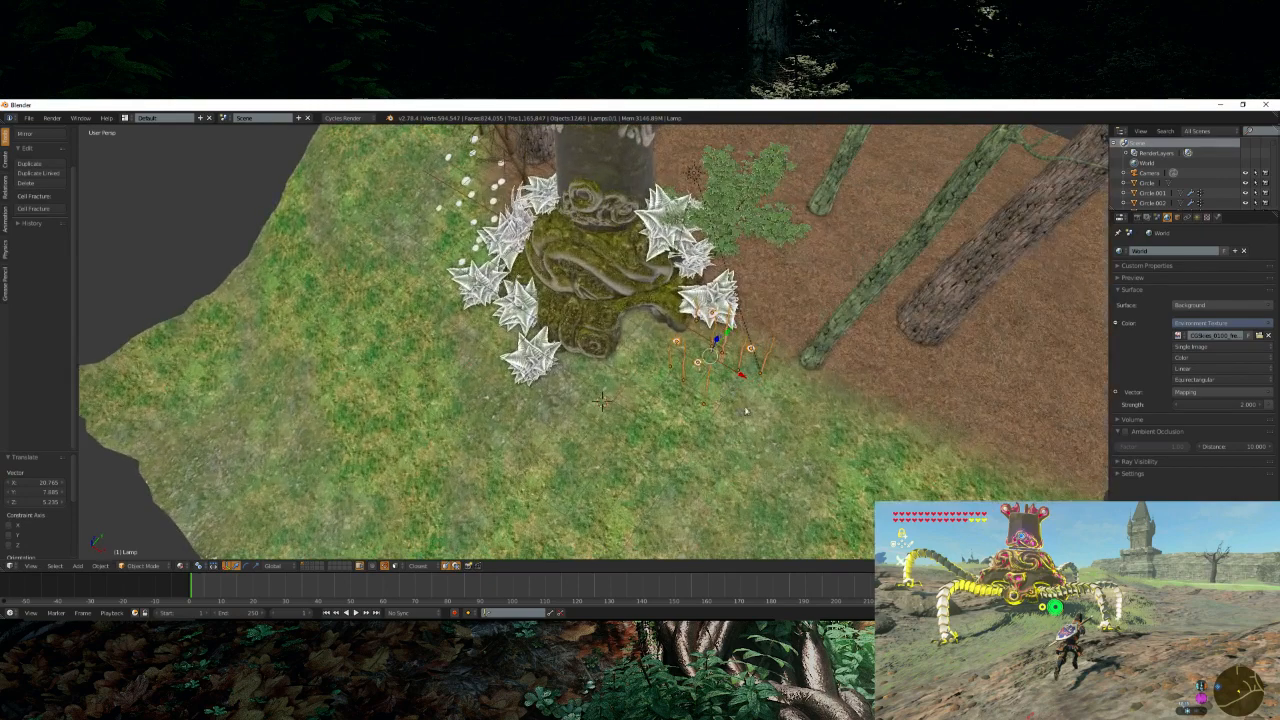
key("shift+d")
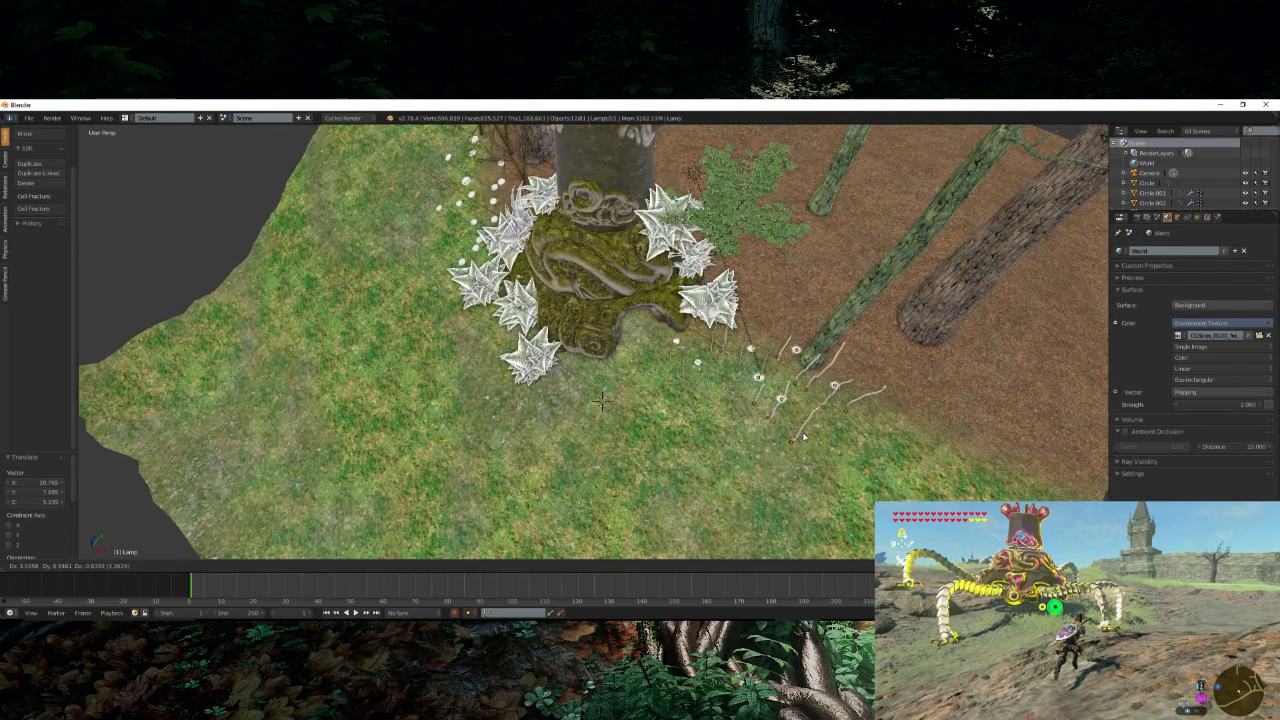
left_click(807, 423)
key("g")
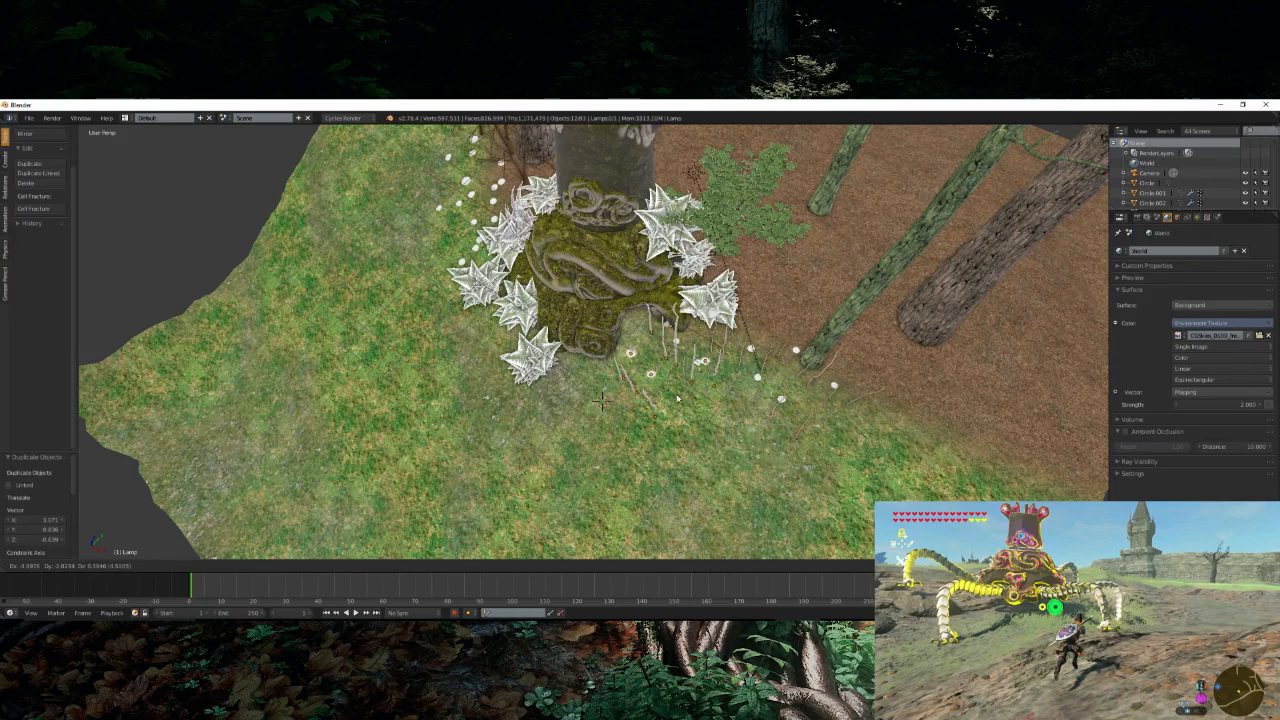
left_click(678, 399)
- Check the twigs in the camera view and scale the group by the sculpture's foot down to about two thirds
scroll(680, 400, "up", 5)
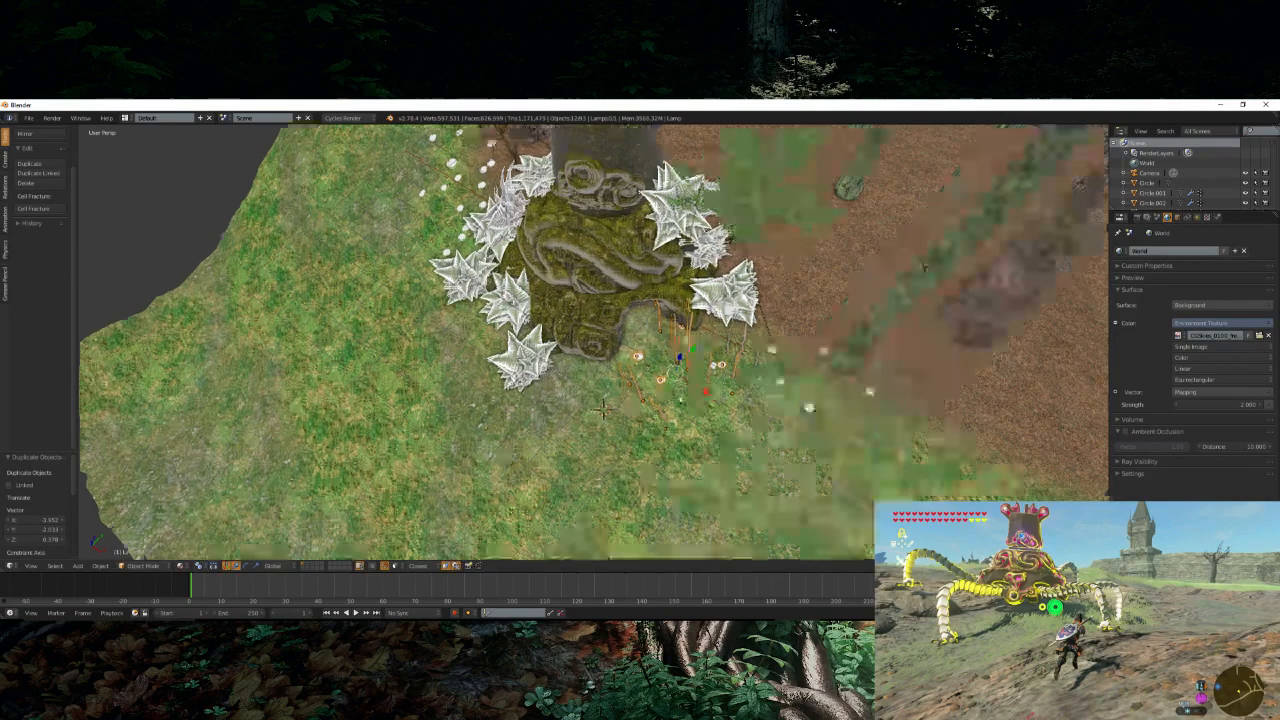
key("KP_0")
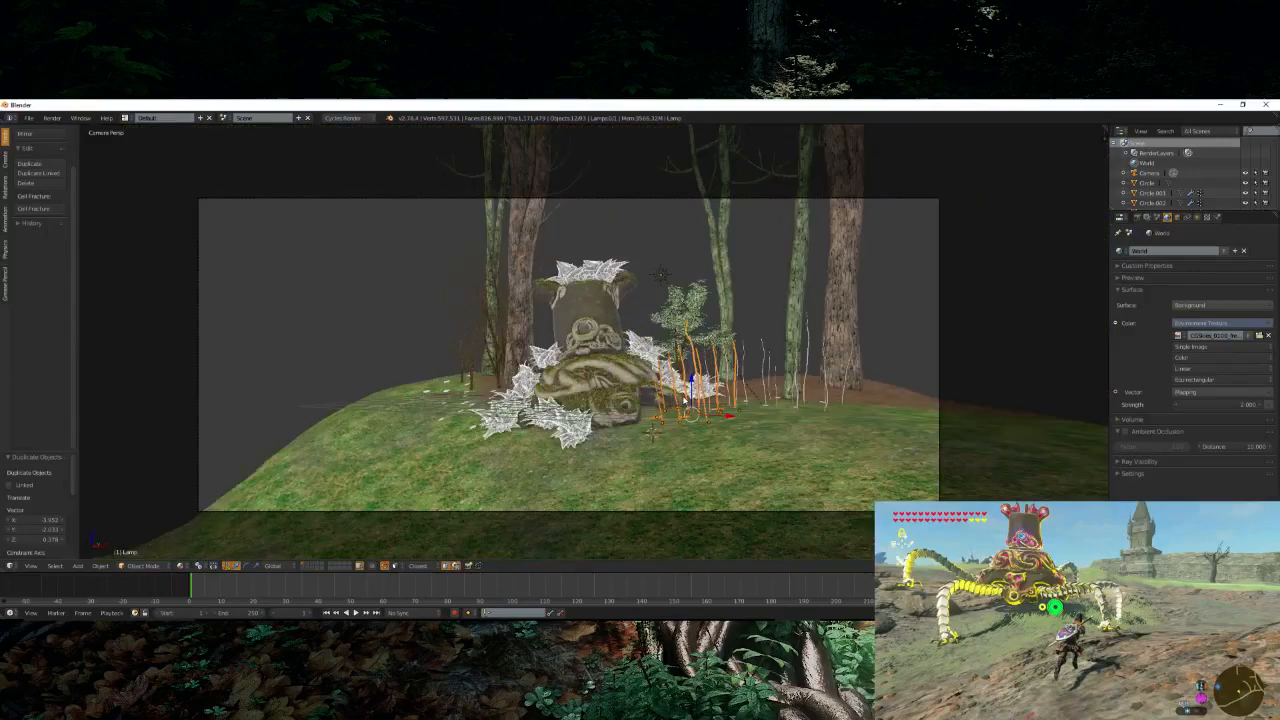
scroll(705, 402, "up", 2)
middle_click_drag(727, 402, 728, 461)
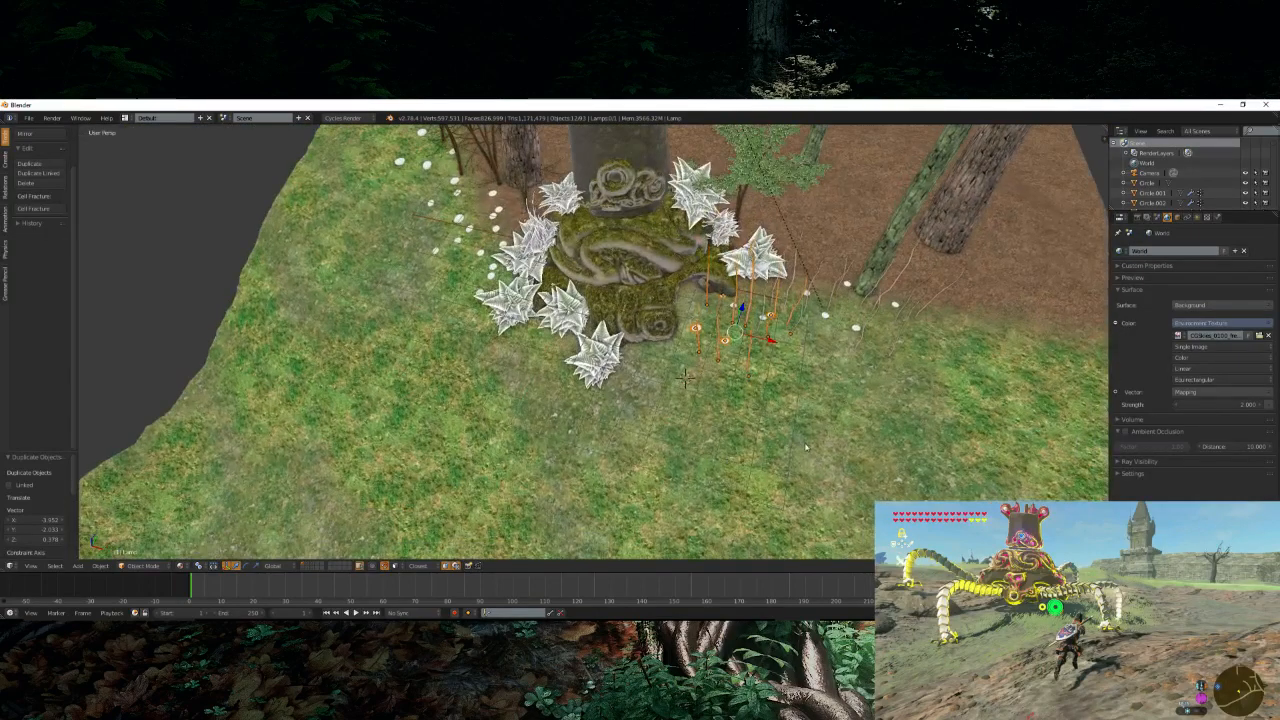
key("s")
left_click(793, 416)
middle_click_drag(793, 416, 686, 462, "shift")
scroll(675, 438, "up", 4)
scroll(697, 386, "down", 4)
scroll(686, 462, "up", 4)
scroll(450, 487, "down", 3)
middle_click_drag(450, 487, 507, 472)
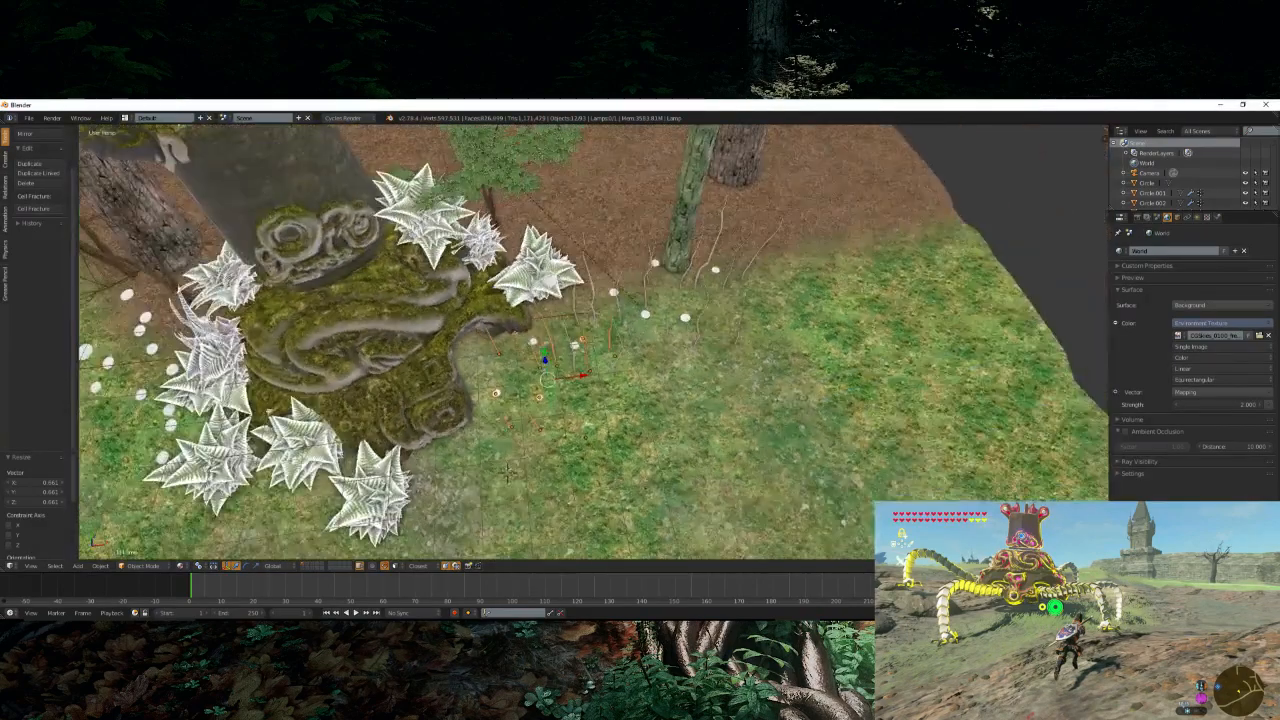
- Duplicate the fern clump in front of the sculpture, place the copy beside it and change its particle seed
right_click(398, 505)
key("shift+d")
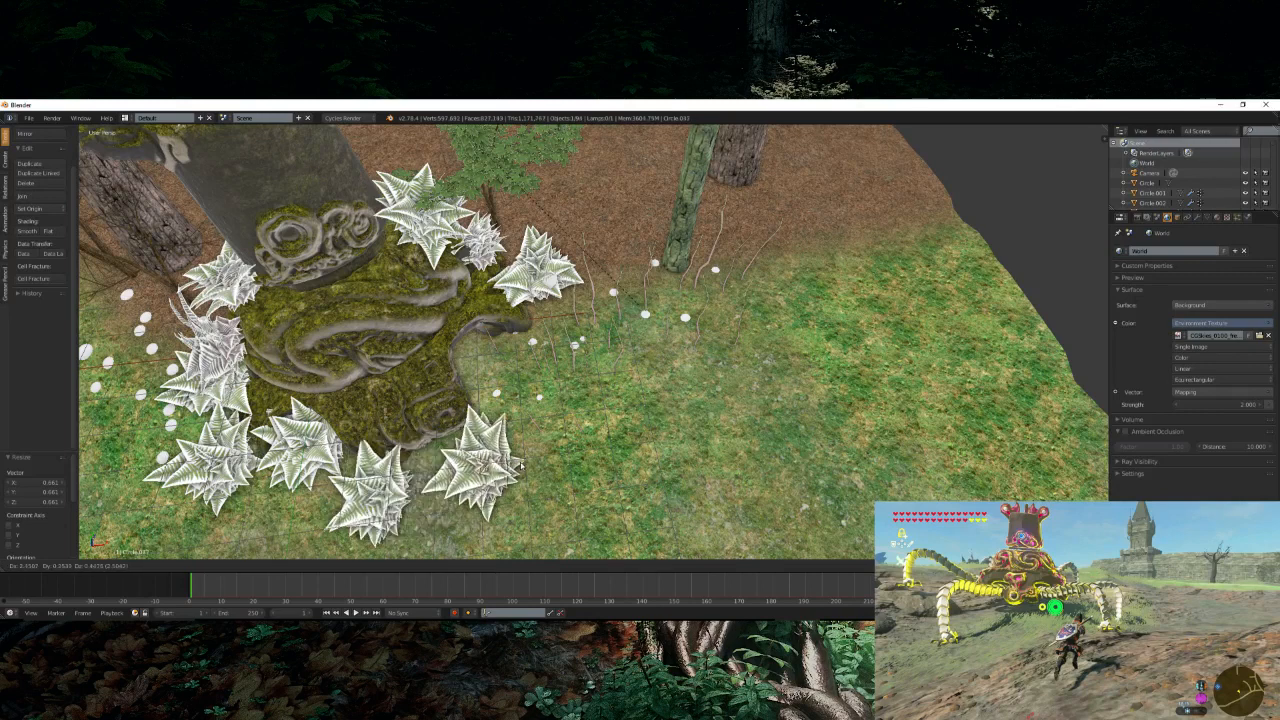
left_click(521, 462)
left_click(1237, 217)
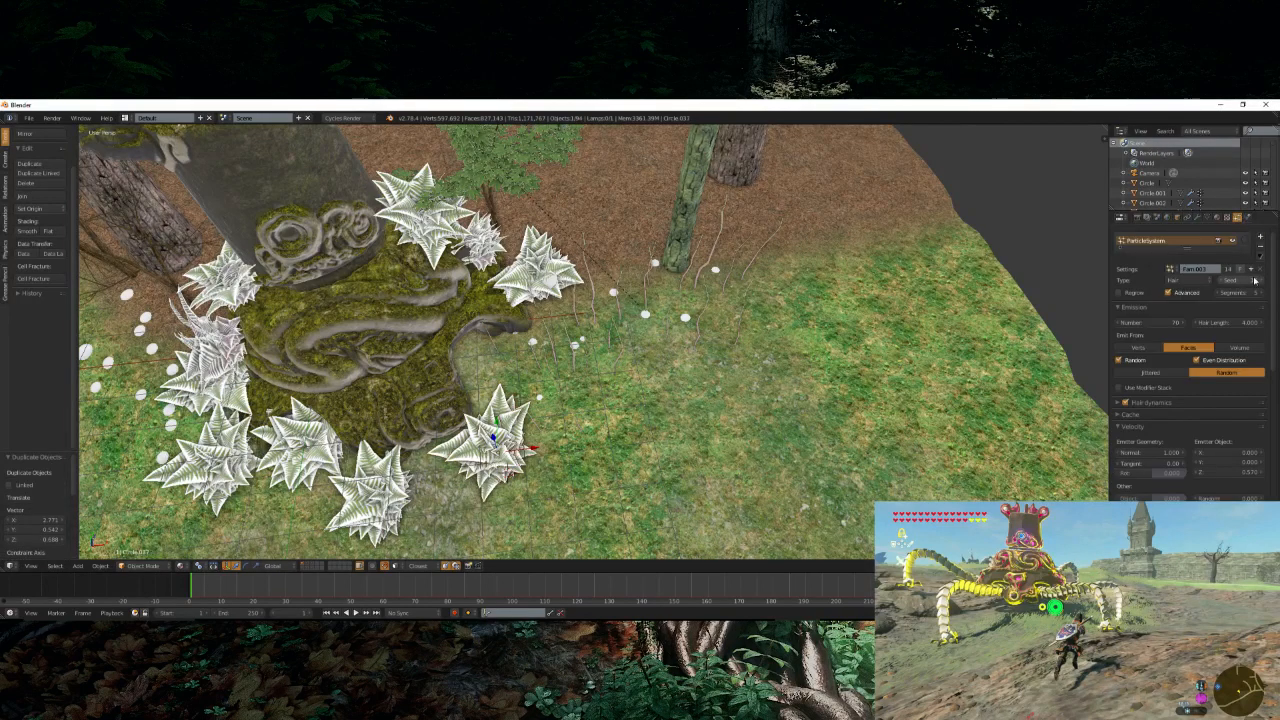
- Duplicate the fern clump repeatedly into a row curving across the grass towards the mossy tree, with one copy against the sculpture's foot
key("shift+d")
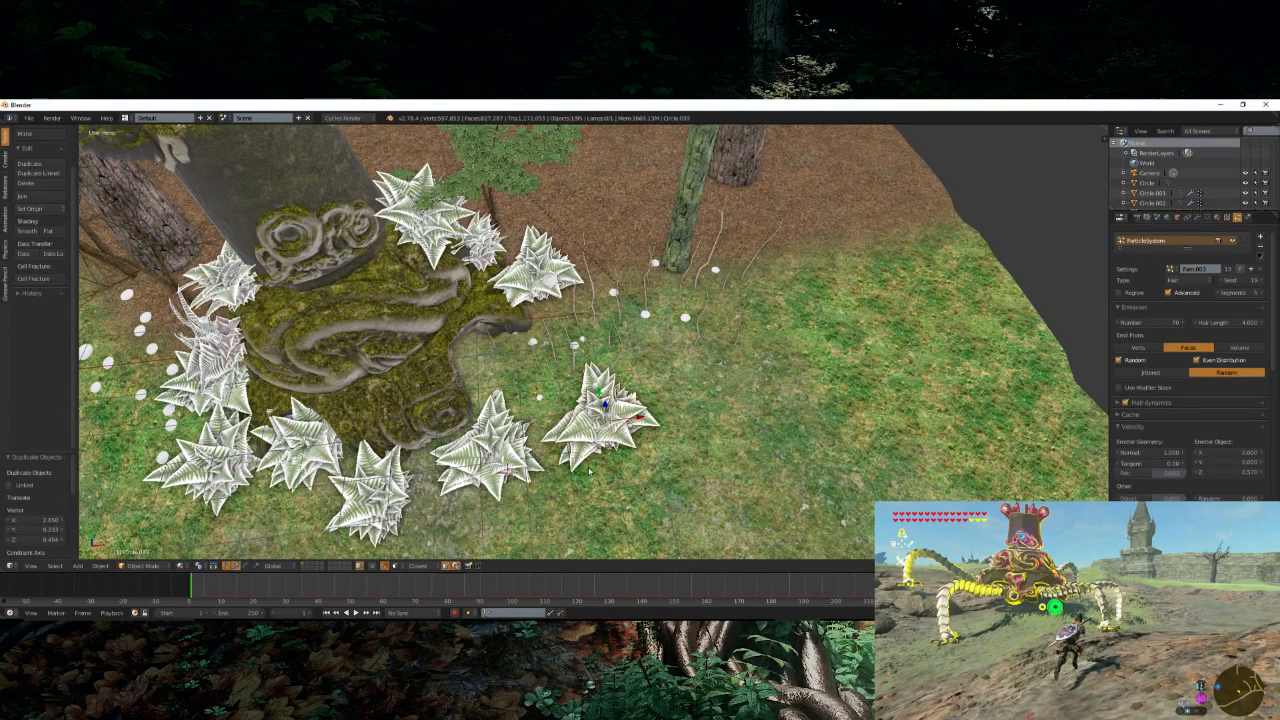
left_click(570, 468)
key("shift+d")
left_click(664, 465)
key("shift+d")
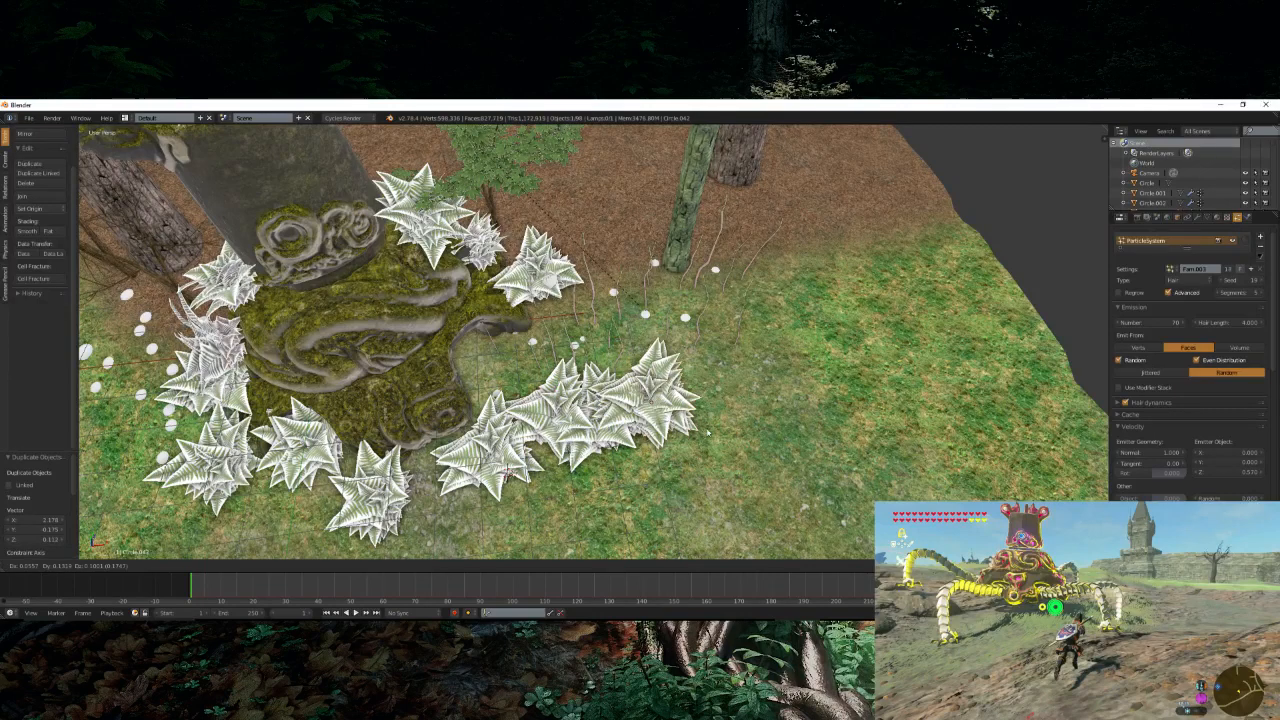
key("shift+d")
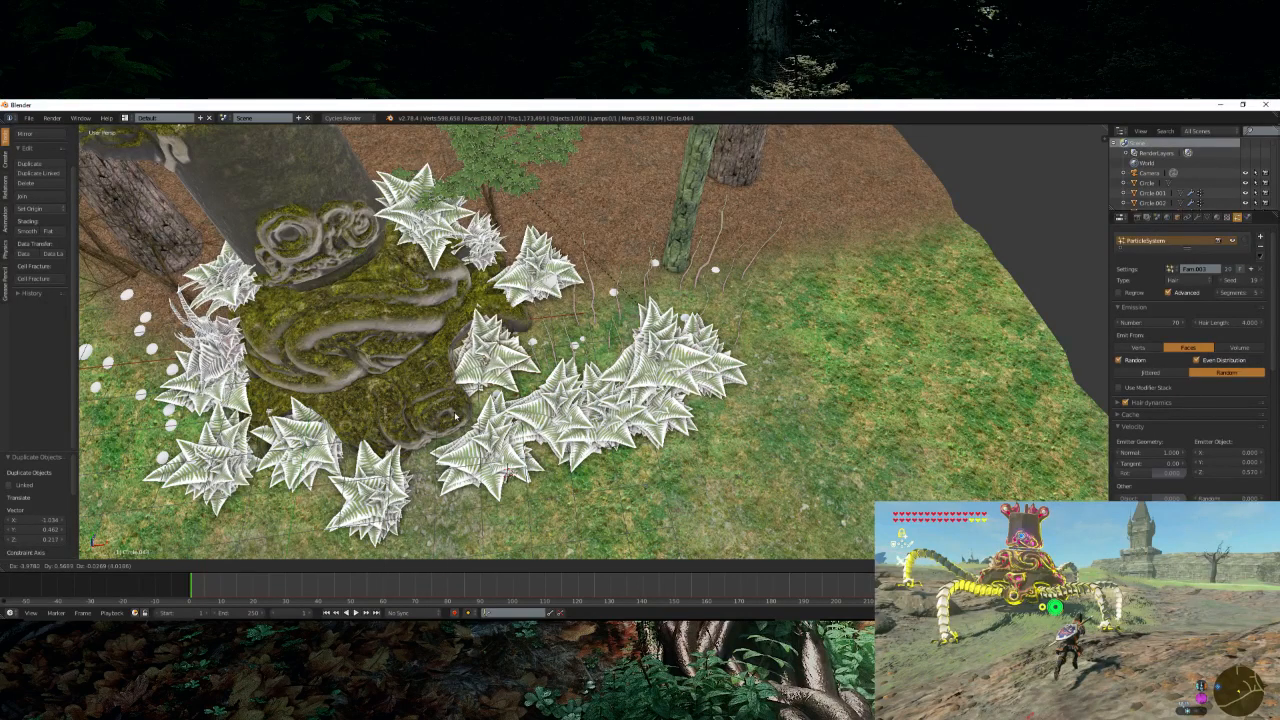
key("shift+d")
key("shift+d")
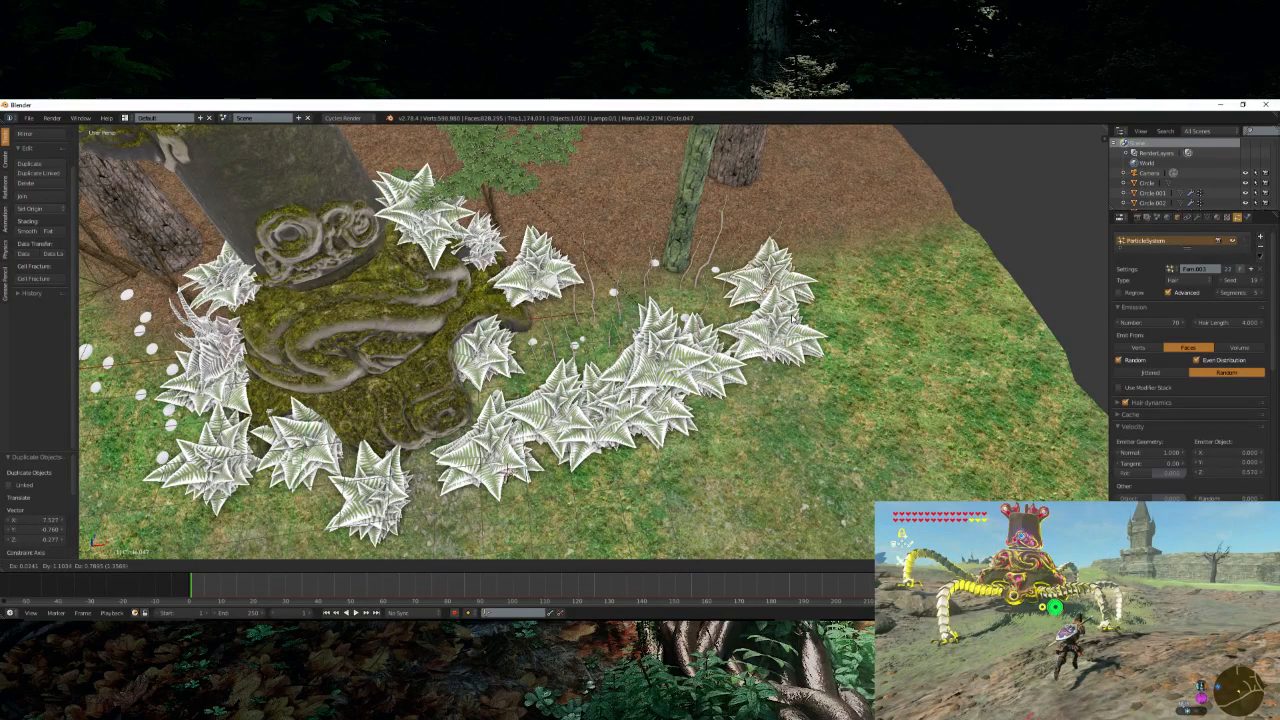
- Duplicate several white bush spheres from the sculpture's far side into the gap between the fern row and the mossy tree
scroll(661, 297, "down", 1)
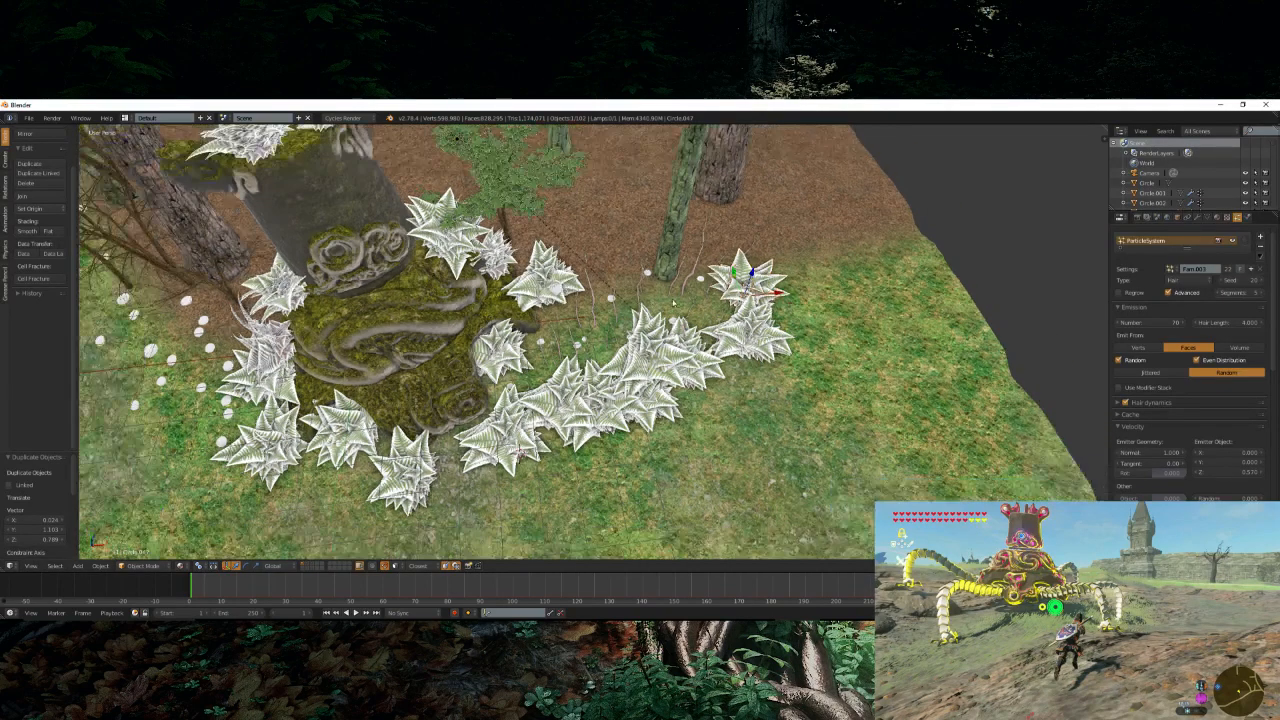
middle_click_drag(661, 297, 779, 268, "shift")
key("a")
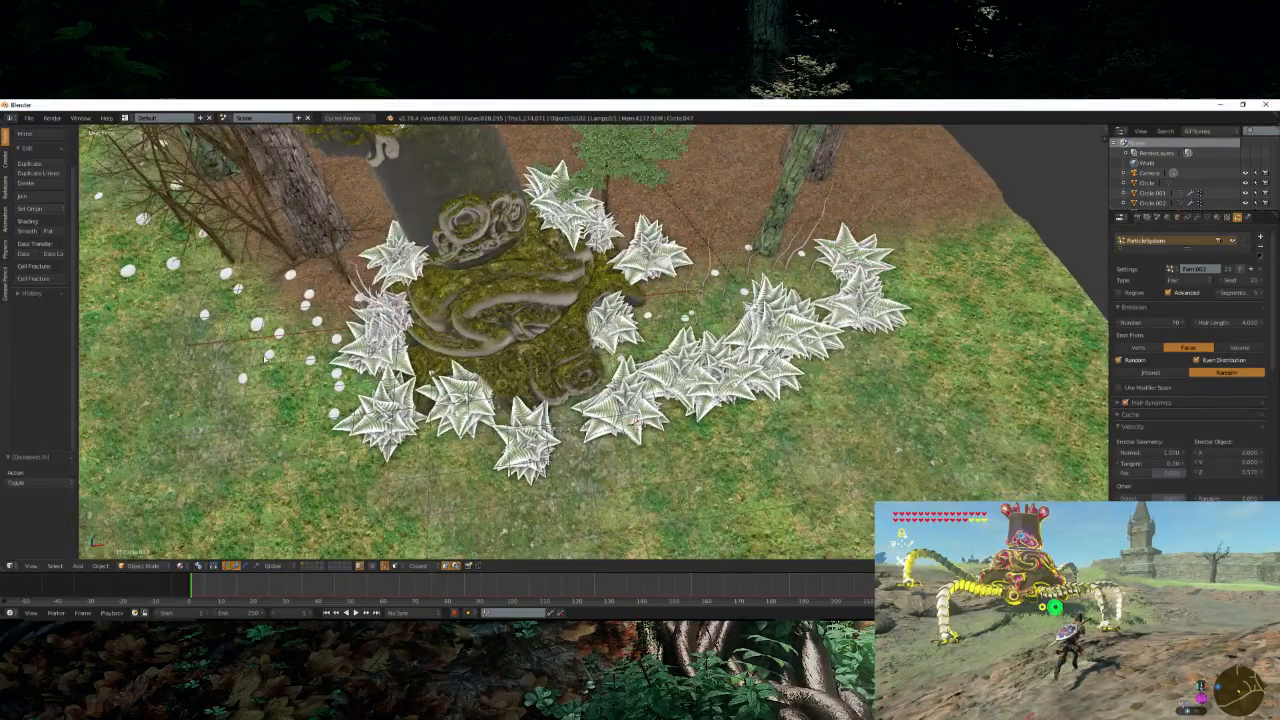
right_click(268, 355)
key("shift+d")
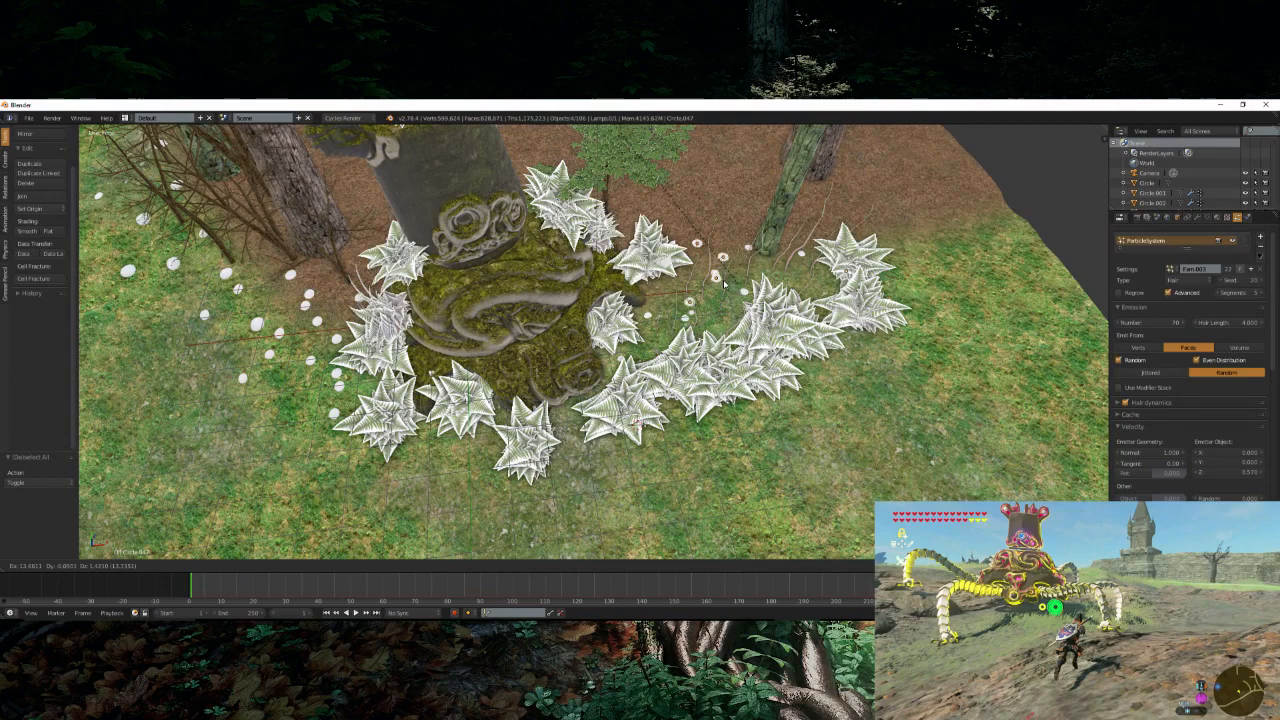
left_click(724, 284)
middle_click_drag(724, 284, 743, 345)
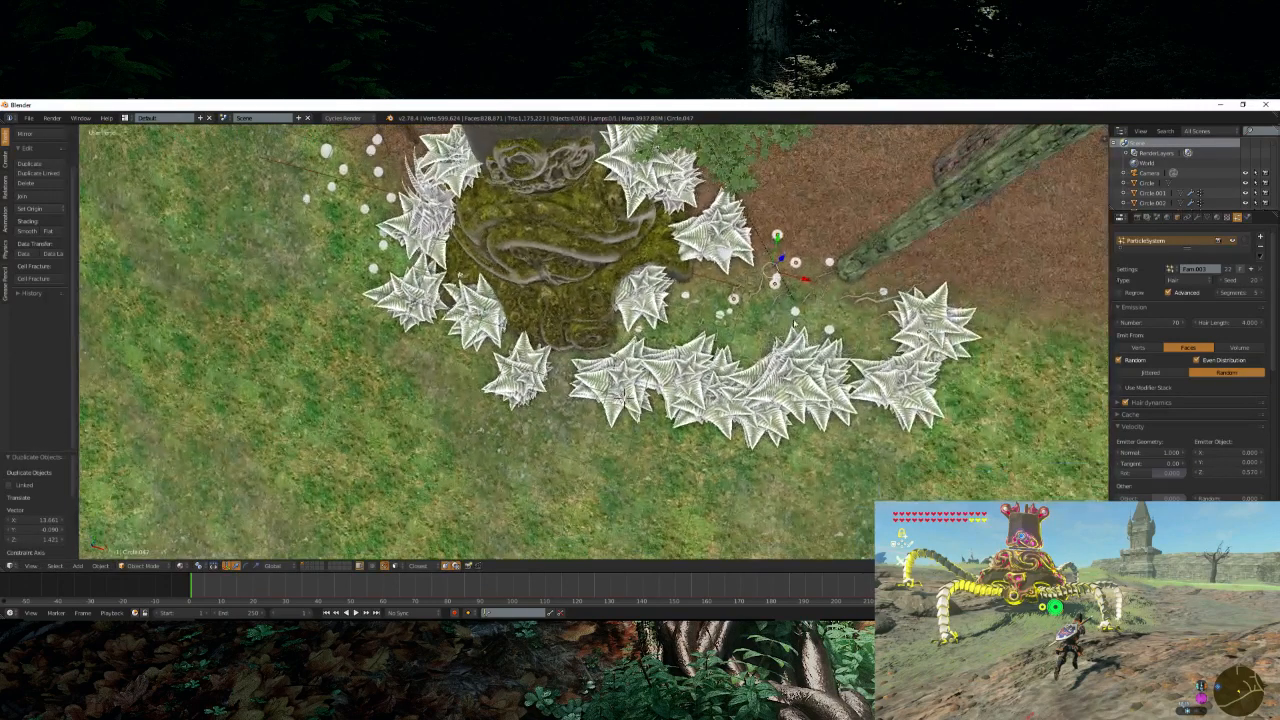
- Duplicate a single bush sphere from behind the fern row and place it beside the fern clumps across the sculpture's front
right_click(624, 398)
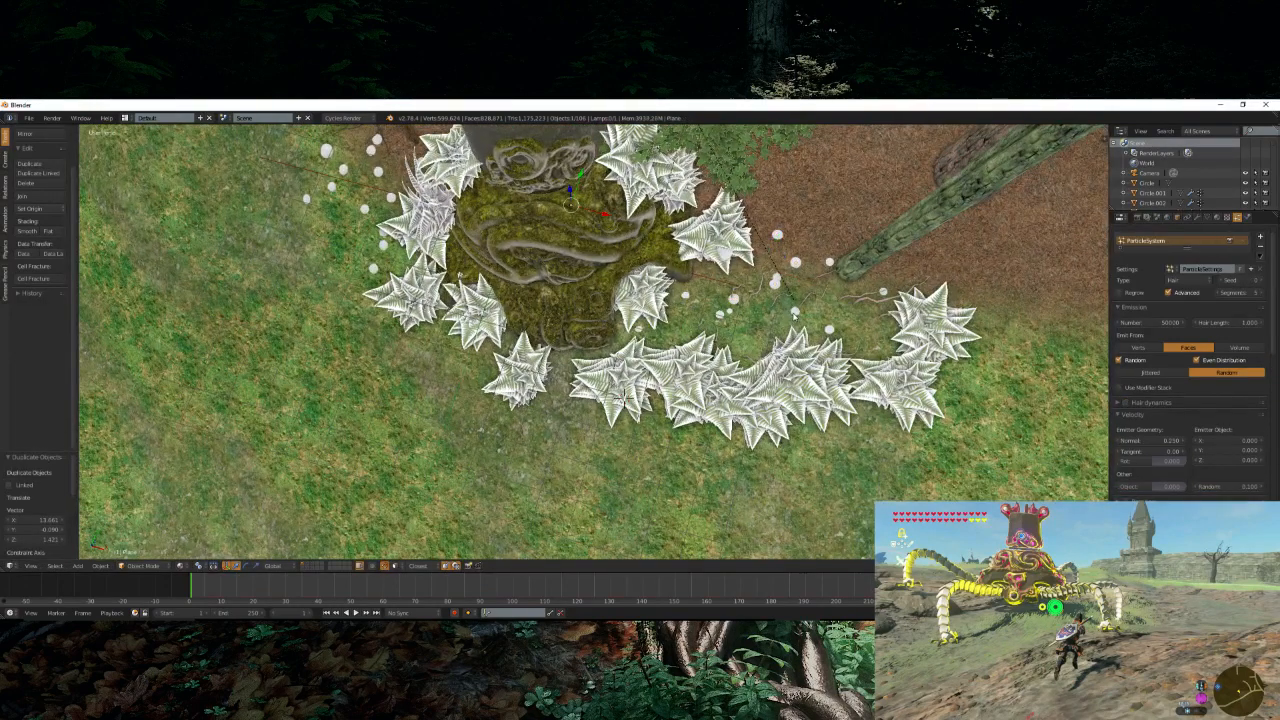
right_click(795, 316)
key("shift+d")
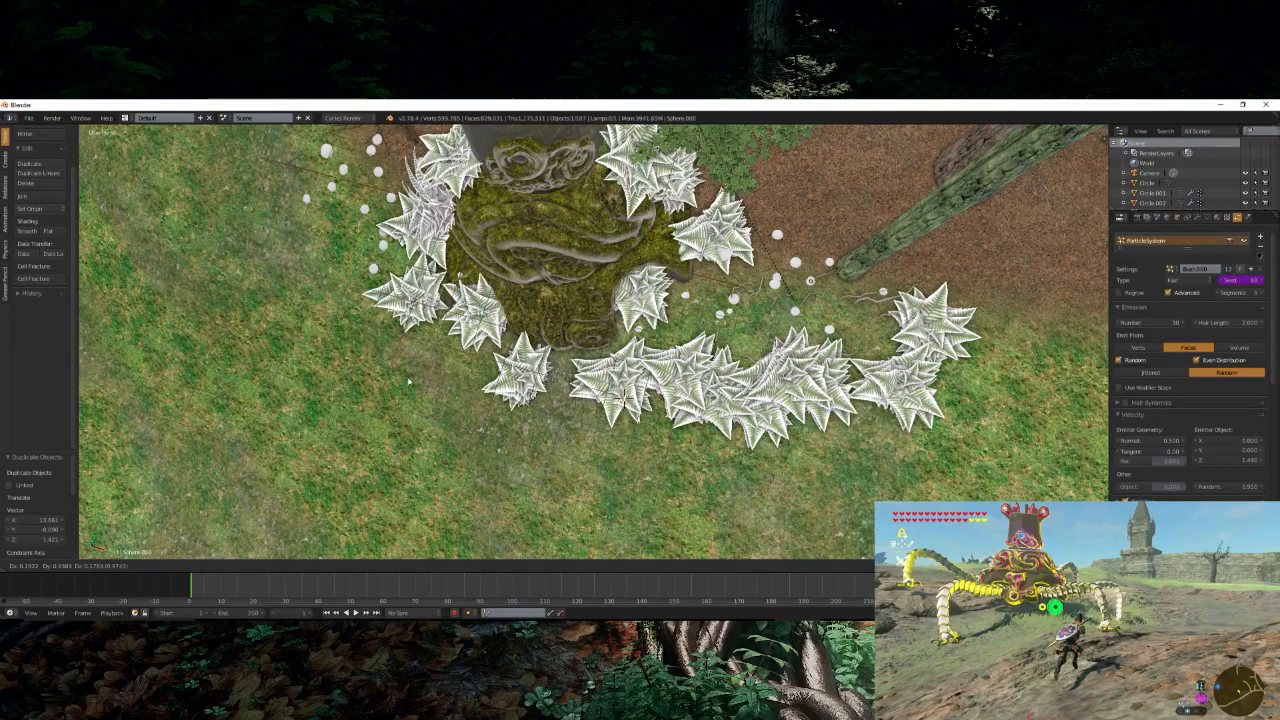
left_click(438, 350)
scroll(438, 350, "up", 2)
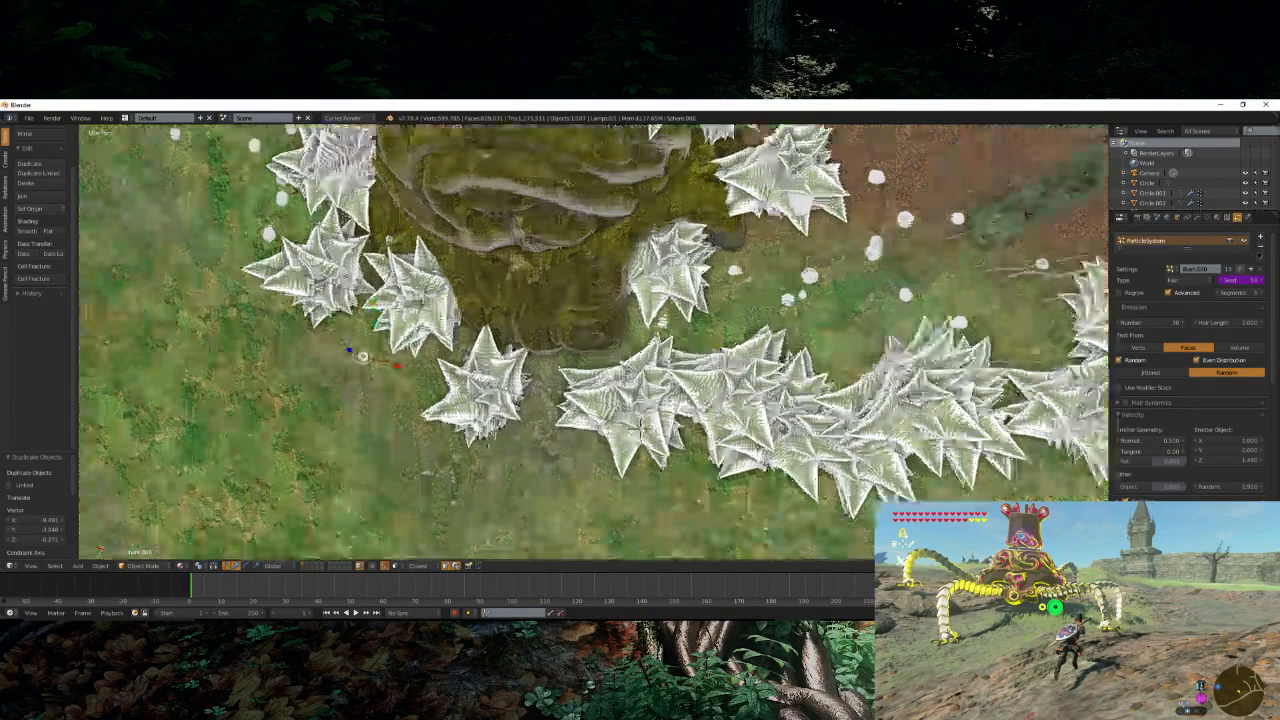
- Duplicate the bush sphere in front of the sculpture four times to form a five-sphere cluster on the grass before the ferns
middle_click_drag(438, 350, 455, 450)
middle_click_drag(440, 500, 590, 380, "shift")
scroll(560, 400, "up", 3)
middle_click_drag(510, 454, 566, 418, "shift")
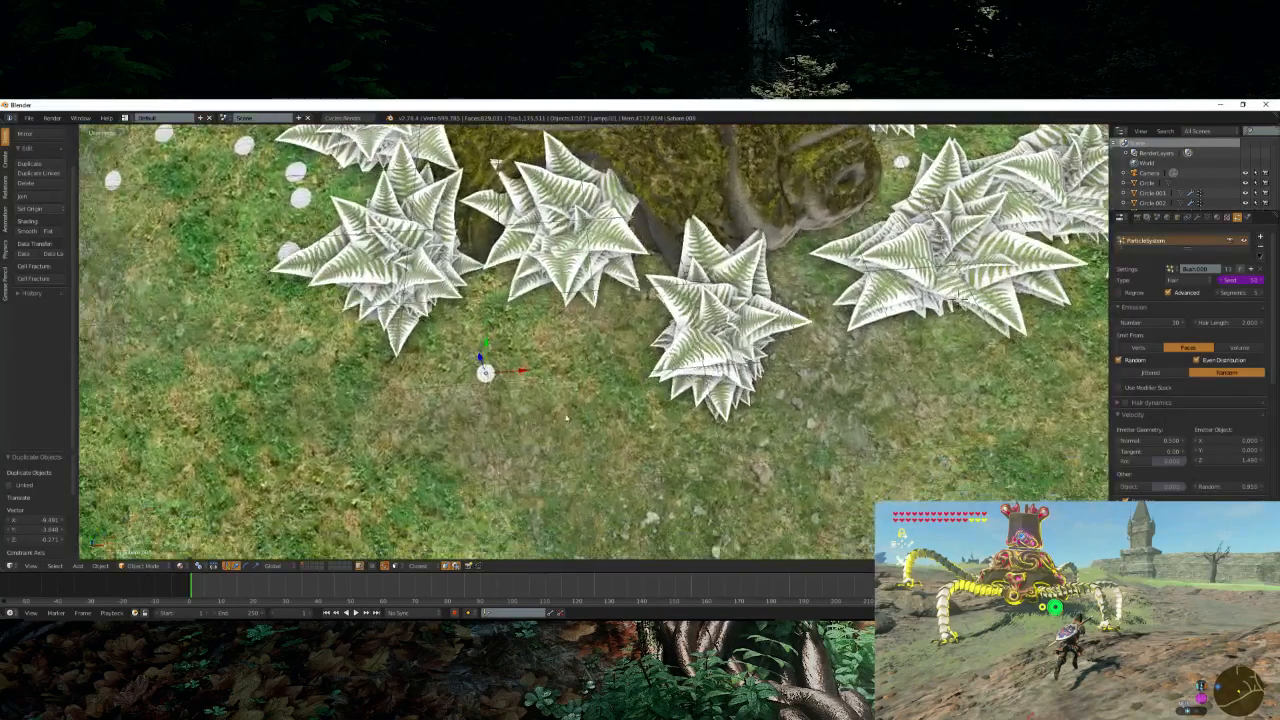
scroll(566, 418, "up", 2)
key("shift+d")
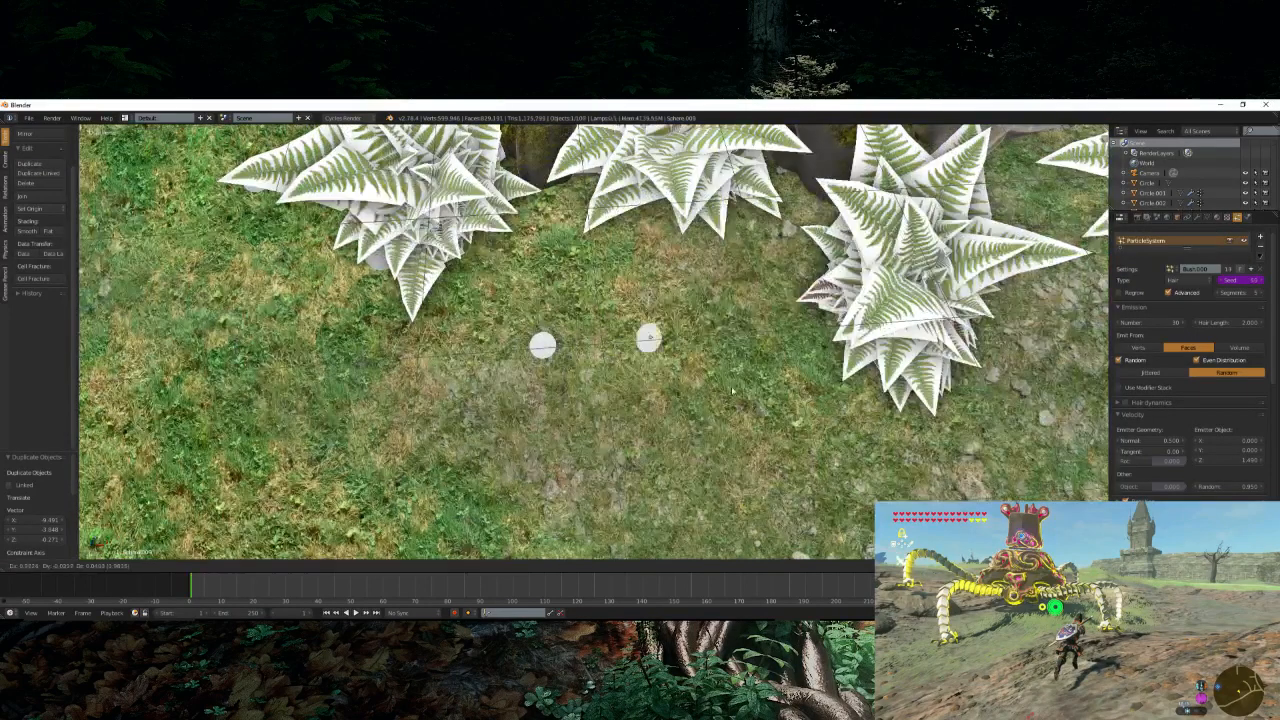
left_click(783, 392)
key("shift+d")
left_click(677, 493)
key("shift+d")
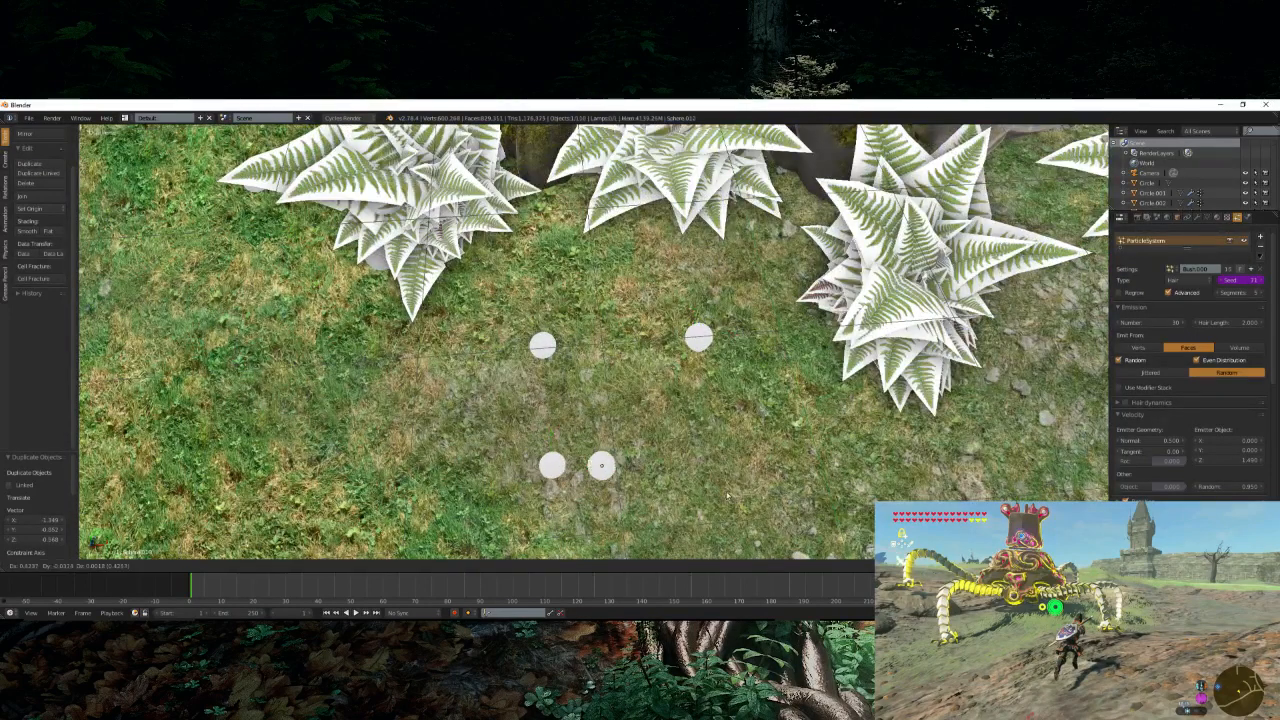
left_click(824, 489)
key("shift+d")
left_click(676, 441)
key("a")
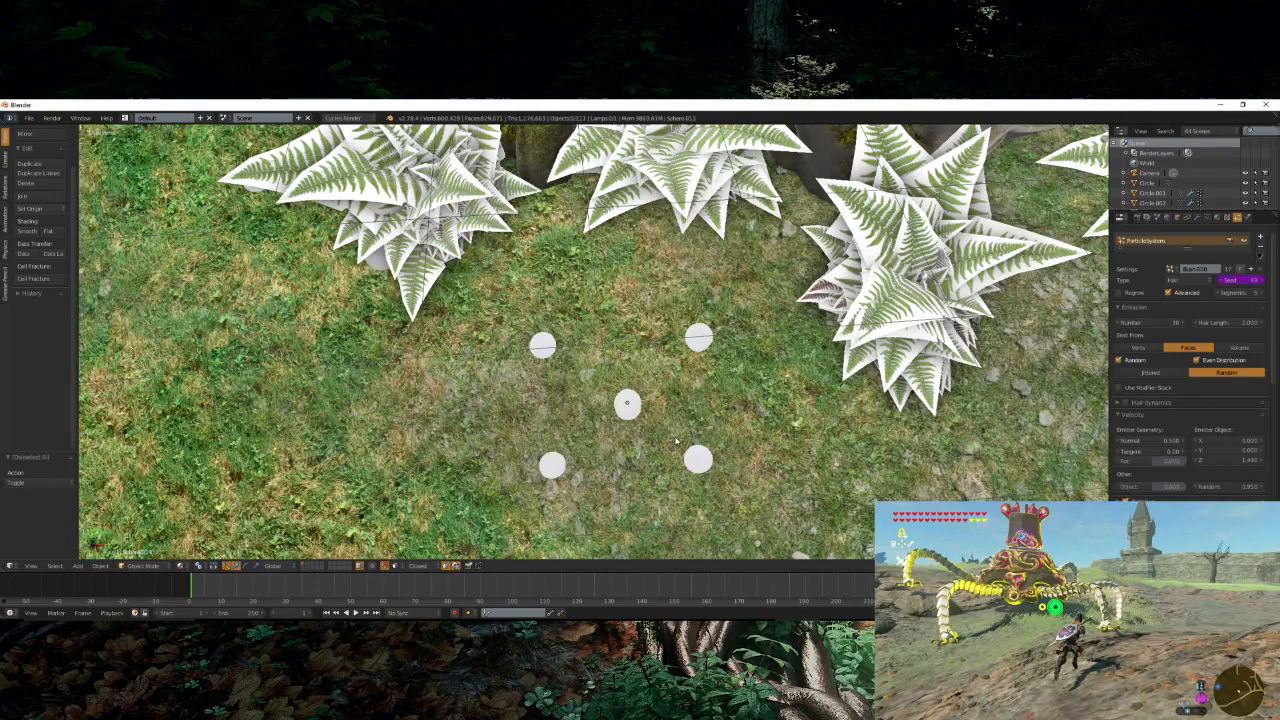
- Duplicate the small bush-sphere cluster repeatedly into a trail running across the grass away from the sculpture's front
key("a")
scroll(617, 398, "down", 3)
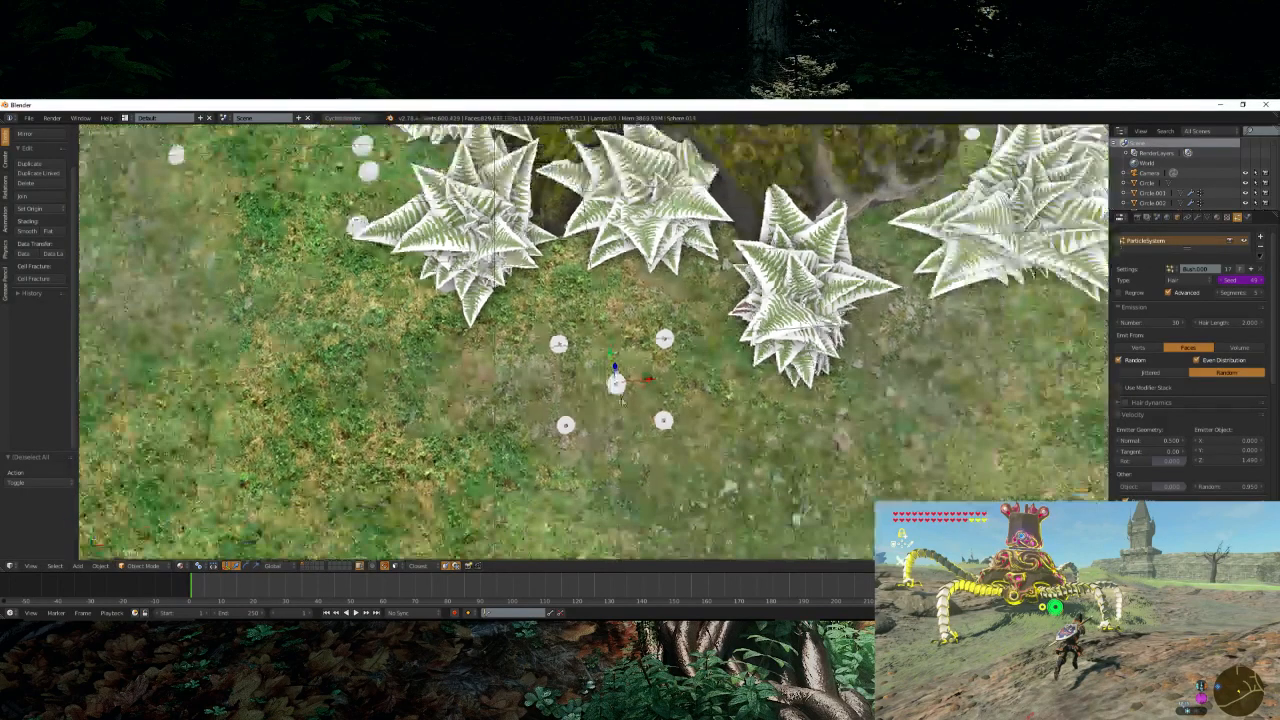
key("shift+d")
left_click(545, 446)
scroll(545, 446, "down", 2)
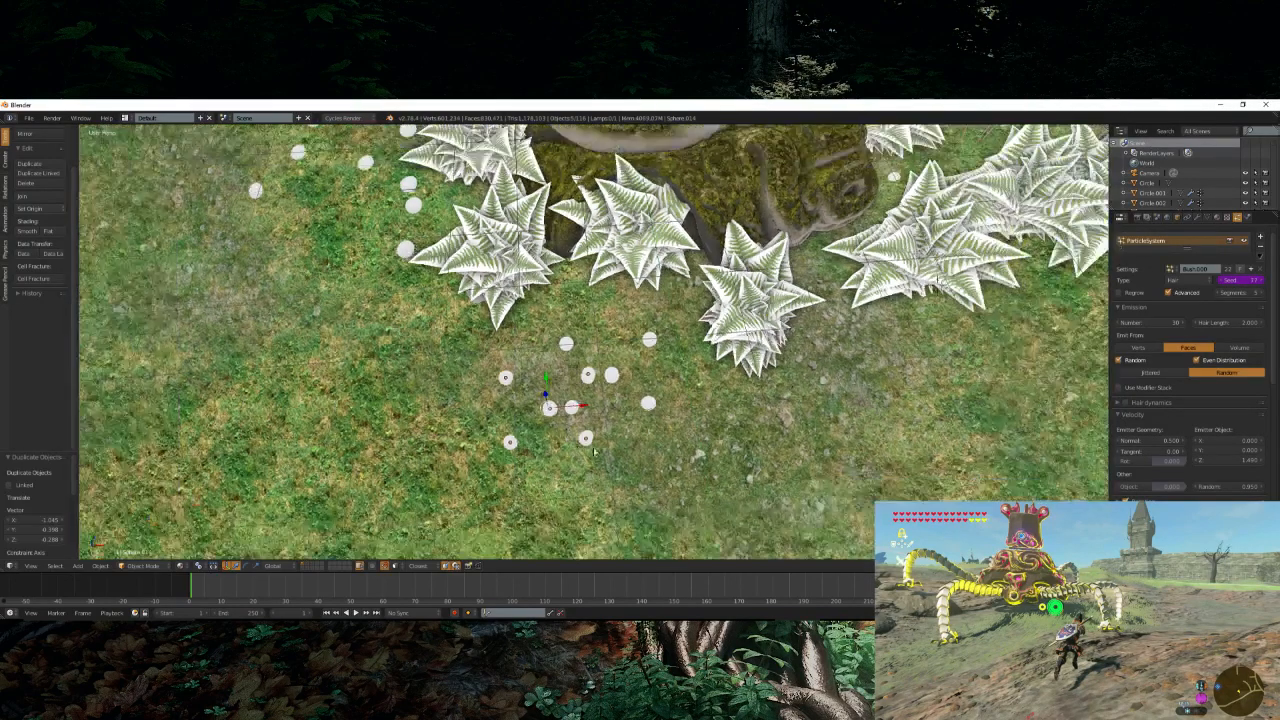
key("shift+d")
left_click(640, 488)
scroll(645, 467, "down", 2)
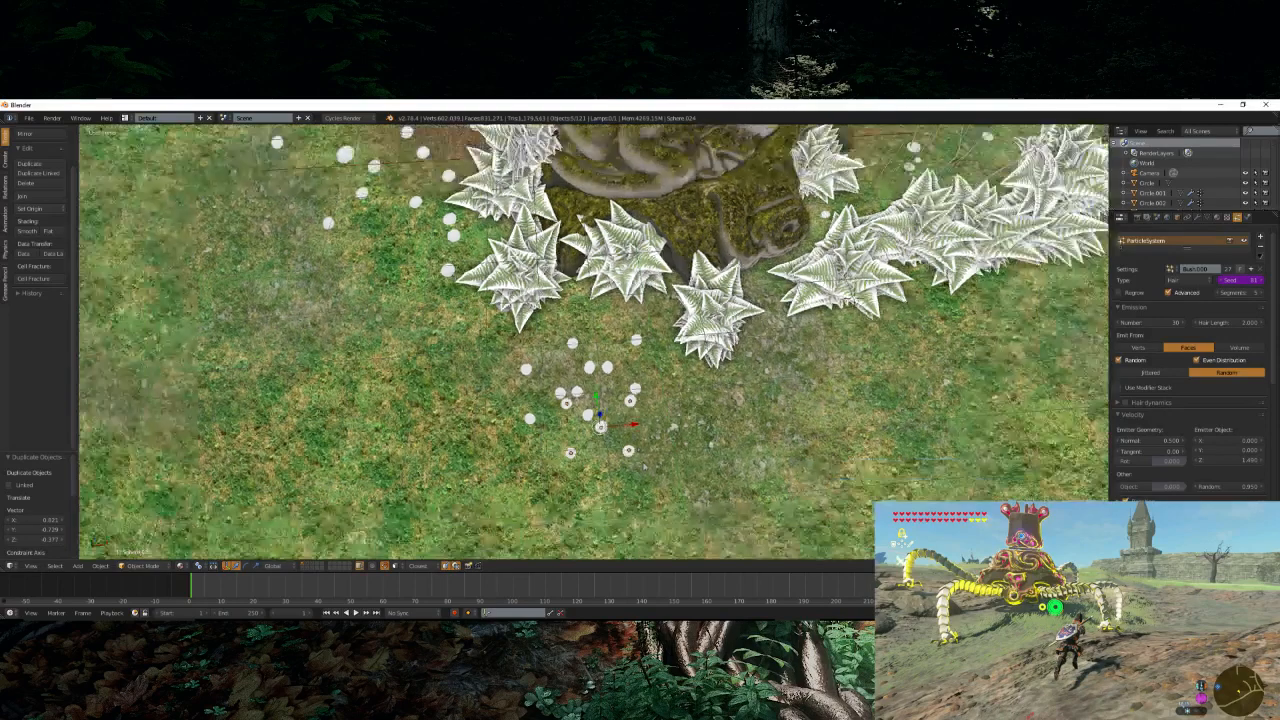
key("shift+d")
left_click(607, 437)
key("shift+d")
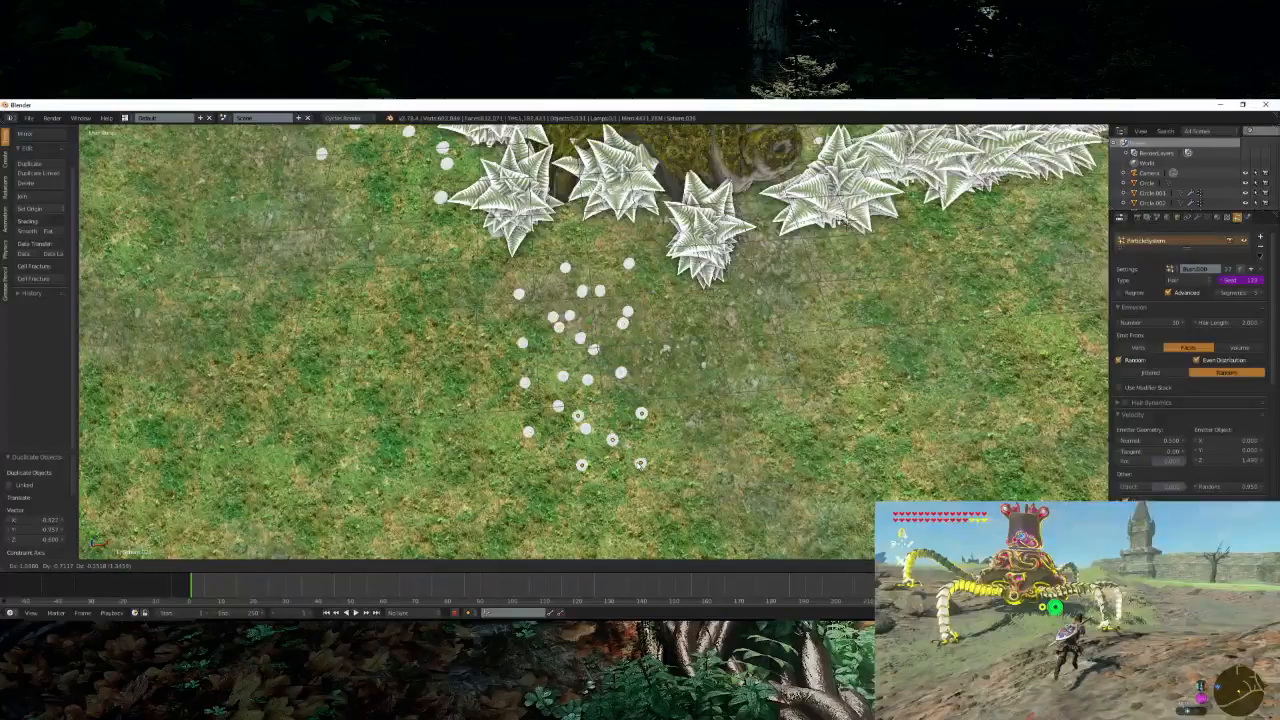
left_click(660, 472)
- Duplicate a group of bush spheres from the trail into the gap beside the fern clumps at the sculpture's foot
scroll(637, 464, "down", 5)
middle_click_drag(637, 464, 562, 496)
scroll(634, 400, "up", 2)
scroll(562, 496, "up", 1)
scroll(562, 496, "up", 2)
key("shift+d")
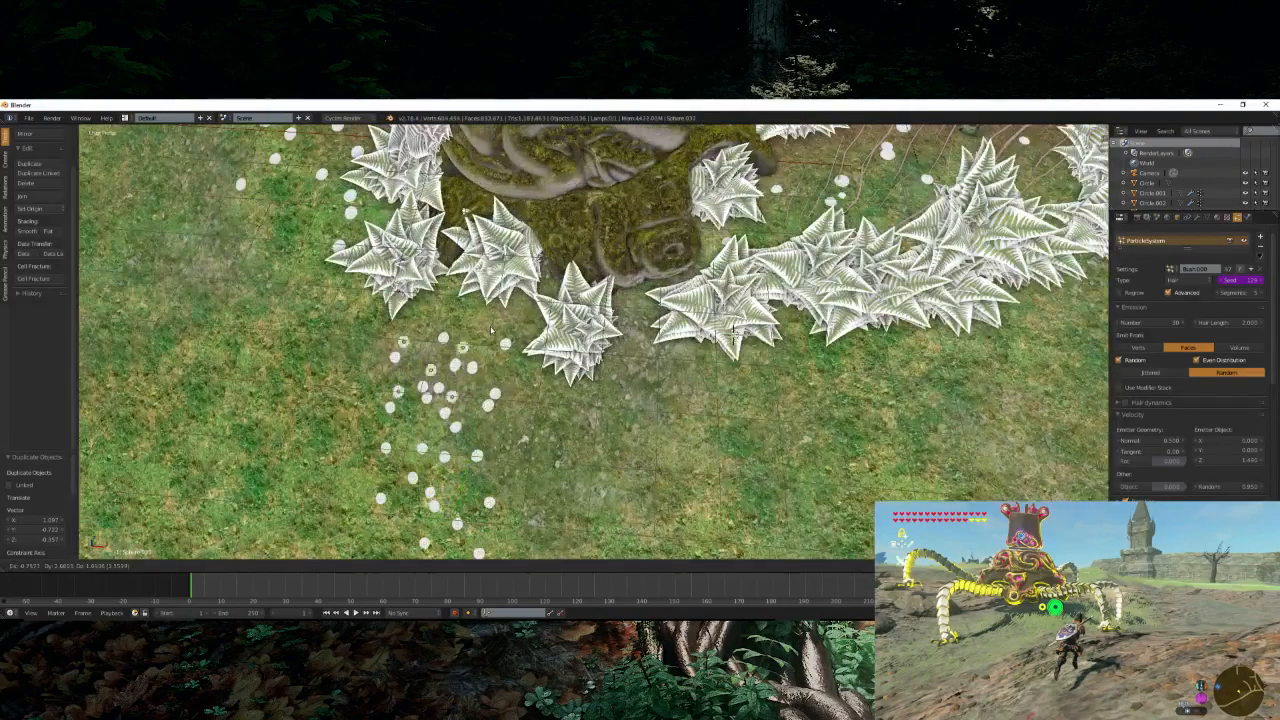
left_click(488, 350)
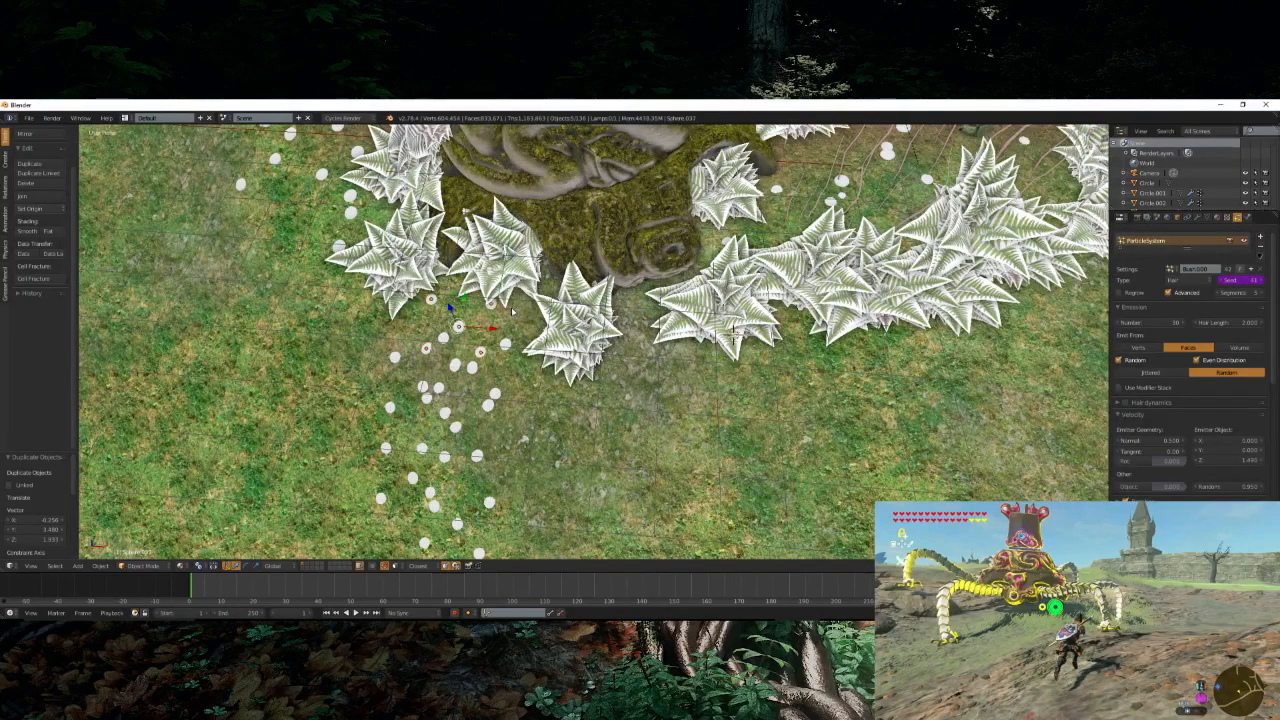
- Duplicate the bush-sphere group to the trail's far end, rotate the copy about the Z axis and return to the camera view
scroll(485, 360, "up", 2)
middle_click_drag(485, 360, 485, 247, "shift")
key("shift+d")
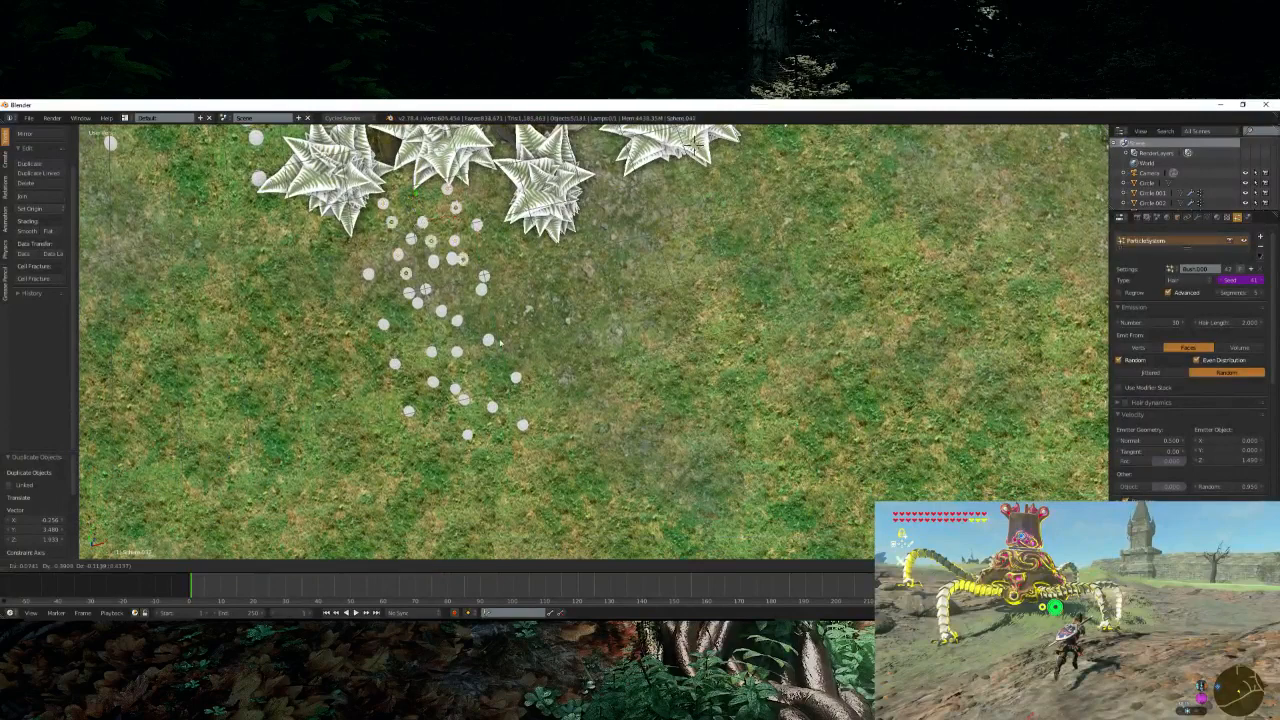
left_click(519, 506)
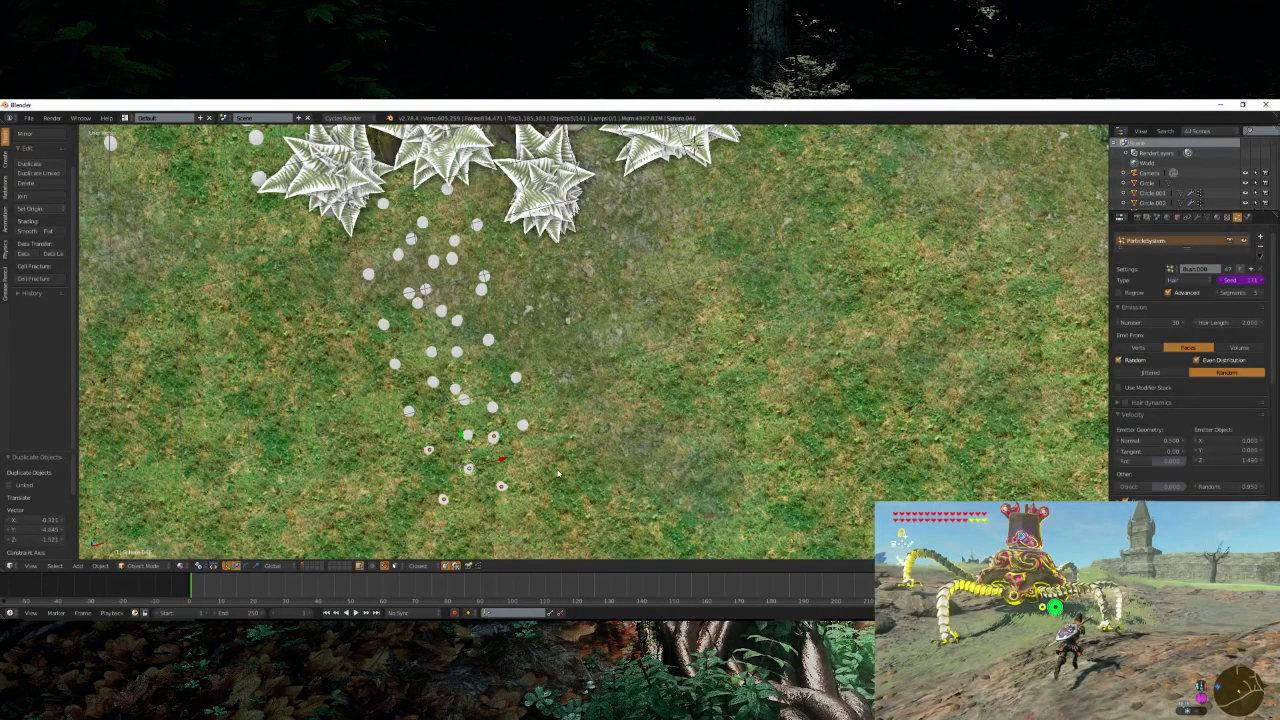
key("r")
key("z")
left_click(530, 540)
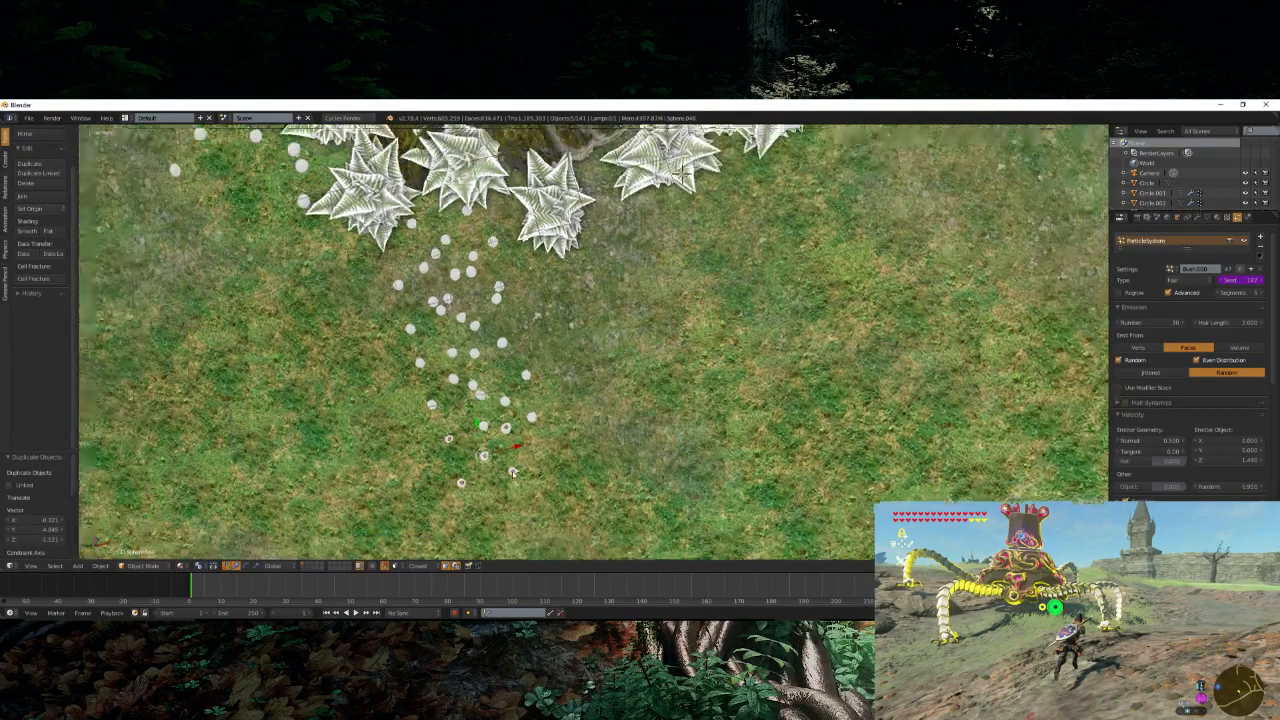
key("KP_0")
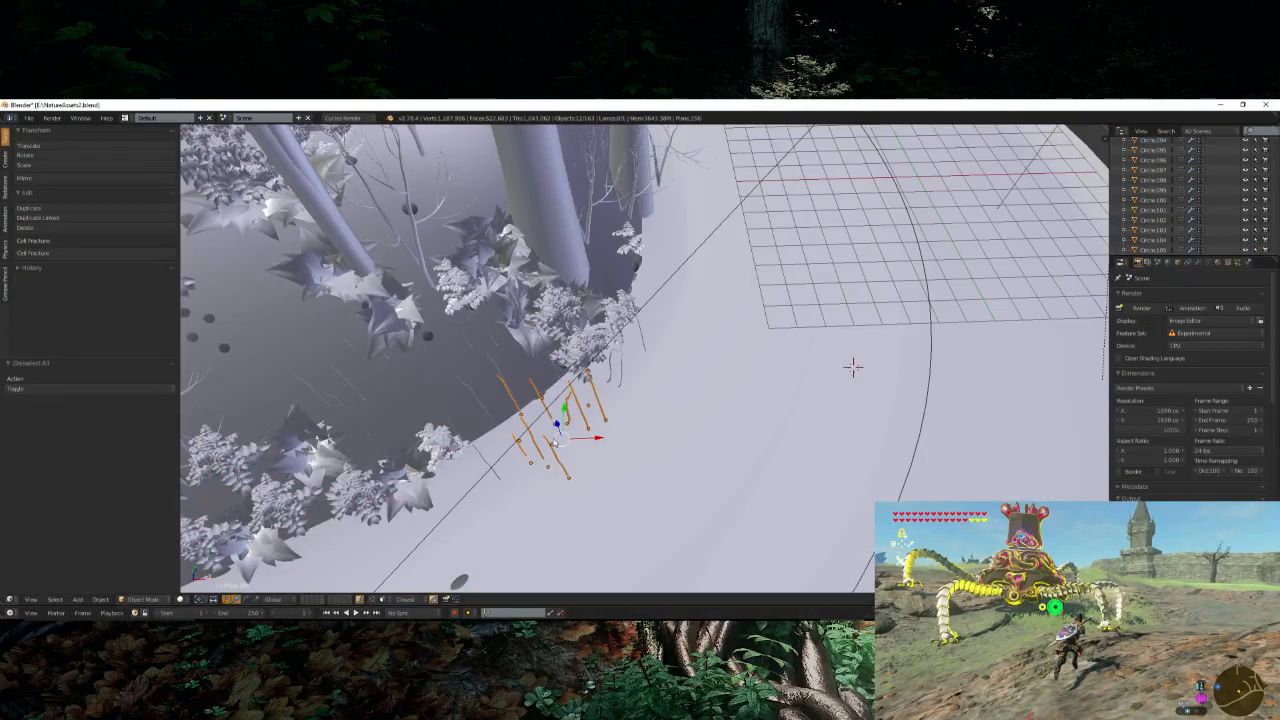
- Switch to the NatureAssets2 file and examine its trees, bushes and ground from several angles for reusable plants
middle_click_drag(555, 443, 519, 463)
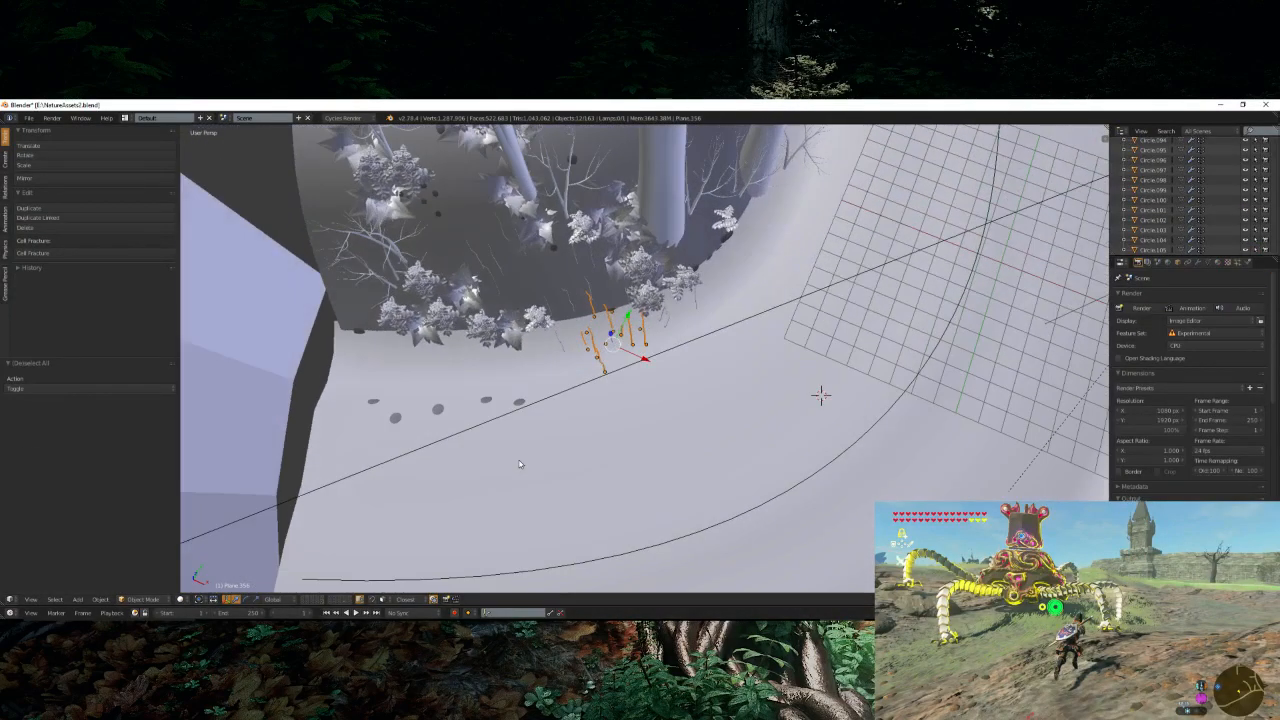
middle_click_drag(527, 406, 676, 457)
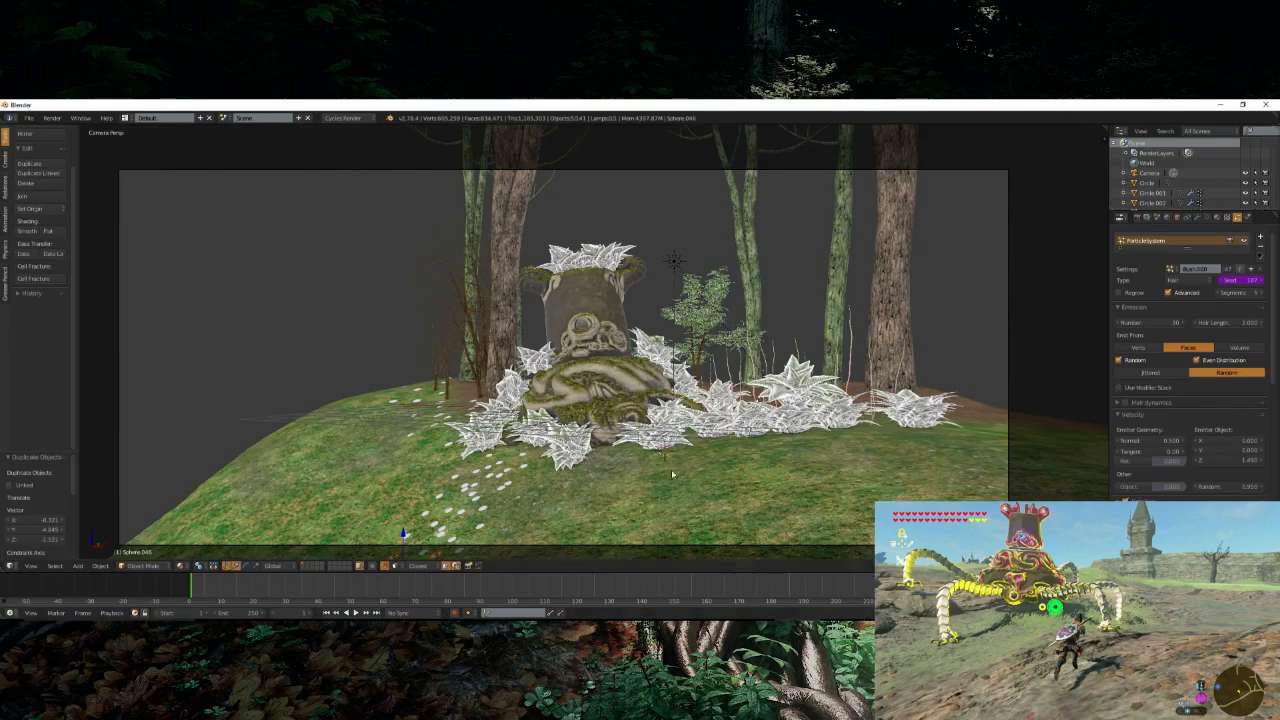
scroll(633, 427, "down", 3)
scroll(633, 427, "up", 2)
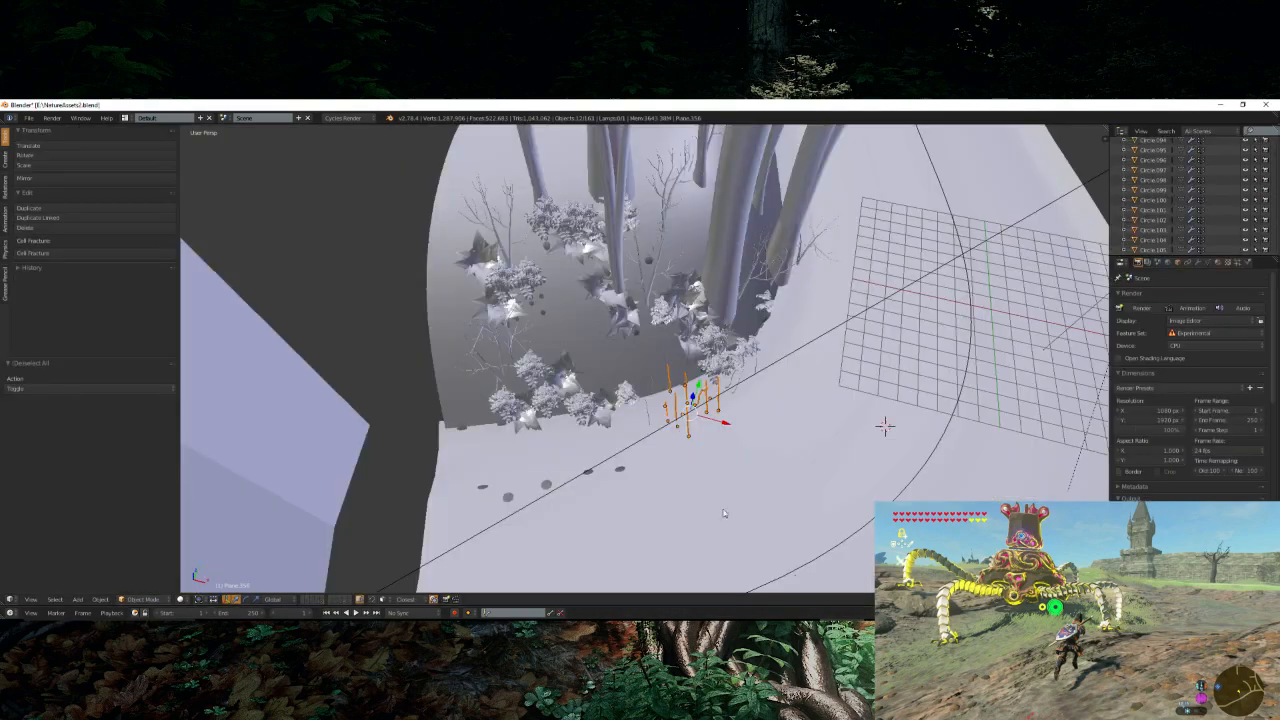
middle_click_drag(771, 391, 641, 331)
scroll(649, 332, "up", 5)
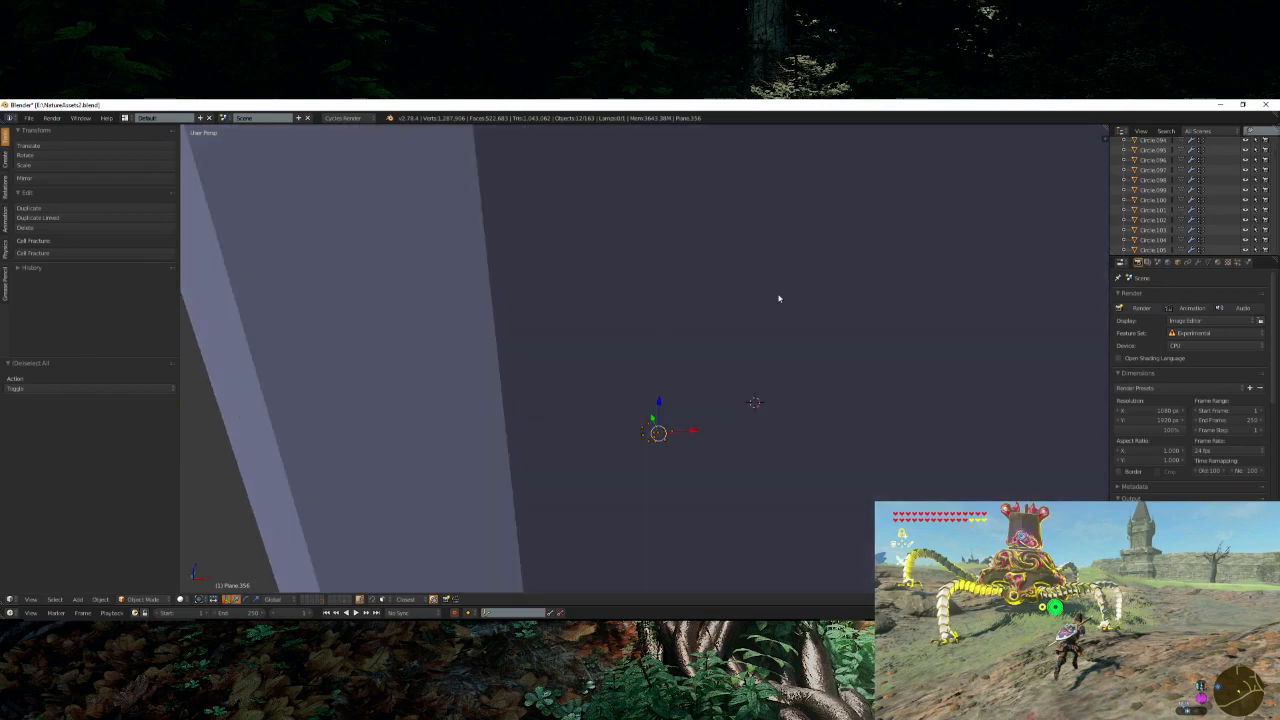
middle_click_drag(780, 297, 633, 375, "shift")
scroll(643, 360, "up", 1)
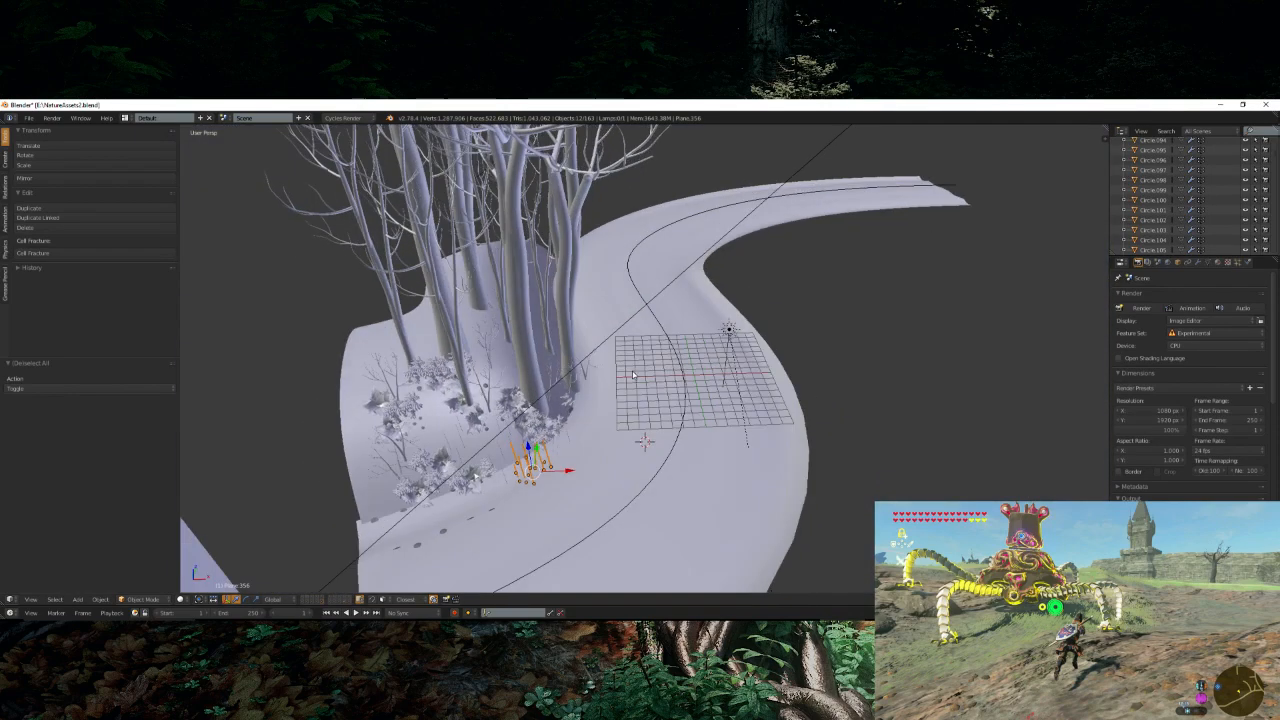
left_click(29, 118)
mouse_move(62, 150)
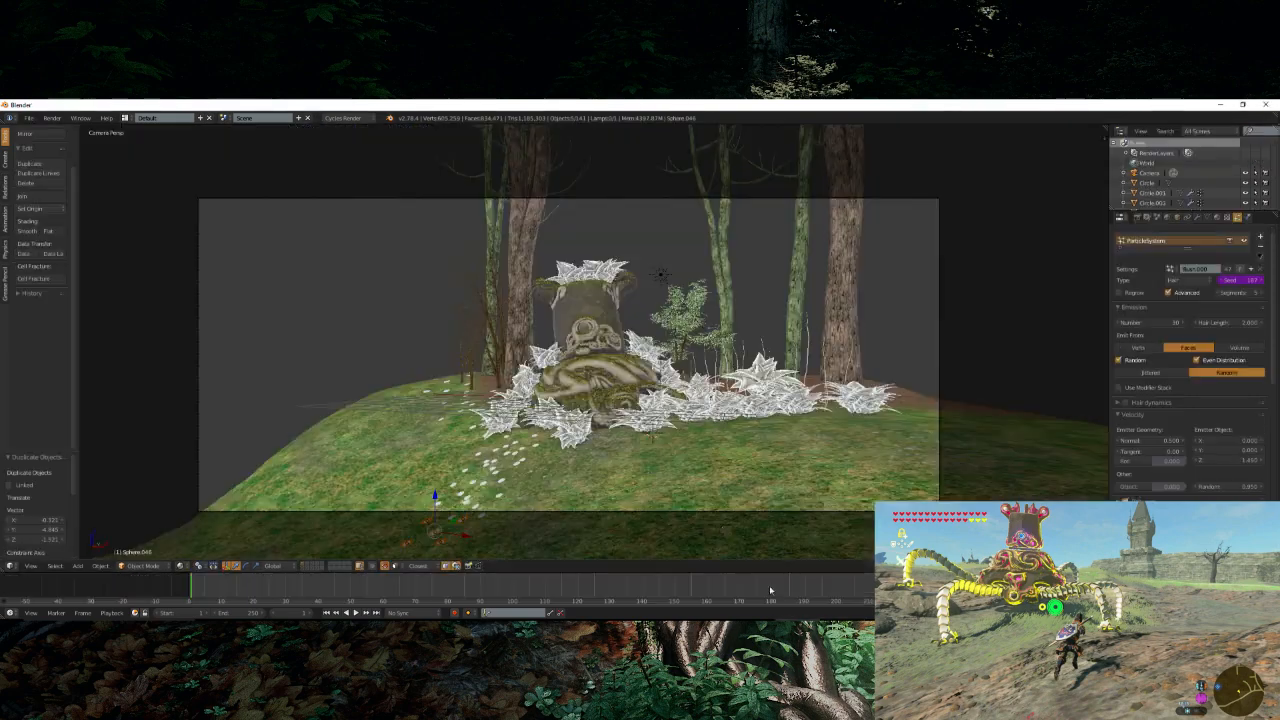
- Rotate a fern clump in the row beside the sculpture and move it behind the row towards the bush spheres, in the Guardian scene
scroll(679, 452, "down", 2)
scroll(679, 452, "up", 2)
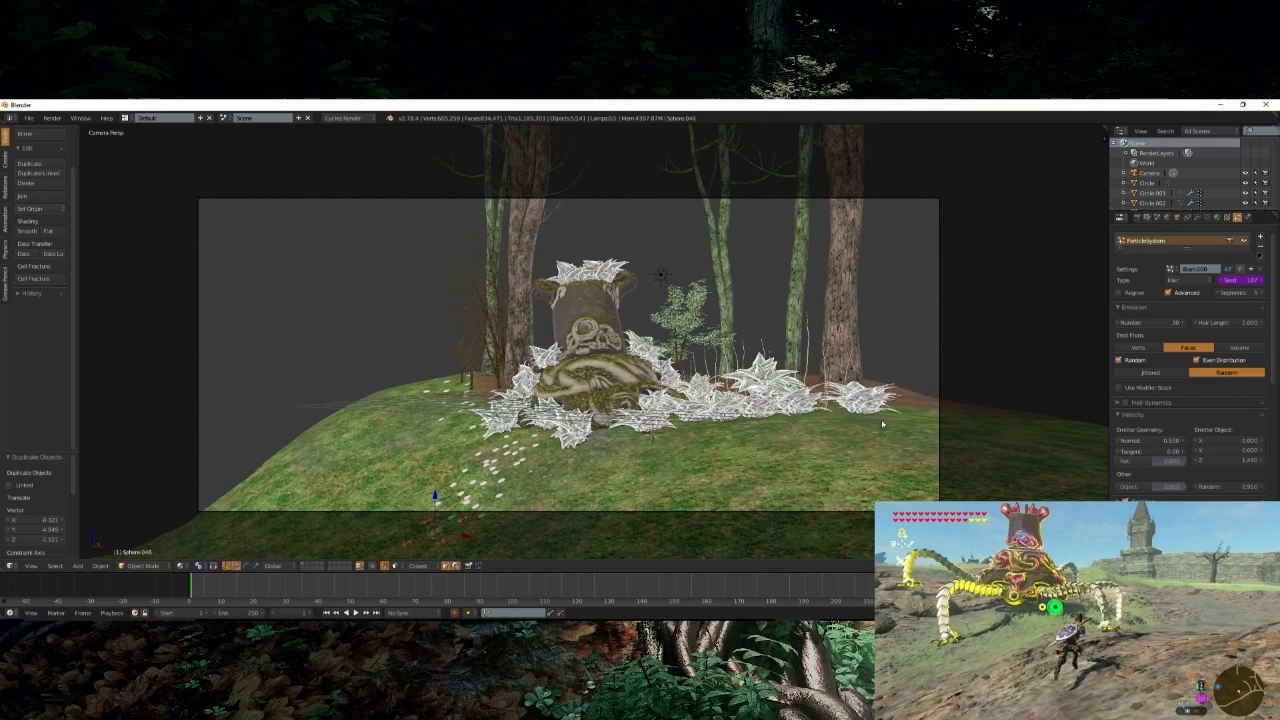
middle_click_drag(862, 405, 874, 442)
right_click(886, 361)
middle_click_drag(886, 361, 604, 362)
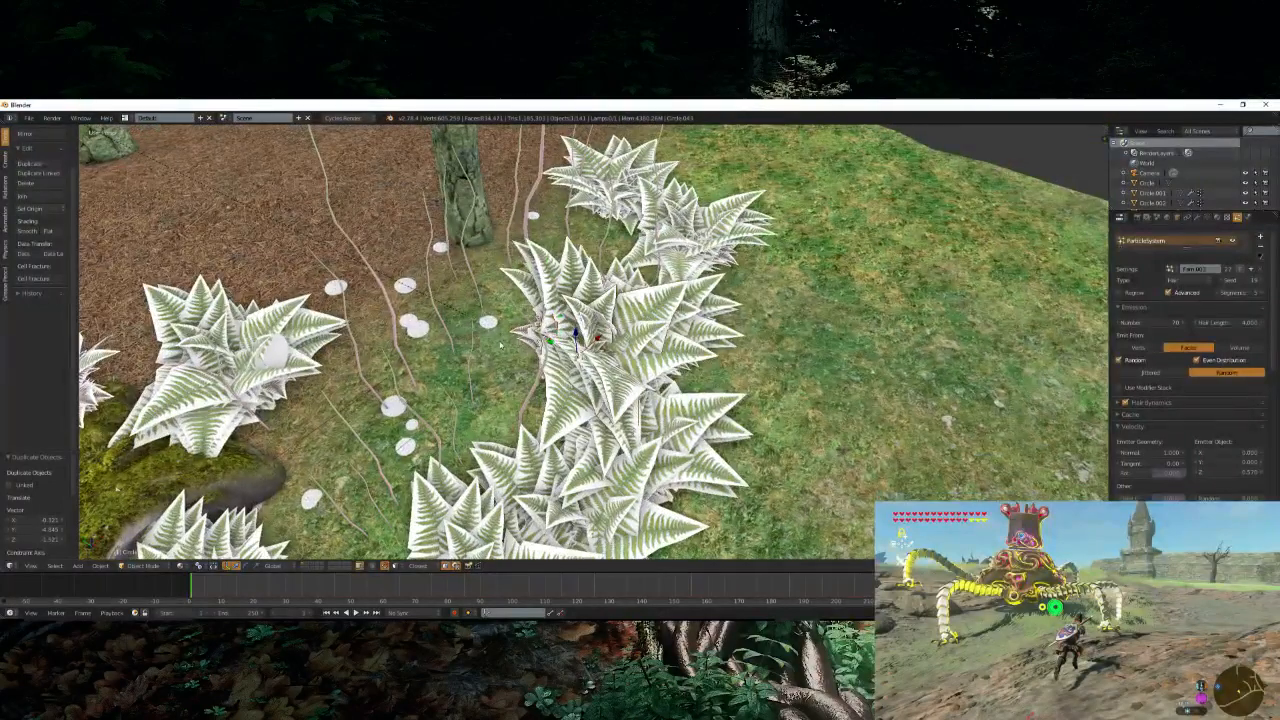
key("r")
left_click(530, 385)
key("g")
left_click(468, 387)
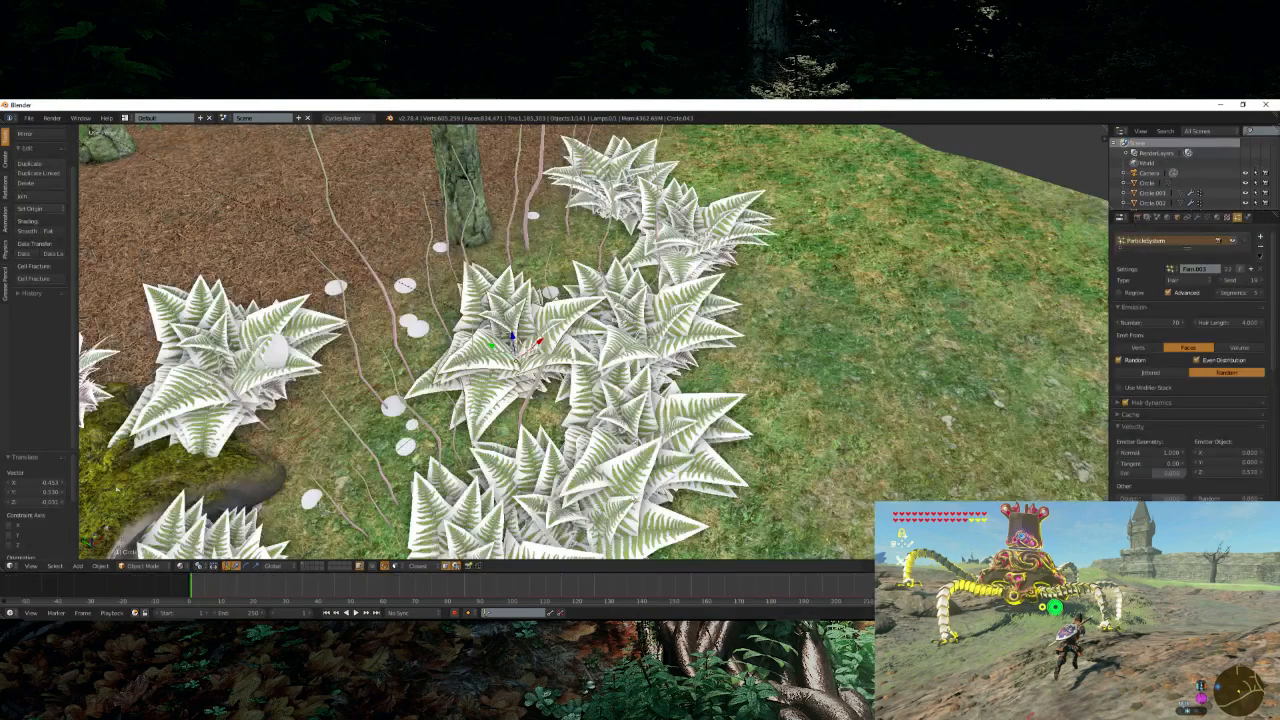
middle_click_drag(470, 430, 467, 451)
key("KP_0")
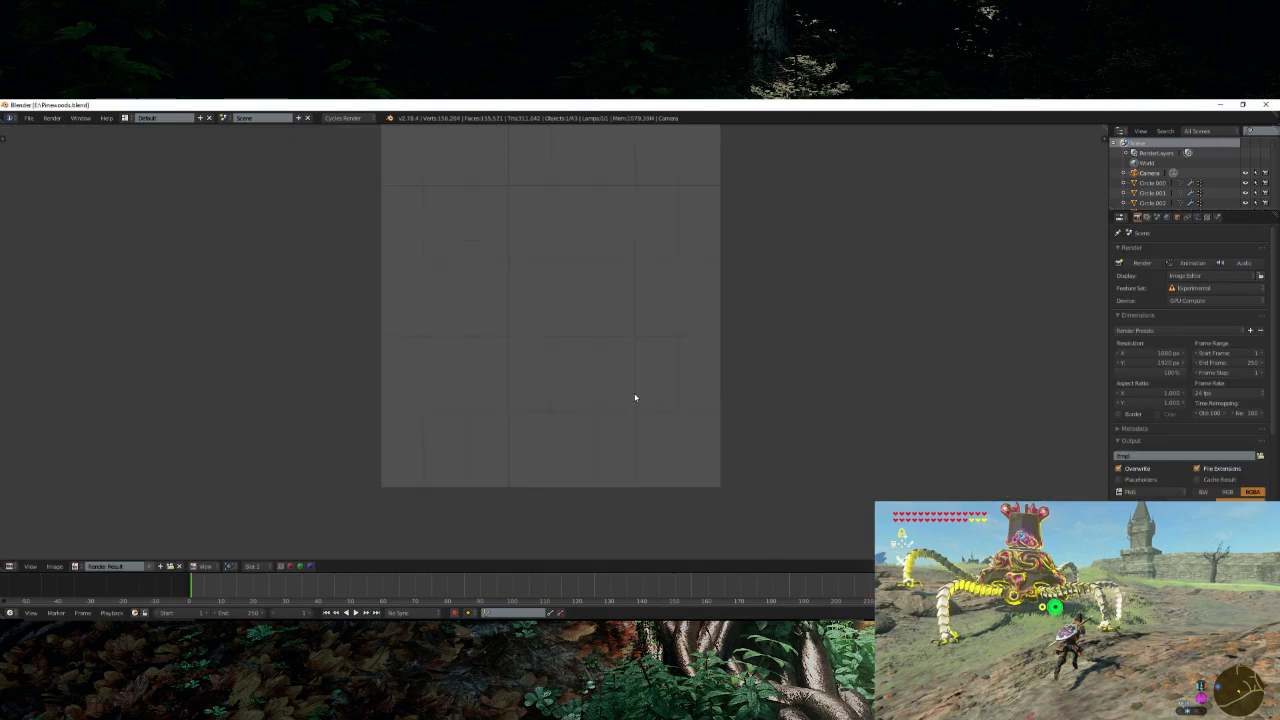
- In the Pinewoods file, close the render view and copy one of the bare pine trees
key("Escape")
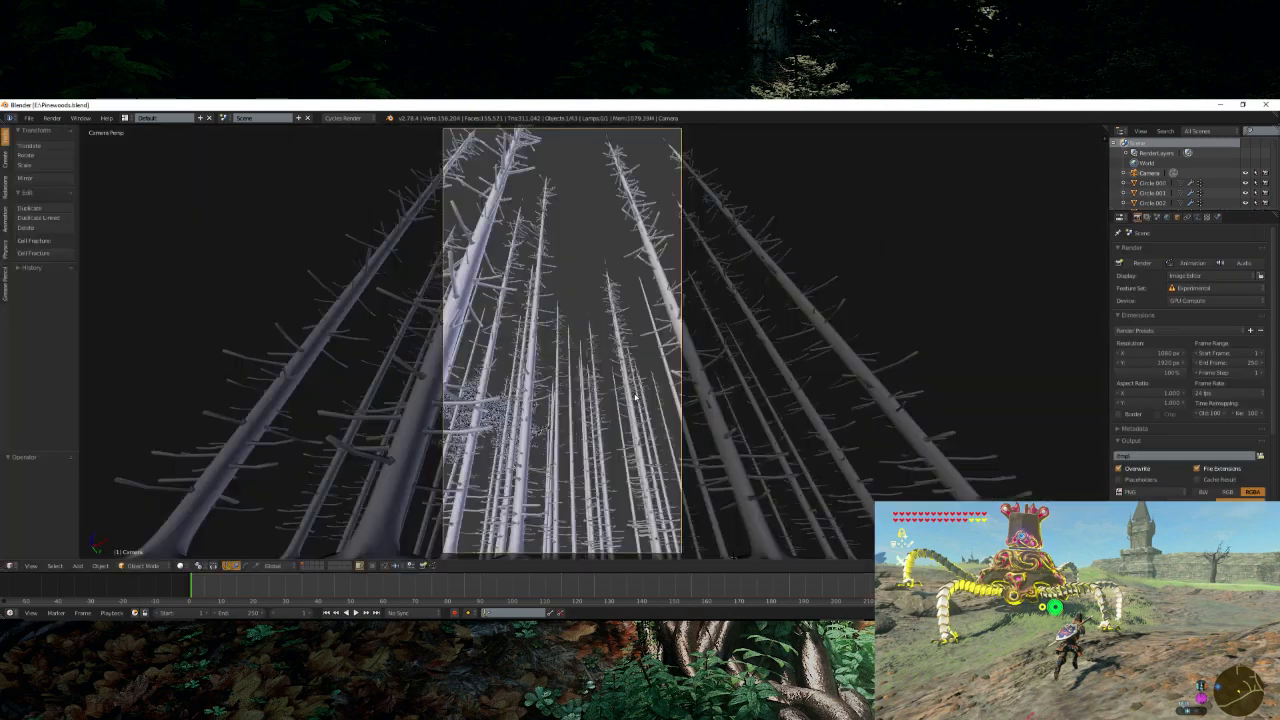
middle_click_drag(635, 397, 567, 377)
right_click(539, 364)
scroll(545, 375, "up", 4)
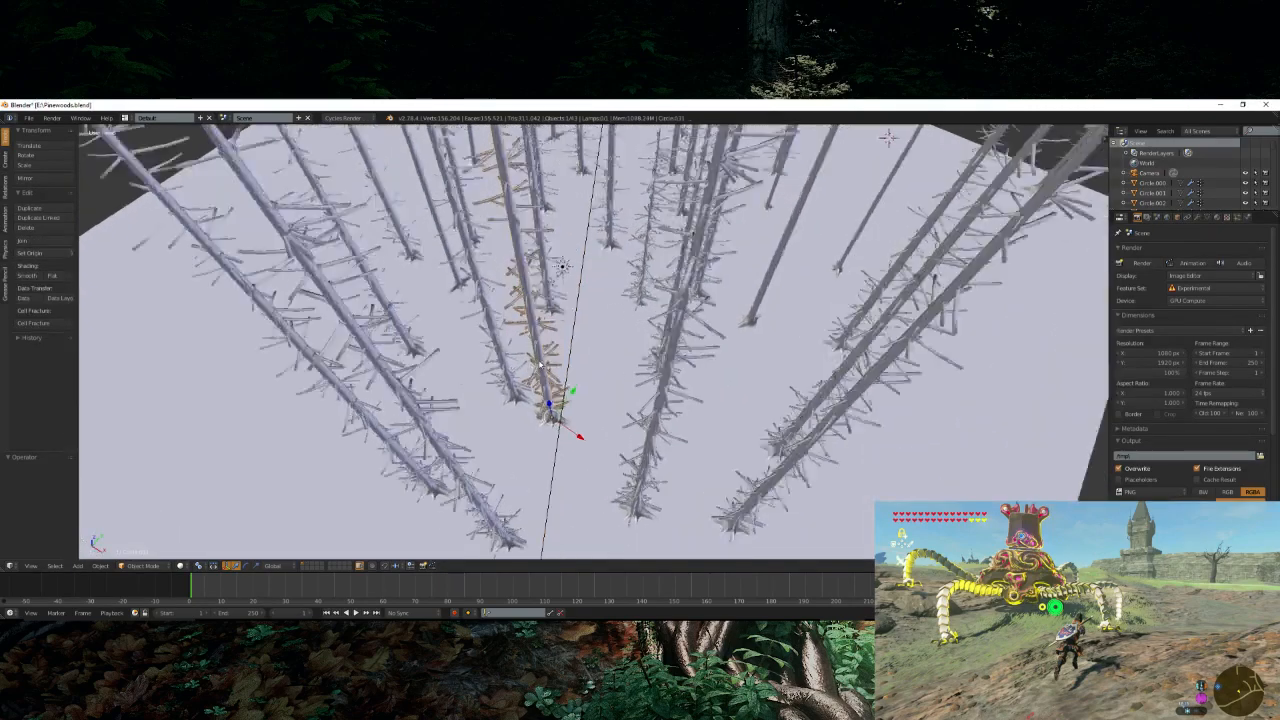
key("ctrl+c")
scroll(562, 391, "down", 5)
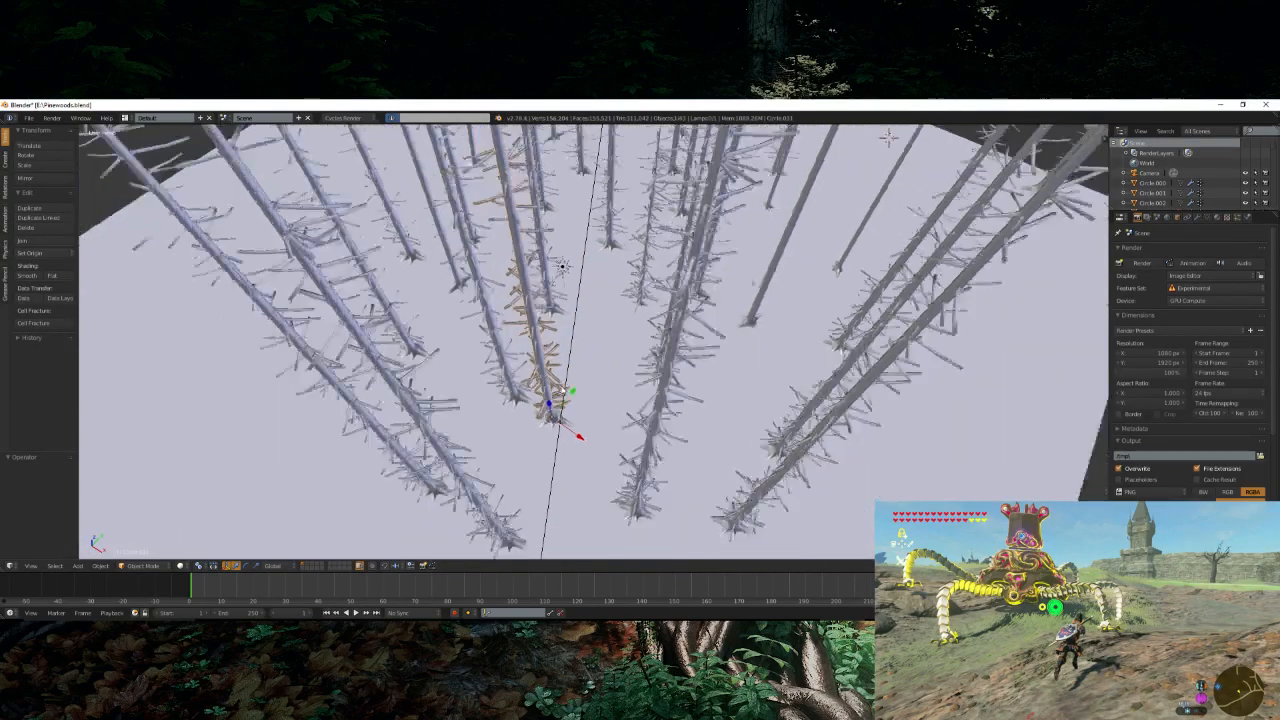
middle_click_drag(612, 458, 600, 430)
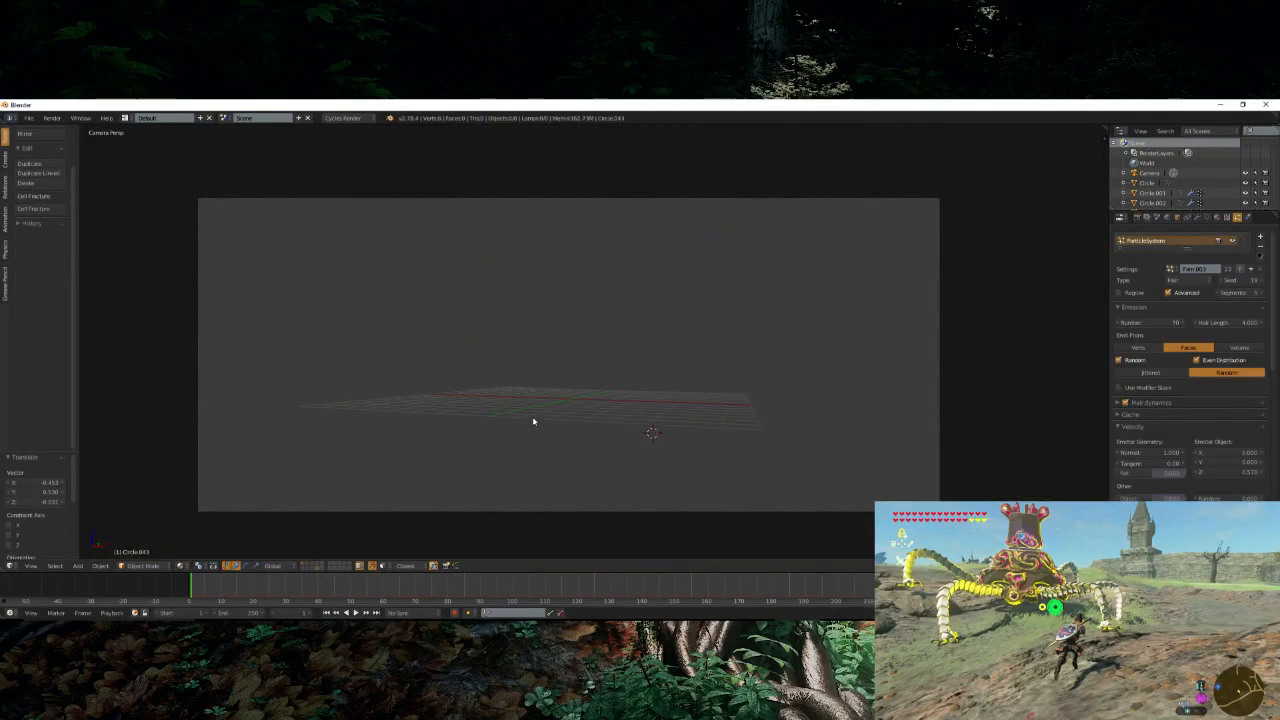
- Switch back to the Guardian scene and paste the copied pine tree with its branch parts into the asset layer
key("ctrl+v")
scroll(551, 420, "up", 1)
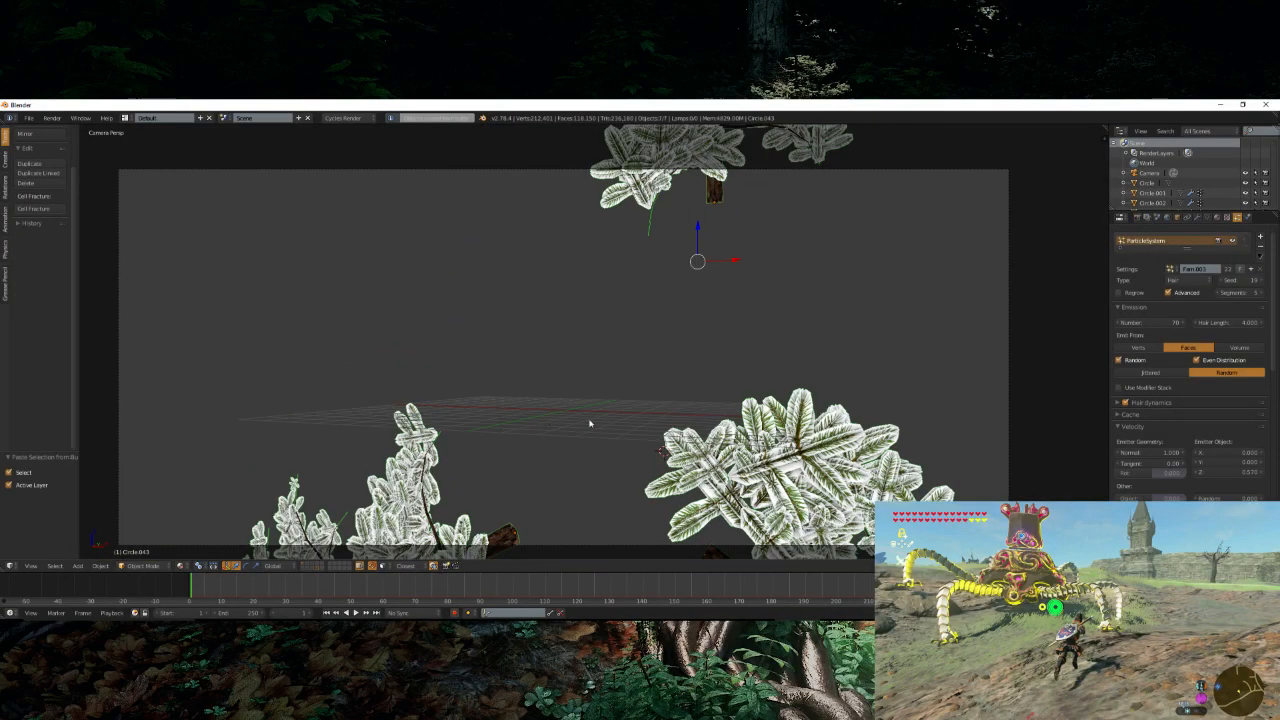
scroll(591, 423, "down", 1)
middle_click_drag(646, 349, 645, 399)
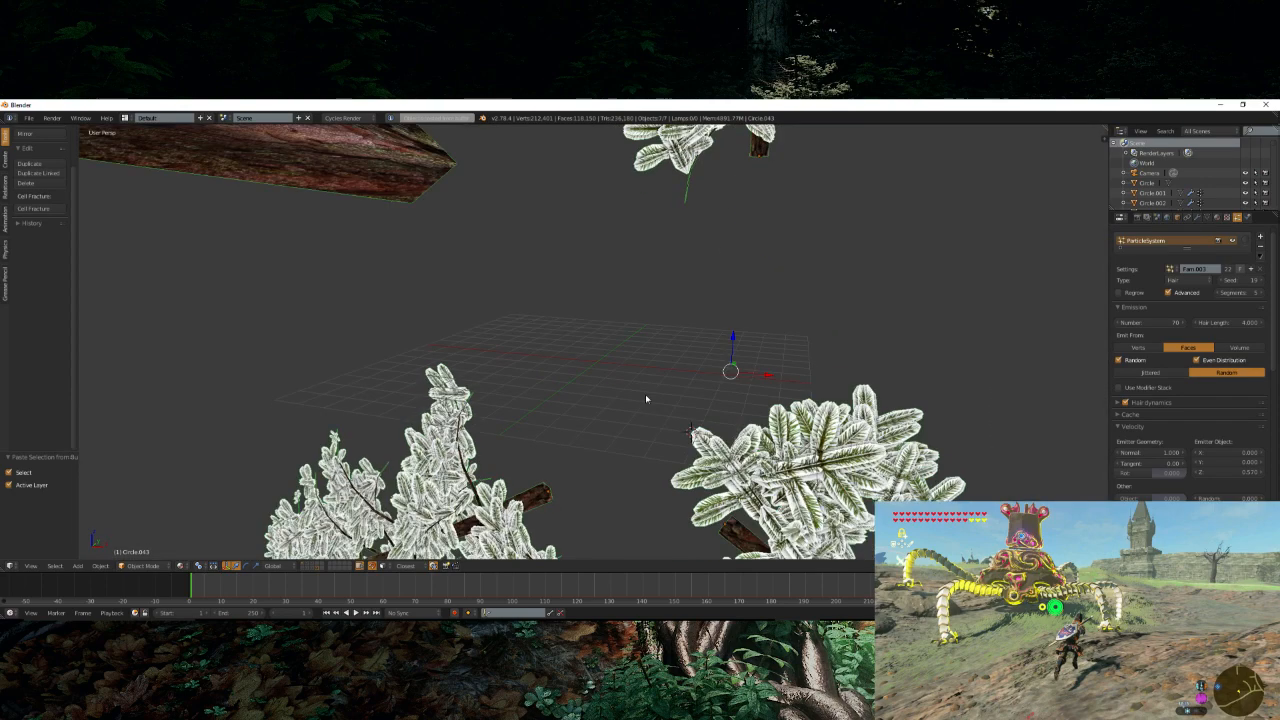
scroll(645, 399, "down", 4)
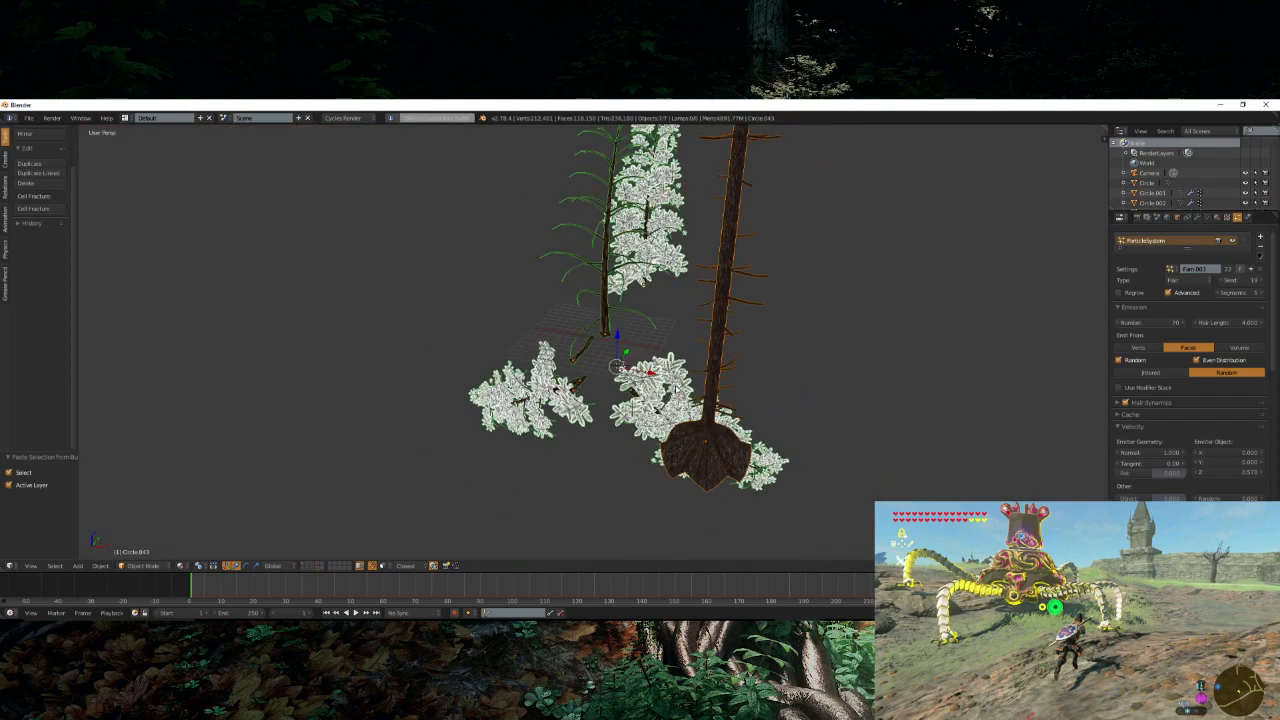
- Select the tall pine trunk, move it to the first layer and show that layer with the whole forest scene
right_click(733, 293)
left_click(1198, 218)
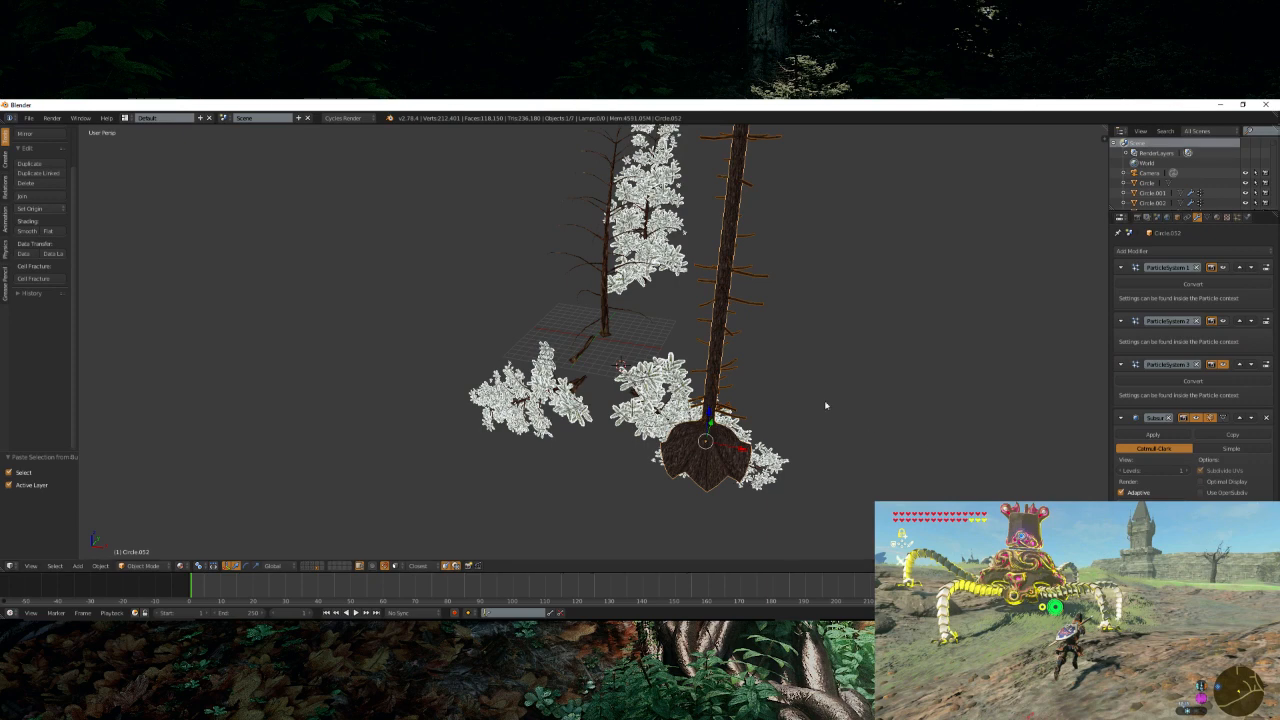
key("m")
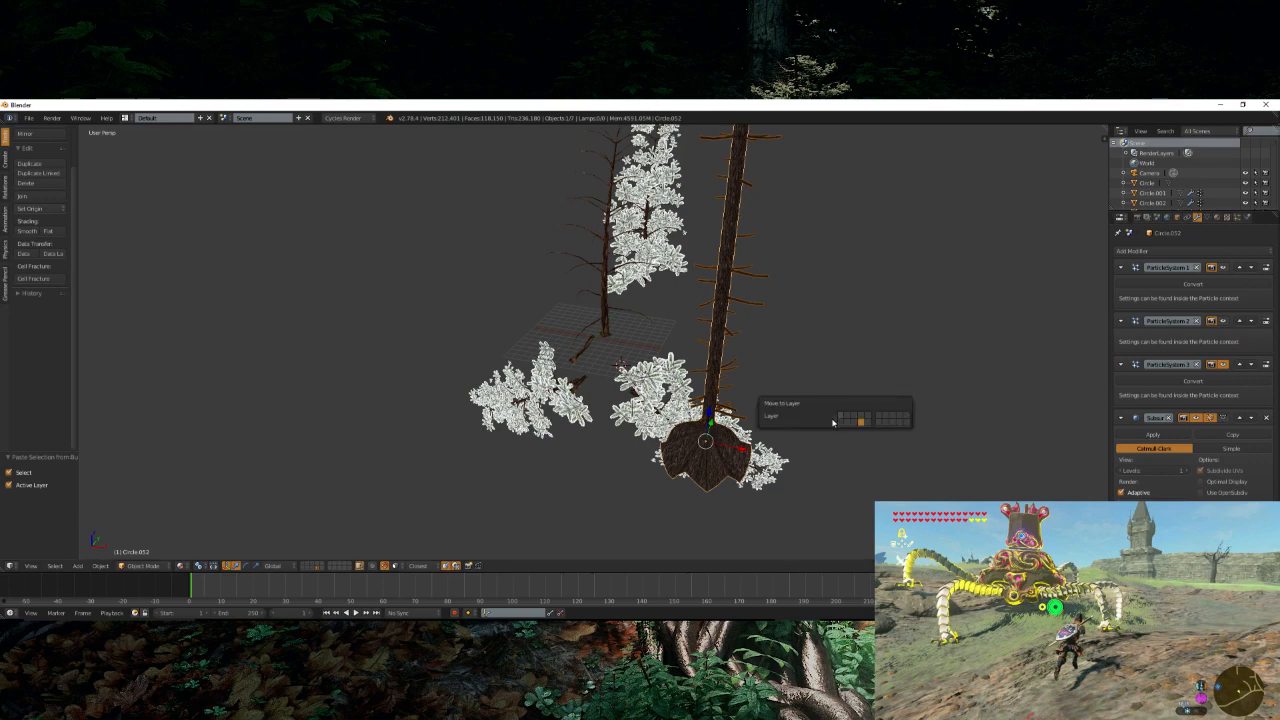
left_click(832, 422)
left_click(307, 567)
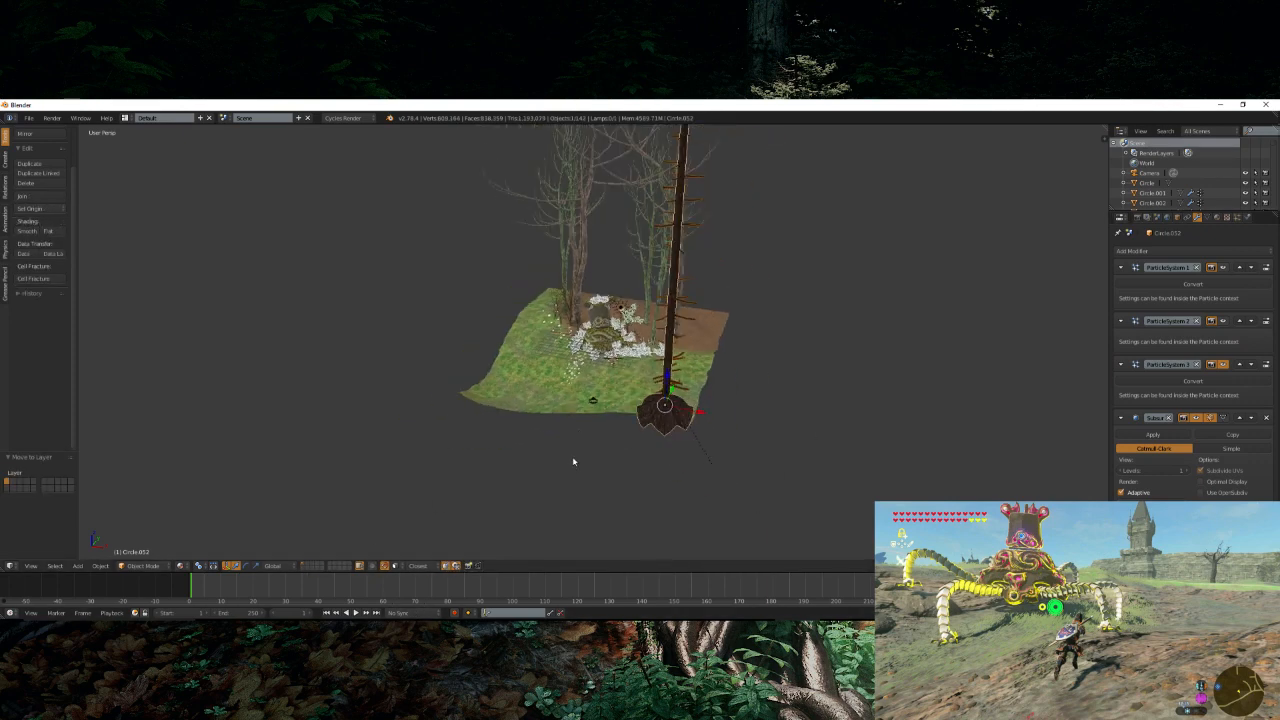
middle_click_drag(573, 461, 574, 484)
scroll(574, 484, "up", 2)
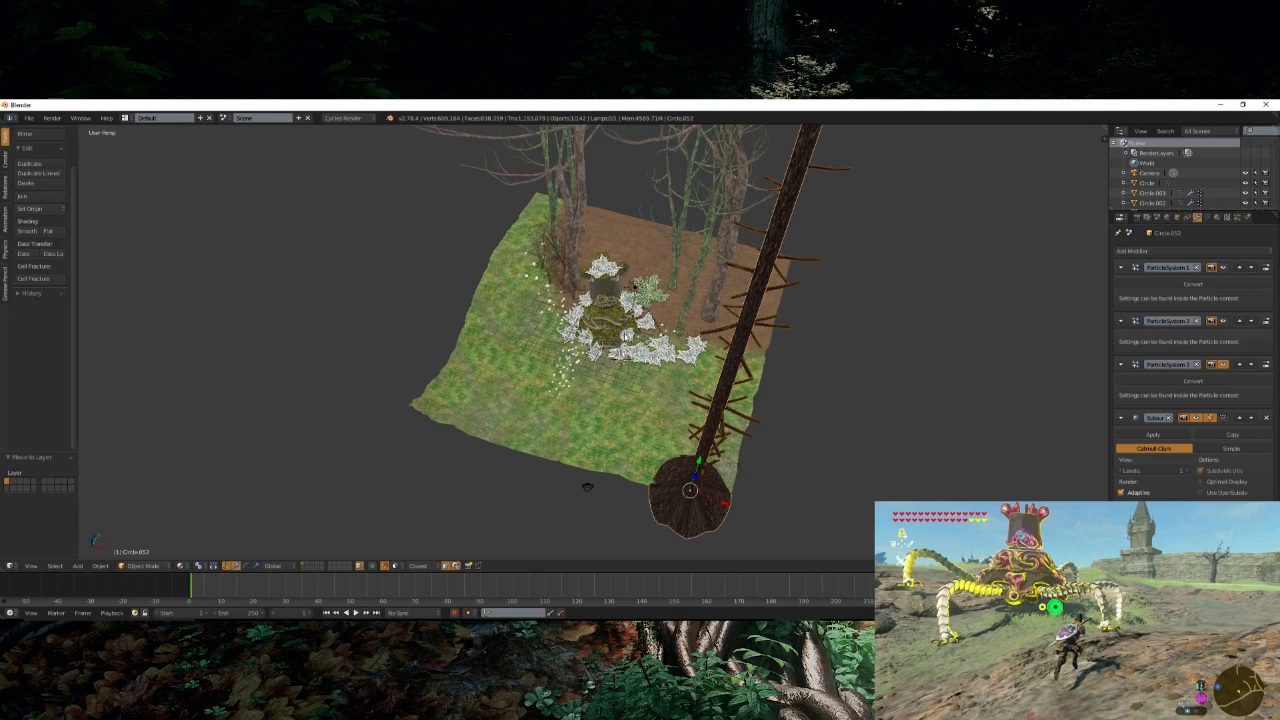
- Move the pine trunk onto the bare soil behind the sculpture and check its placement through the camera
key("g")
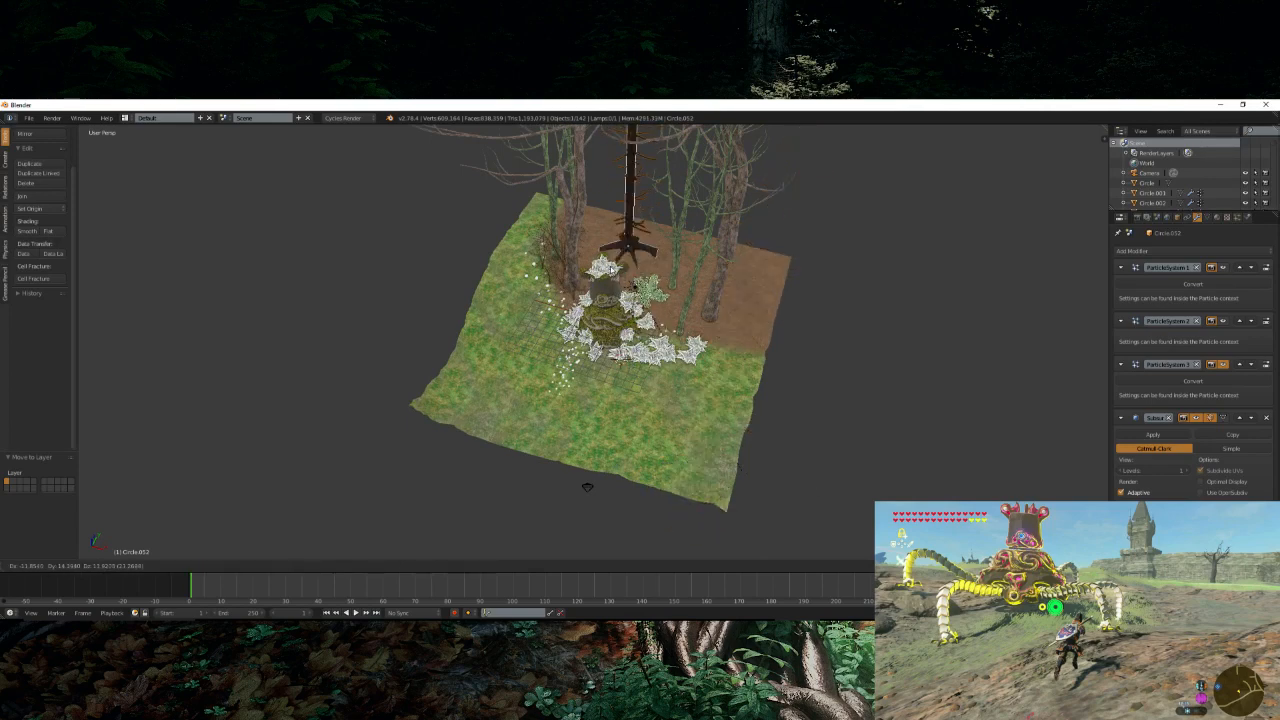
key("Escape")
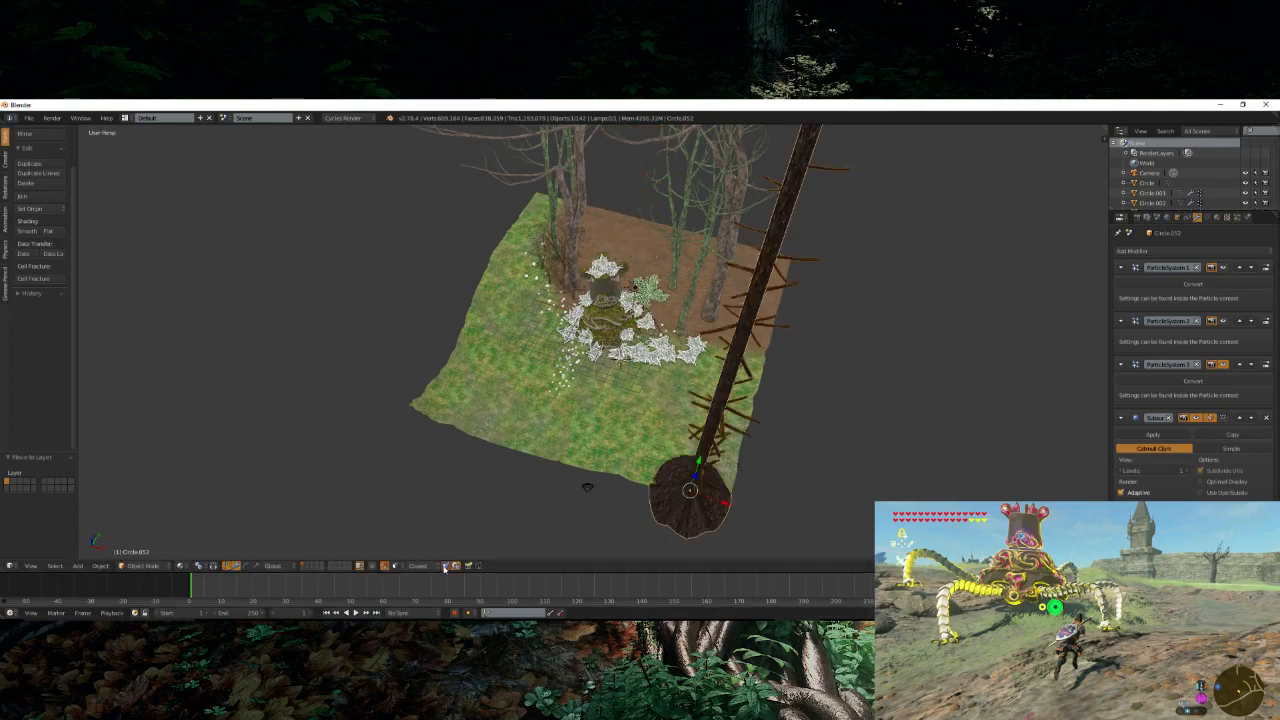
key("g")
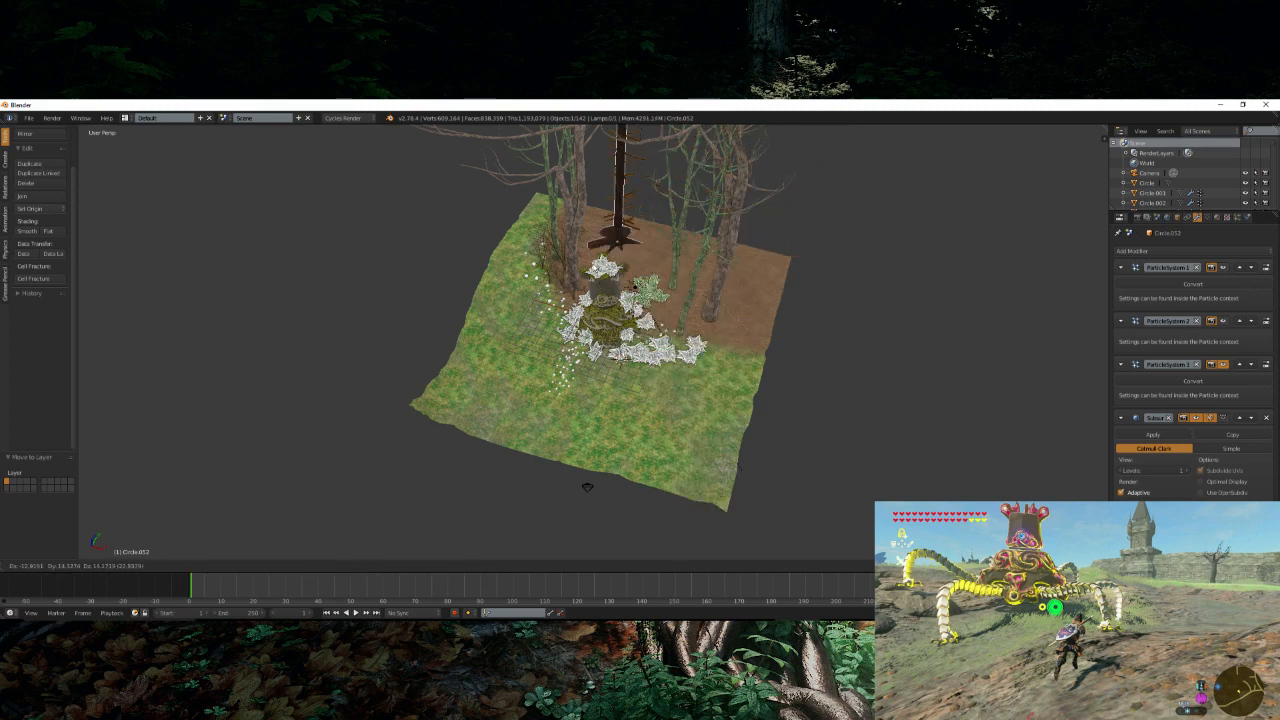
left_click(582, 270)
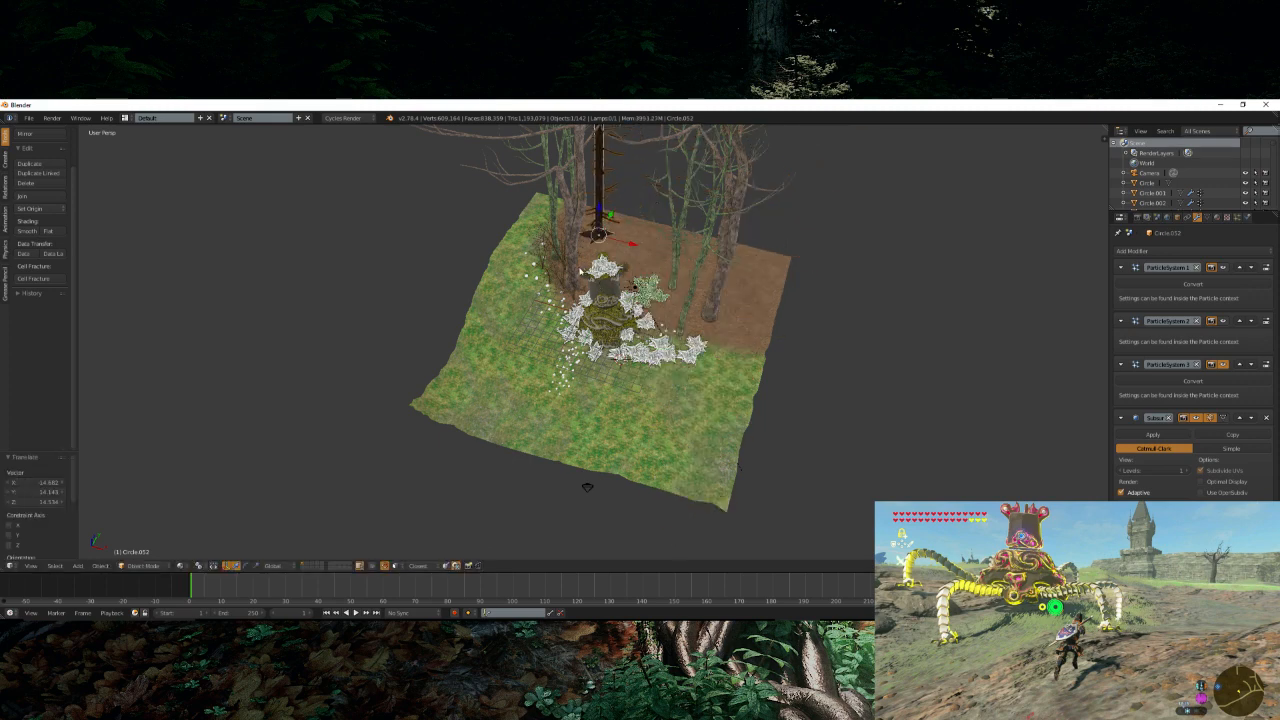
key("KP_Decimal")
middle_click_drag(649, 441, 555, 464)
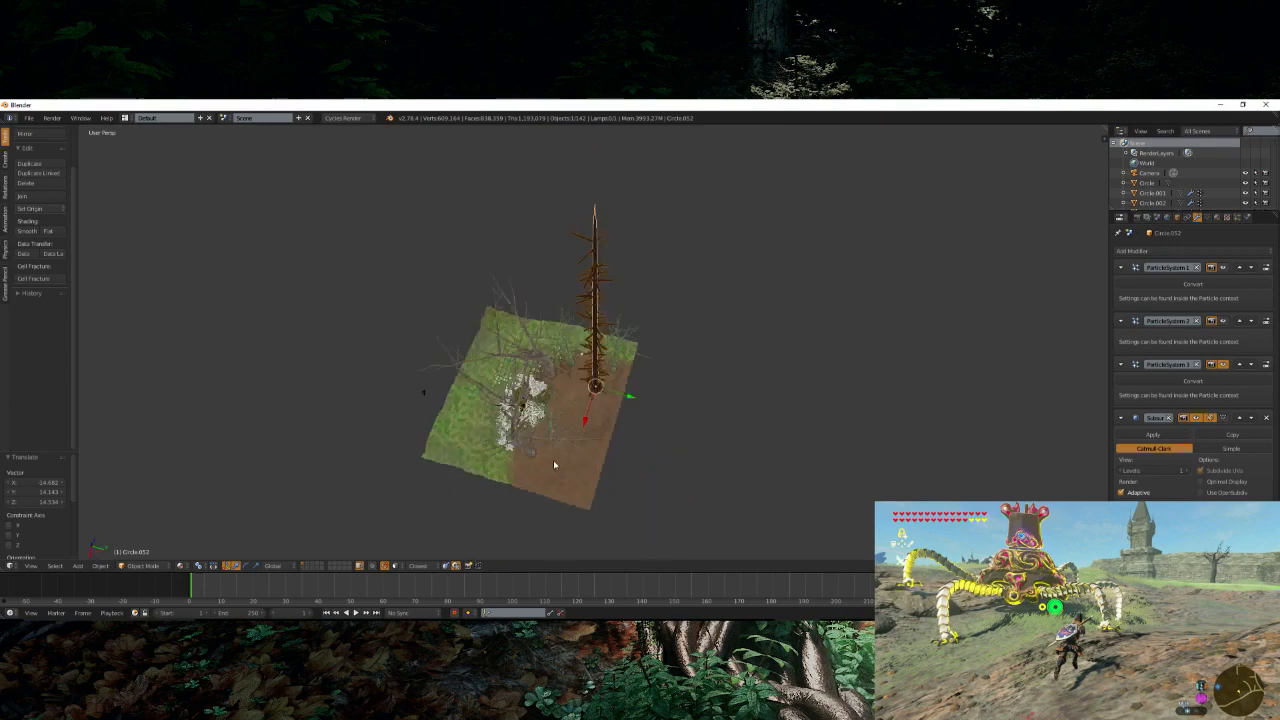
scroll(608, 471, "up", 3)
key("KP_0")
scroll(608, 471, "up", 3)
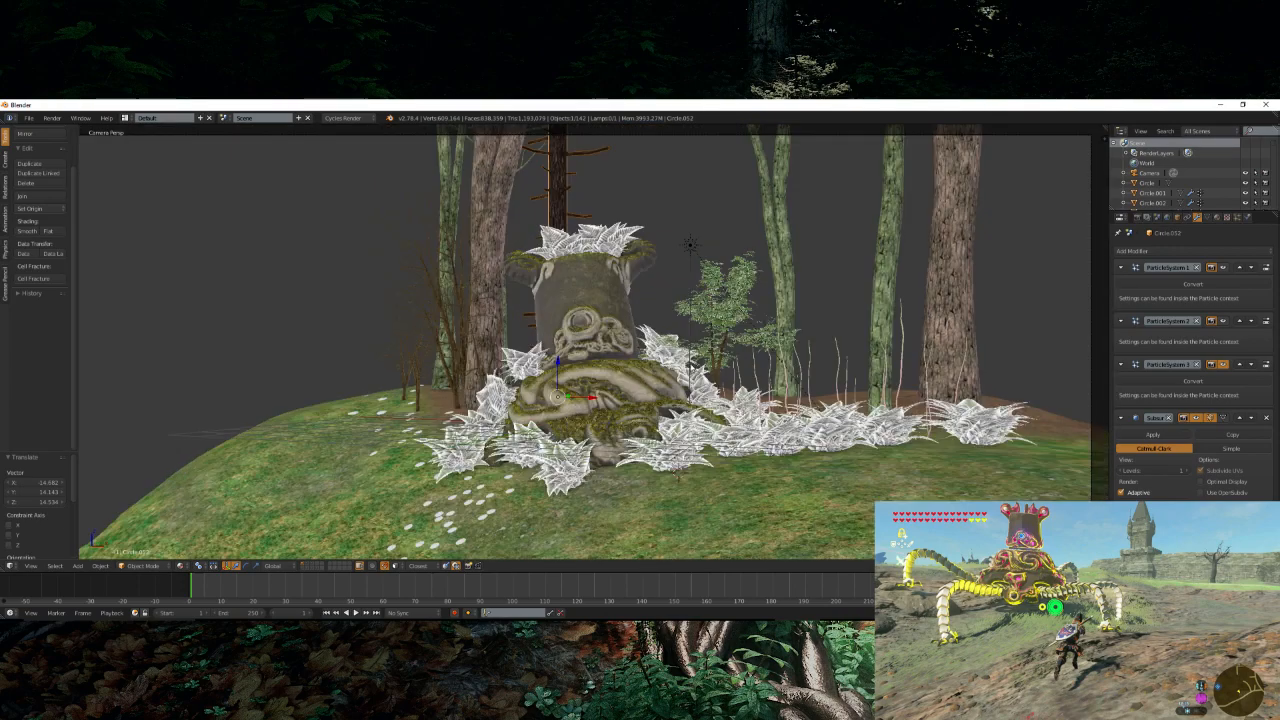
middle_click_drag(690, 365, 610, 409)
- Duplicate the pine trunk twice, placing one copy behind the slim green tree and the other close behind the sculpture
key("shift+d")
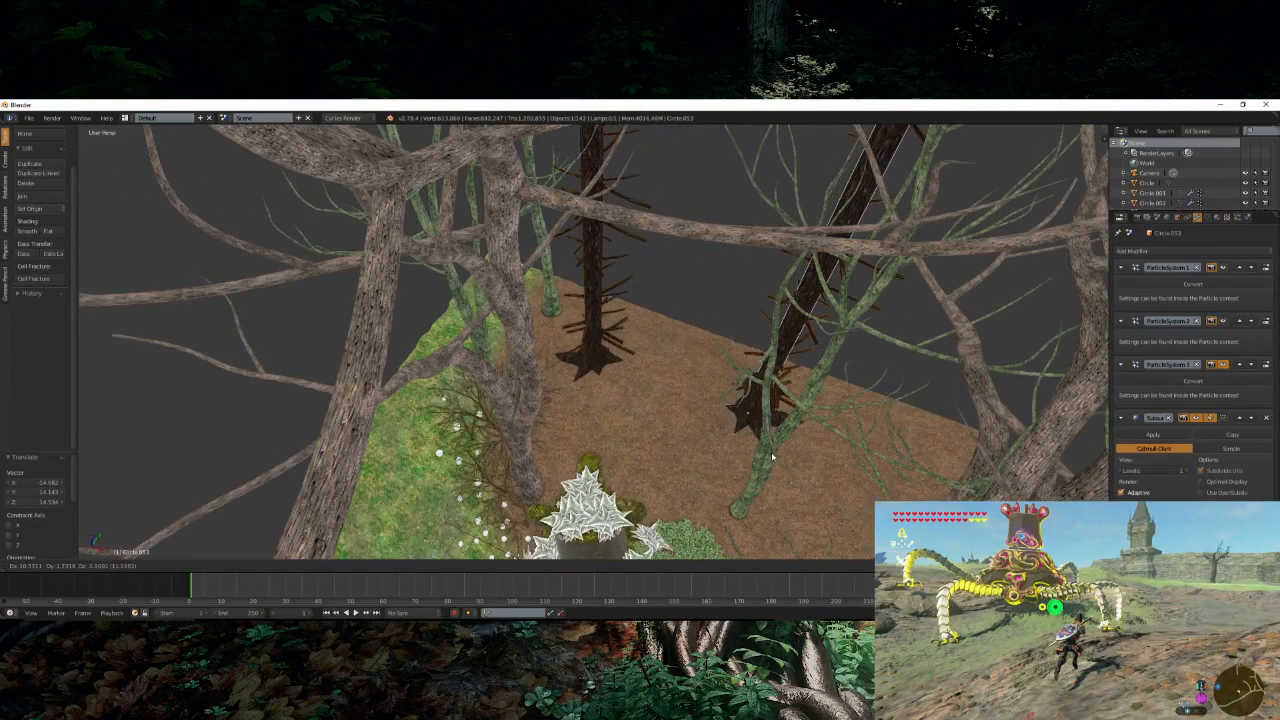
left_click(772, 450)
key("shift+d")
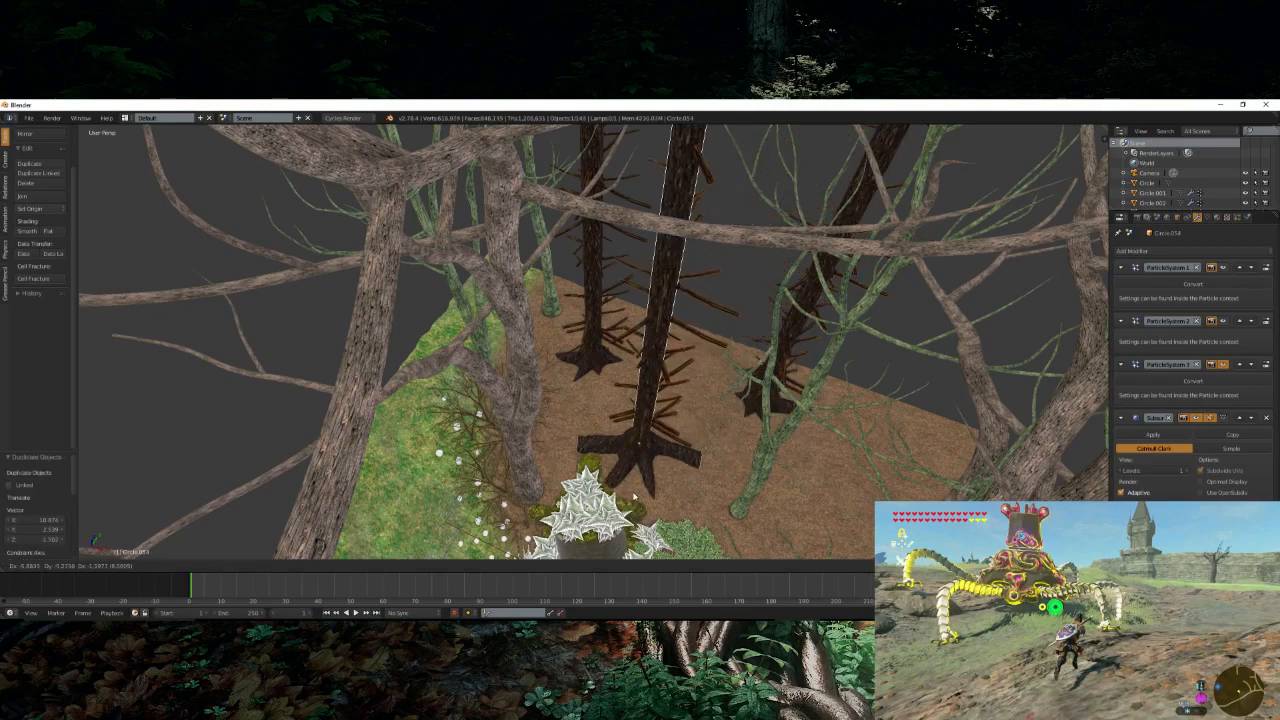
left_click(610, 462)
- Duplicate the pine trunk again onto the grassy edge beside the bare twigs and check the row in the camera view
middle_click_drag(610, 462, 642, 431)
key("shift+d")
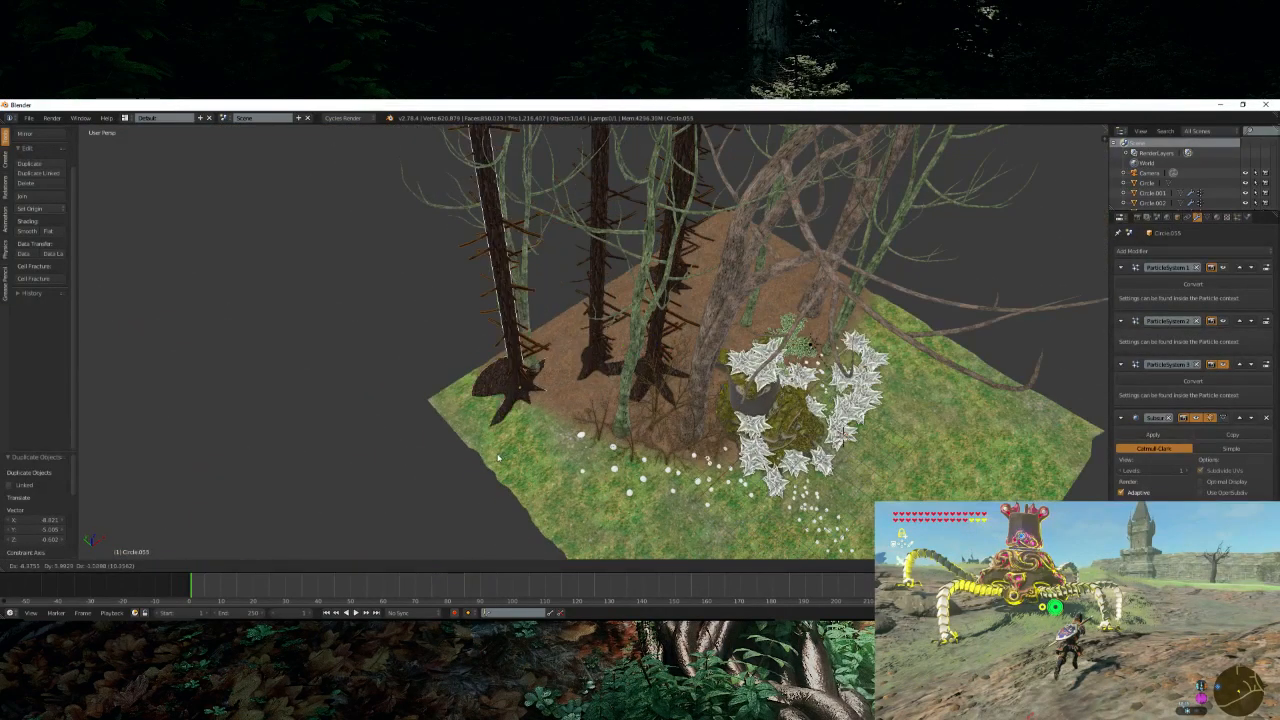
left_click(556, 472)
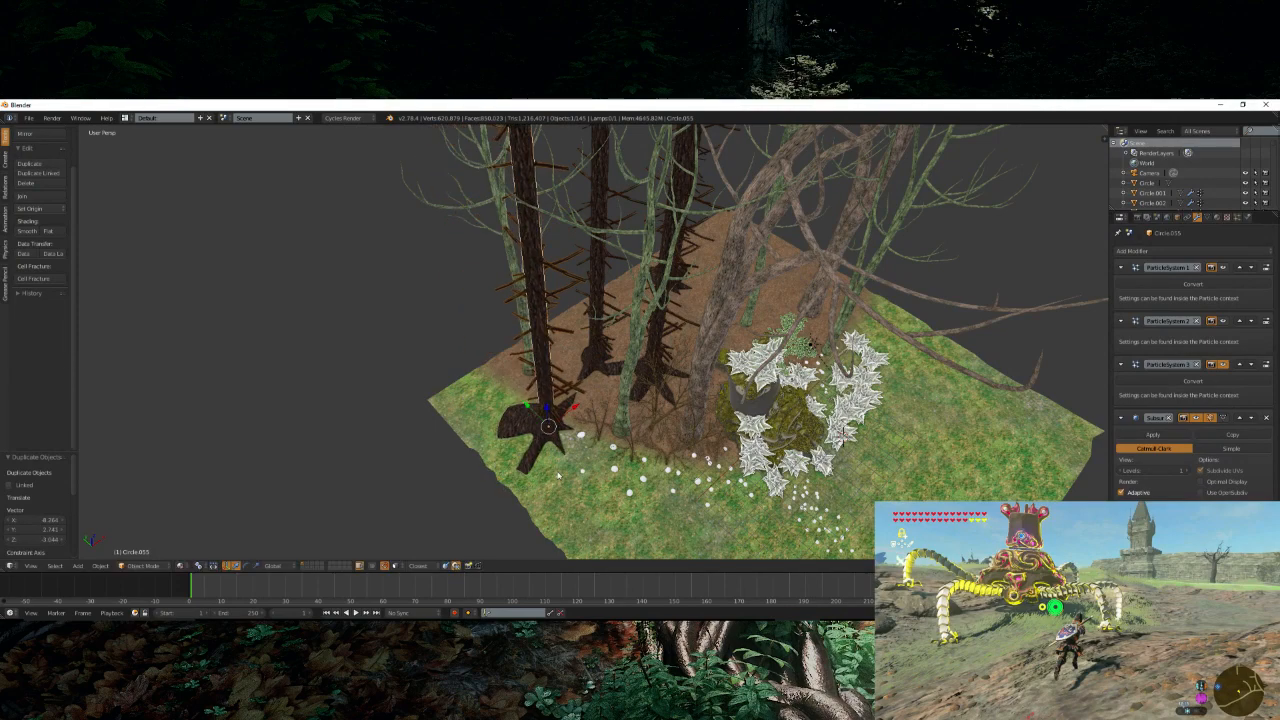
key("KP_0")
- Try a pine copy at the far corner of the soil with its foliage particle system shown in the viewport
middle_click_drag(542, 458, 320, 416)
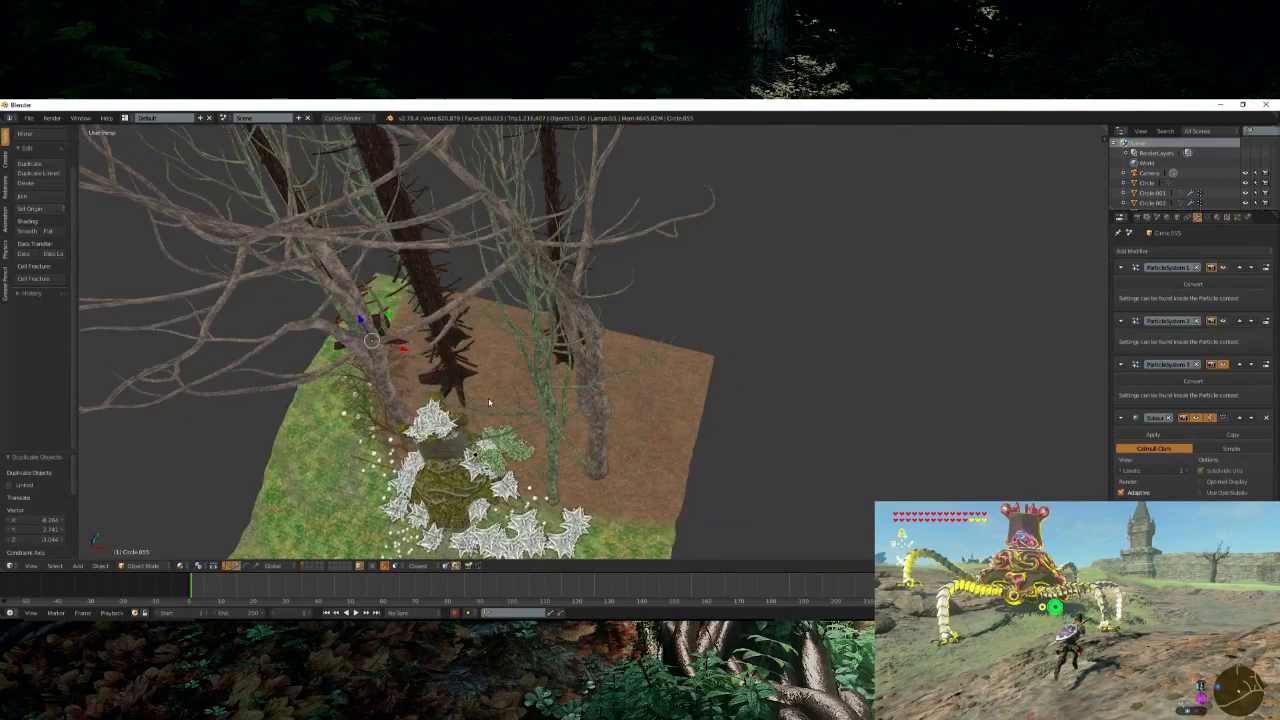
key("shift+d")
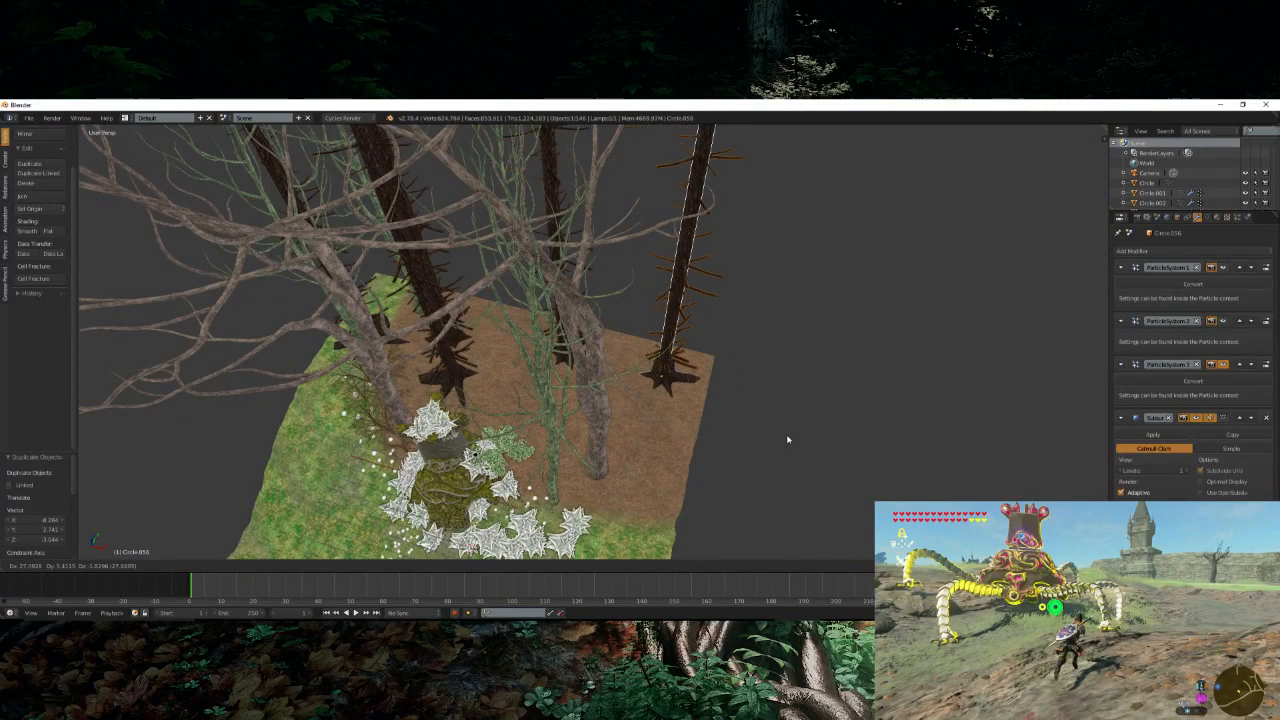
left_click(789, 440)
scroll(709, 457, "down", 1)
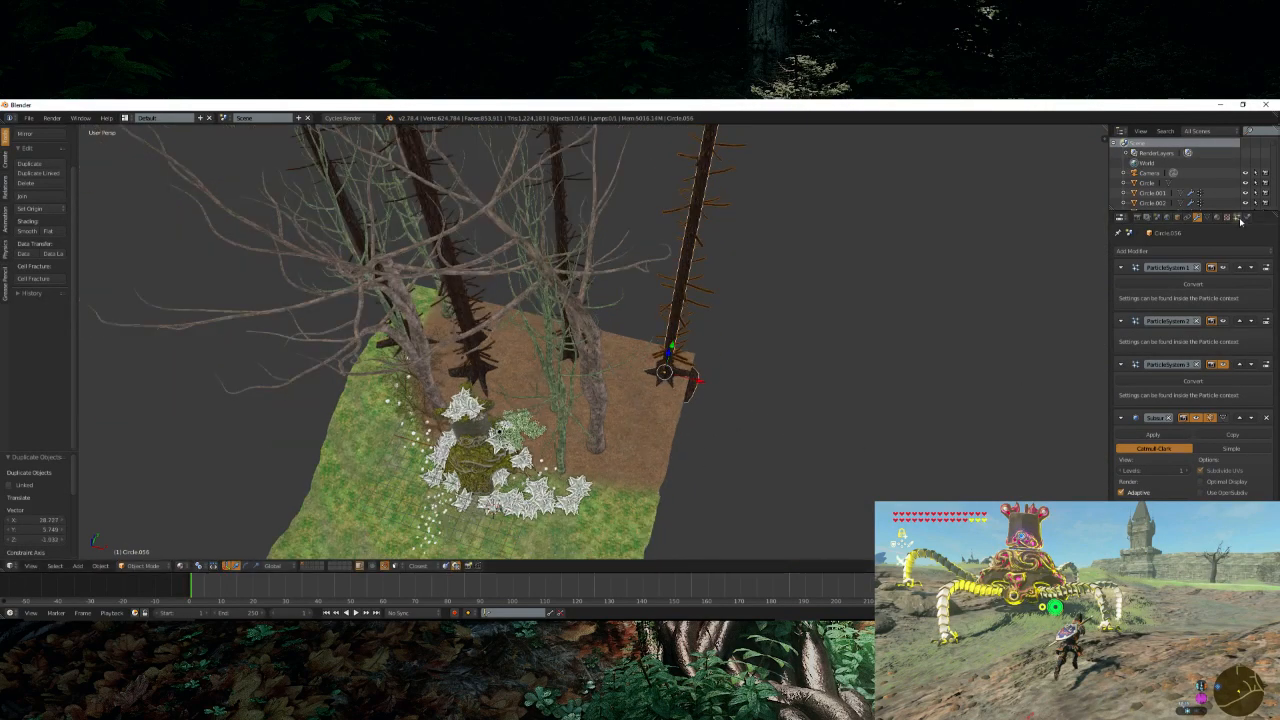
left_click(1238, 218)
middle_click_drag(786, 423, 788, 360)
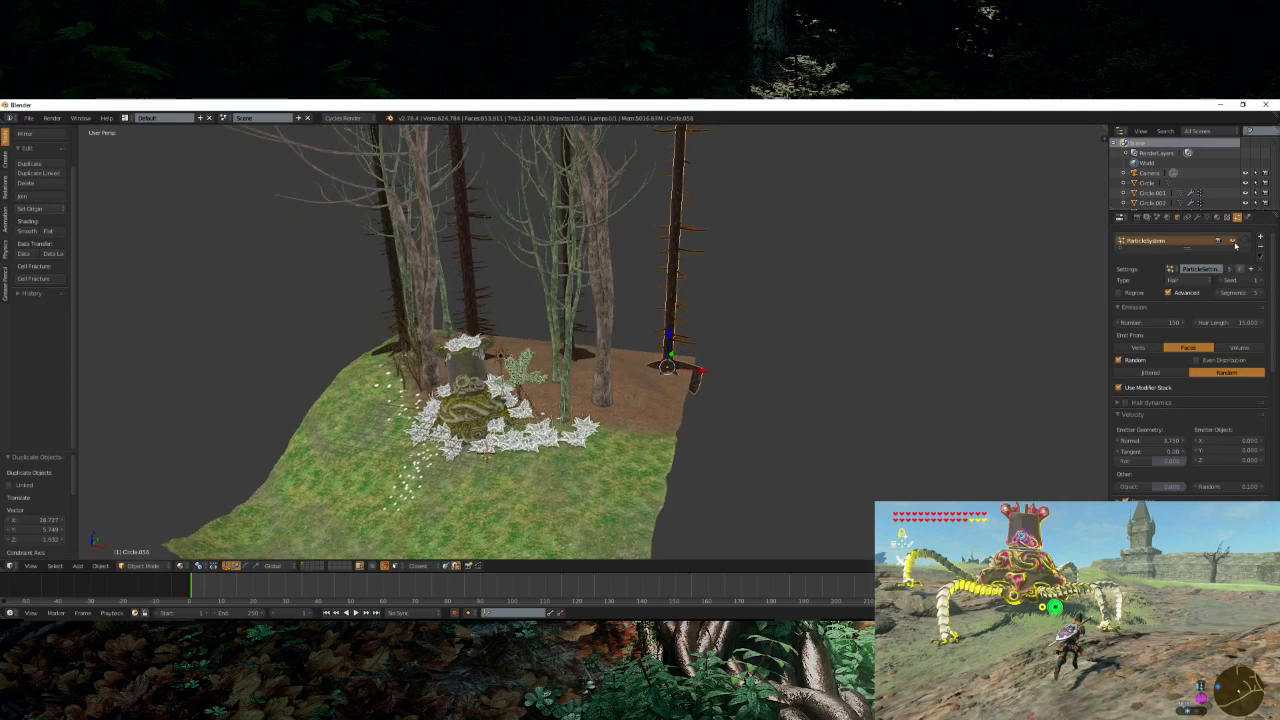
scroll(697, 280, "down", 6)
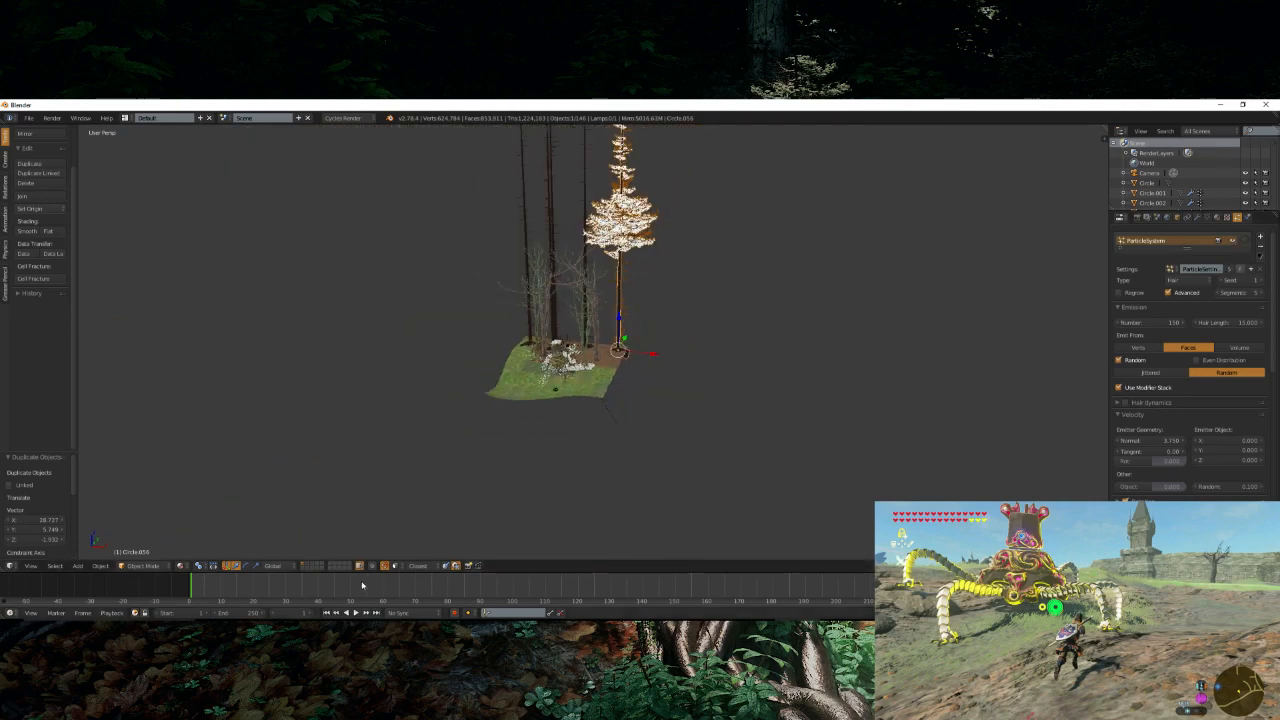
scroll(698, 380, "up", 3)
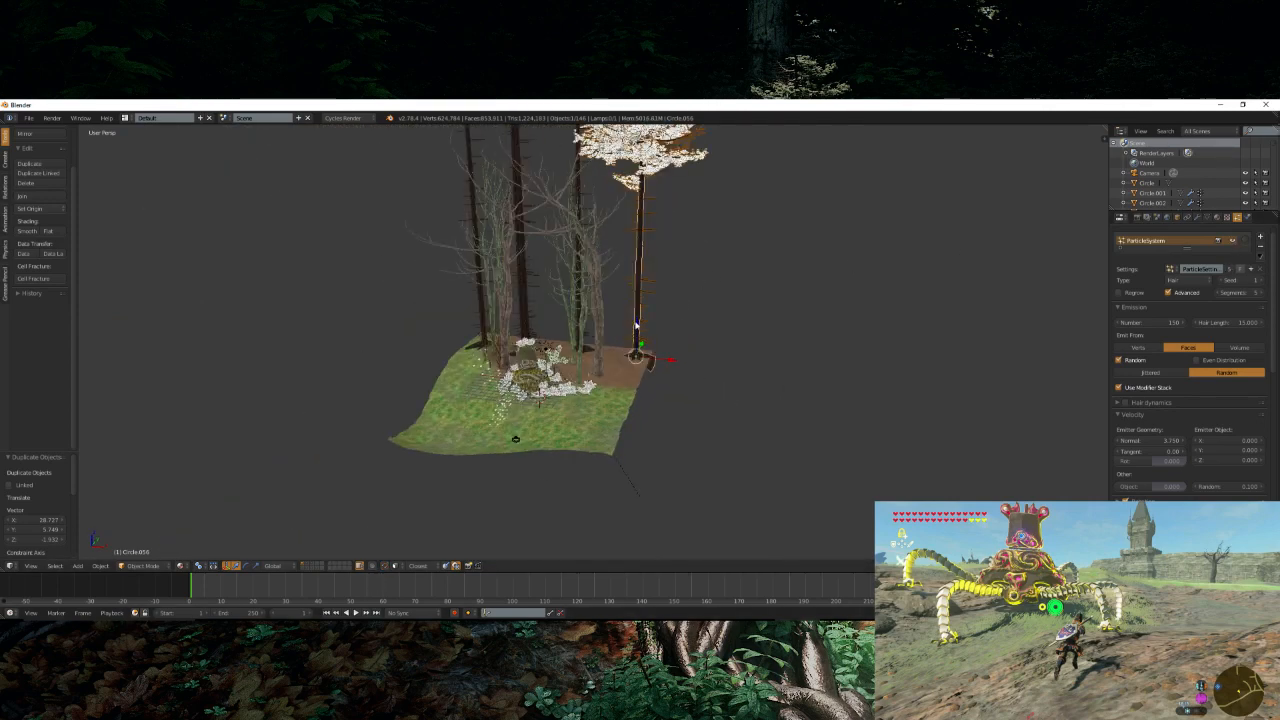
- Try lowering the foliage-bearing pine copy along the Z axis, check it in the camera view, and delete the copy
key("g")
key("z")
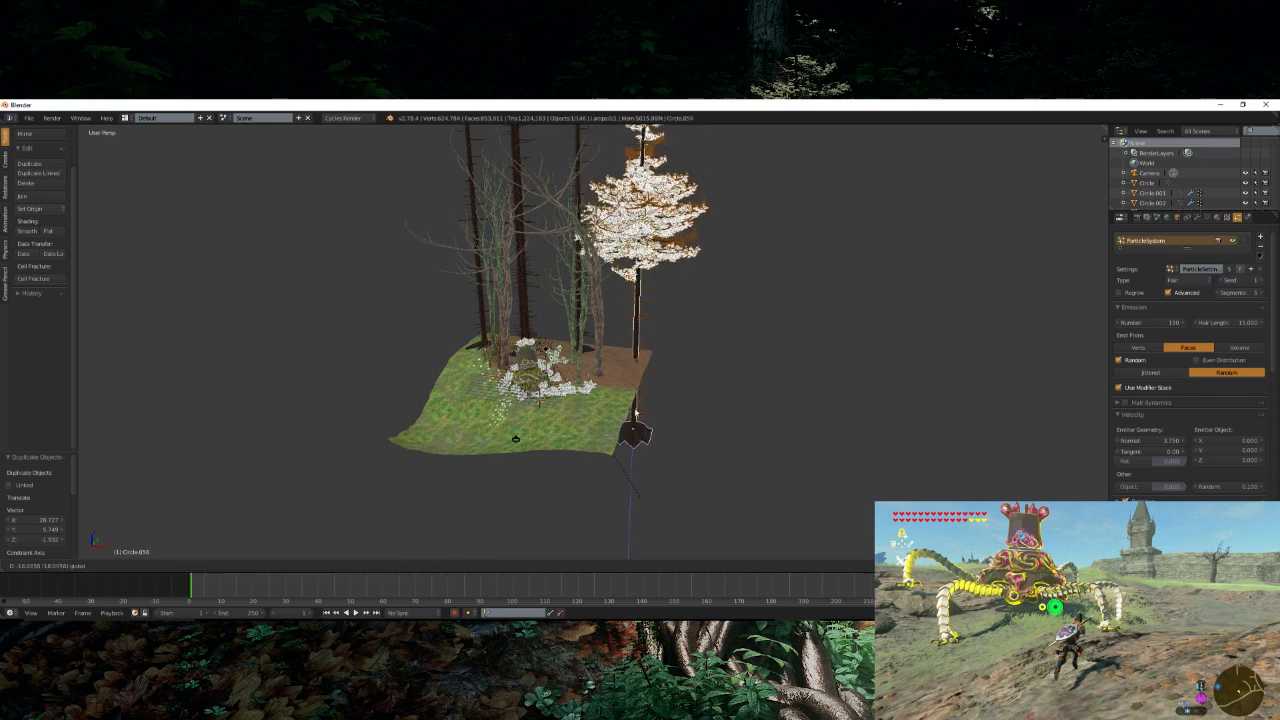
left_click(630, 430)
key("KP_0")
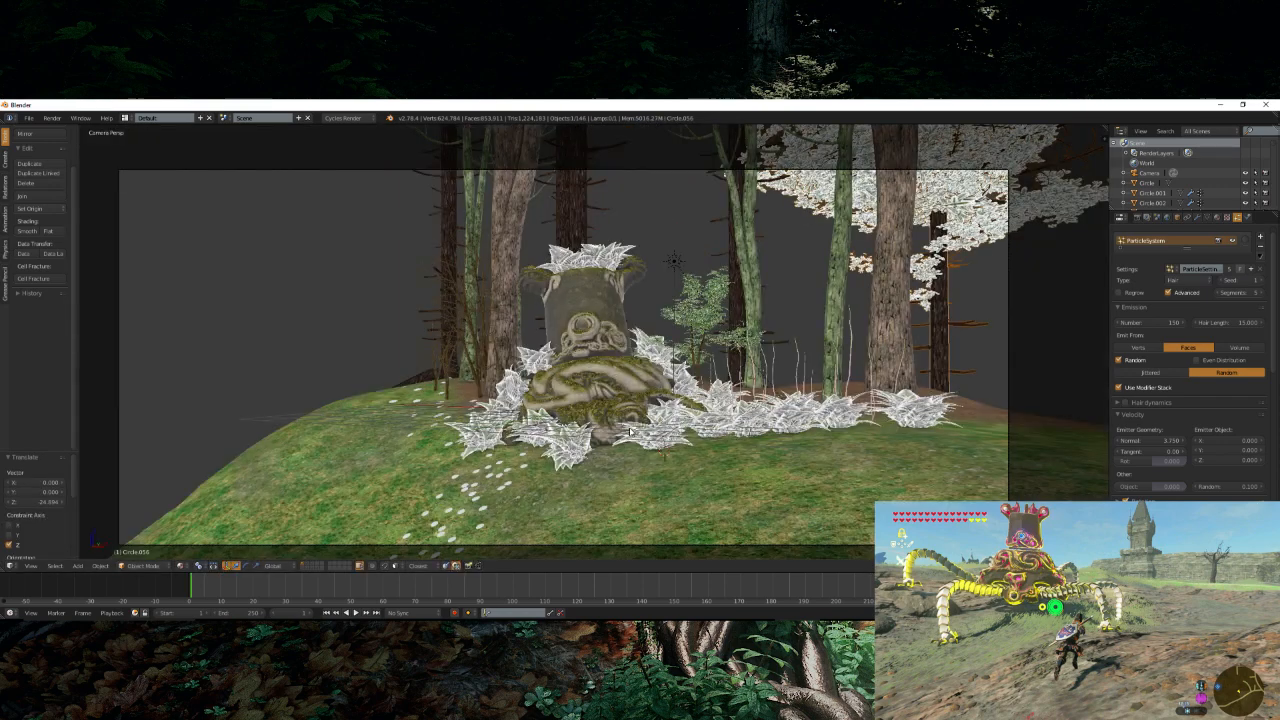
key("KP_0")
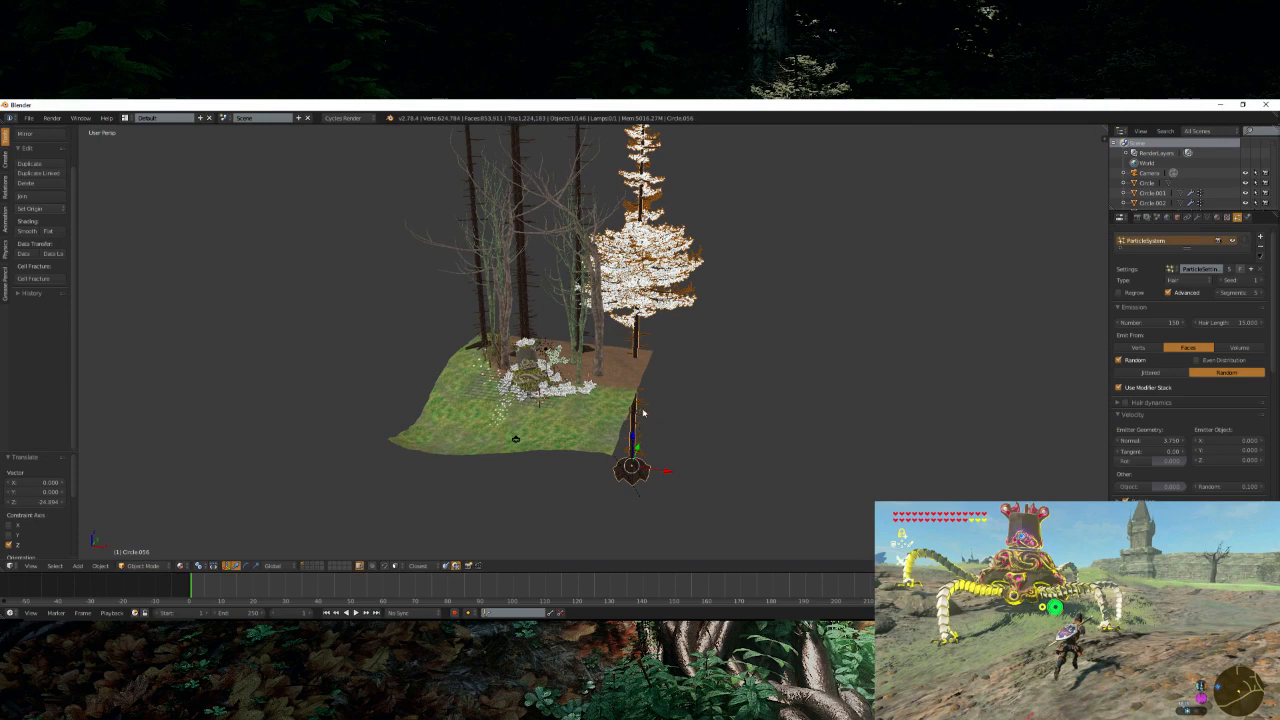
key("x")
left_click(658, 415)
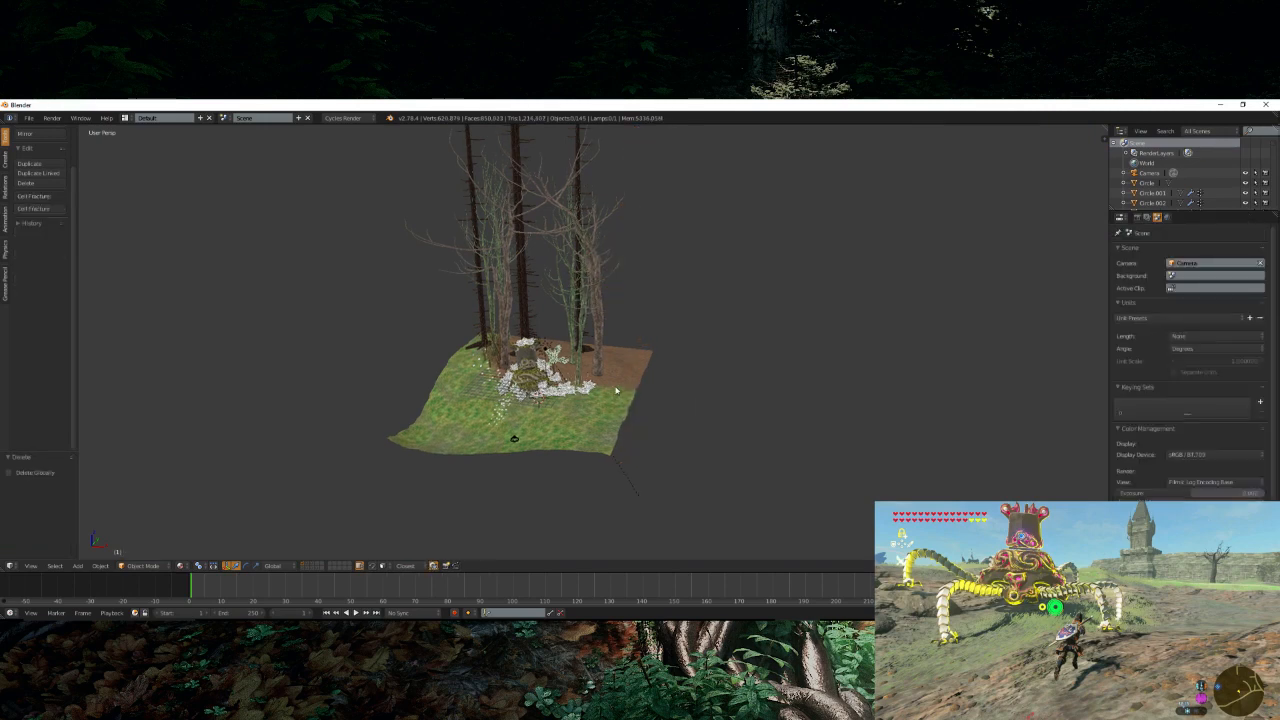
- Duplicate the bare pine standing on the open soil and place the copy near the soil's outer corner, behind the thick brown tree
middle_click_drag(707, 408, 511, 526)
scroll(577, 420, "up", 4)
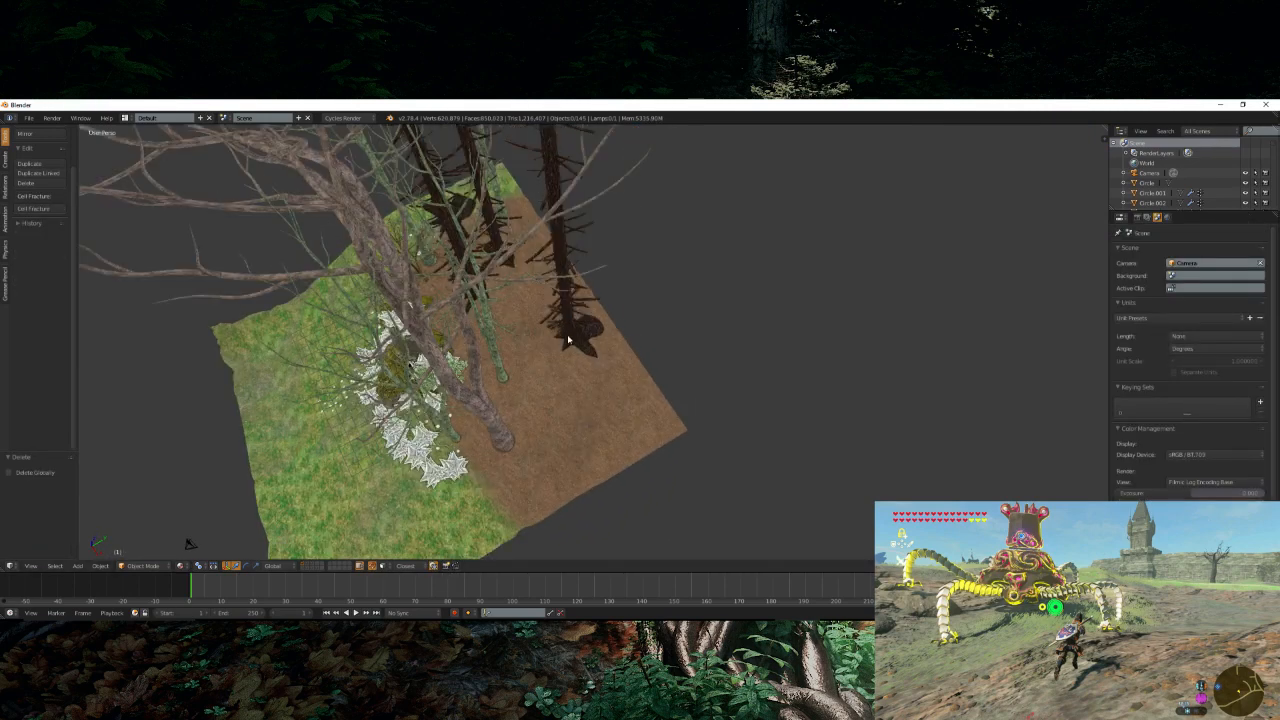
right_click(568, 340)
key("g")
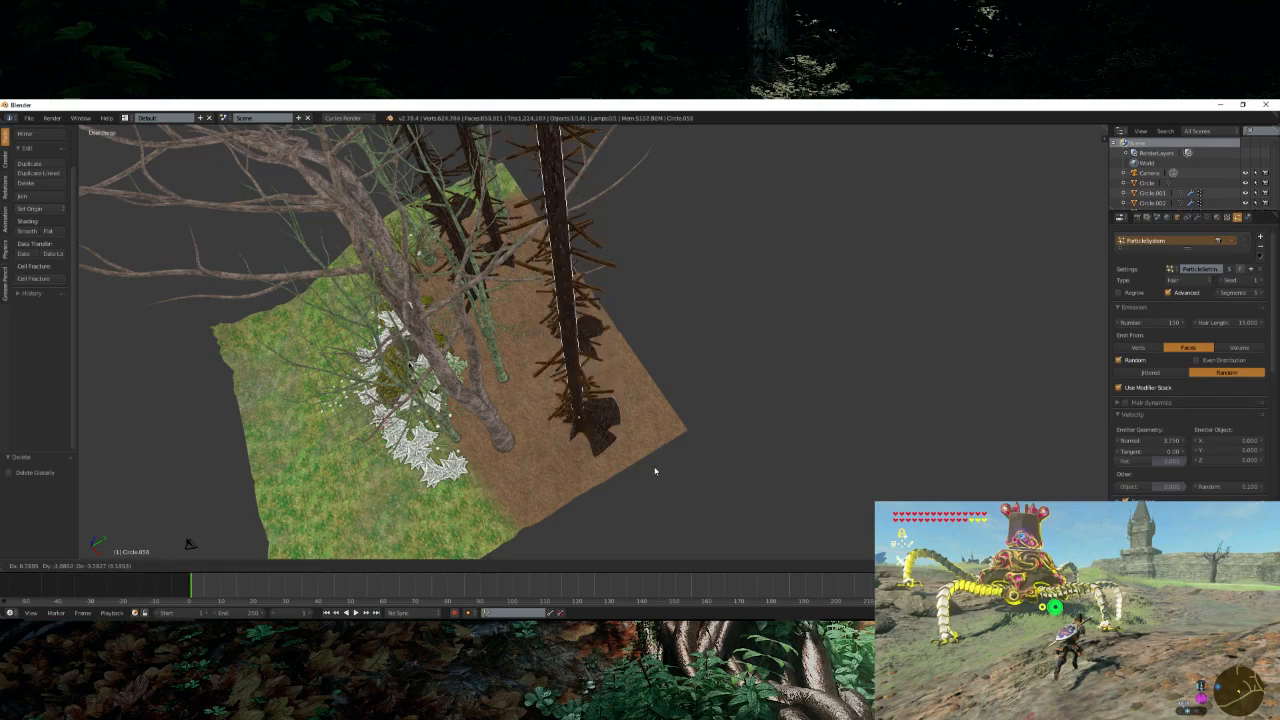
left_click(655, 471)
scroll(700, 480, "down", 3)
middle_click_drag(700, 480, 763, 440)
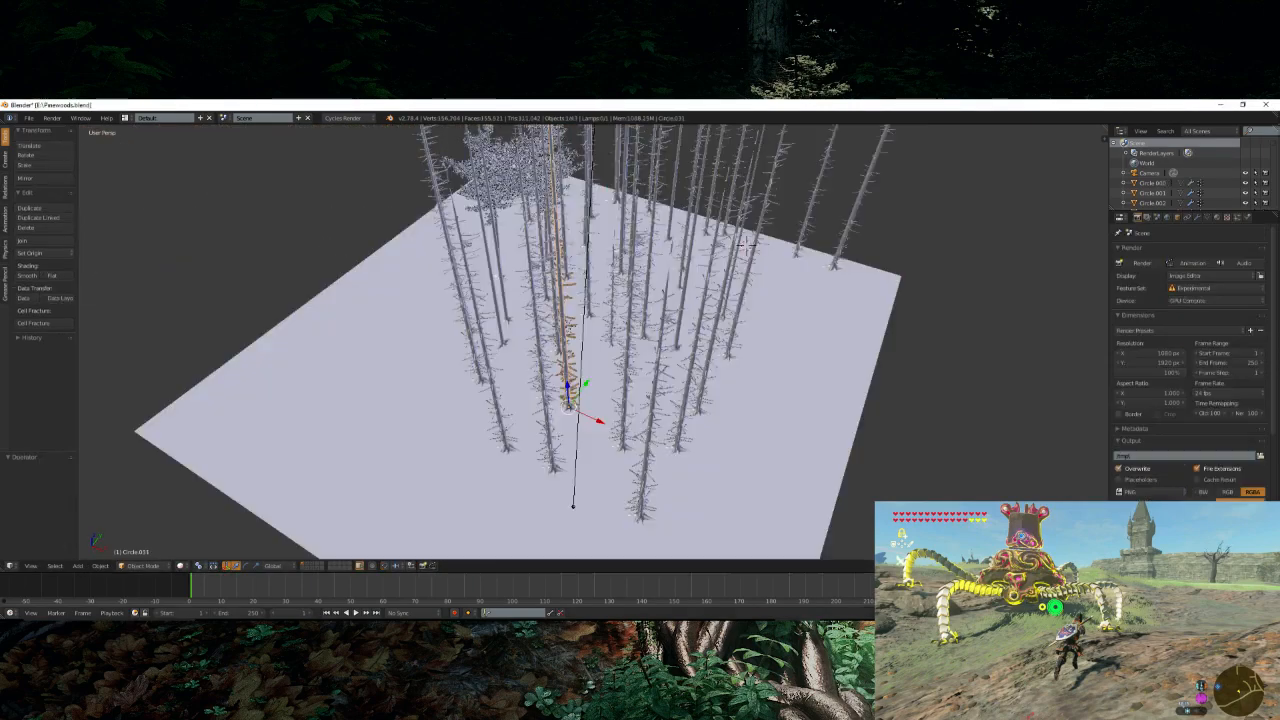
- Switch to the Pinewoods file and open the recent pine tree file from there
left_click(29, 118)
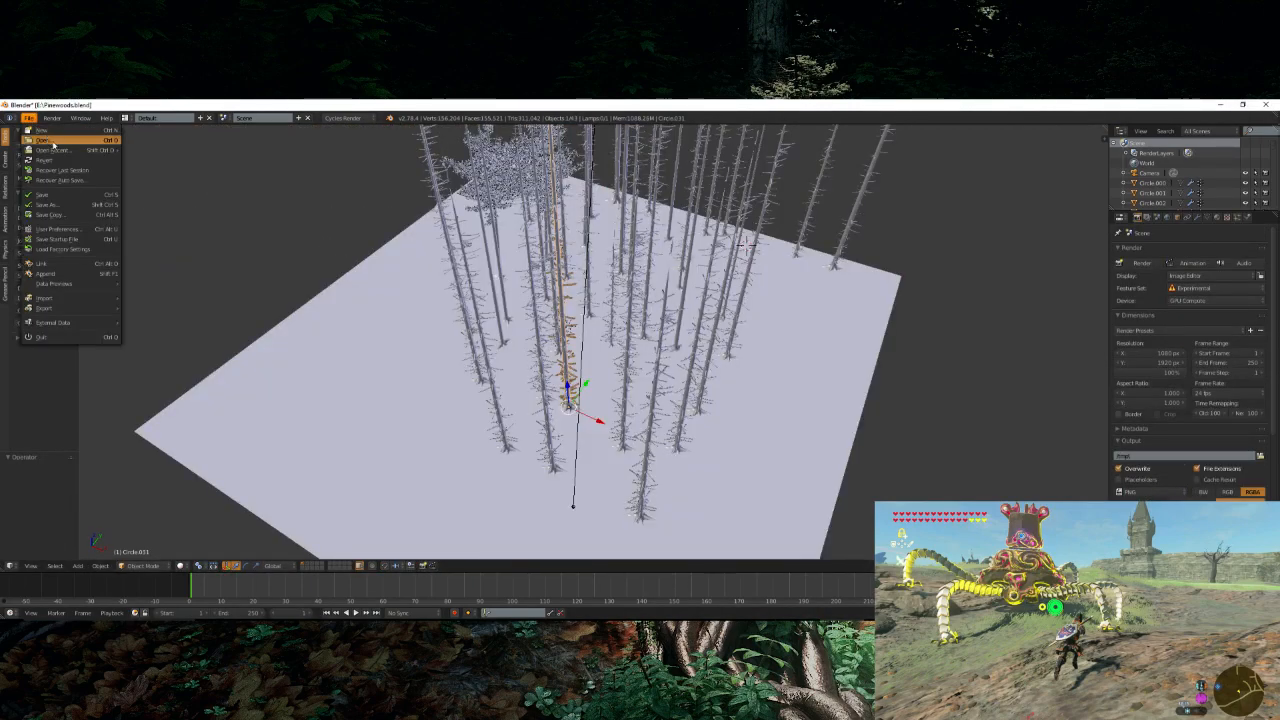
mouse_move(55, 150)
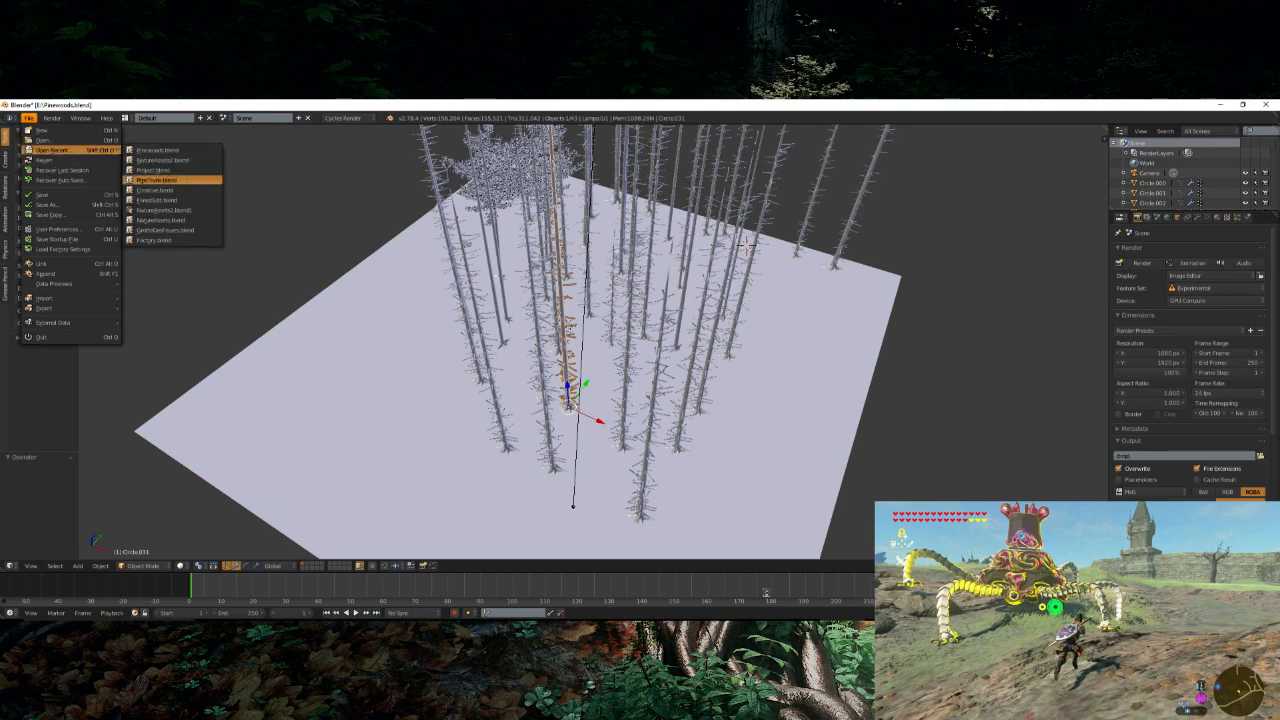
left_click(160, 179)
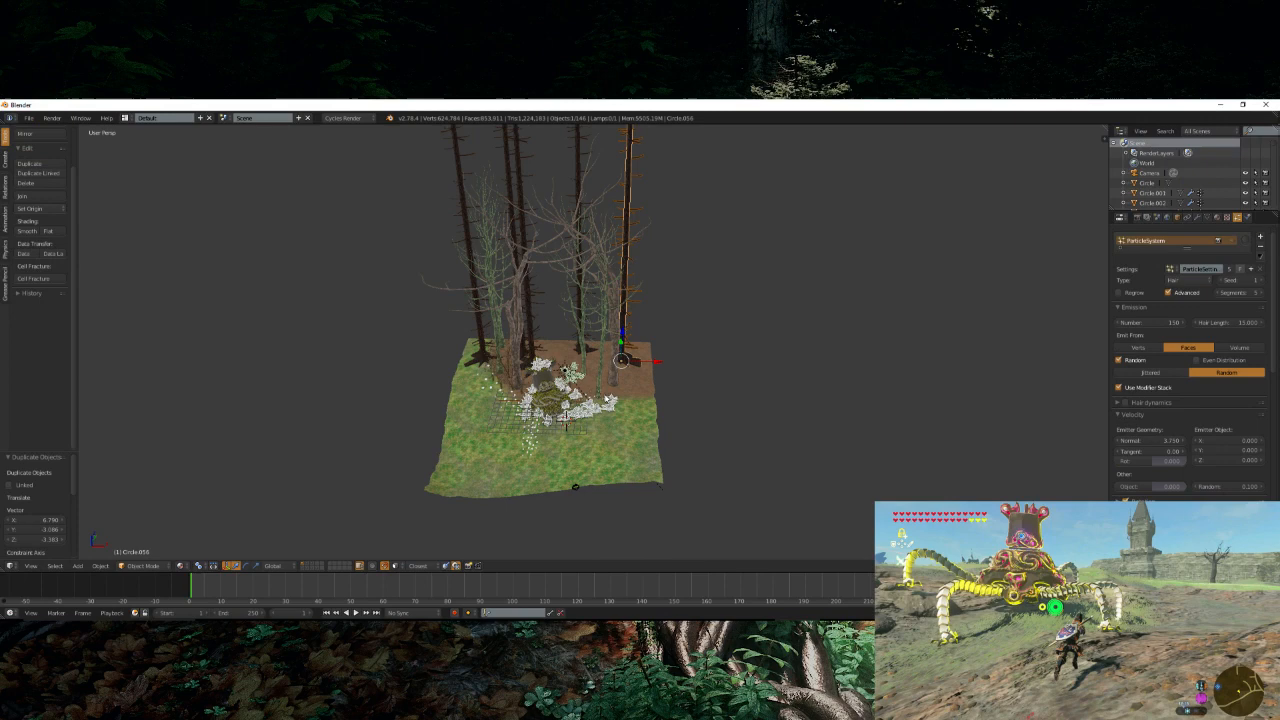
- Back in the Guardian scene, reposition the camera with fly navigation to reframe the sculpture and surrounding trees
key("KP_0")
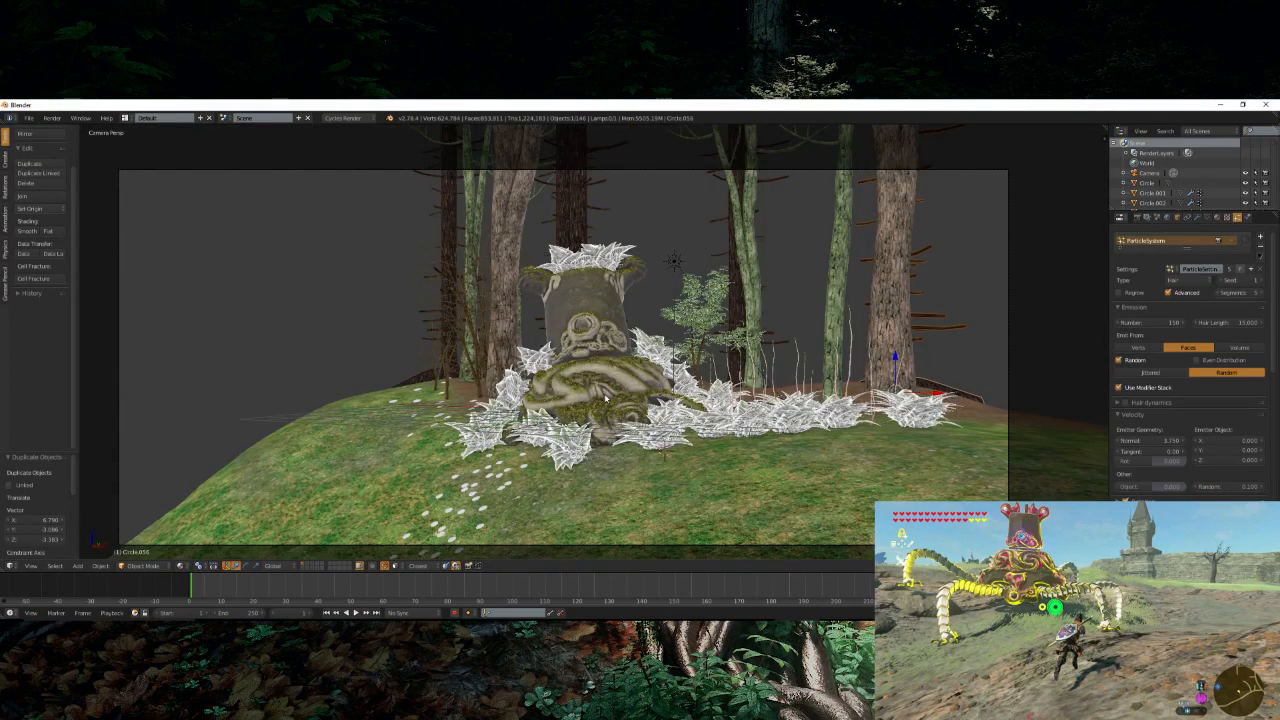
key("shift+f")
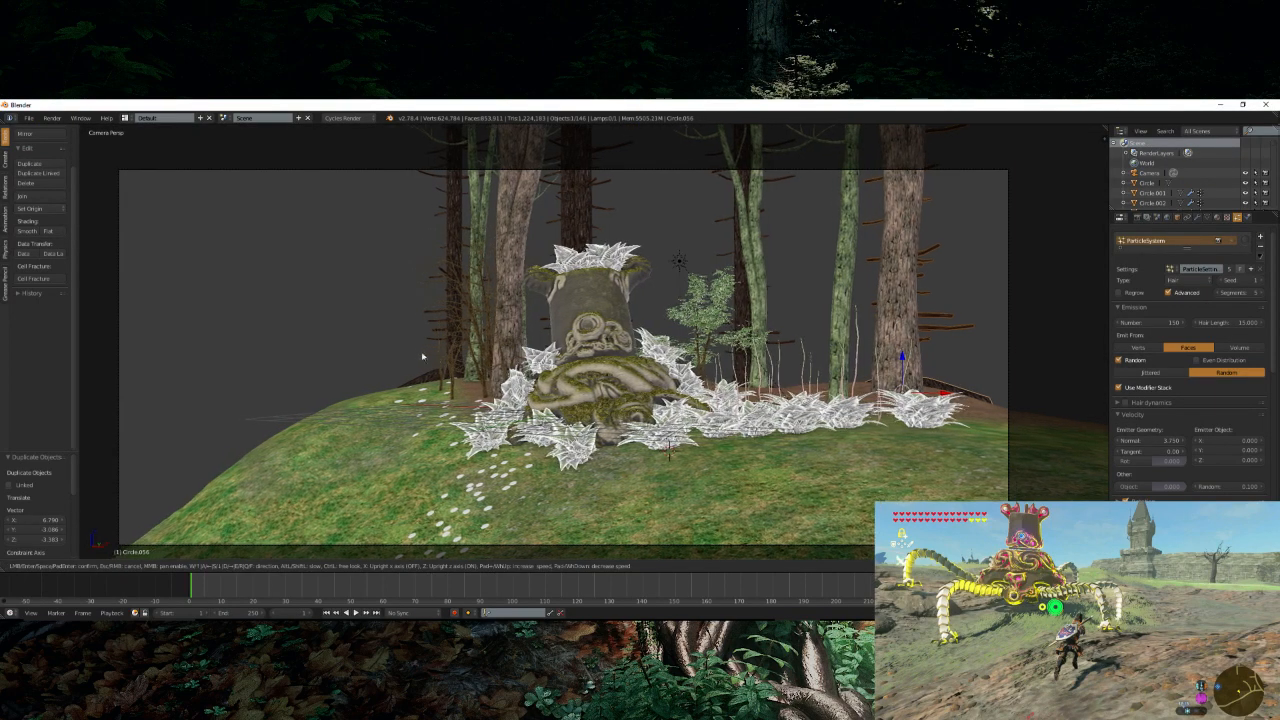
left_click(418, 356)
scroll(451, 343, "down", 2)
key("shift+f")
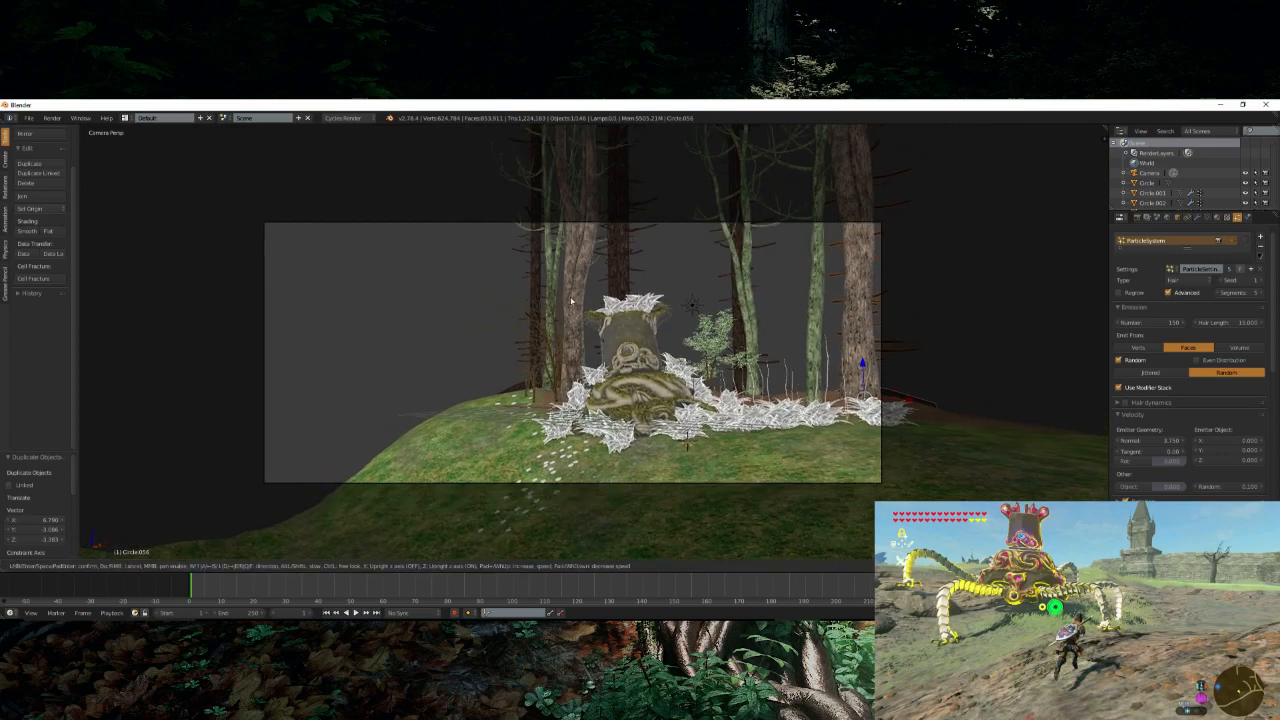
middle_click_drag(573, 404, 573, 356)
left_click(573, 356)
key("shift+f")
scroll(573, 356, "down", 2)
left_click(574, 356)
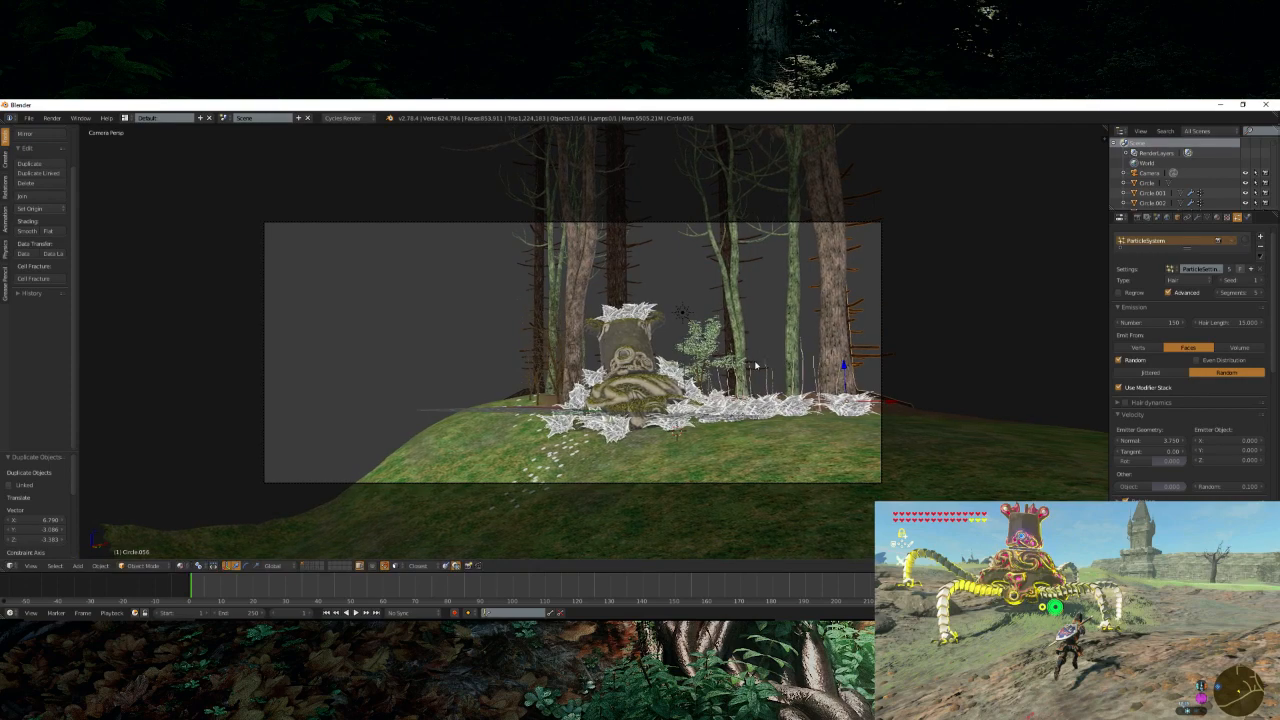
- Duplicate the green tree standing behind the leafy bush and place the copy at the far edge of the soil, behind the bare pines
middle_click_drag(757, 366, 772, 297)
right_click(772, 292)
scroll(814, 297, "up", 2)
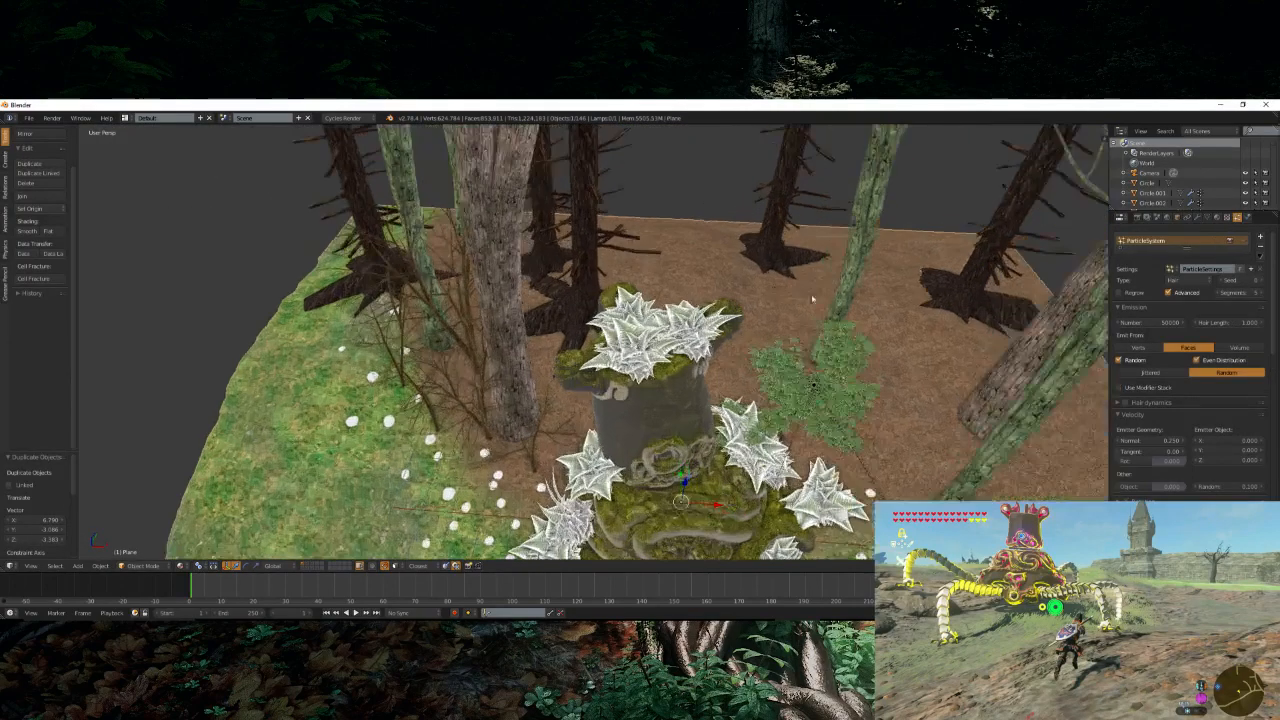
right_click(841, 279)
scroll(816, 360, "down", 3)
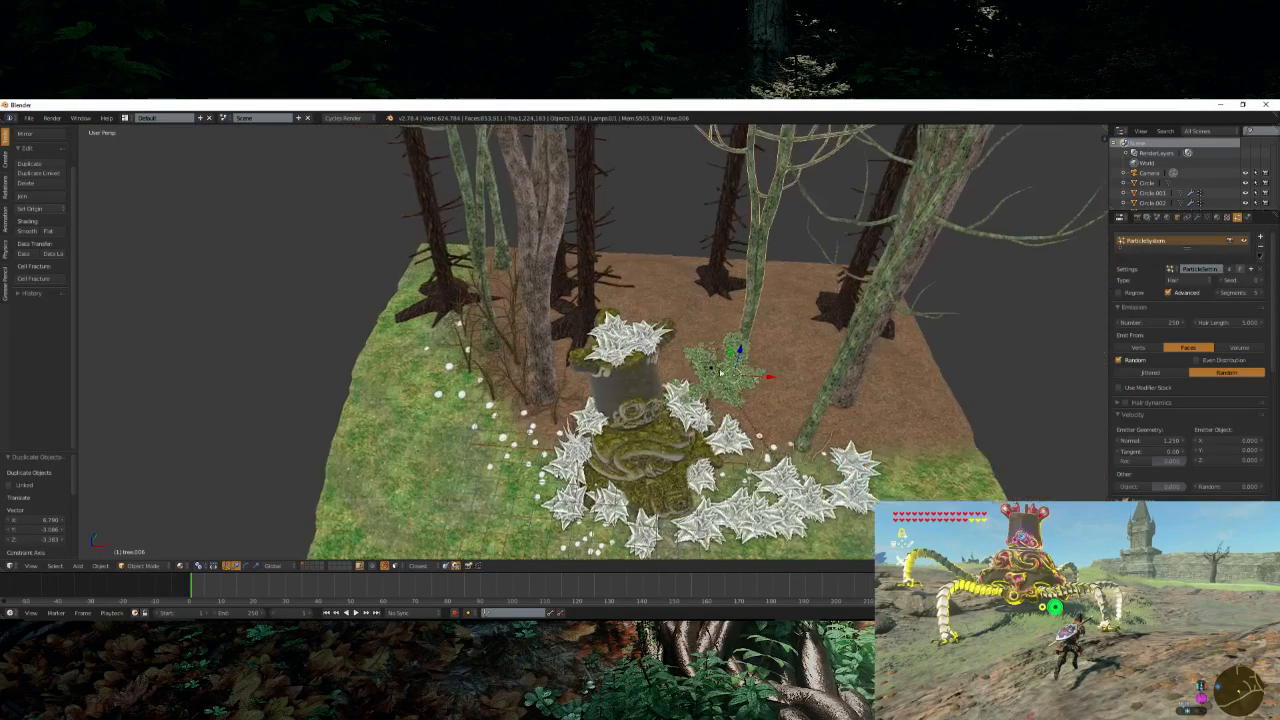
middle_click_drag(816, 360, 705, 432, "shift")
key("shift+d")
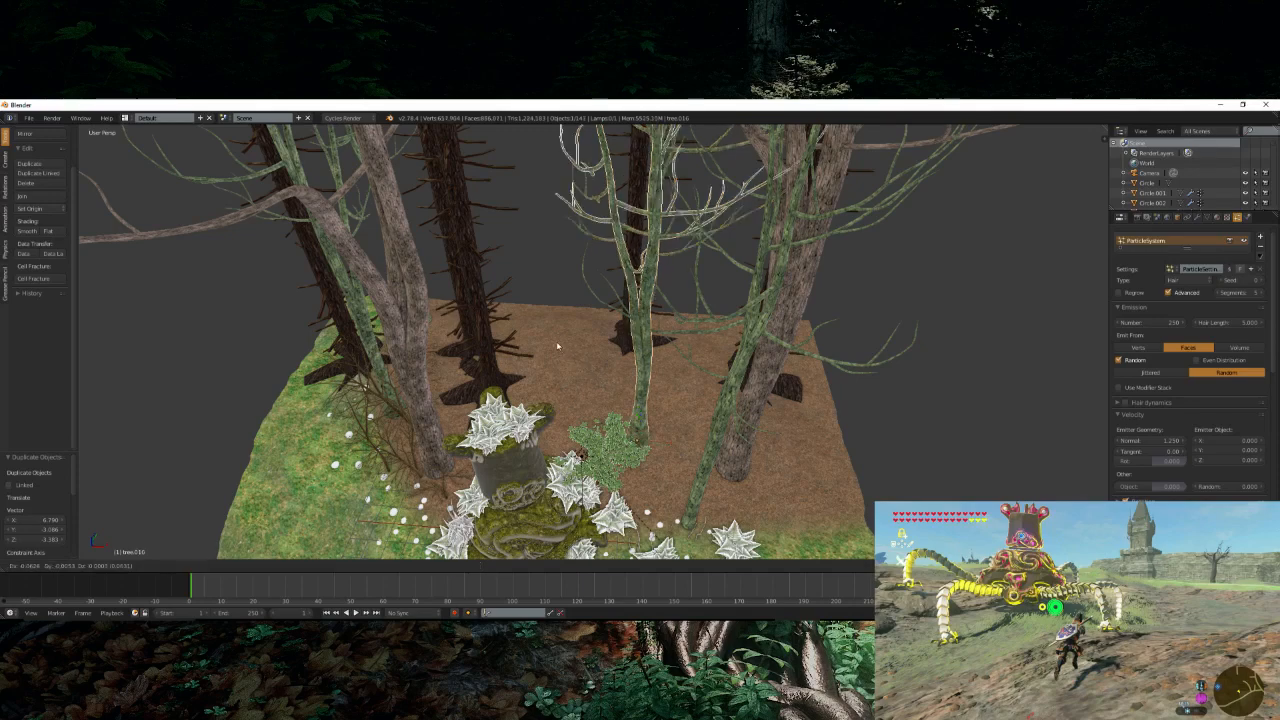
left_click(519, 320)
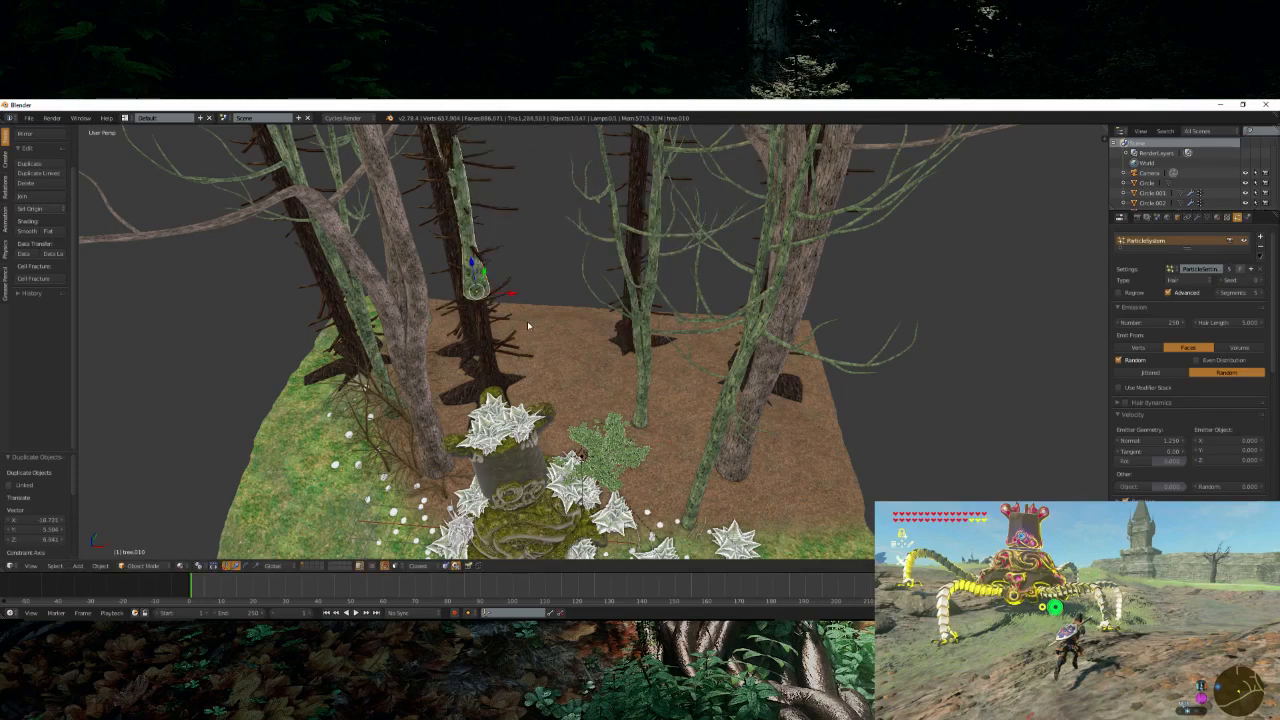
key("g")
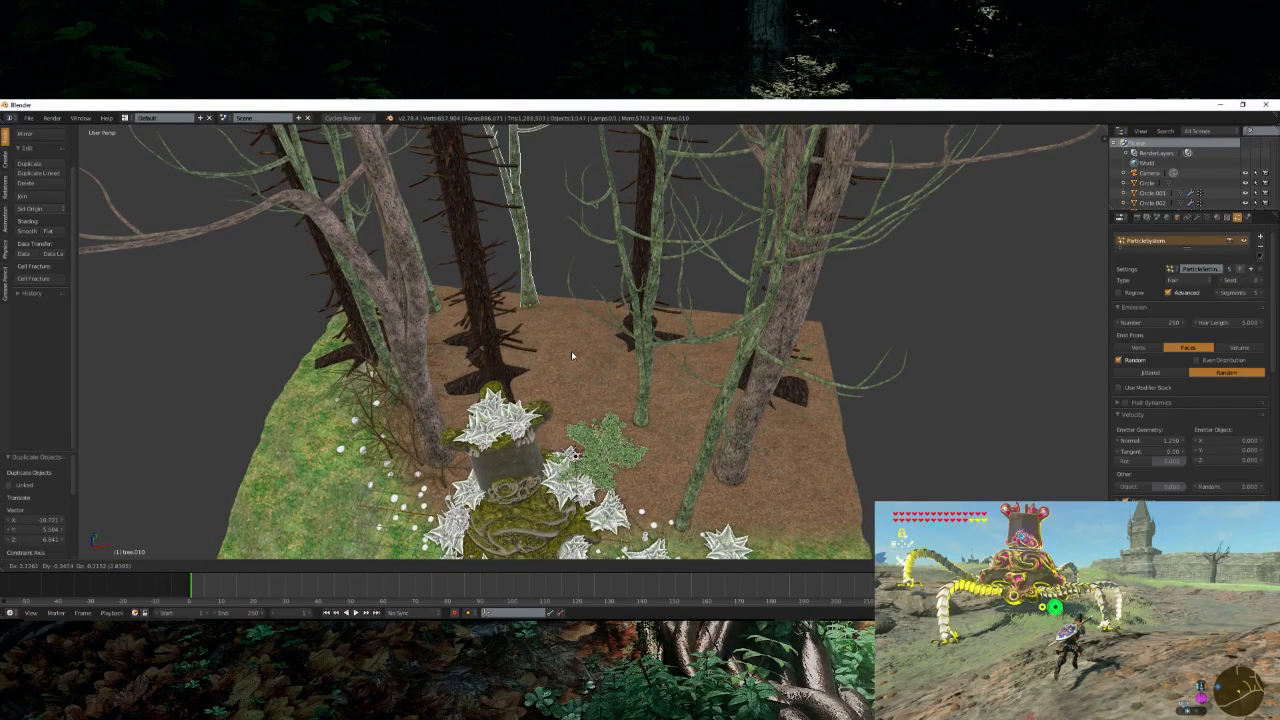
left_click(691, 400)
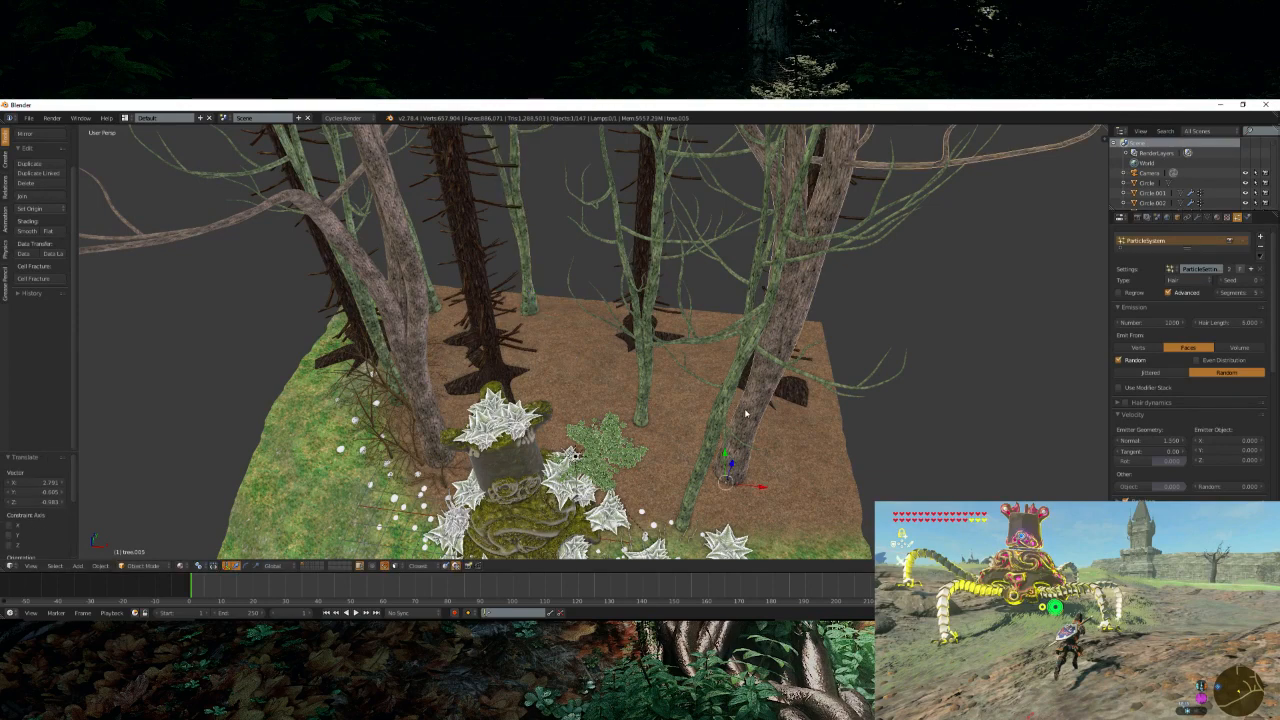
- Duplicate the thick brown tree, place the copy mid-soil behind the sculpture, and lower it along the Z axis
key("shift+d")
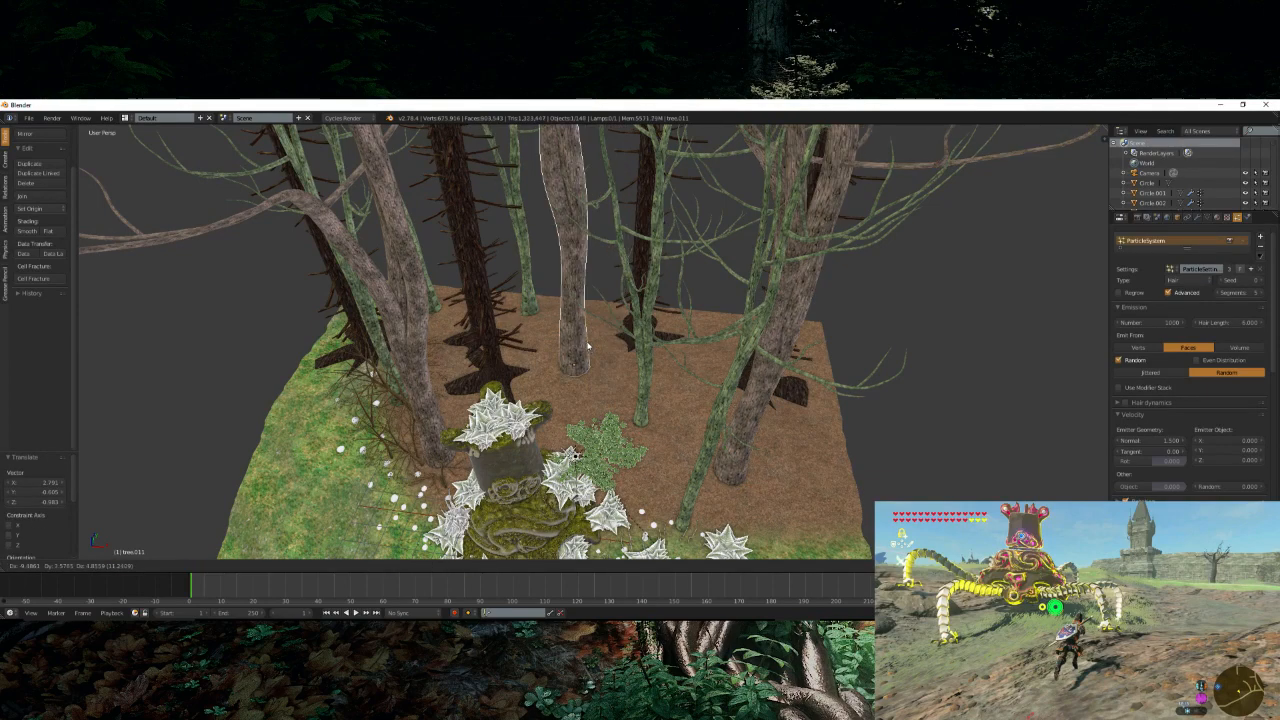
left_click(420, 499)
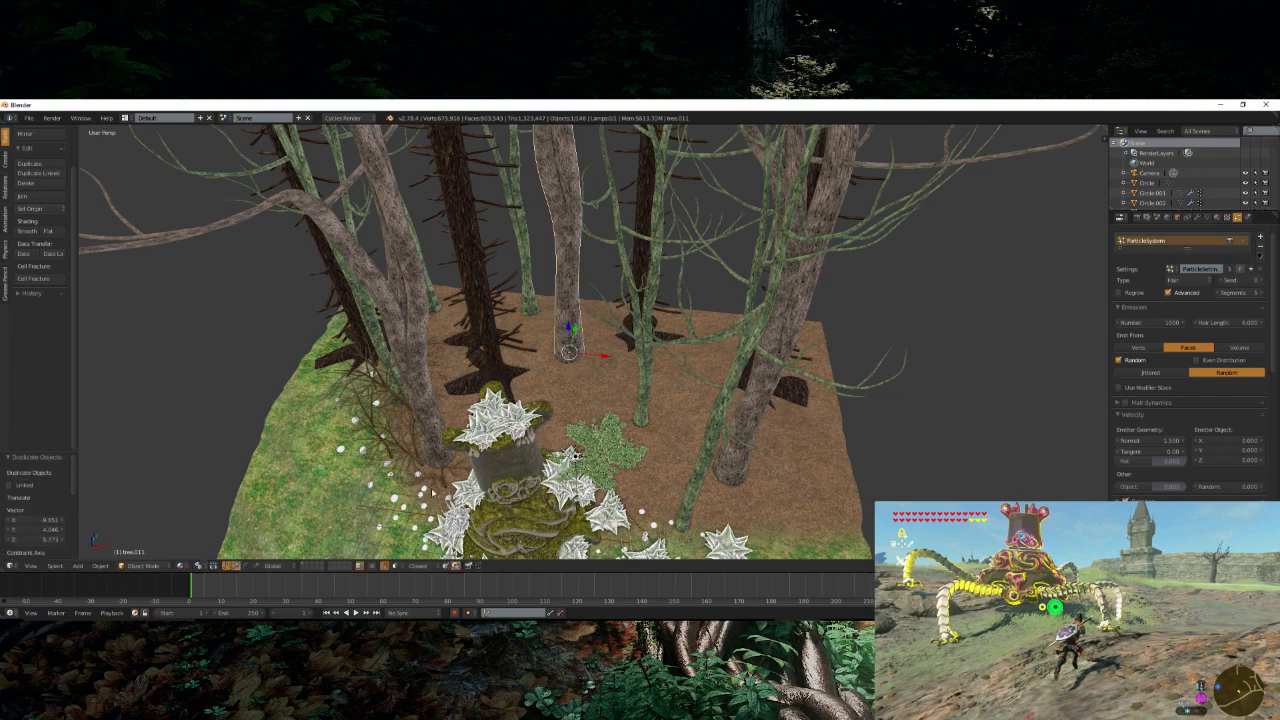
key("g")
key("z")
left_click(676, 382)
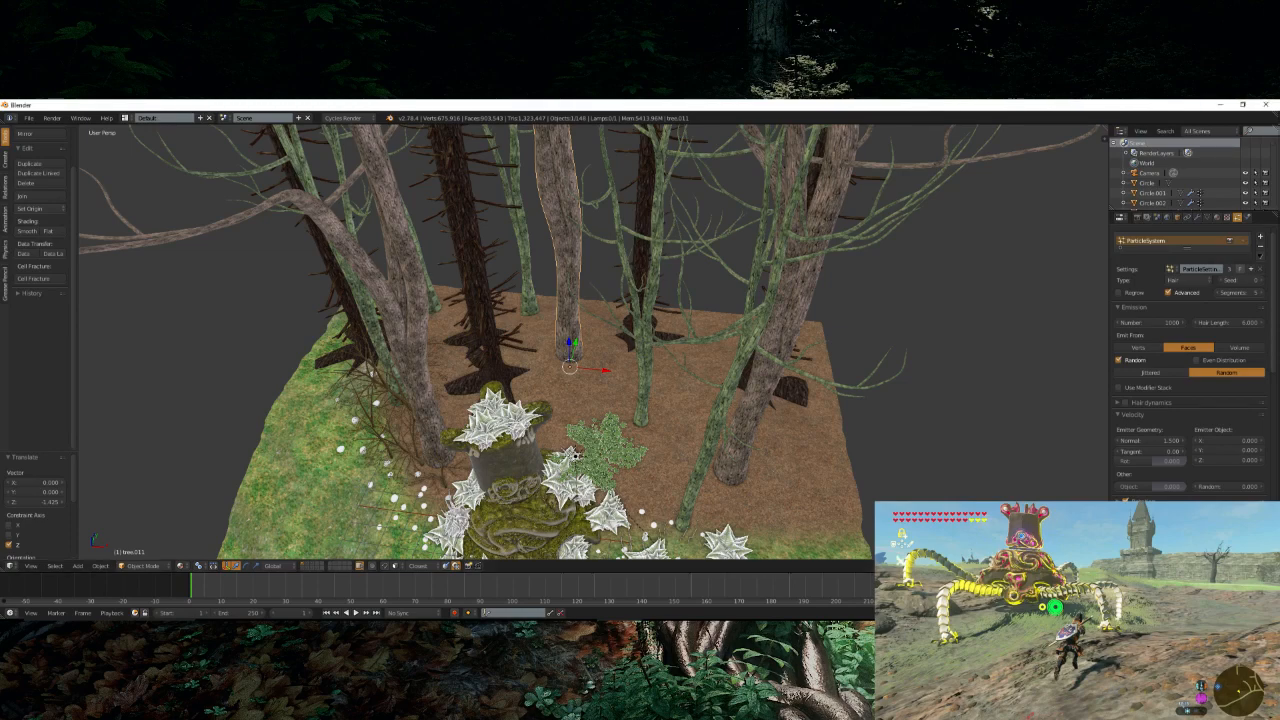
scroll(369, 391, "up", 2)
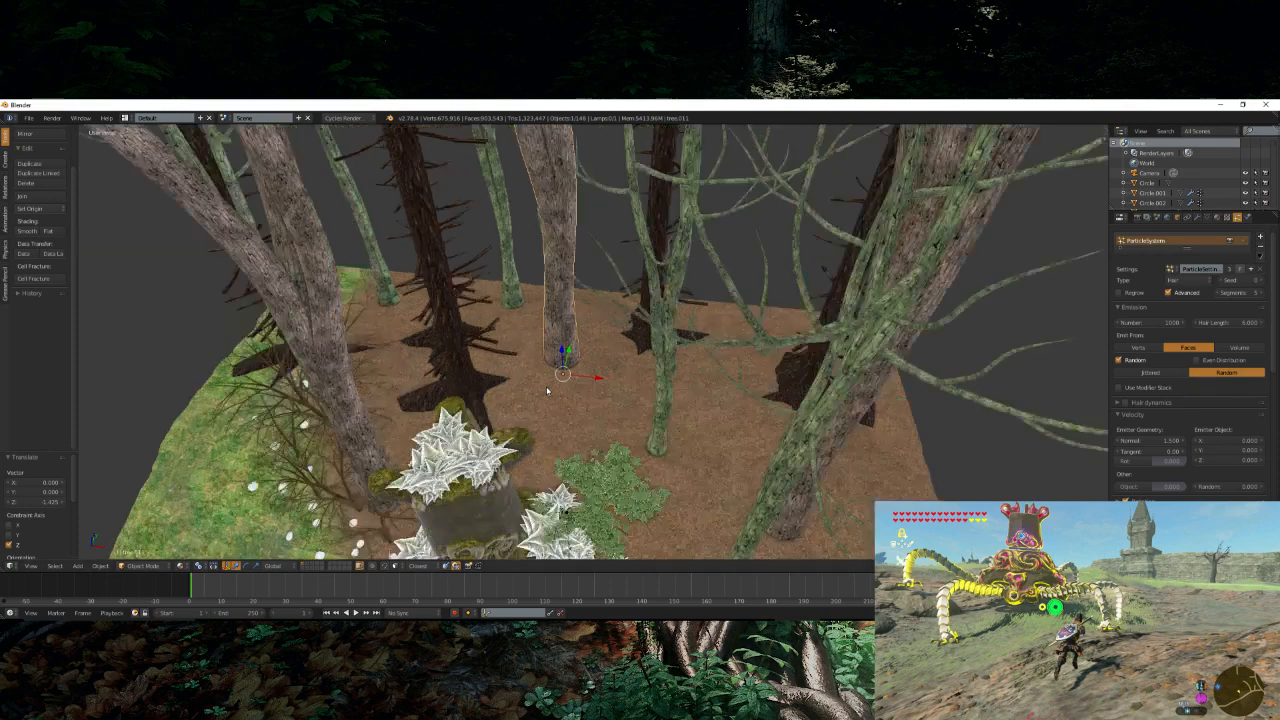
key("KP_0")
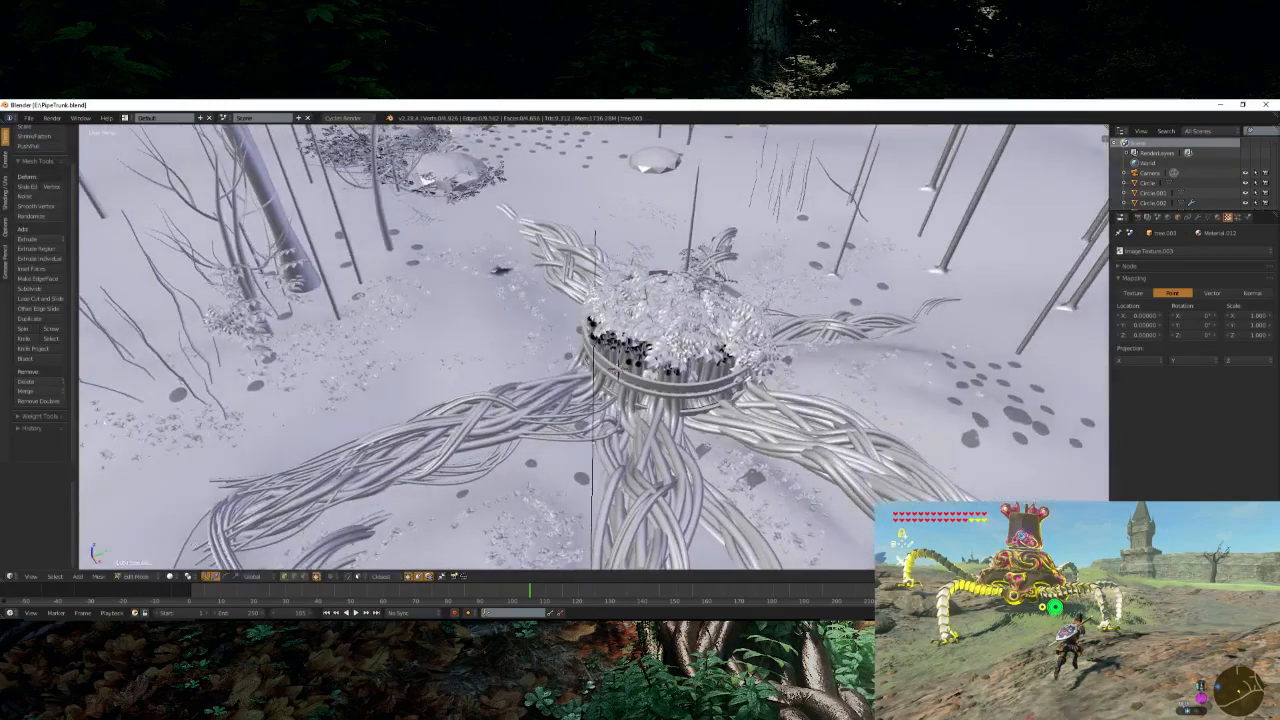
- In the PipeTrunk file, switch to Object Mode and copy three of the short pointed stalks behind the woven roots
left_click(135, 576)
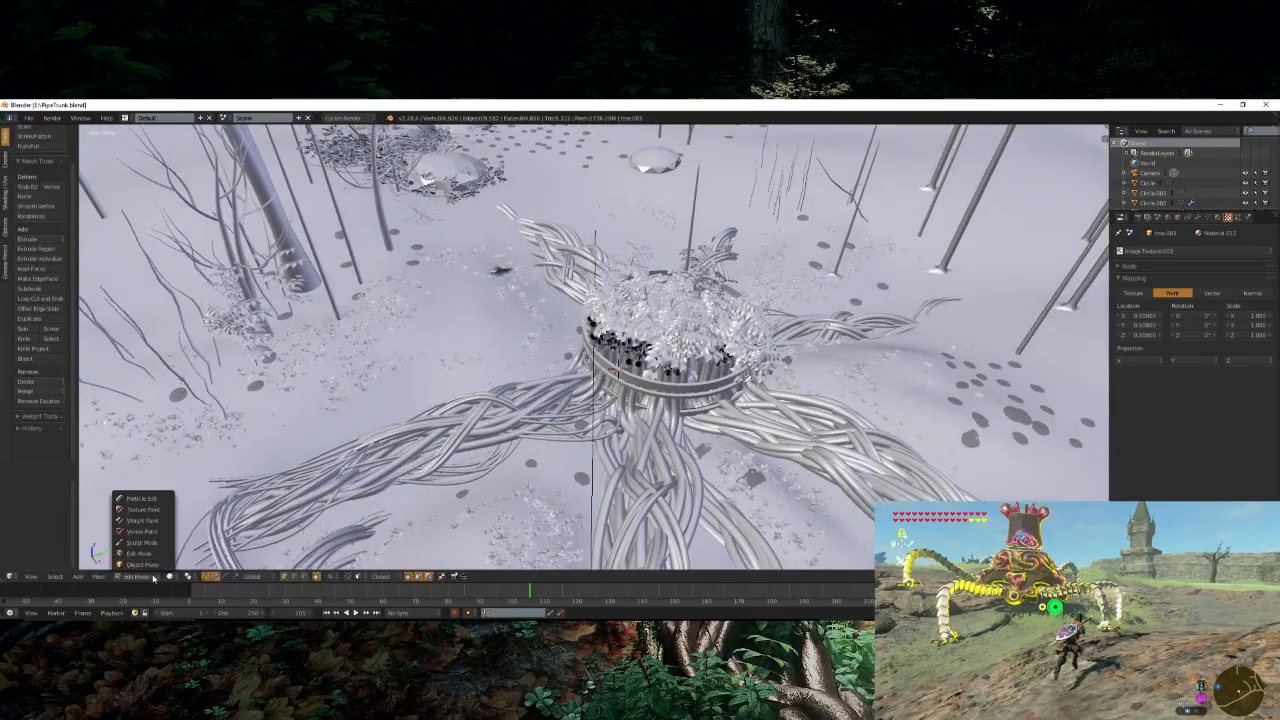
left_click(135, 562)
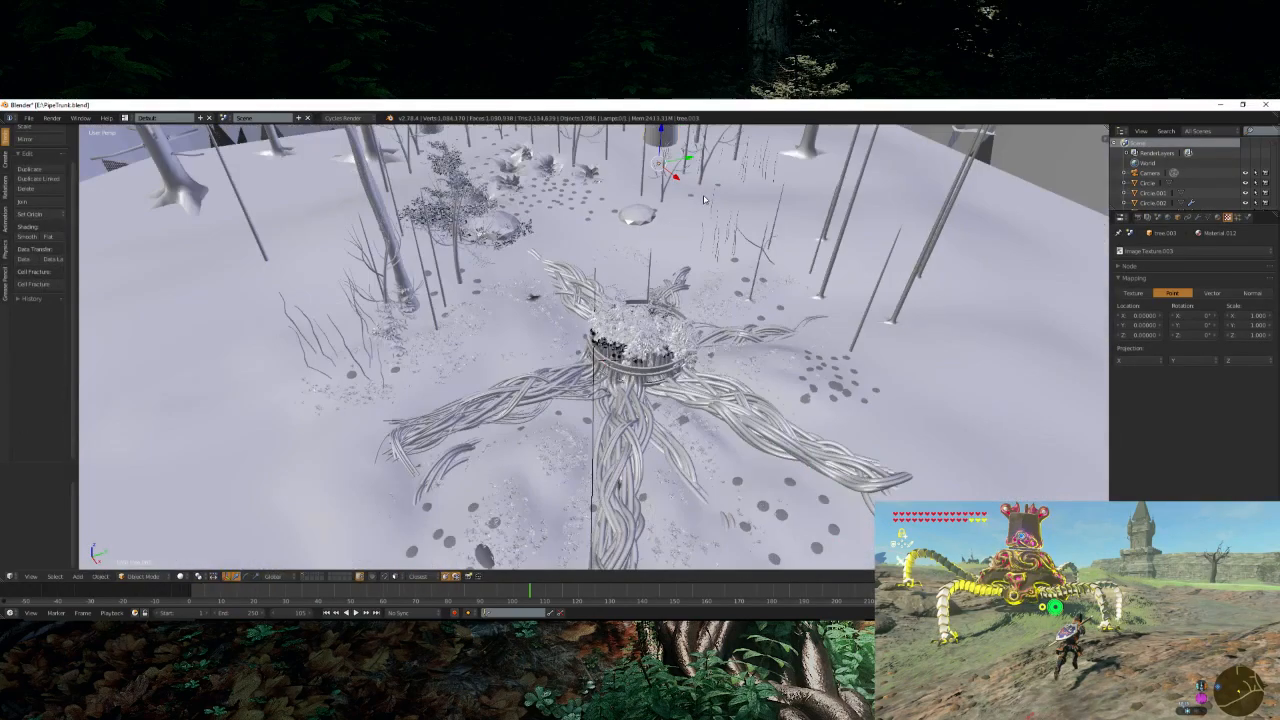
middle_click_drag(692, 222, 619, 353)
scroll(622, 356, "up", 3)
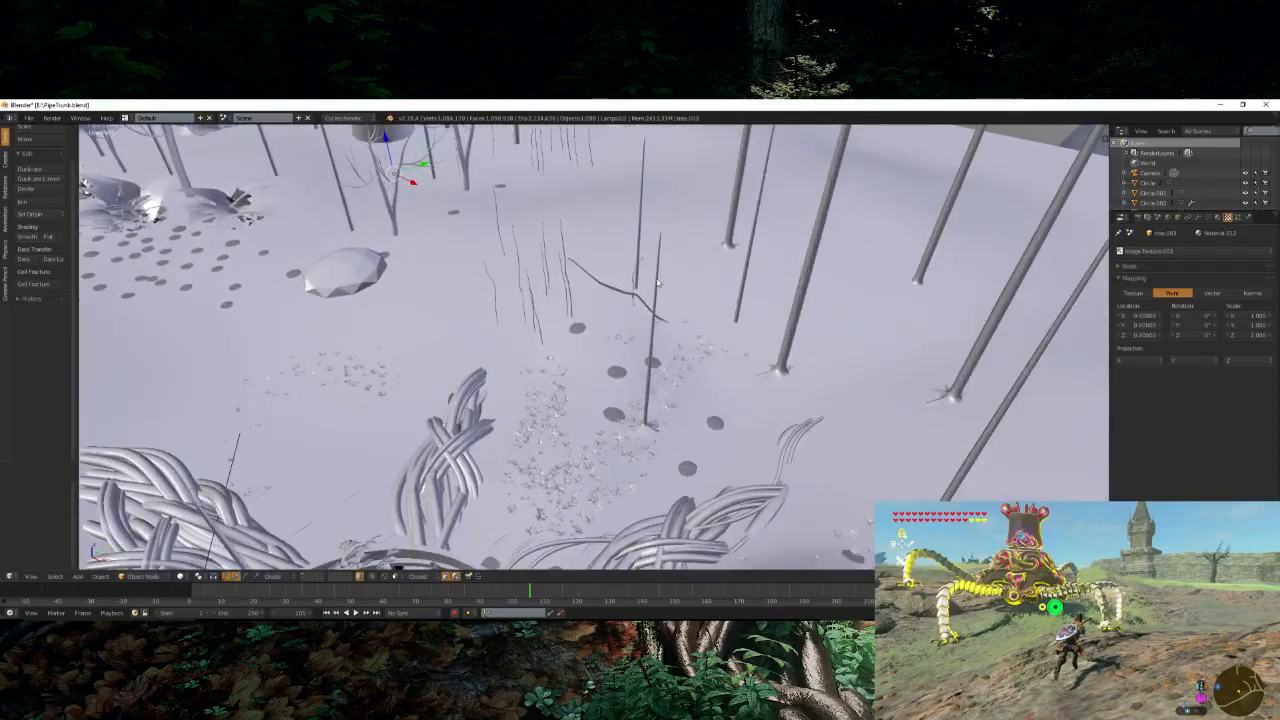
right_click(658, 283)
middle_click_drag(658, 283, 680, 310)
middle_click_drag(630, 330, 658, 460, "shift")
scroll(658, 460, "up", 1)
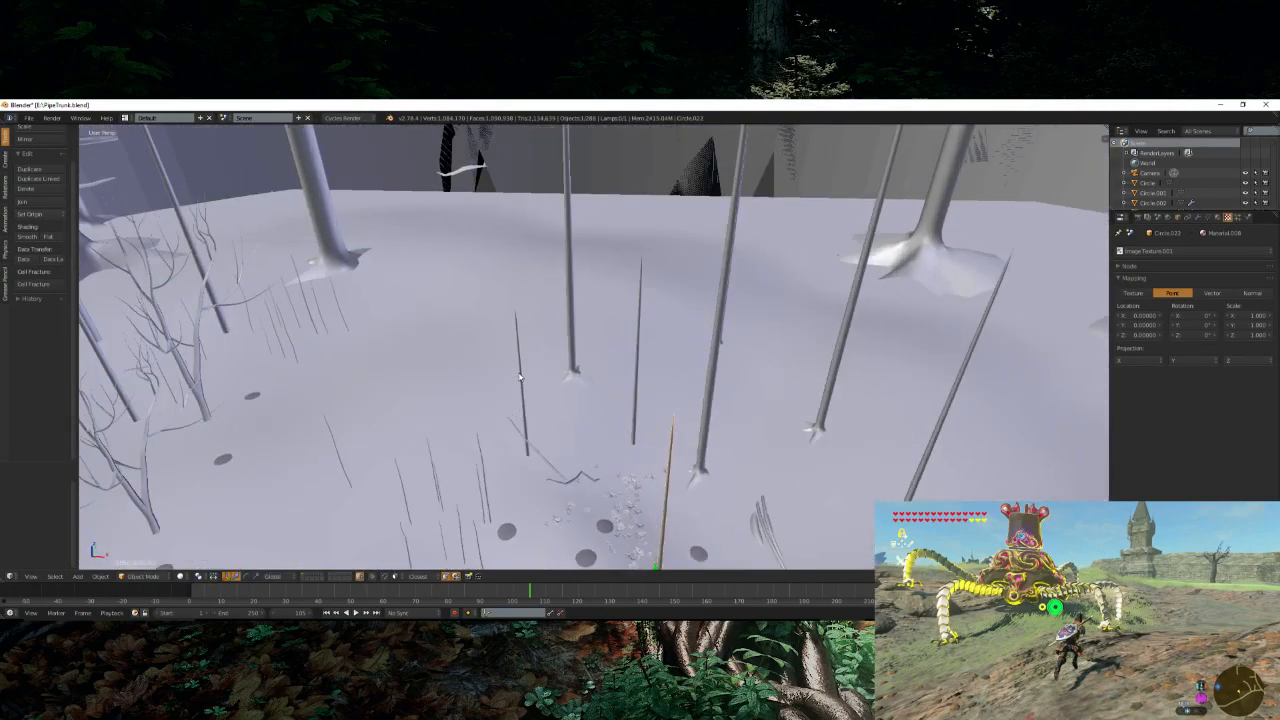
right_click(519, 376)
middle_click_drag(519, 376, 552, 379)
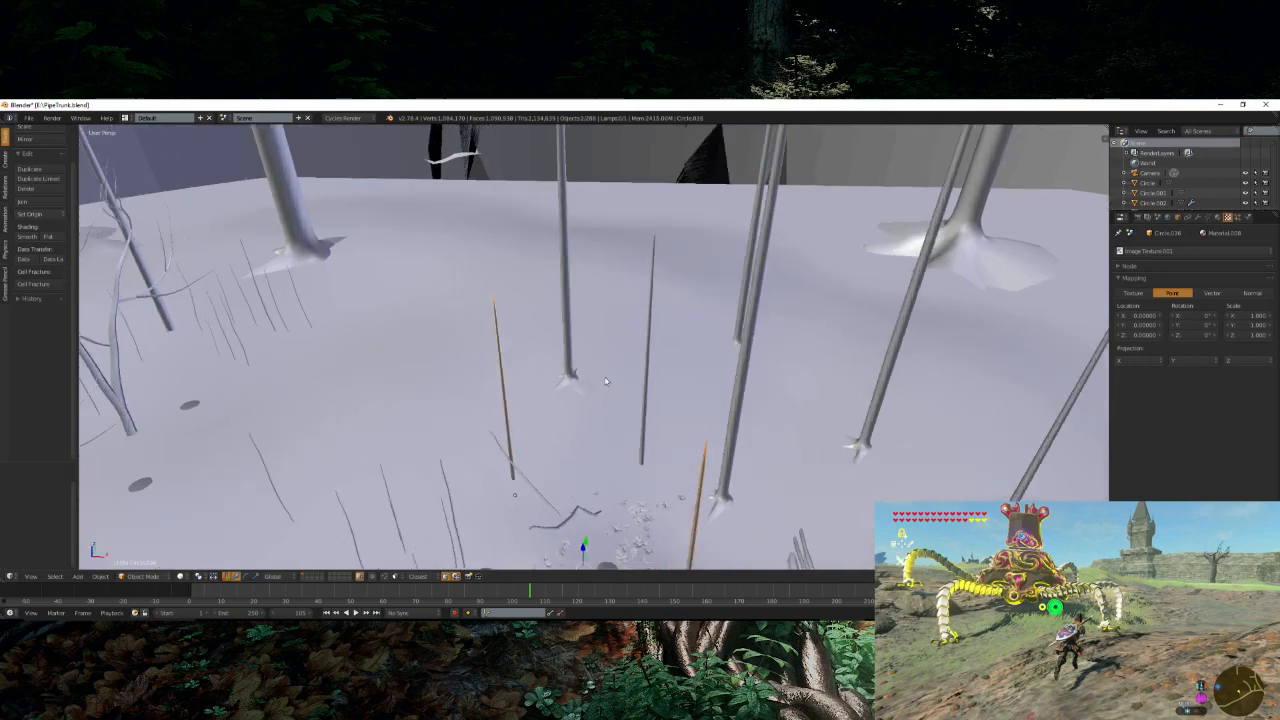
right_click(649, 353, "shift")
scroll(659, 379, "down", 2)
key("ctrl+c")
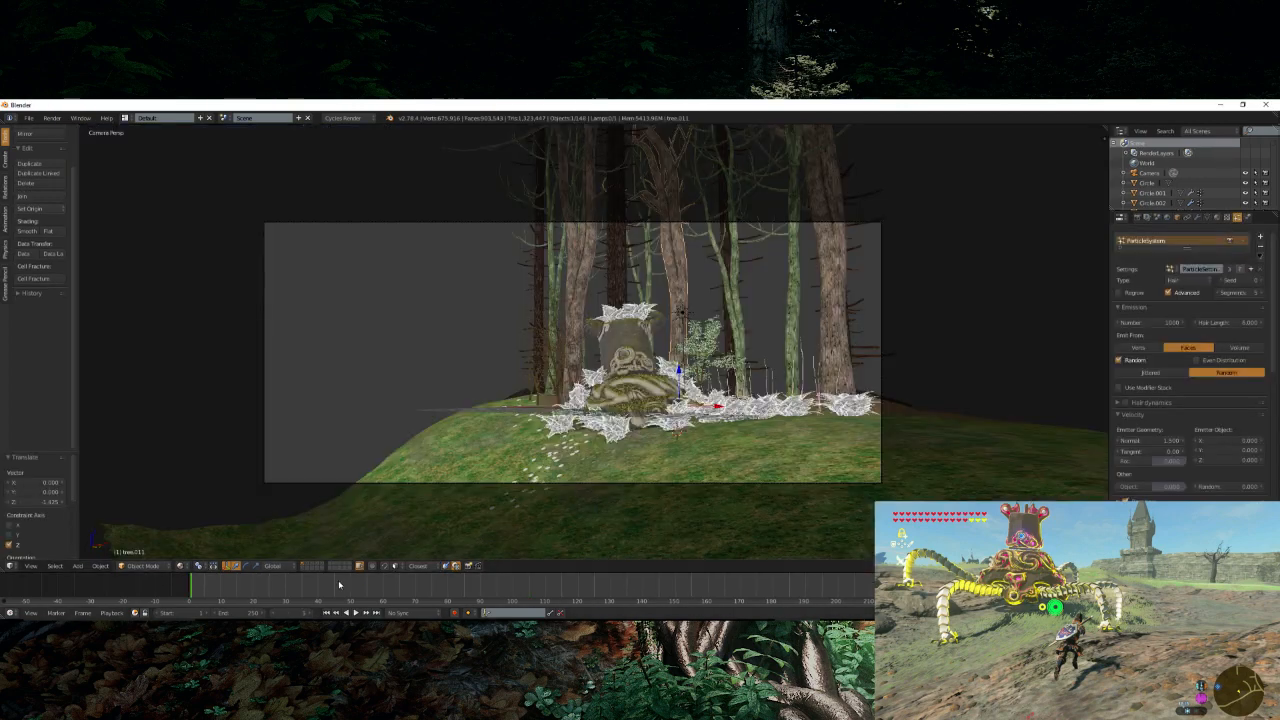
- Back in the Guardian scene, show the fourth layer and paste the copied stalks there
left_click(325, 565)
middle_click_drag(562, 483, 588, 509)
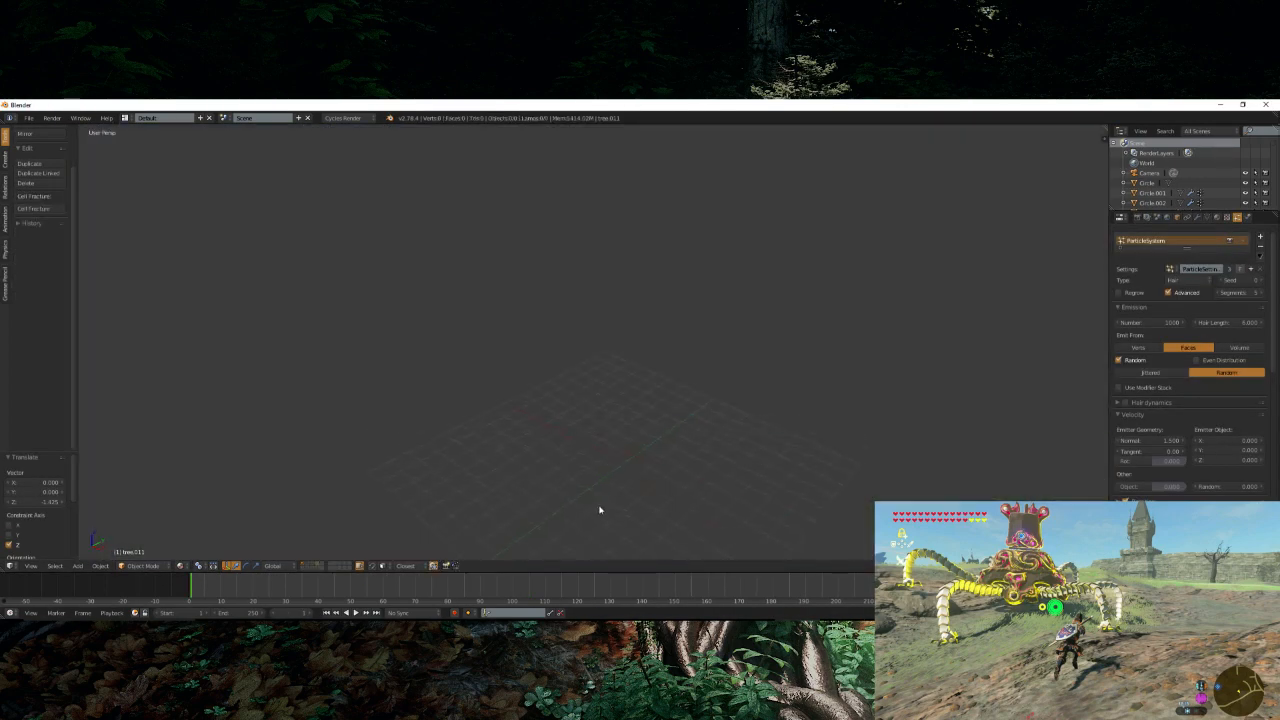
key("ctrl+v")
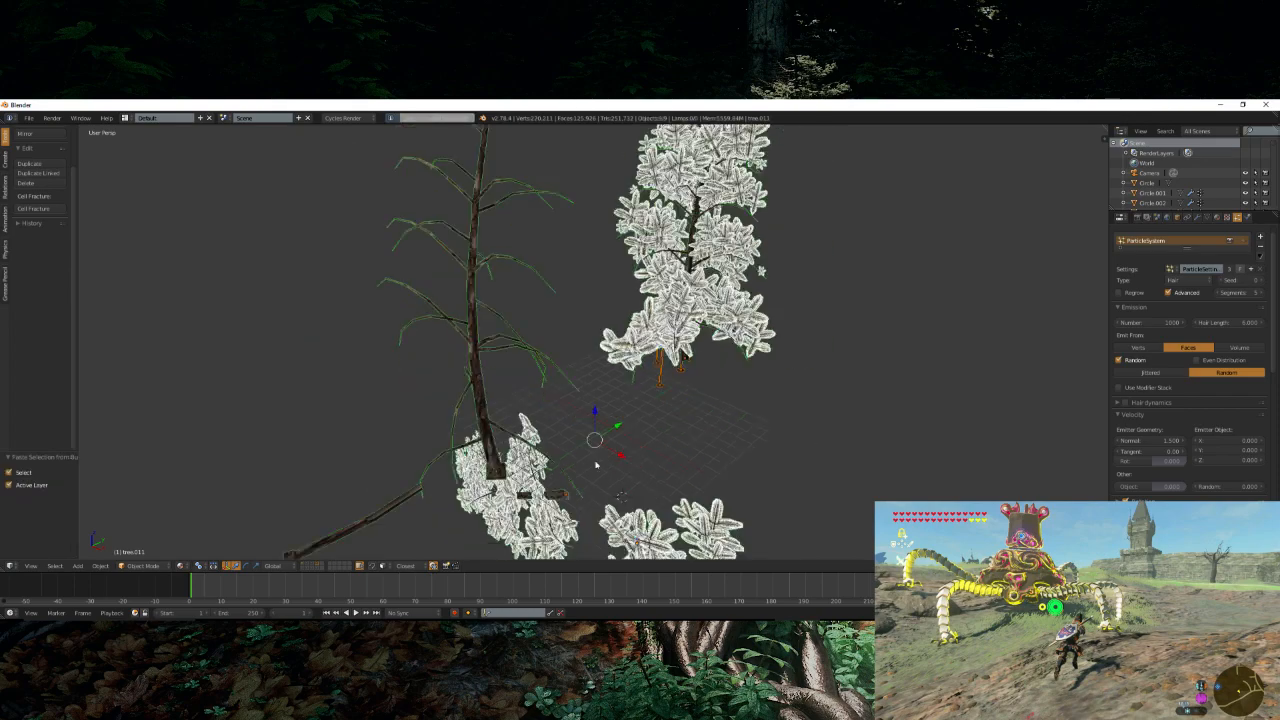
- Select only the three pasted stalks, move them to the first layer, and display that layer
mouse_move(601, 505)
middle_mouse_down()
mouse_move(553, 455)
mouse_move(631, 471)
mouse_move(706, 449)
middle_mouse_up()
key("a")
key("c")
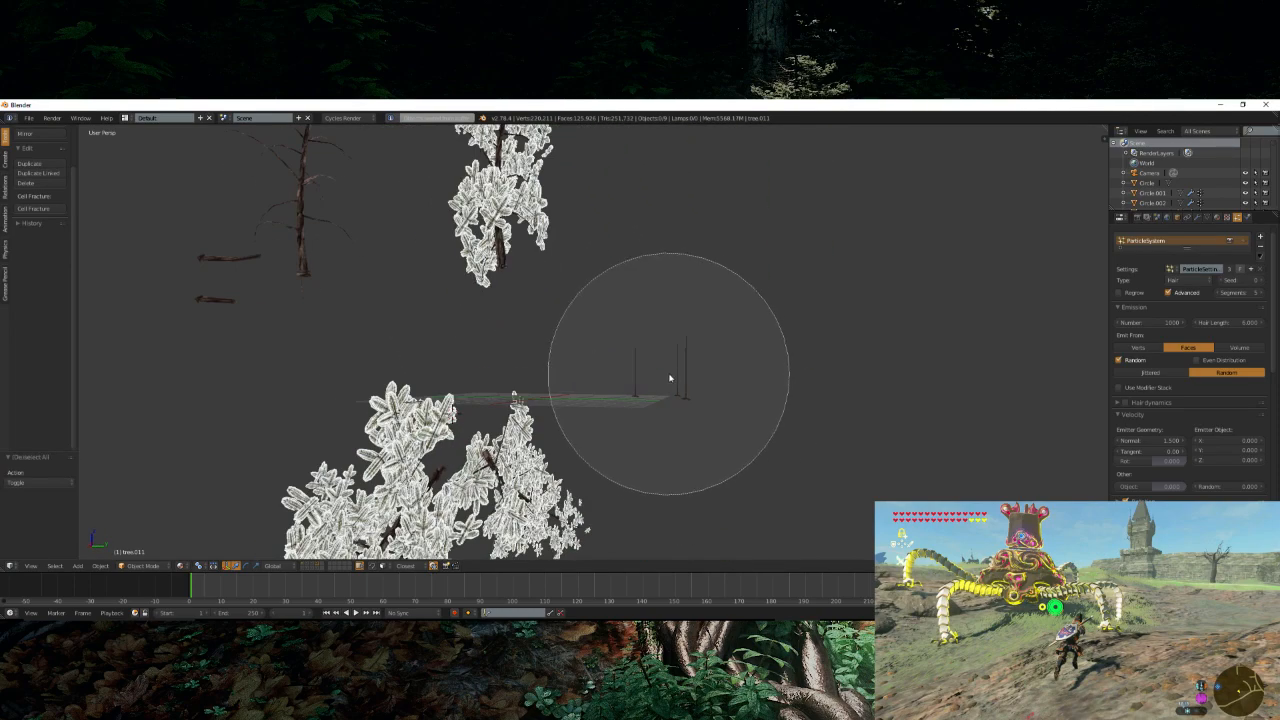
right_click(675, 360)
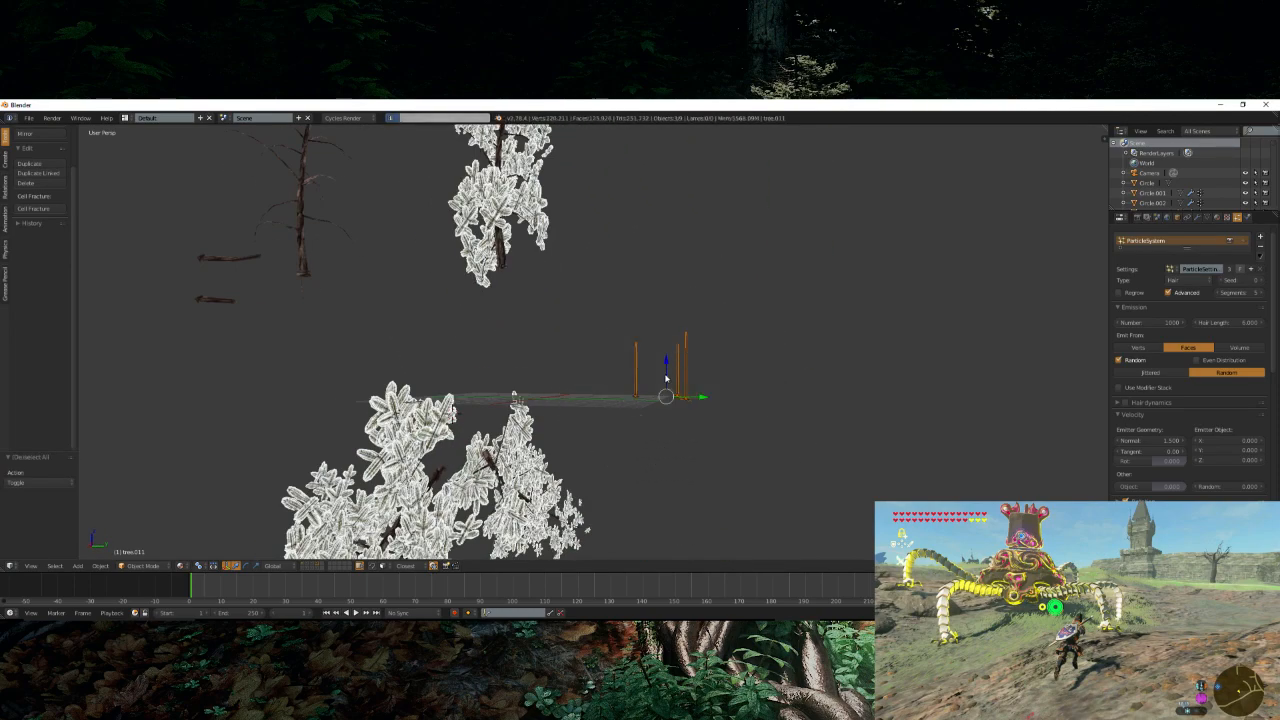
key("m")
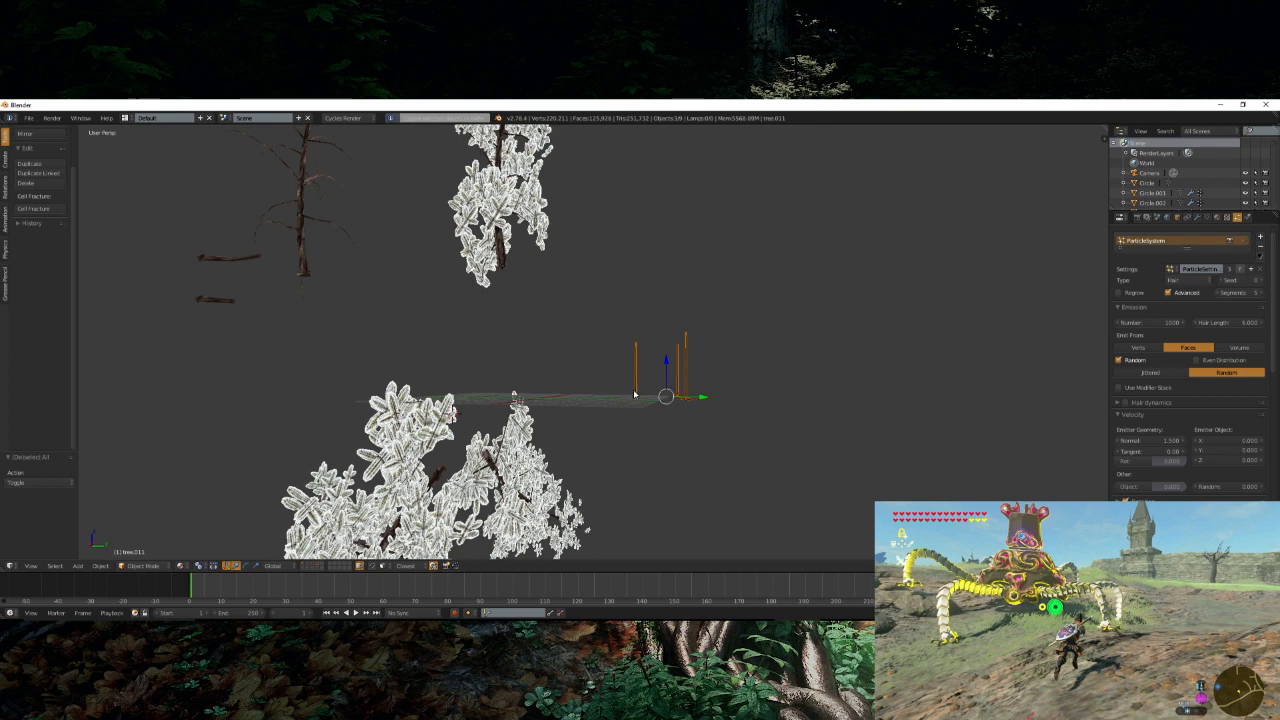
right_click(635, 391, "shift")
key("m")
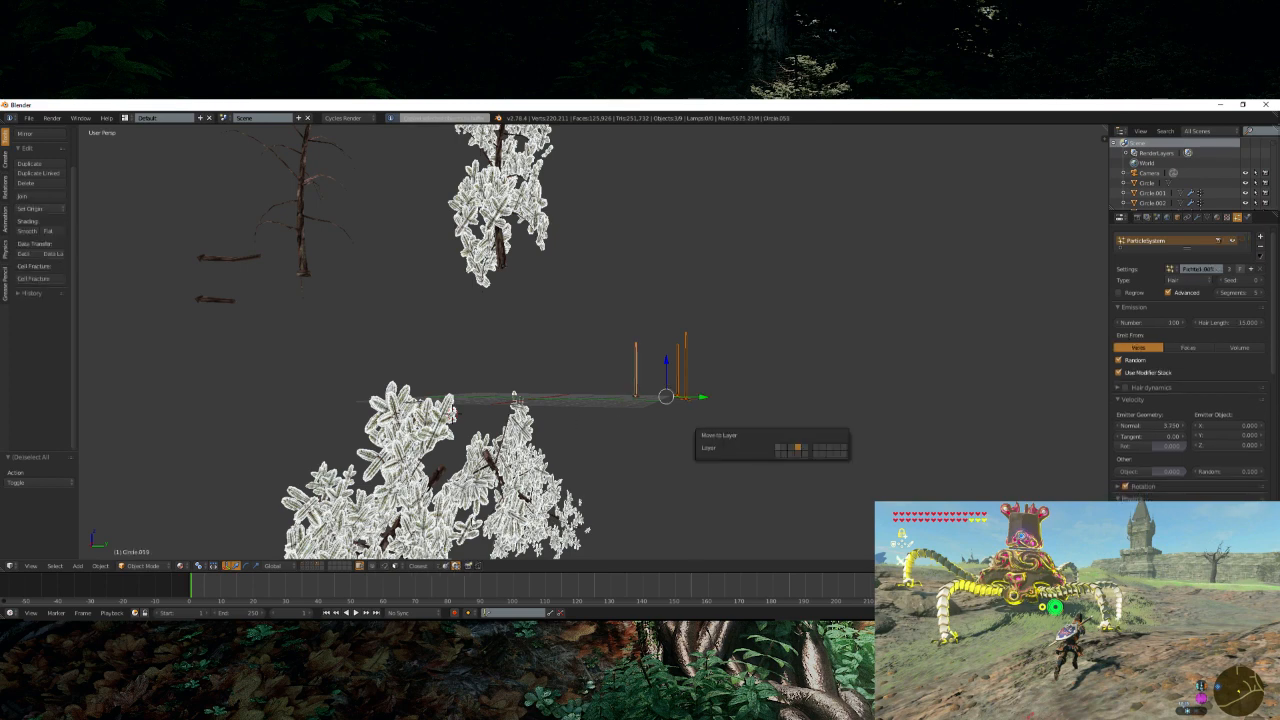
left_click(778, 445)
left_click(304, 567)
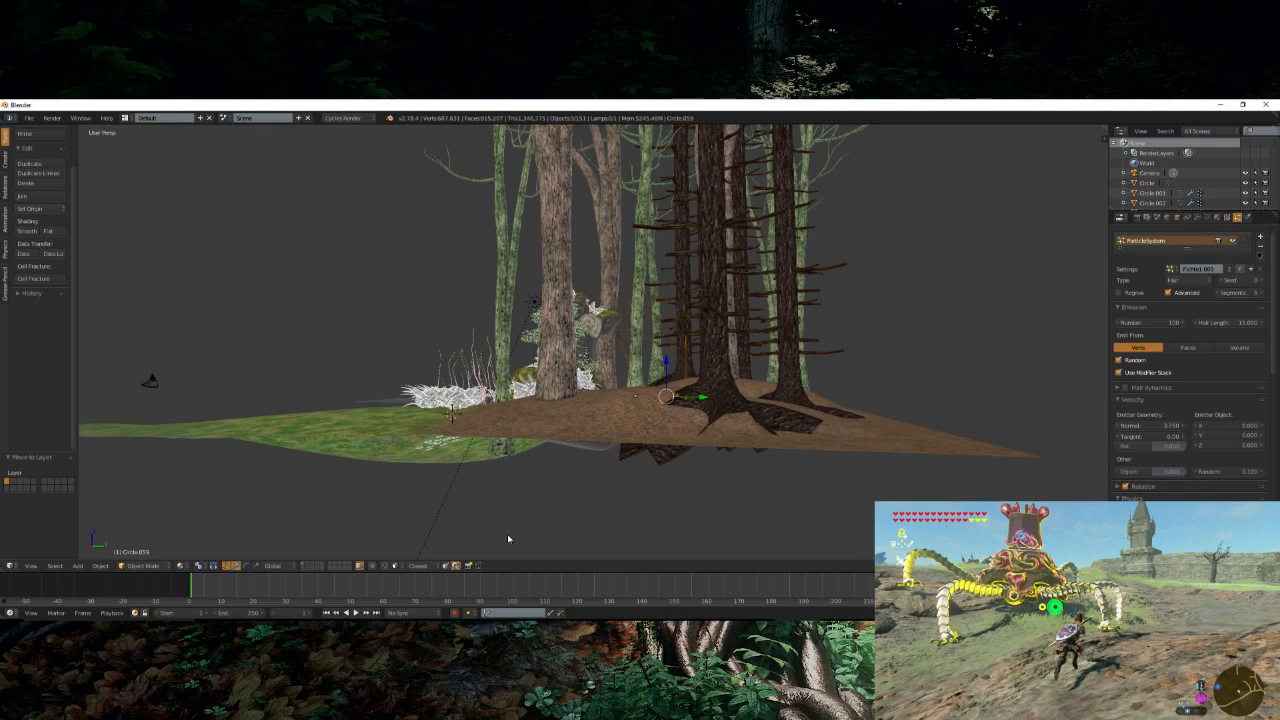
- With snapping enabled, move the three stalks onto the grass beside the roots of the pine at the grass edge
scroll(523, 485, "up", 4)
scroll(527, 483, "down", 5)
middle_click_drag(527, 483, 700, 545)
scroll(700, 545, "up", 4)
left_click(385, 568)
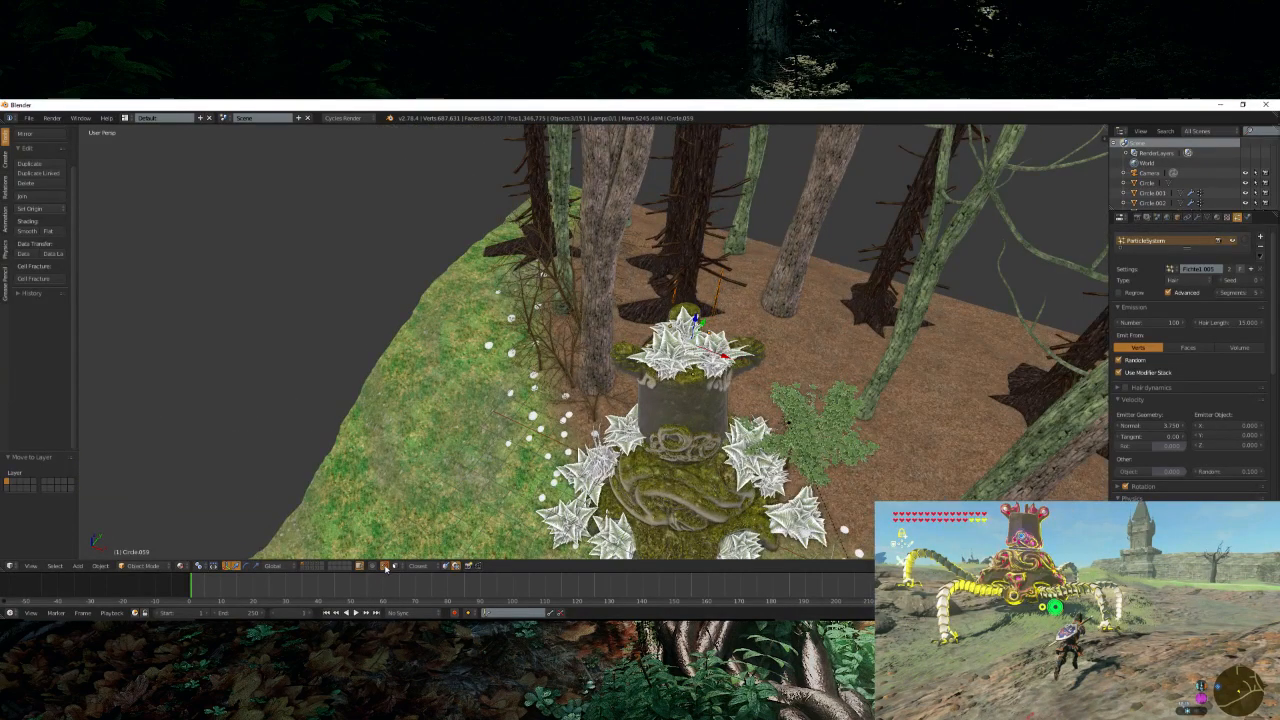
middle_click_drag(450, 375, 517, 405)
key("g")
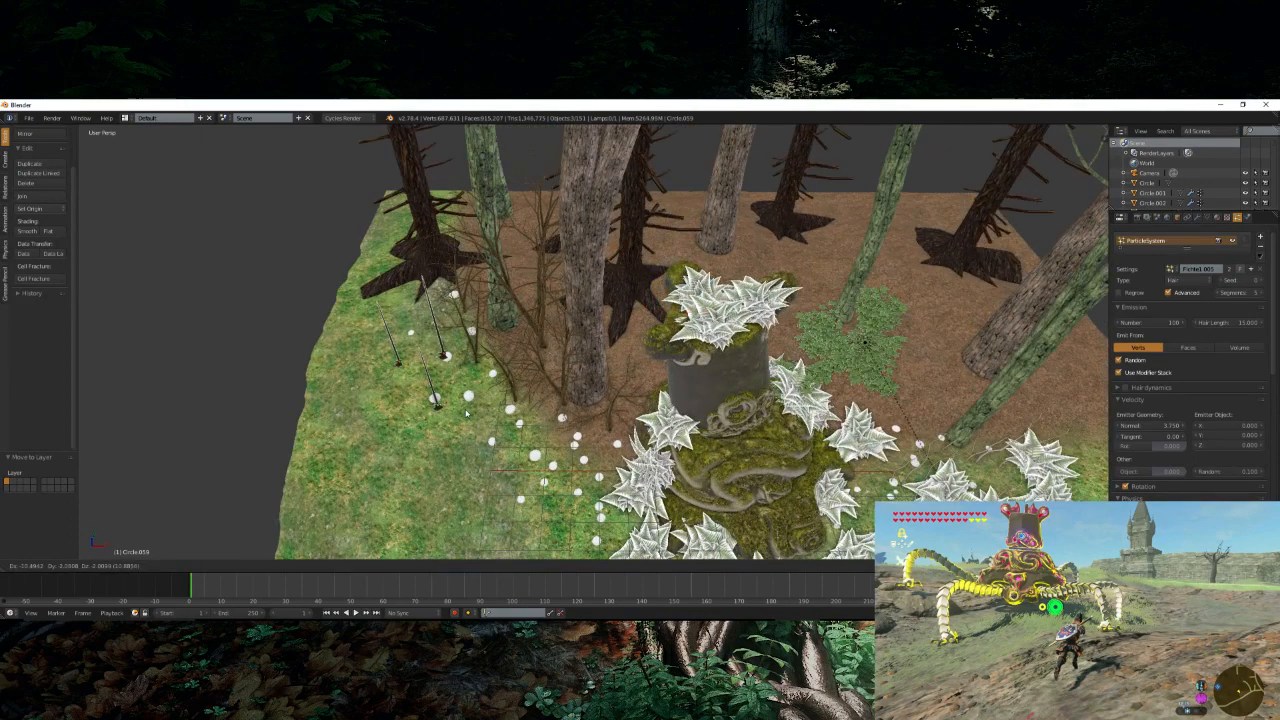
left_click(490, 390)
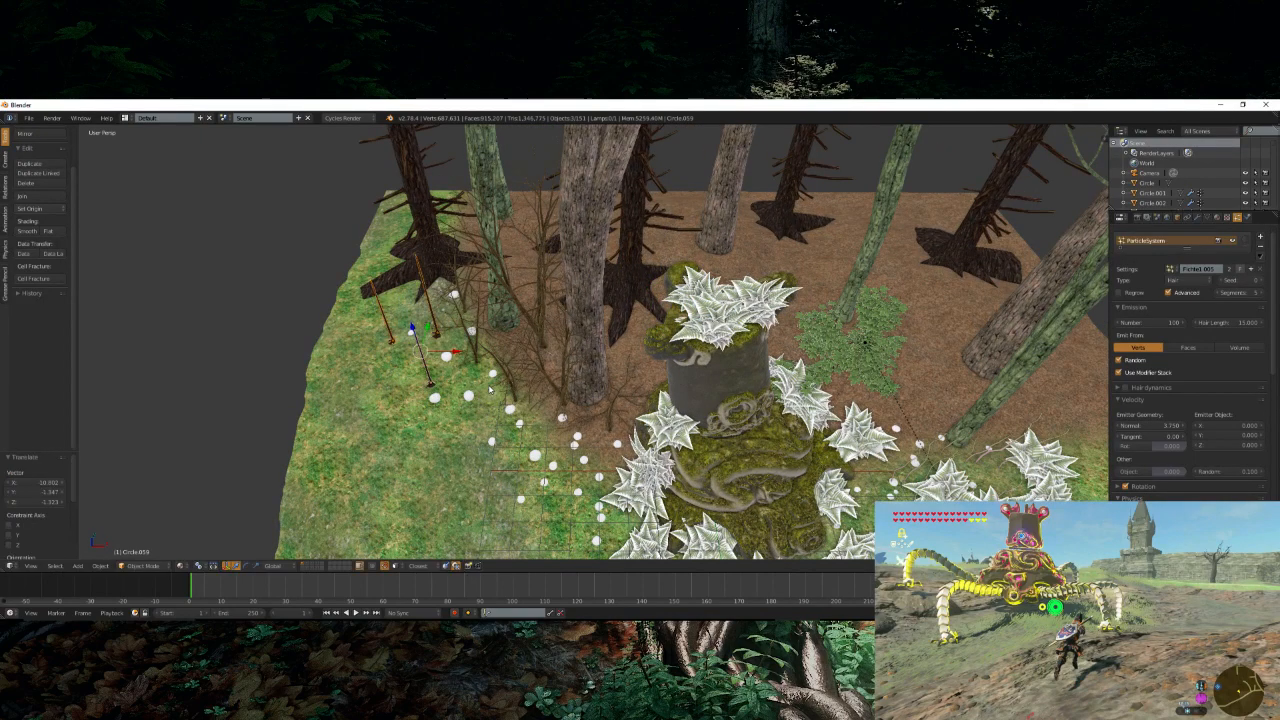
key("KP_0")
key("KP_0")
- Duplicate the stalk group to the soil border beside the leaning green tree, and place another copy around the leafy bush
scroll(509, 381, "down", 2)
middle_click_drag(575, 382, 445, 393, "shift")
key("shift+d")
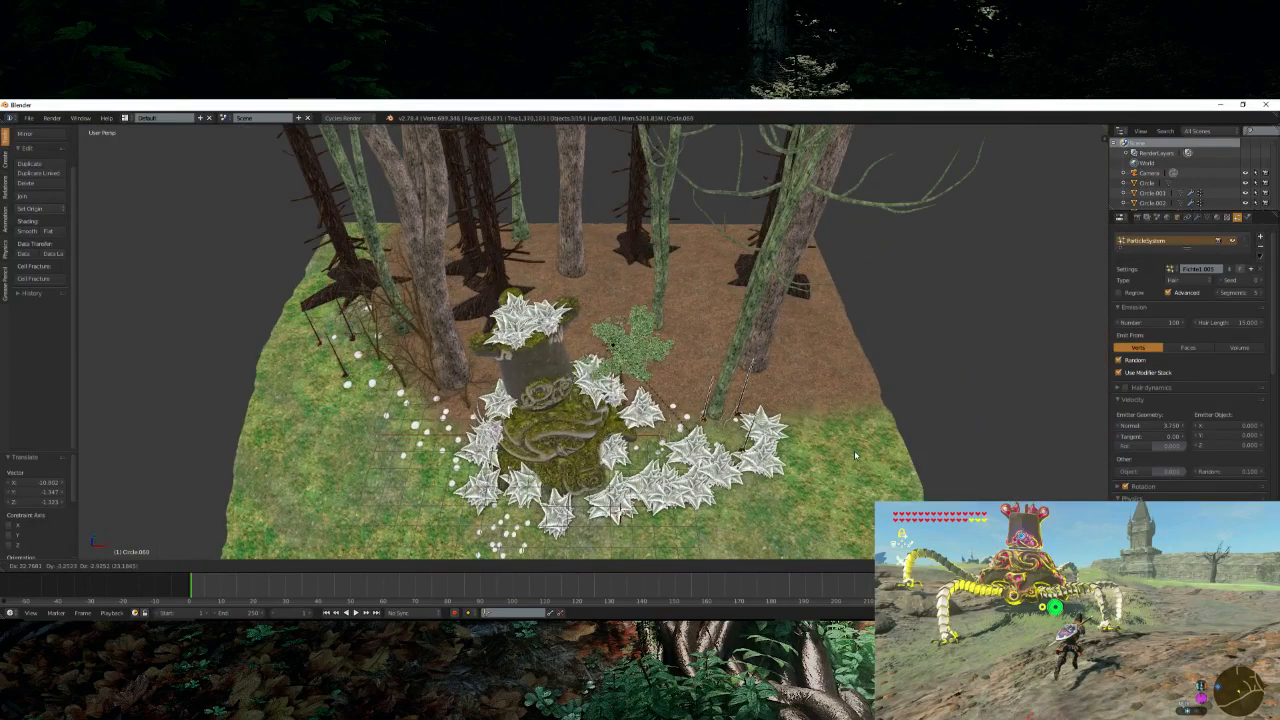
left_click(860, 452)
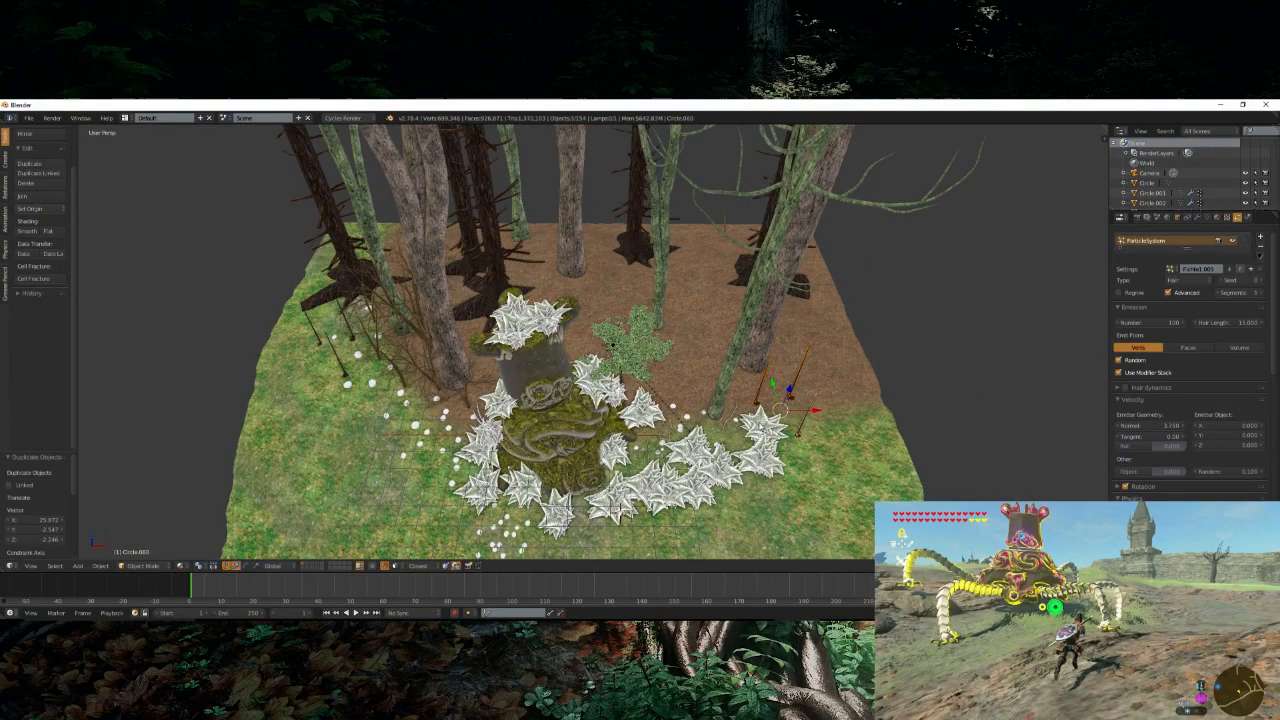
key("shift+d")
left_click(732, 413)
- Reposition the single stalk in the leafy bush at the bush's base and place a duplicate of it behind the sculpture
scroll(655, 462, "up", 5)
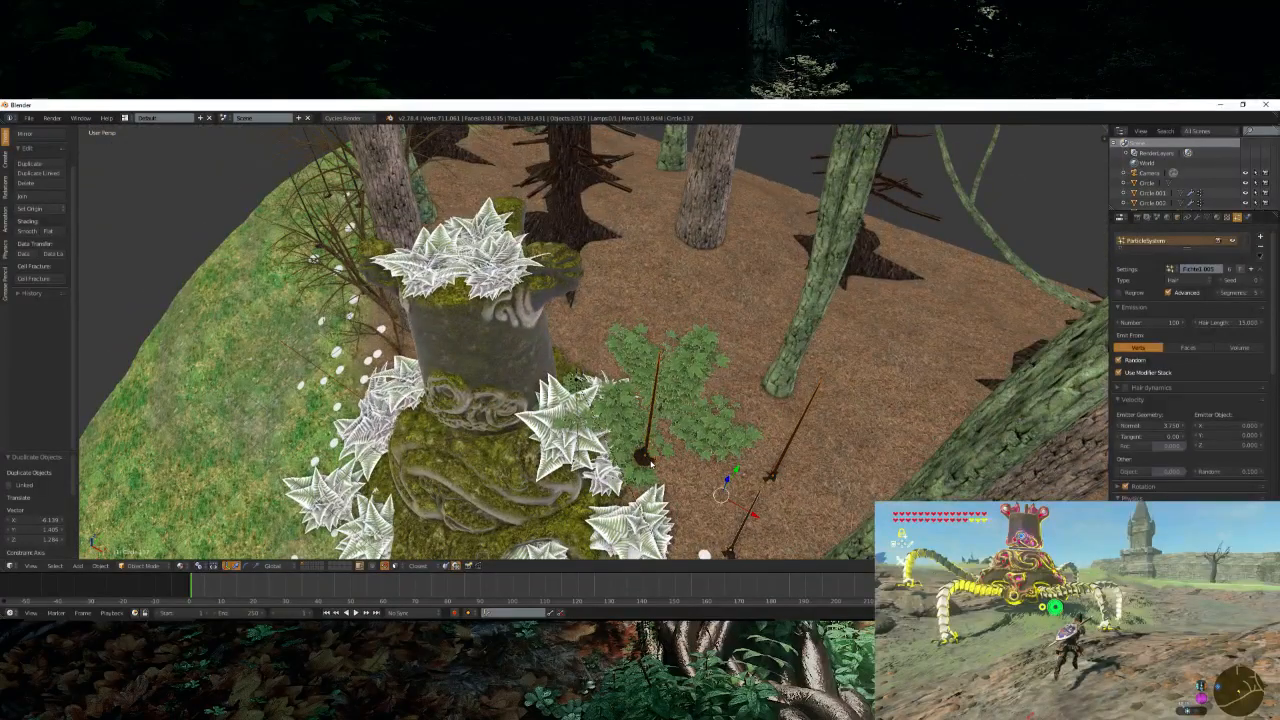
right_click(652, 460)
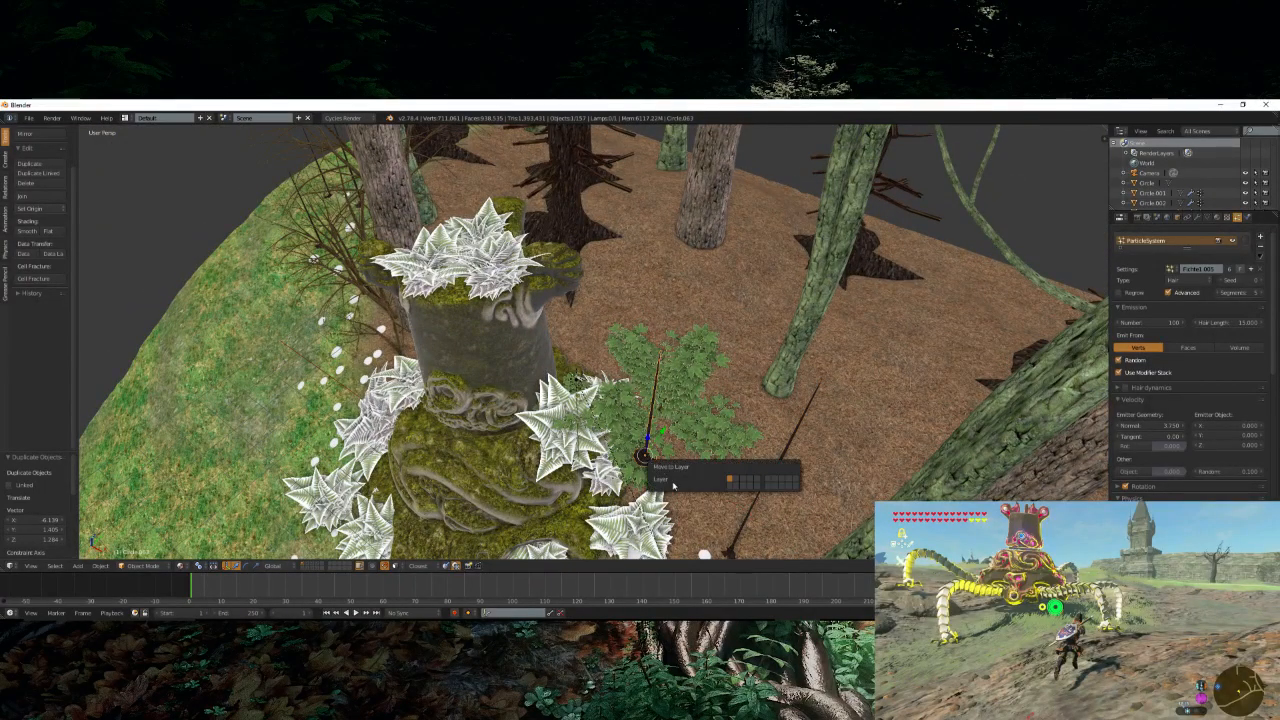
key("g")
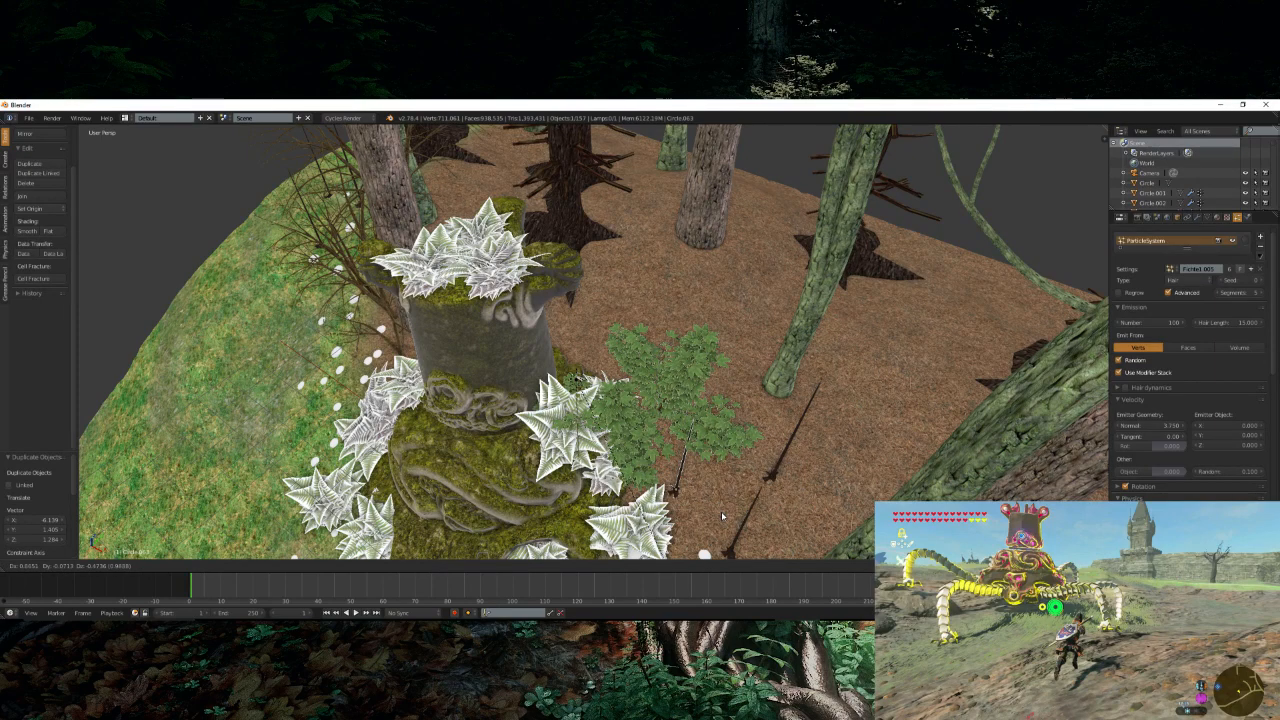
left_click(721, 512)
key("shift+d")
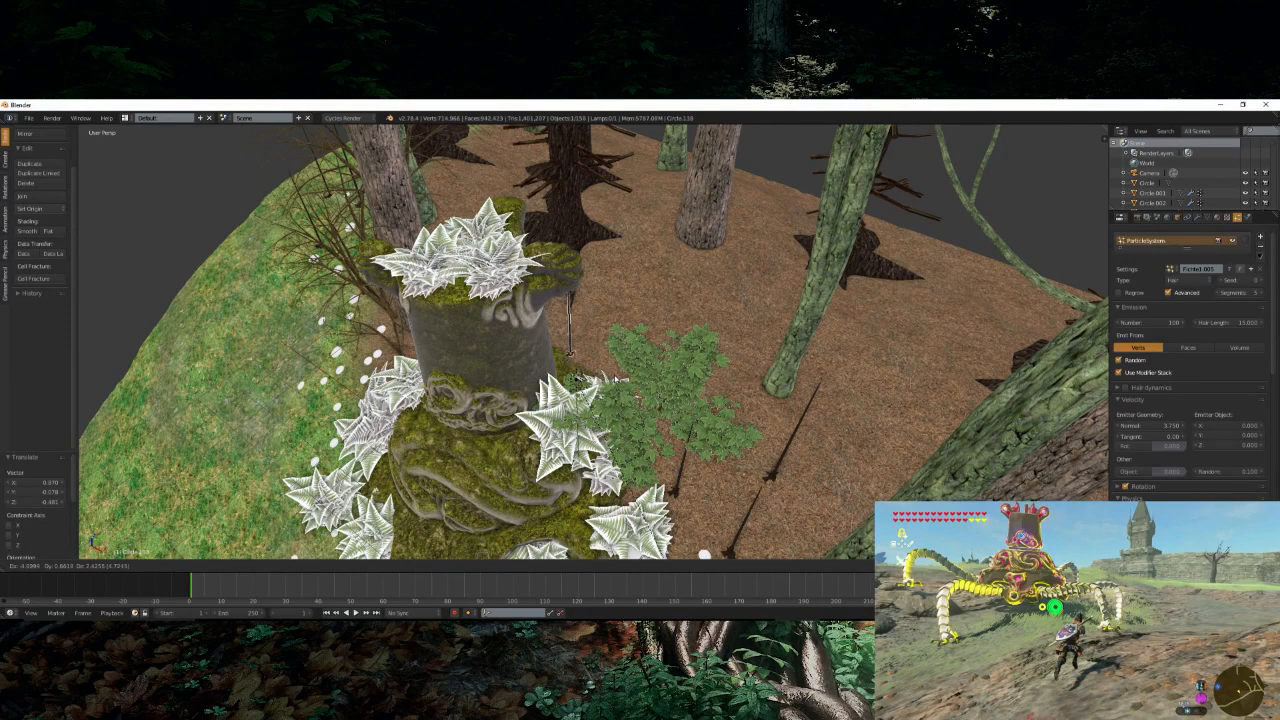
left_click(612, 378)
- Render the scene through the camera, restarting the render once
key("KP_0")
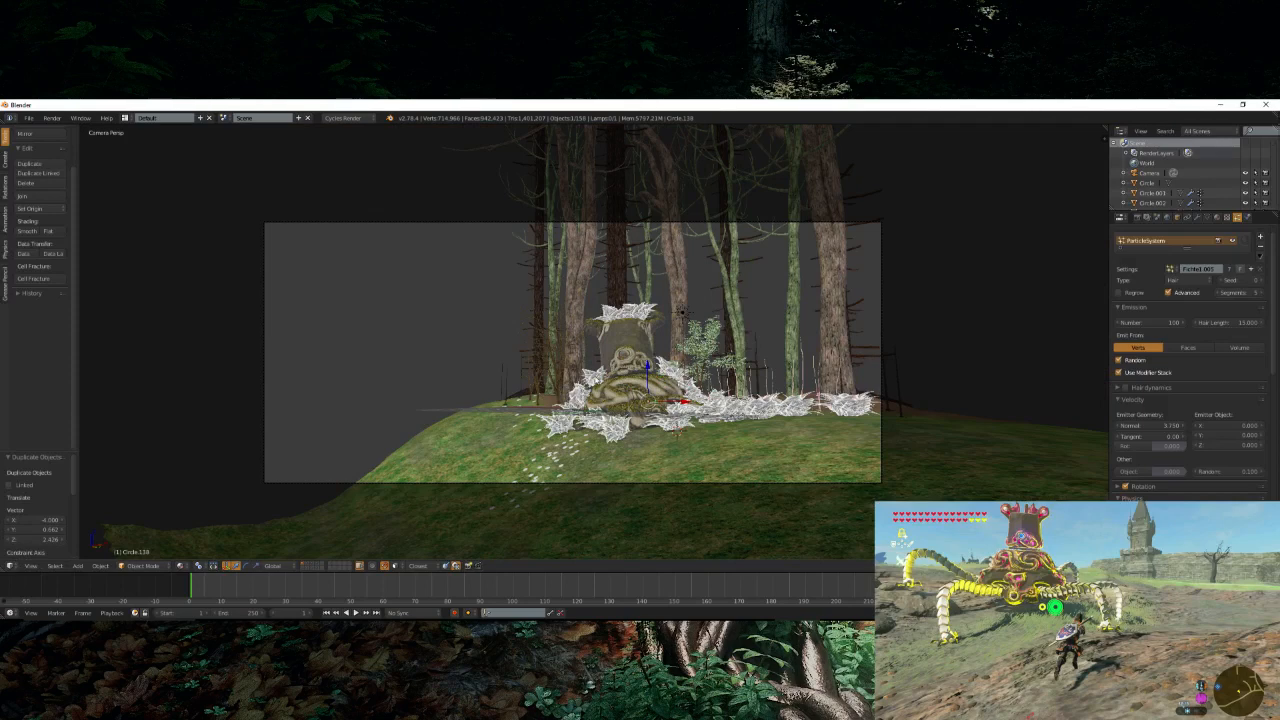
key("F12")
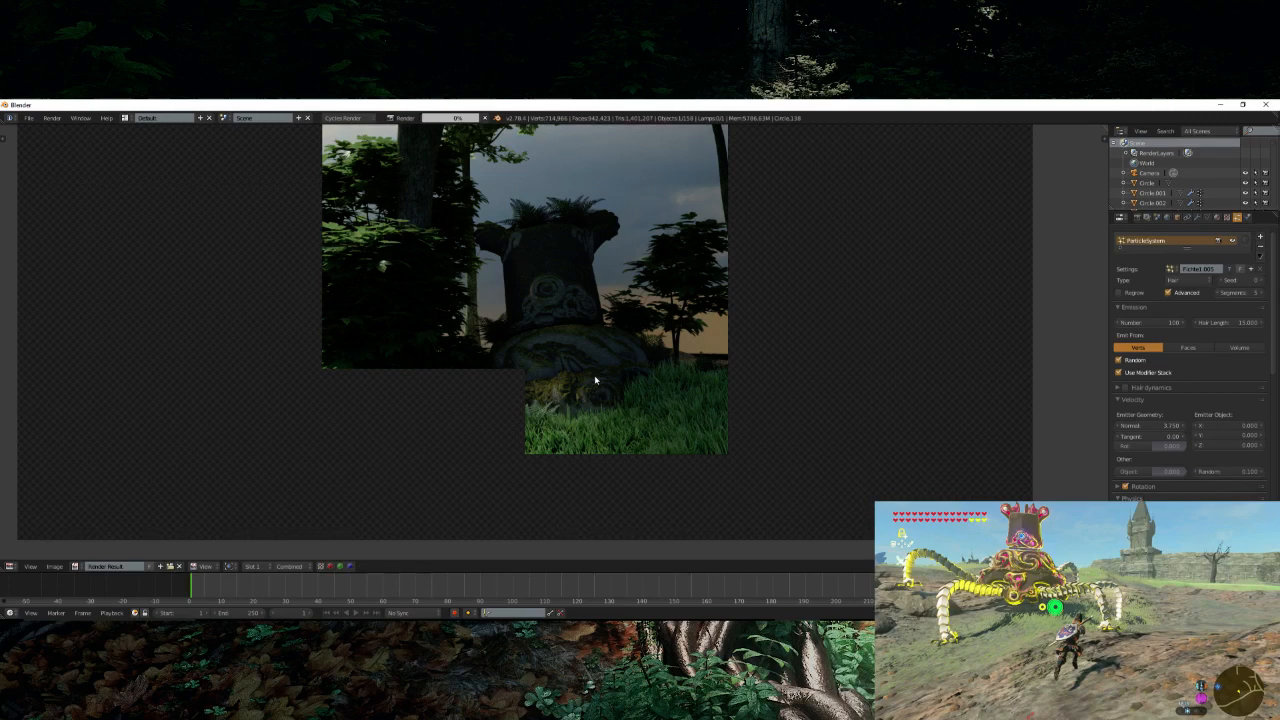
key("F12")
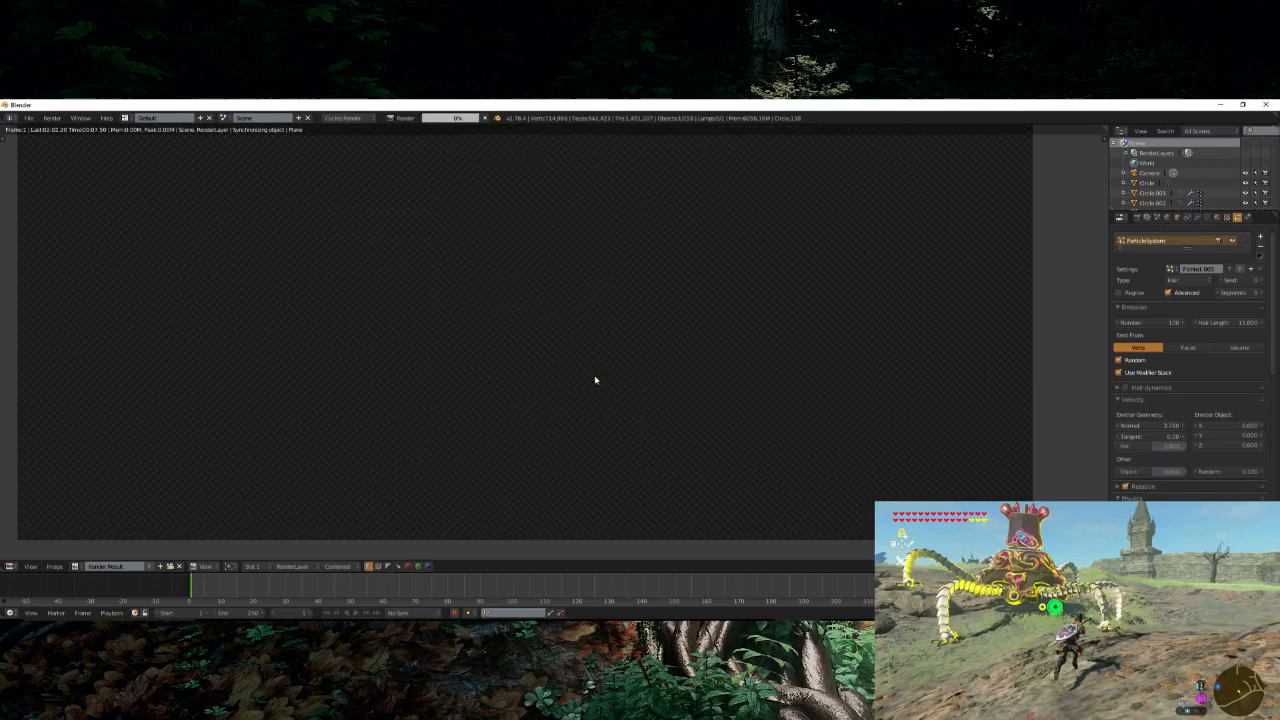